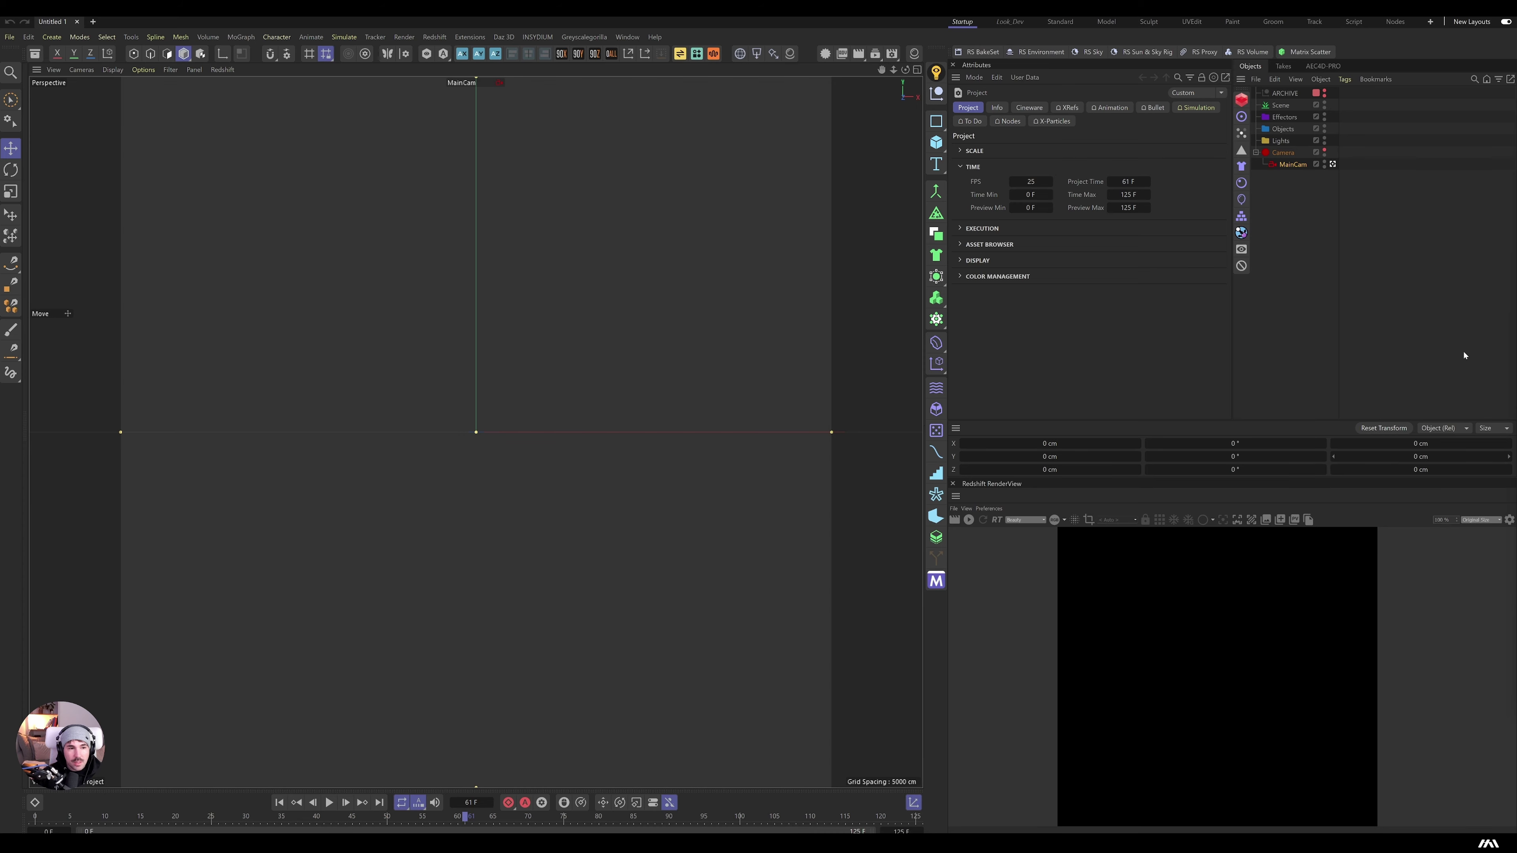
Step: Browse the New Capsules assets in the asset library, then close it
drag(1516, 155, 456, 14)
scroll(662, 405, down, 3)
scroll(661, 405, down, 20)
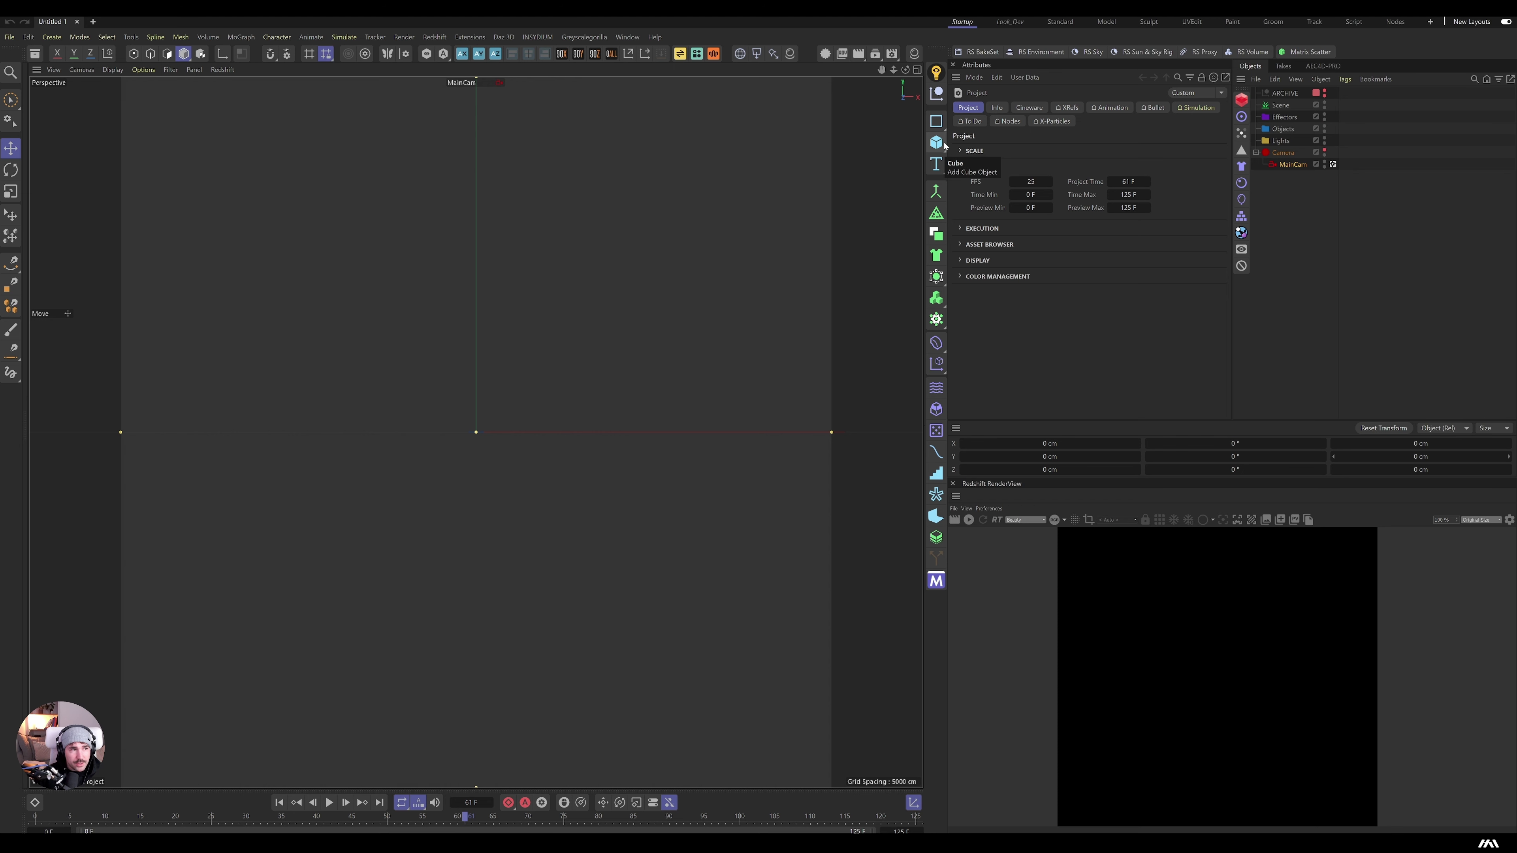
click(36, 54)
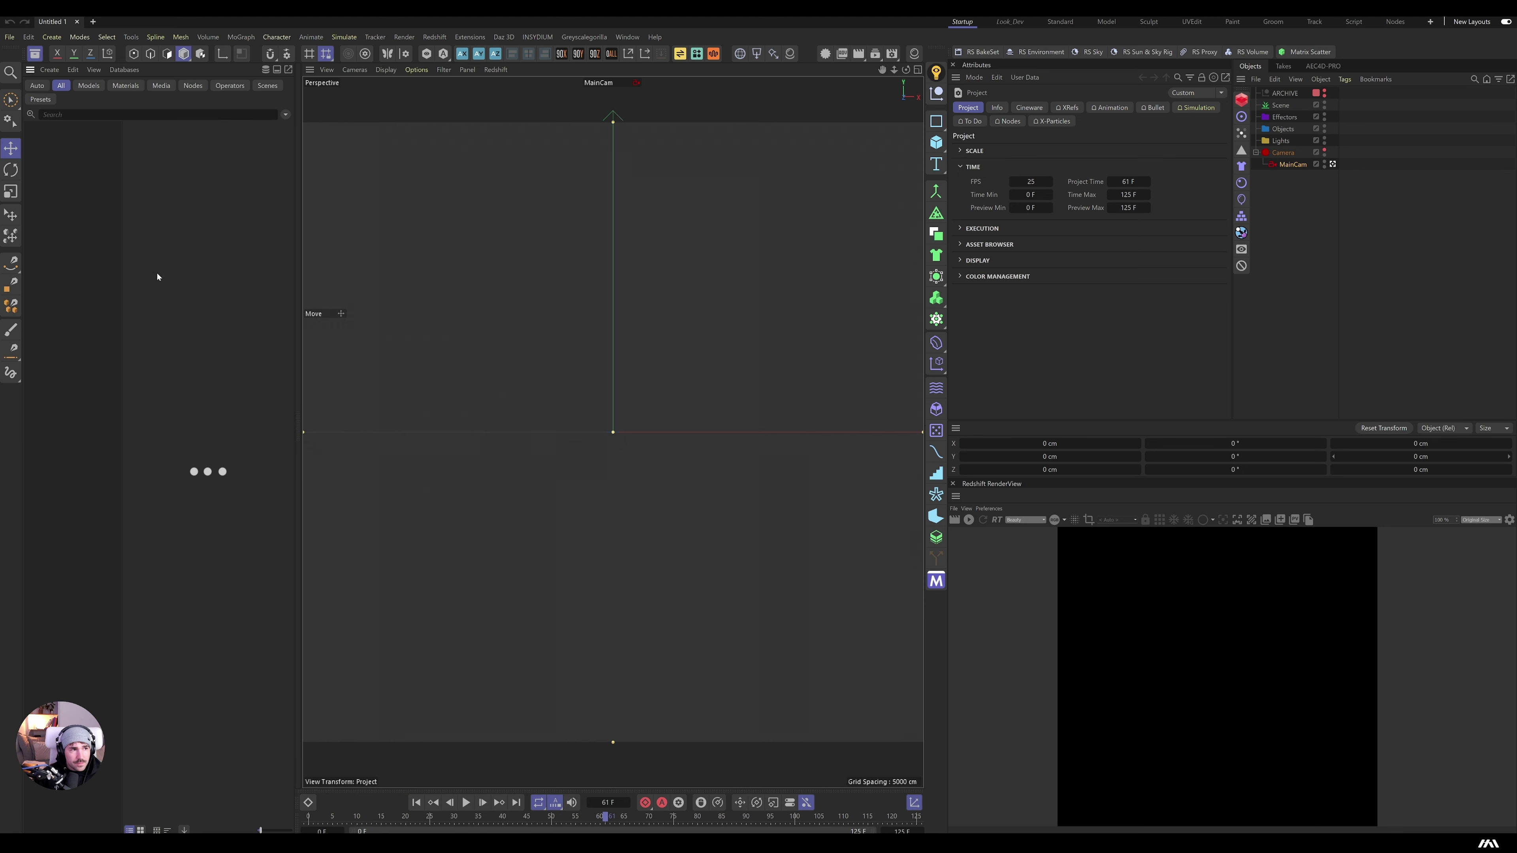
click(78, 161)
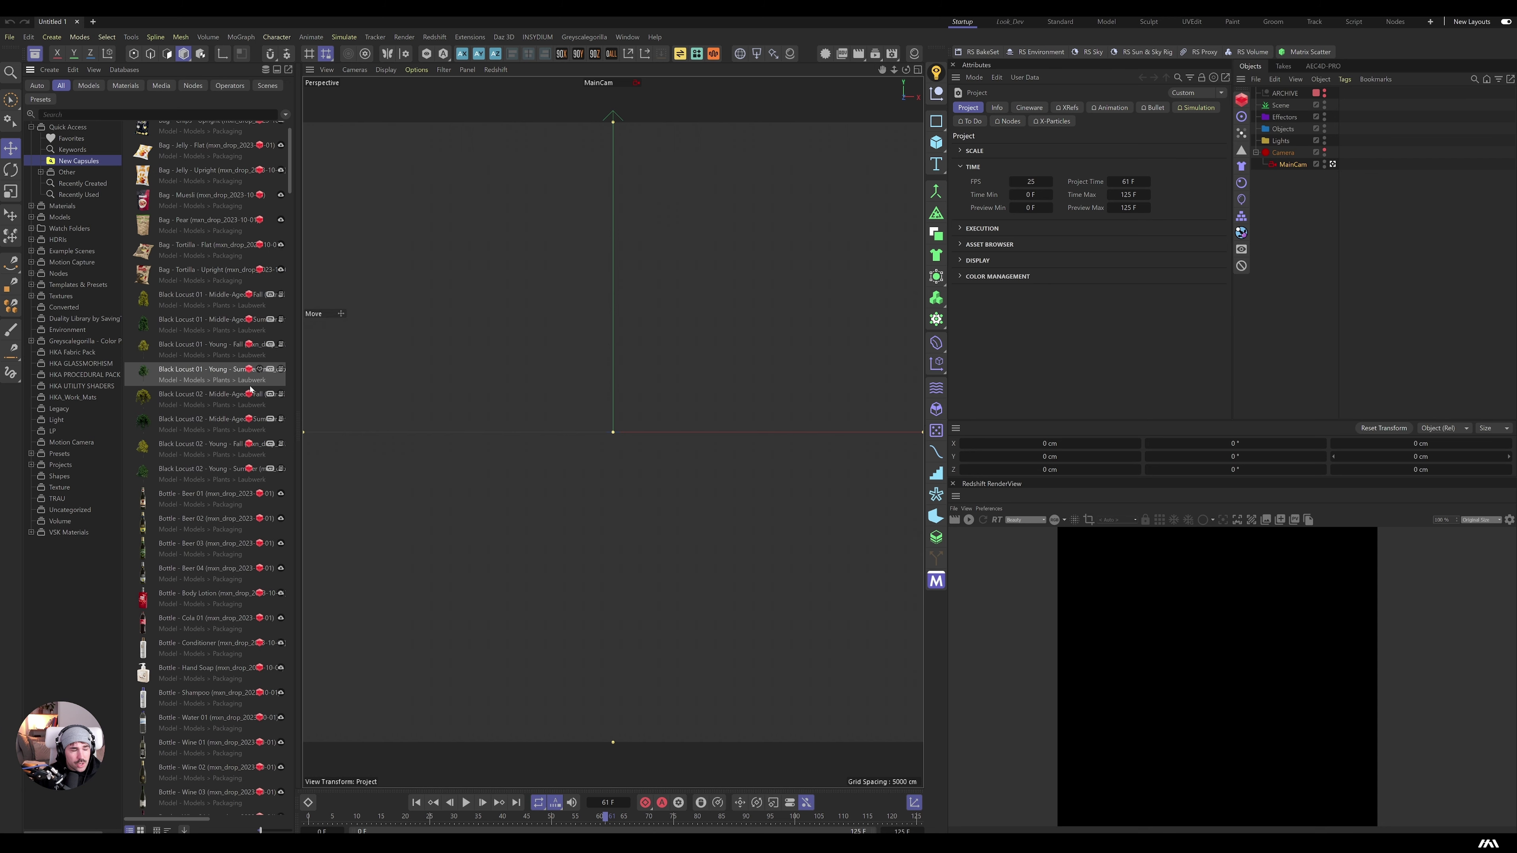
scroll(250, 351, down, 3)
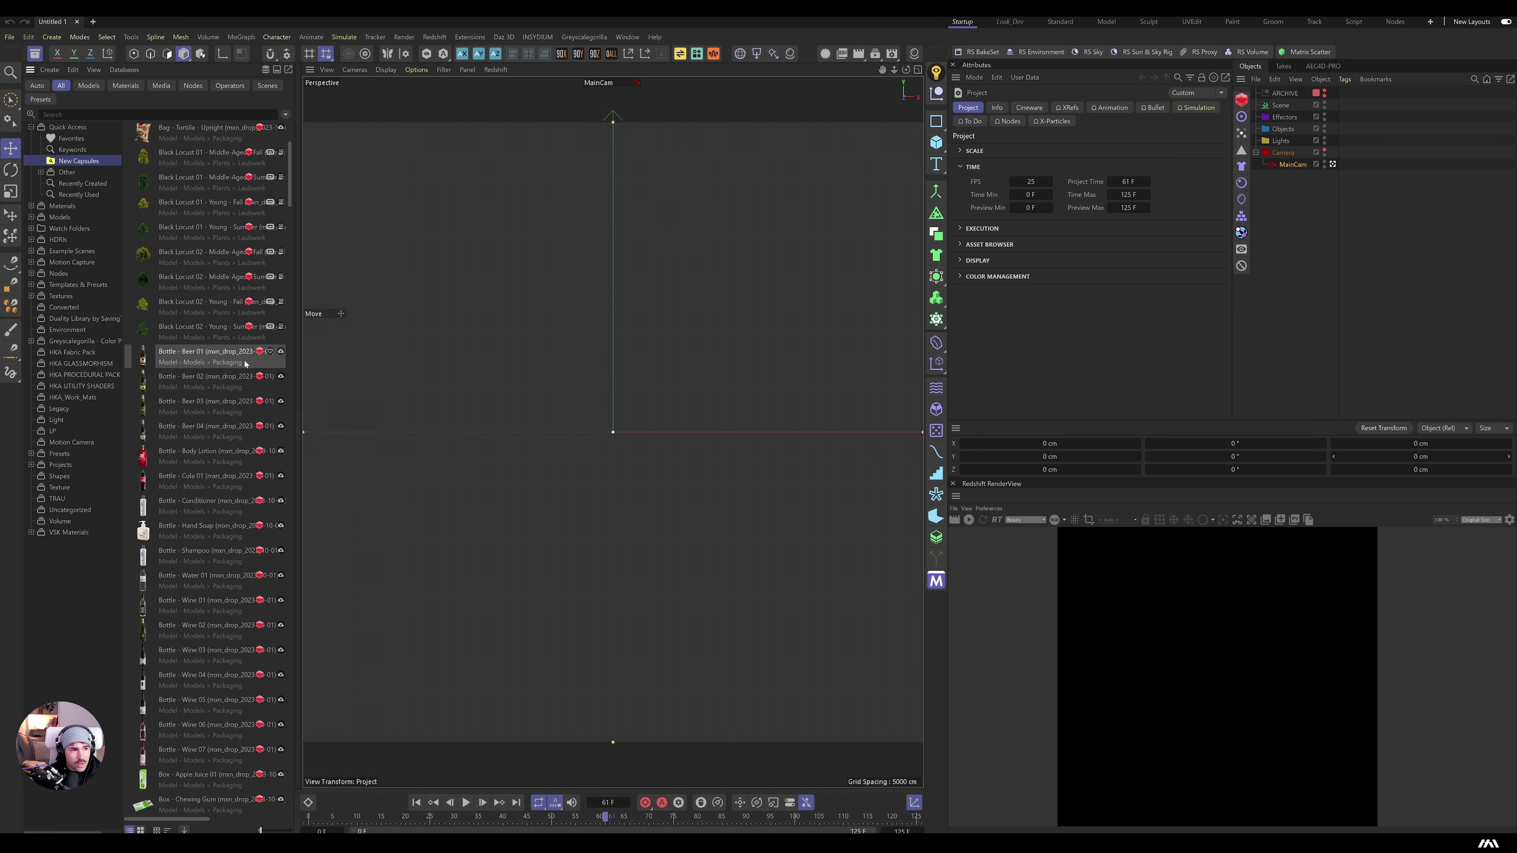
scroll(210, 391, down, 3)
scroll(203, 394, down, 15)
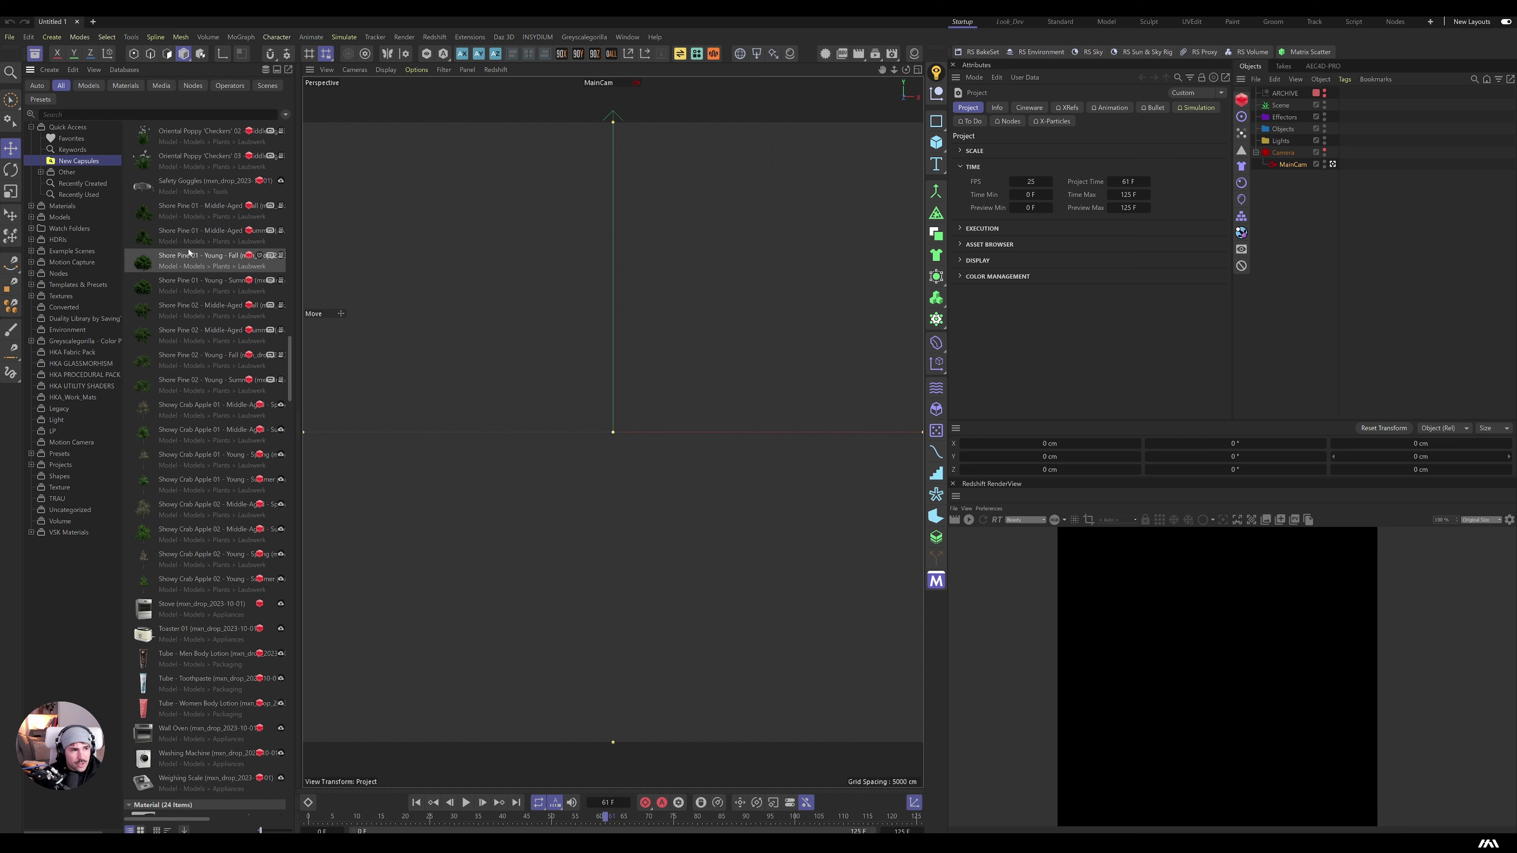
click(35, 55)
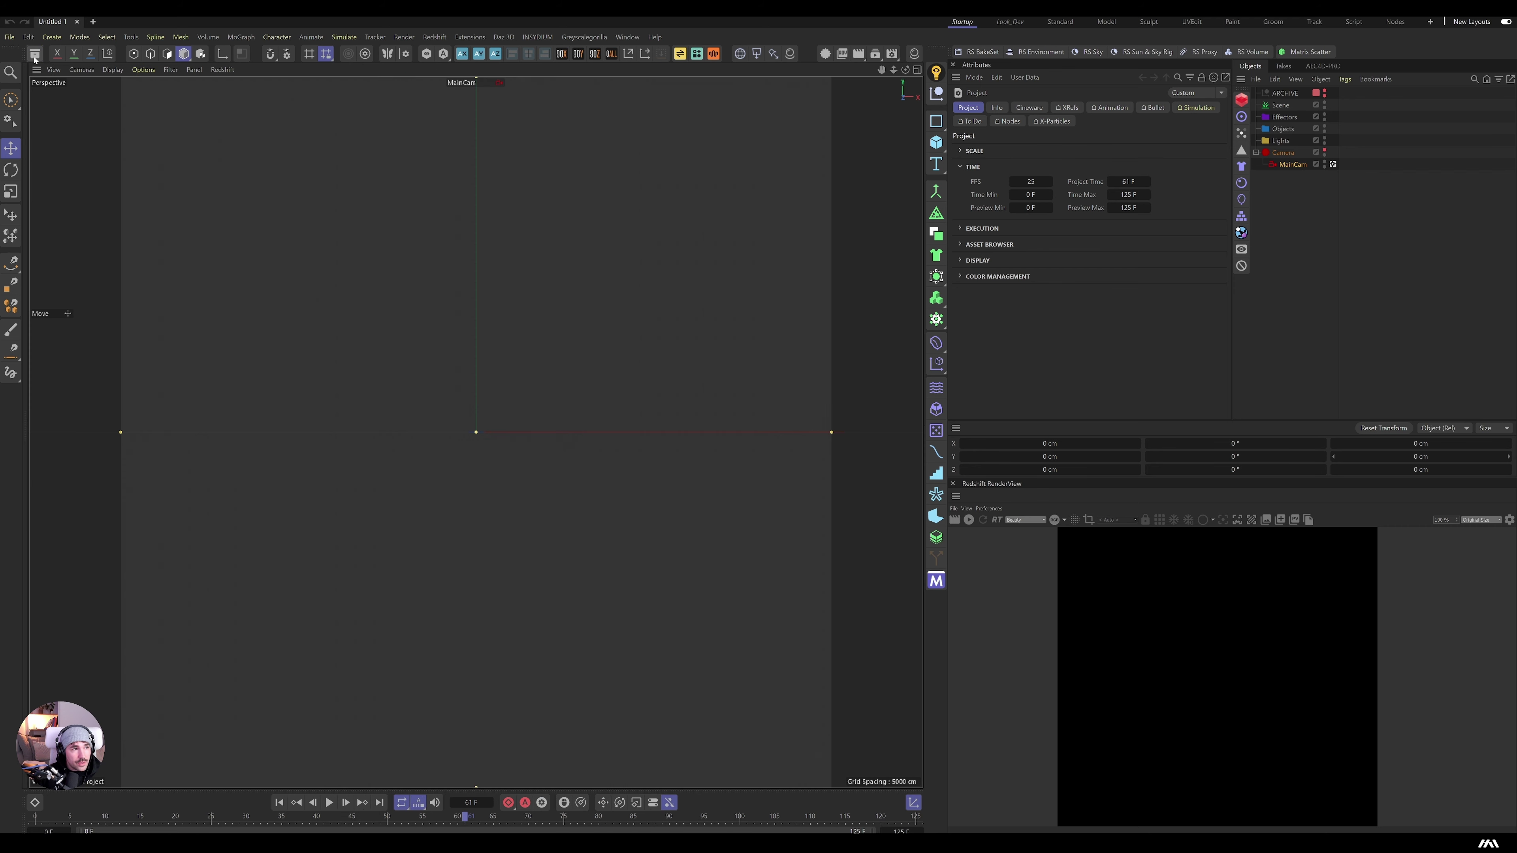
Step: Add a Figure and a Landscape terrain, pushing the landscape behind the figure
click(936, 142)
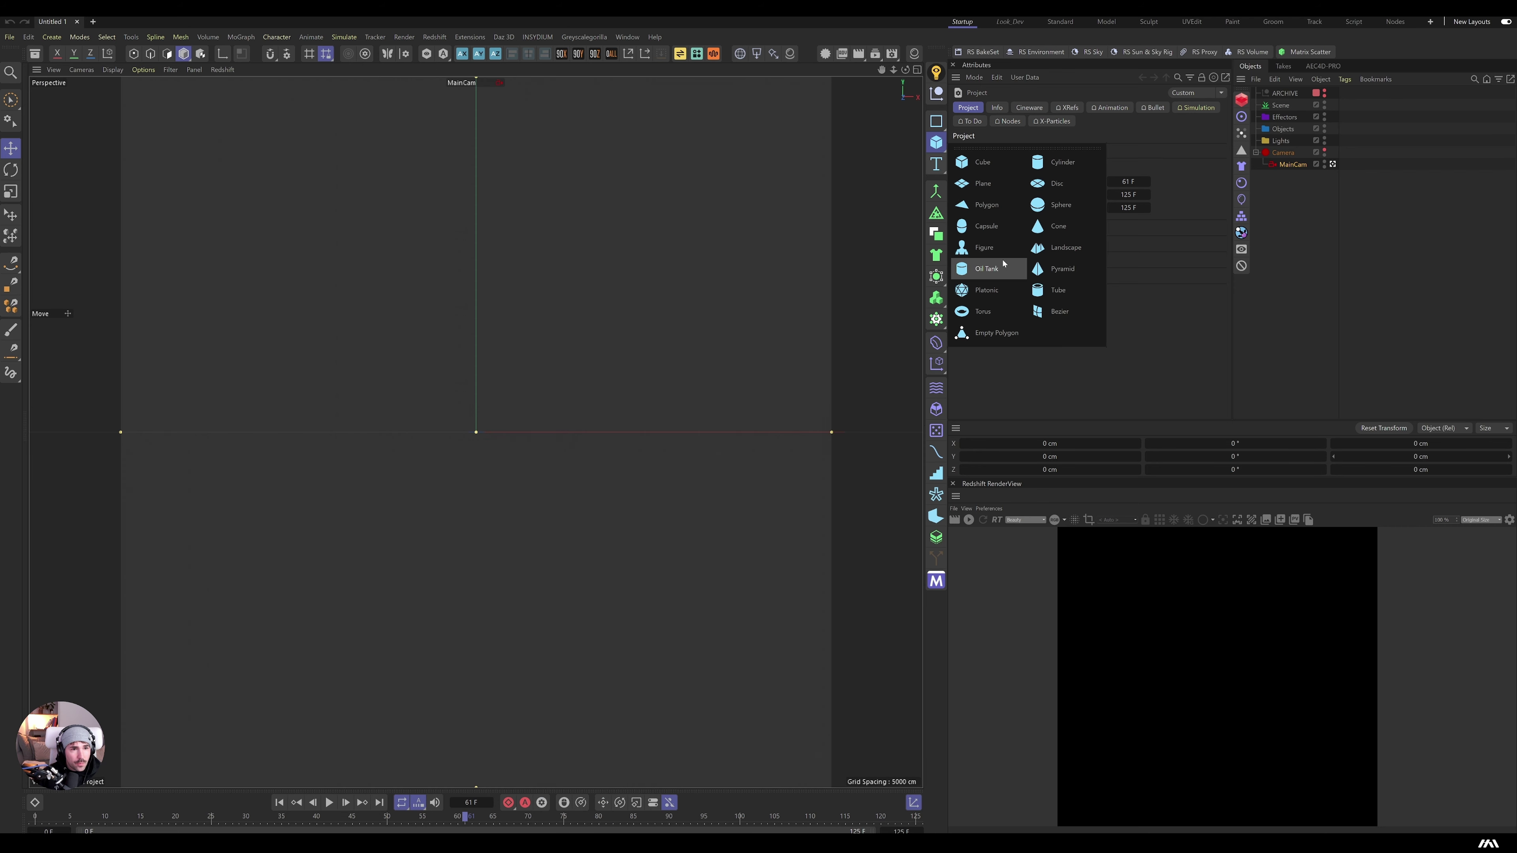
click(988, 248)
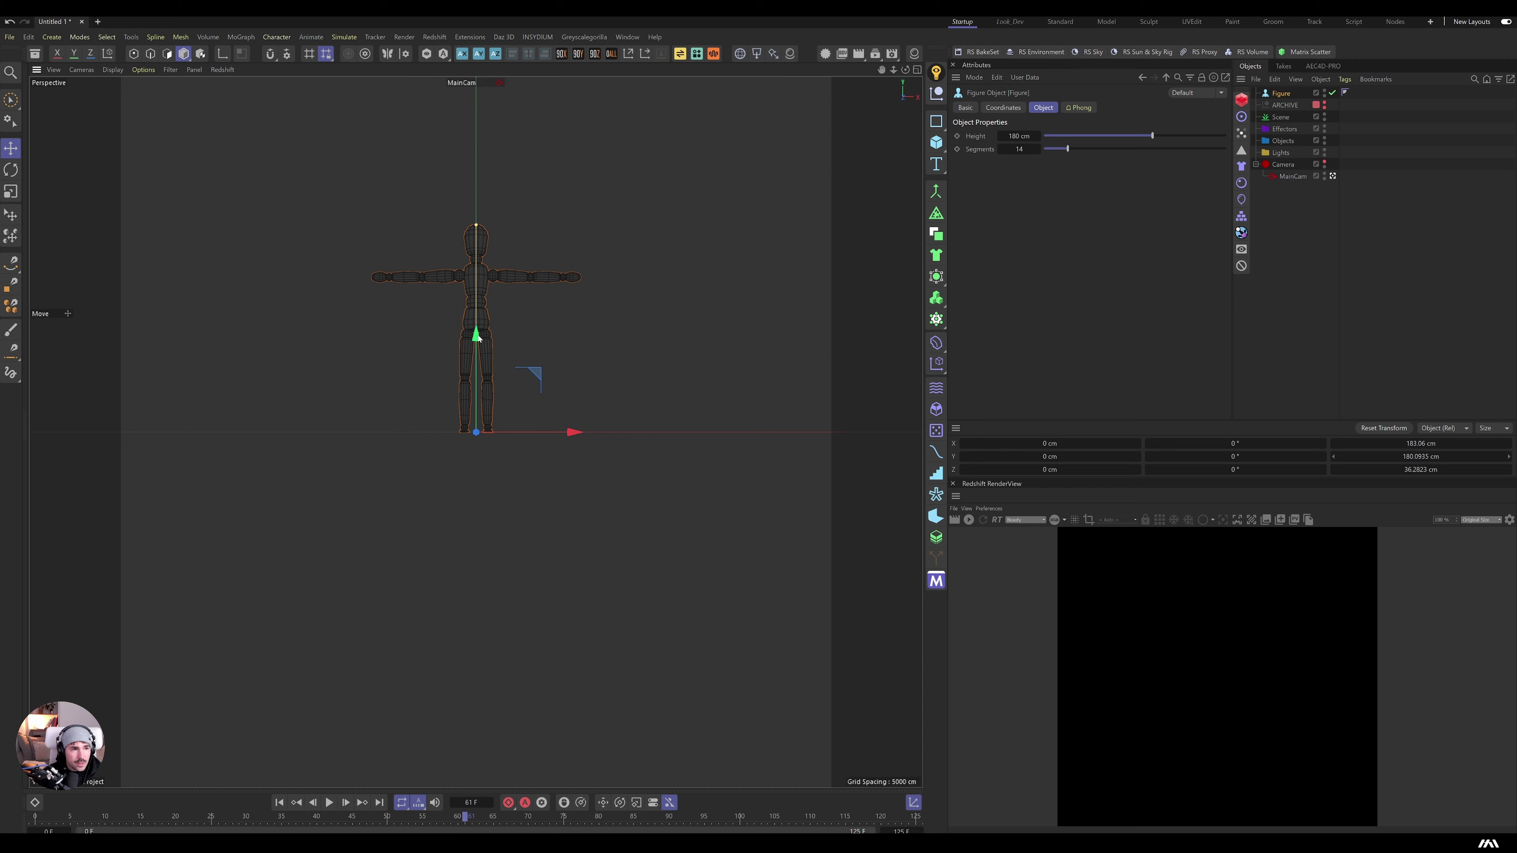
alt+drag(487, 302, 420, 332)
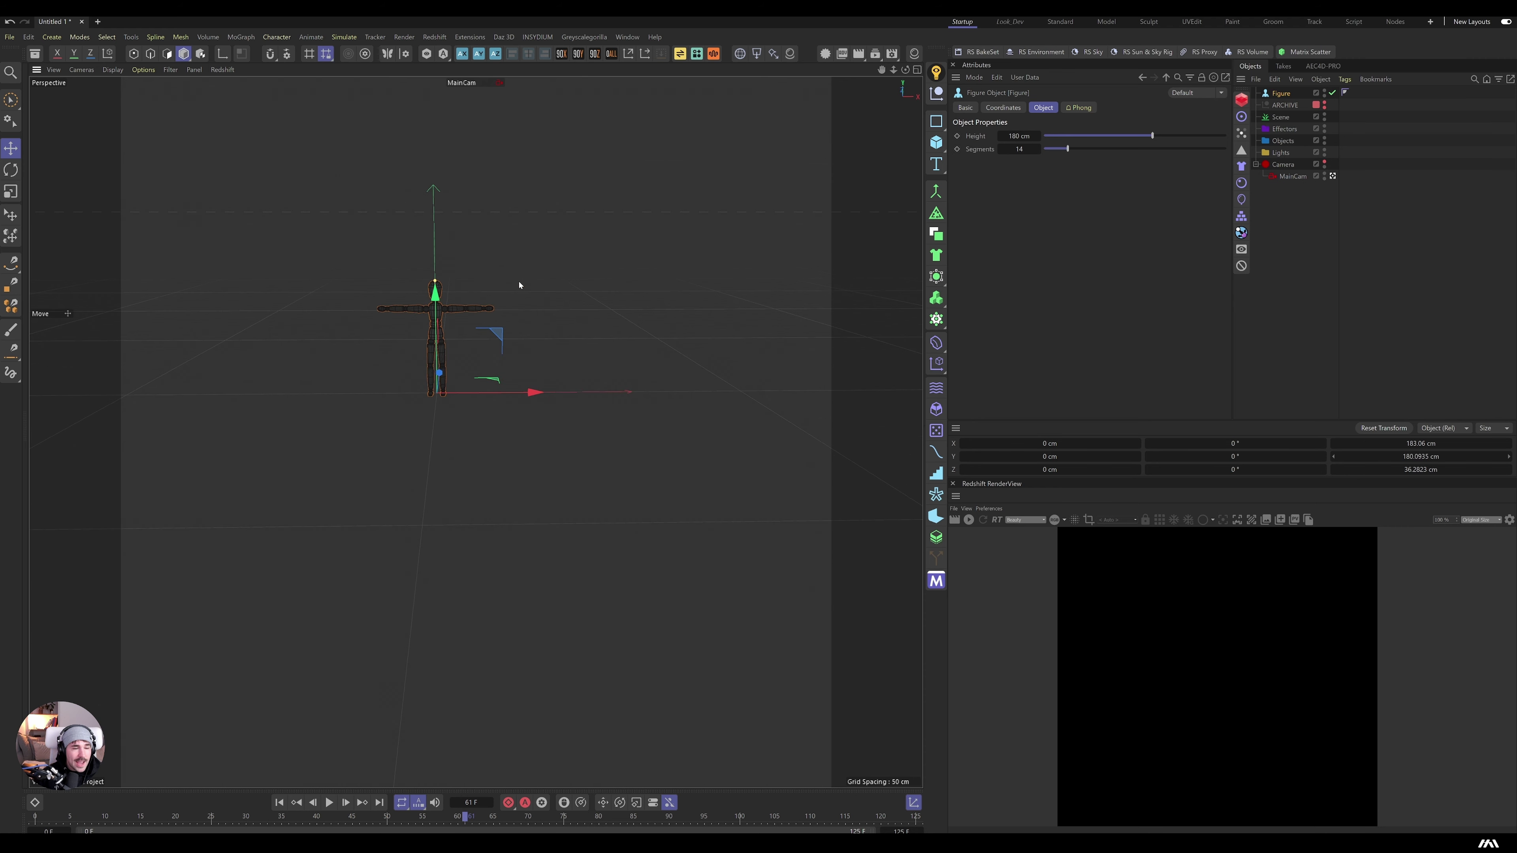
click(936, 142)
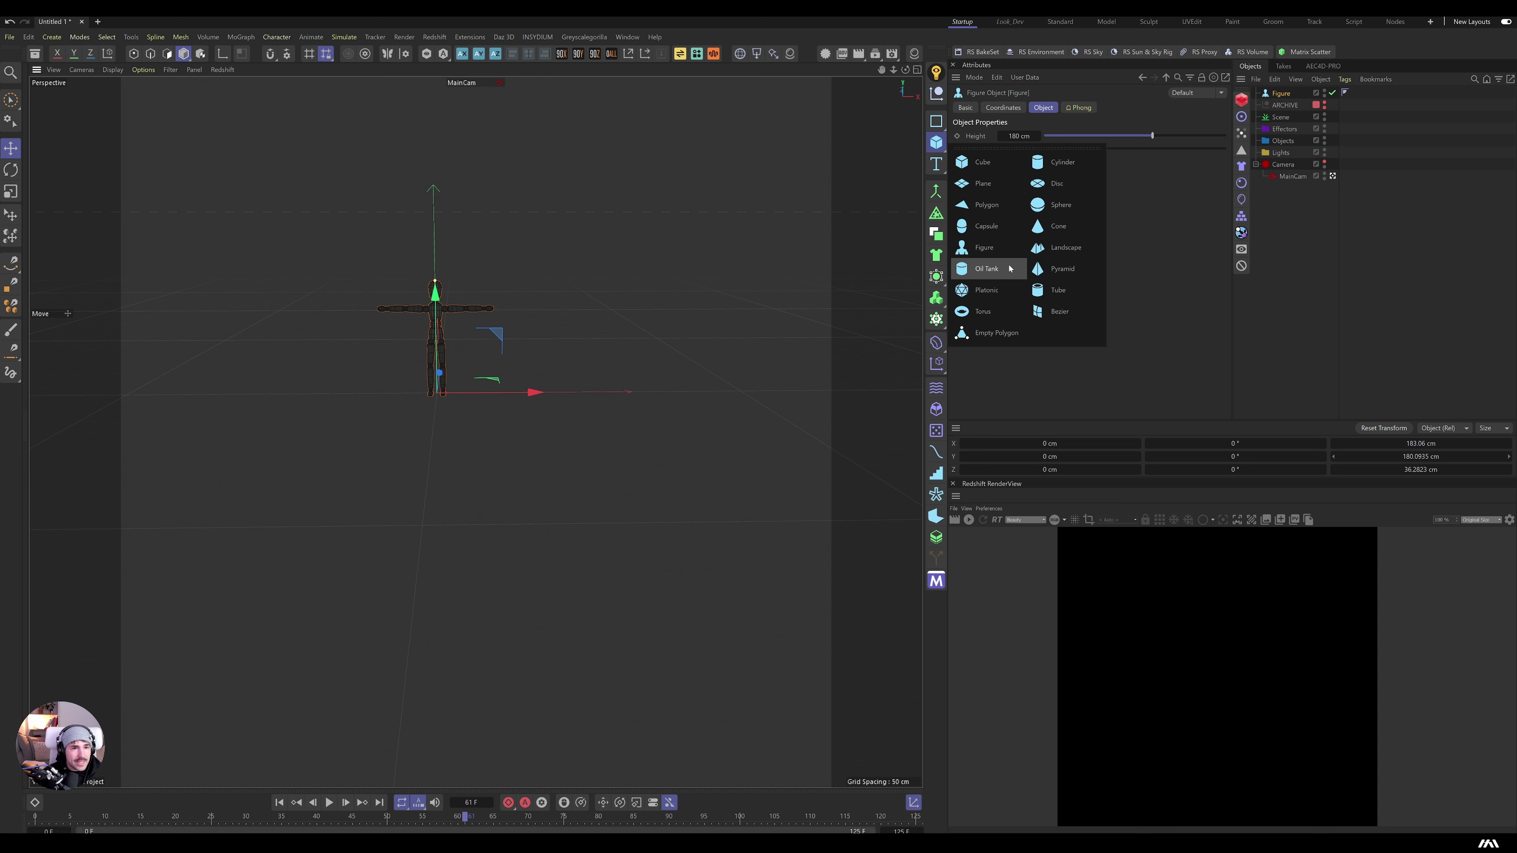
click(1065, 248)
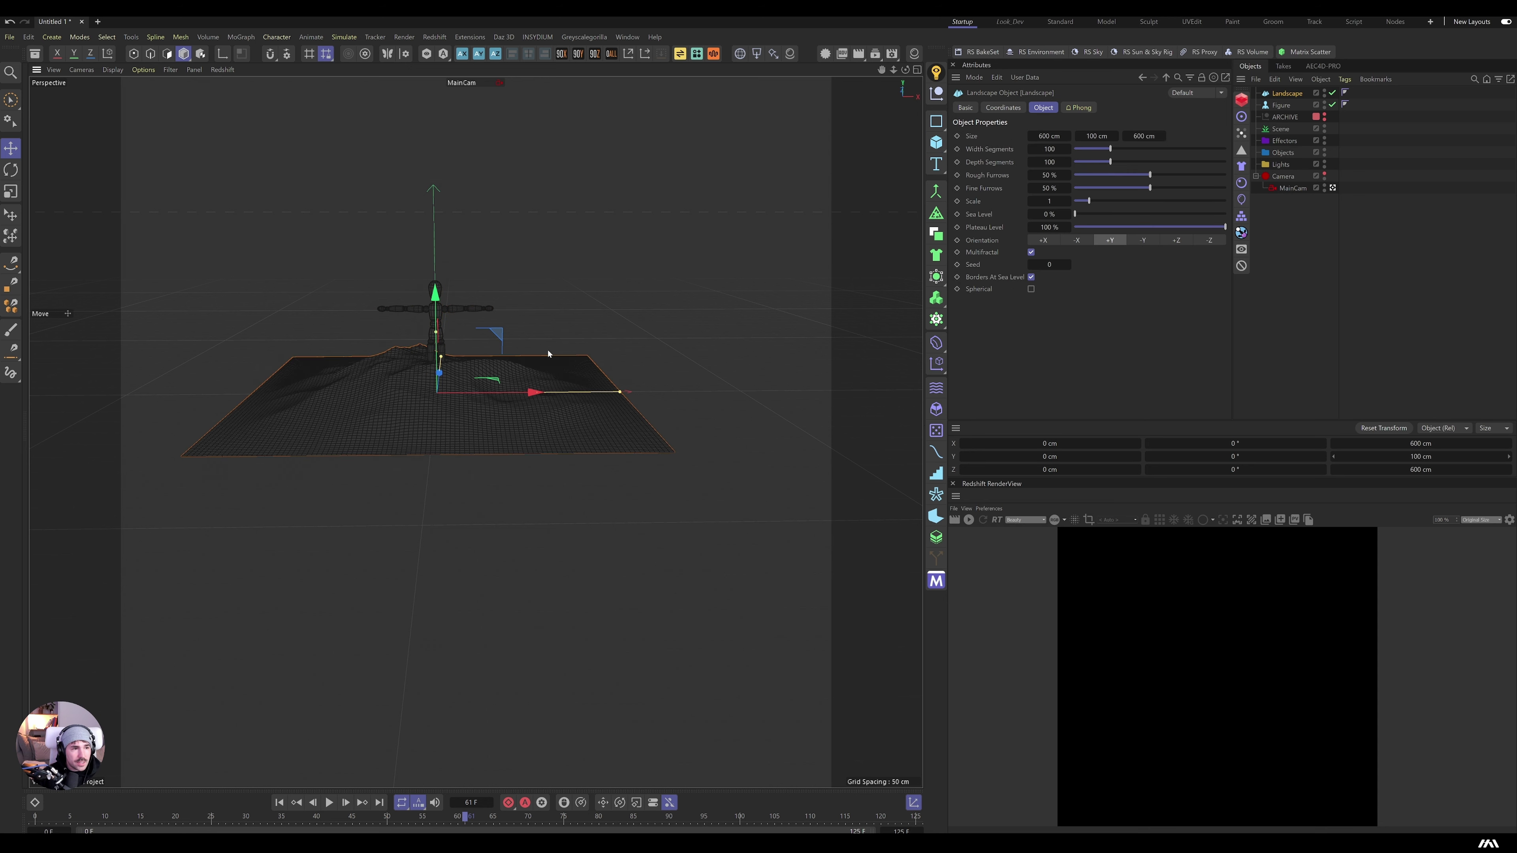
alt+drag(452, 363, 406, 375)
drag(481, 367, 691, 317)
alt+drag(692, 323, 1105, 214)
Step: Scale the landscape to 1624.8 × 270.8 × 1624.8 cm and shift it further back and left
key(t)
key(e)
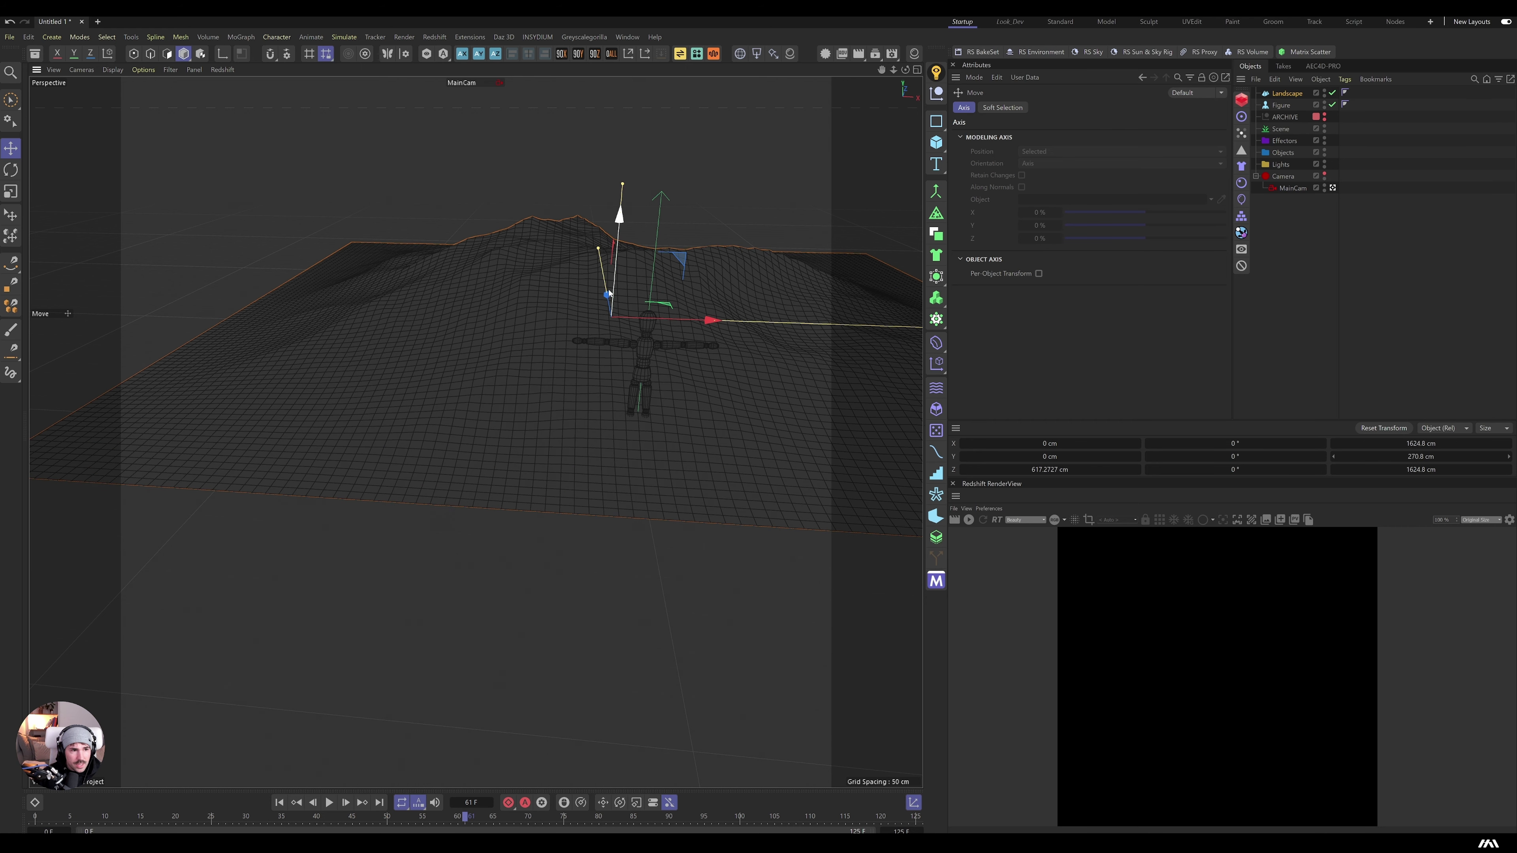
drag(607, 297, 600, 253)
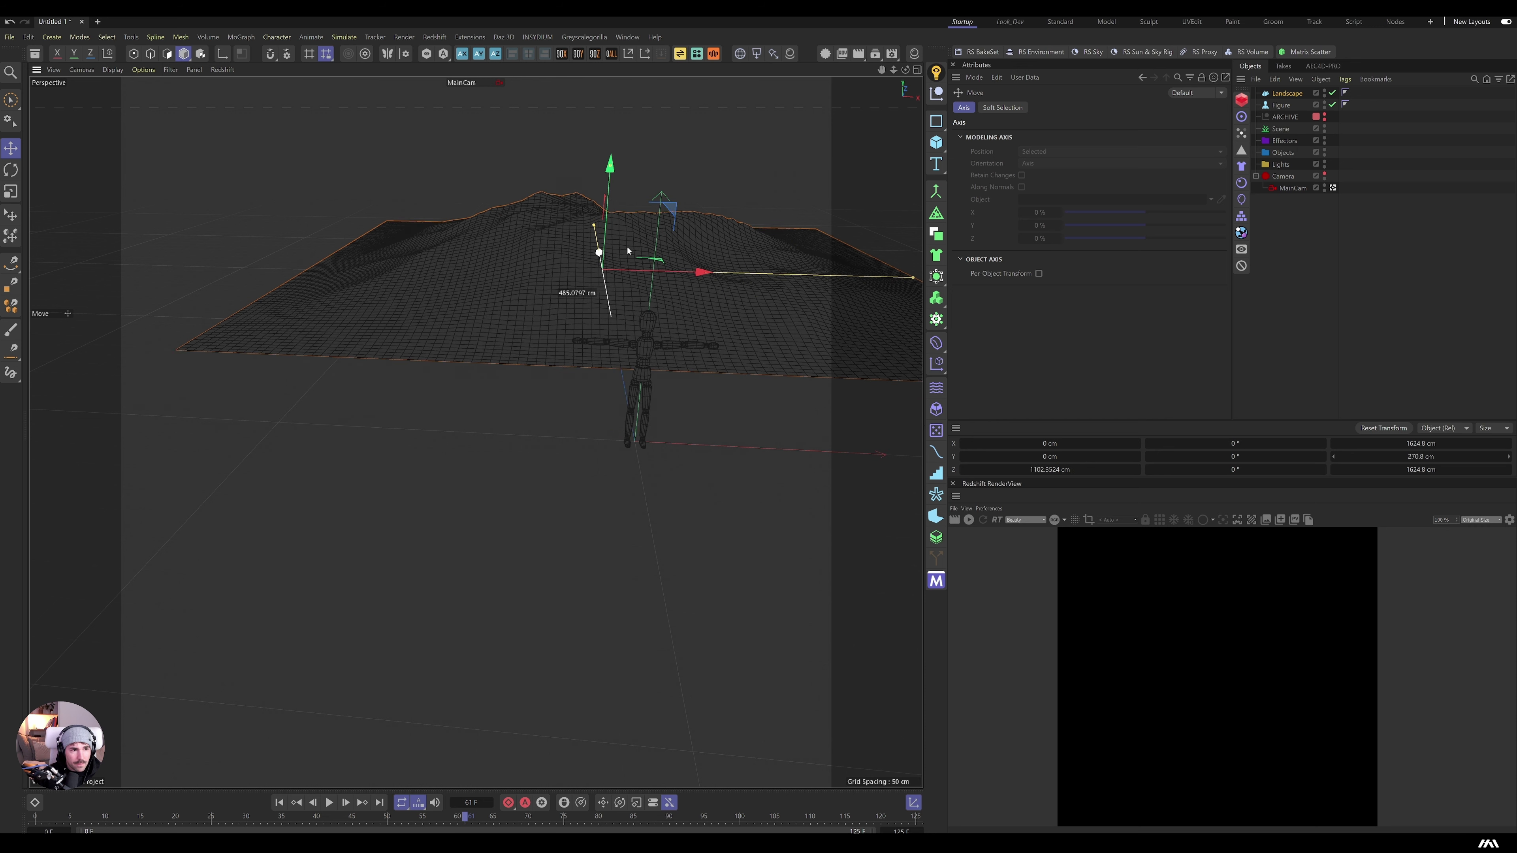
drag(701, 271, 644, 317)
alt+middle_drag(646, 351, 536, 351)
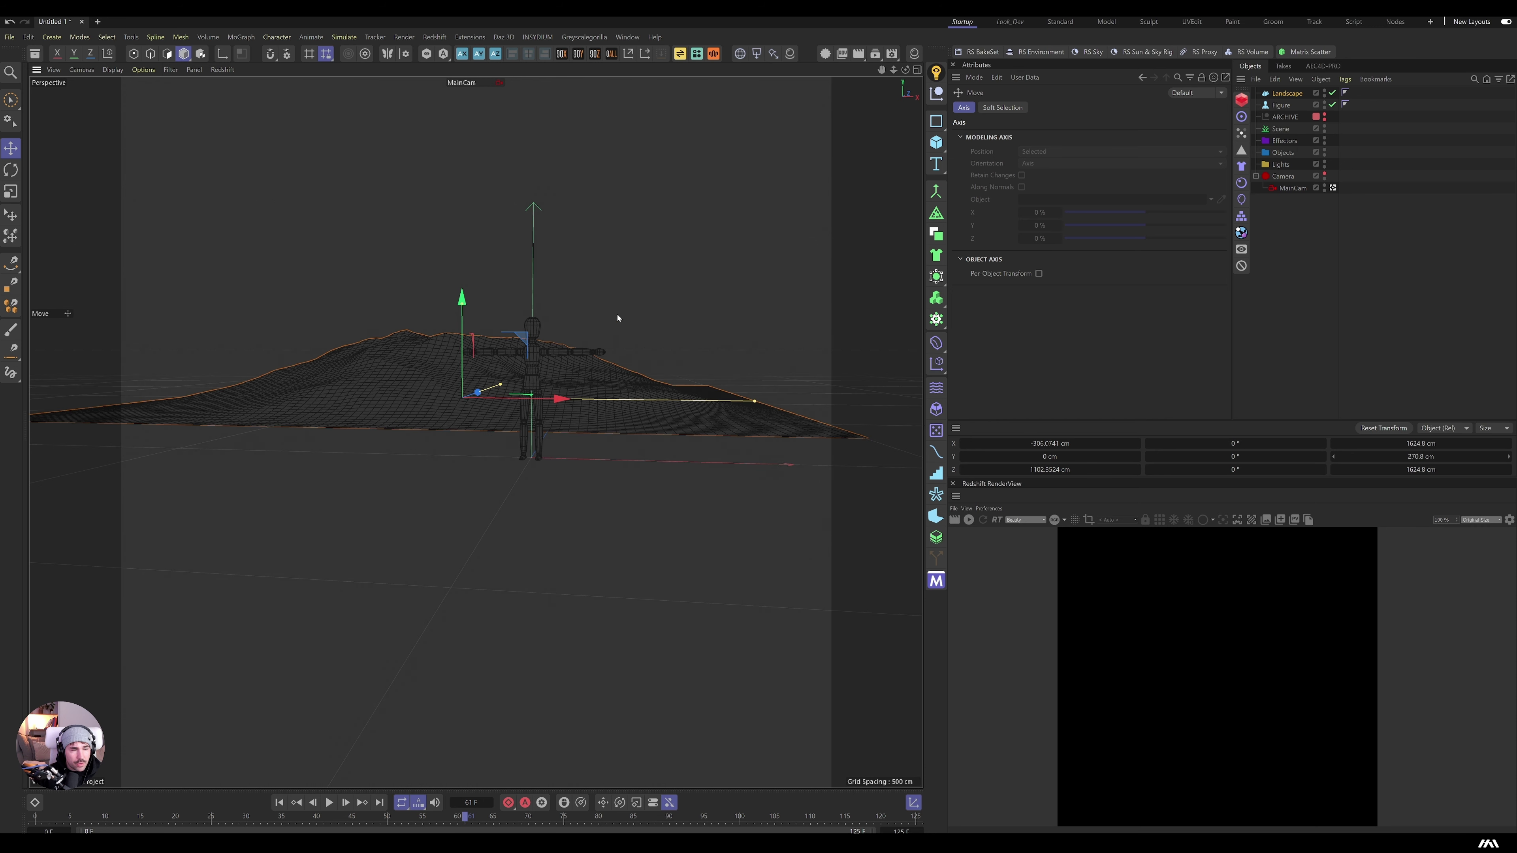
click(1302, 188)
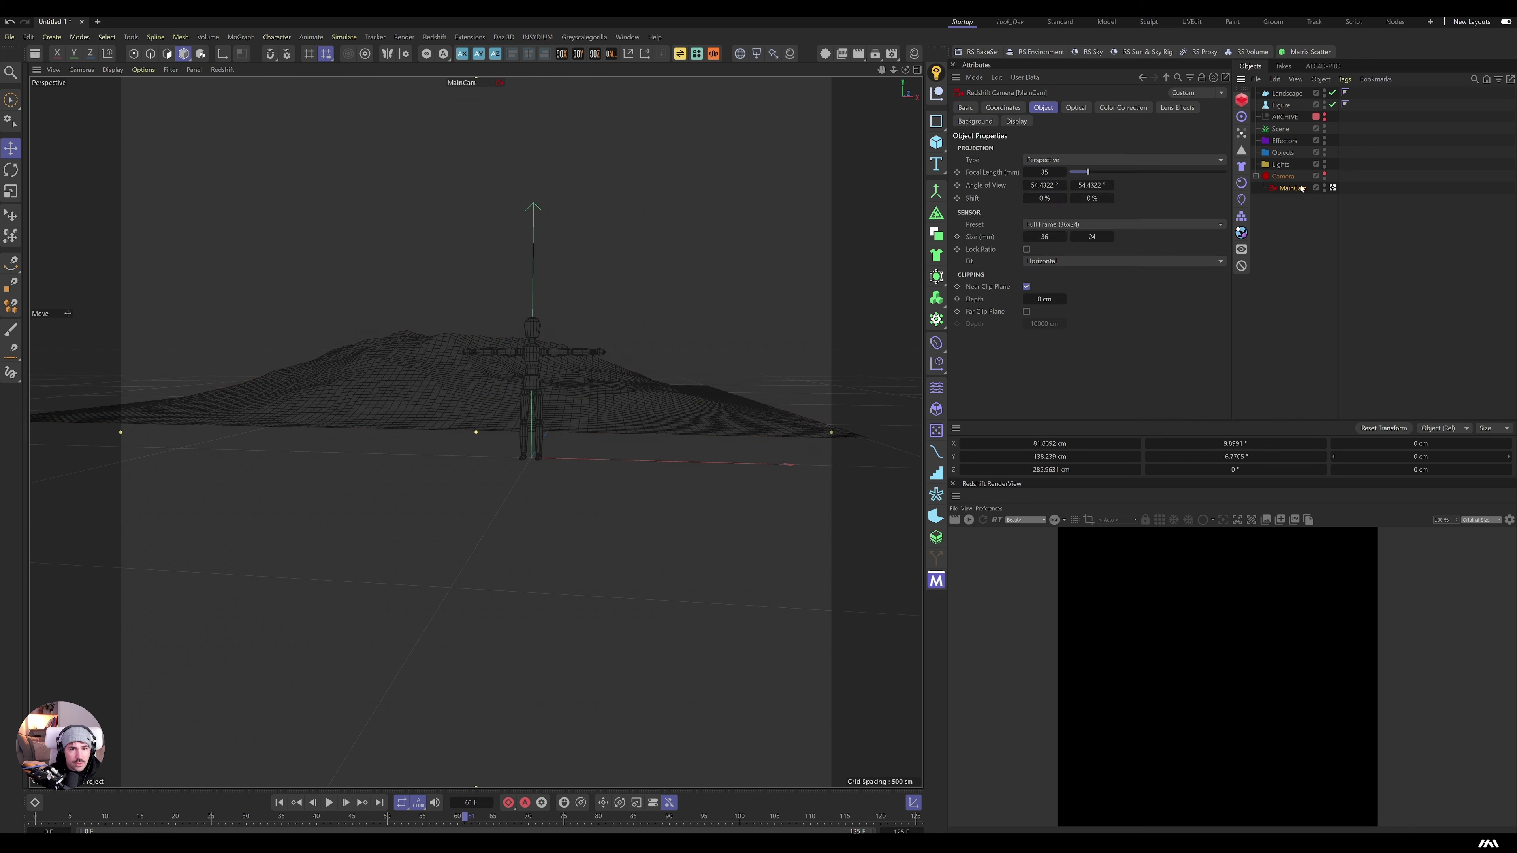
Step: Reset MainCam's transform and raise the Camera rig null to about Y 262 cm
click(1381, 429)
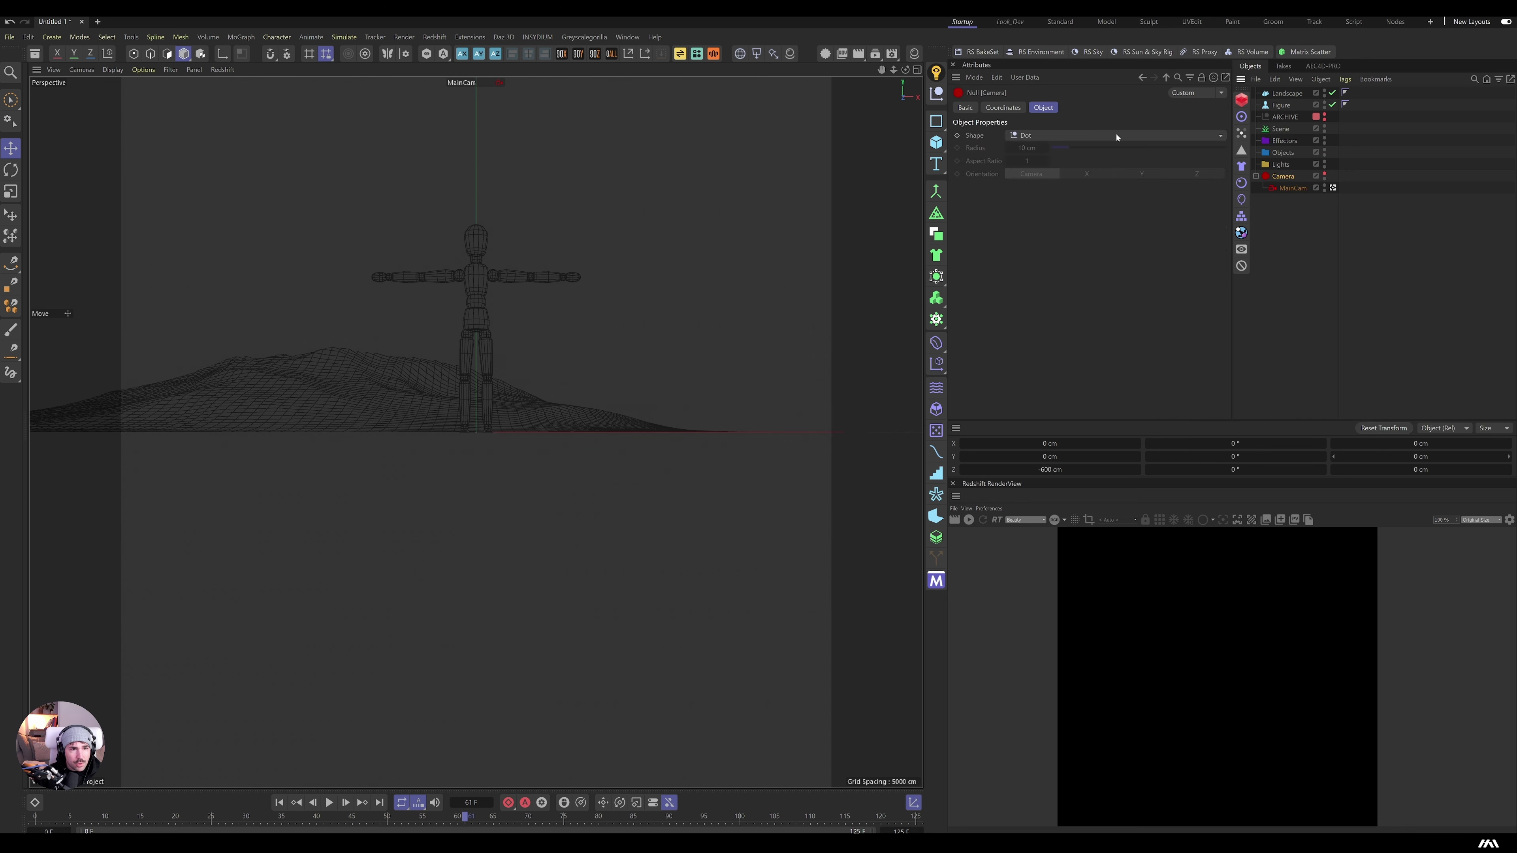
click(1004, 108)
mouse_move(1011, 167)
mouse_down()
mouse_move(1051, 167)
mouse_move(982, 178)
mouse_move(1016, 176)
mouse_up()
Step: Set MainCam's focal length to 85 mm
click(1287, 189)
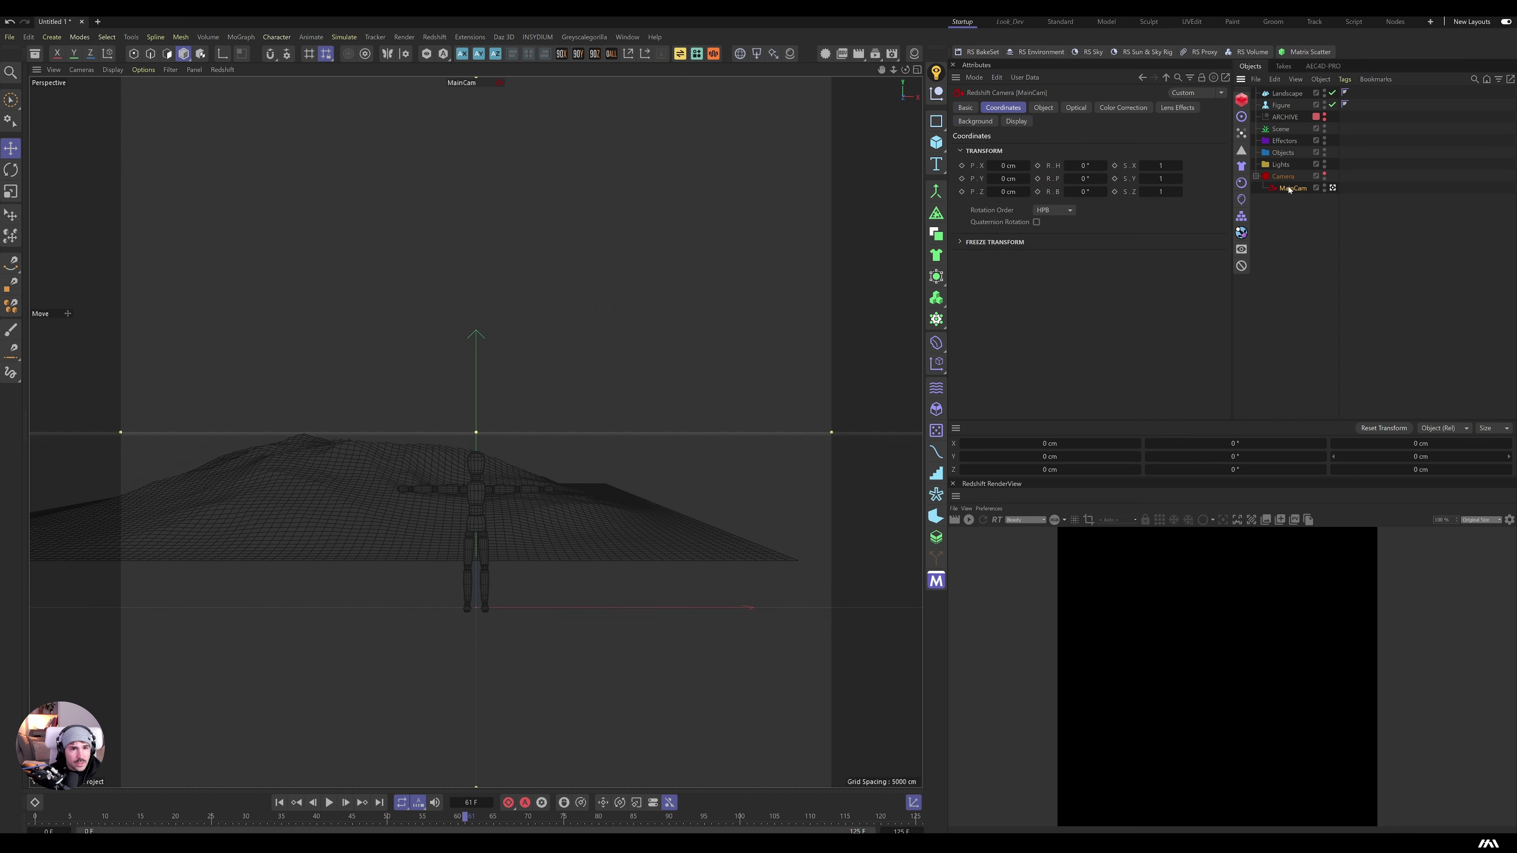
click(1076, 108)
click(1045, 109)
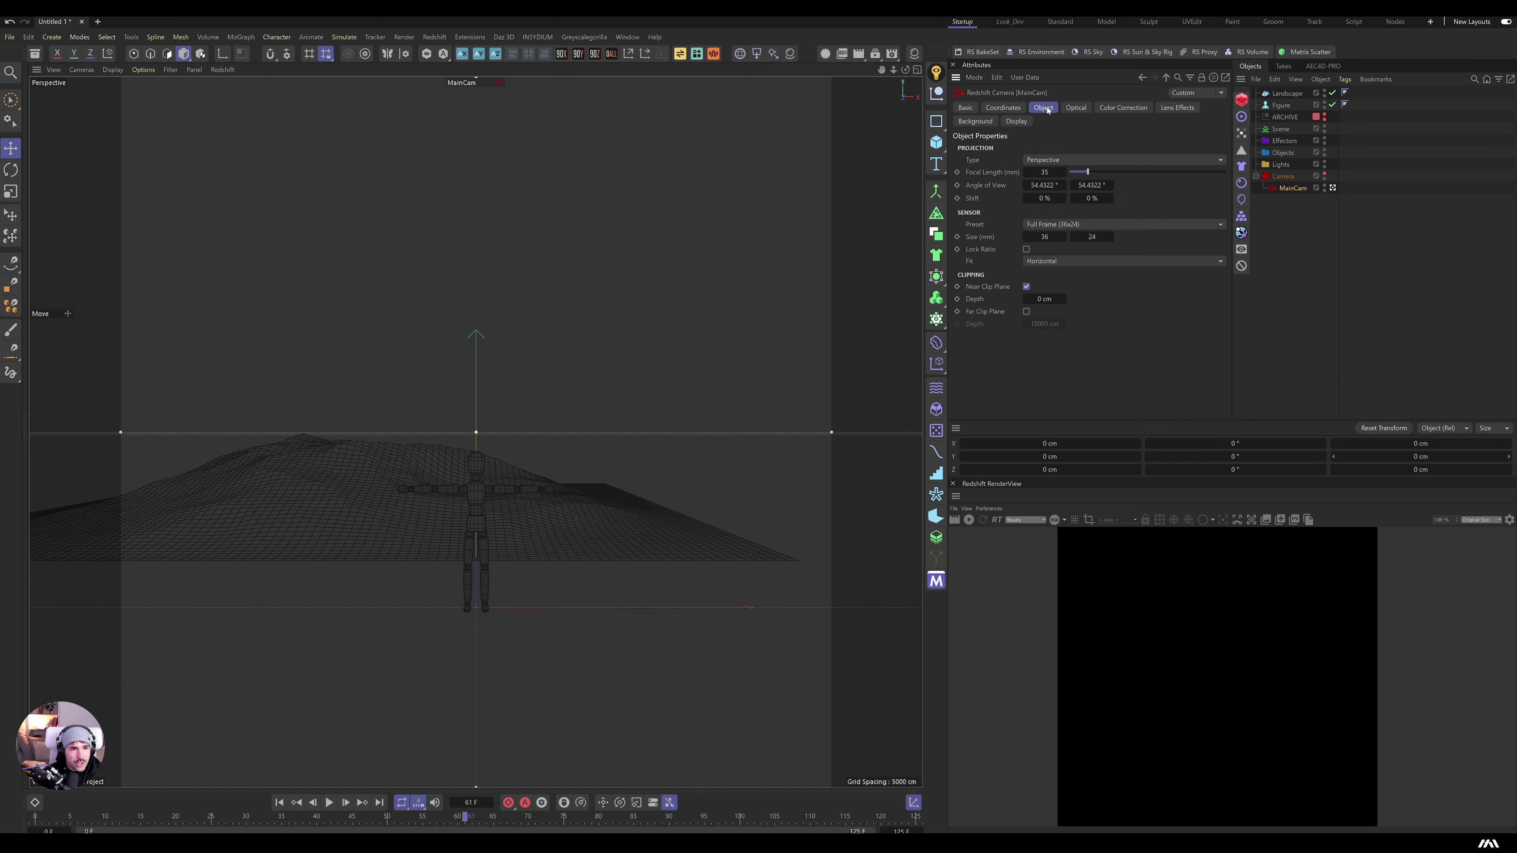
drag(1037, 172, 1143, 169)
text(85)
key(Return)
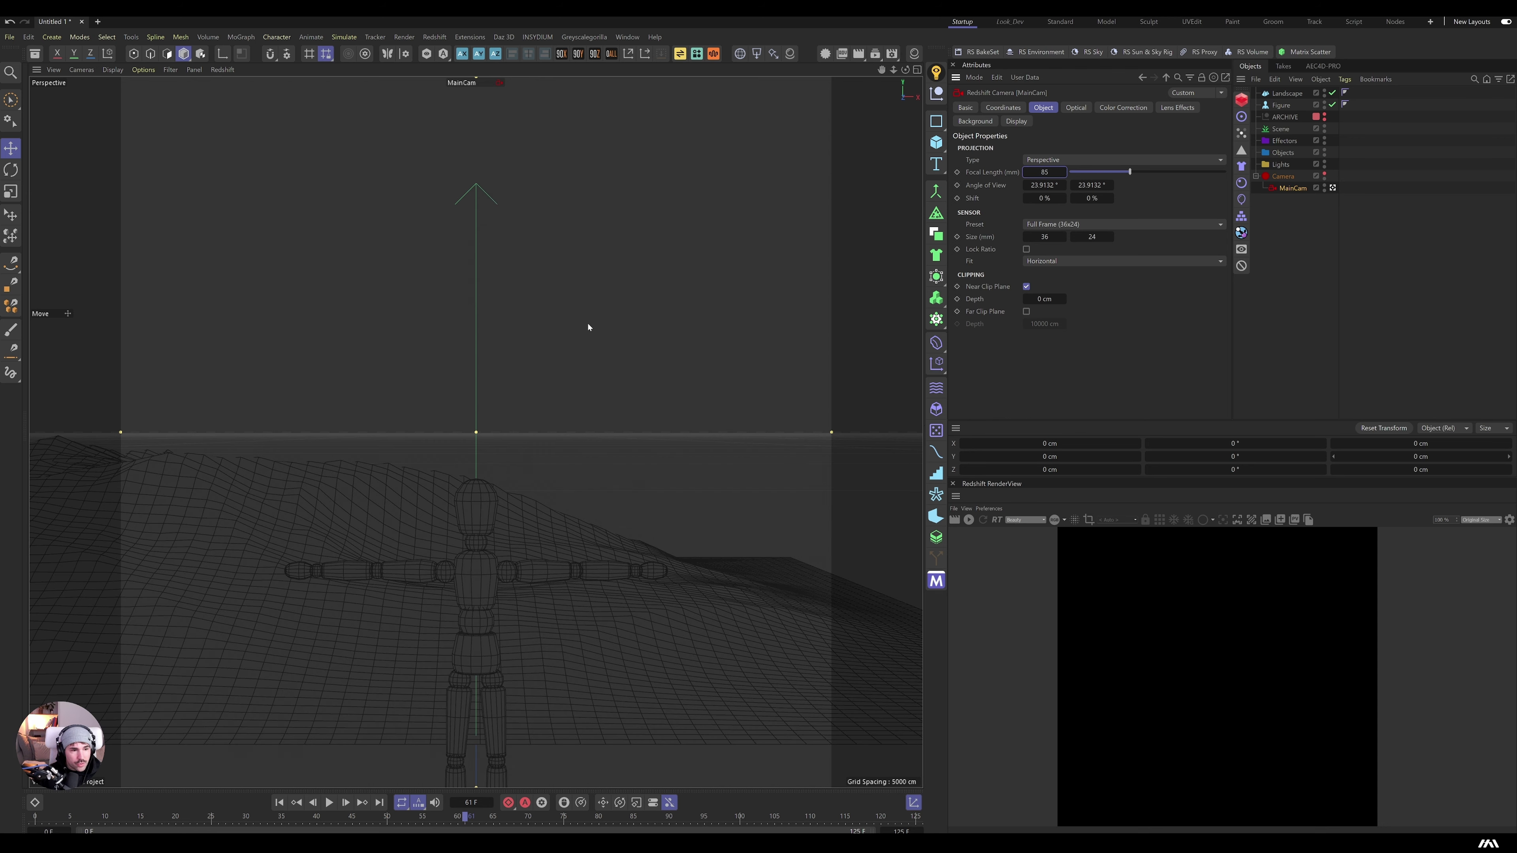
Step: Pull the Camera rig null back to about Z −1582 cm
click(1004, 108)
click(1042, 107)
click(1022, 109)
click(1286, 177)
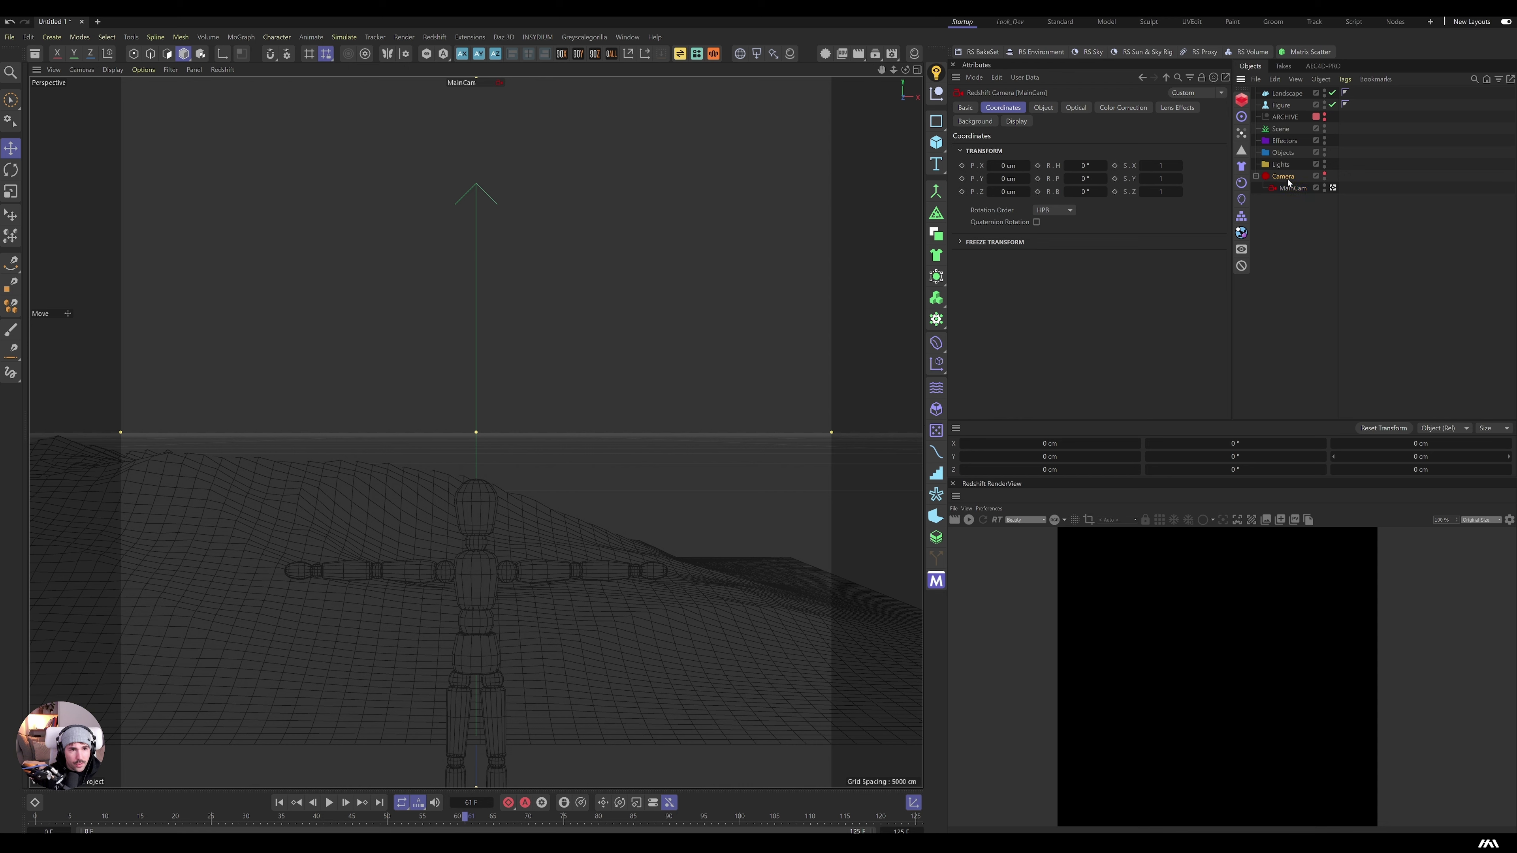
drag(1027, 178, 1018, 168)
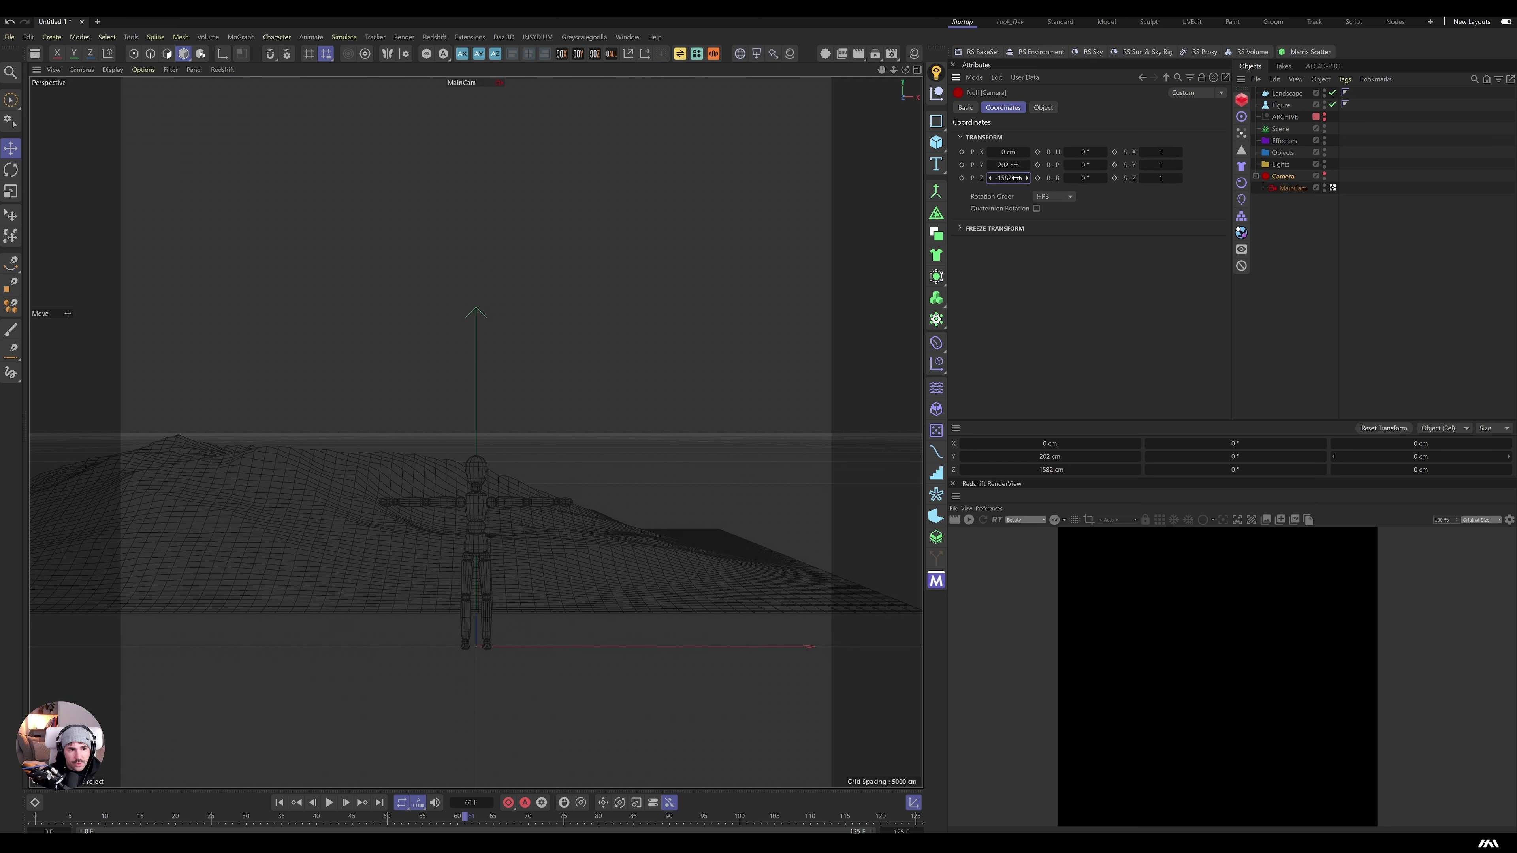
drag(1015, 178, 1022, 178)
click(1287, 188)
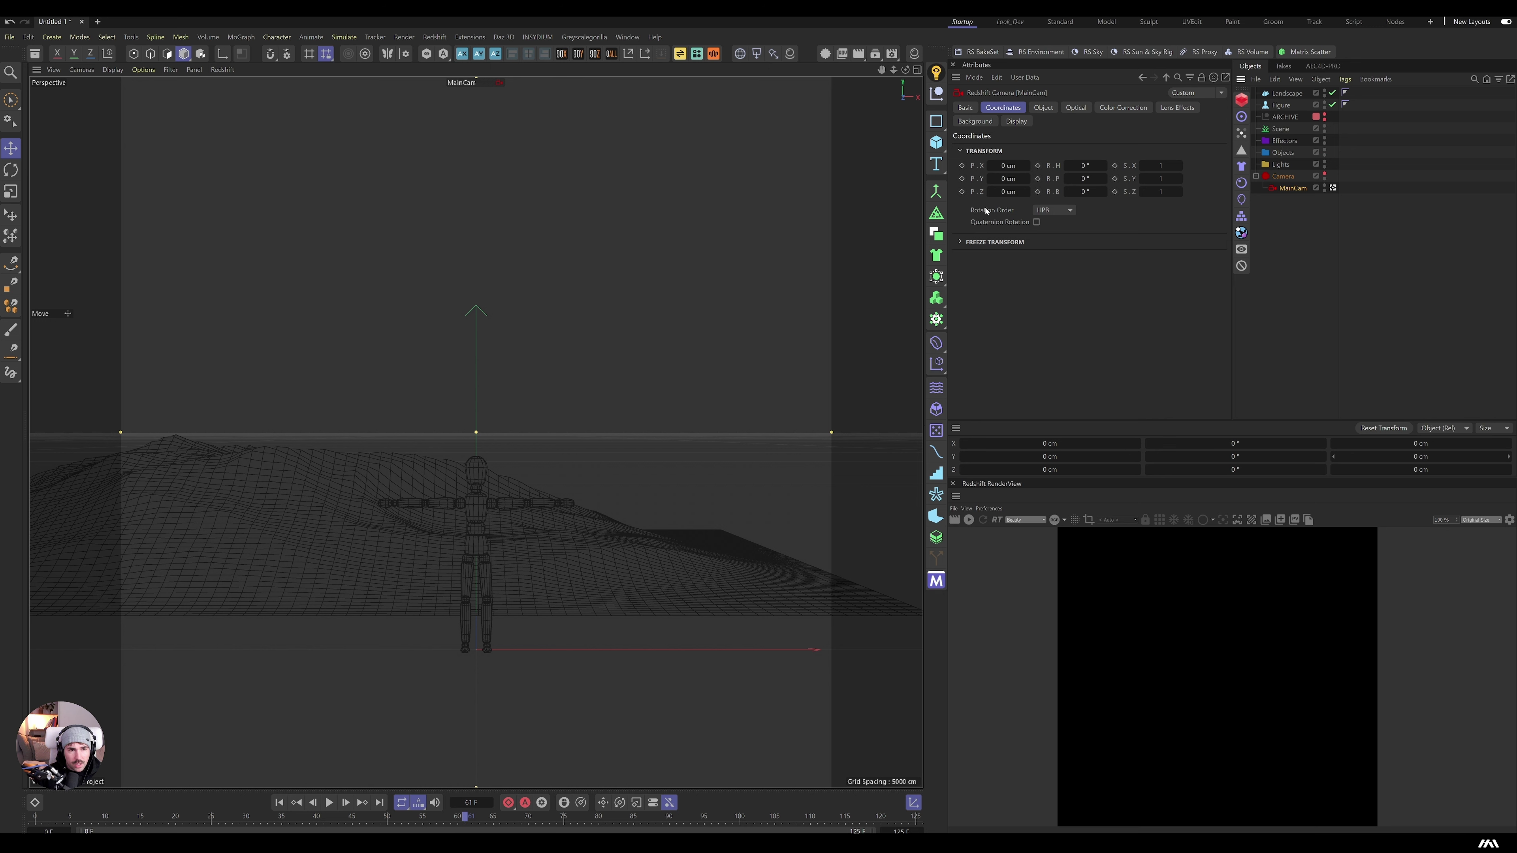
Step: Duplicate the landscape twice, one copy to the right and Landscape.2 to the left at X −435 cm
click(790, 558)
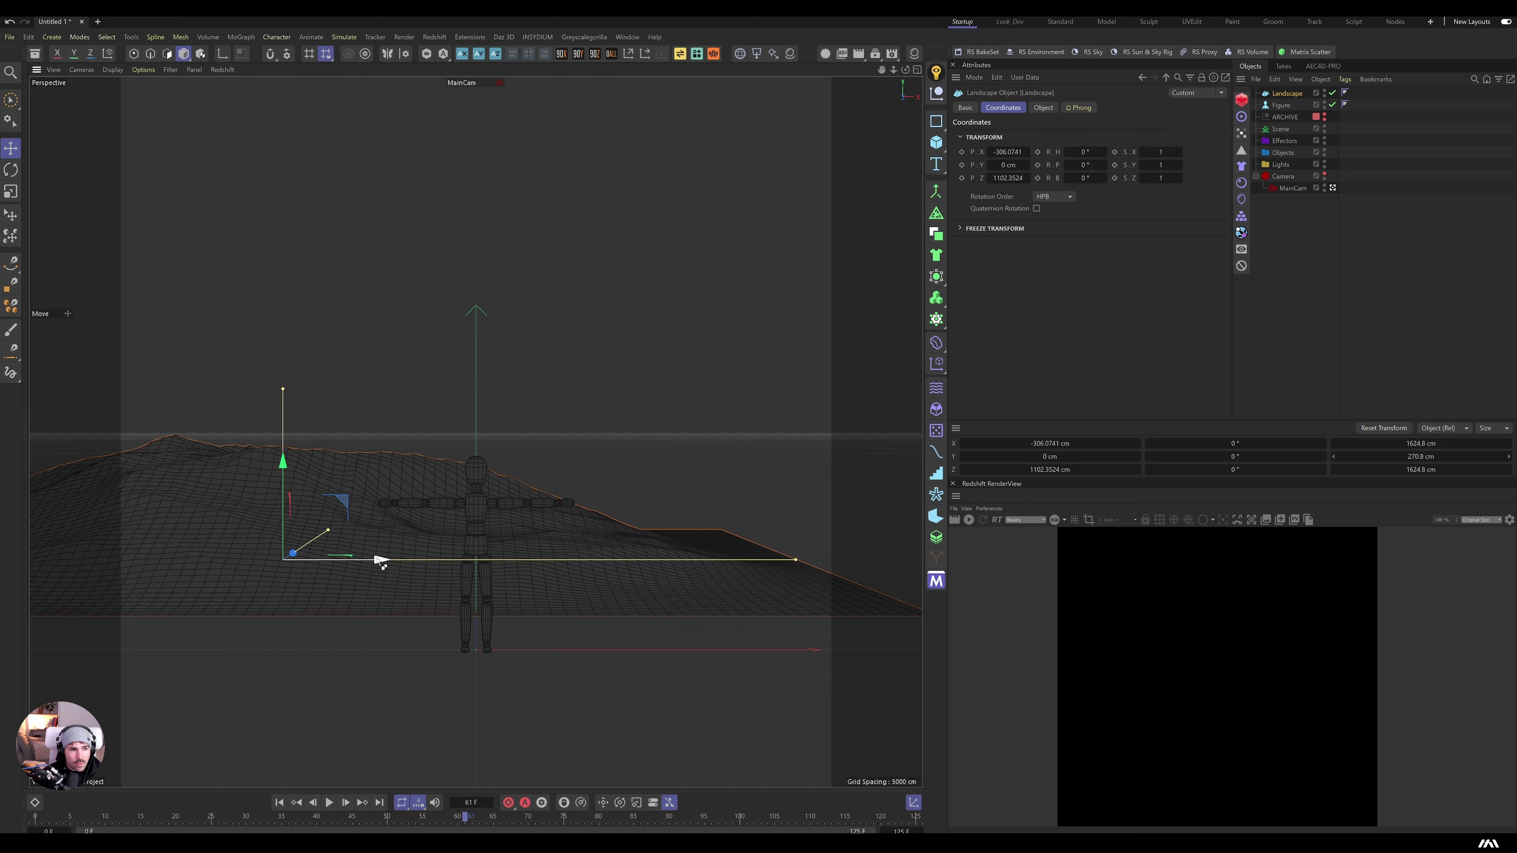
drag(381, 564, 768, 512)
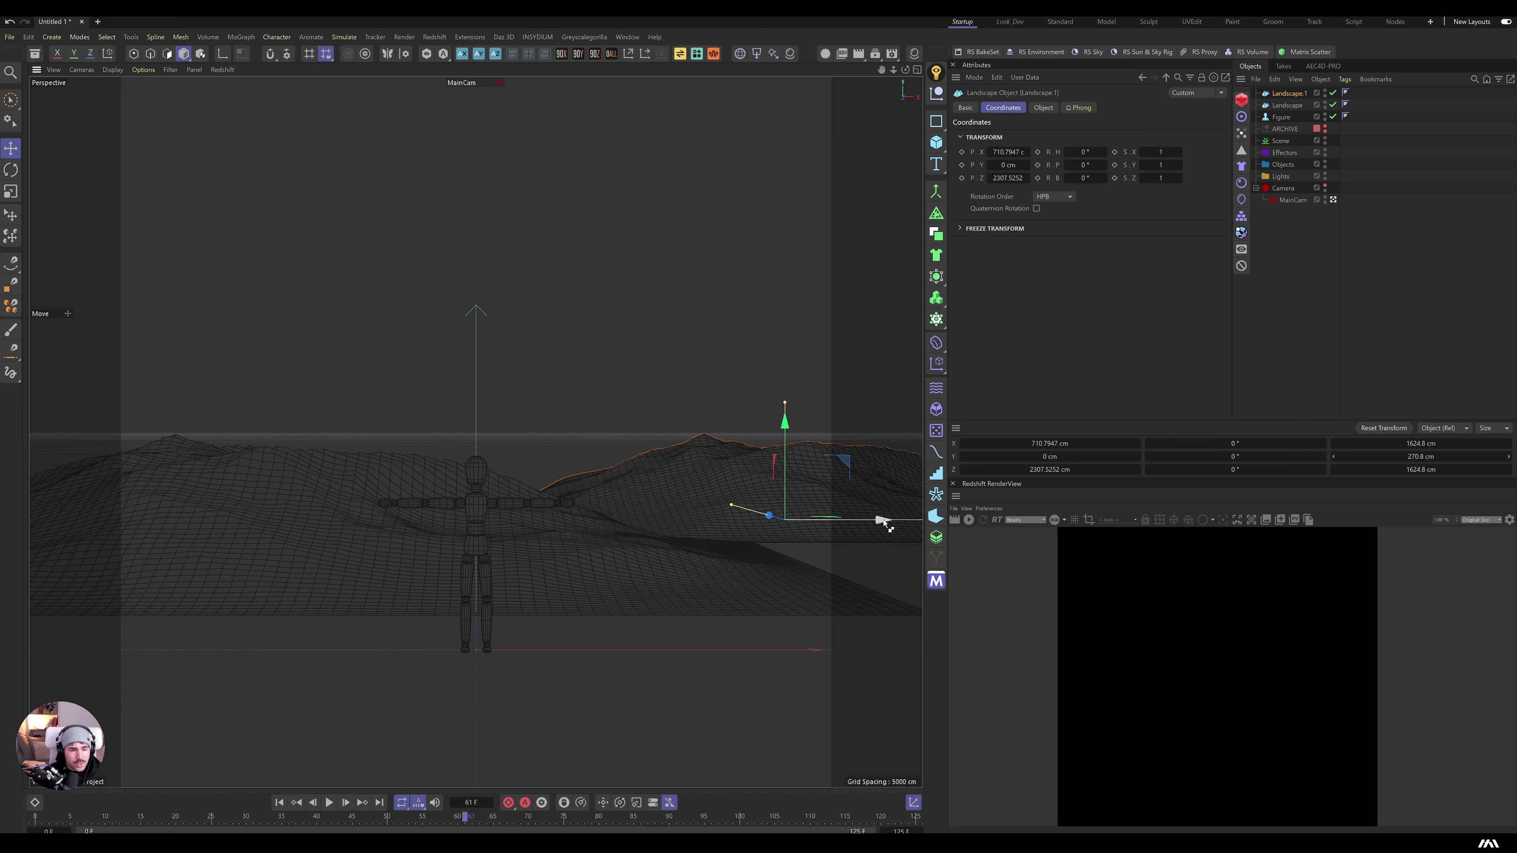
ctrl+drag(884, 523, 249, 209)
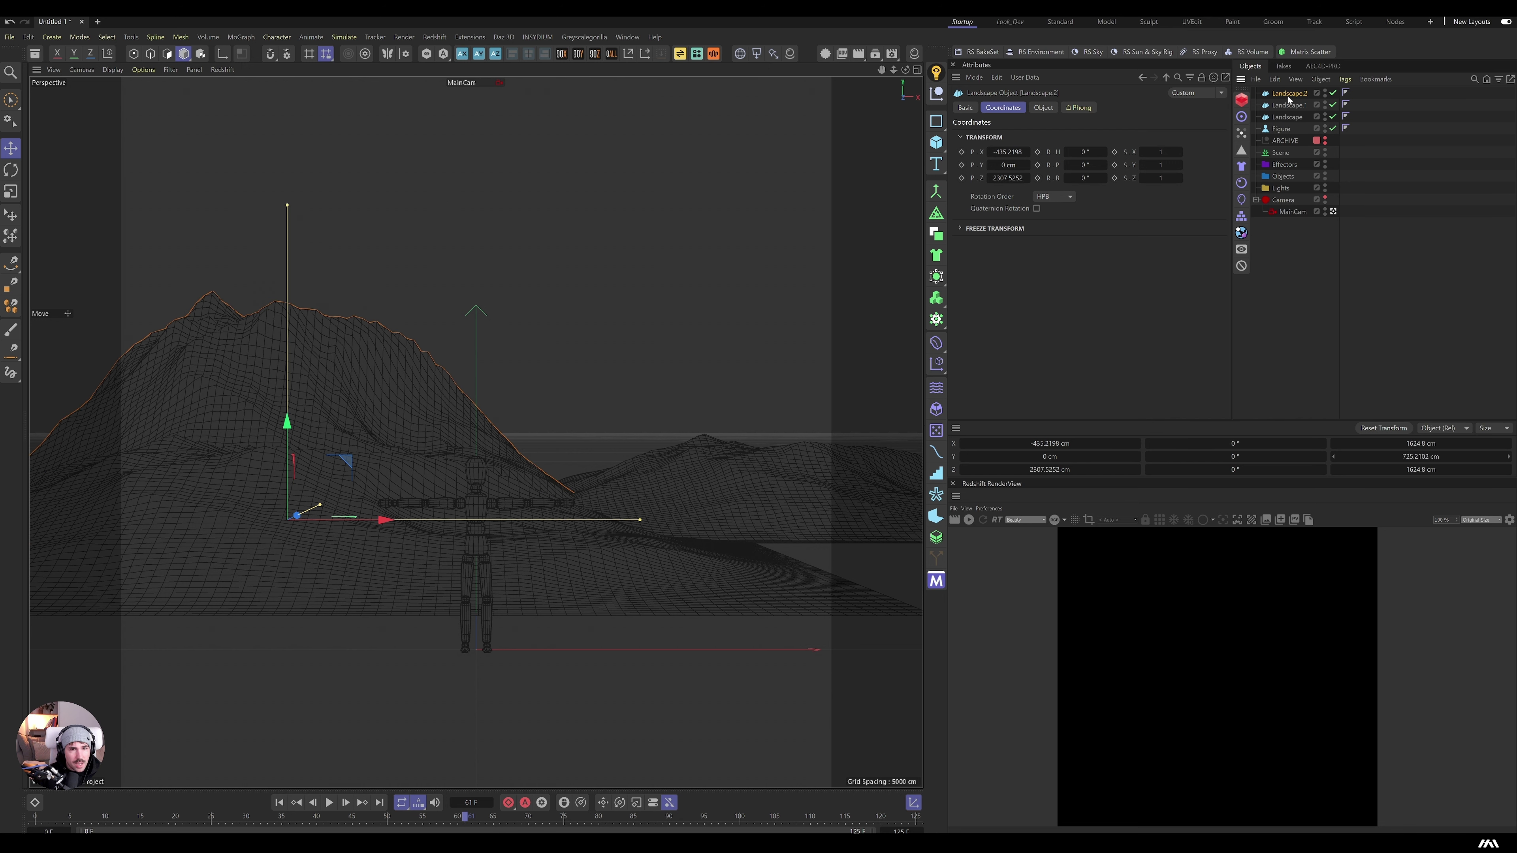
Step: Give Landscape.2 76 width segments, 0% fine furrows, 4521.8 × 957.2 cm size, and Z 11448.7 cm
click(1044, 108)
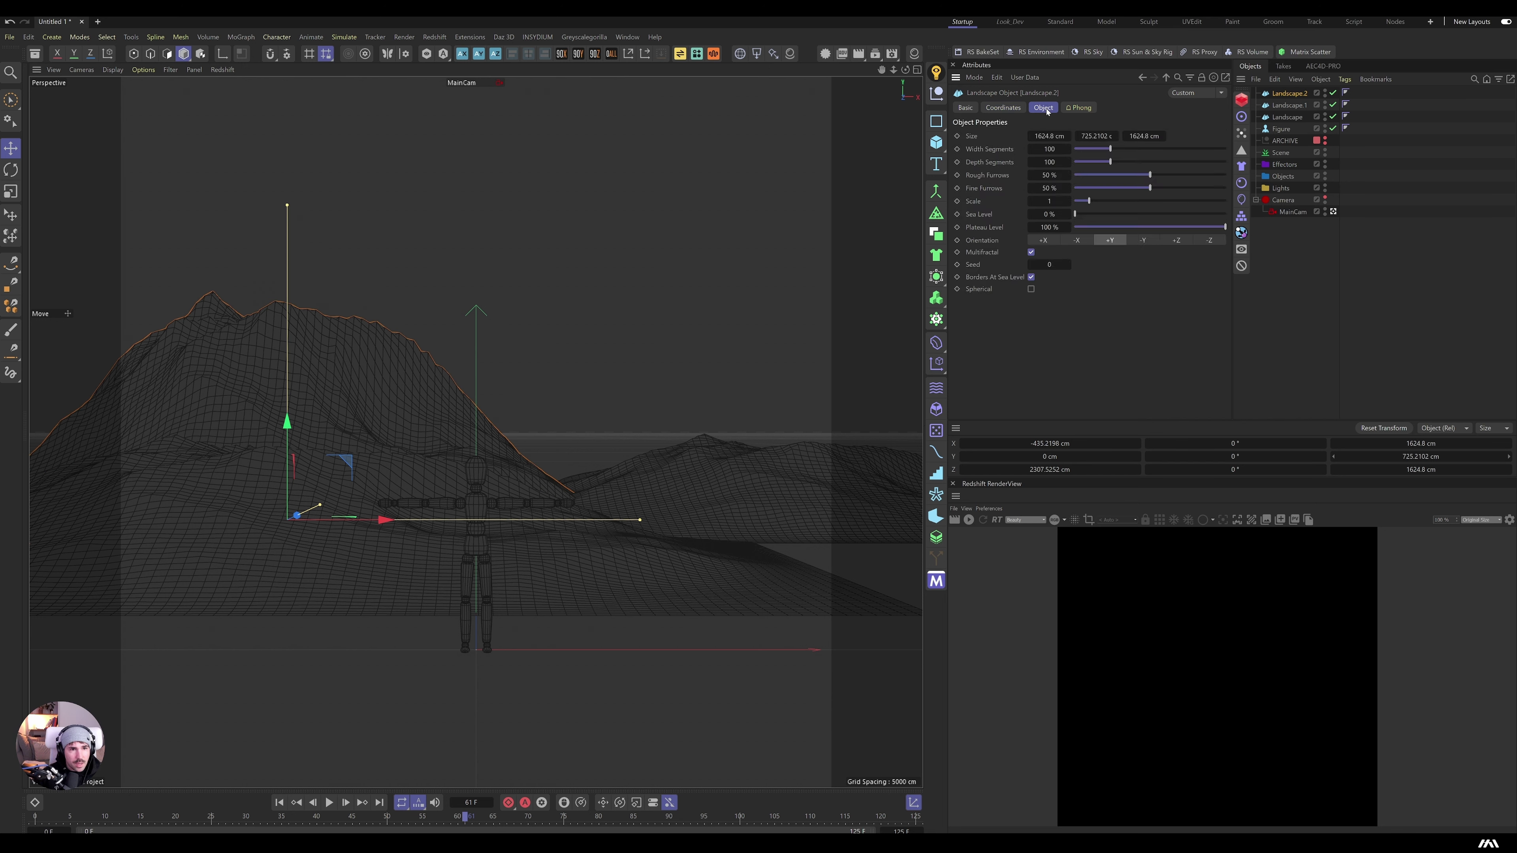
drag(1054, 150, 1026, 175)
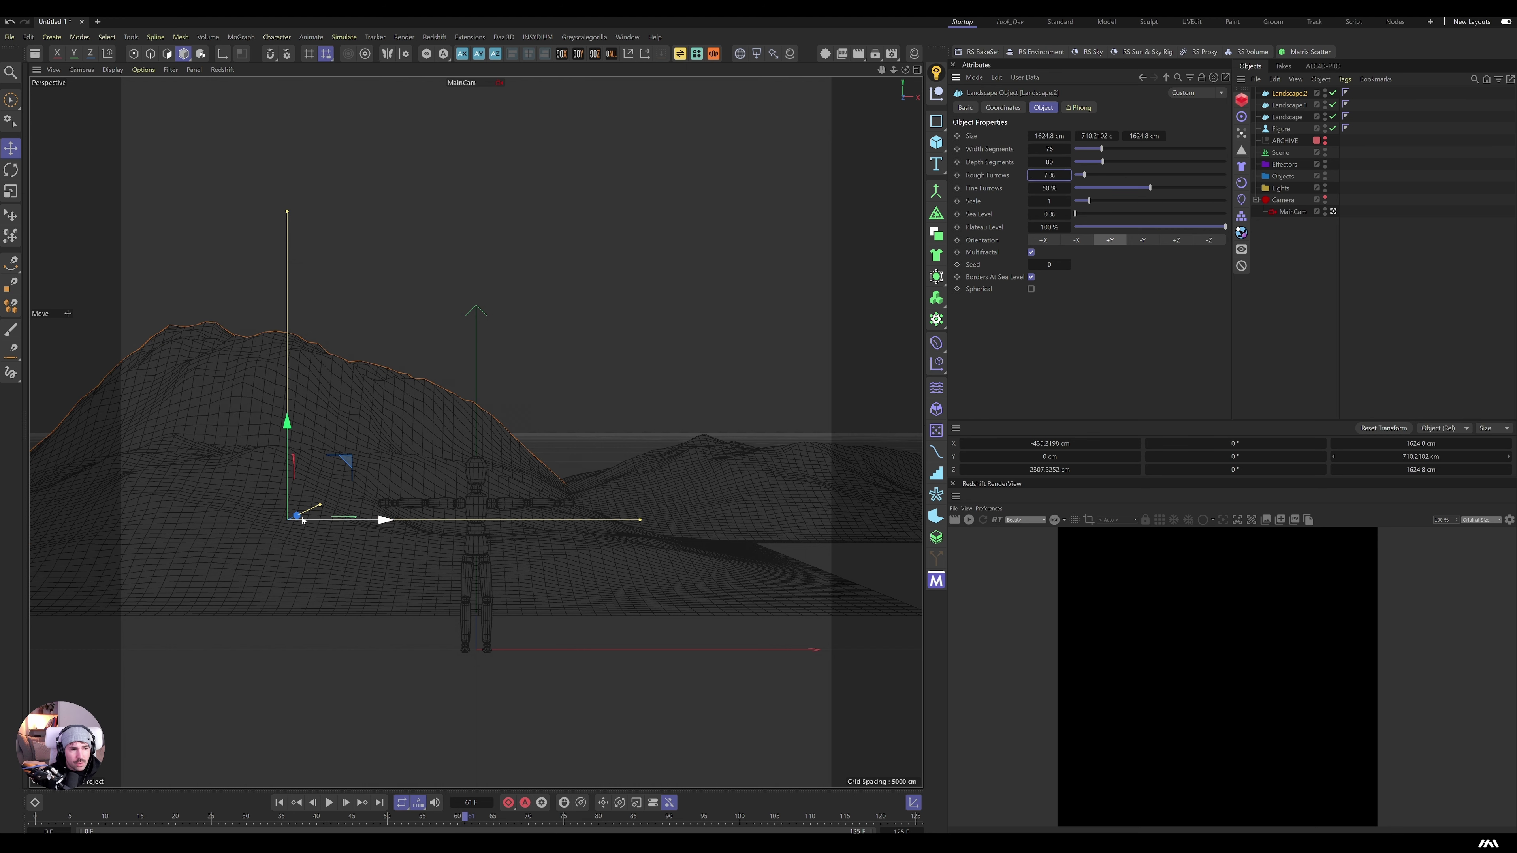
drag(297, 515, 421, 452)
drag(1149, 188, 1072, 203)
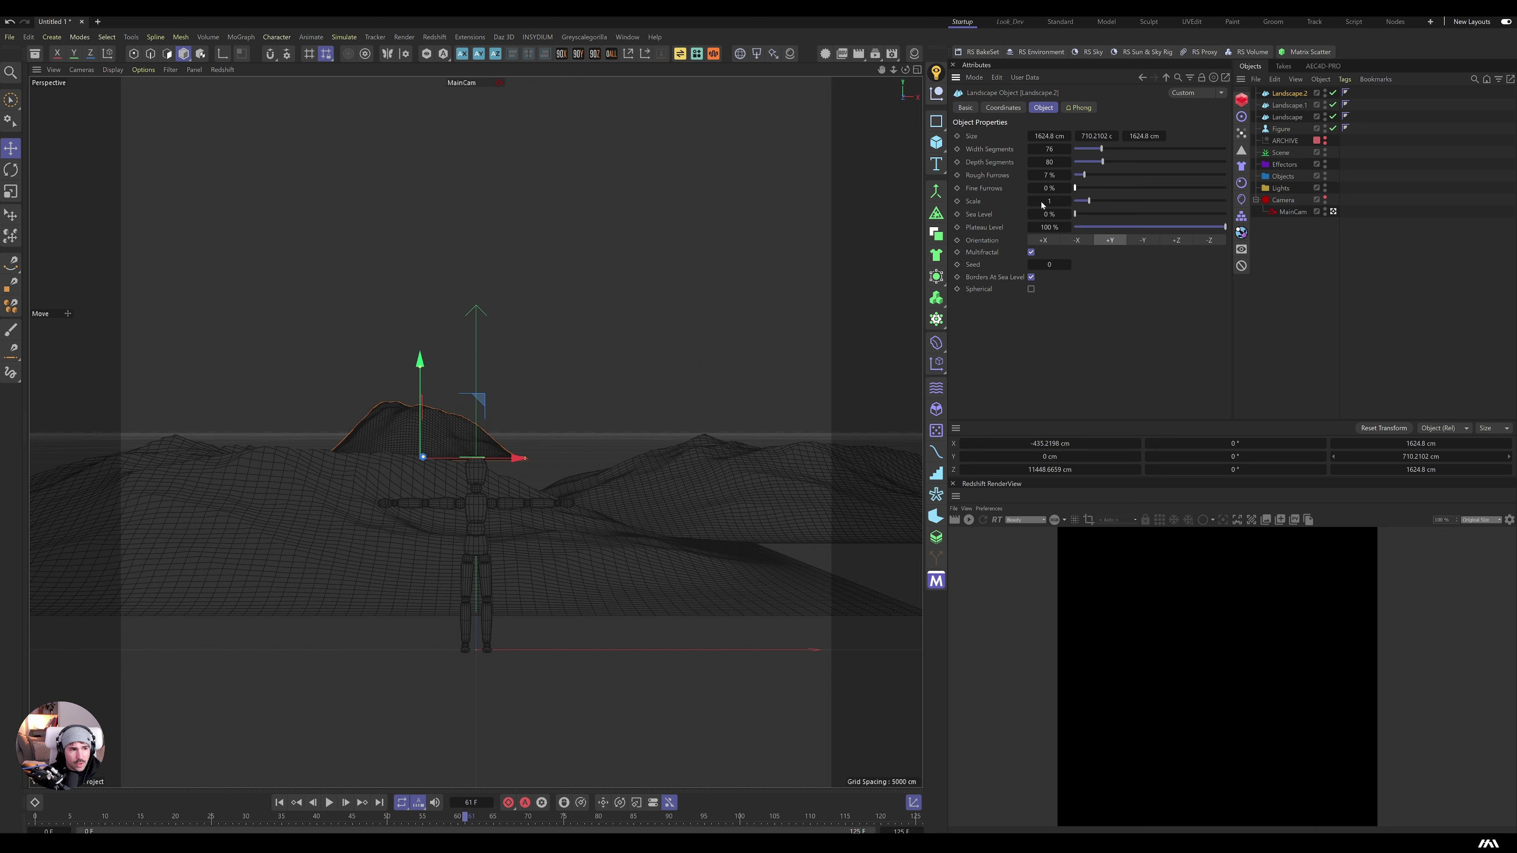
mouse_move(1088, 135)
mouse_down()
mouse_move(1051, 135)
mouse_move(1090, 135)
mouse_up()
alt+drag(543, 443, 514, 457)
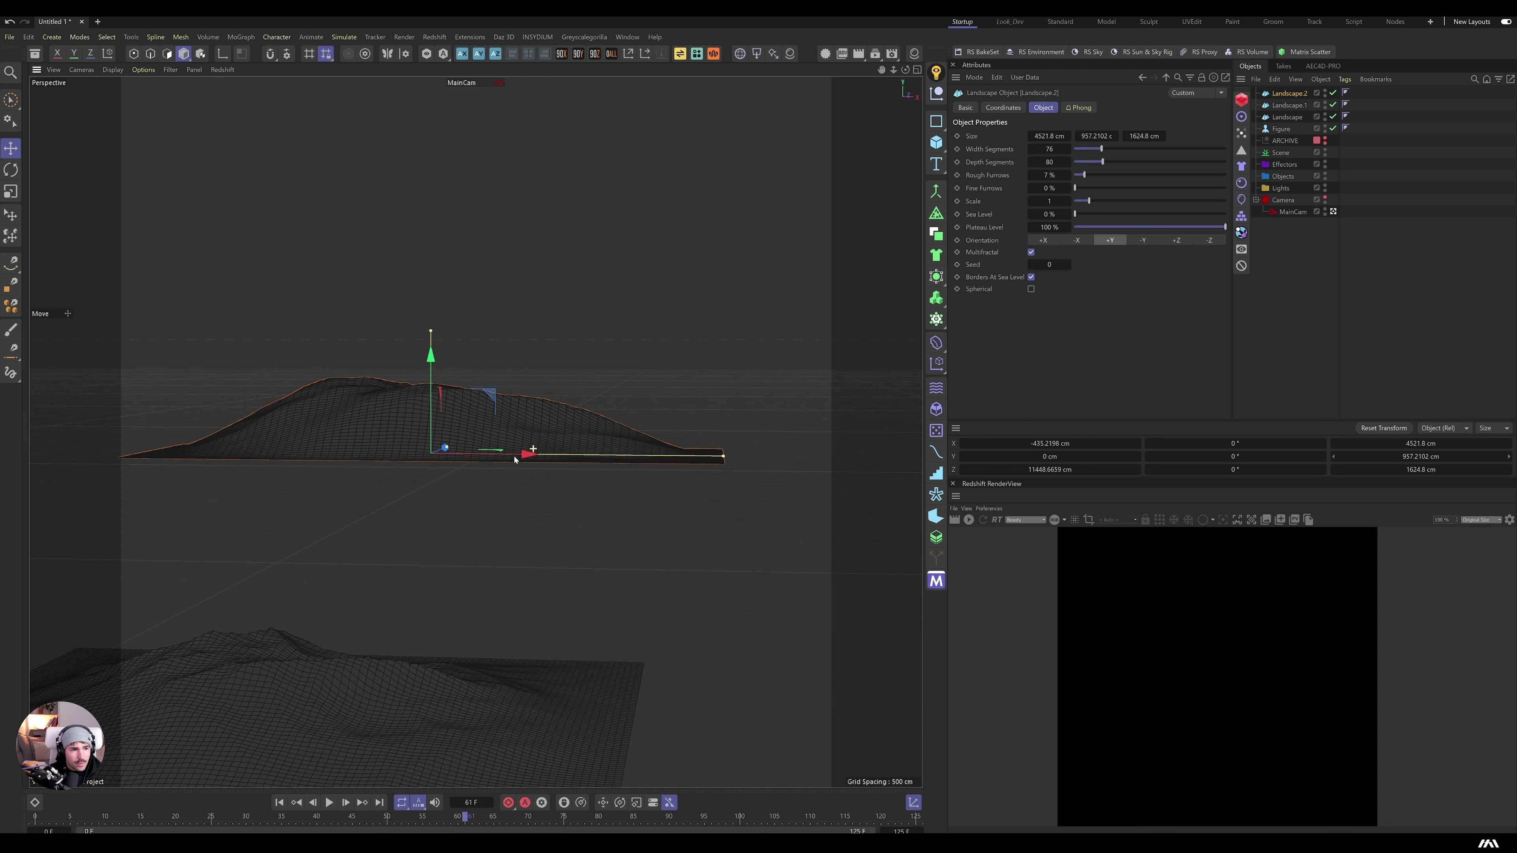
alt+drag(426, 490, 471, 505)
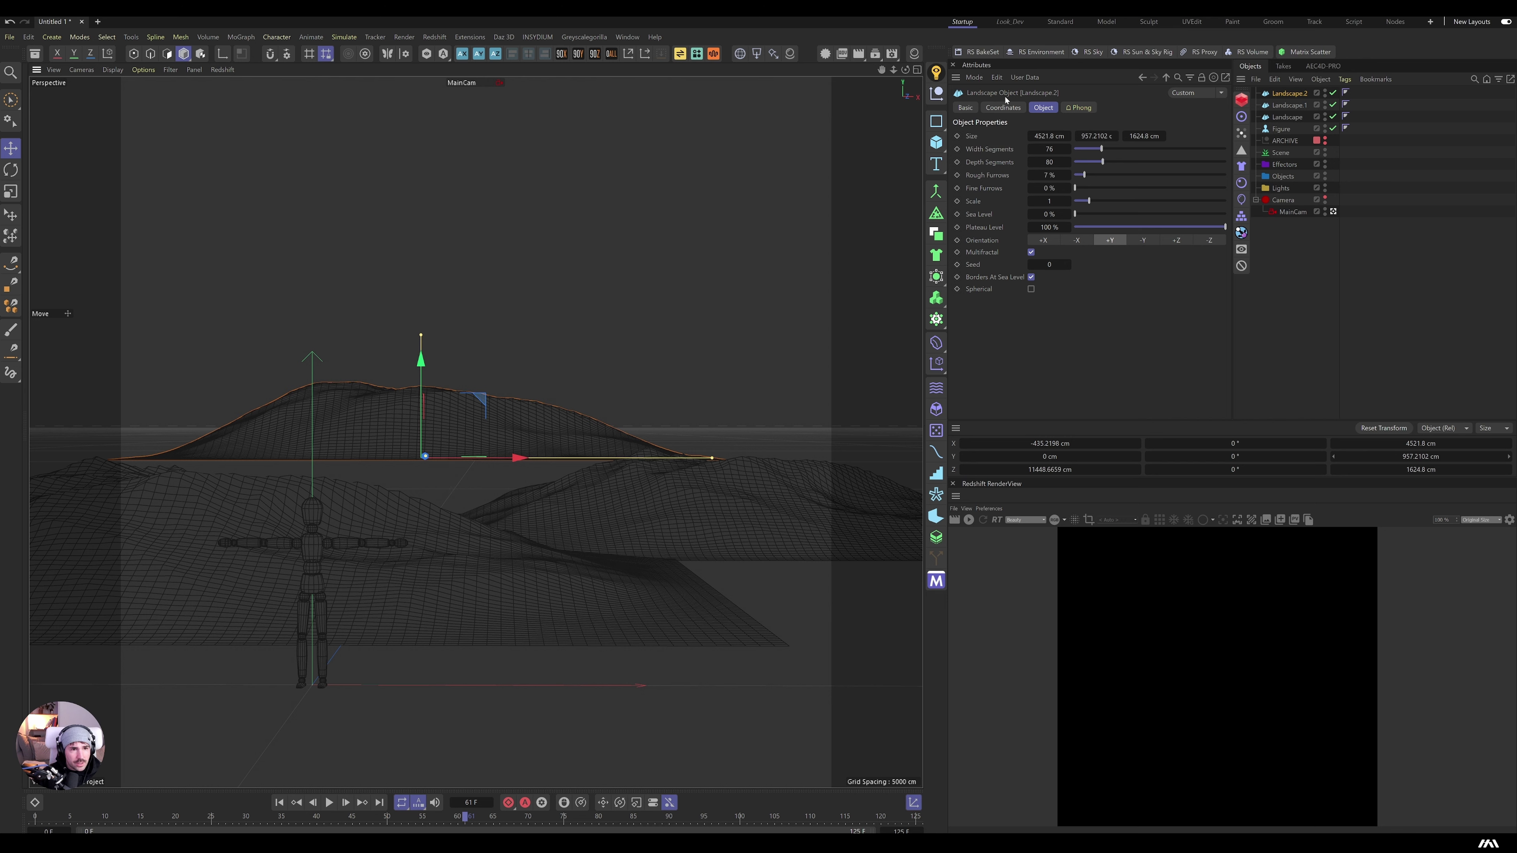
Step: Create a Plane and scale it up to about 51390 cm on each side
click(935, 142)
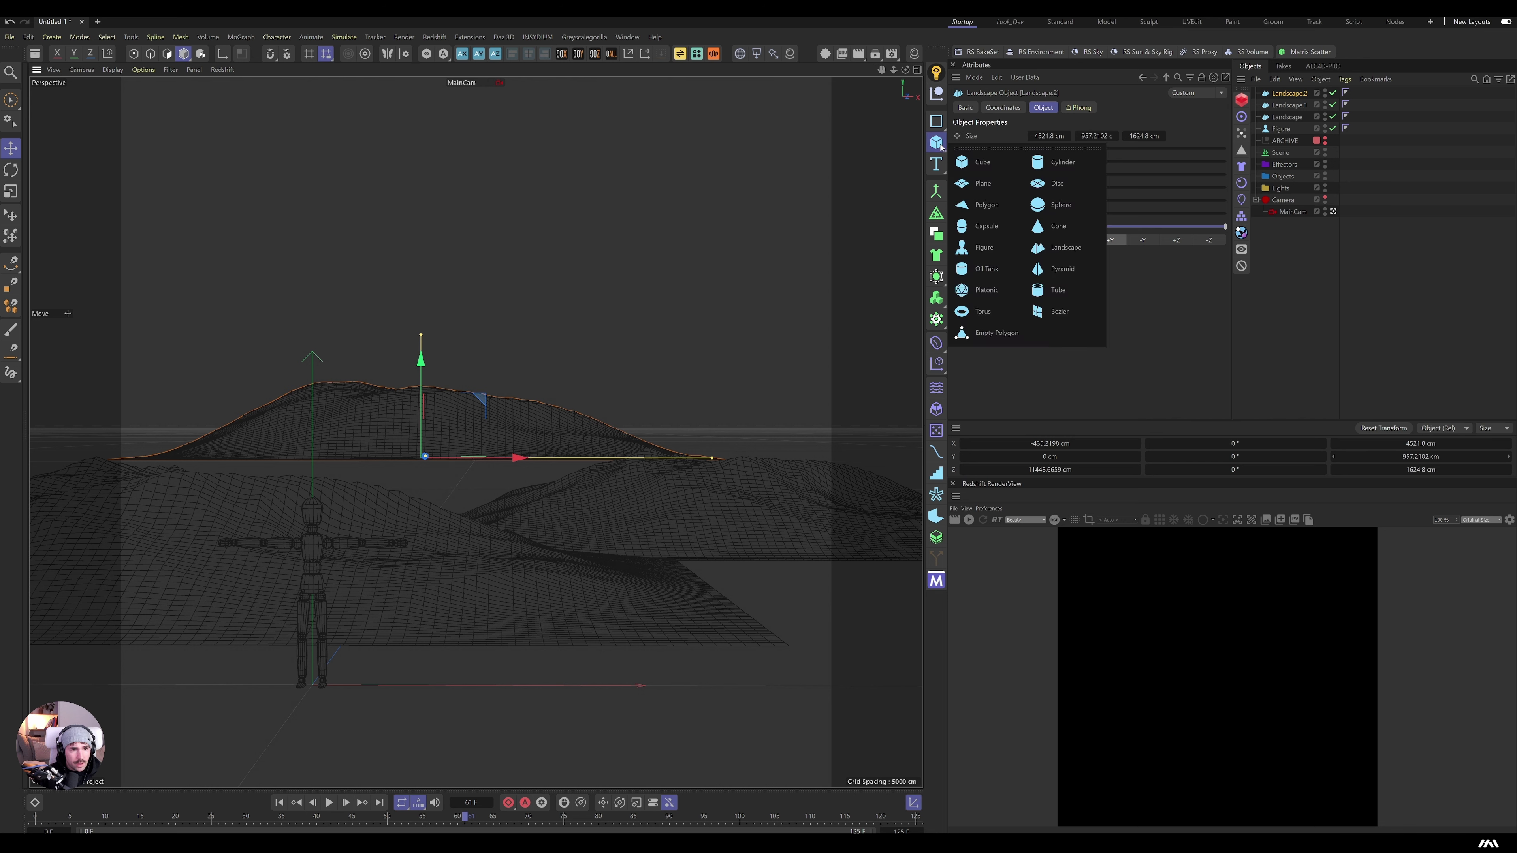
click(984, 186)
key(t)
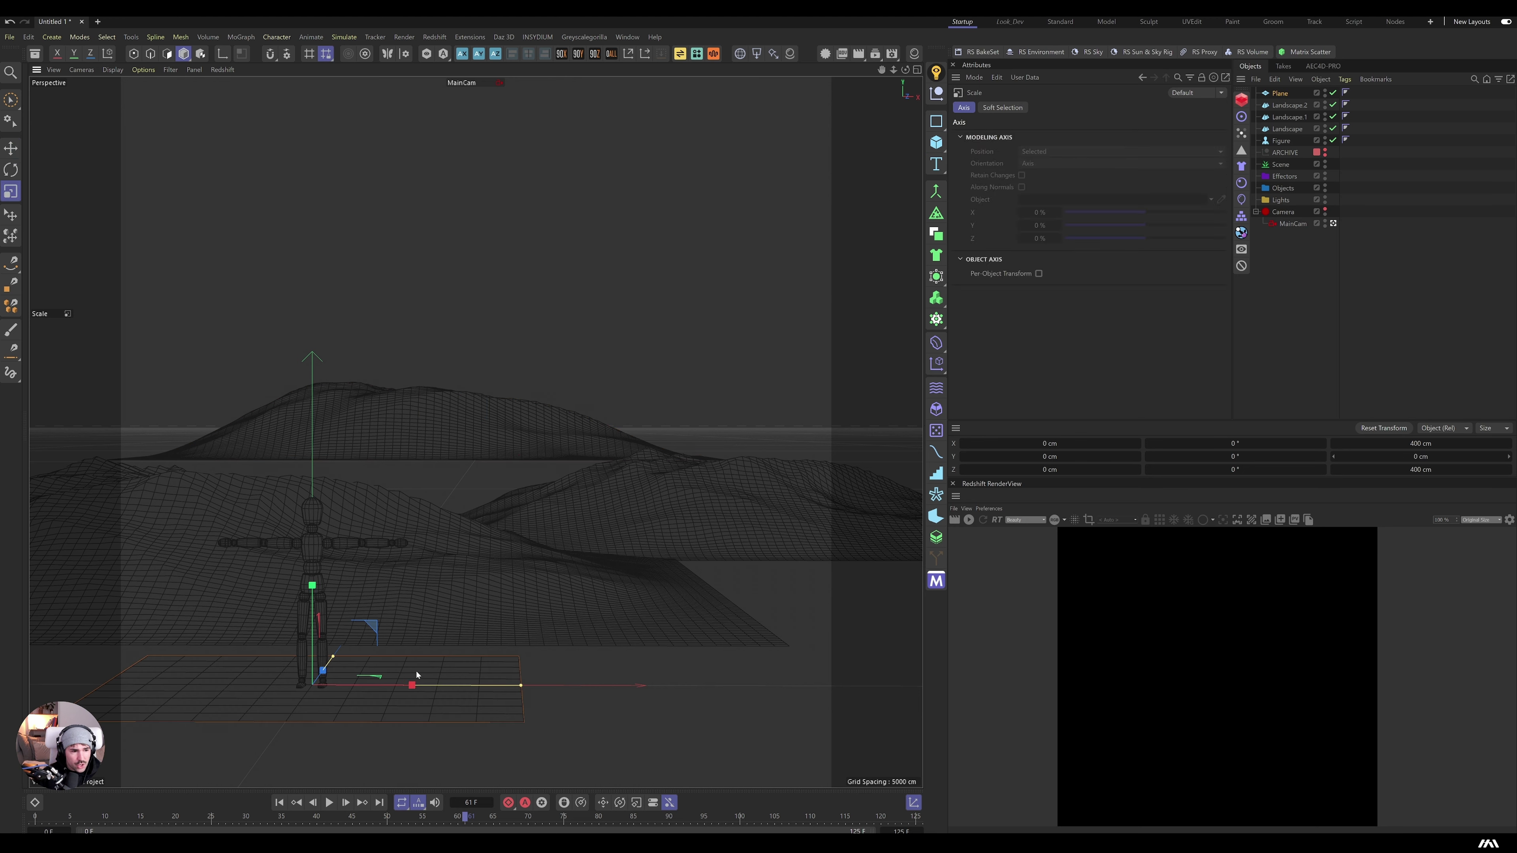
drag(411, 675, 1463, 430)
drag(931, 562, 940, 560)
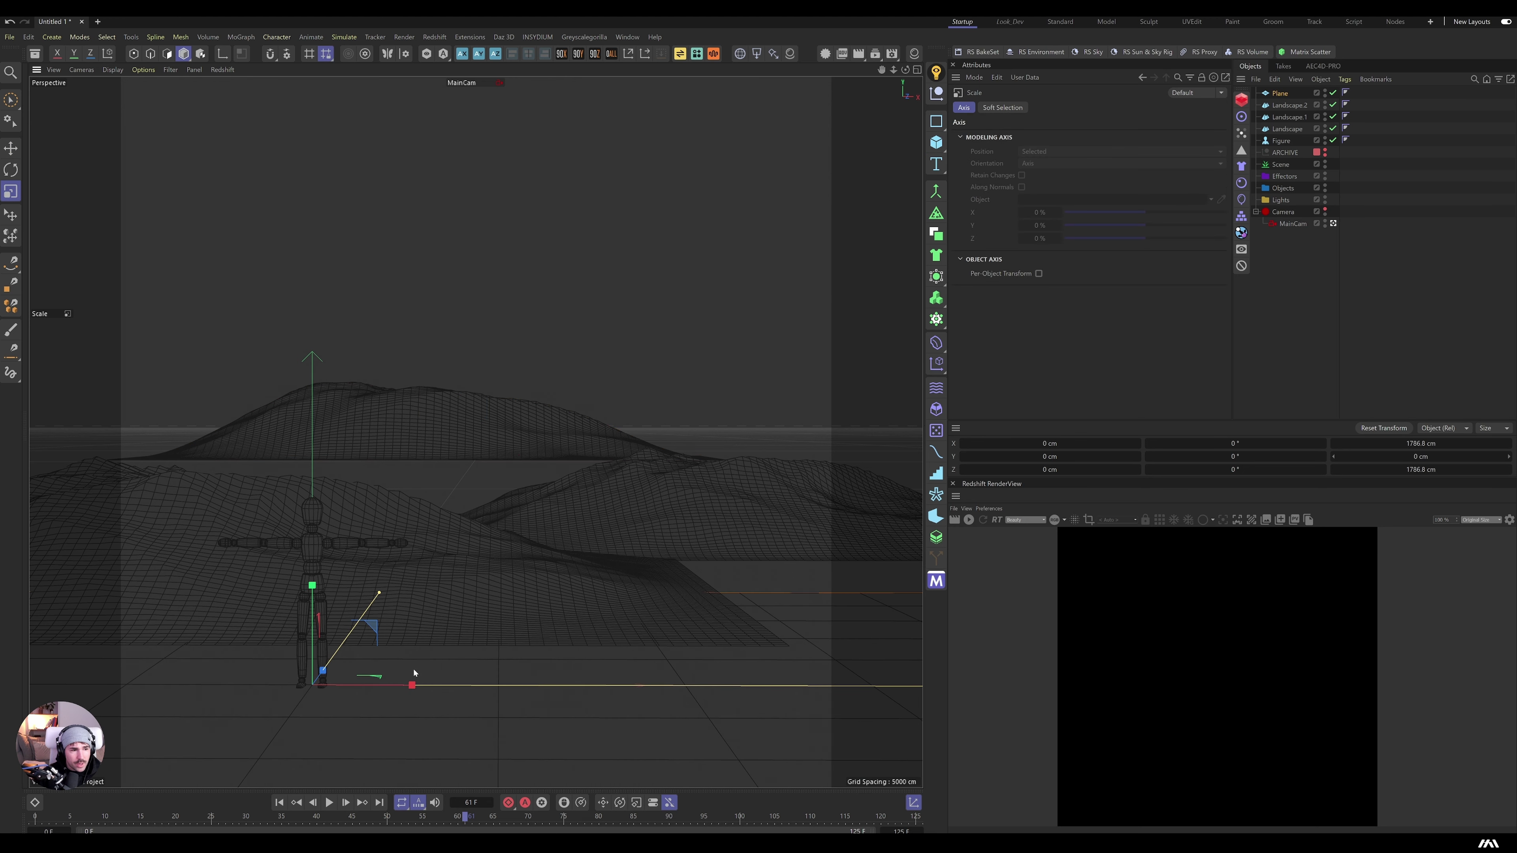
drag(387, 671, 476, 460)
drag(412, 685, 552, 688)
Step: Set the plane's width and height segments to 1 each and zoom out
click(1281, 93)
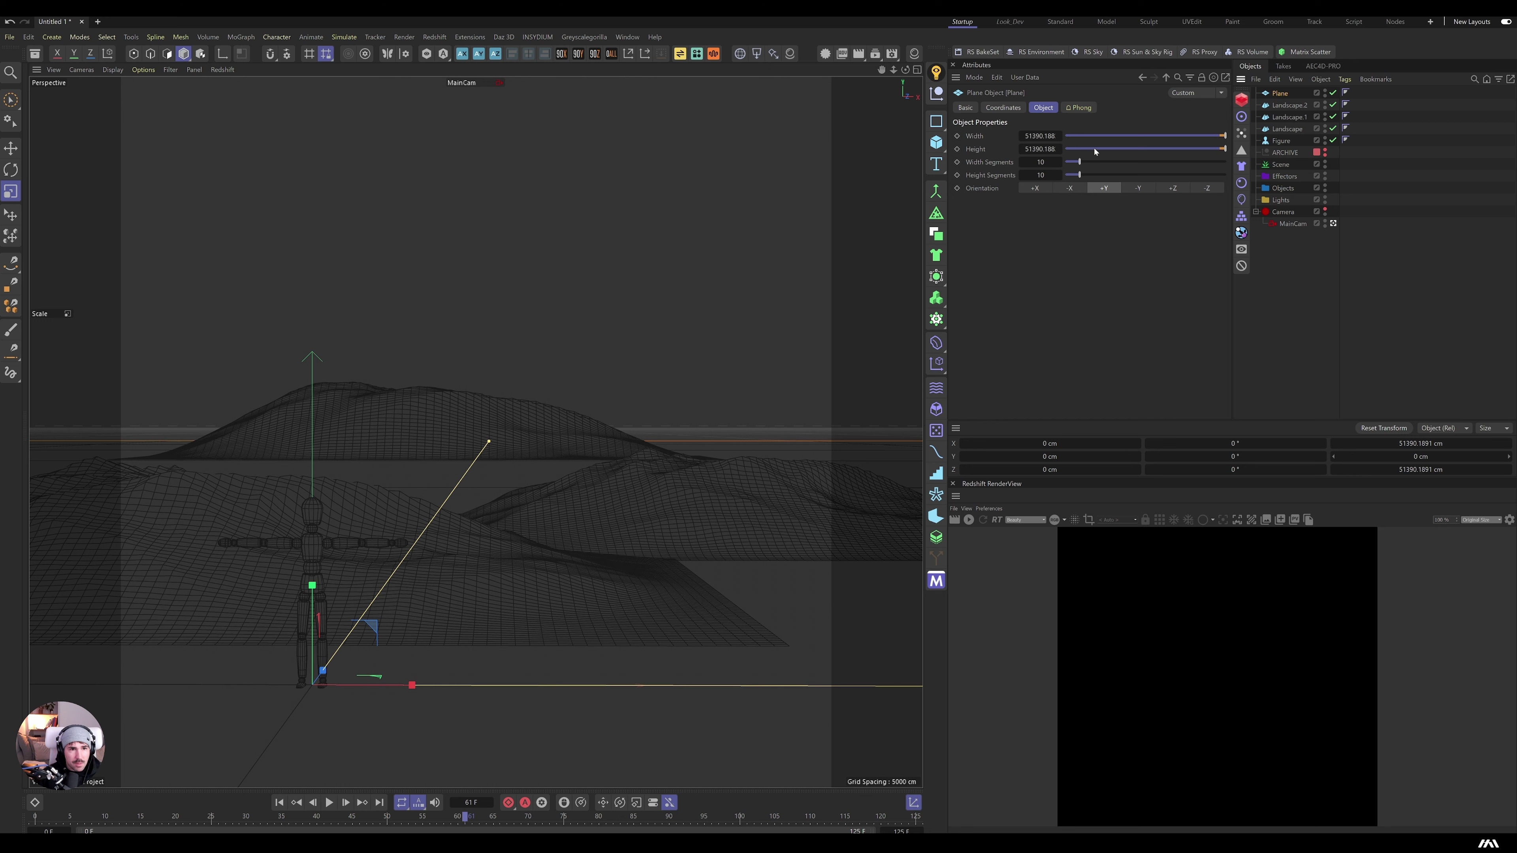
click(1043, 162)
text(1)
key(Tab)
text(1)
key(Return)
alt+drag(402, 490, 400, 503)
scroll(413, 498, down, 3)
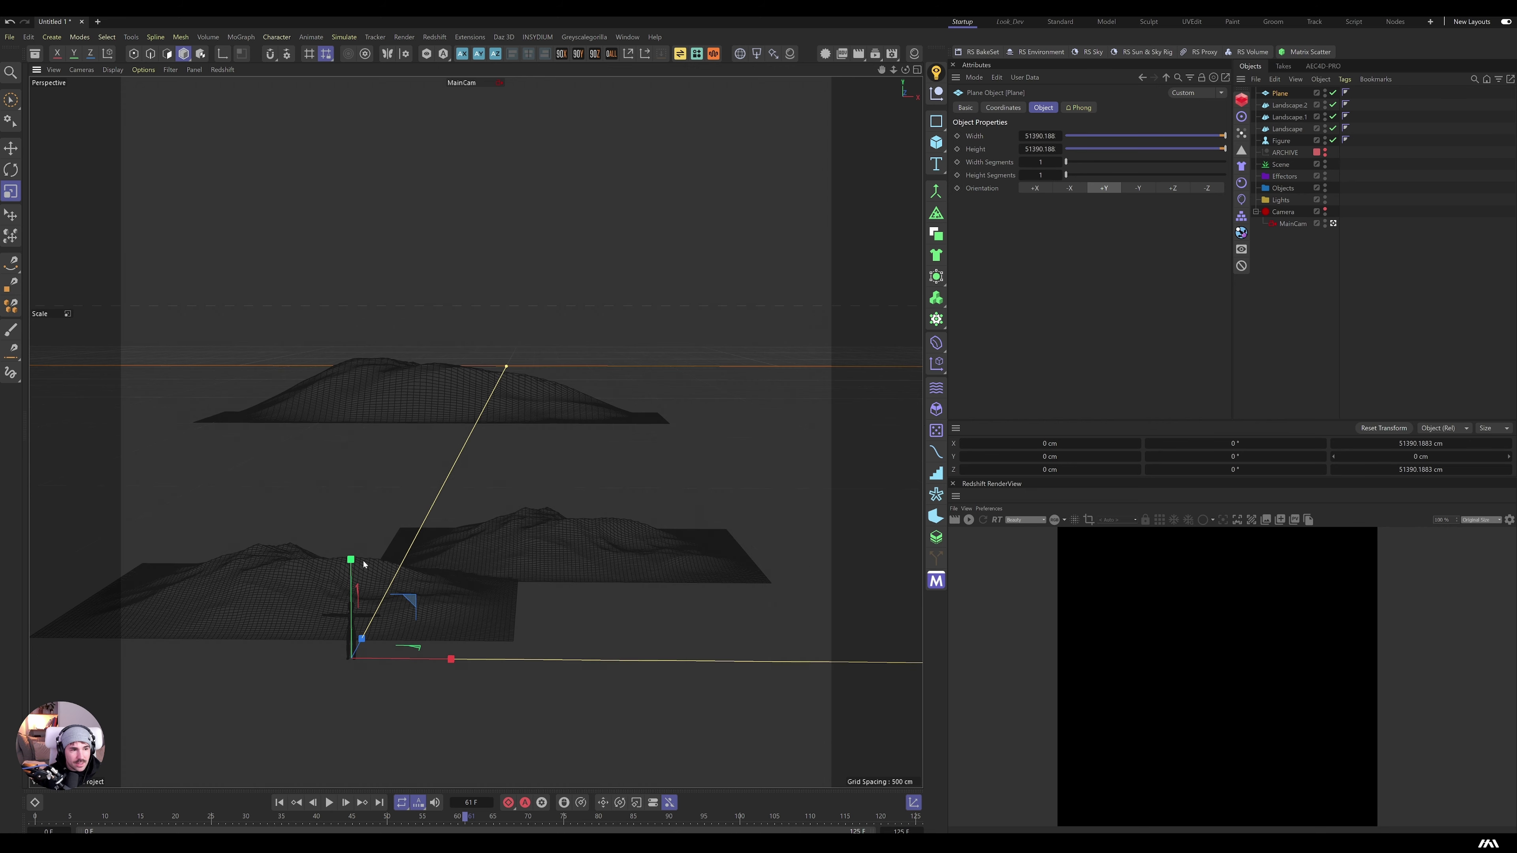
scroll(414, 552, down, 2)
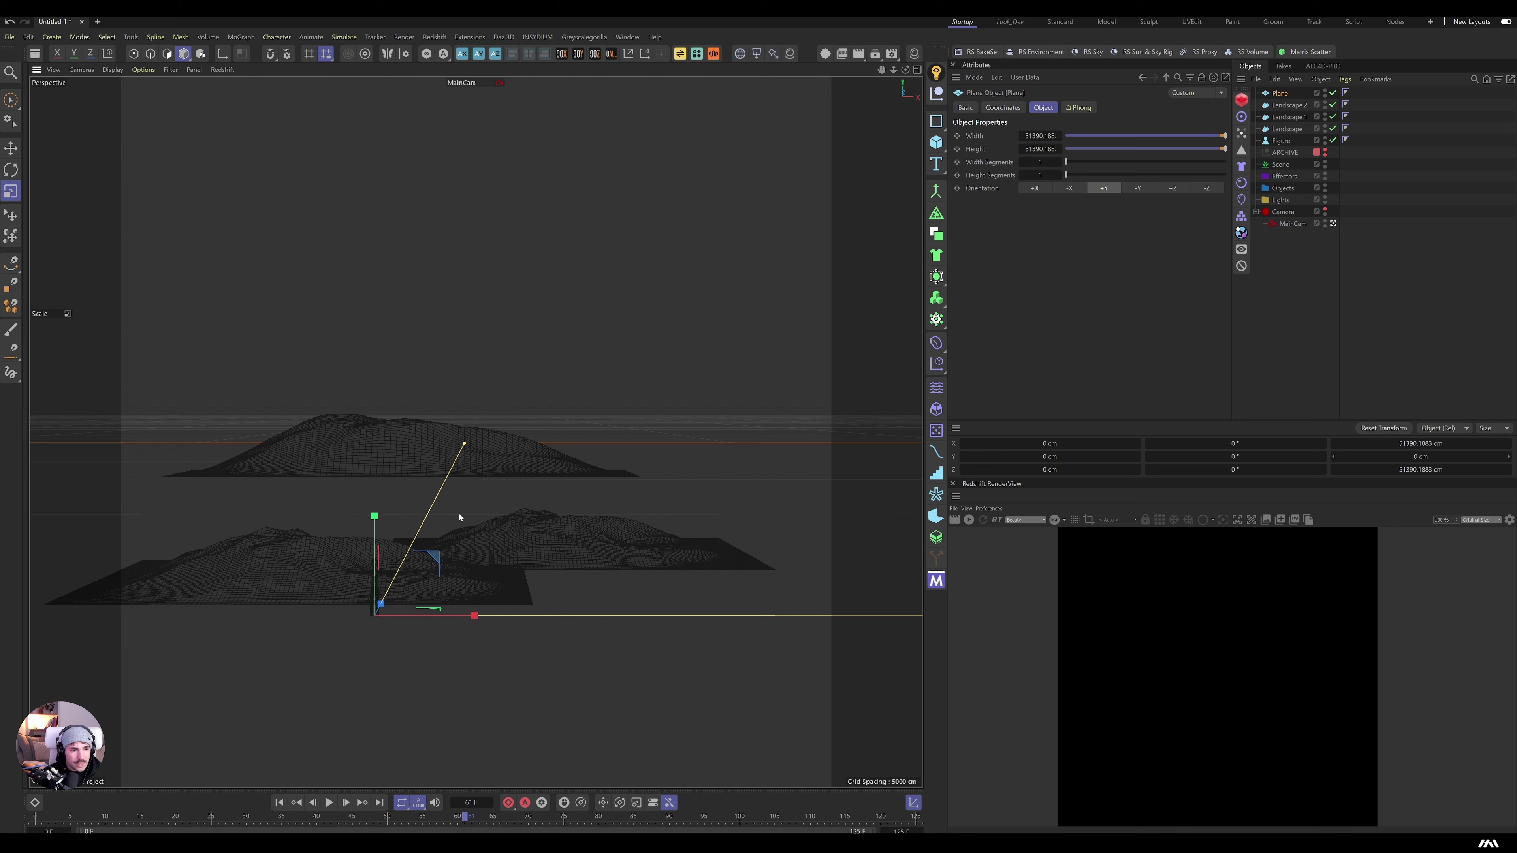
click(1288, 225)
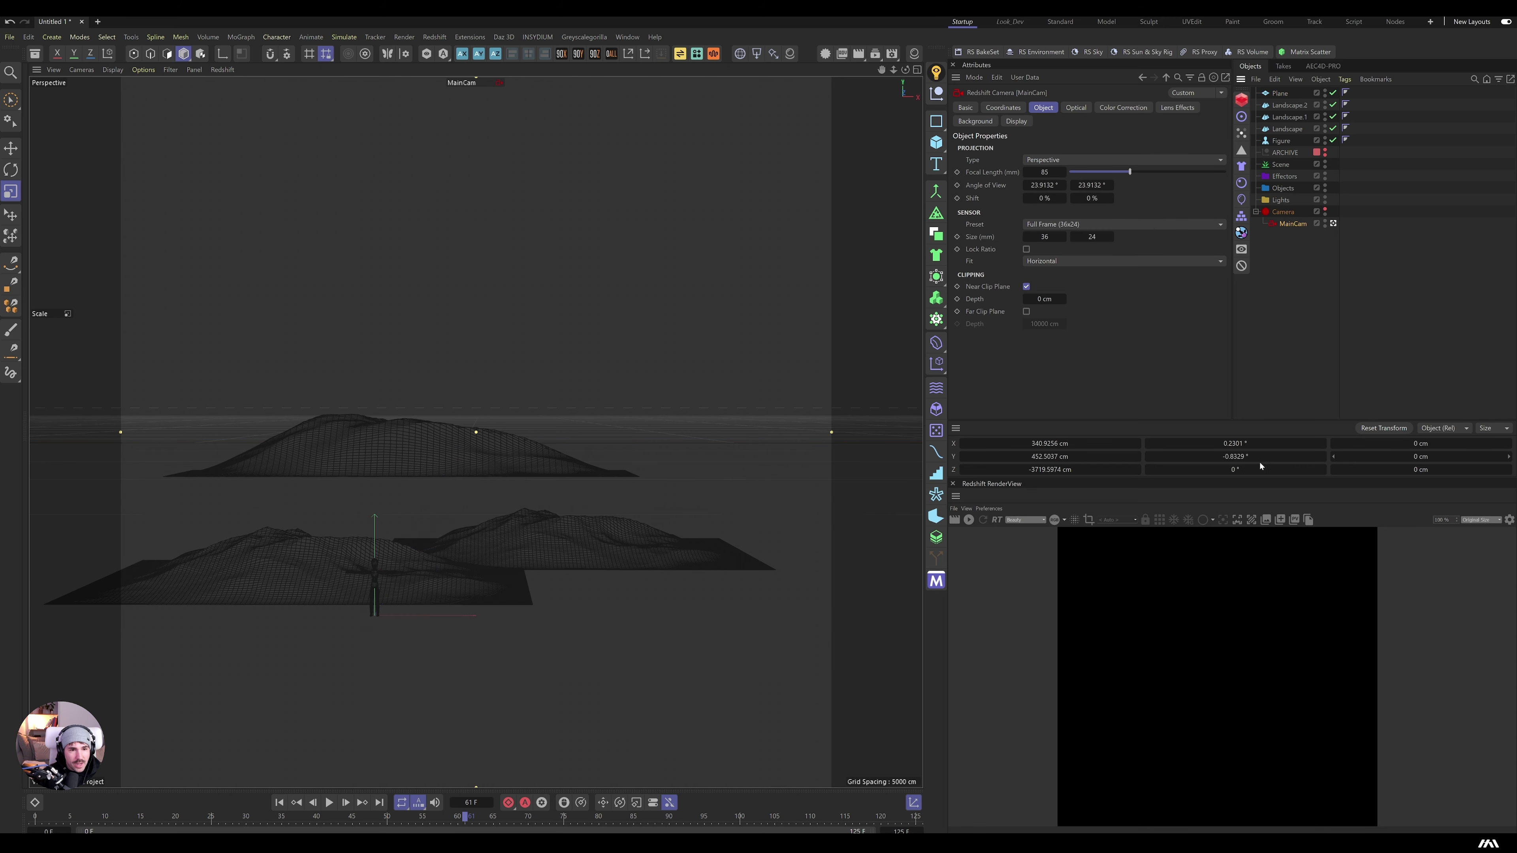
Step: Reset MainCam's position and rotation back to the origin
click(1383, 429)
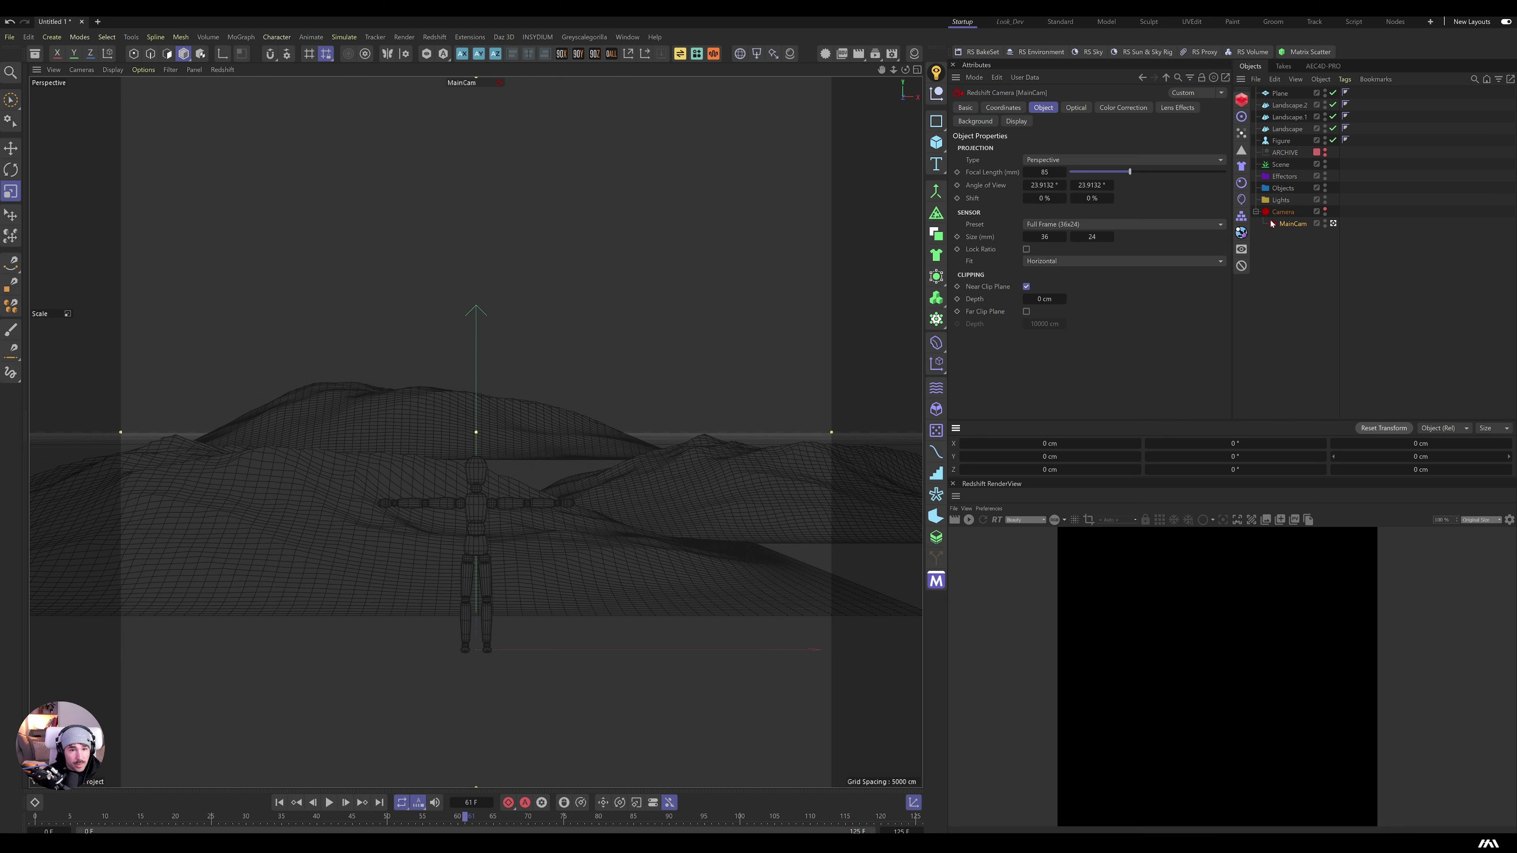
click(1282, 213)
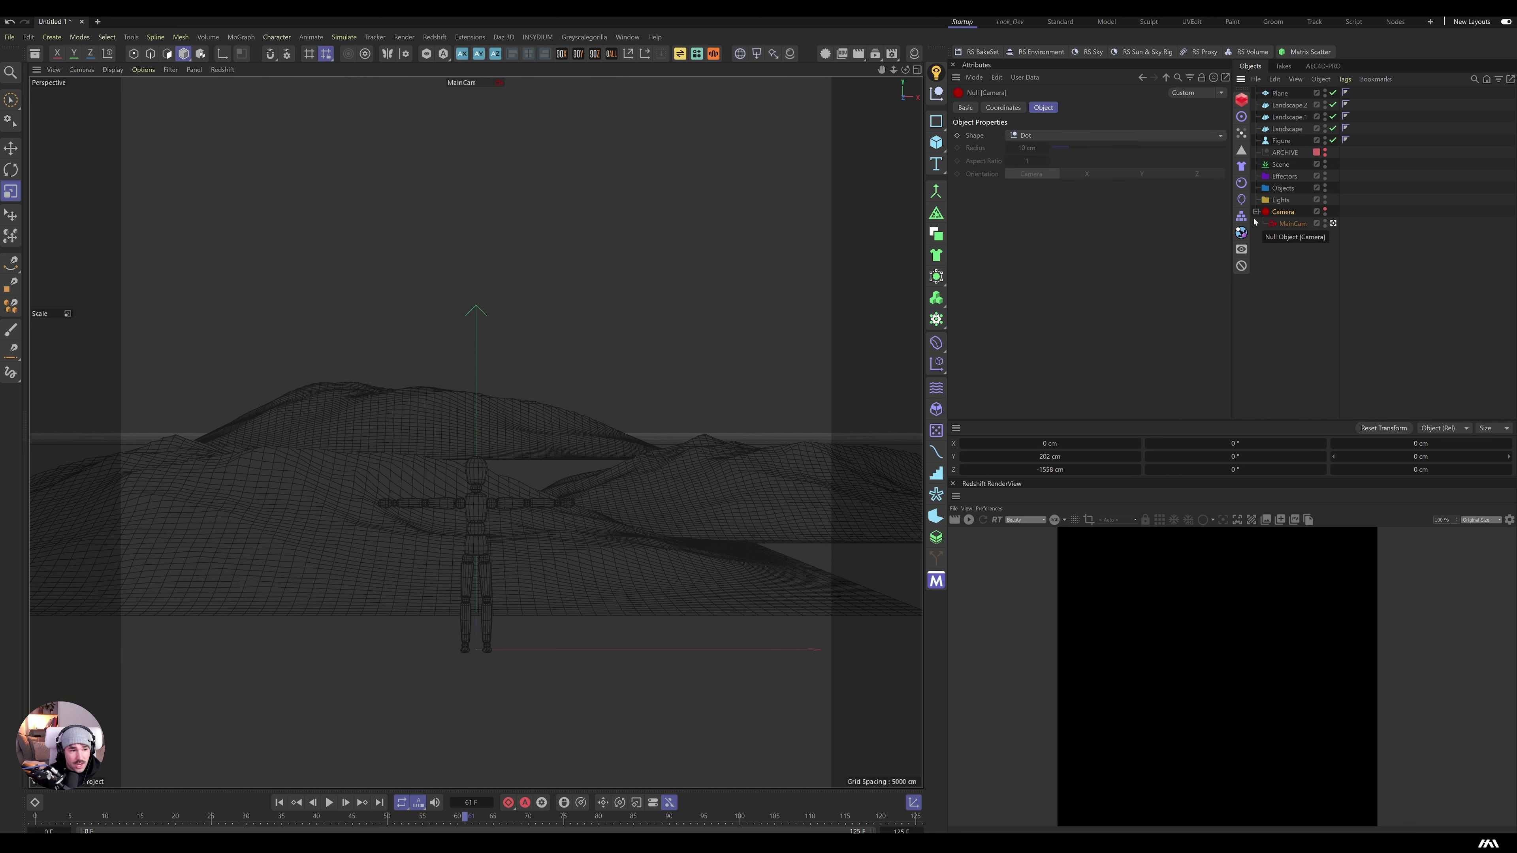
click(1291, 224)
alt+drag(570, 453, 845, 396)
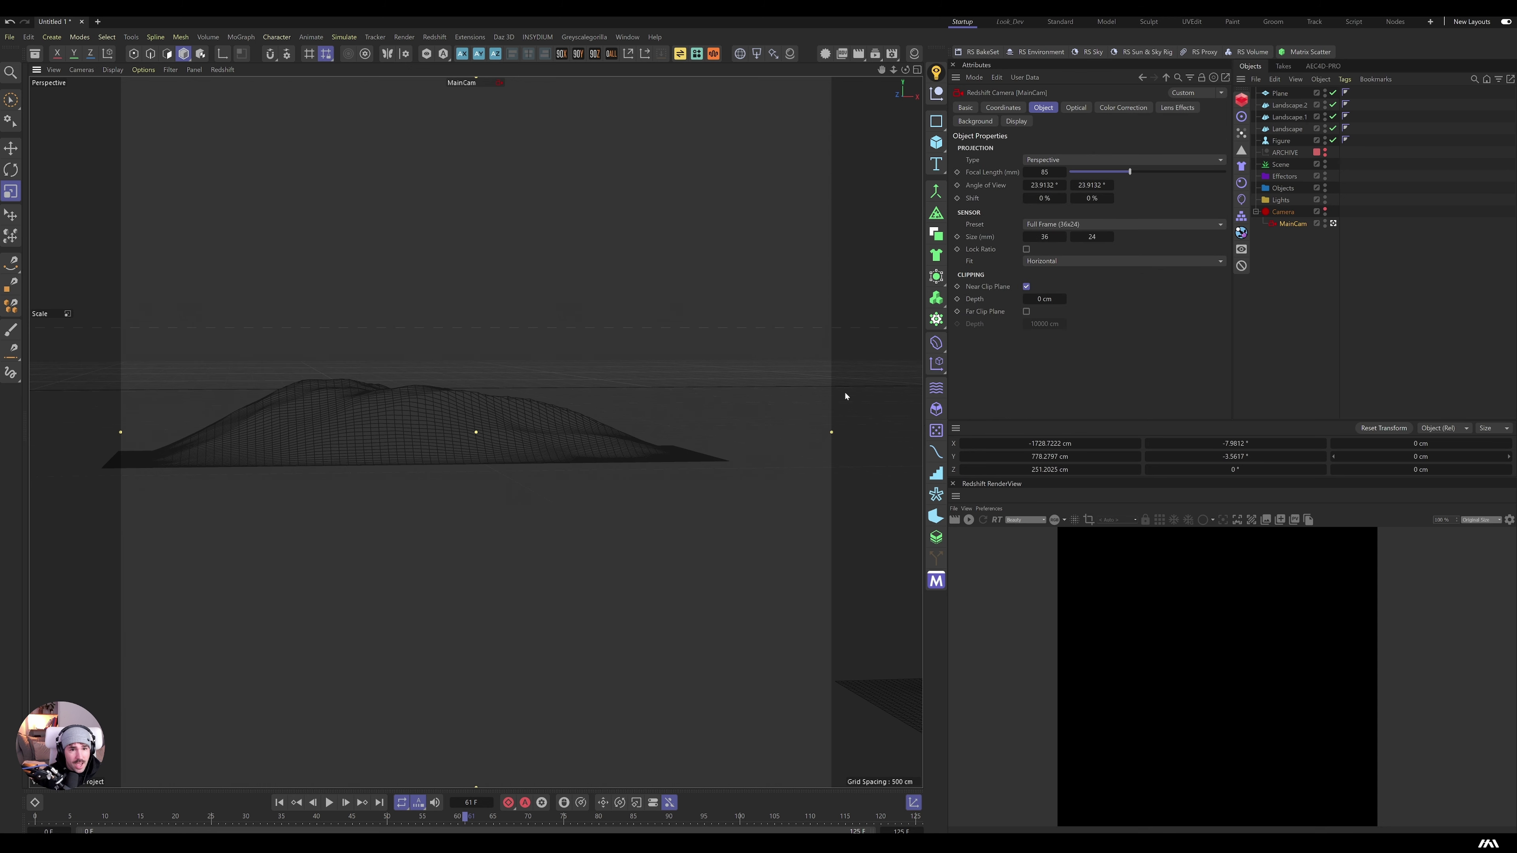
click(1379, 428)
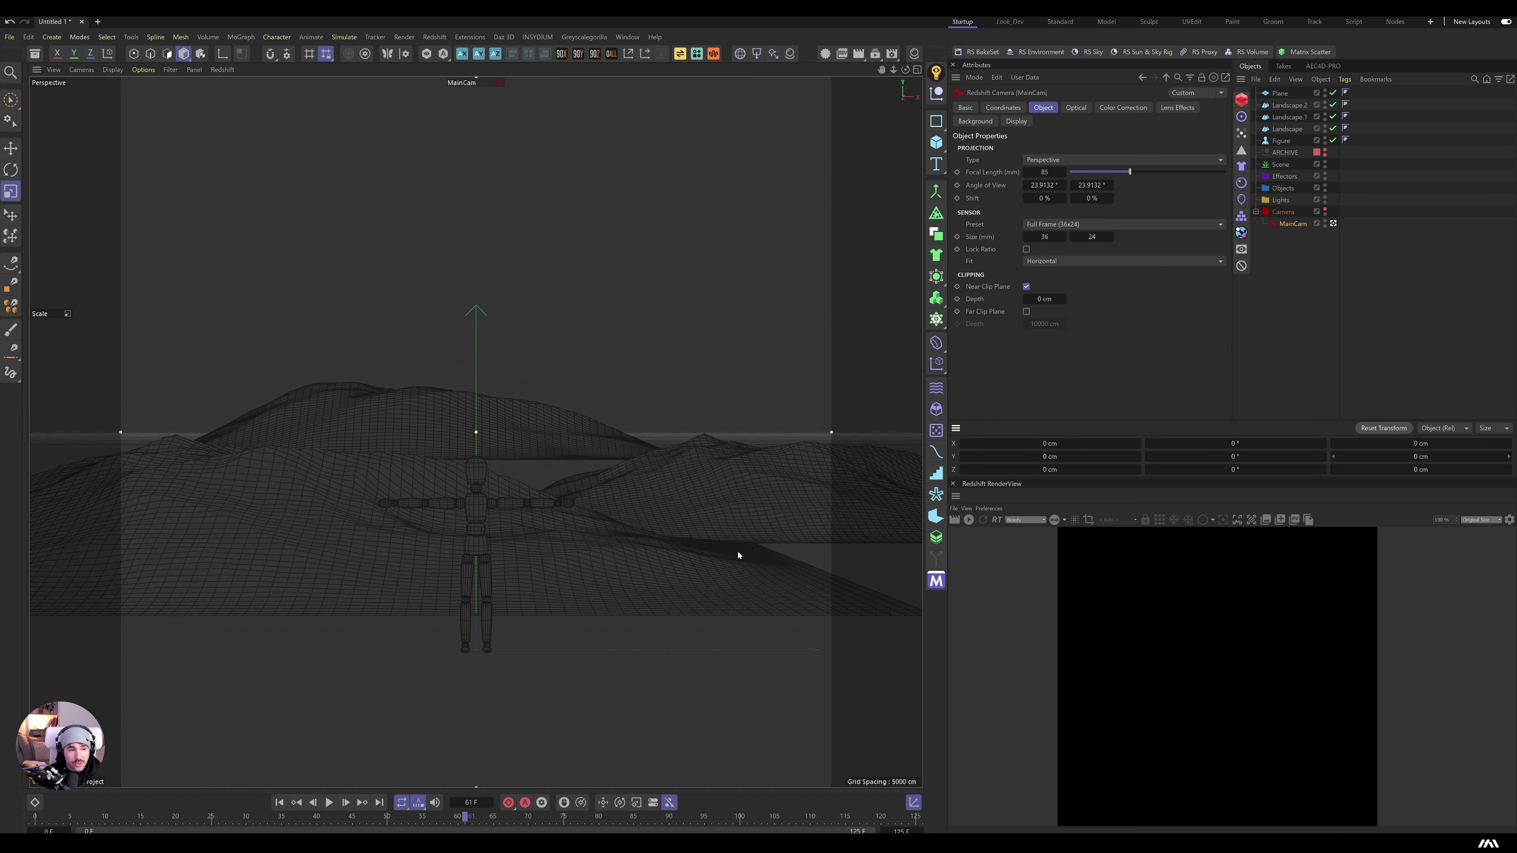
Step: Move Landscape left to X −1015 cm and further back, and stretch Landscape.1 deeper along Z
click(377, 561)
key(e)
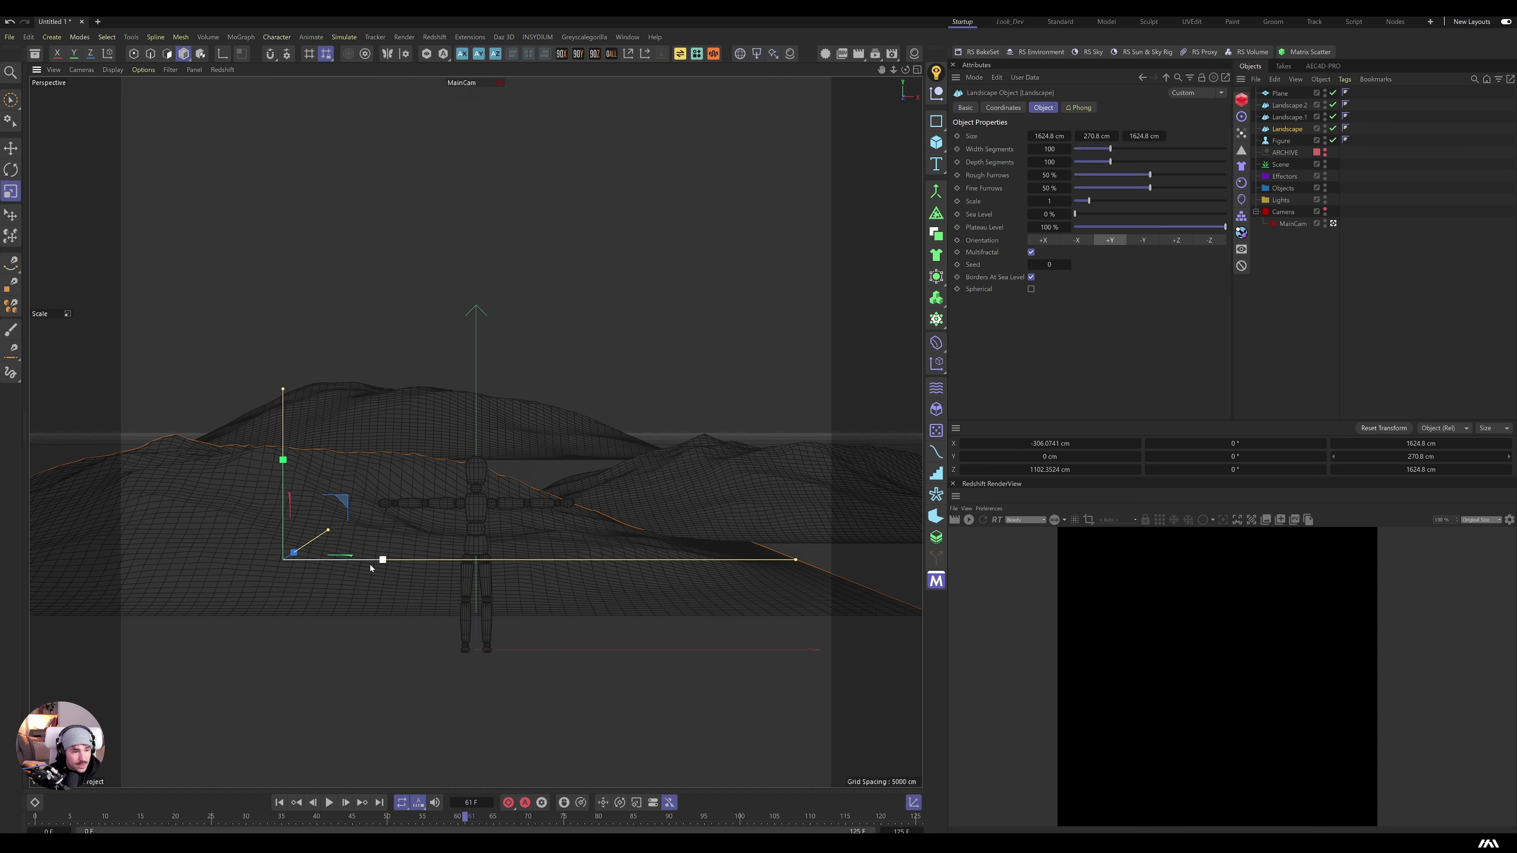
drag(377, 561, 199, 514)
drag(77, 551, 245, 443)
click(749, 503)
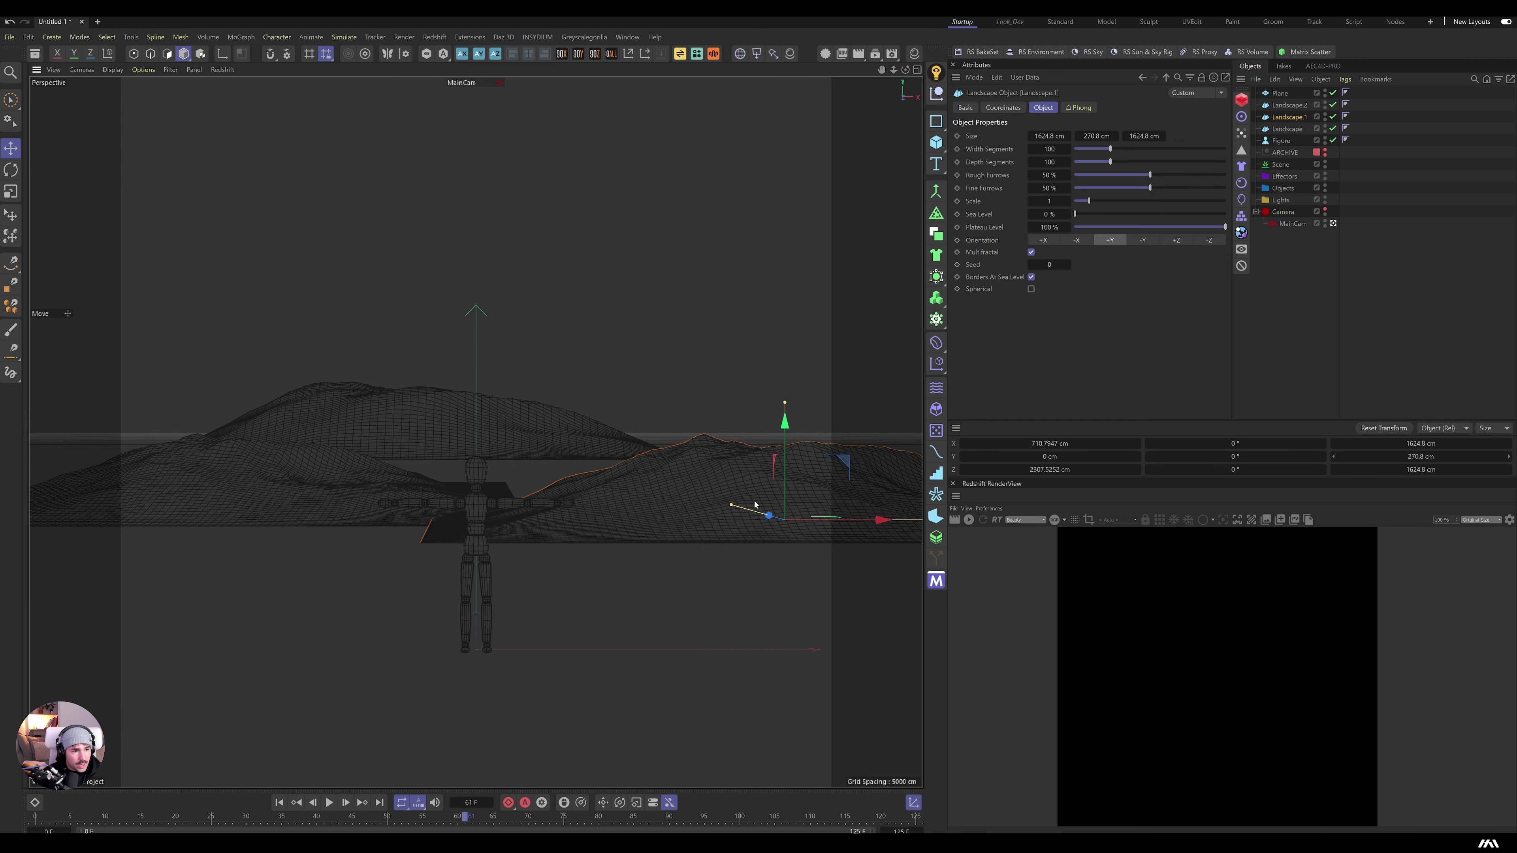
mouse_move(736, 507)
mouse_down()
mouse_move(677, 485)
mouse_move(752, 518)
mouse_move(714, 499)
mouse_up()
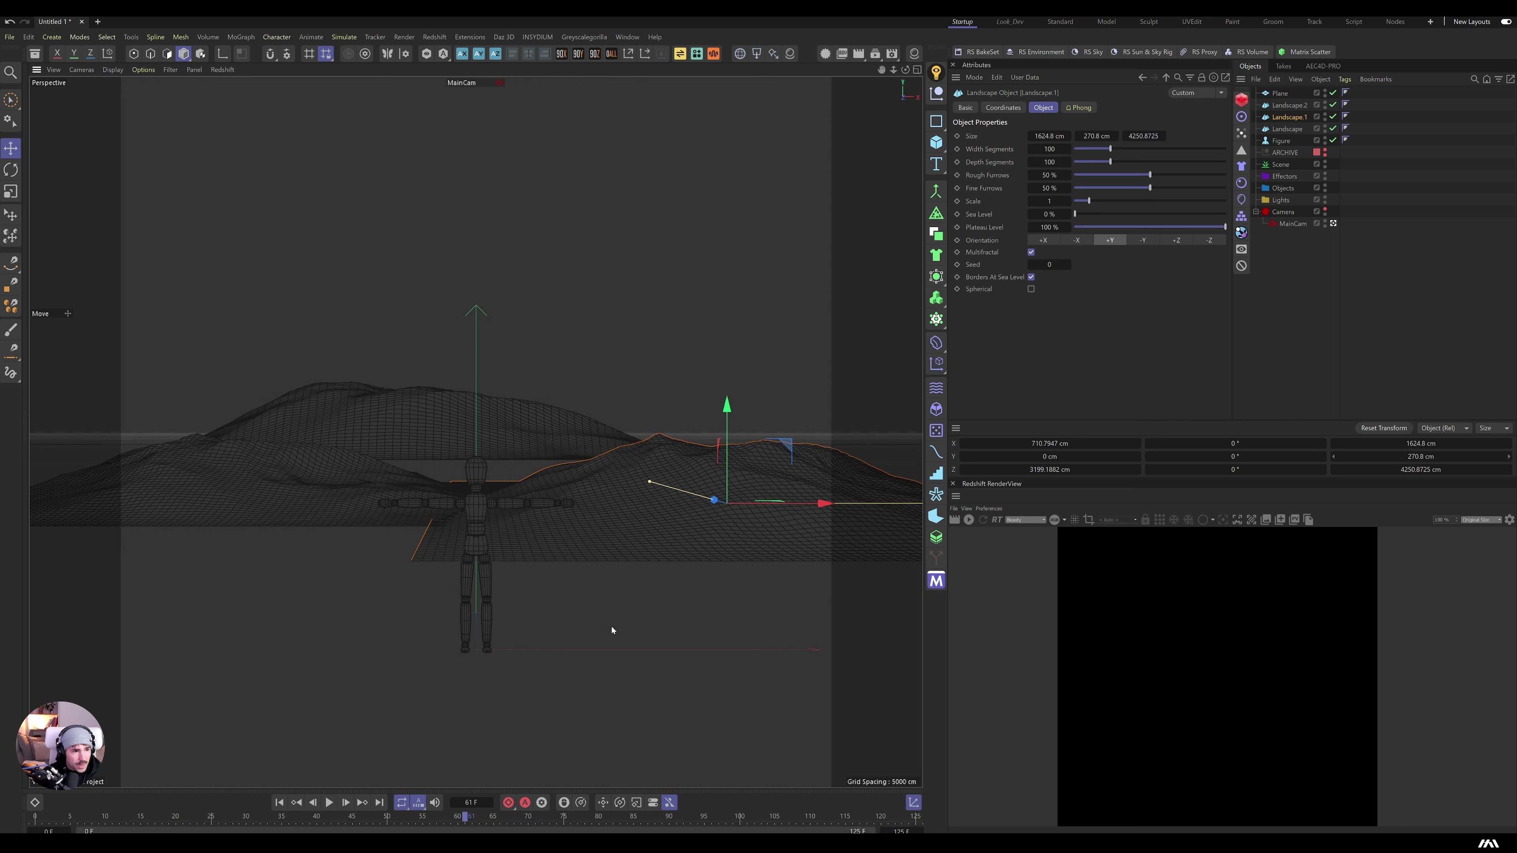
Step: Enlarge Landscape.2 to about 7413×1569×2664 cm and stretch Landscape to 5534 cm deep
click(485, 417)
key(t)
drag(472, 424, 734, 296)
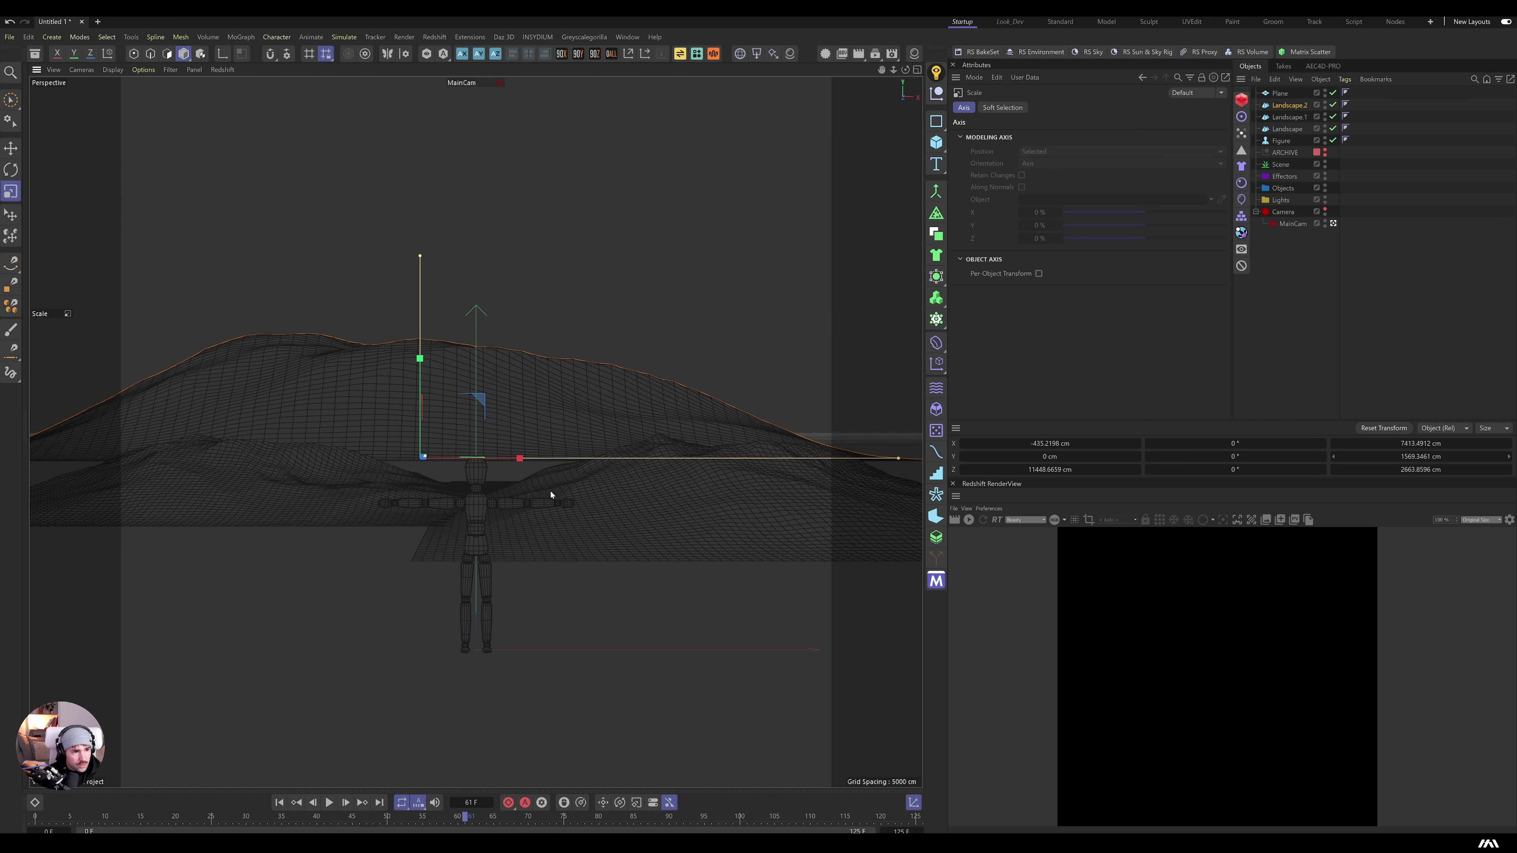
click(307, 487)
drag(304, 482, 181, 497)
key(e)
click(1292, 223)
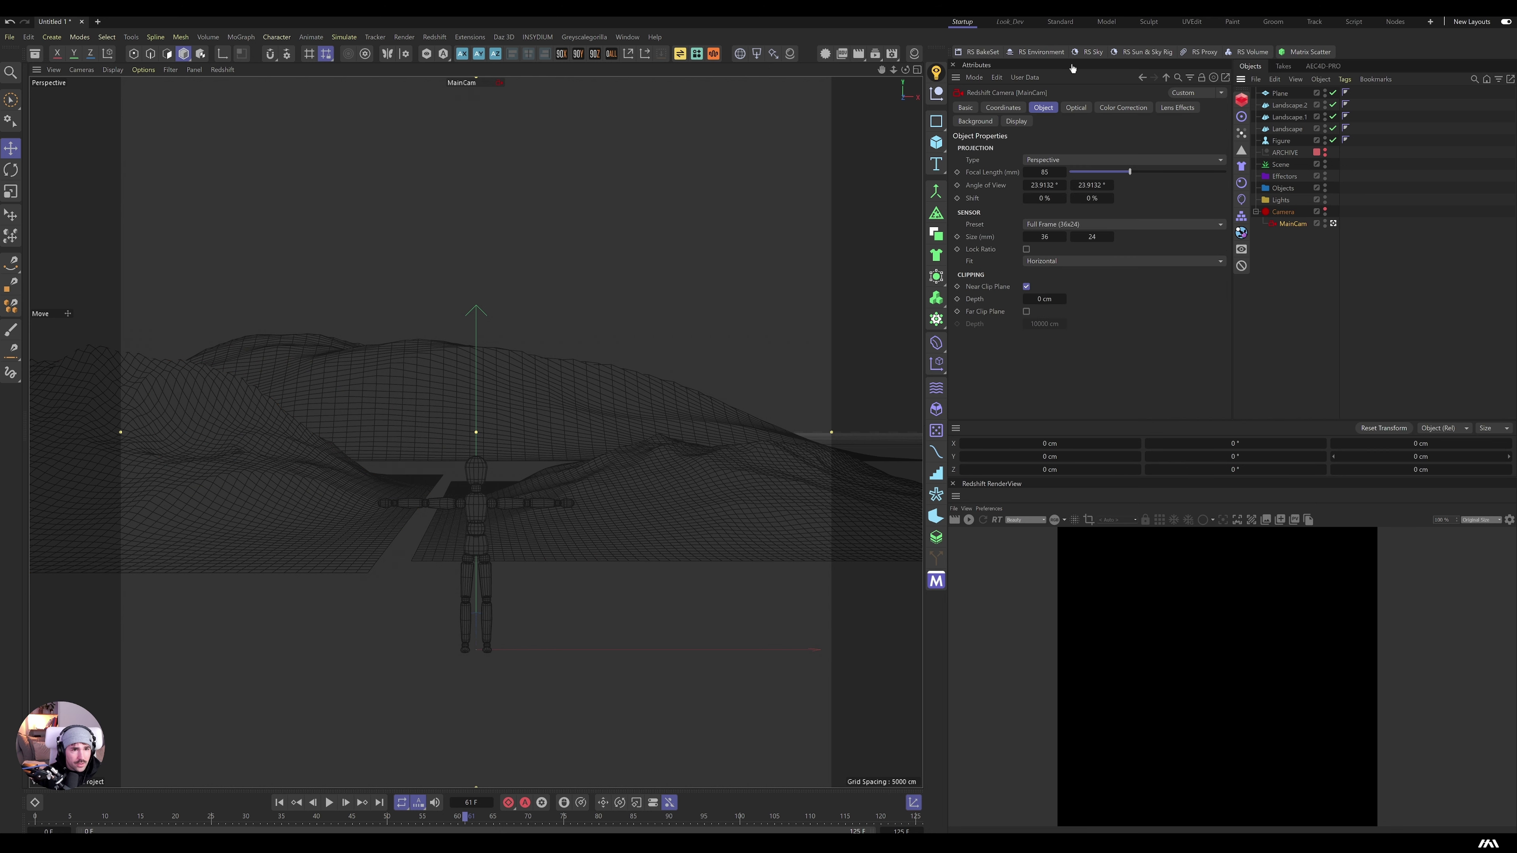
Step: Enable MainCam's composition grid and show it in the viewport
click(1015, 122)
click(1027, 285)
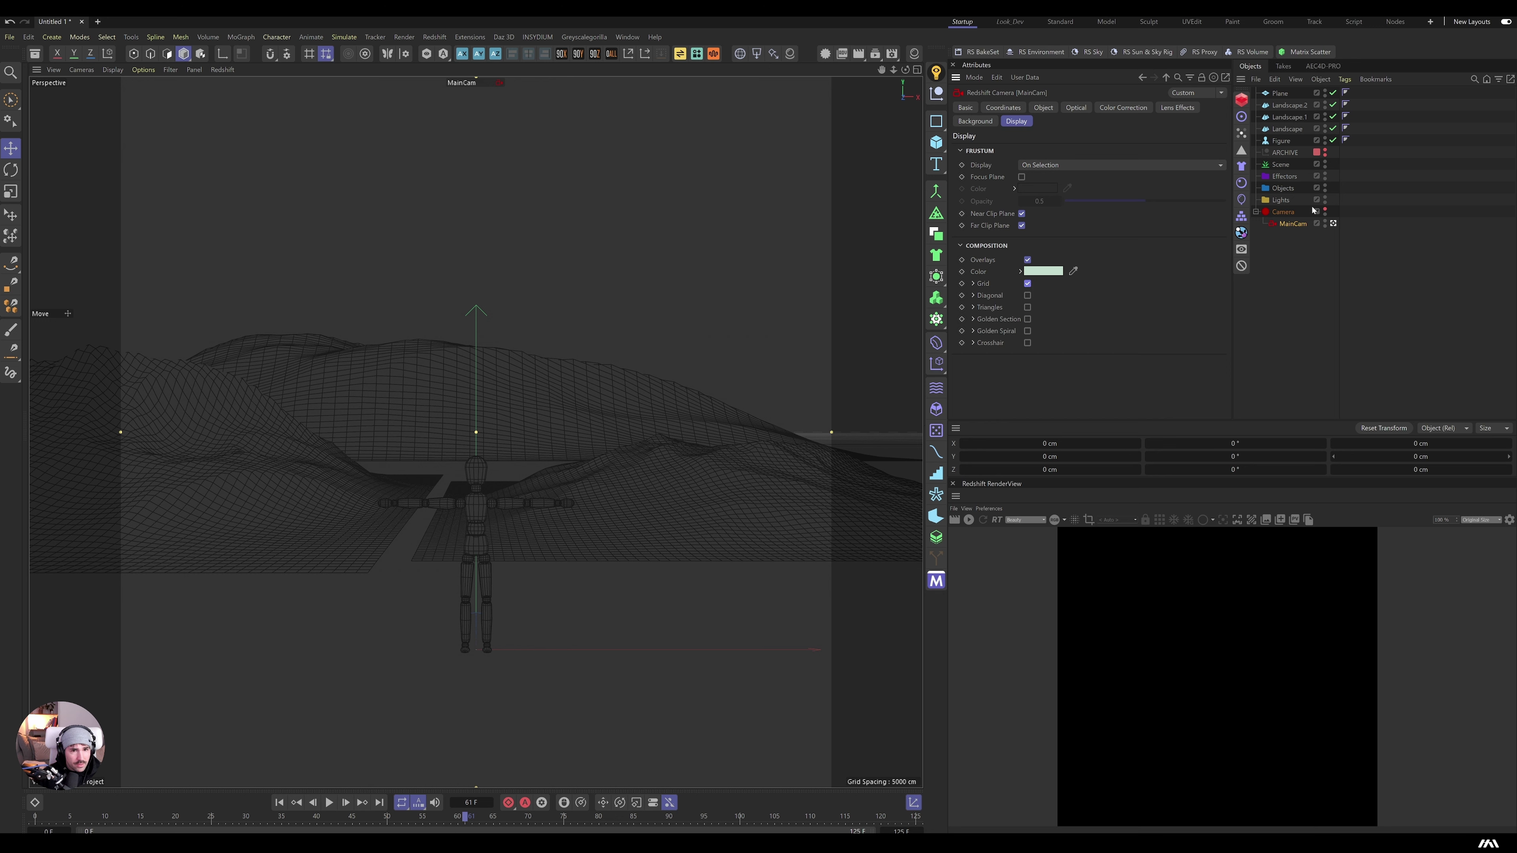
click(1326, 210)
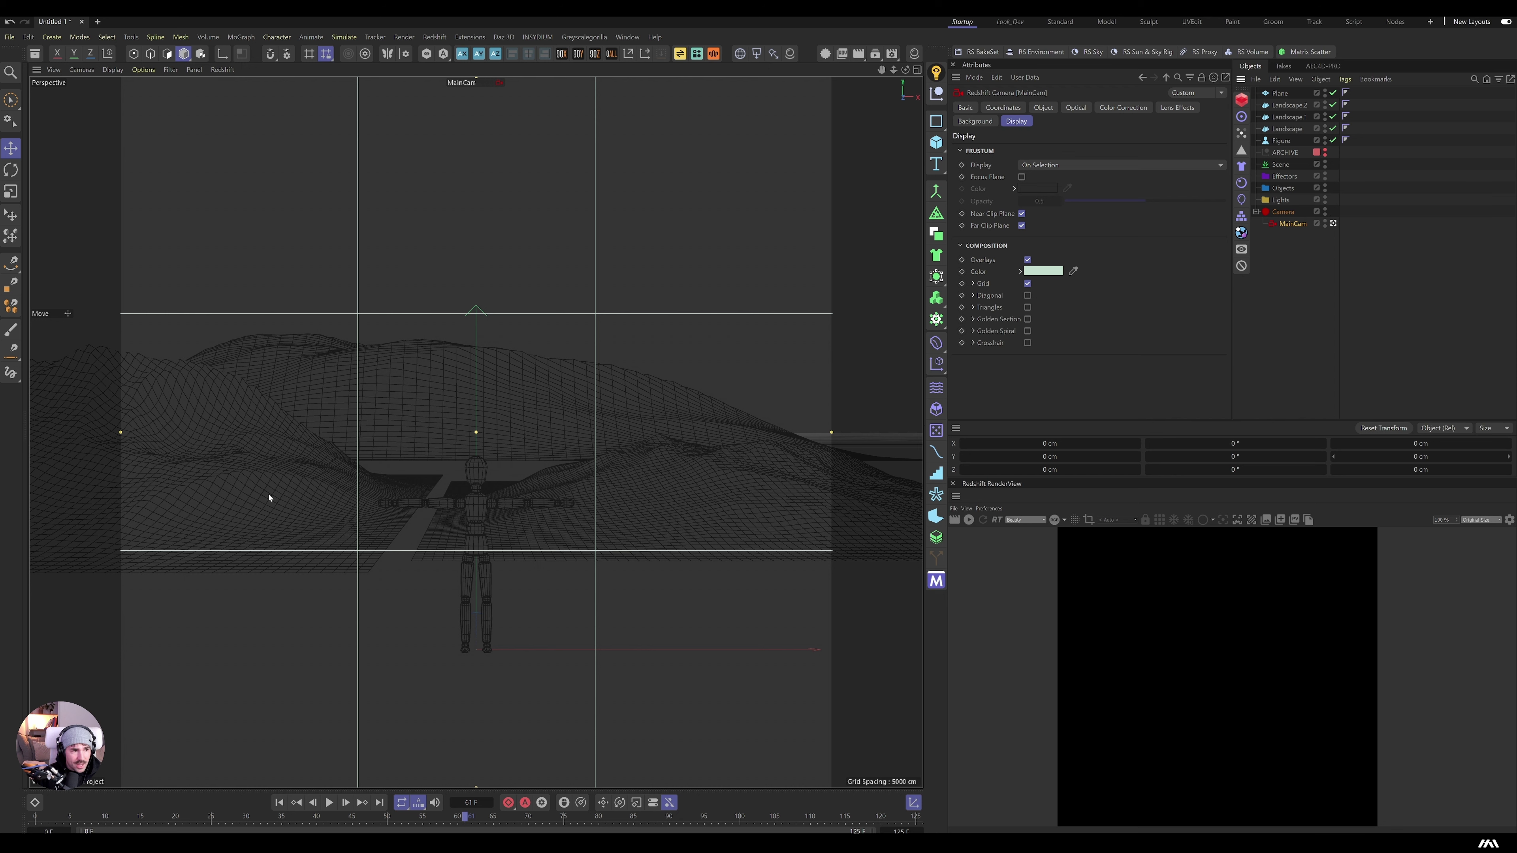
Step: Make Landscape.1 436.2 cm tall at X 553 cm and stretch Landscape.2 to 6393.8 cm deep
click(709, 480)
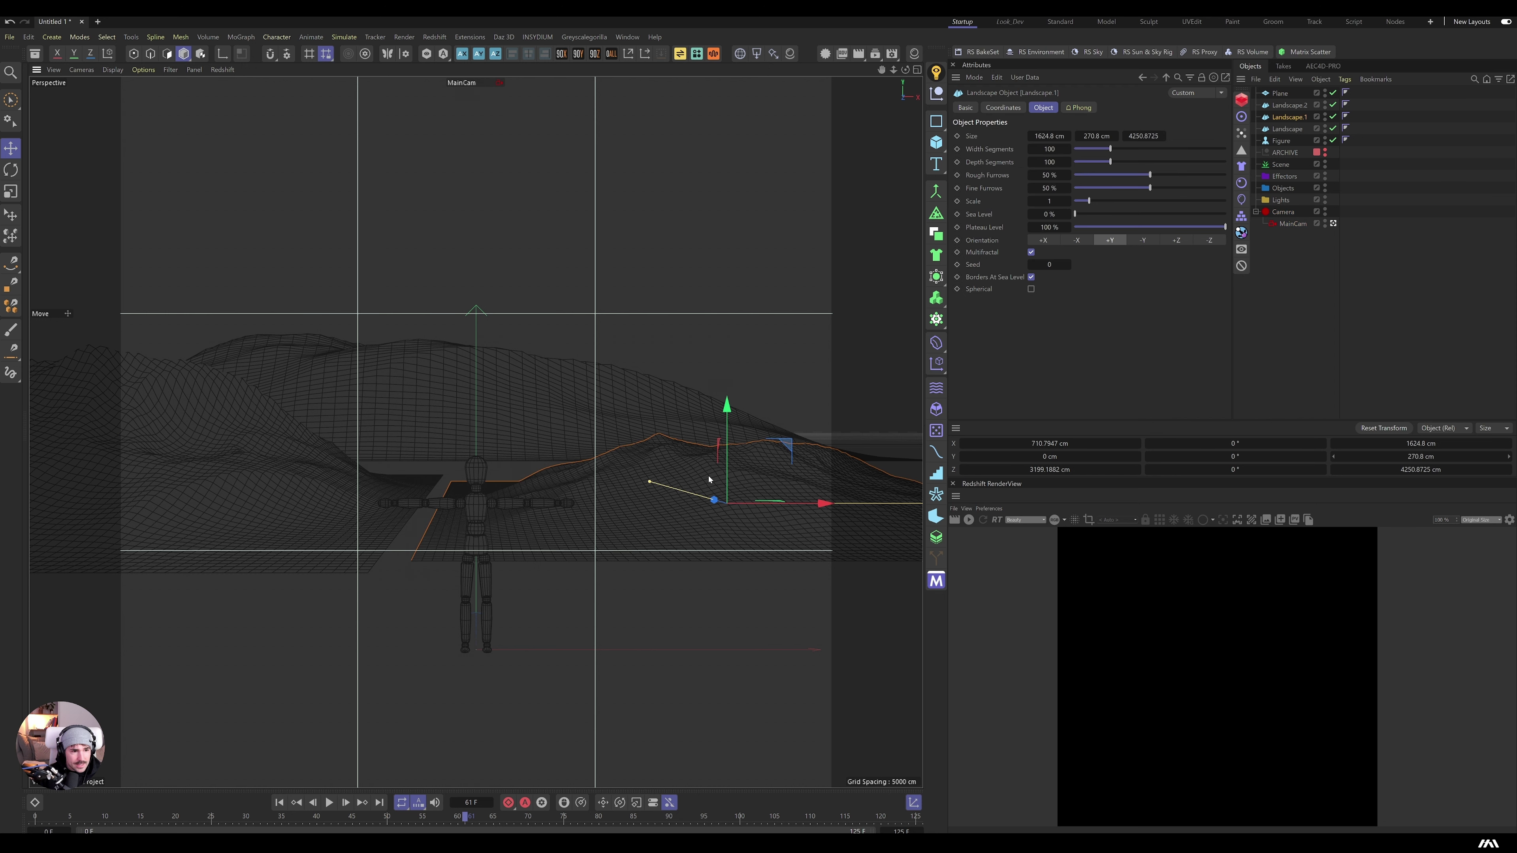
drag(728, 411, 726, 350)
mouse_move(828, 515)
mouse_down()
mouse_move(739, 509)
mouse_move(819, 517)
mouse_up()
click(449, 429)
drag(423, 457, 429, 453)
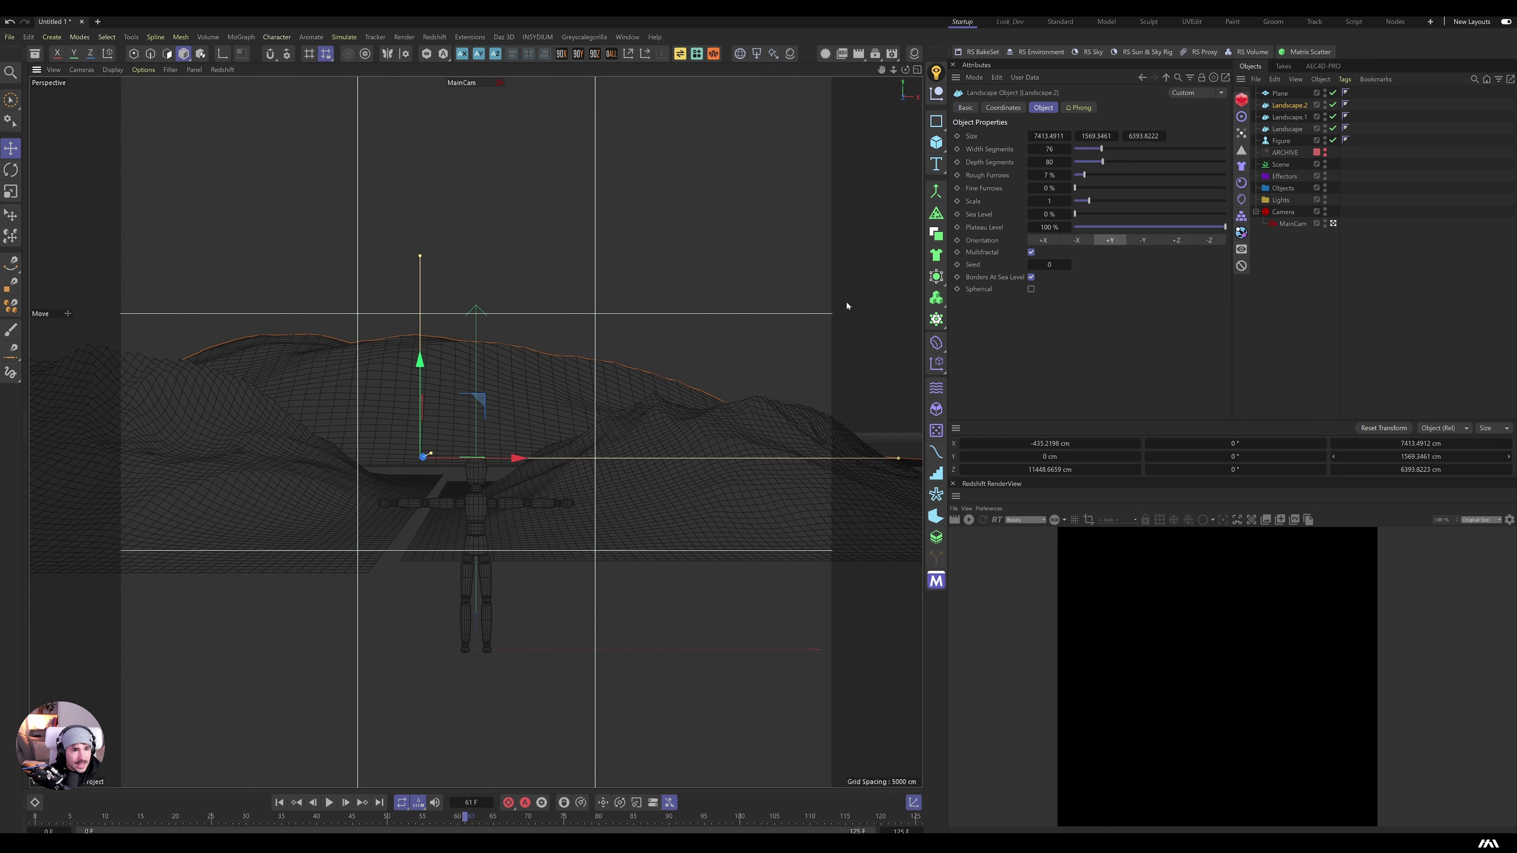
click(936, 141)
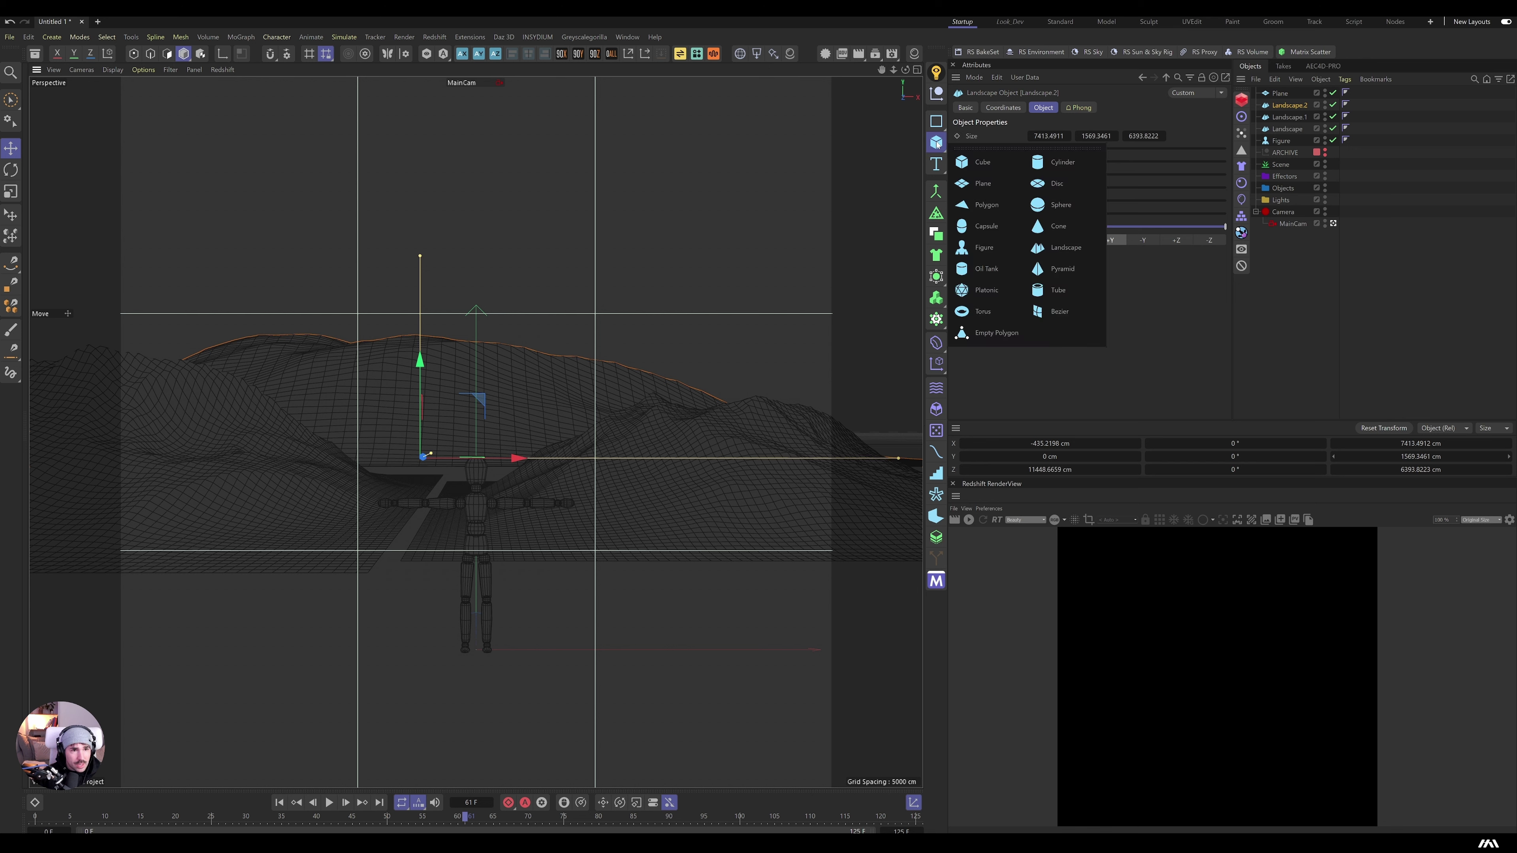
Step: Add a Cylinder 41.08 cm tall with 72 rotation segments, viewed from the default camera above
click(1056, 162)
drag(478, 546, 725, 630)
drag(1045, 175, 1105, 175)
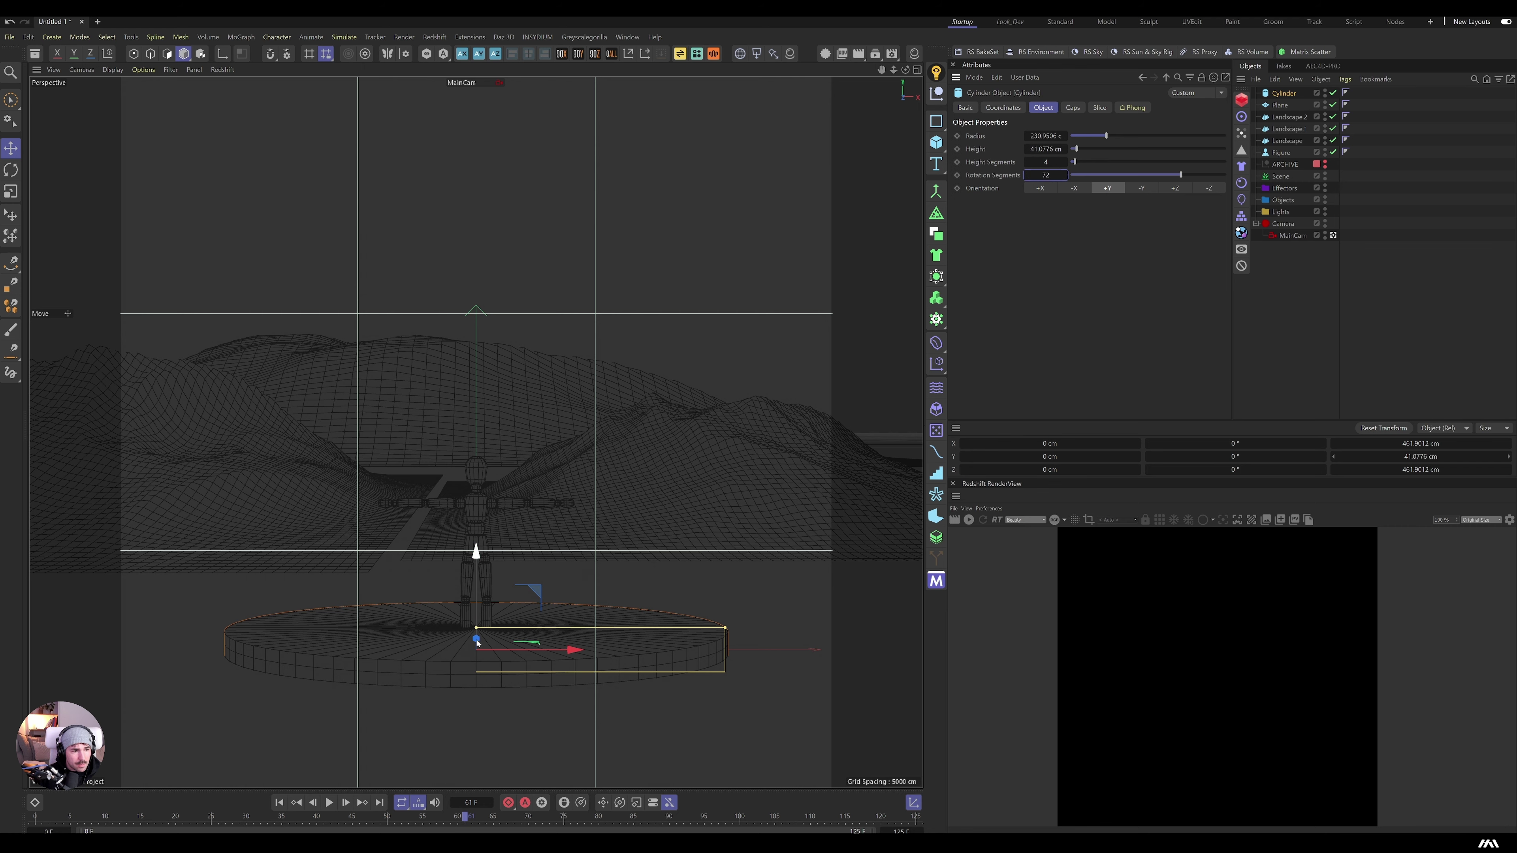
click(1333, 236)
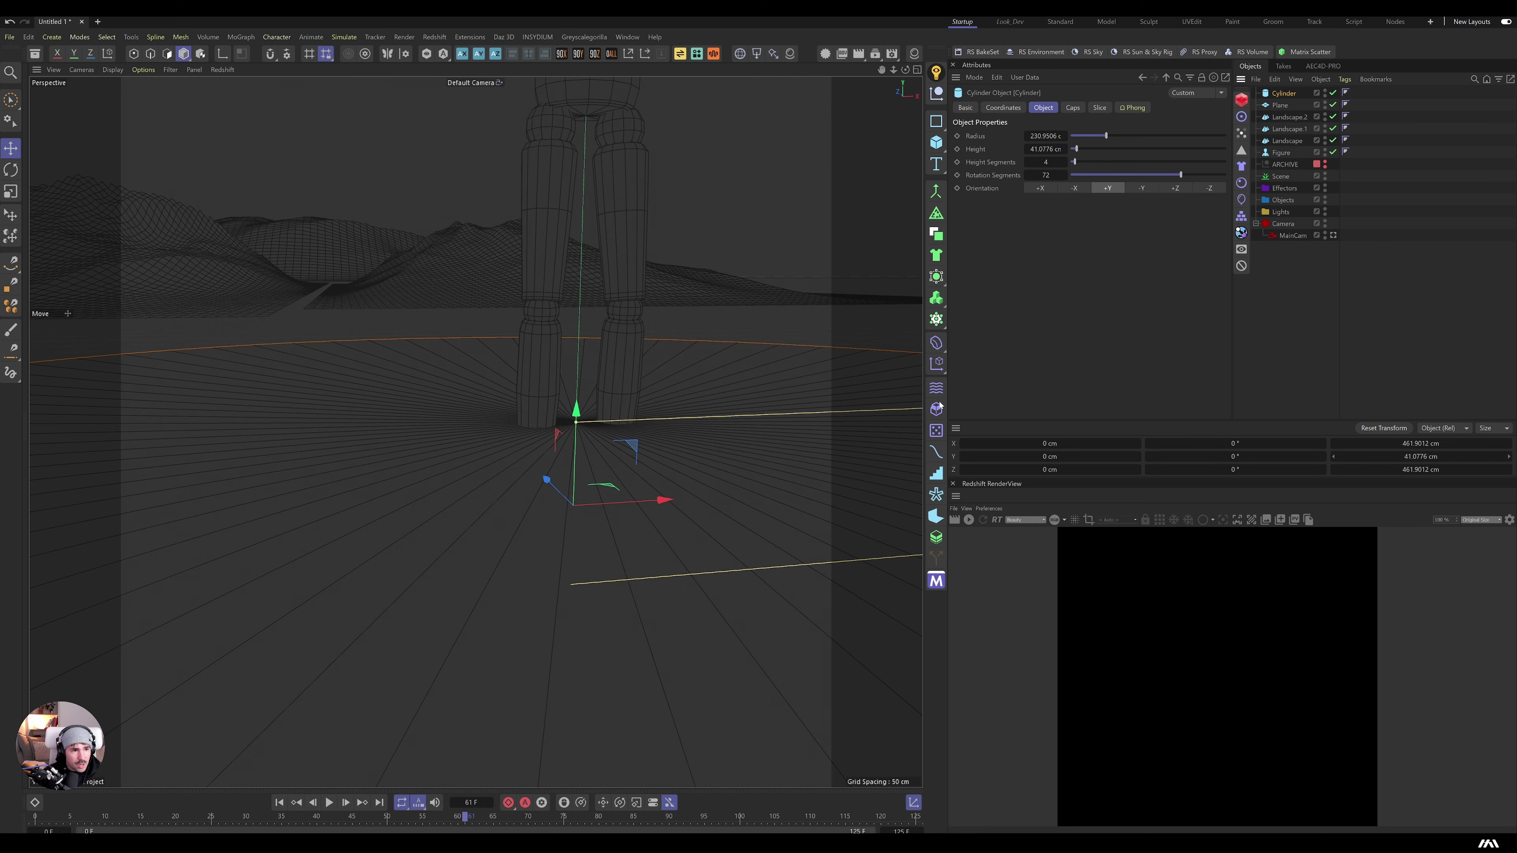
alt+drag(702, 457, 525, 299)
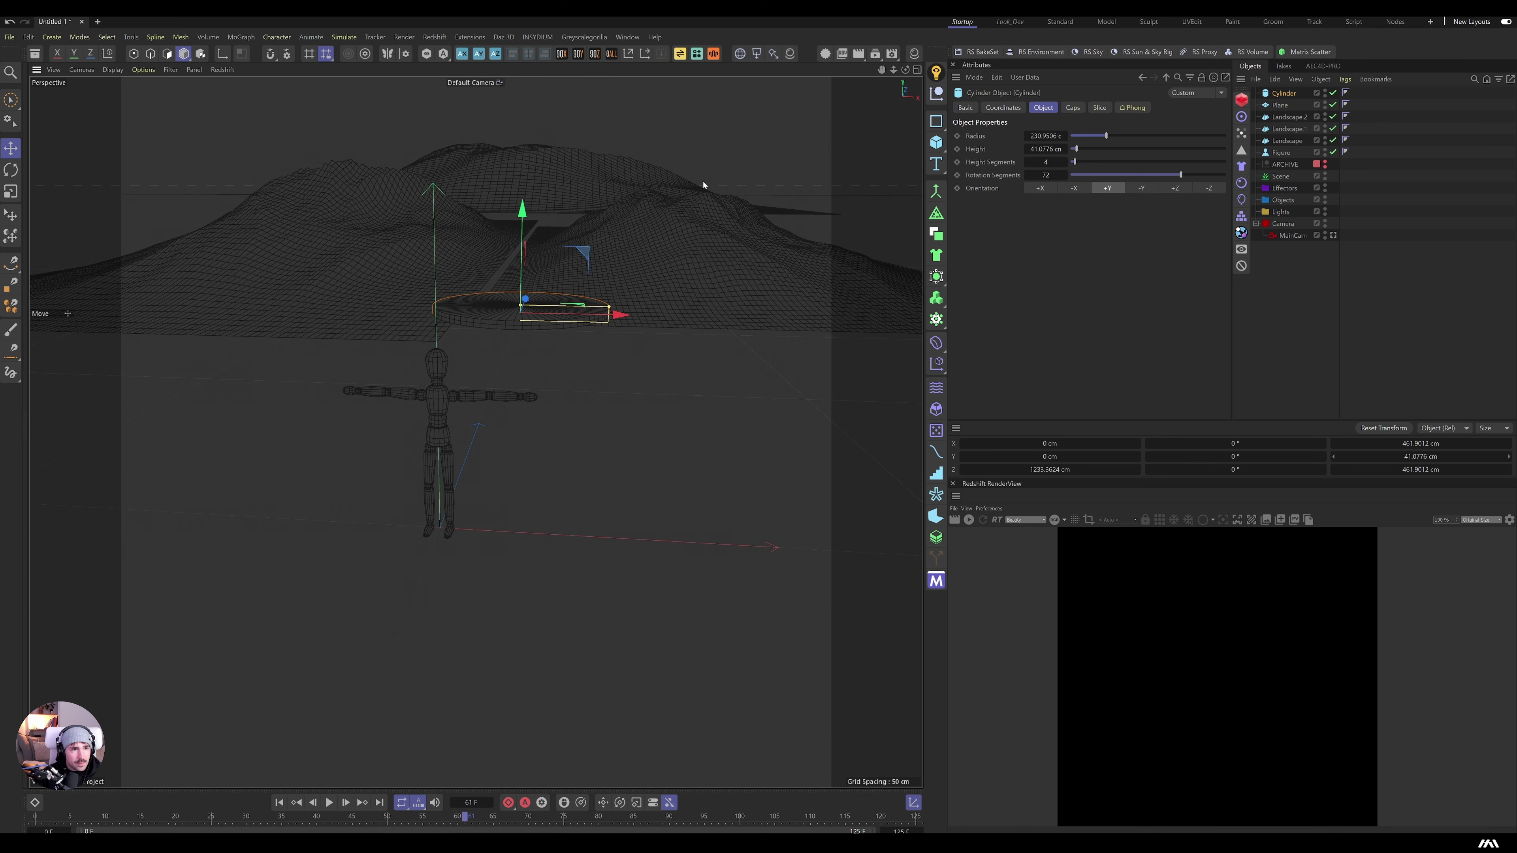
Step: Add an RS Dome Light into the Lights null and run the Redshift IPR through MainCam
click(741, 53)
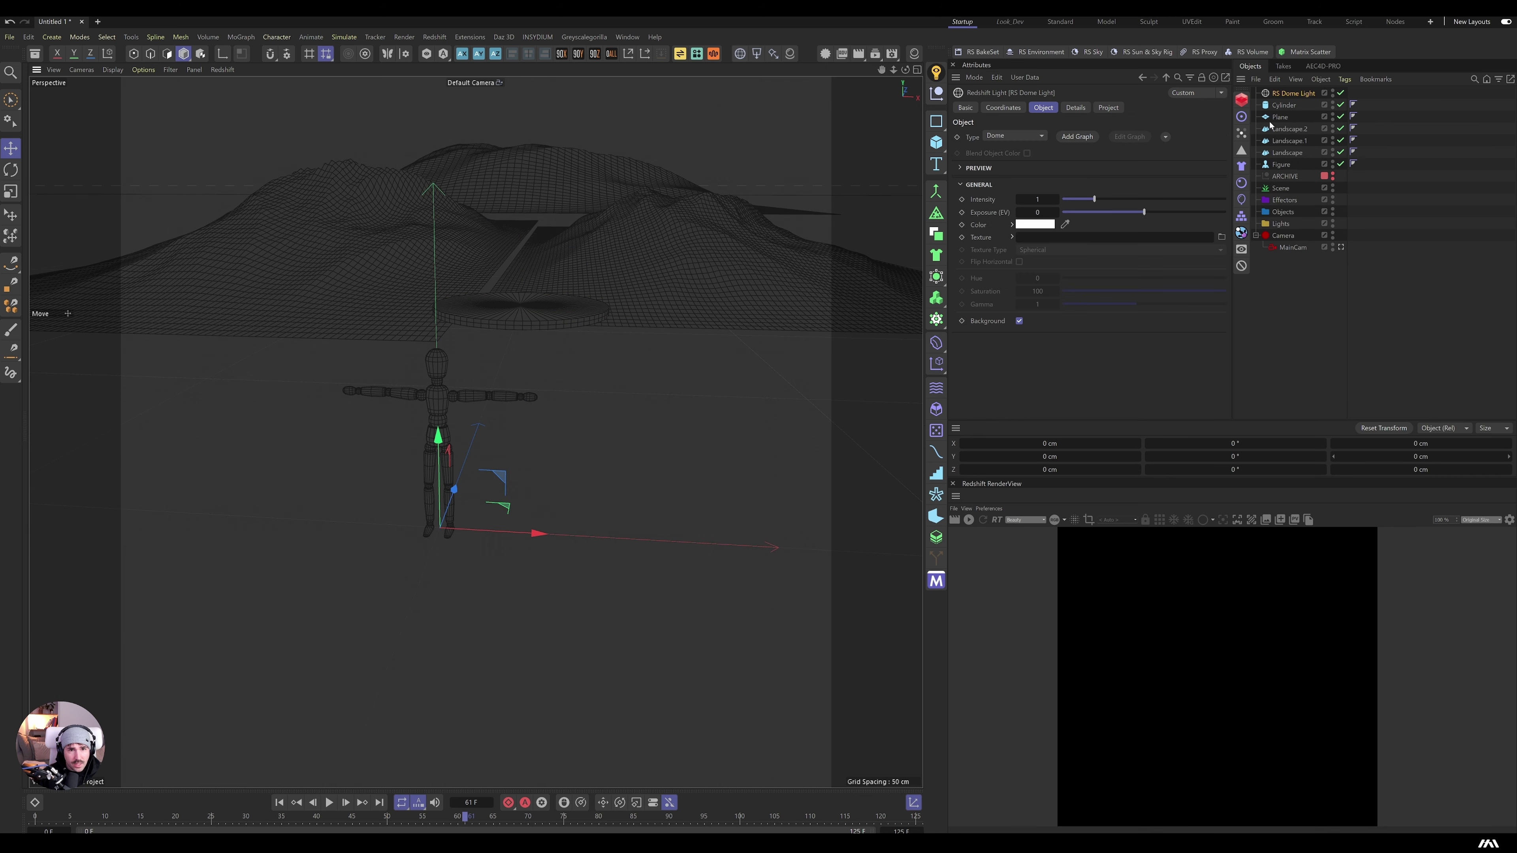
drag(1294, 96, 1281, 224)
click(968, 520)
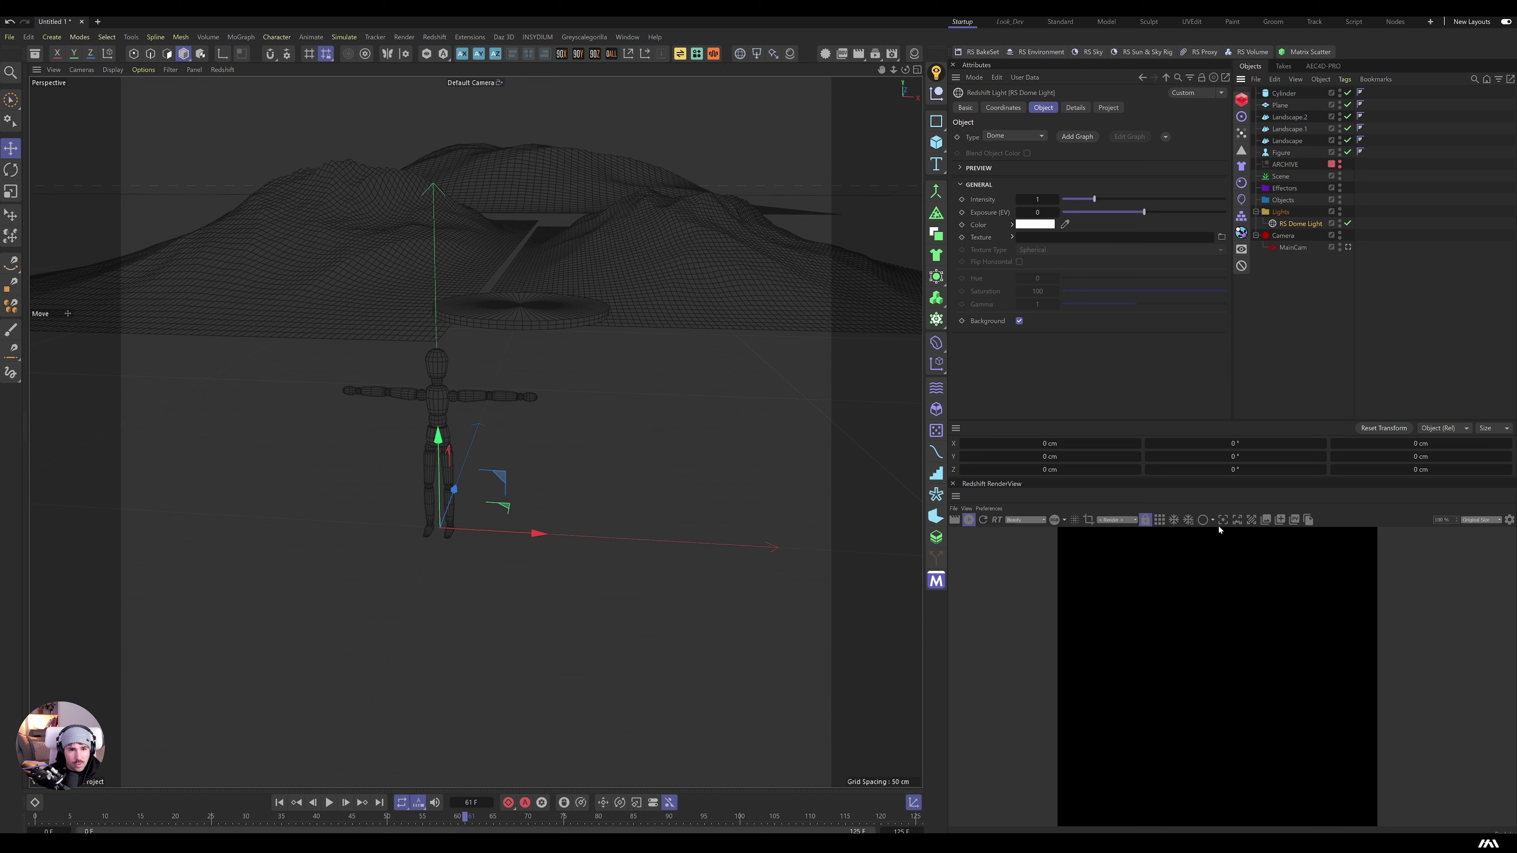
click(1120, 521)
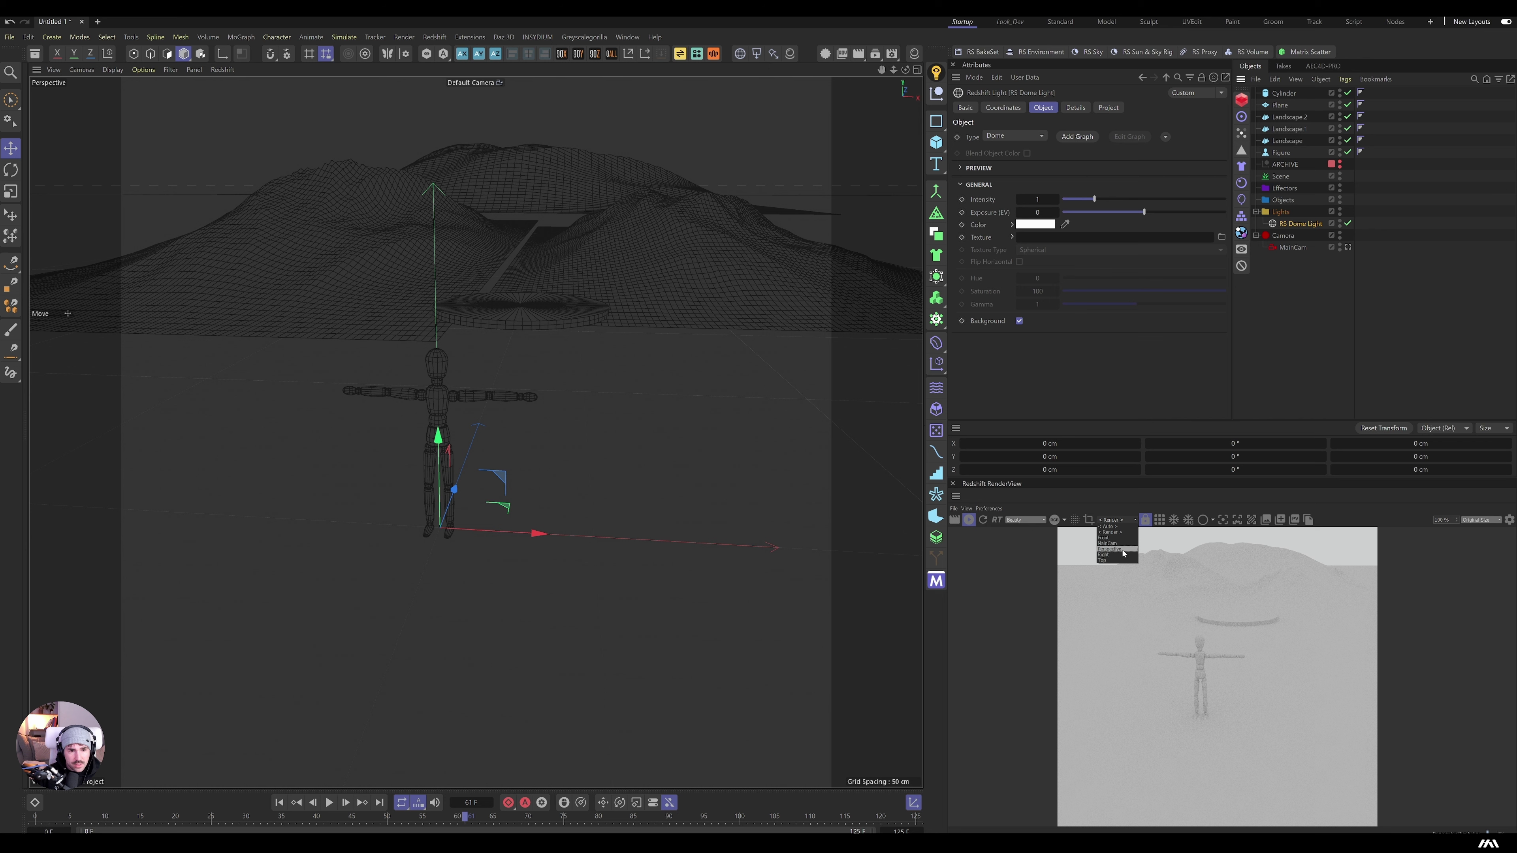
click(1117, 550)
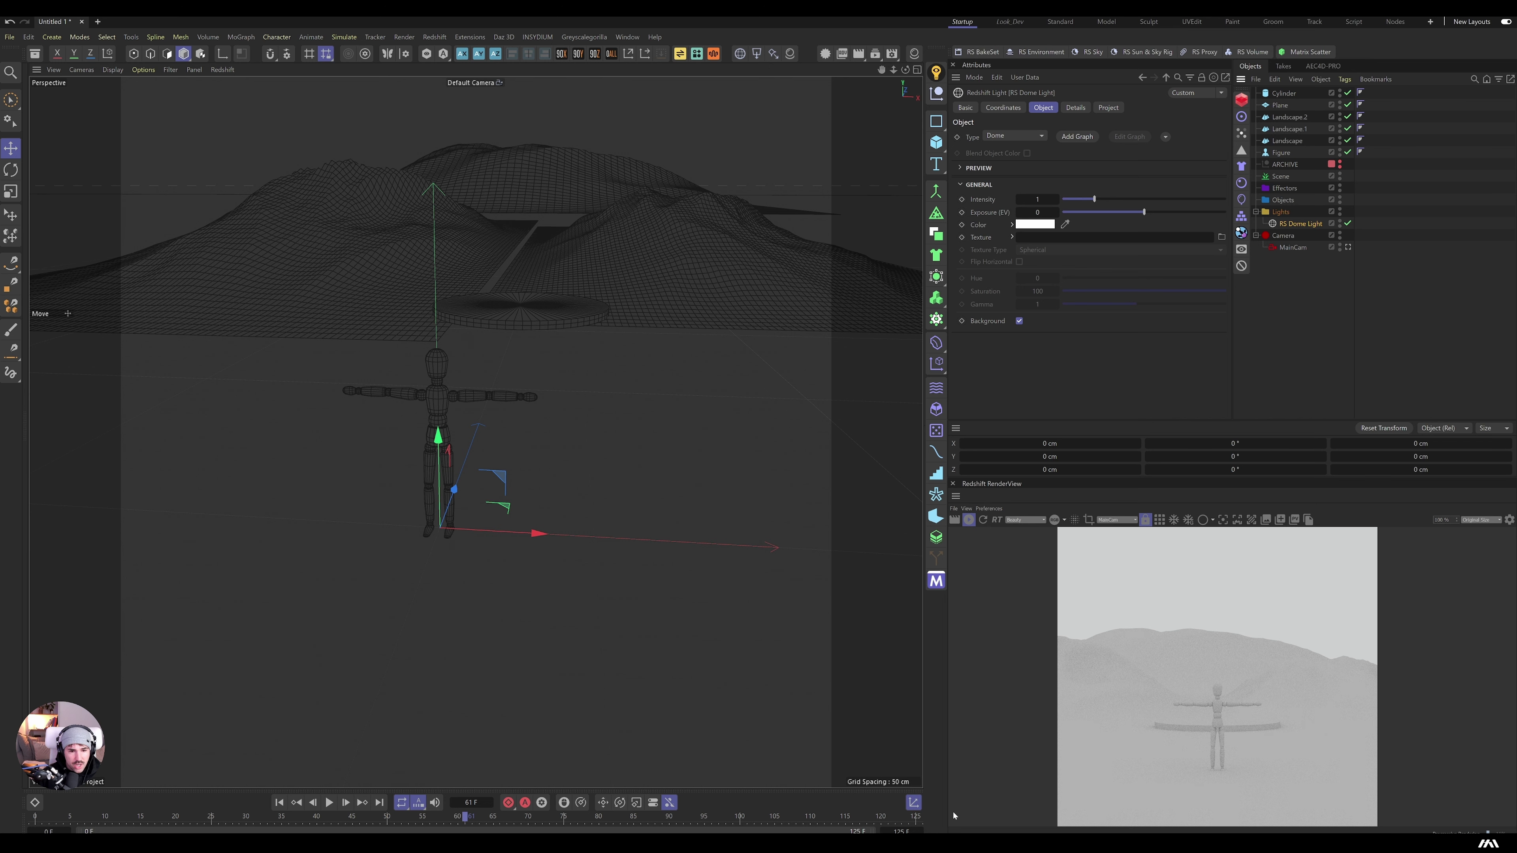
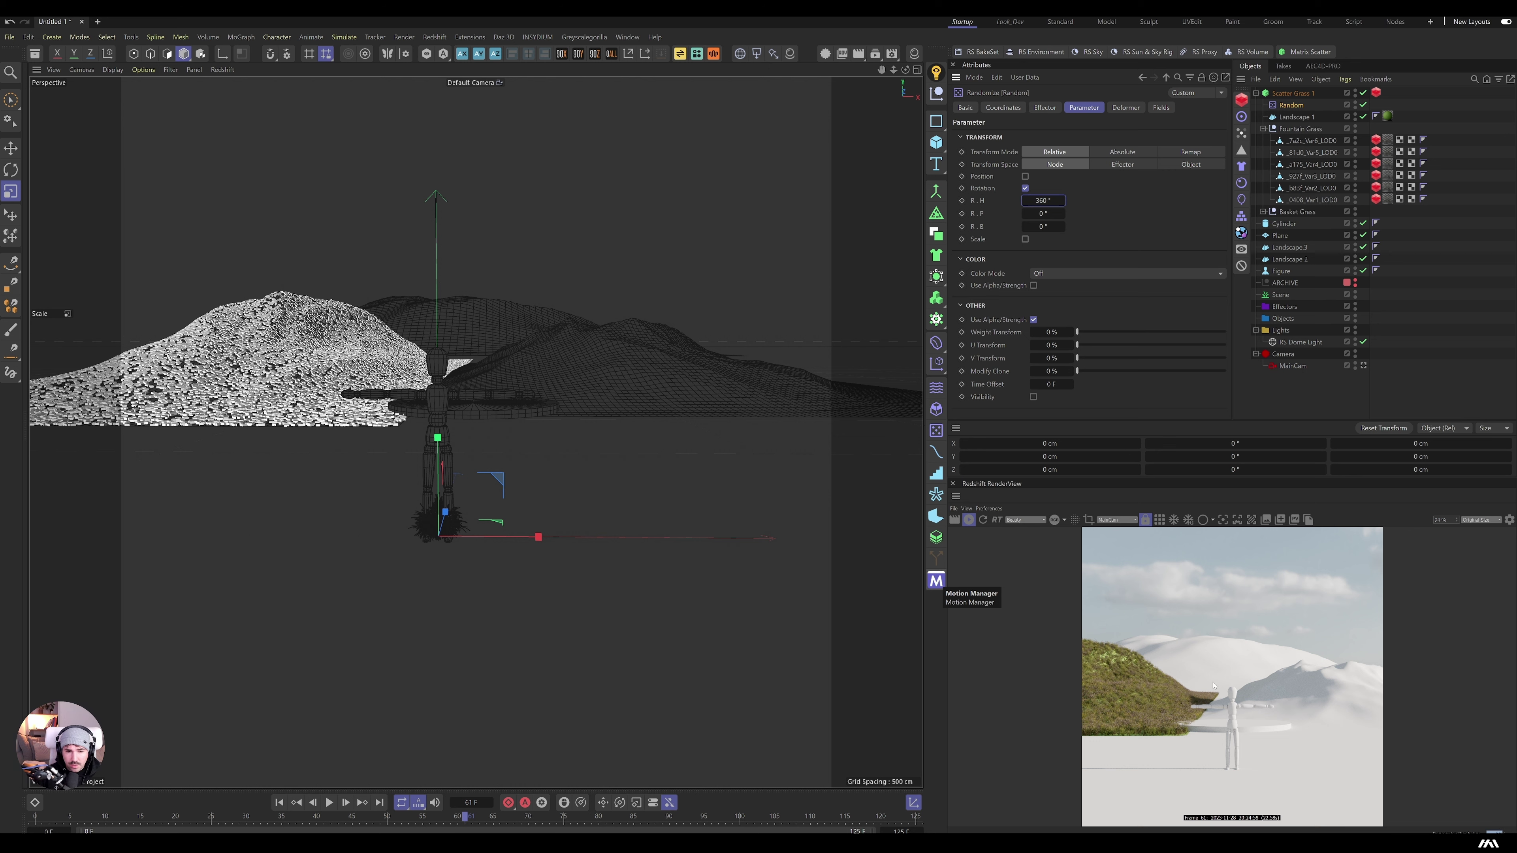
Step: Bring up Quixel Bridge showing the downloaded Basket Grass asset under Local > Megascans
key(alt+Tab)
Step: Export the Icelandic Sandy Volcanic Rock into the scene and rotate it to a -41° heading
click(1058, 562)
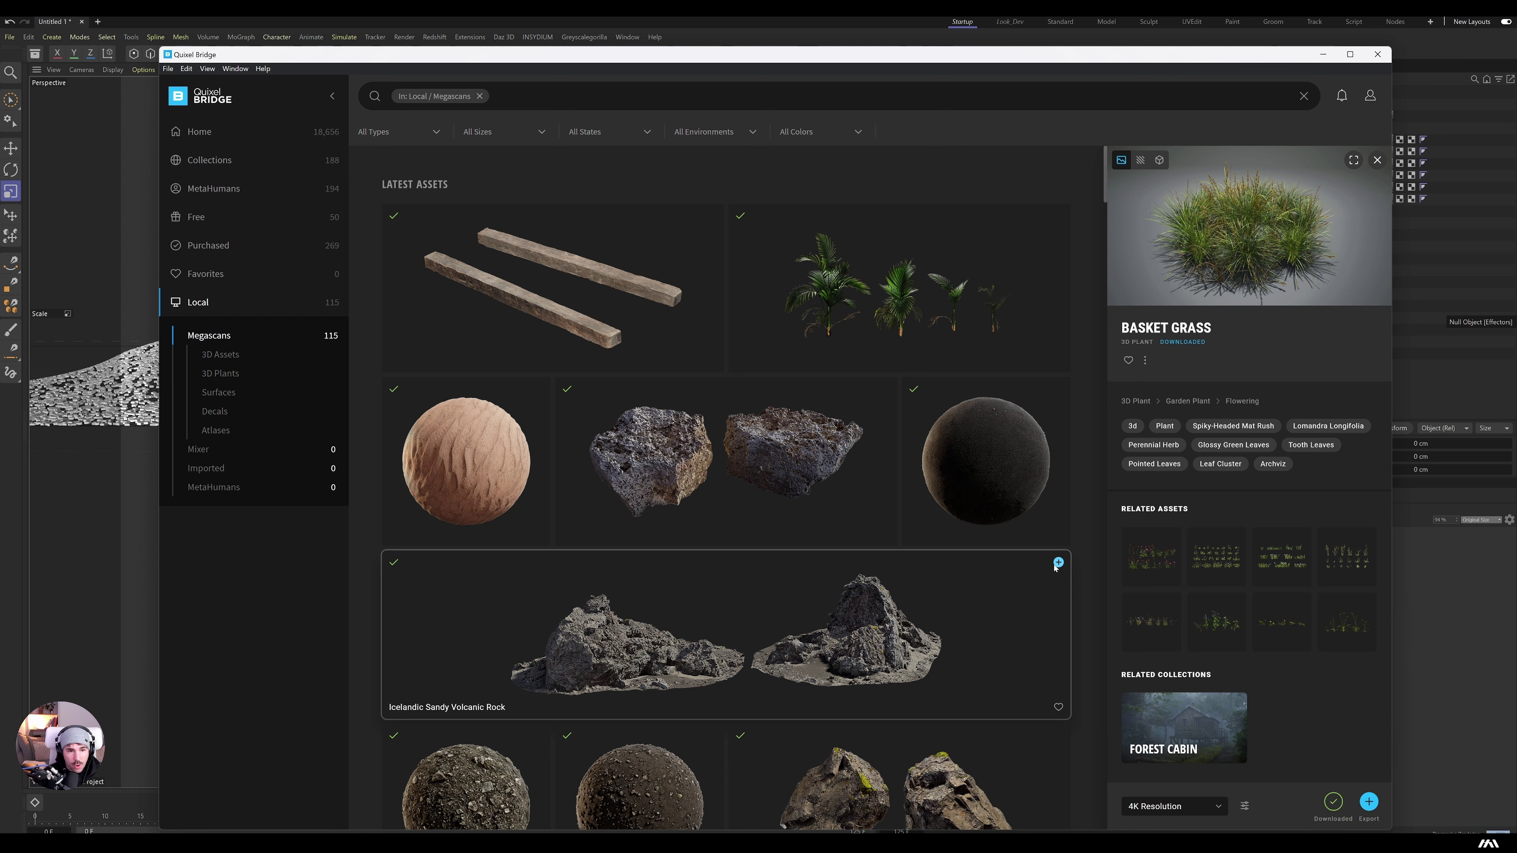
click(1058, 562)
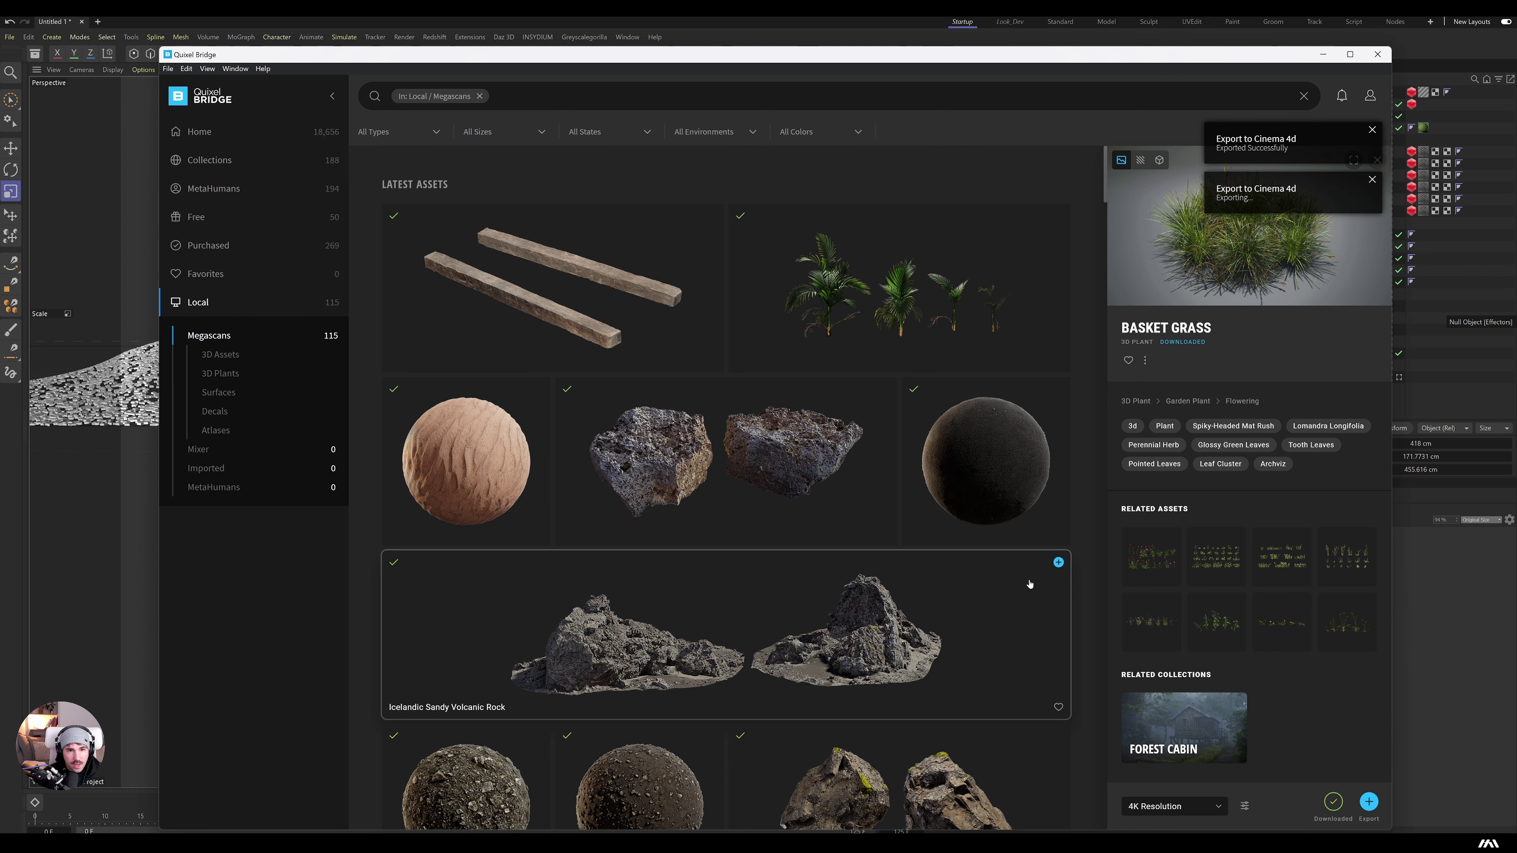
click(1323, 54)
key(e)
key(r)
drag(442, 521, 433, 452)
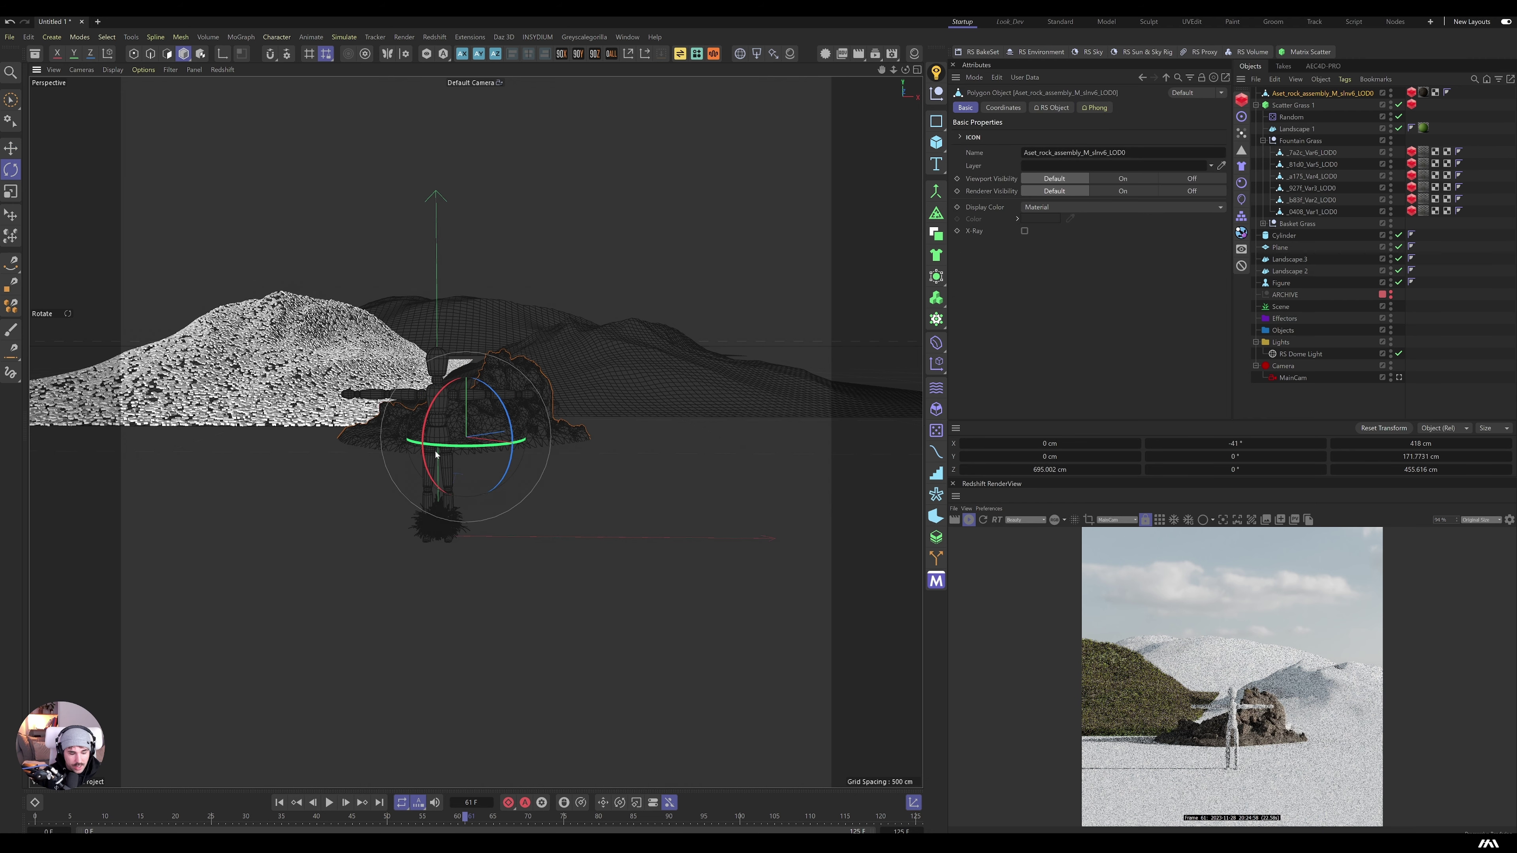
Step: Place the volcanic rock at the foot of the left hill, angled -19.4°
key(e)
drag(547, 445, 383, 423)
key(r)
key(e)
drag(301, 445, 384, 425)
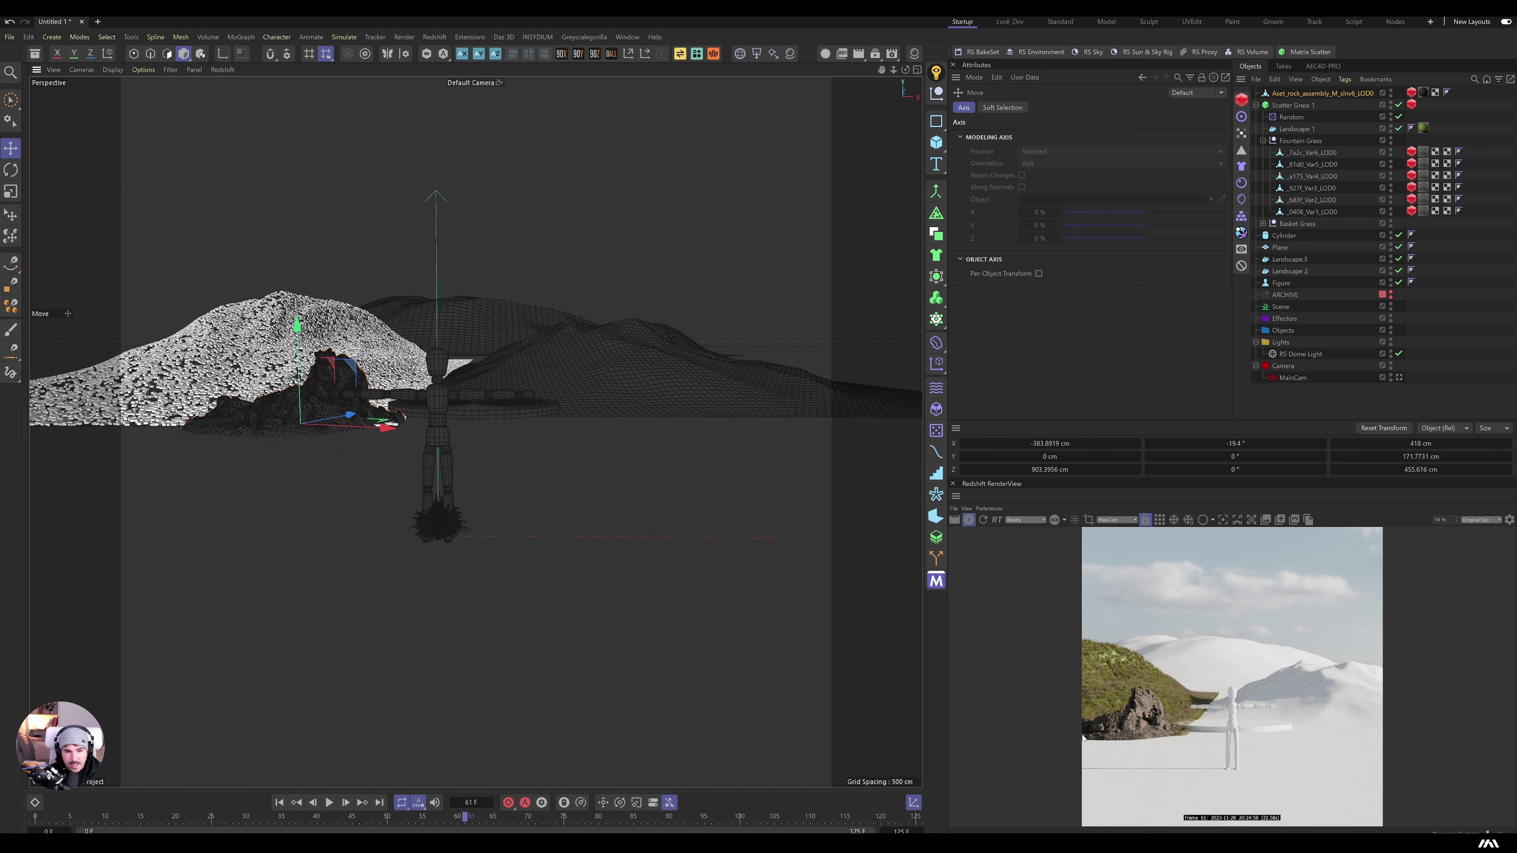
Step: Enlarge the Cylinder disc to 624 cm wide and 82 cm tall
click(482, 416)
key(t)
mouse_move(650, 285)
mouse_down()
mouse_move(704, 265)
mouse_move(678, 287)
mouse_up()
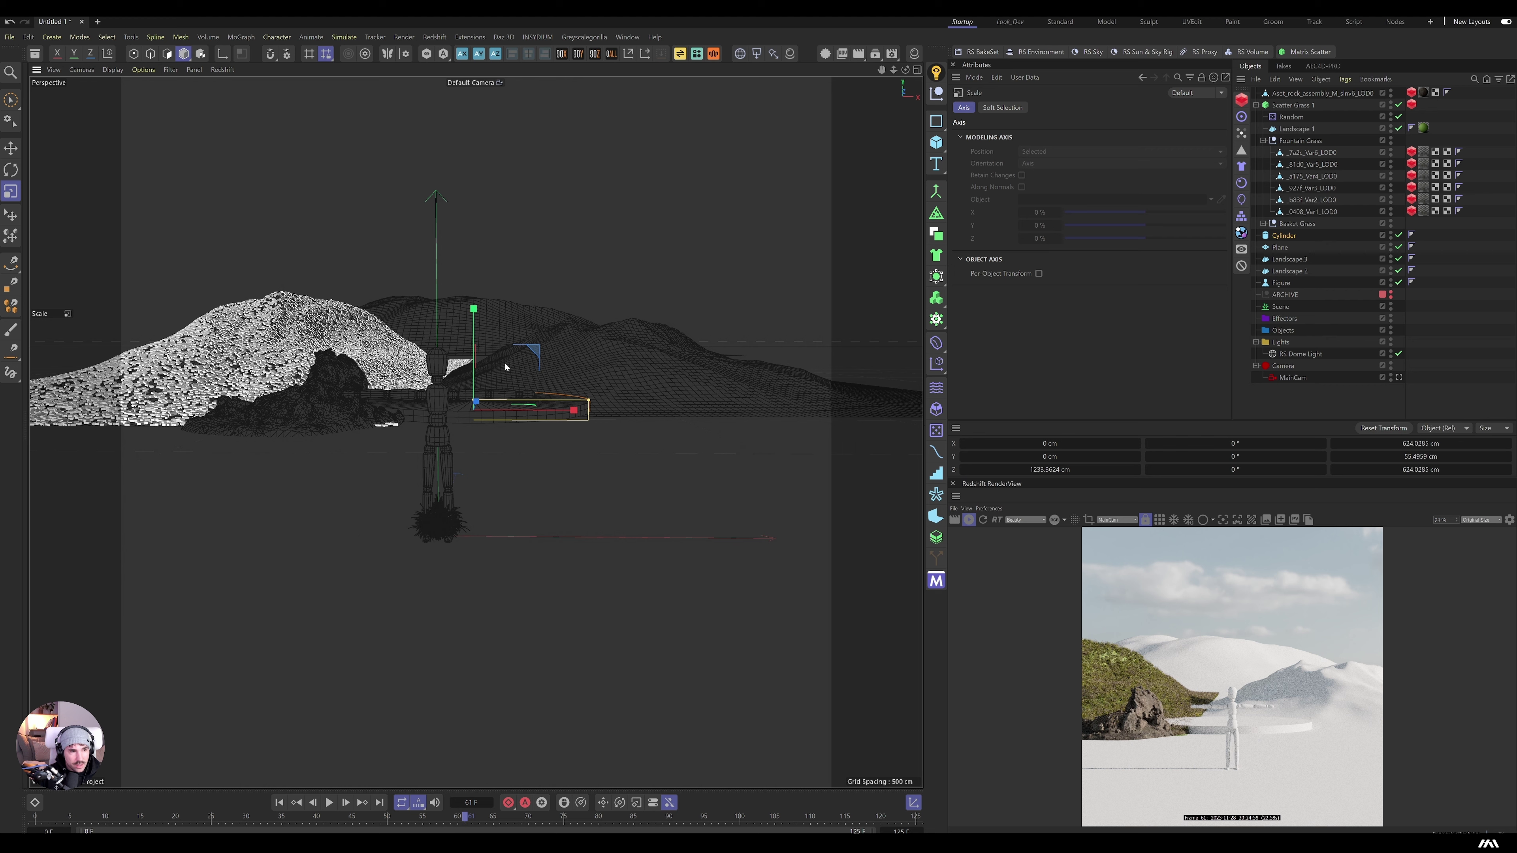
drag(475, 403, 476, 391)
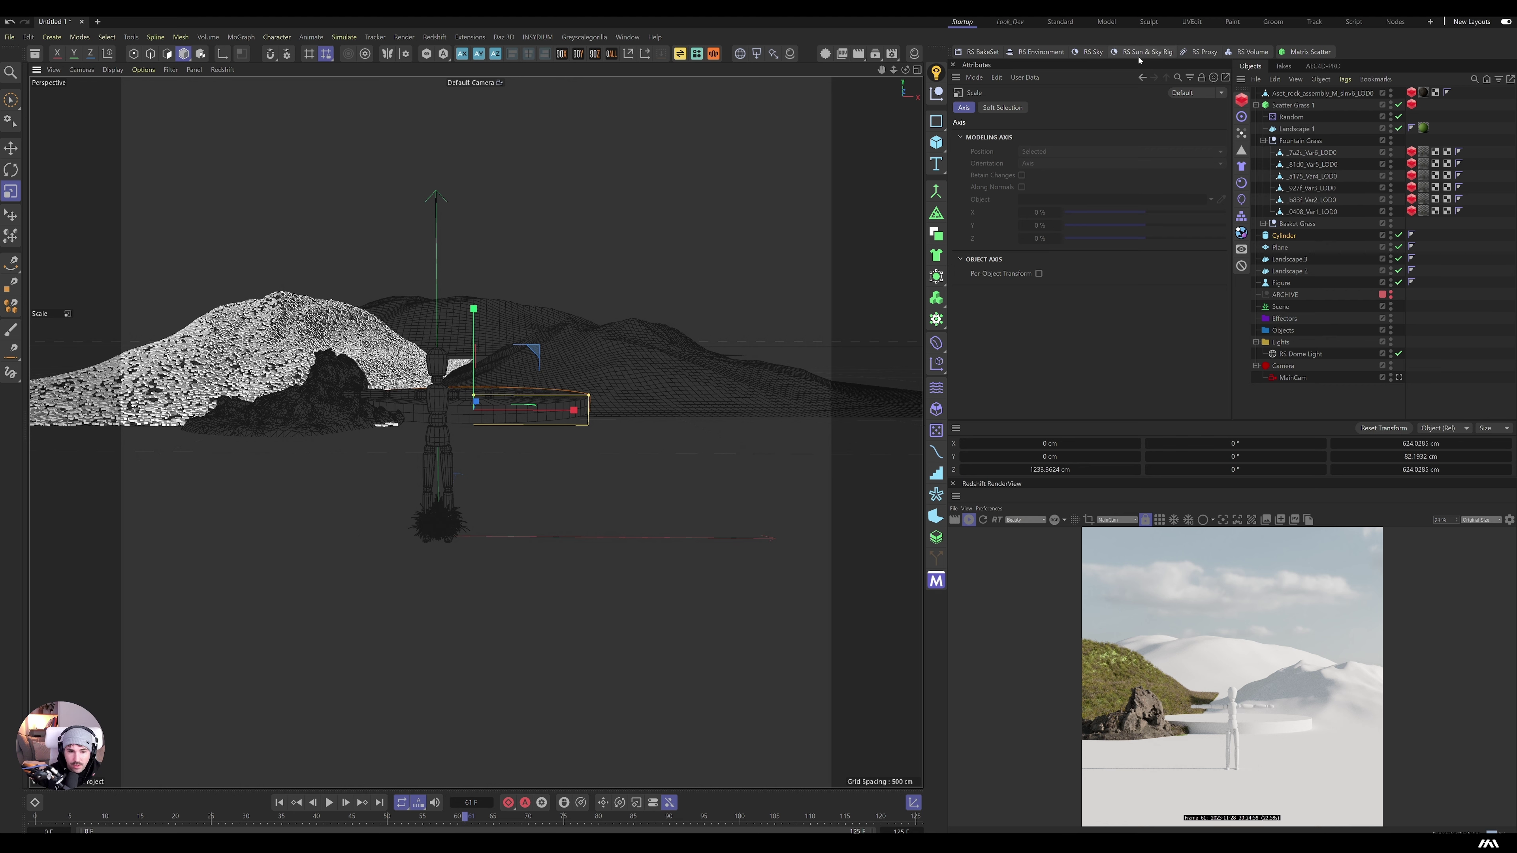
Step: Convert all materials to nodes with Convert and Replace, then open the Red_Fountain material's graph
click(1423, 153)
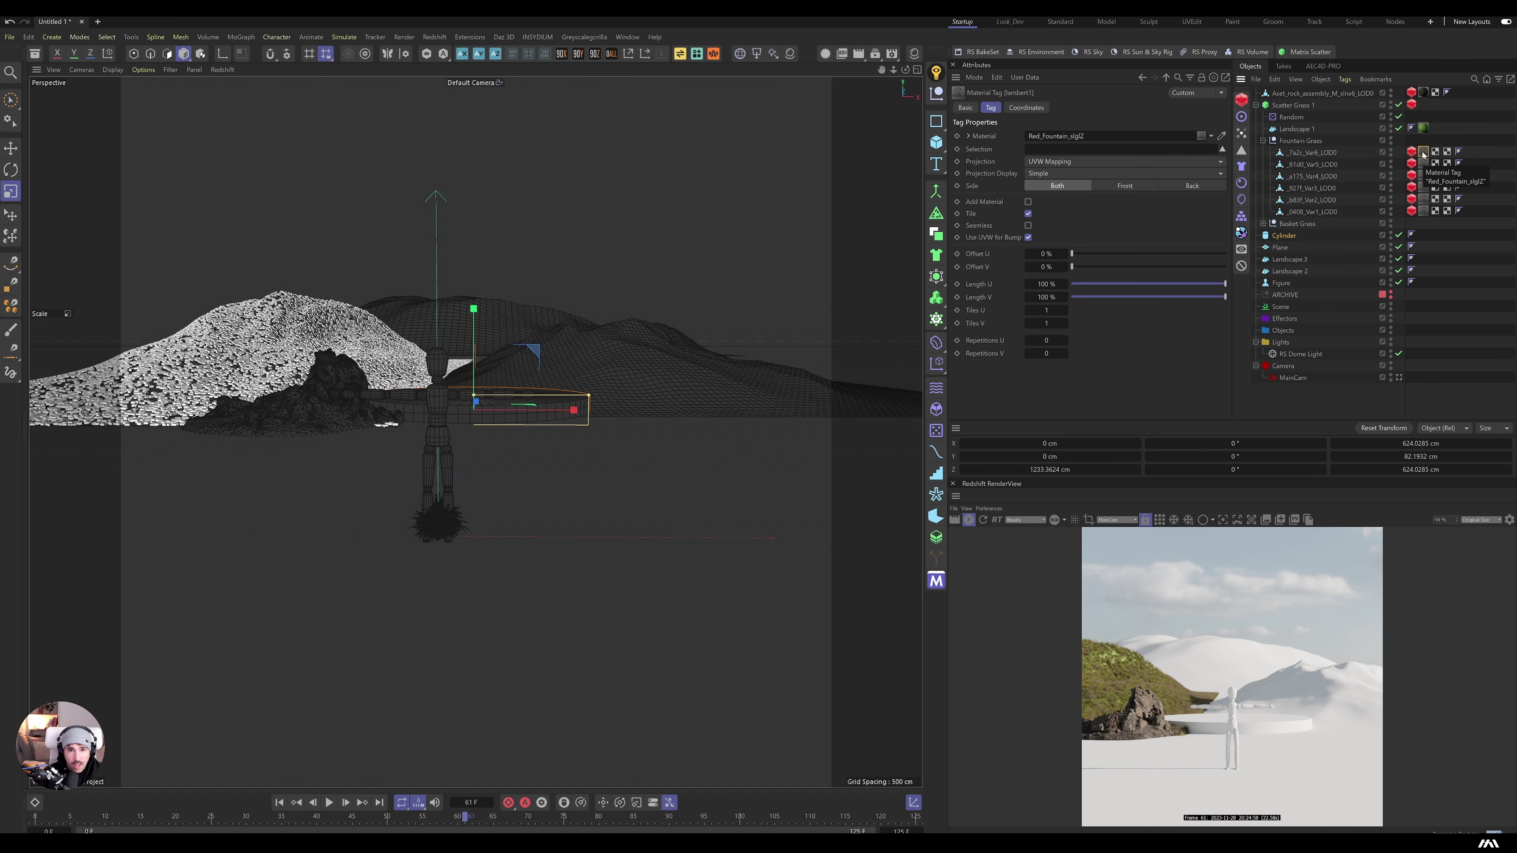
key(shift+c)
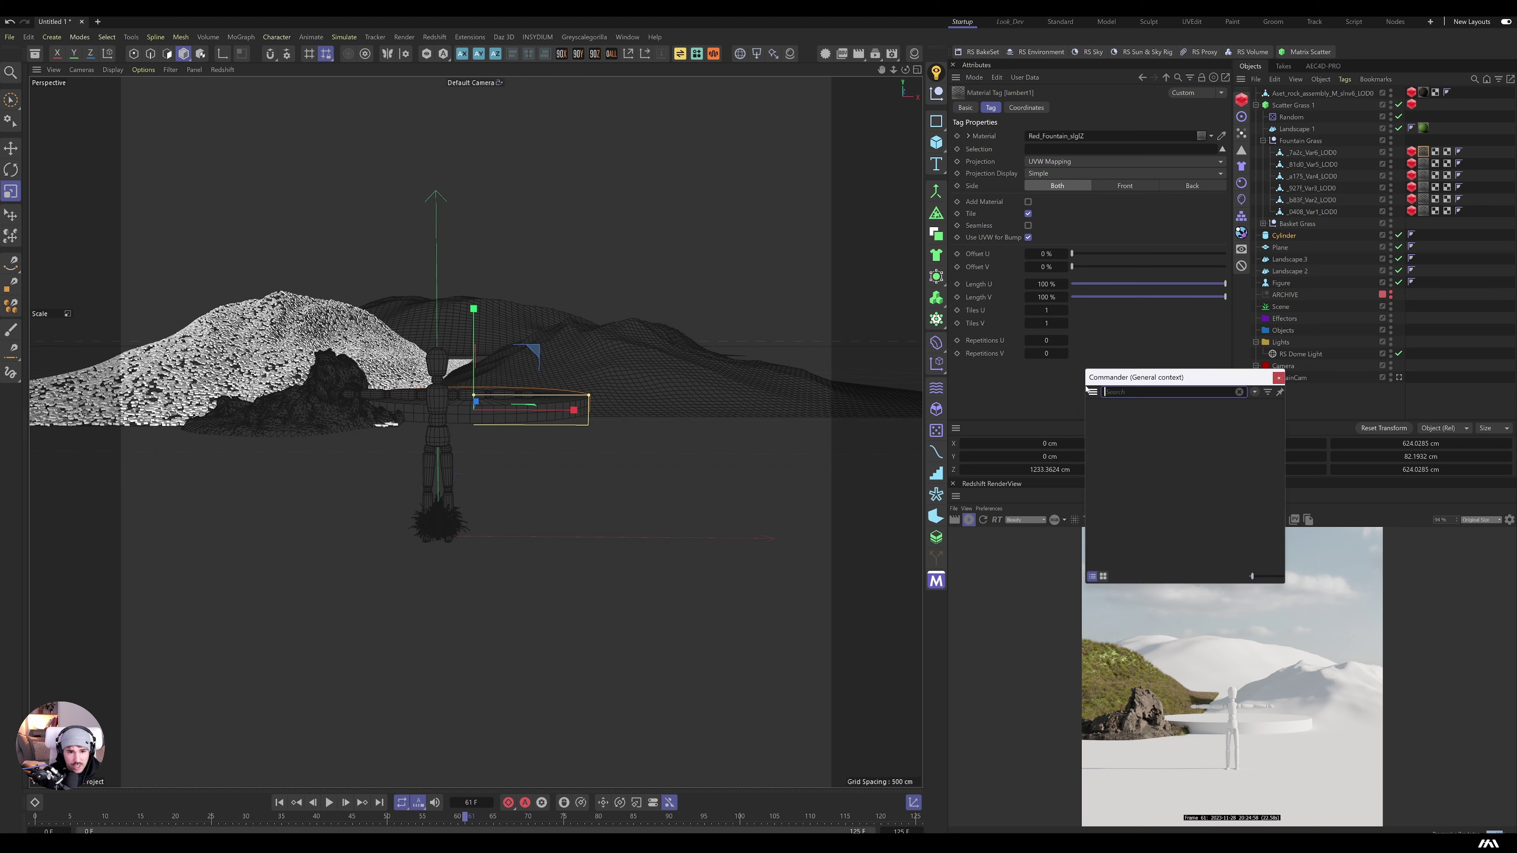
text(convert mate)
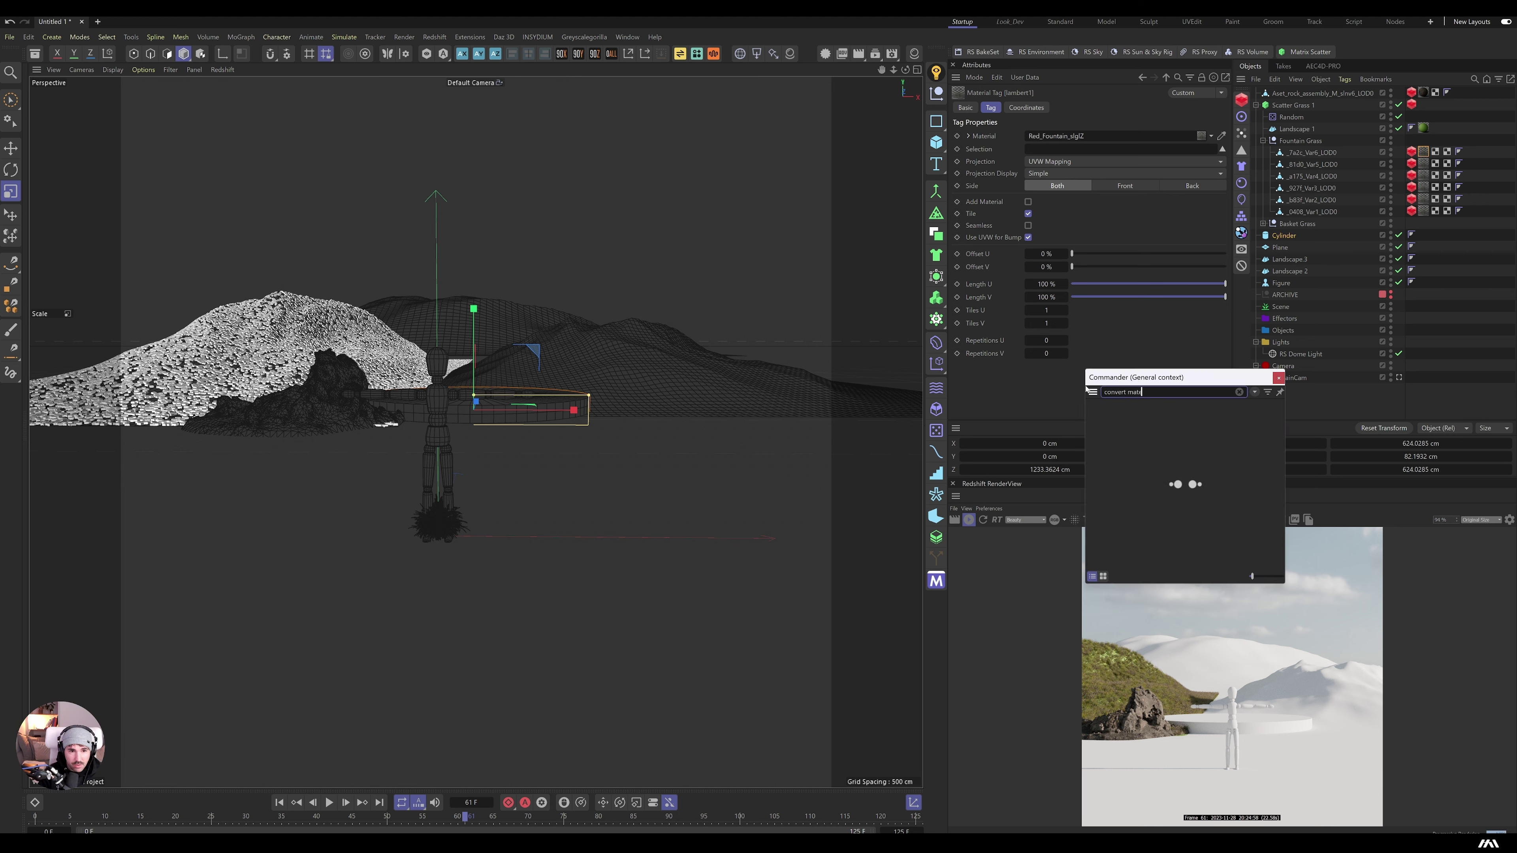
text(rial)
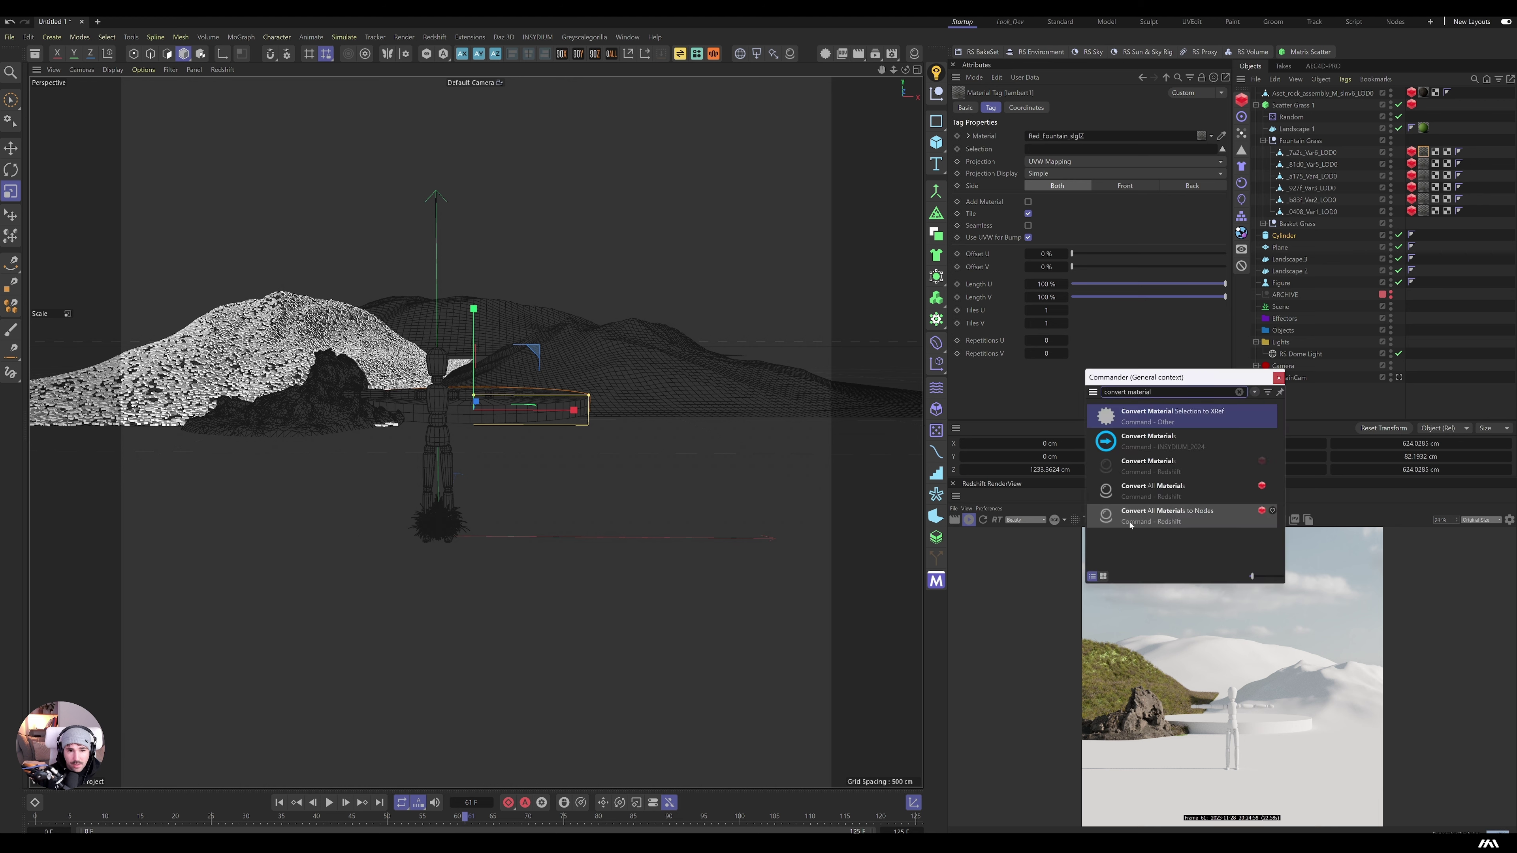
click(1174, 517)
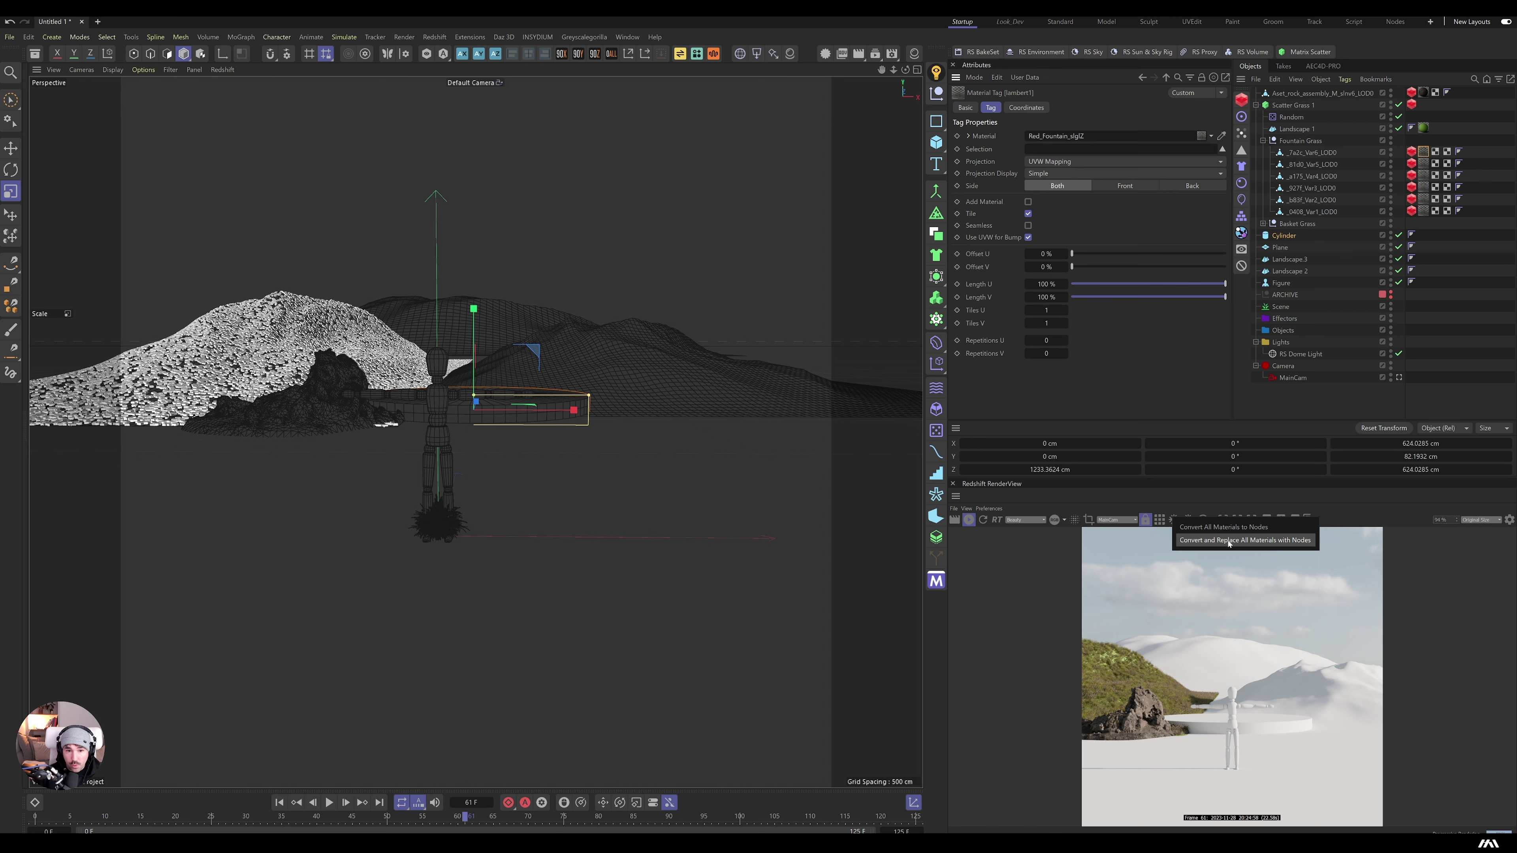
click(1224, 540)
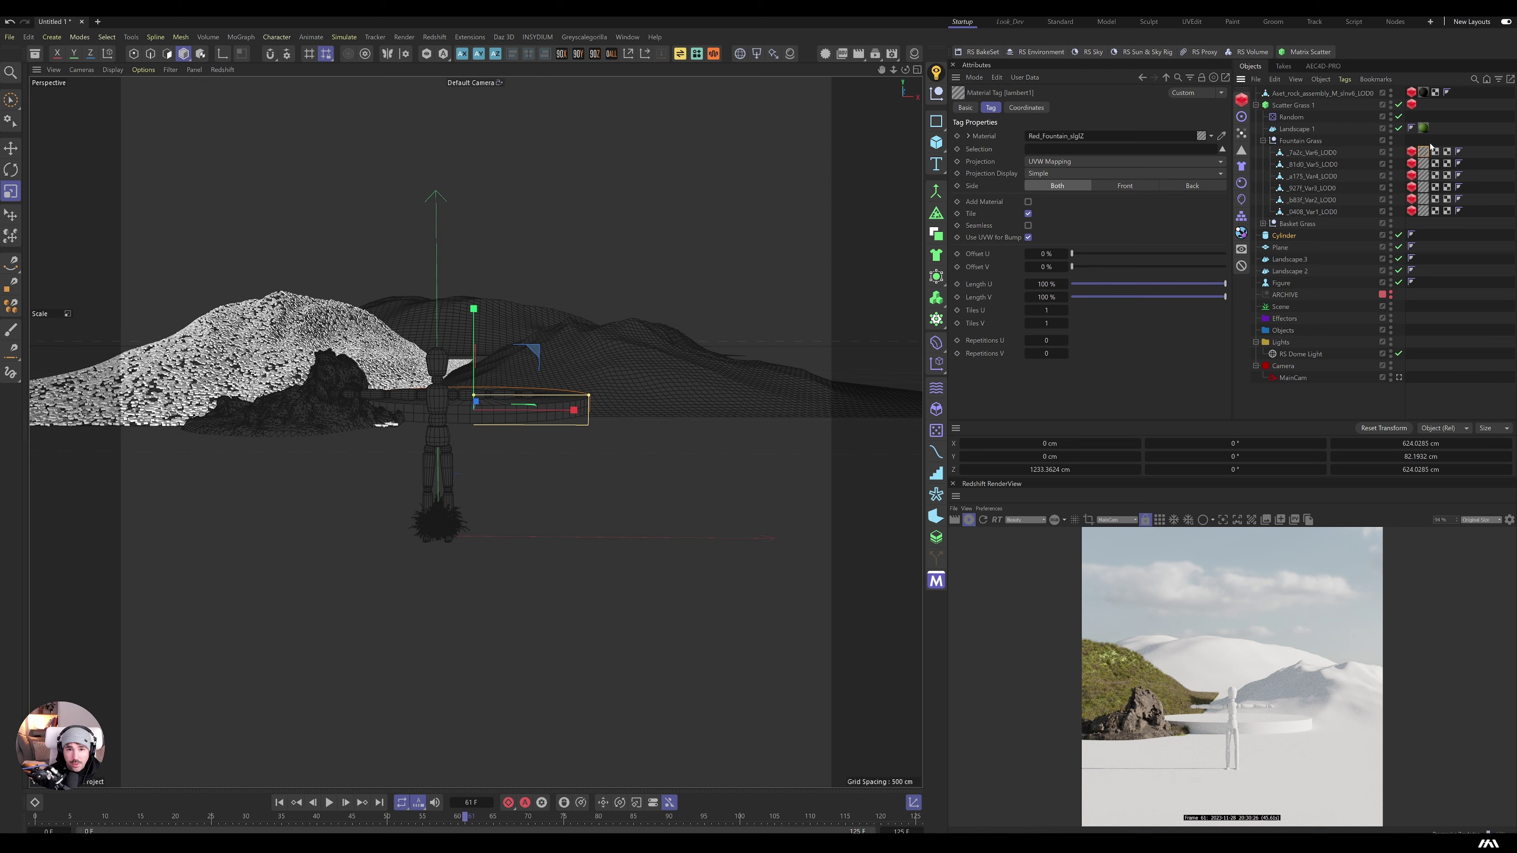
double_click(1423, 154)
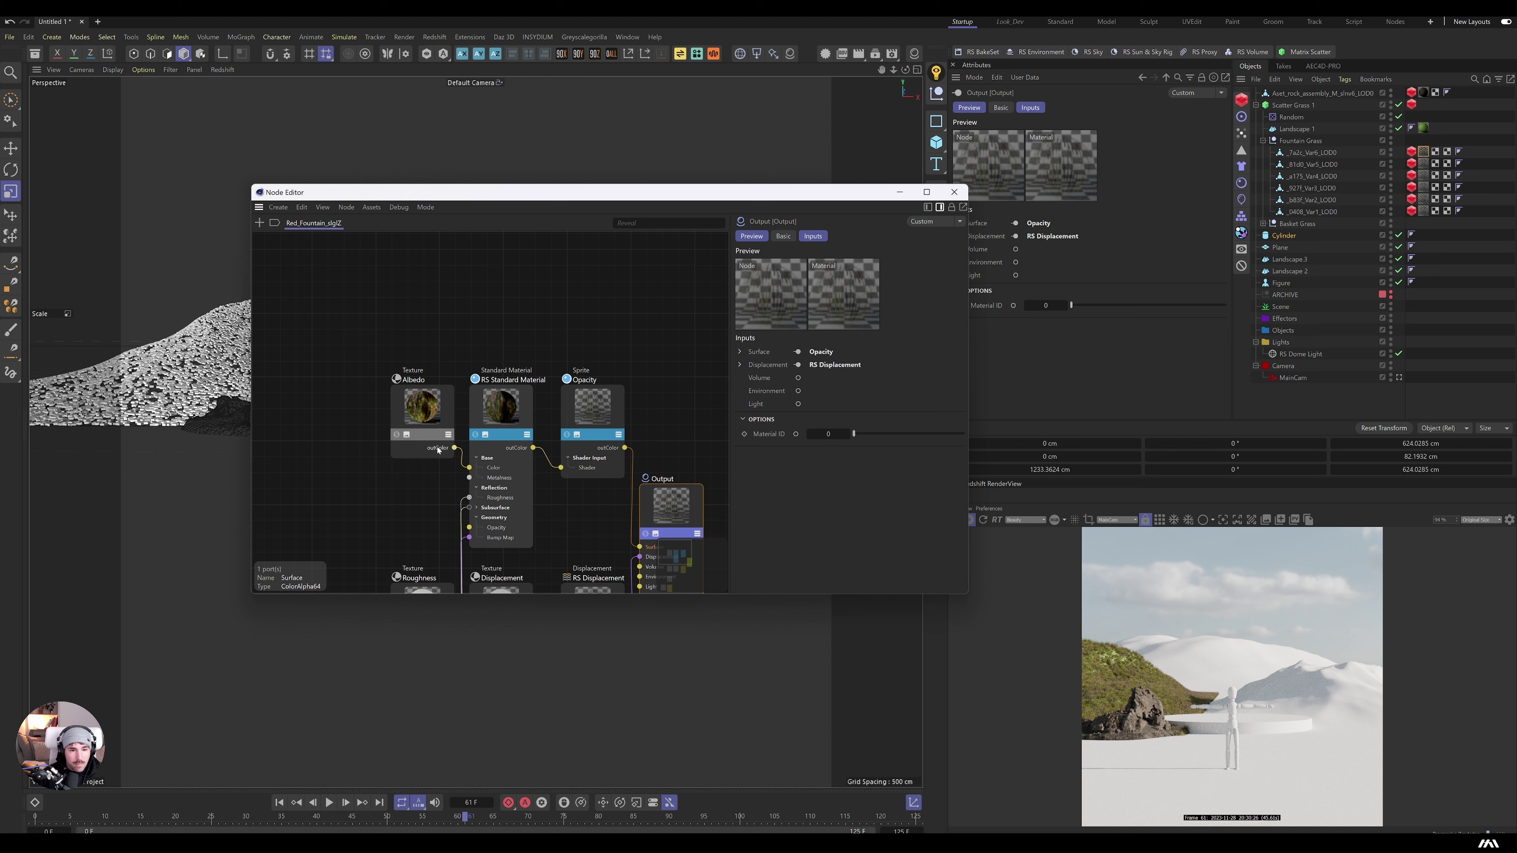
Step: Move the Albedo texture node further left in the fountain grass node graph
click(385, 377)
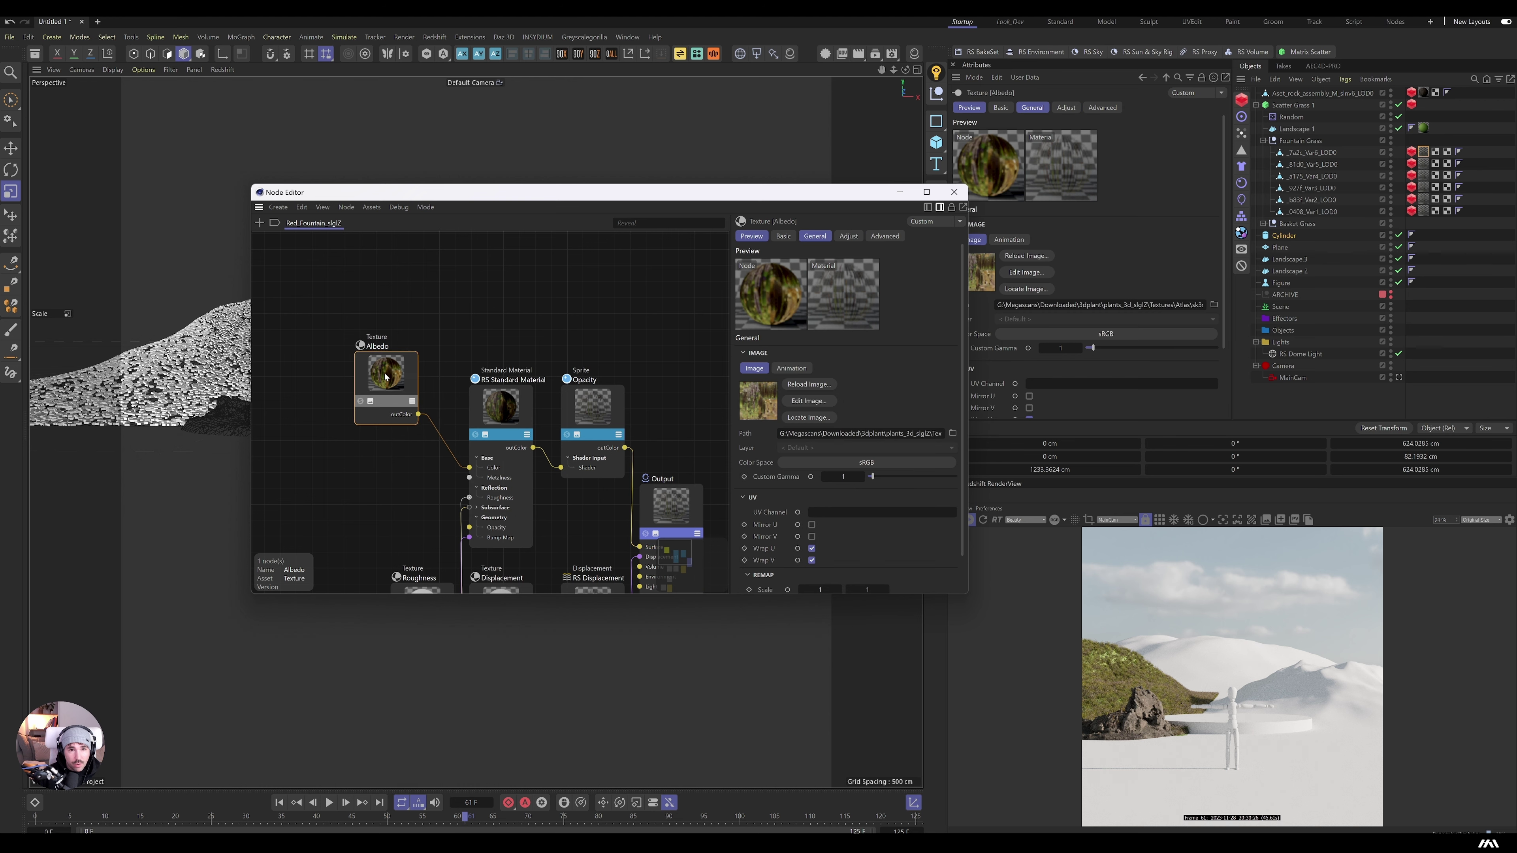
drag(386, 376, 355, 384)
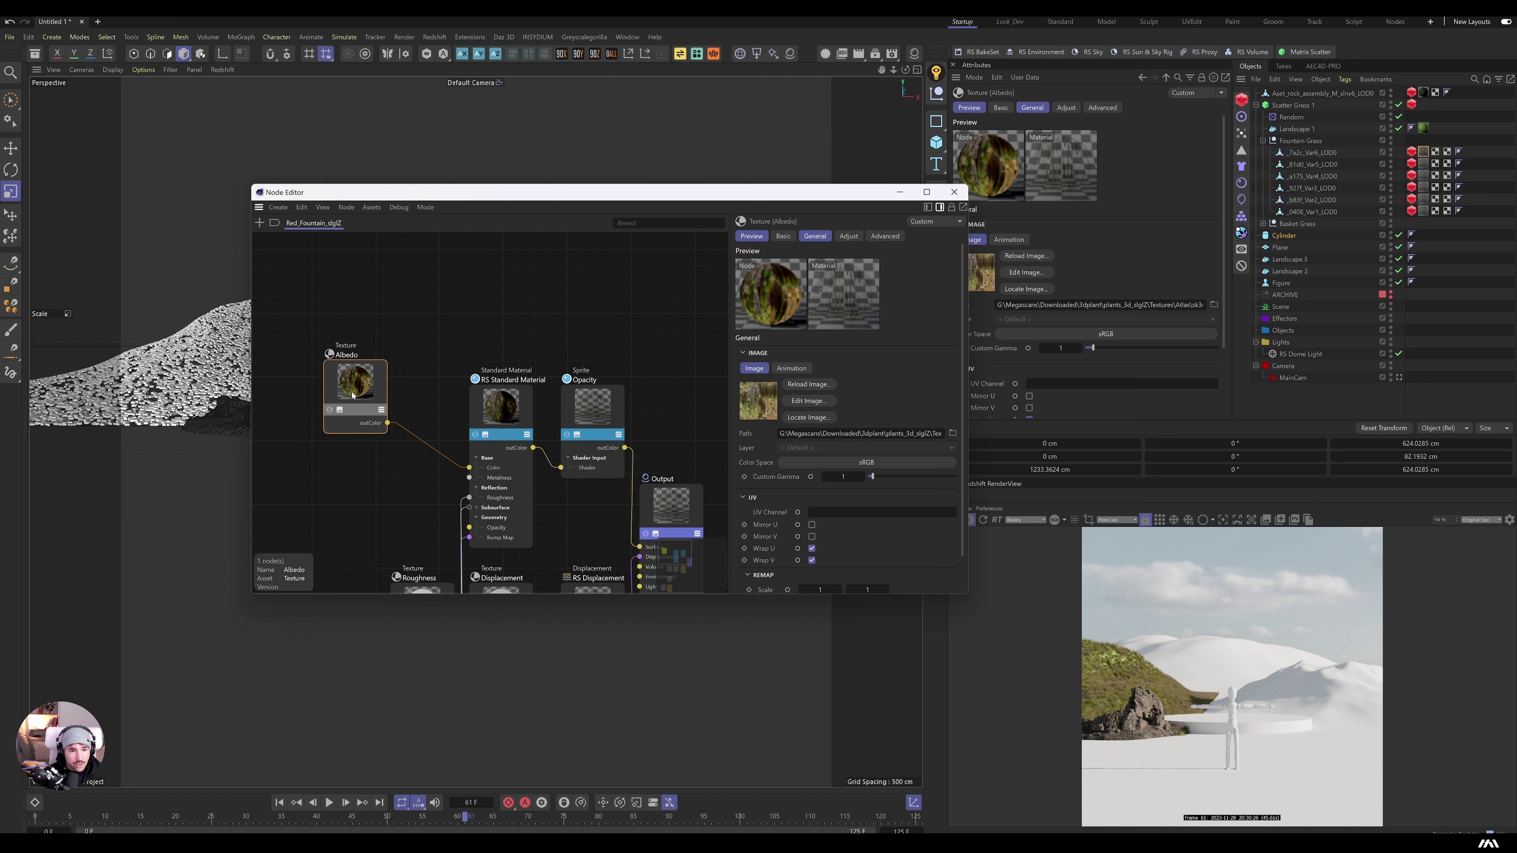
drag(365, 379, 335, 391)
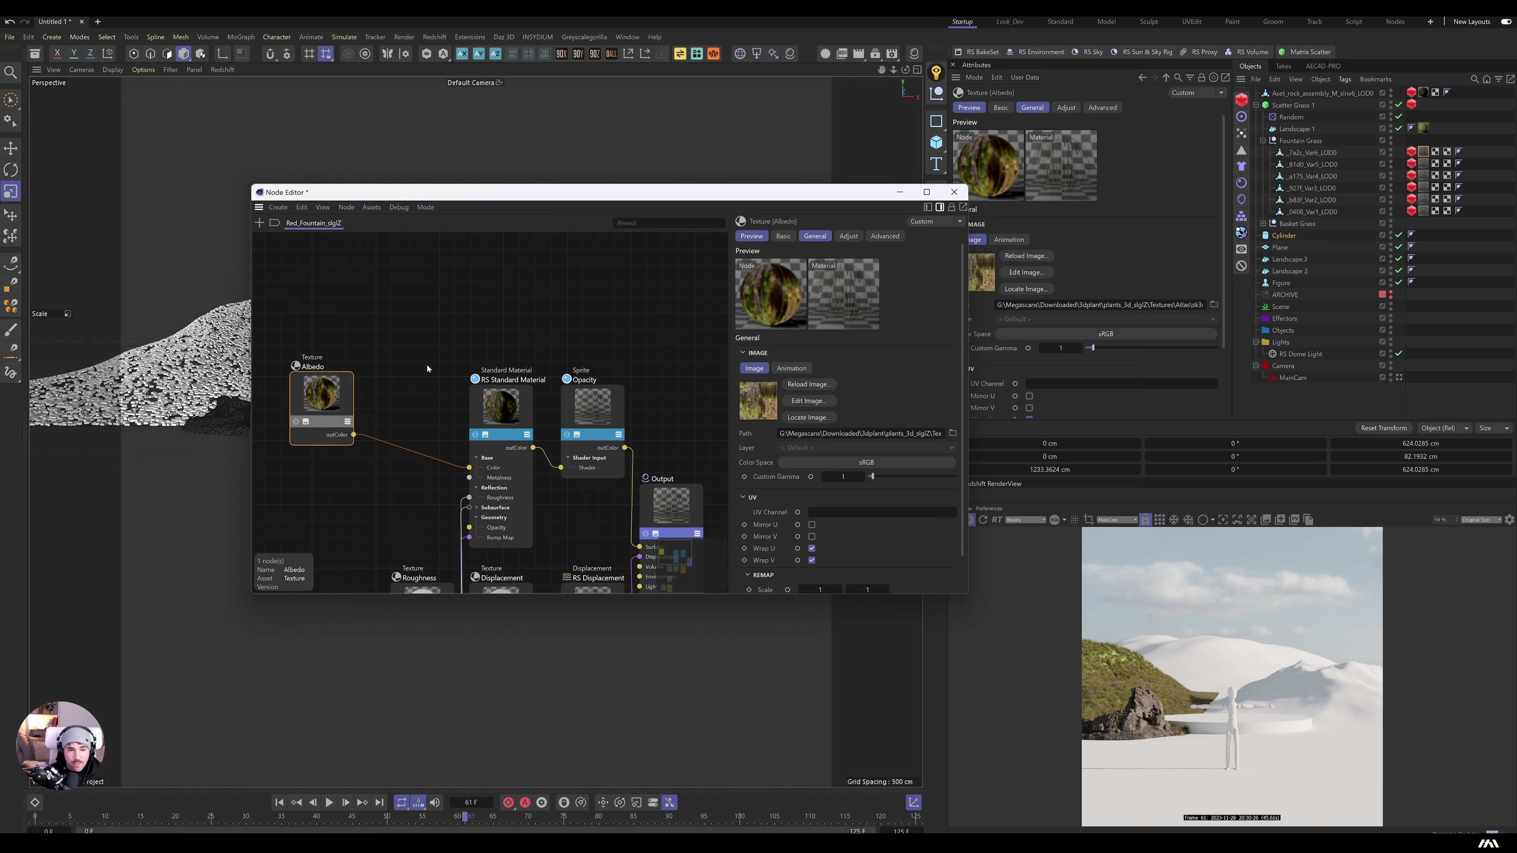
click(320, 487)
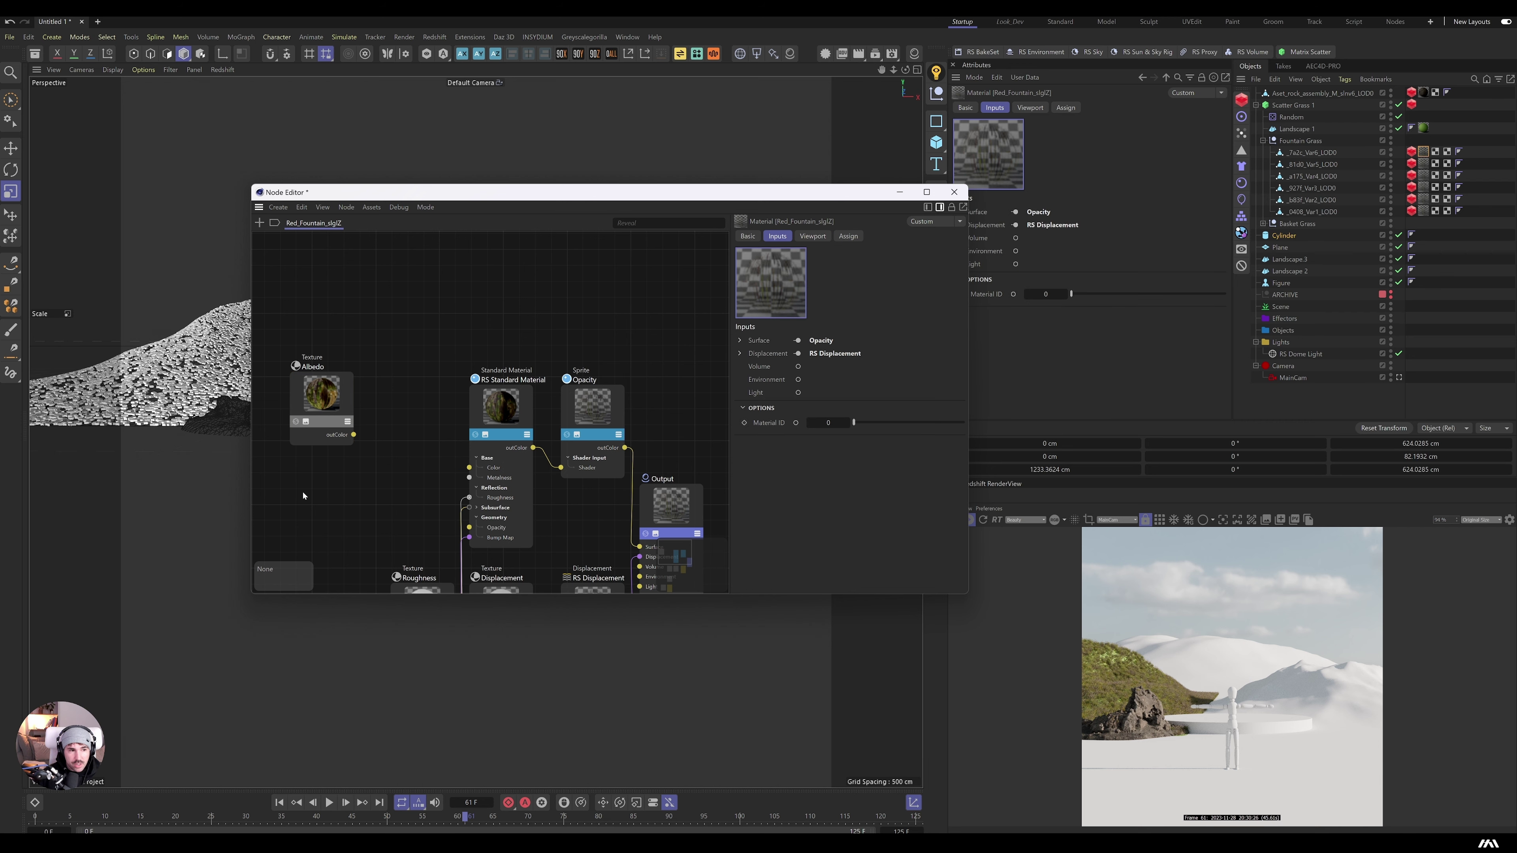
Step: Set the fountain grass Standard Material base colour to saturated purple (RGB 23, 0, 199)
click(504, 424)
click(848, 366)
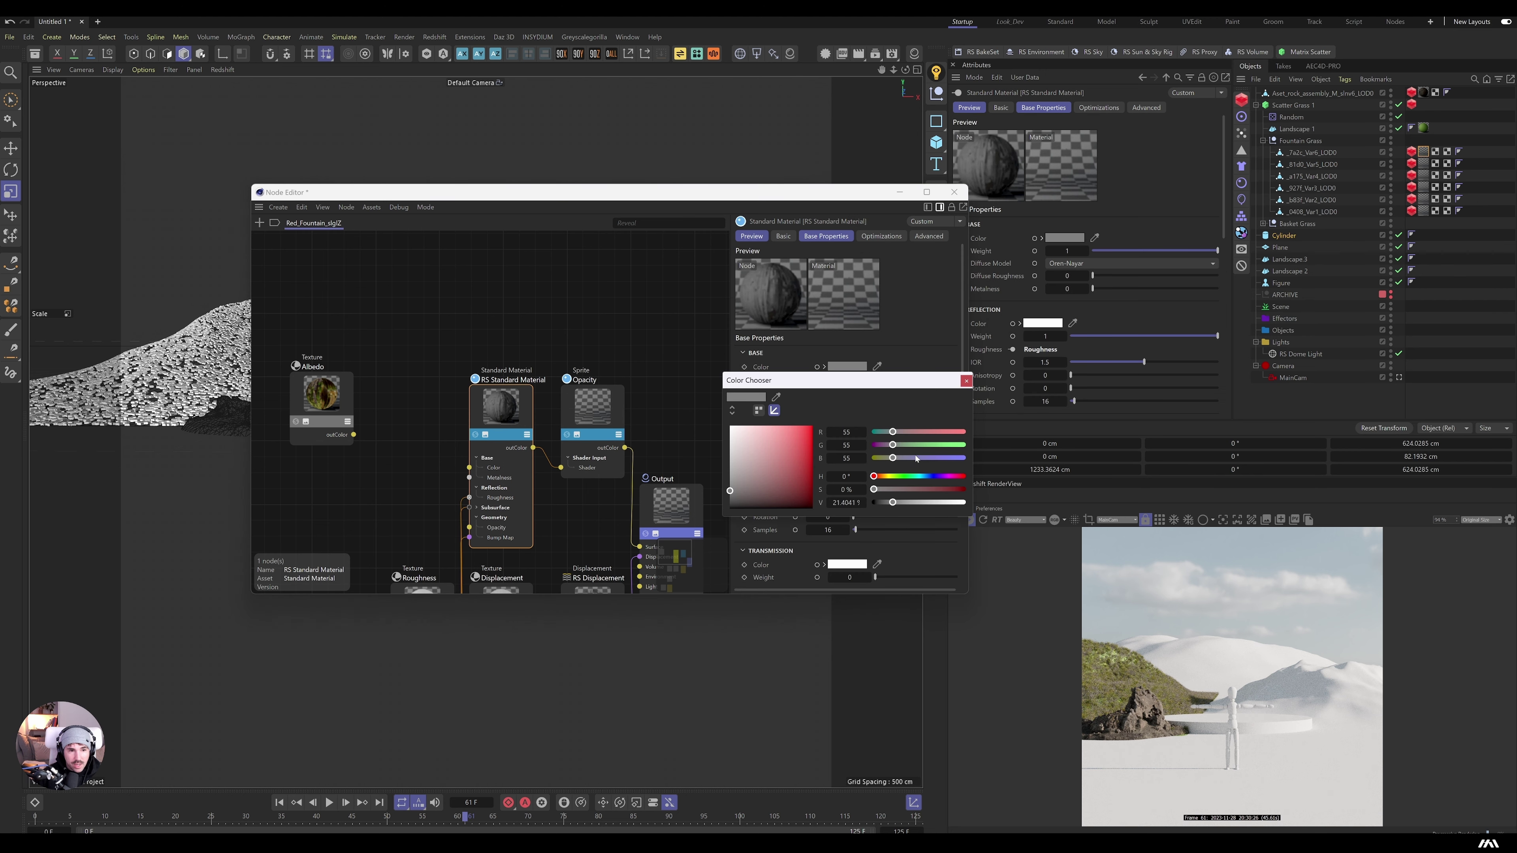
click(938, 476)
drag(938, 477, 935, 478)
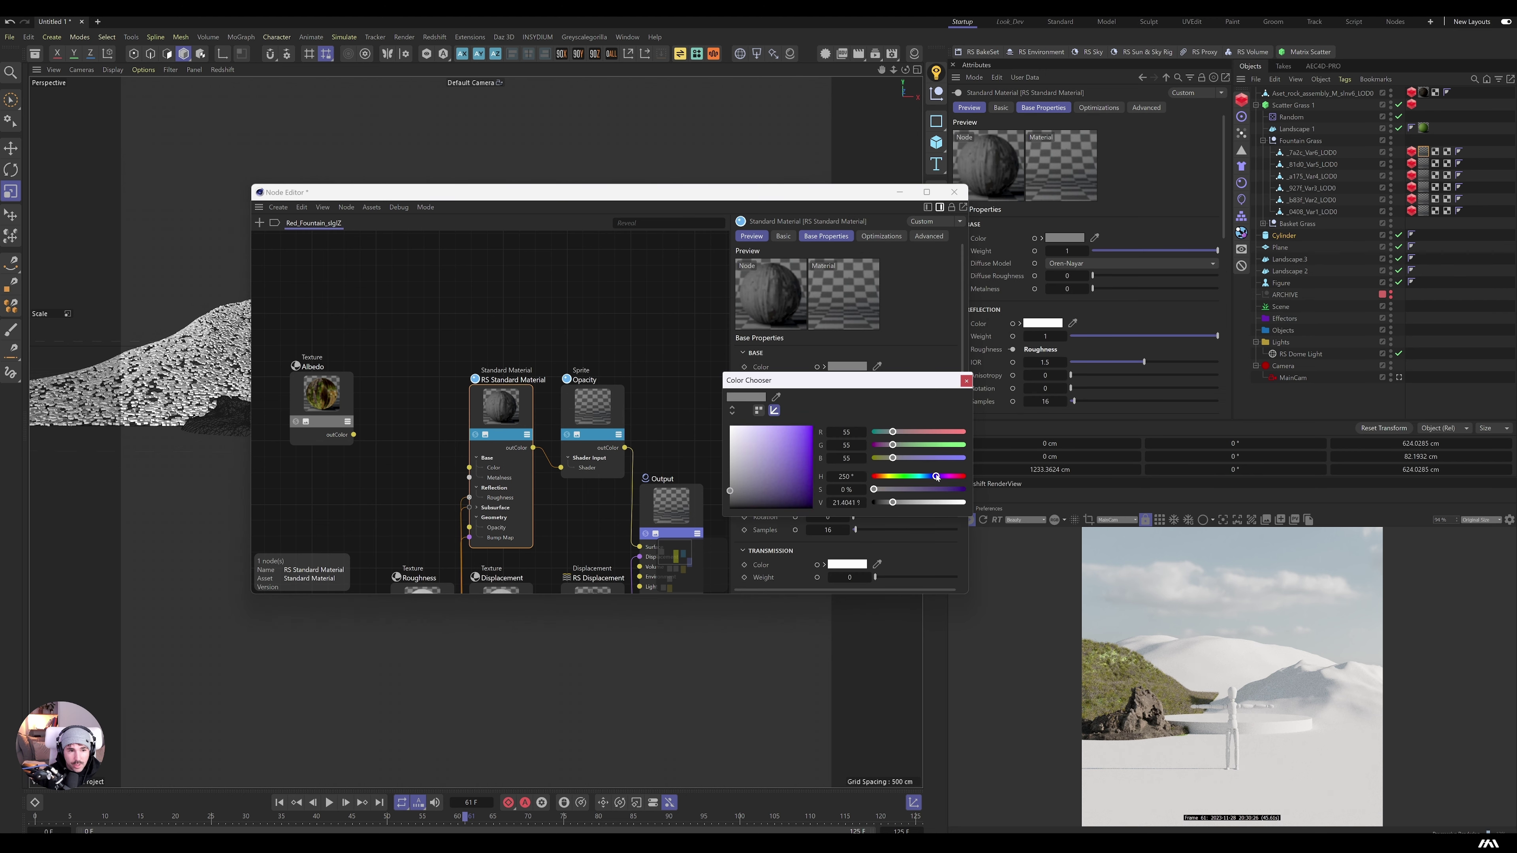
drag(801, 445, 813, 444)
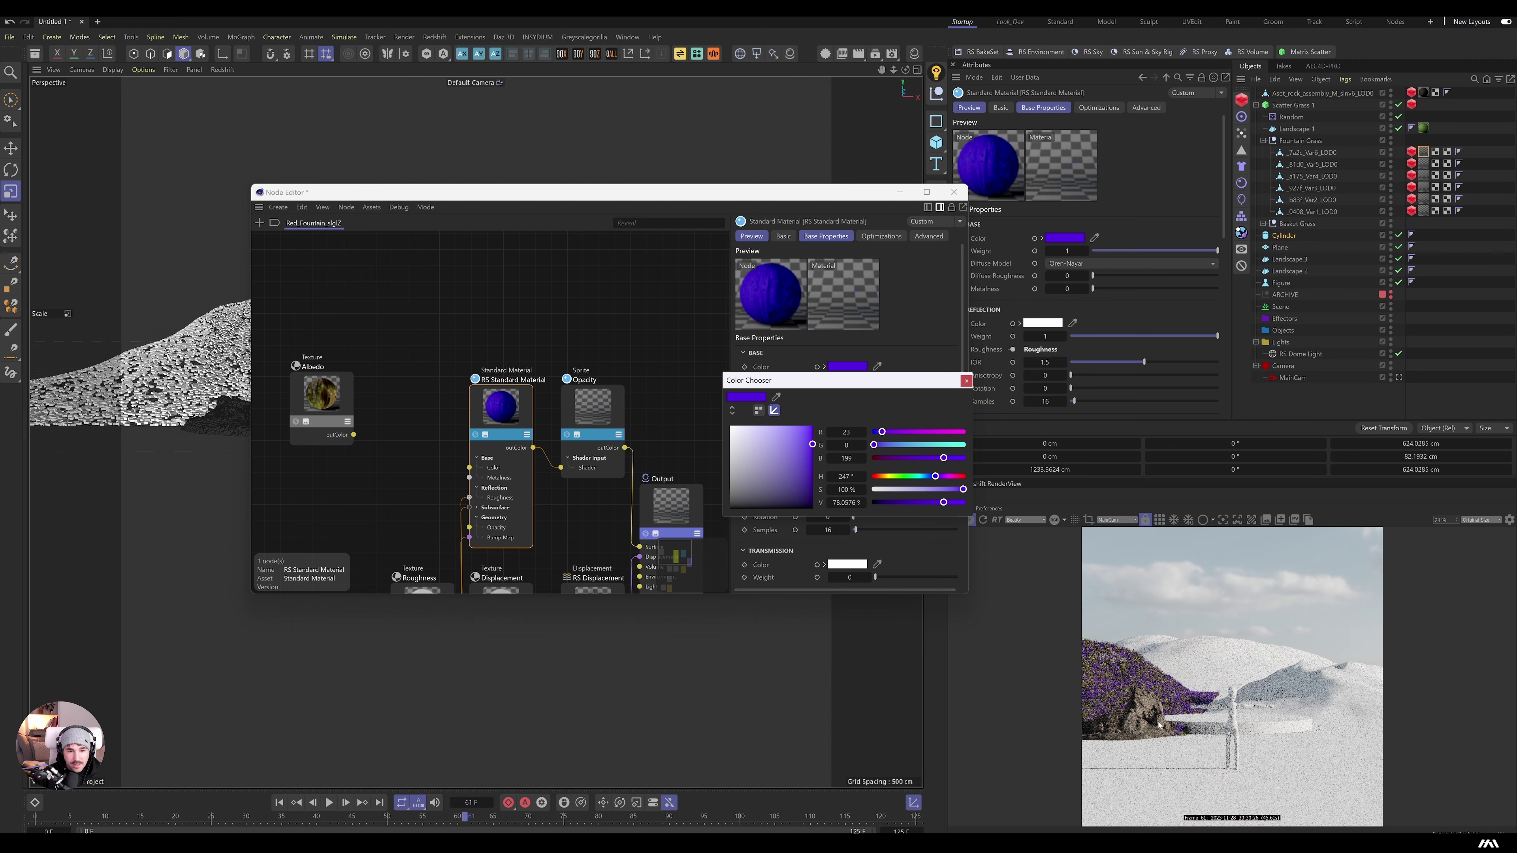
click(966, 381)
click(954, 192)
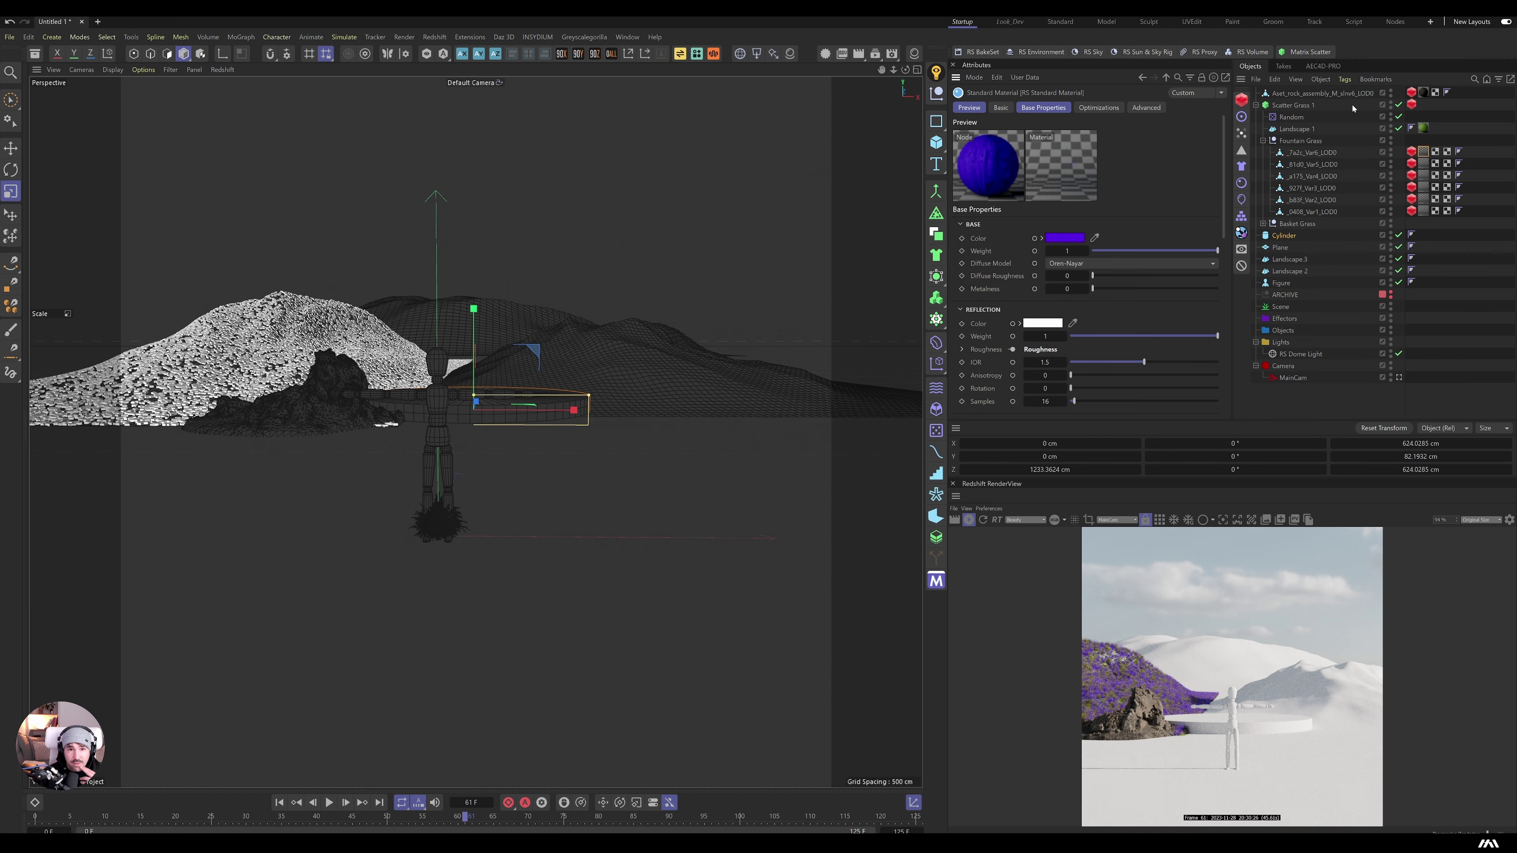
click(1262, 141)
click(1263, 153)
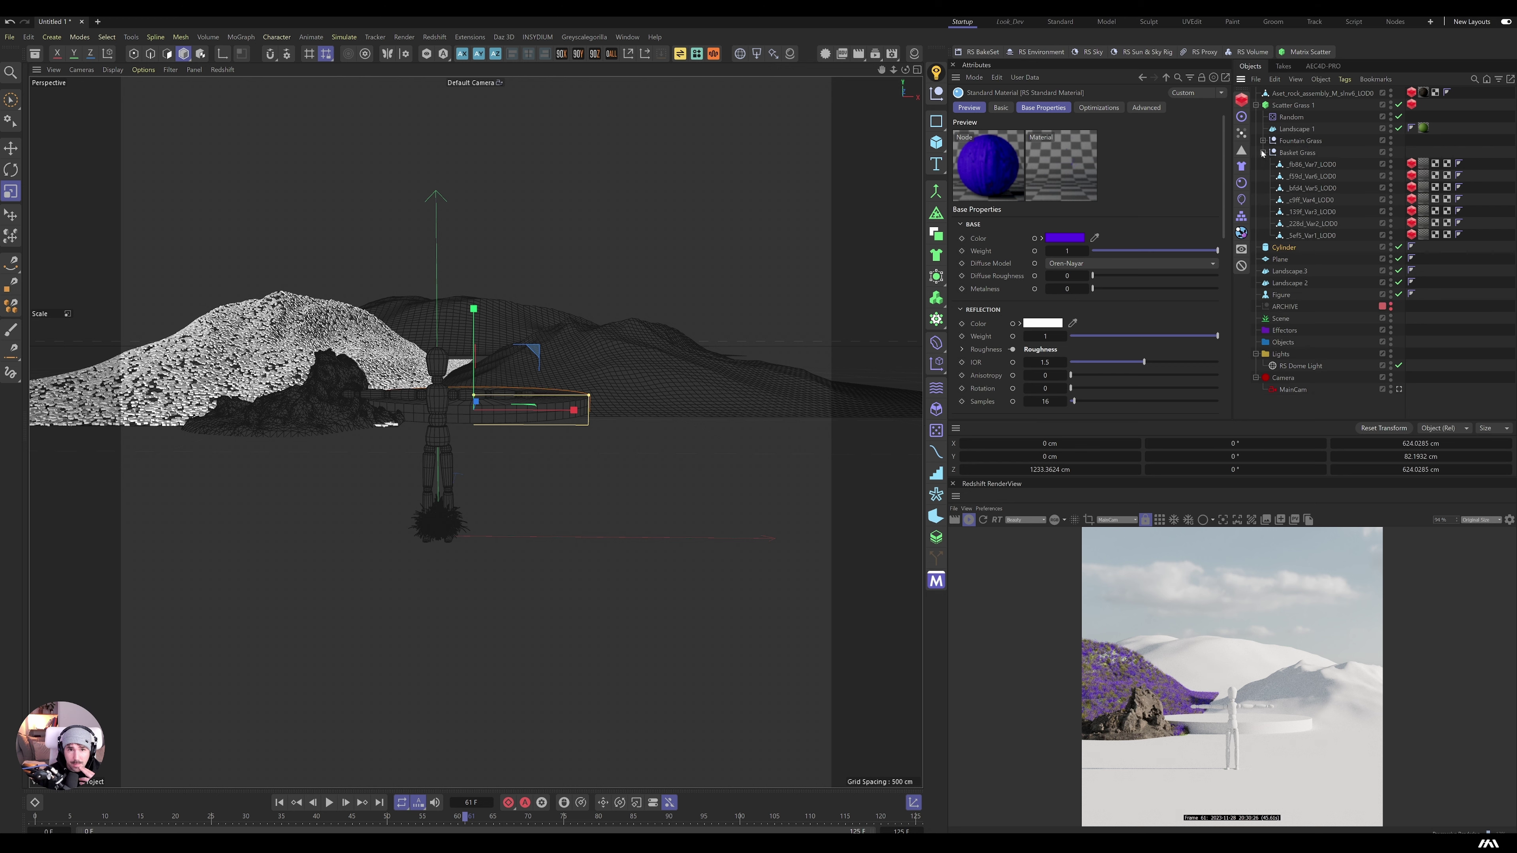
Step: Set the Basket Grass Standard Material base colour to vivid cyan (RGB 0, 136, 240)
click(1424, 163)
right_click(1015, 213)
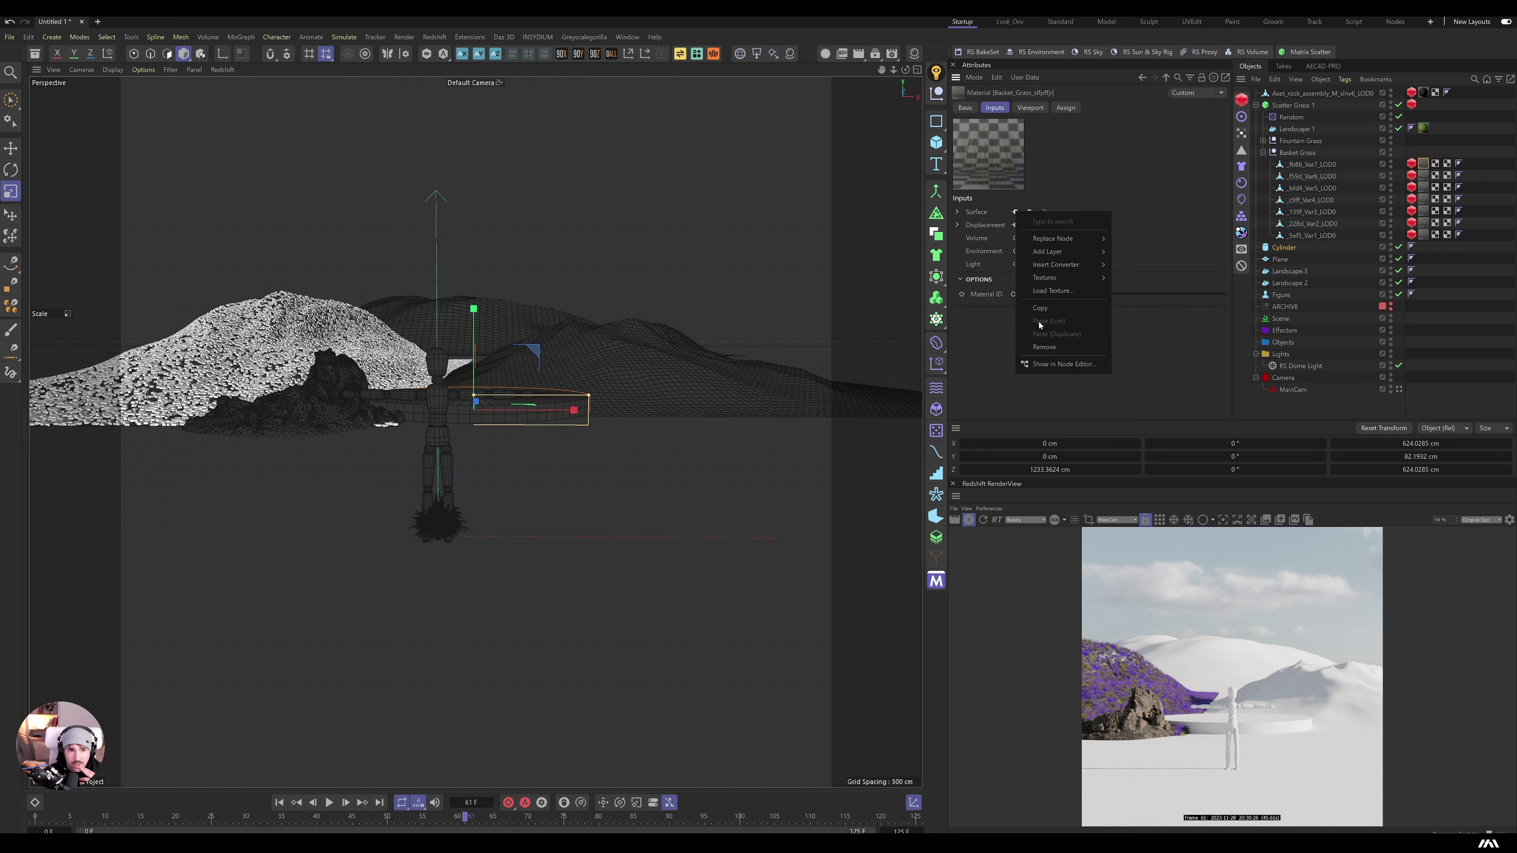
click(1063, 364)
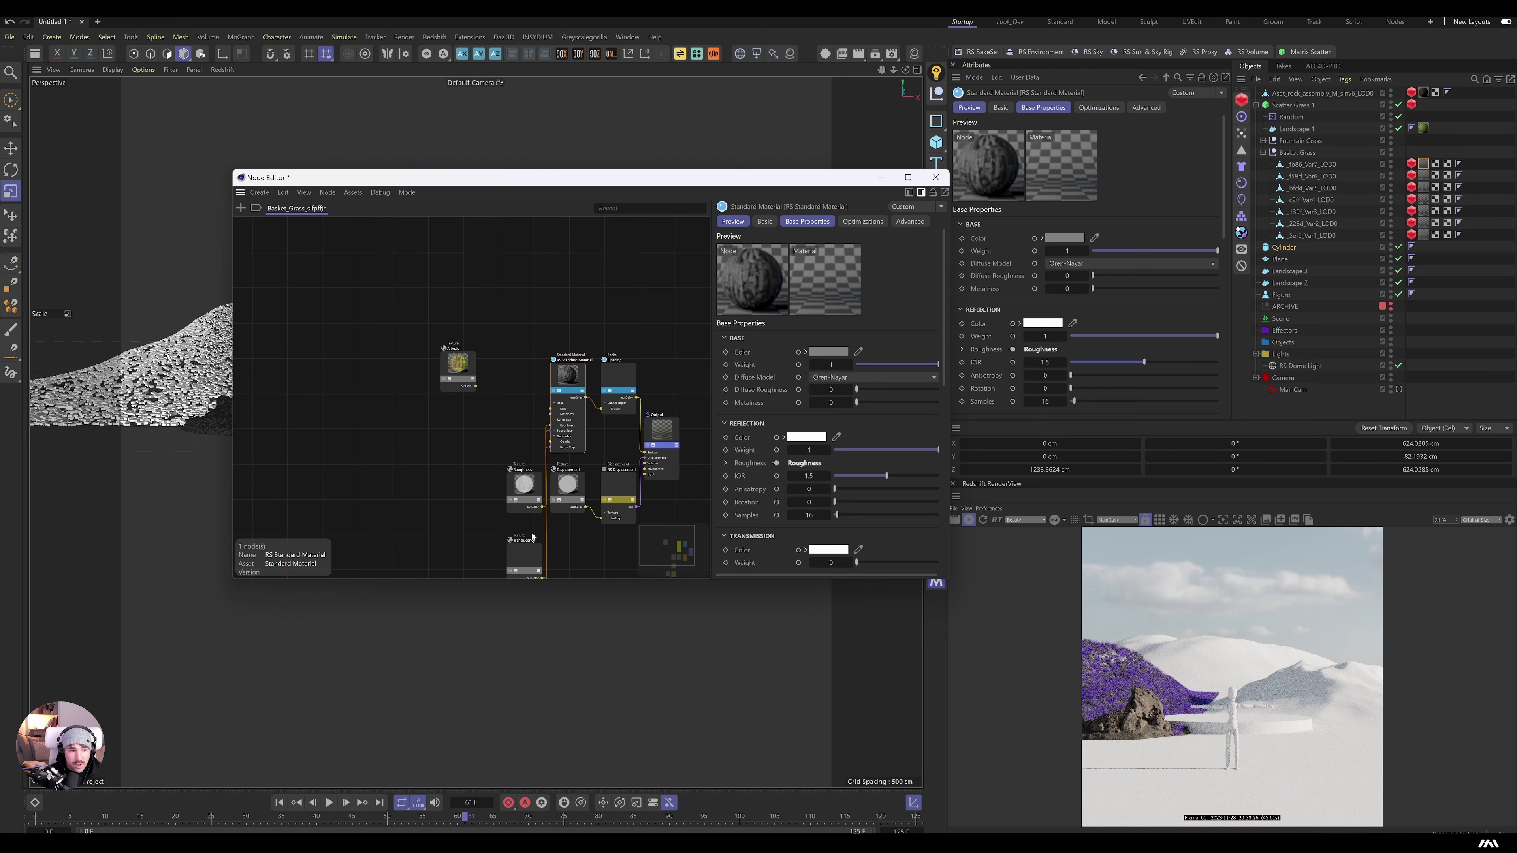
scroll(517, 450, down, 4)
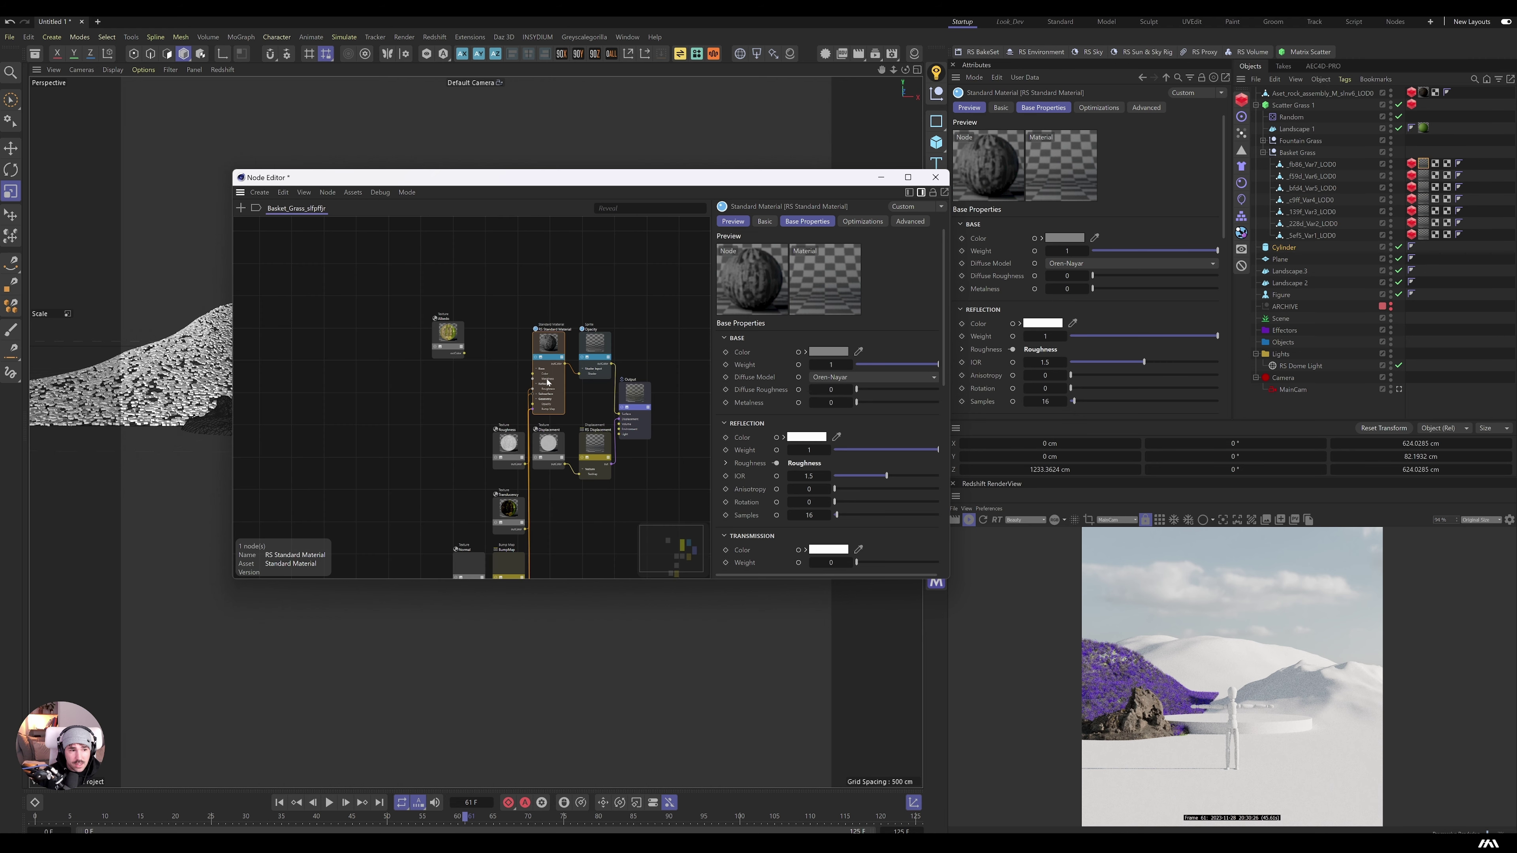
click(821, 352)
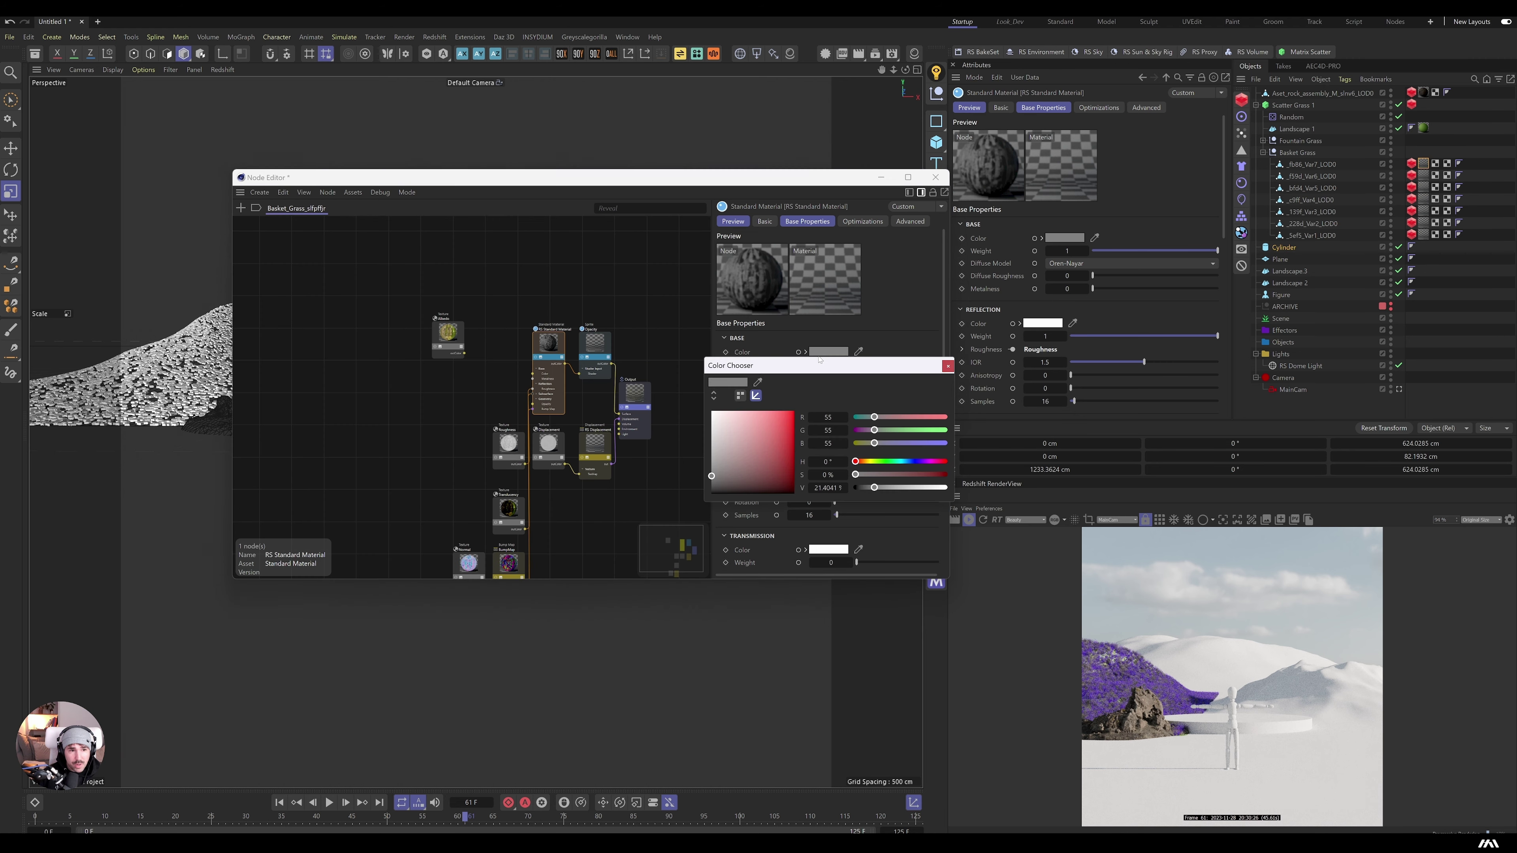
click(906, 462)
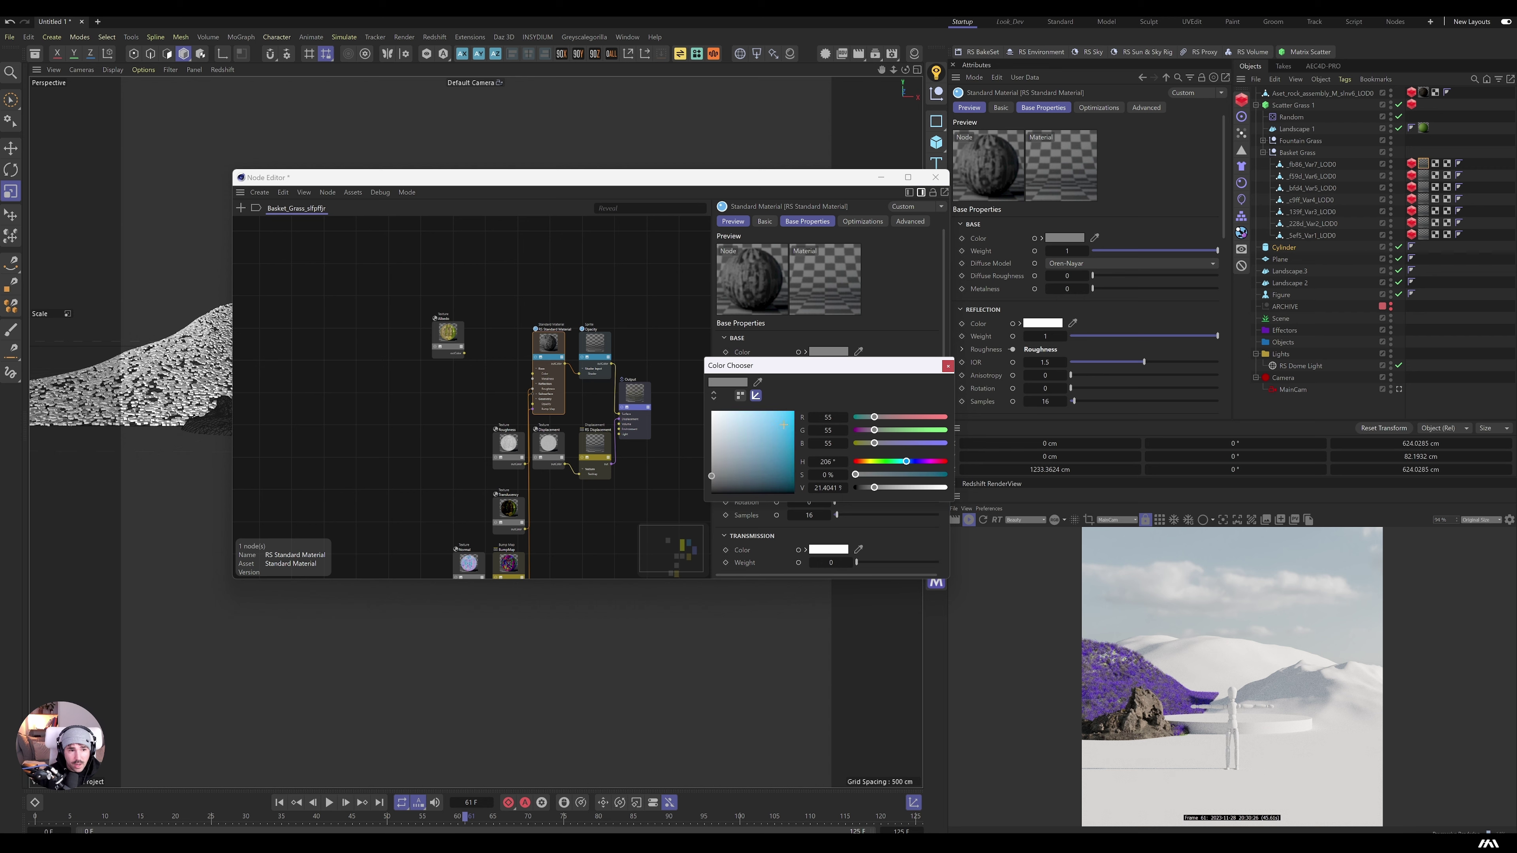
drag(784, 424, 794, 415)
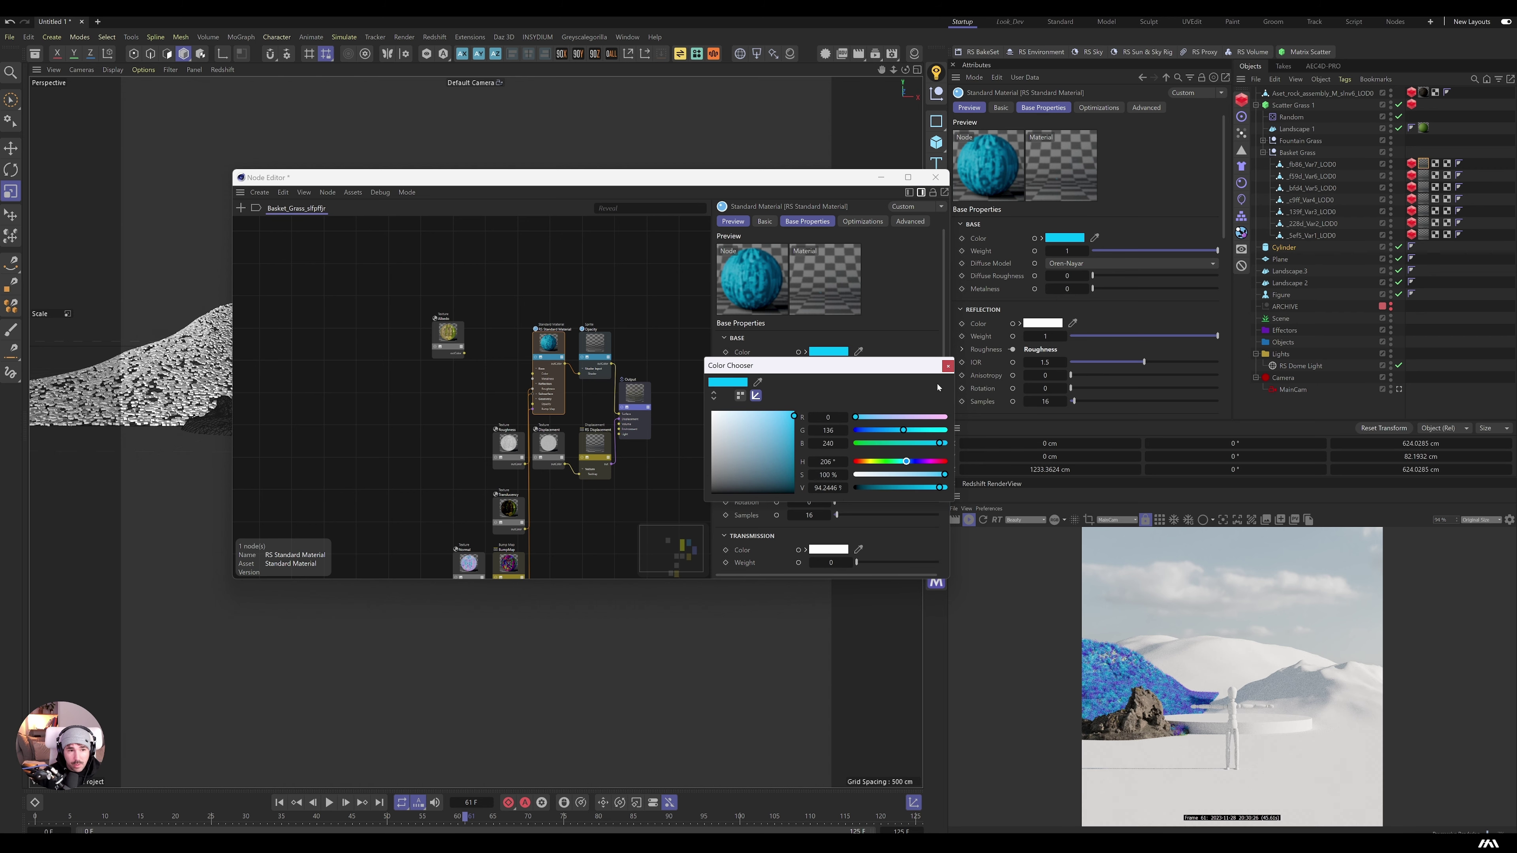
click(947, 366)
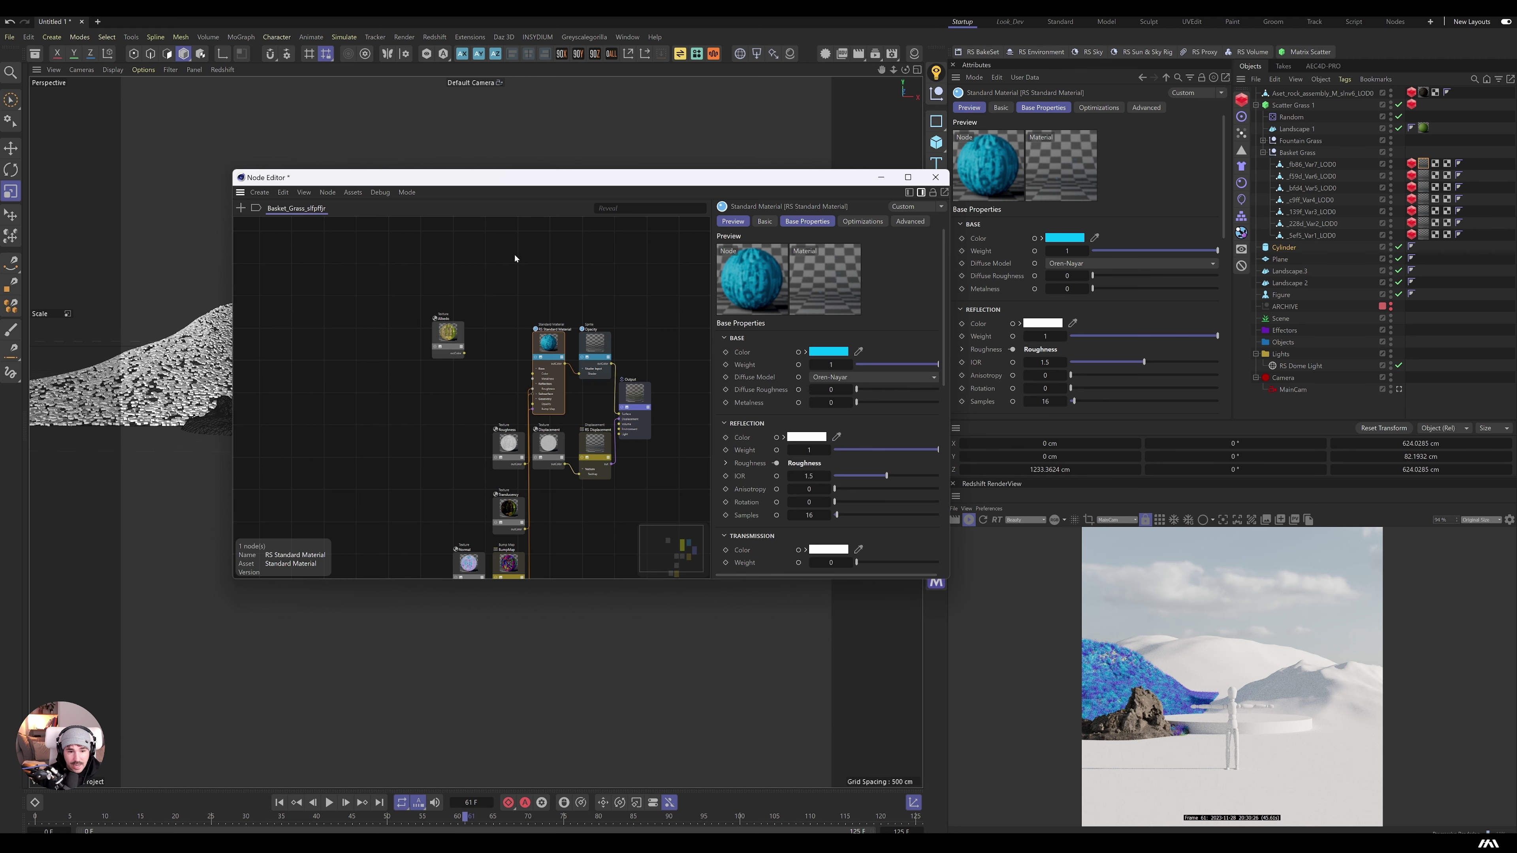
click(935, 177)
click(1423, 128)
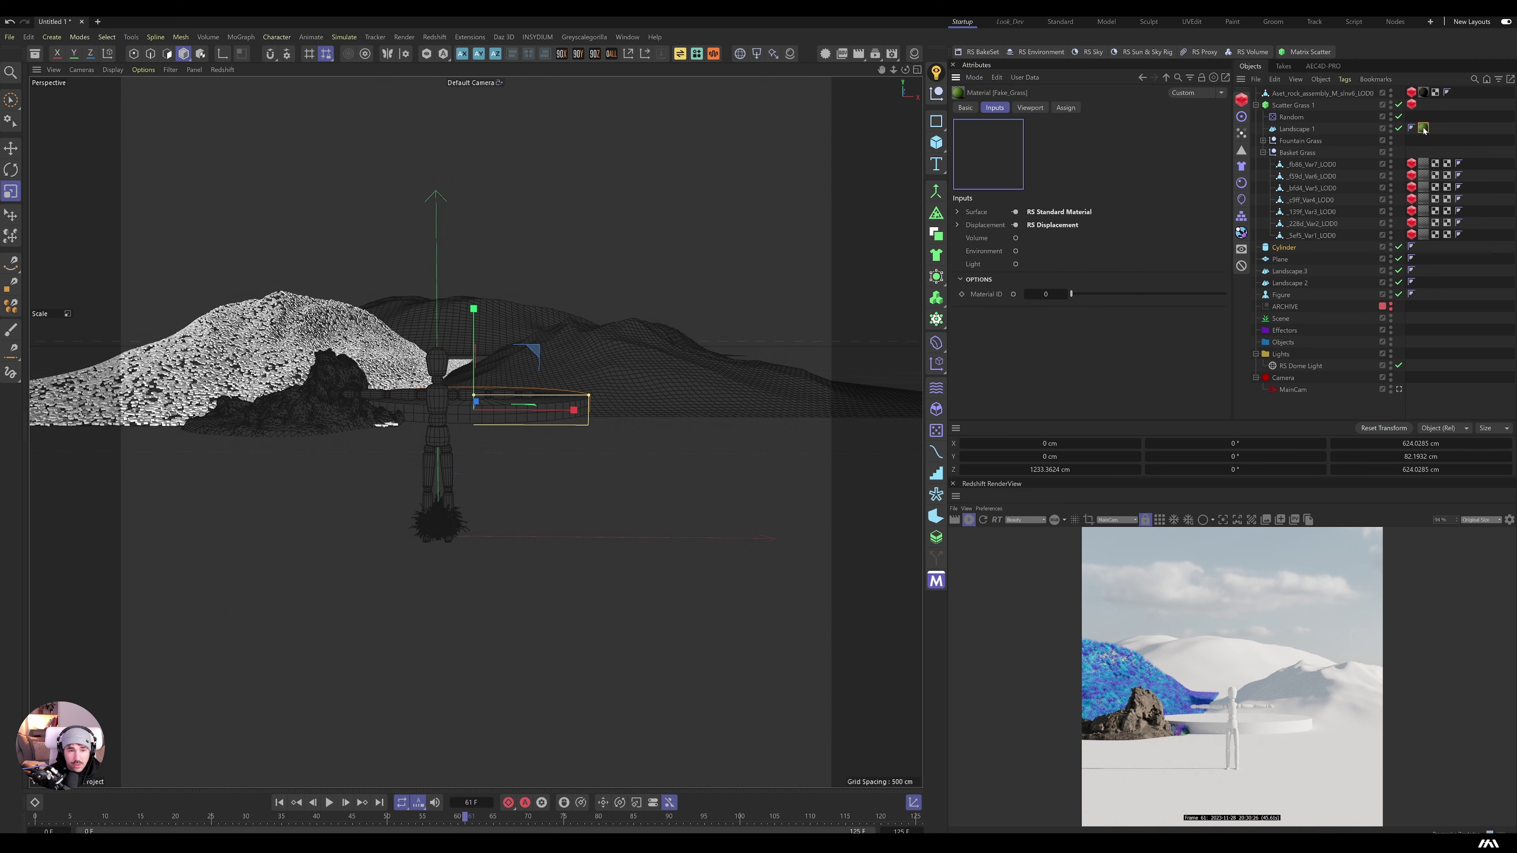
click(1013, 212)
Step: Set the Fake_Grass Standard Material base colour to dark blue (H 210°, S 100%, V 24%)
click(1053, 362)
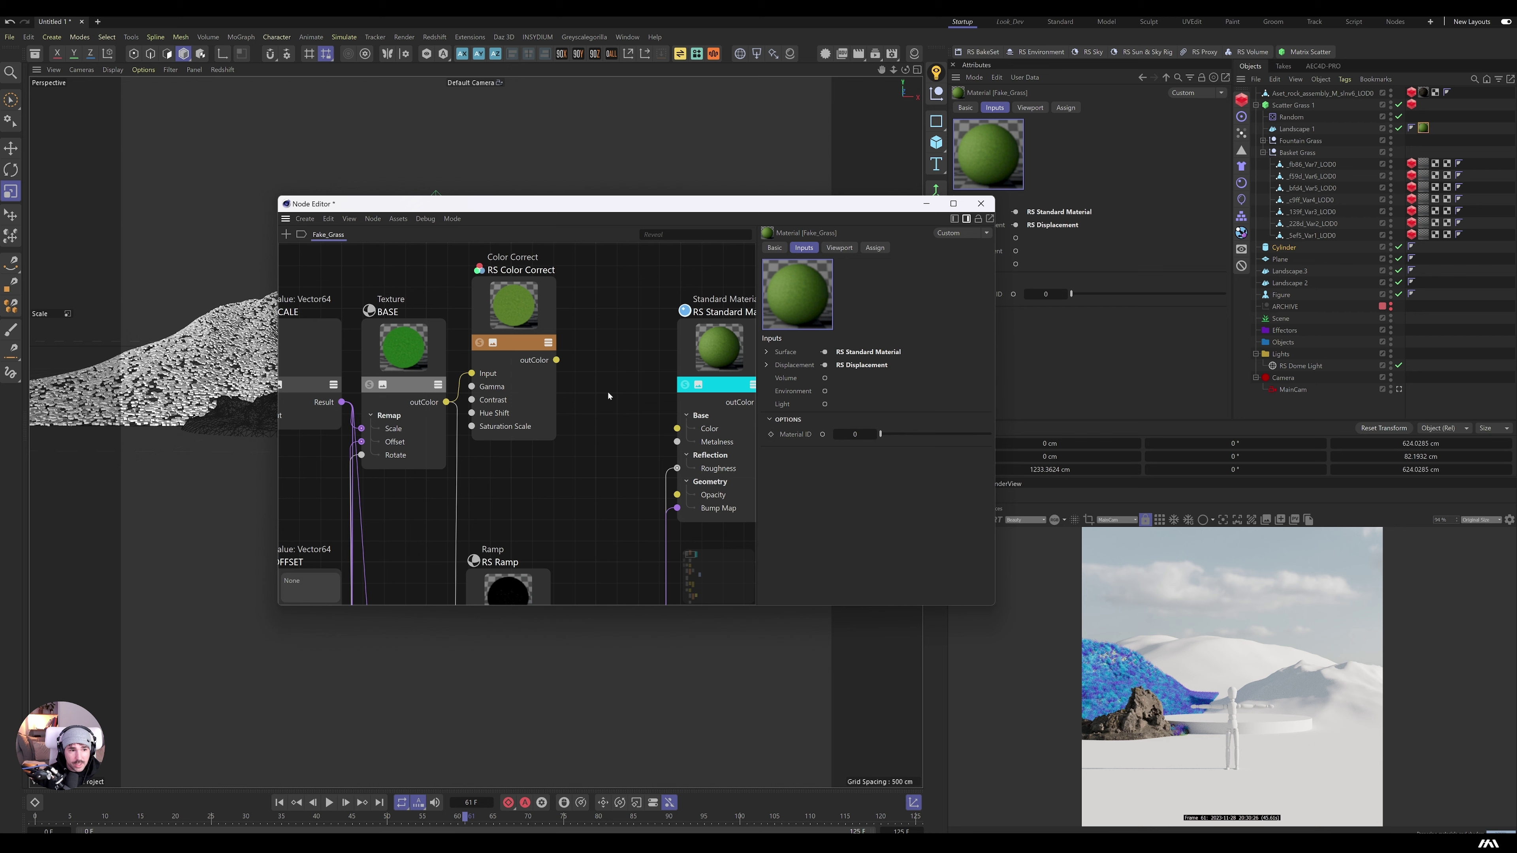
click(702, 355)
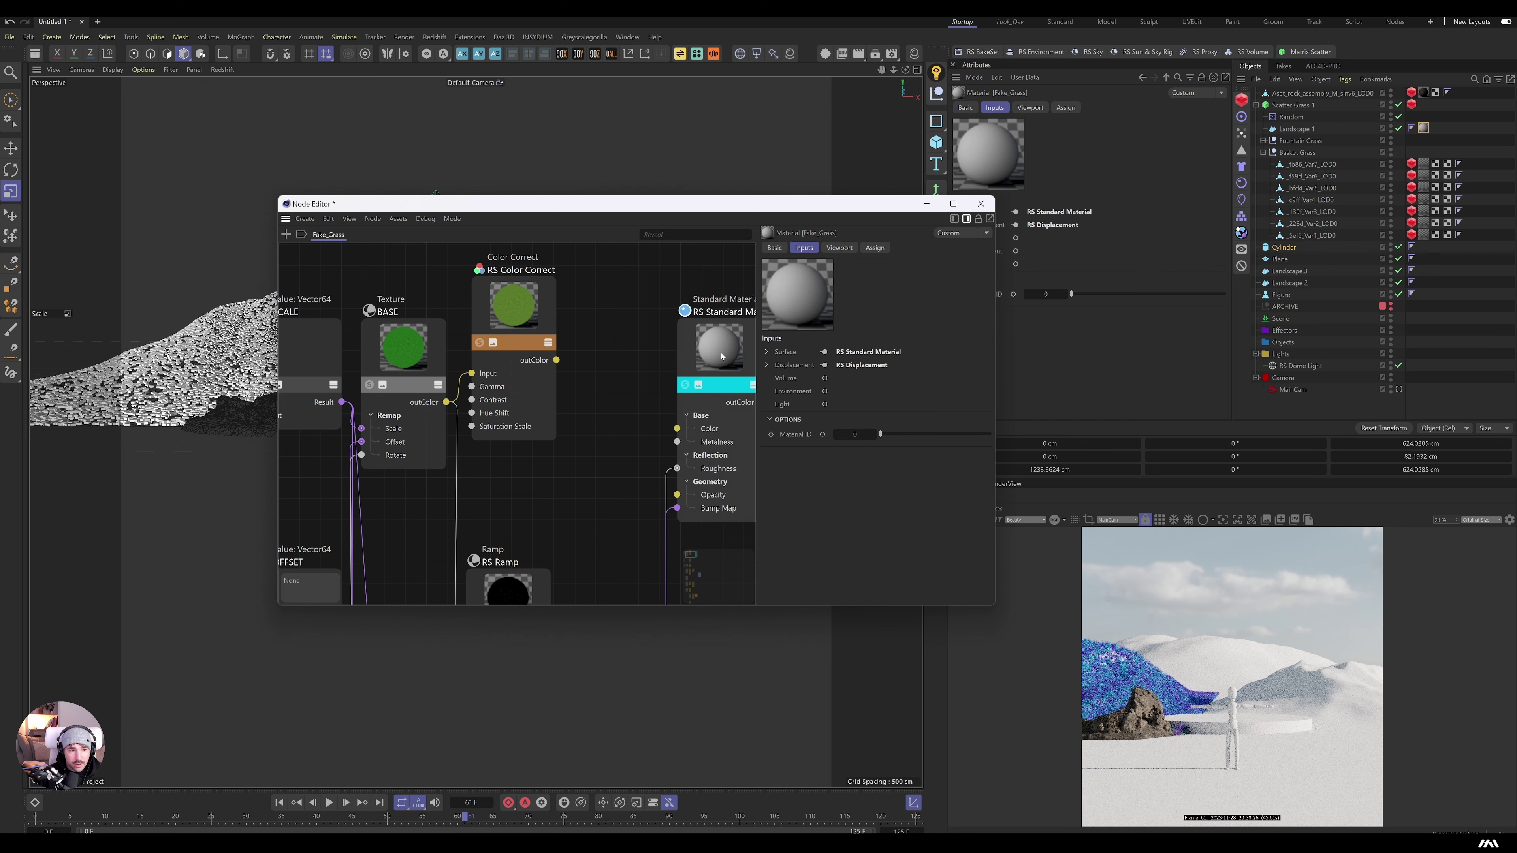
drag(701, 355, 687, 361)
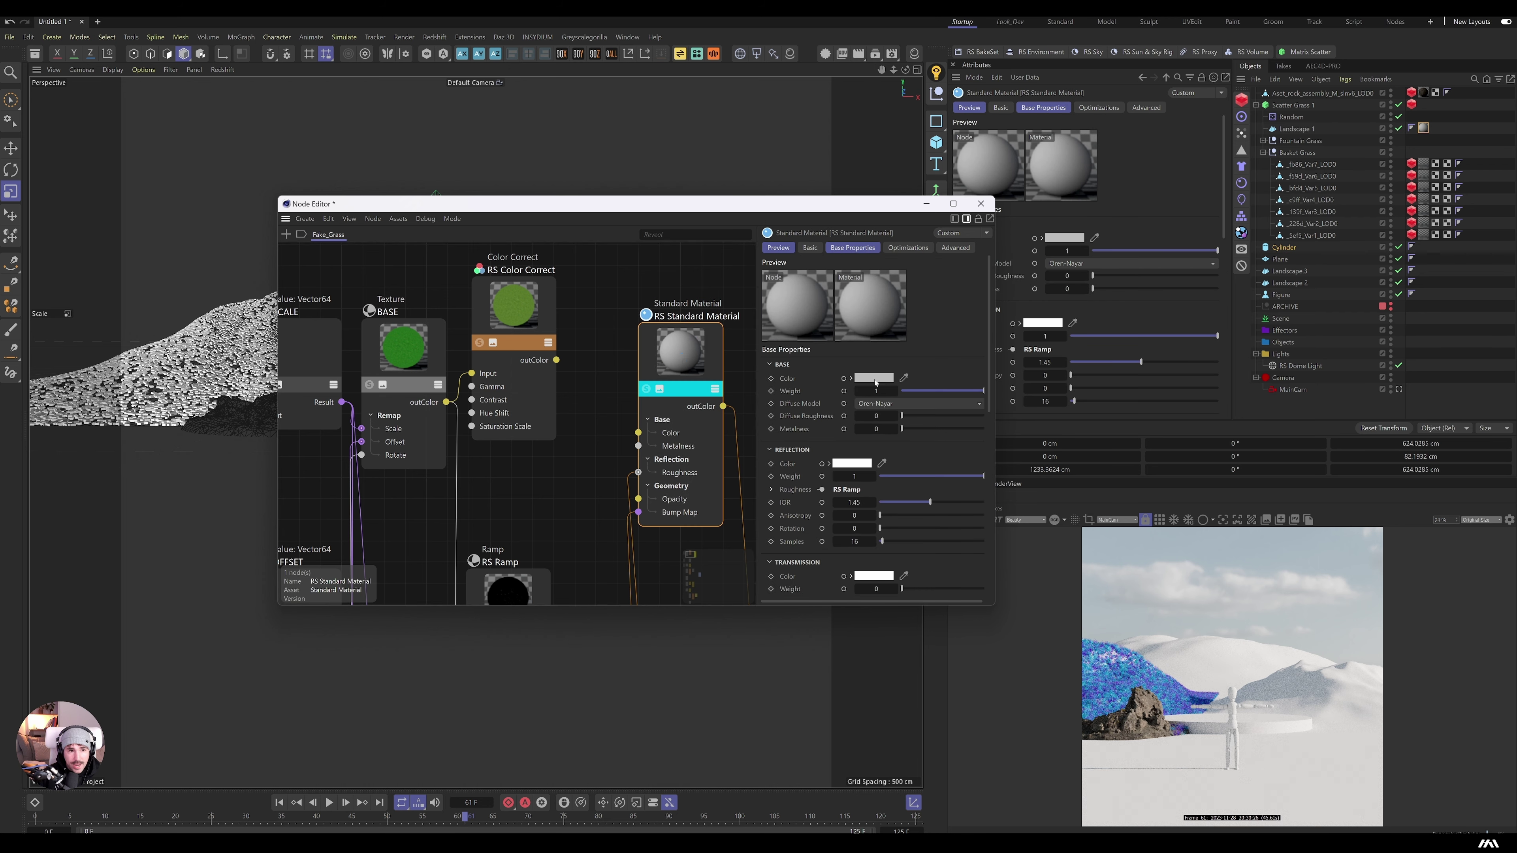
click(879, 380)
click(954, 488)
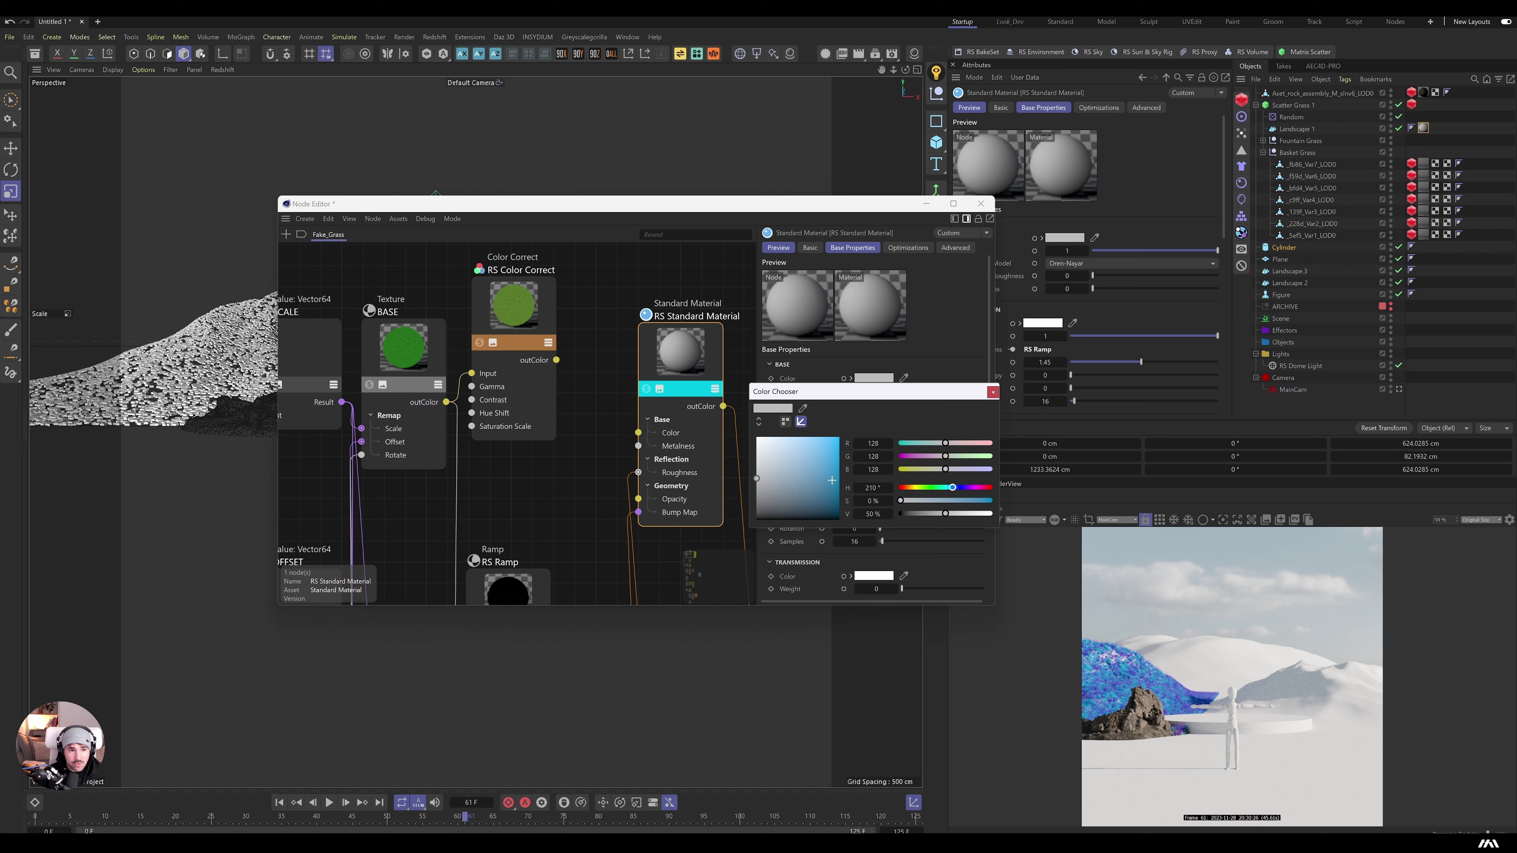
drag(832, 480, 838, 499)
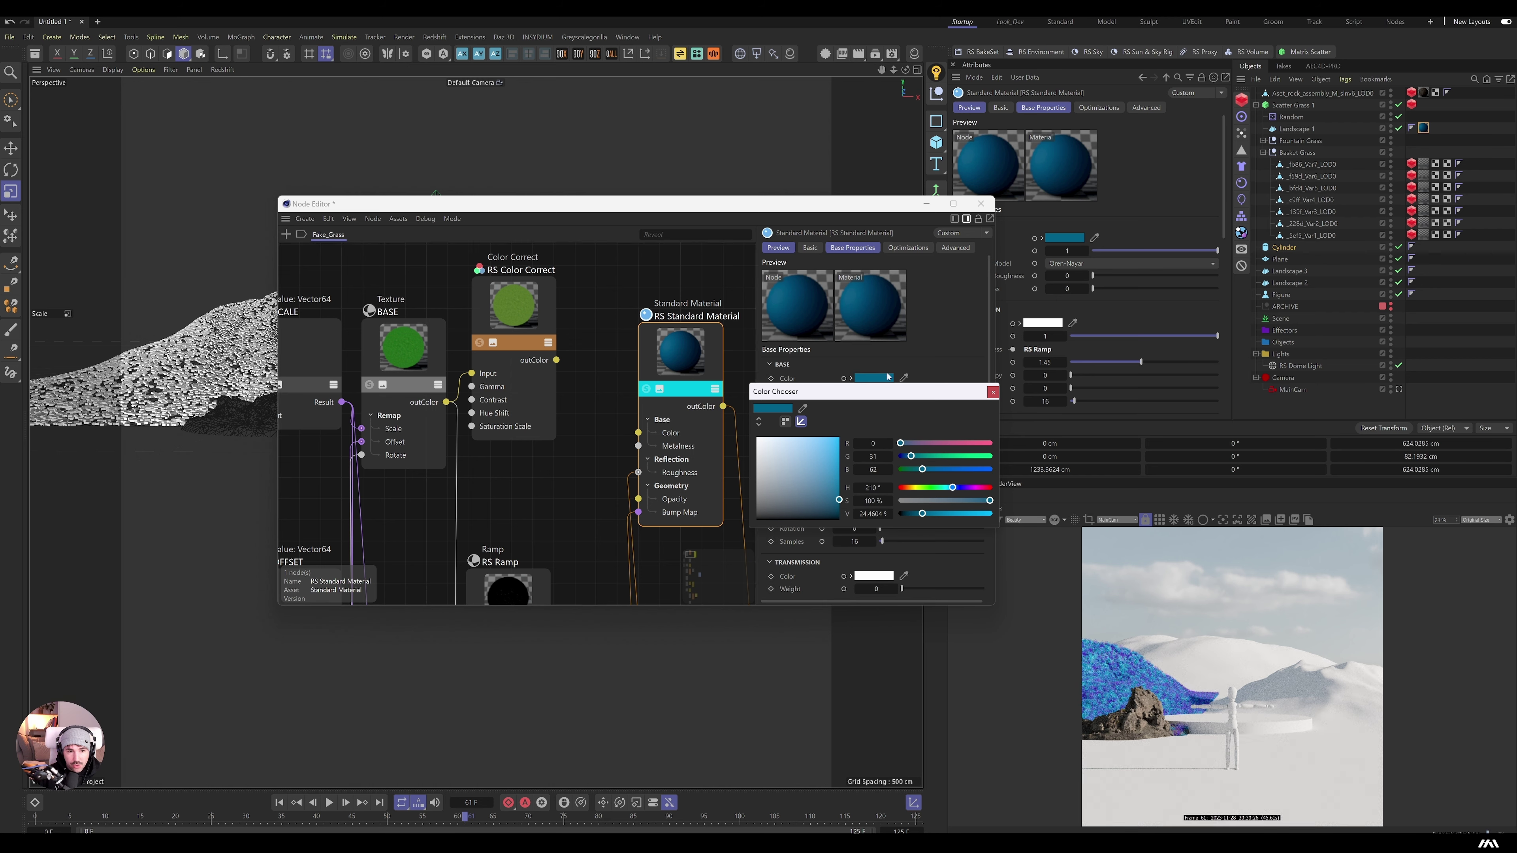
click(993, 393)
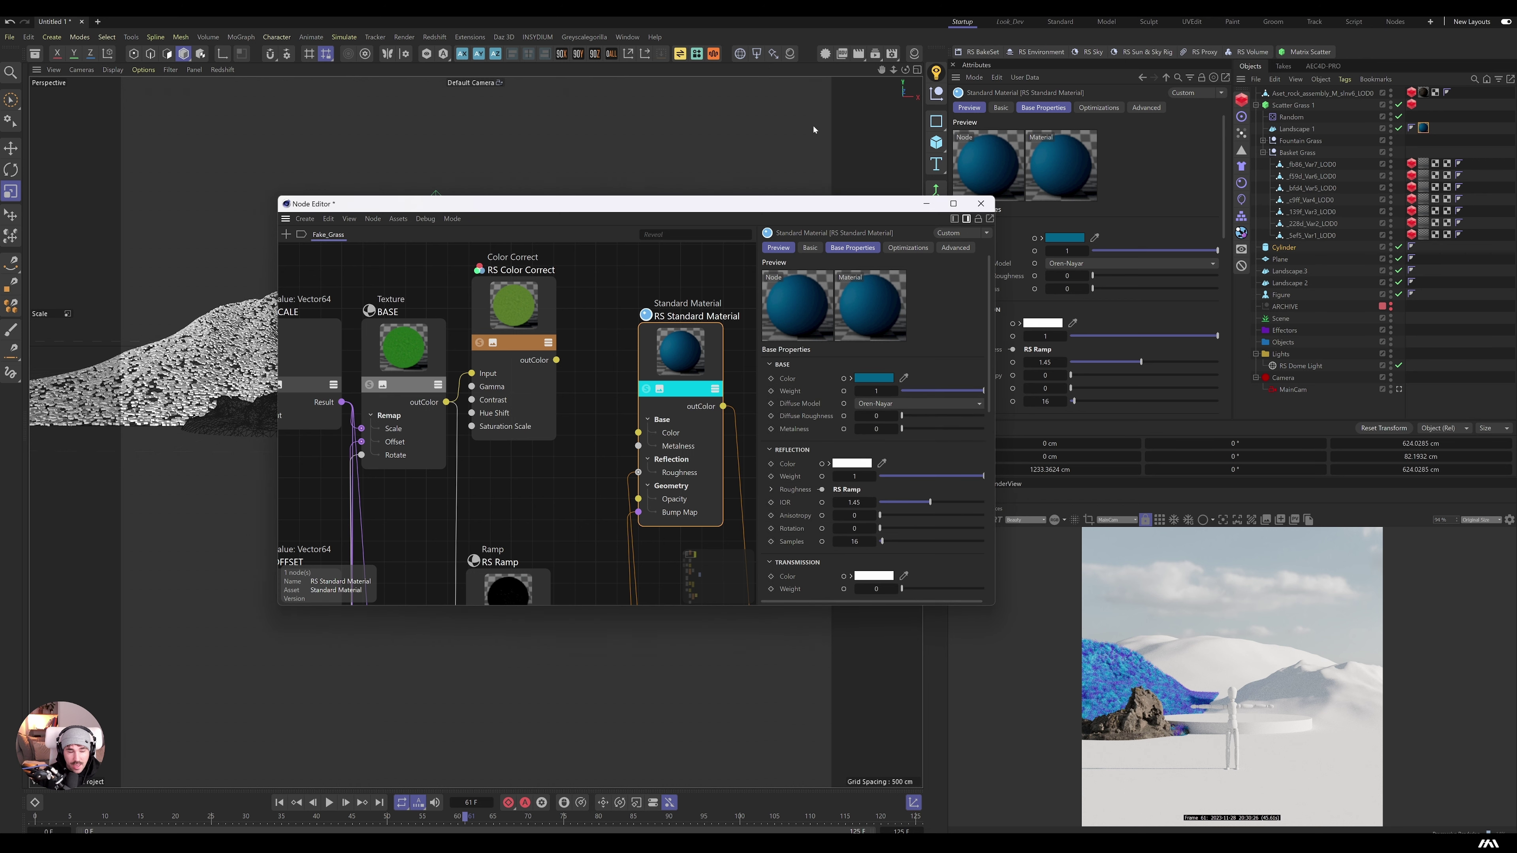
click(980, 204)
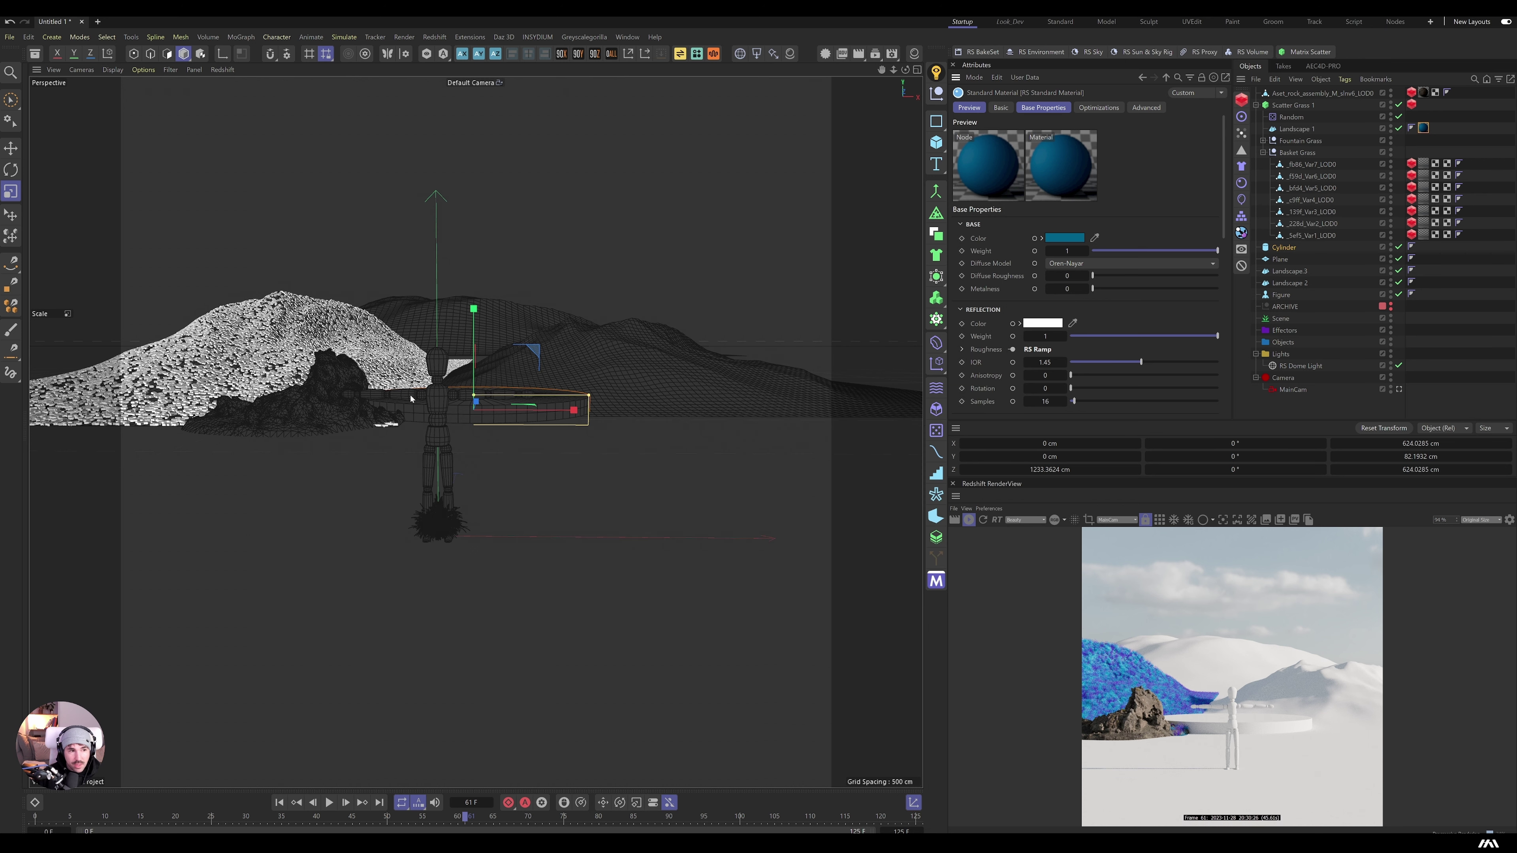
Step: Move the rock, Cylinder and Figure into the Objects group
click(325, 414)
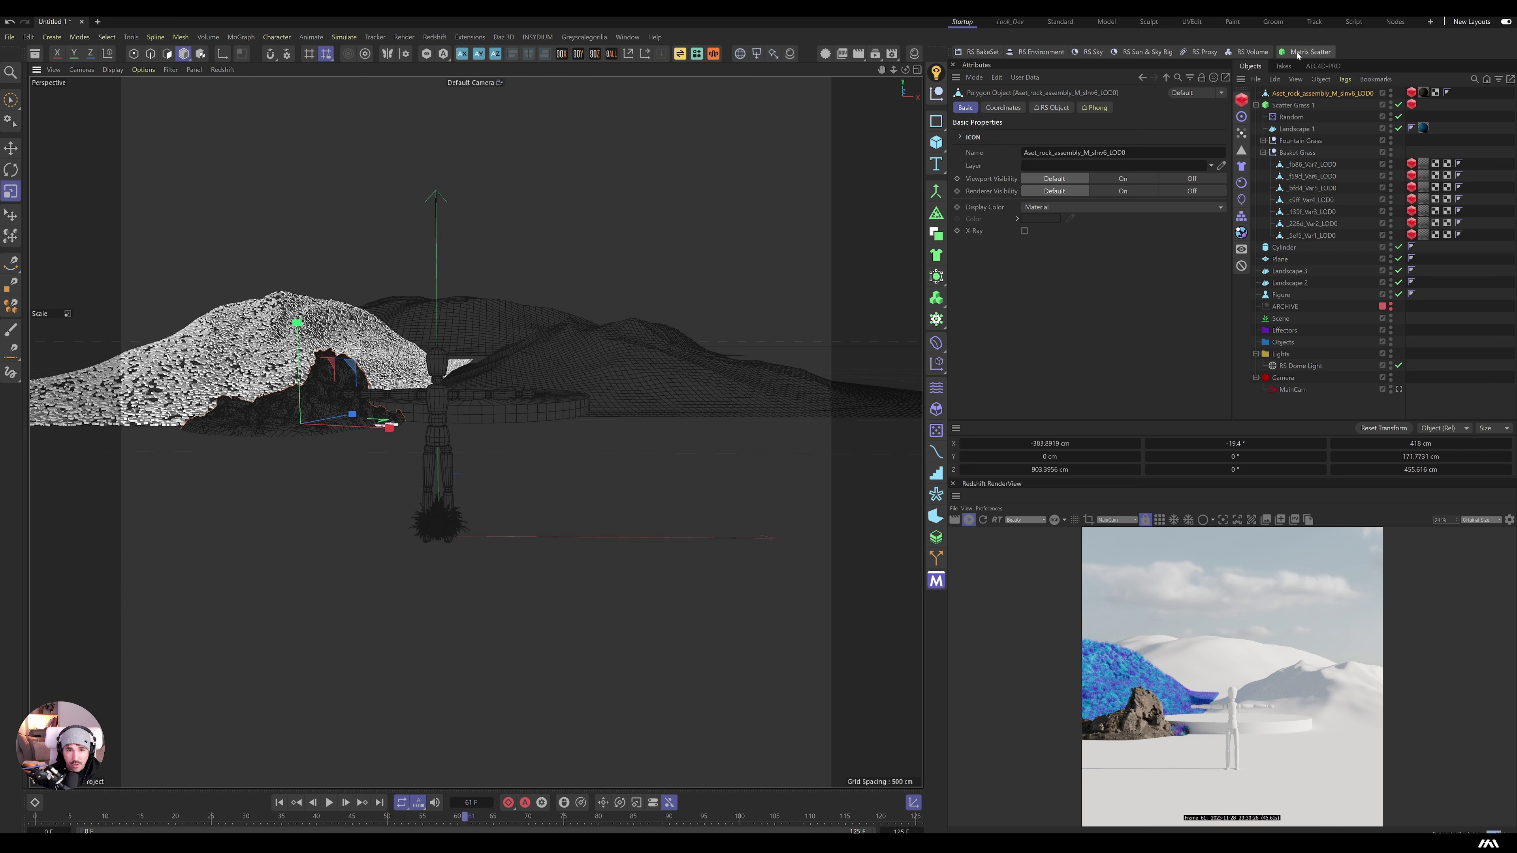
click(1255, 105)
drag(1312, 94, 1284, 212)
click(1291, 94)
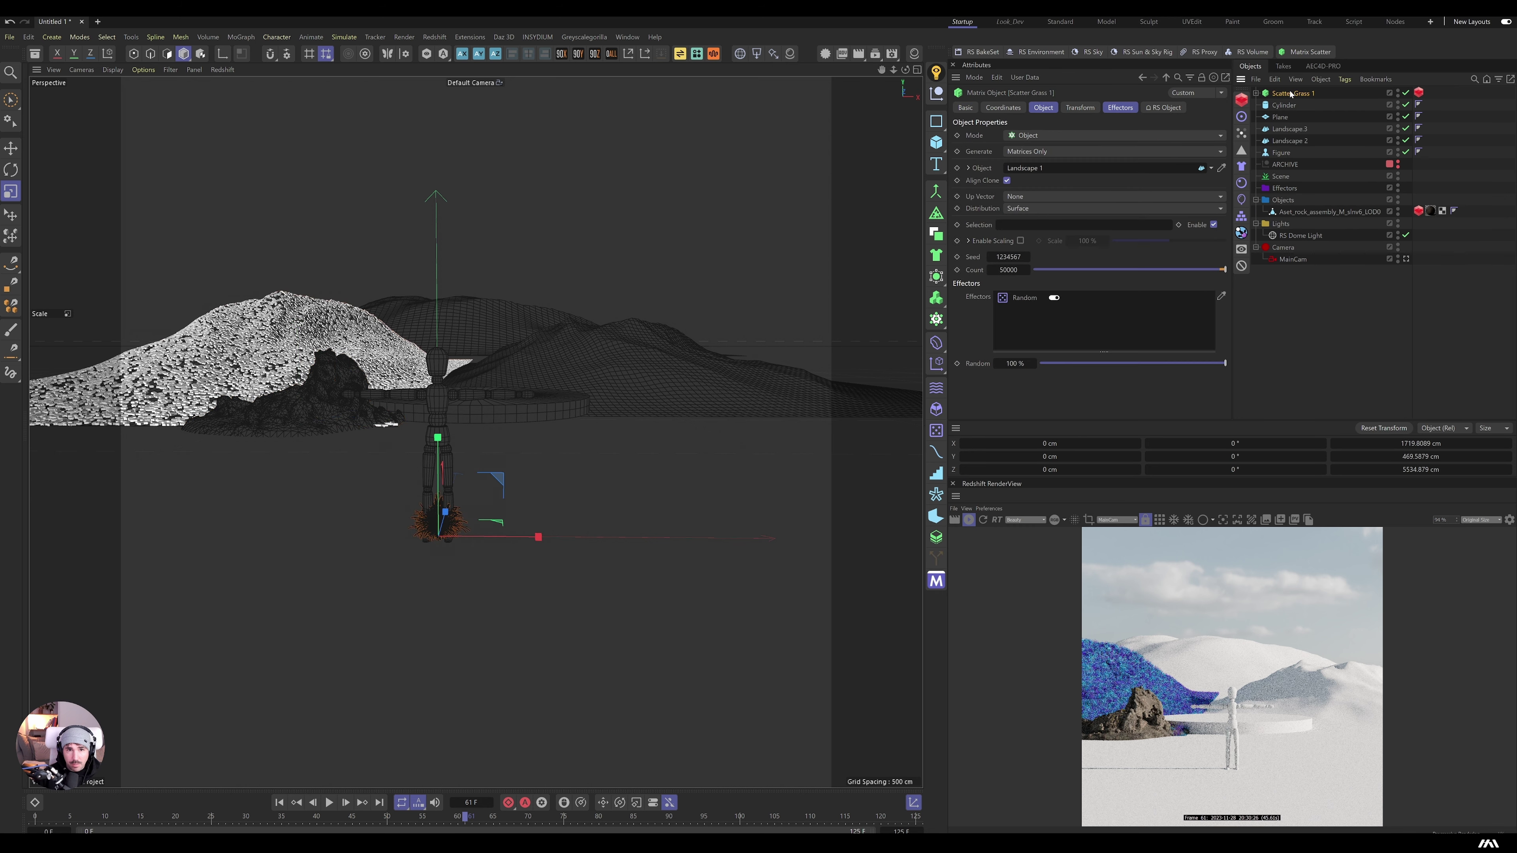
click(1284, 105)
drag(1288, 105, 1279, 201)
drag(1282, 141, 1282, 188)
click(1290, 117)
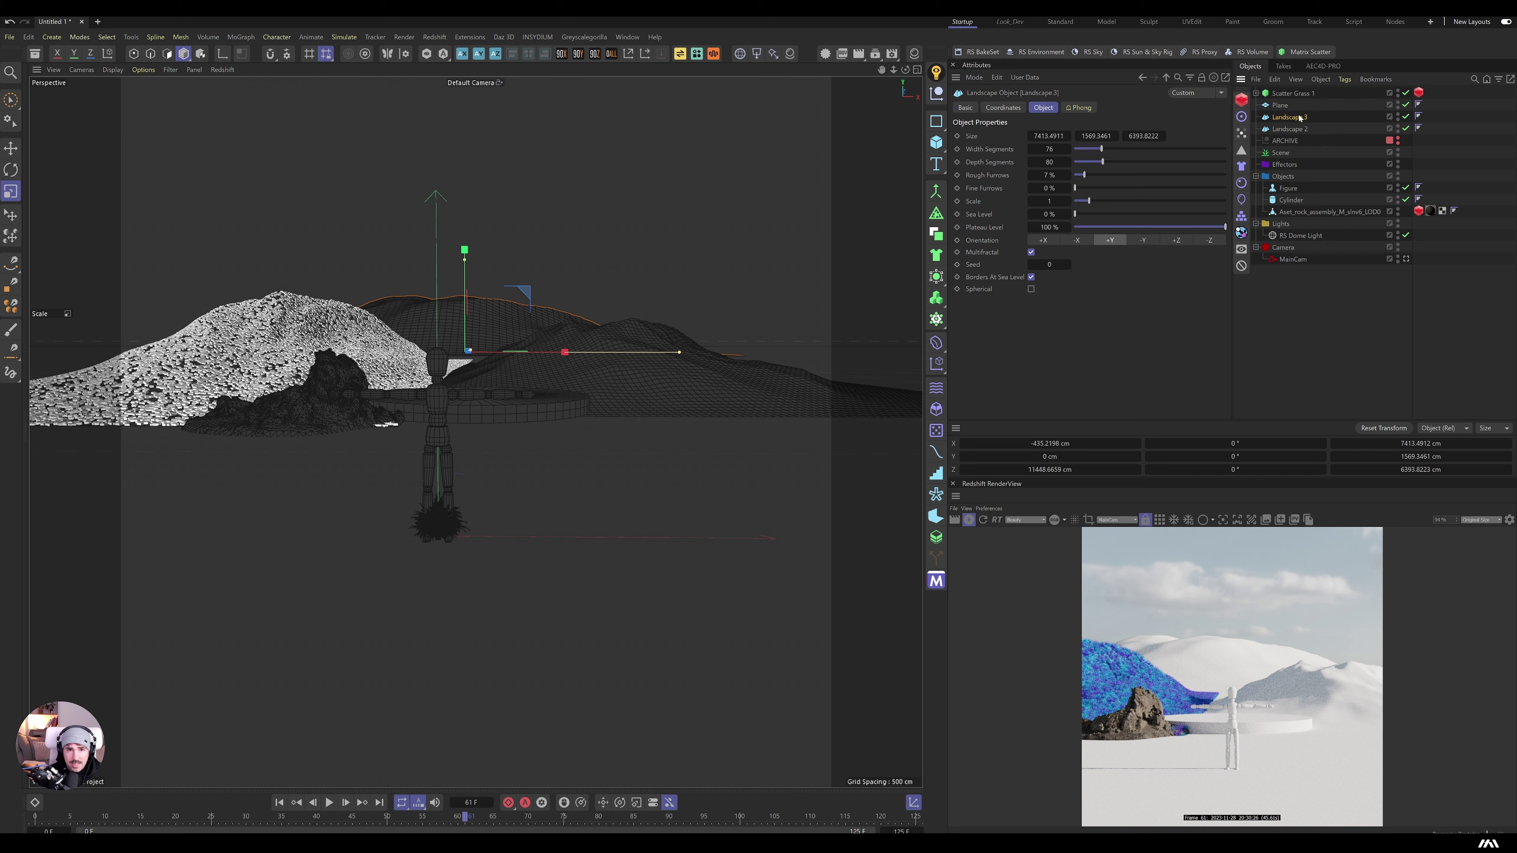
Step: Put the Plane under the Scene group, rename it 'FLoor', and collapse both groups
drag(1282, 106, 1290, 151)
double_click(1289, 153)
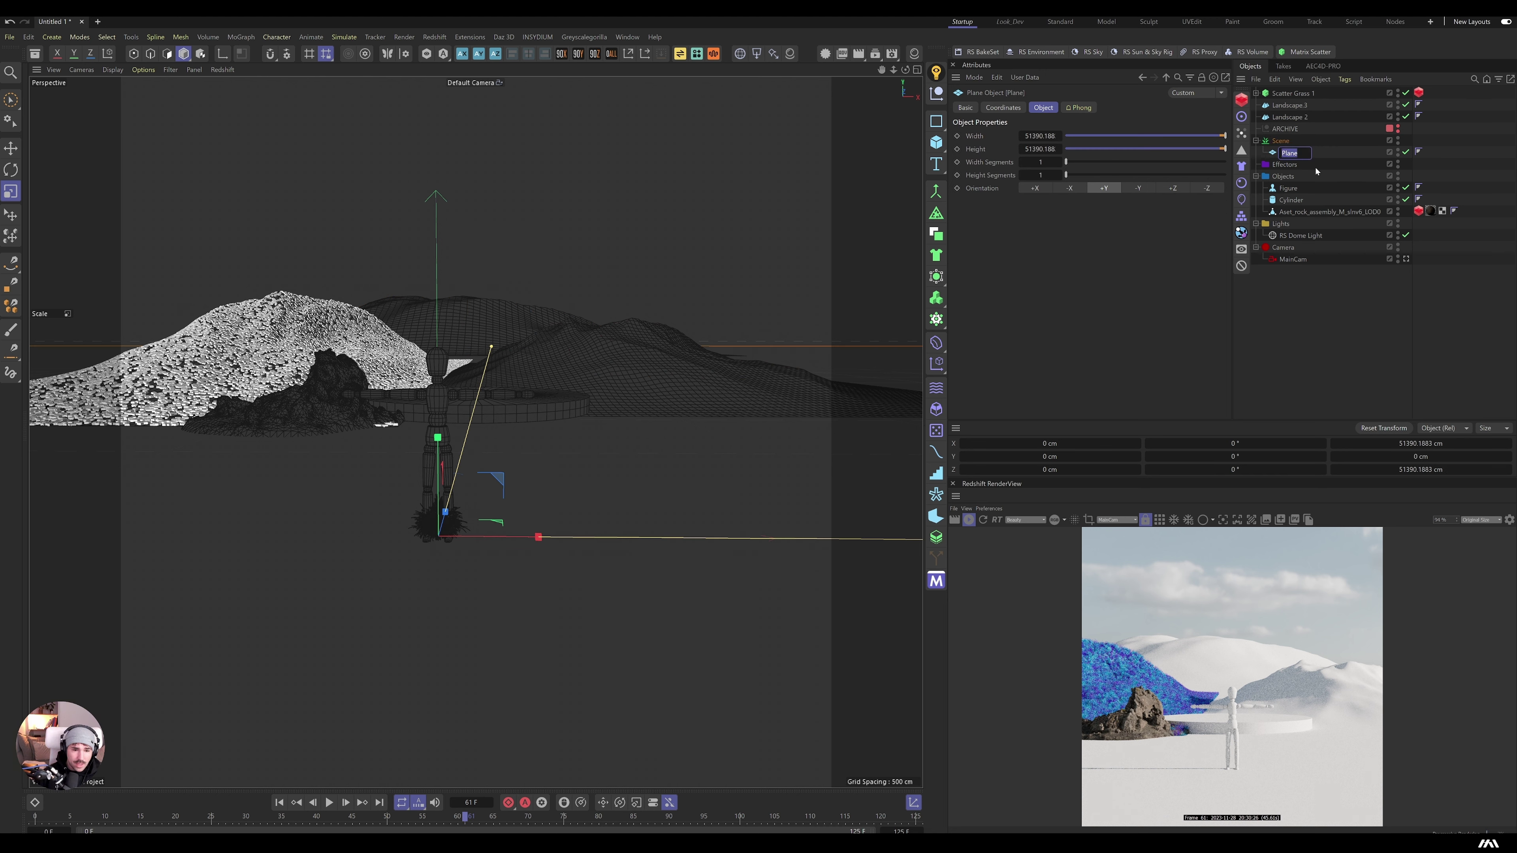
text(FLoor)
key(Return)
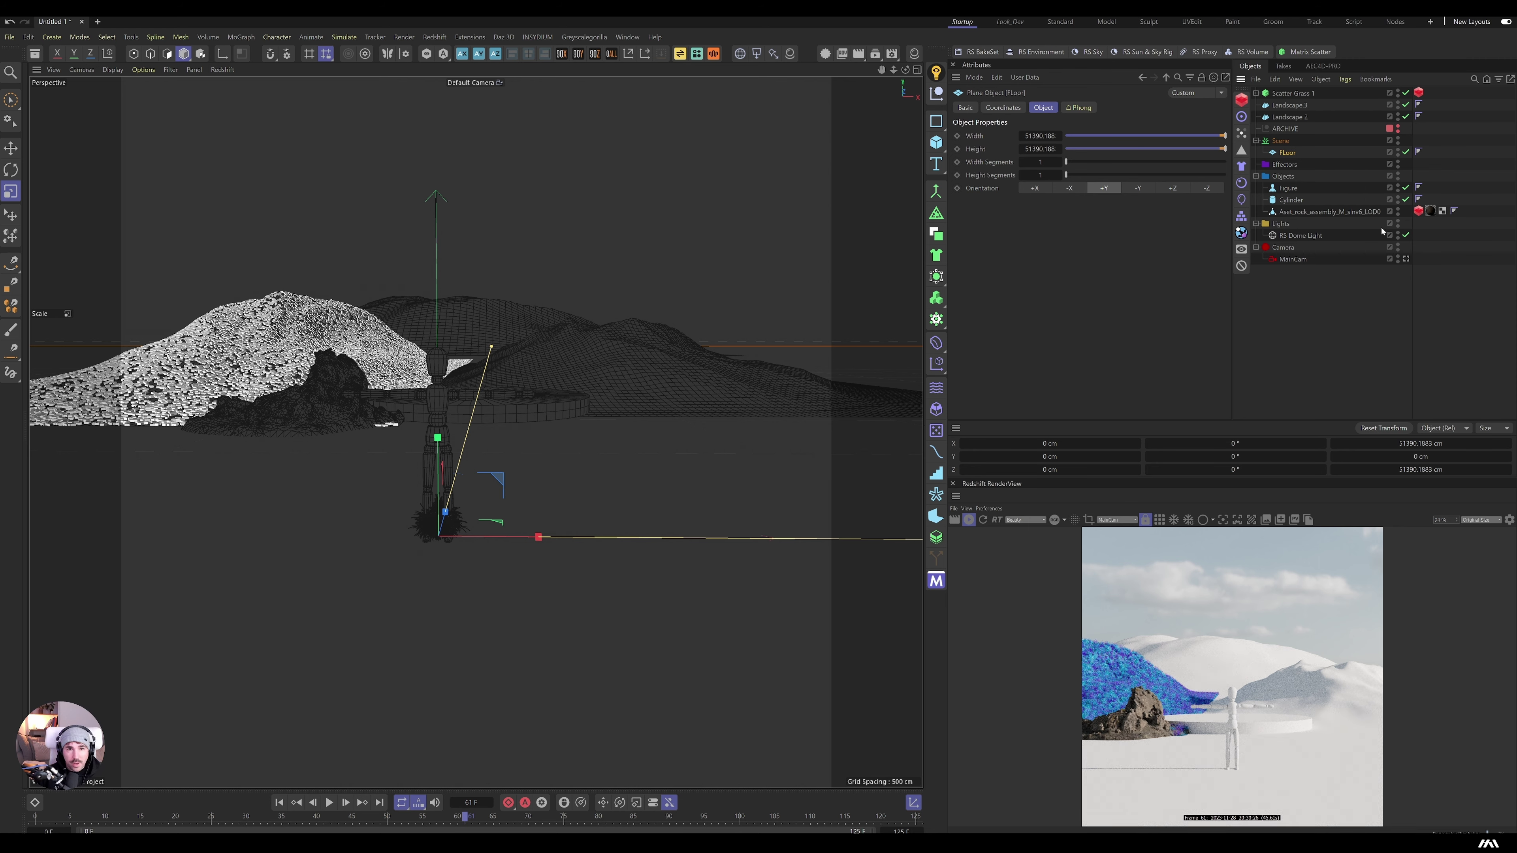
click(1256, 141)
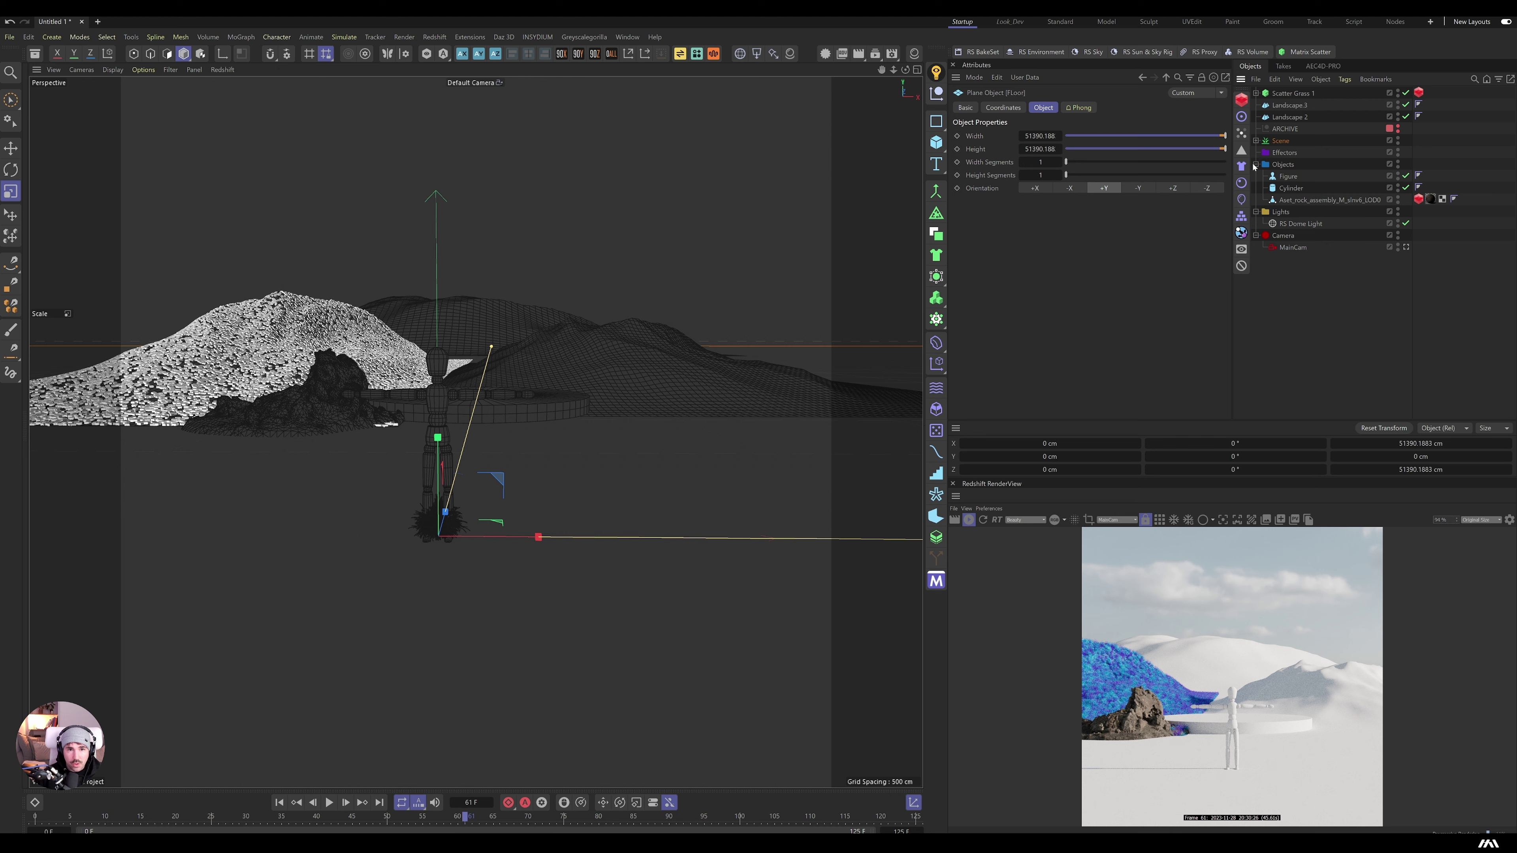
click(1256, 165)
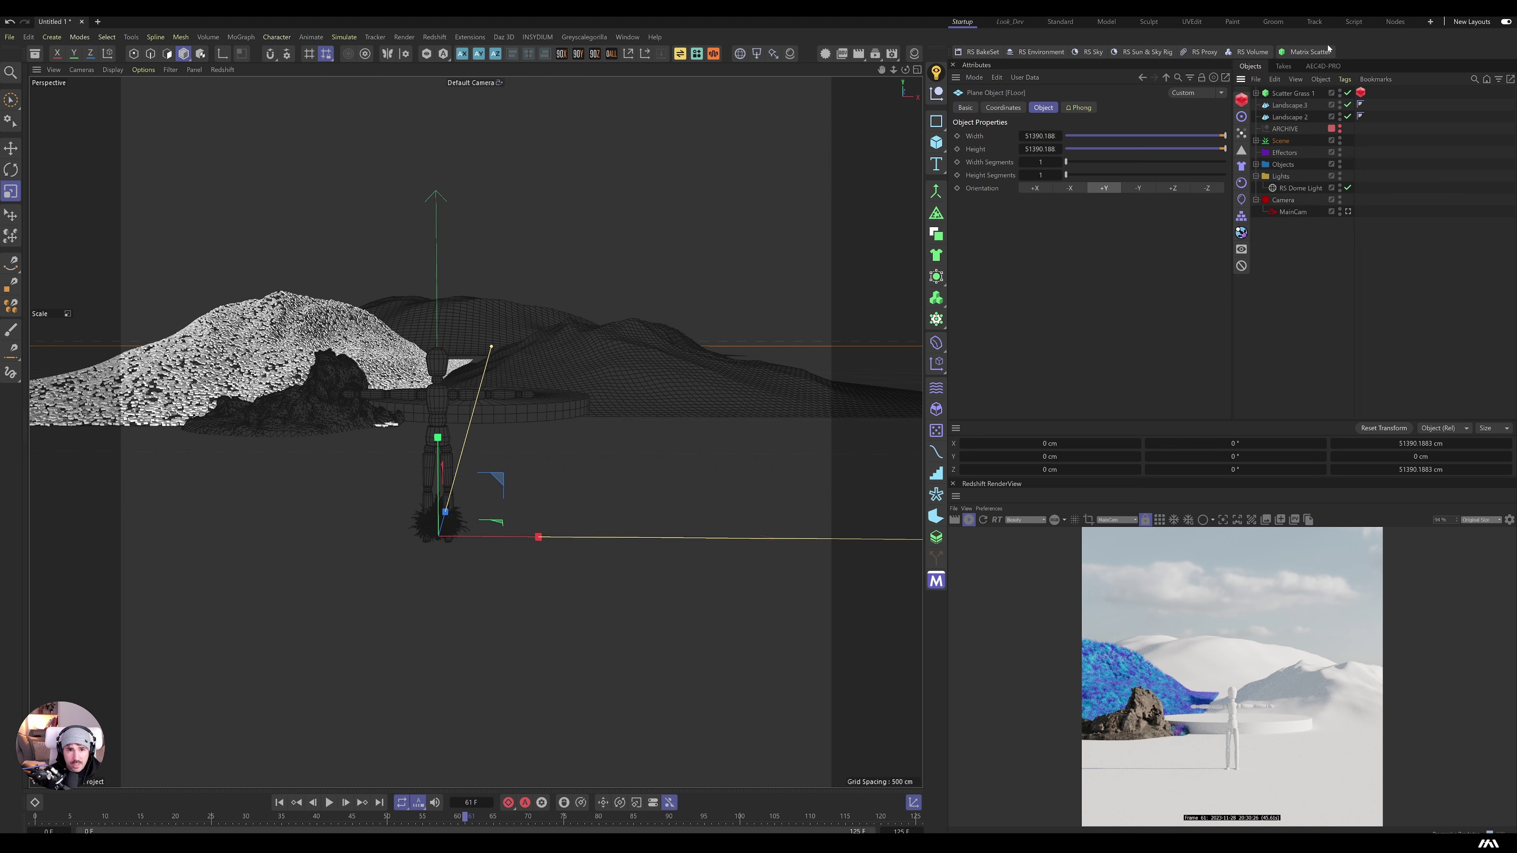
Step: Scale the five imported plant variants down to about 11%
key(ctrl+v)
drag(412, 502, 354, 575)
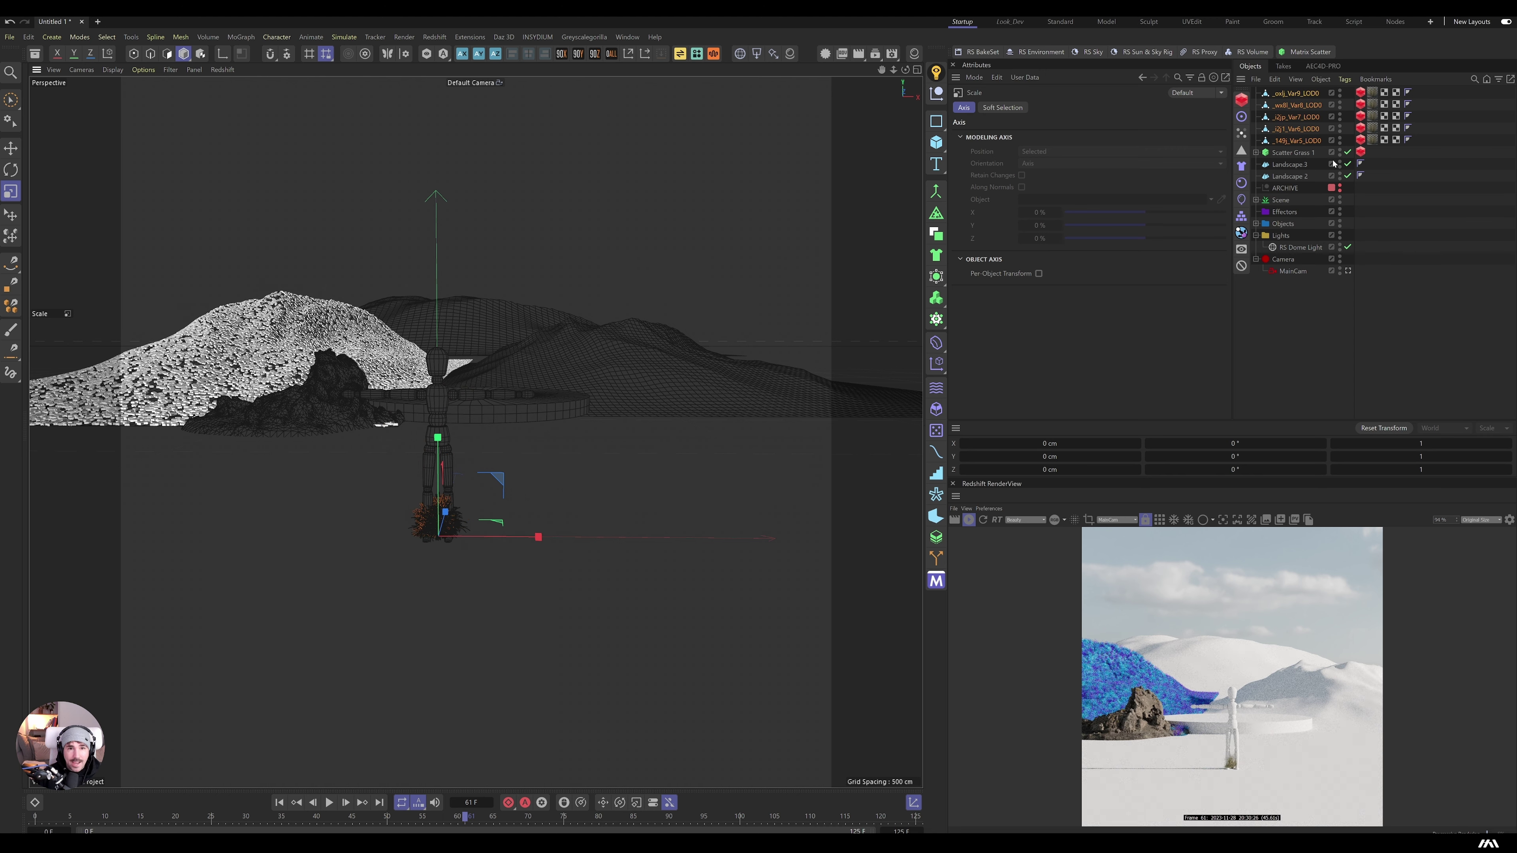
Step: Create a Matrix Scatter named 'Scatter Grass 2' with Landscape 2 parented under it
click(1306, 52)
double_click(1285, 94)
text(Scatter G)
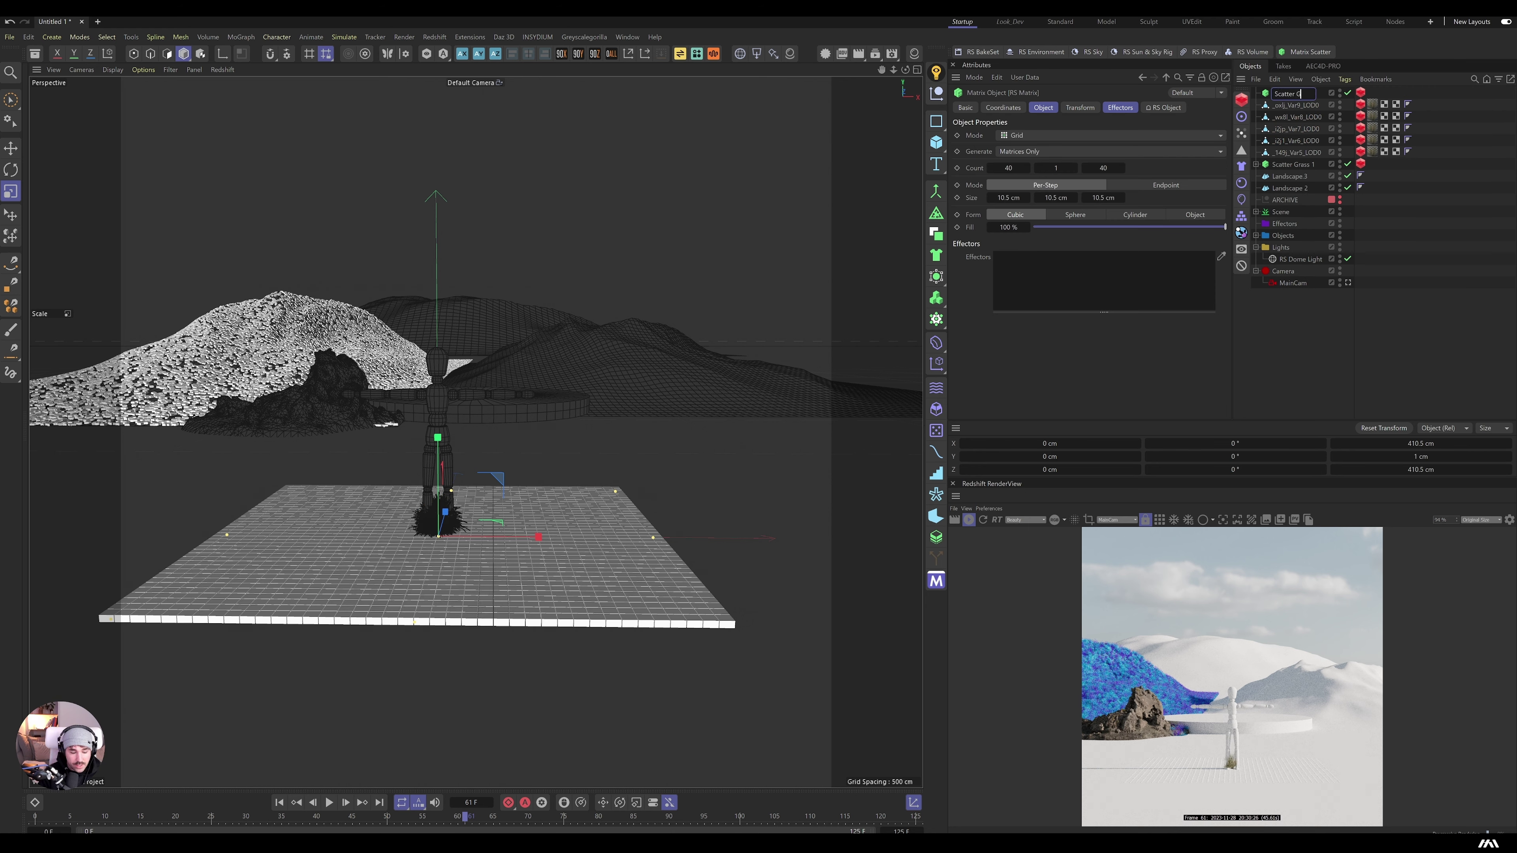
text(rass 2)
key(Return)
drag(1290, 188, 1293, 93)
click(1311, 105)
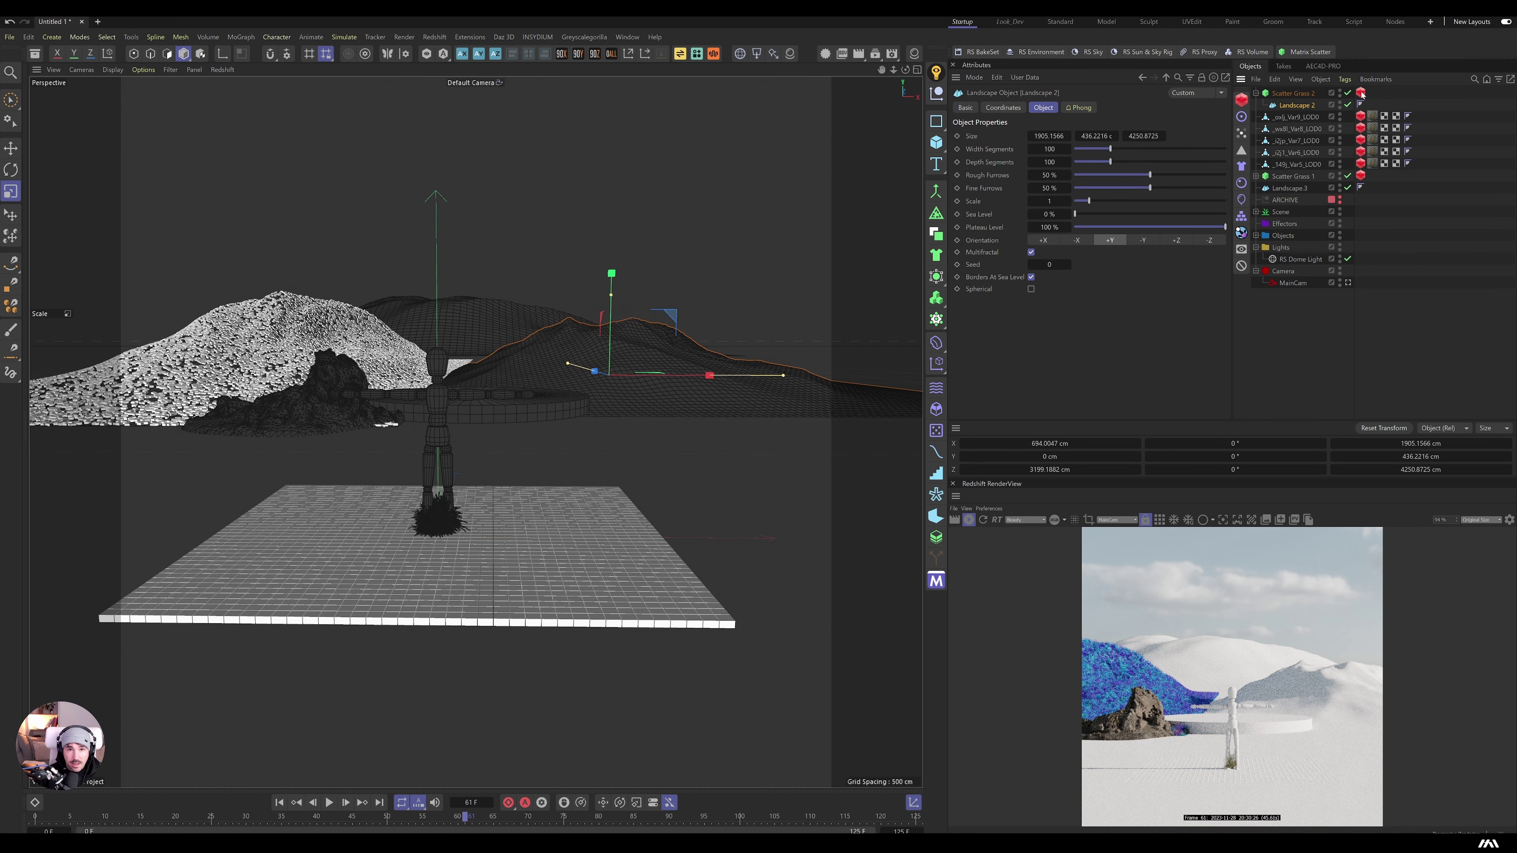
Step: Set Scatter Grass 2's Redshift particles to Custom Objects with Random distribution
click(1360, 93)
click(1066, 149)
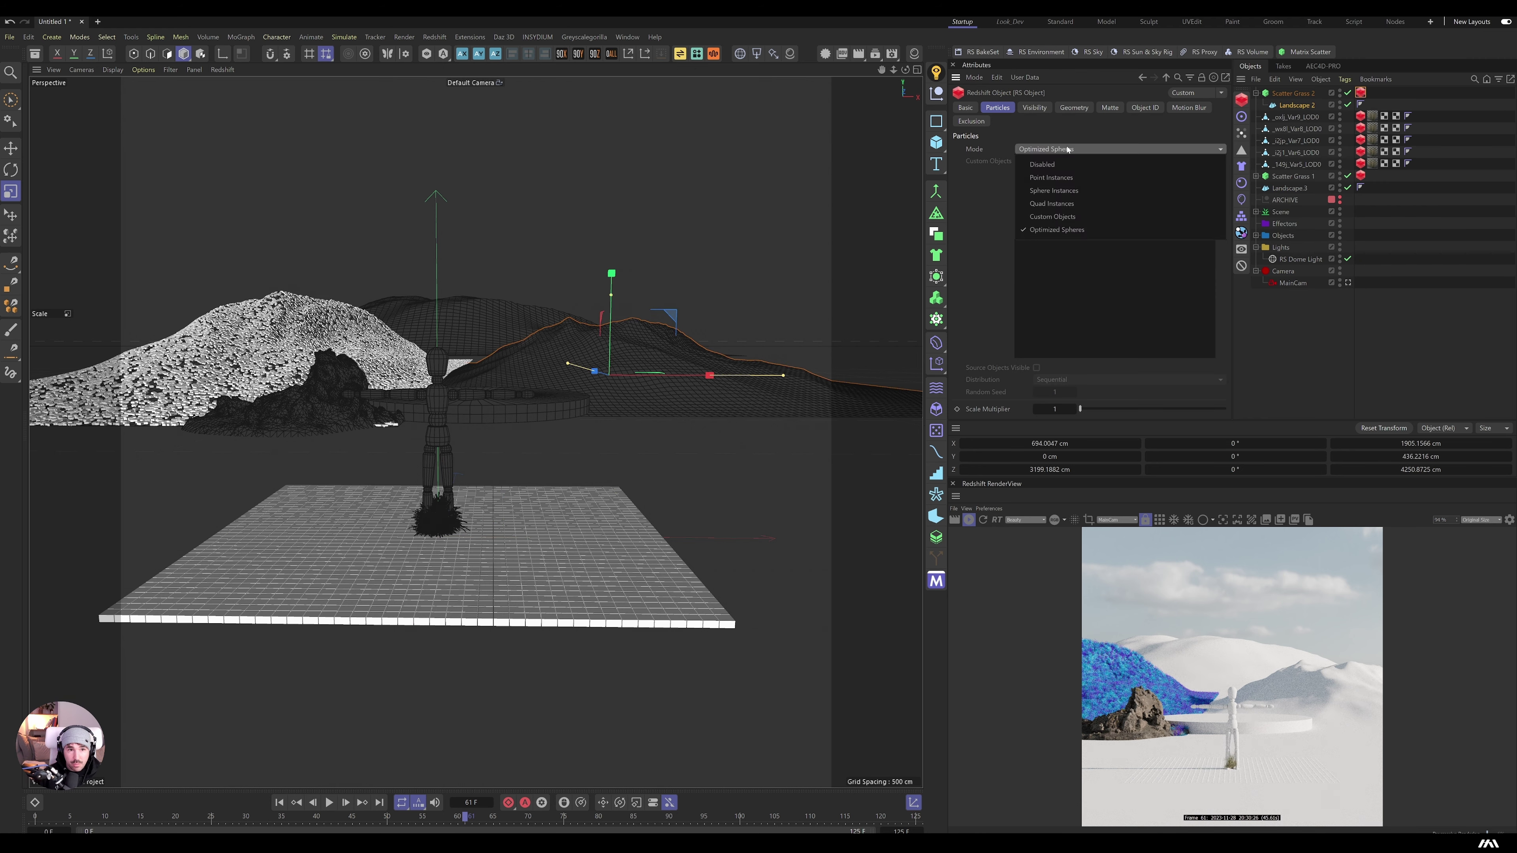
click(1054, 221)
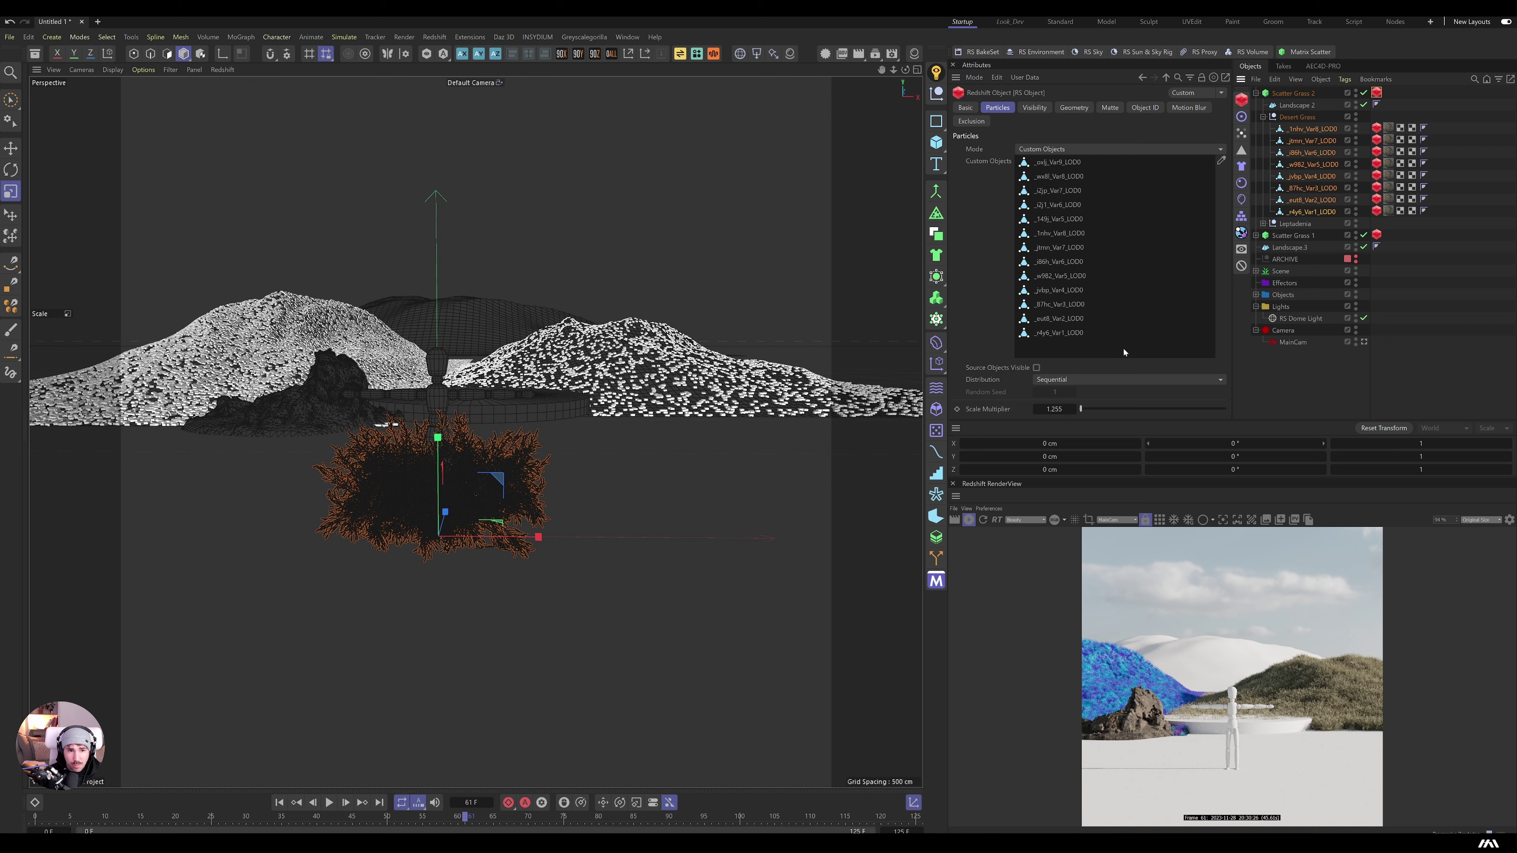
click(1081, 380)
click(1082, 413)
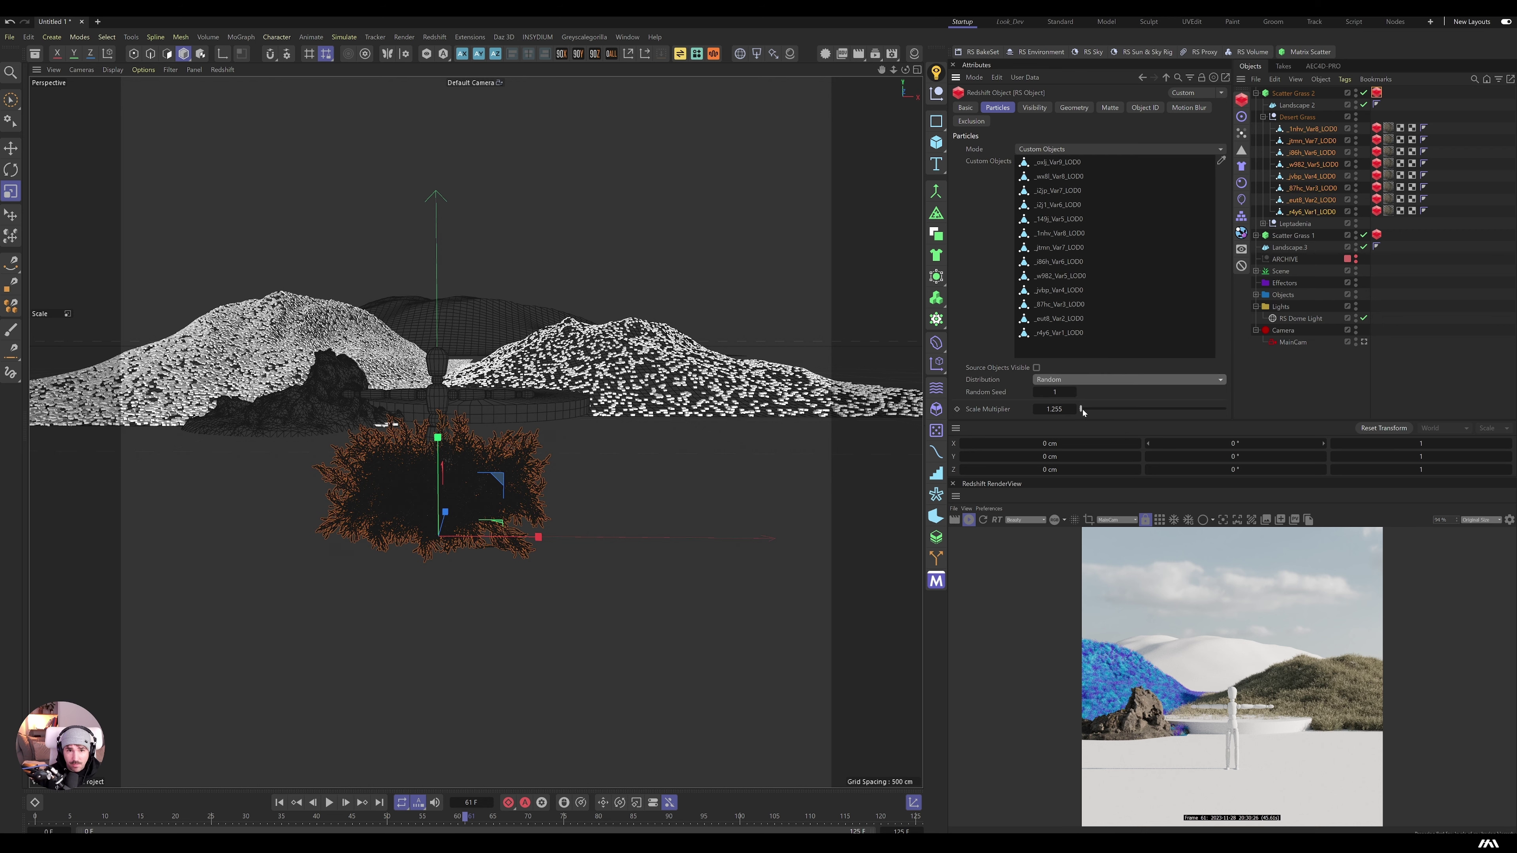
click(1256, 93)
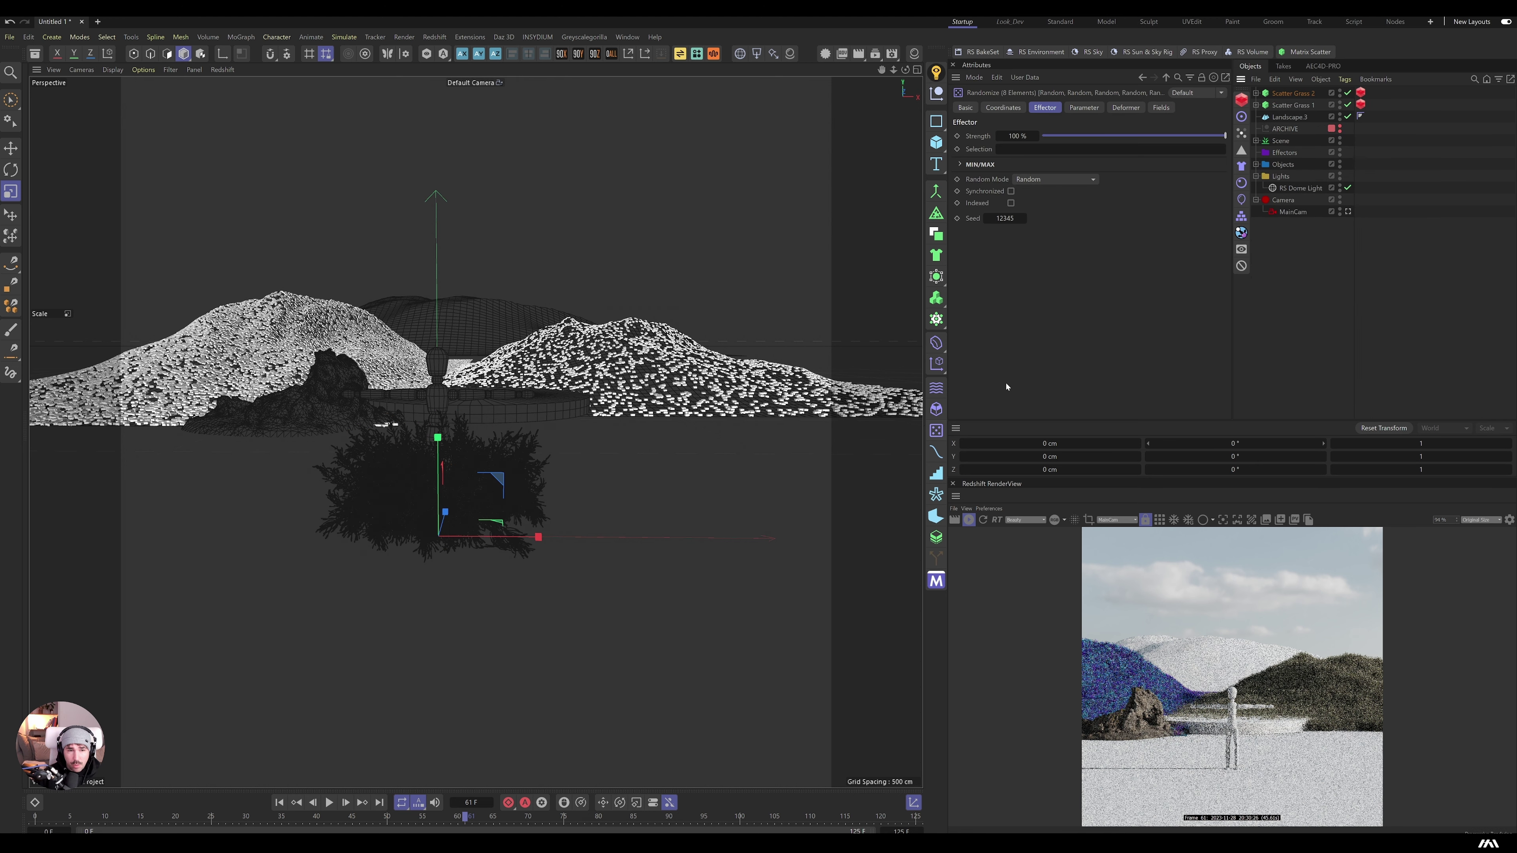
Step: Add a Random effector to Scatter Grass 2 that varies only heading rotation, up to 360°
click(1257, 93)
click(1295, 93)
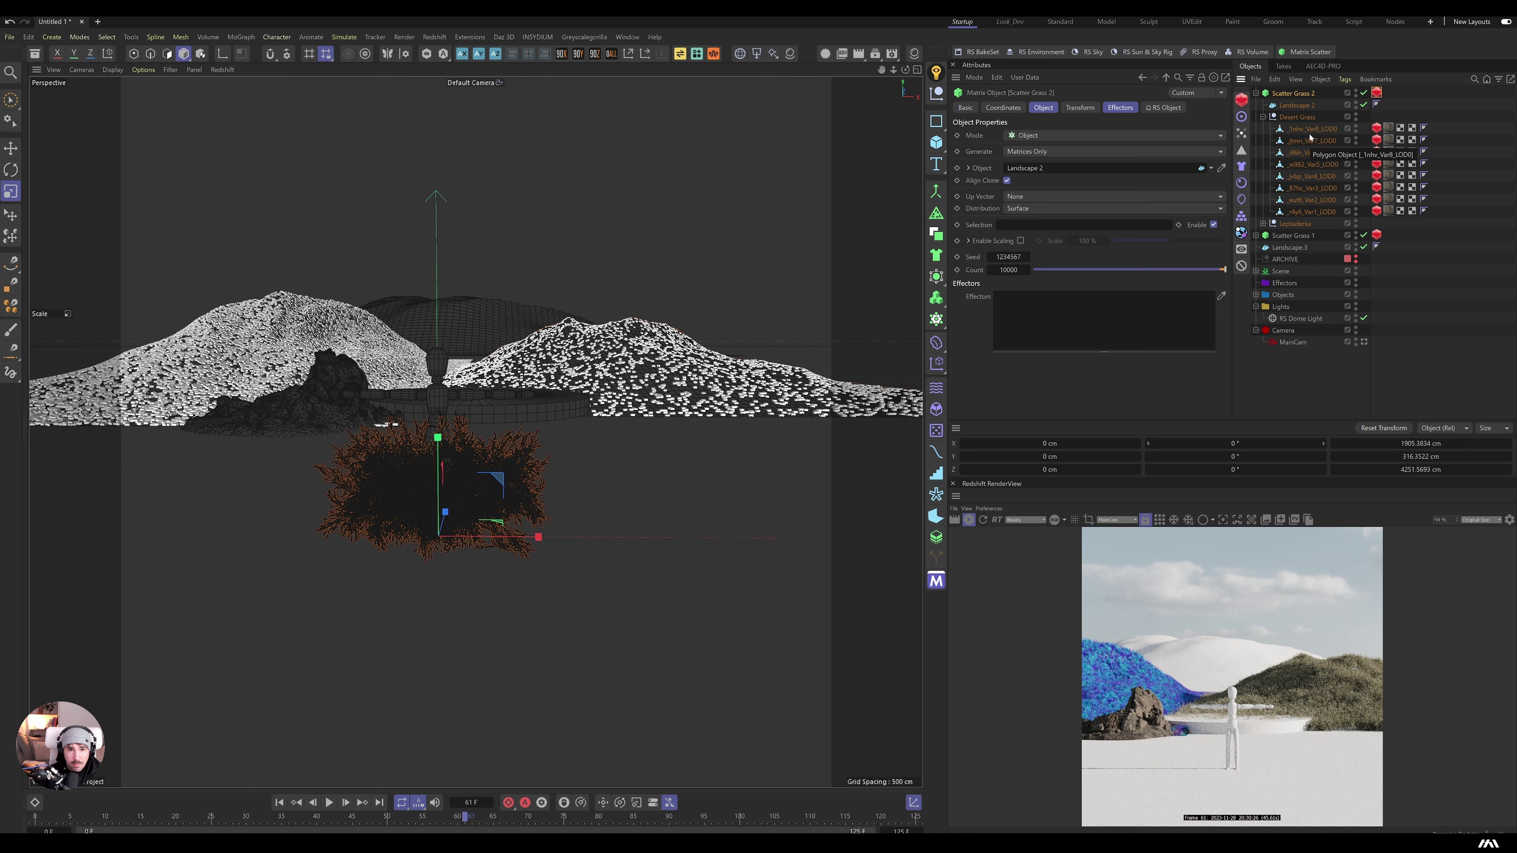
click(937, 431)
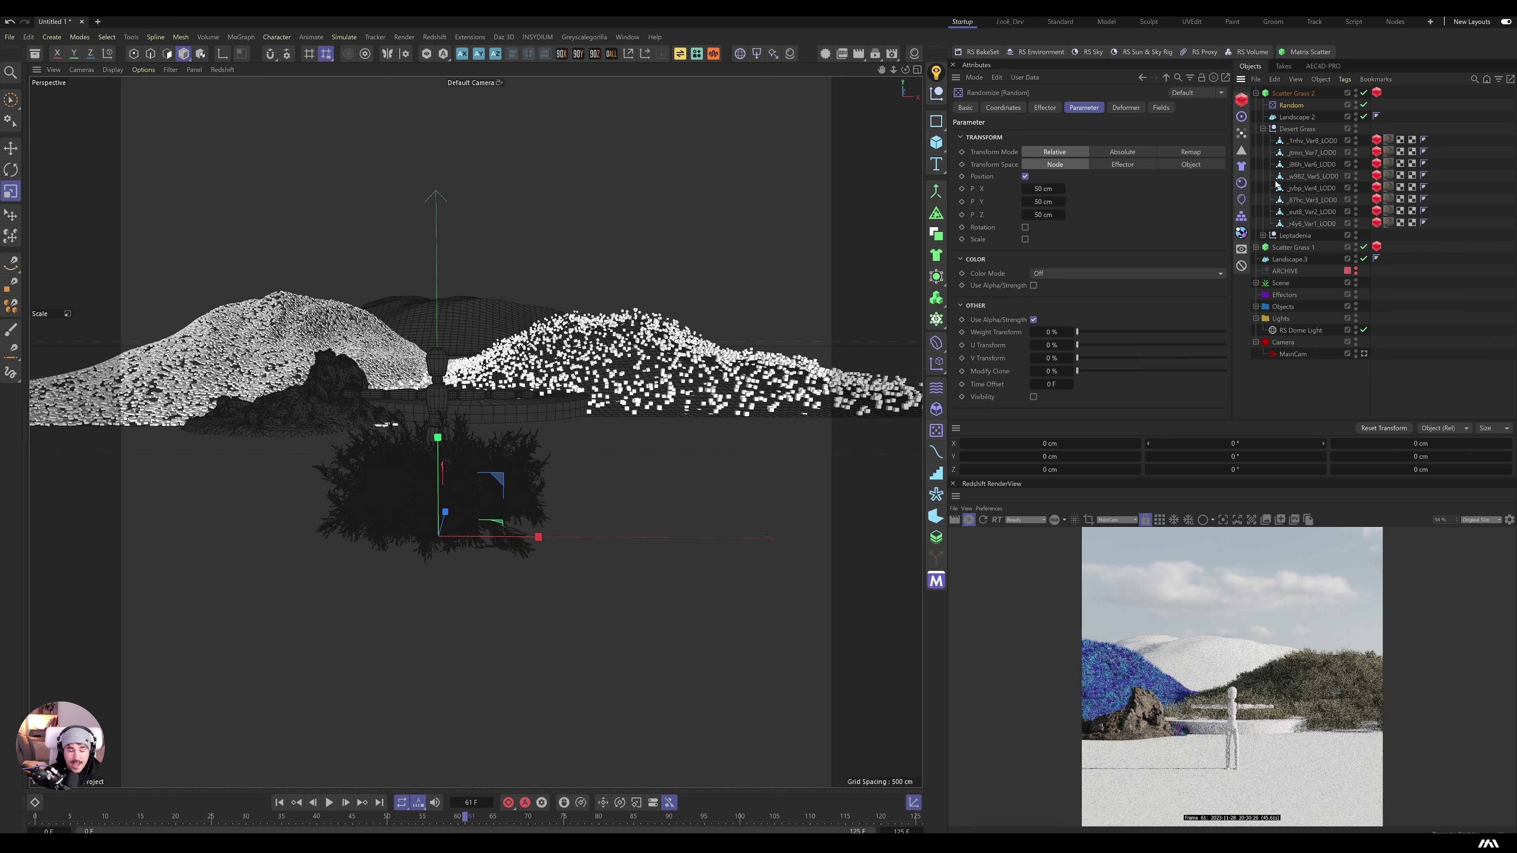
click(1024, 176)
click(1025, 188)
click(1035, 198)
text(360)
key(Return)
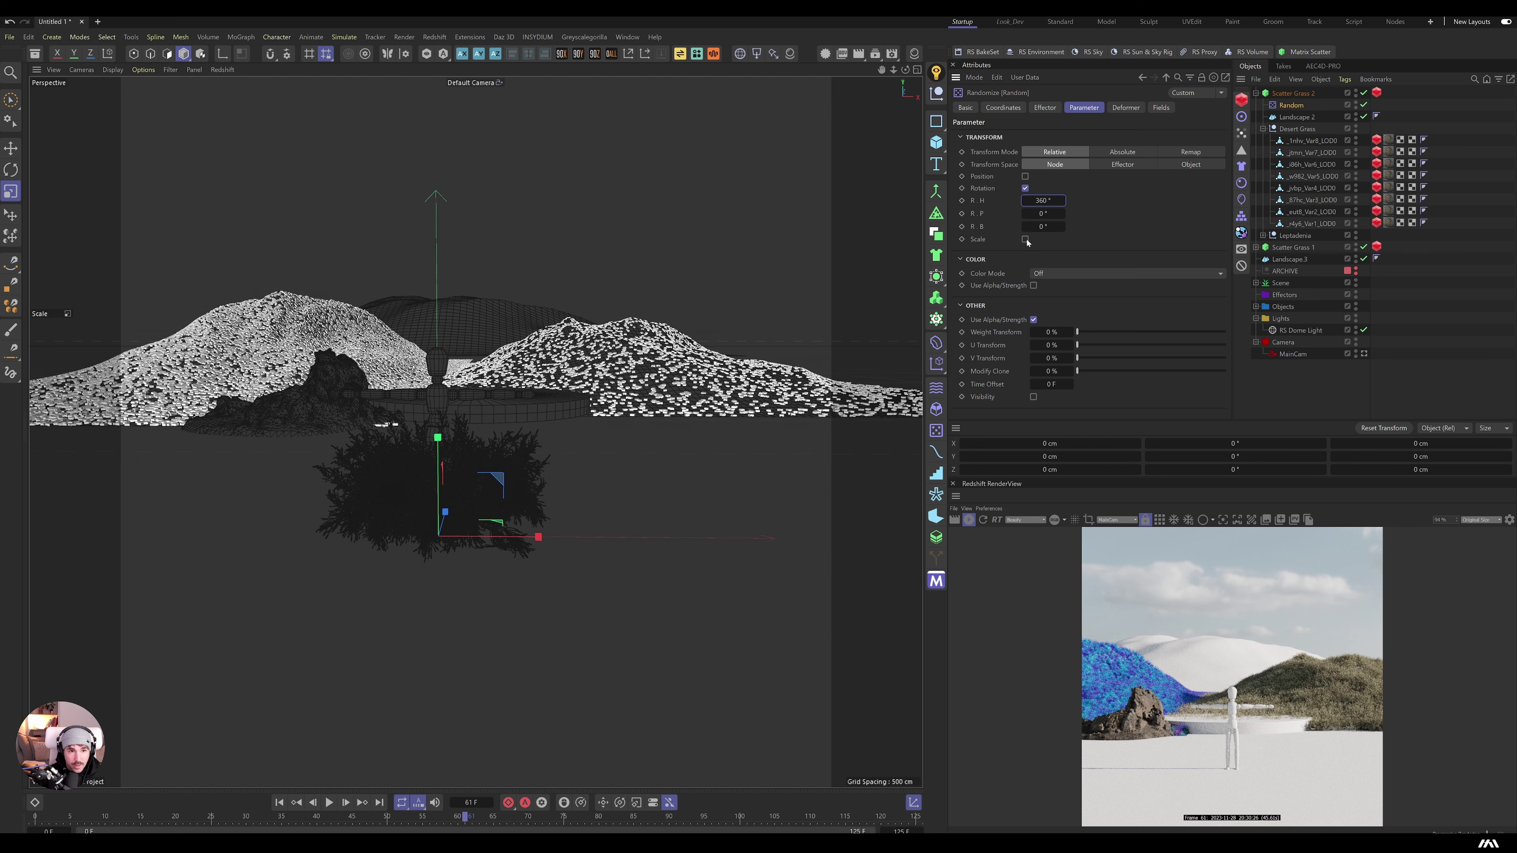
Step: Collapse the Desert Grass group and open the Save Project dialog
click(1262, 129)
click(1295, 140)
shift+click(1295, 106)
click(9, 37)
click(65, 186)
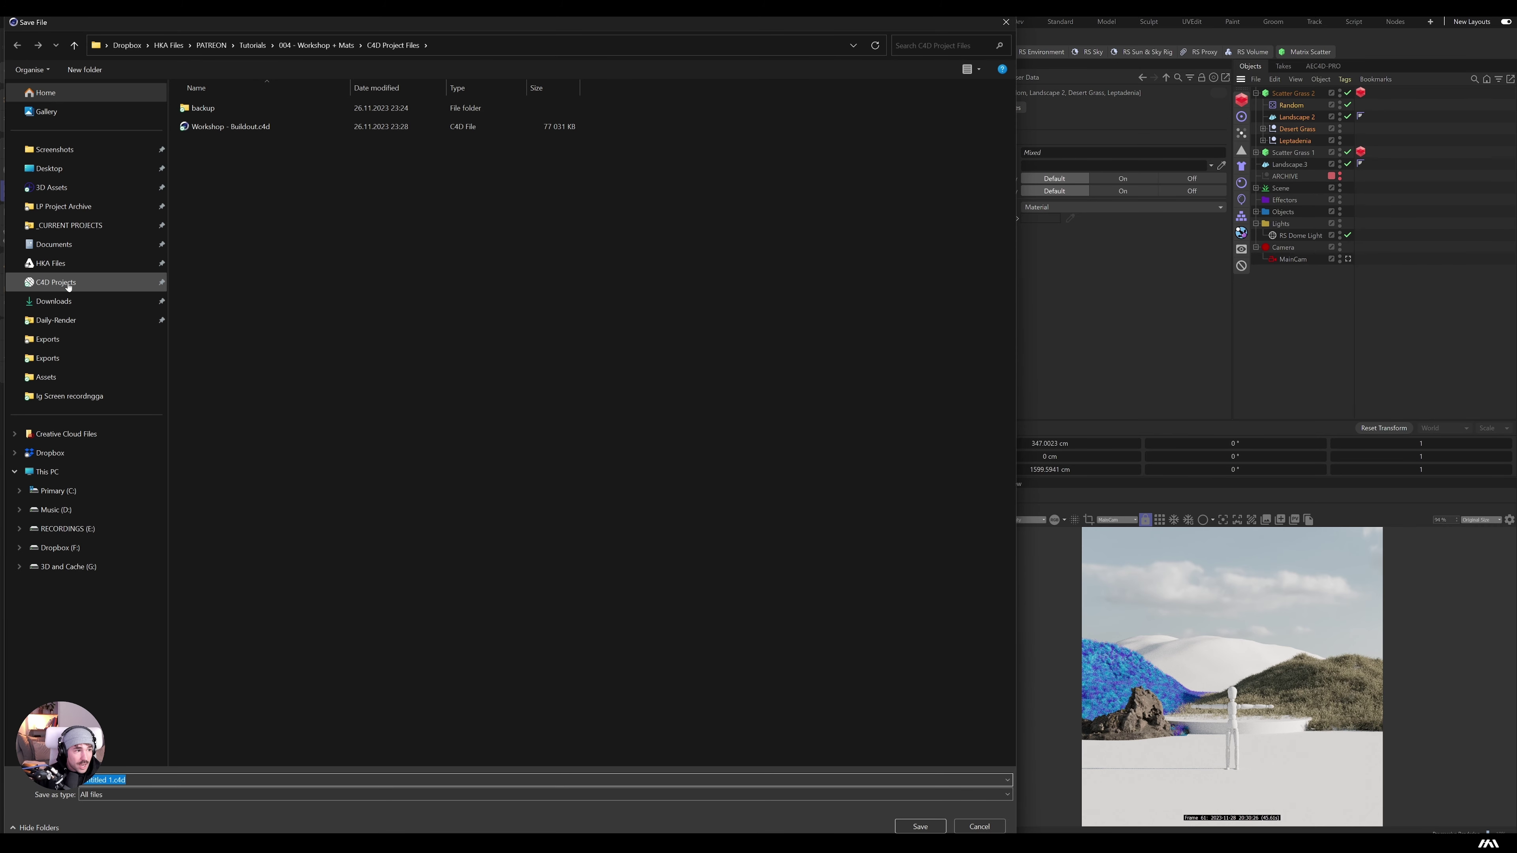
Step: Save as Landscape_Fun_With_Flags in the C4D Projects folder, then open Island_Shrine_001.c4d
click(67, 285)
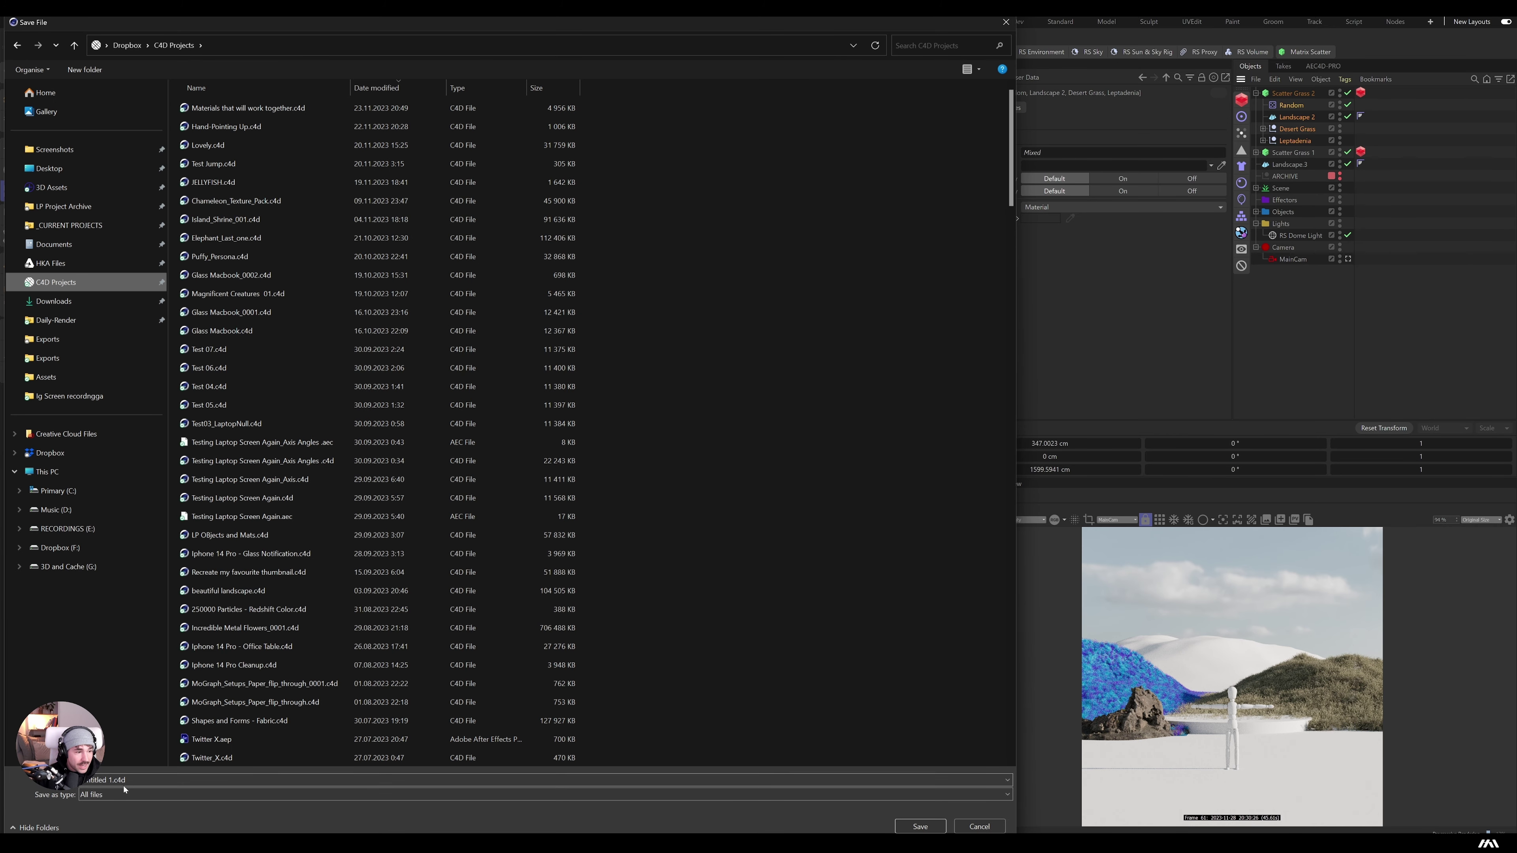
drag(128, 782, 58, 792)
text(Lands)
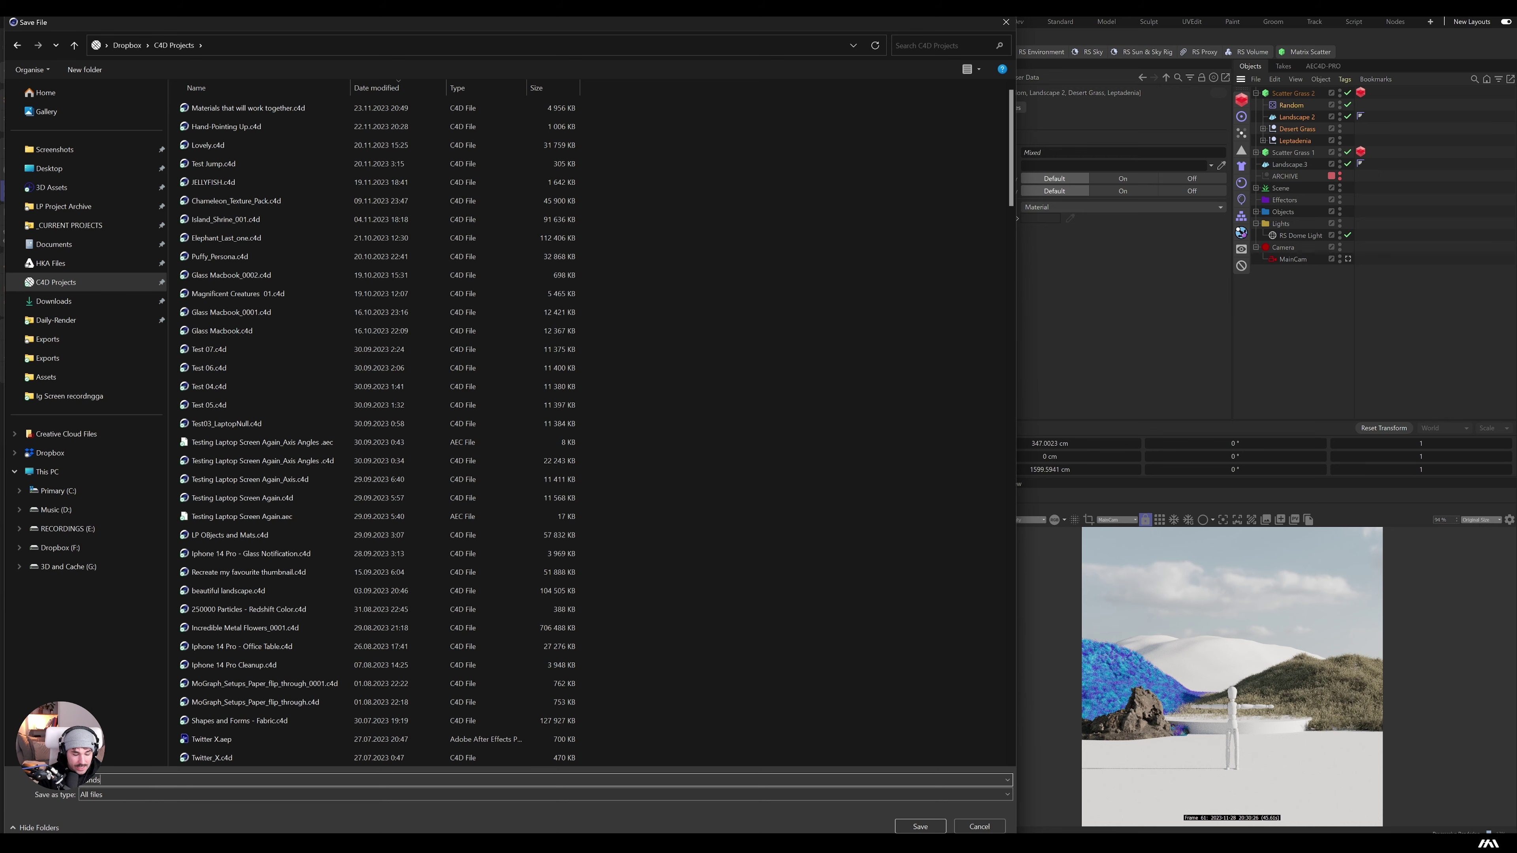
text(cape_Fun_With_Flags)
key(Return)
key(ctrl+o)
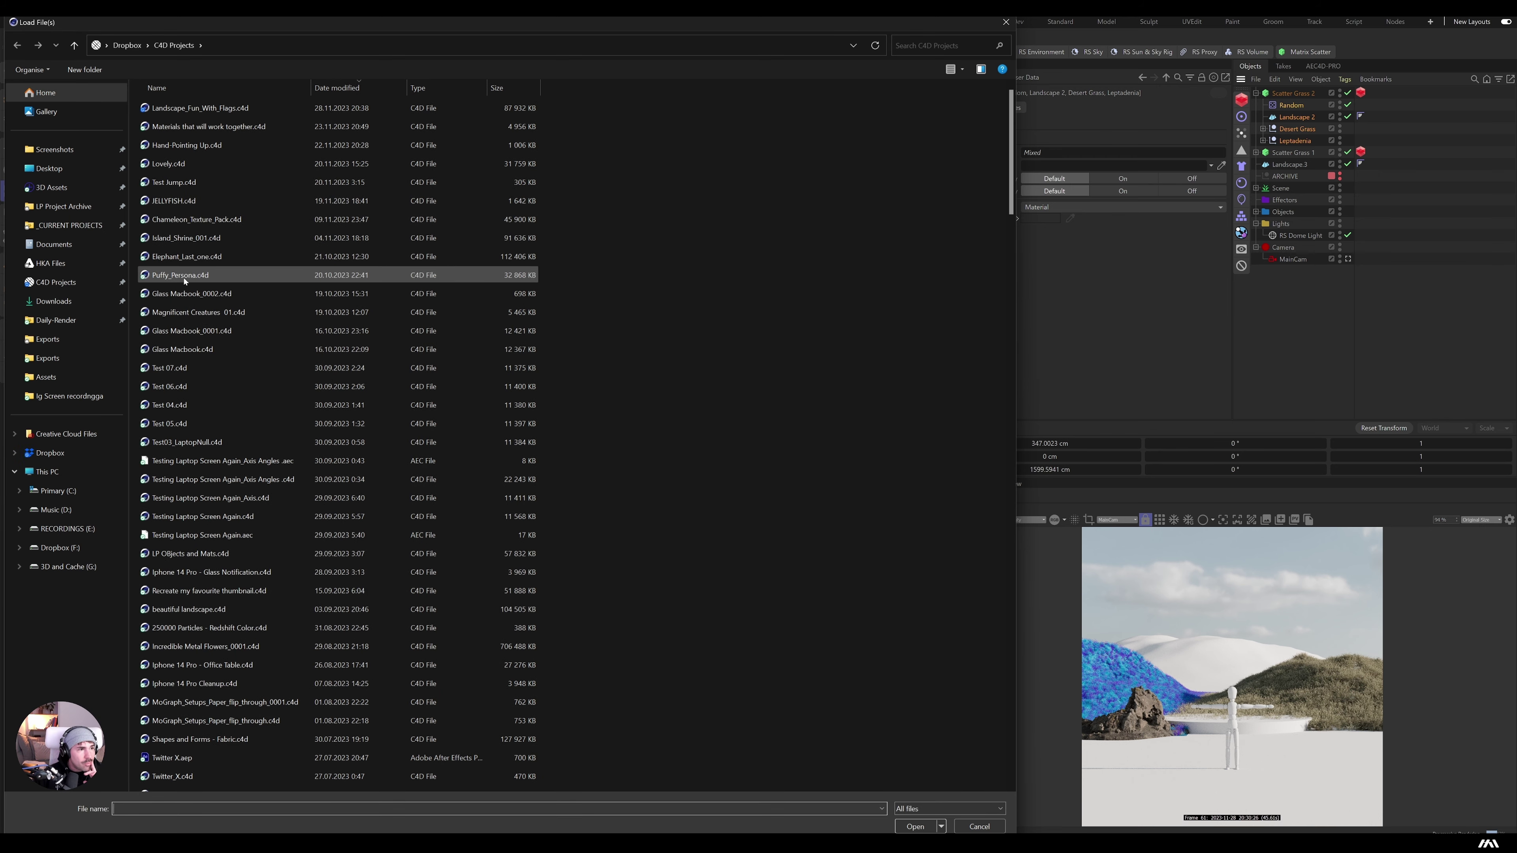
double_click(197, 238)
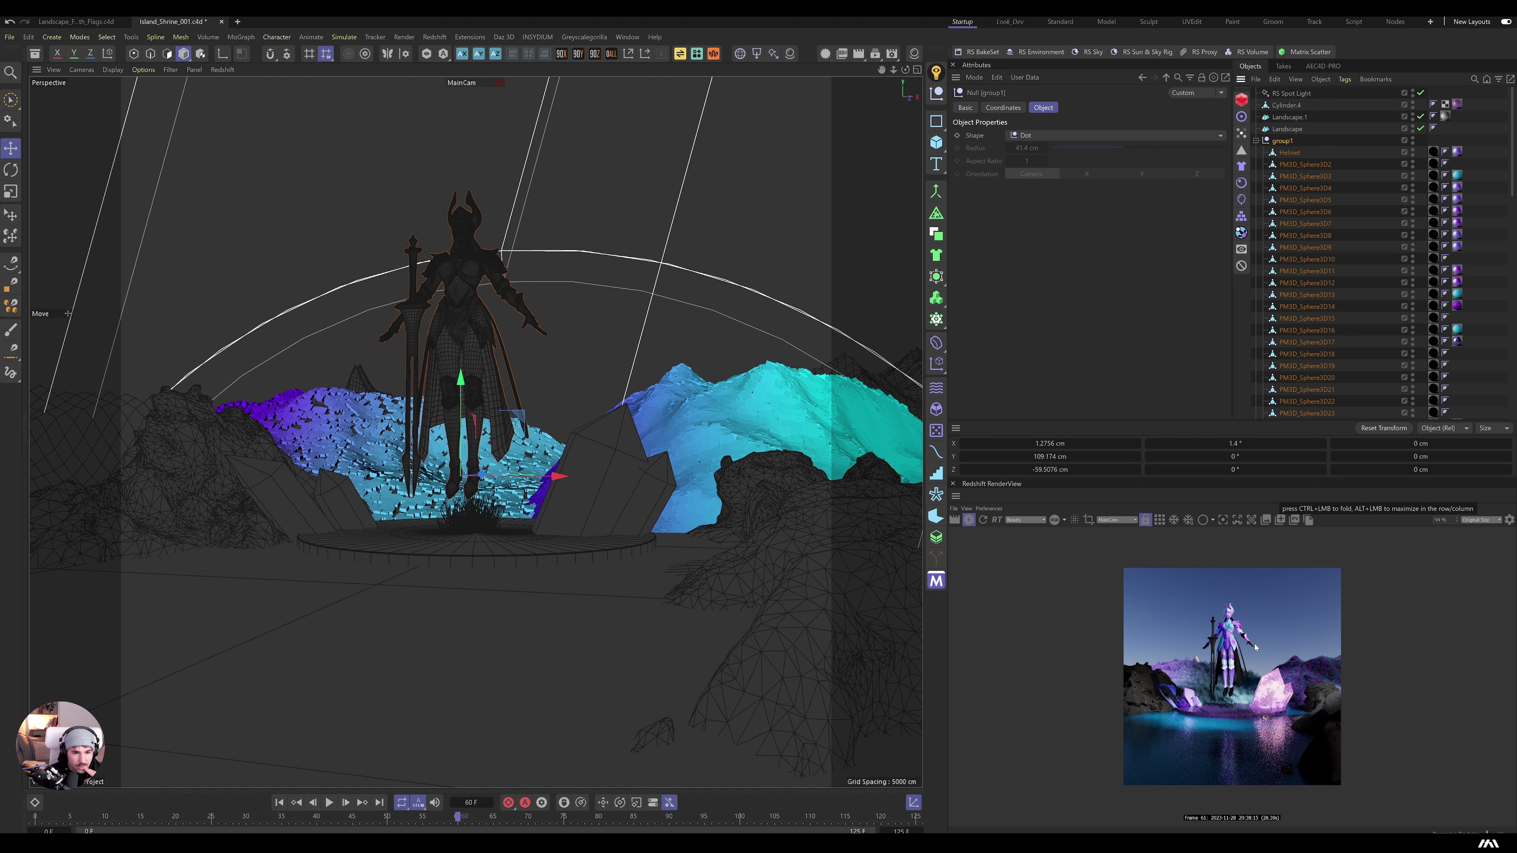
Step: Inspect Island Shrine's RS Matrix, Landscape.1, Grass3, Plain effector and Linear Field settings
click(1255, 140)
scroll(1319, 276, down, 3)
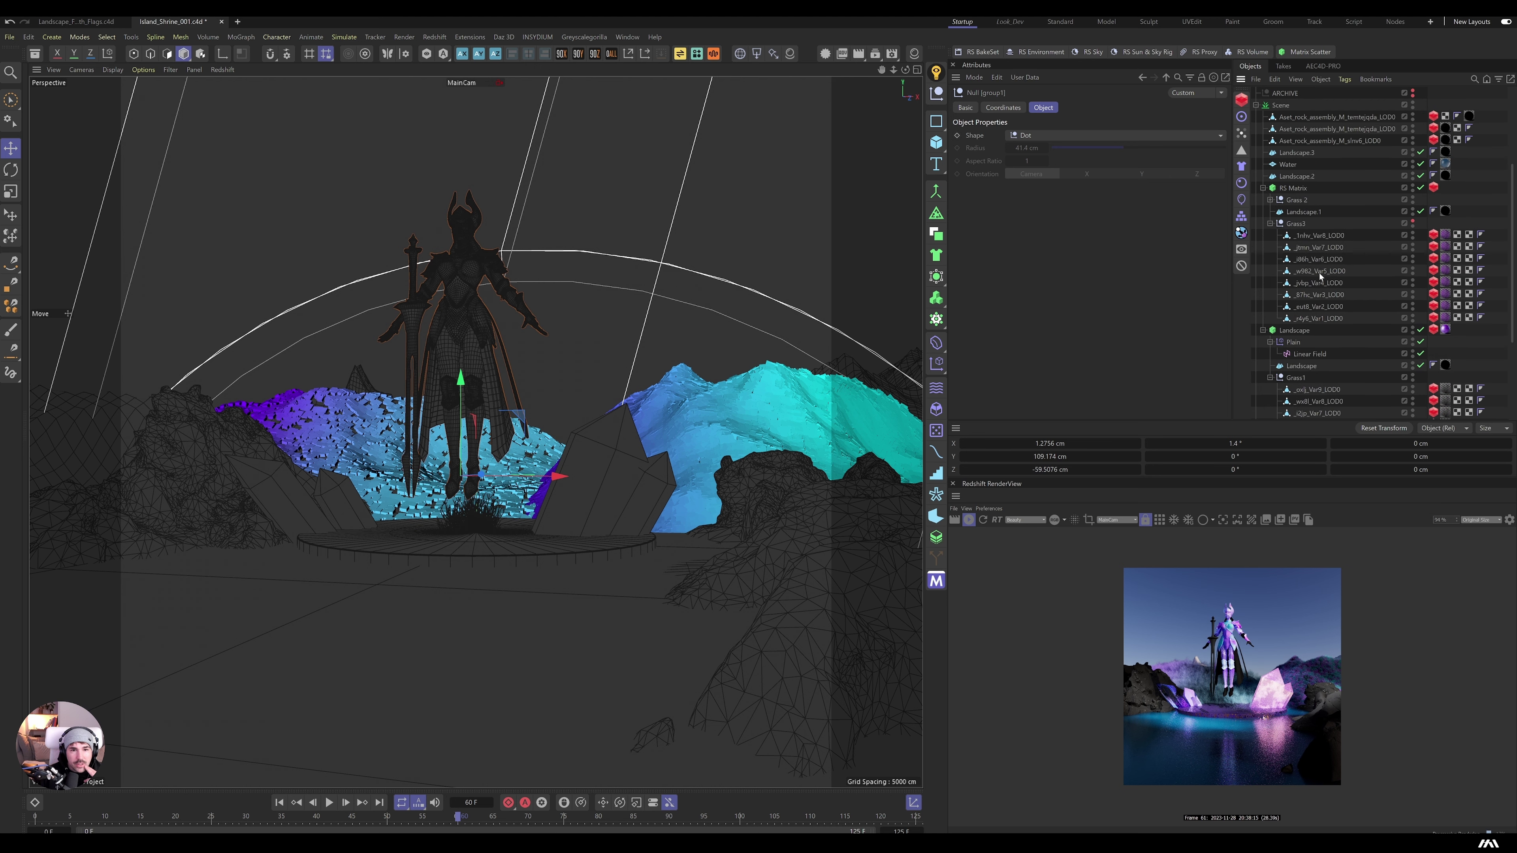
click(1292, 188)
click(1292, 212)
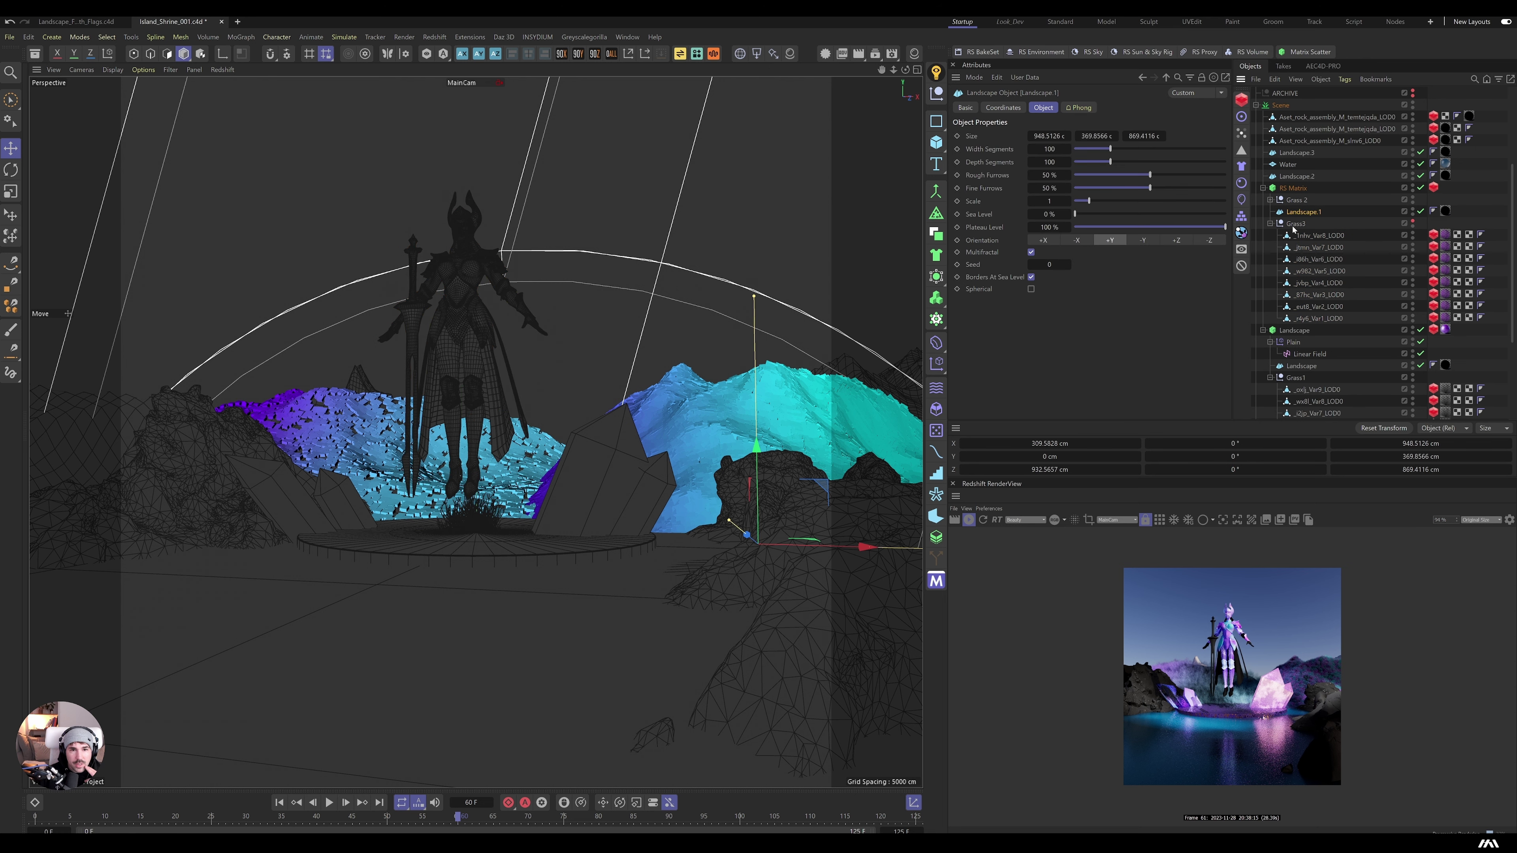
click(1294, 225)
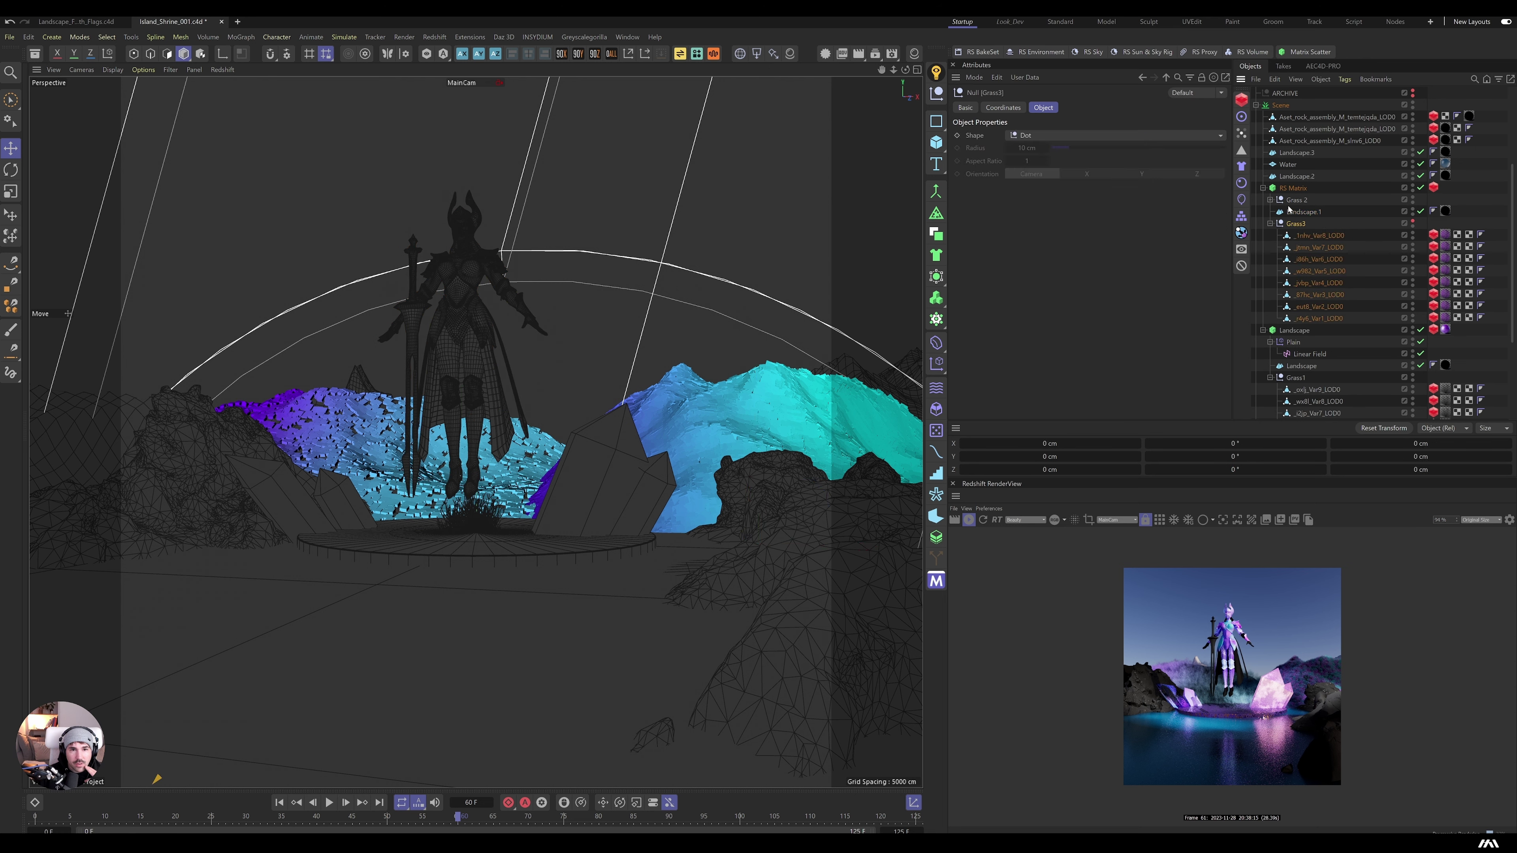
click(1292, 342)
click(1302, 355)
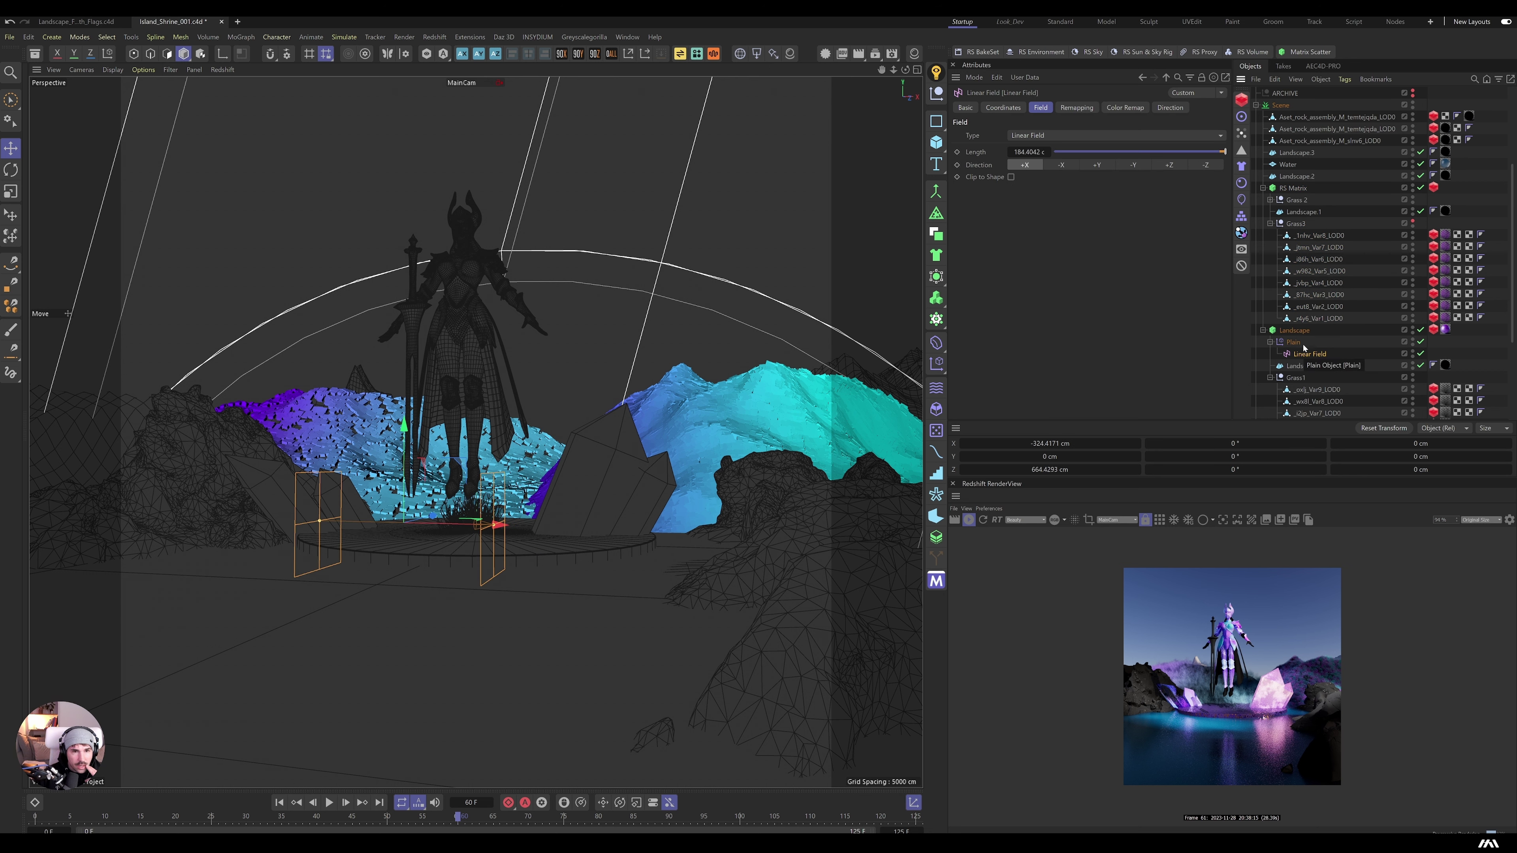
Step: Close the Island Shrine project without saving changes
key(ctrl+F4)
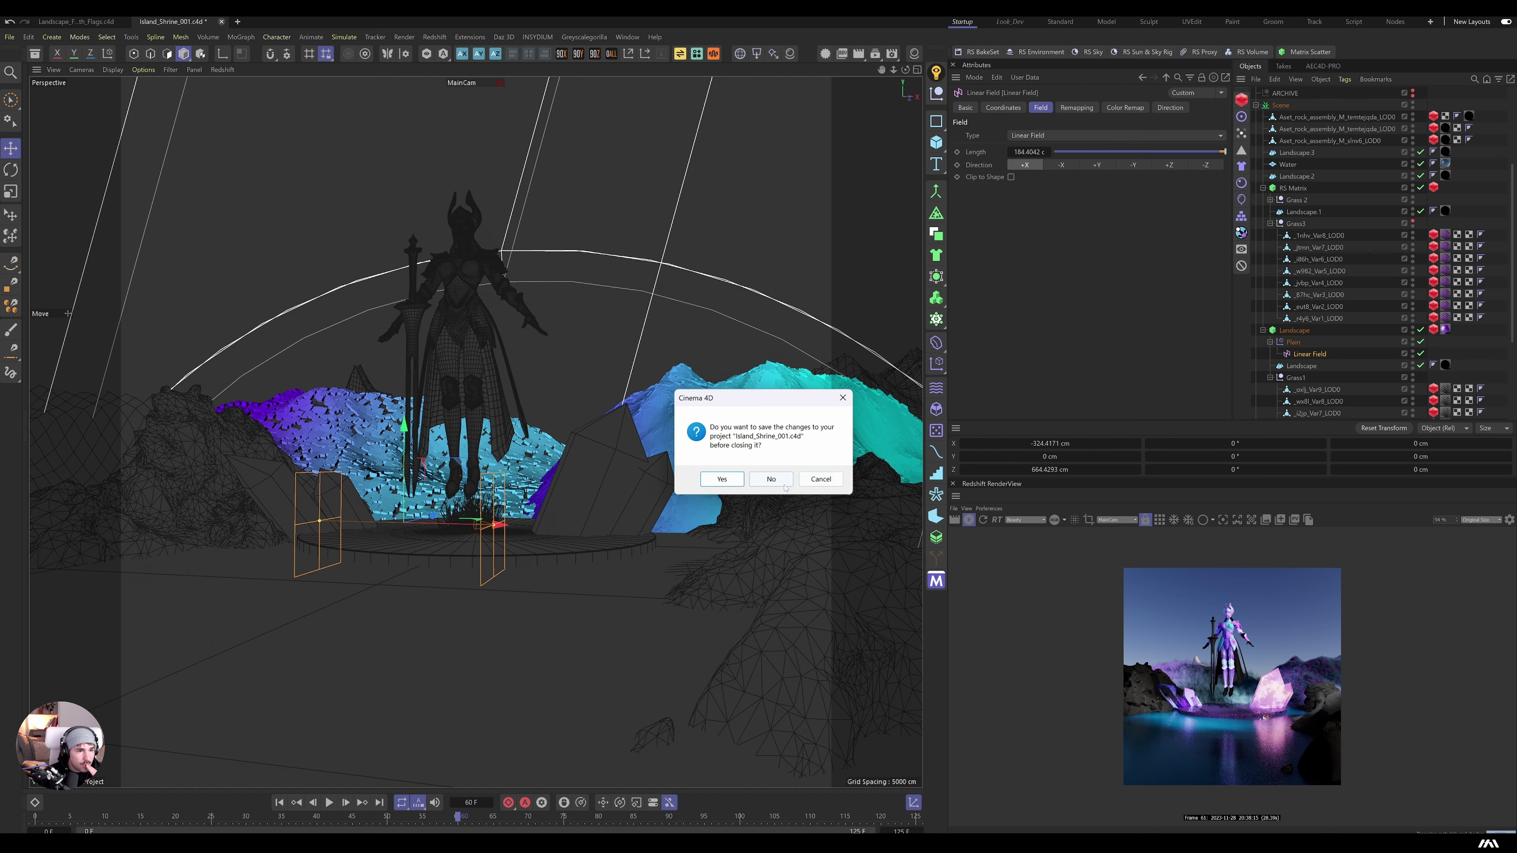
click(771, 479)
click(10, 37)
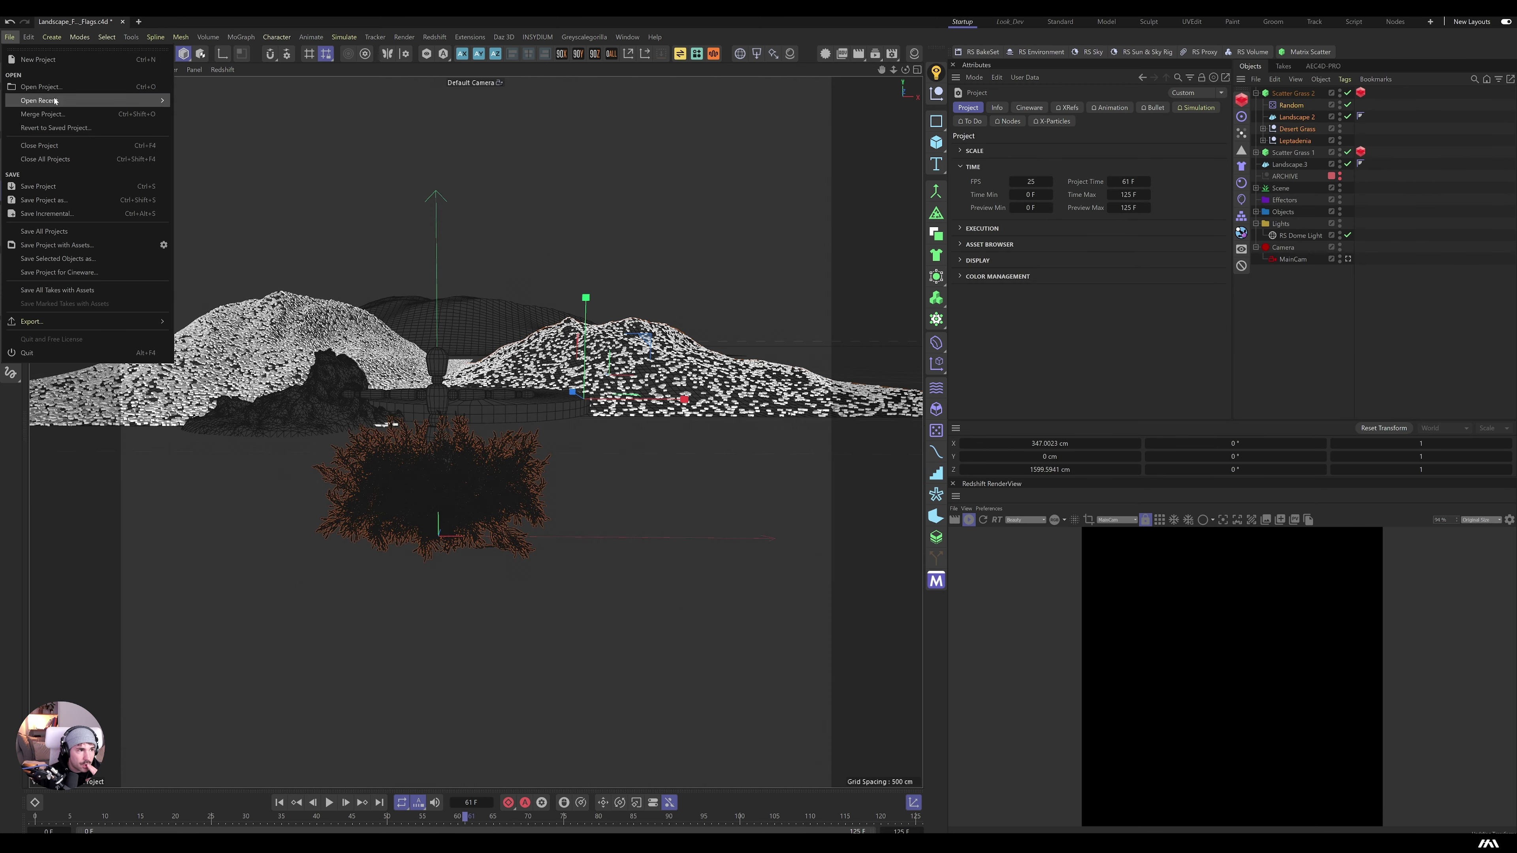
Step: Open Wonderful Dashboard - Test 01.c4d from Dropbox > HKA Files > PATREON > Tutorials > 002 - Wonderful Dashboards
click(36, 85)
click(49, 453)
double_click(187, 258)
double_click(440, 117)
double_click(182, 127)
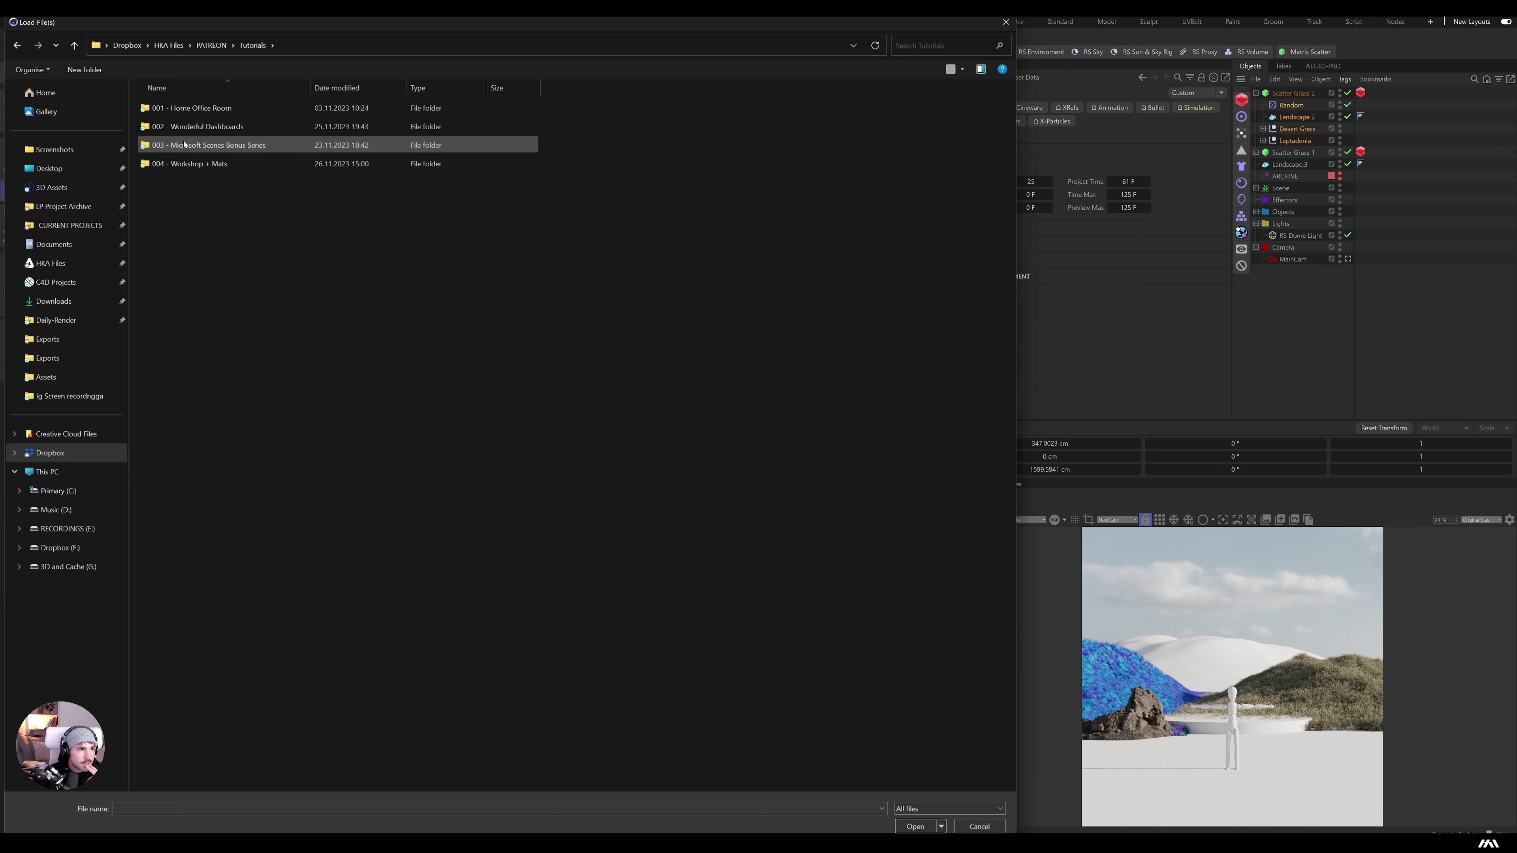
double_click(189, 127)
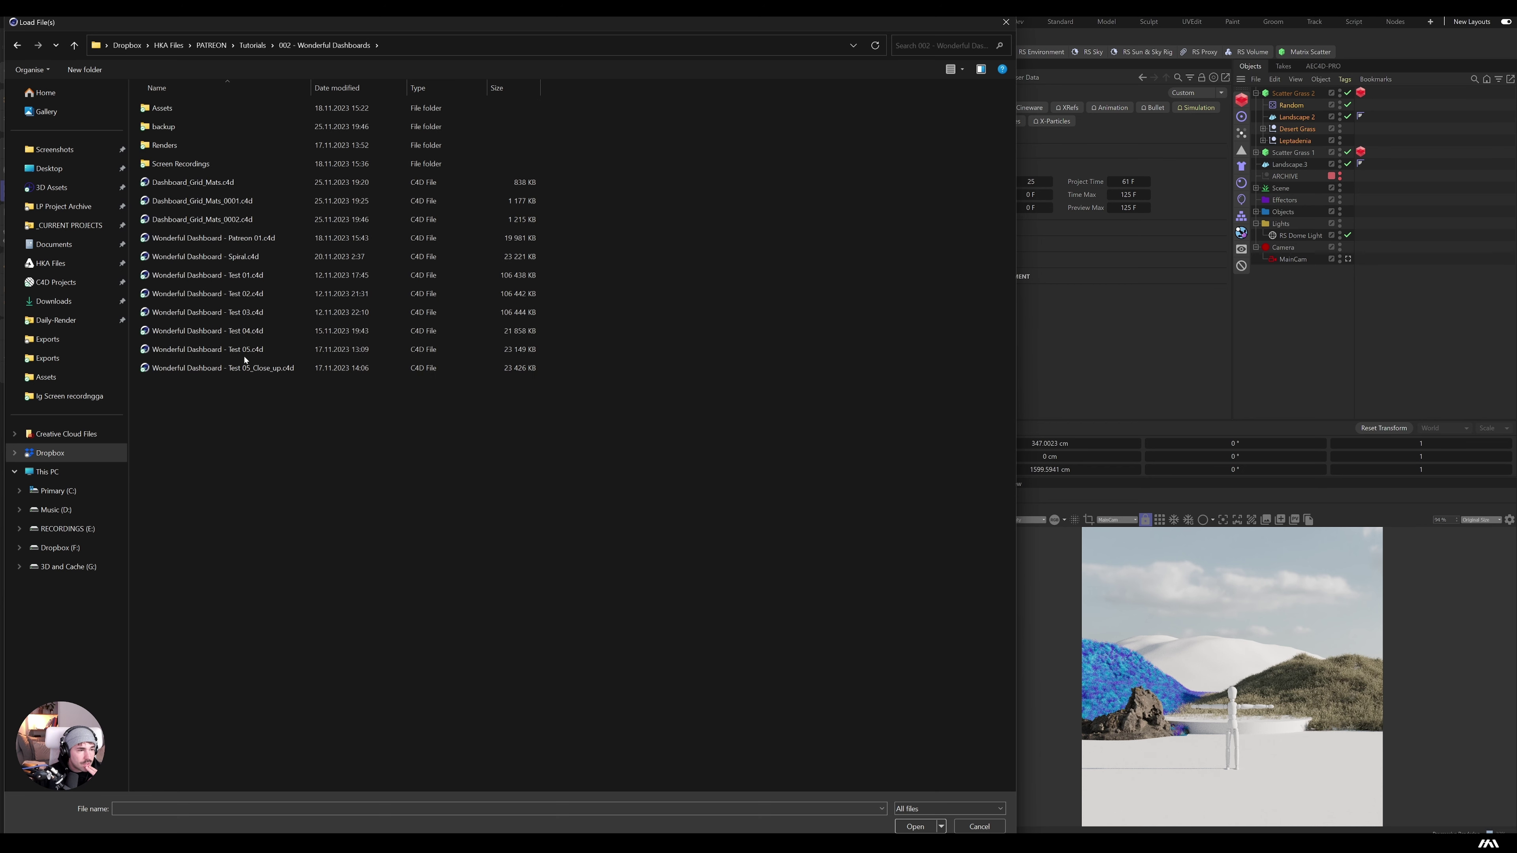
double_click(239, 275)
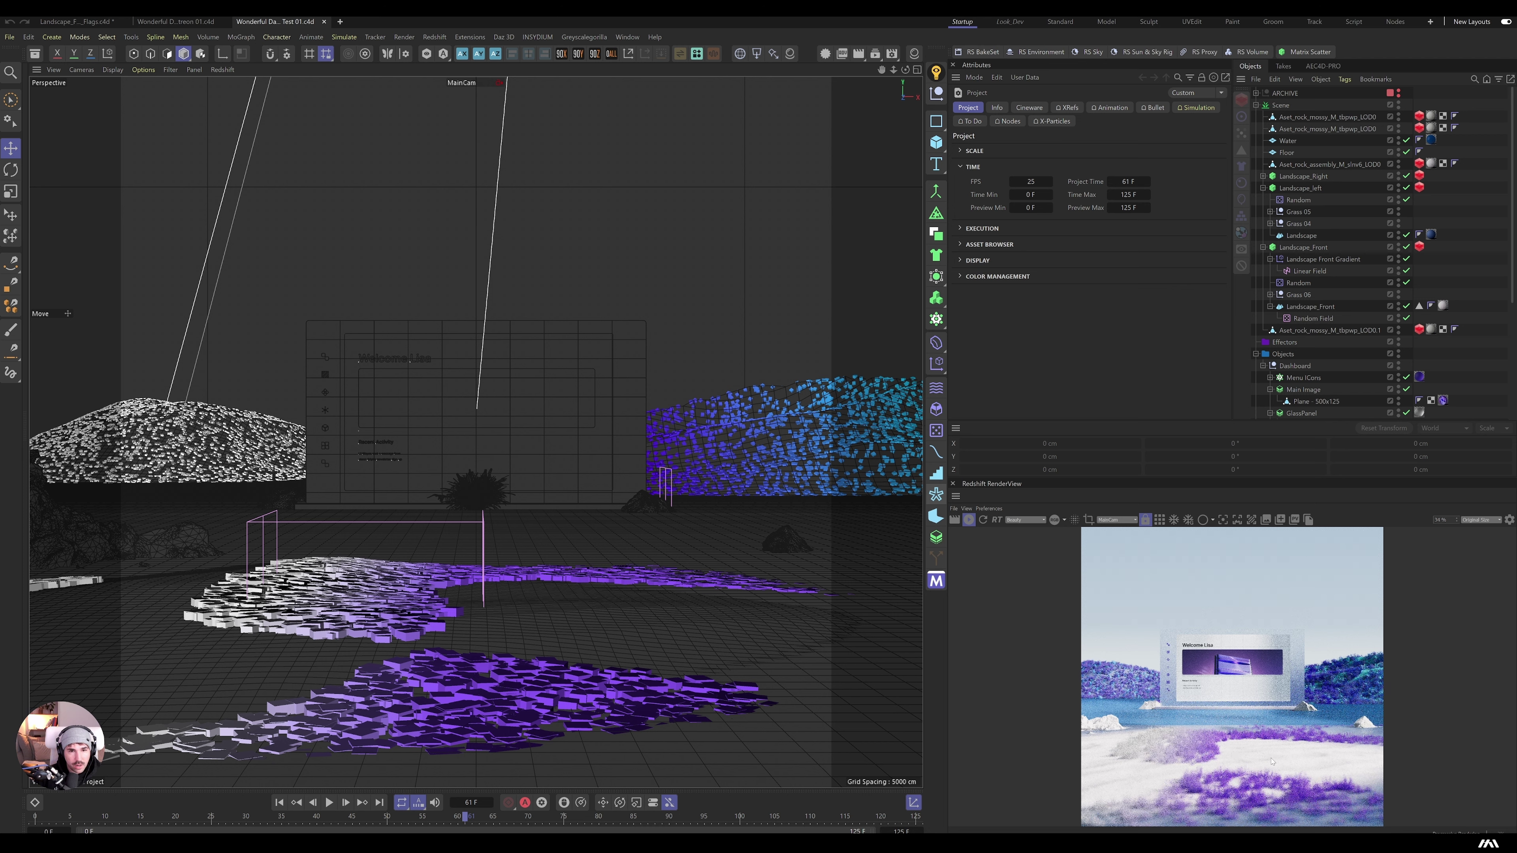
Step: Inspect Landscape_Front's Random Field, lowering its noise scale to 2166%
click(661, 633)
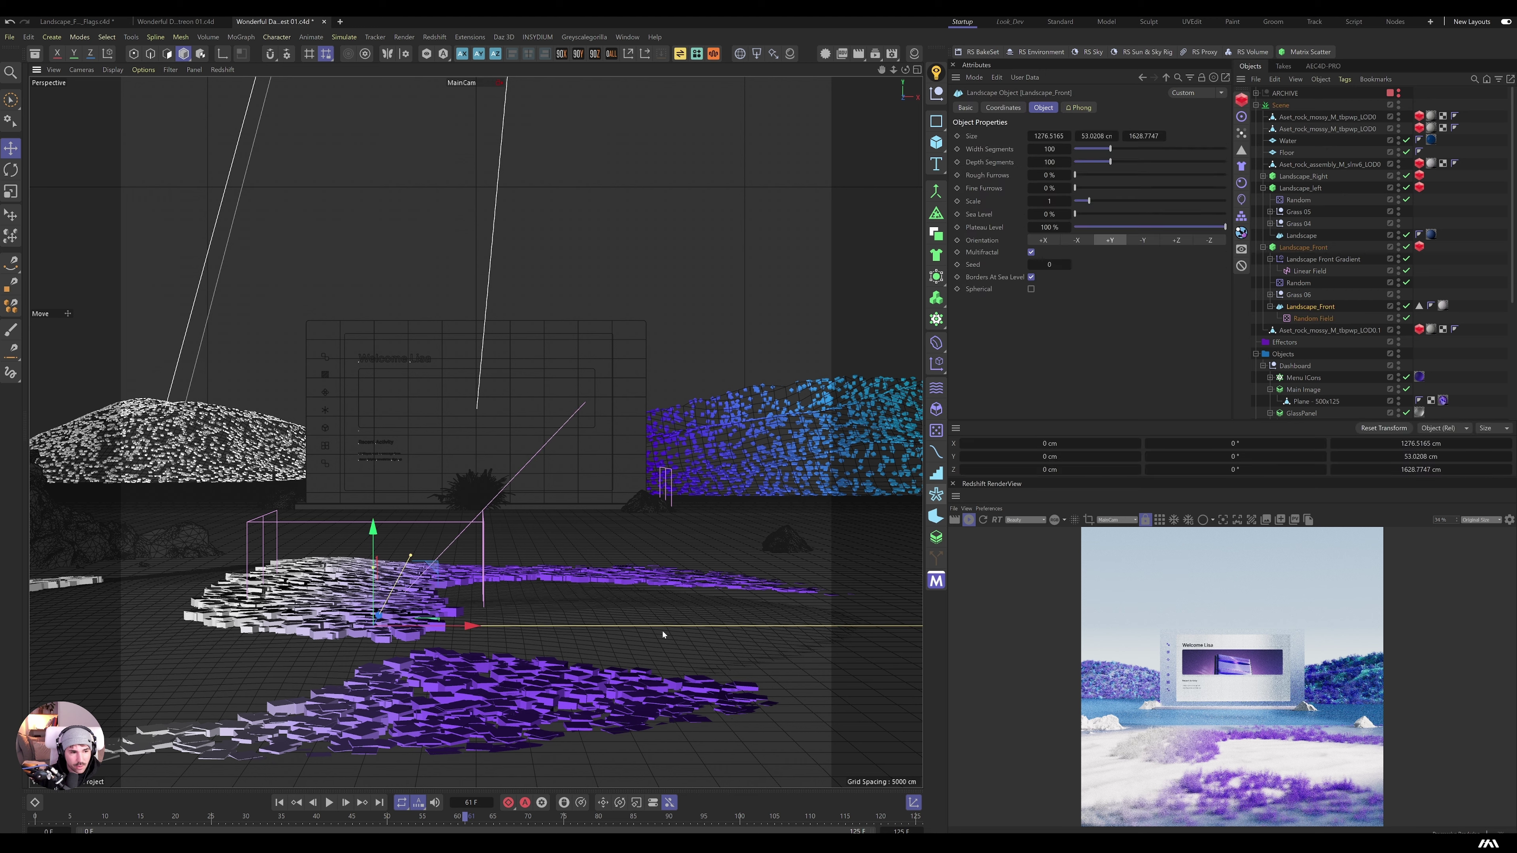
click(1316, 319)
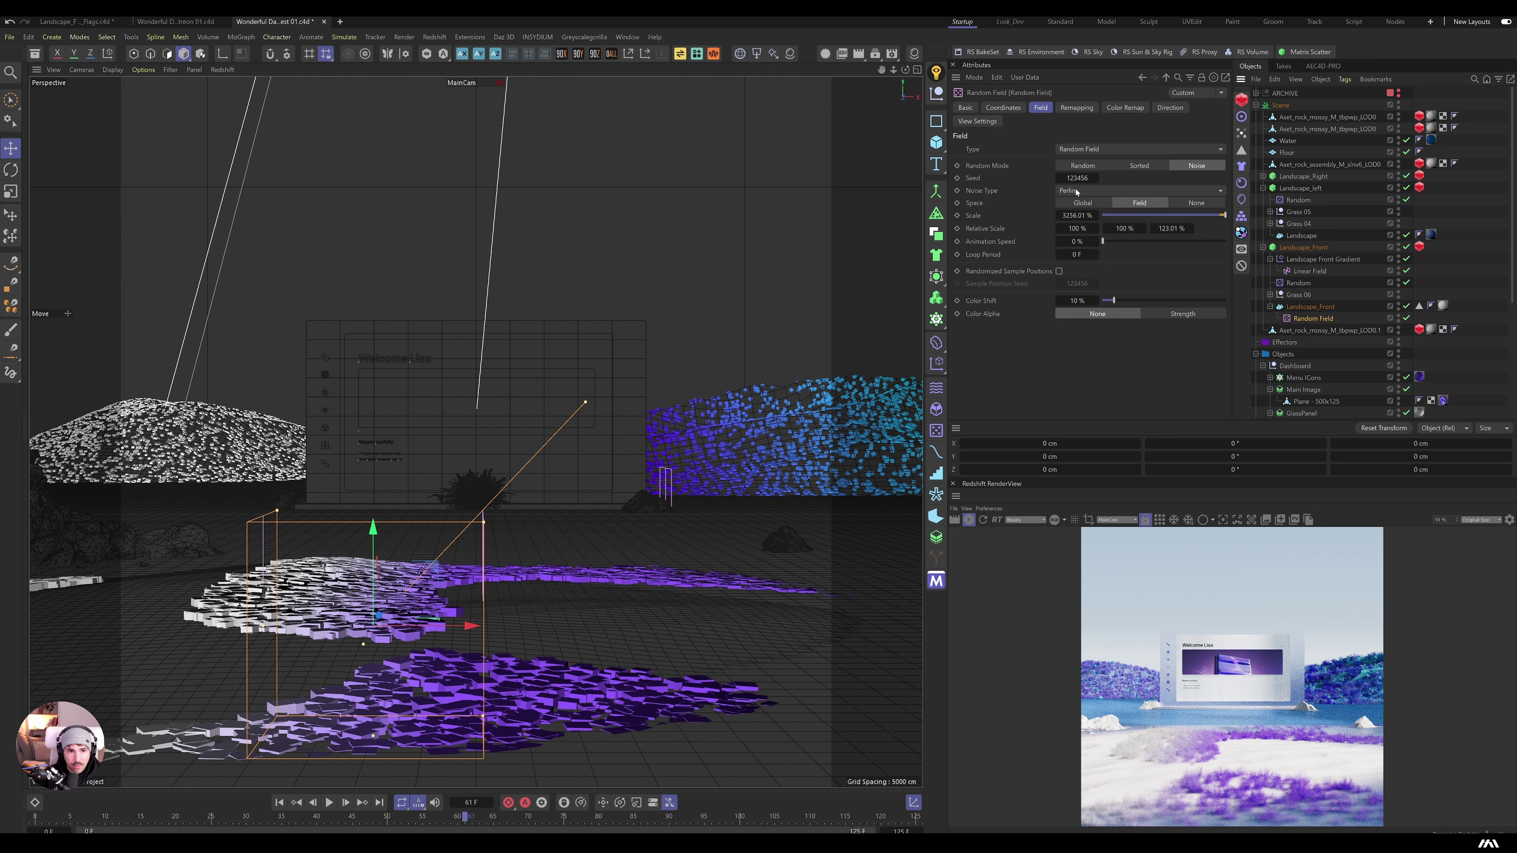
drag(1078, 215, 1027, 215)
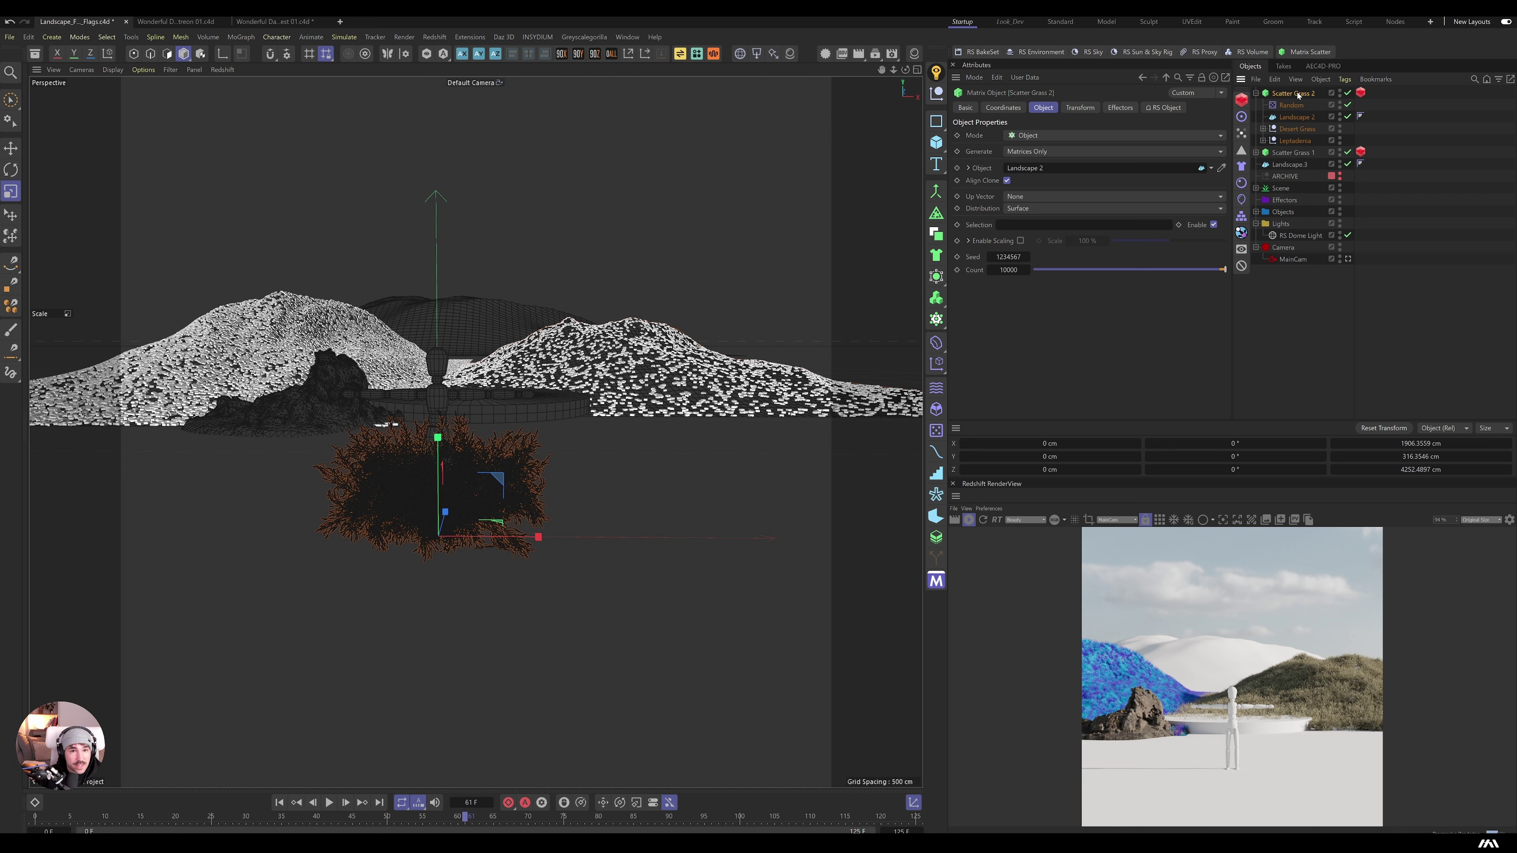
click(936, 364)
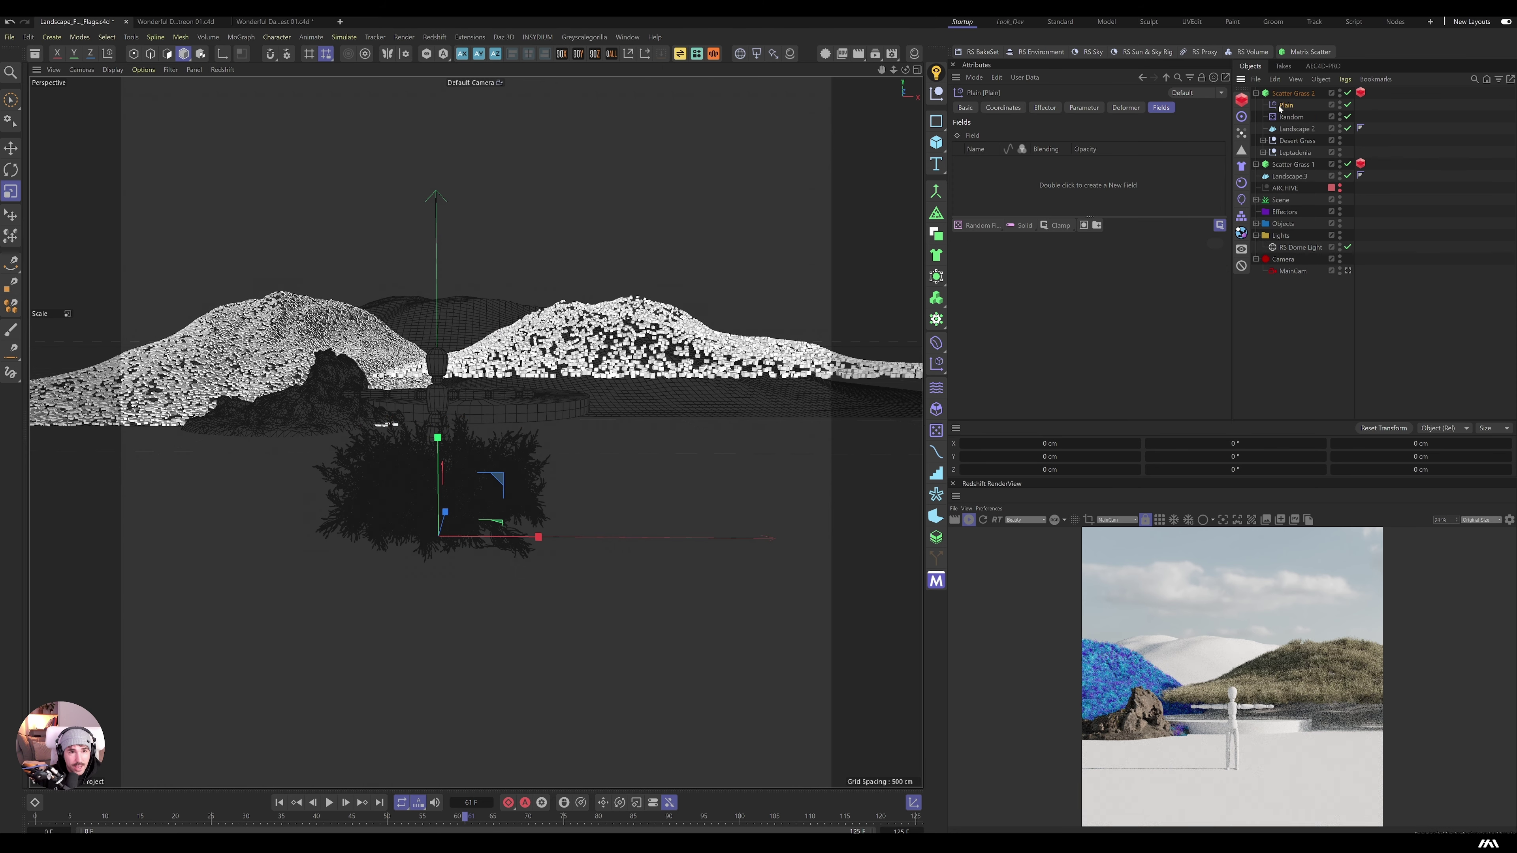
click(1079, 108)
drag(1039, 202, 1099, 201)
click(1024, 176)
click(1025, 200)
click(1024, 212)
click(1043, 236)
text(-1)
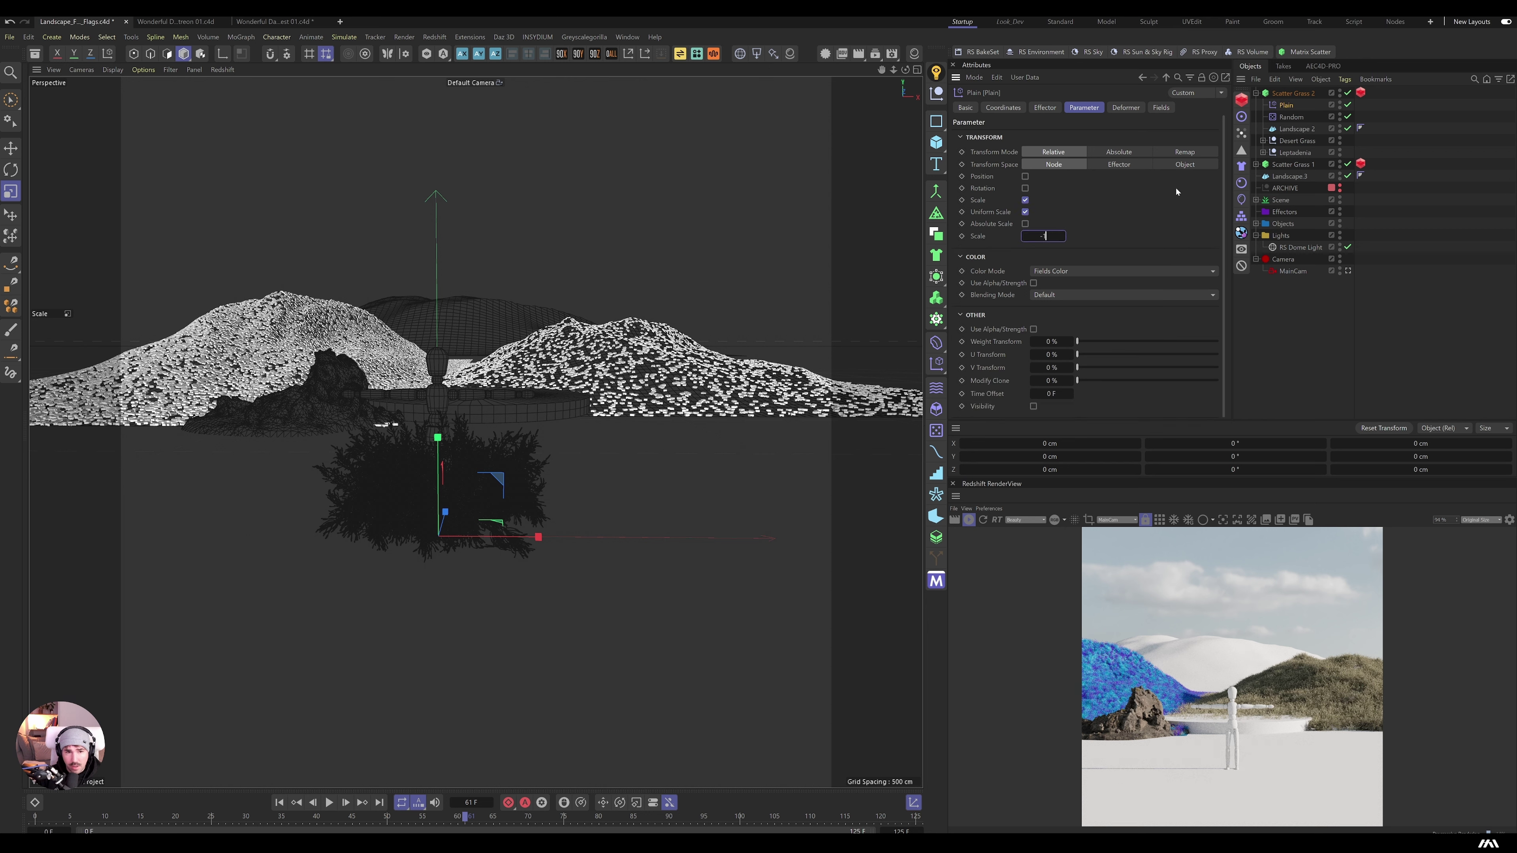
key(Return)
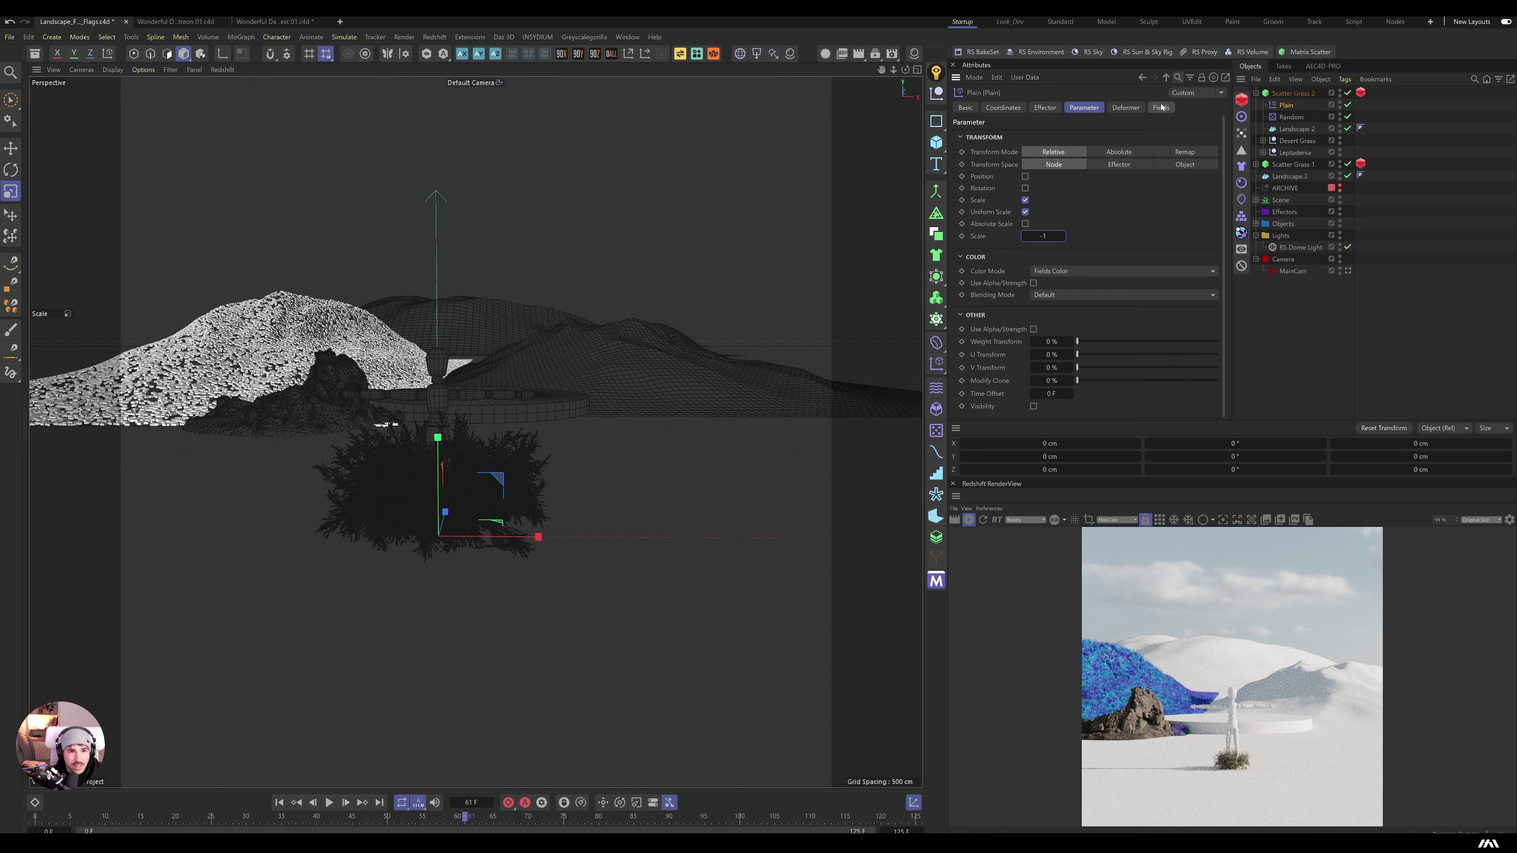
click(1161, 107)
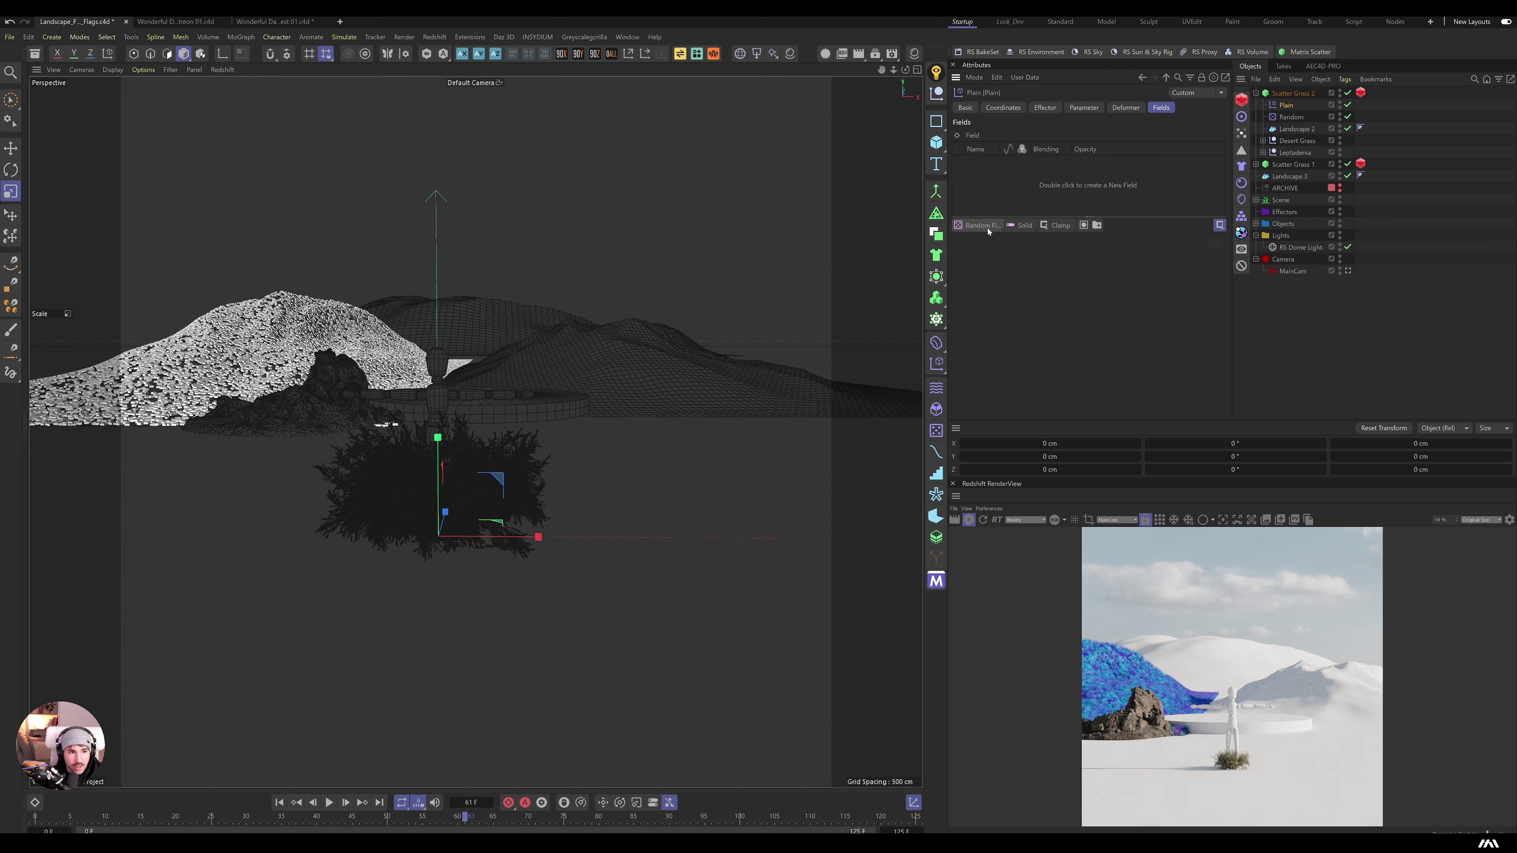
click(975, 225)
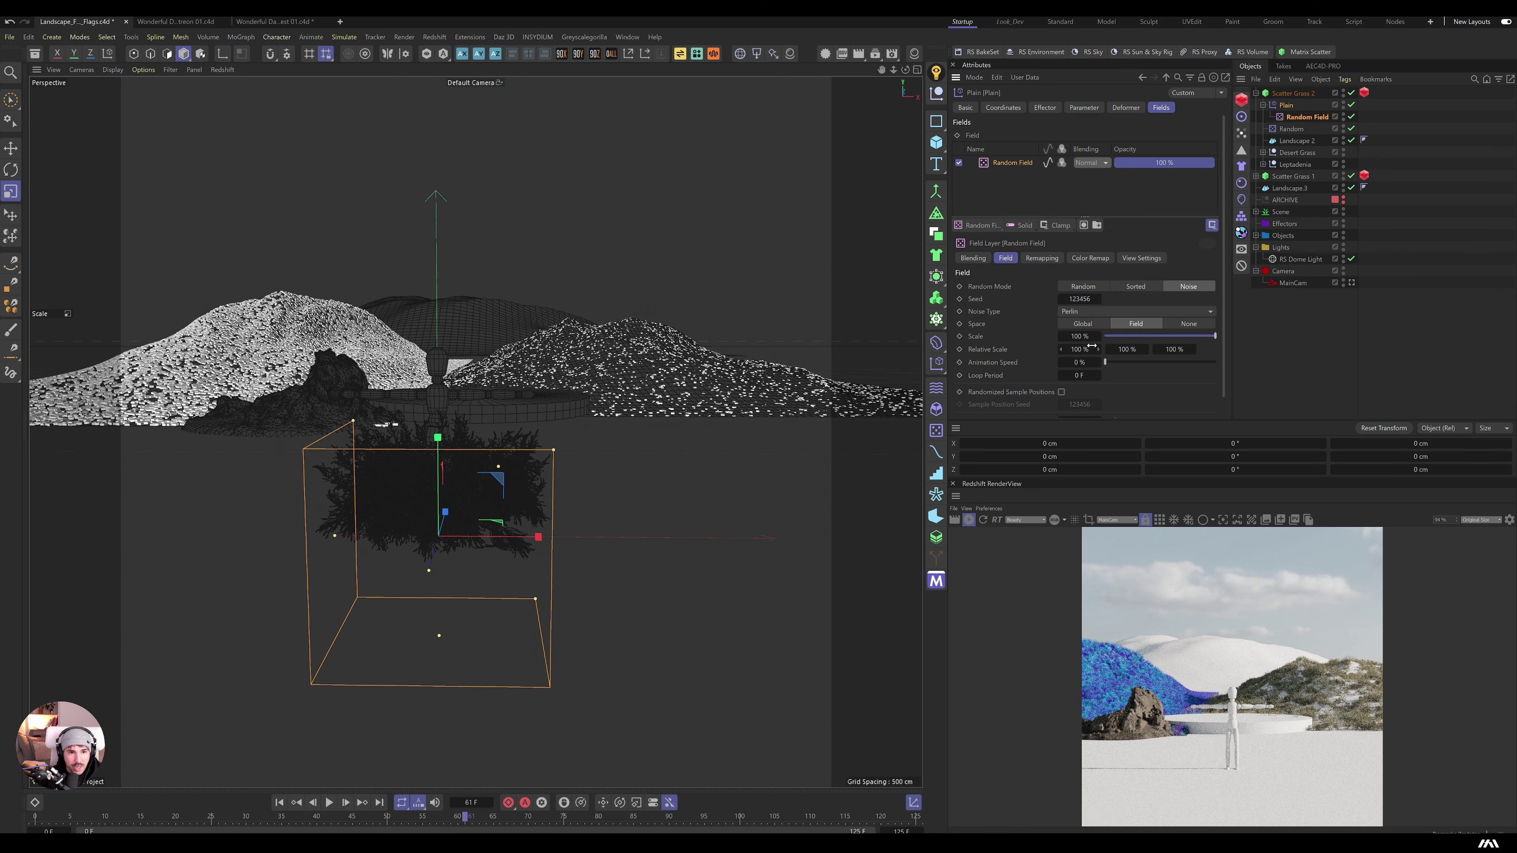
drag(1088, 339, 1068, 276)
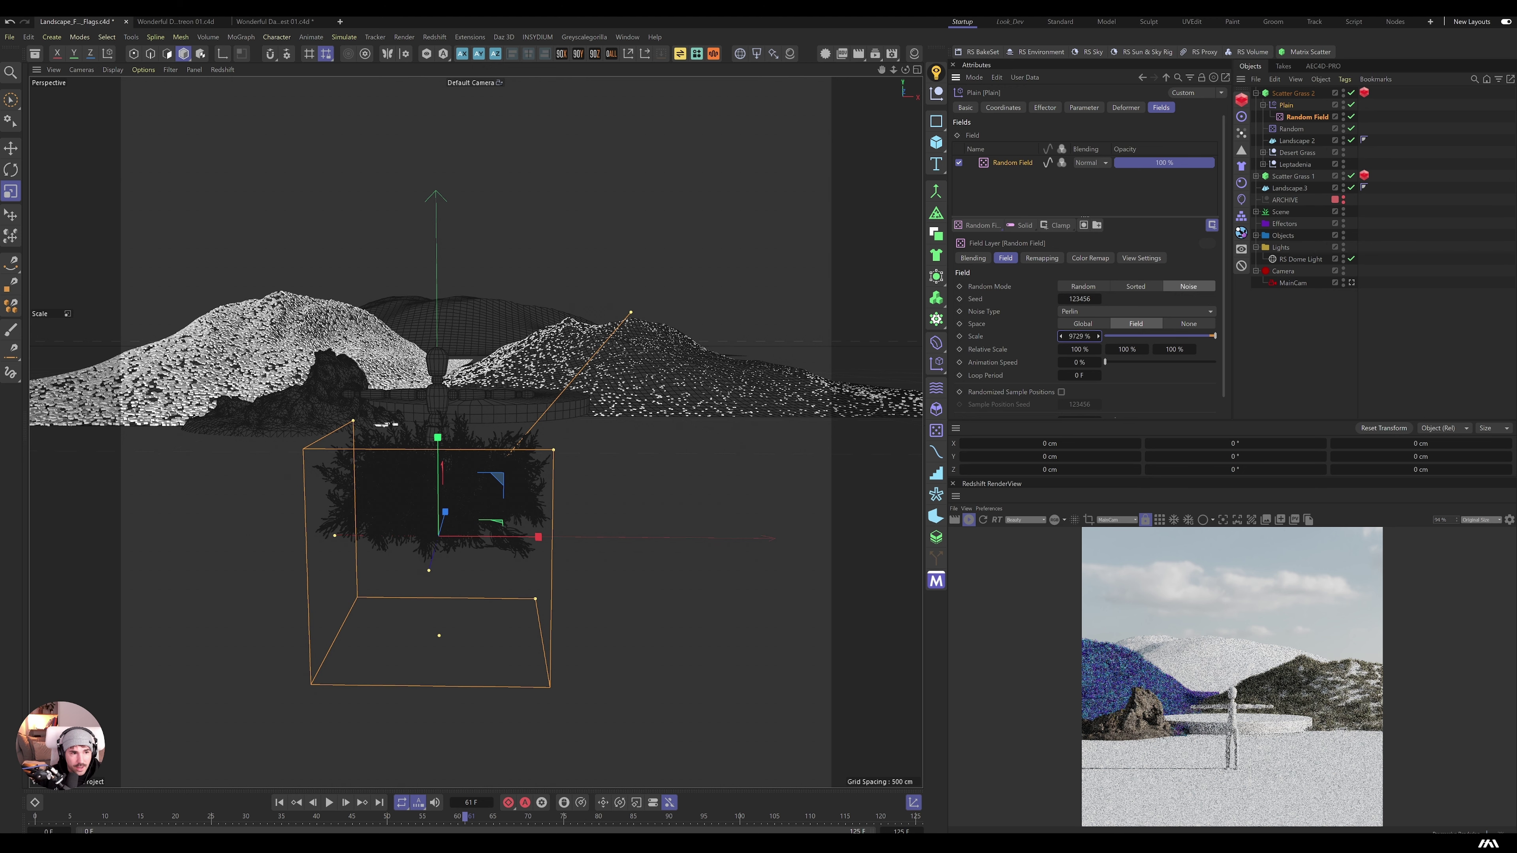
click(1040, 261)
drag(1027, 365, 1029, 365)
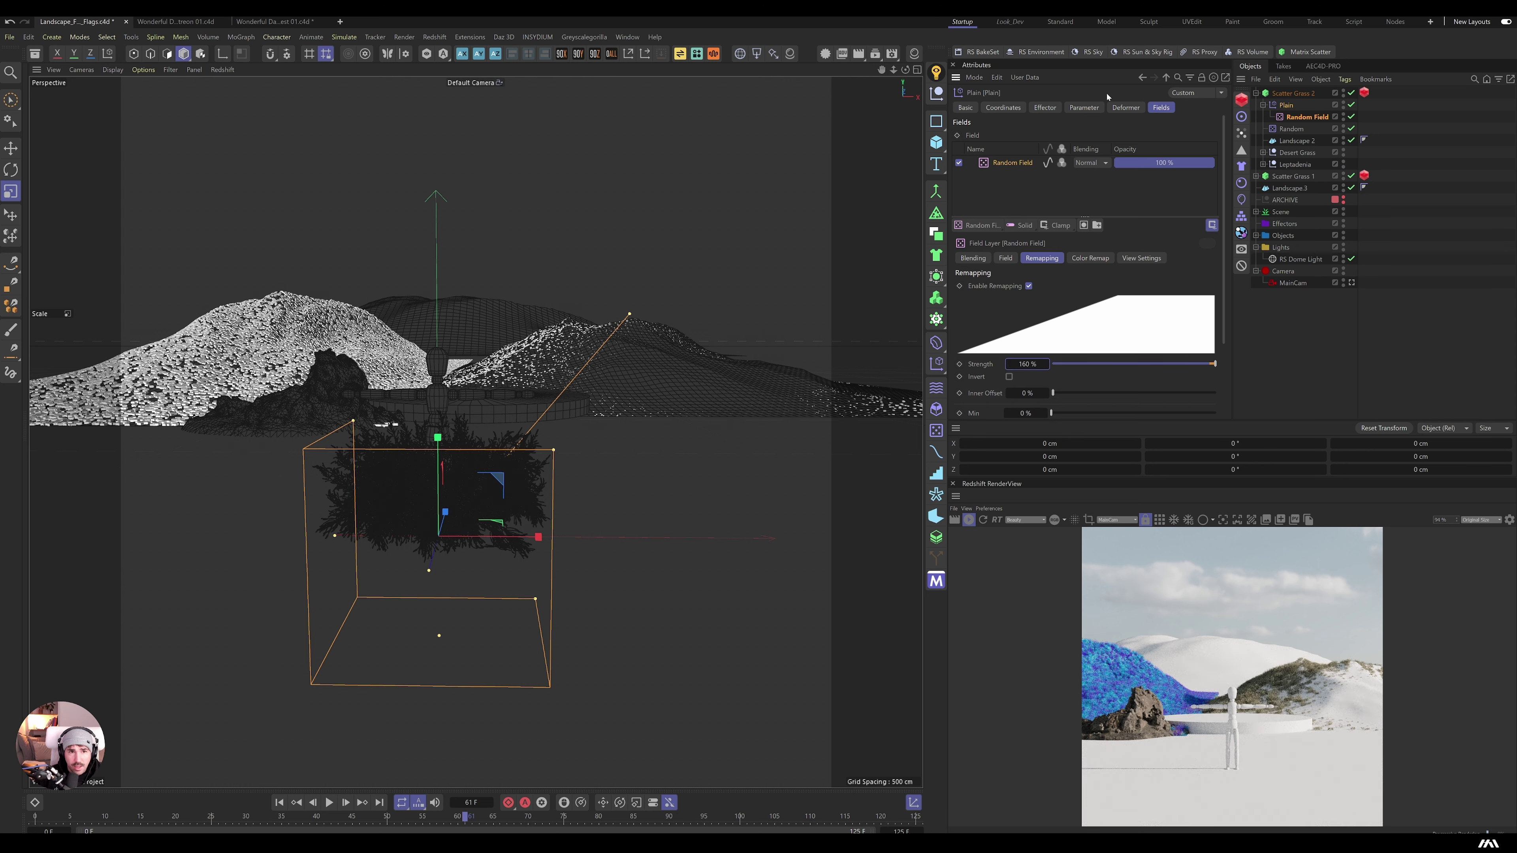
click(1291, 93)
click(1364, 92)
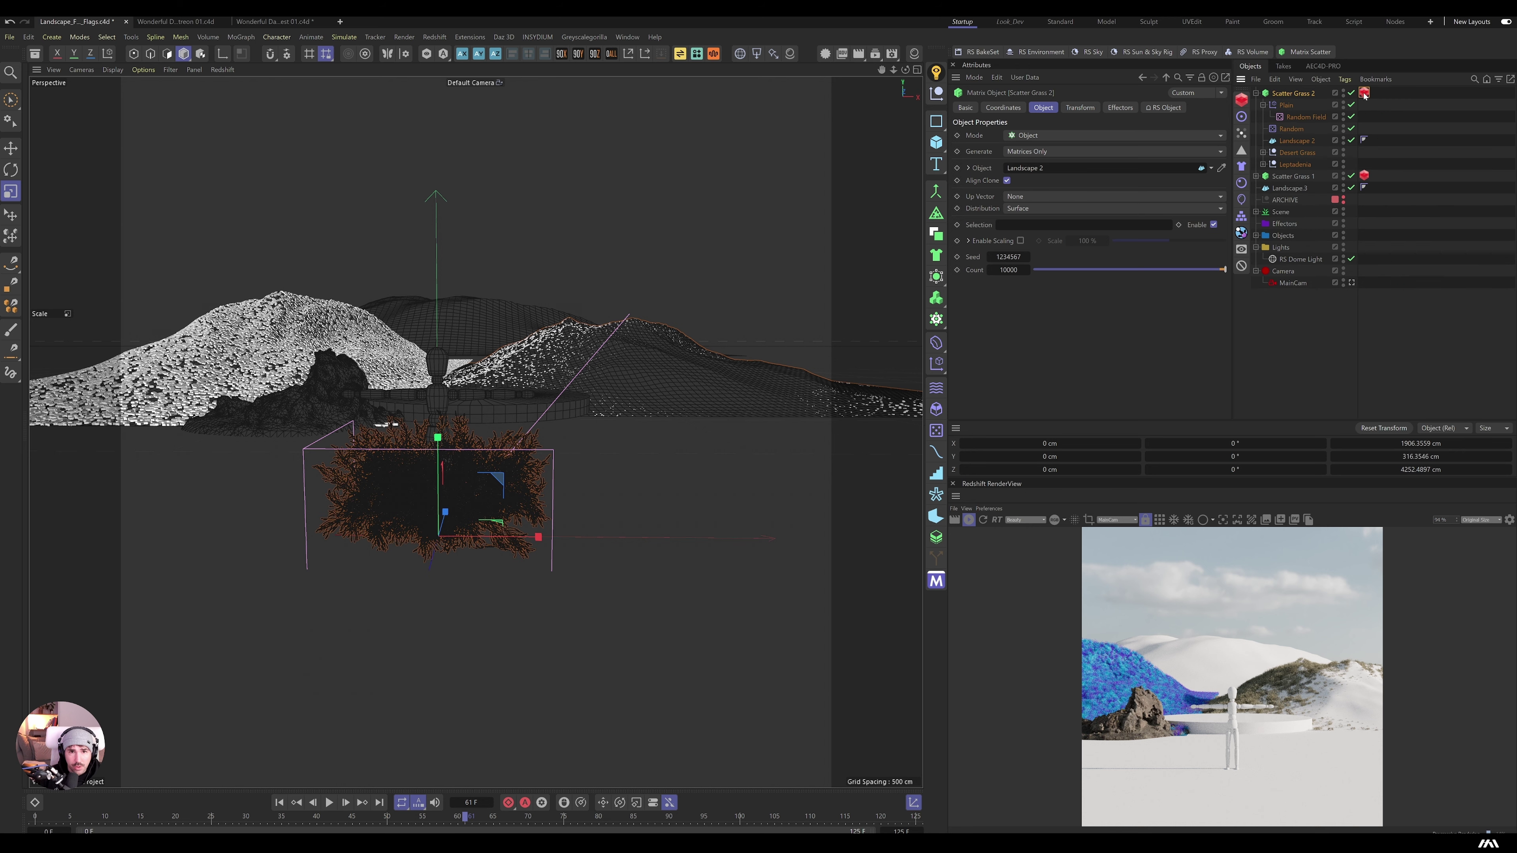
drag(1053, 409, 1058, 409)
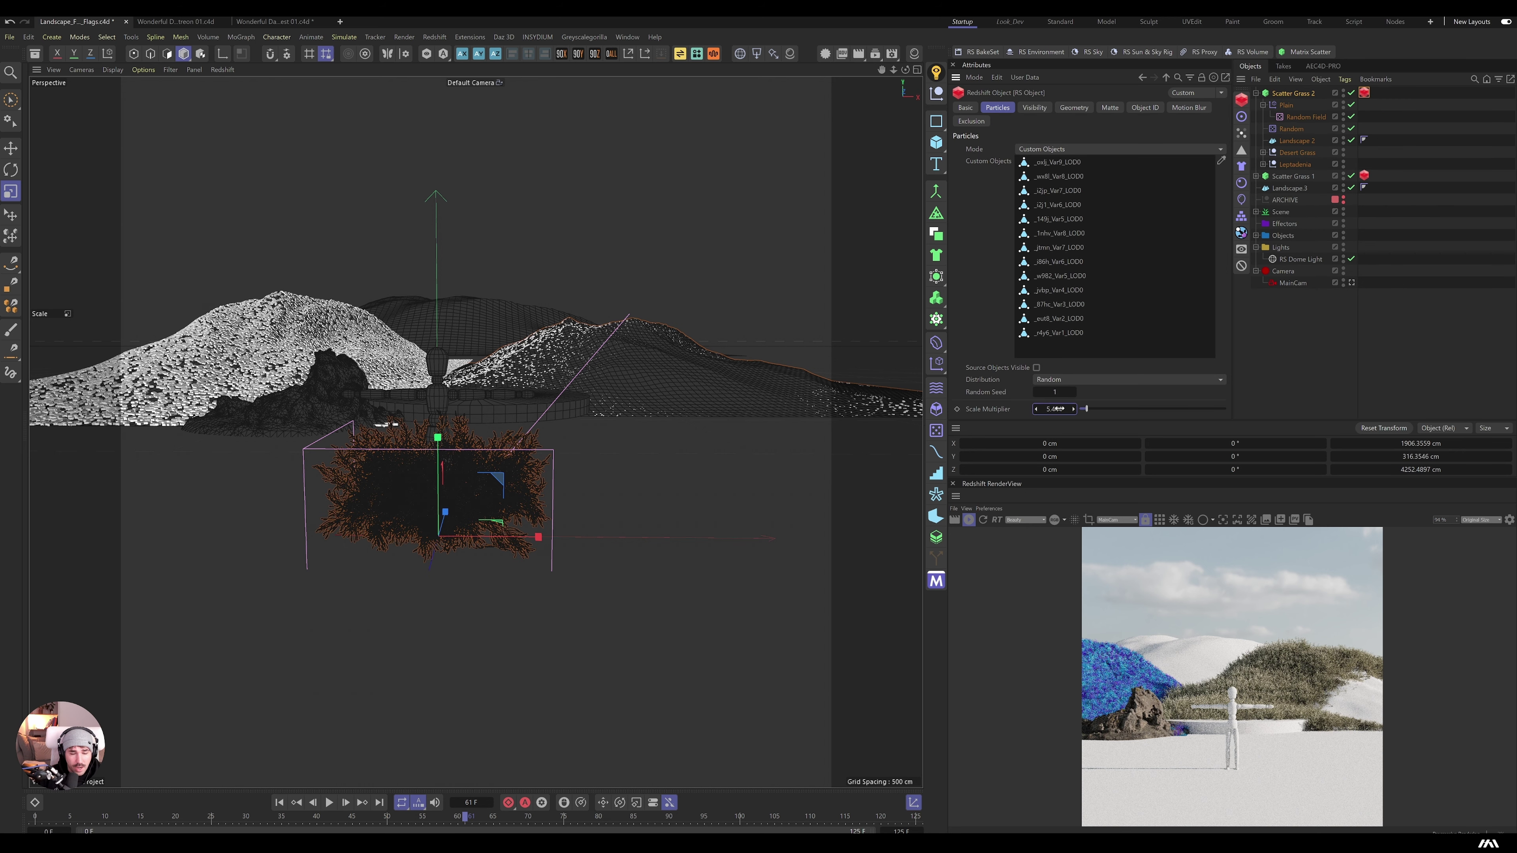
click(1286, 105)
key(Delete)
click(1293, 93)
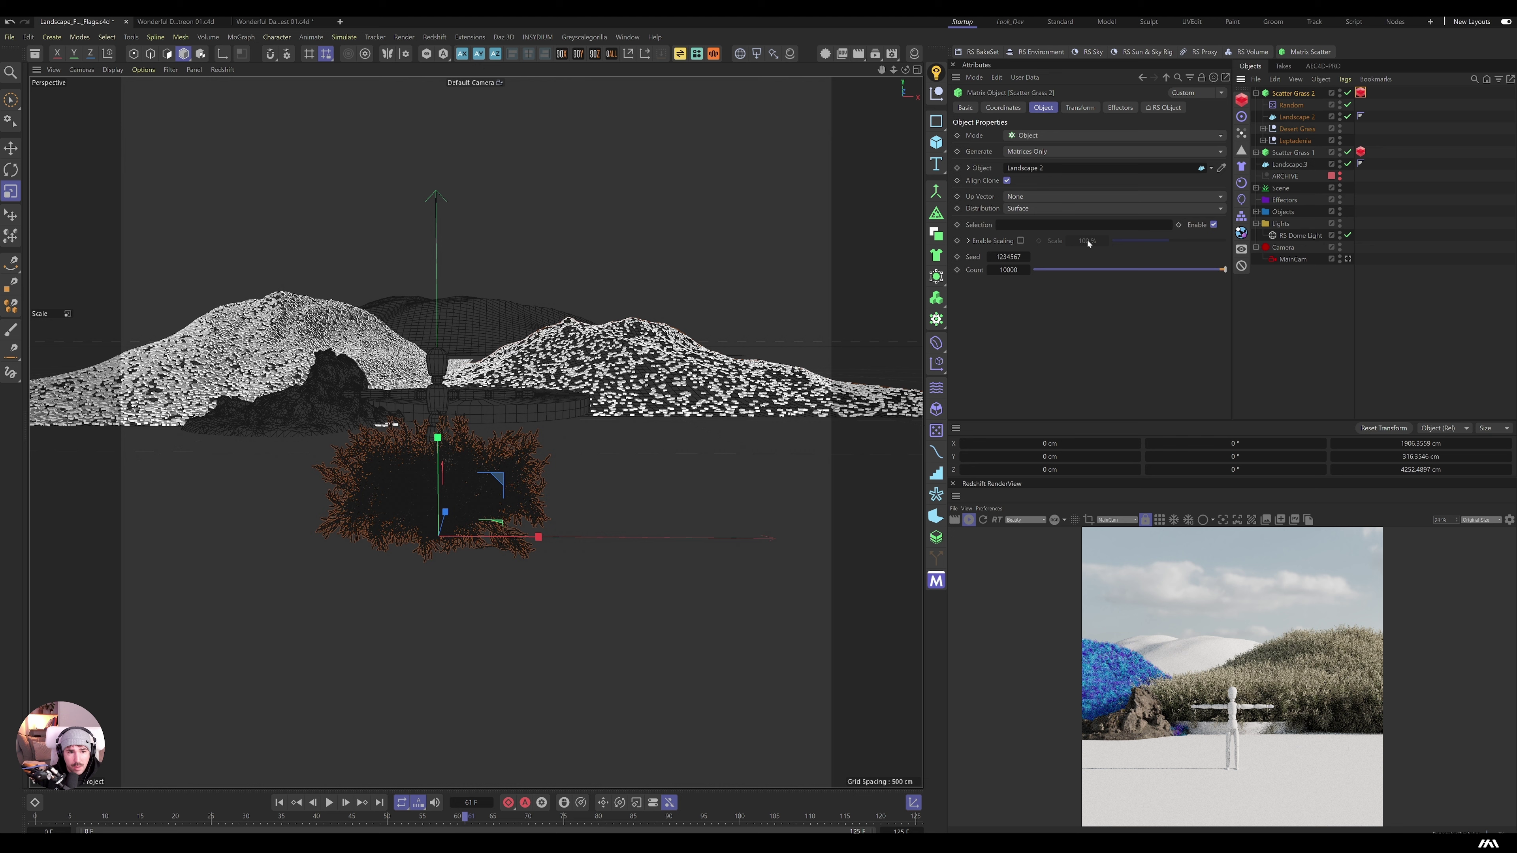
Step: Add a Plain effector to Scatter Grass 2 using uniform scale -1 instead of position
click(937, 366)
click(1084, 107)
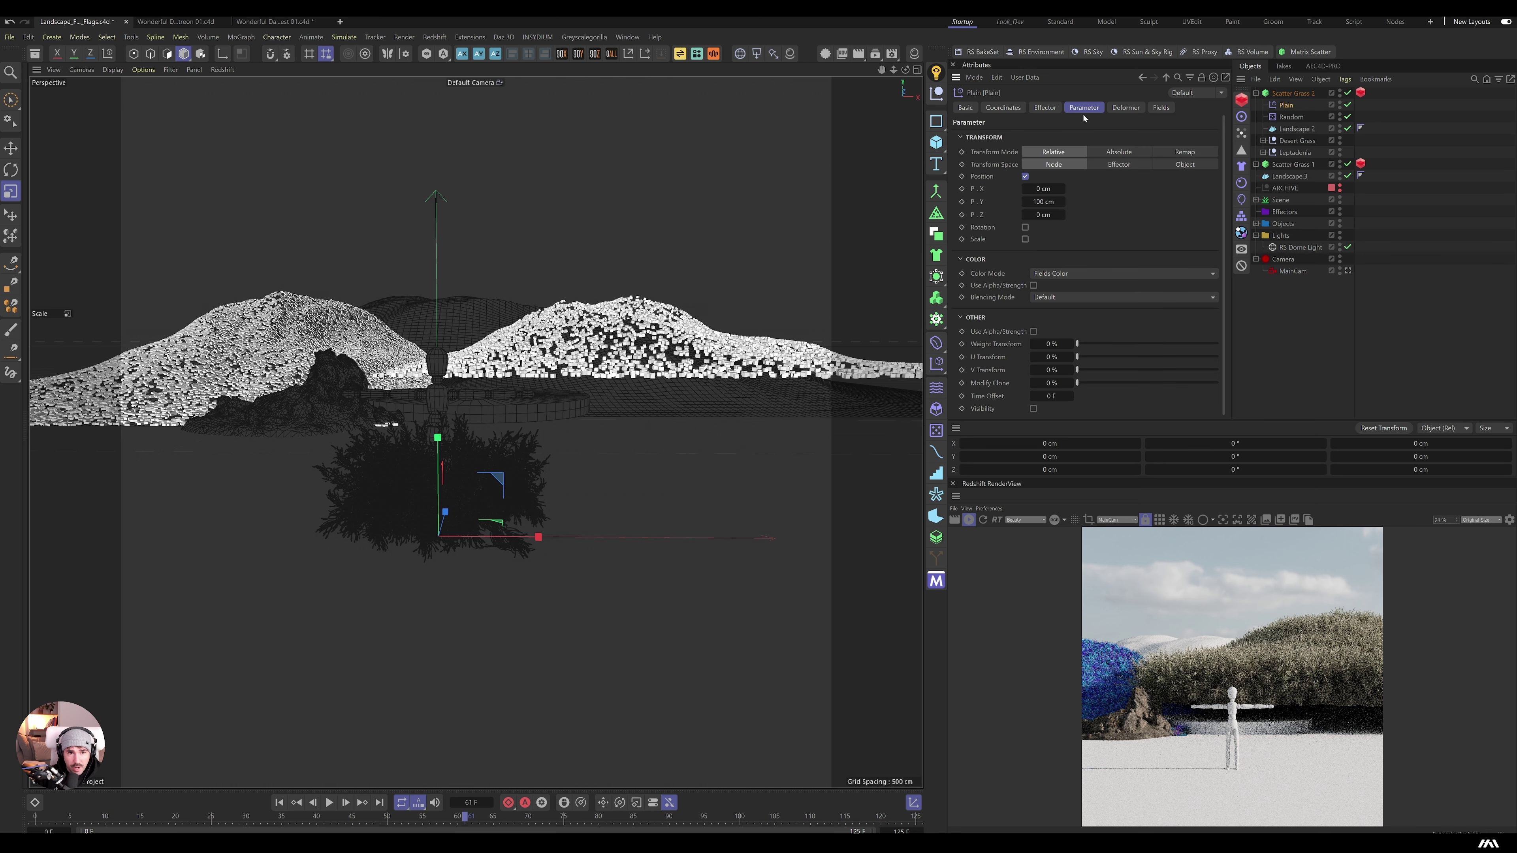
click(1026, 177)
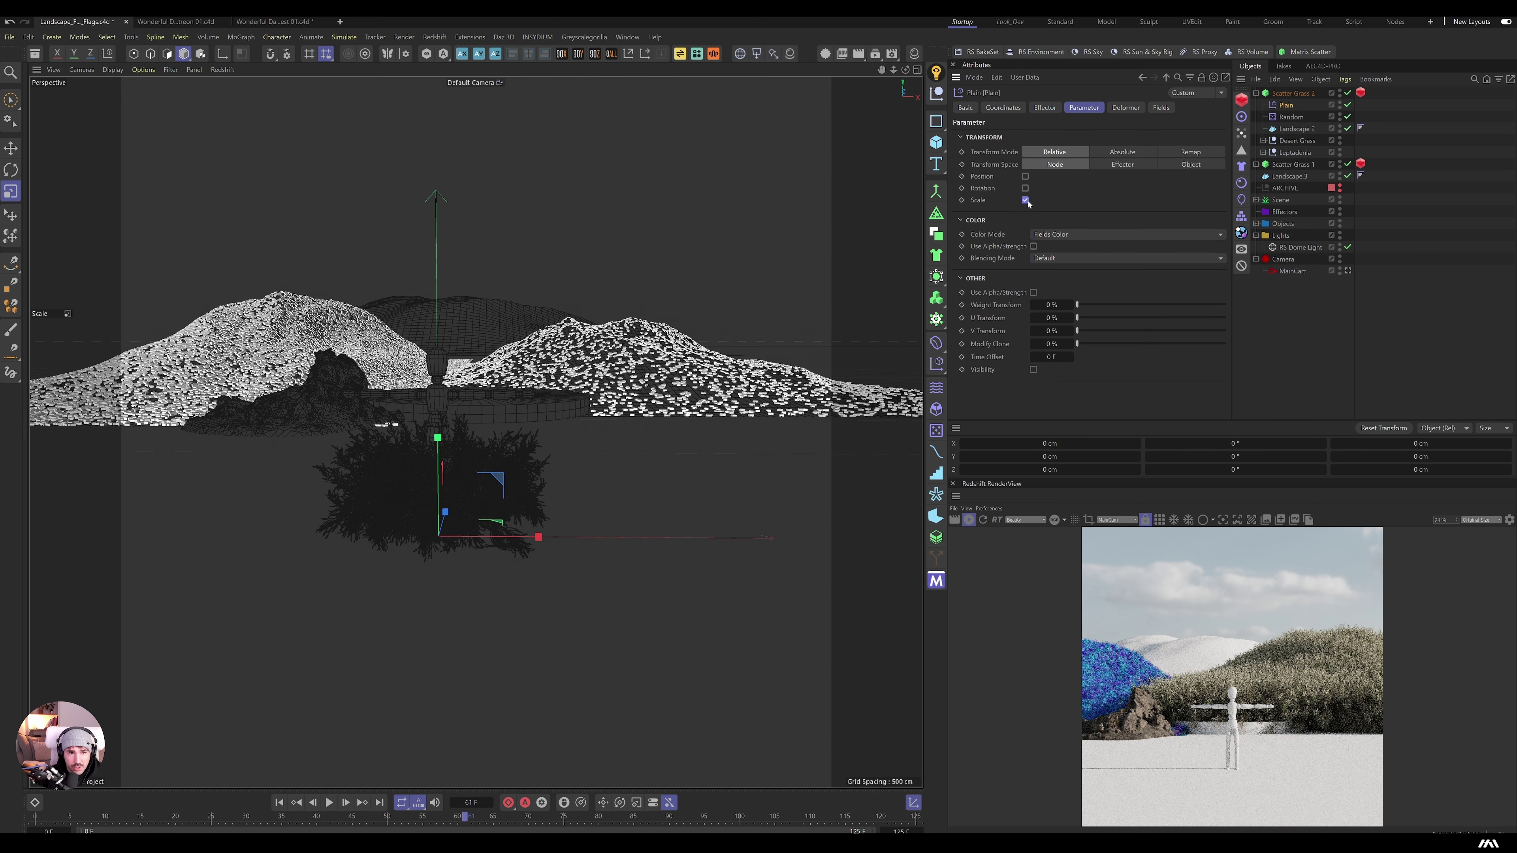
click(1026, 201)
click(1025, 213)
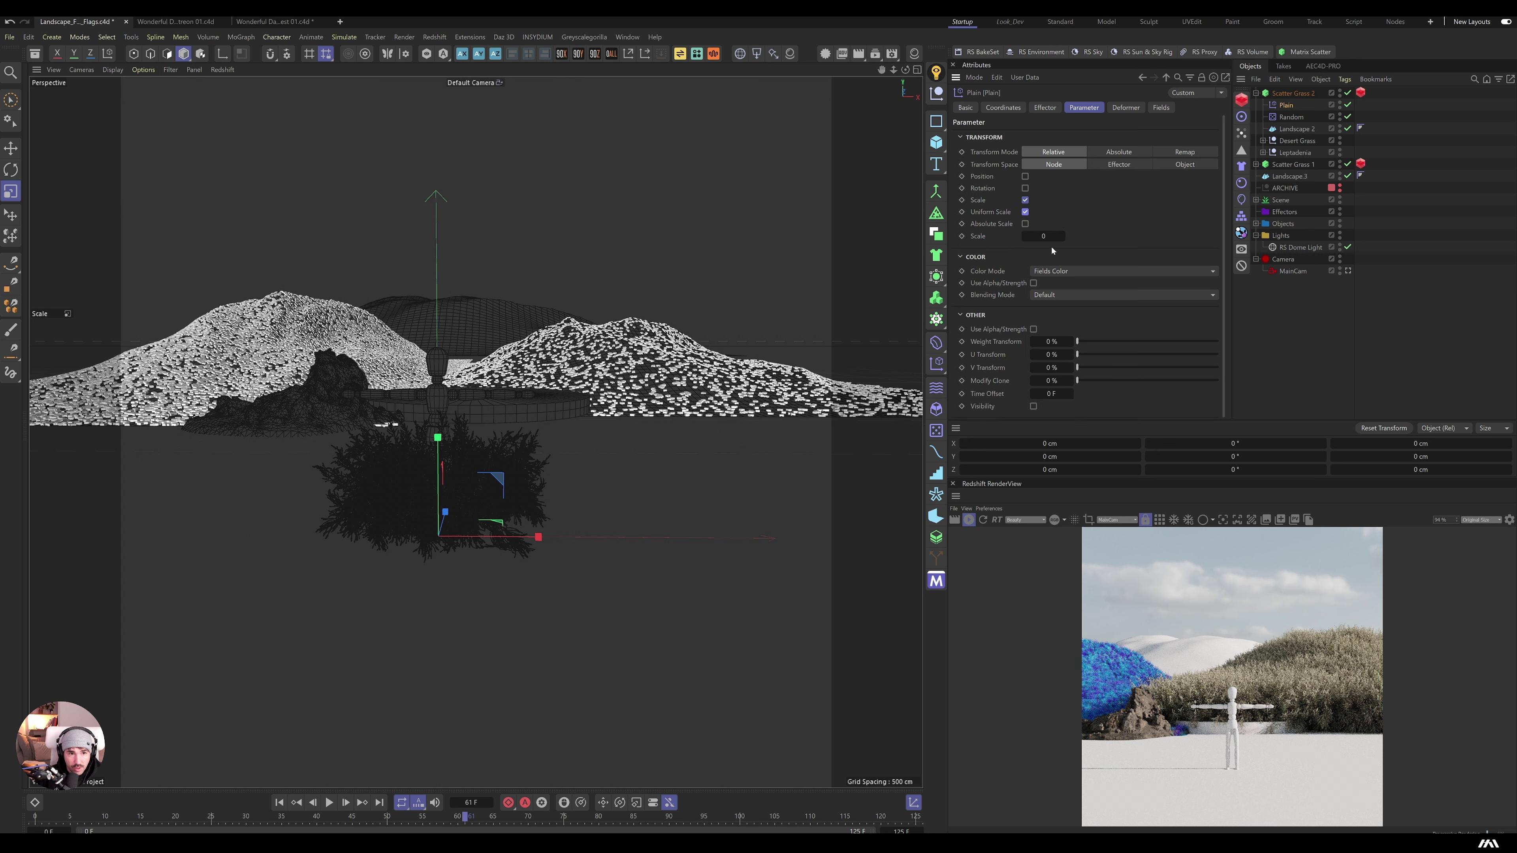
click(1049, 235)
text(-1)
key(Return)
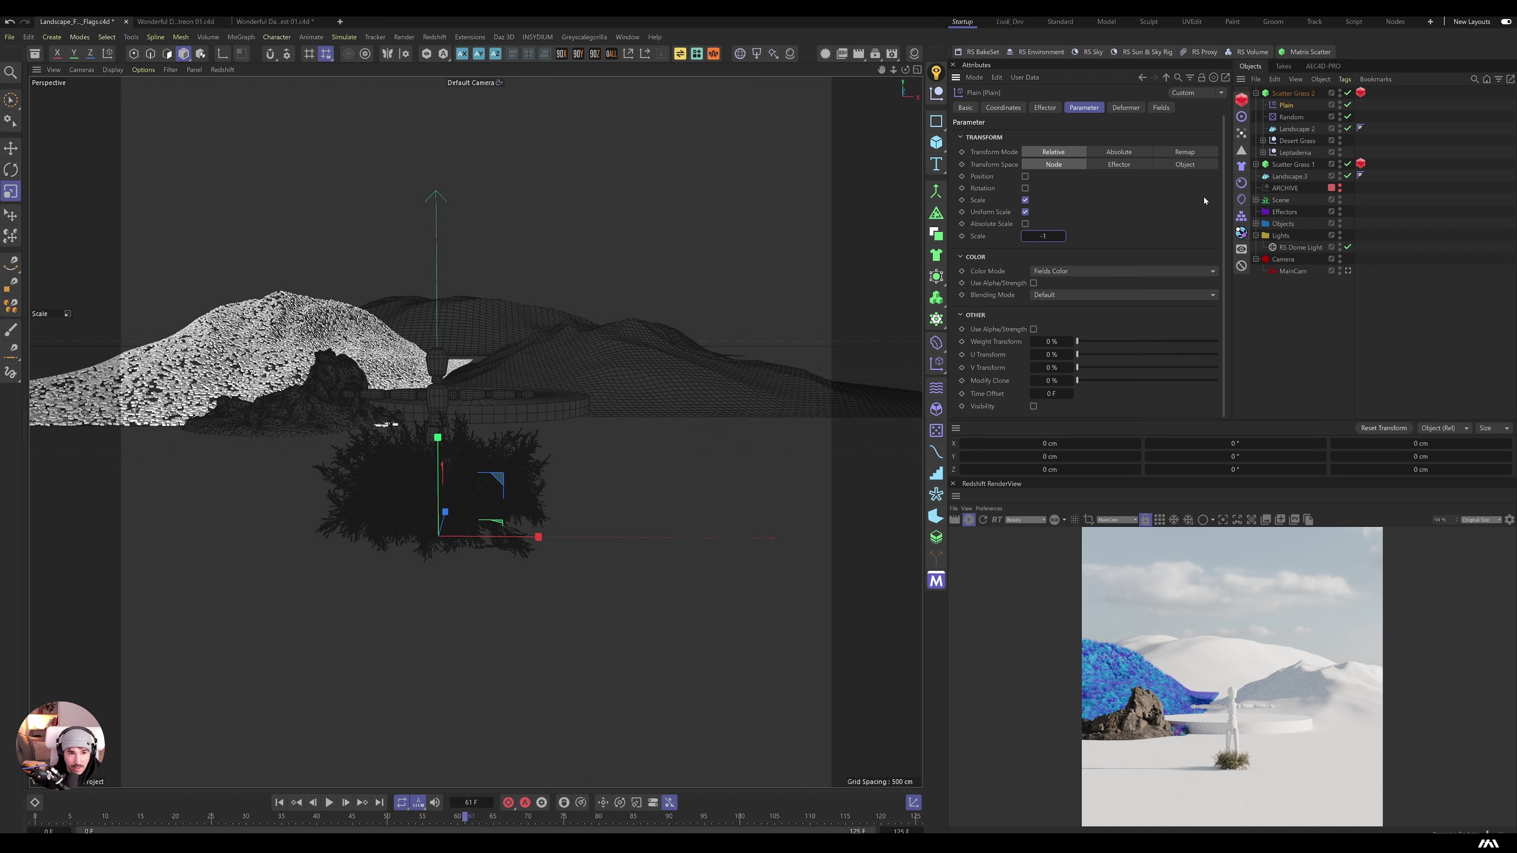
Step: Give the effector a Random field with 169% strength and noise scale near 1149% for patches
click(1161, 108)
click(992, 224)
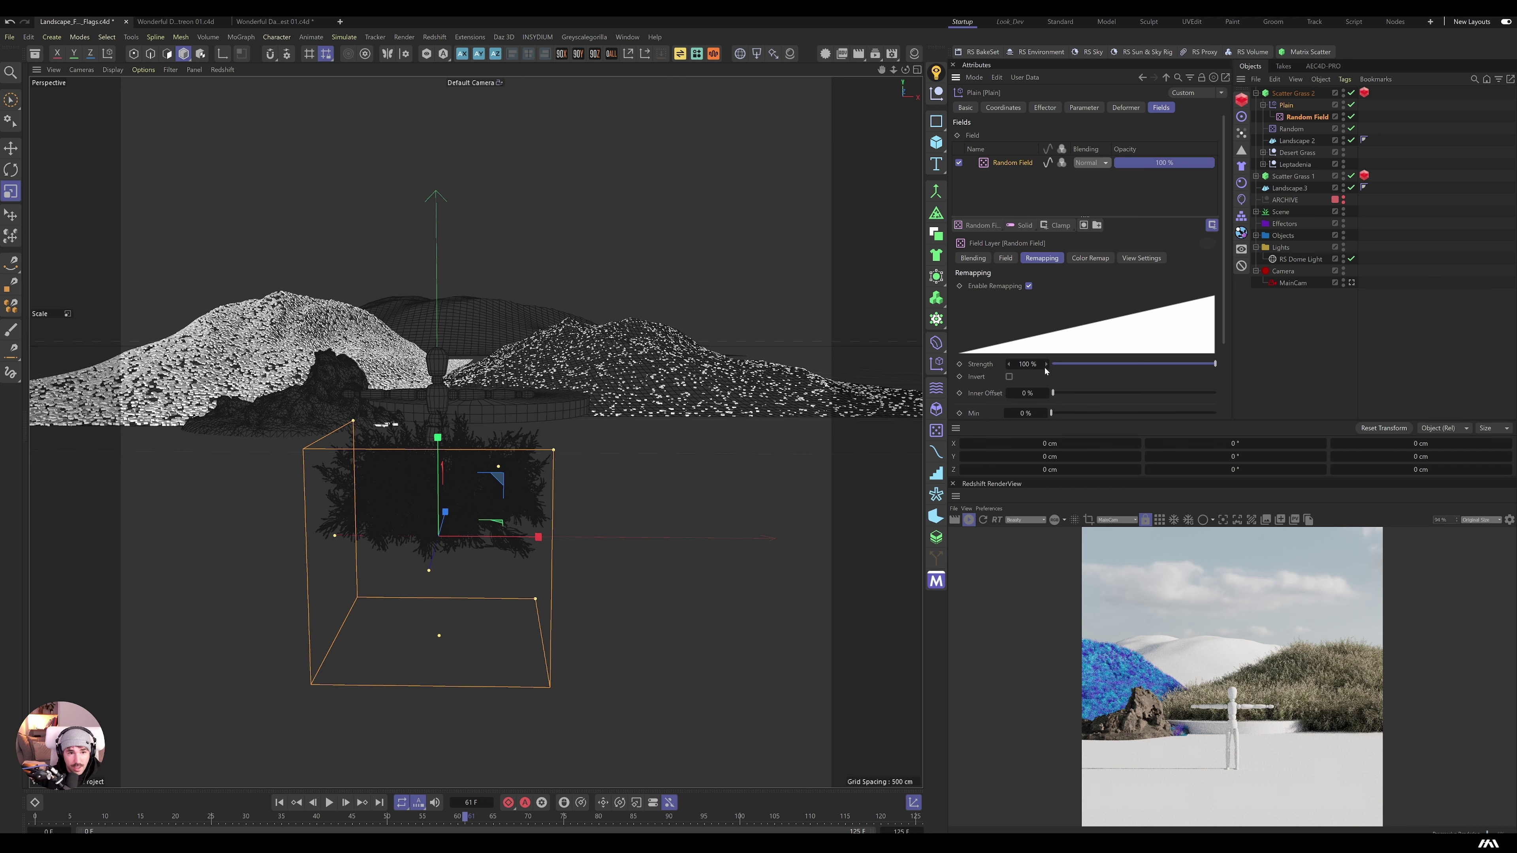
drag(1033, 363, 1082, 336)
click(1006, 257)
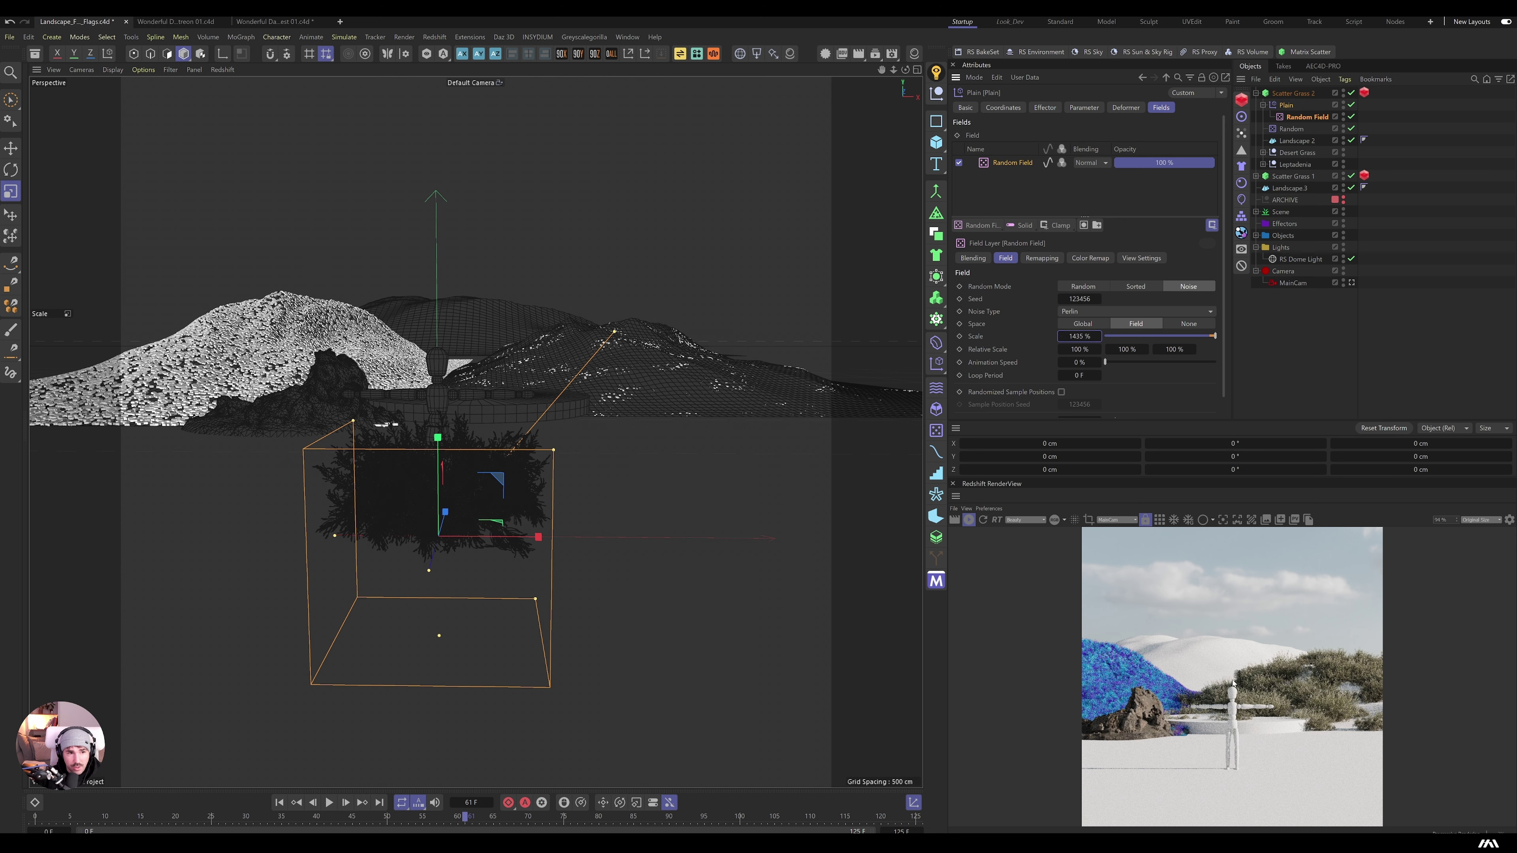
mouse_move(1080, 348)
mouse_down()
mouse_move(1103, 349)
mouse_move(1086, 349)
mouse_up()
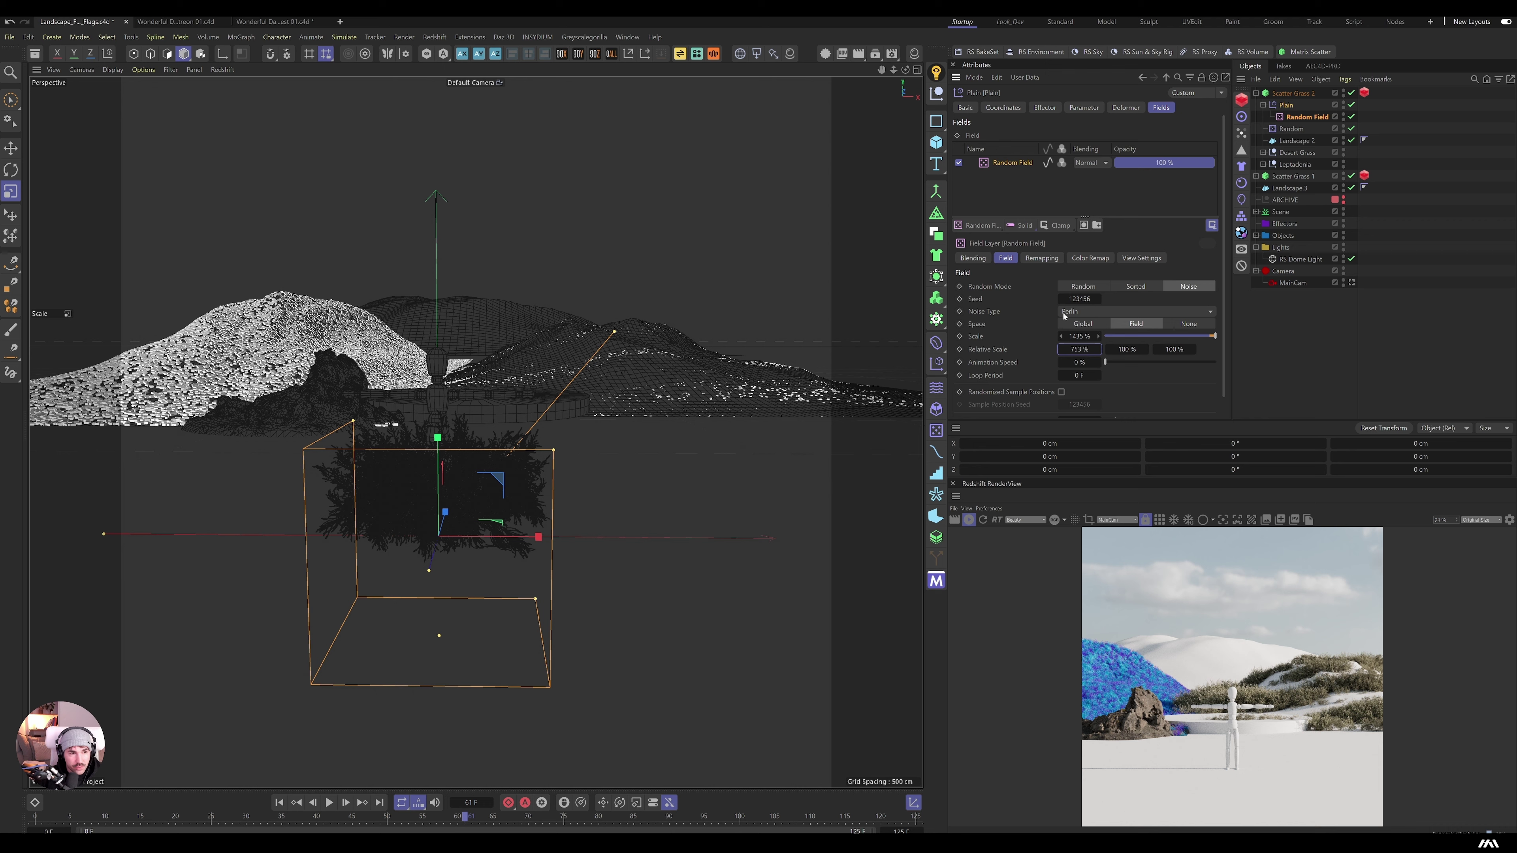
drag(1074, 338, 1051, 339)
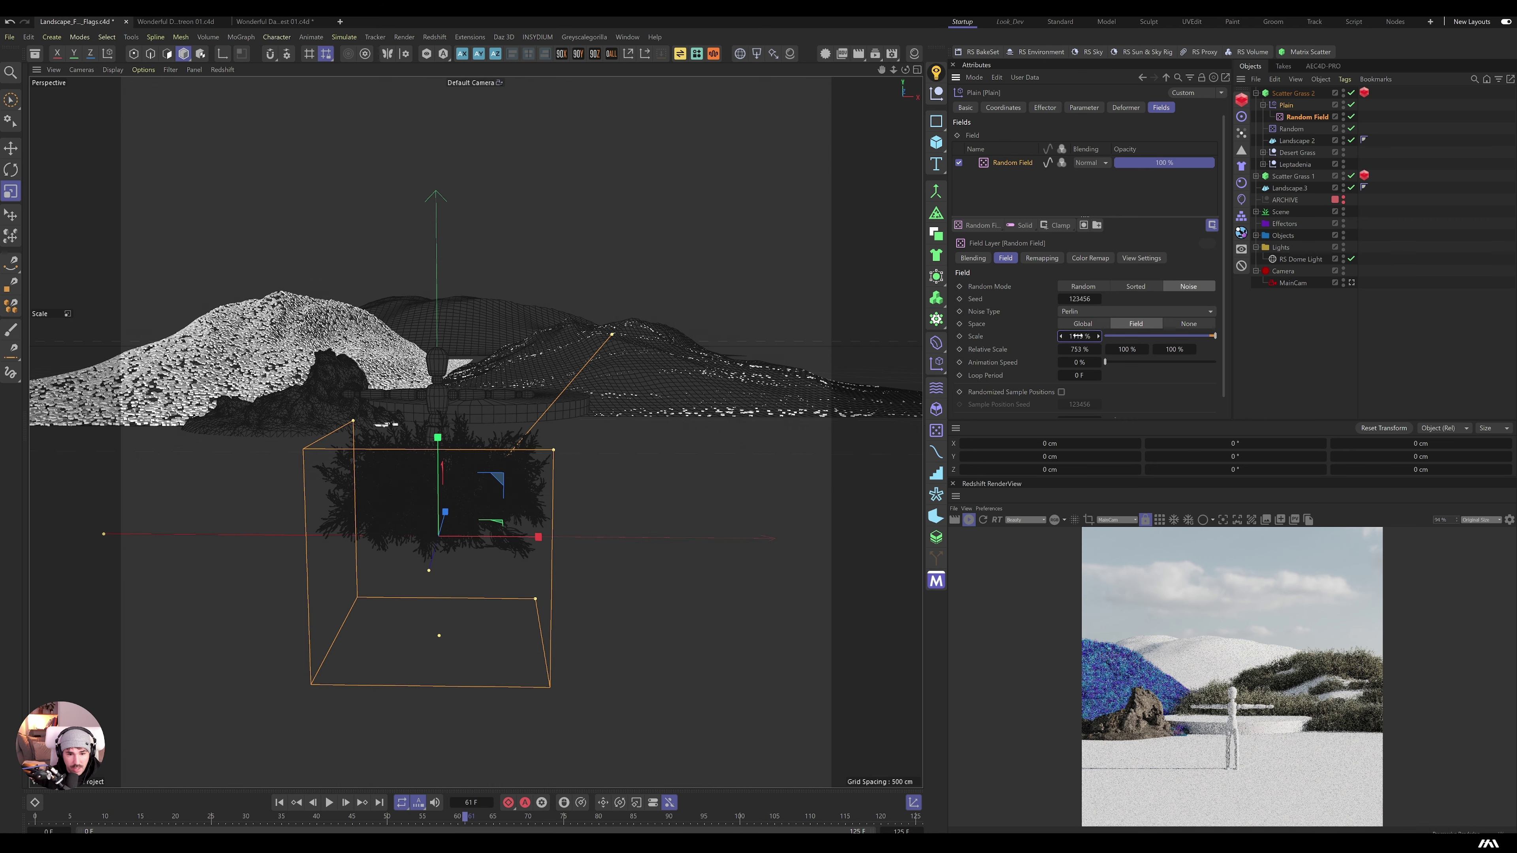
drag(1075, 338, 1093, 339)
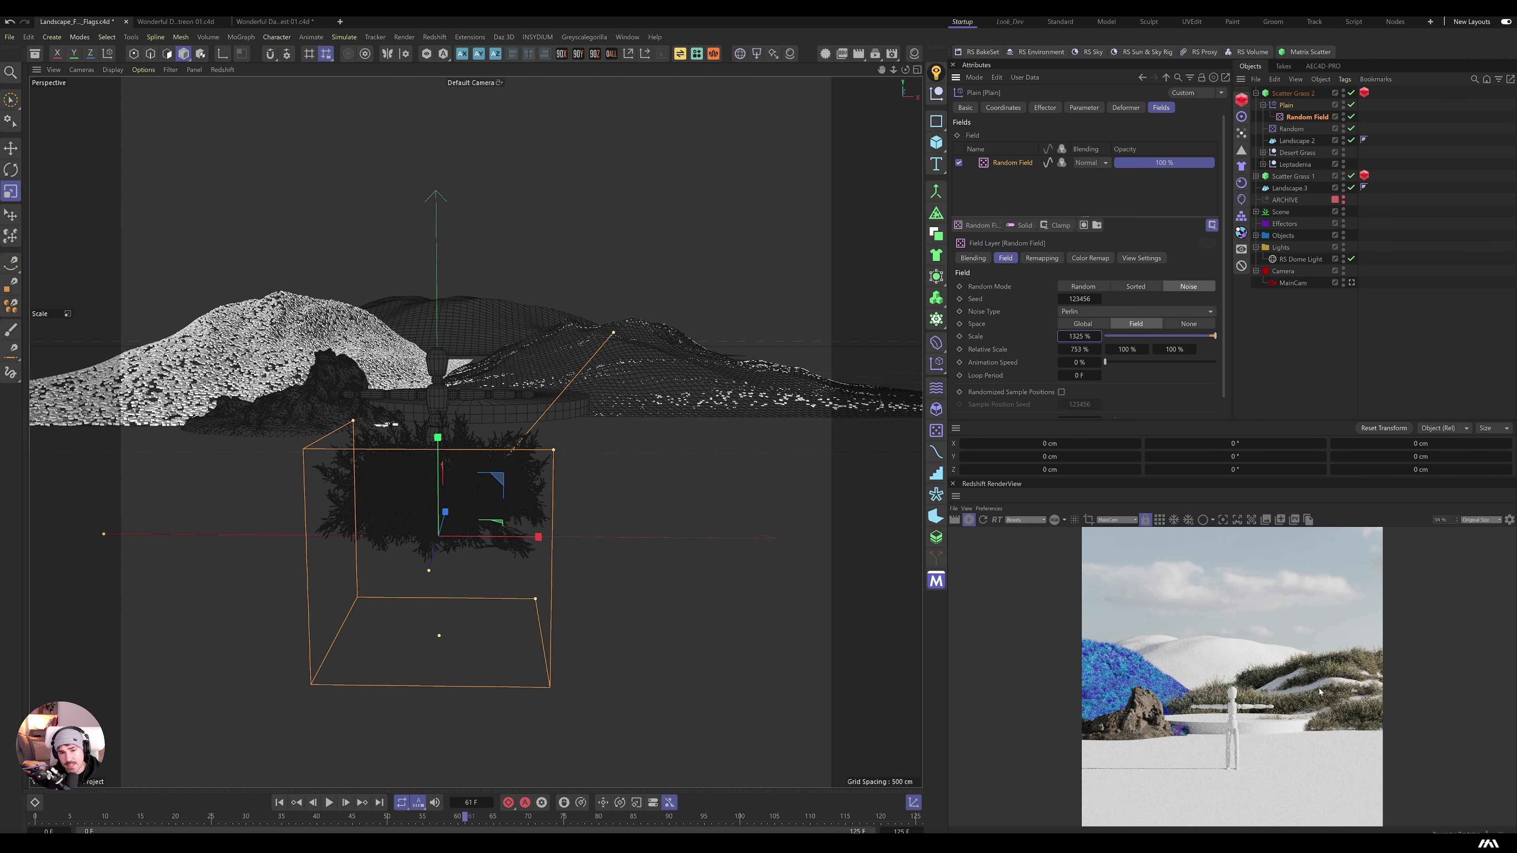
Step: Set the grass's Redshift particle scale multiplier to 3 and collapse Scatter Grass 2
click(1364, 92)
click(1054, 409)
text(3)
key(Return)
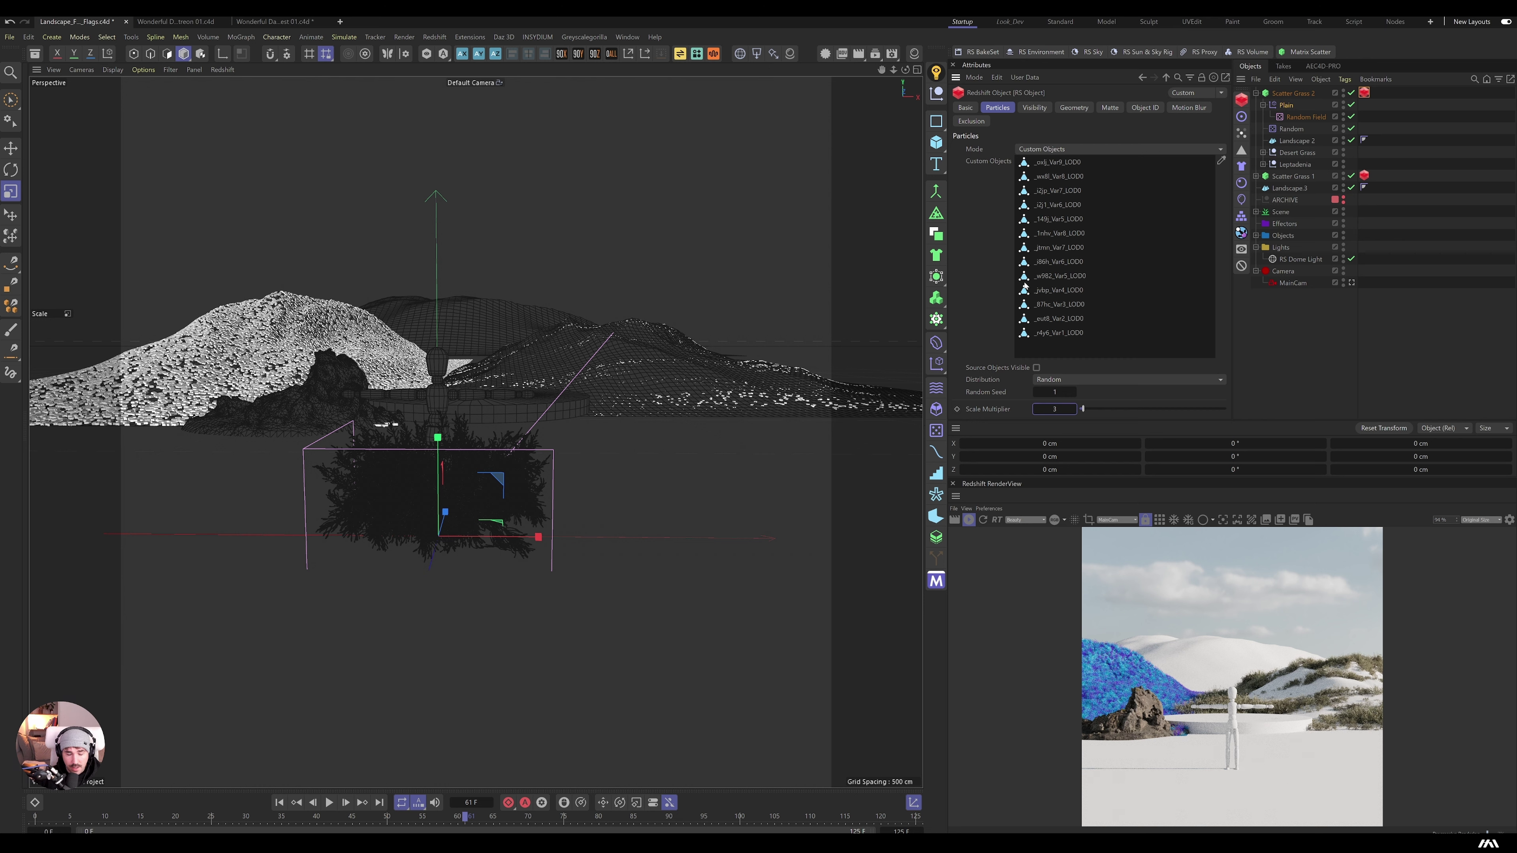
click(1256, 92)
click(1295, 93)
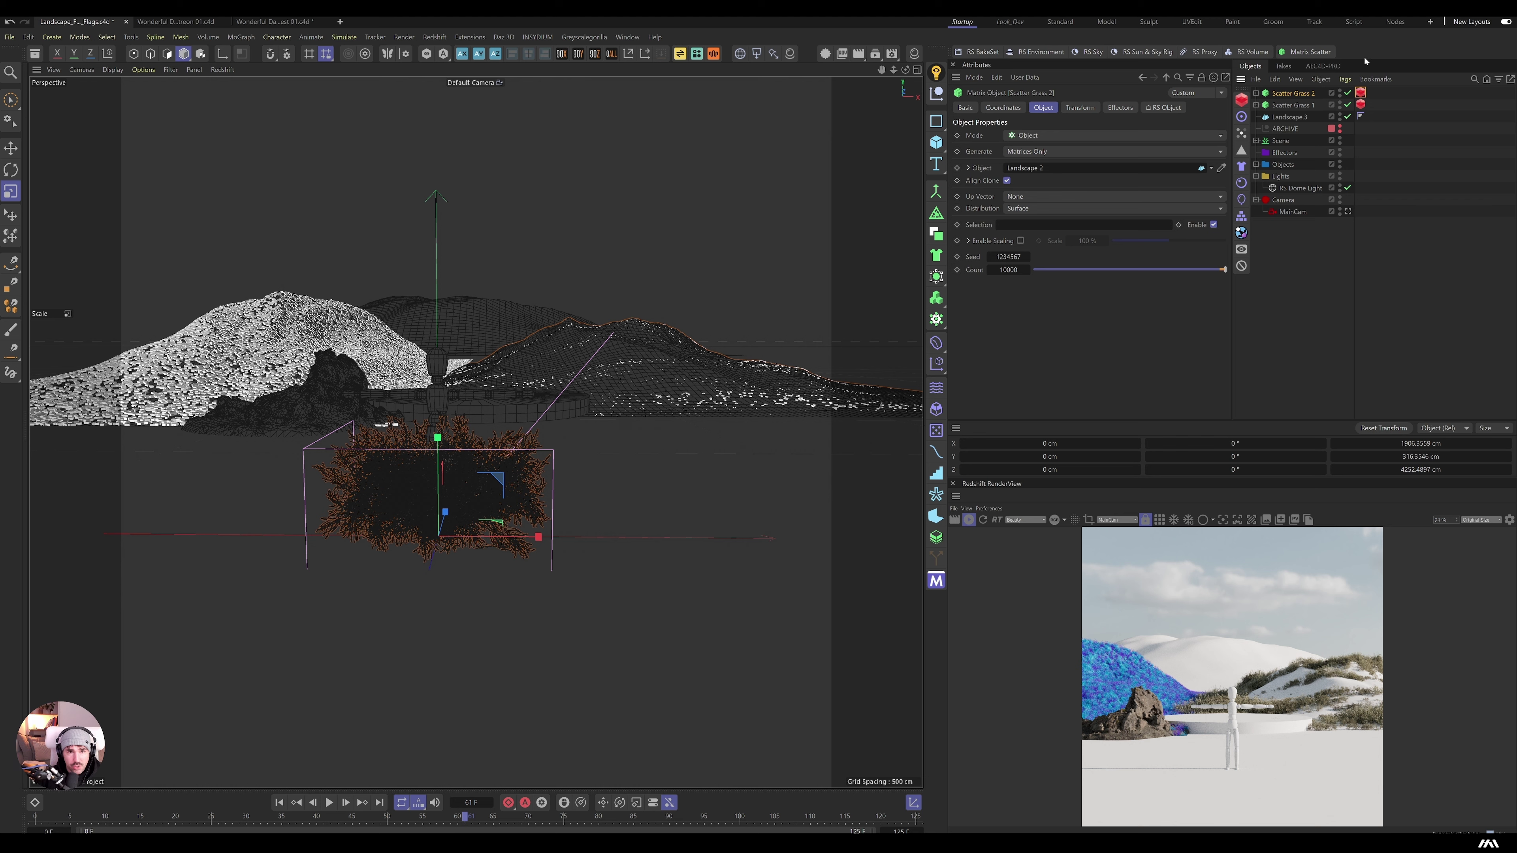
Step: Create an RS Matrix Scatter named Scatter Grass 2a and nest it under Scatter Grass 2
click(1309, 52)
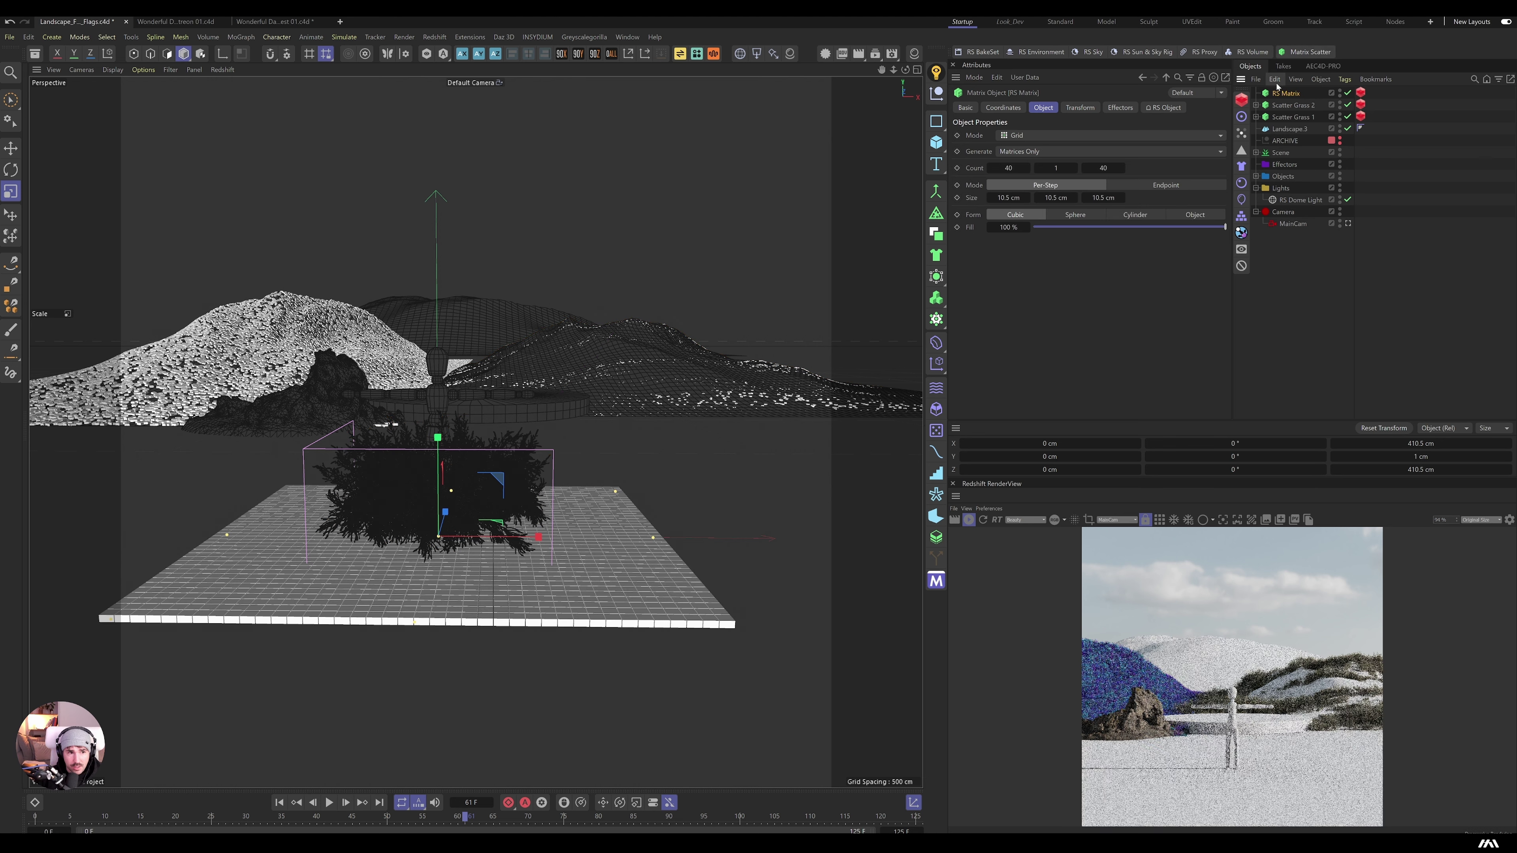
text(Scatter Grass 2a)
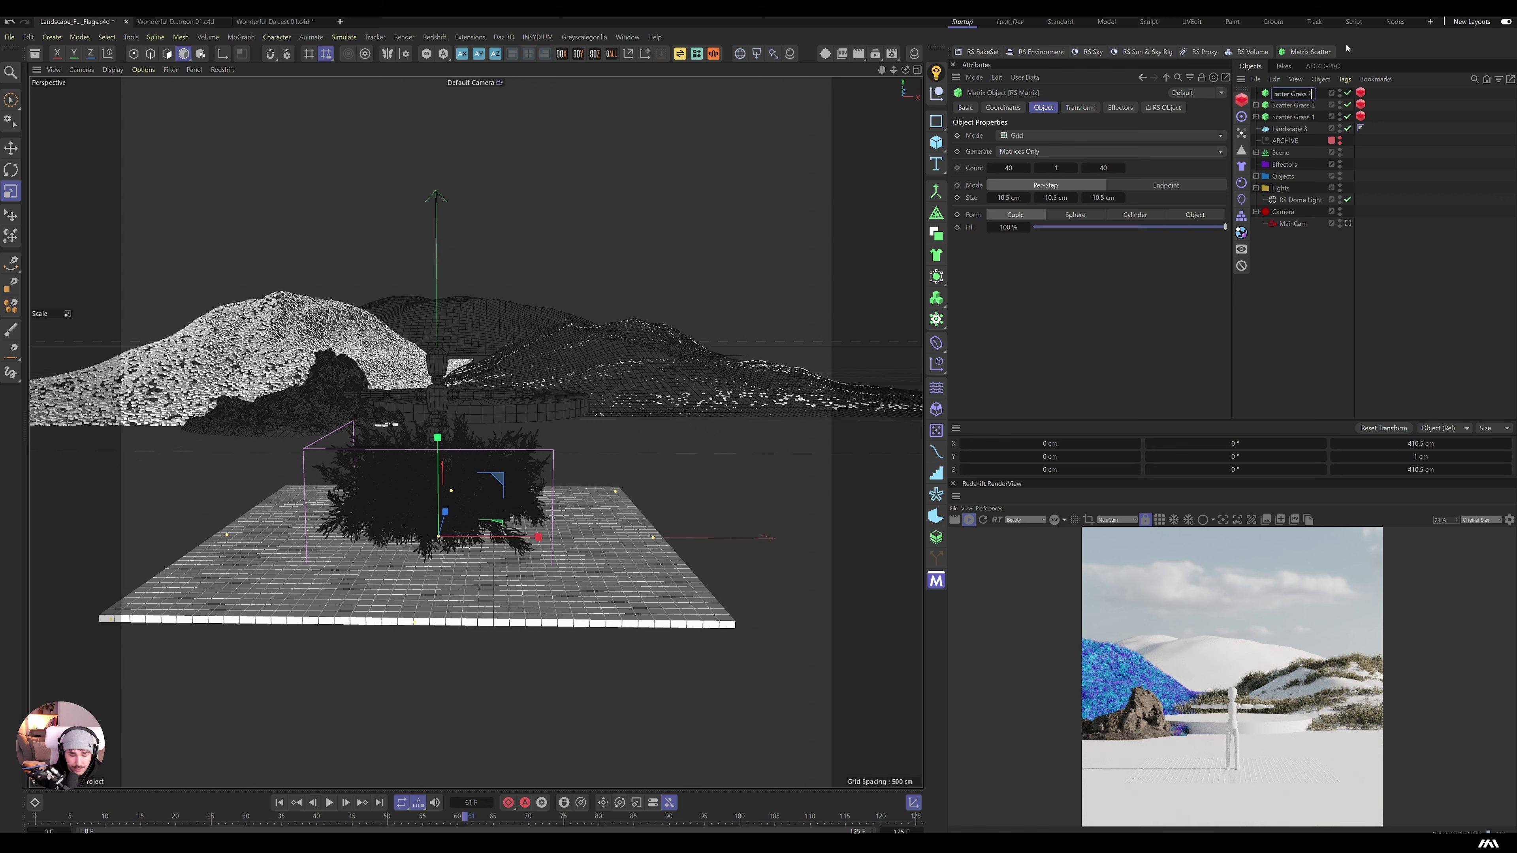
key(Return)
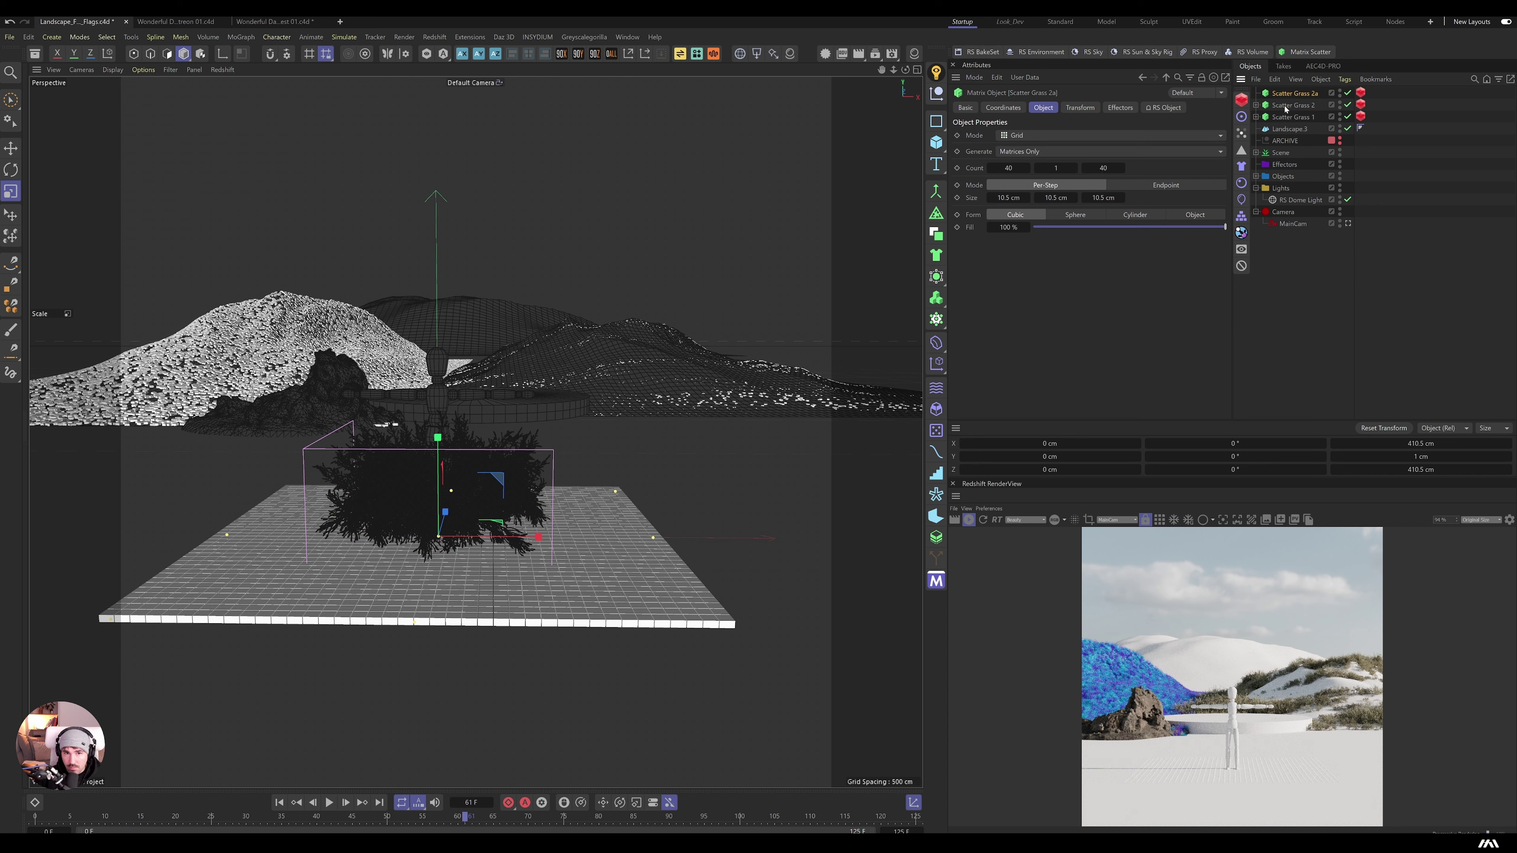
click(1256, 105)
drag(1290, 97, 1292, 109)
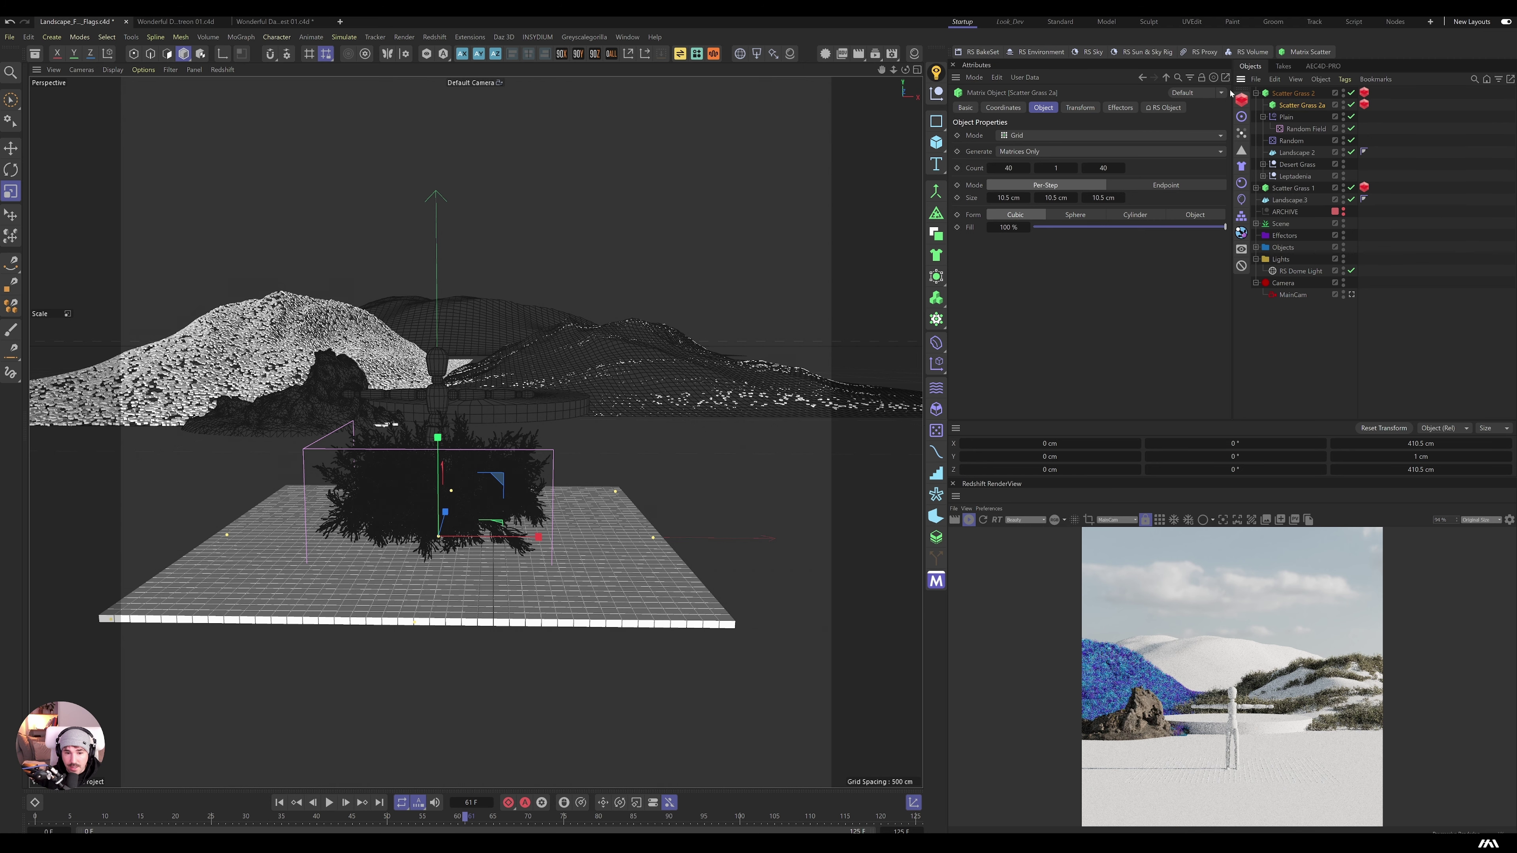
click(1265, 117)
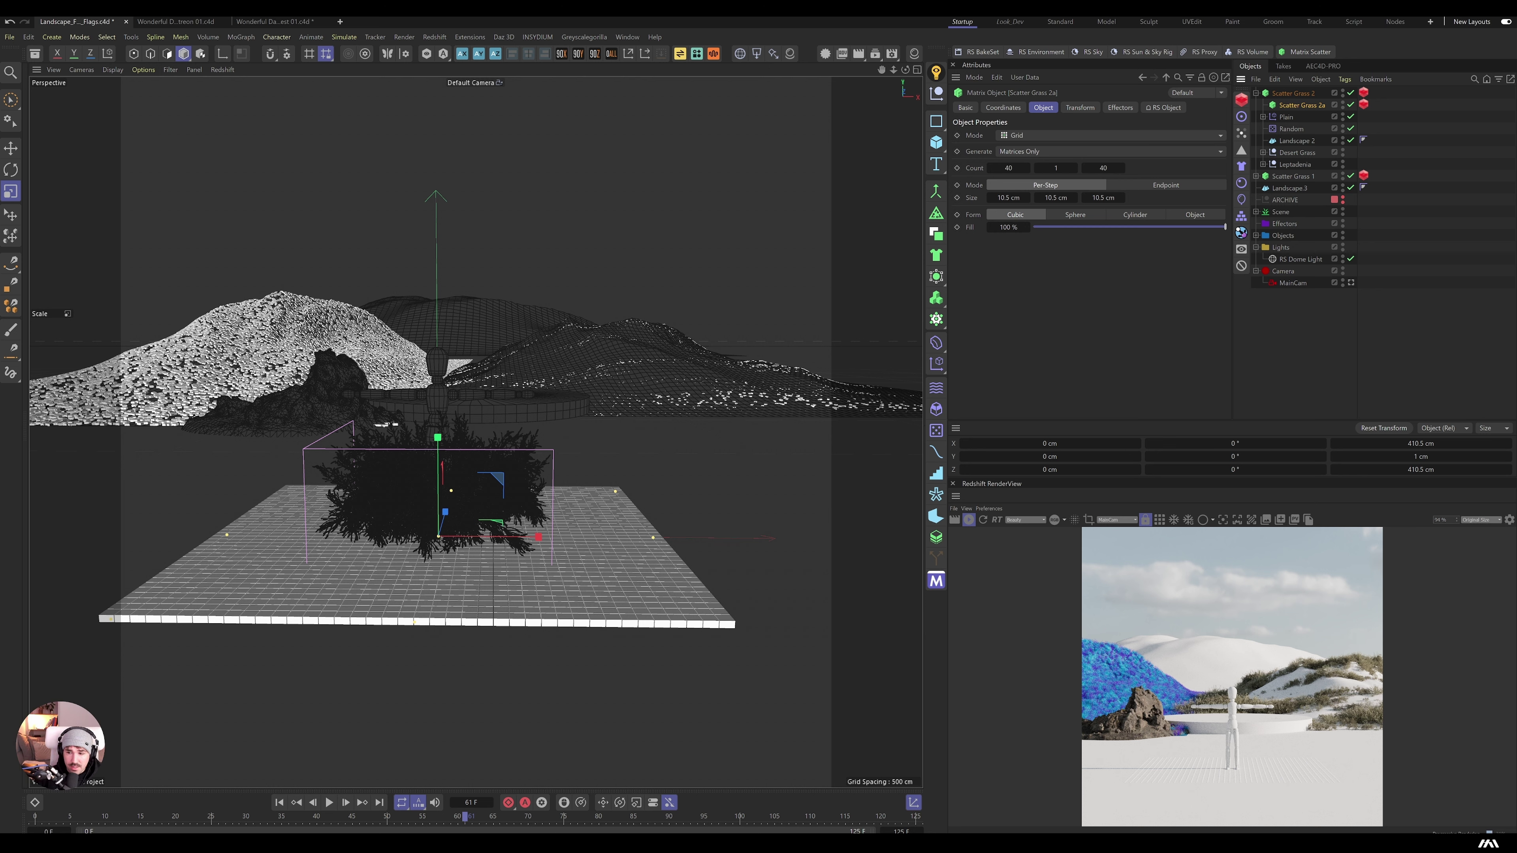
Step: Search Quixel Bridge for 'grass' and select the Kikuyu Grass asset
key(alt+Tab)
scroll(662, 378, down, 10)
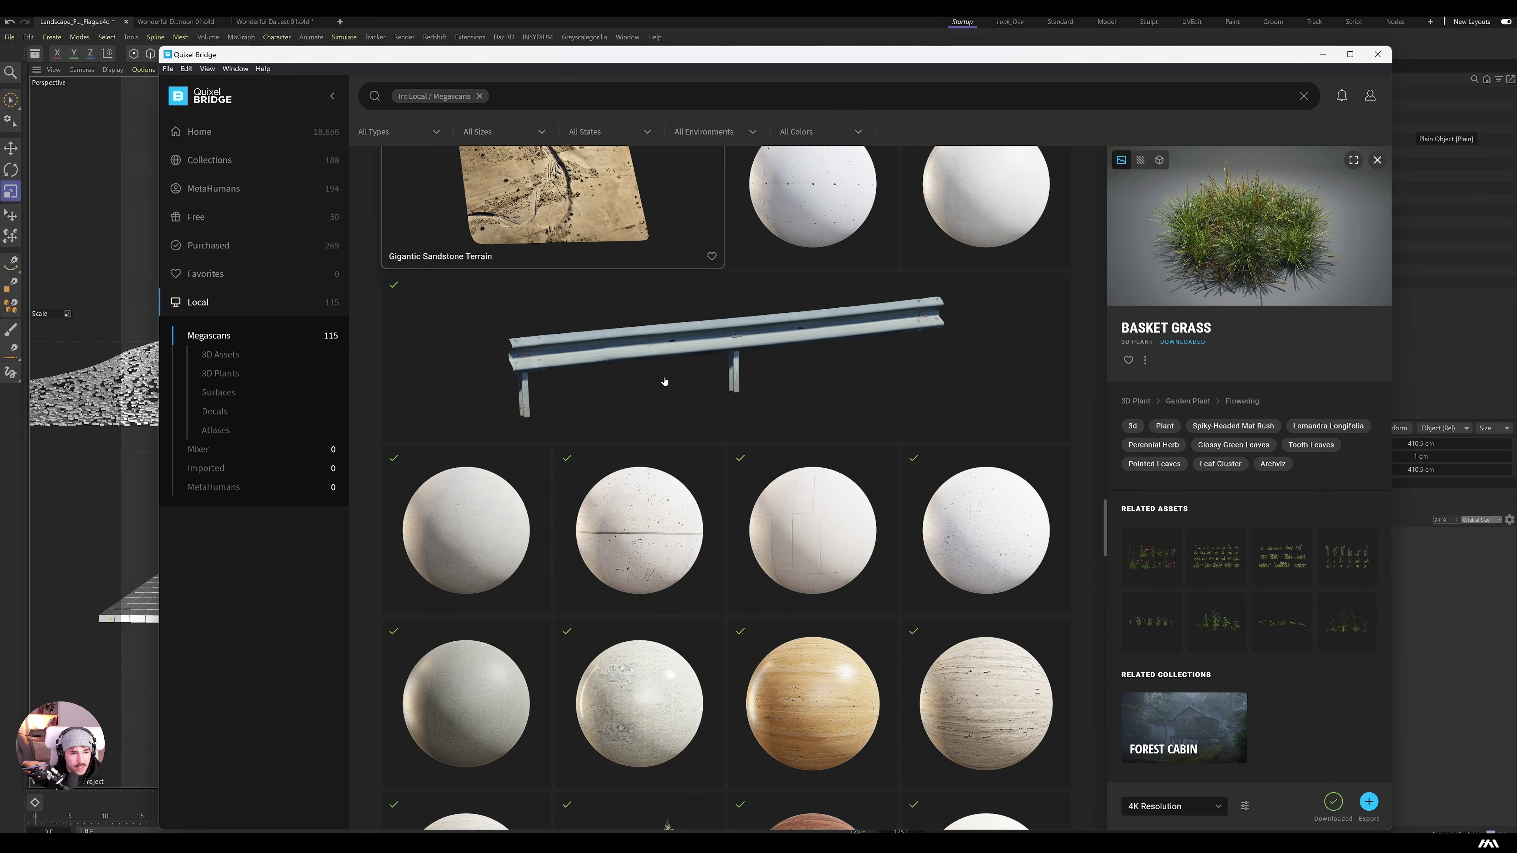
click(480, 96)
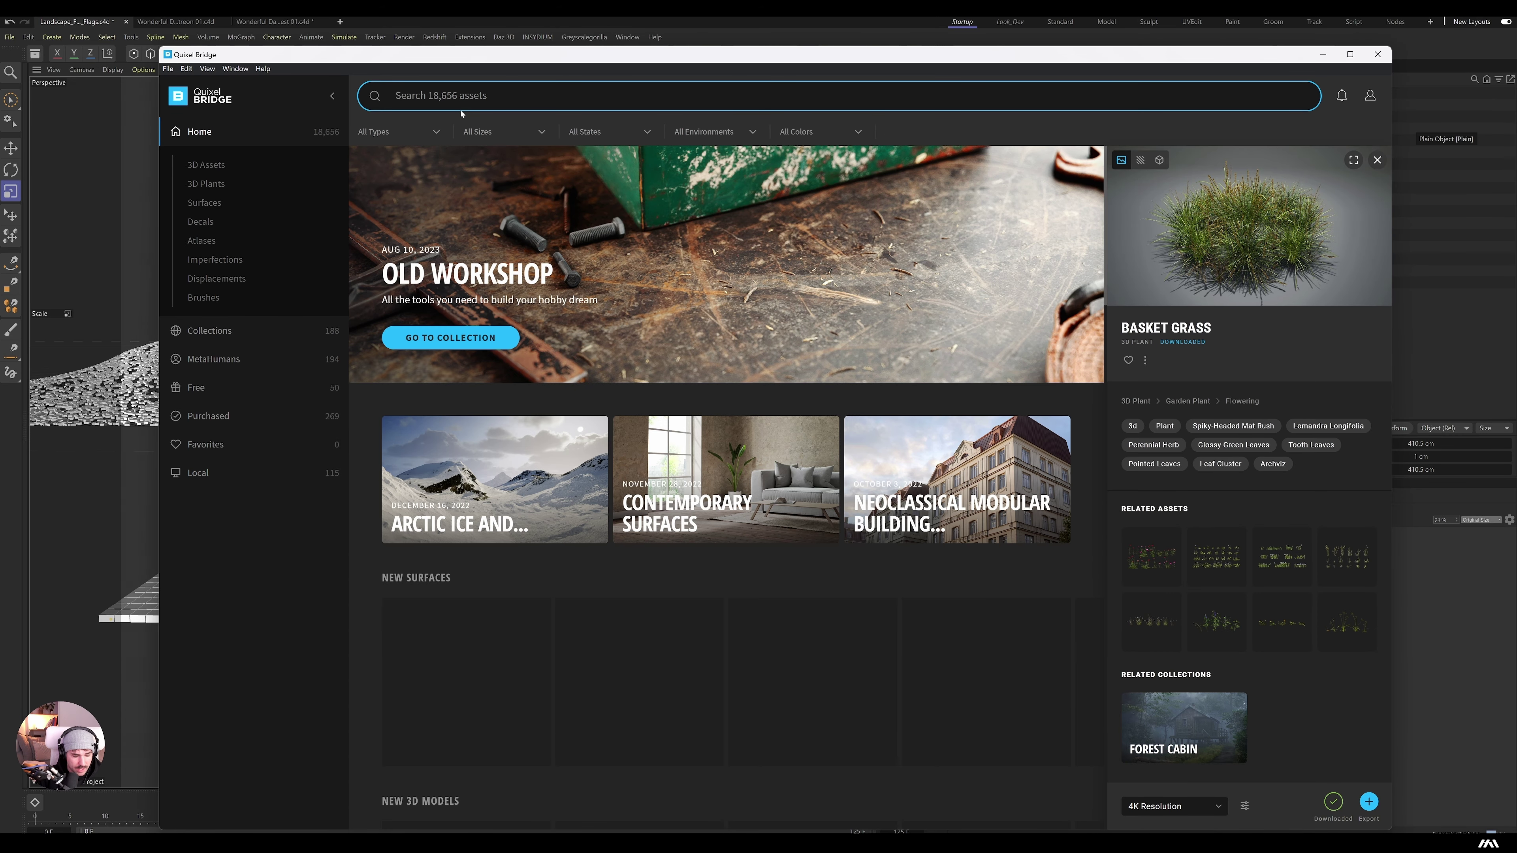
text(grass)
key(Return)
click(680, 620)
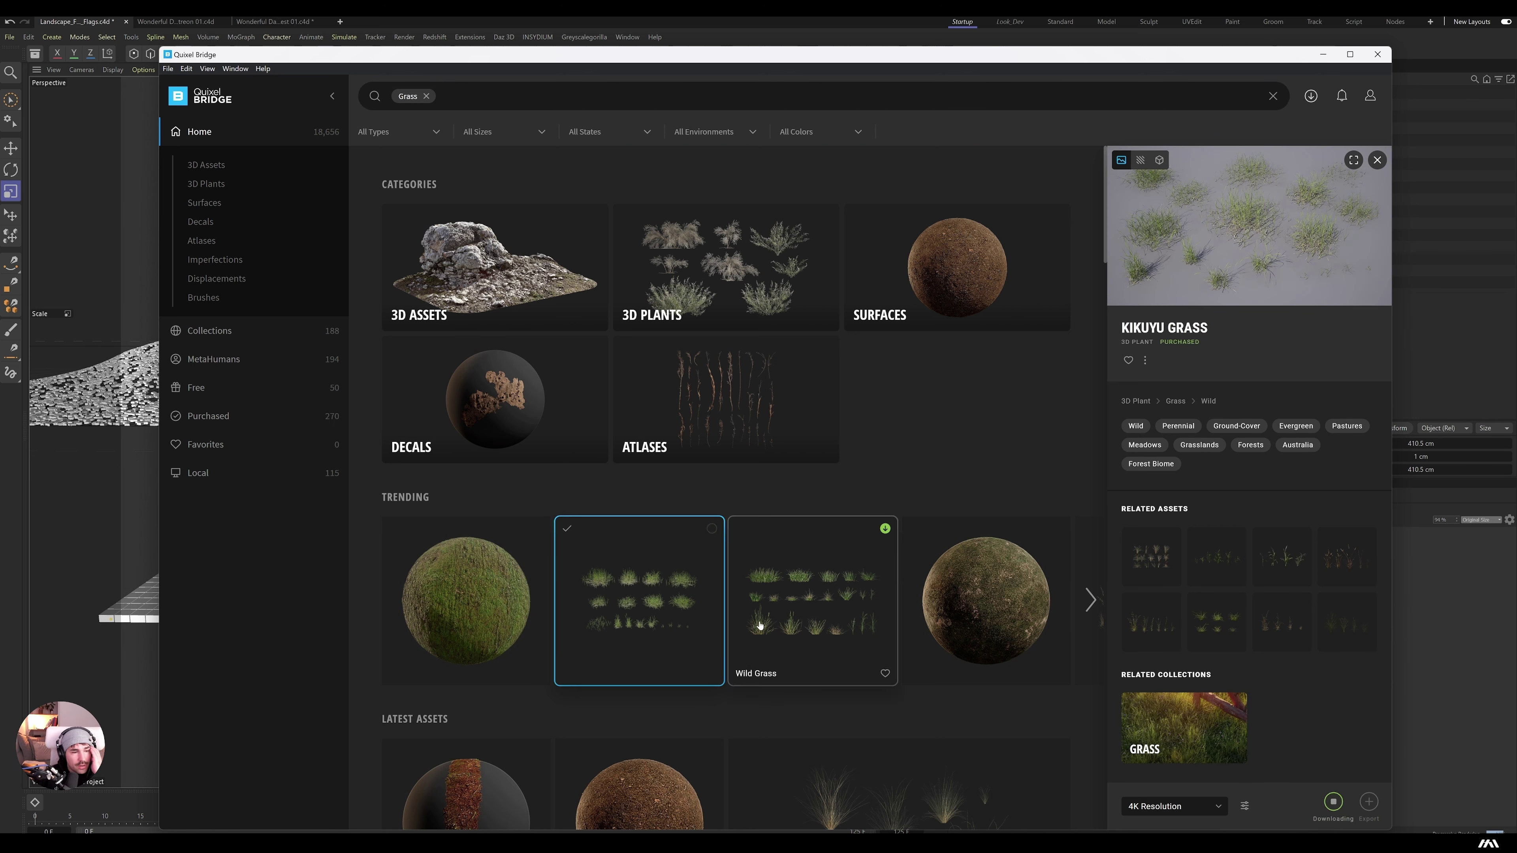
Step: Export Kikuyu Grass to Cinema 4D at 4K resolution
click(1172, 810)
click(1173, 809)
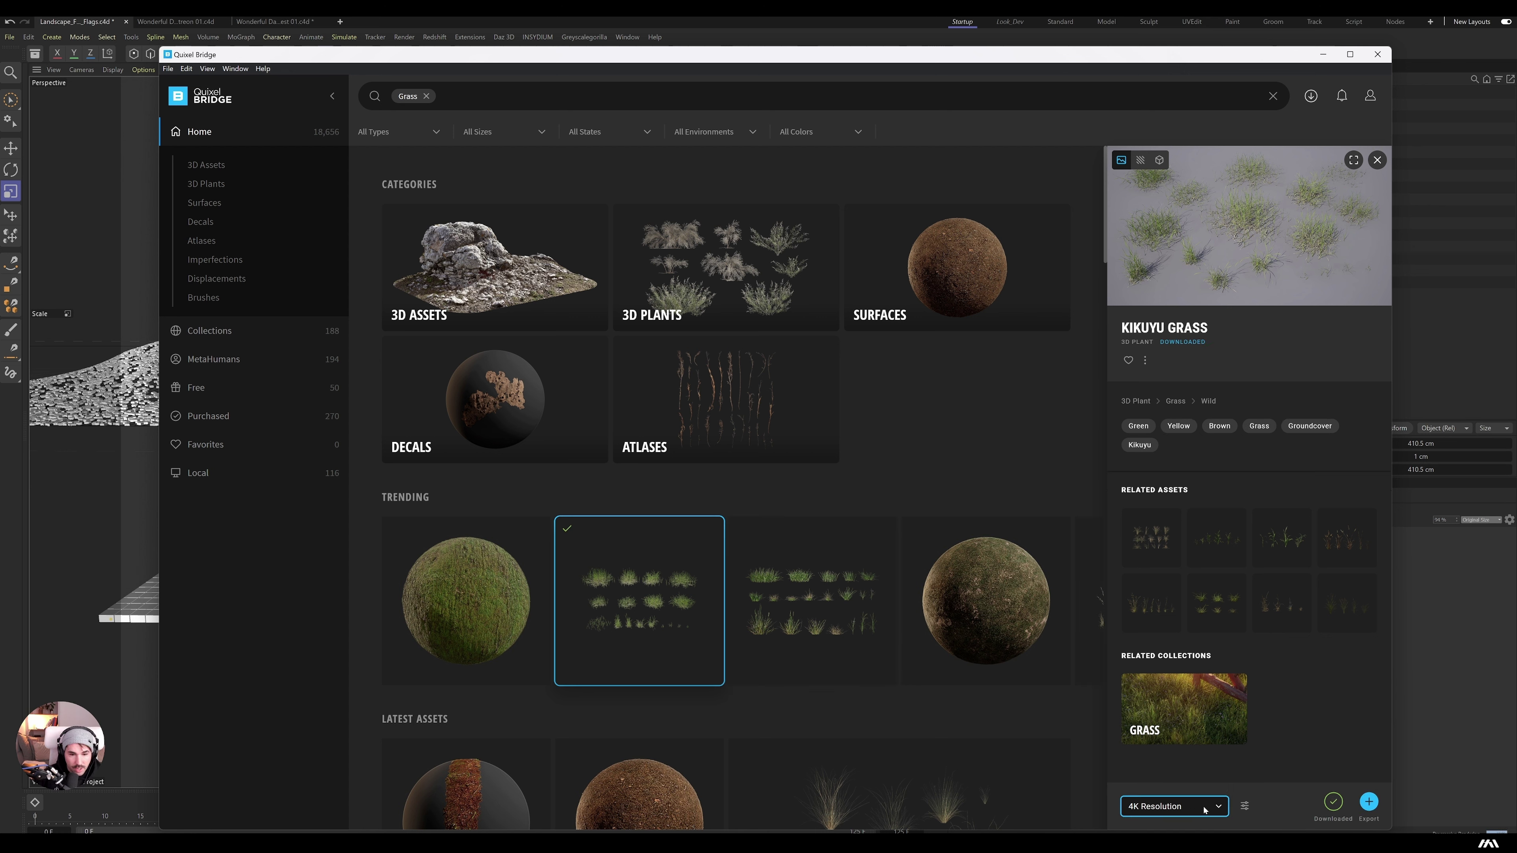
click(1370, 802)
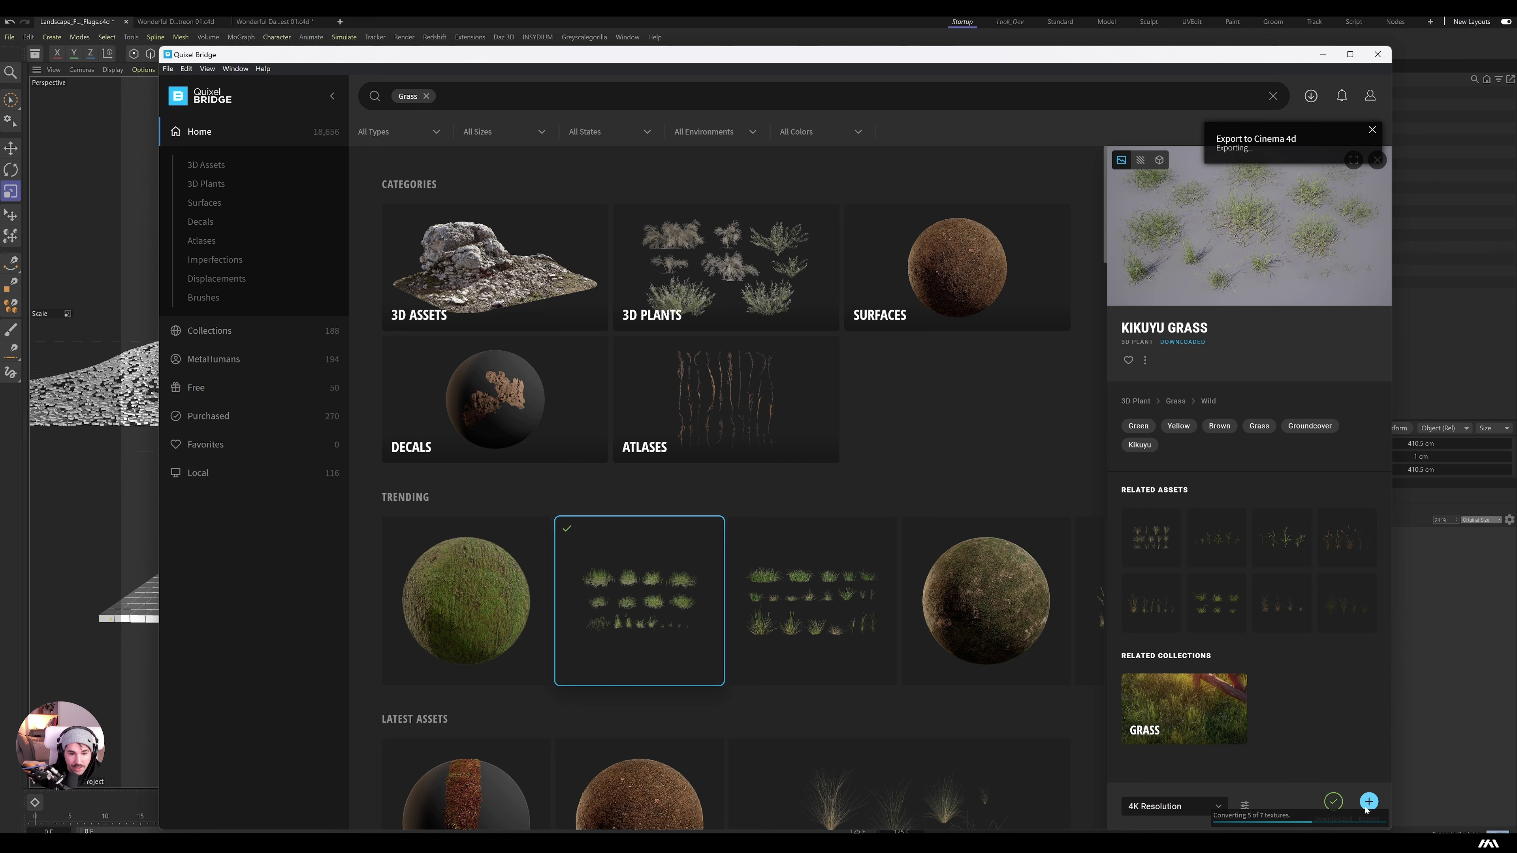
click(1322, 56)
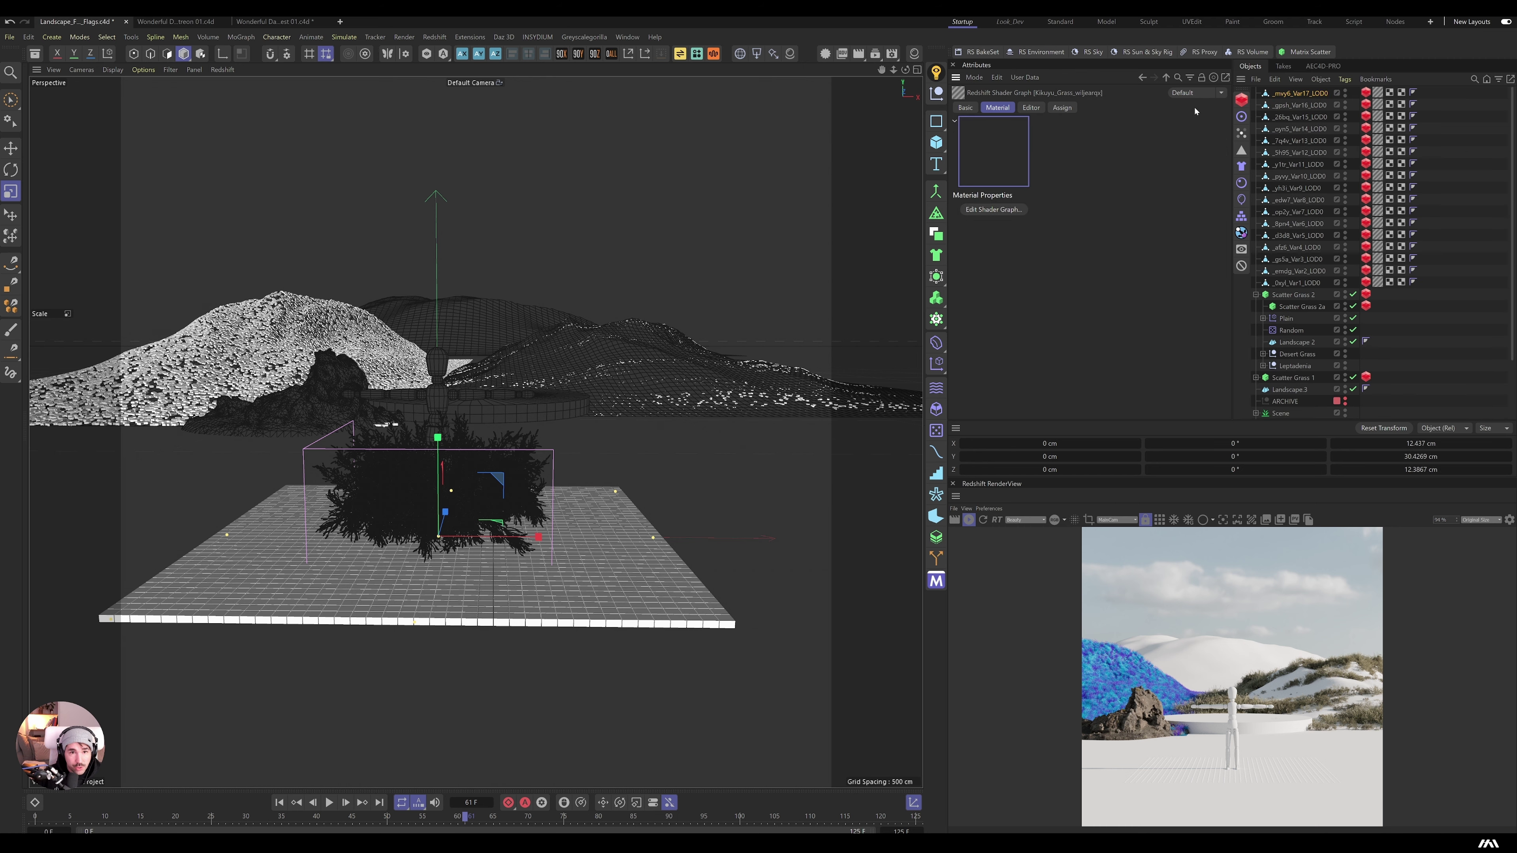
Step: Delete the surplus imported LOD0 grass variants
click(1308, 283)
shift+click(1300, 165)
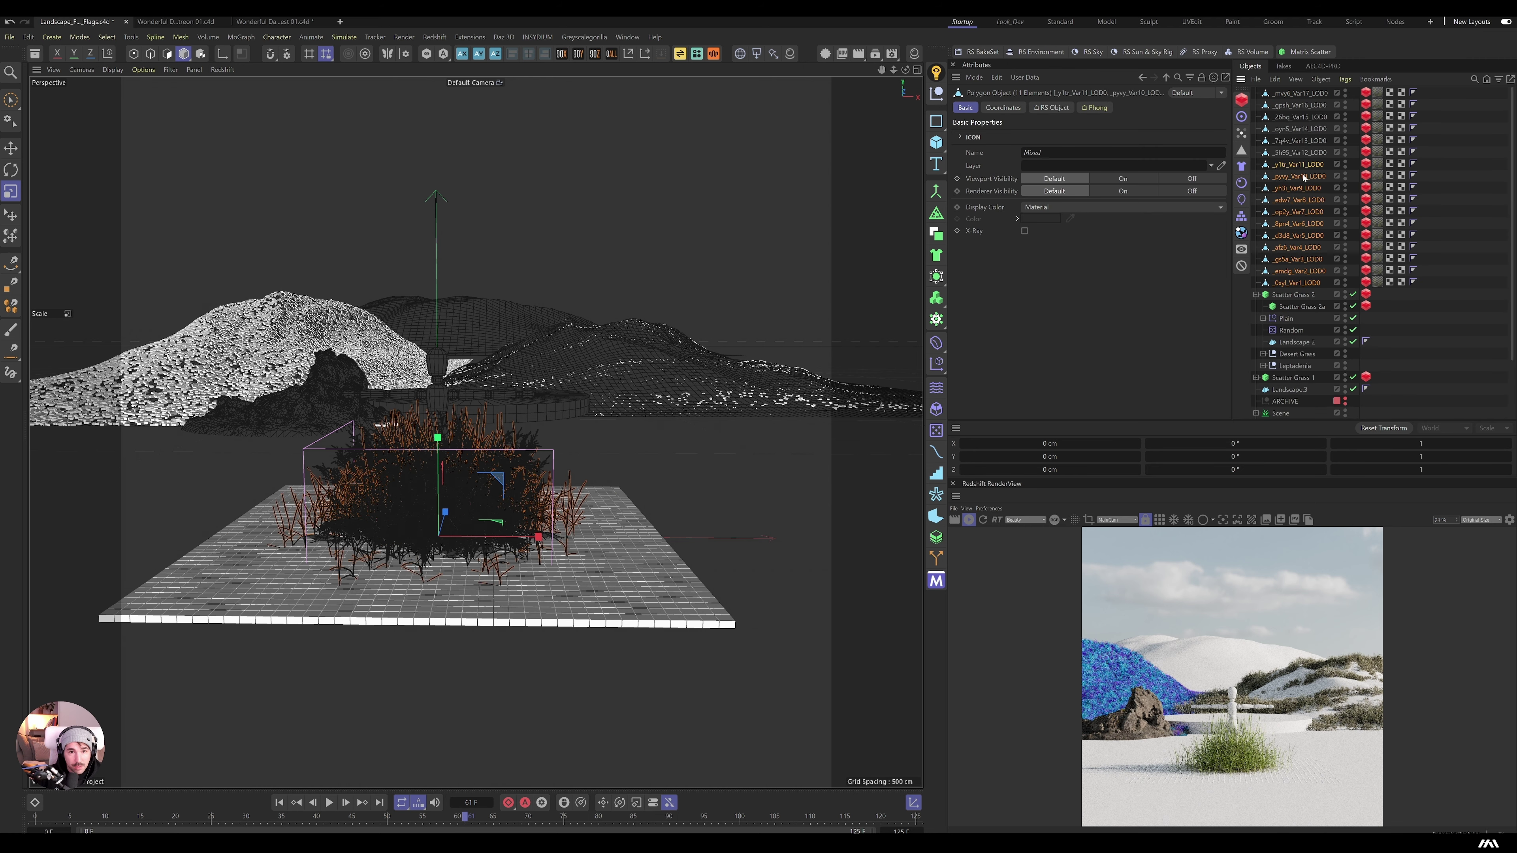
click(1301, 199)
shift+click(1299, 283)
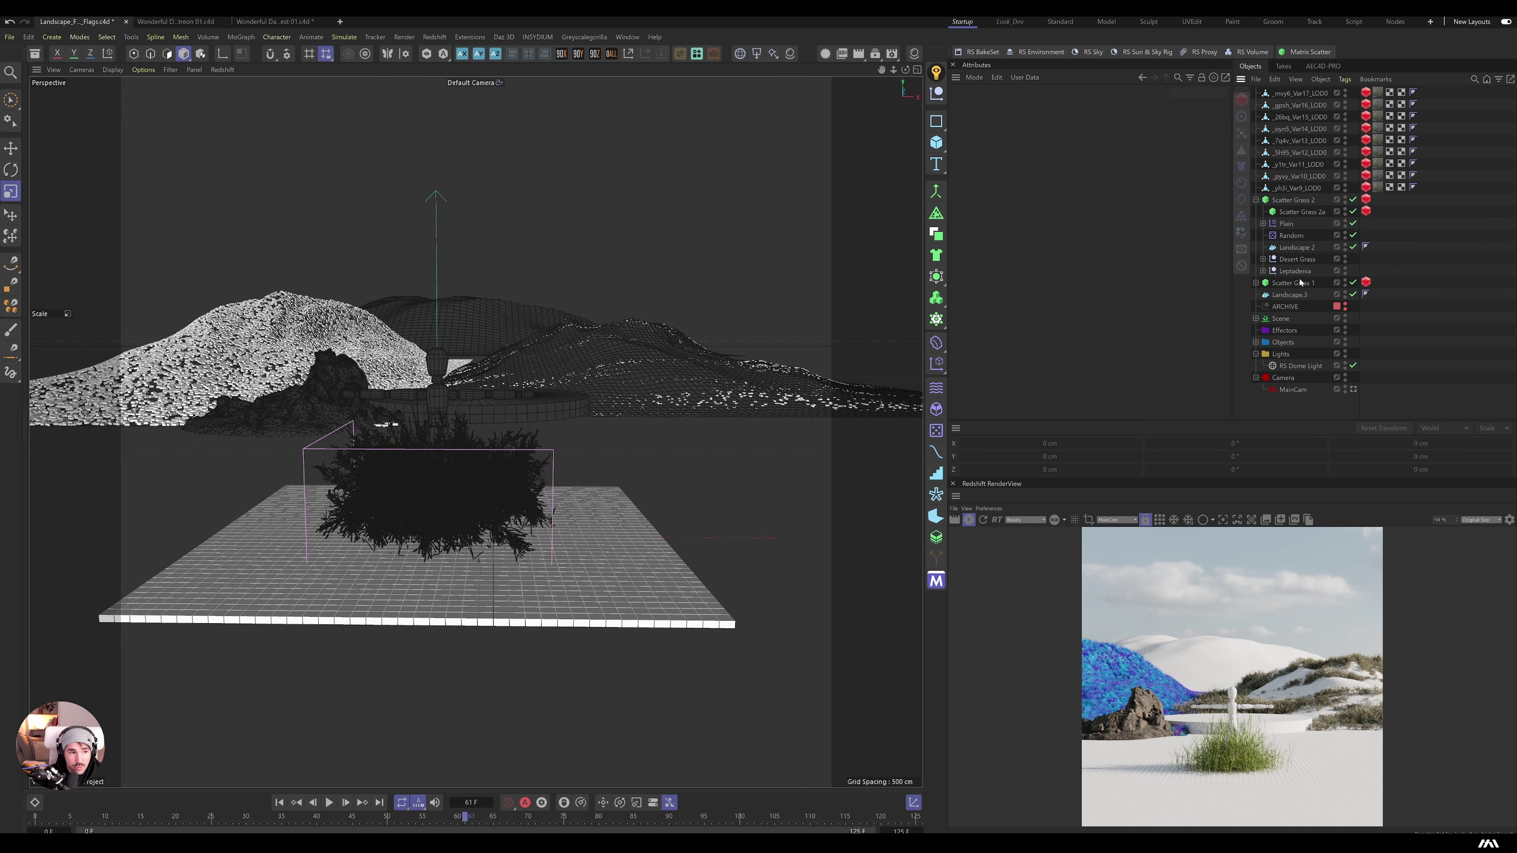
key(Delete)
Step: Group the nine Kikuyu variants into a null named Grass Kikuyu under Scatter Grass 2a
click(1308, 188)
shift+click(1311, 95)
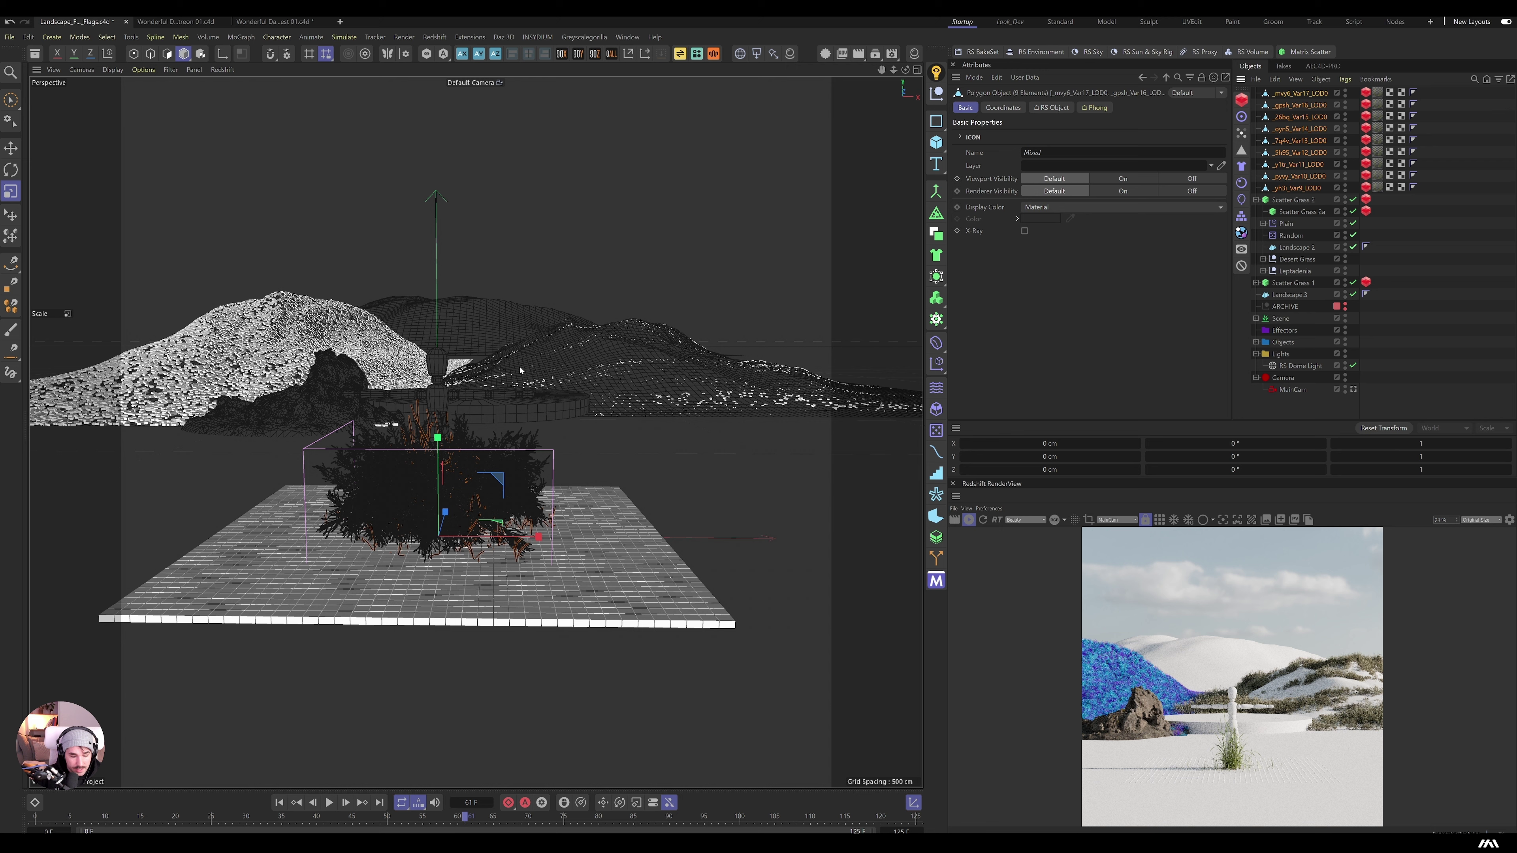
key(t)
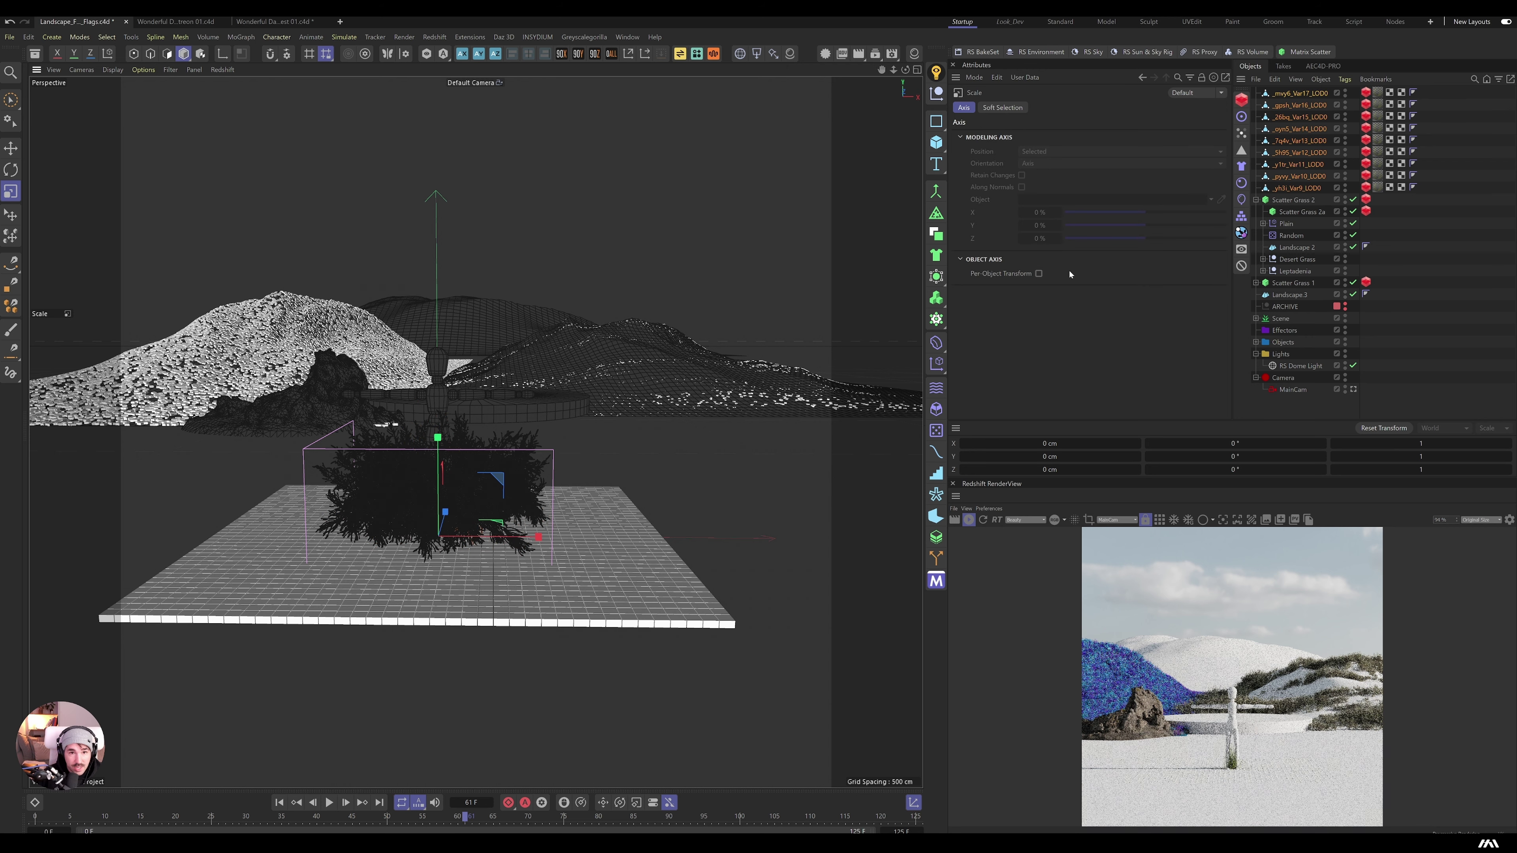
key(alt+g)
double_click(1275, 95)
text(Grass Kikuyu)
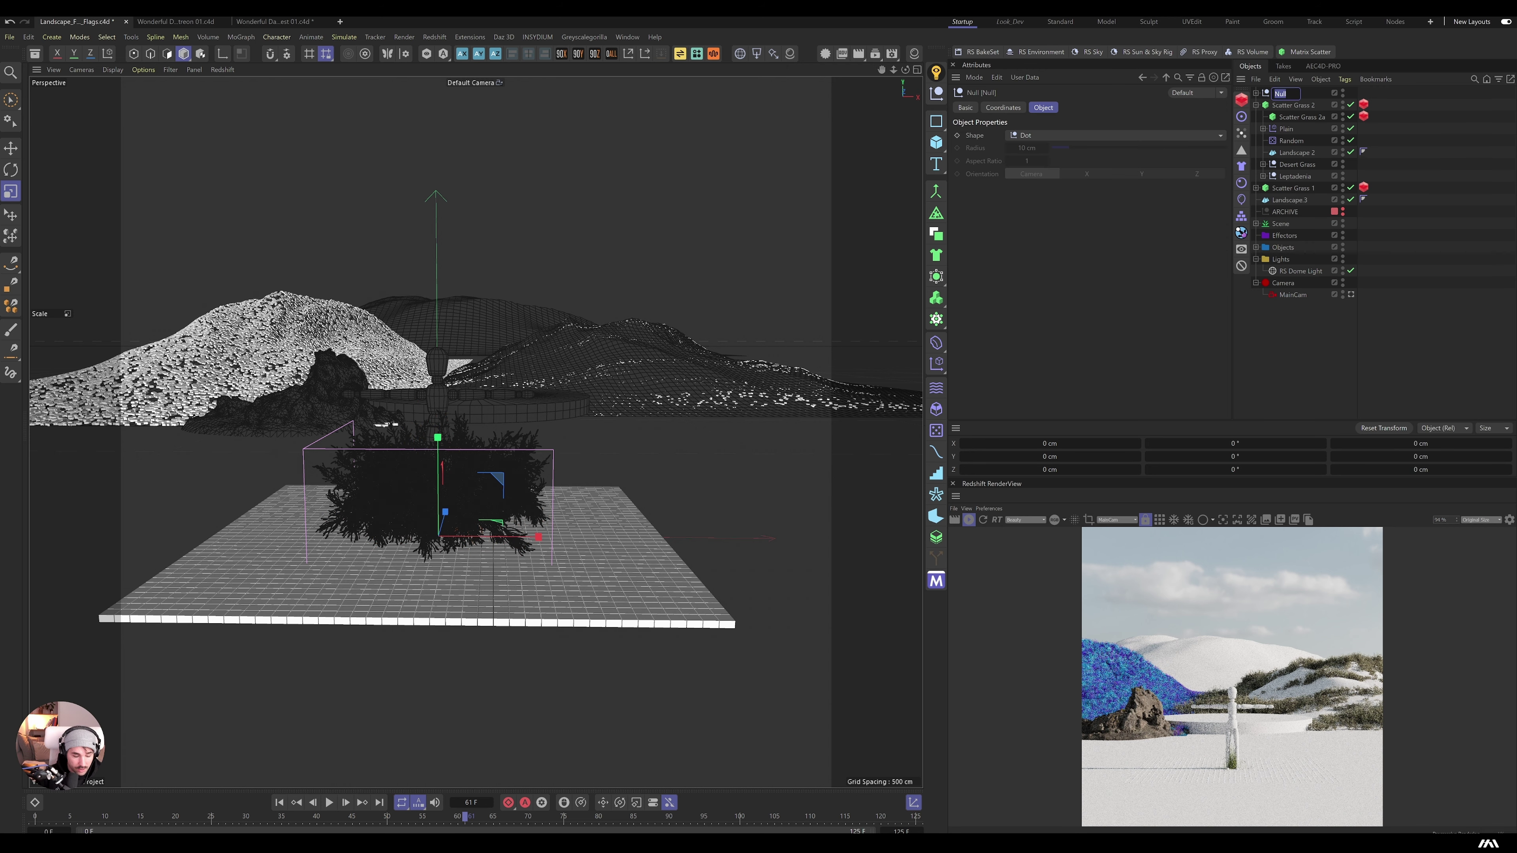
key(Return)
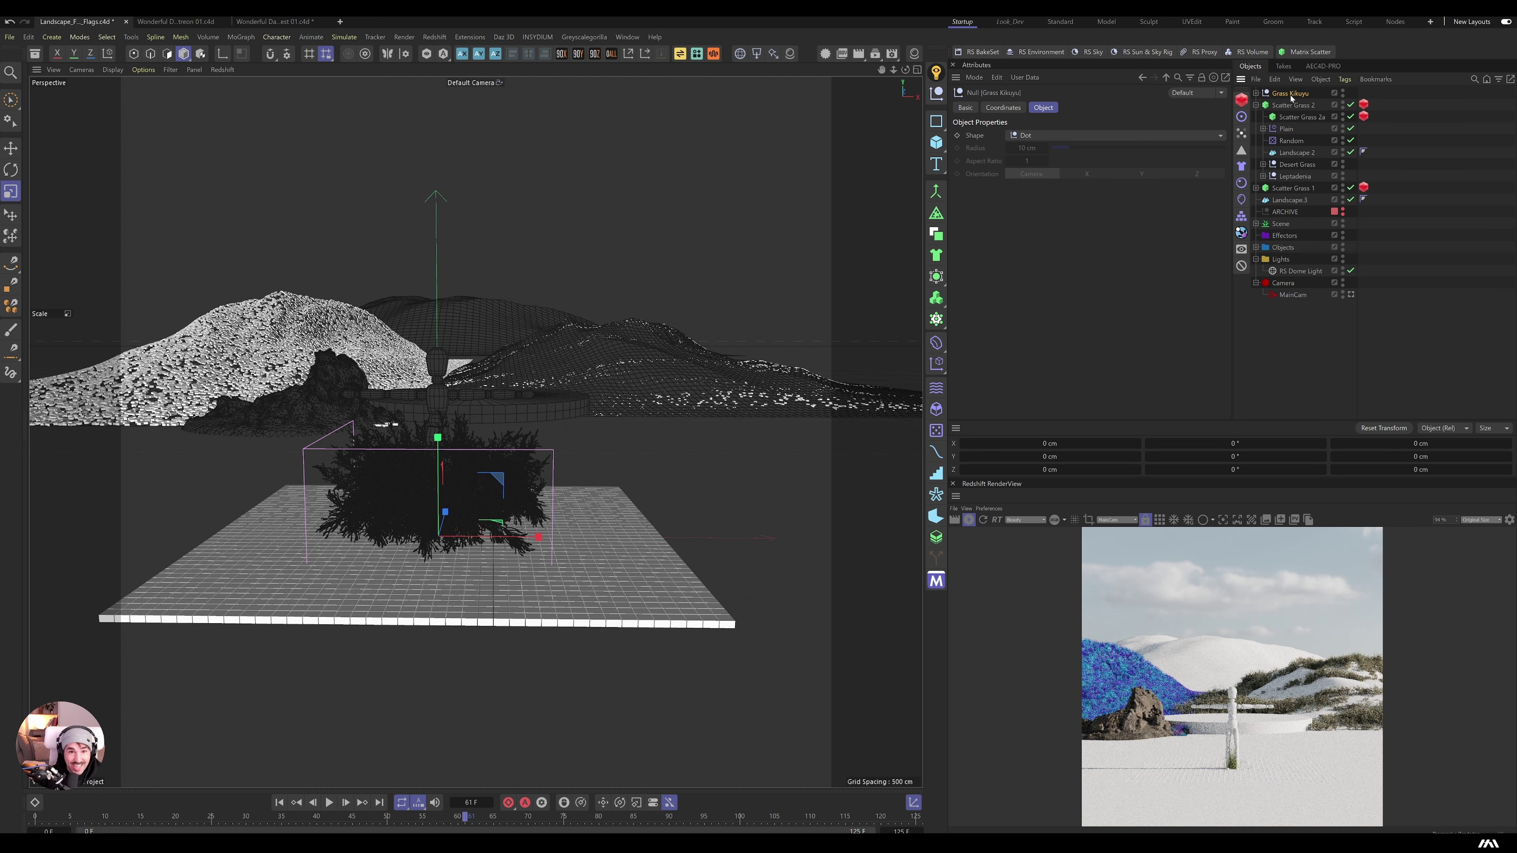
drag(1290, 95, 1308, 118)
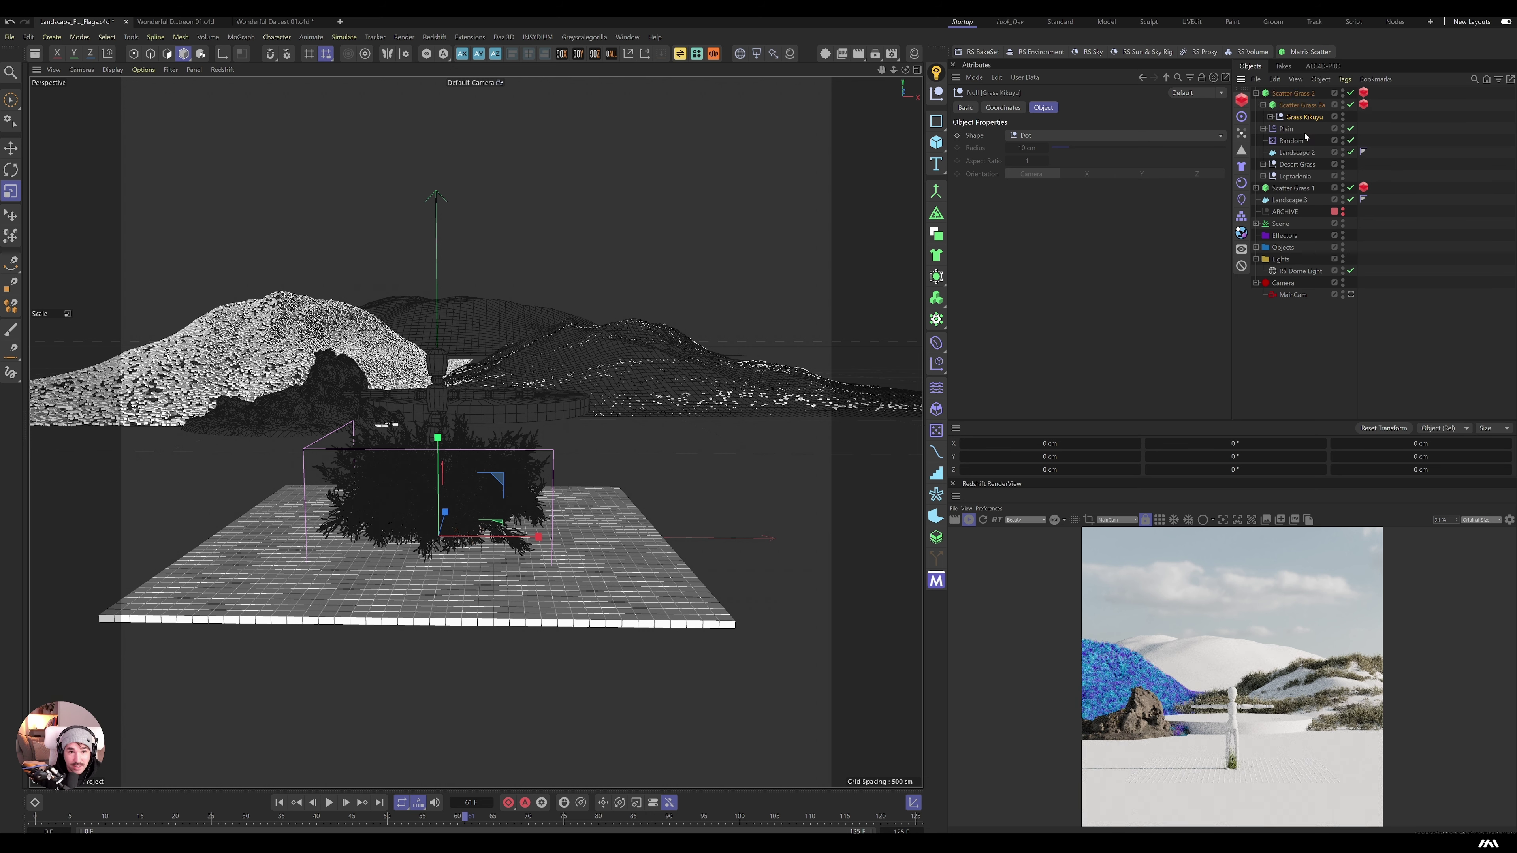
click(1302, 105)
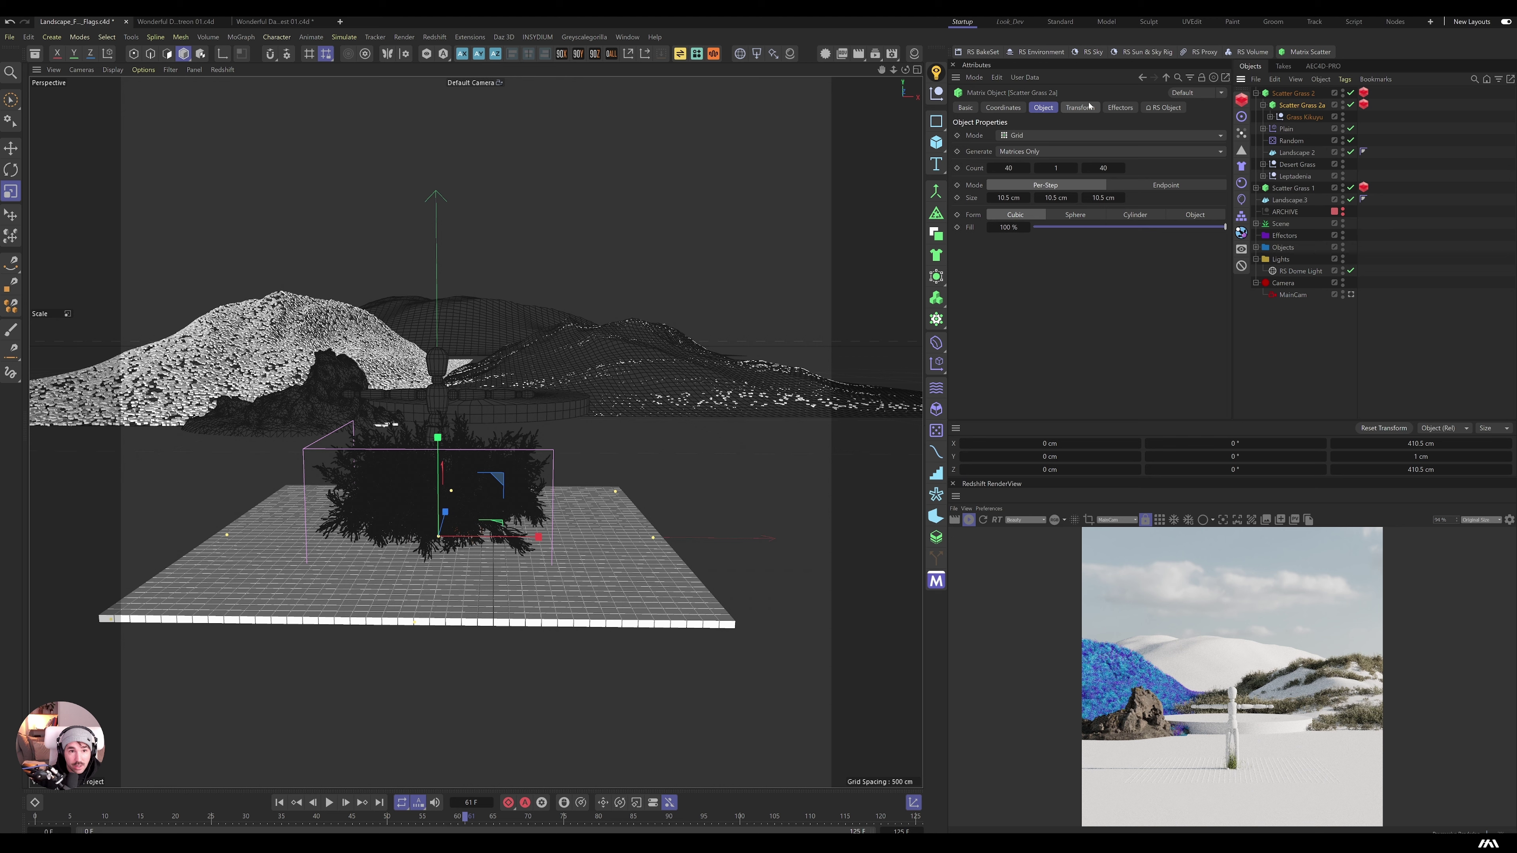
Step: Set Scatter Grass 2a's matrix to Object mode on Landscape 2 with 7144 points
click(1042, 136)
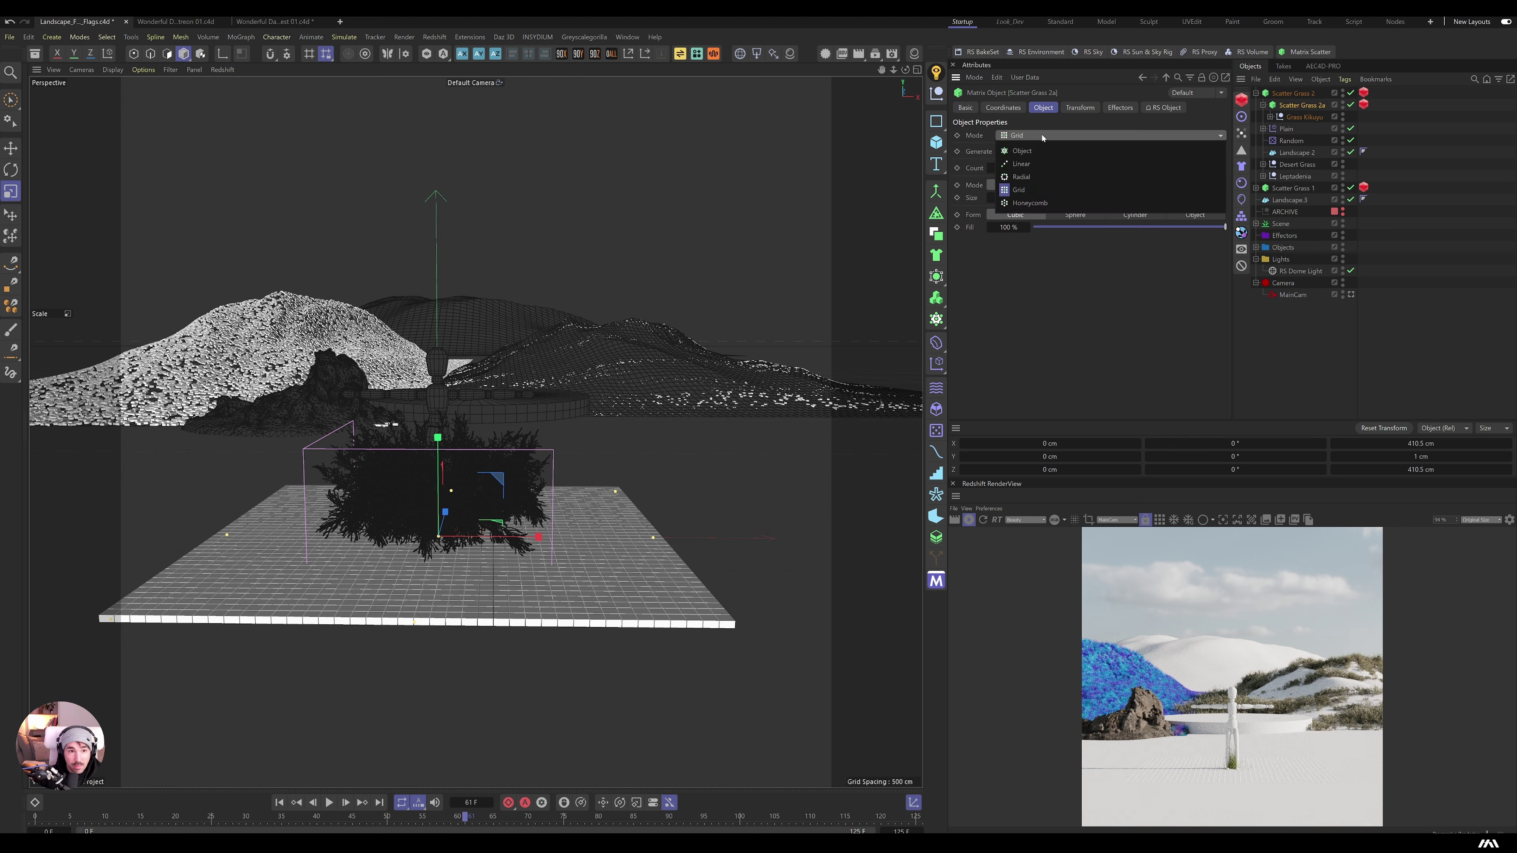
click(1041, 151)
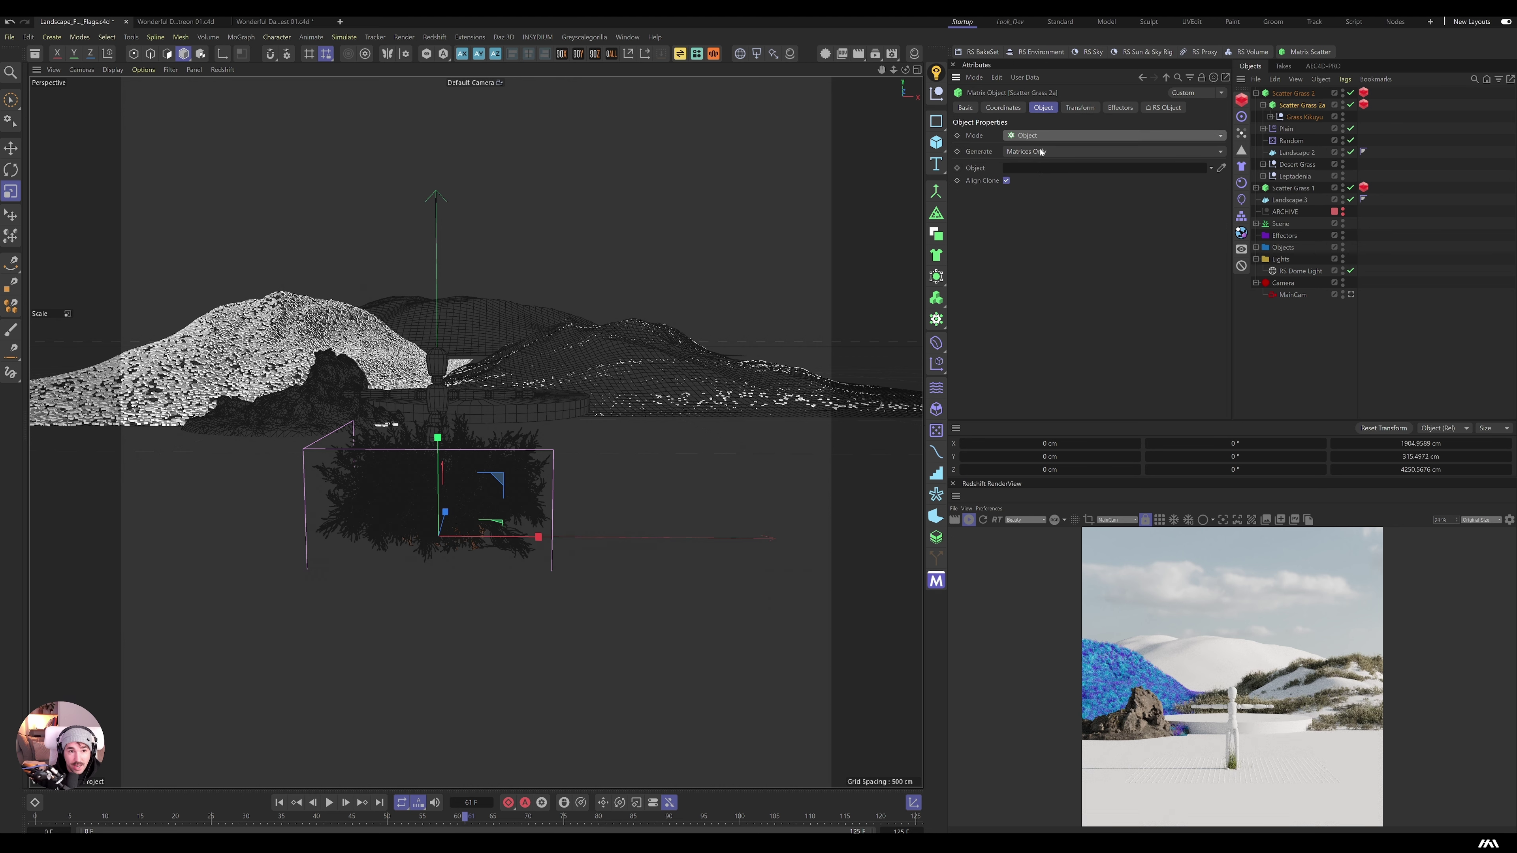
drag(1295, 153, 1179, 170)
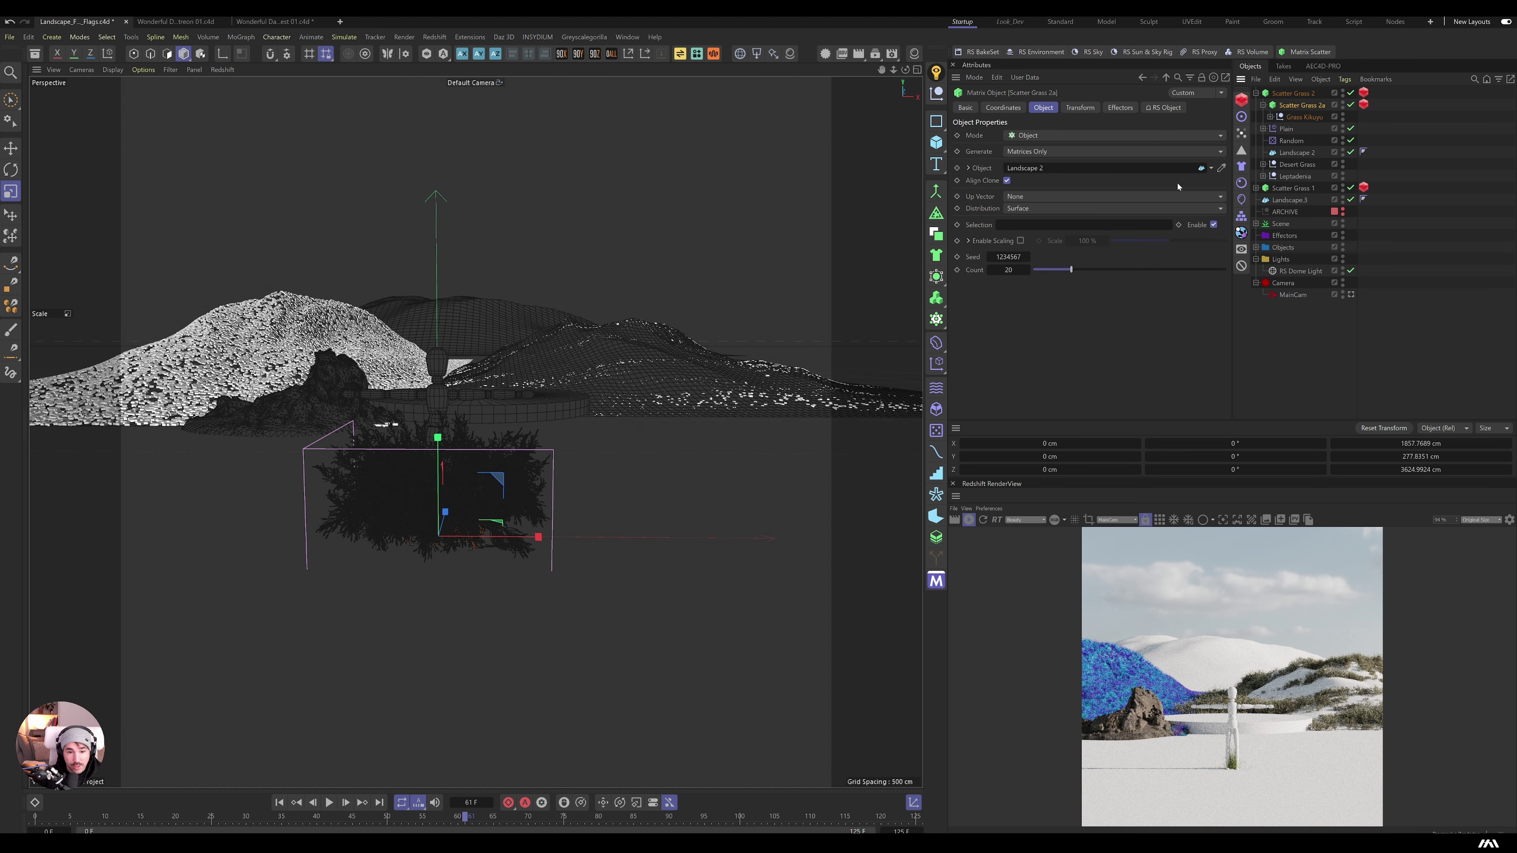
drag(1011, 272, 1134, 271)
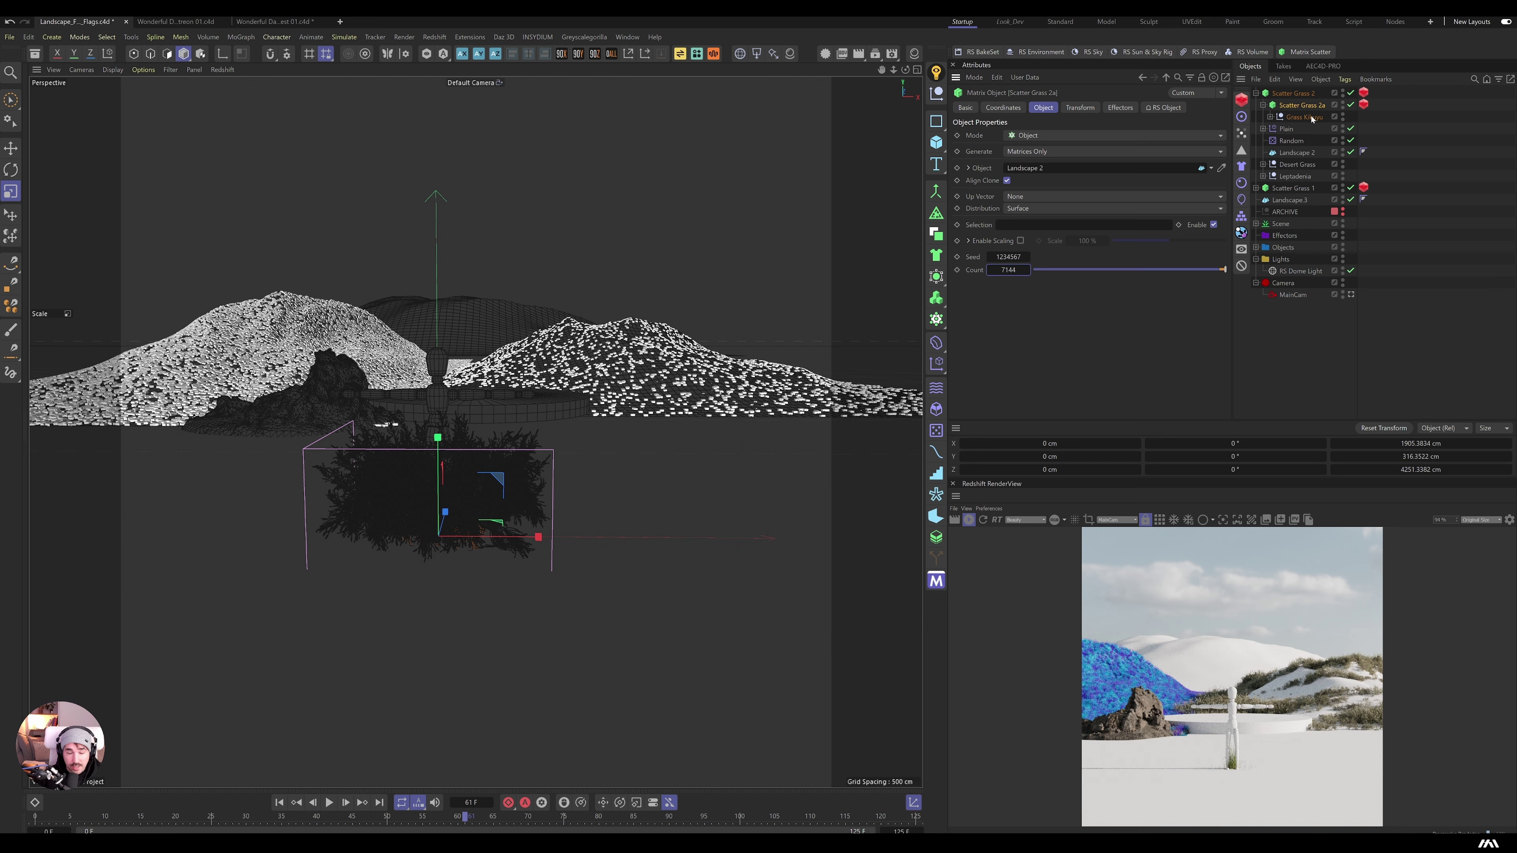
click(1363, 105)
Step: Display Scatter Grass 2a's particles as custom objects using the nine Kikuyu variants
click(1104, 149)
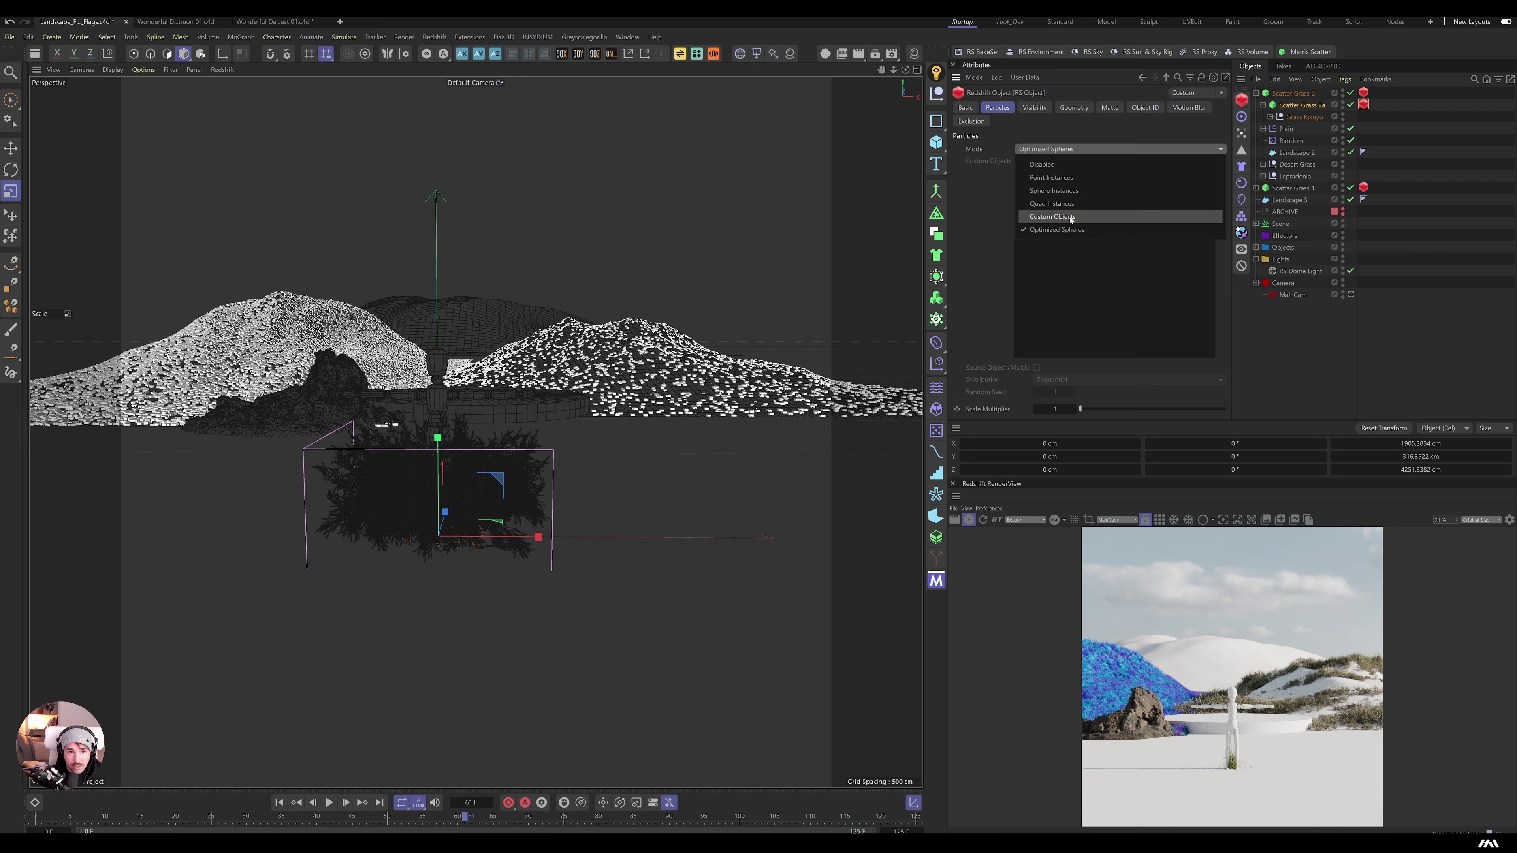
click(1052, 216)
click(1270, 117)
click(1321, 129)
click(1387, 104)
drag(1276, 154, 1131, 206)
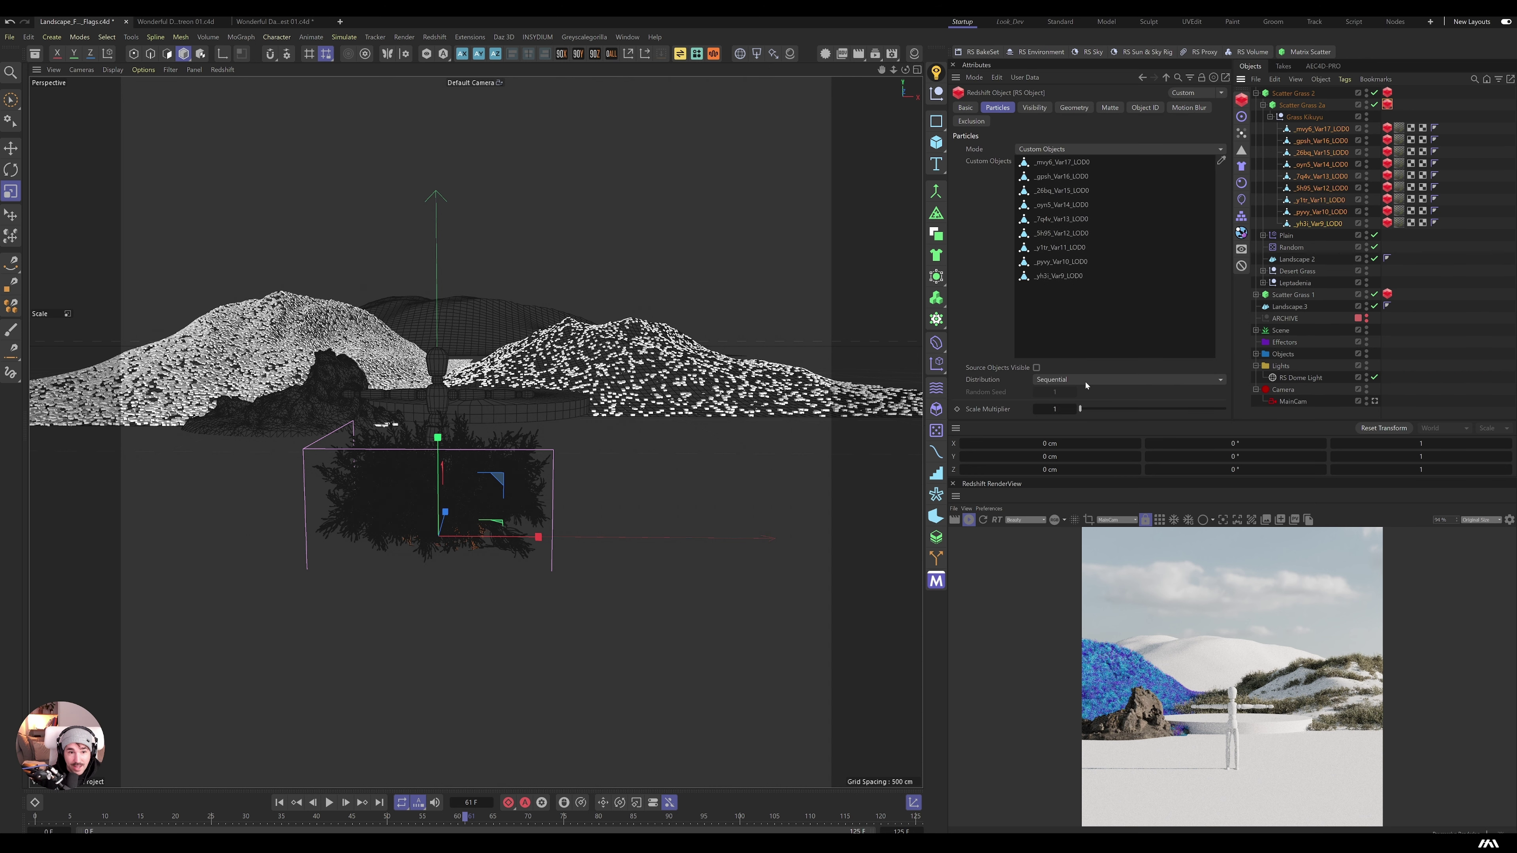
Step: Set the particle scale multiplier to 2.5 and the scatter count to 25000
click(1055, 410)
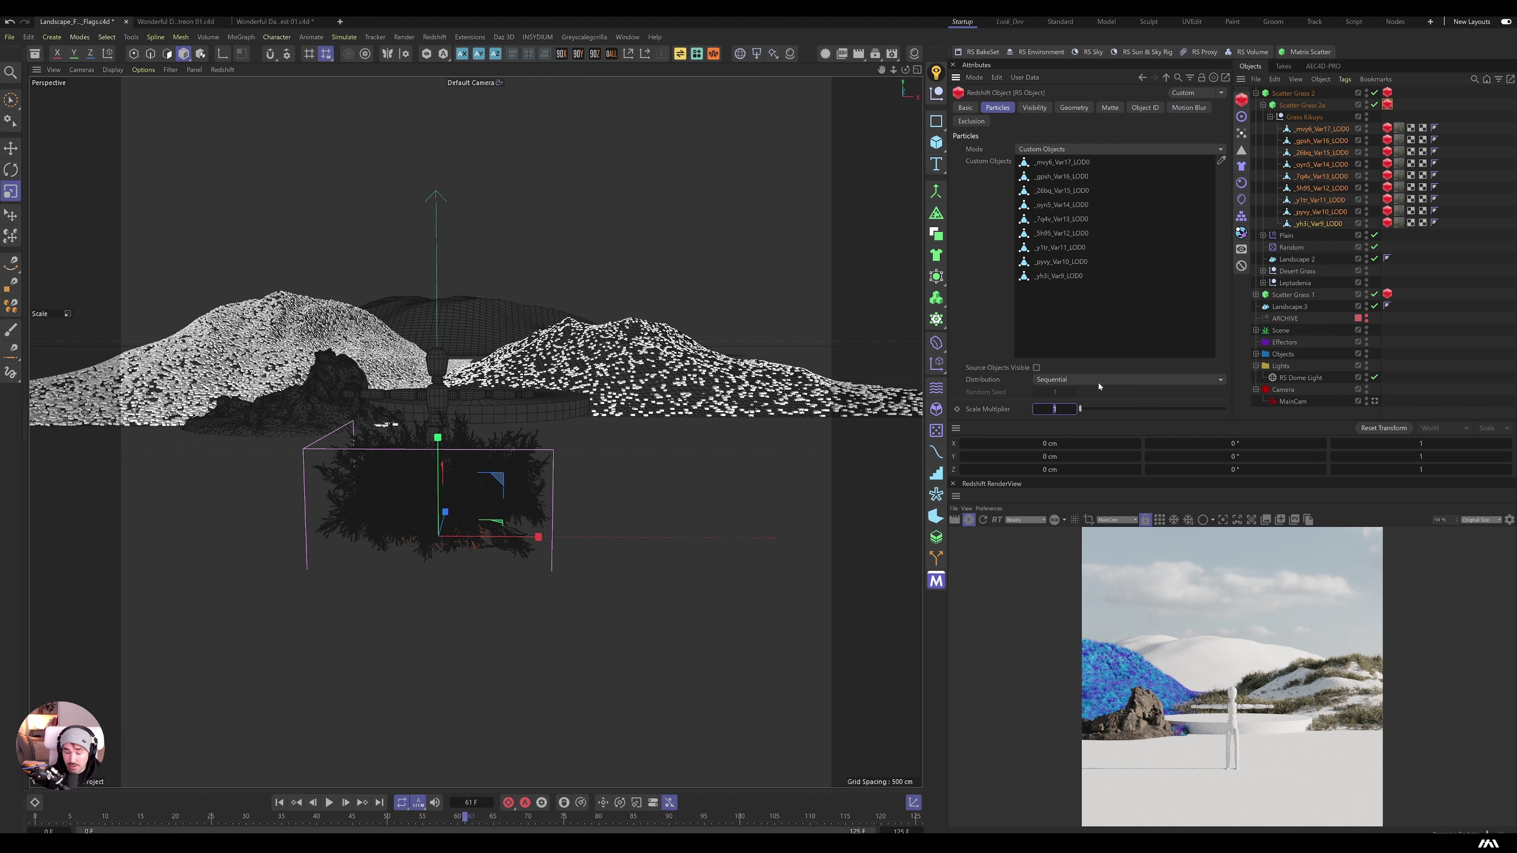
text(2.5)
key(Return)
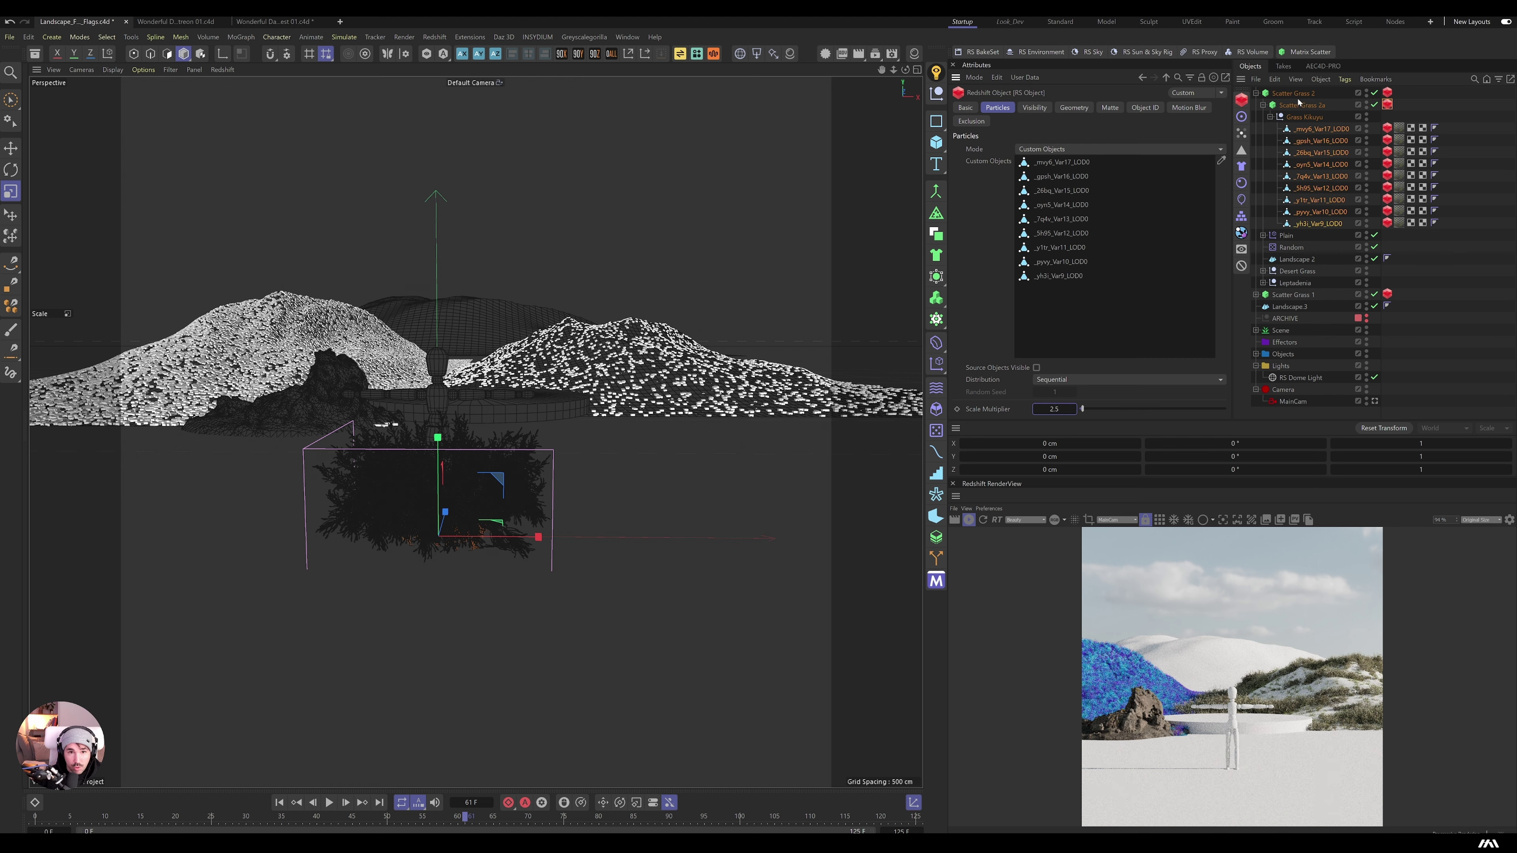
click(1298, 103)
double_click(1020, 269)
text(25000)
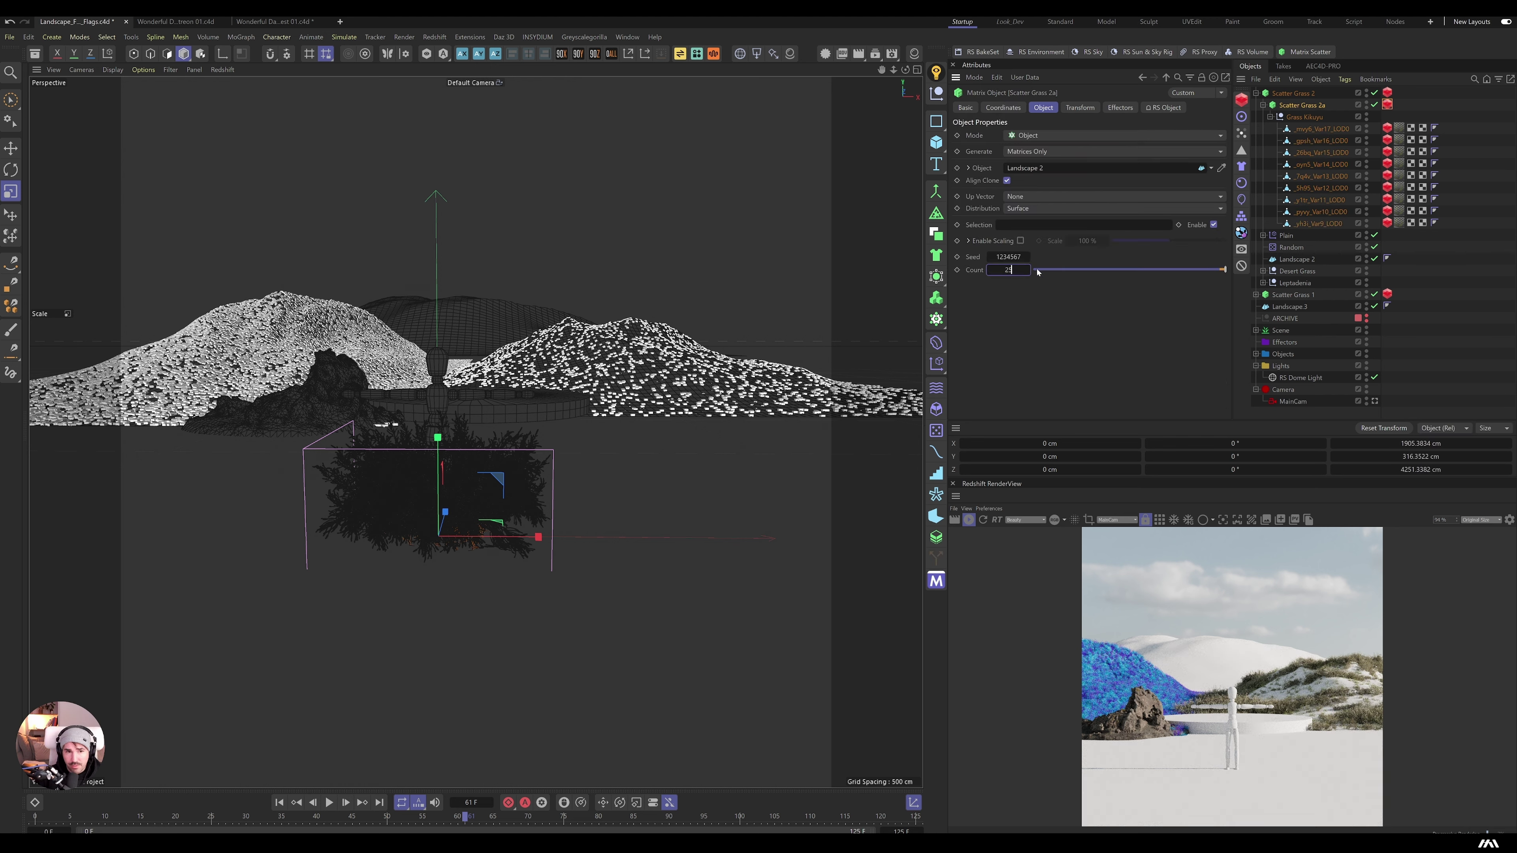
key(Return)
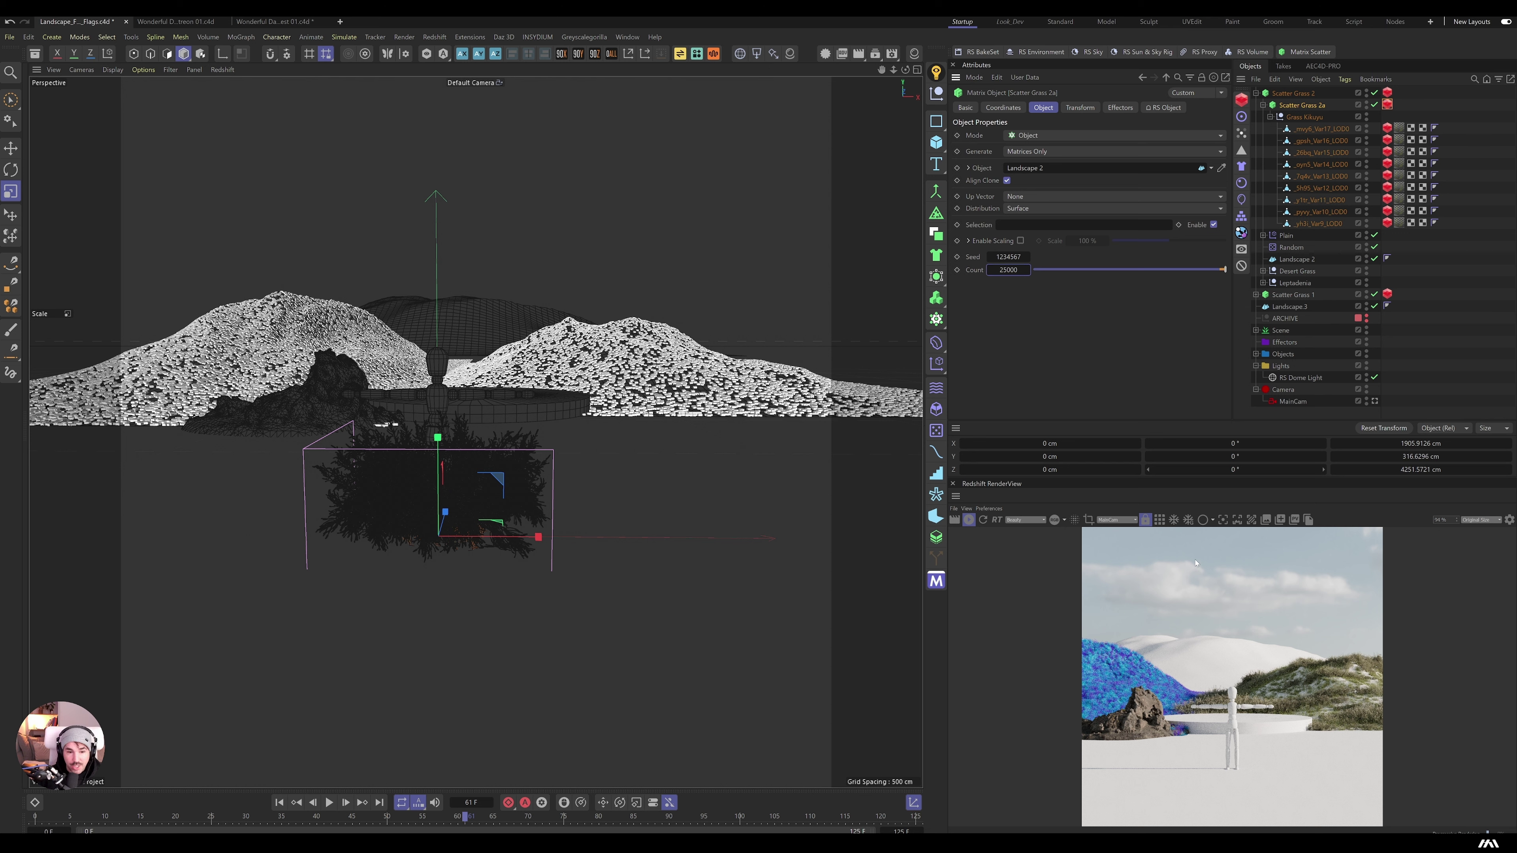
Step: Nudge the Kikuyu grass scale multiplier up to about 2.409
click(1271, 117)
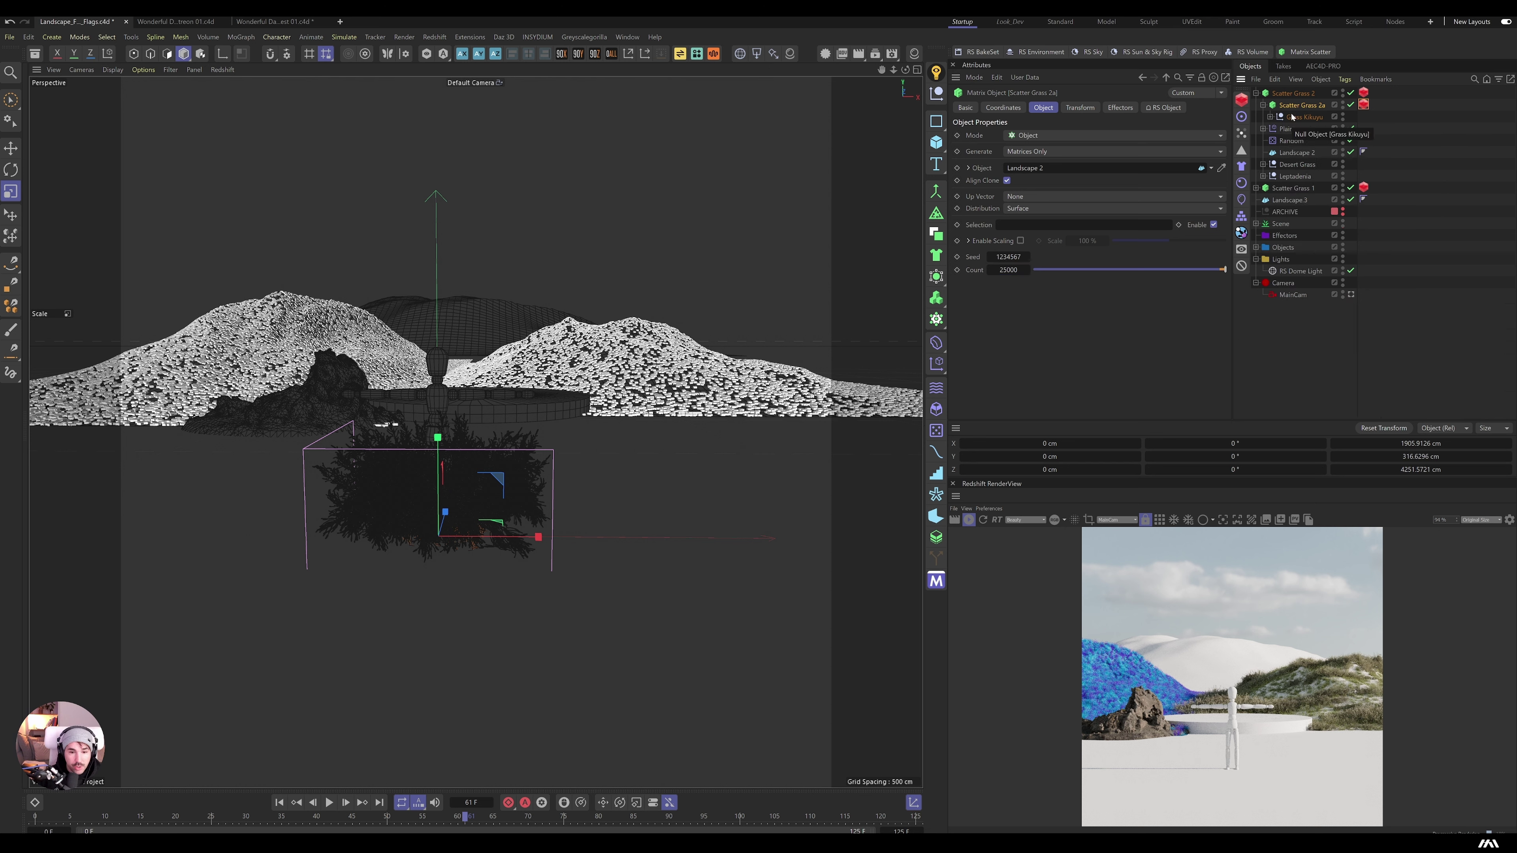
click(1163, 108)
drag(1052, 409, 1055, 409)
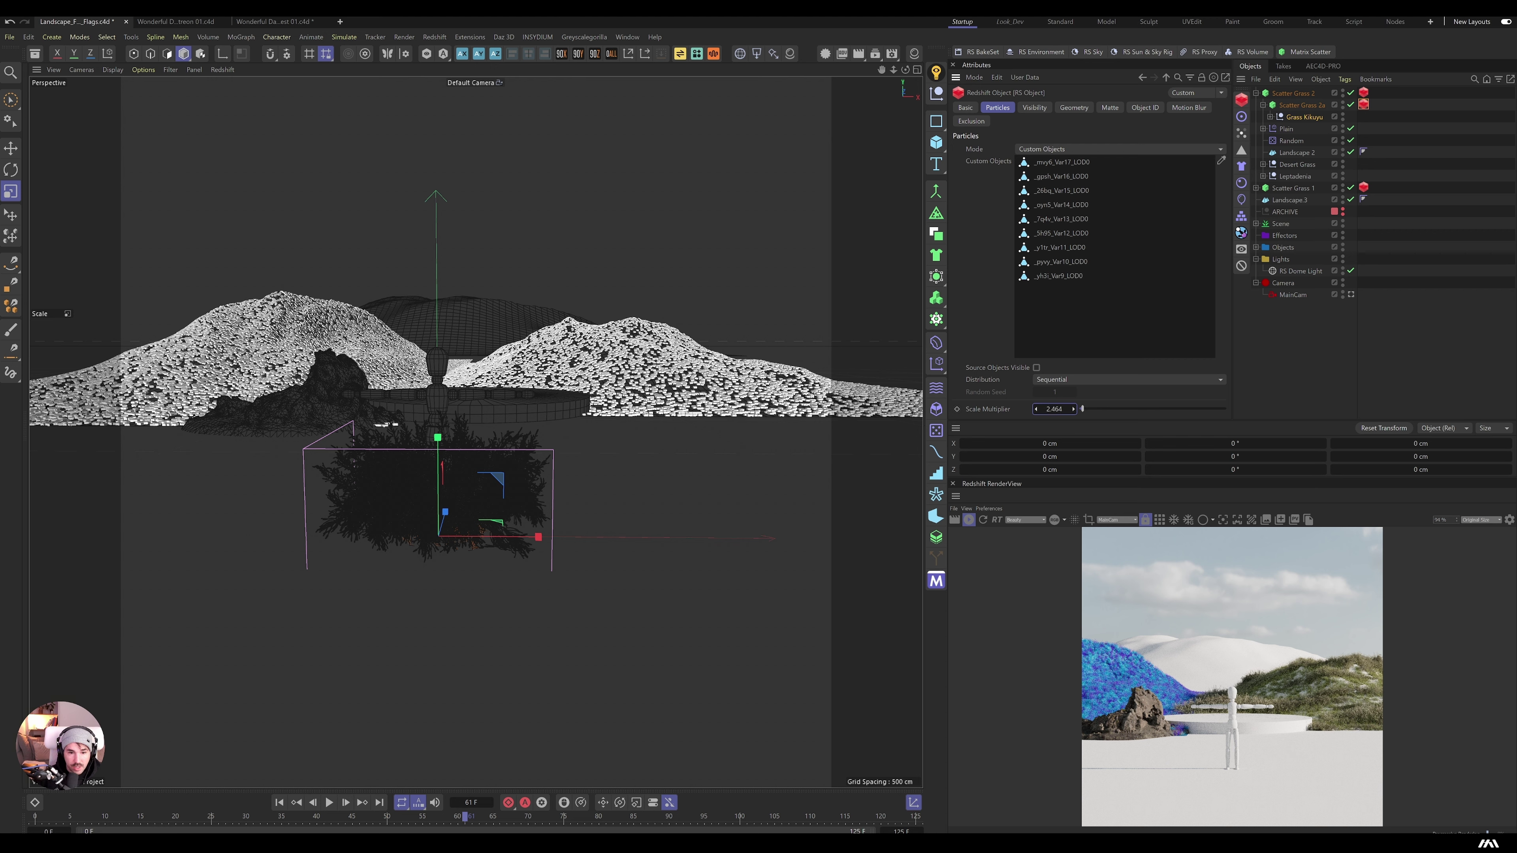
Step: Create a Random Field and add a Plain effector to Scatter Grass 2a
click(1291, 141)
click(1299, 142)
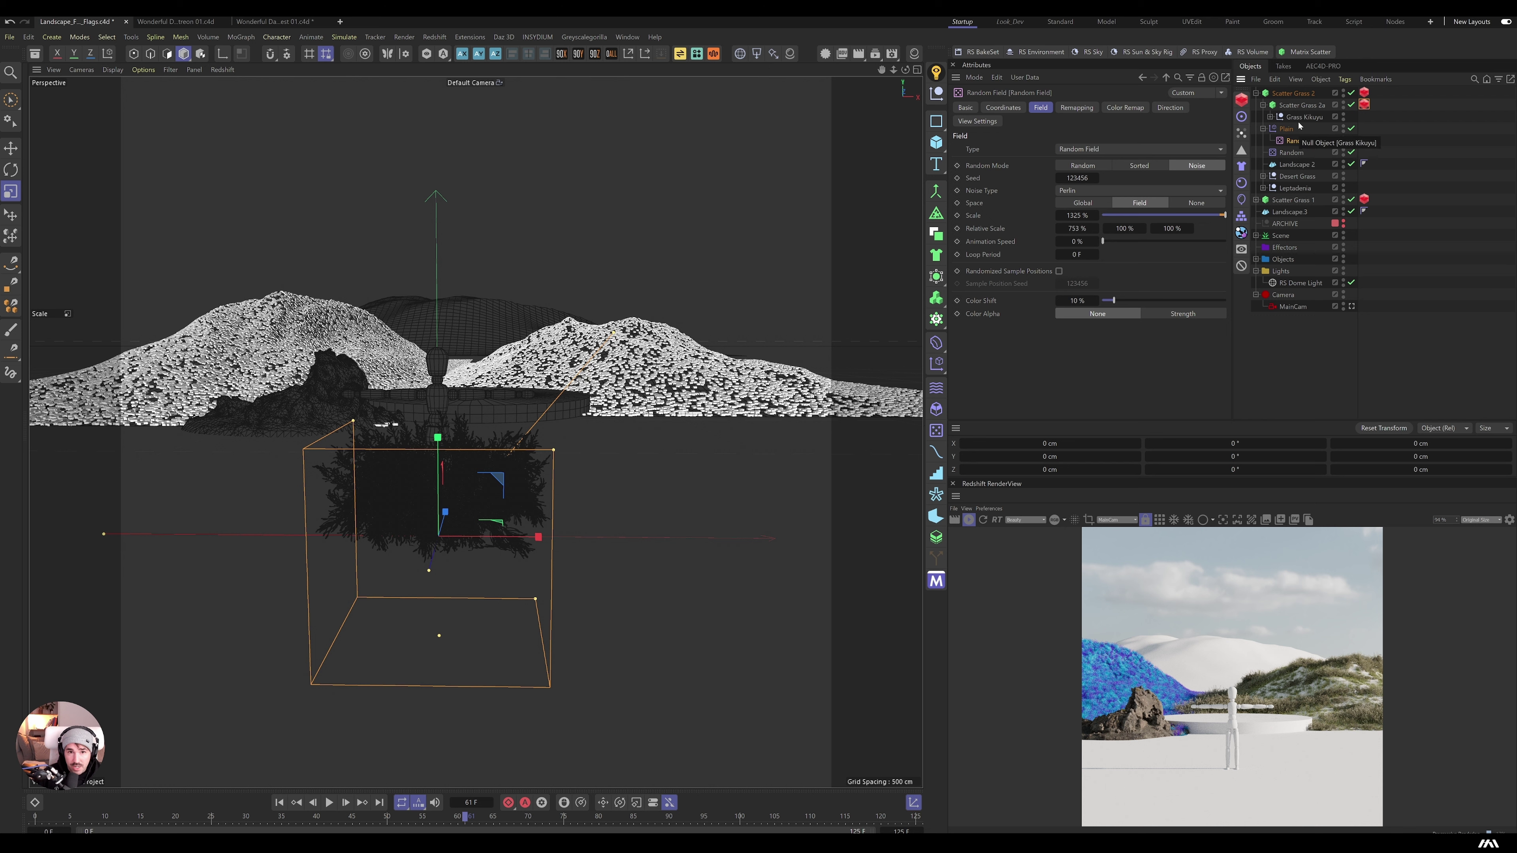
click(1301, 105)
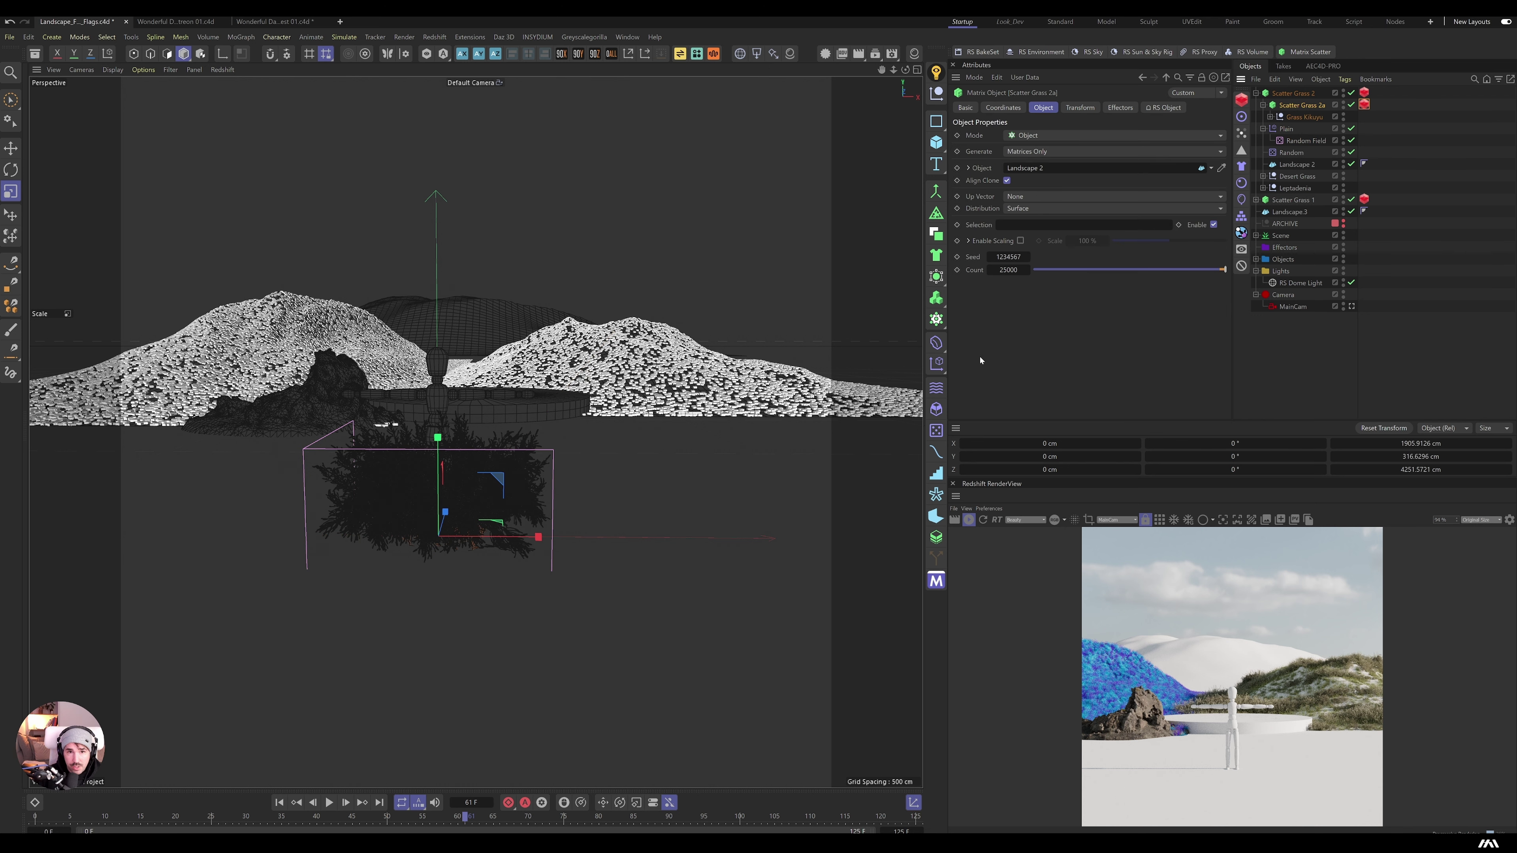
click(939, 370)
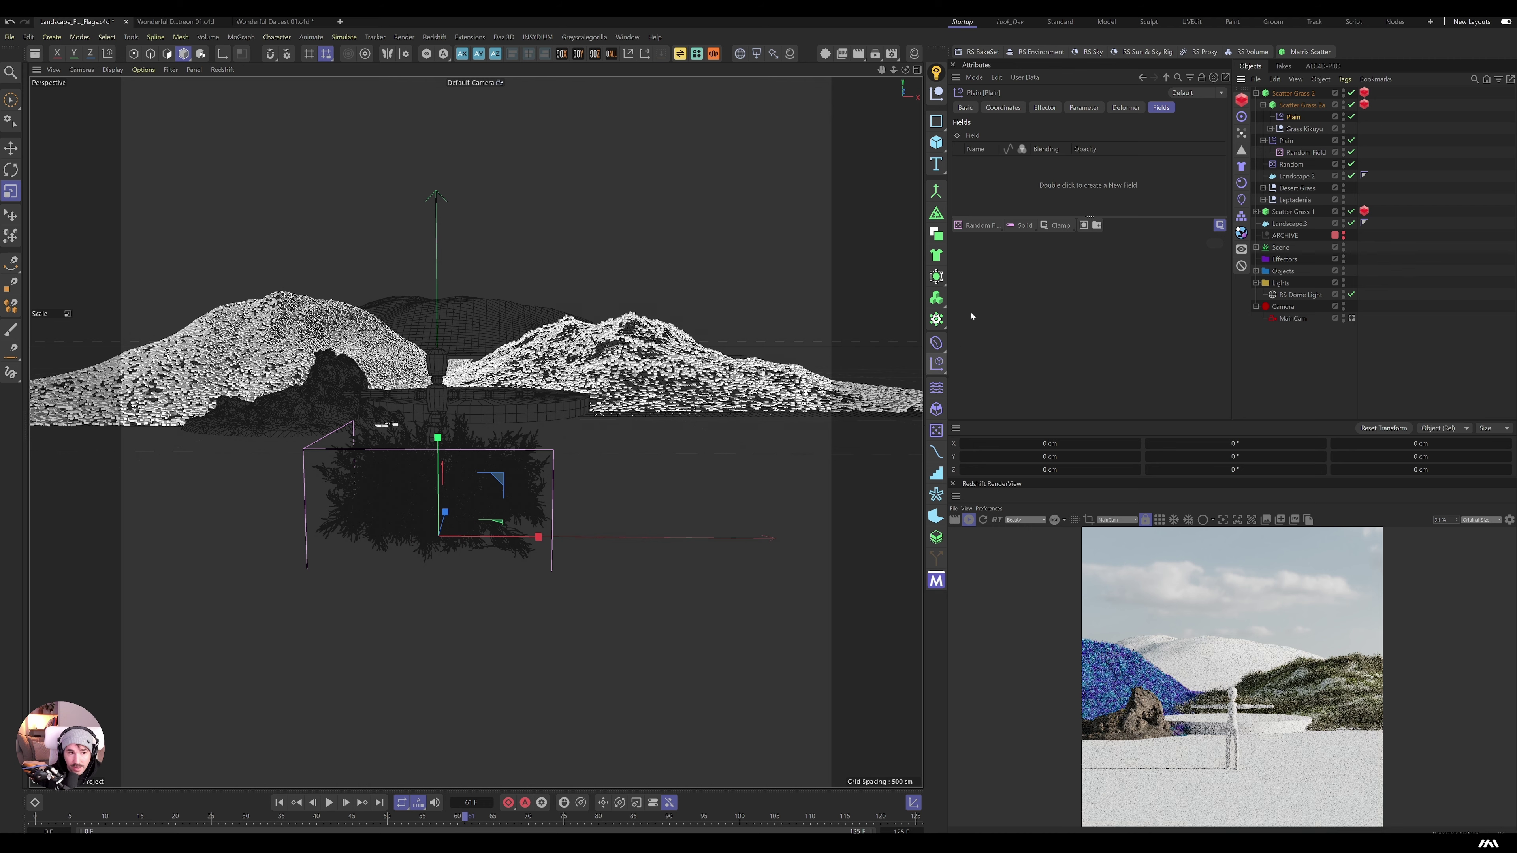
Step: Make the Plain effector scale-only with uniform scale -1, masked by the Random Field
click(1084, 107)
mouse_move(1062, 202)
mouse_down()
mouse_move(1062, 113)
mouse_move(1042, 202)
mouse_up()
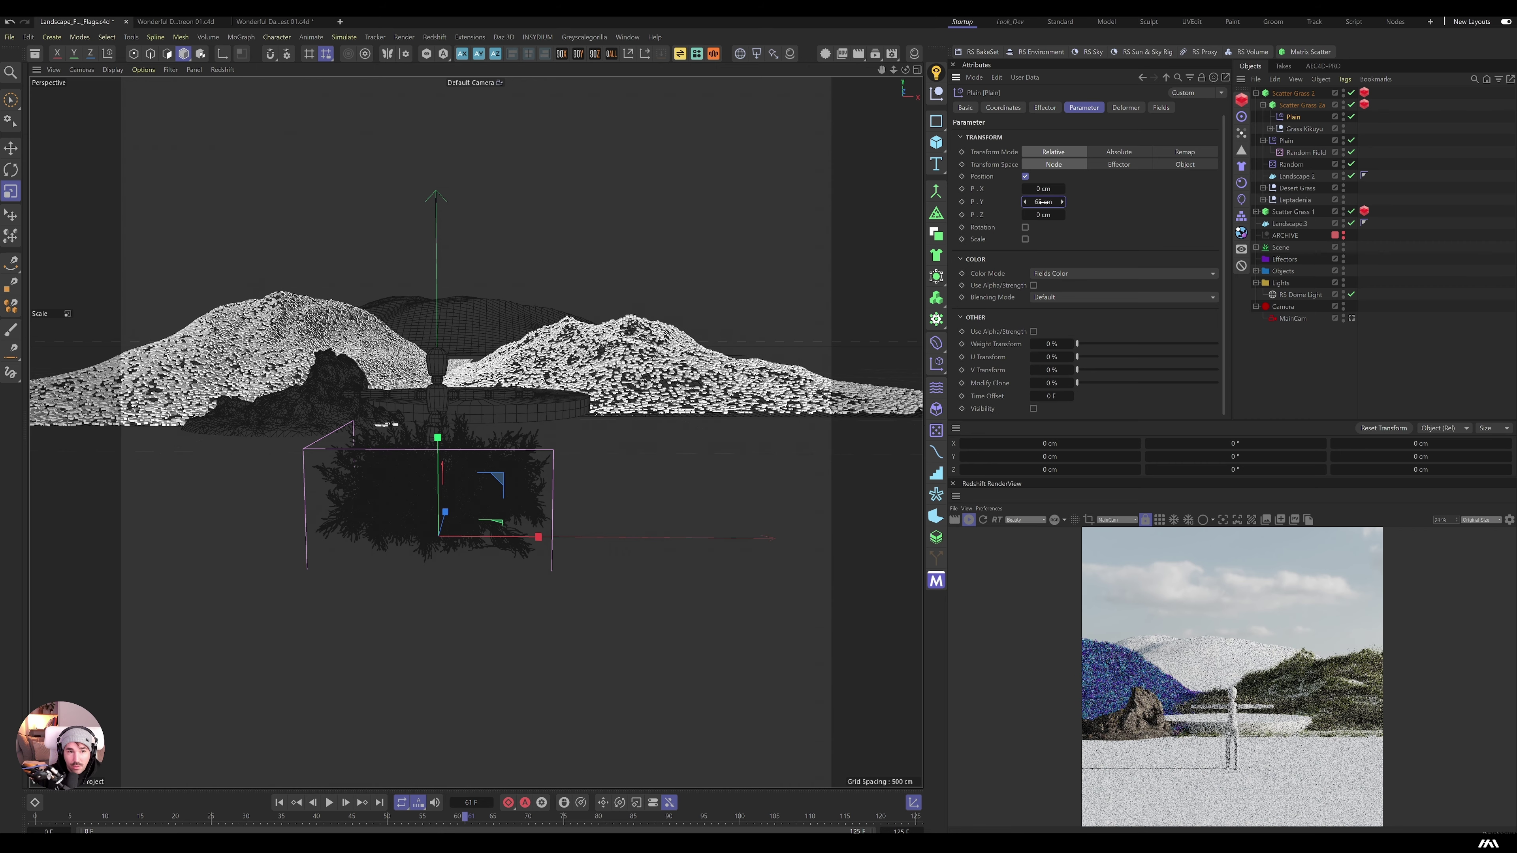
click(1025, 176)
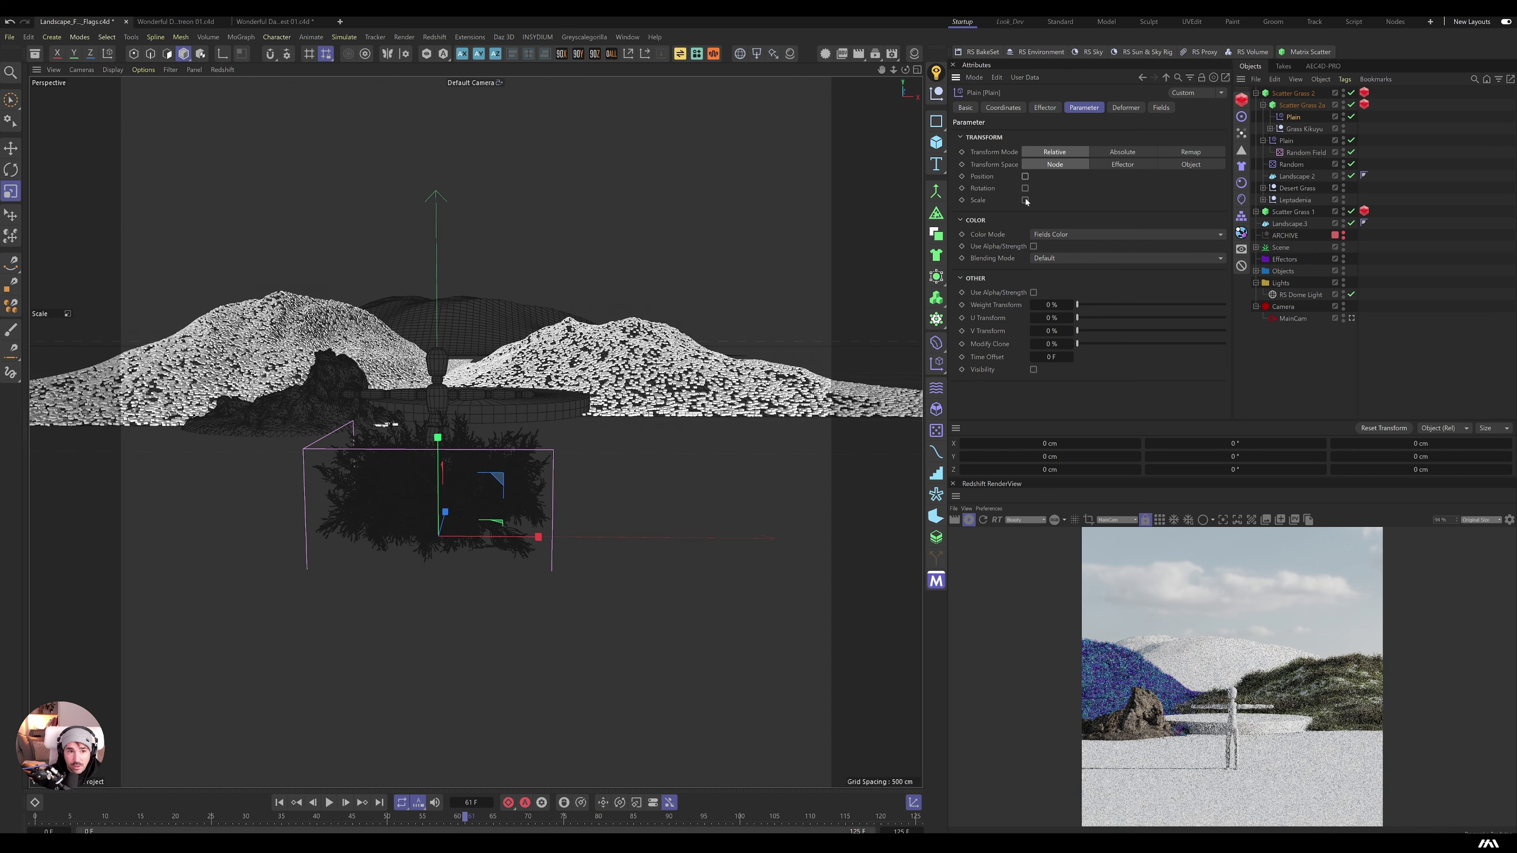
click(1025, 201)
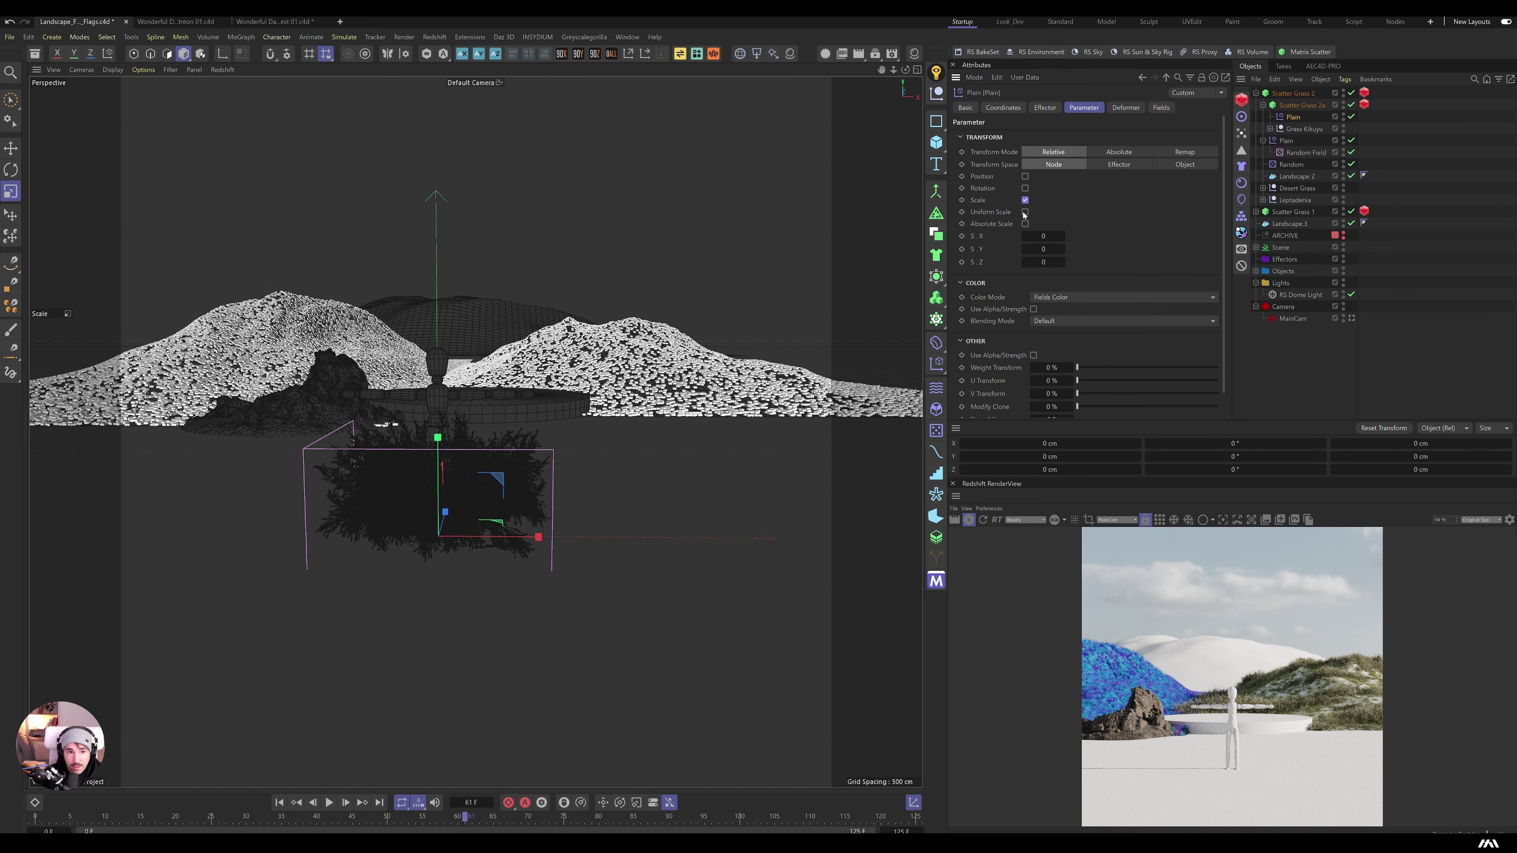
click(1043, 236)
text(-)
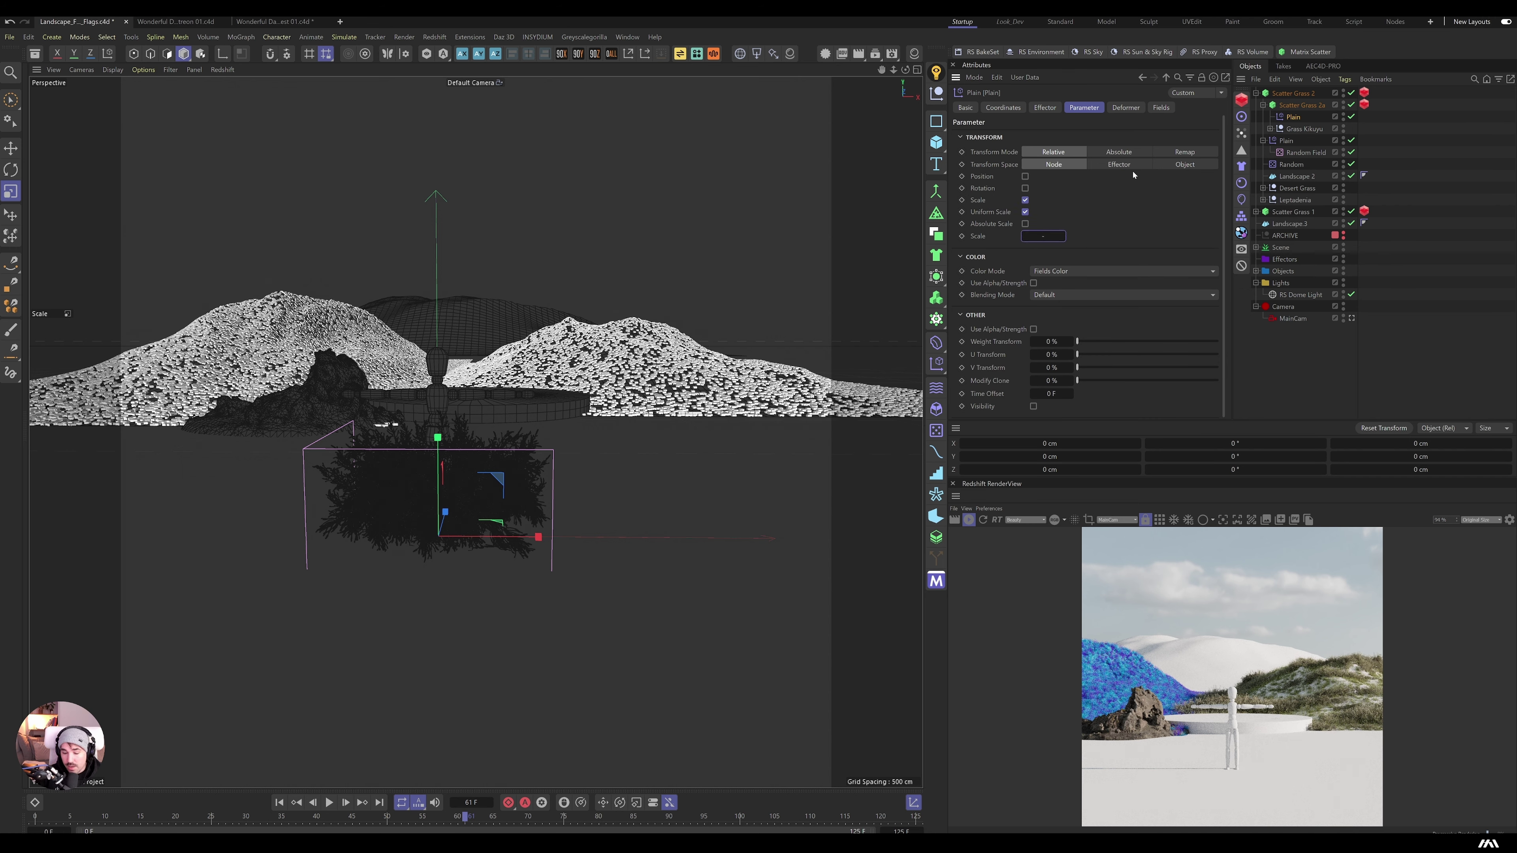
text(1)
key(Return)
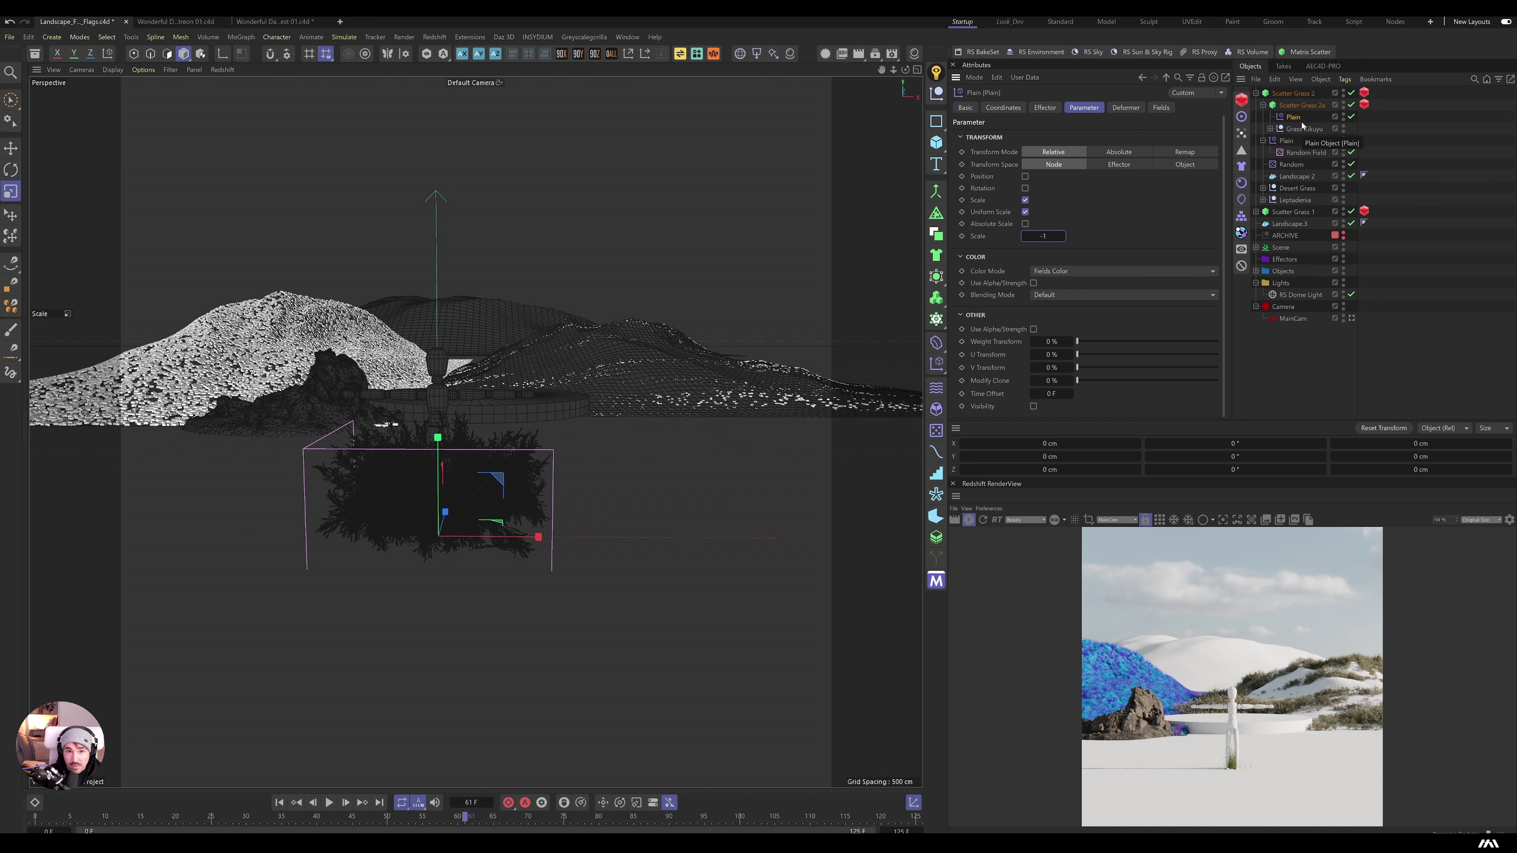
click(1165, 108)
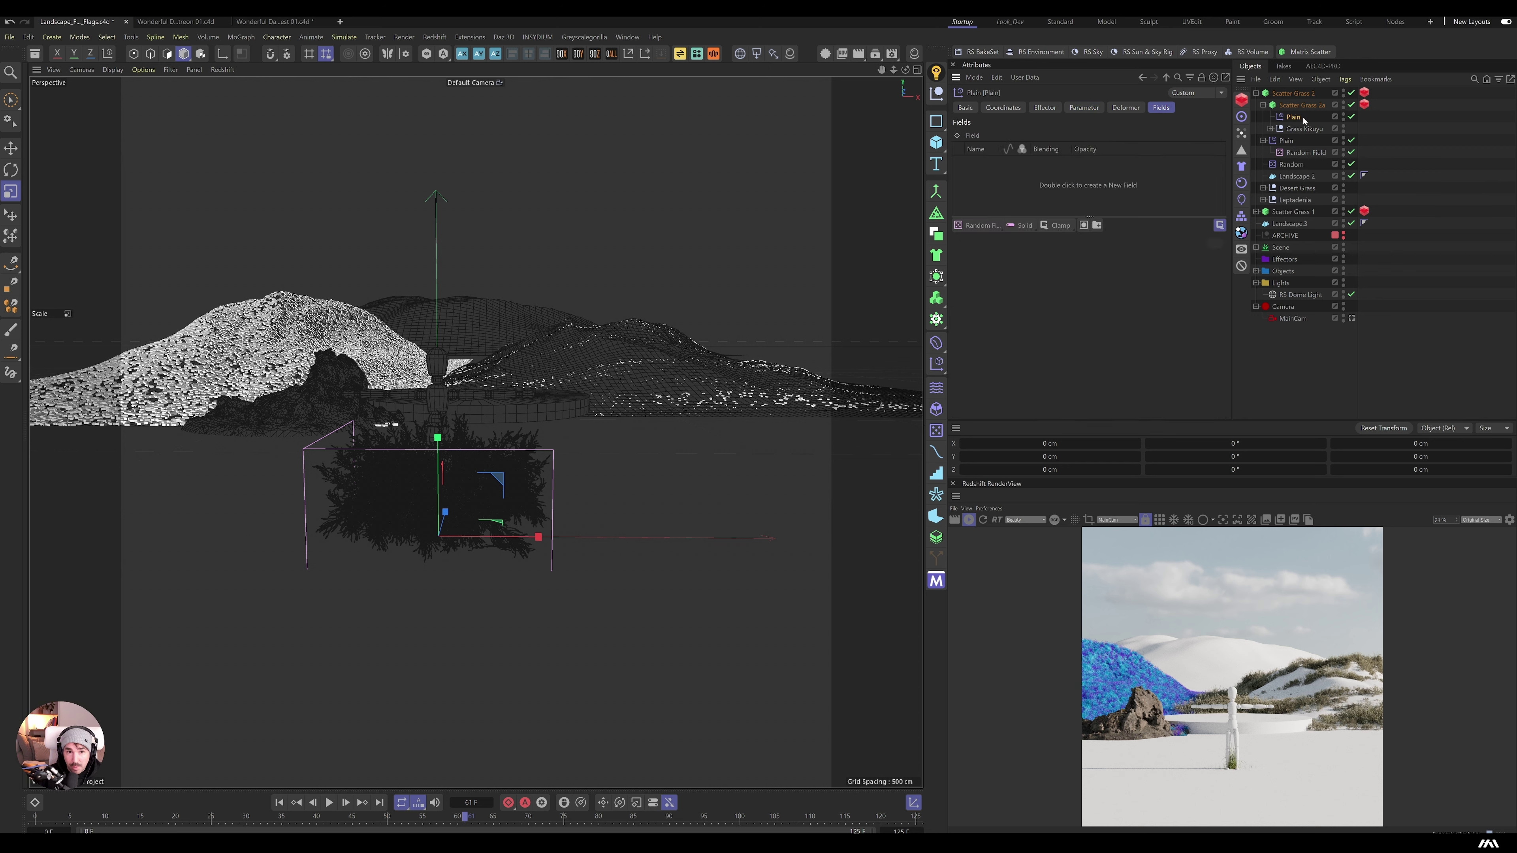
drag(1306, 153, 1173, 170)
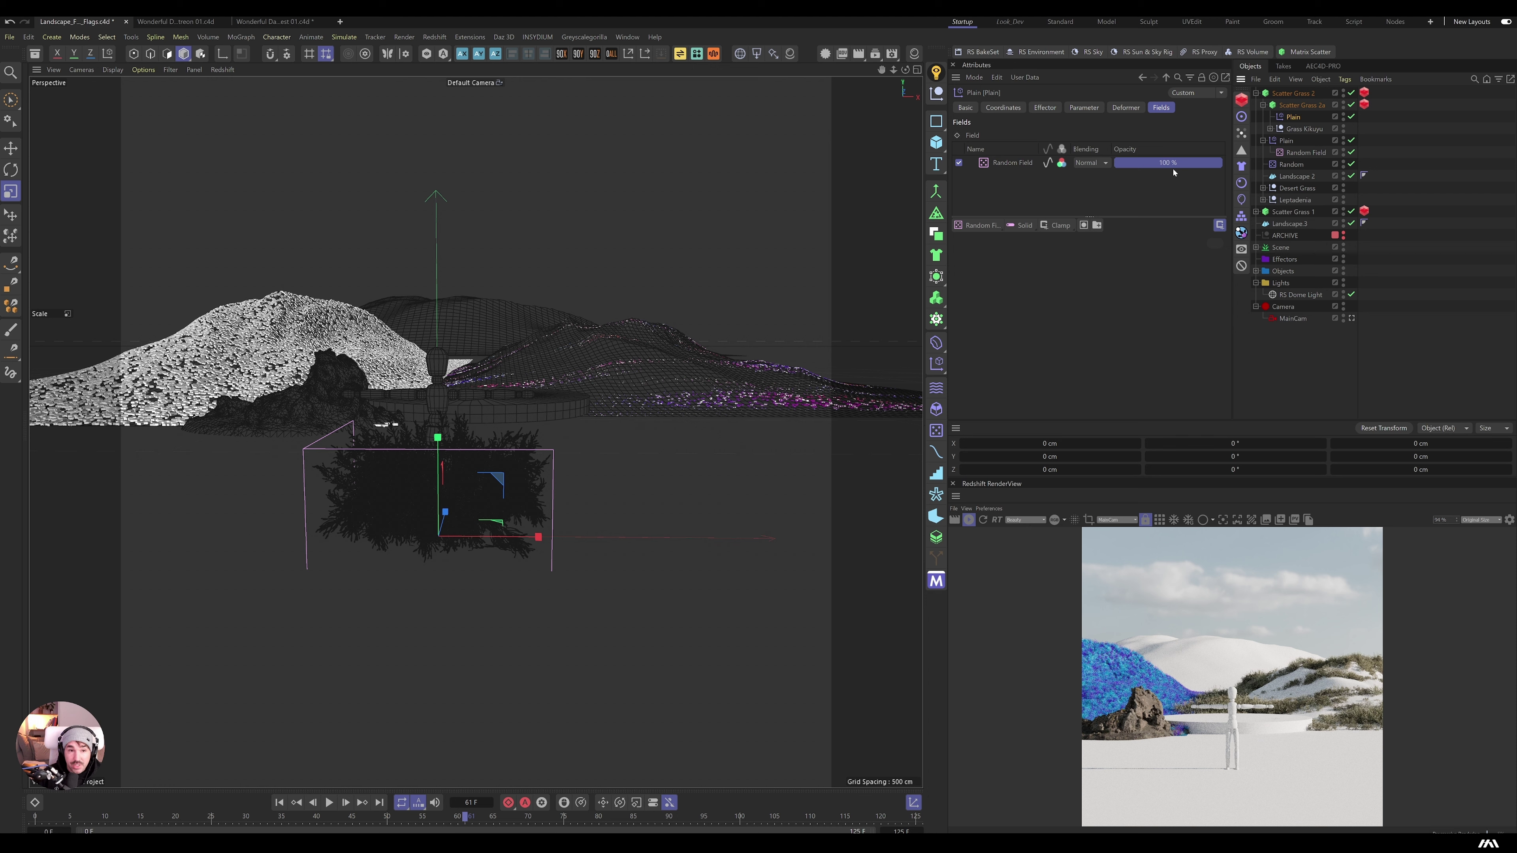
Step: Add an Invert modifier layer to the Plain's fields and switch off Scatter Grass 2
click(1058, 225)
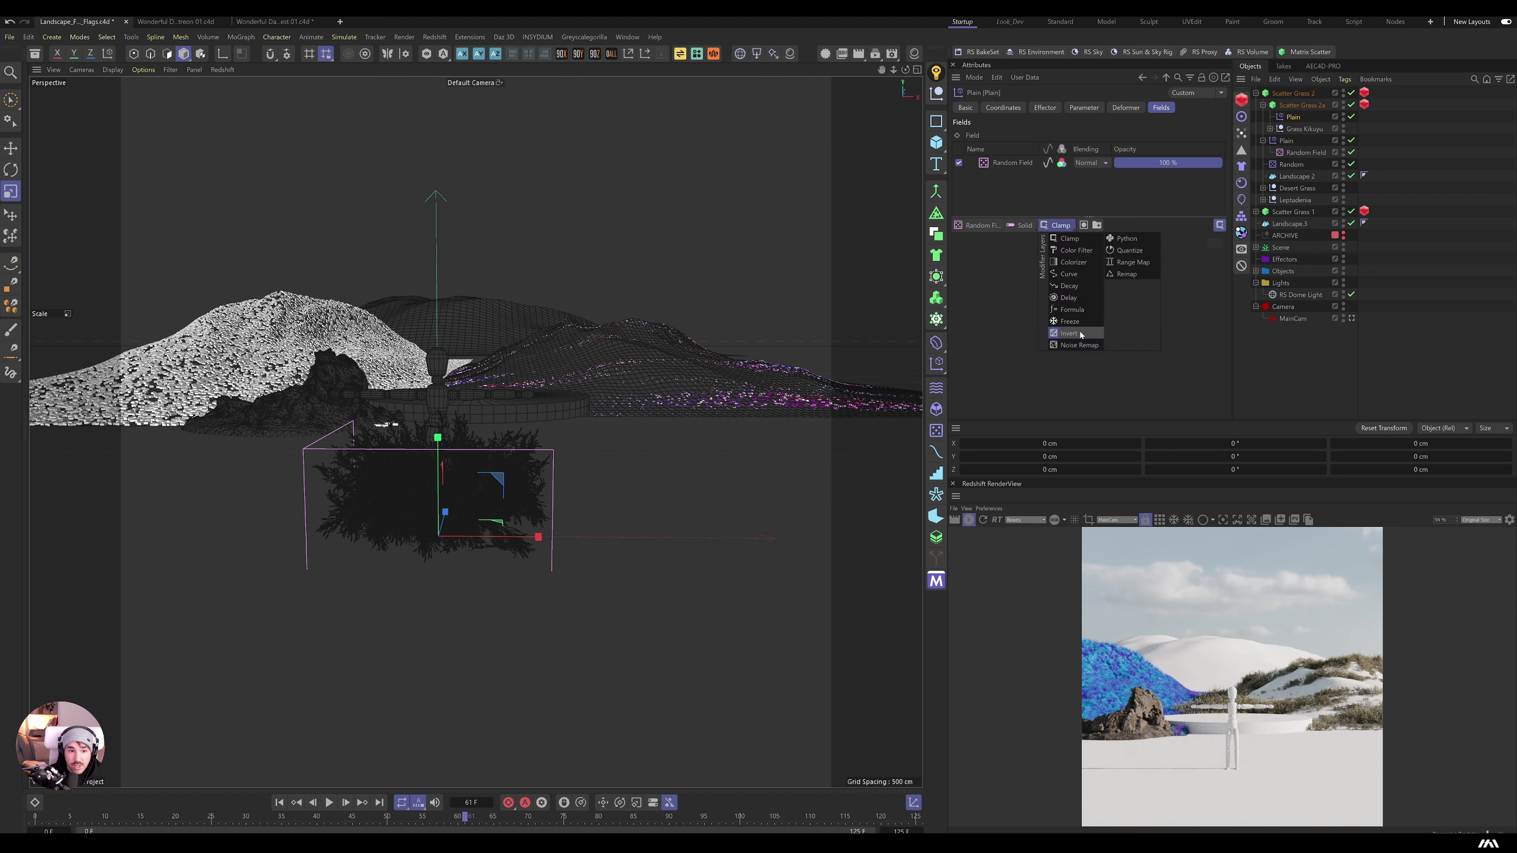
click(1069, 333)
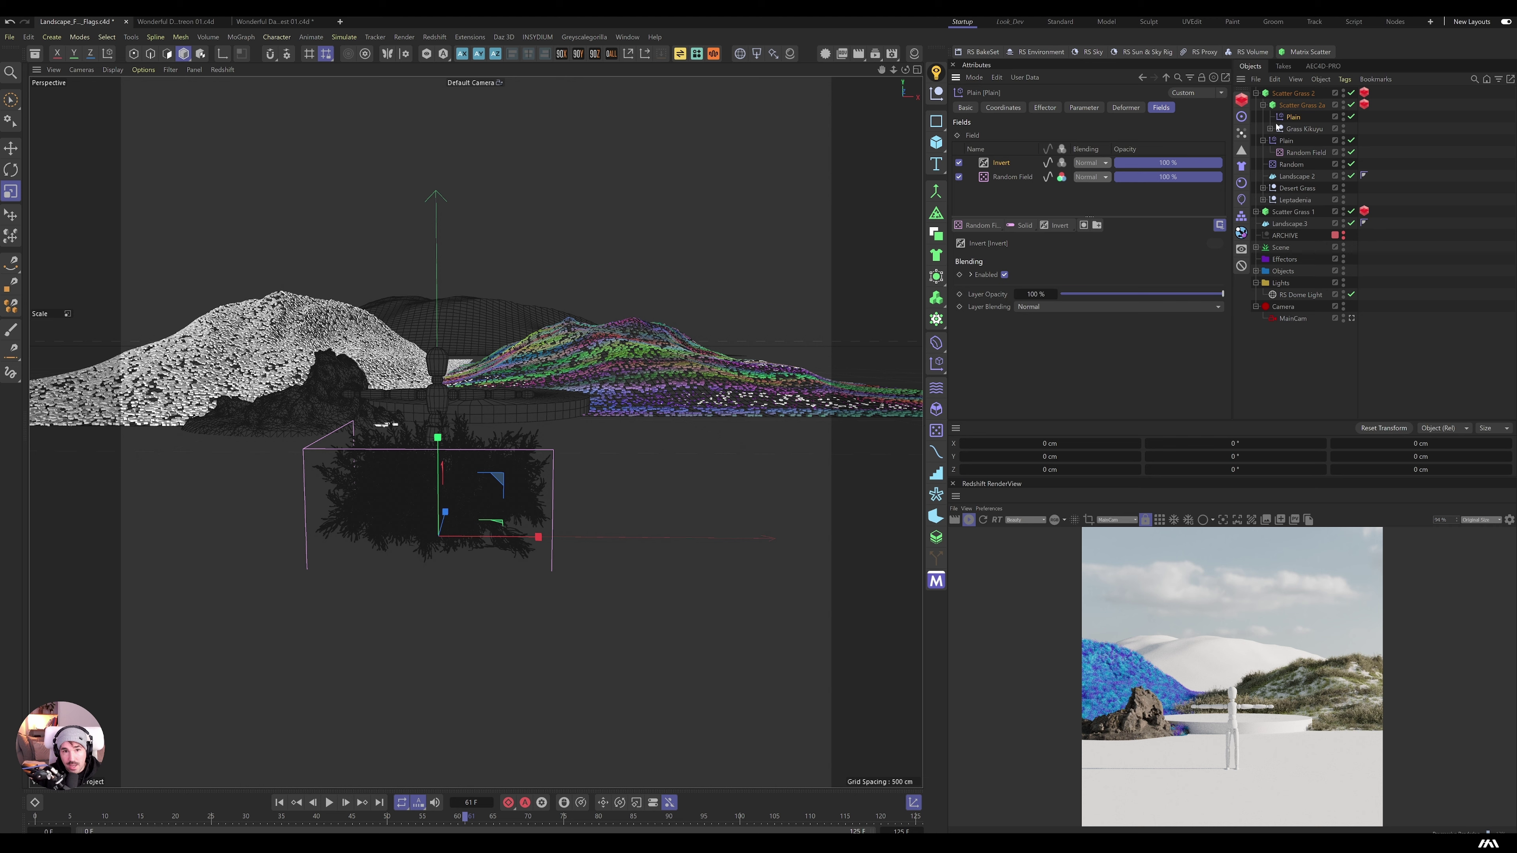
click(1298, 105)
mouse_move(1005, 271)
mouse_down()
mouse_move(1054, 270)
mouse_move(1027, 269)
mouse_up()
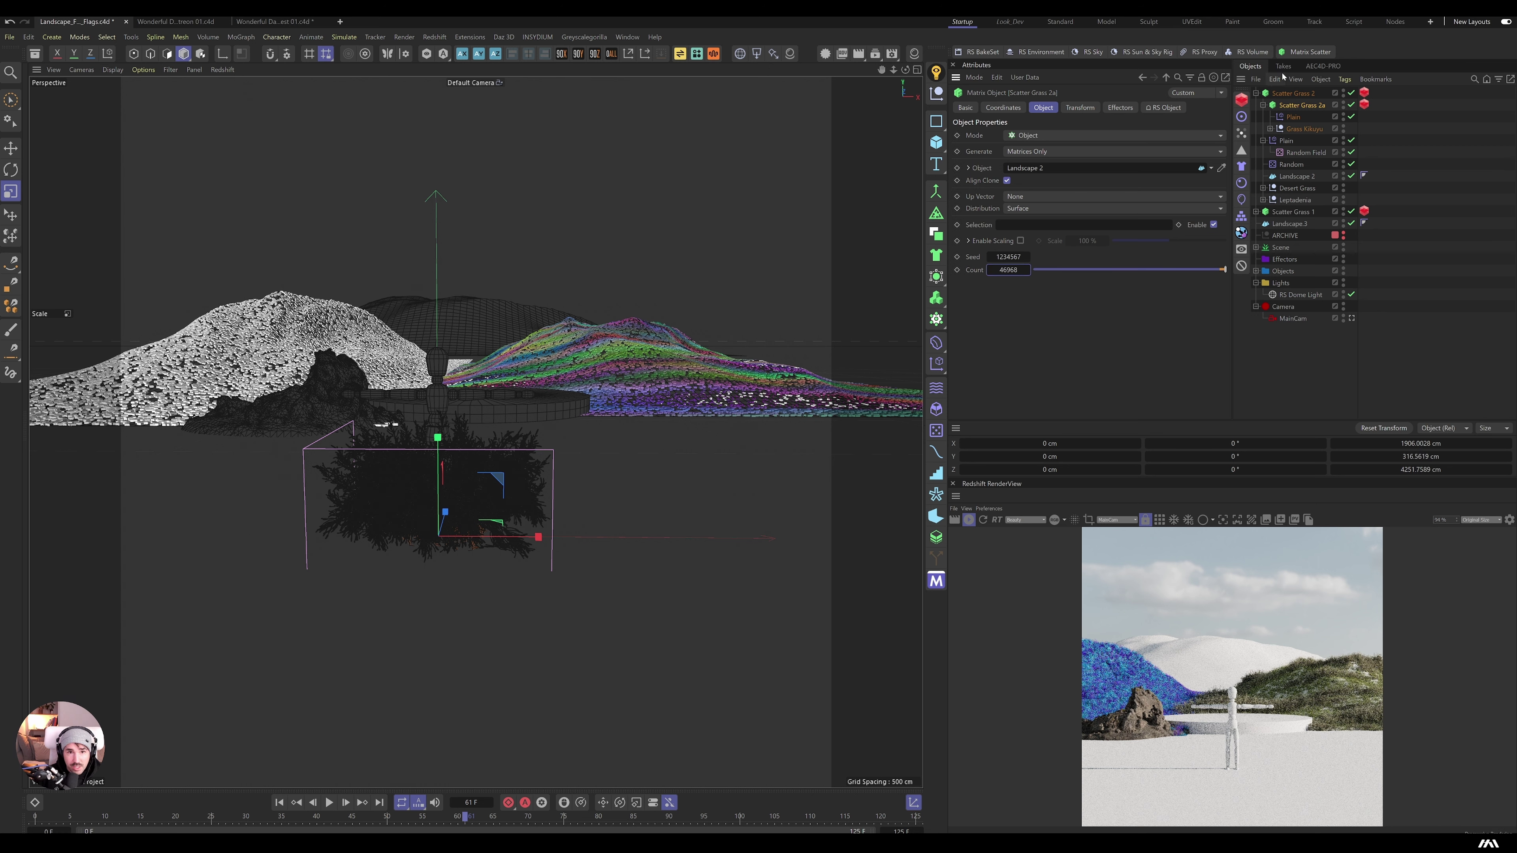
click(1351, 92)
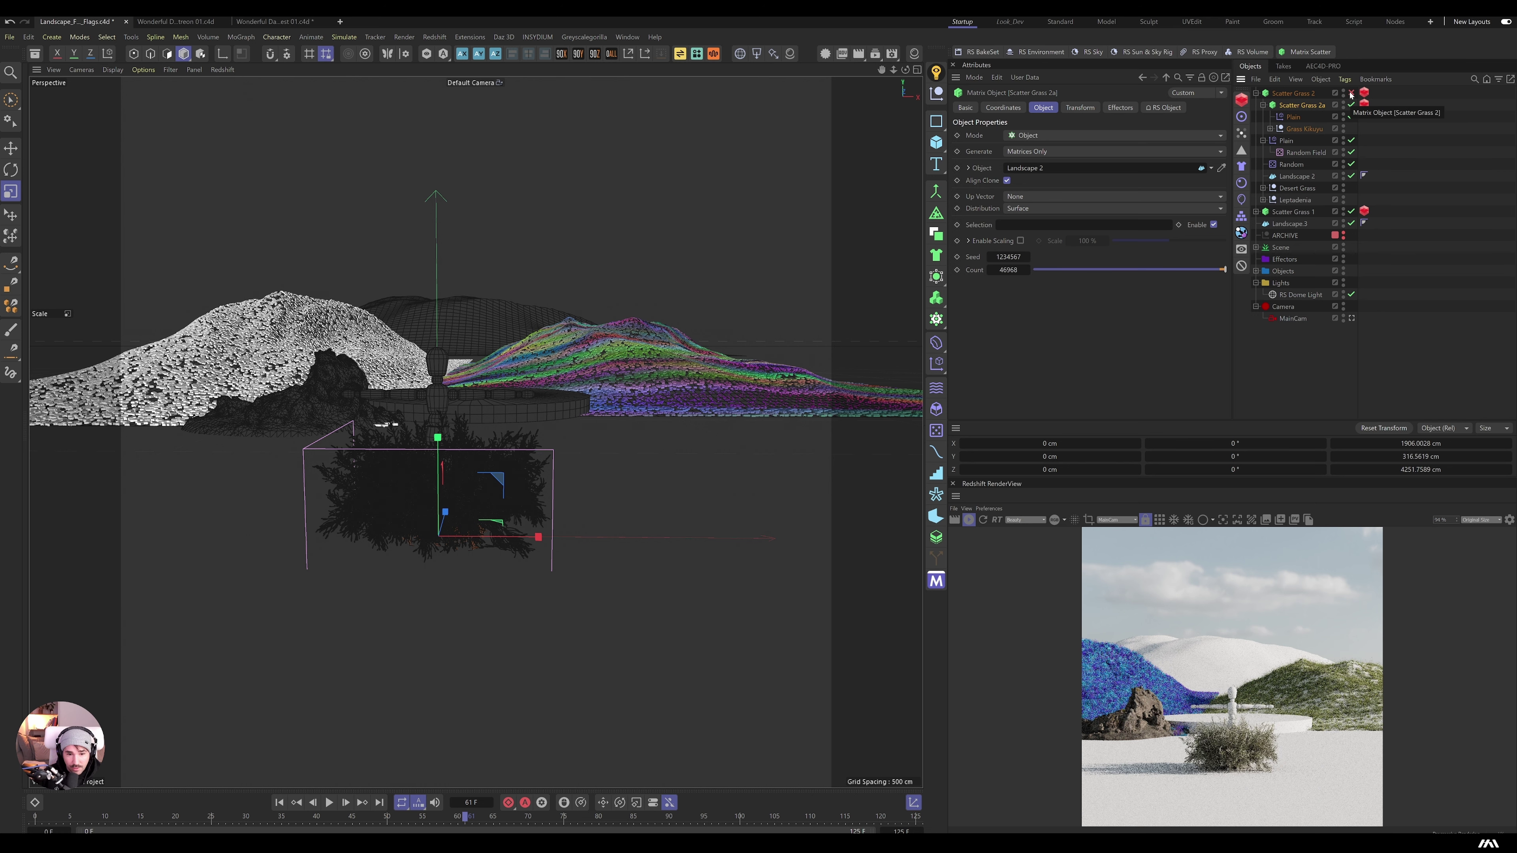
Step: Hide the Random Field layer's colour preview in the Plain effector
click(1291, 117)
click(1012, 177)
click(1089, 257)
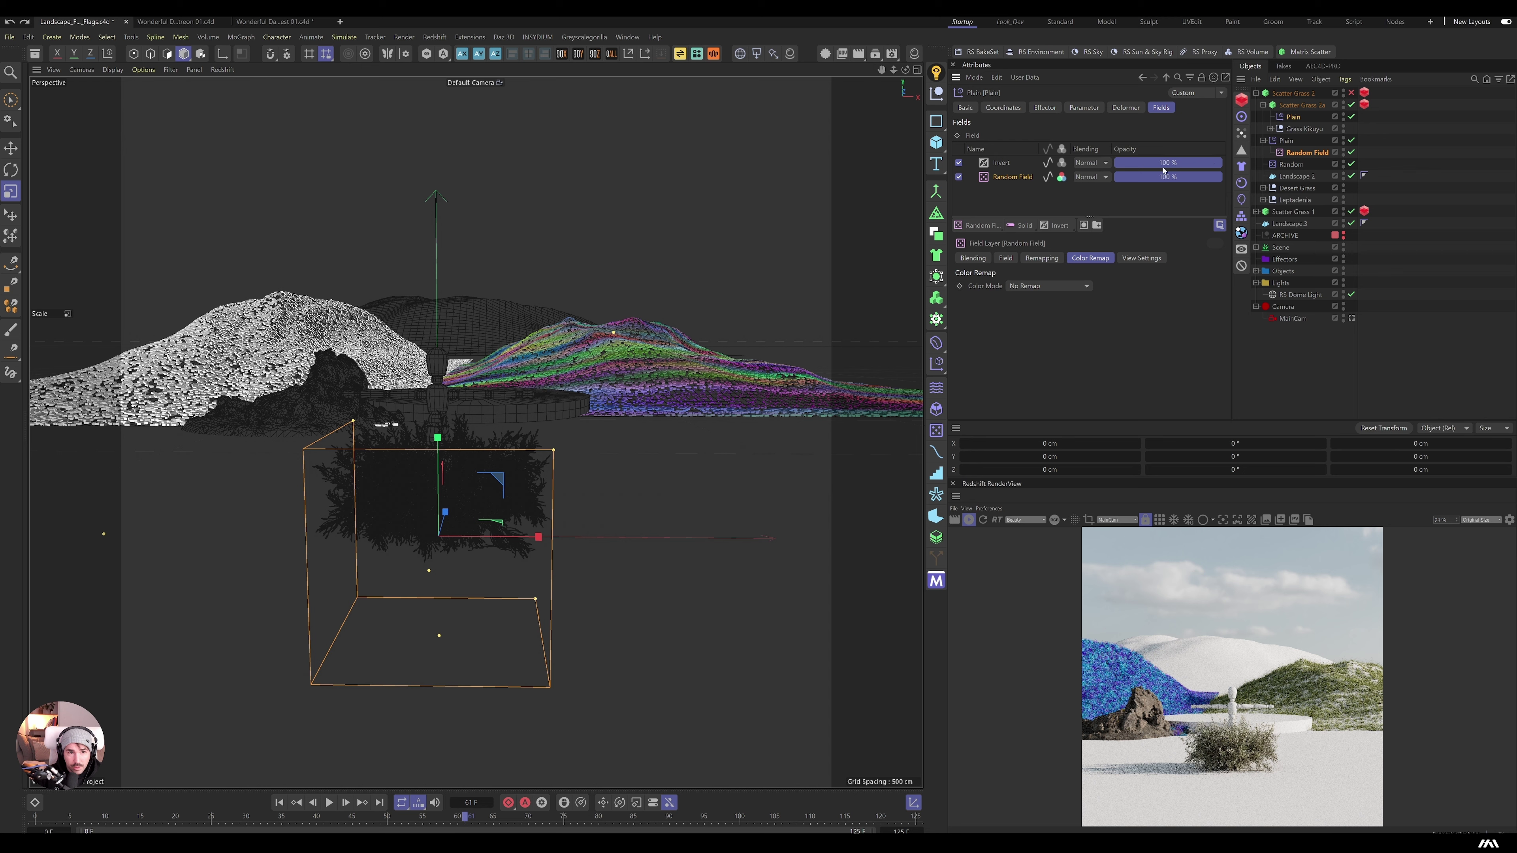
click(1061, 177)
click(1028, 258)
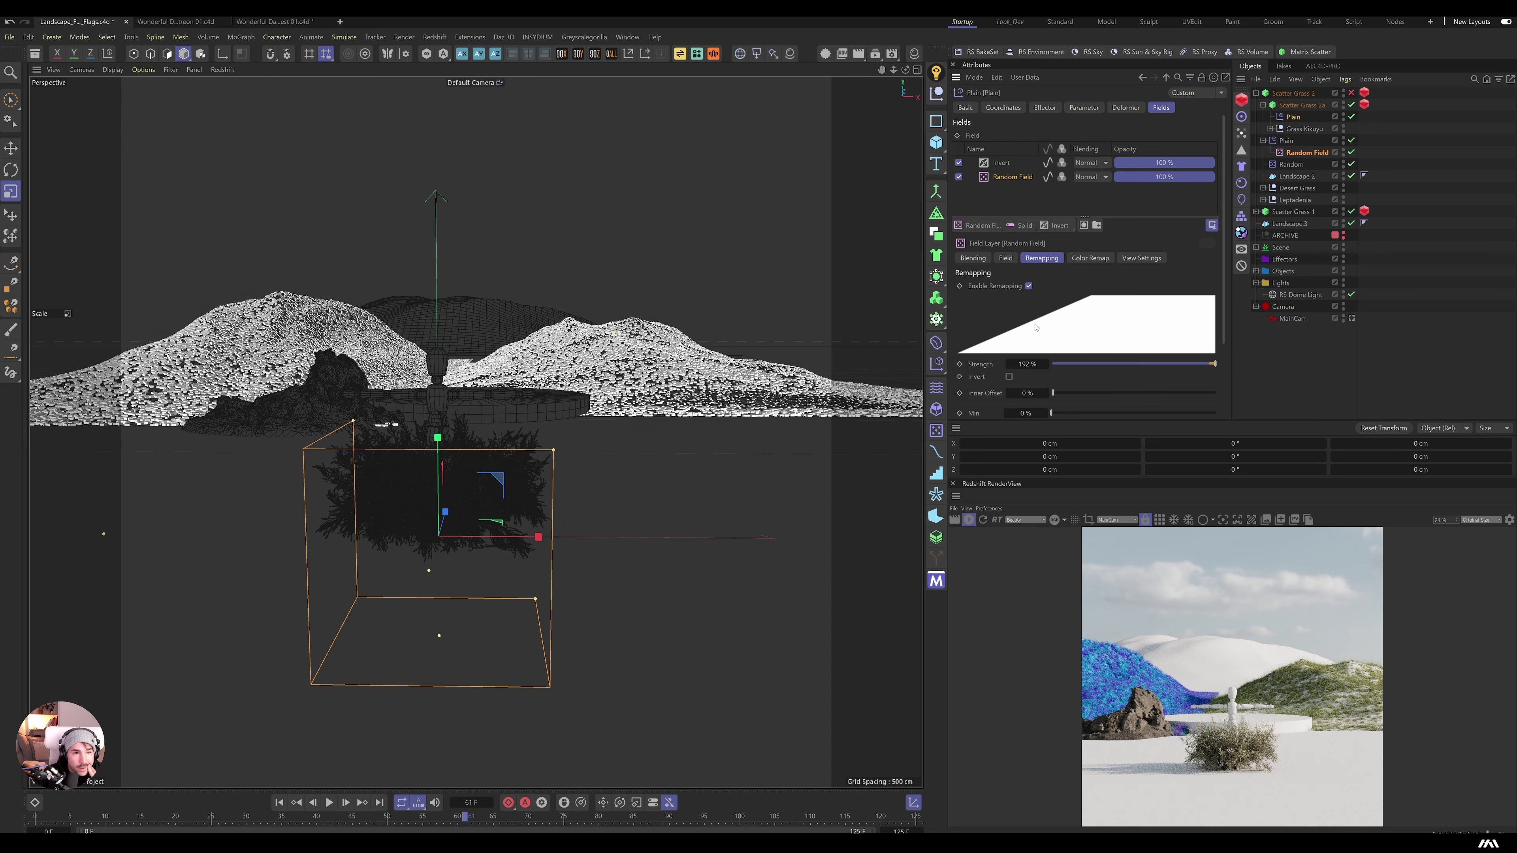
Step: Set Scatter Grass 2a's point count to 65000
click(1306, 106)
double_click(1015, 270)
text(650)
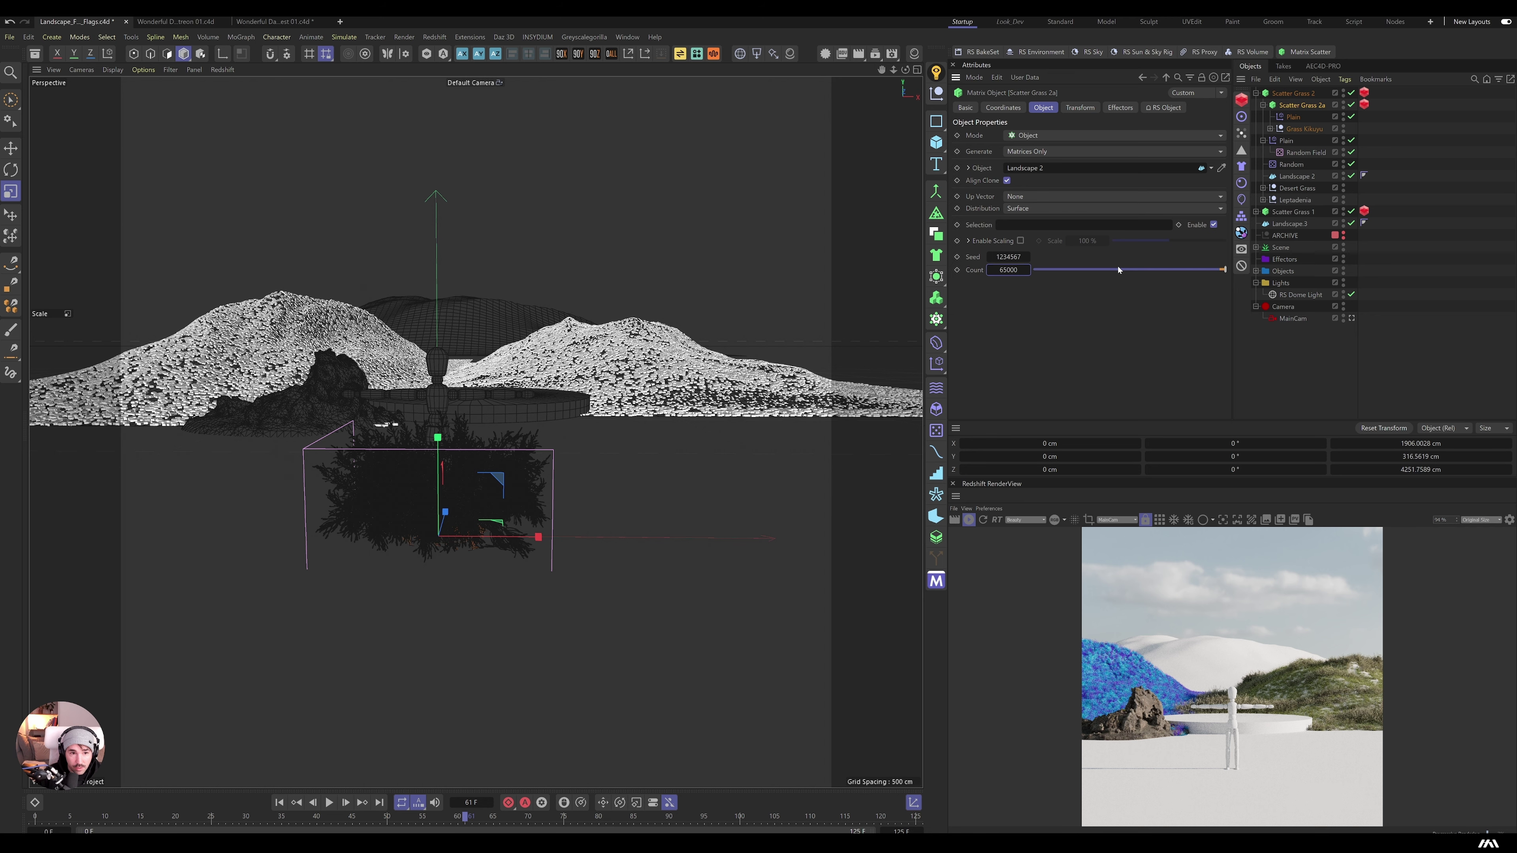
text(00)
key(Return)
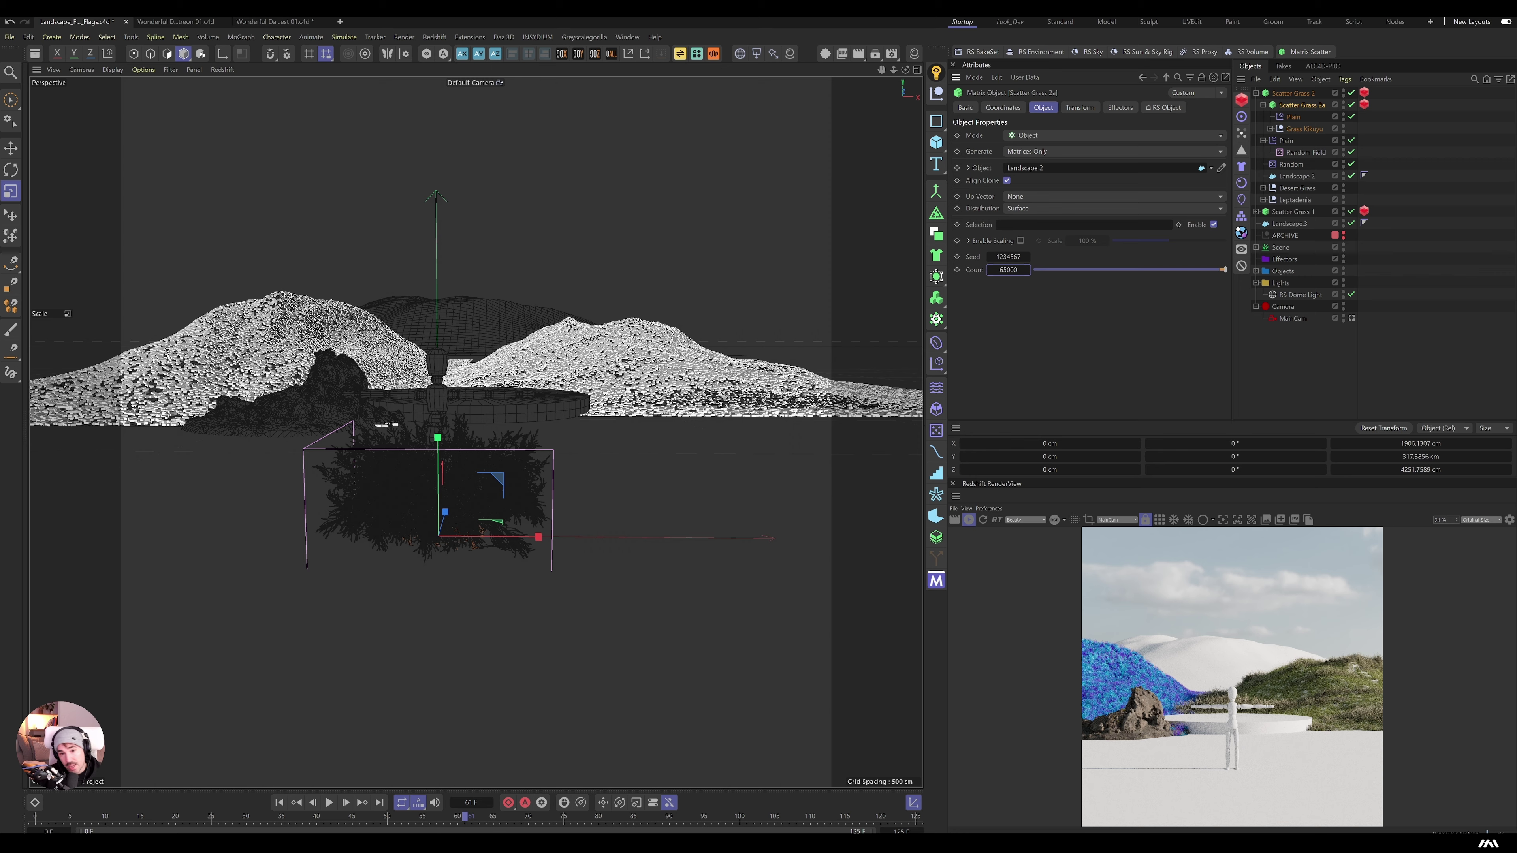
Step: Zoom the Redshift render view to inspect the grass, then select the Plain effector
scroll(1349, 673, up, 5)
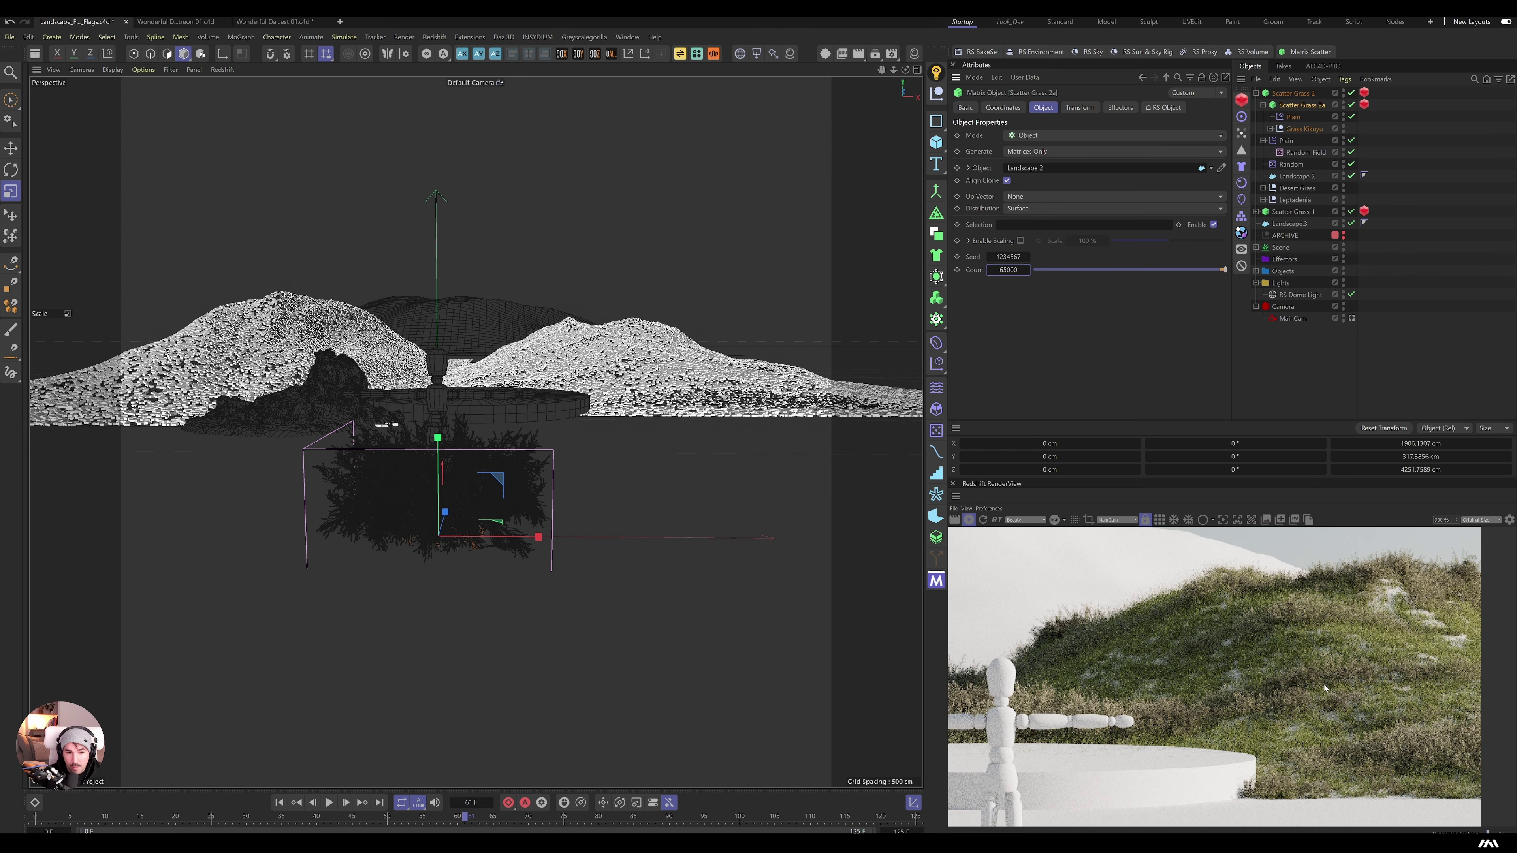
scroll(1298, 686, down, 3)
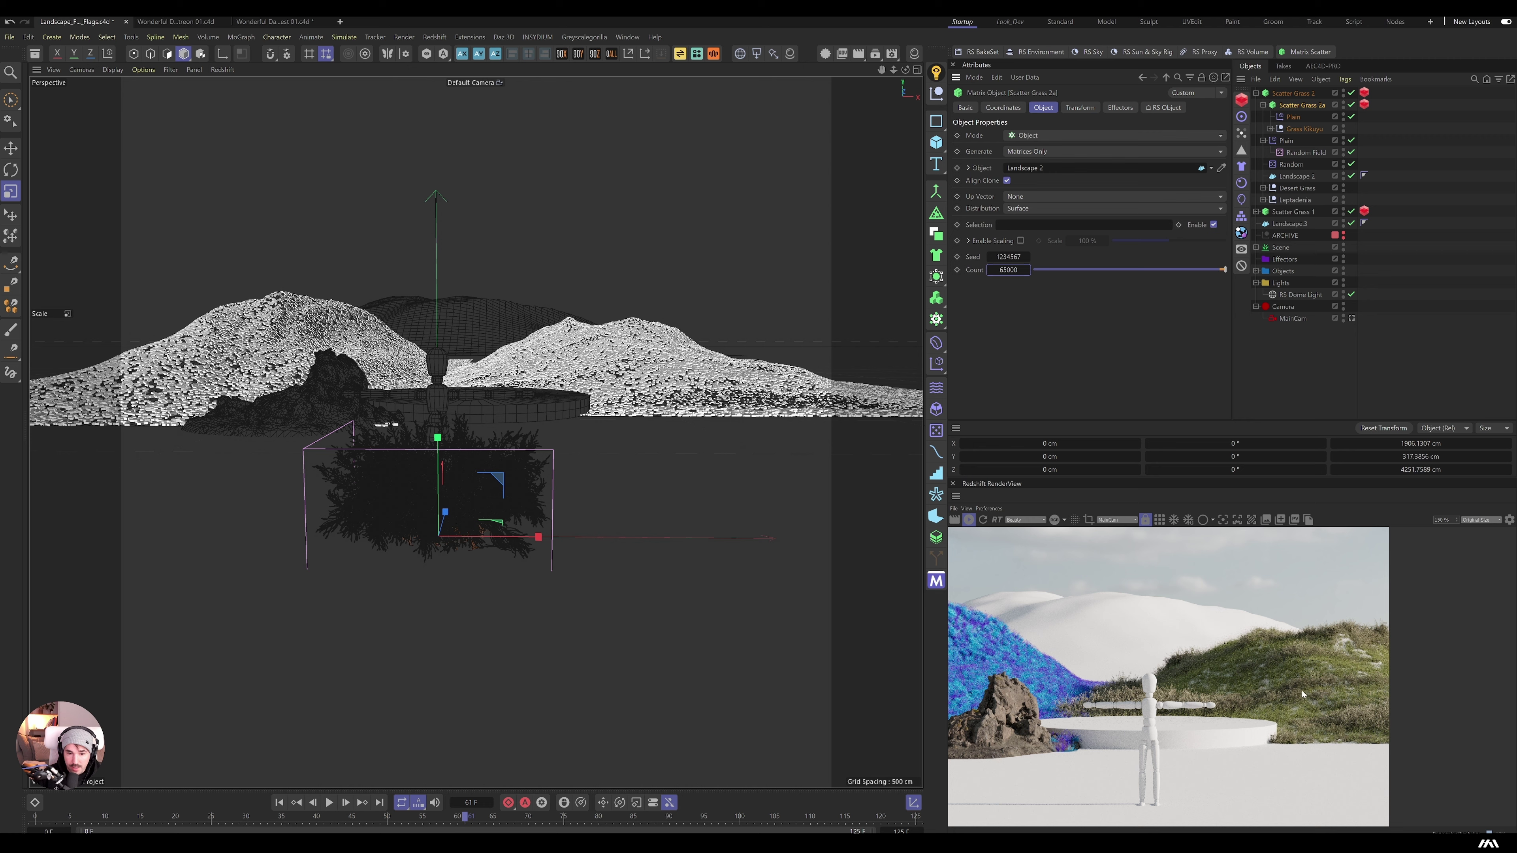
scroll(1355, 697, down, 2)
scroll(1329, 693, down, 1)
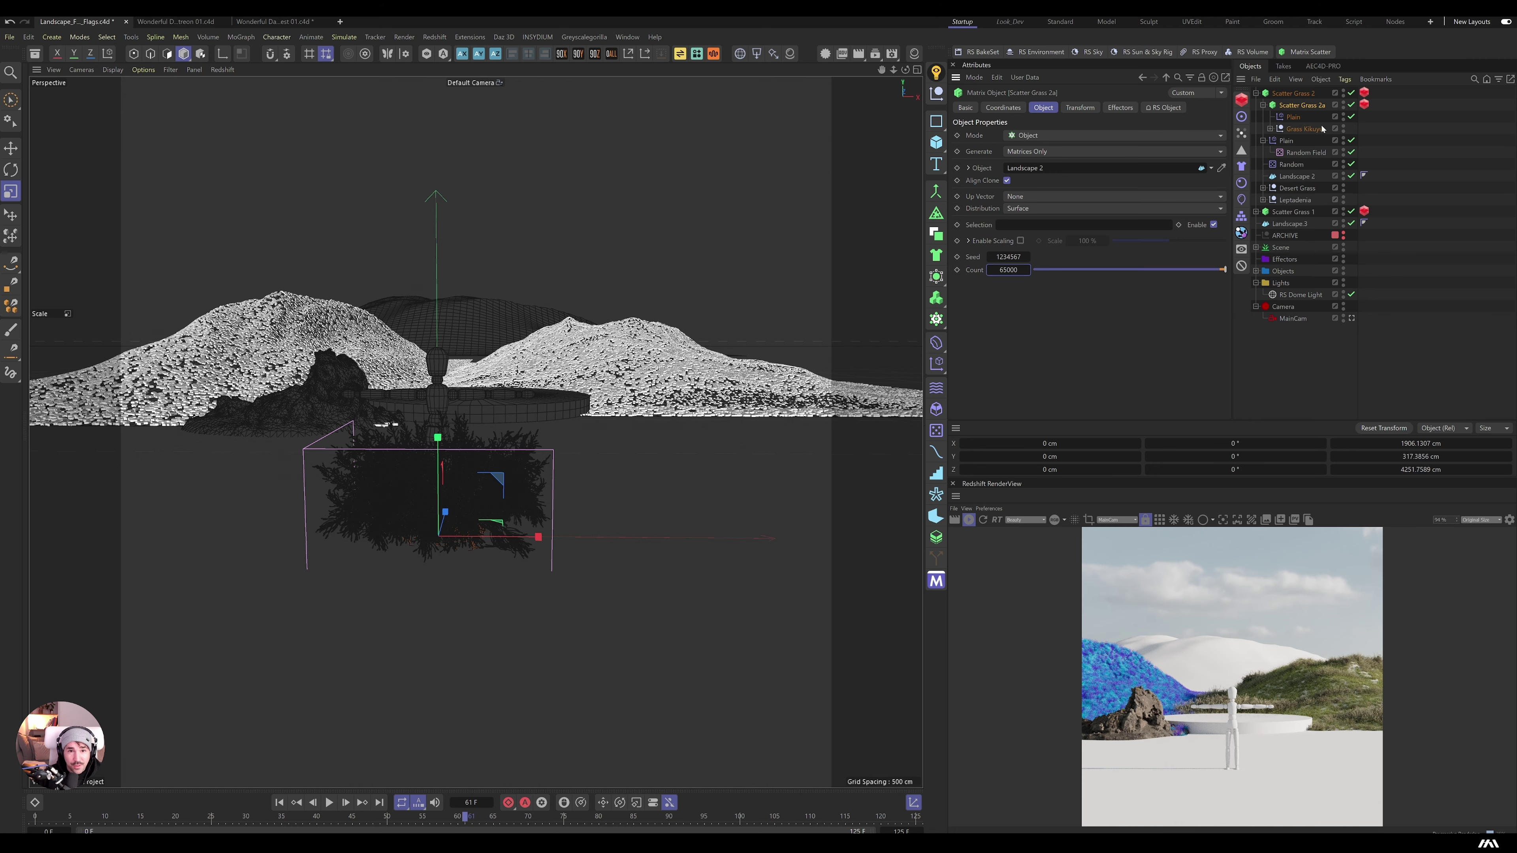
click(1293, 117)
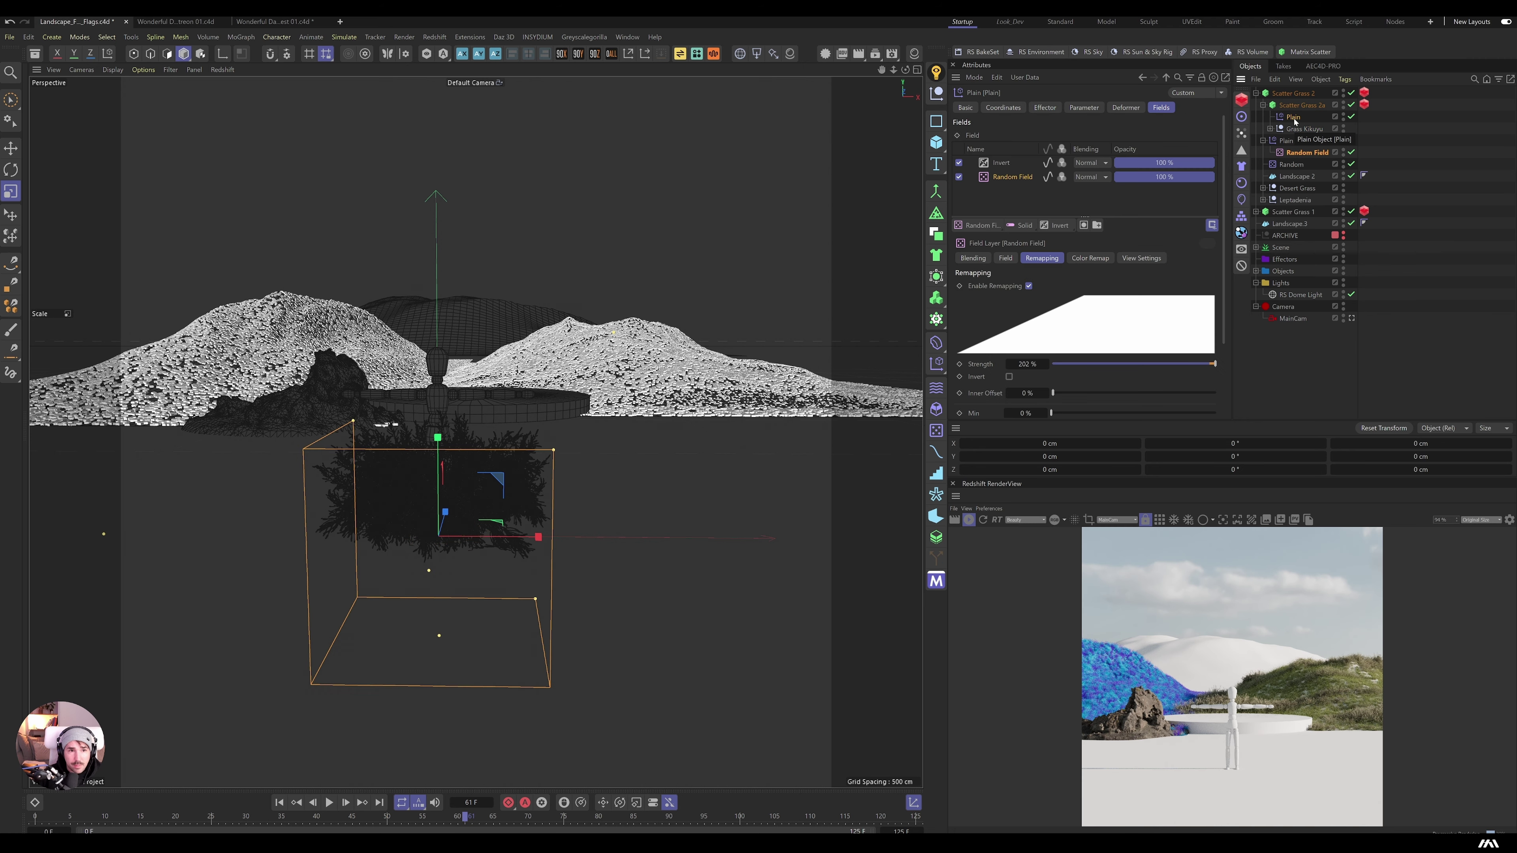
Step: Delete the duplicate Plain effector
click(1016, 193)
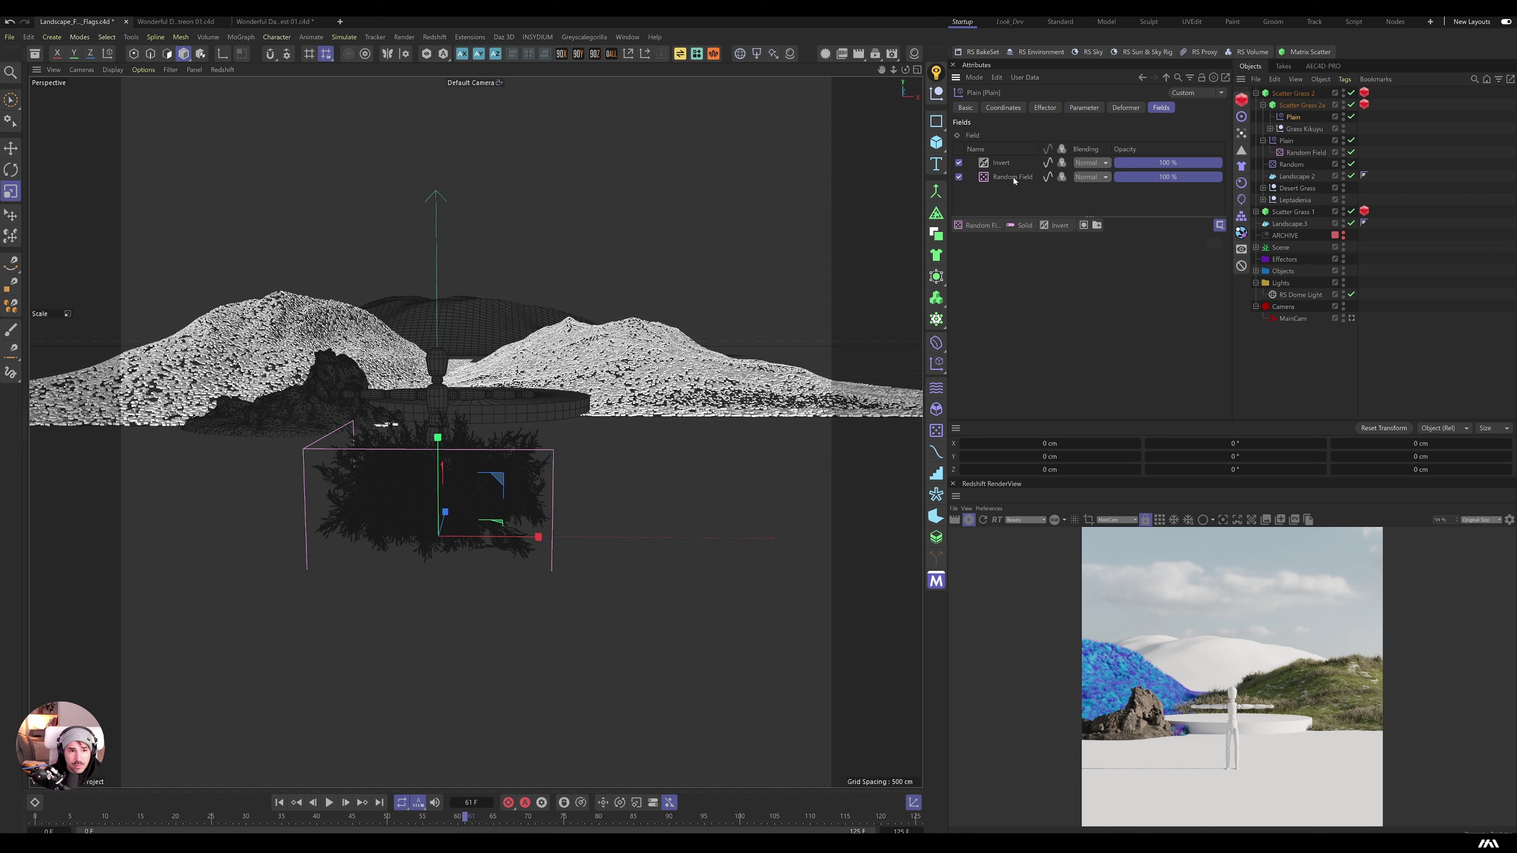
click(1016, 177)
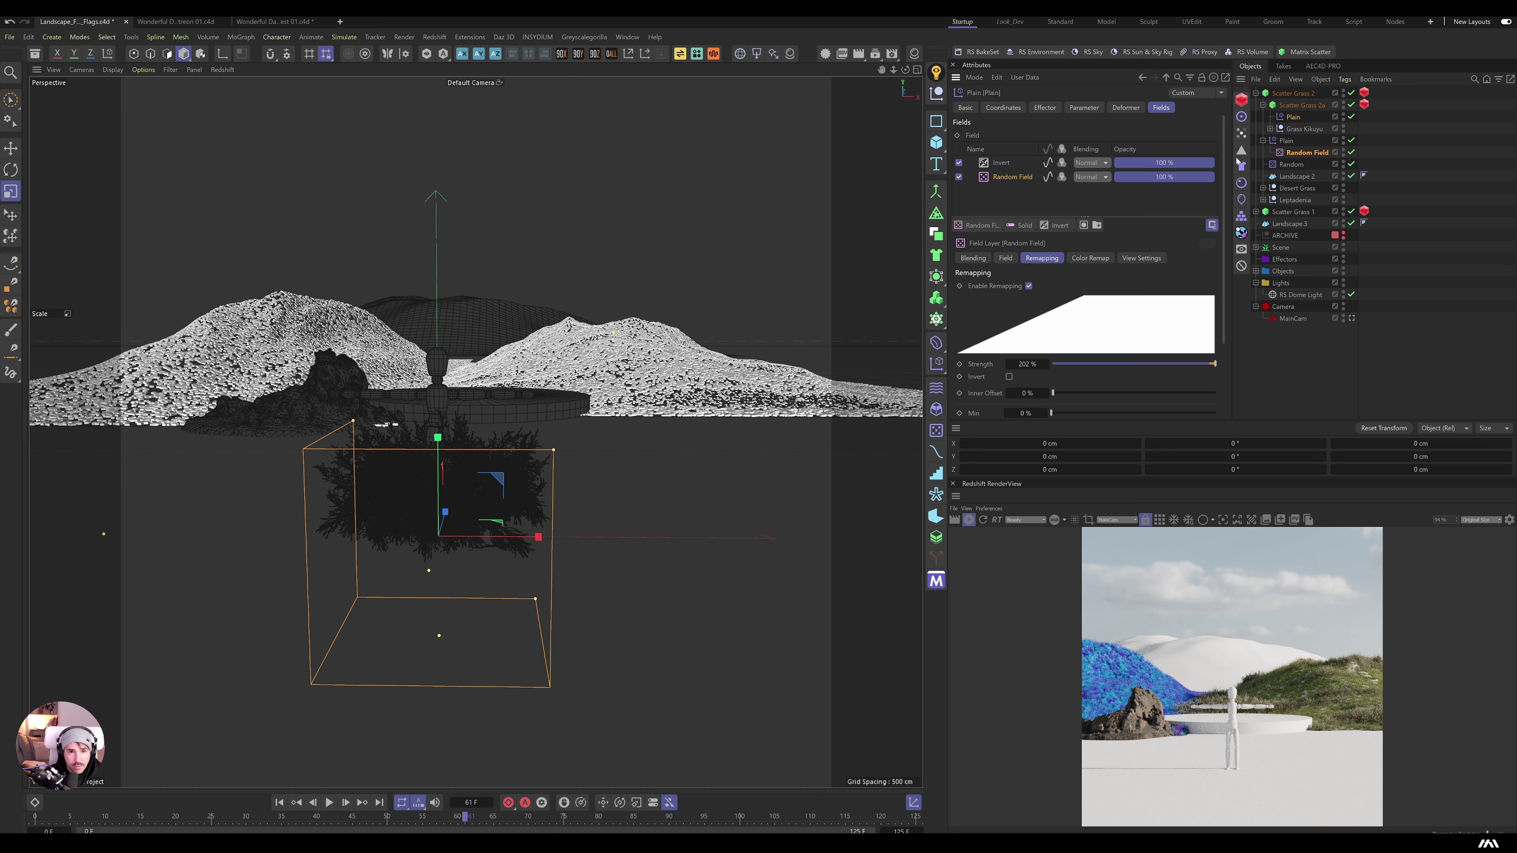
click(1287, 142)
click(1292, 120)
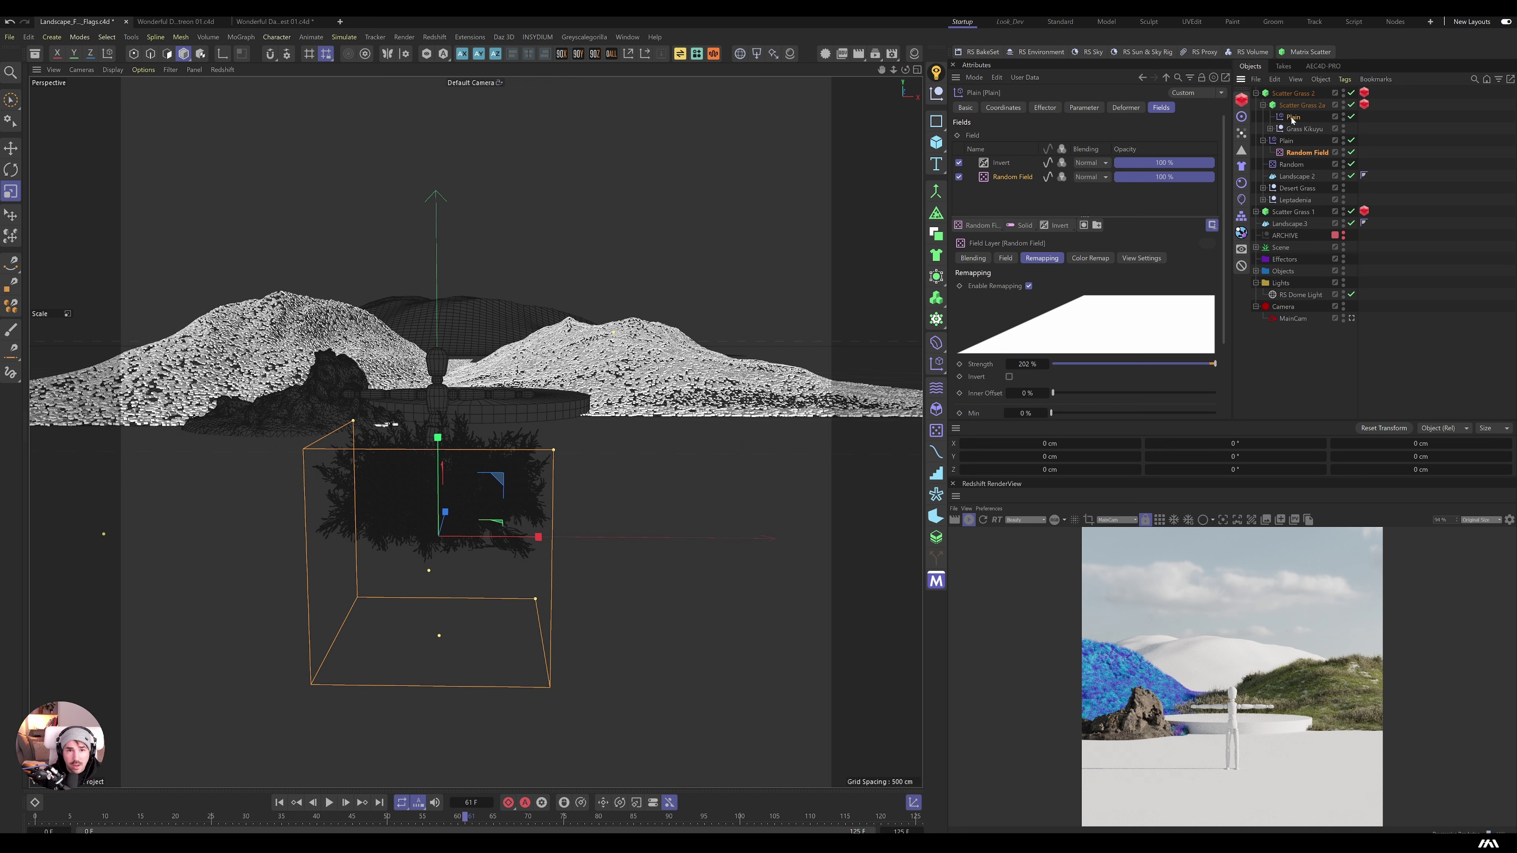
key(Delete)
Step: Enlarge the Random Field's noise scale to 1343% and switch Scatter Grass 2a off
click(1300, 106)
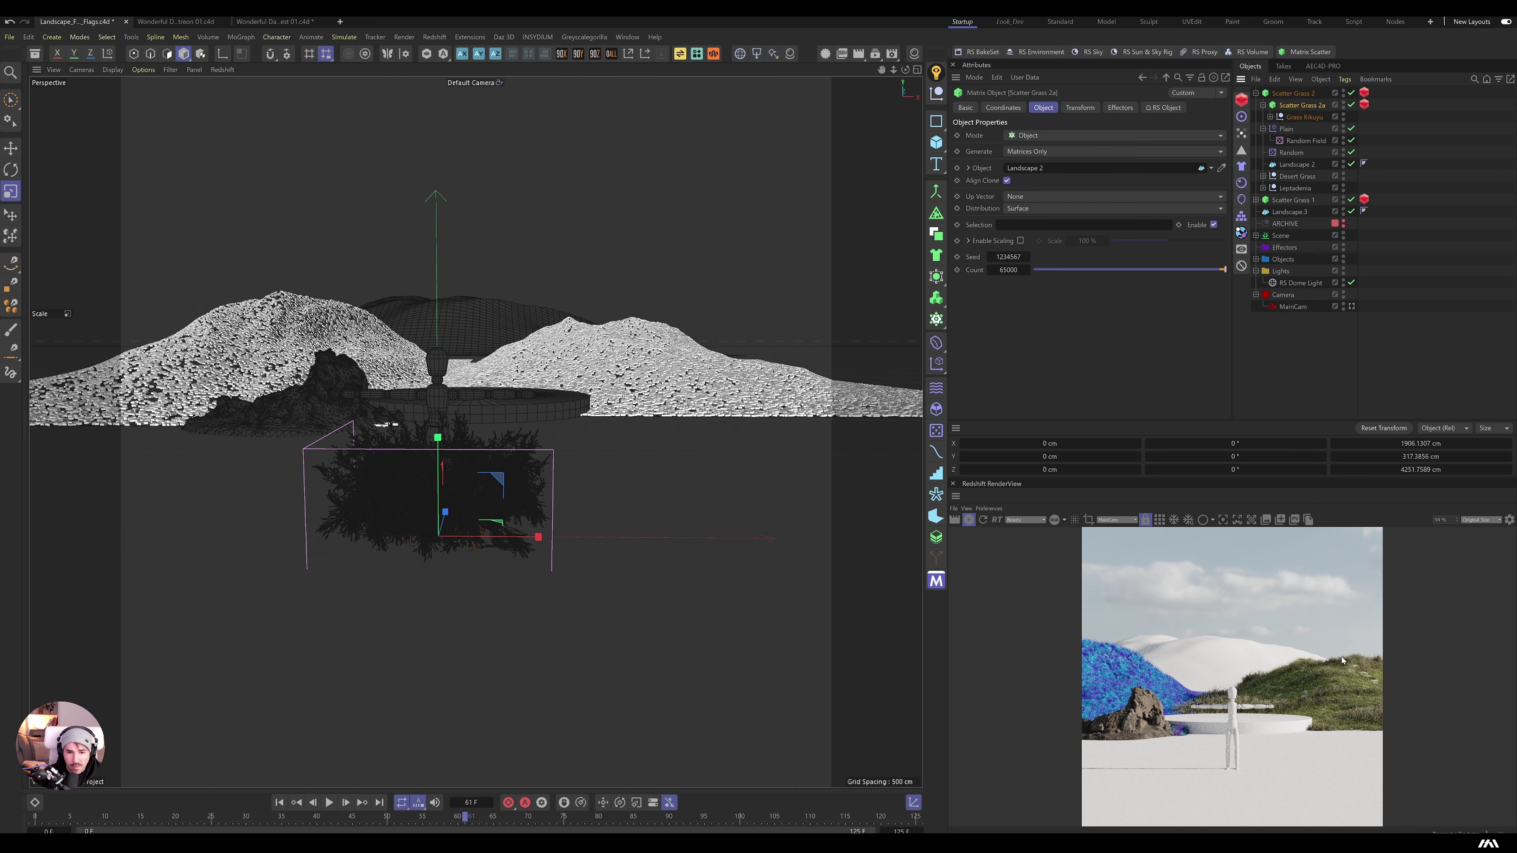
click(1308, 141)
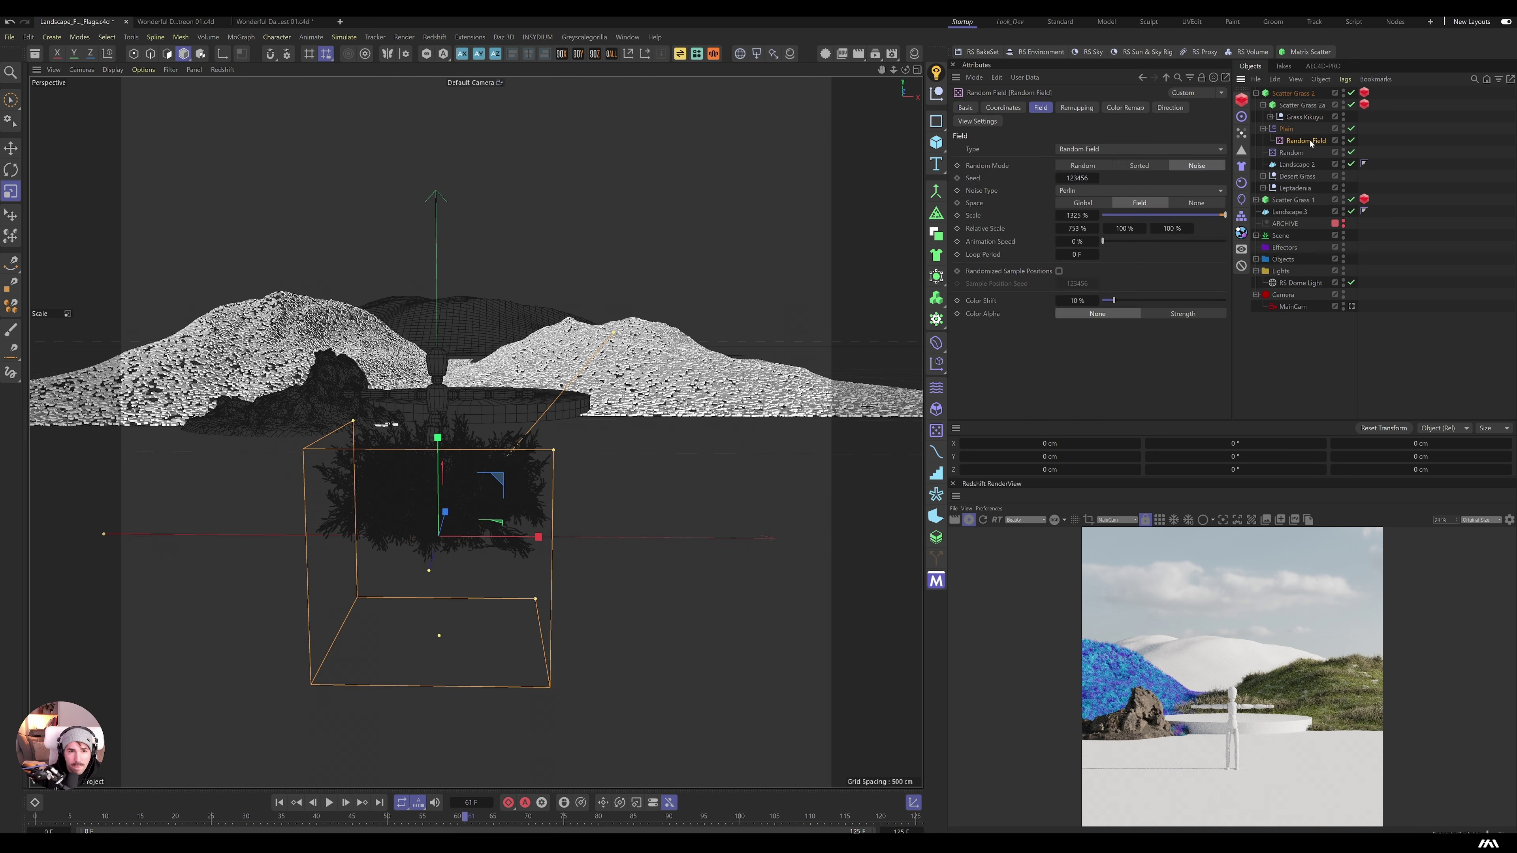
mouse_move(1081, 219)
mouse_down()
mouse_move(1105, 219)
mouse_move(1058, 217)
mouse_up()
click(1351, 104)
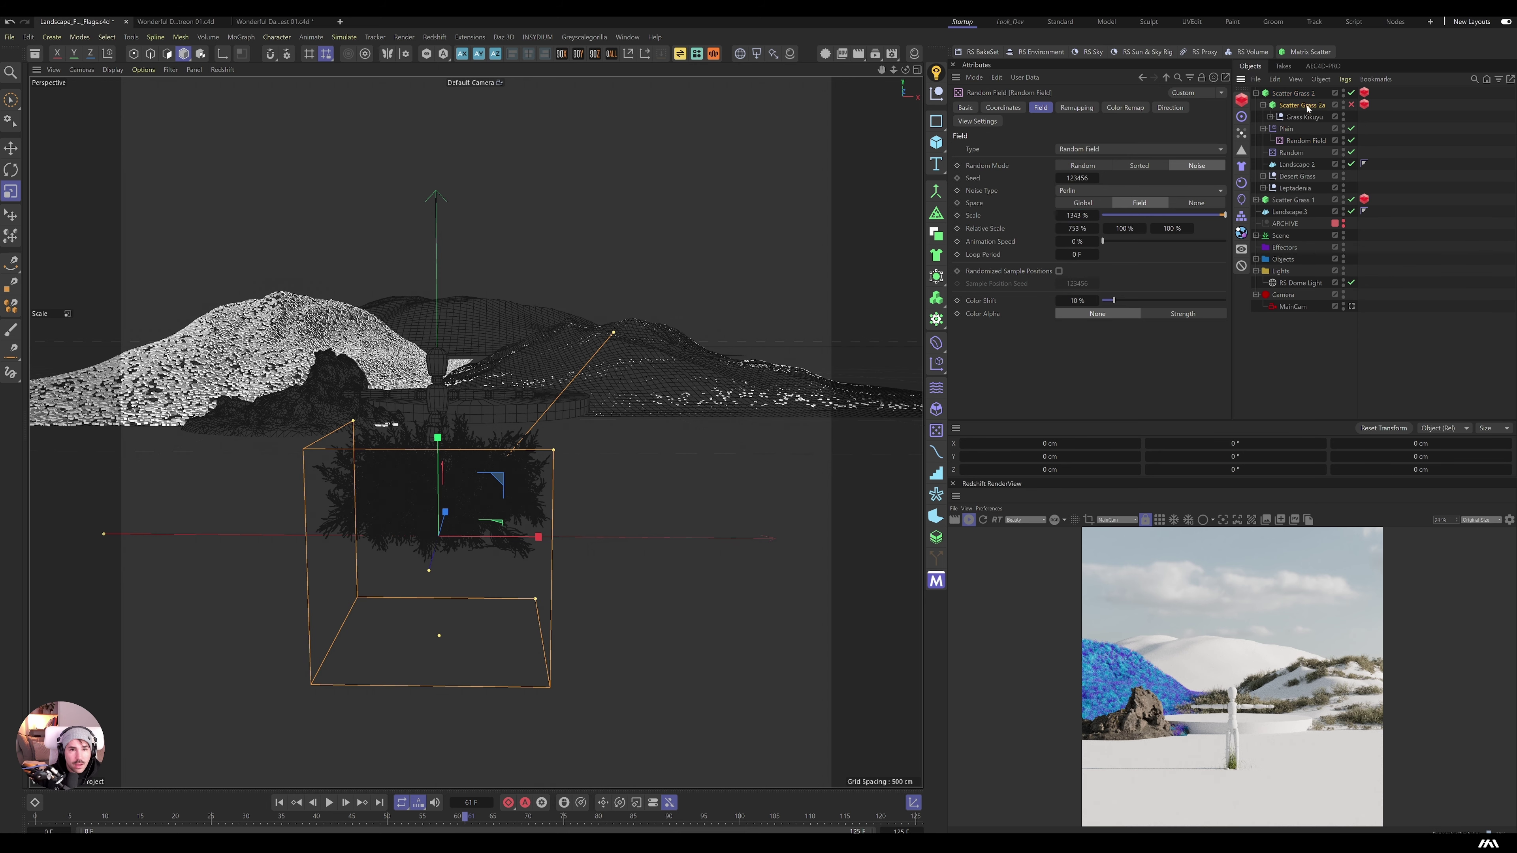
Step: Add a new Plain effector to Scatter Grass 2a using the Random Field layer
click(1278, 107)
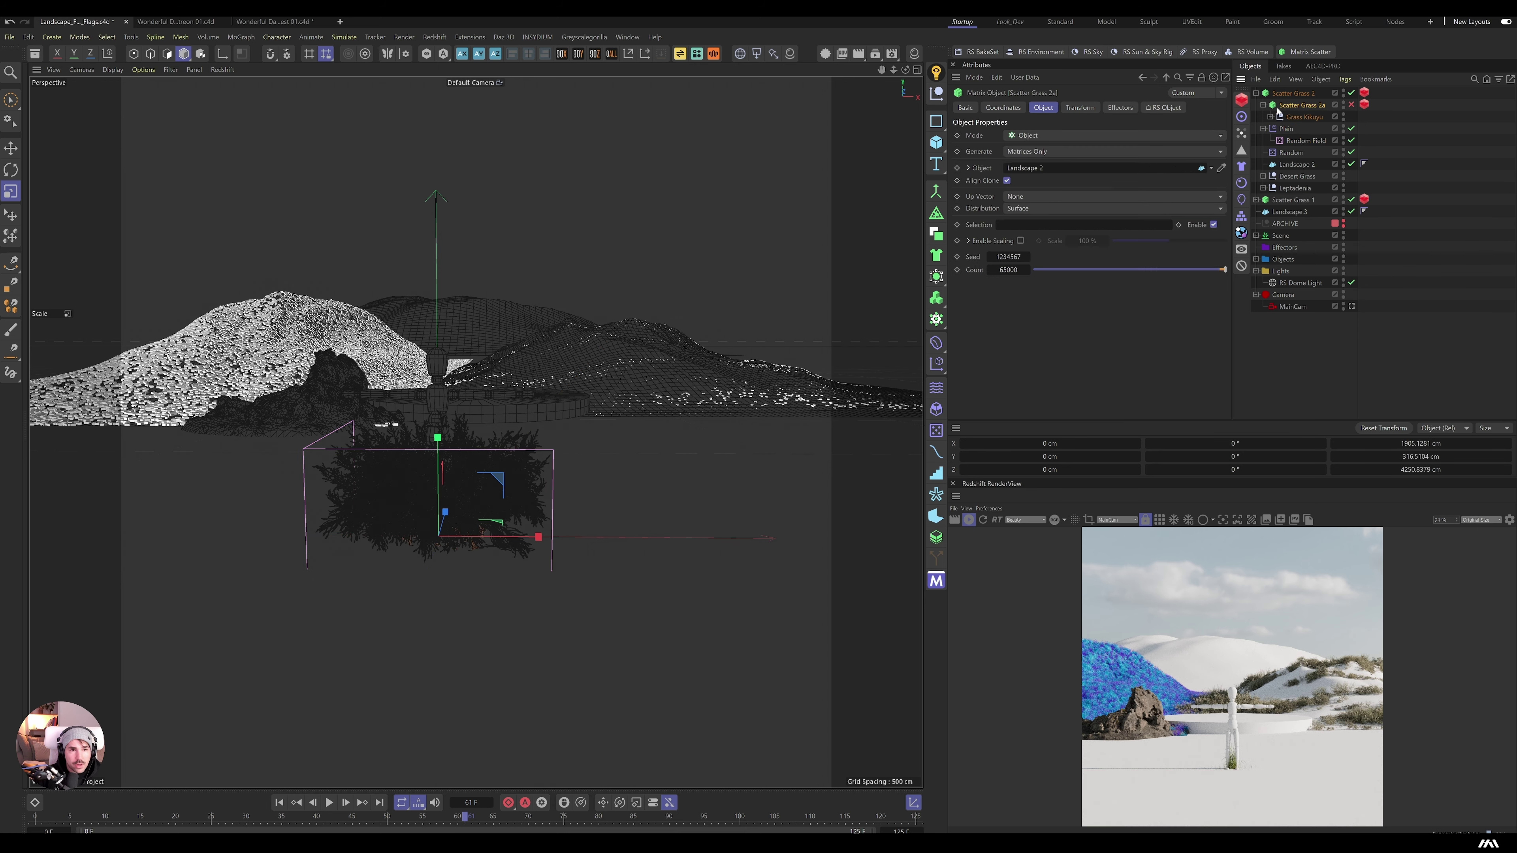
click(940, 366)
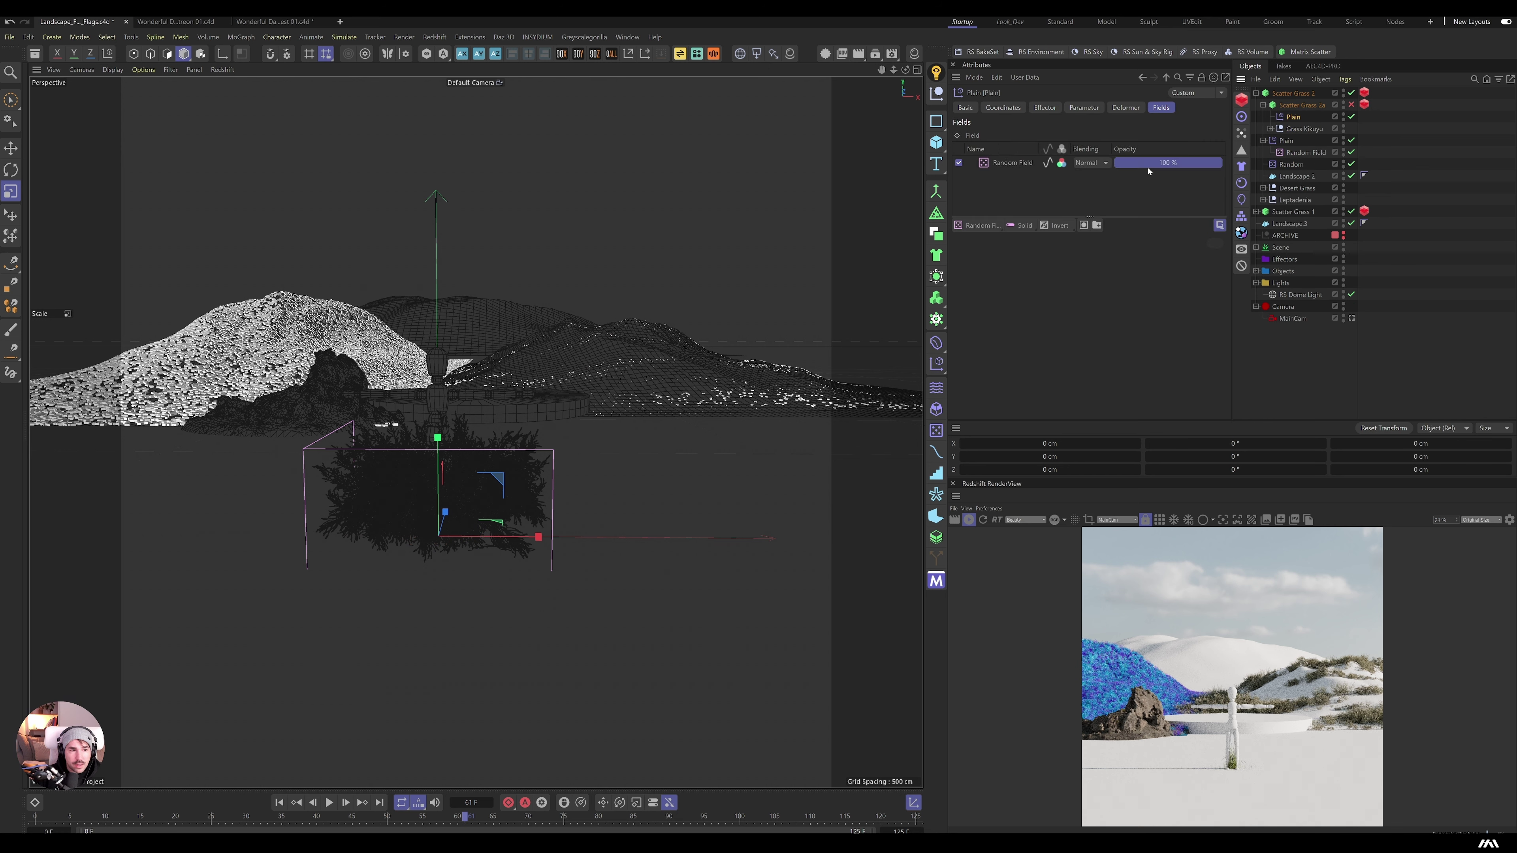
click(1063, 165)
click(1014, 162)
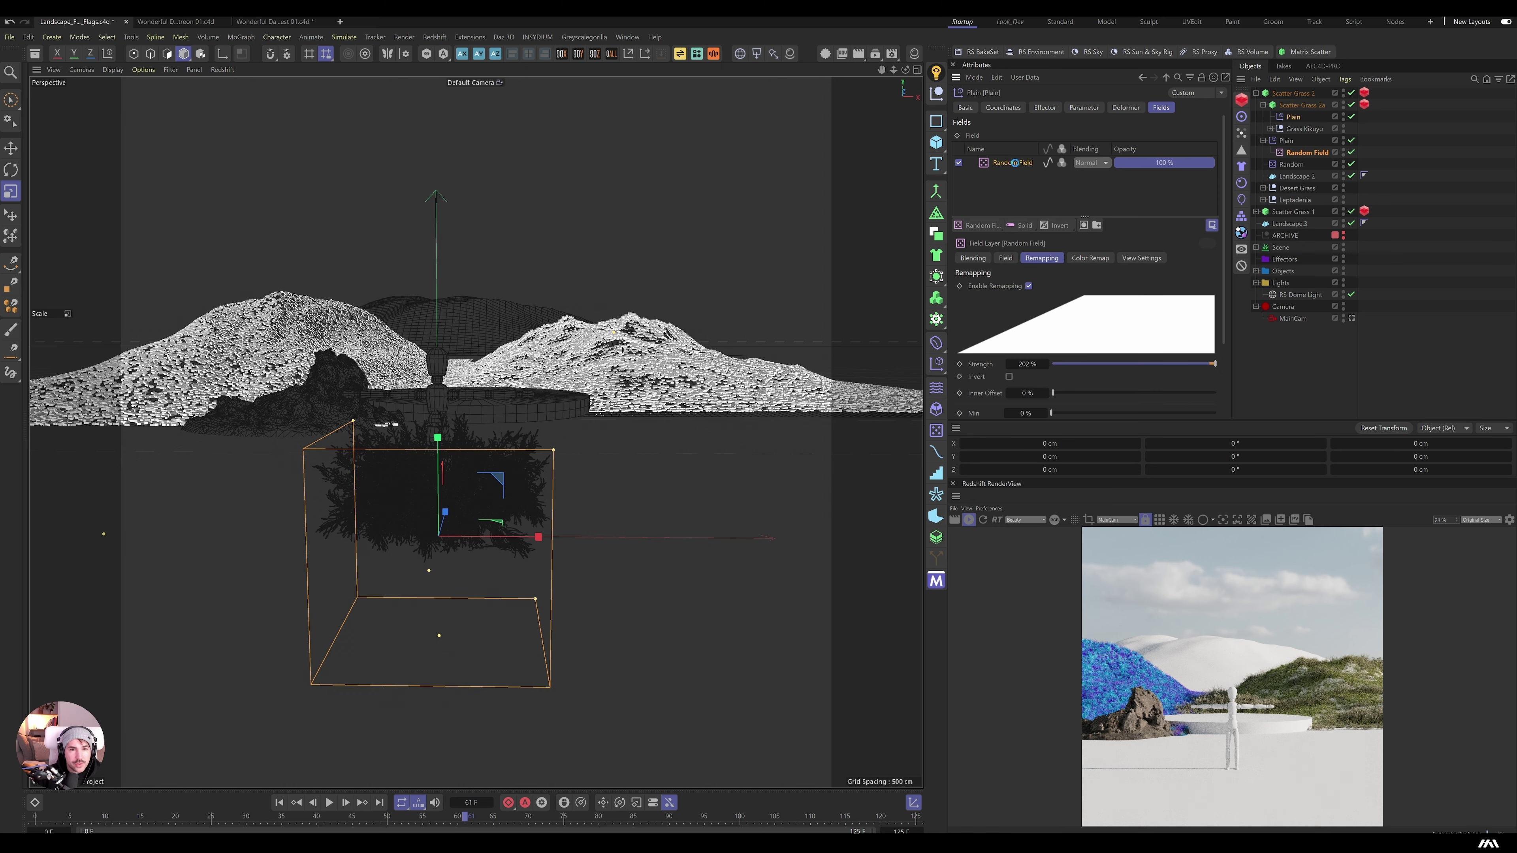
click(1290, 117)
click(1084, 107)
Step: Make the Plain effector scale-only instead of moving clones, with scale -2
click(1024, 176)
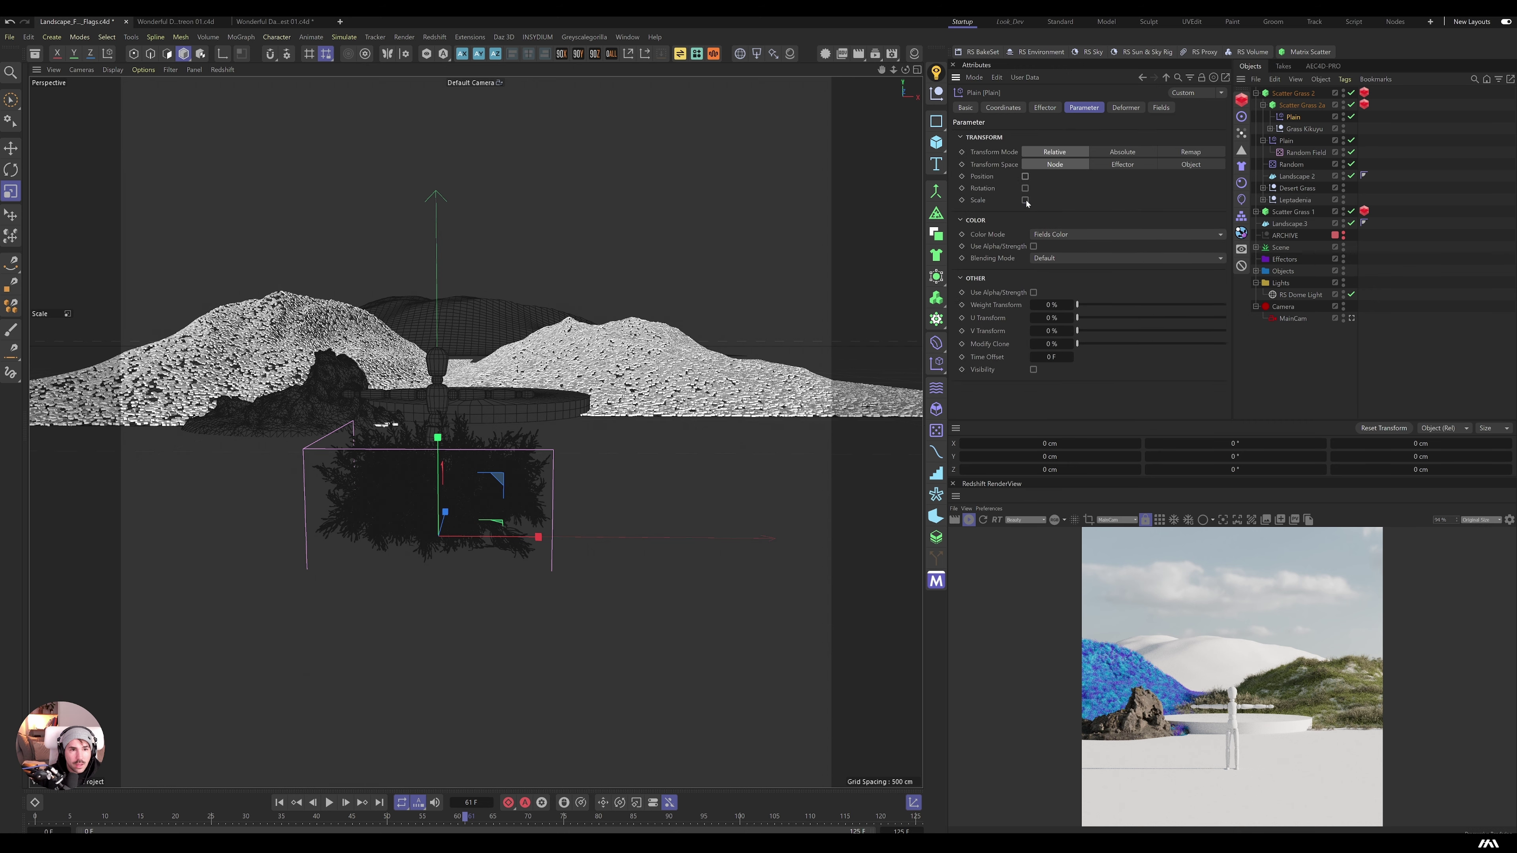
click(1025, 201)
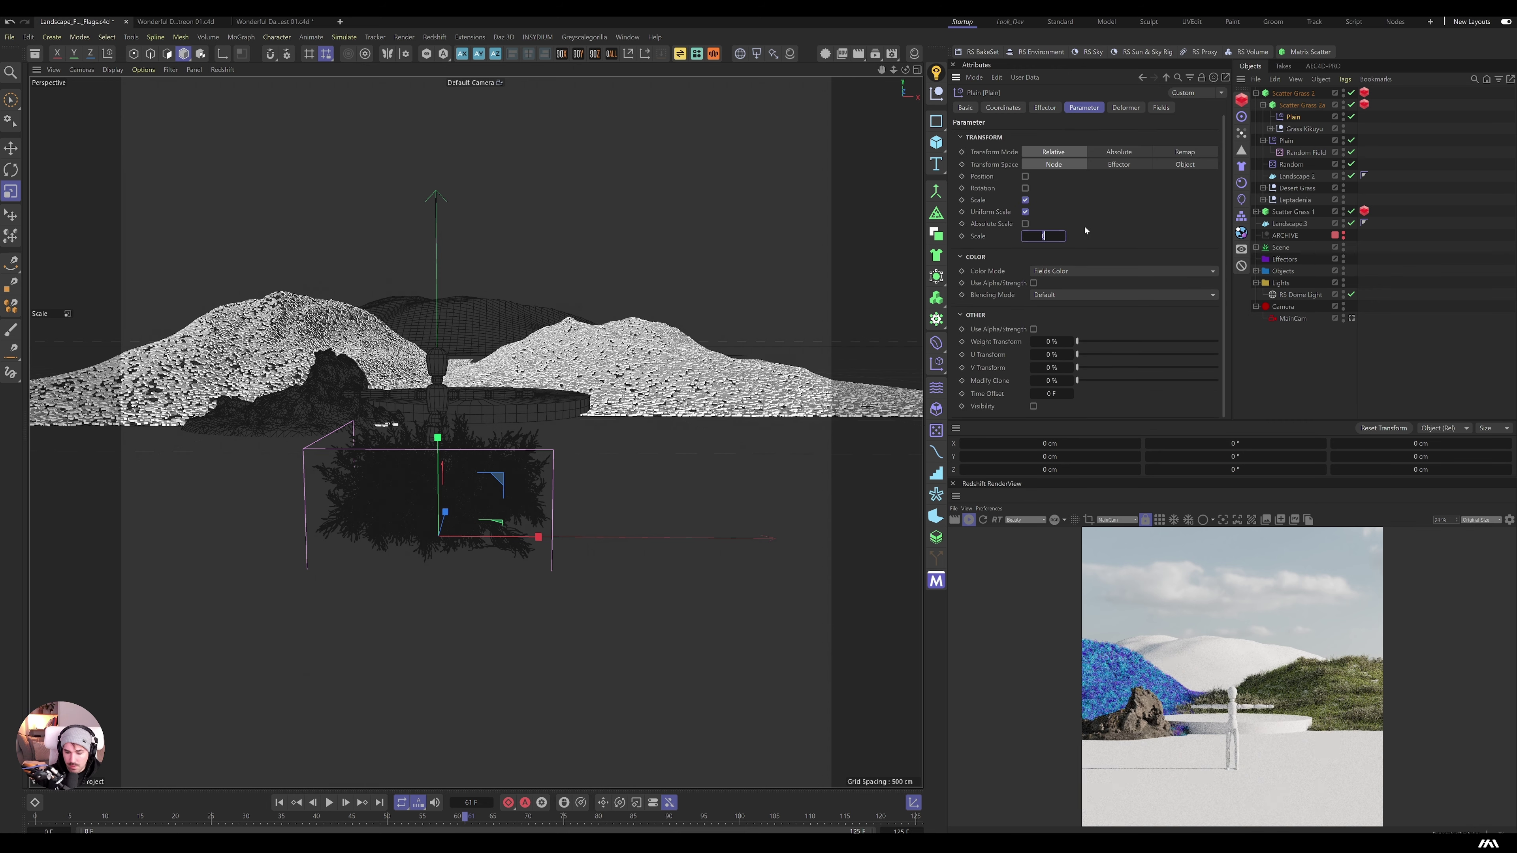
drag(1044, 237, 1032, 236)
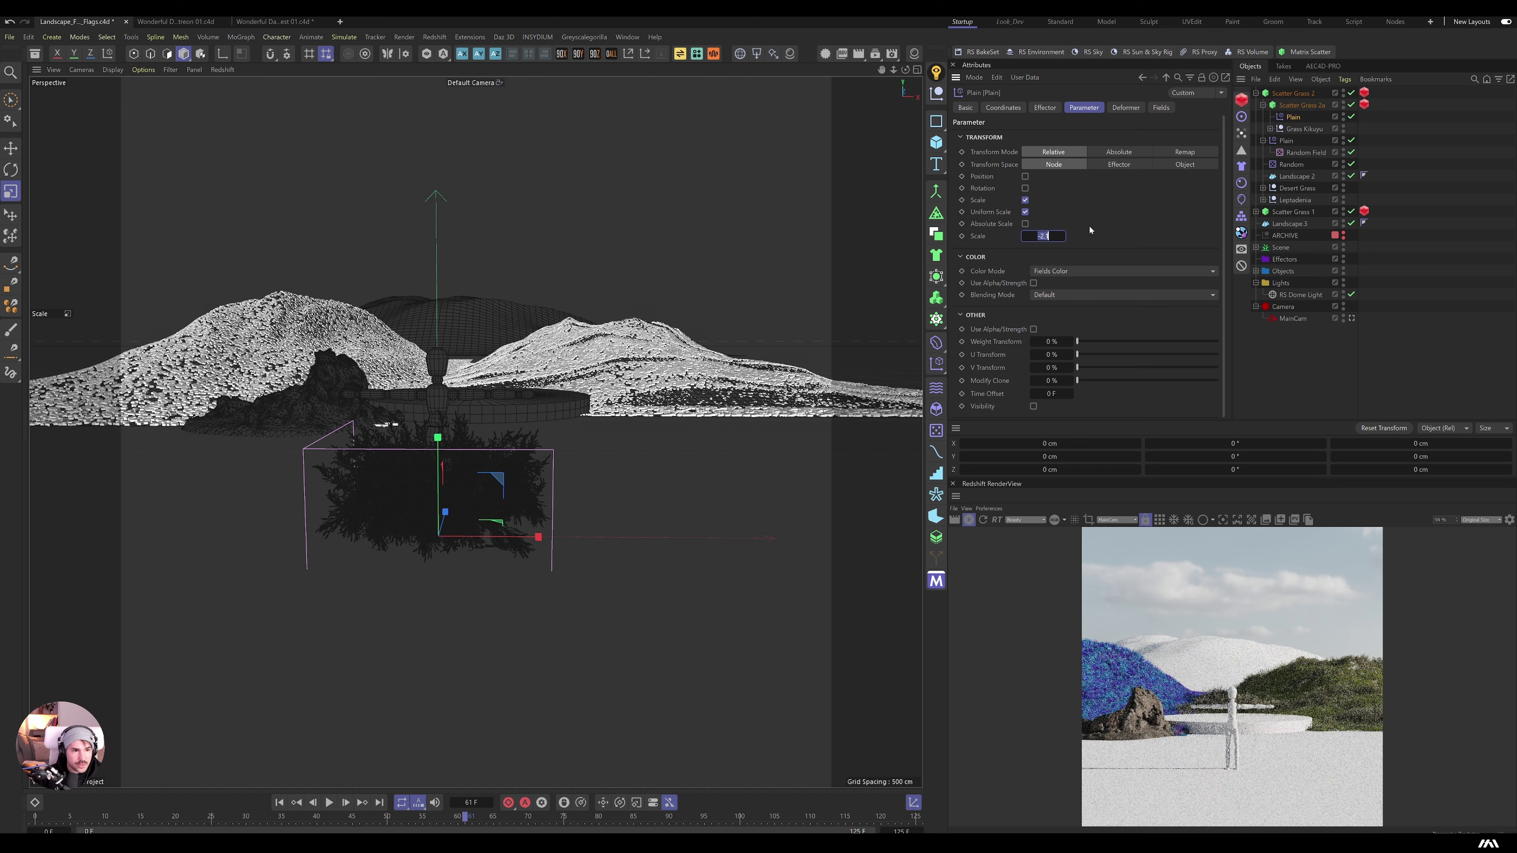
text(-+)
key(BackSpace)
text(2)
key(Return)
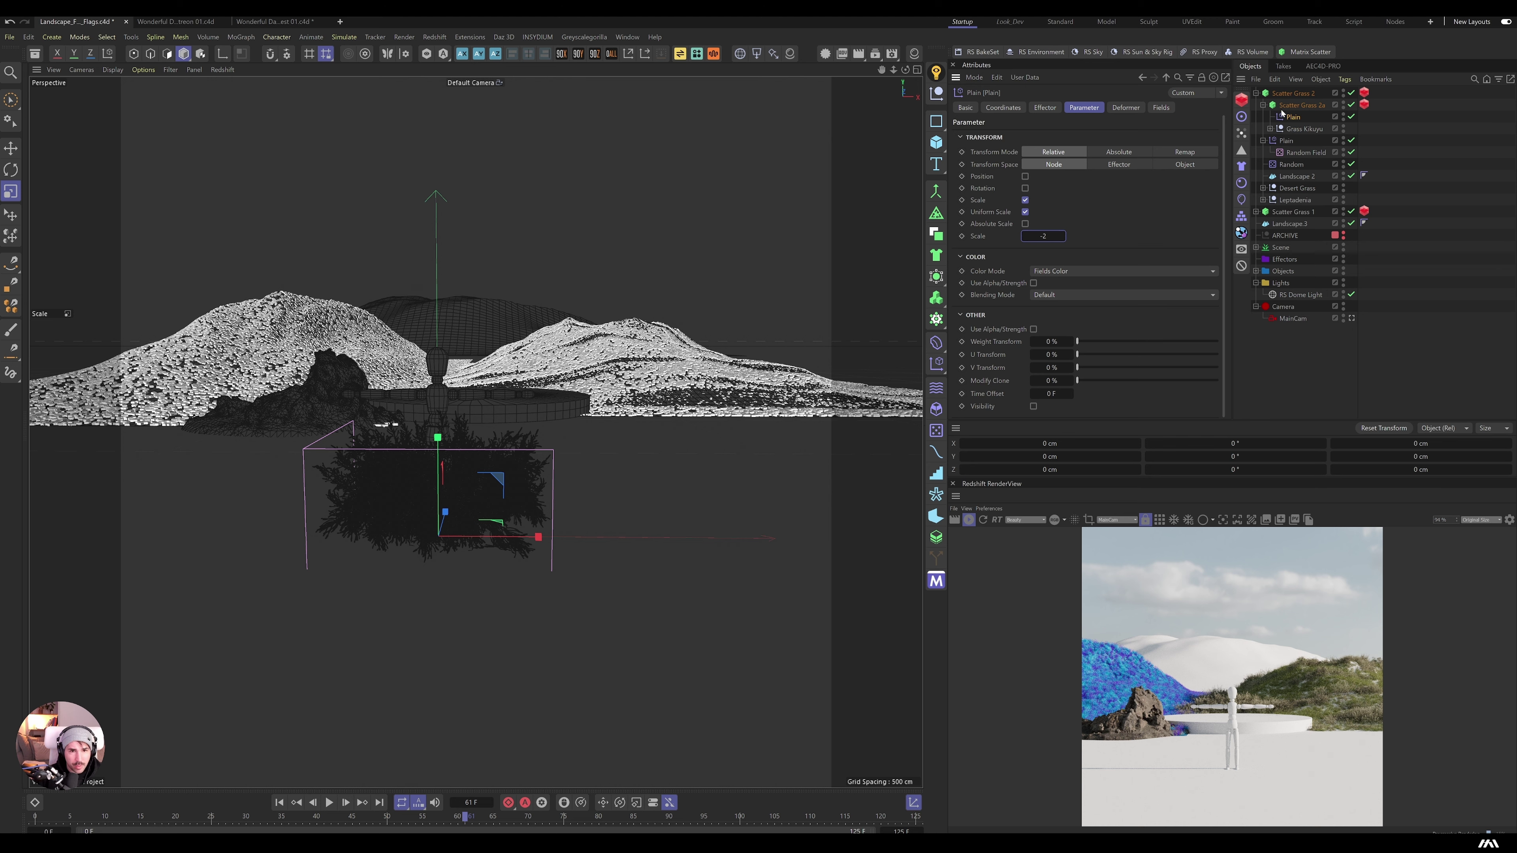
Step: Toggle the two Plain effectors off and on to compare the grass
click(1295, 106)
click(1082, 108)
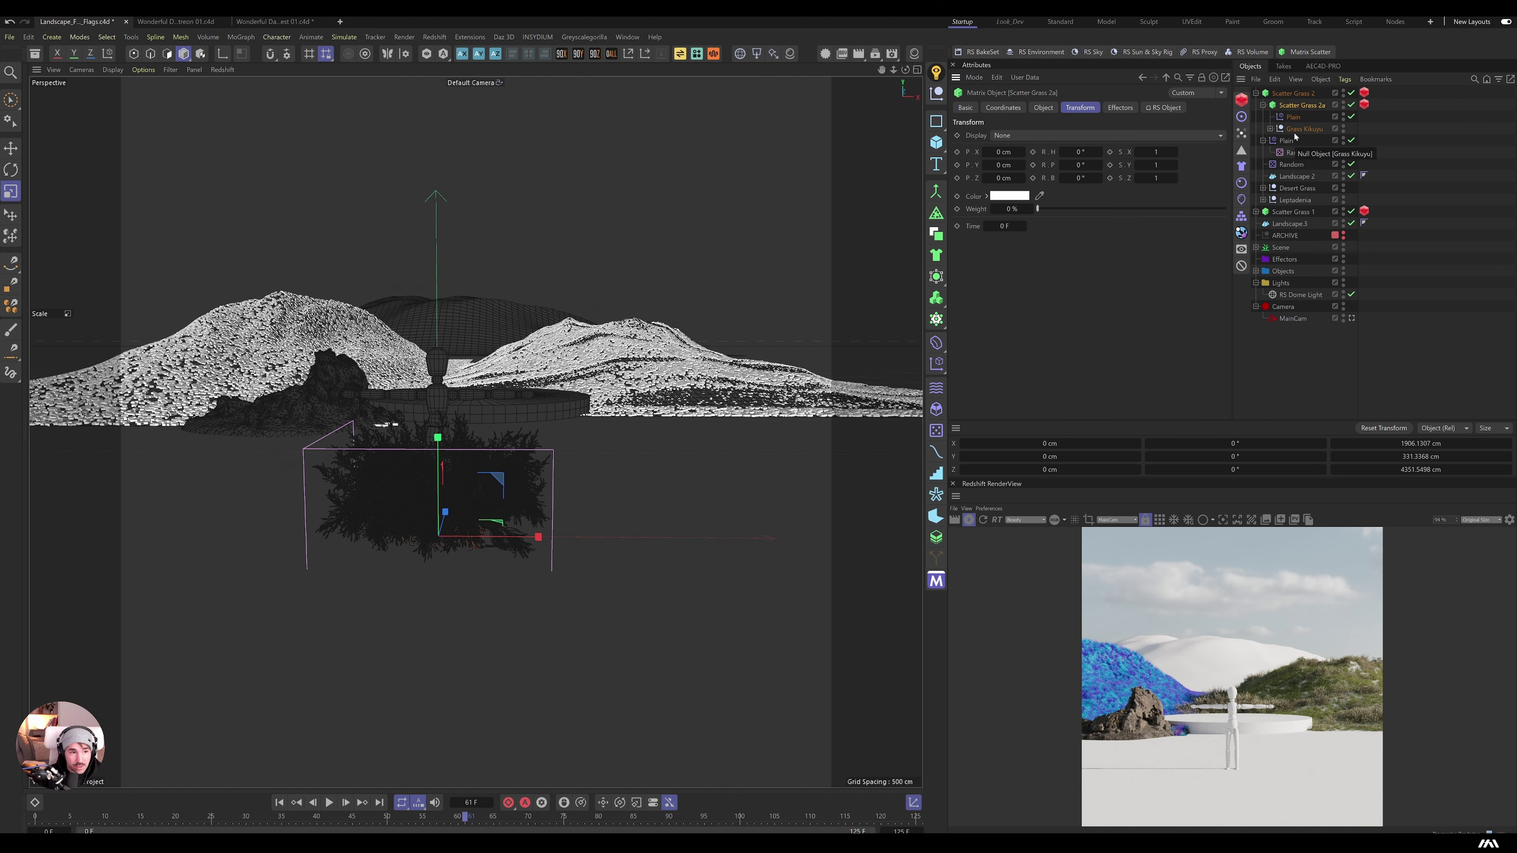
click(1319, 141)
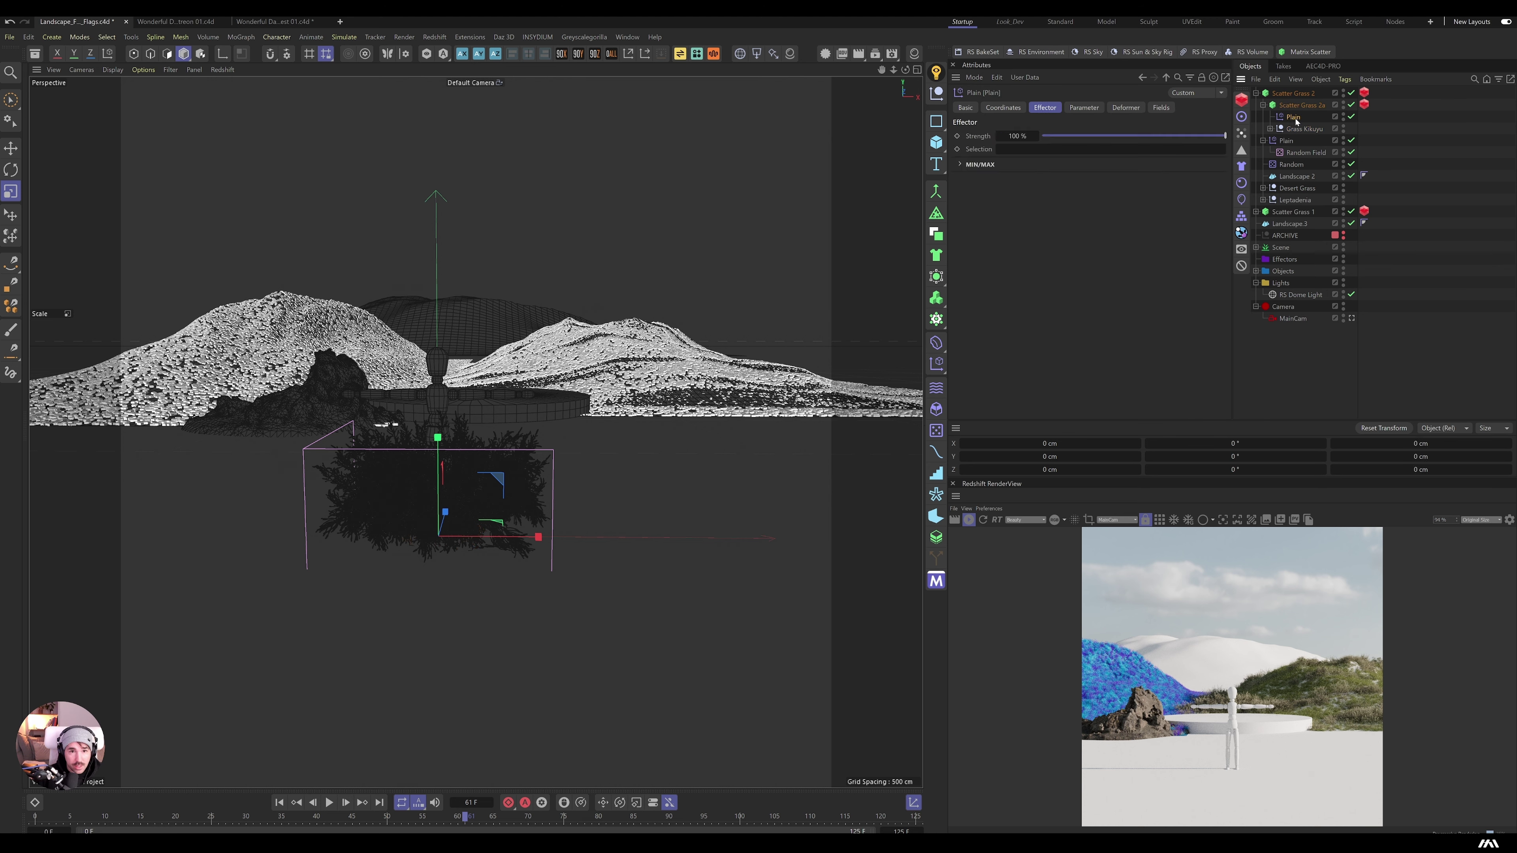
click(1351, 140)
click(1350, 141)
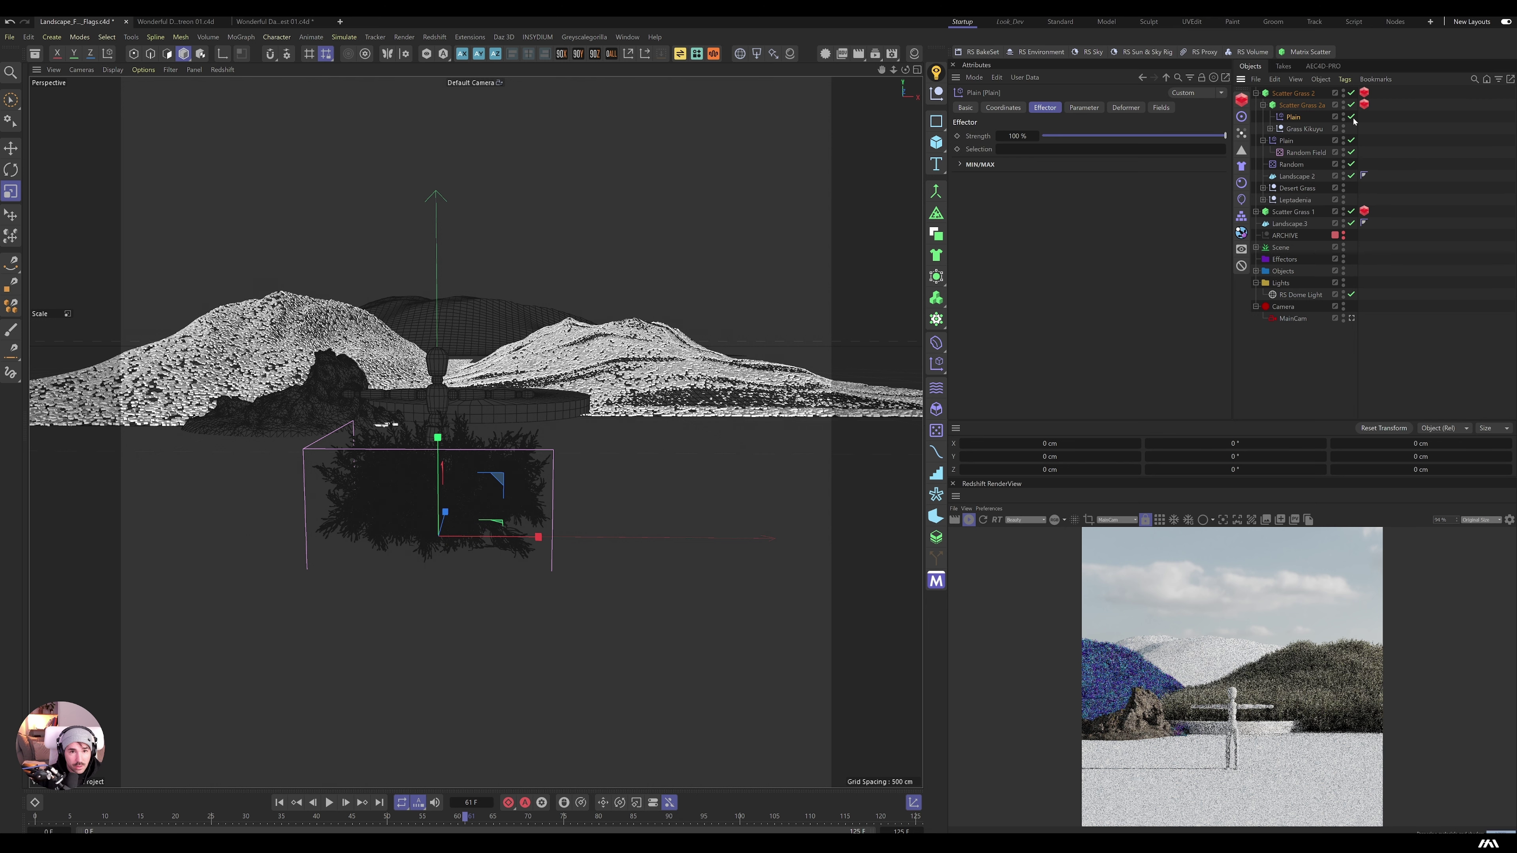
click(1351, 118)
Step: Re-enable the upper Plain effector and review its Random Field layer remapping
click(1291, 143)
click(1302, 153)
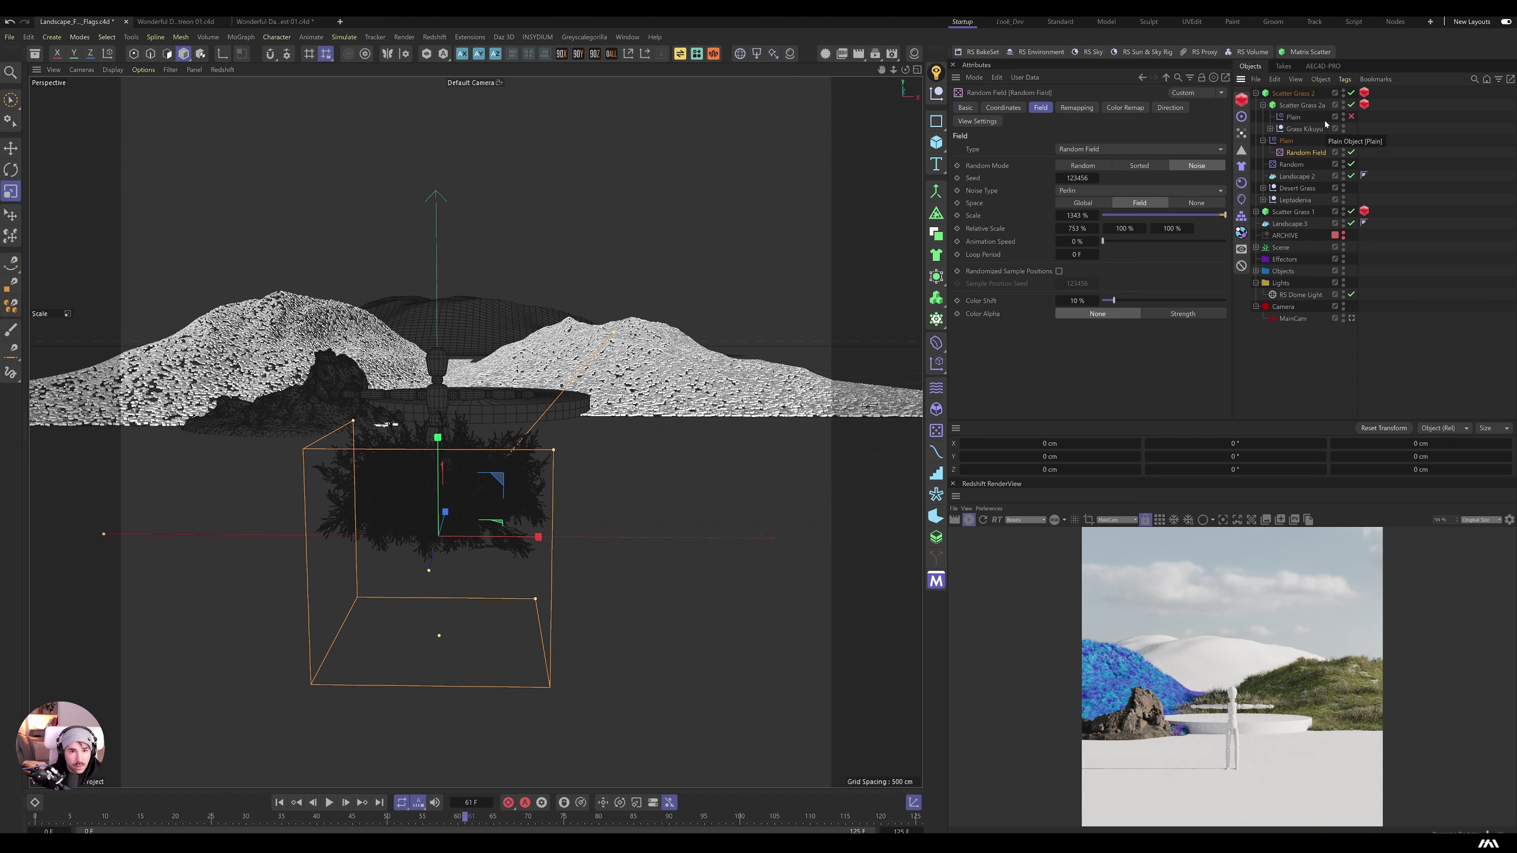
click(1351, 116)
click(1293, 117)
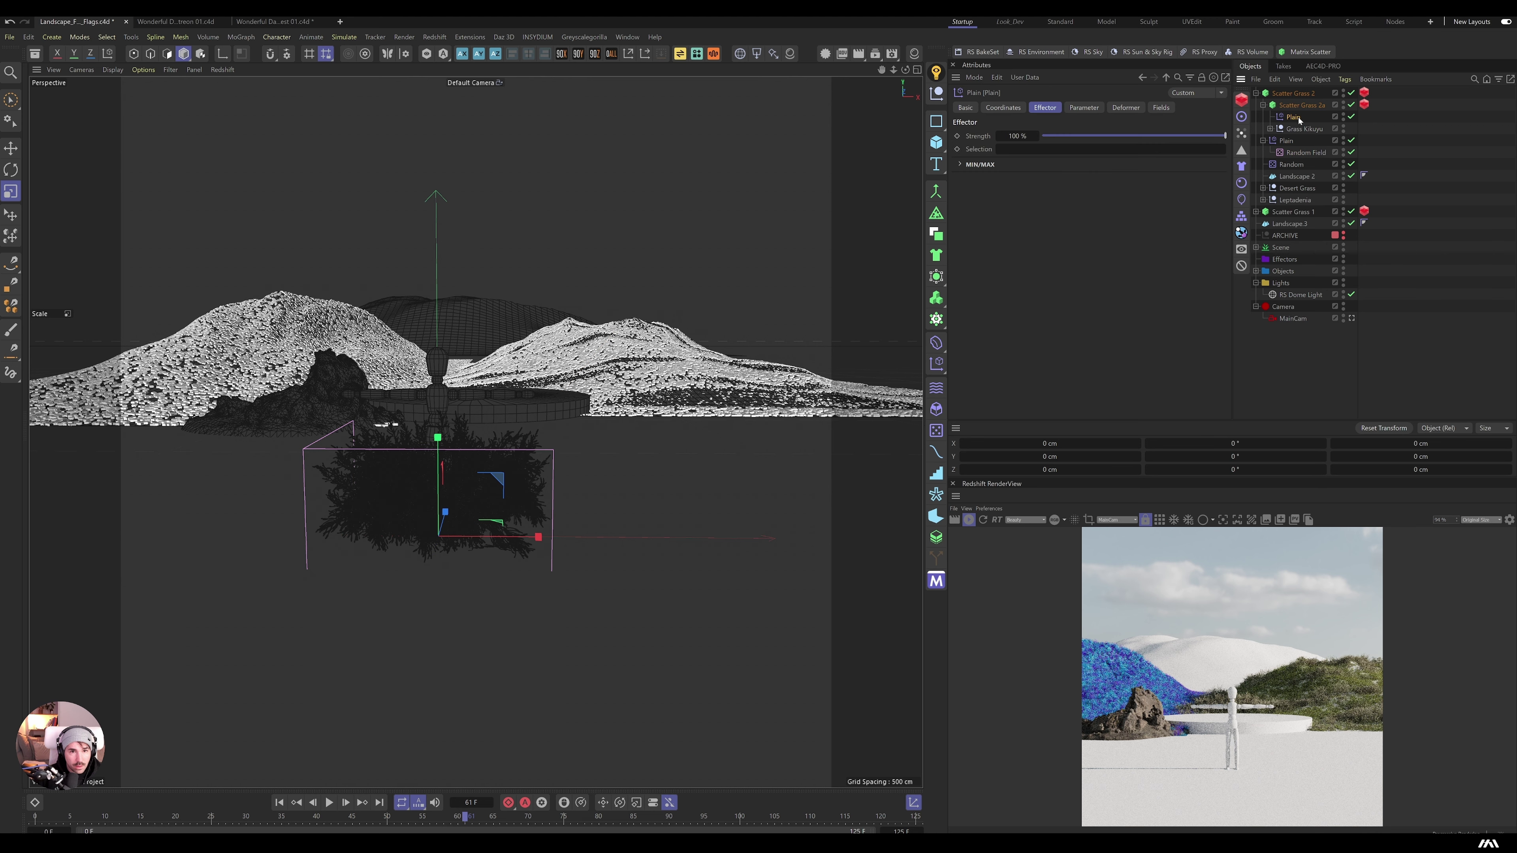
click(1161, 107)
click(1013, 162)
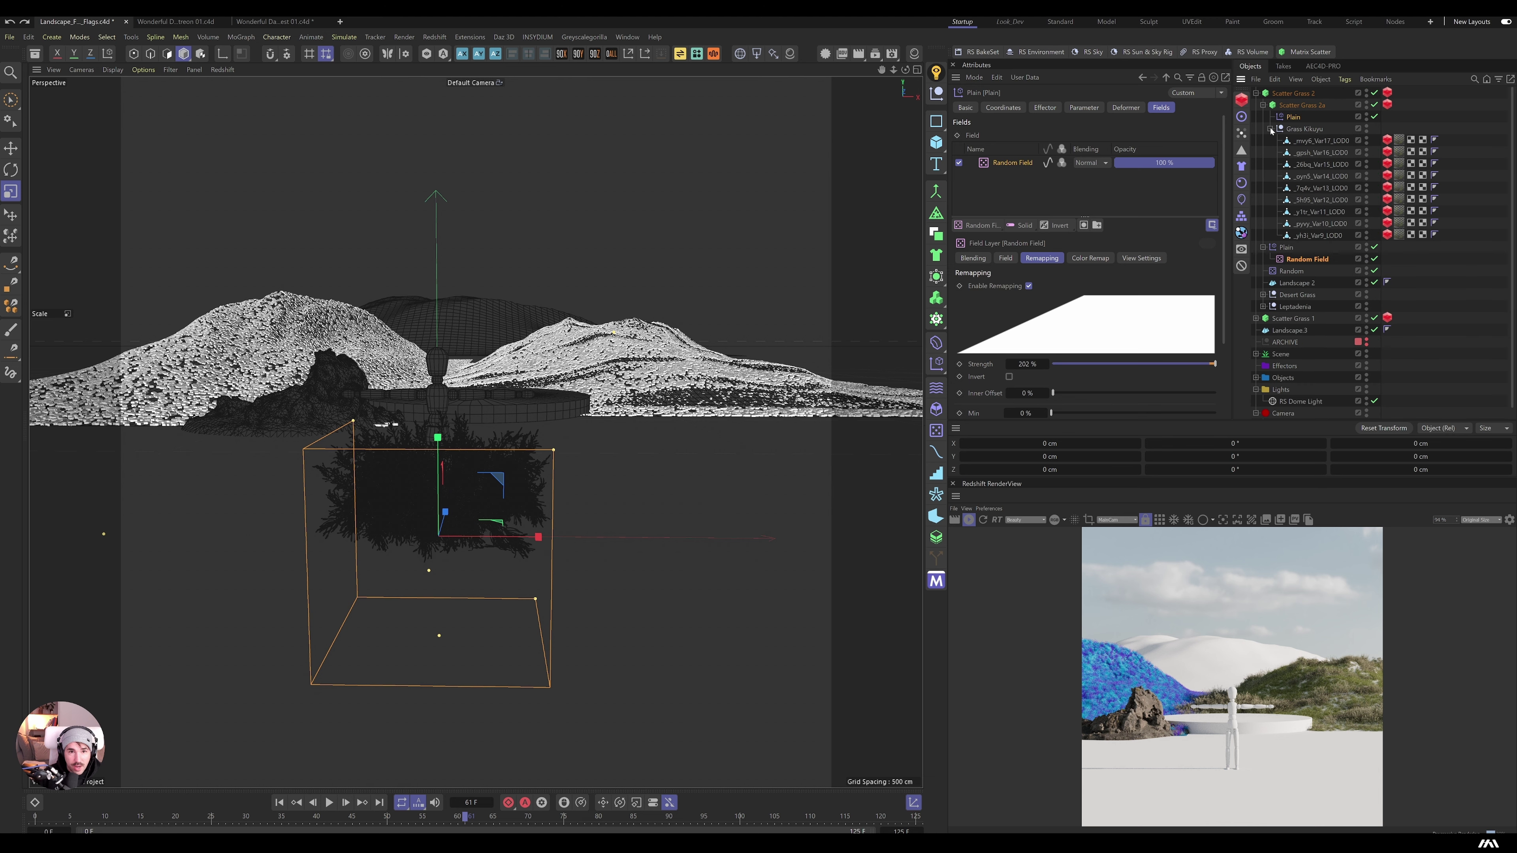
Step: Convert and replace all Grass Kikuyu materials with node materials
click(1283, 129)
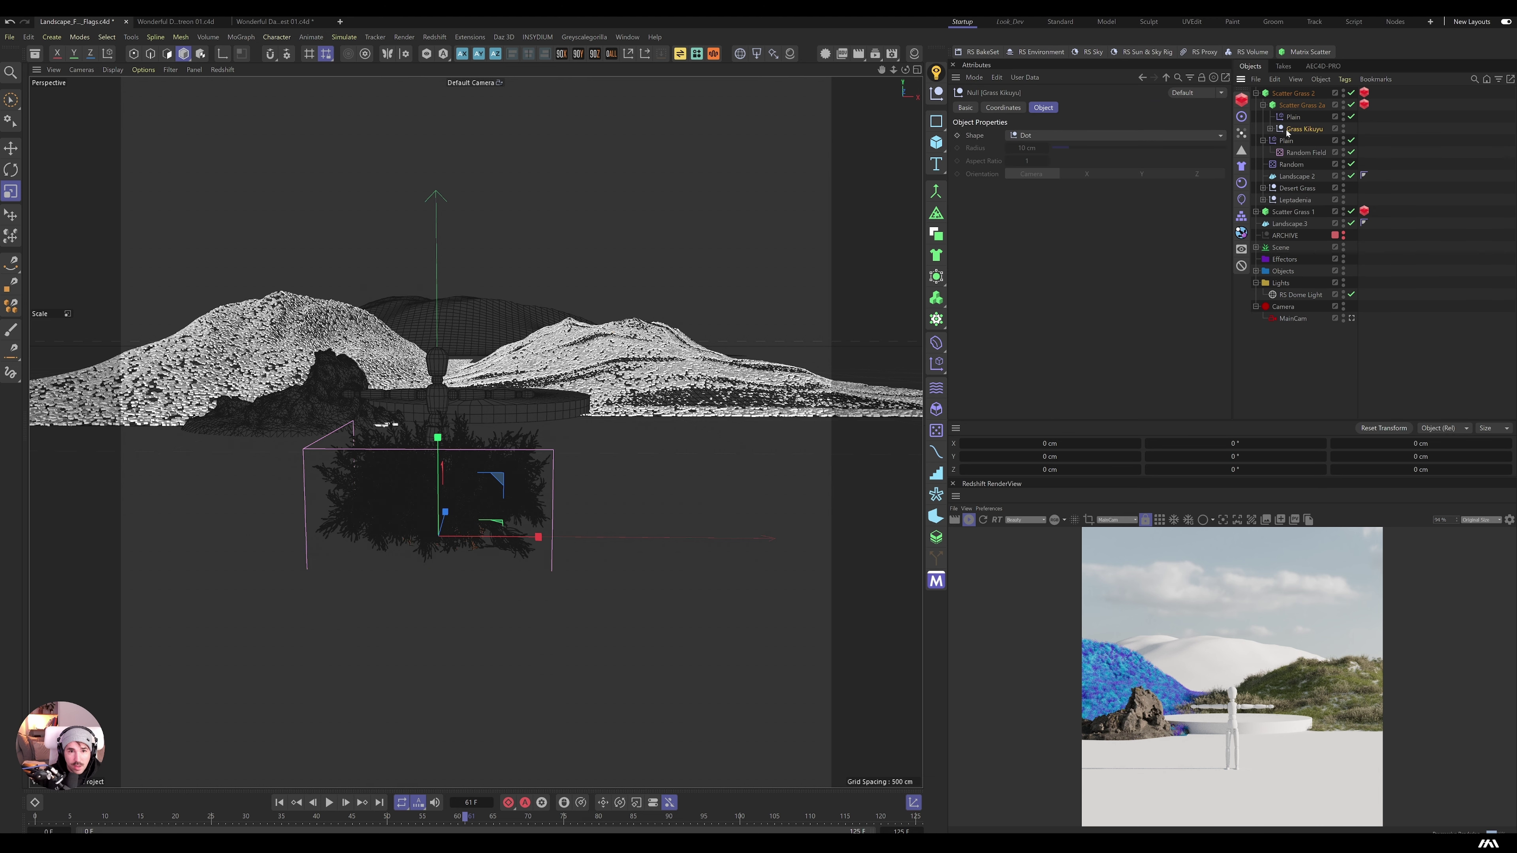
click(1270, 130)
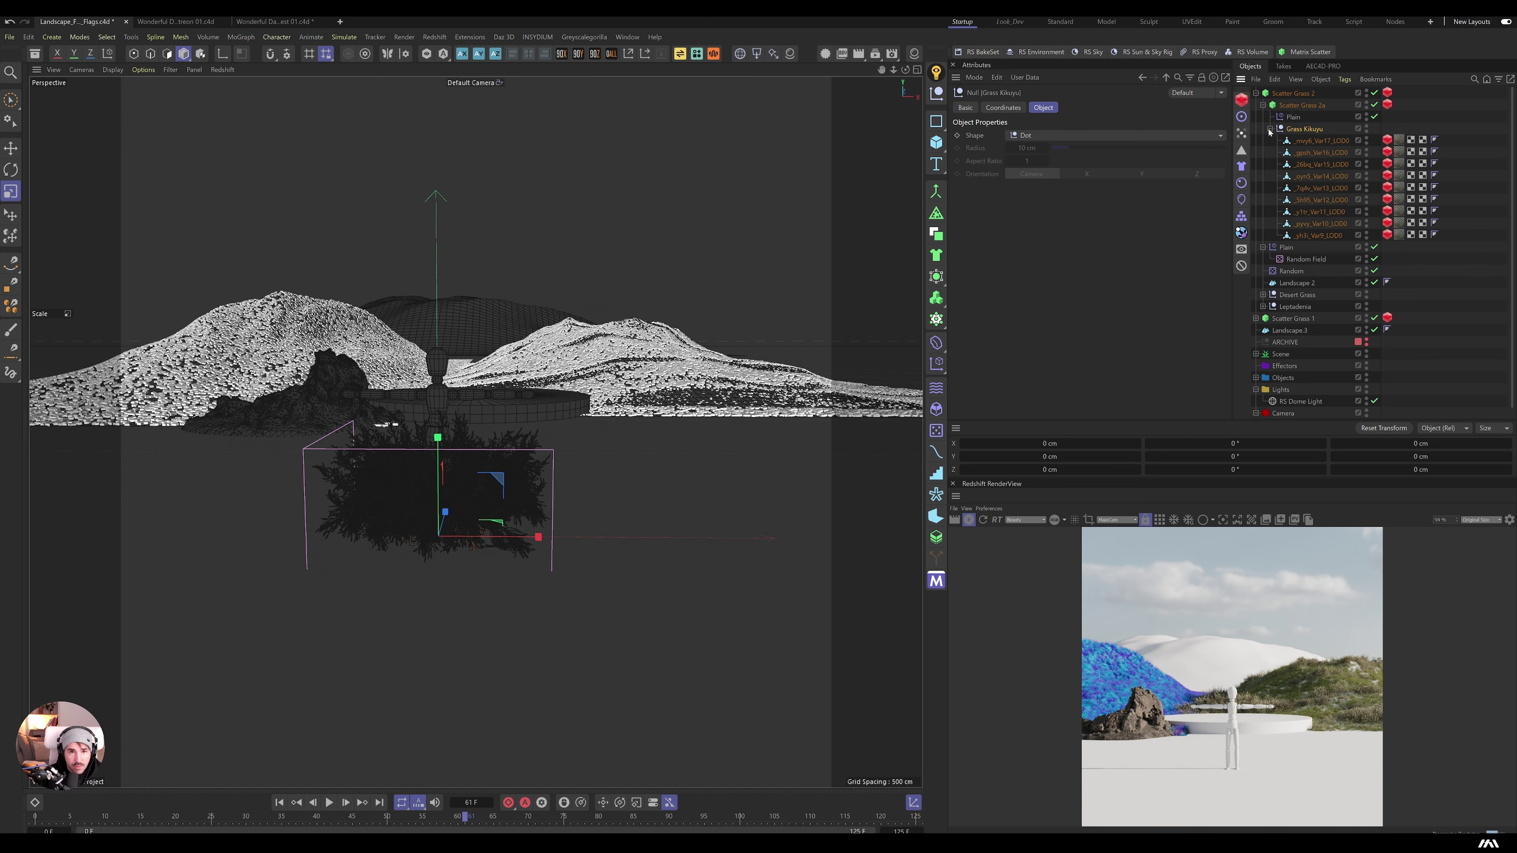
click(1399, 140)
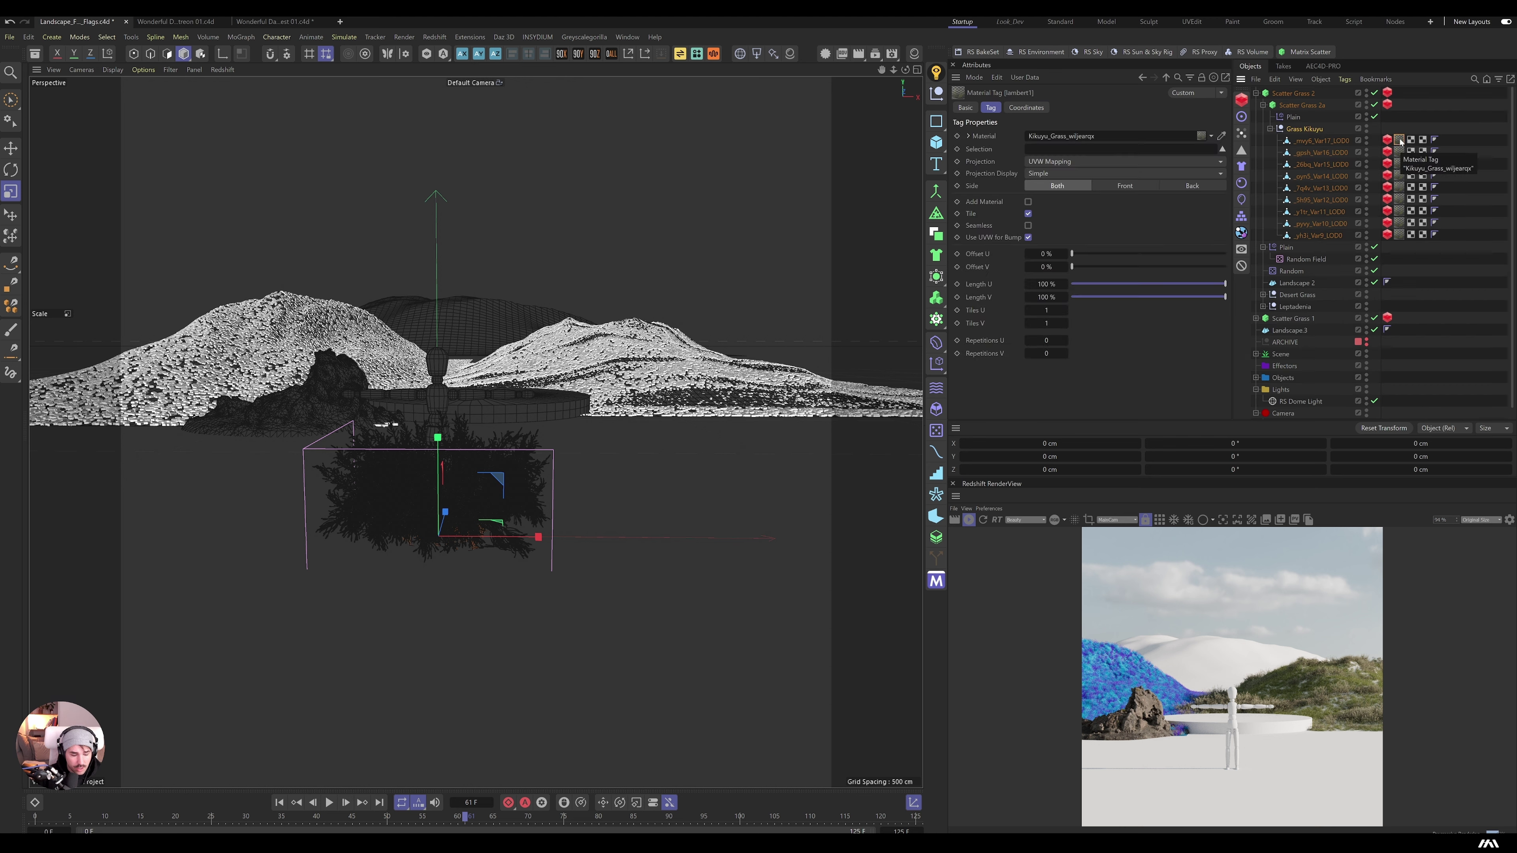
key(shift+c)
text(convert)
key(Down)
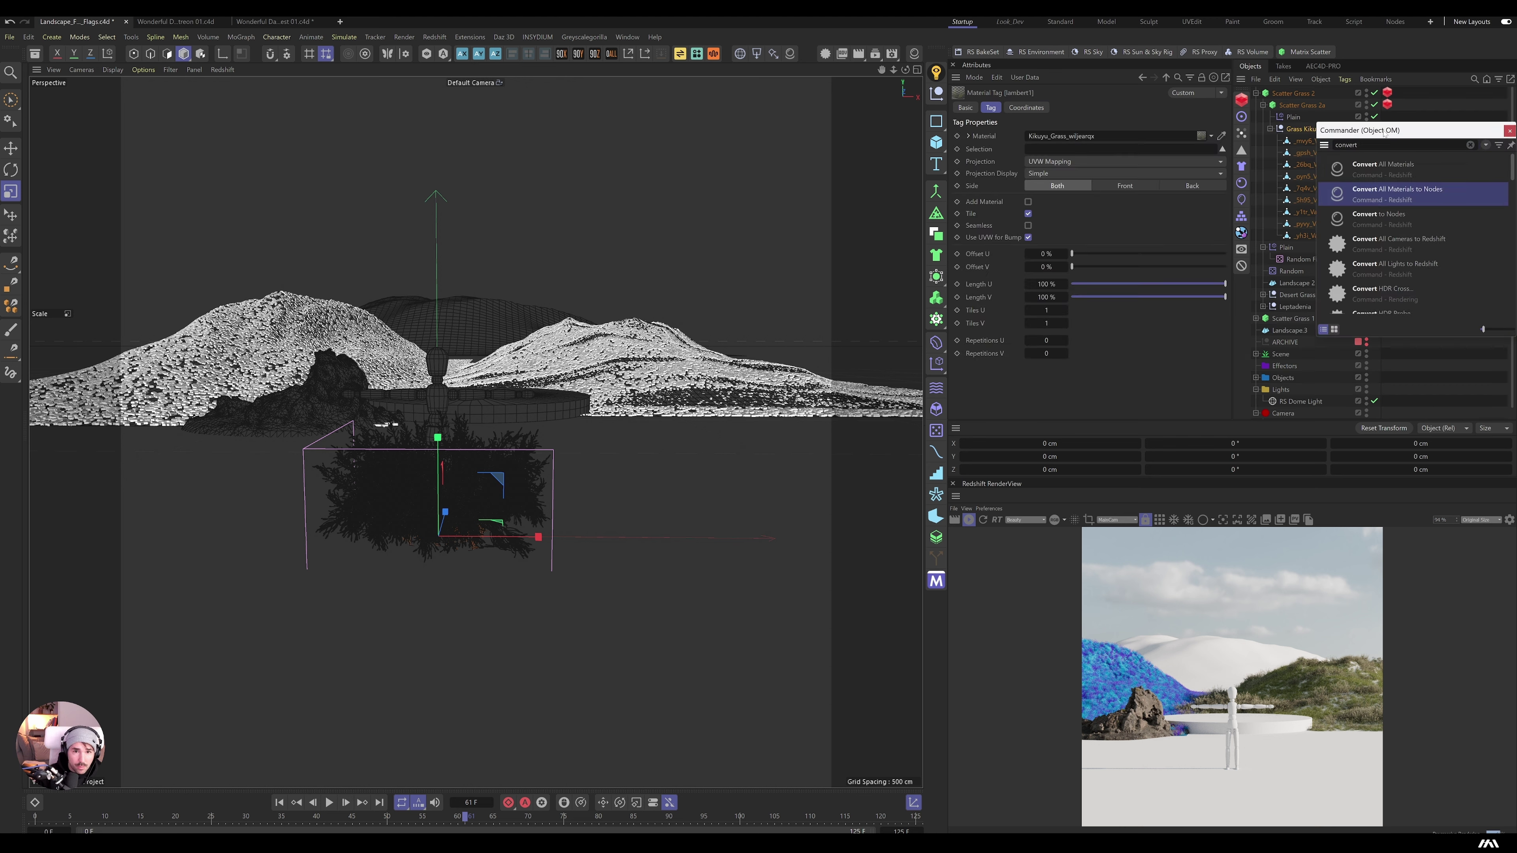
key(Return)
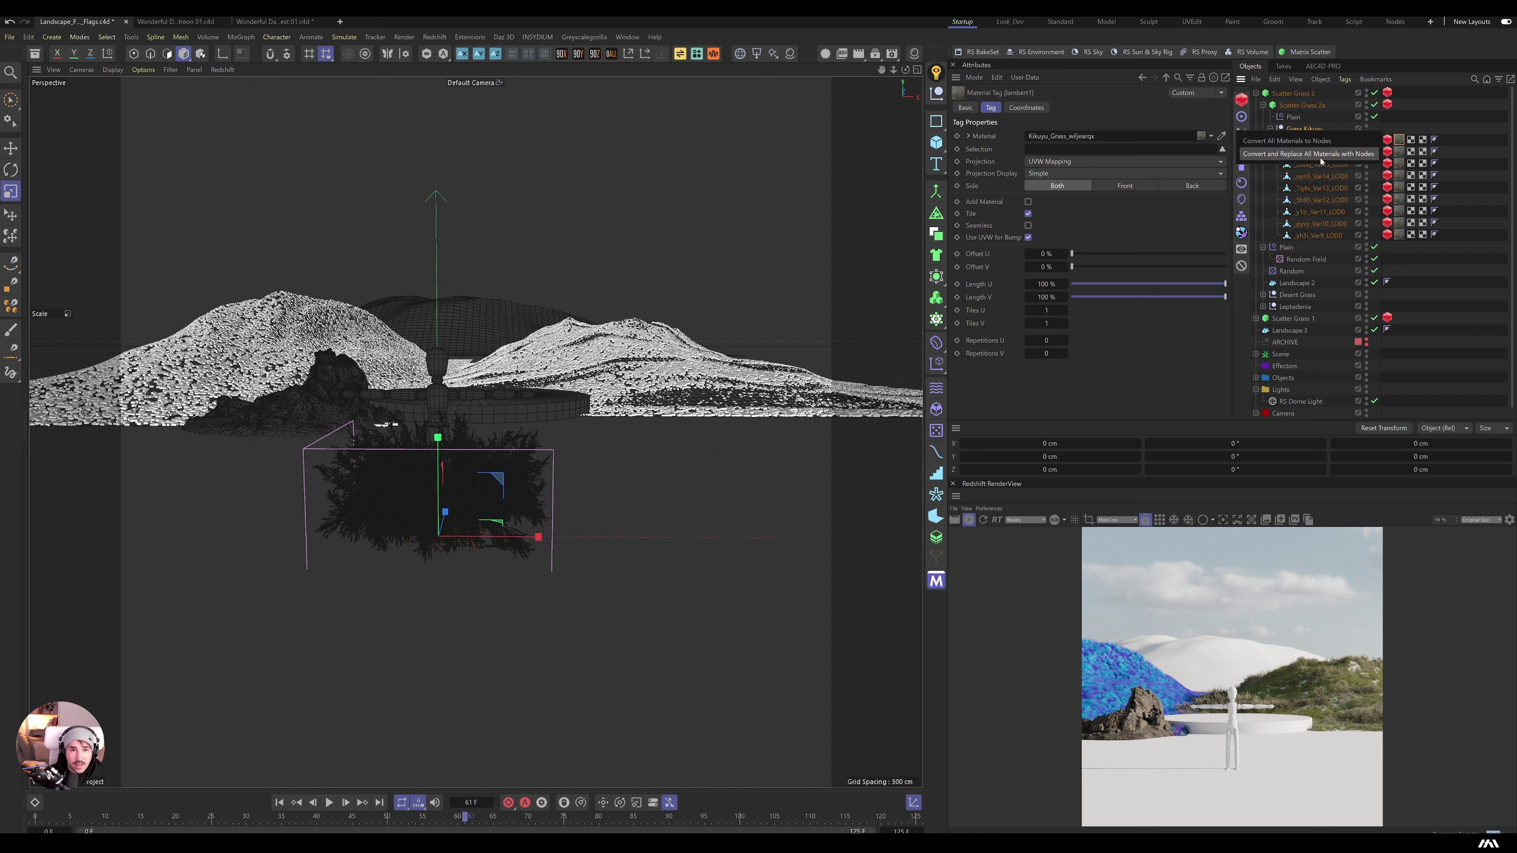
click(1308, 156)
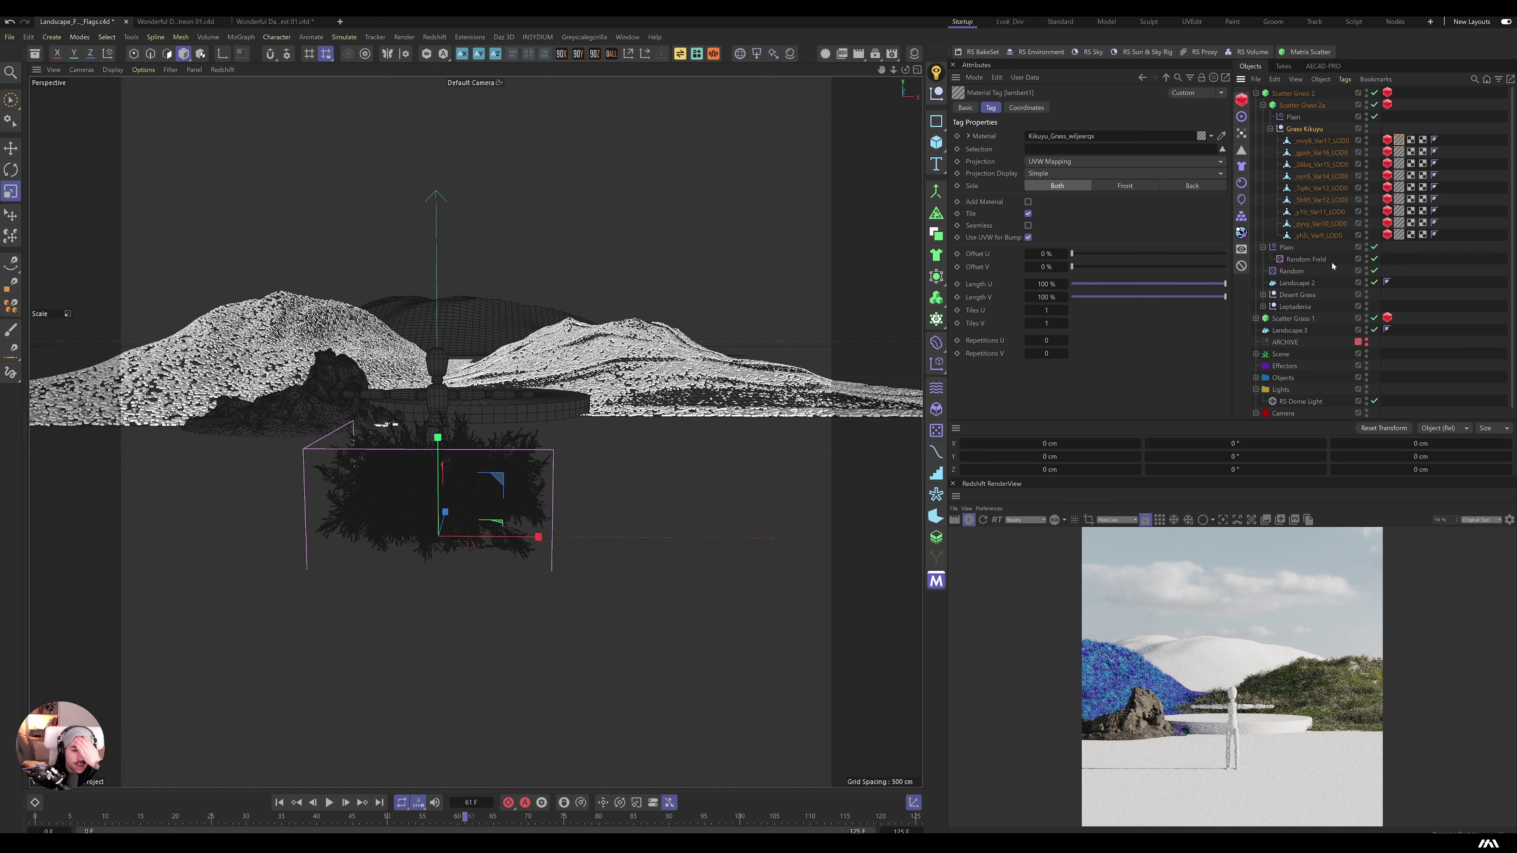
Step: Open the Kikuyu grass material in the node editor and delete its Albedo texture node
double_click(1396, 140)
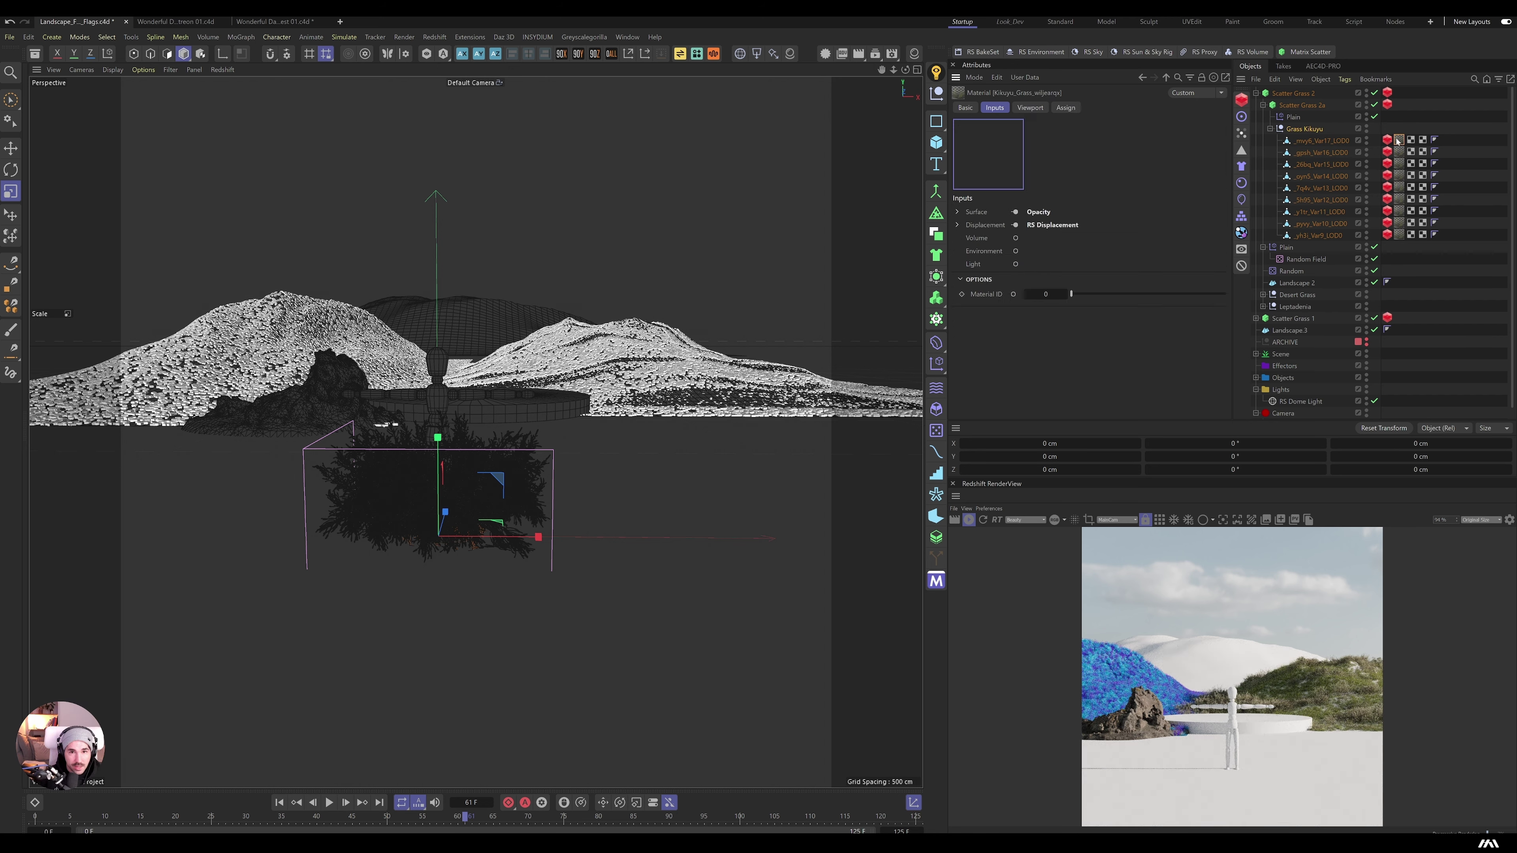
click(1018, 212)
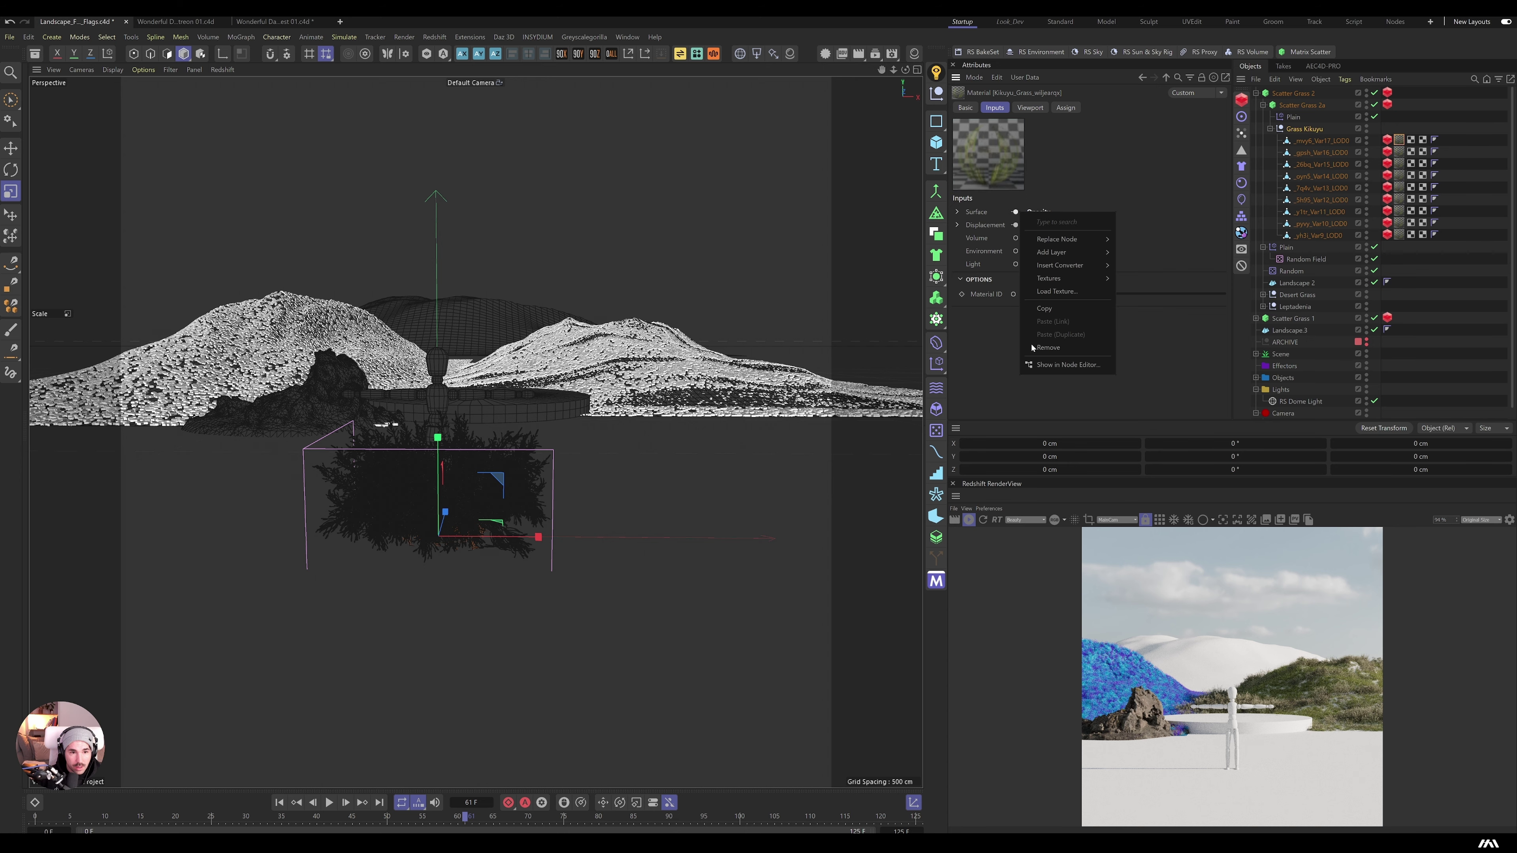
click(1068, 365)
drag(1046, 353, 419, 97)
scroll(573, 305, down, 7)
scroll(594, 304, up, 4)
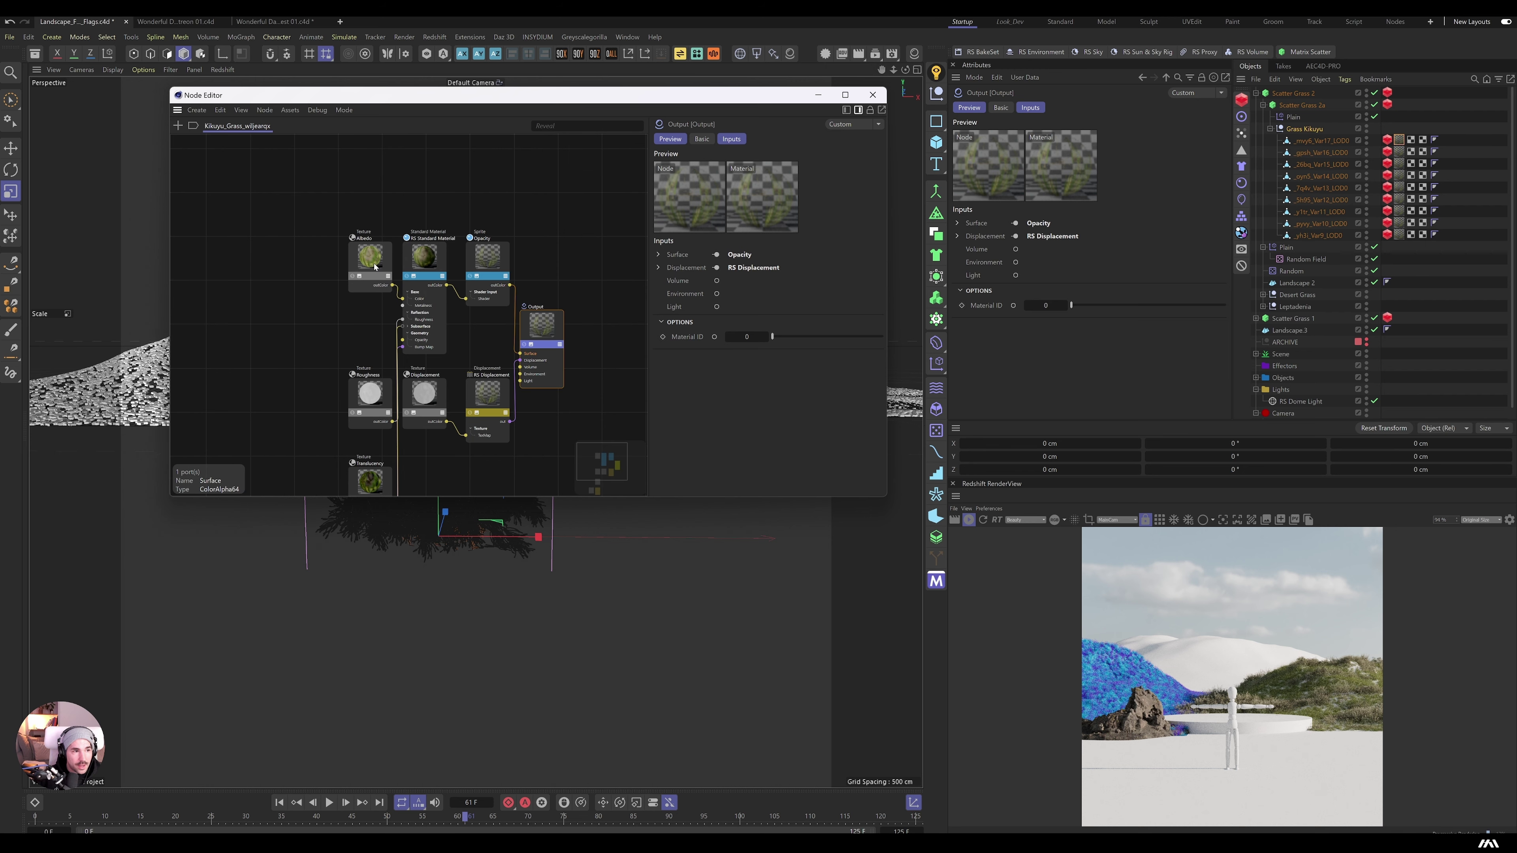
drag(375, 267, 287, 241)
key(Delete)
Step: Feed a Color User Data node reading RSMGColor into the material's base colour
text(c)
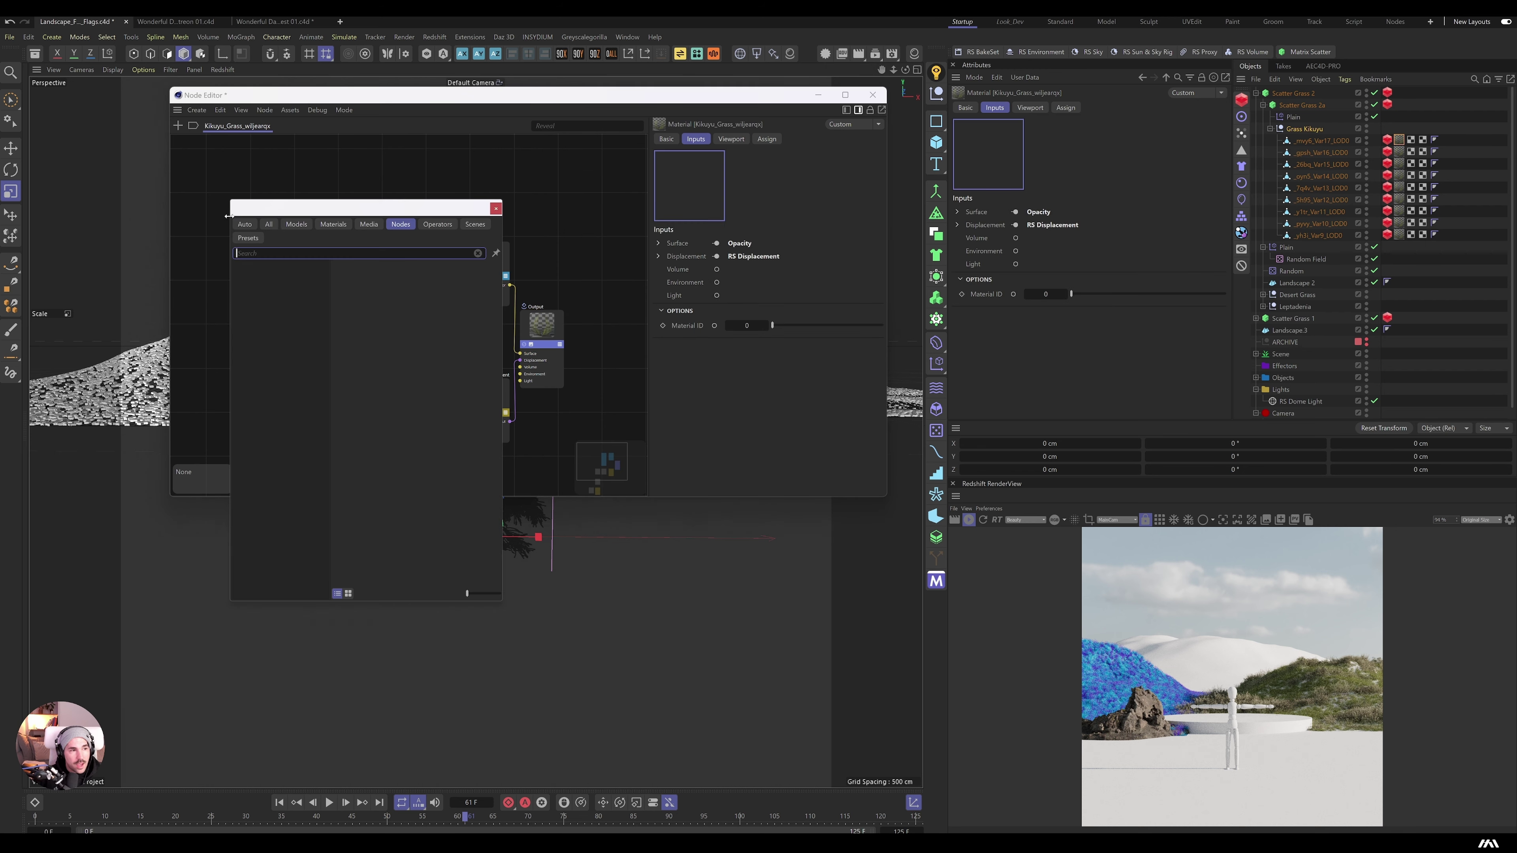
text(color user)
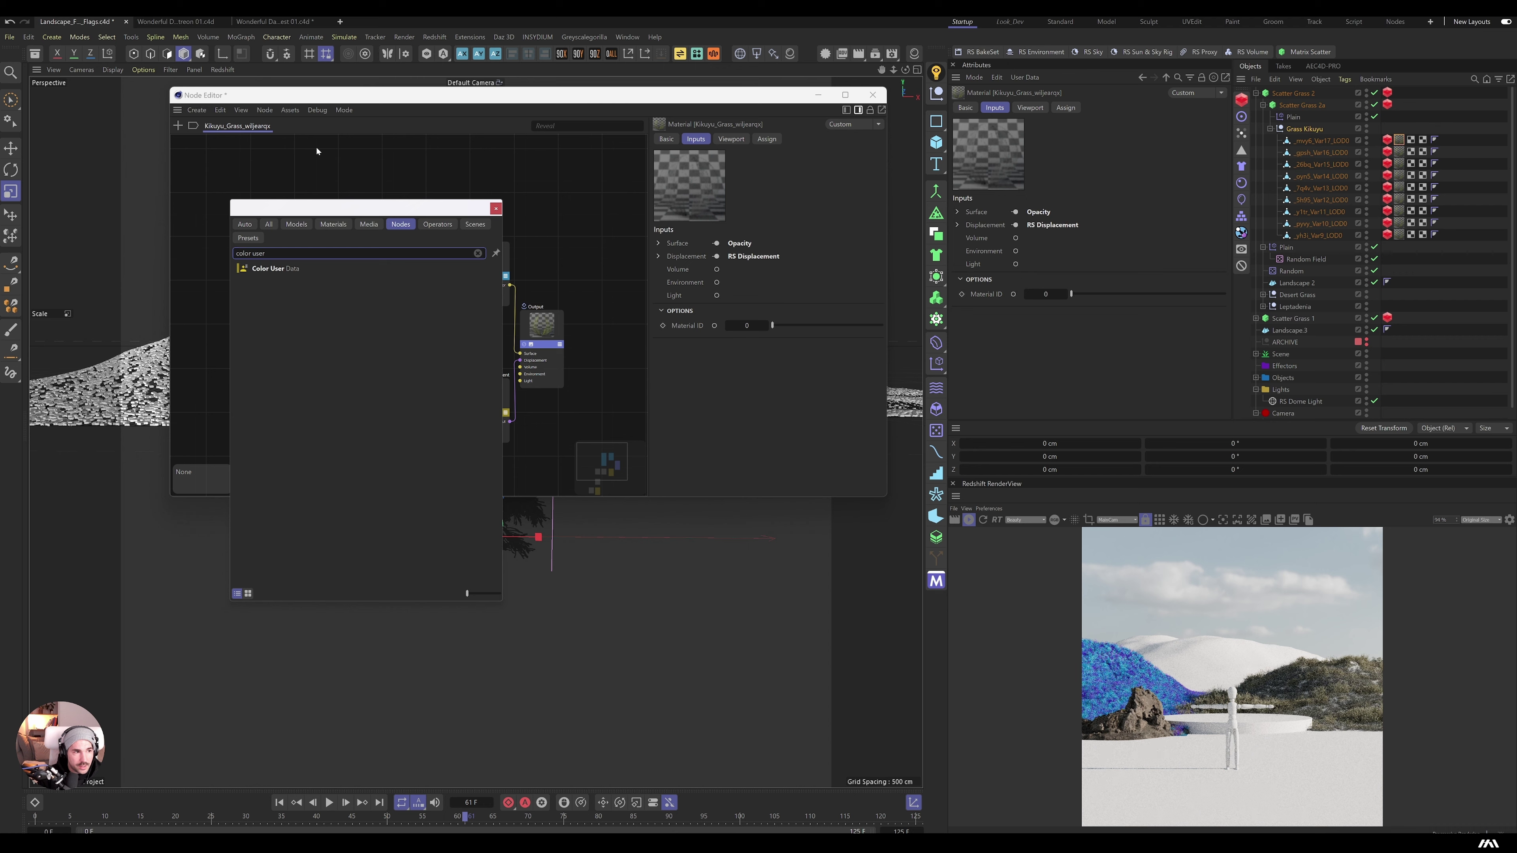
key(Down)
key(Return)
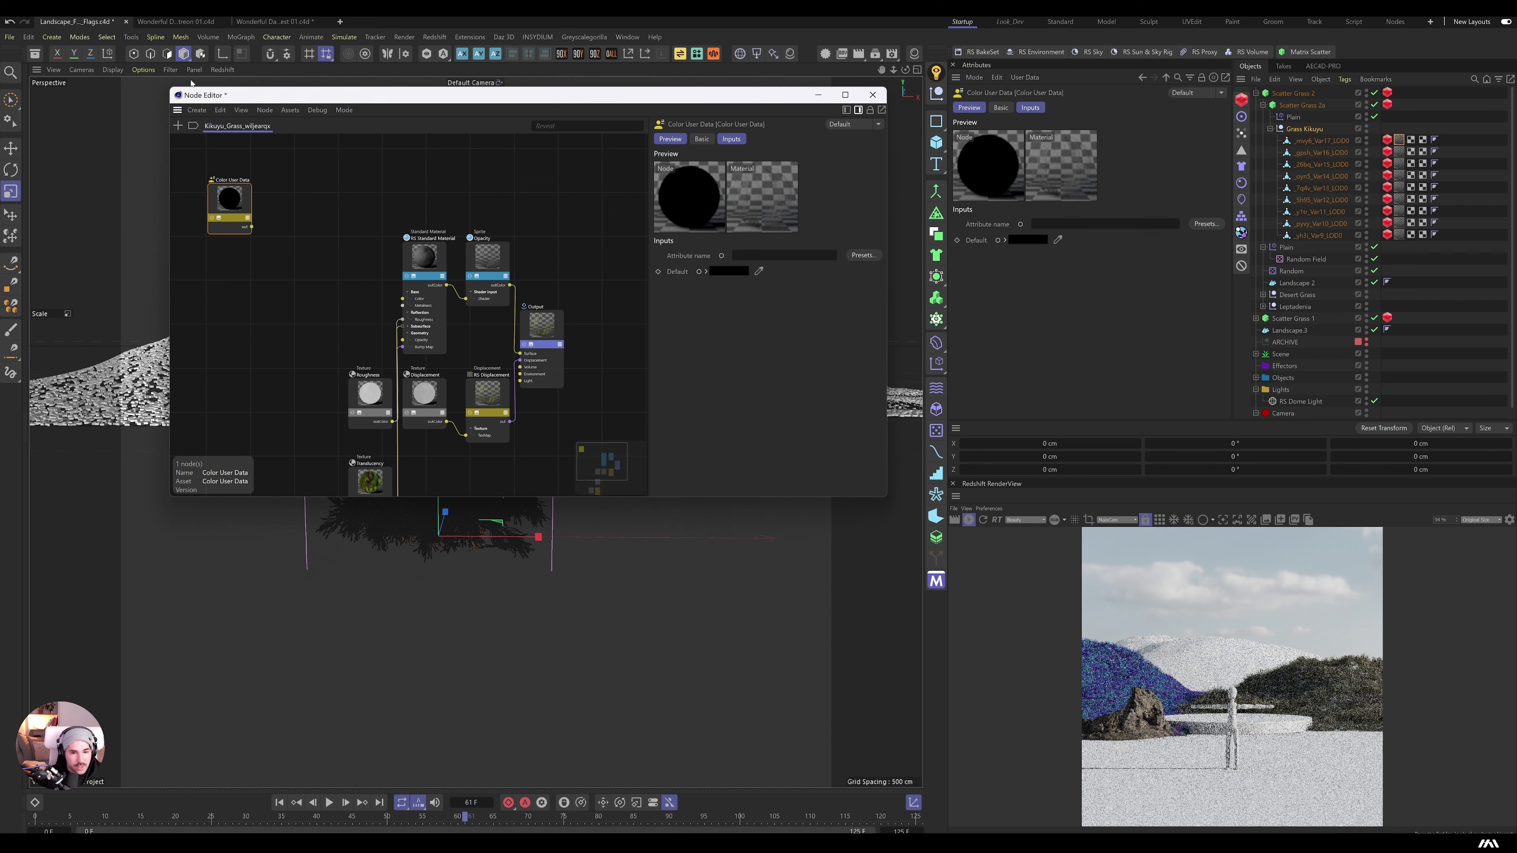
drag(252, 227, 404, 302)
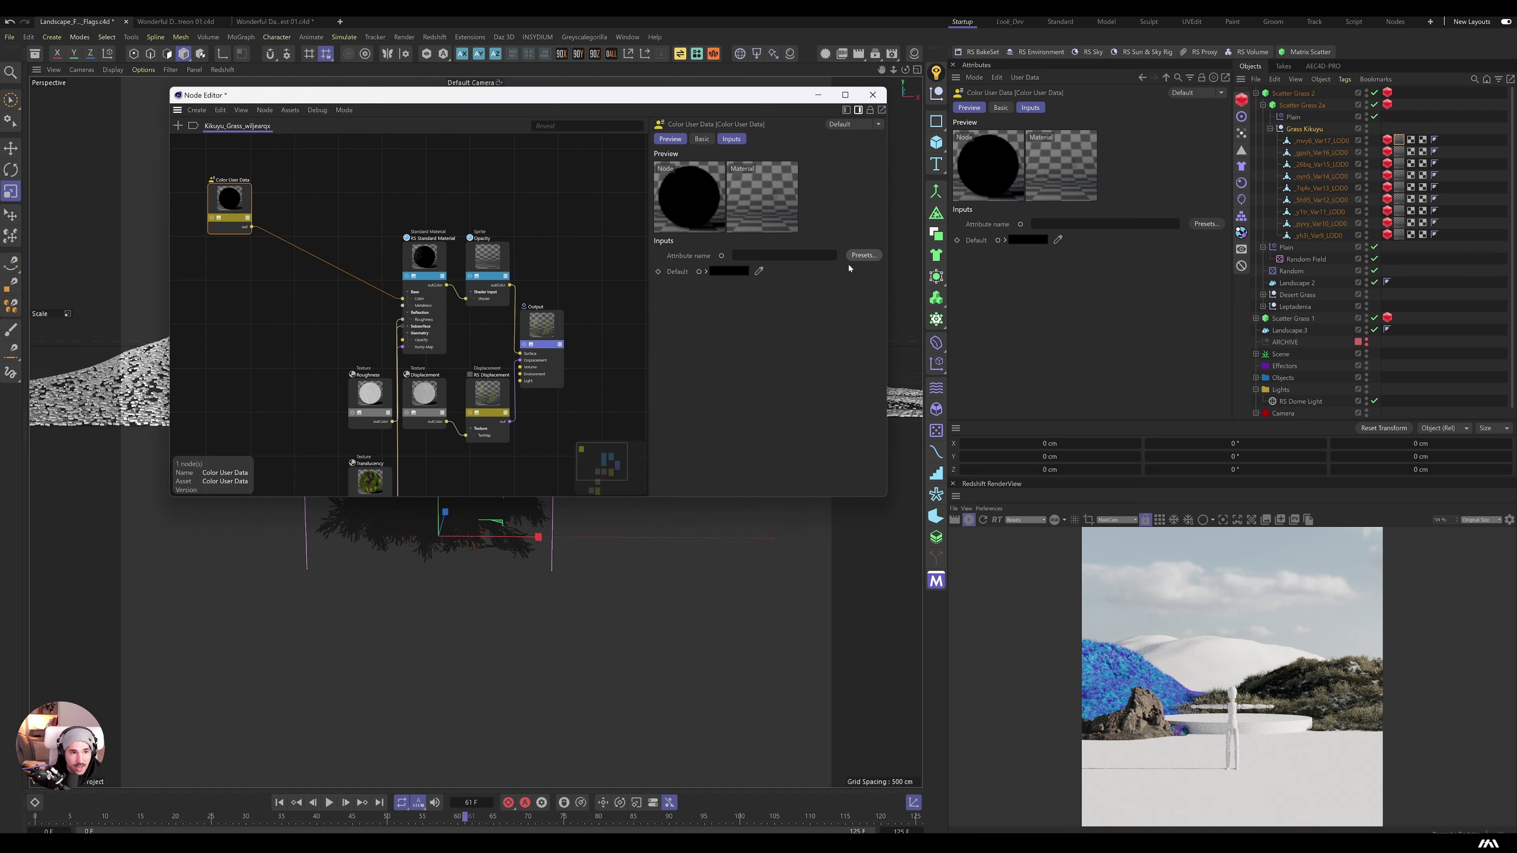
click(857, 256)
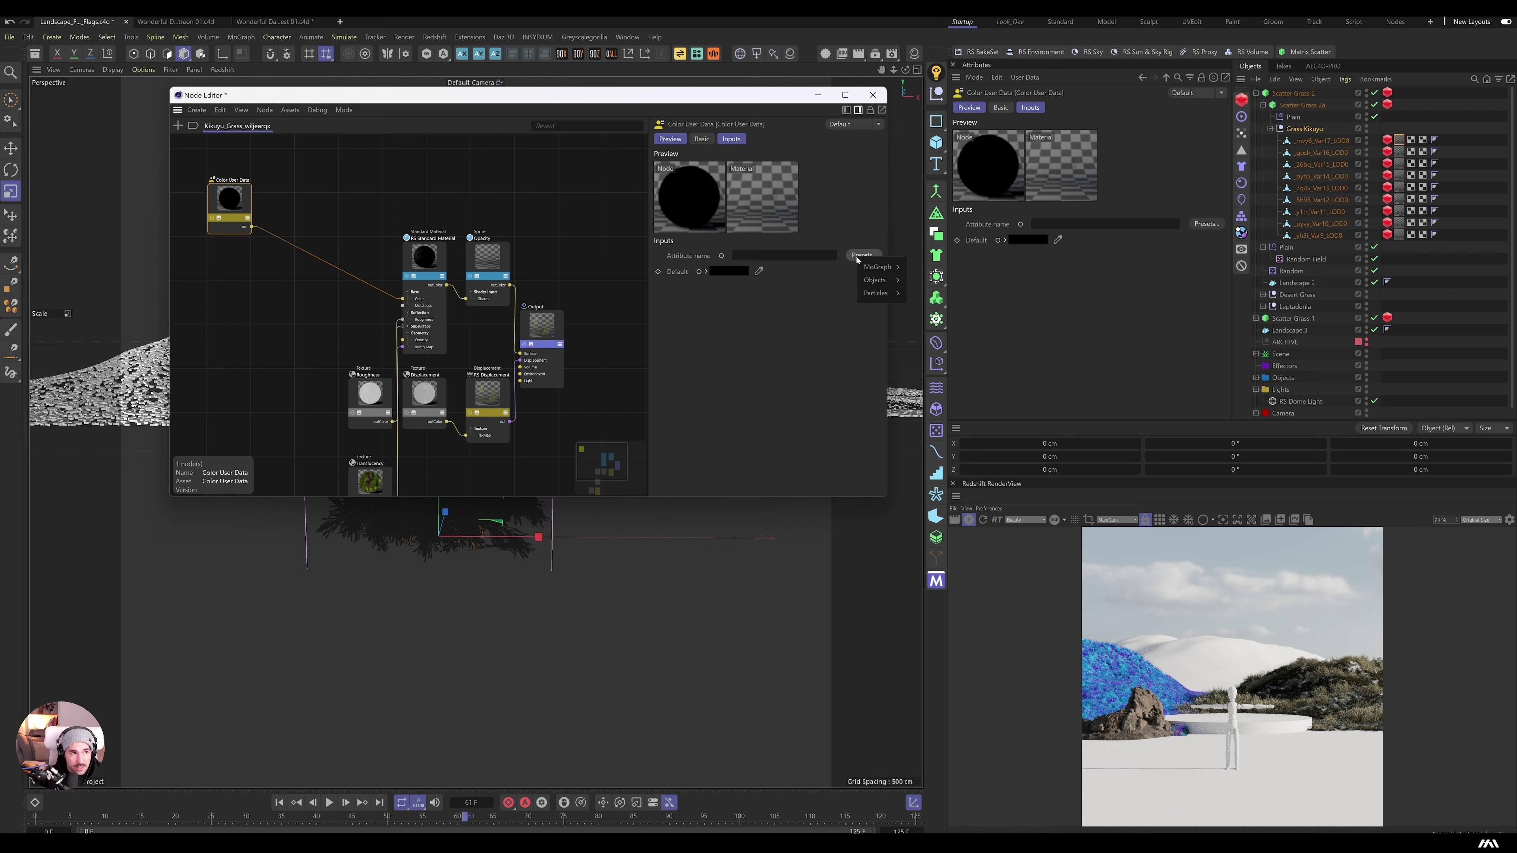
mouse_move(865, 268)
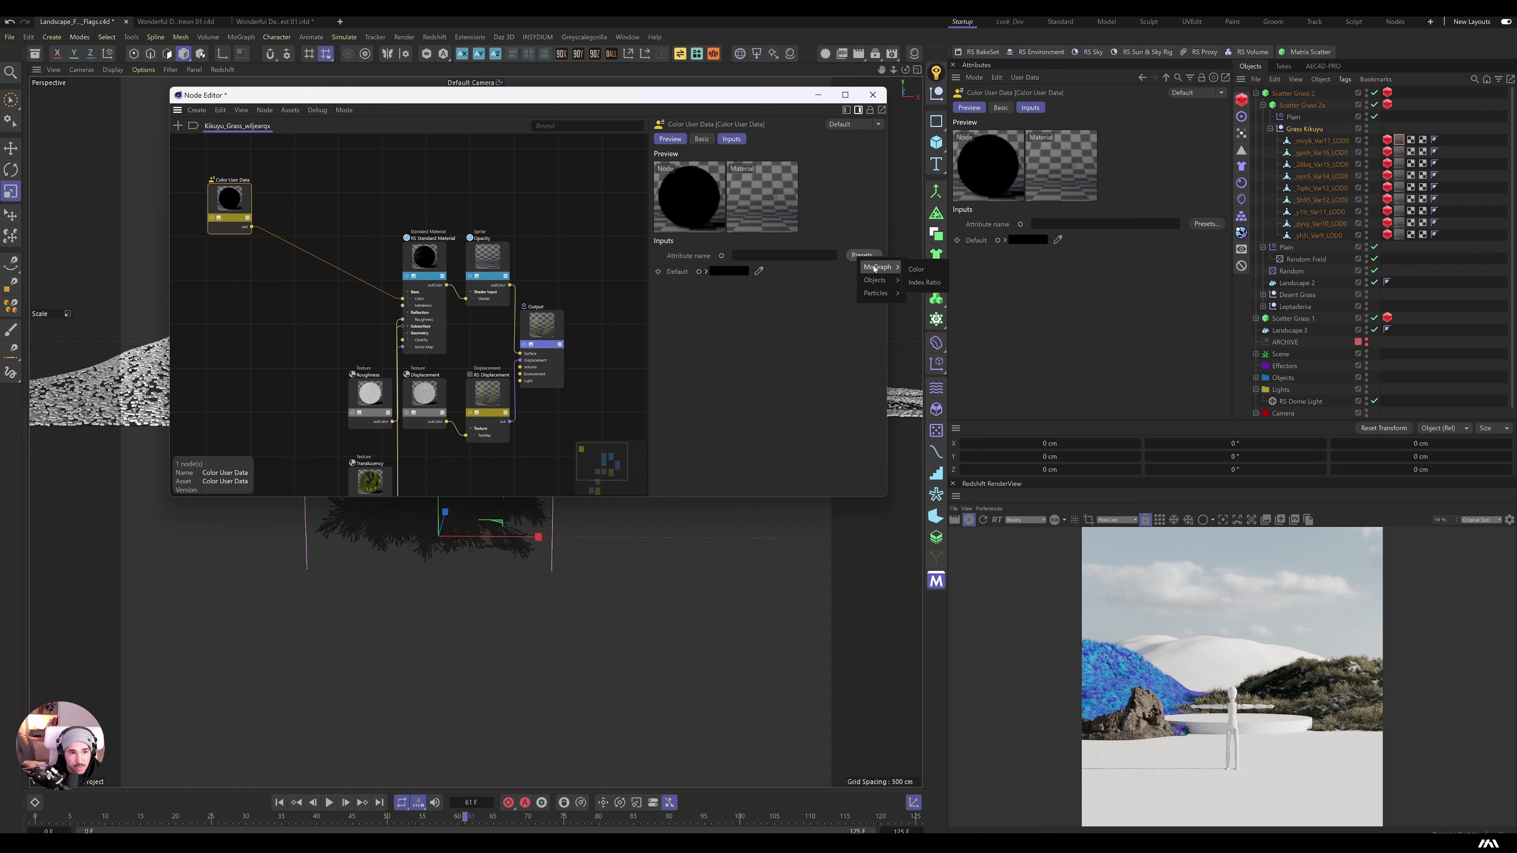
click(915, 270)
Step: Add a new Plain effector to Scatter Grass 2a
click(873, 94)
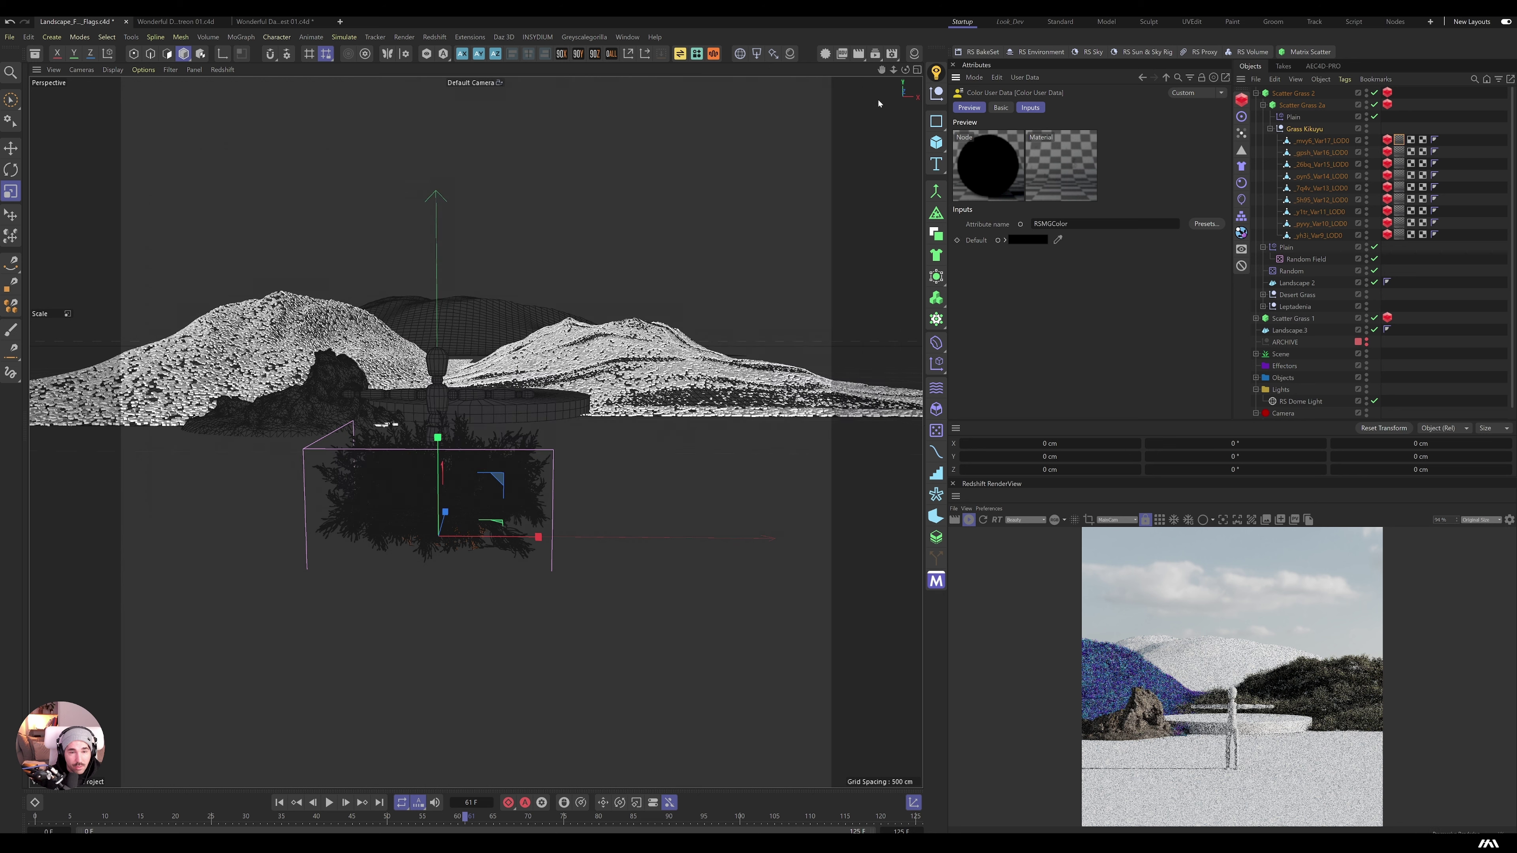
click(1304, 105)
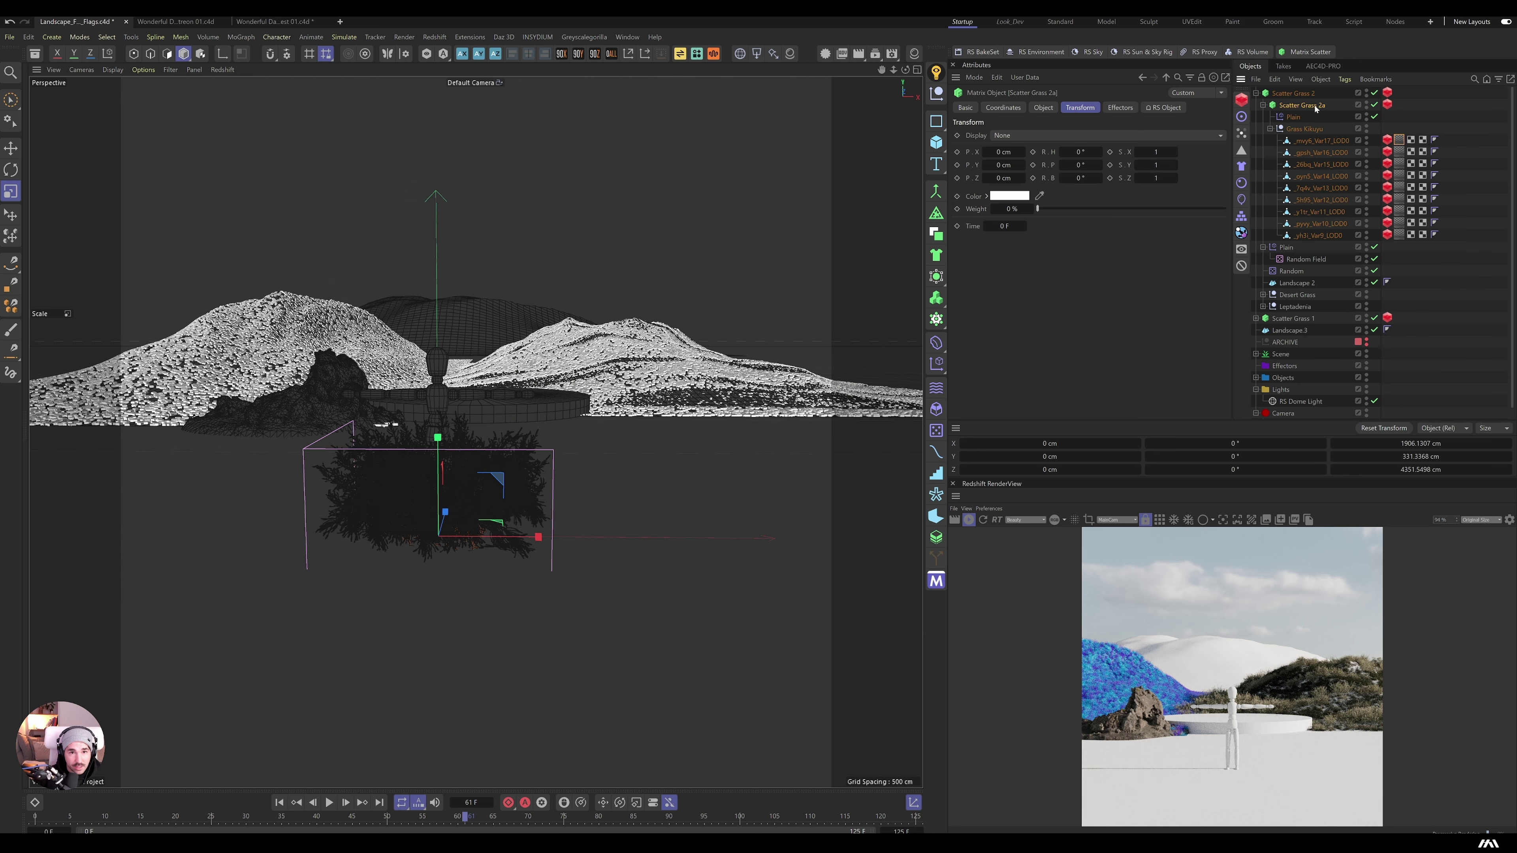
click(938, 365)
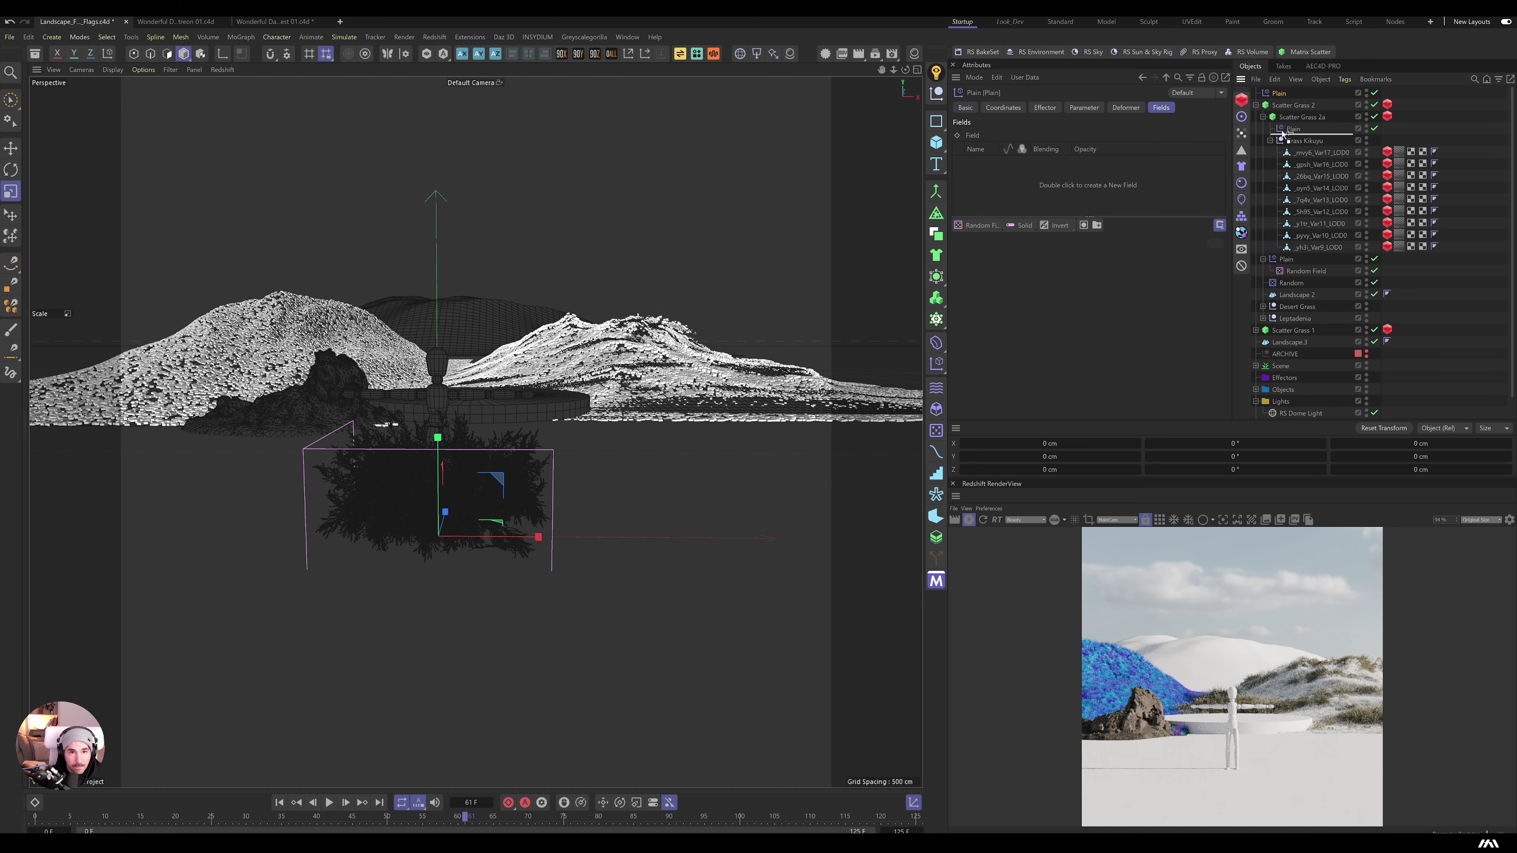
Step: Delete the extra Plain effector and select the original one
key(Delete)
click(1291, 119)
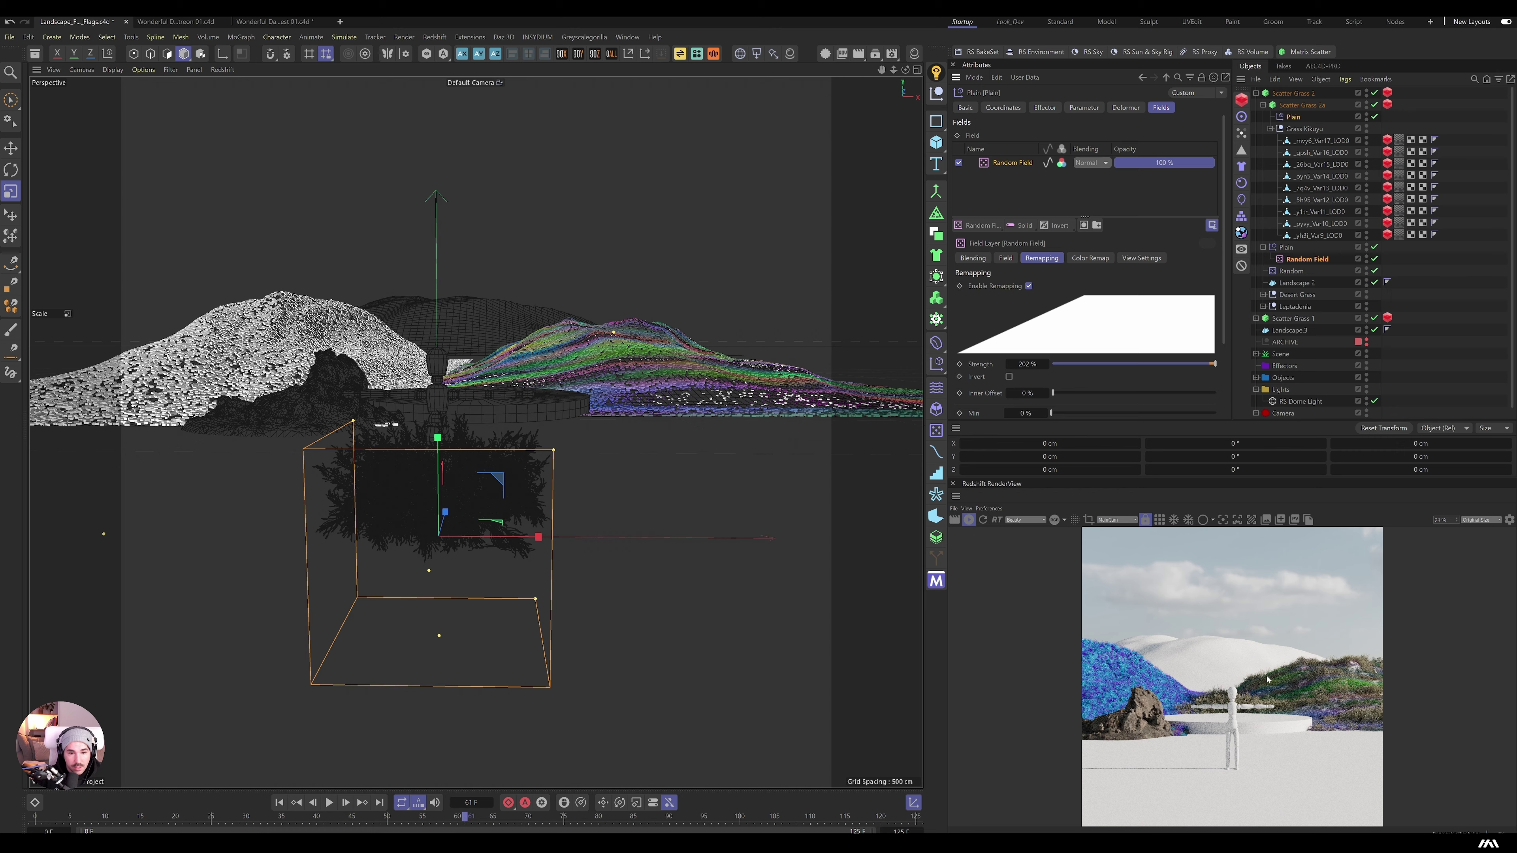
scroll(1267, 680, up, 6)
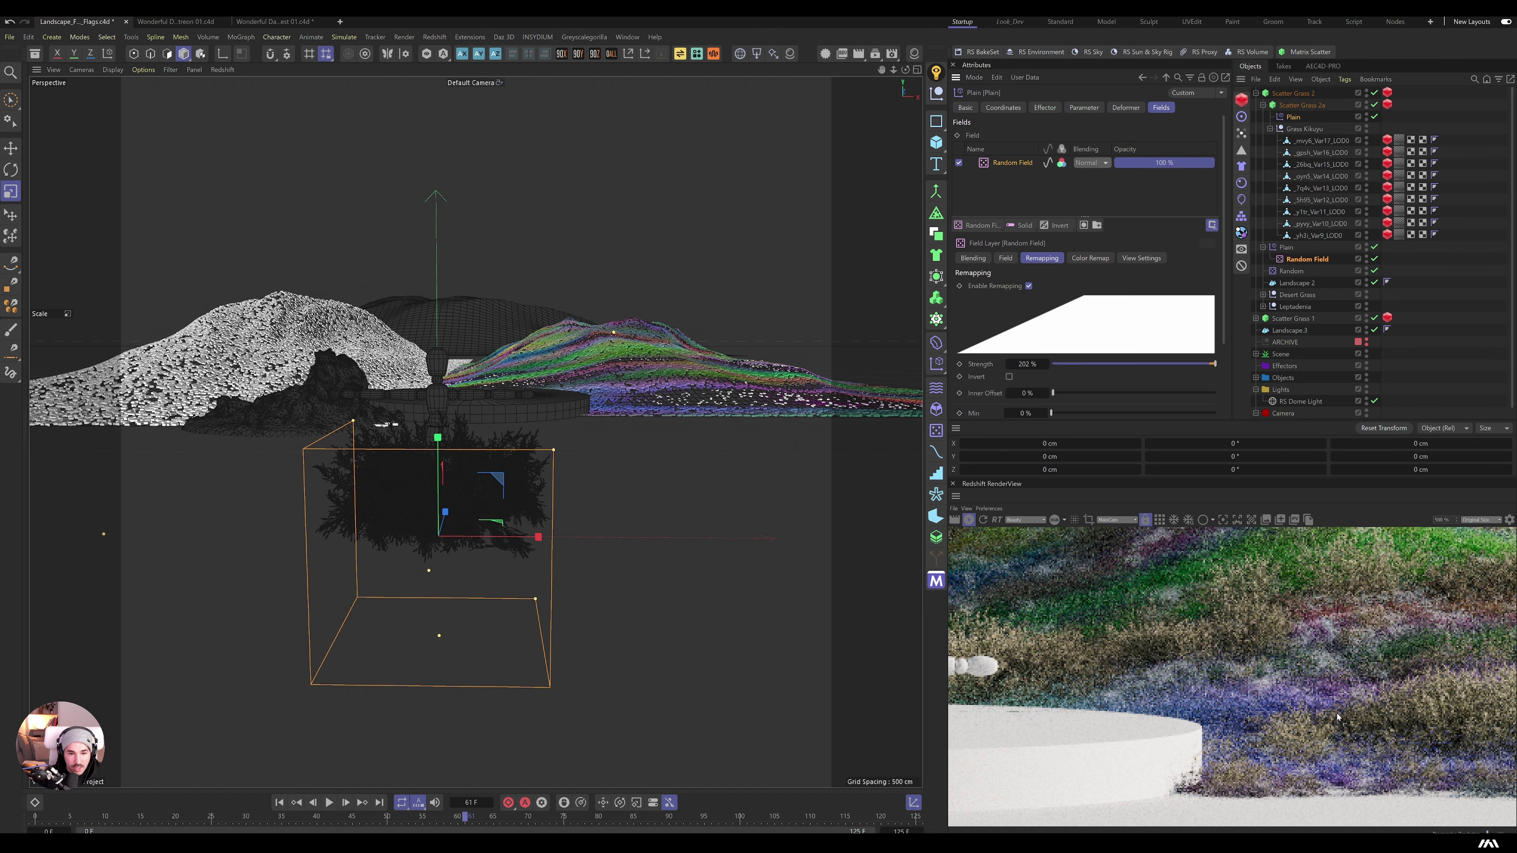
scroll(1336, 717, down, 2)
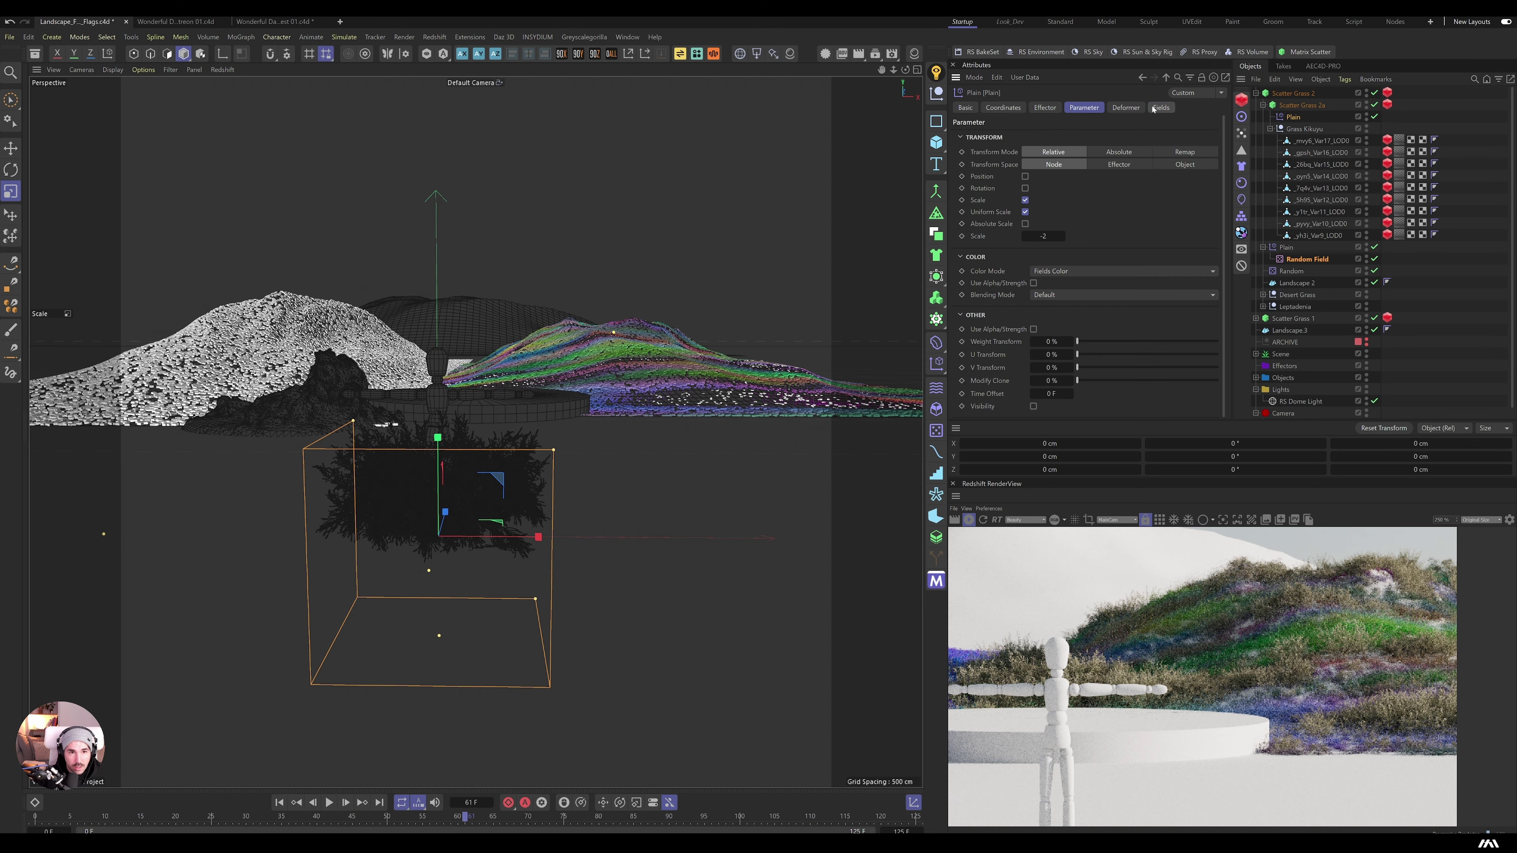
Step: Set the Random Field's colour remap gradient to purple and orange knots
click(1090, 257)
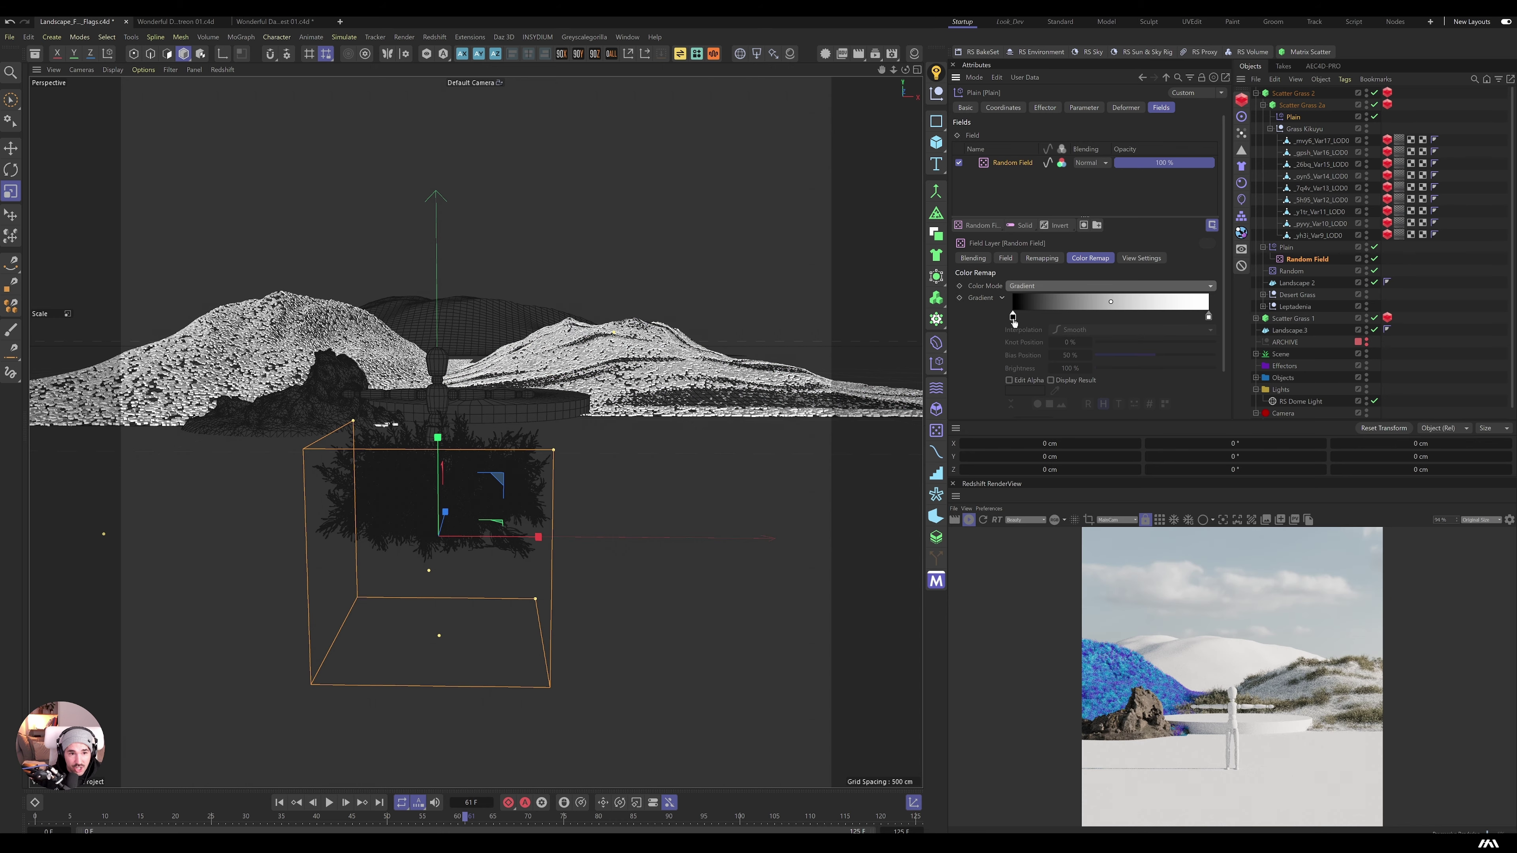
double_click(1012, 315)
click(1087, 341)
click(1095, 354)
drag(1098, 367, 1129, 368)
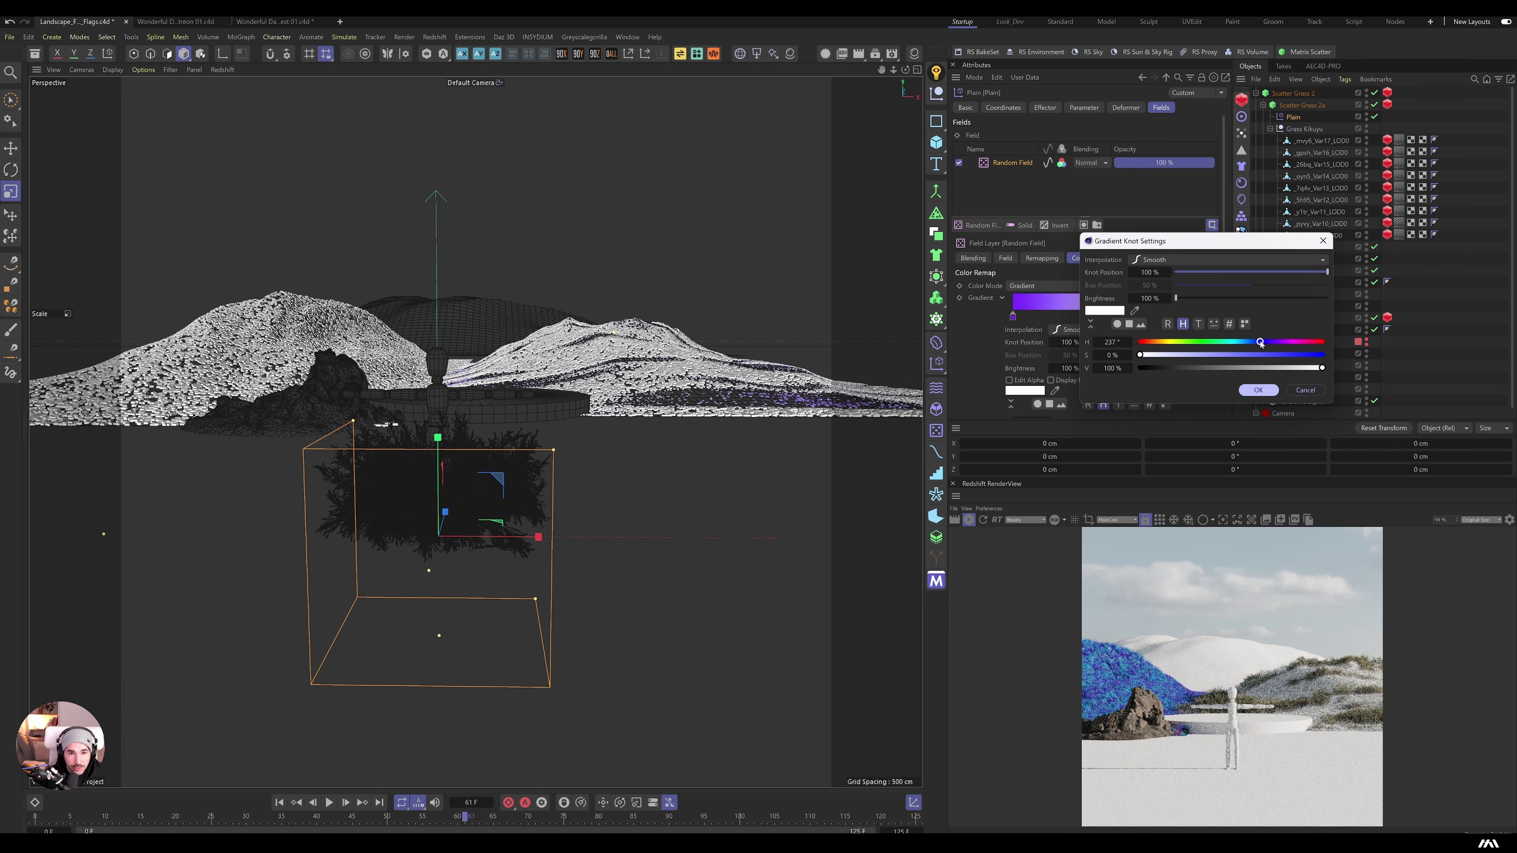
drag(1259, 343, 1254, 343)
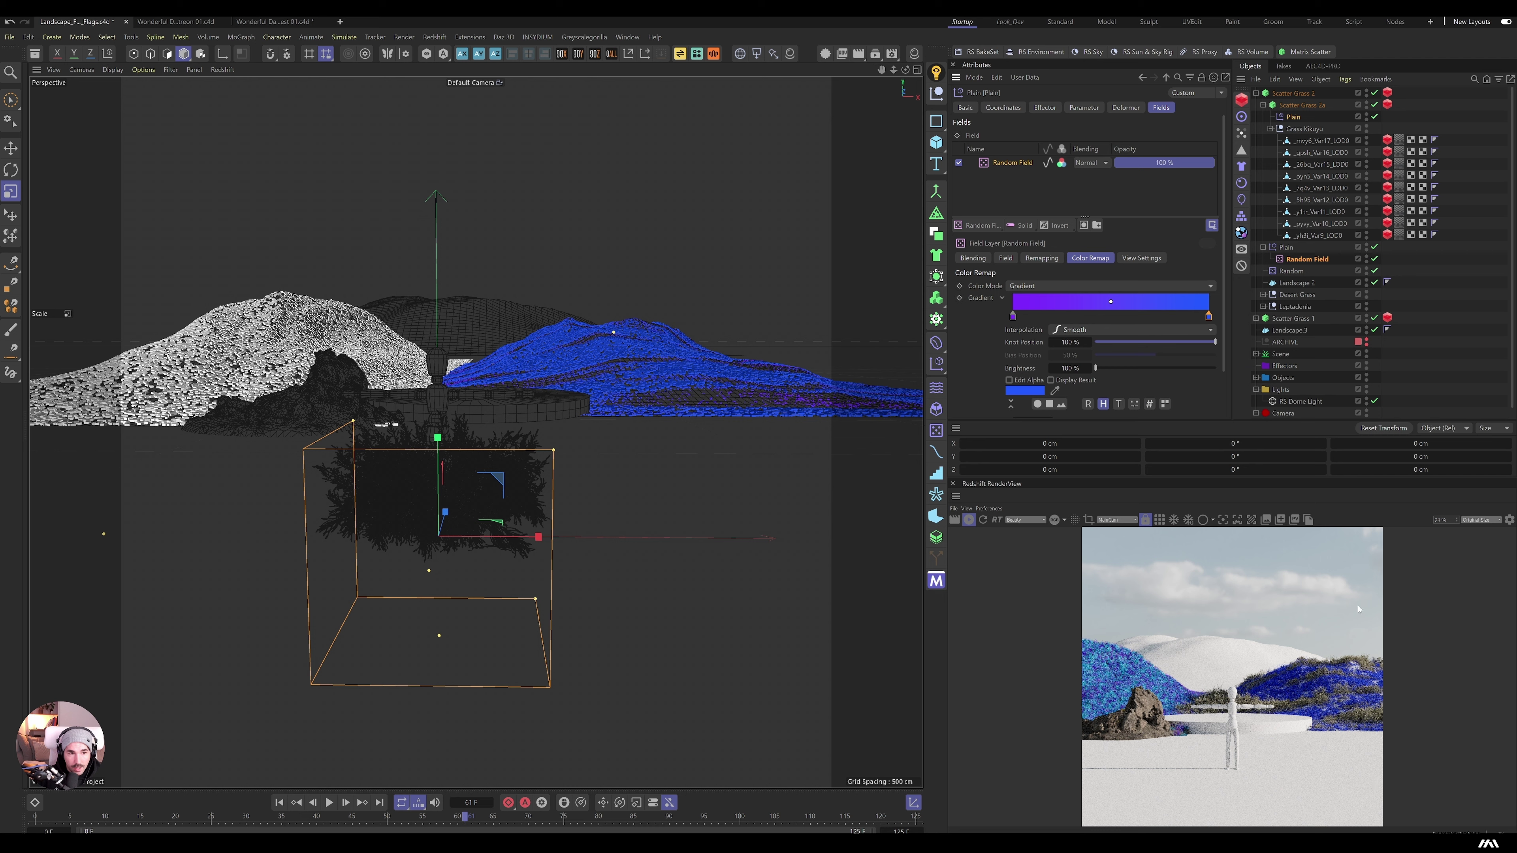
double_click(1208, 316)
click(1156, 341)
click(1260, 388)
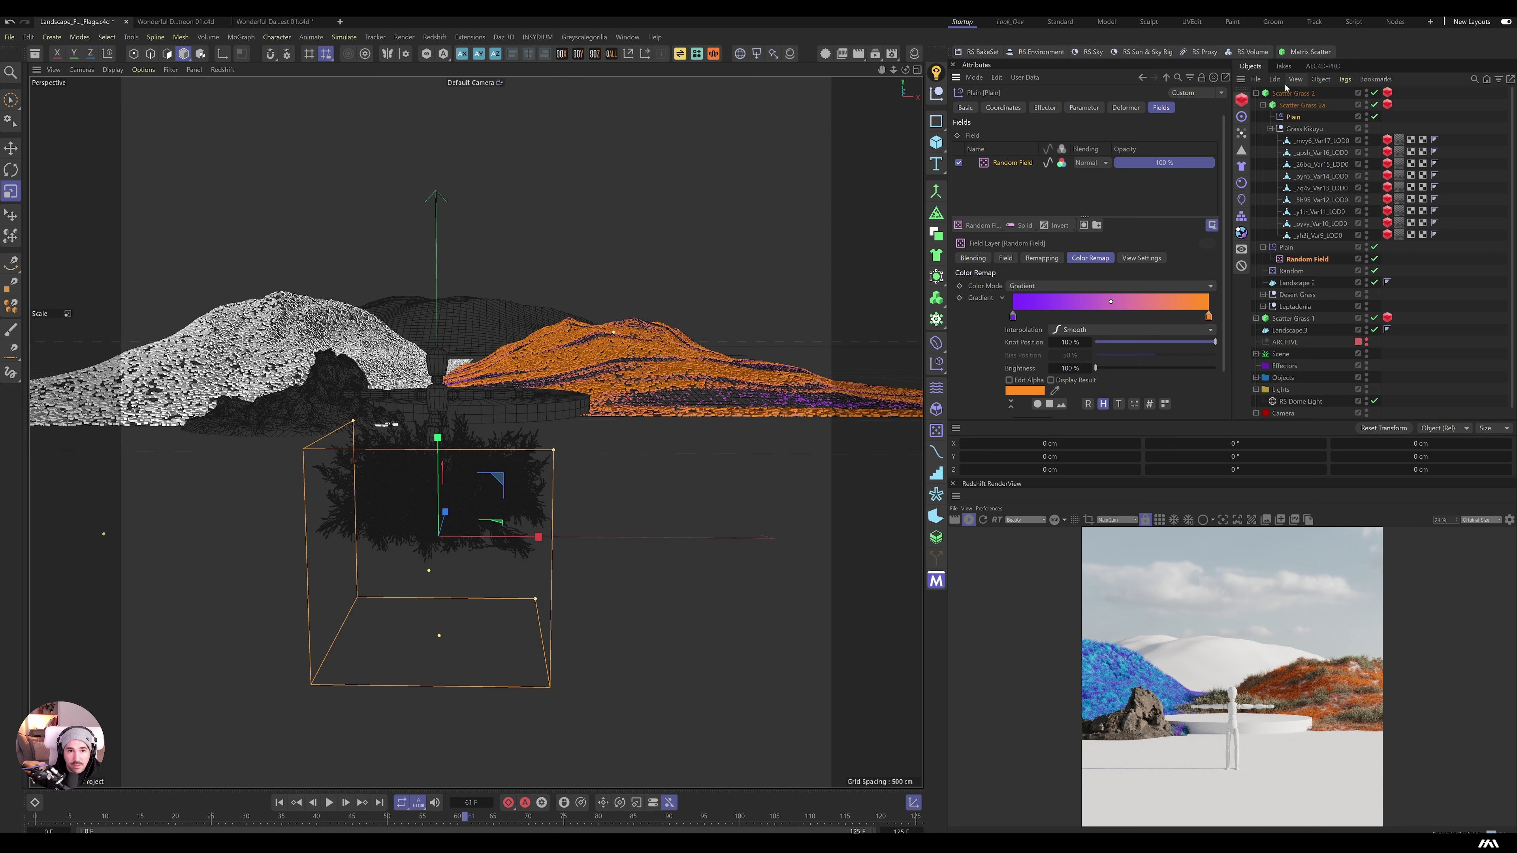
Step: Add a Linear Field to the Plain effector and stretch it along X
click(978, 226)
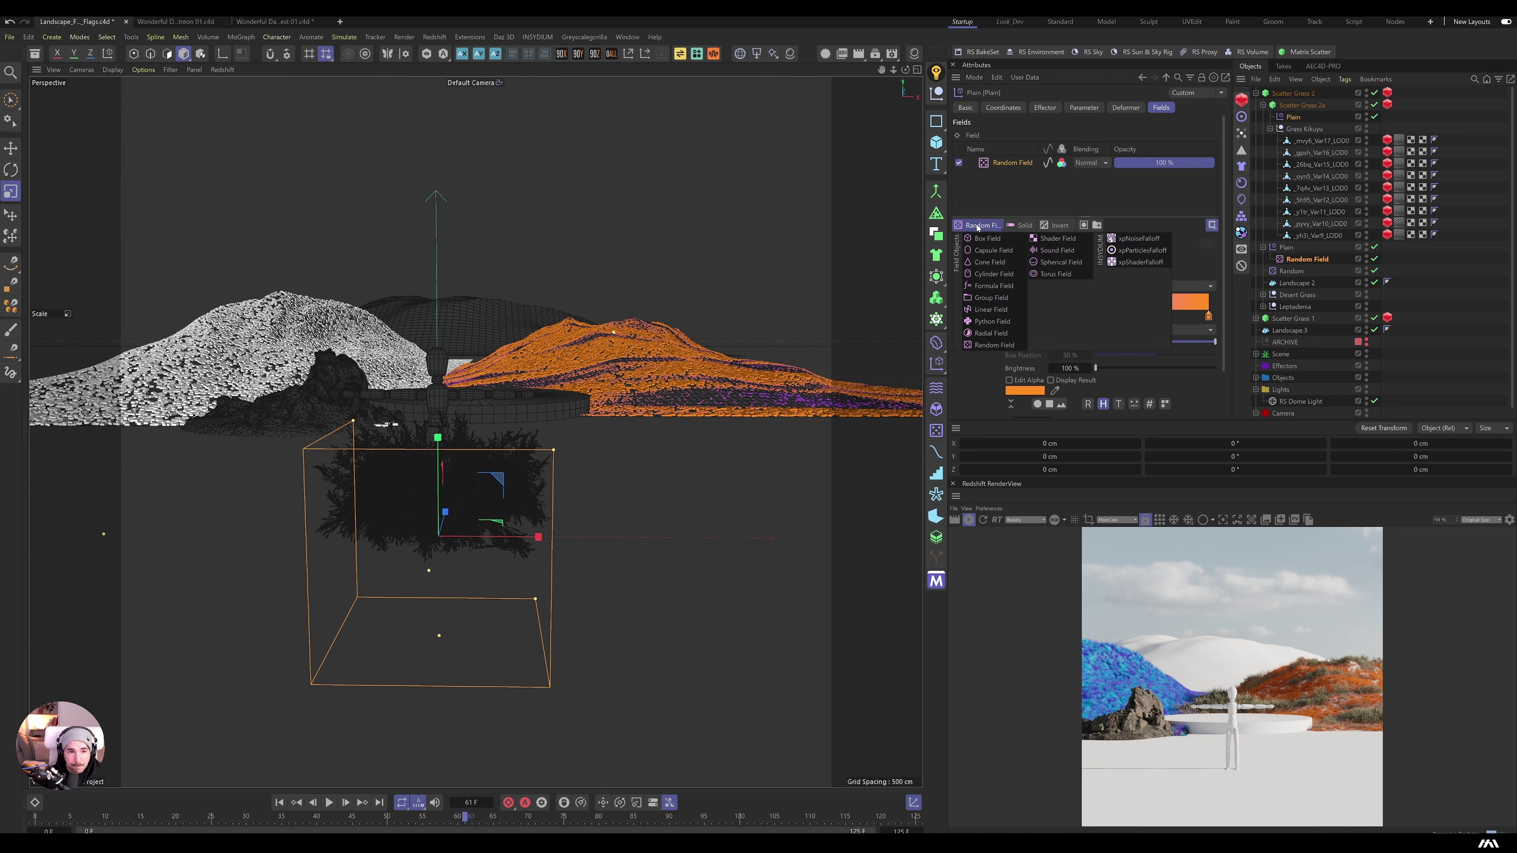
click(990, 310)
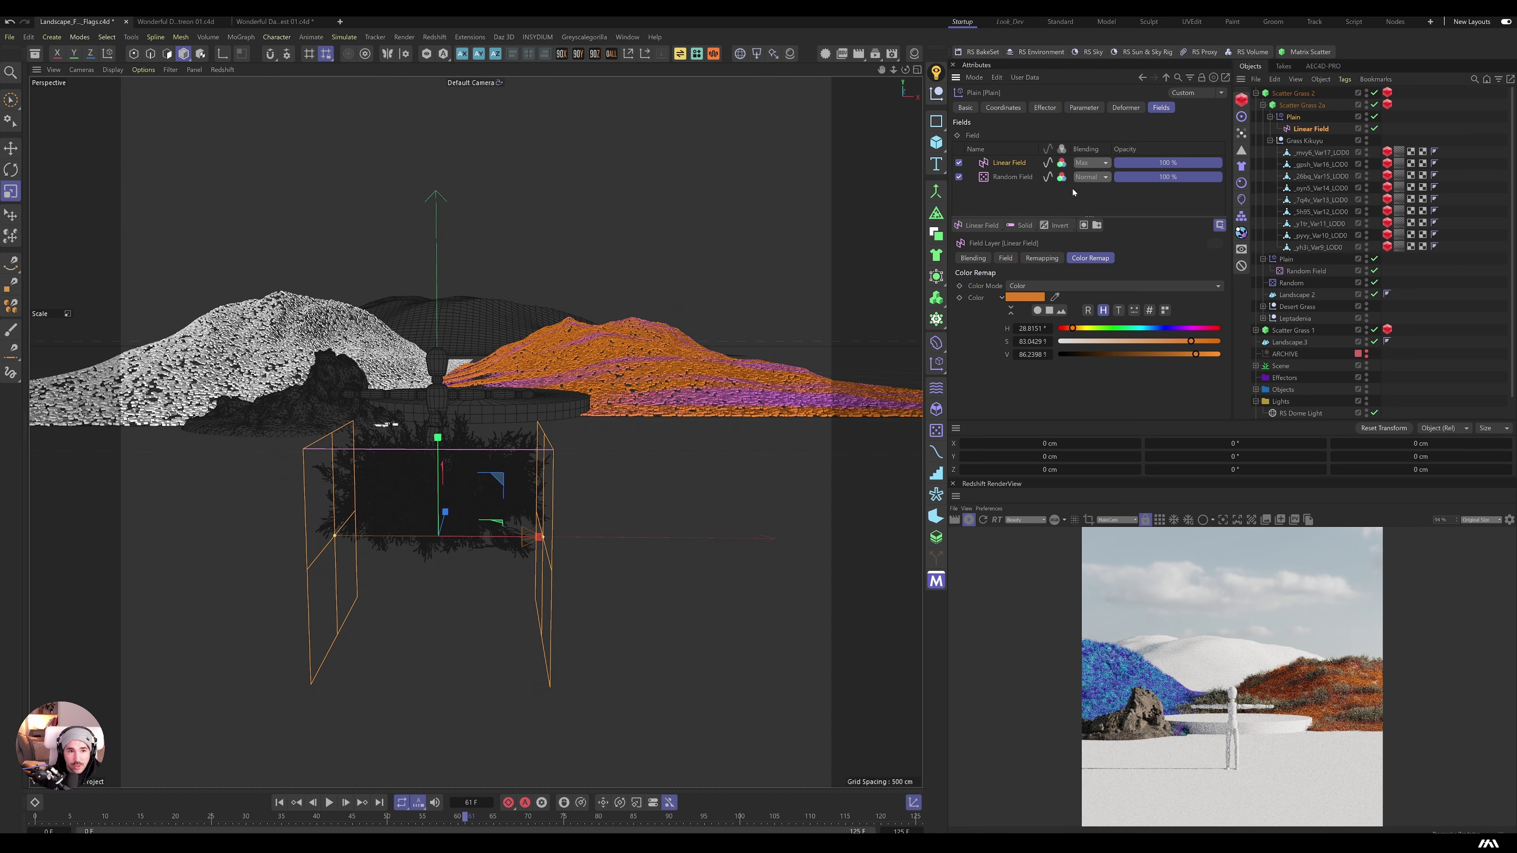
drag(538, 537, 747, 508)
key(e)
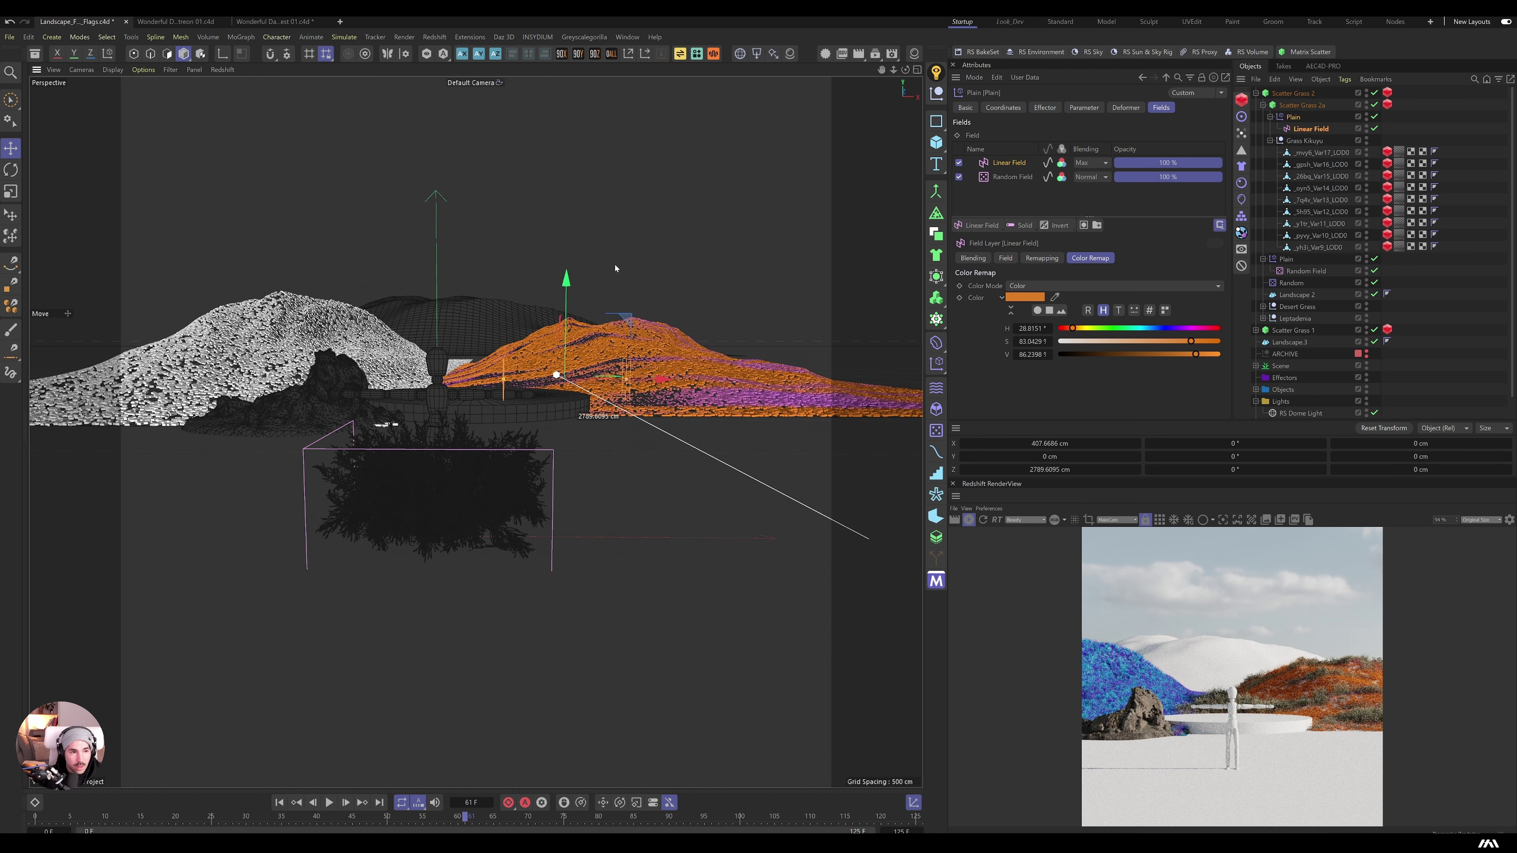
Step: Delete the Linear Field and add a second Plain effector to Scatter Grass 2a
key(Delete)
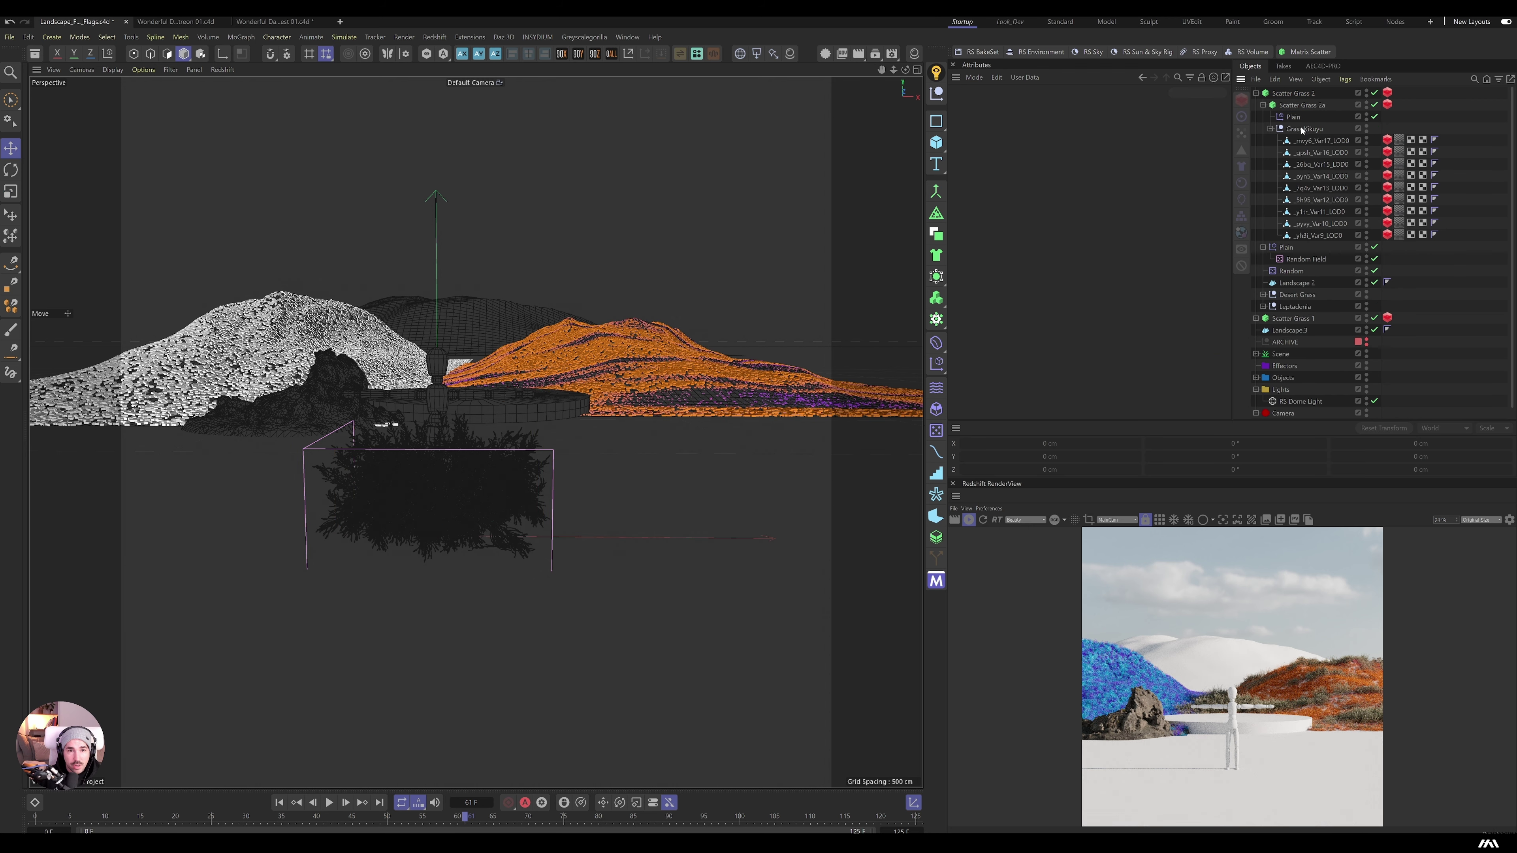
click(1294, 117)
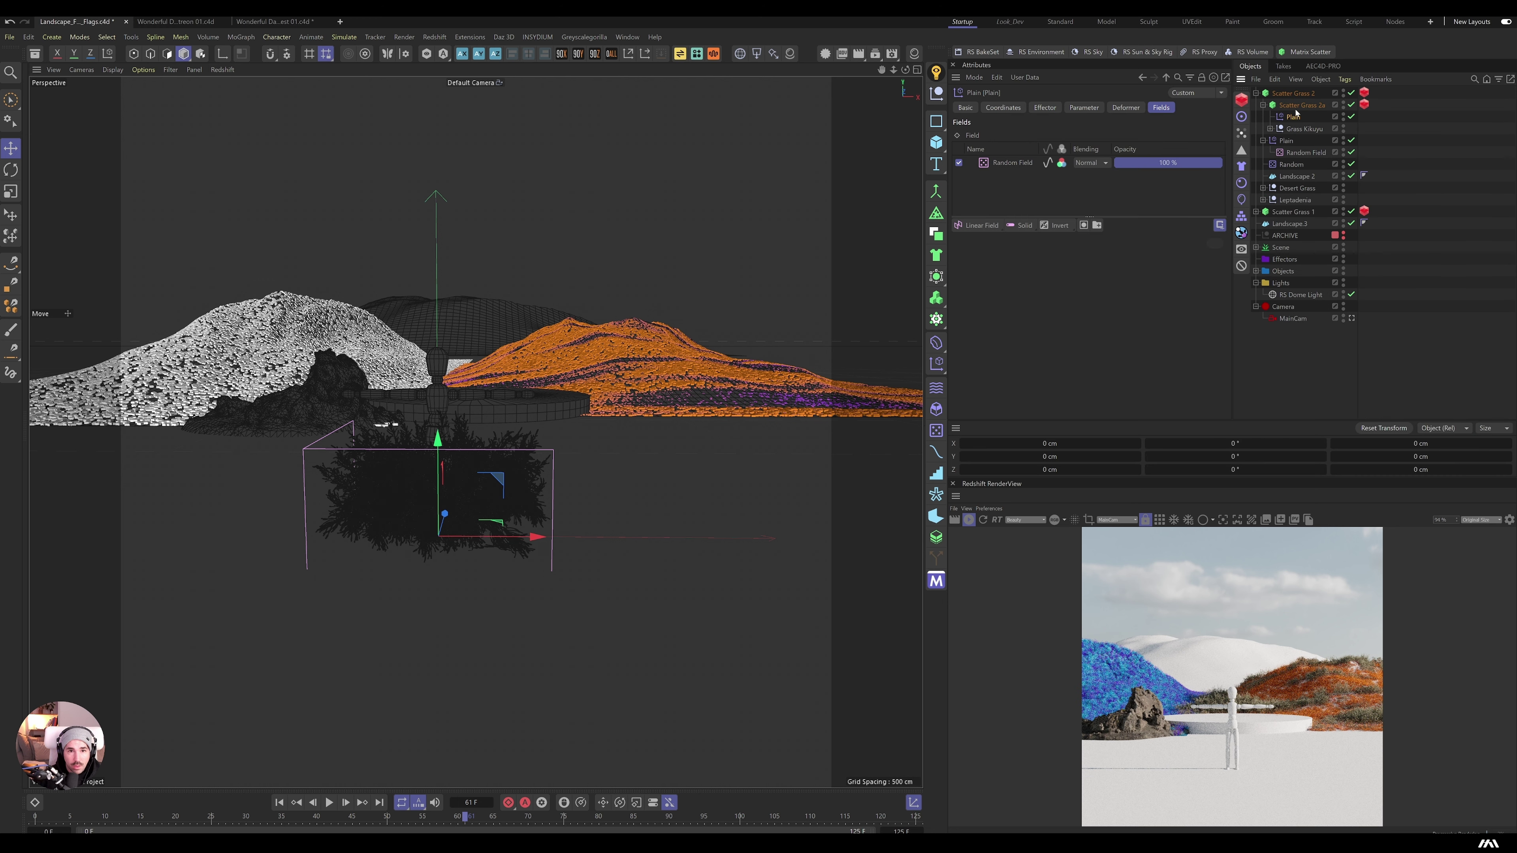
click(1300, 106)
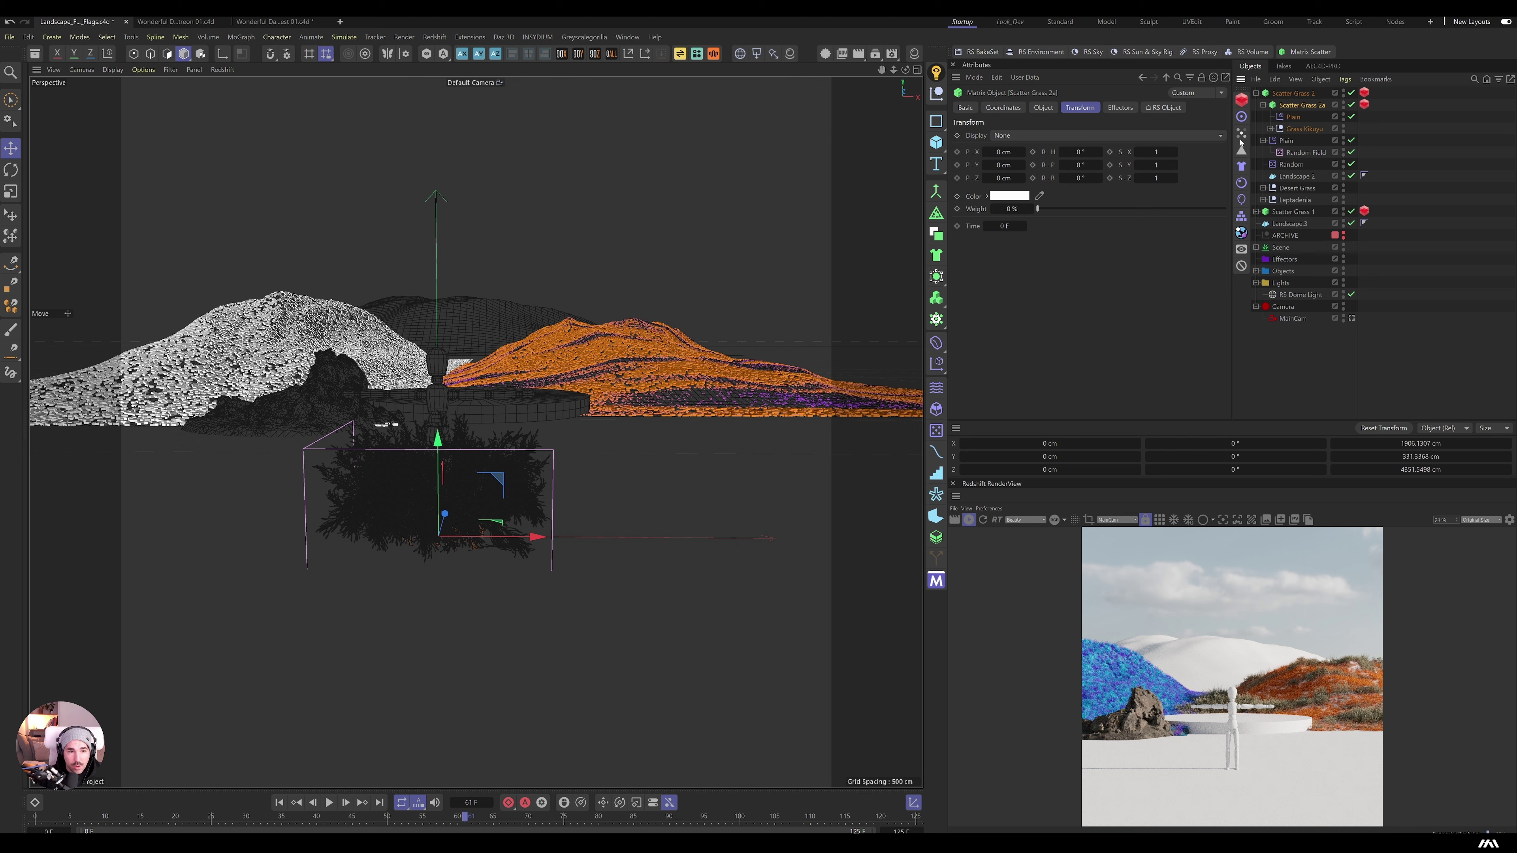
click(937, 363)
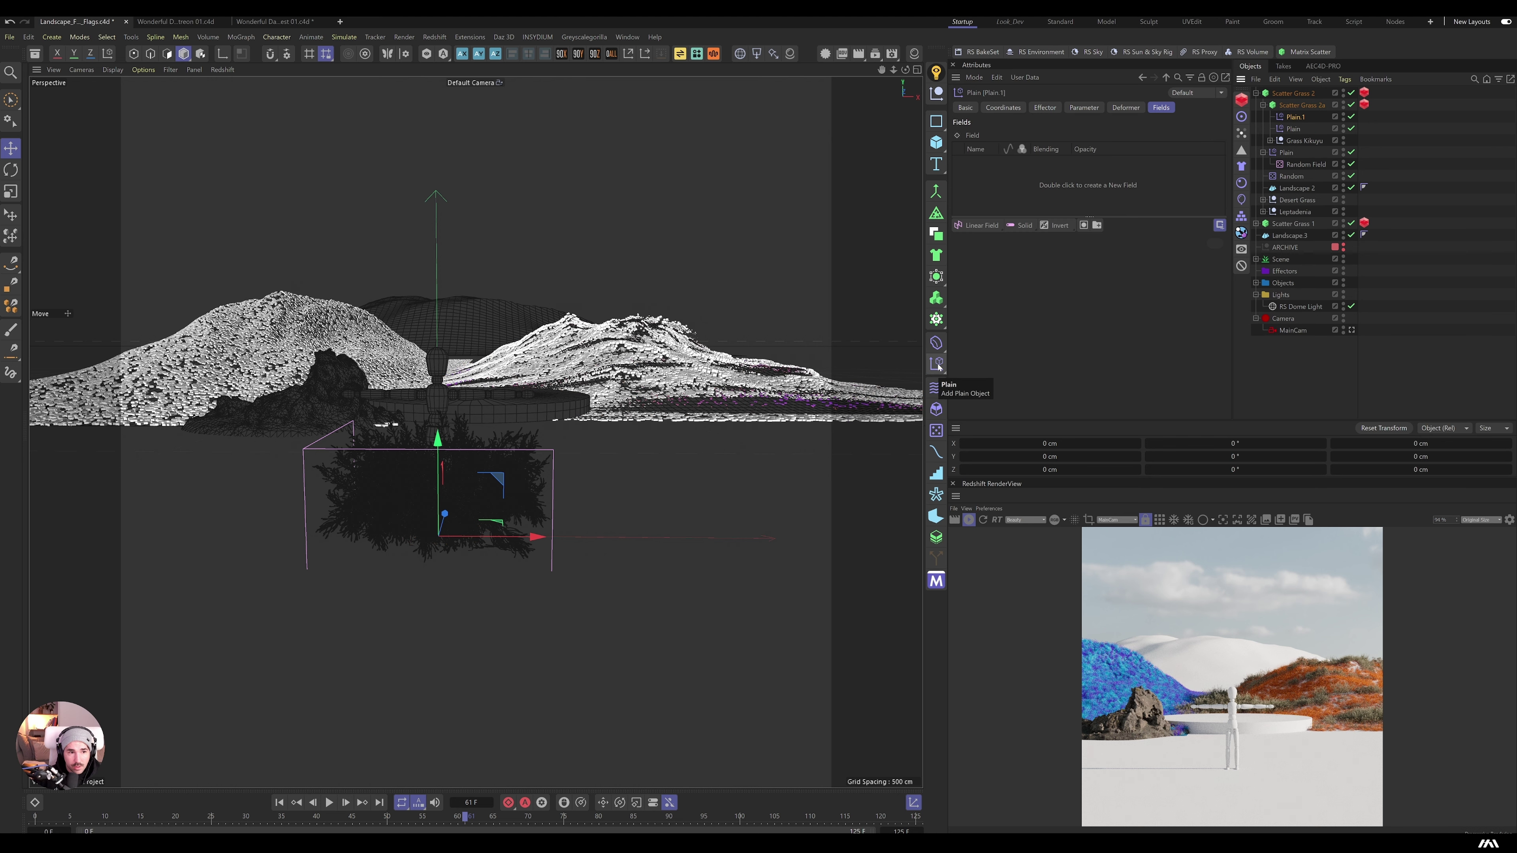
click(1084, 108)
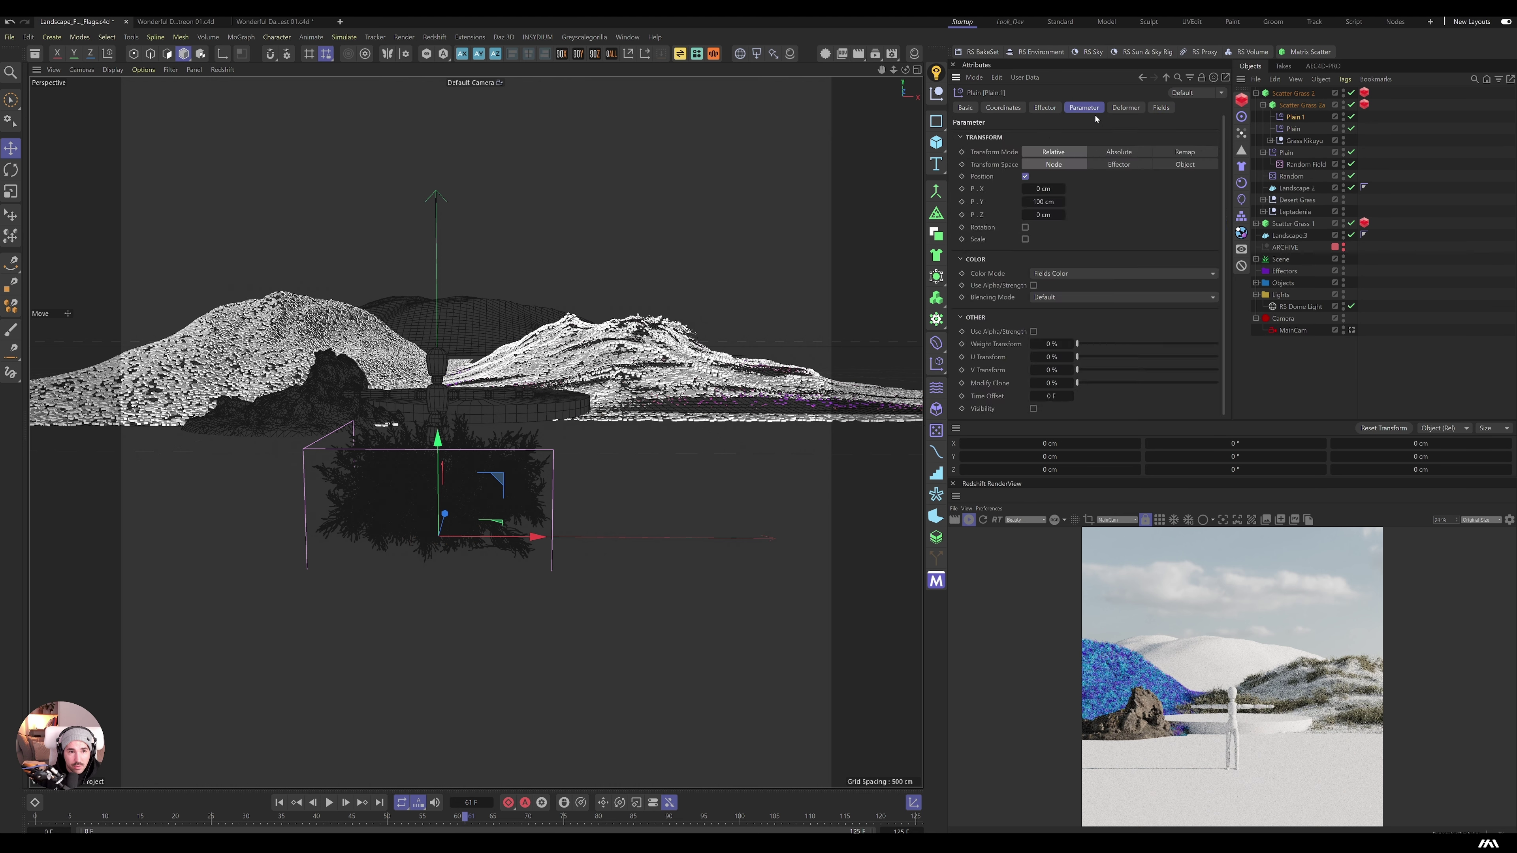
click(1161, 108)
Step: Add a Linear Field to Plain.1 with its colour remap set to Gradient
click(981, 226)
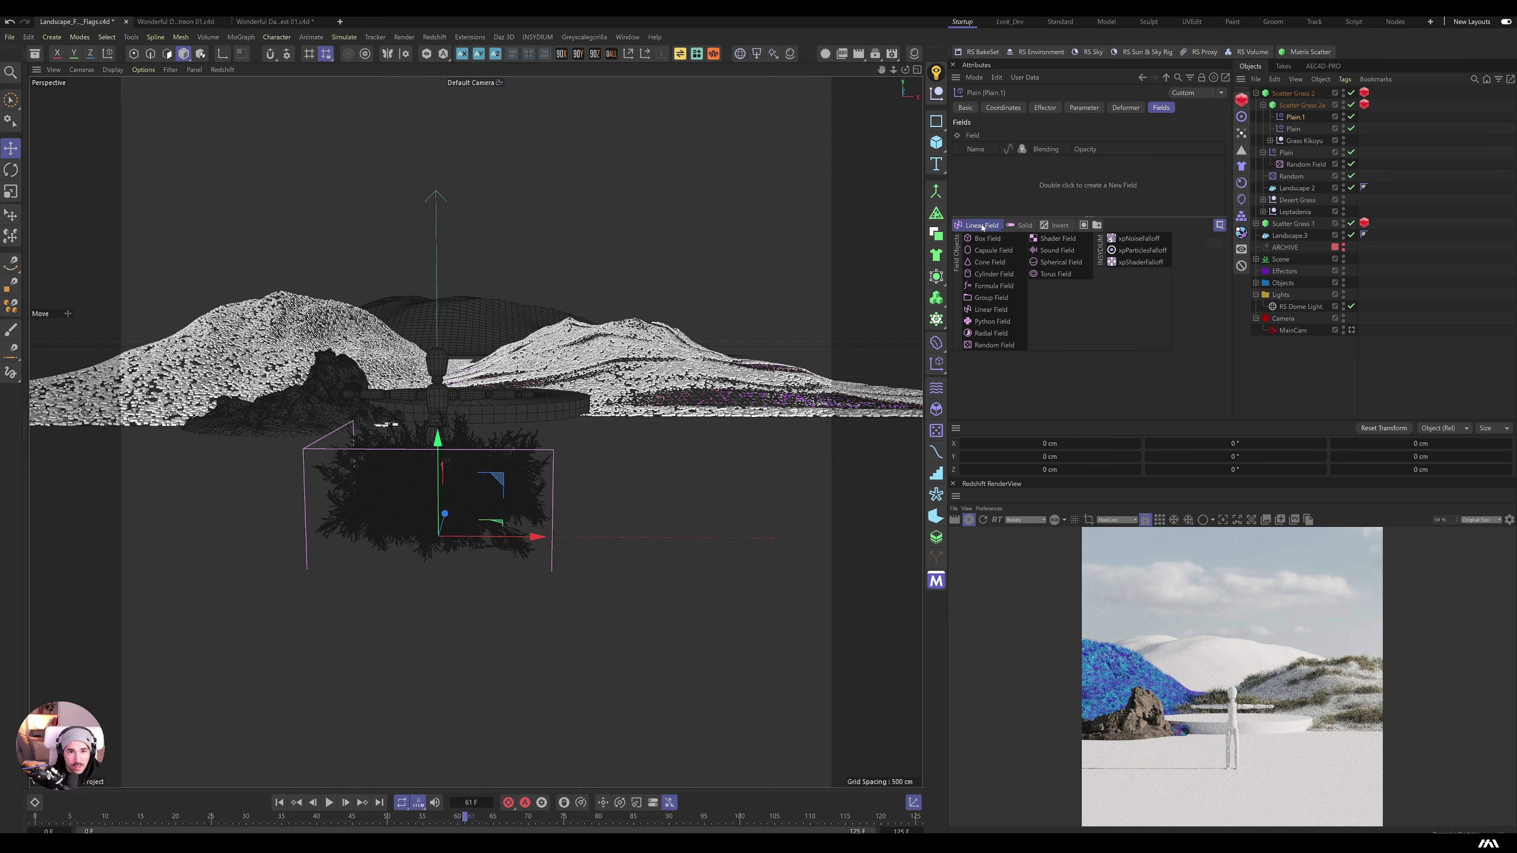
click(989, 226)
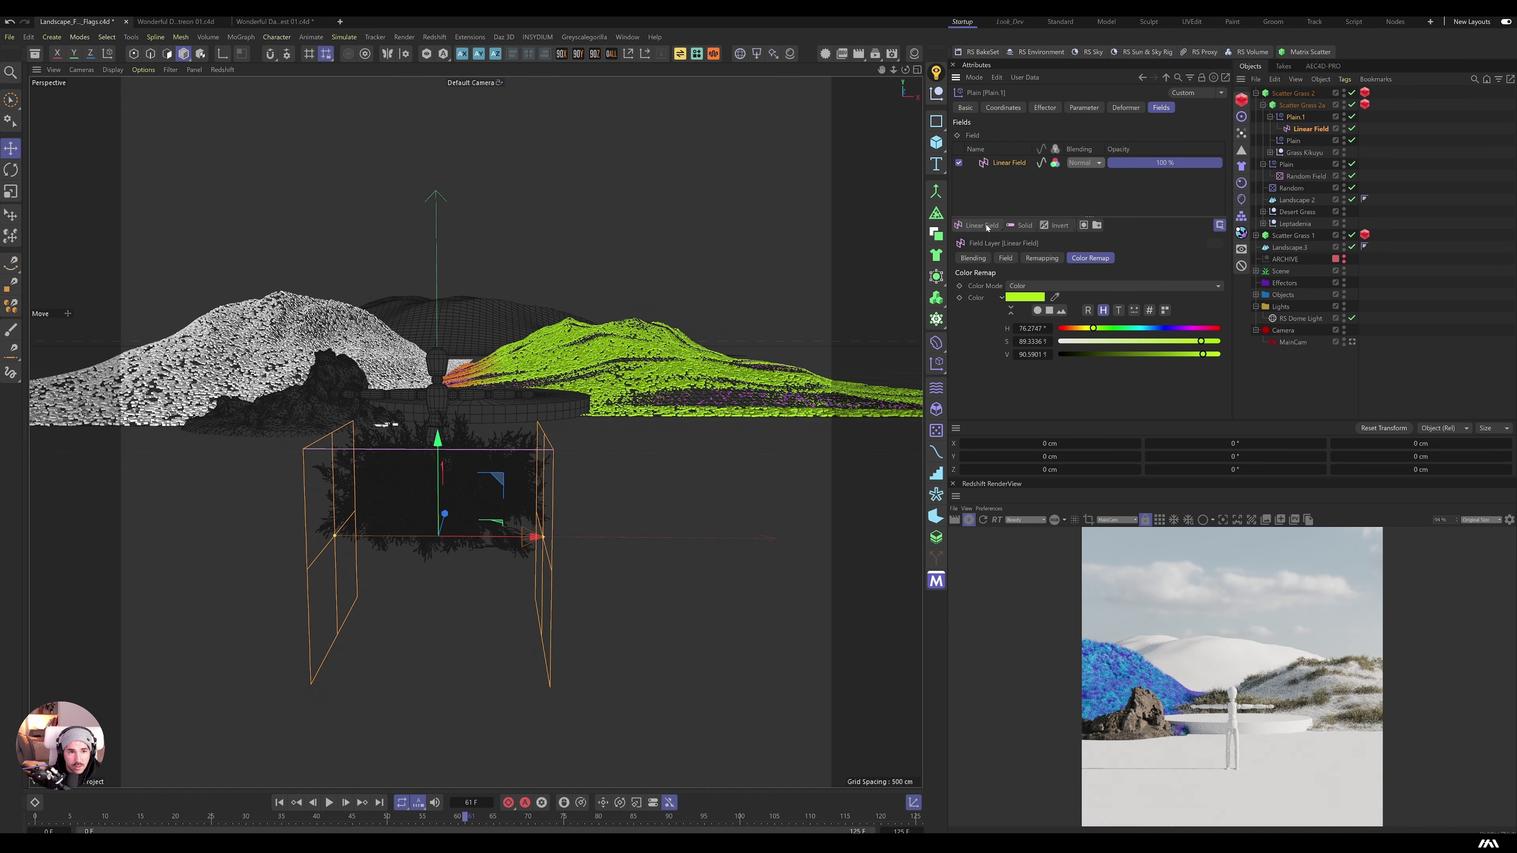
click(1025, 297)
mouse_move(1070, 407)
mouse_down()
mouse_move(1108, 407)
mouse_move(1083, 406)
mouse_up()
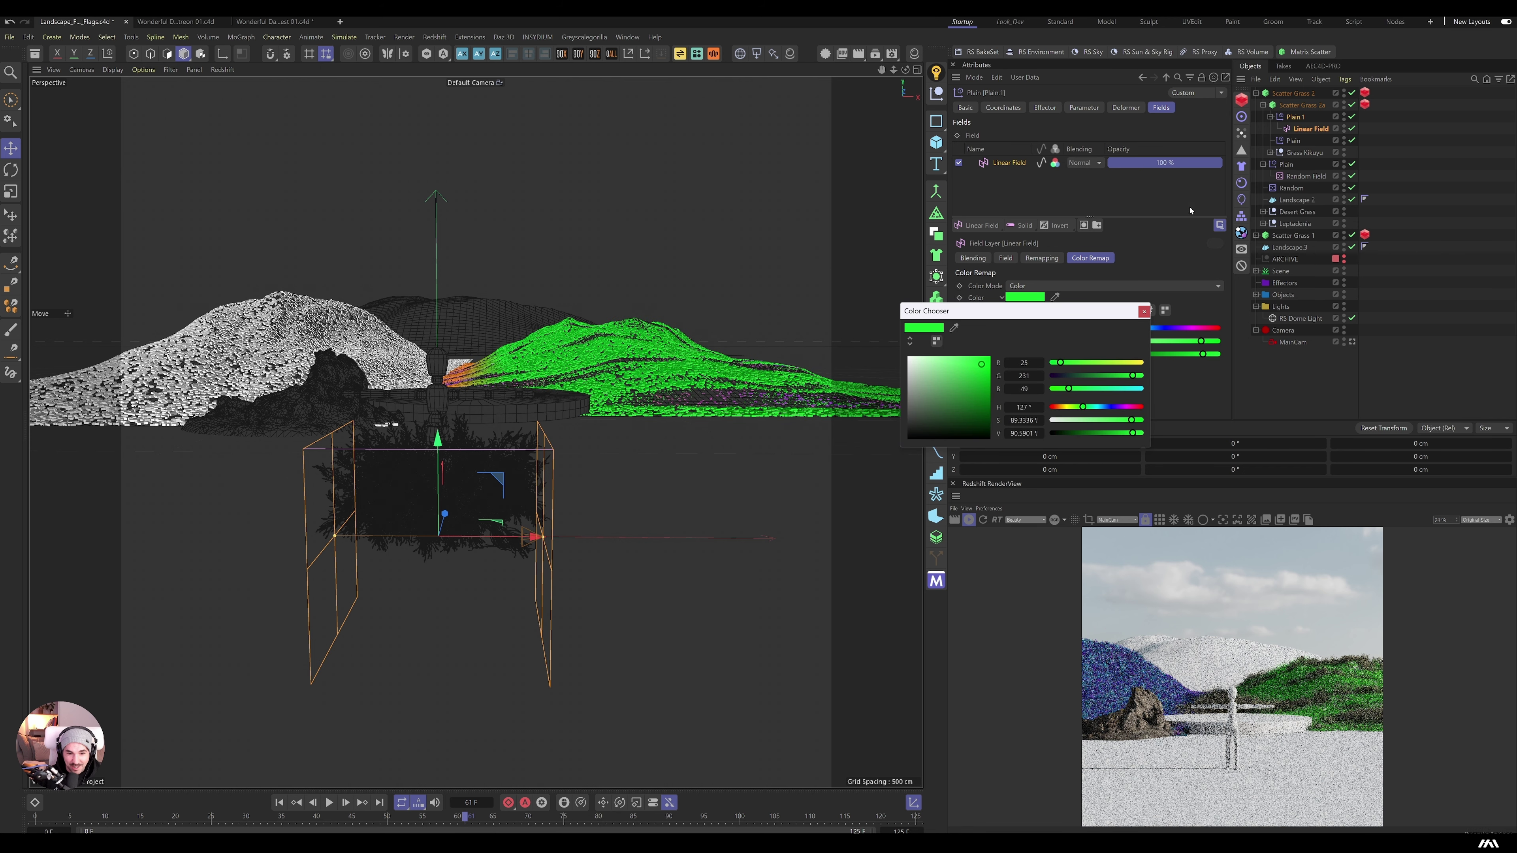
click(1093, 286)
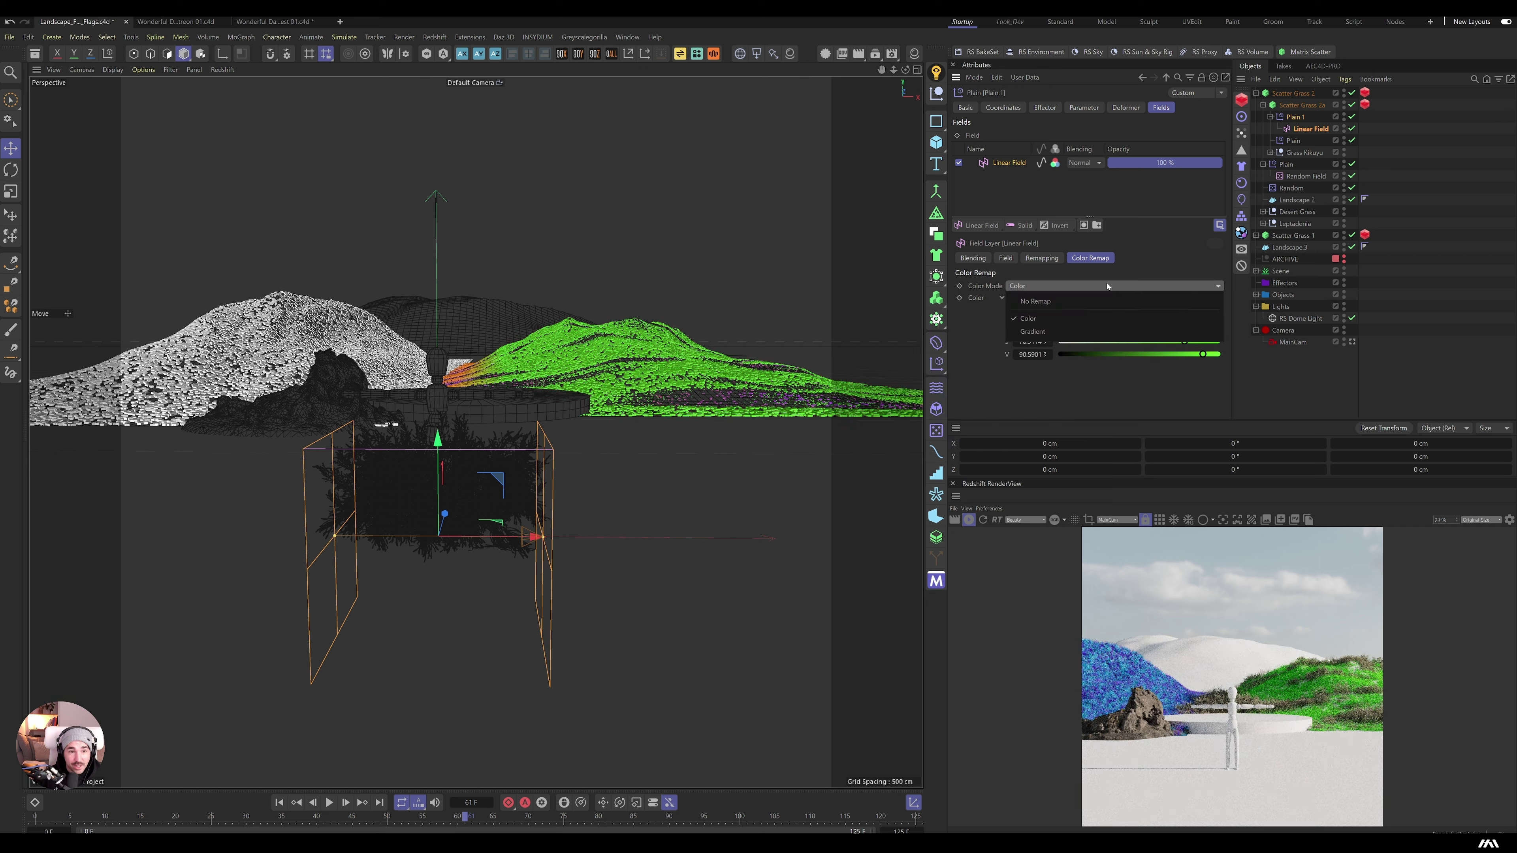
click(1093, 332)
Step: Widen the Linear Field and move it along X and Z over the grass
drag(536, 537, 661, 557)
drag(541, 537, 887, 583)
drag(779, 518, 767, 389)
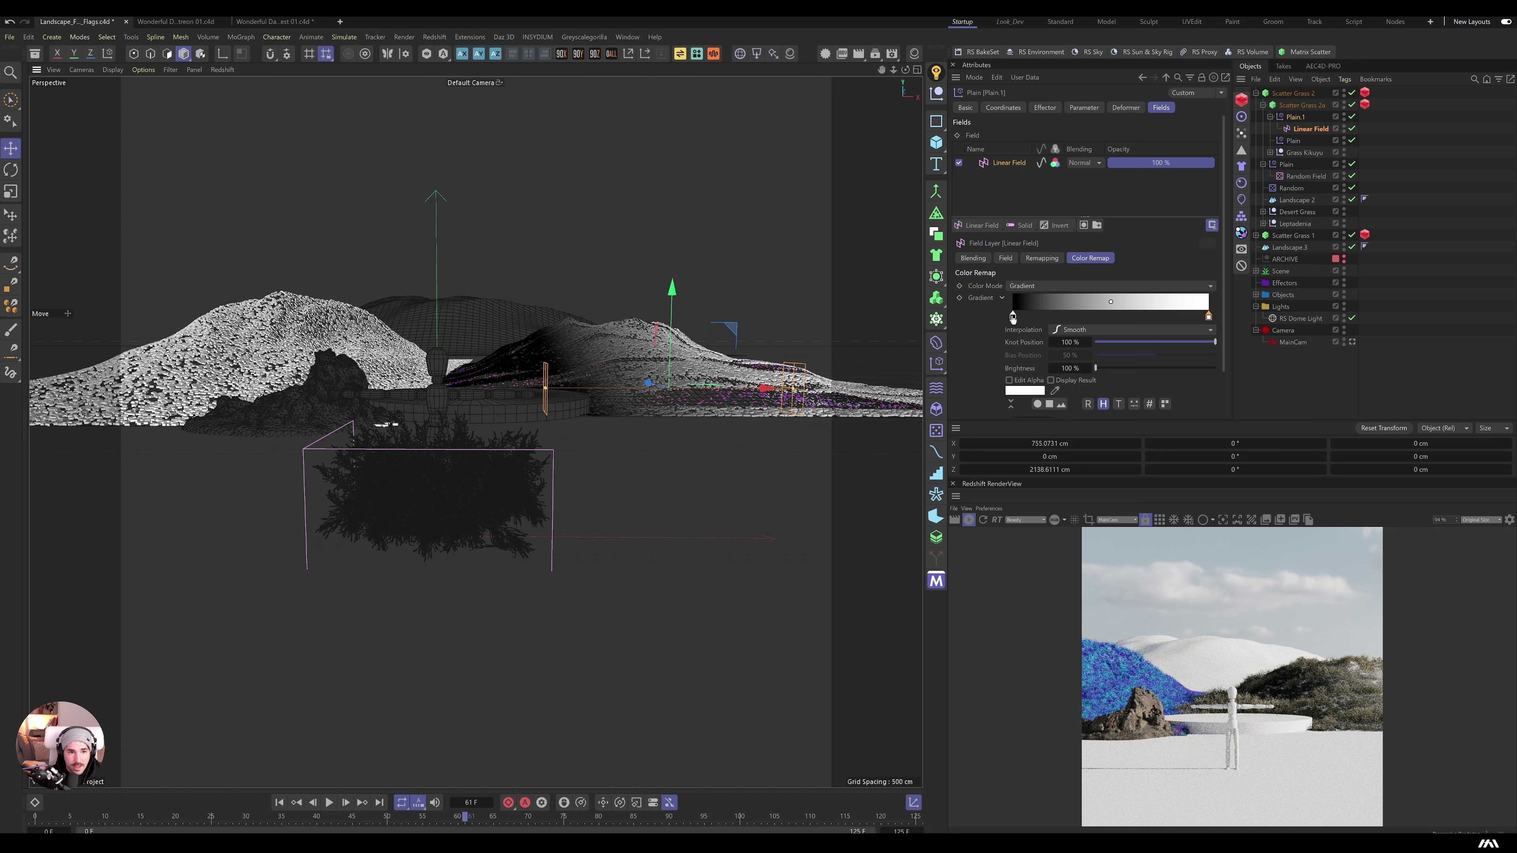
Step: Set the Linear Field gradient's left knot to purple and right knot to orange
double_click(1013, 317)
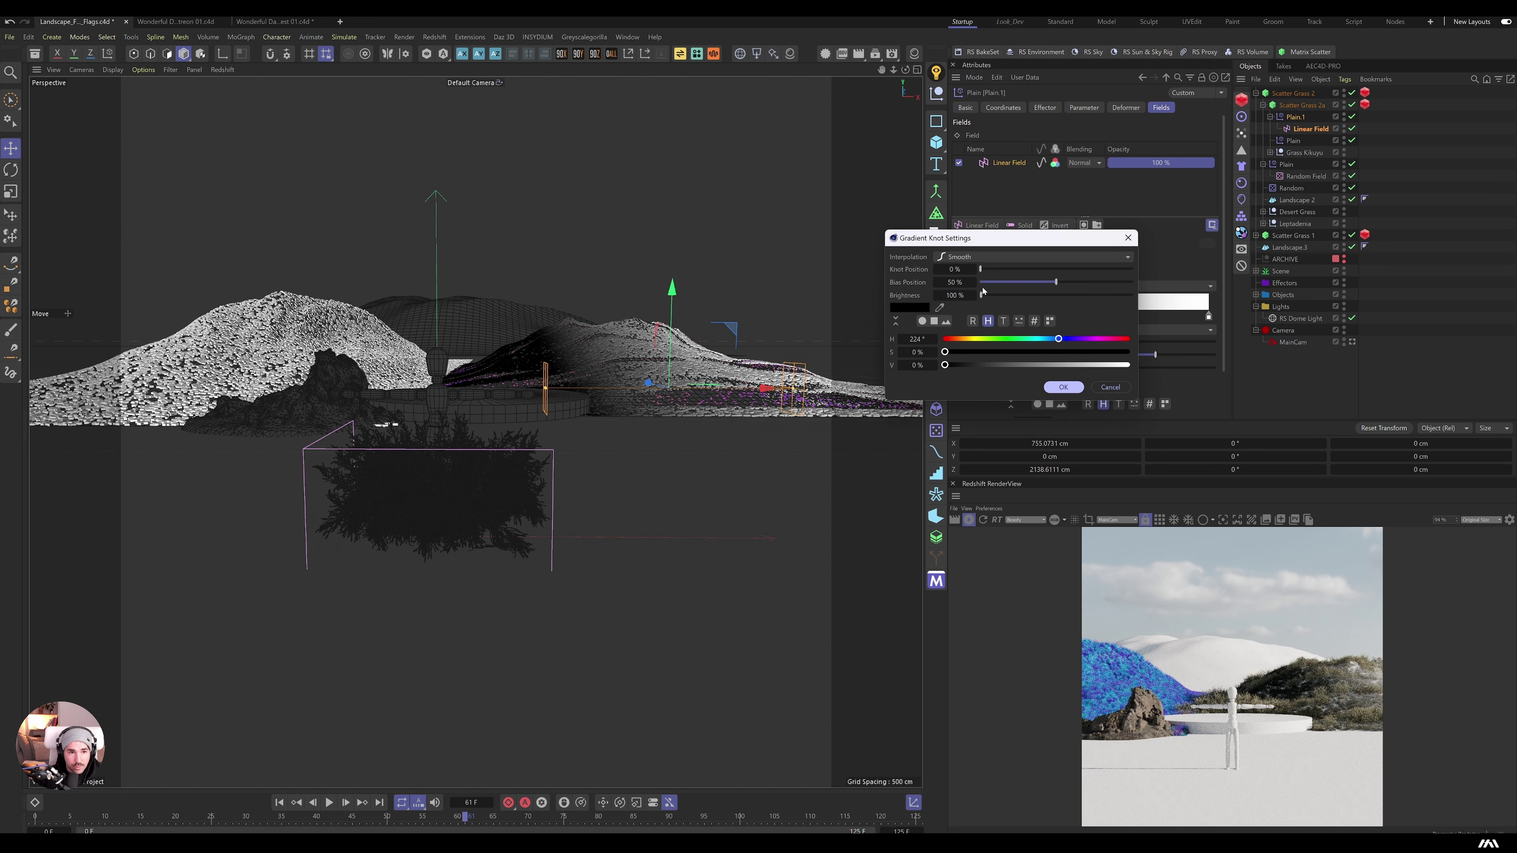
click(1049, 339)
click(1063, 387)
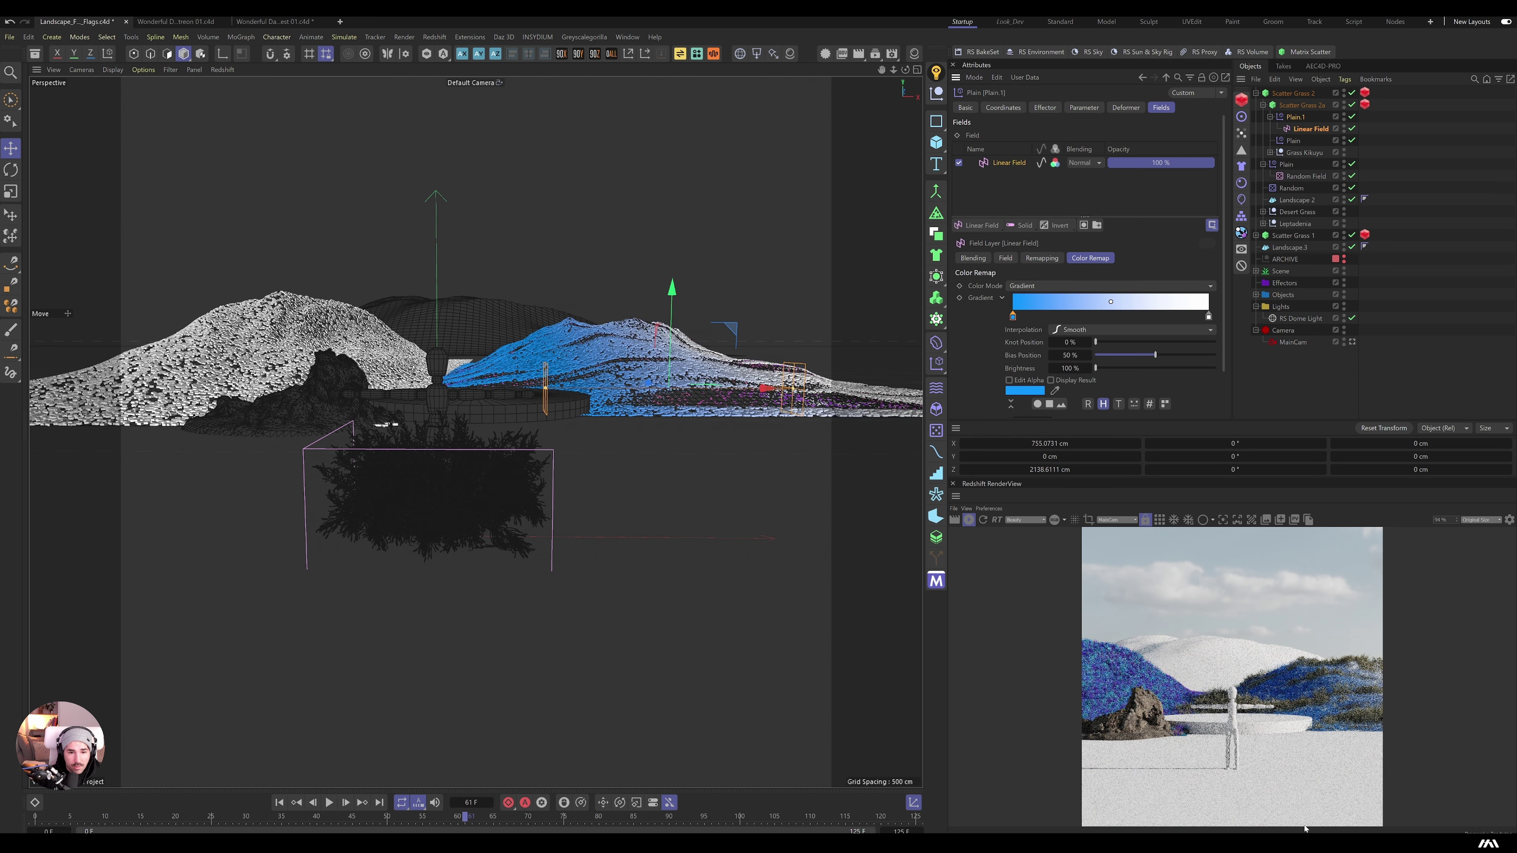
double_click(1208, 317)
drag(1164, 340, 1325, 352)
click(1260, 387)
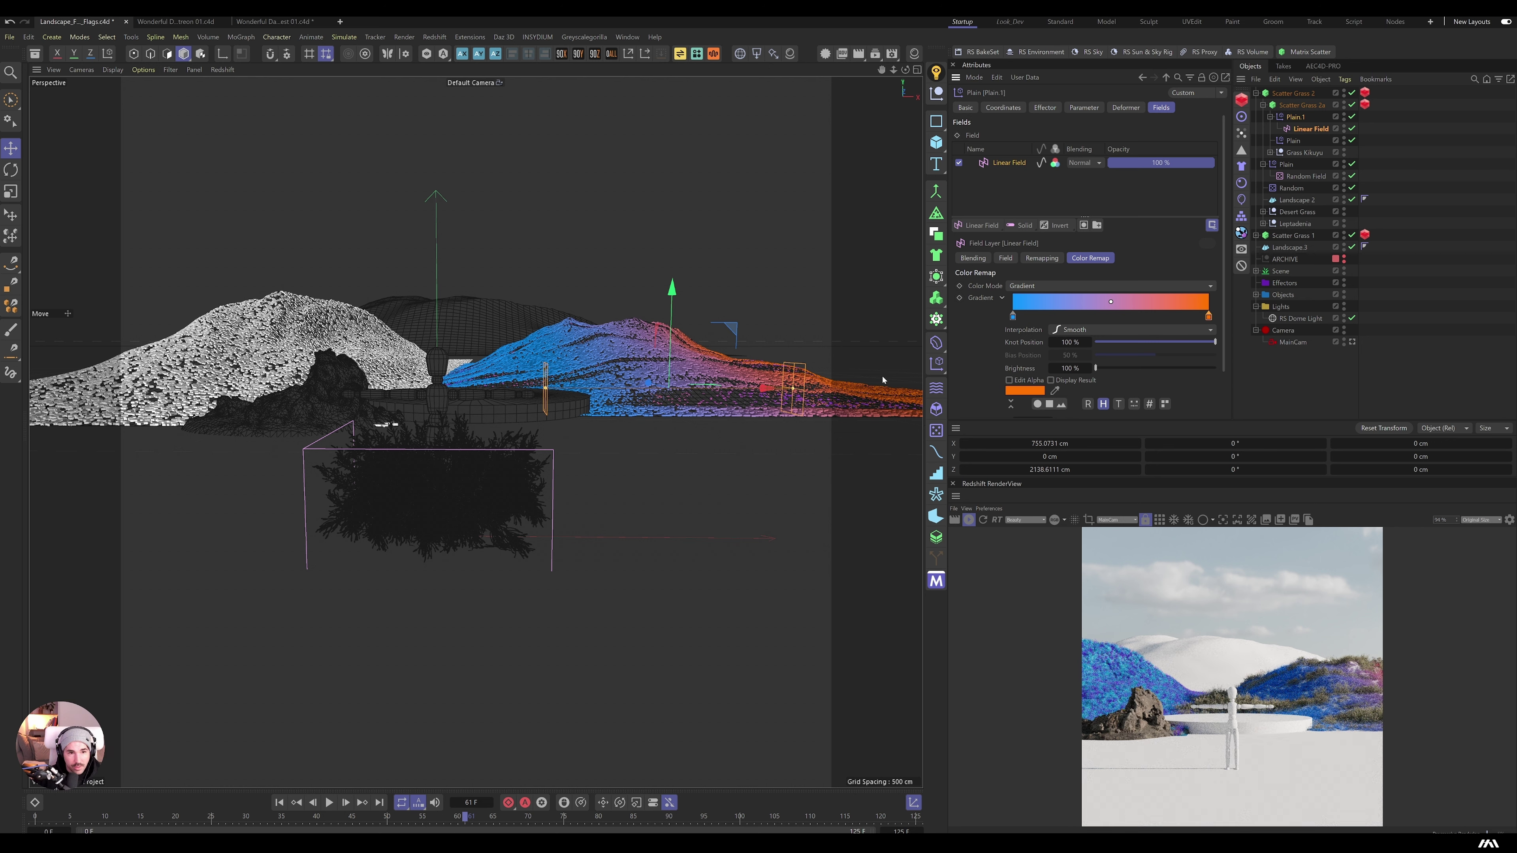
double_click(1012, 315)
drag(1048, 340, 1077, 340)
click(1061, 388)
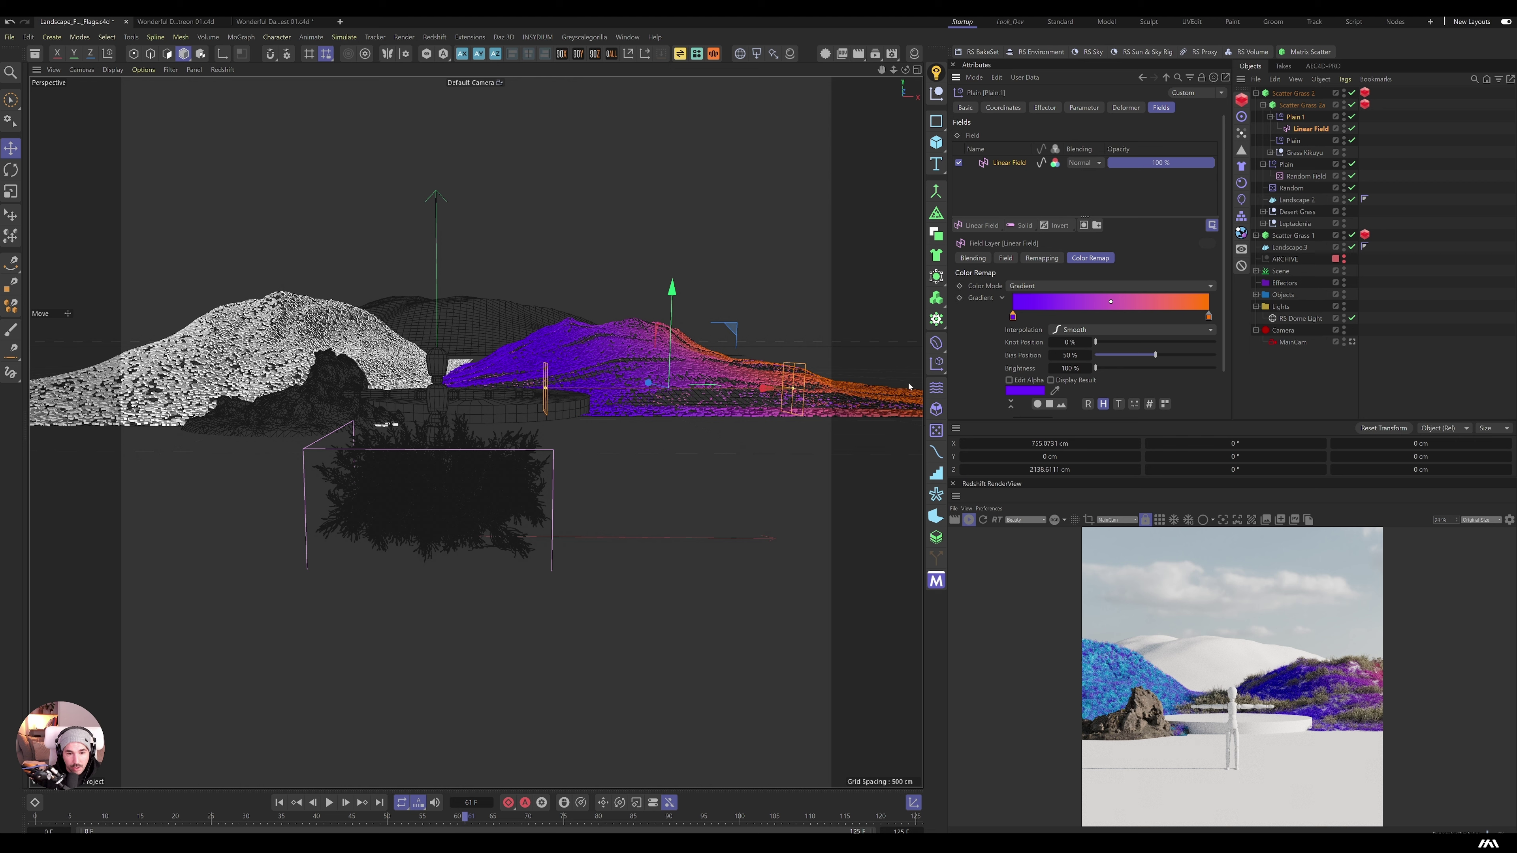
Step: Test the orange knot's position, then shift the Linear Field slightly left along X
drag(1208, 316, 1143, 316)
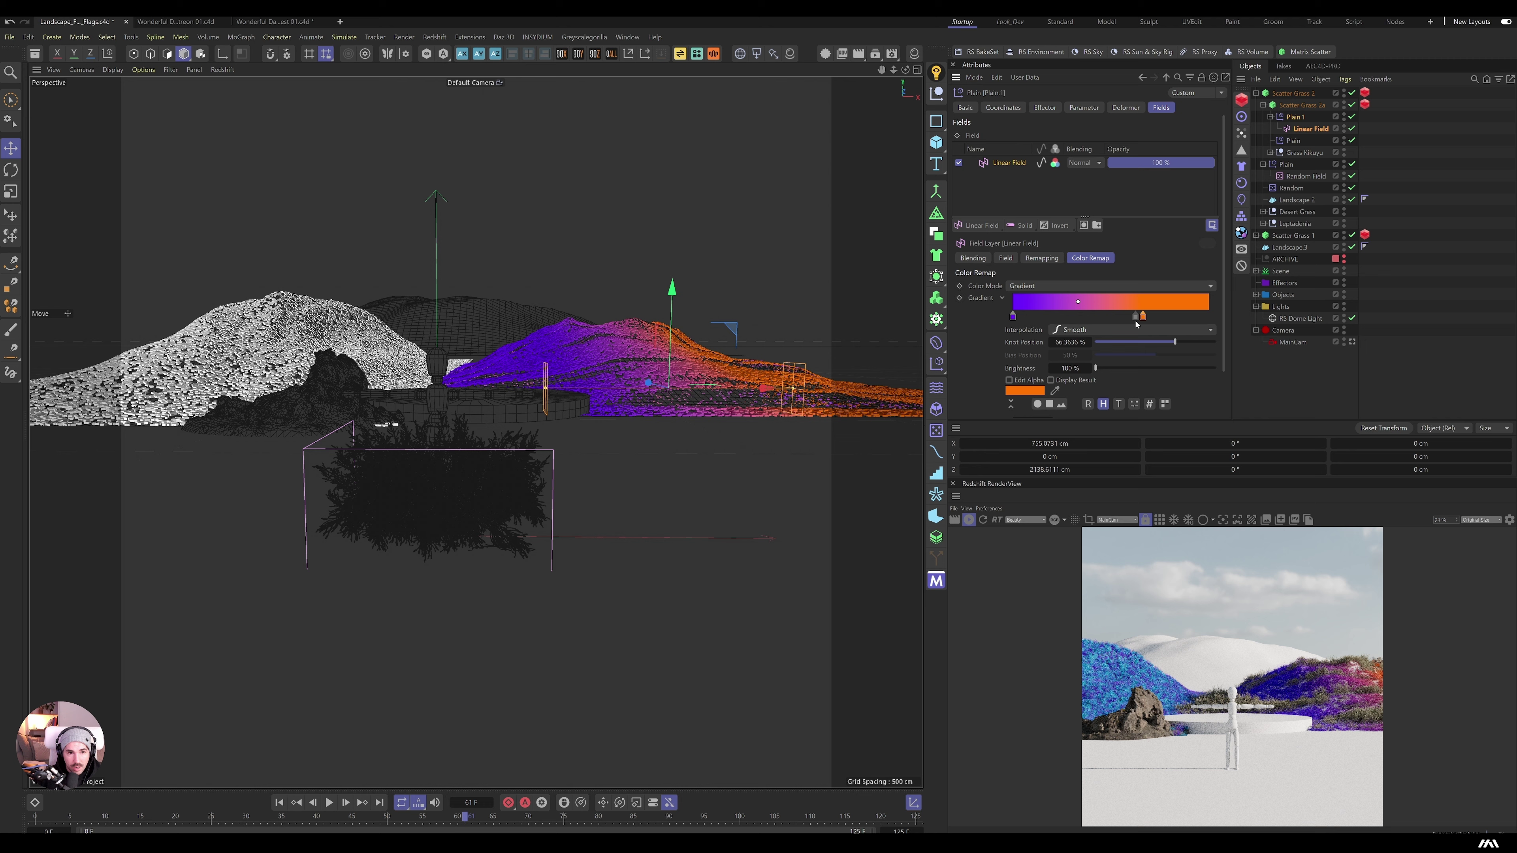
drag(1141, 316, 1209, 316)
drag(765, 389, 737, 408)
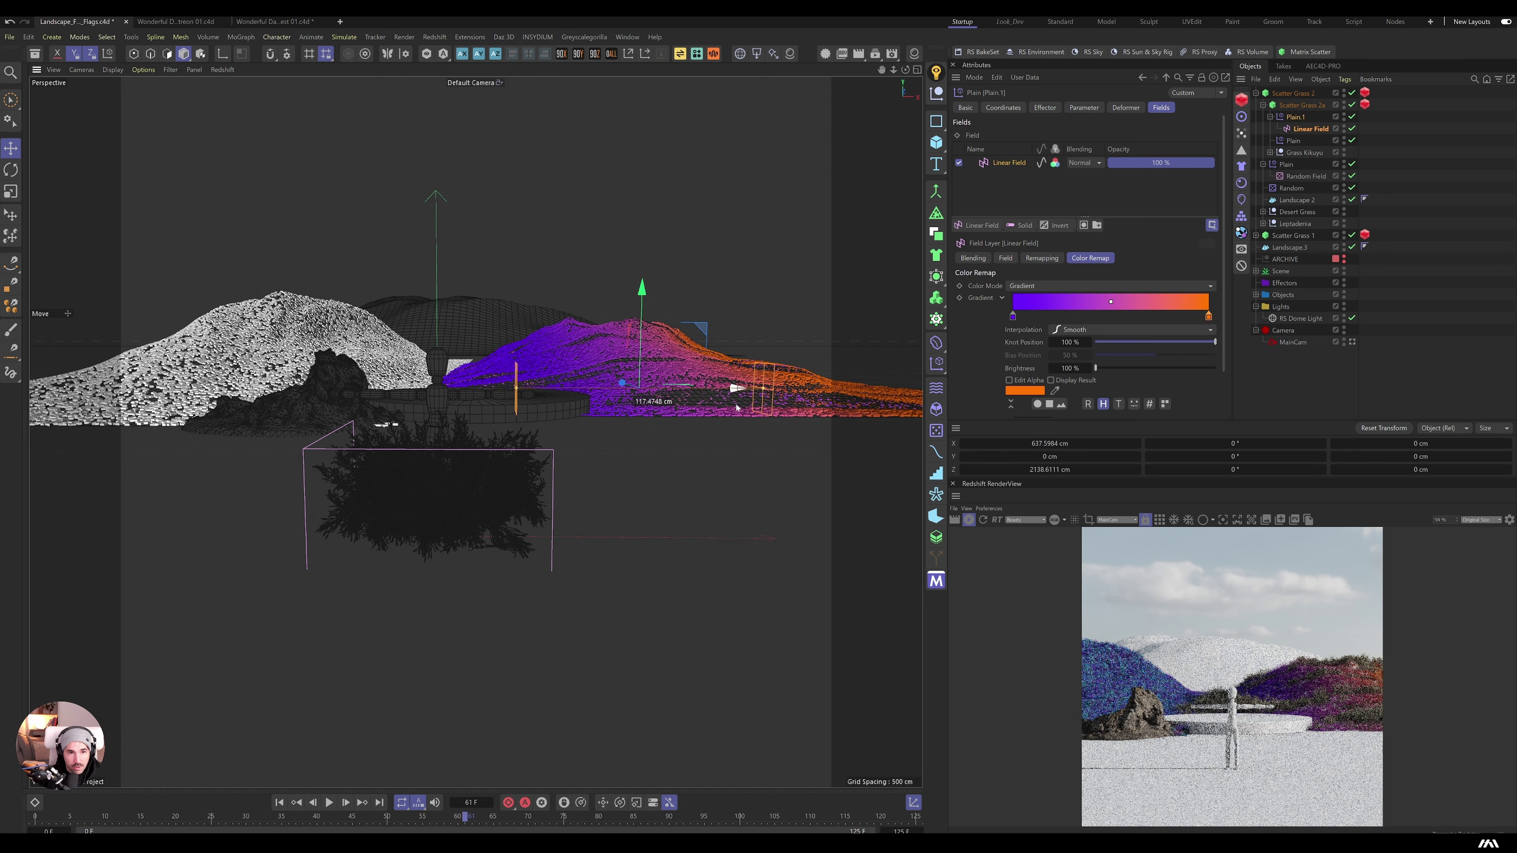
click(1269, 117)
Step: Rename the Plain.1 effector to 'Color Grass'
double_click(1290, 117)
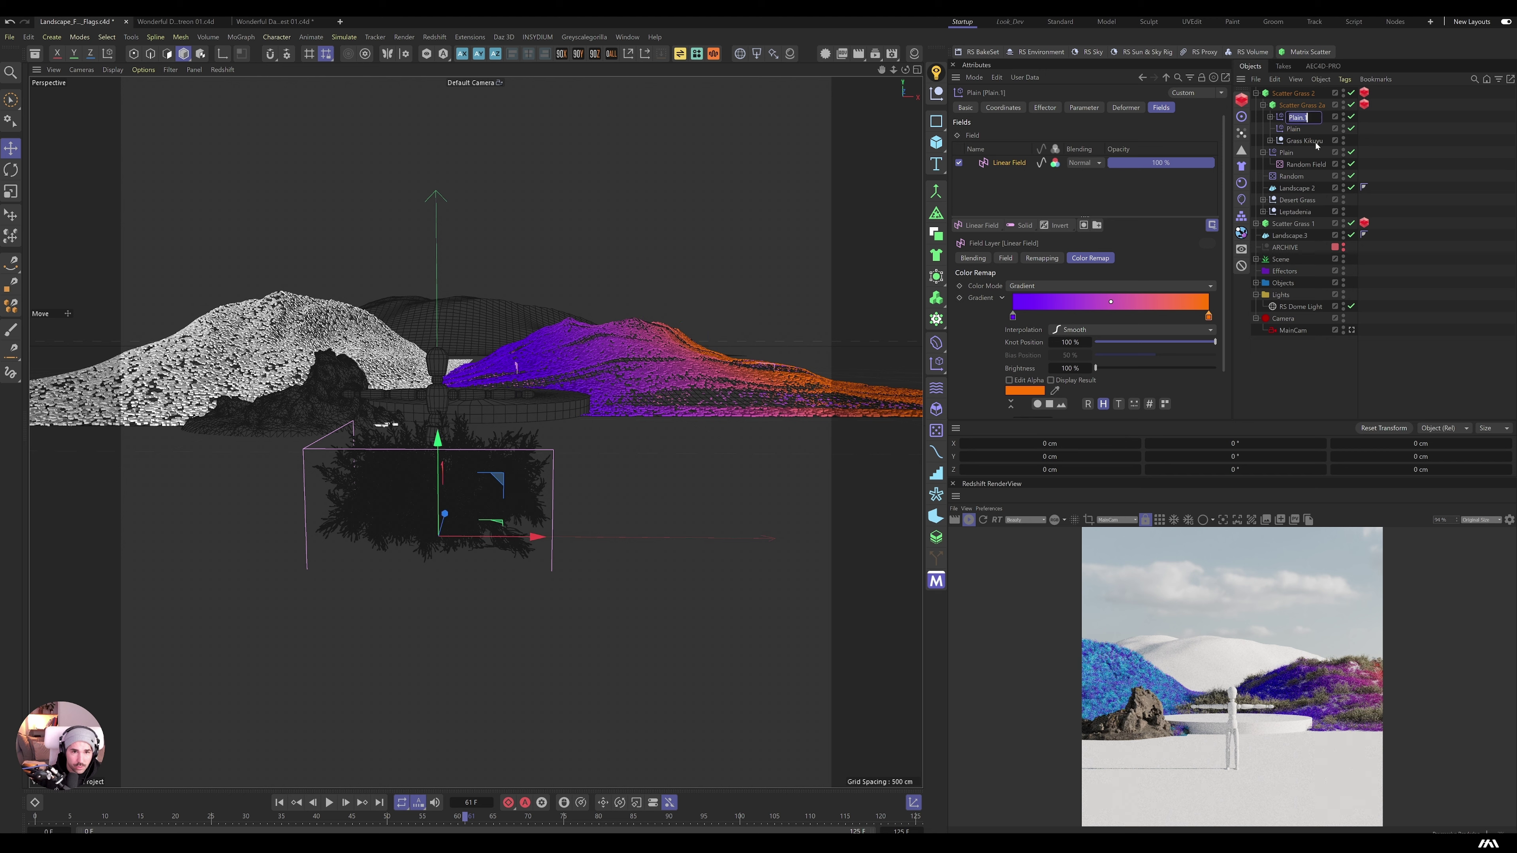
text(Color Grass)
key(Return)
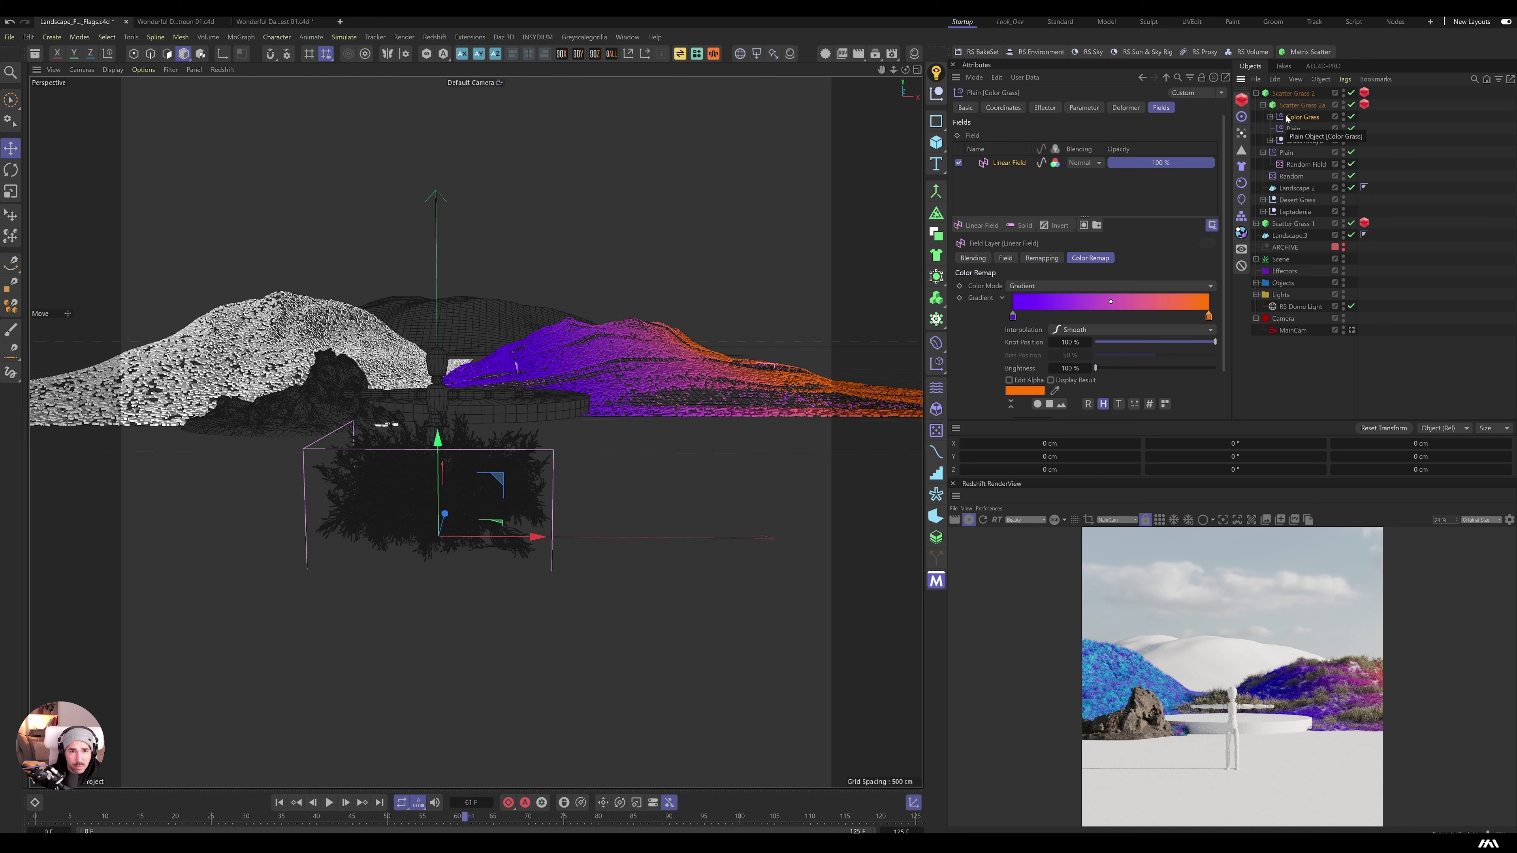
Step: Try a Scale of -1 on the other Plain effector, then settle on -2
click(1292, 129)
click(1092, 109)
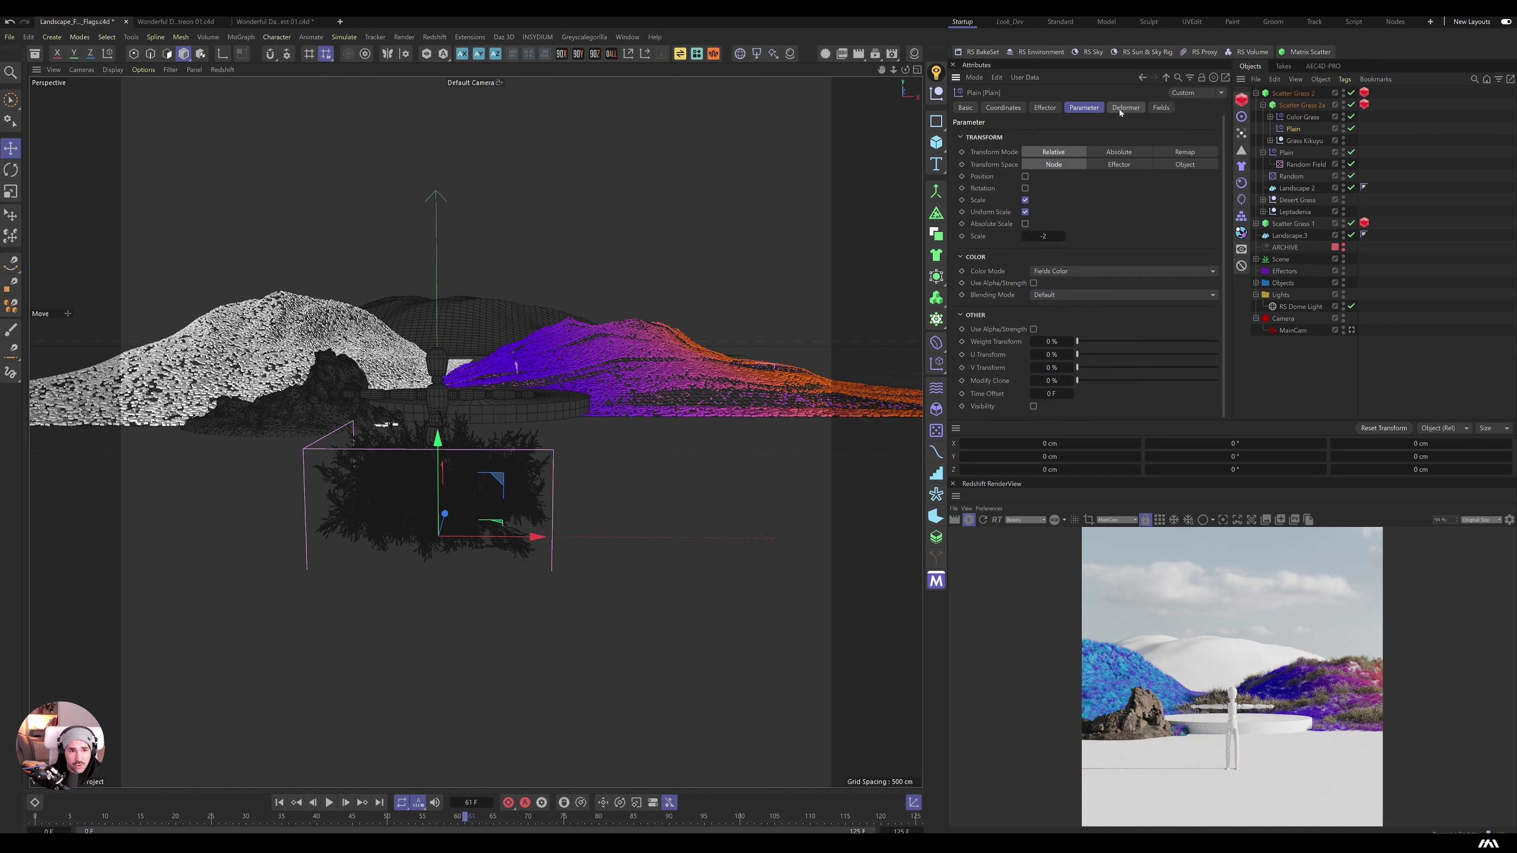
click(1040, 236)
text(-1)
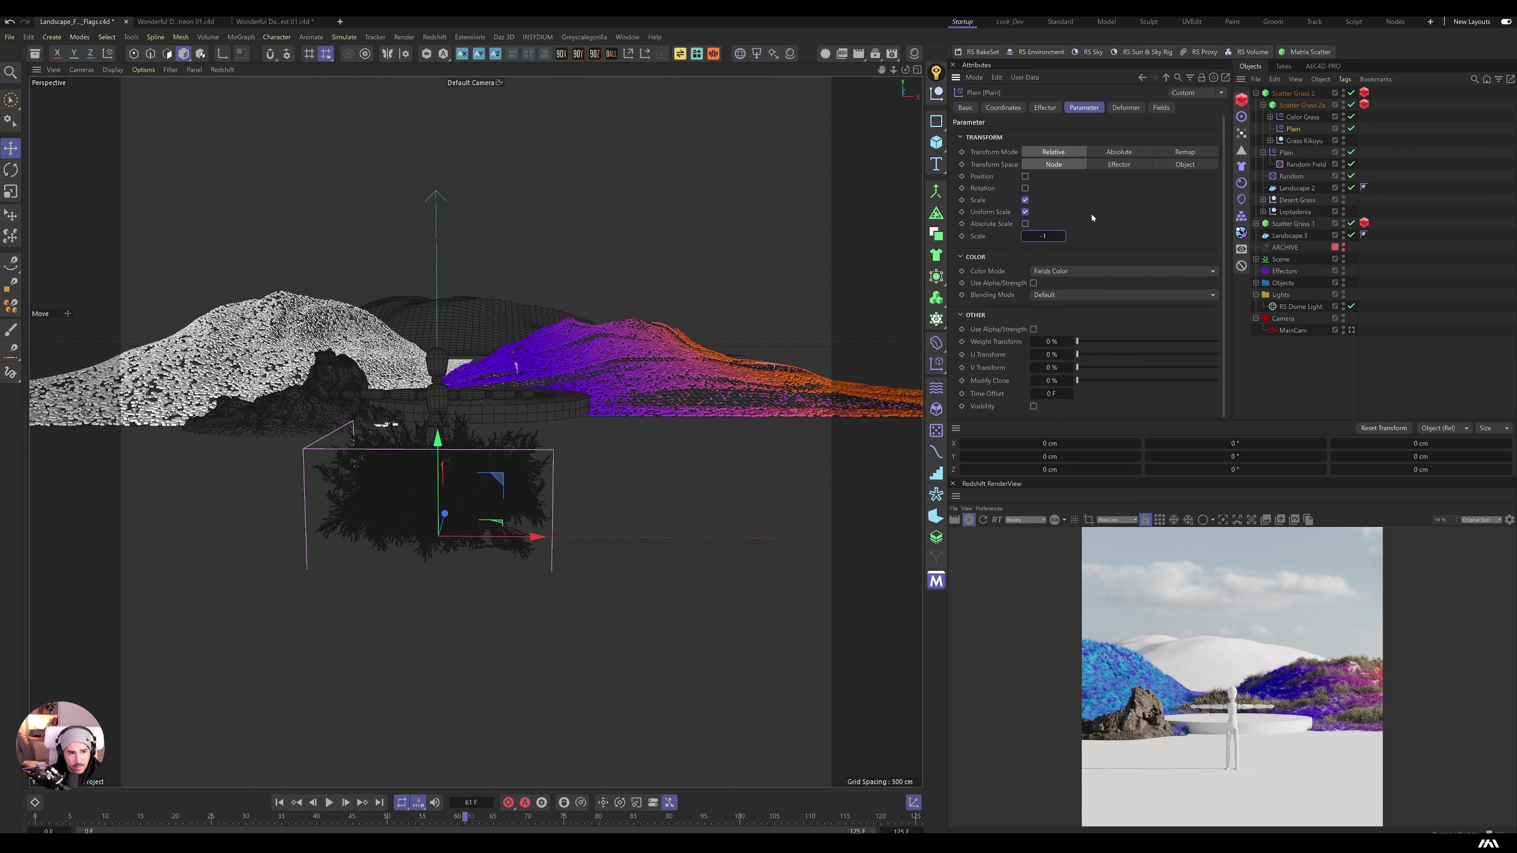
key(Return)
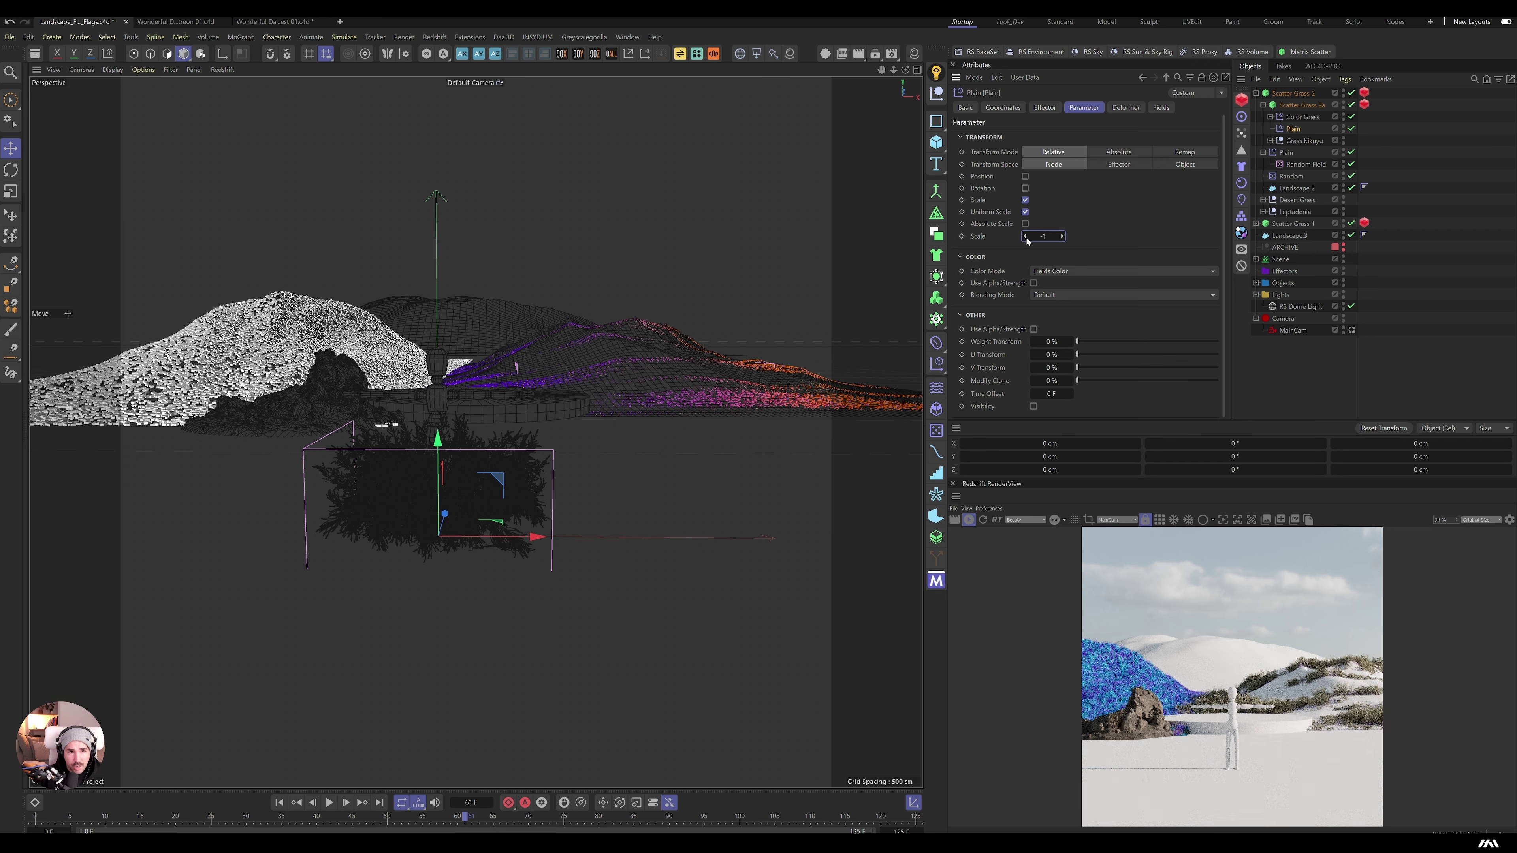
key(Return)
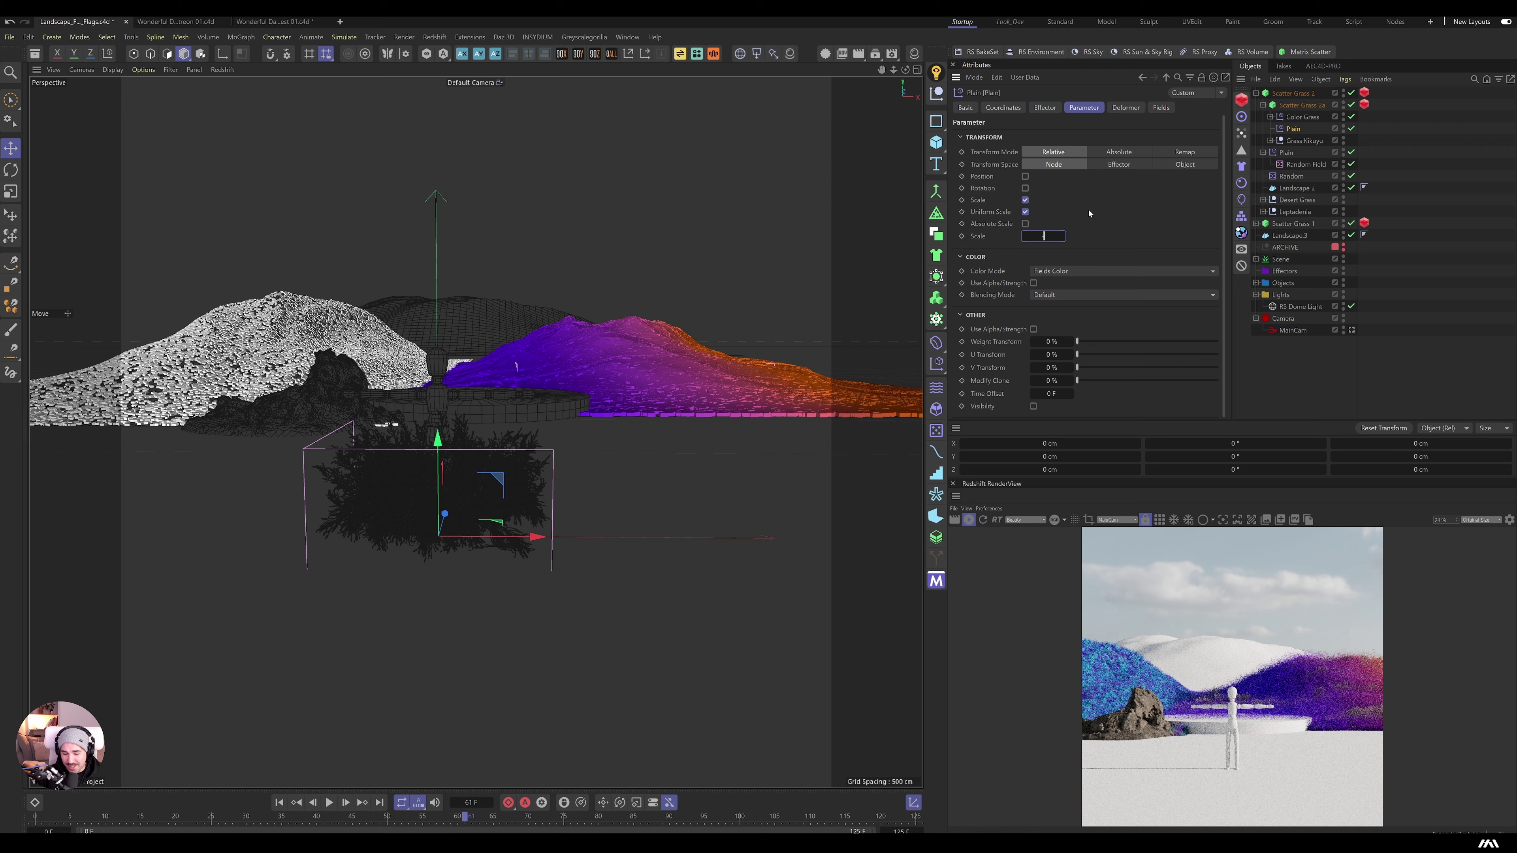
text(-2)
key(Return)
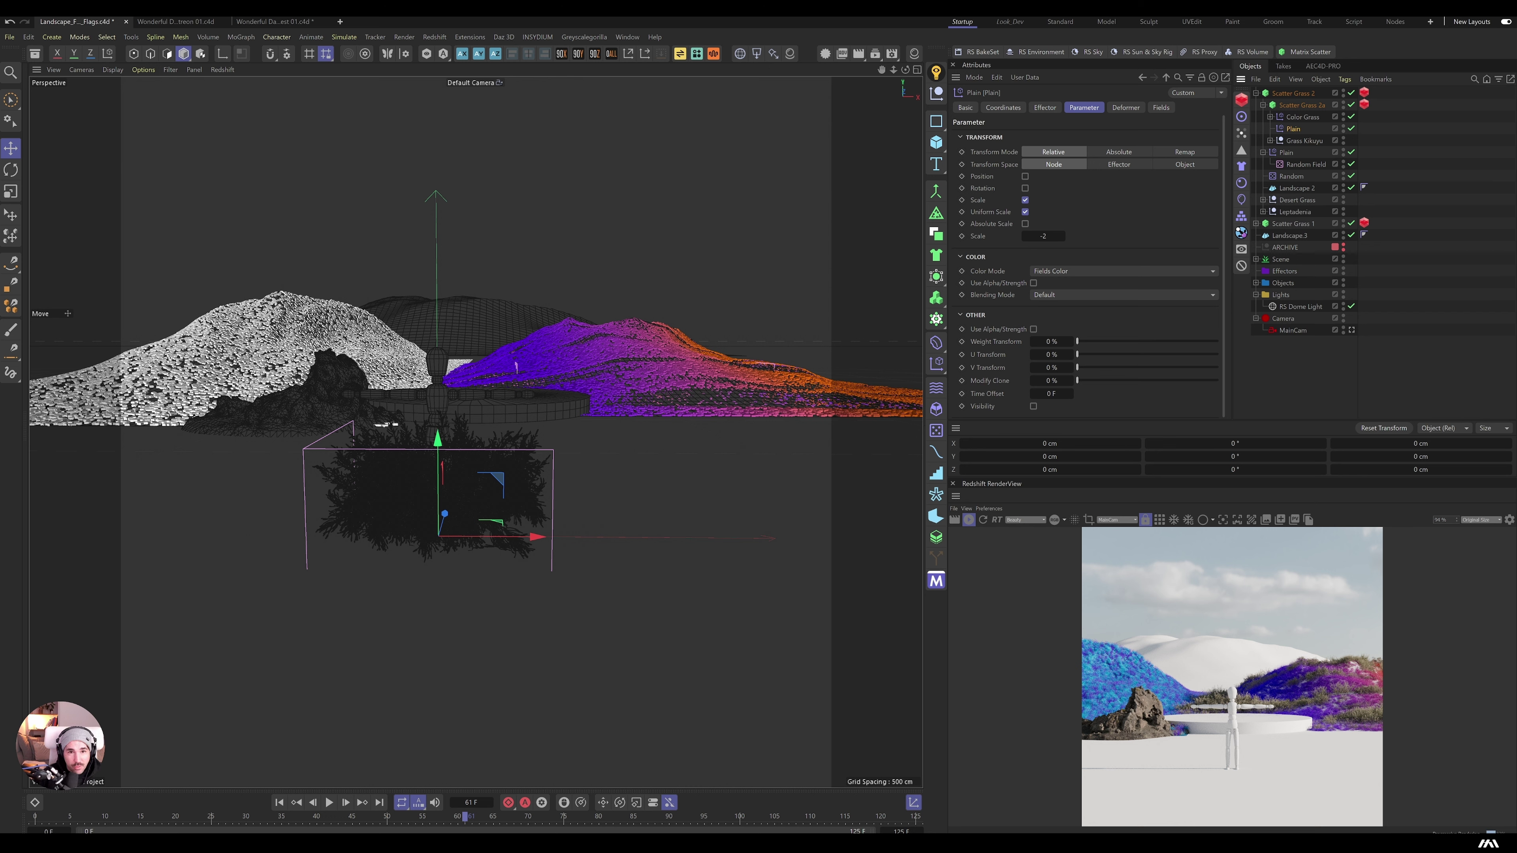
click(1308, 141)
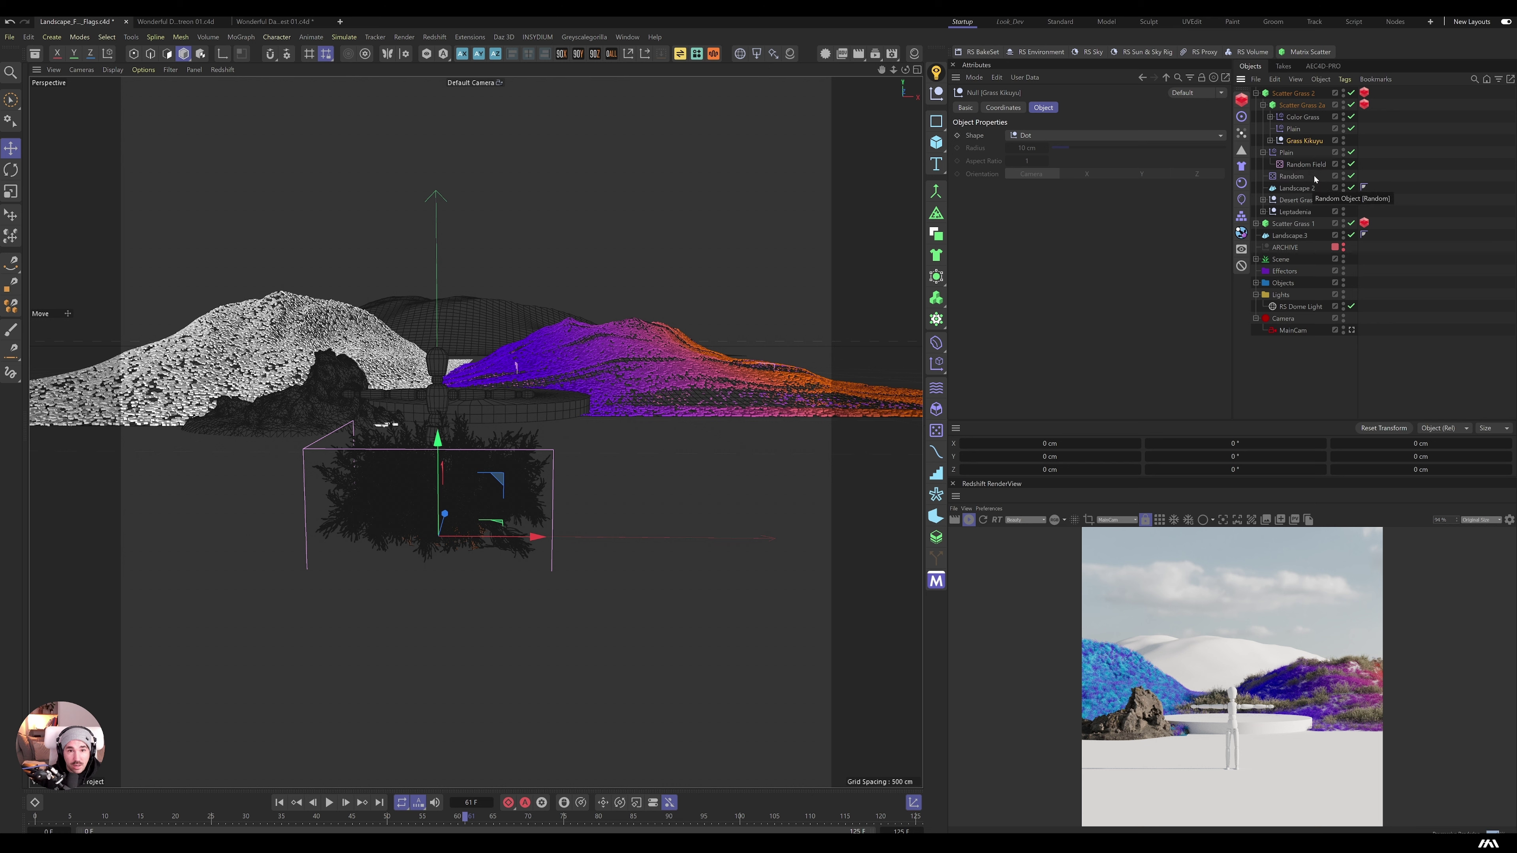
Step: Open the Desert Grass material in the Node Editor and delete its albedo texture node
click(1262, 200)
click(1388, 210)
right_click(1017, 215)
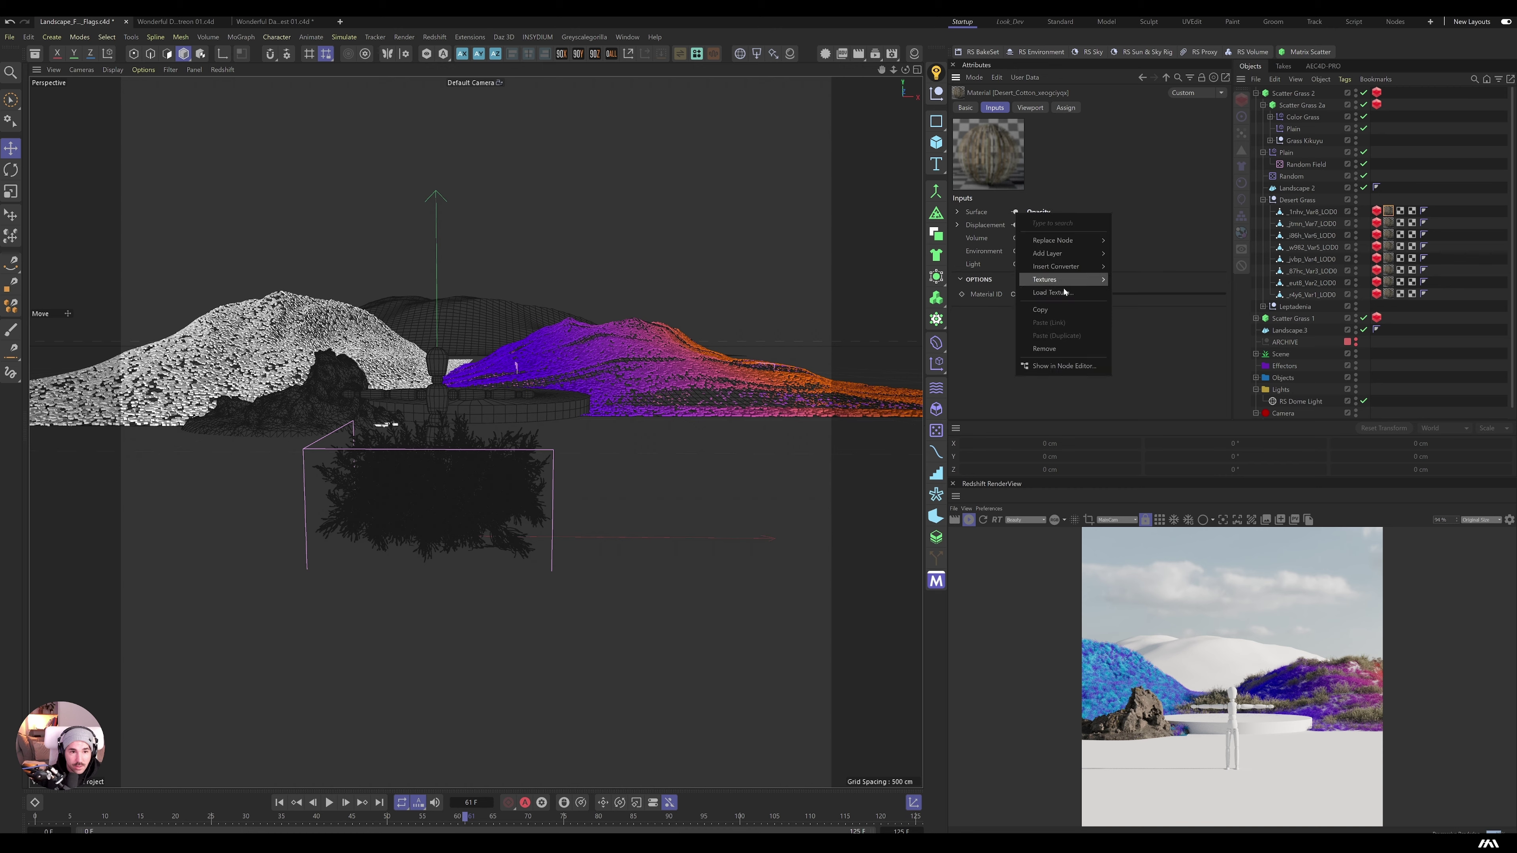
click(1063, 366)
drag(1074, 352, 559, 61)
click(596, 251)
drag(596, 251, 496, 237)
key(Delete)
click(691, 239)
Step: Brighten the Desert Grass base colour to near-white, about 97% value
click(865, 234)
drag(762, 328, 751, 298)
drag(977, 368, 982, 367)
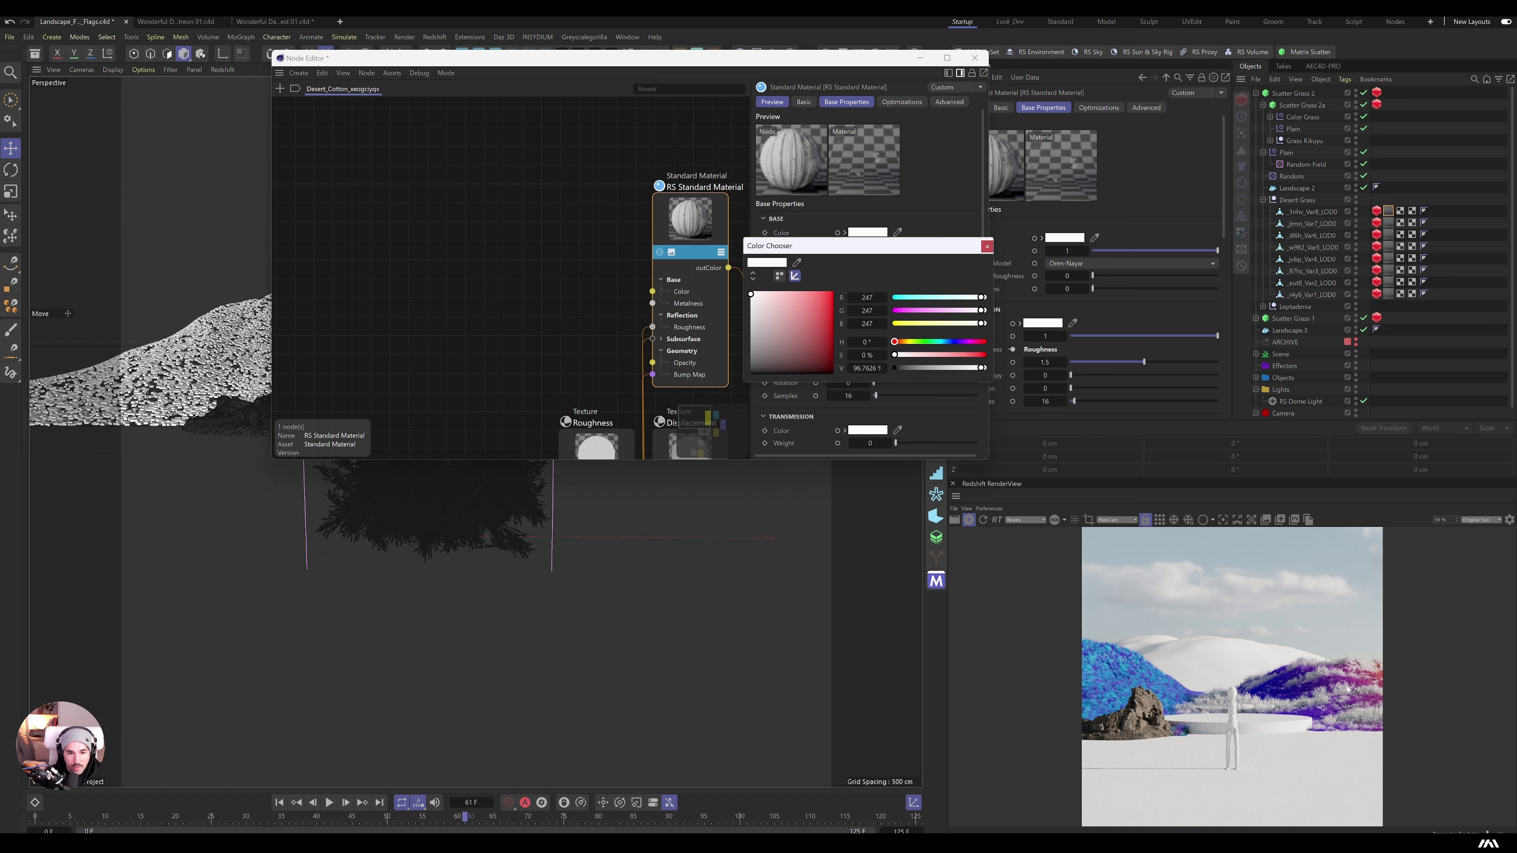
click(987, 246)
click(975, 58)
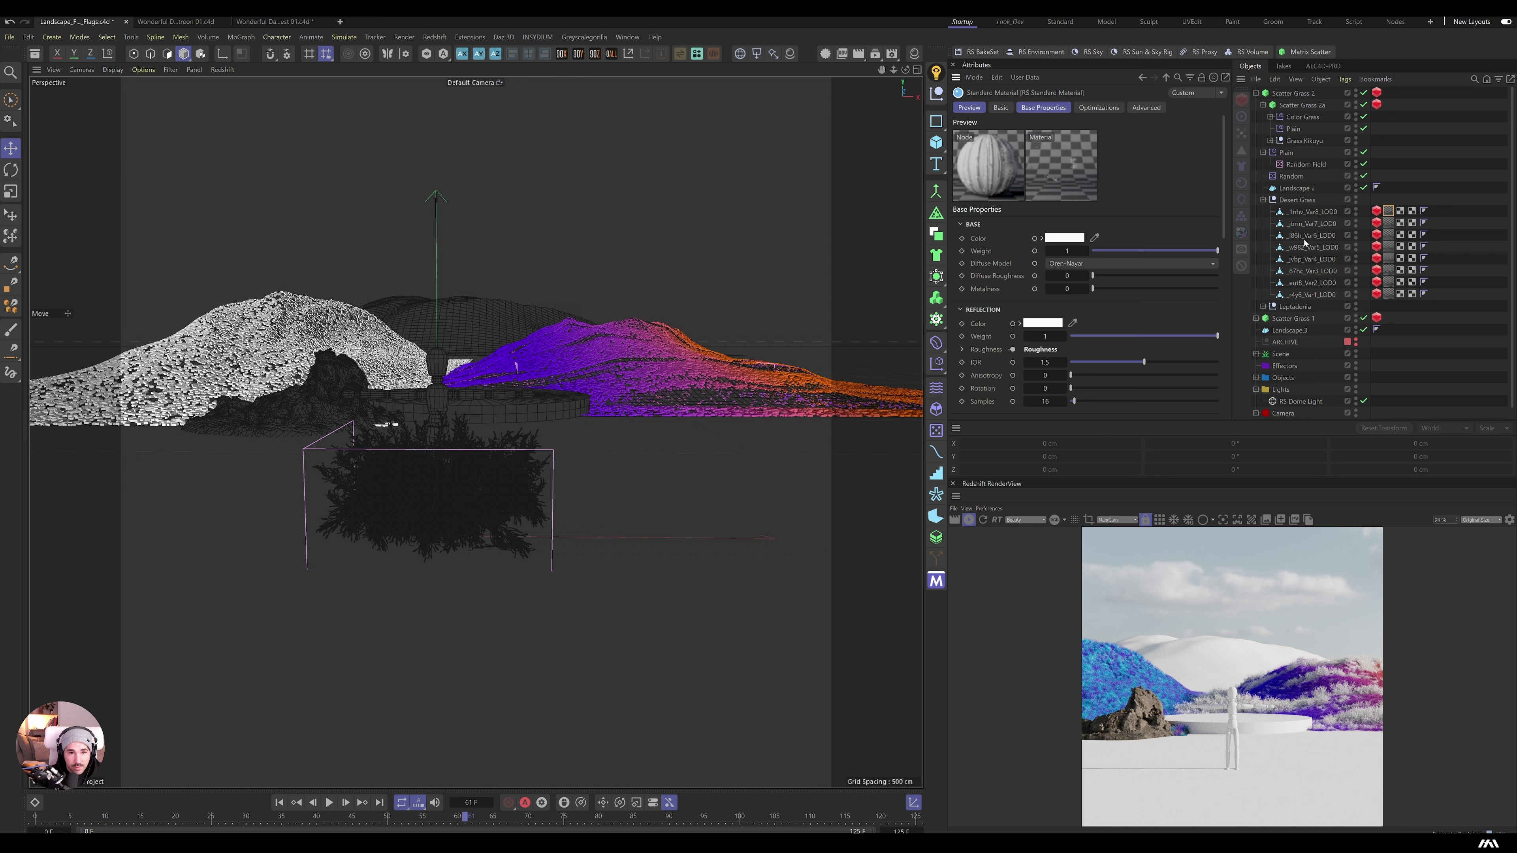
click(1264, 200)
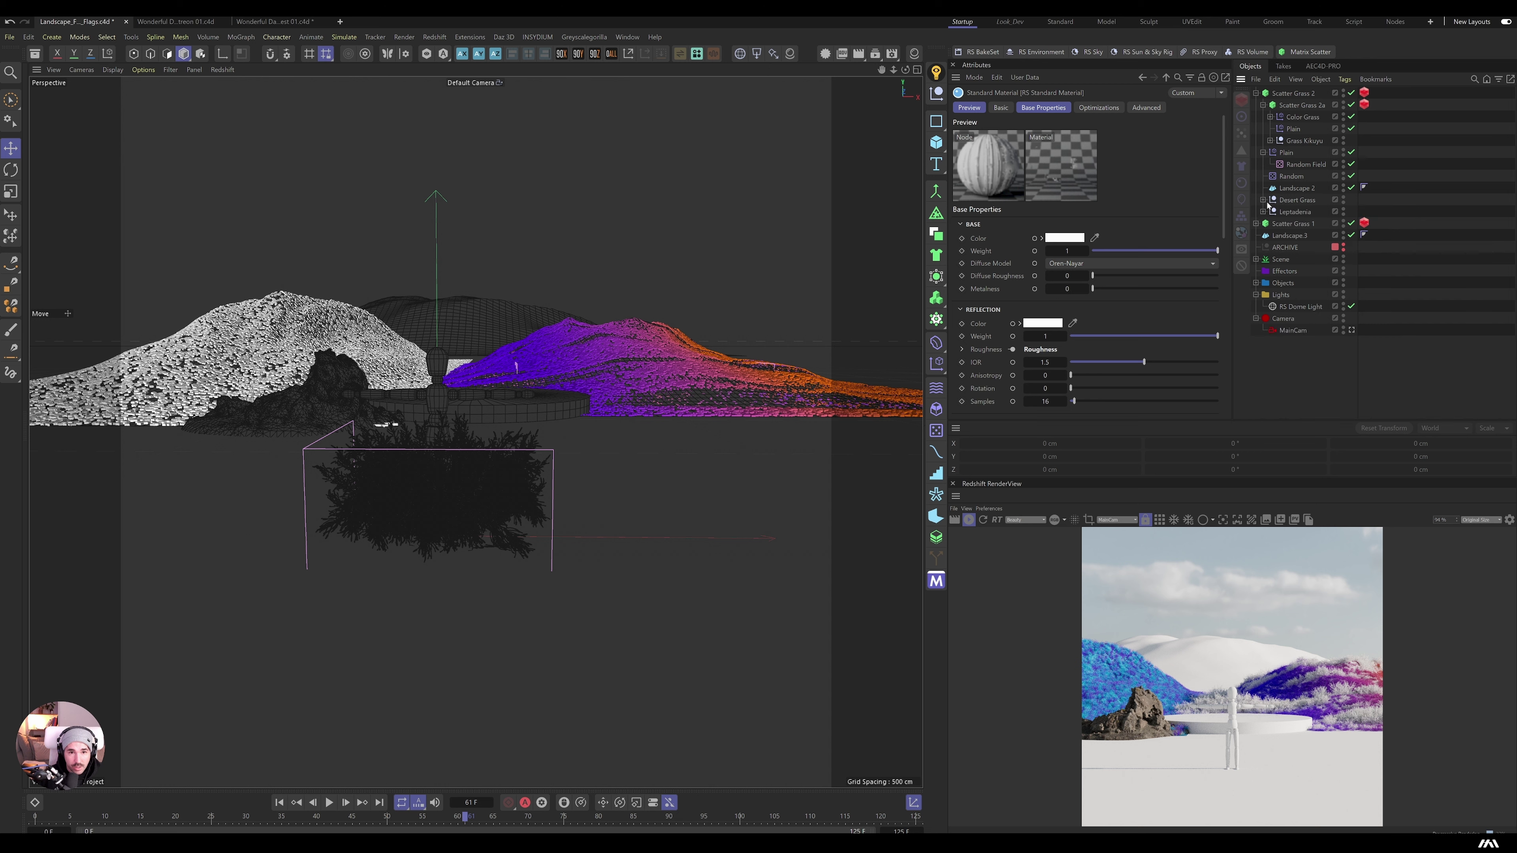
click(1255, 93)
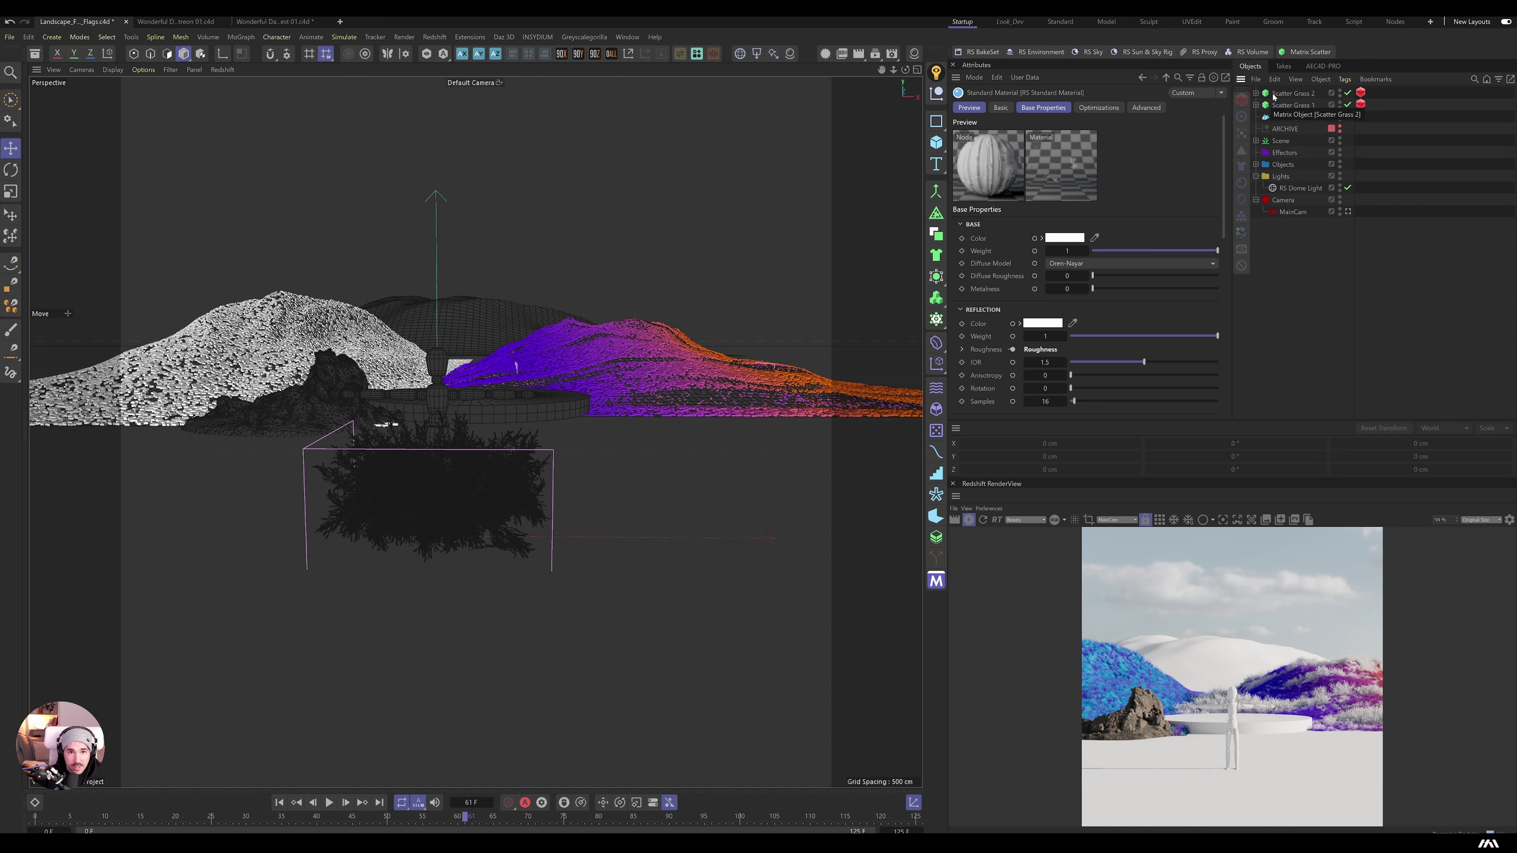
Step: Hide Scatter Grass 1 and 2 in the viewport, then select the rock
click(1310, 106)
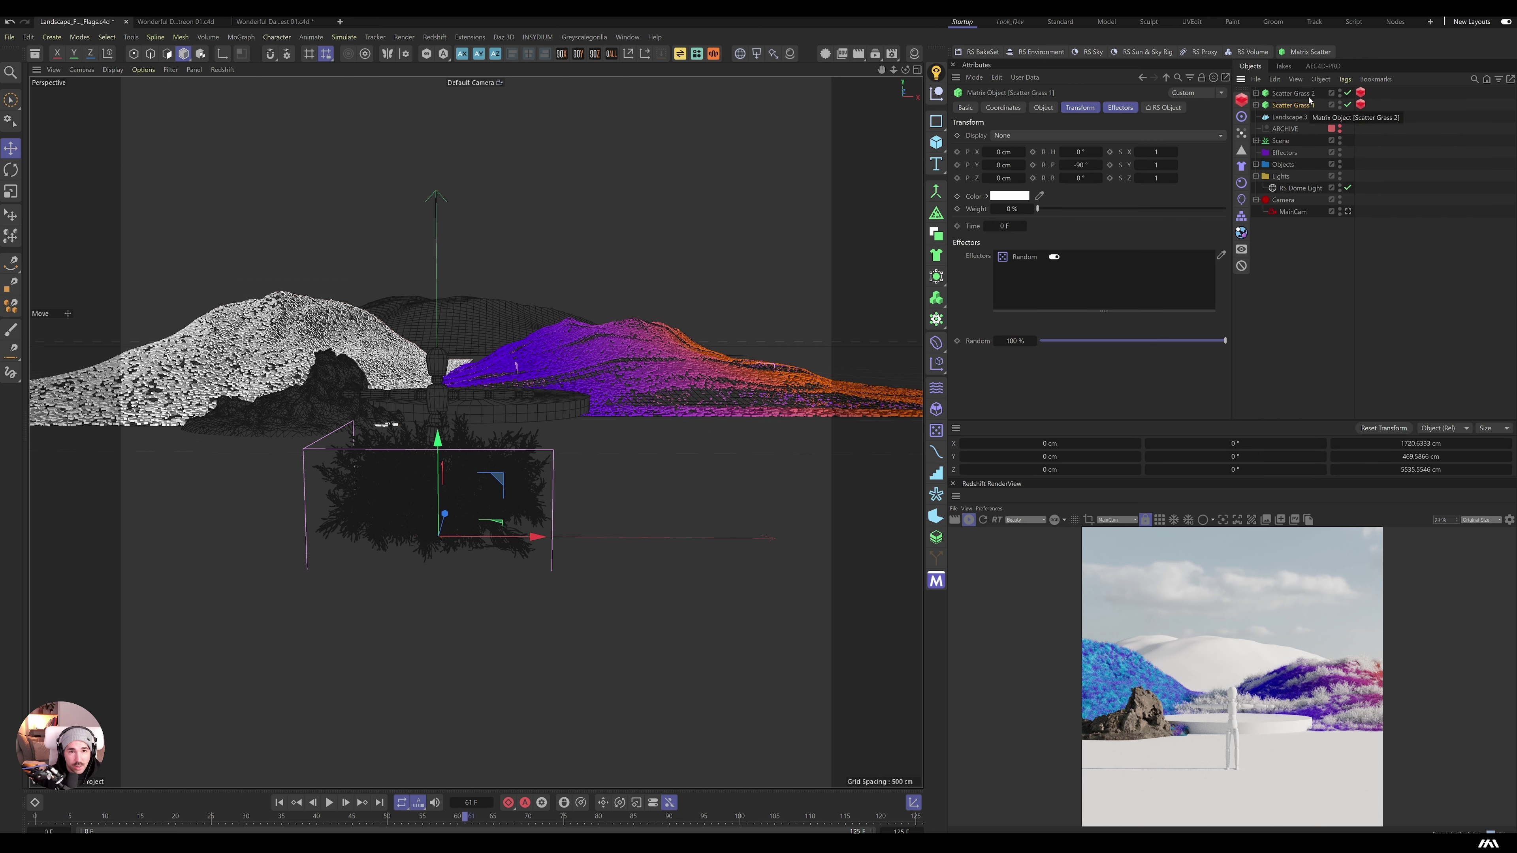
click(1309, 96)
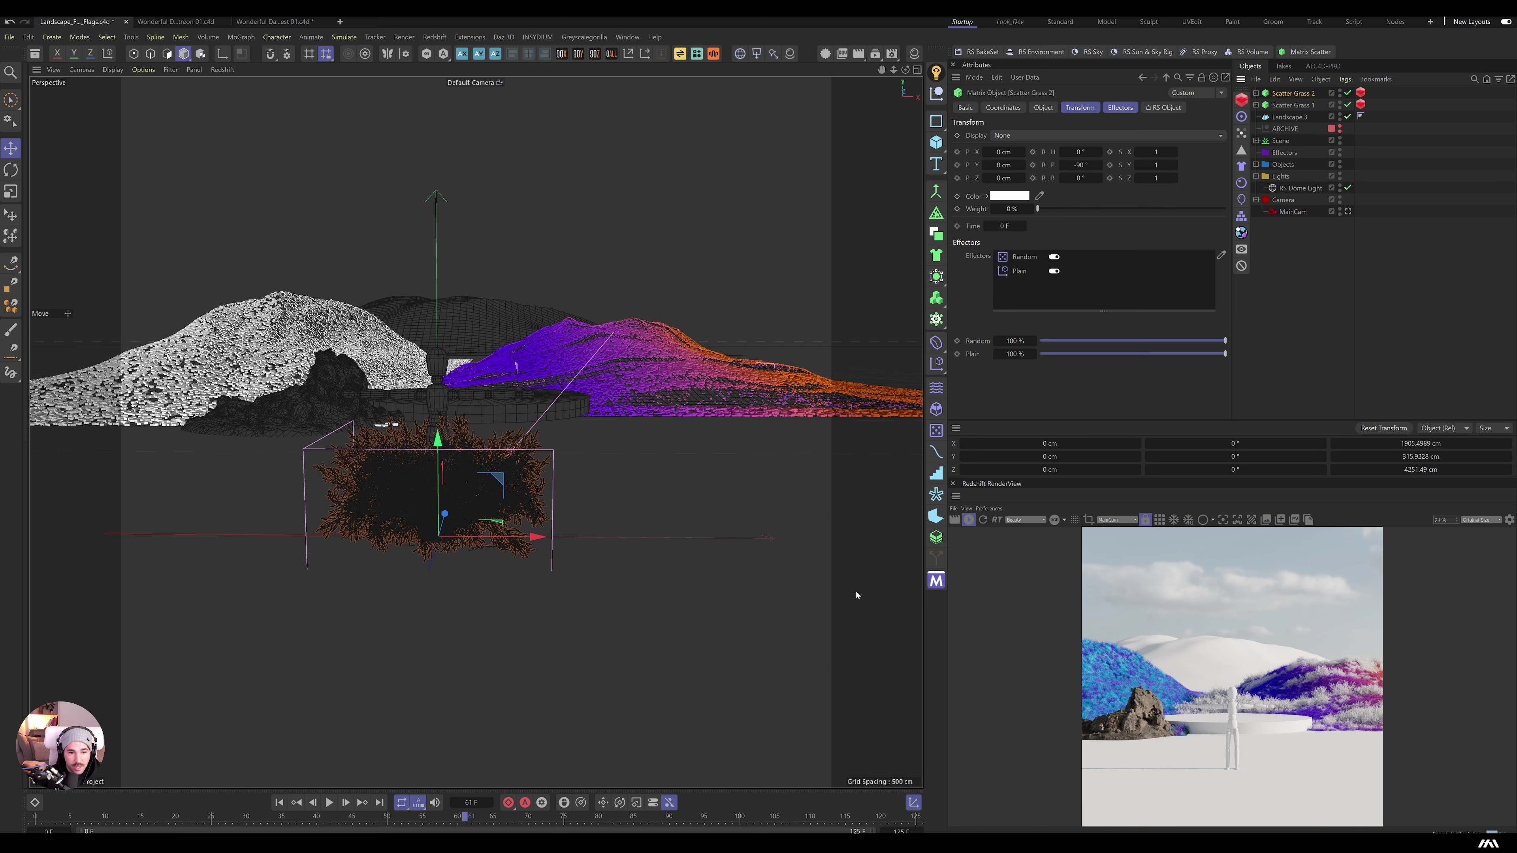
drag(1340, 91, 1340, 91)
click(1255, 93)
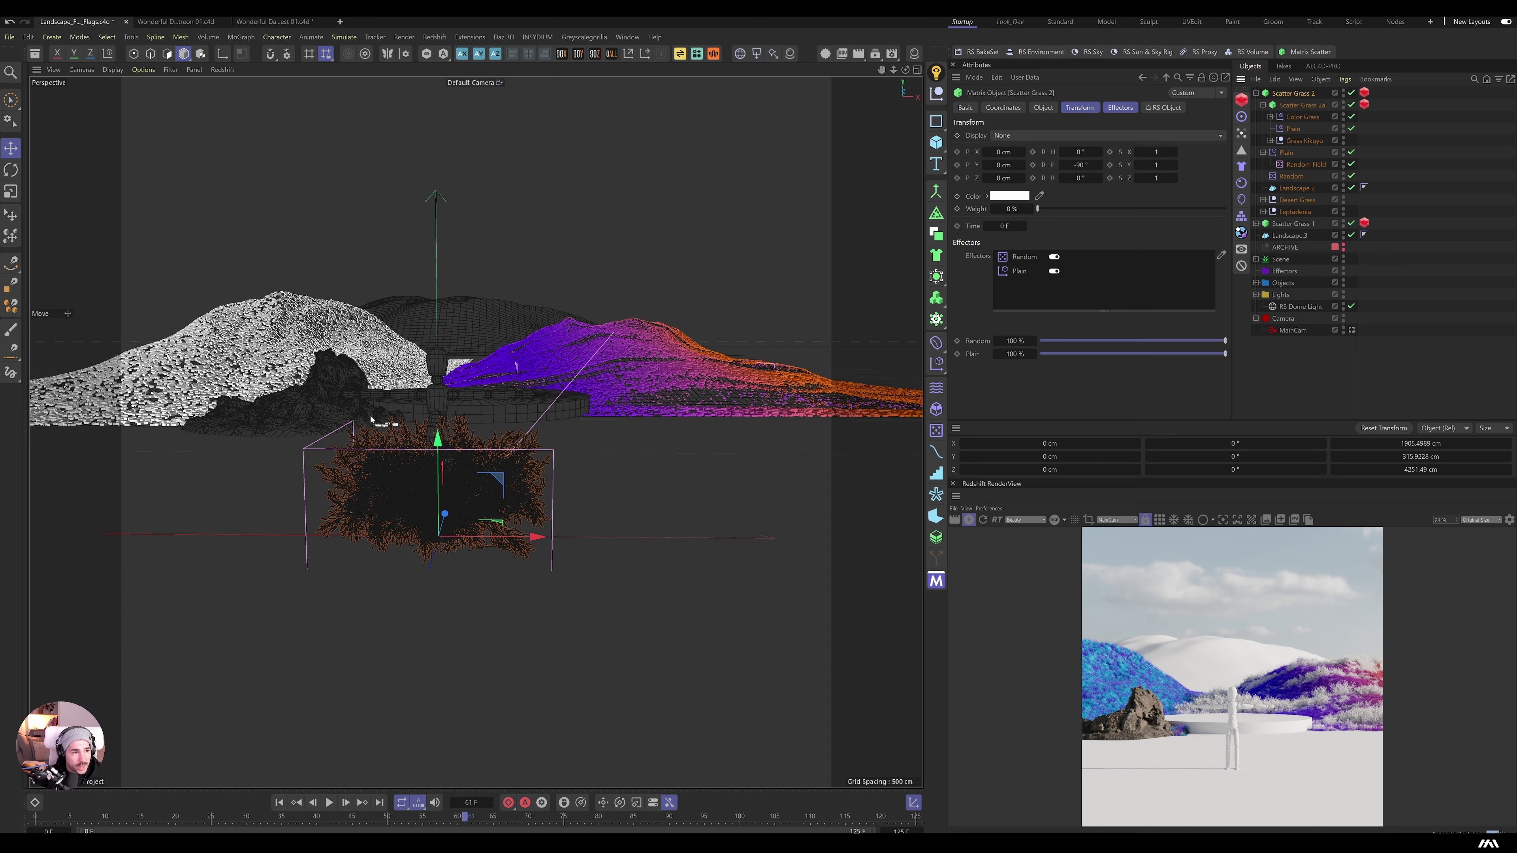
click(327, 397)
Step: Add a new matrix scatter object named 'Scatter Grass 3'
key(alt+Tab)
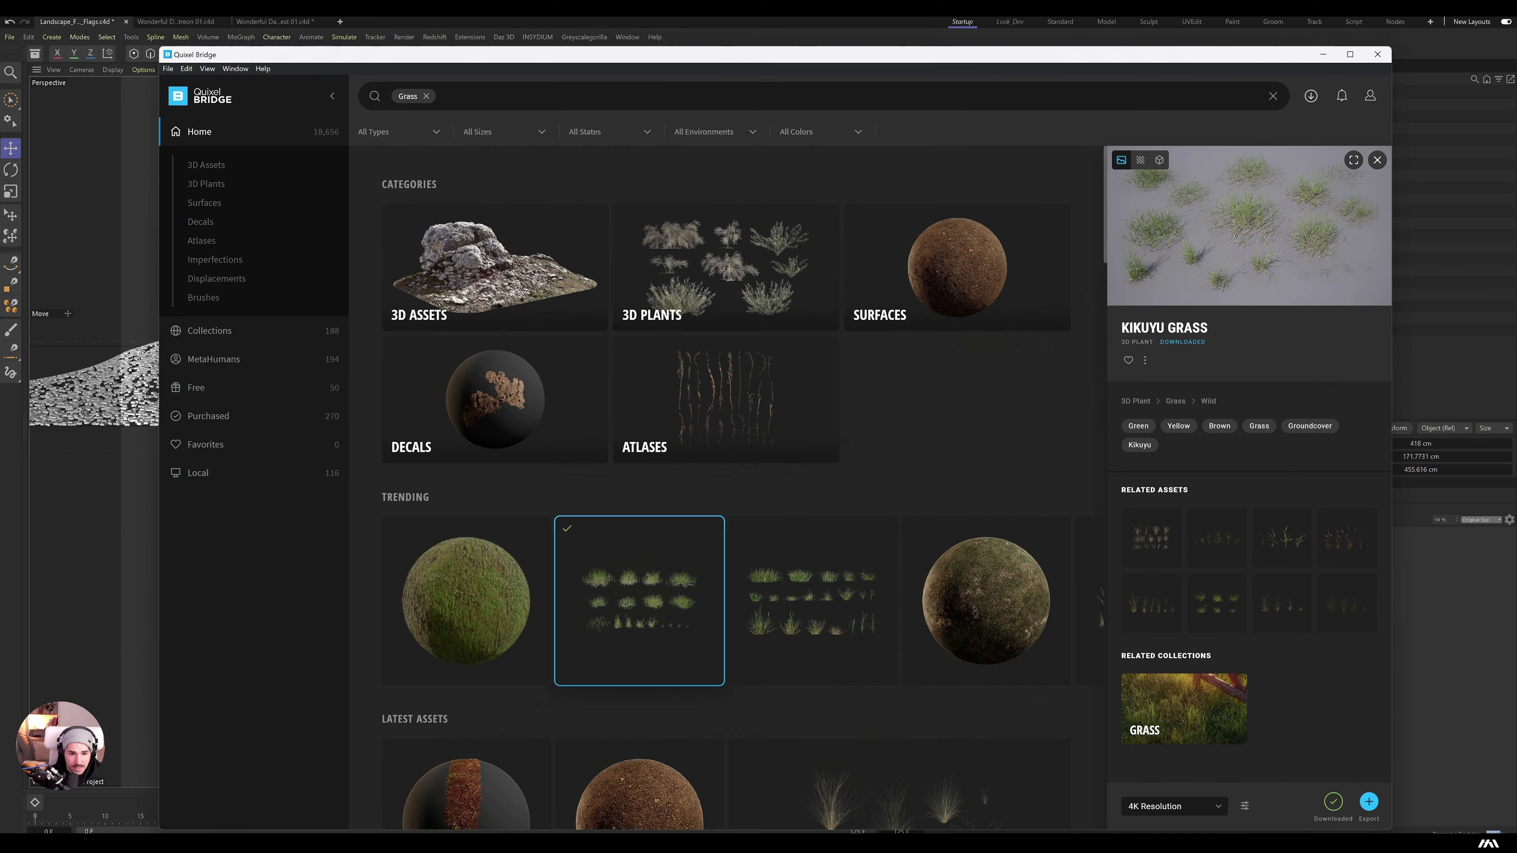
scroll(819, 454, down, 4)
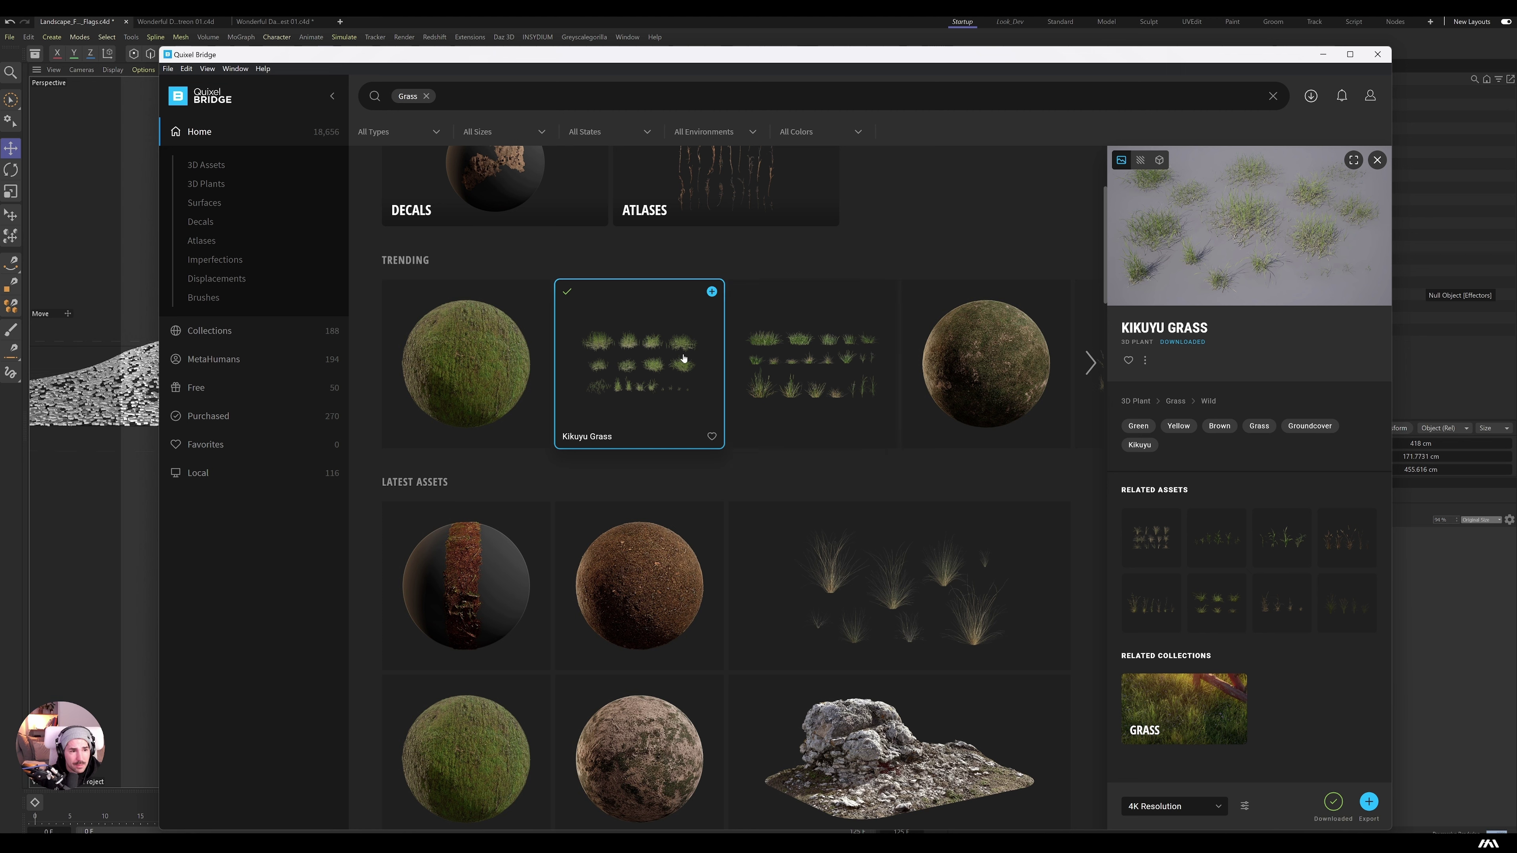
click(1323, 54)
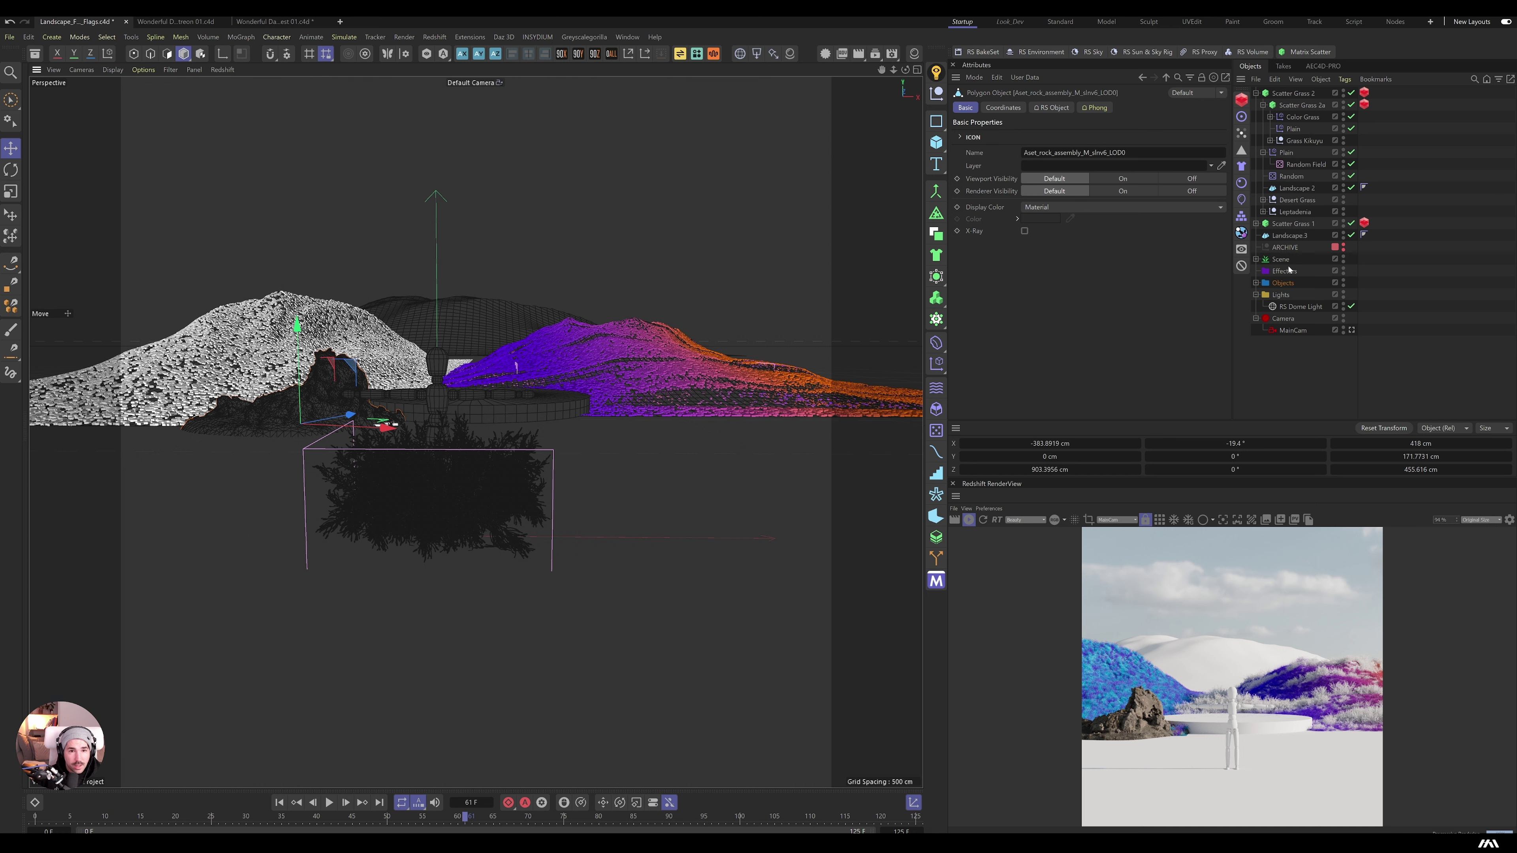
click(1255, 93)
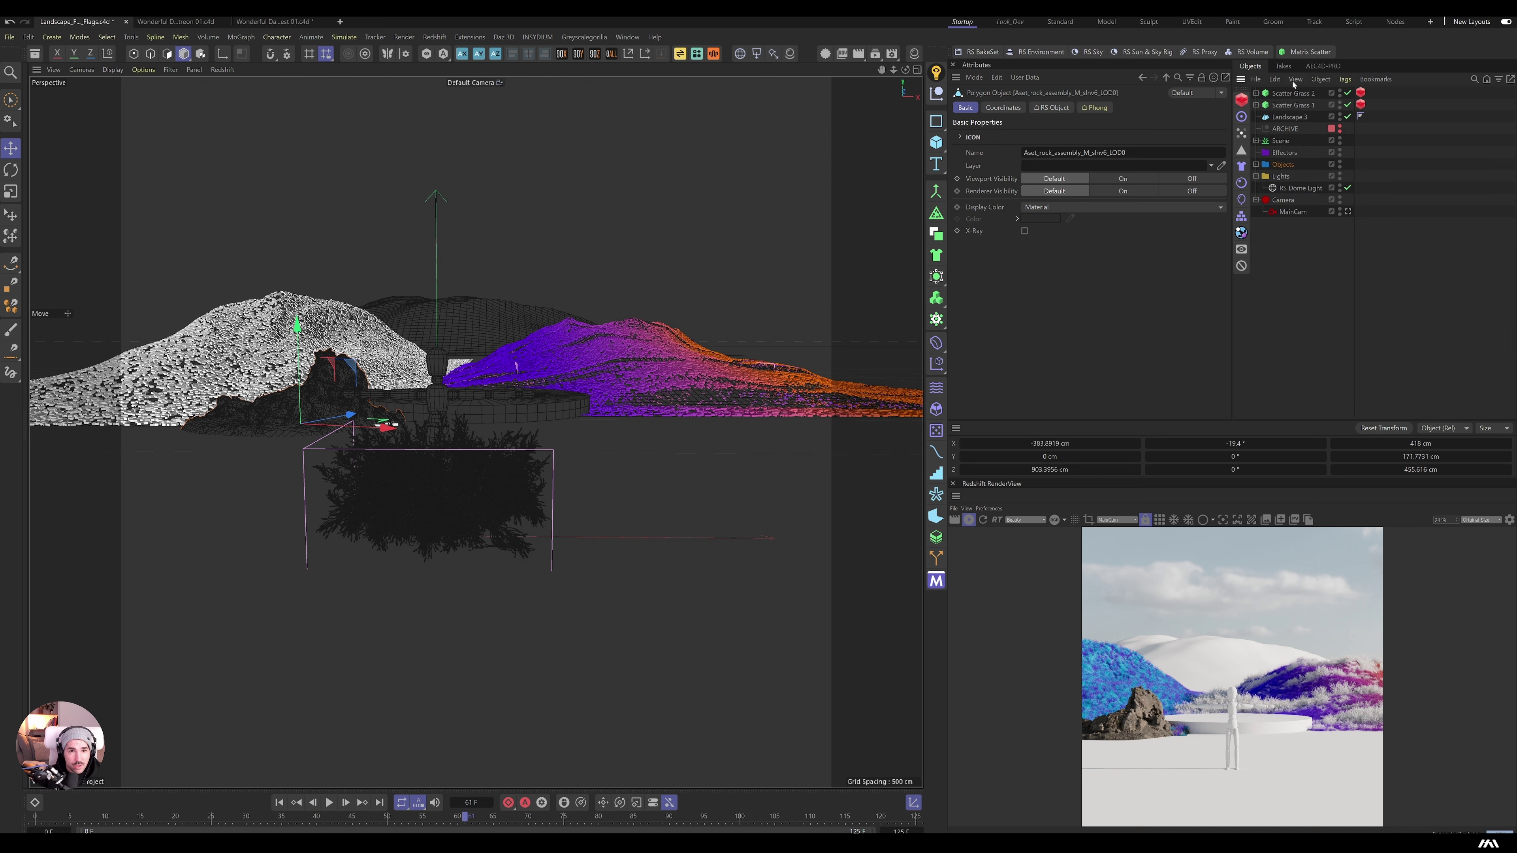
click(1308, 52)
double_click(1309, 90)
text(Scatter Grass 3)
key(Return)
Step: Export Kikuyu Grass from Quixel Bridge into Cinema 4D
key(alt+Tab)
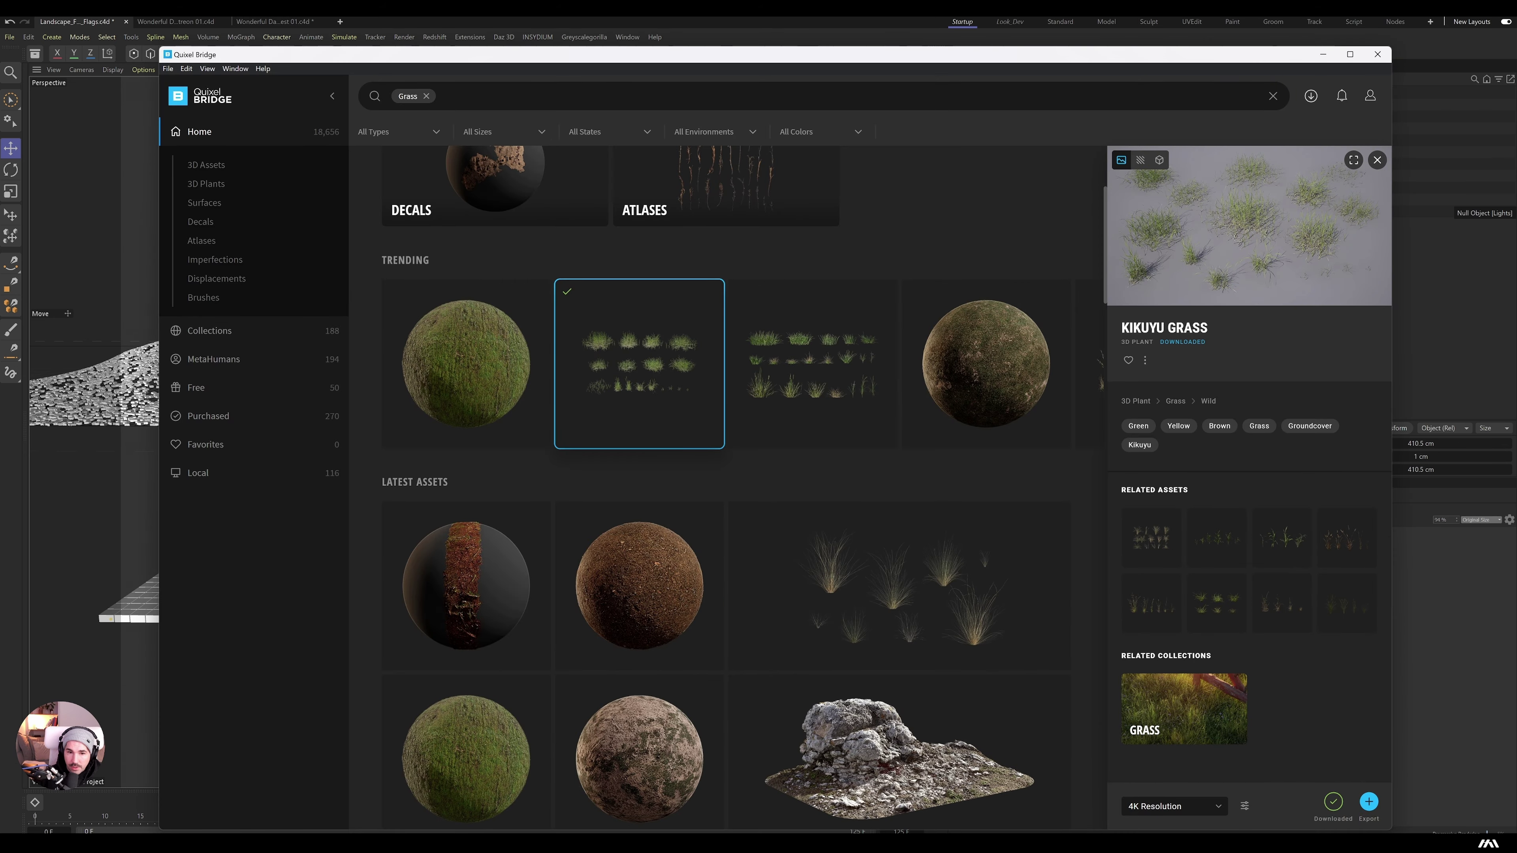
click(712, 292)
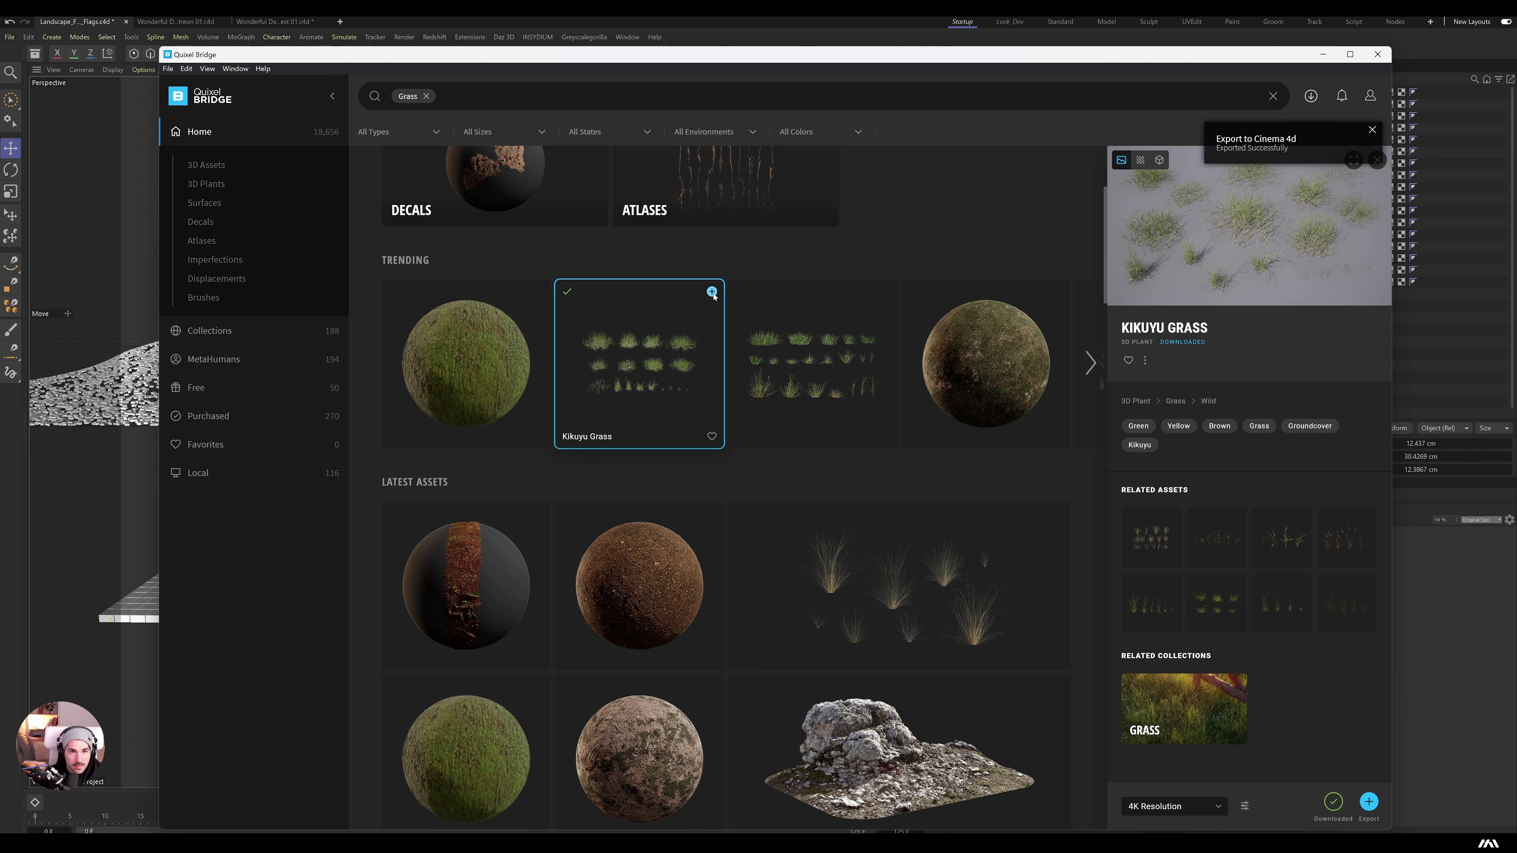
key(alt+Tab)
Step: Delete the nine unwanted imported Kikuyu LOD variants
shift+click(1314, 94)
click(1314, 177)
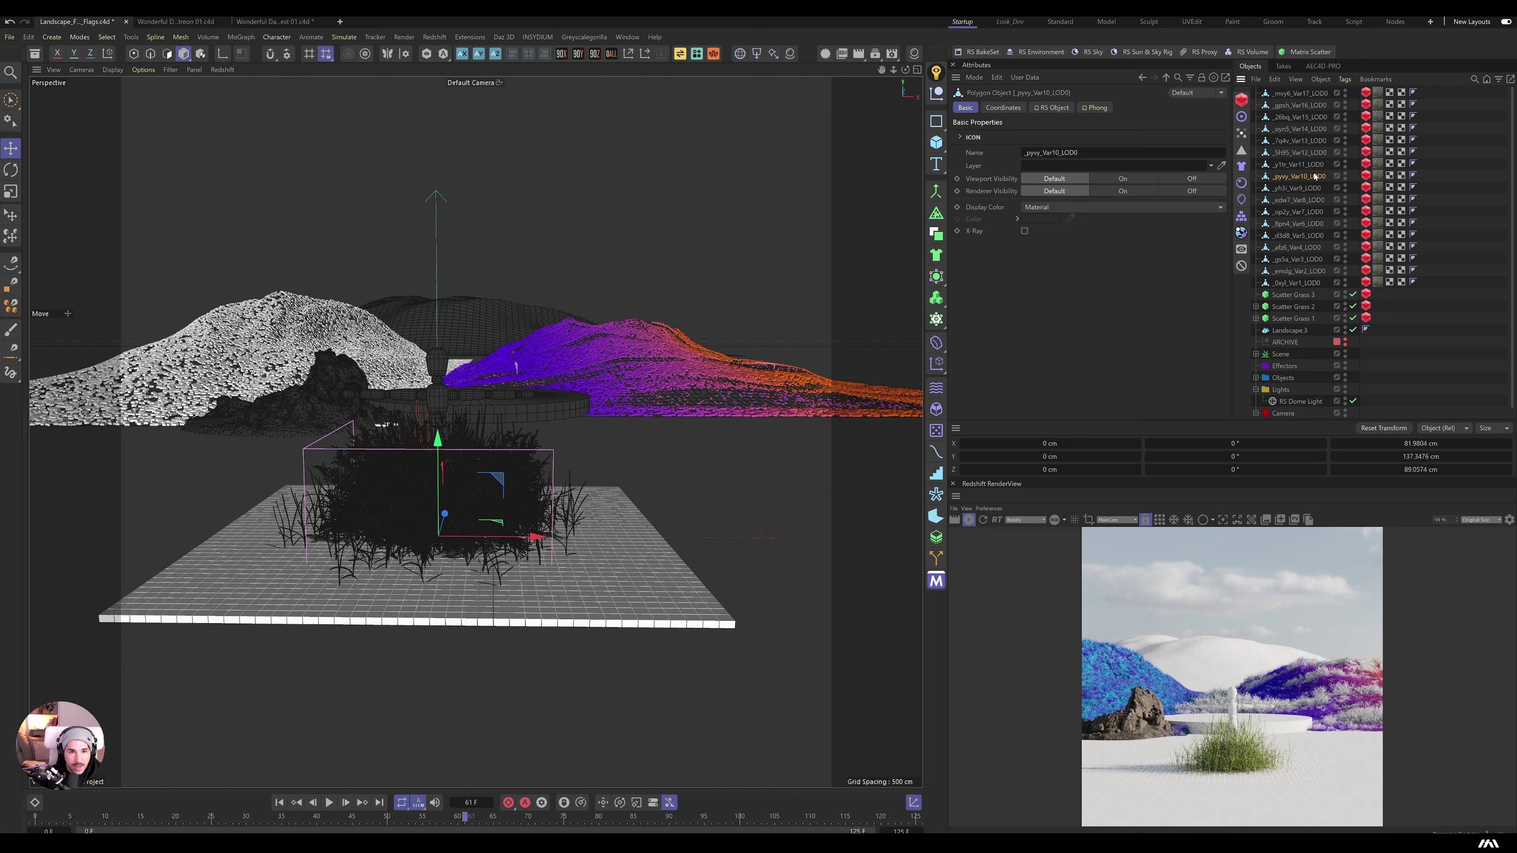
click(1302, 189)
shift+click(1312, 96)
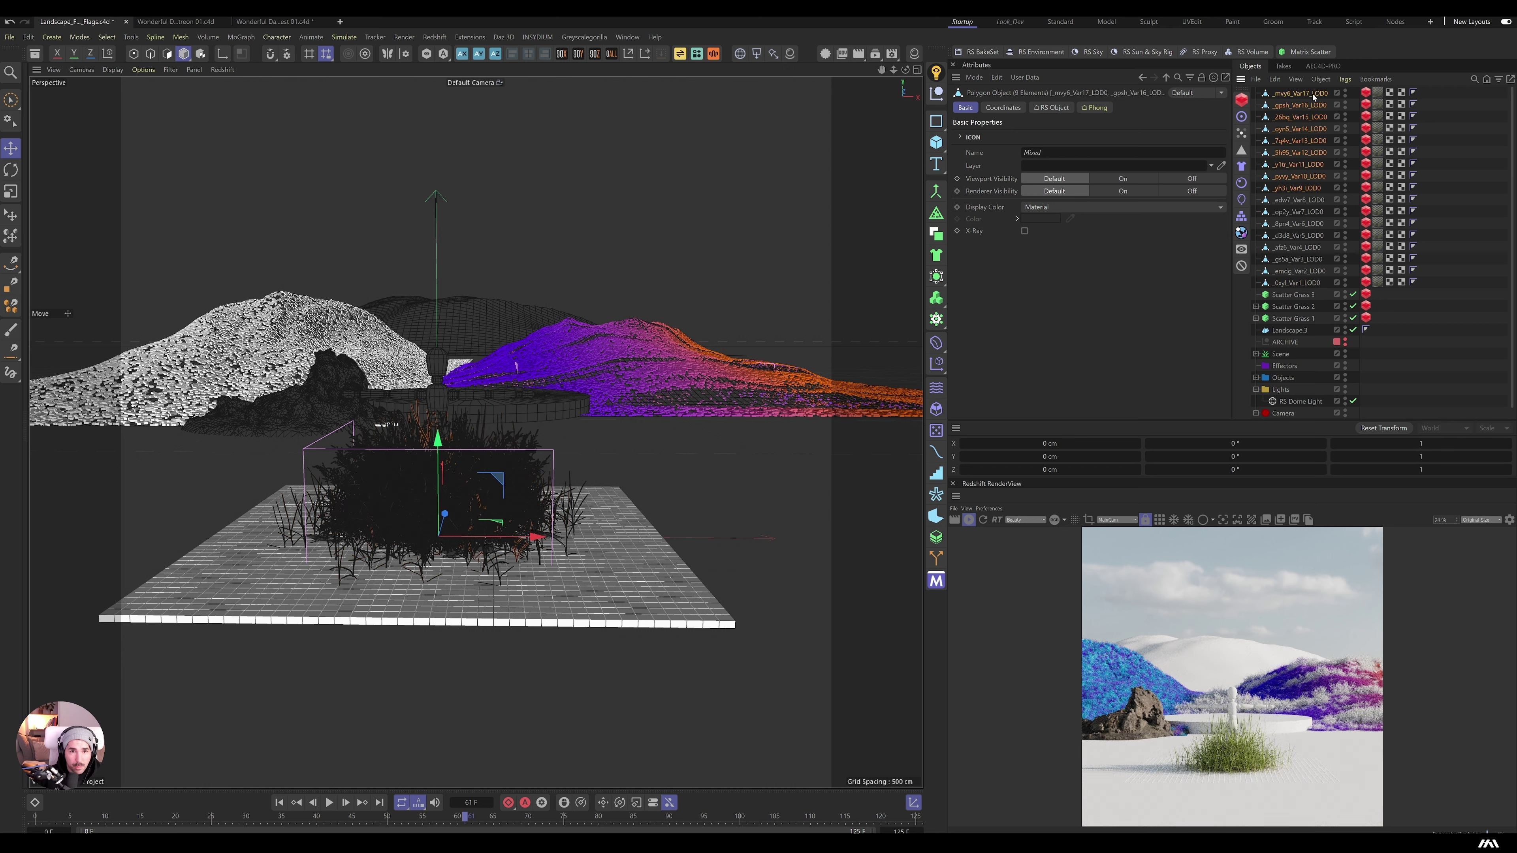
key(Delete)
Step: Scale the remaining eight grass variants to about 70% and group them as 'Kikuyu 2 Grass'
click(1312, 96)
shift+click(1296, 177)
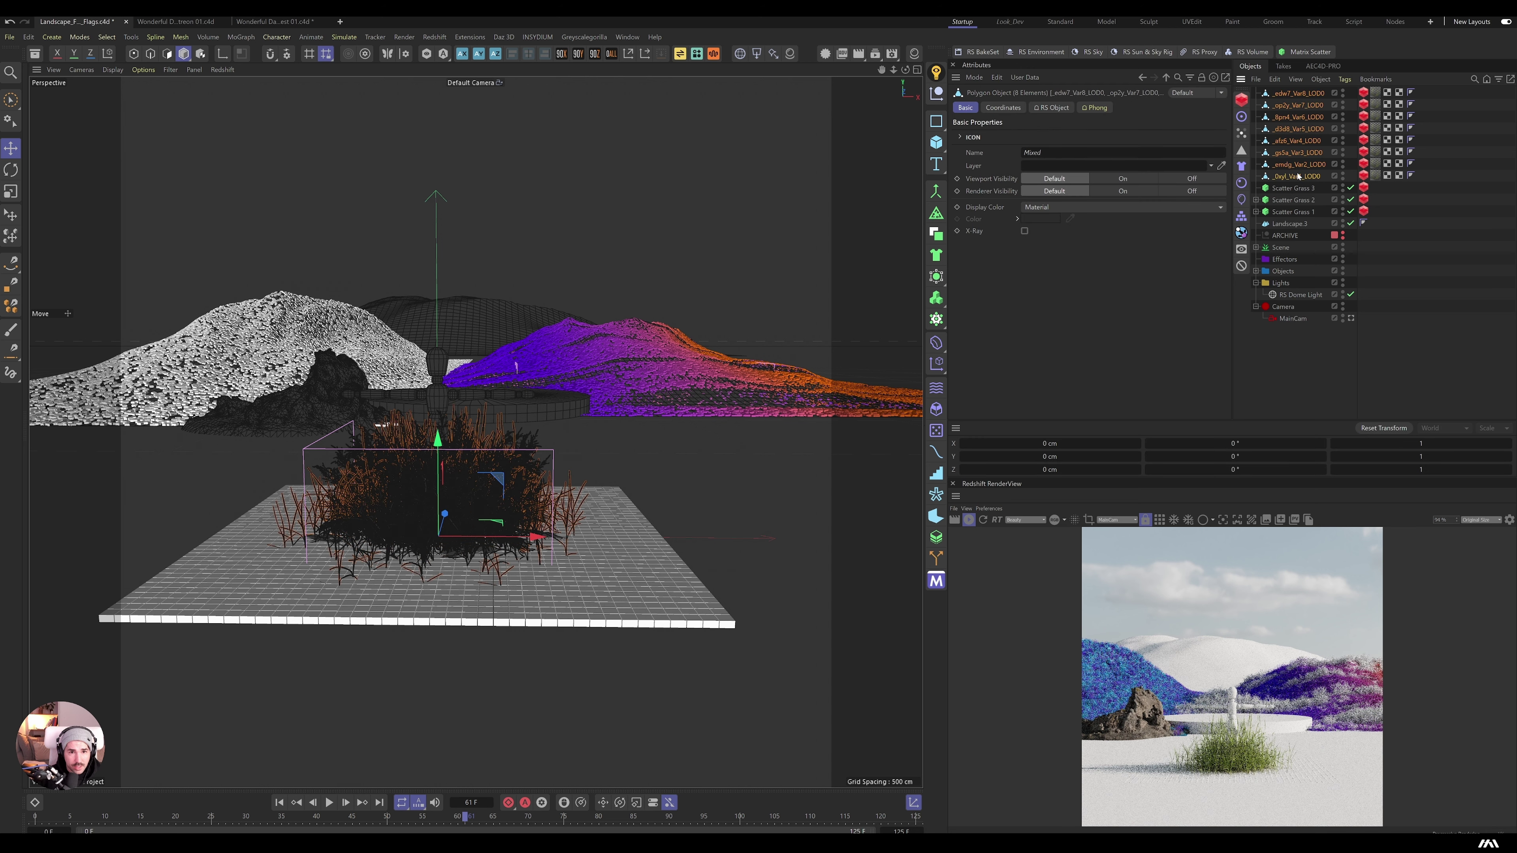
key(t)
drag(668, 394, 572, 453)
key(alt+g)
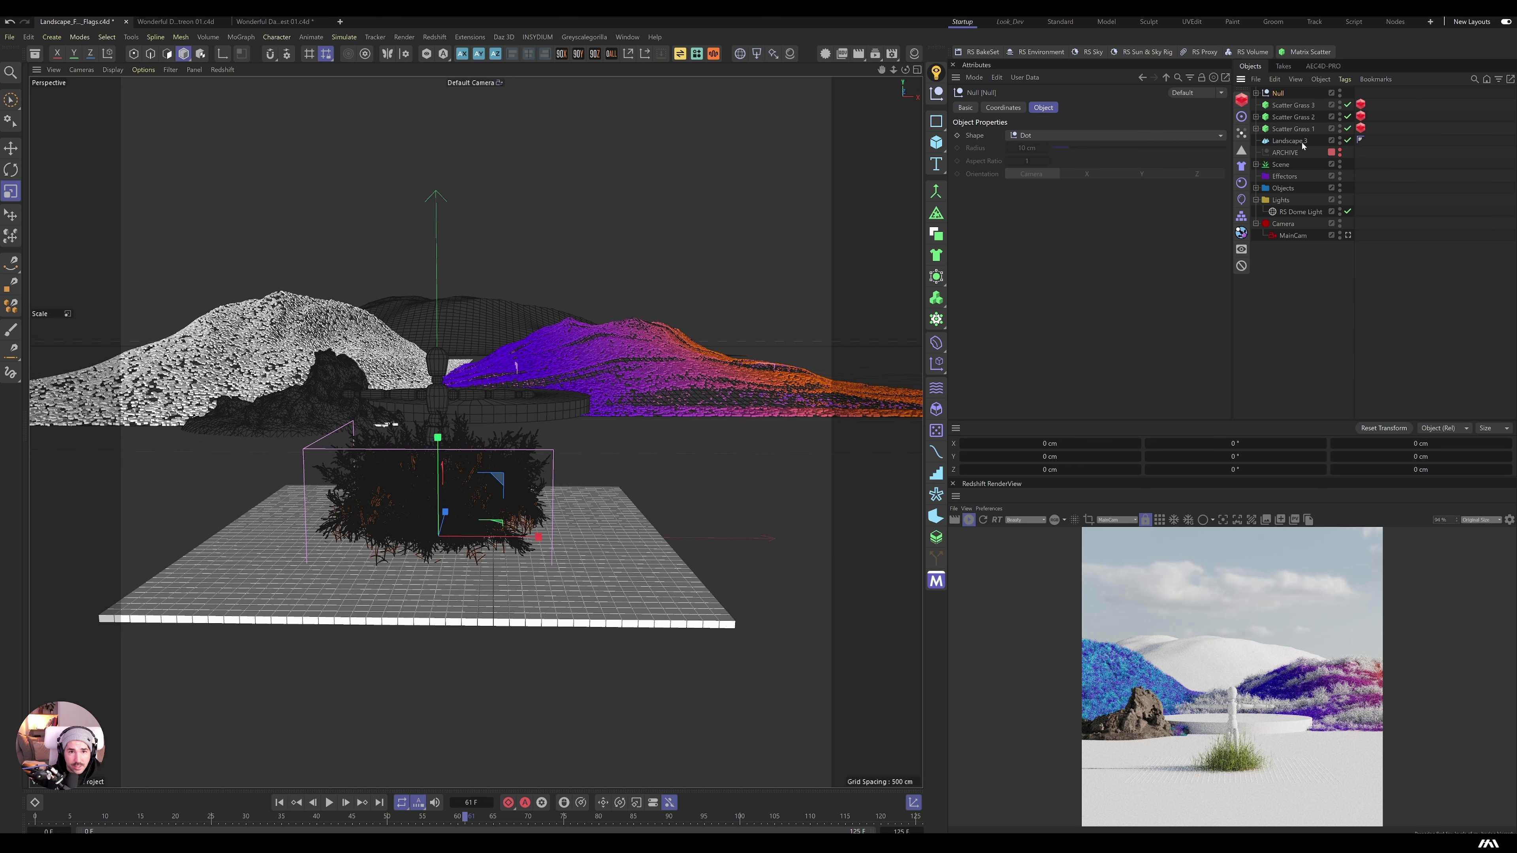
text(Gru 2 Gra)
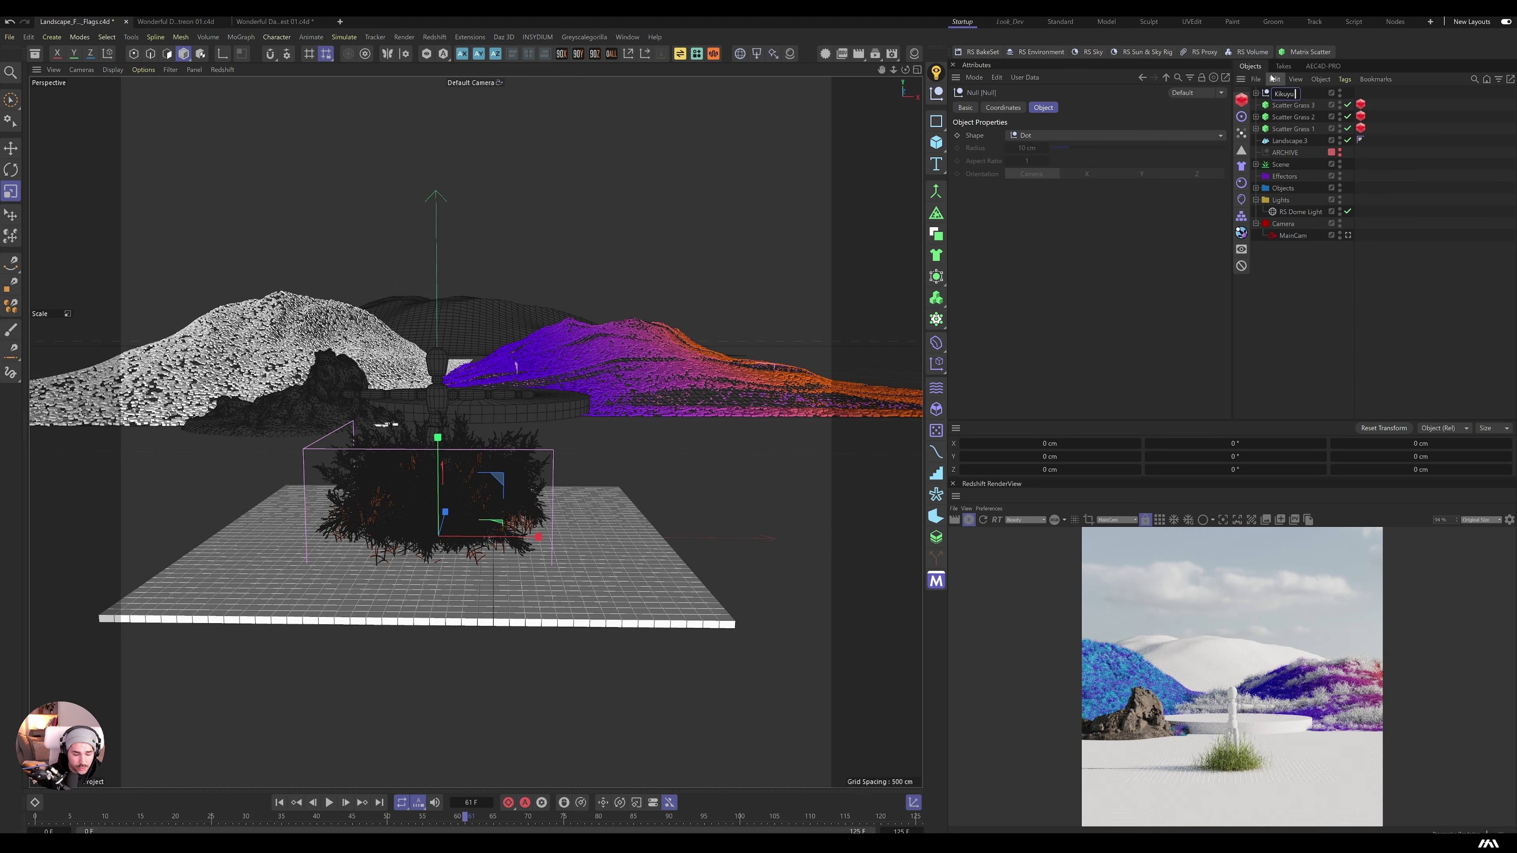
text(ss)
key(Return)
Step: Set Scatter Grass 3 to Object mode, distributing over Landscape.3
click(1285, 94)
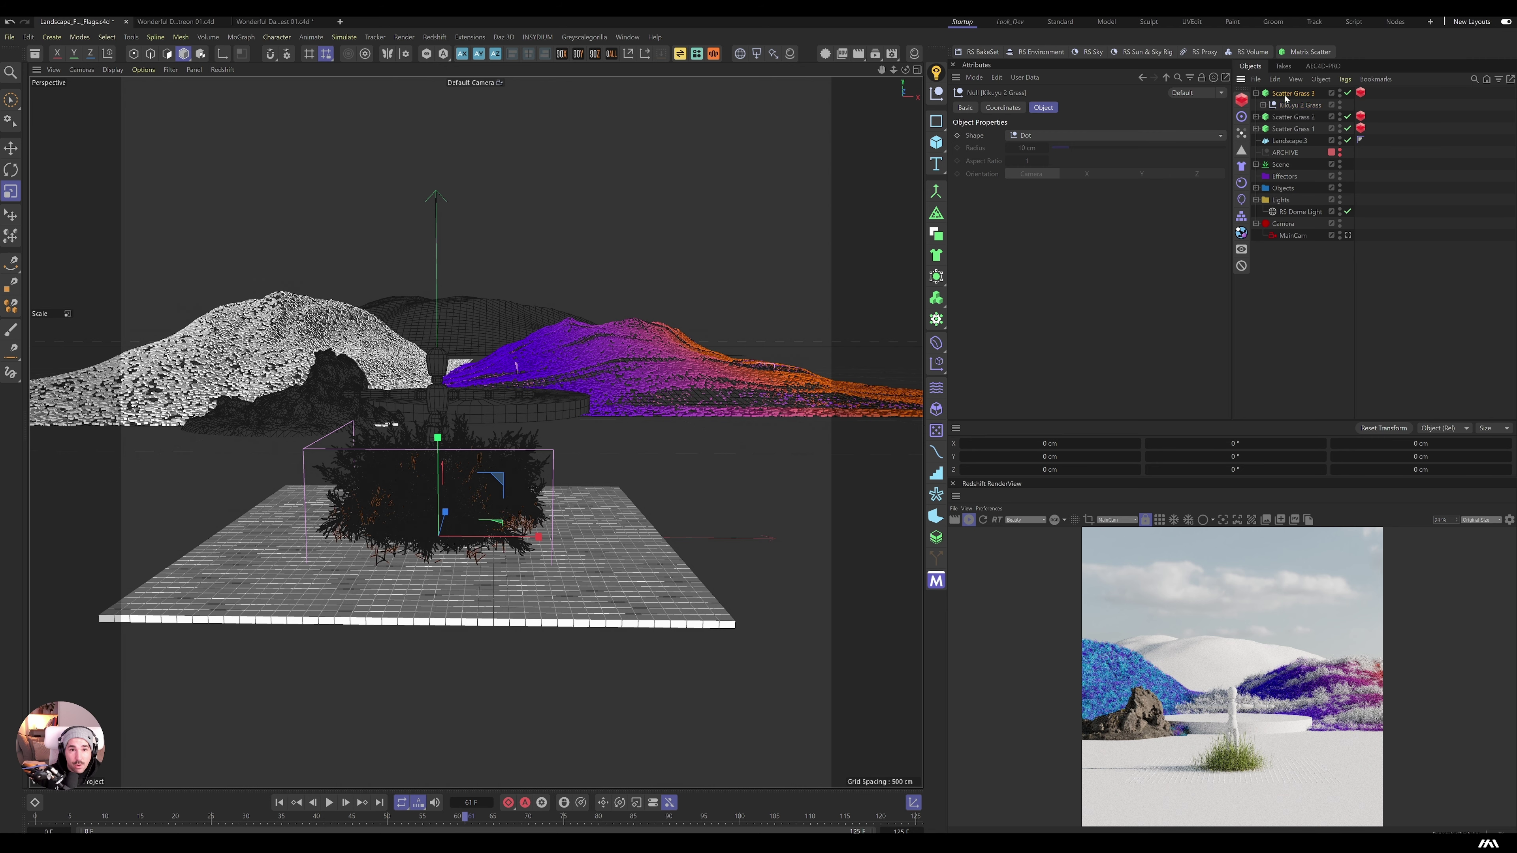
drag(1285, 142, 1285, 110)
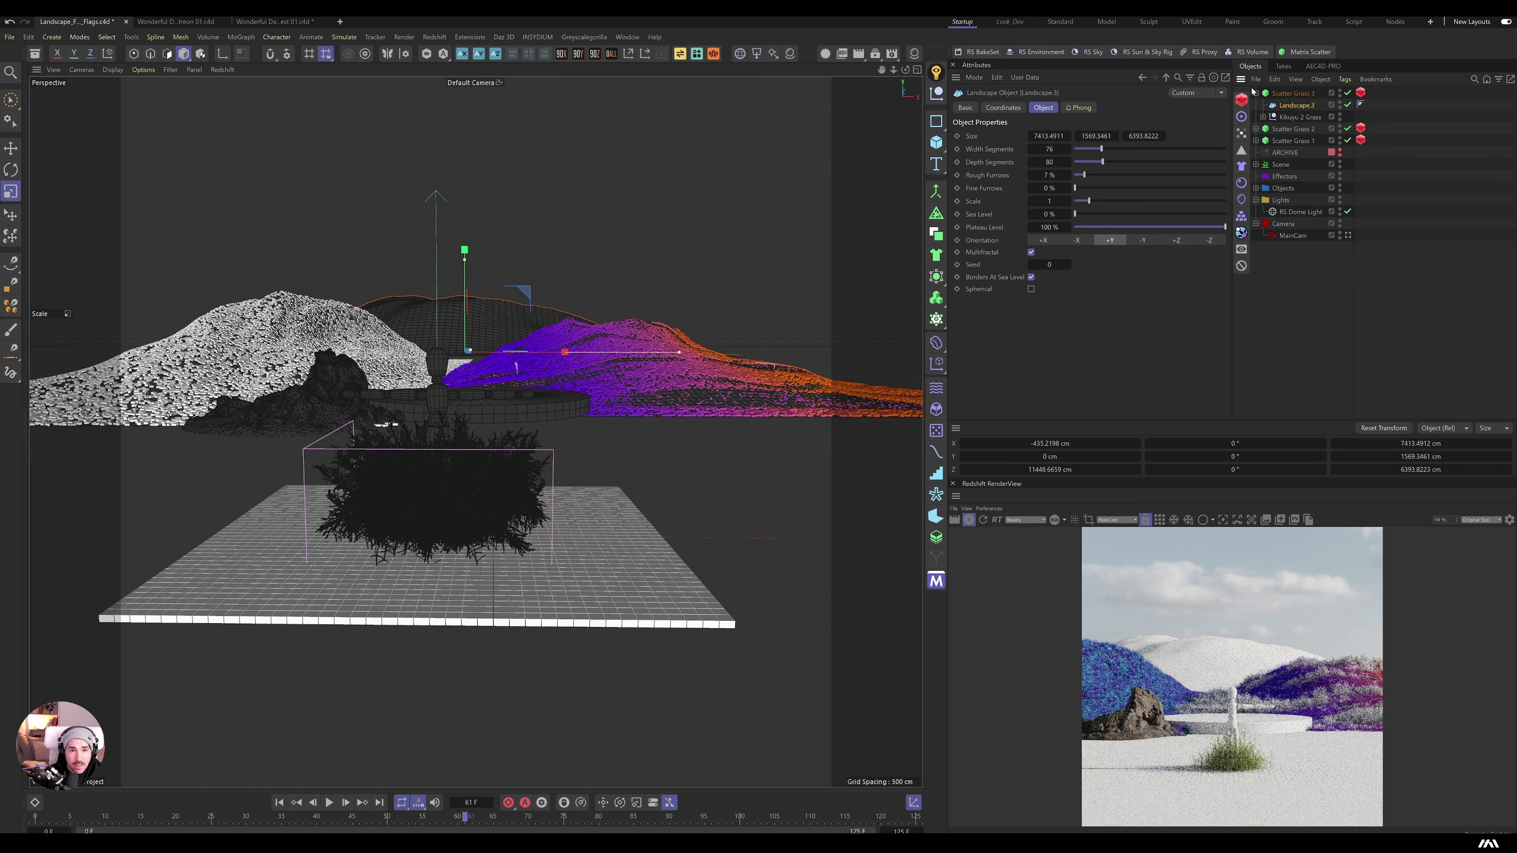
click(1290, 93)
click(1043, 107)
click(1035, 136)
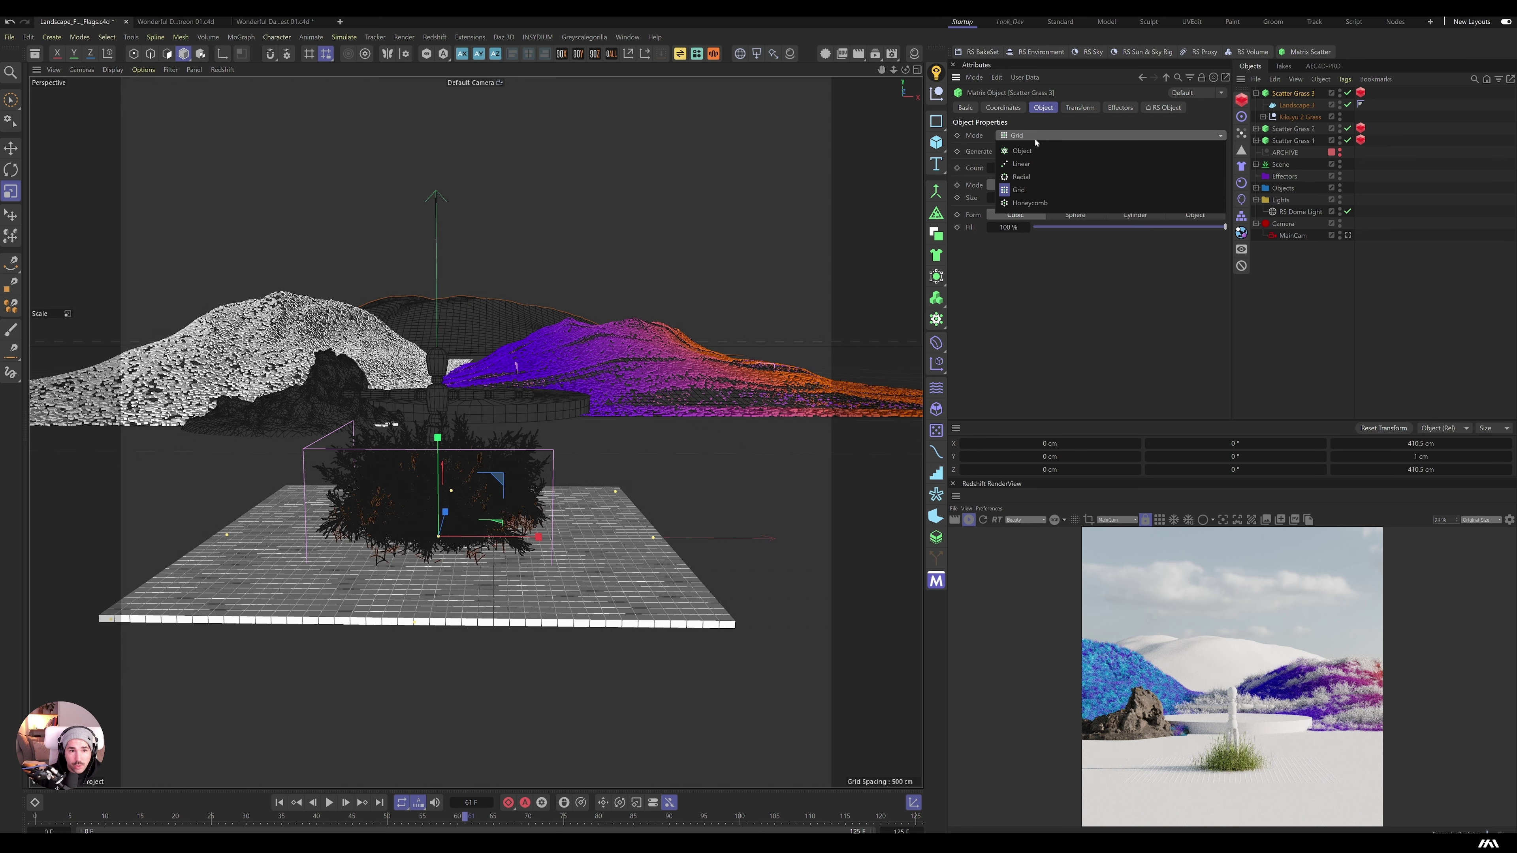
click(1027, 152)
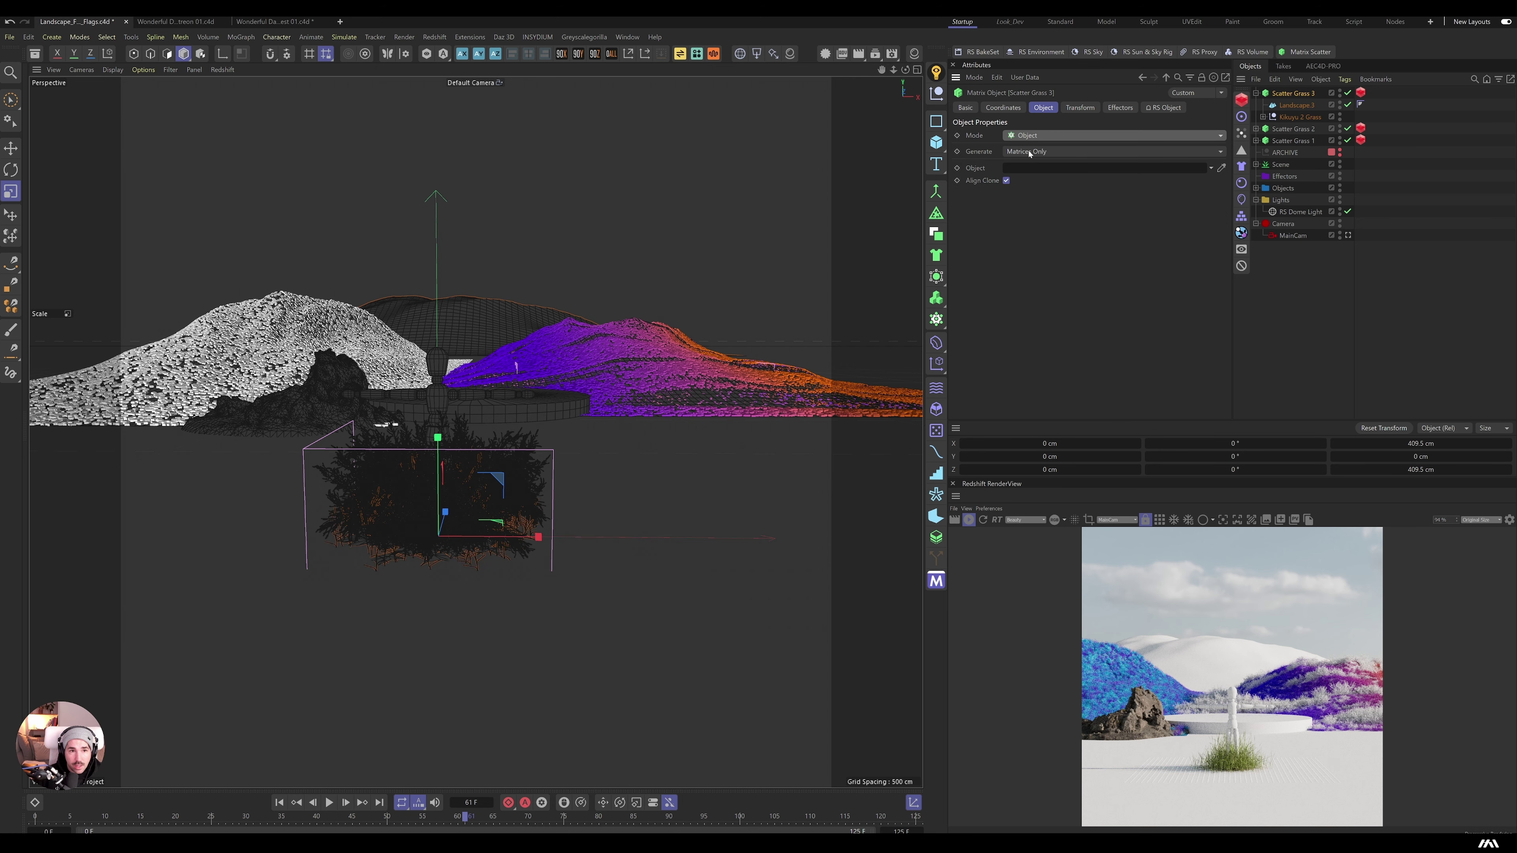
drag(1296, 105, 1132, 169)
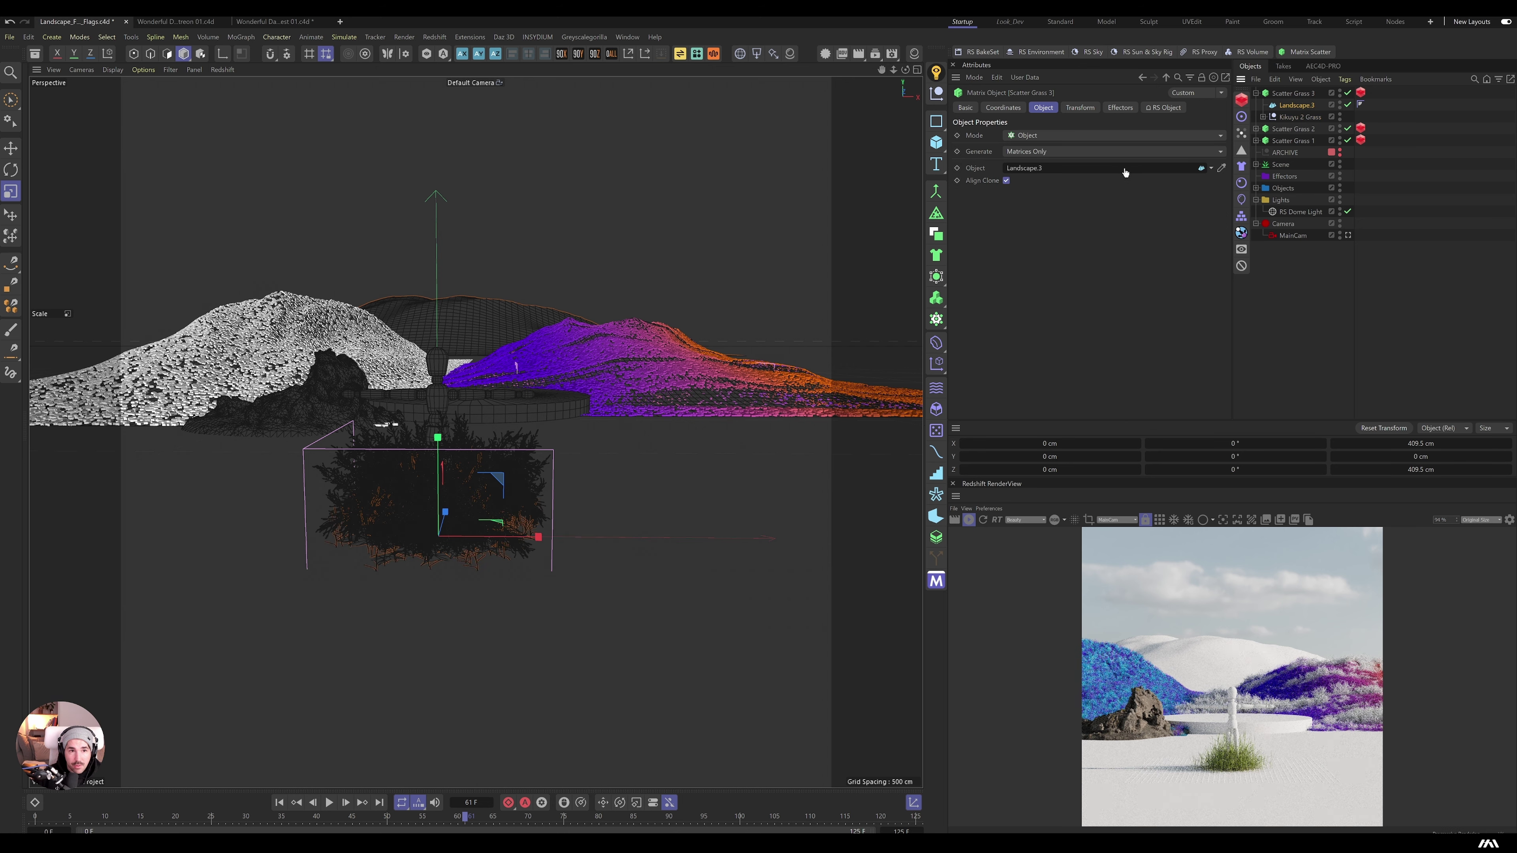
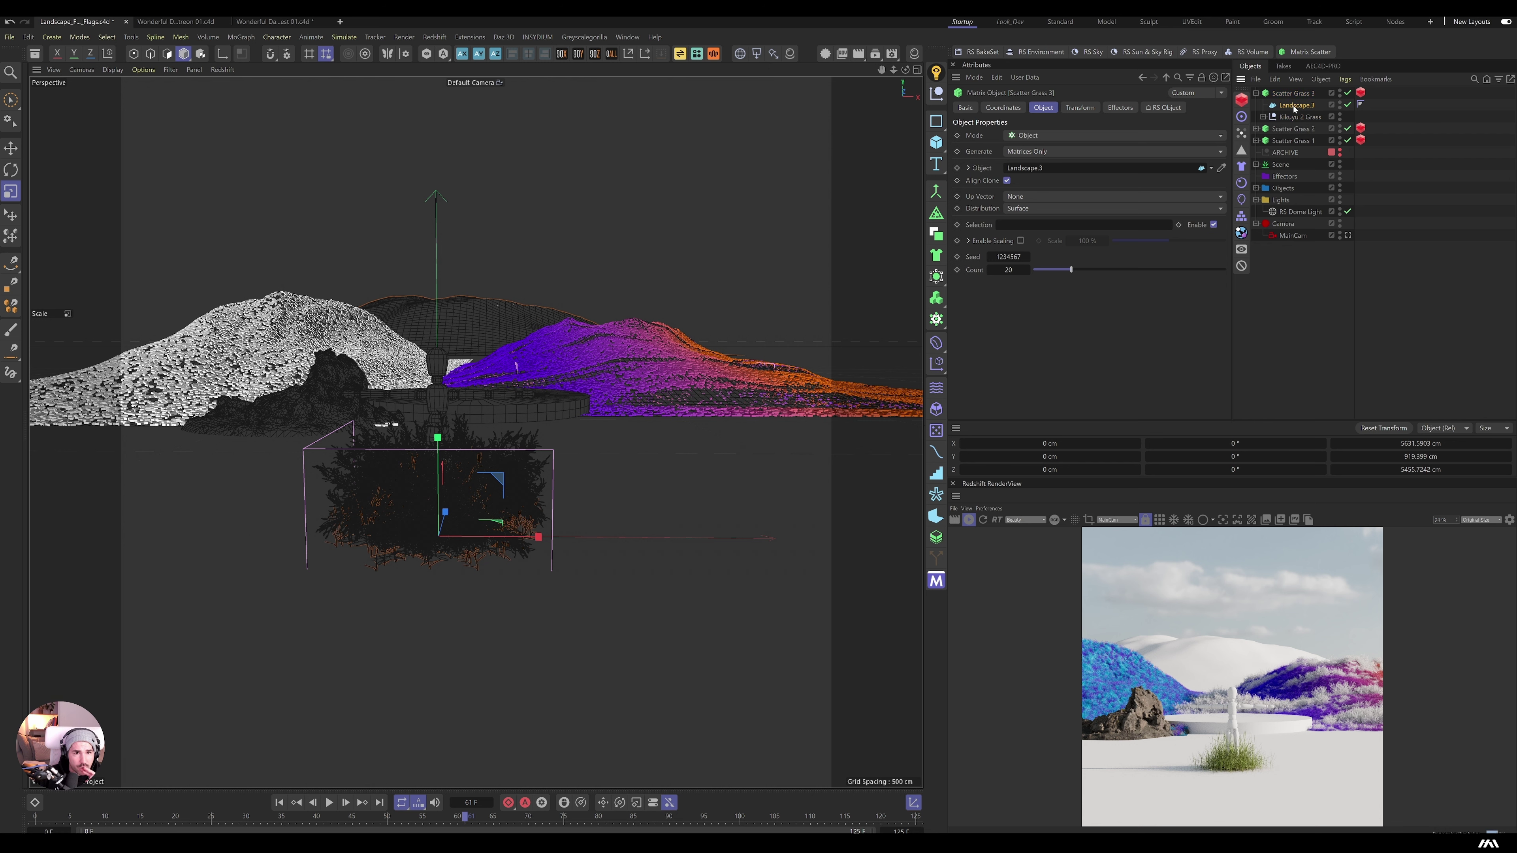
Step: Add a Polygon Selection tag with a Random Field to Landscape.3 and raise Scatter Grass 3's clone count
click(1295, 105)
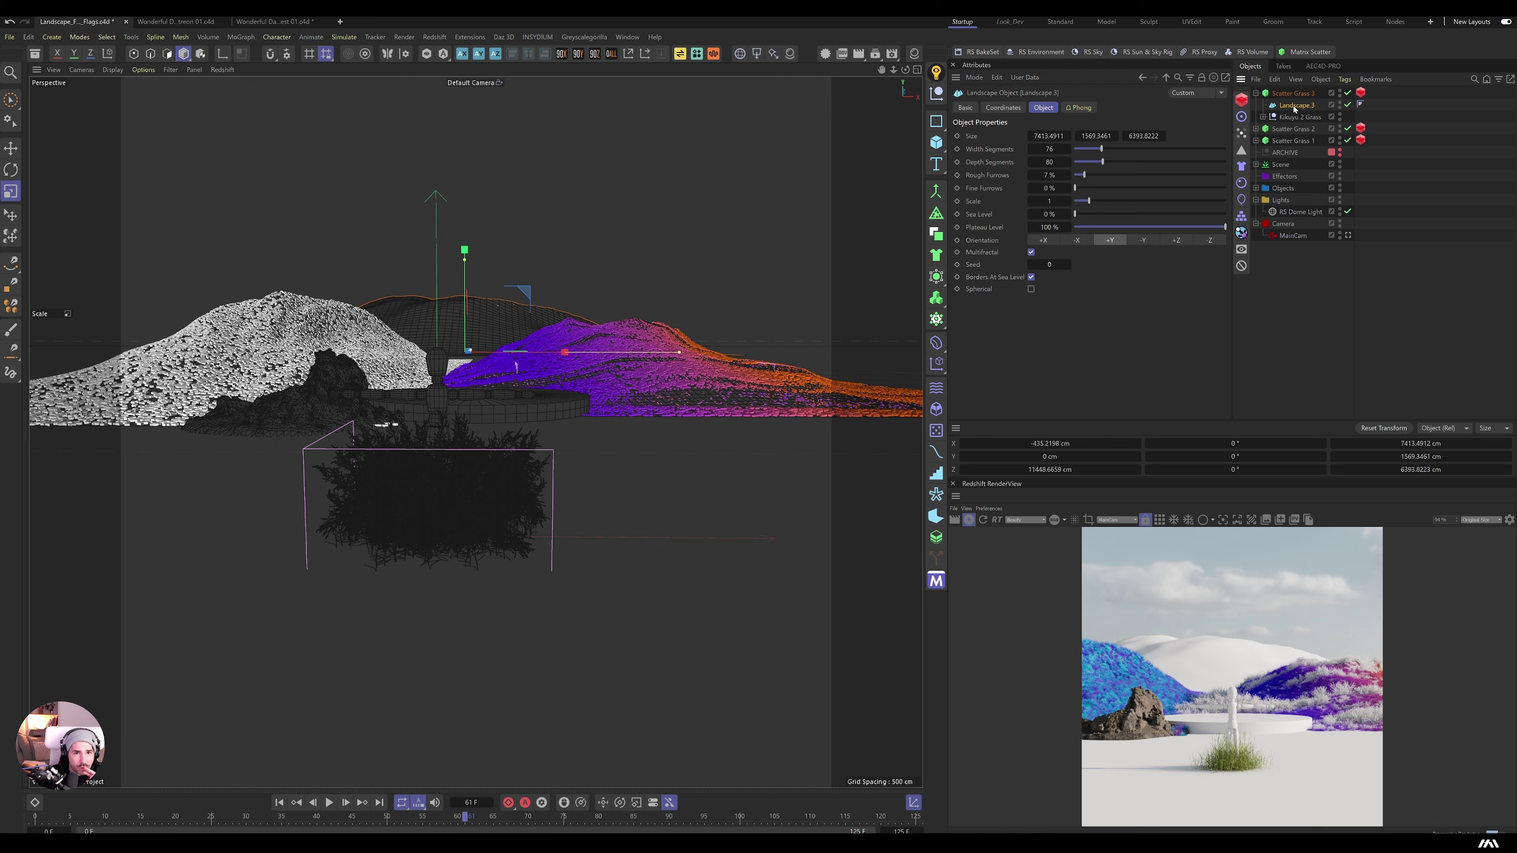
click(1246, 153)
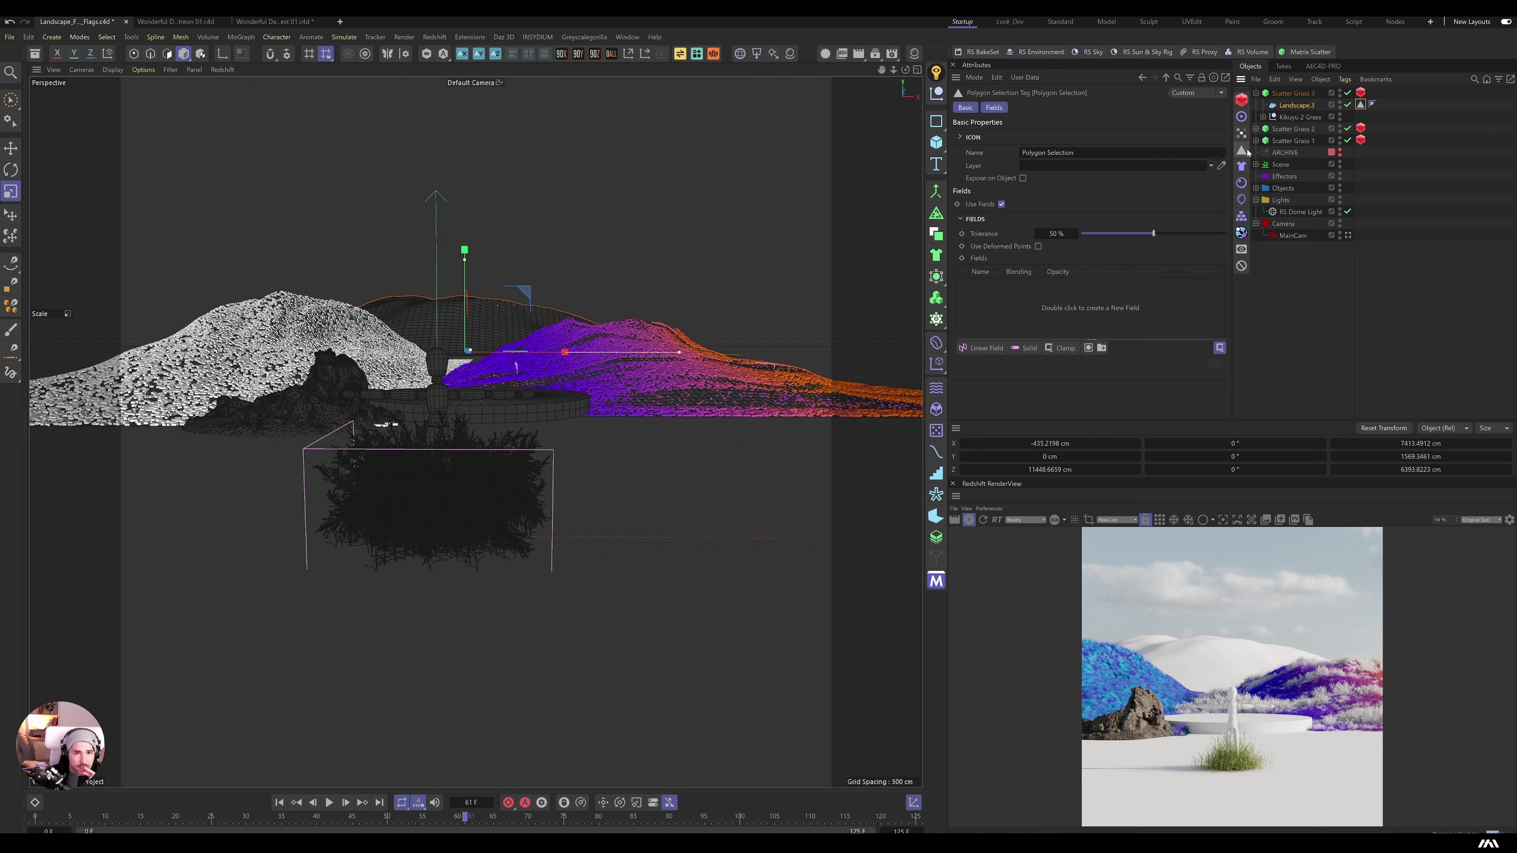
click(1000, 352)
click(999, 467)
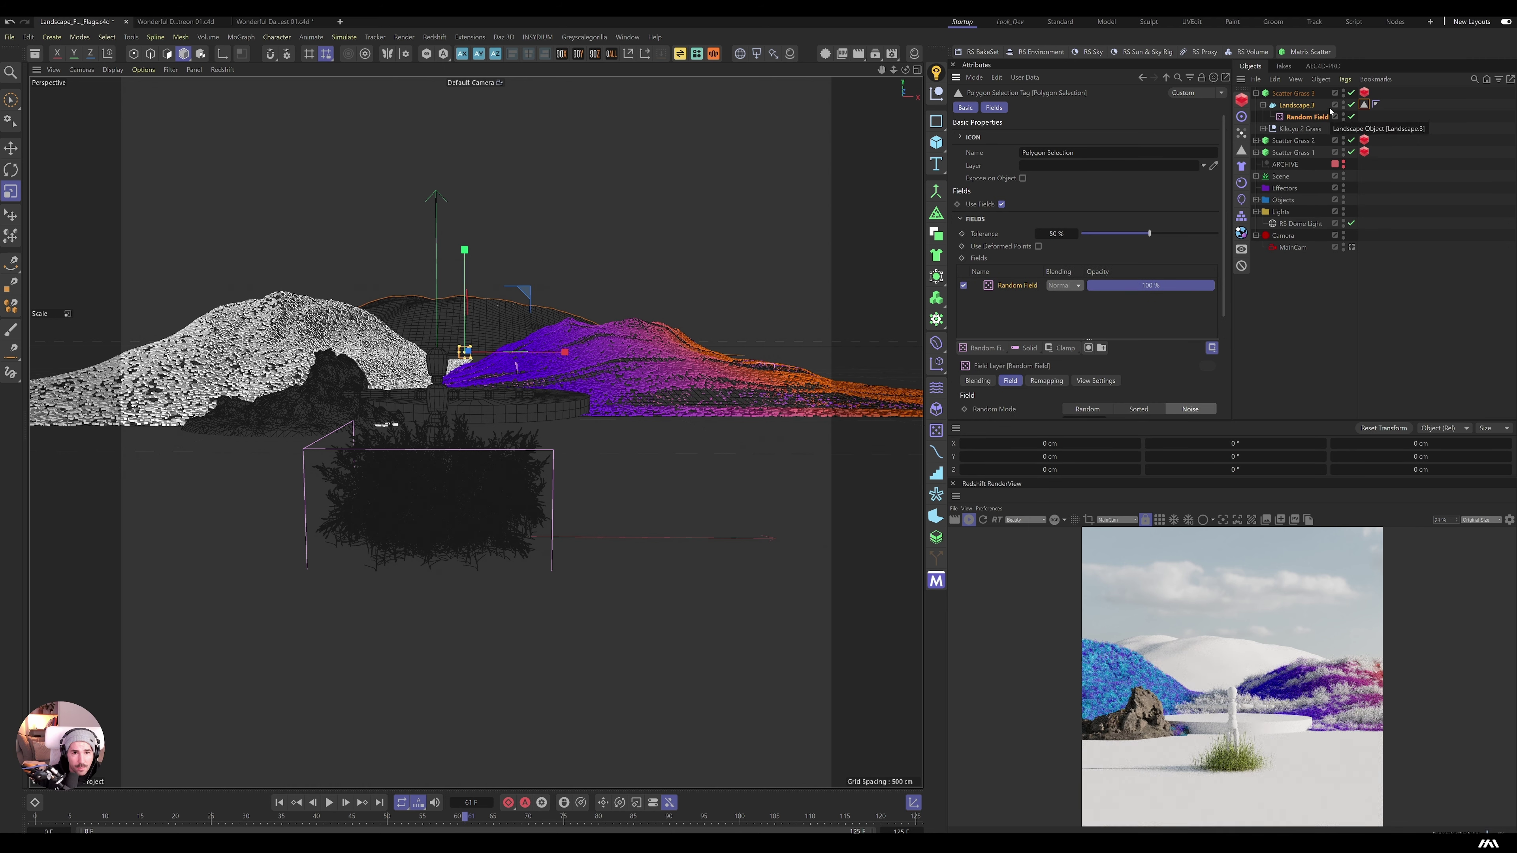
click(1291, 92)
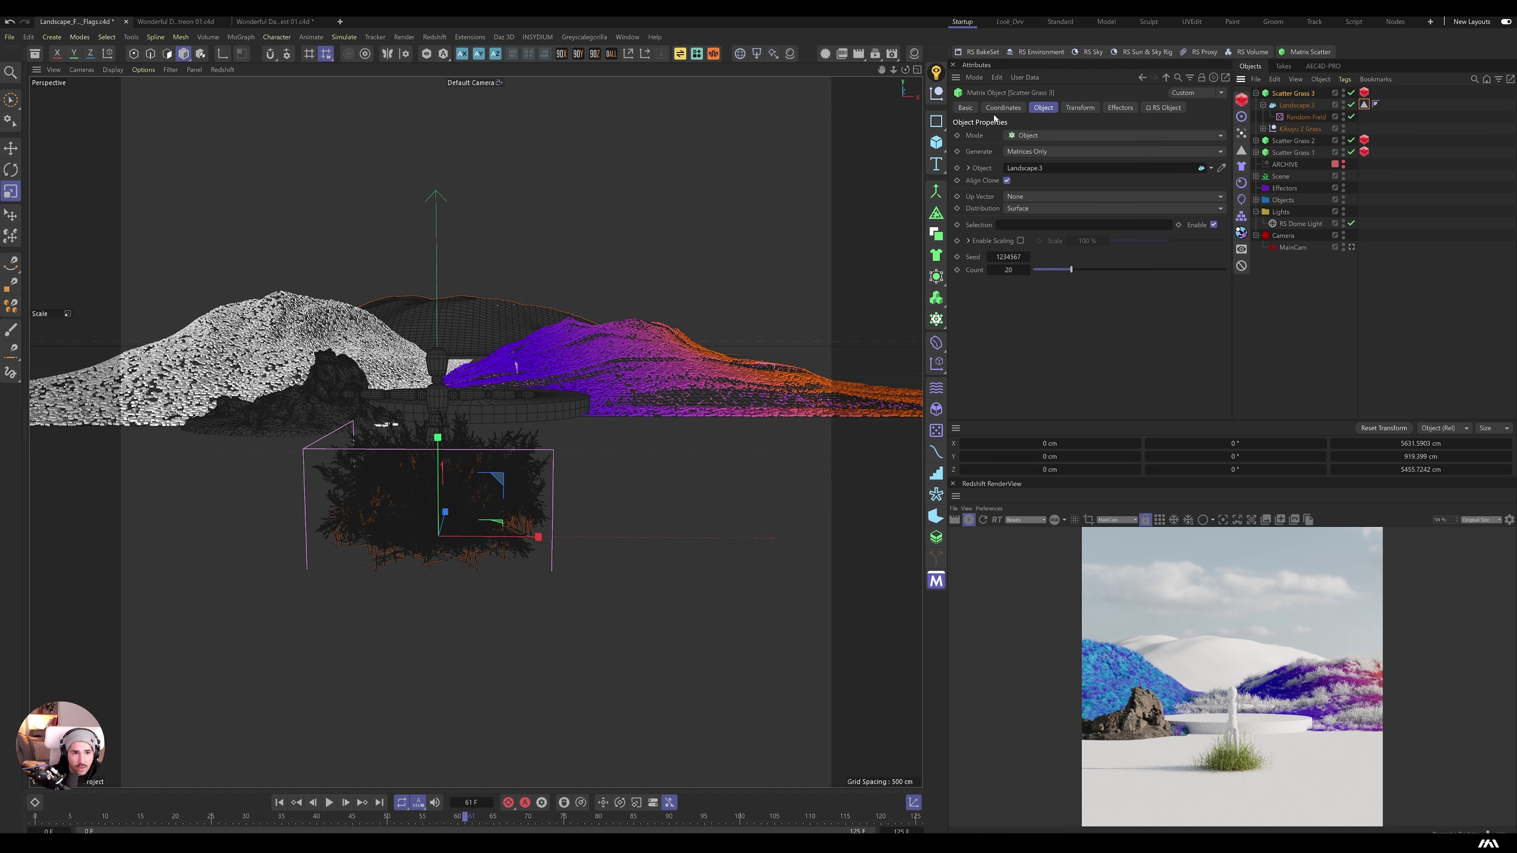
drag(1016, 272, 1075, 271)
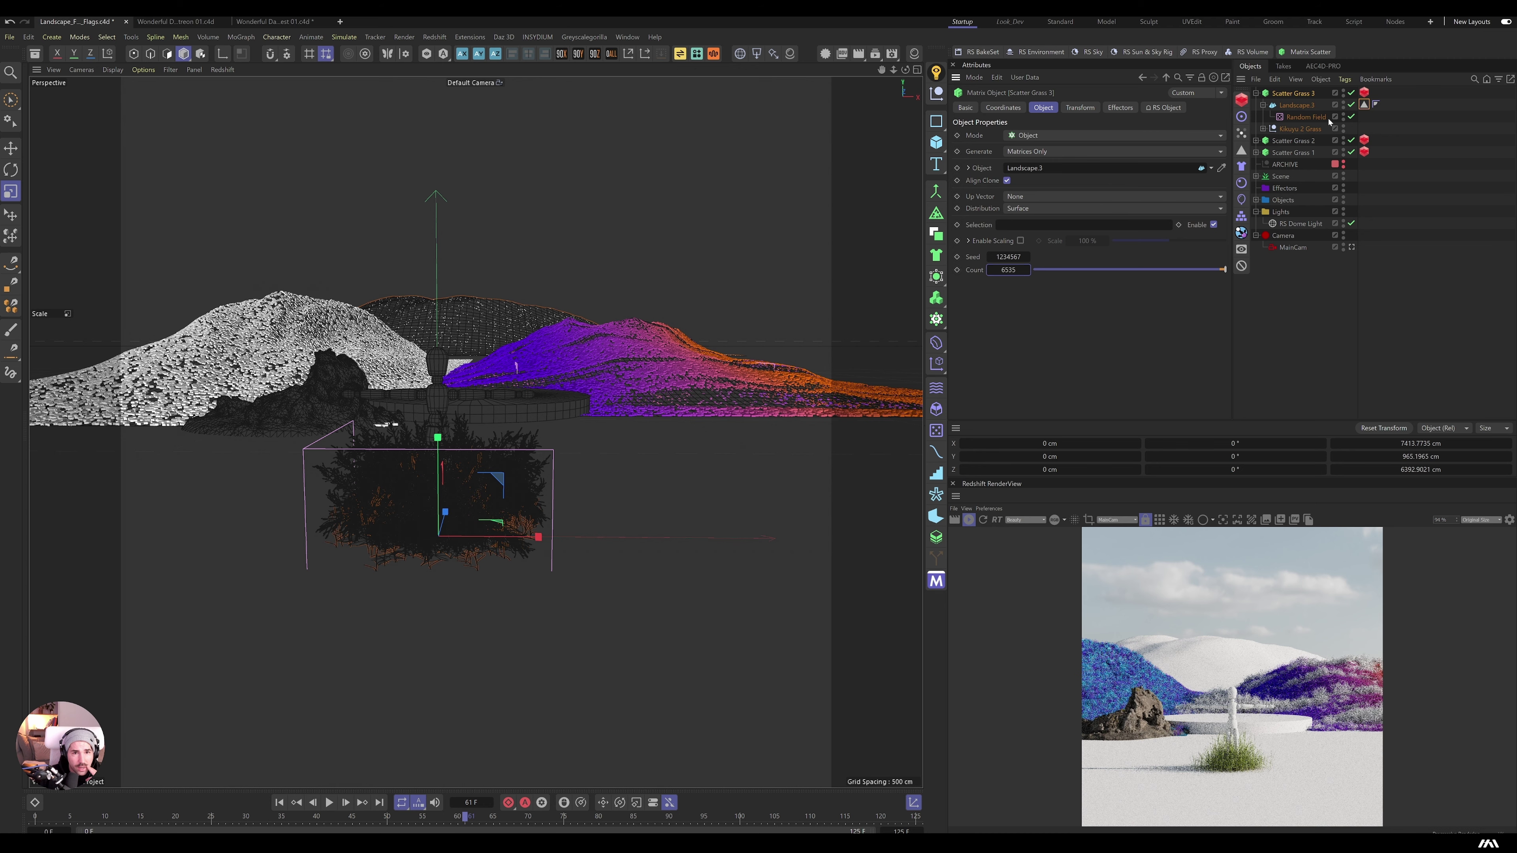
Step: Enlarge the Random Field's scale to about 2065%
click(1306, 117)
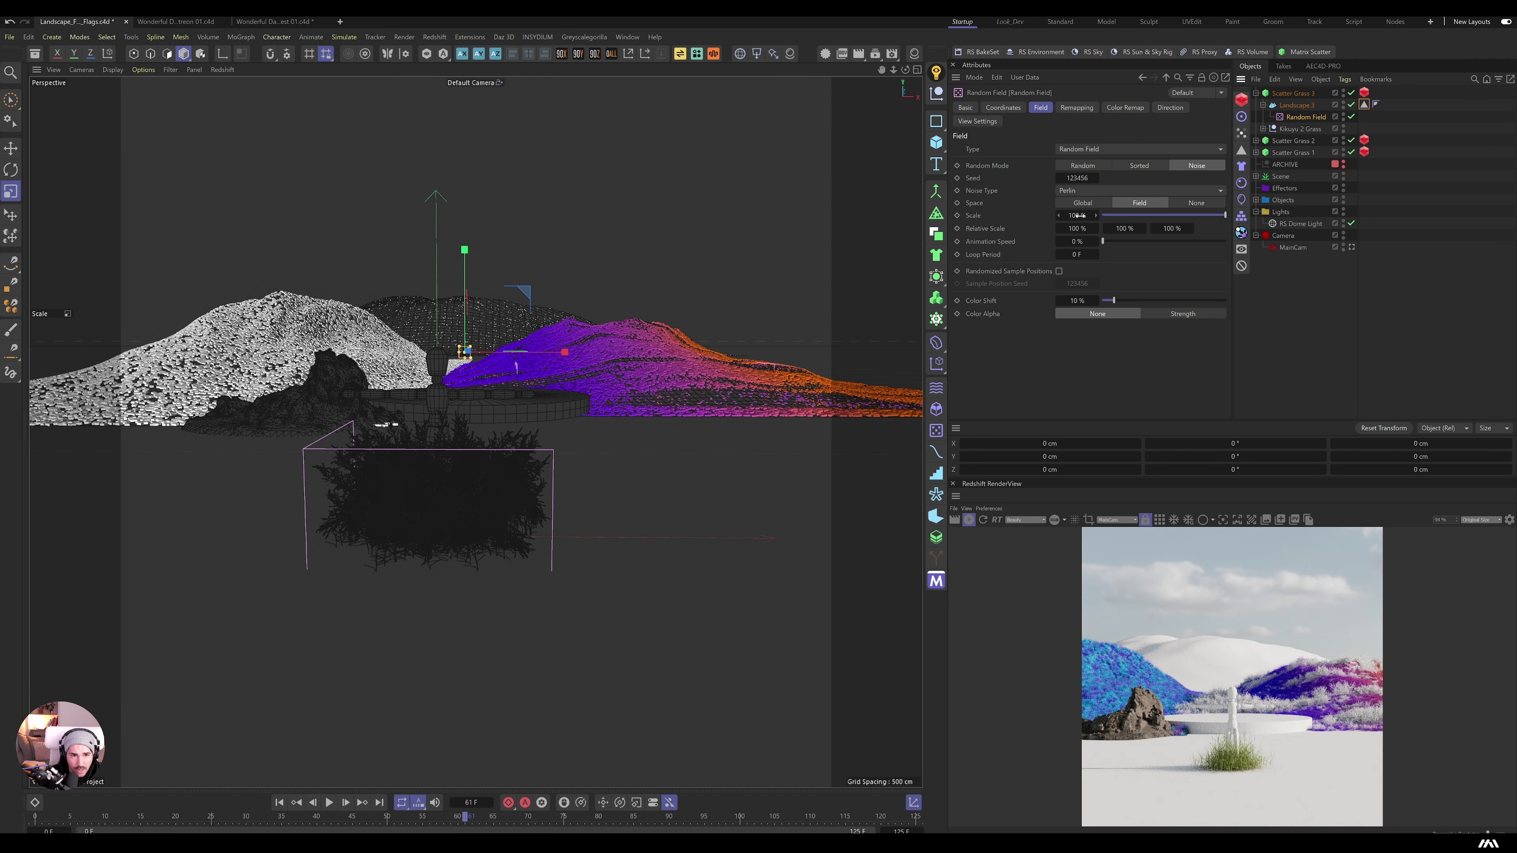
click(1078, 215)
drag(1078, 215, 1162, 215)
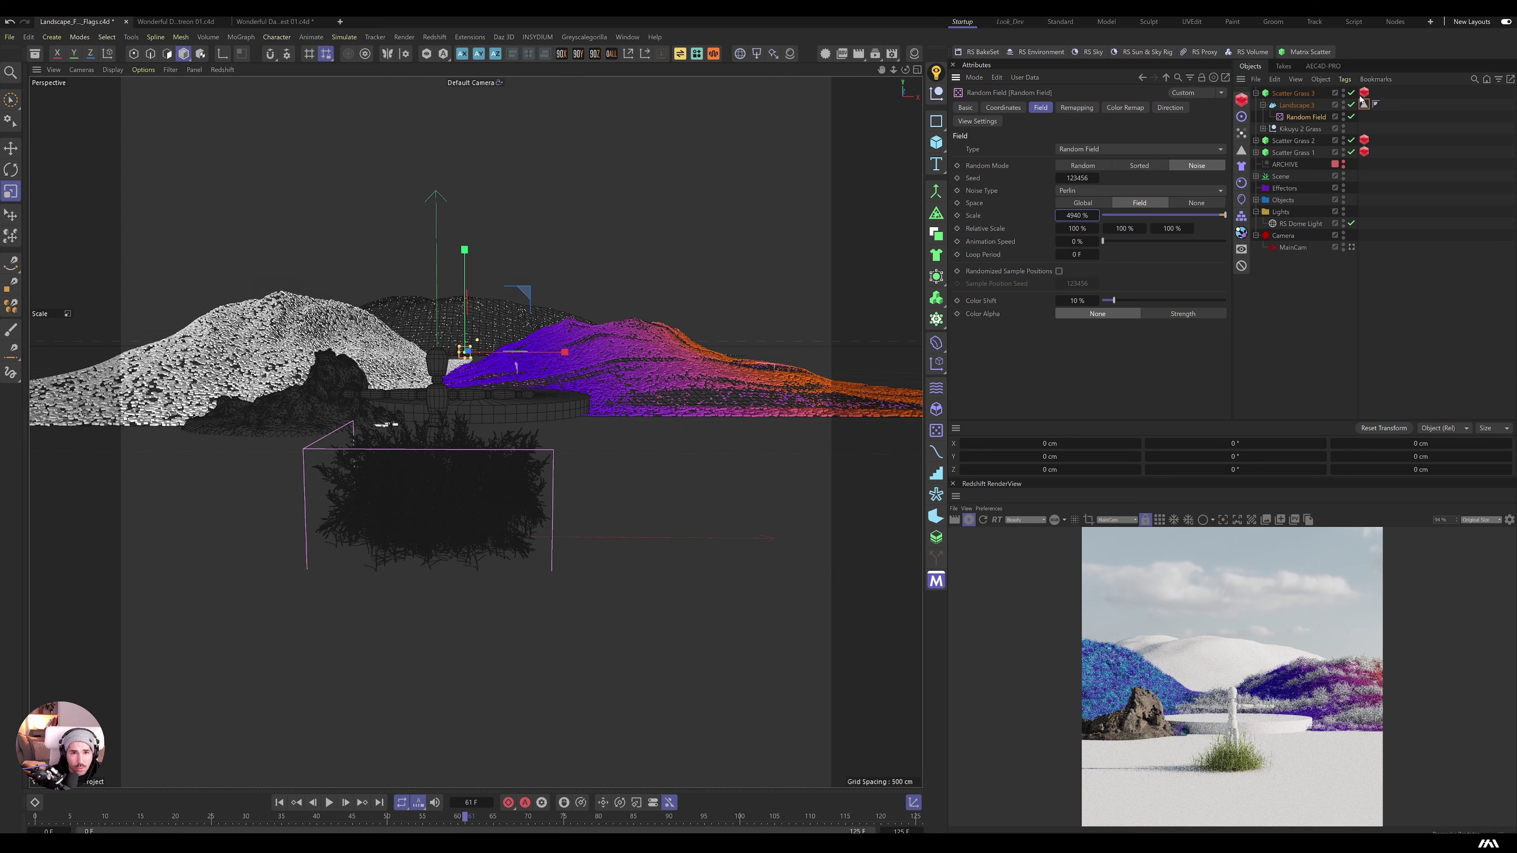
Step: Restrict Scatter Grass 3 to the landscape's polygon selection and nudge the field scale up slightly
click(1288, 93)
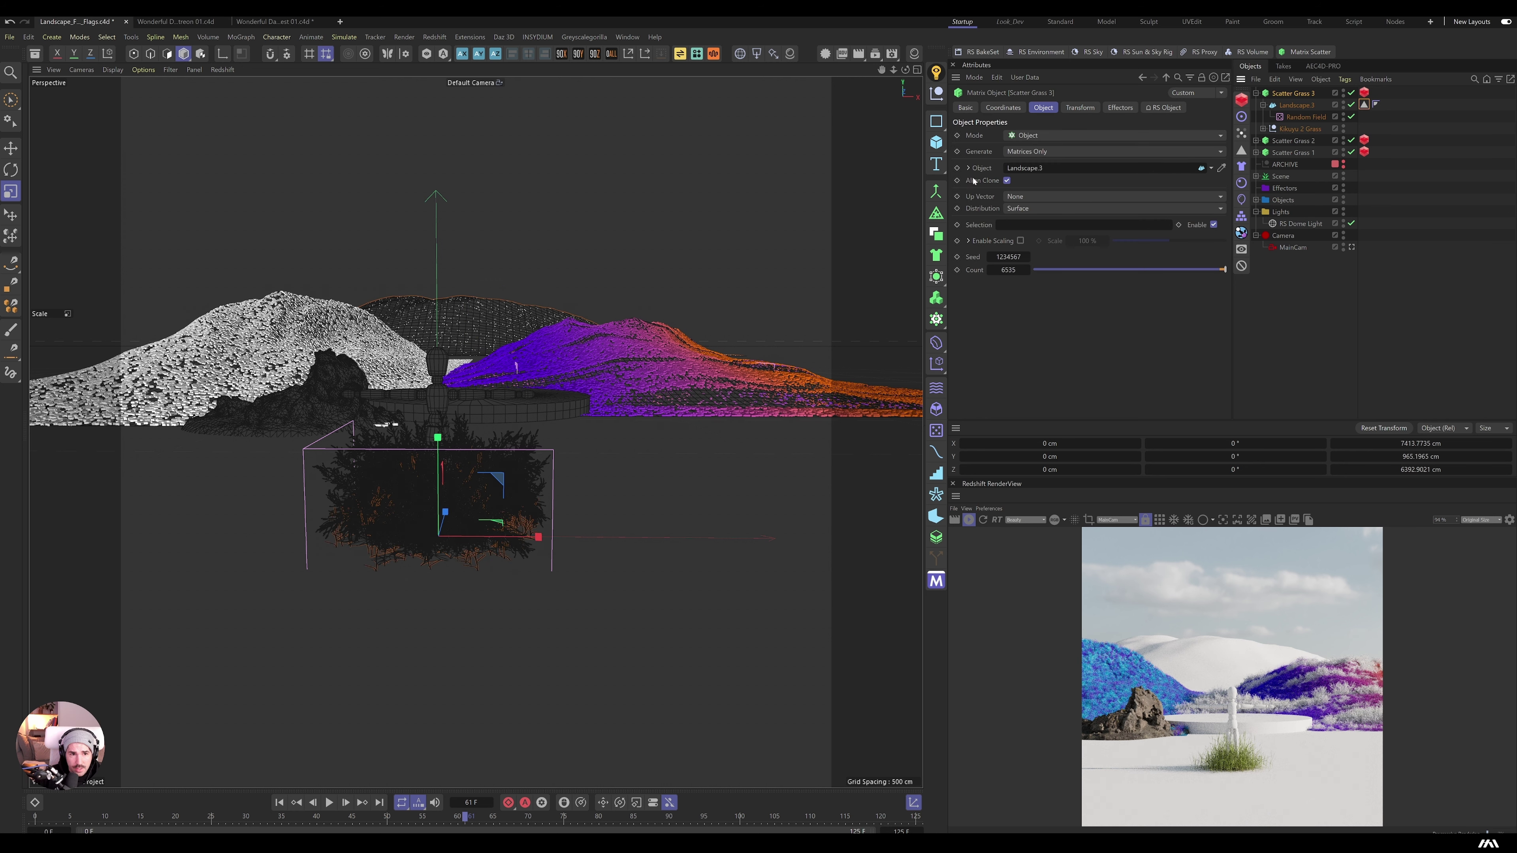
drag(1364, 108, 1024, 225)
click(1305, 116)
drag(1077, 216, 1111, 216)
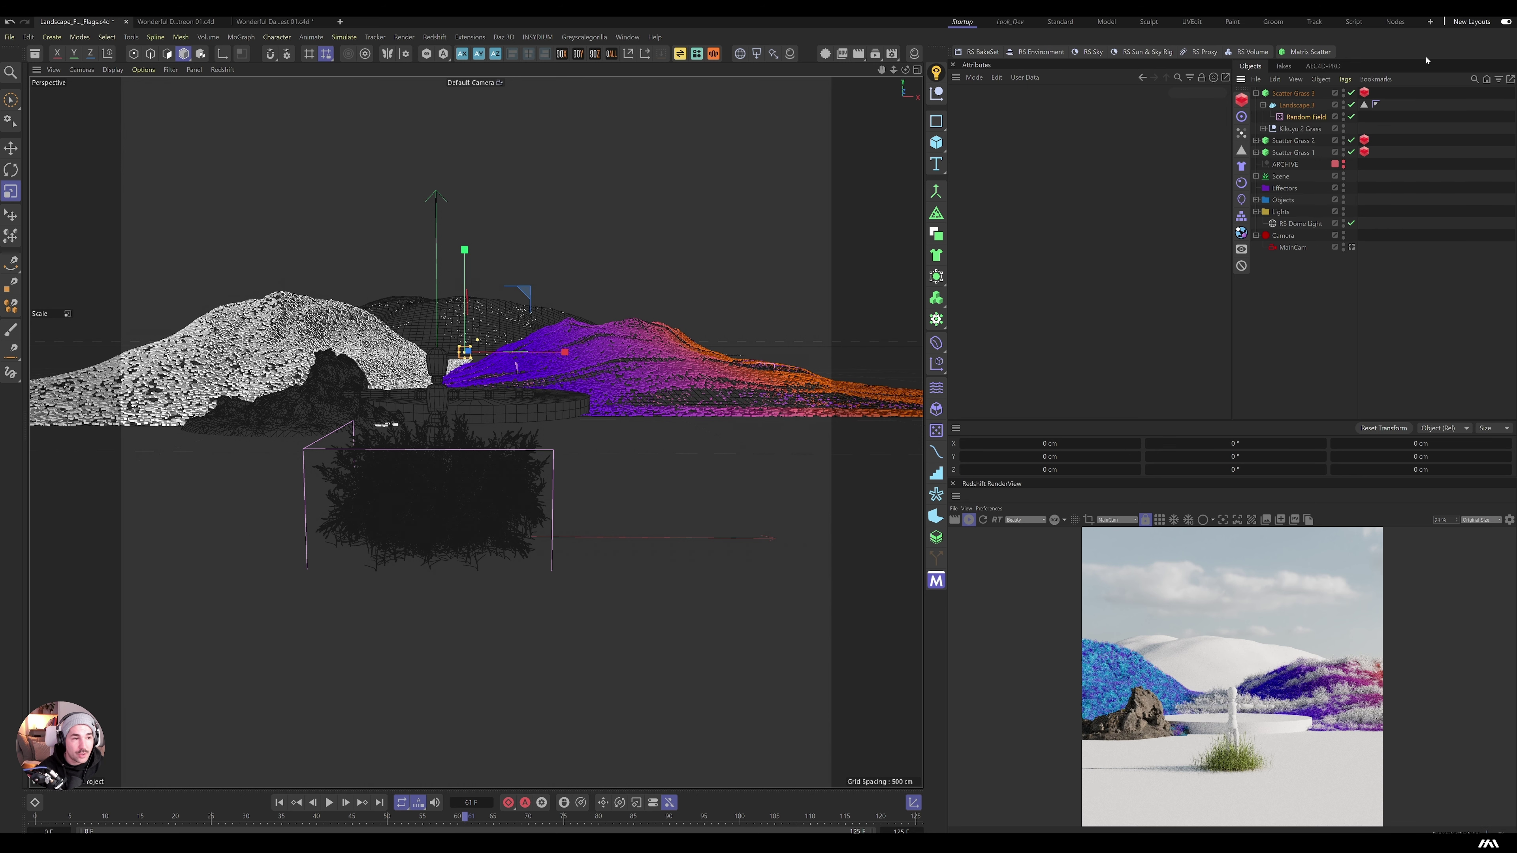
Step: Set the Redshift particle mode to Custom Objects using the eight Kikuyu 2 Grass meshes
click(1363, 93)
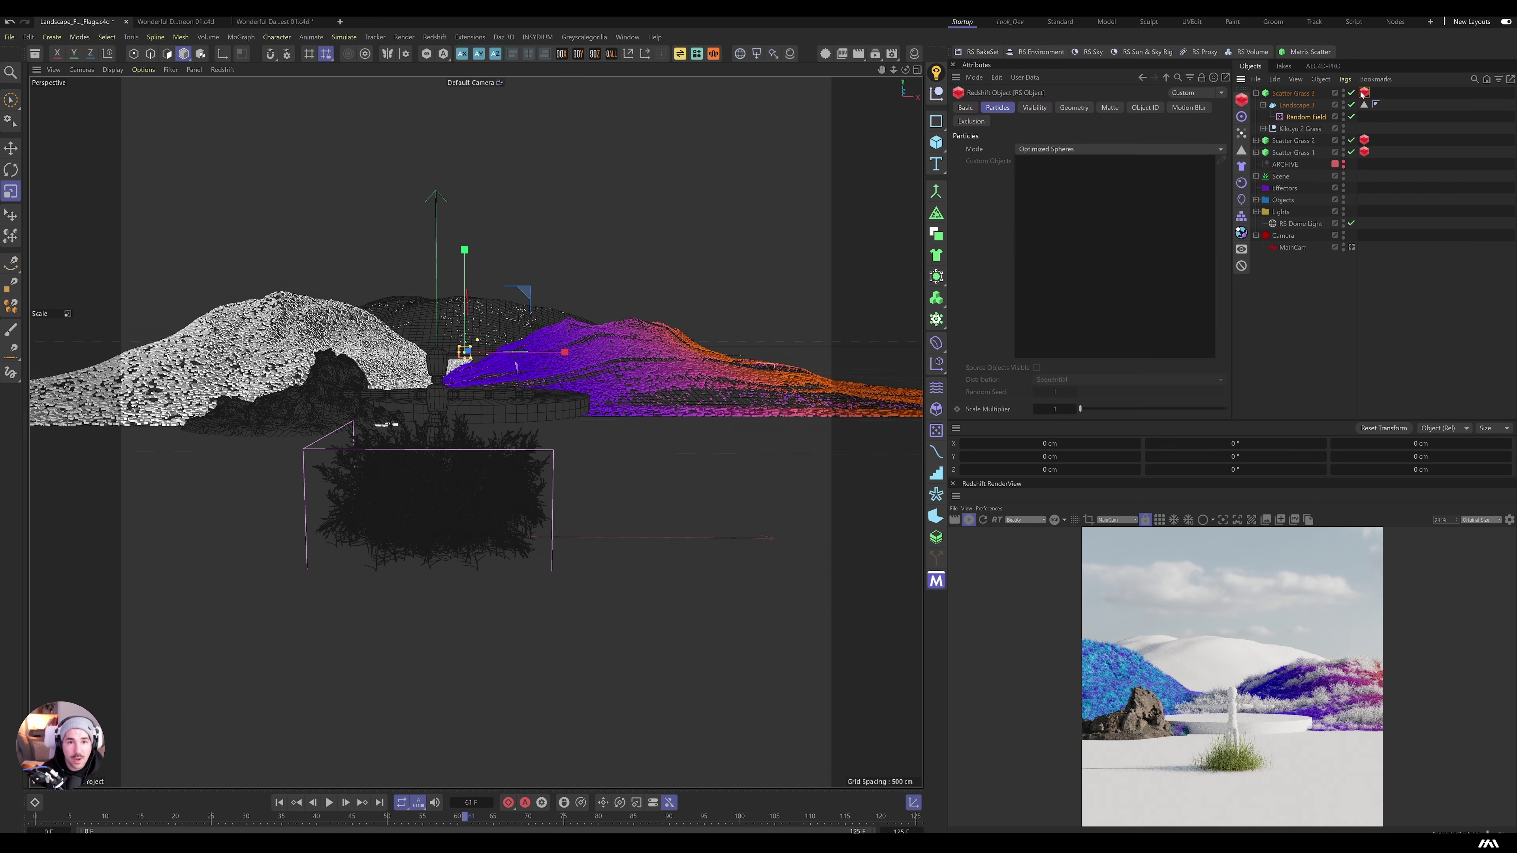
click(1068, 151)
click(1052, 217)
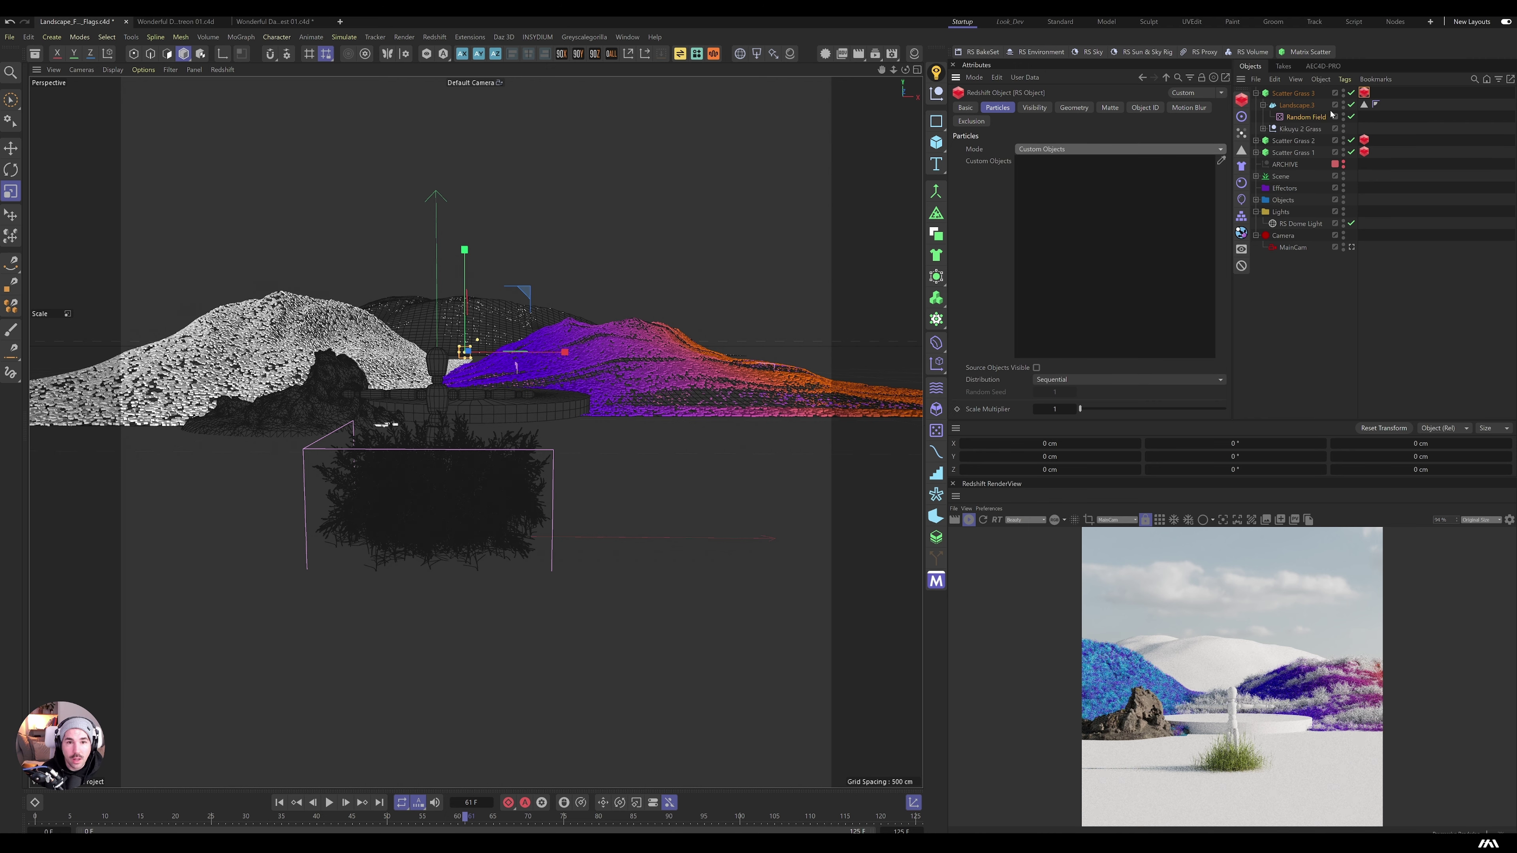
click(1263, 129)
click(1307, 142)
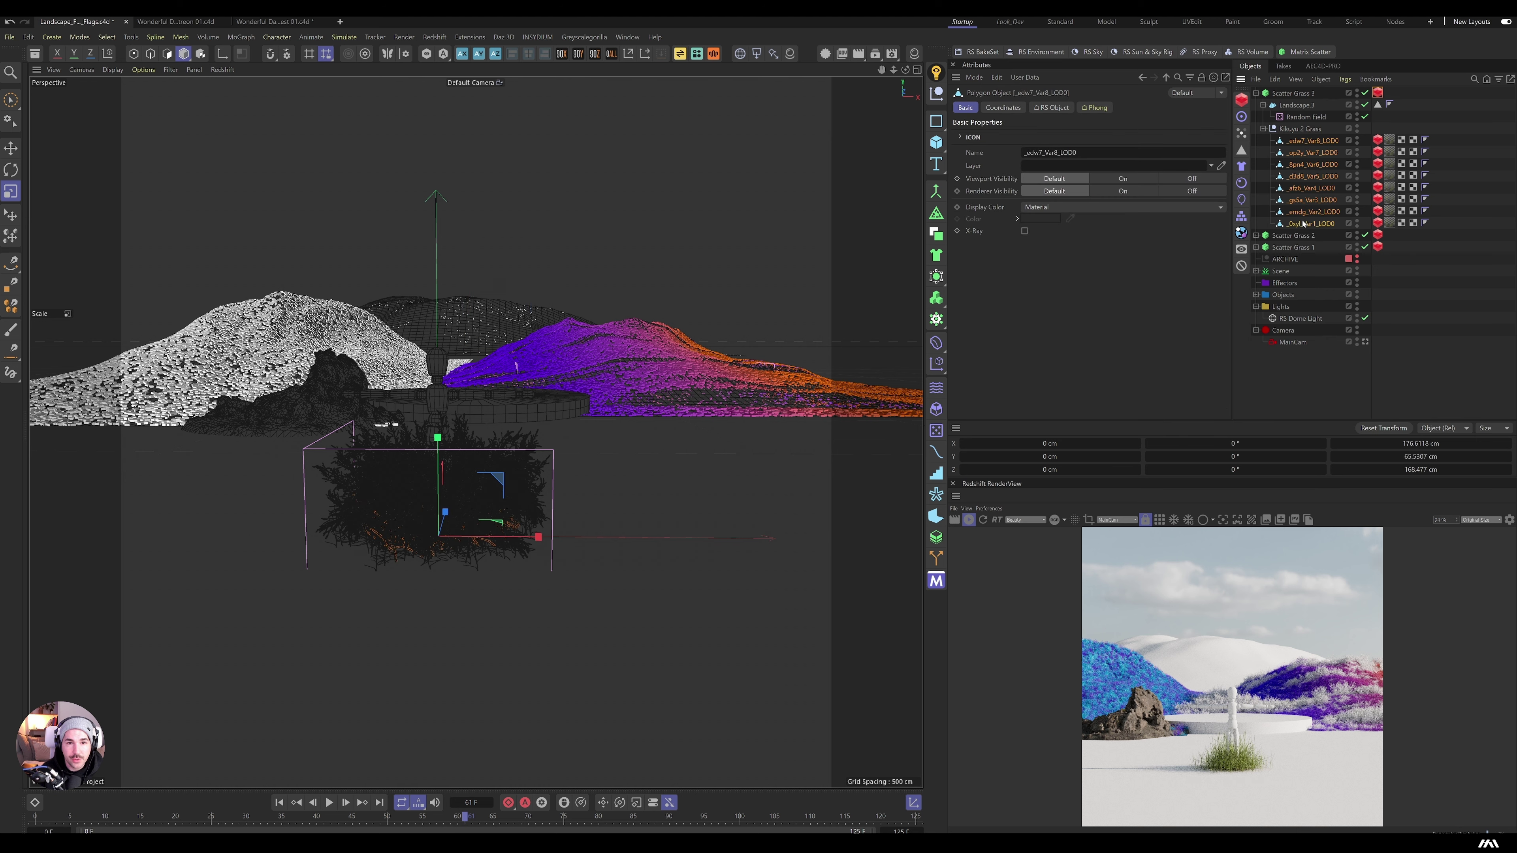
click(1378, 93)
drag(1192, 192, 1191, 190)
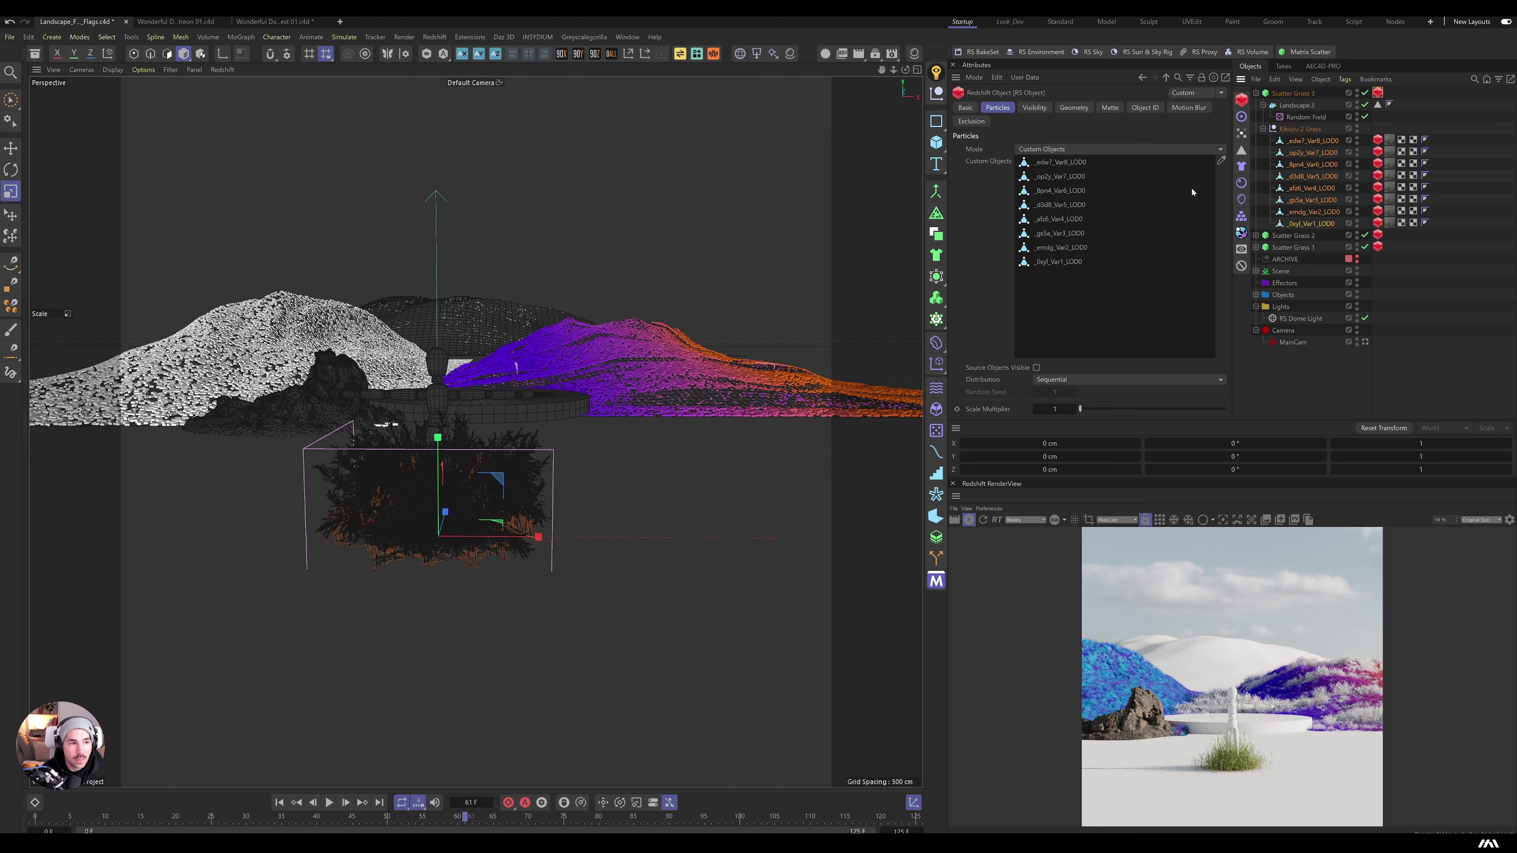
Step: Set the particle Scale Multiplier to 4
click(1056, 410)
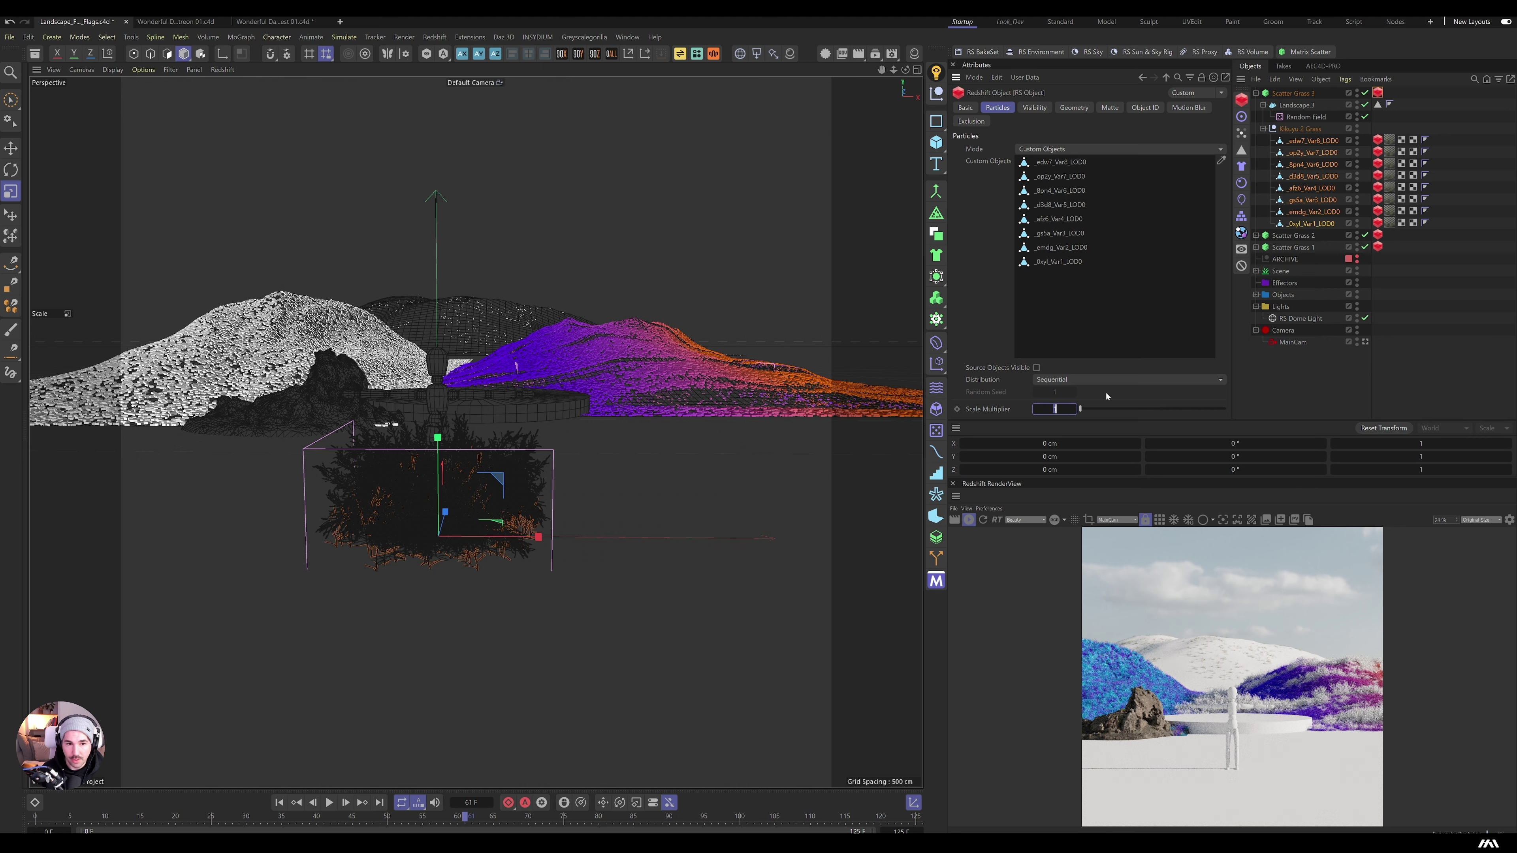
text(4)
key(Return)
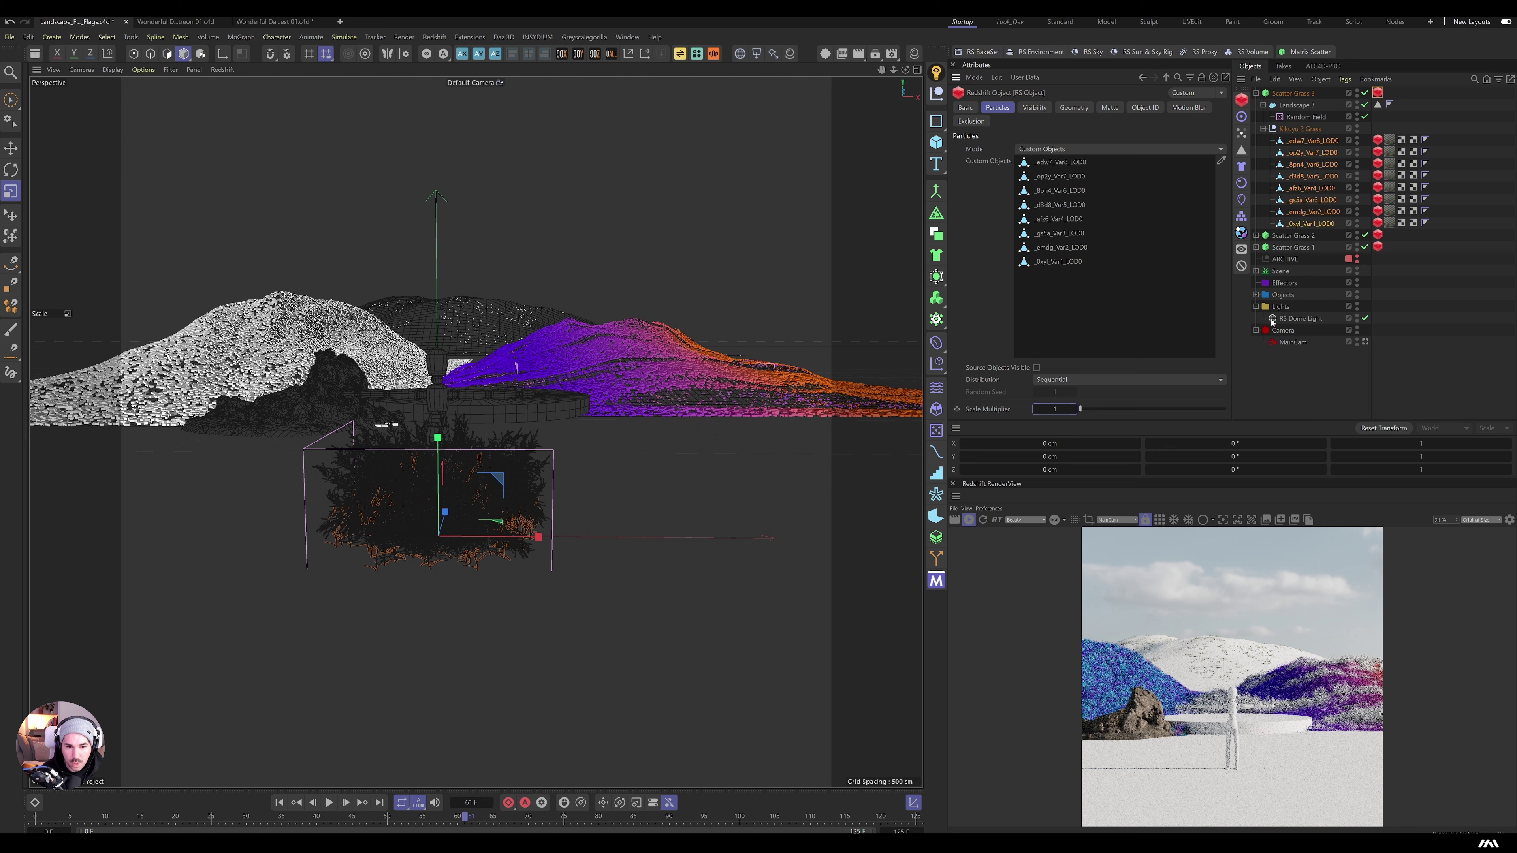
Step: Raise Scatter Grass 3's clone count to 100000
click(1294, 94)
double_click(1007, 270)
text(6500)
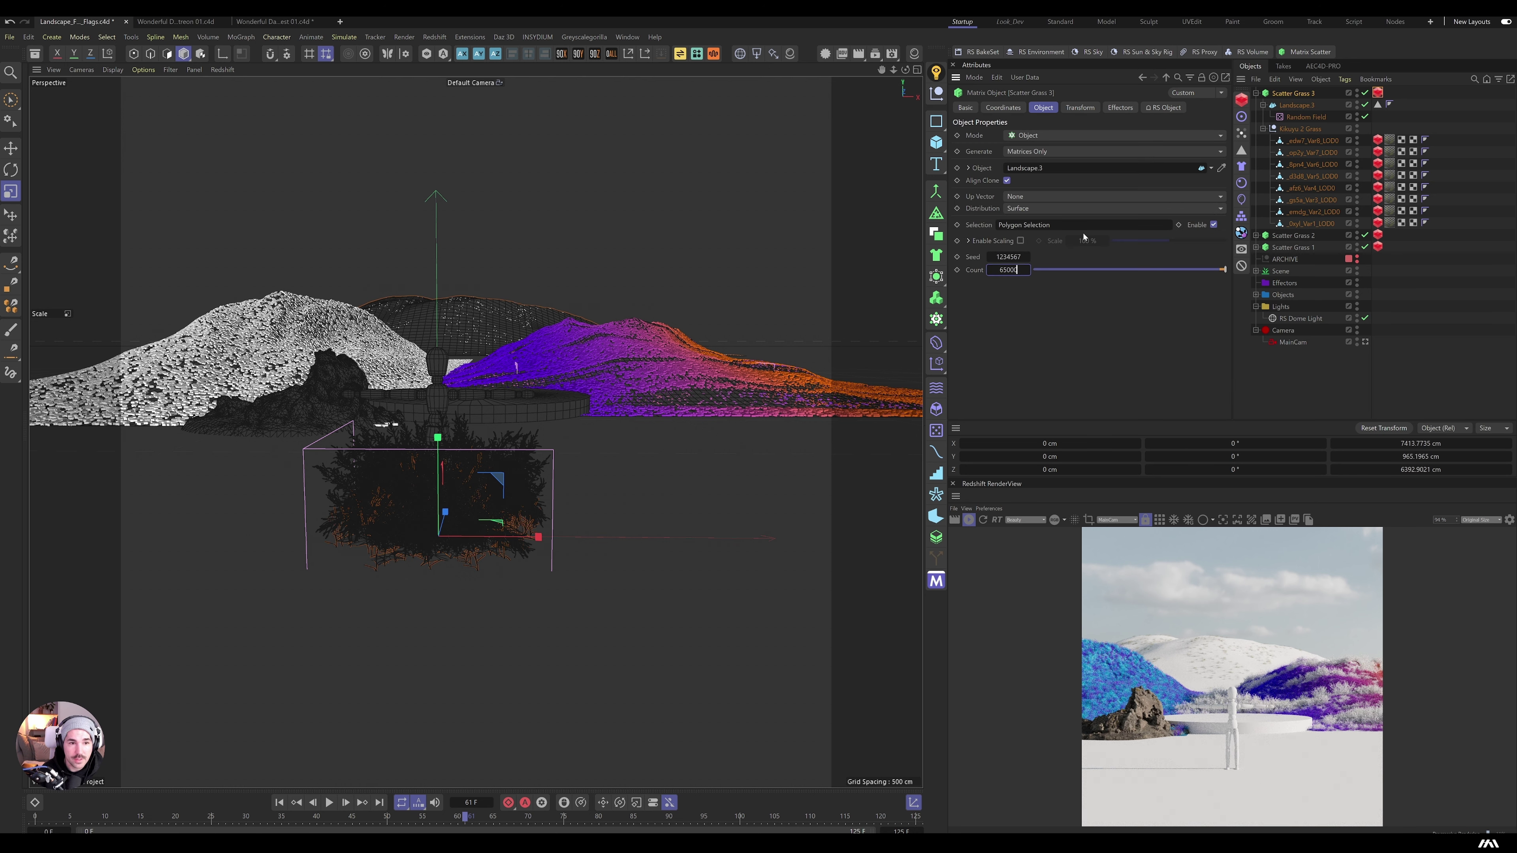
text(0)
key(Return)
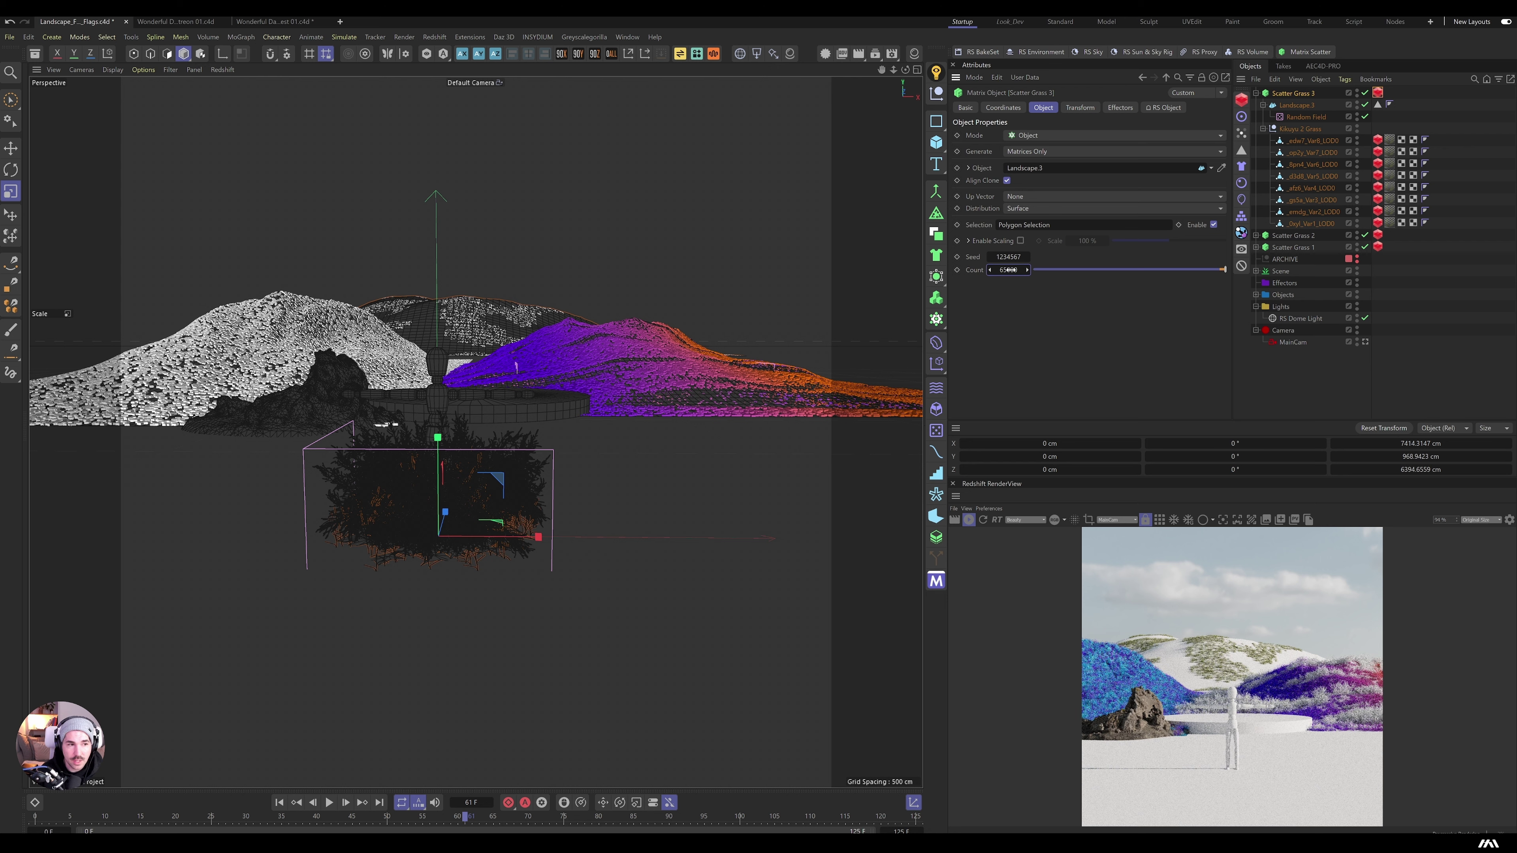
drag(1027, 270, 1027, 239)
double_click(1009, 270)
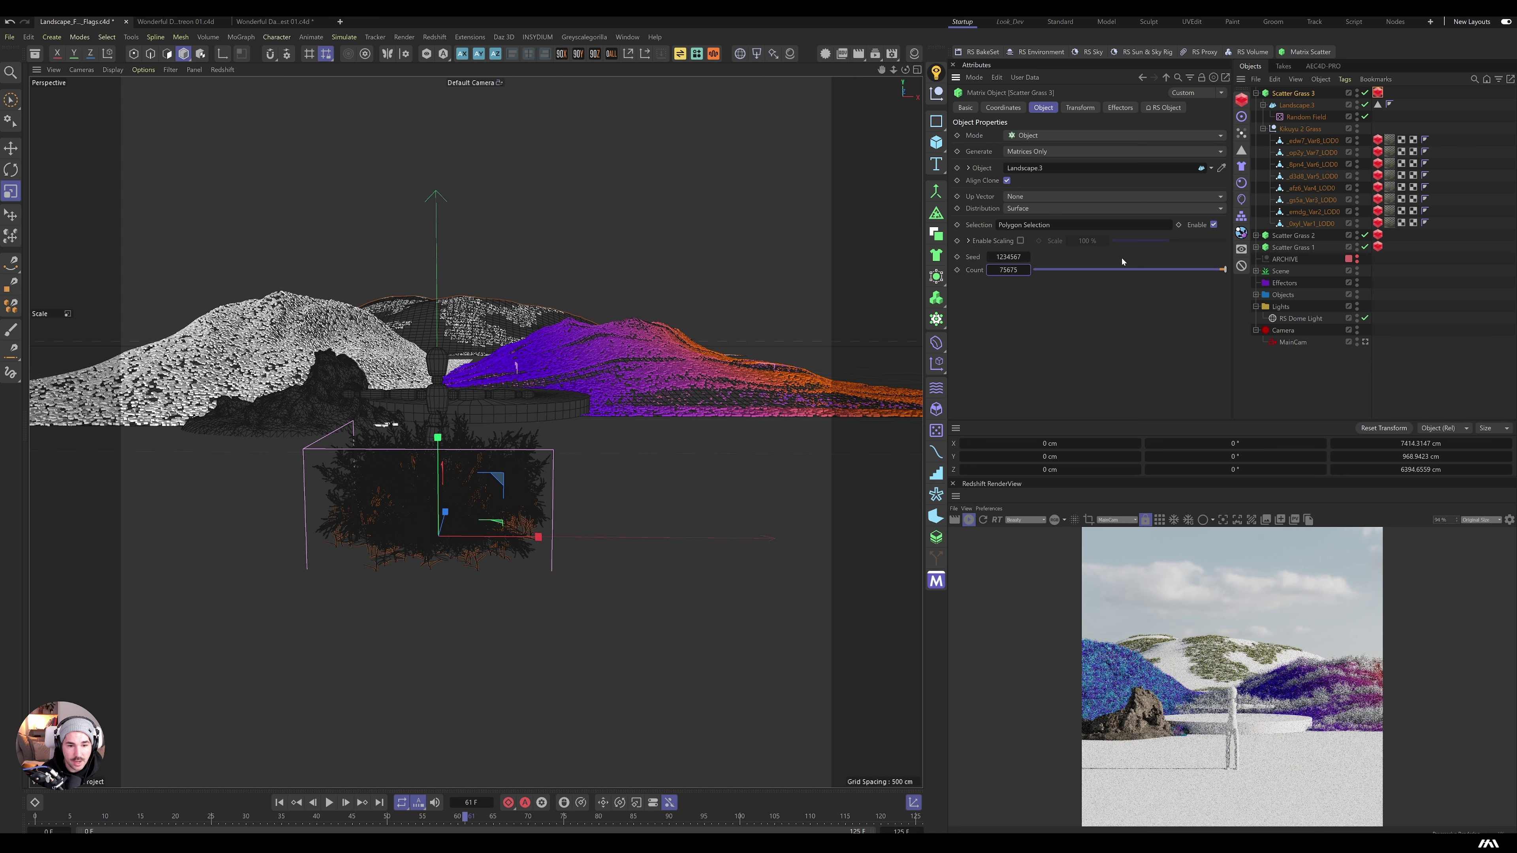
text(100000)
key(Return)
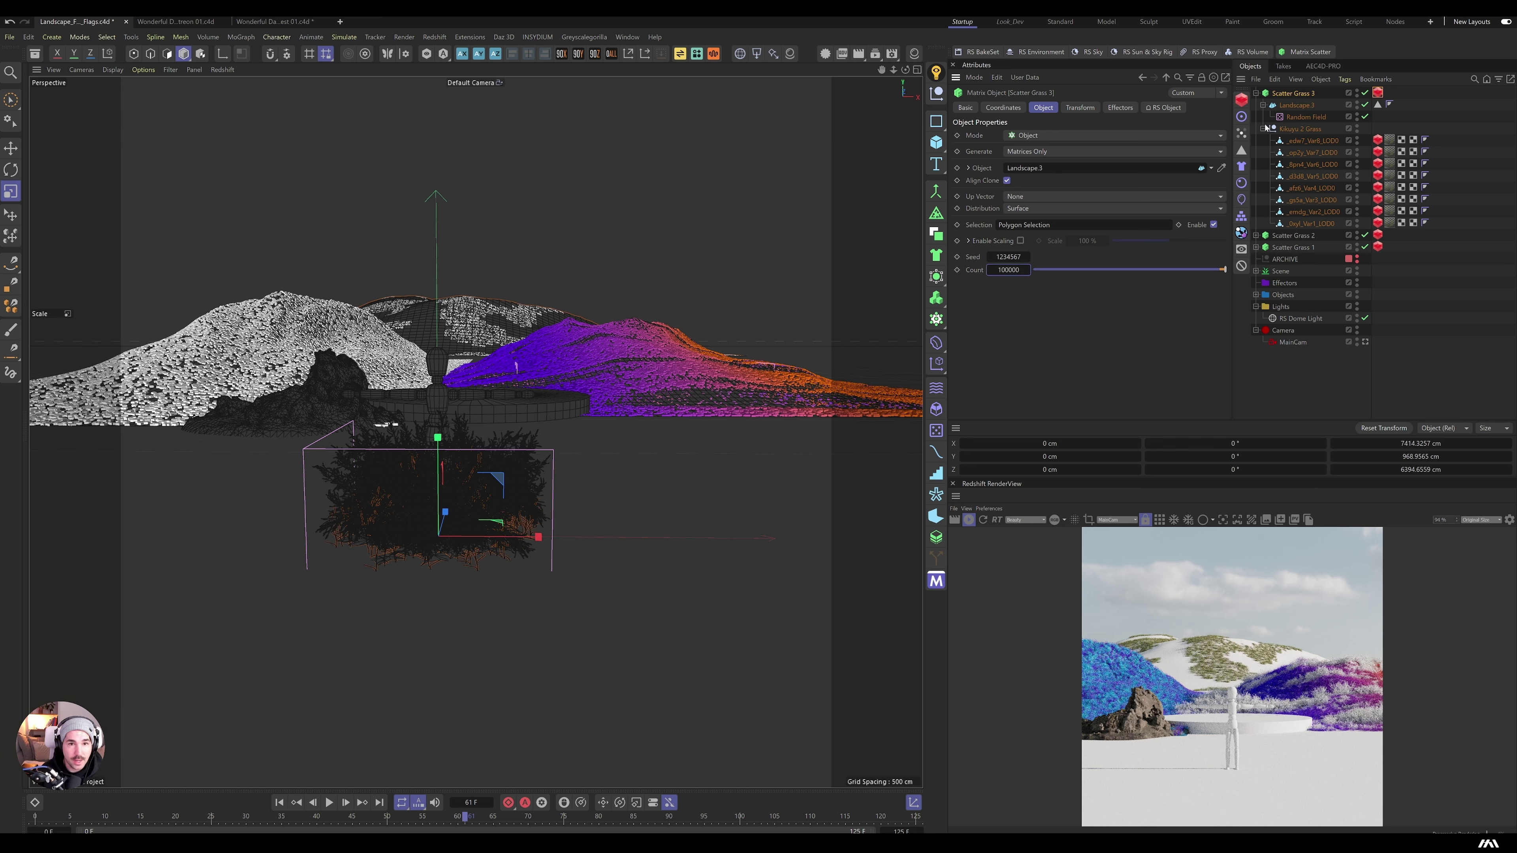
Step: Set the Random Field to 4666% scale with 172/100/381% relative scale
click(1287, 118)
drag(1083, 217, 1207, 231)
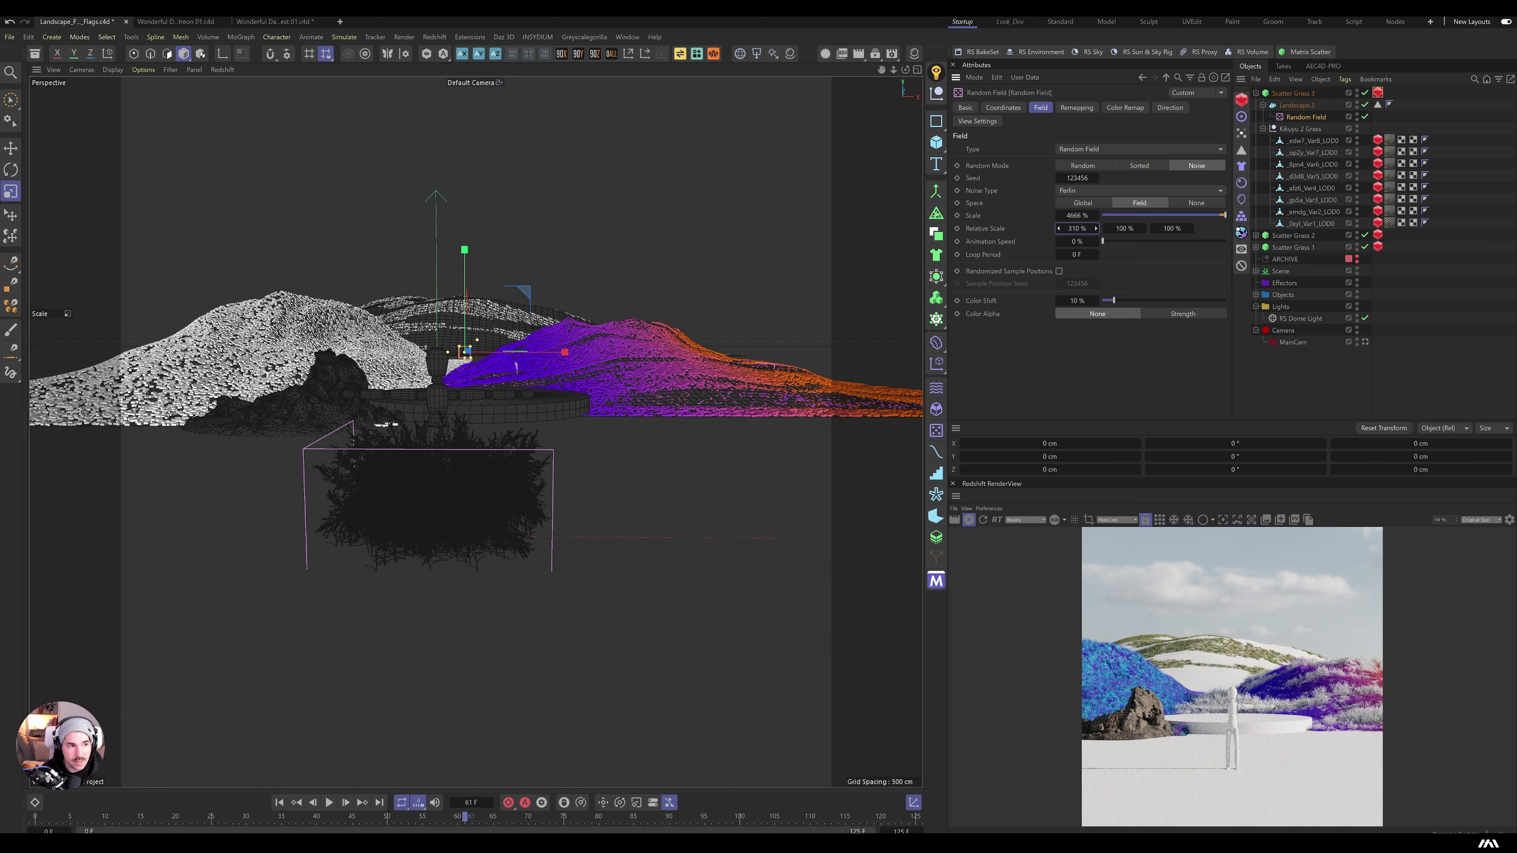
drag(1096, 229, 1015, 229)
drag(1191, 228, 1363, 229)
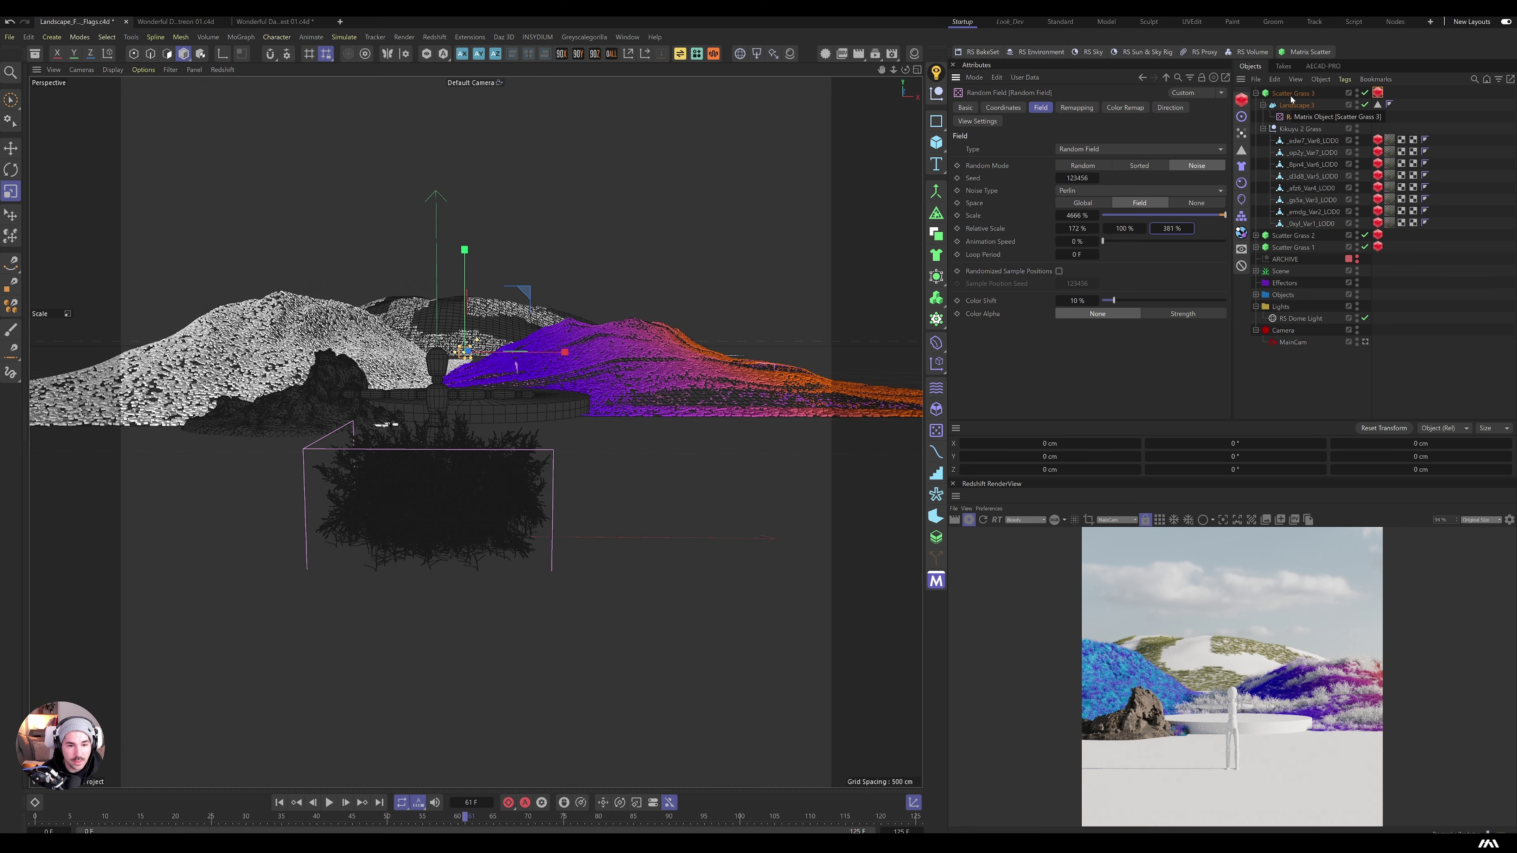
Step: Apply the Fake_Grass material to Landscape.3 from the Material Manager
click(914, 54)
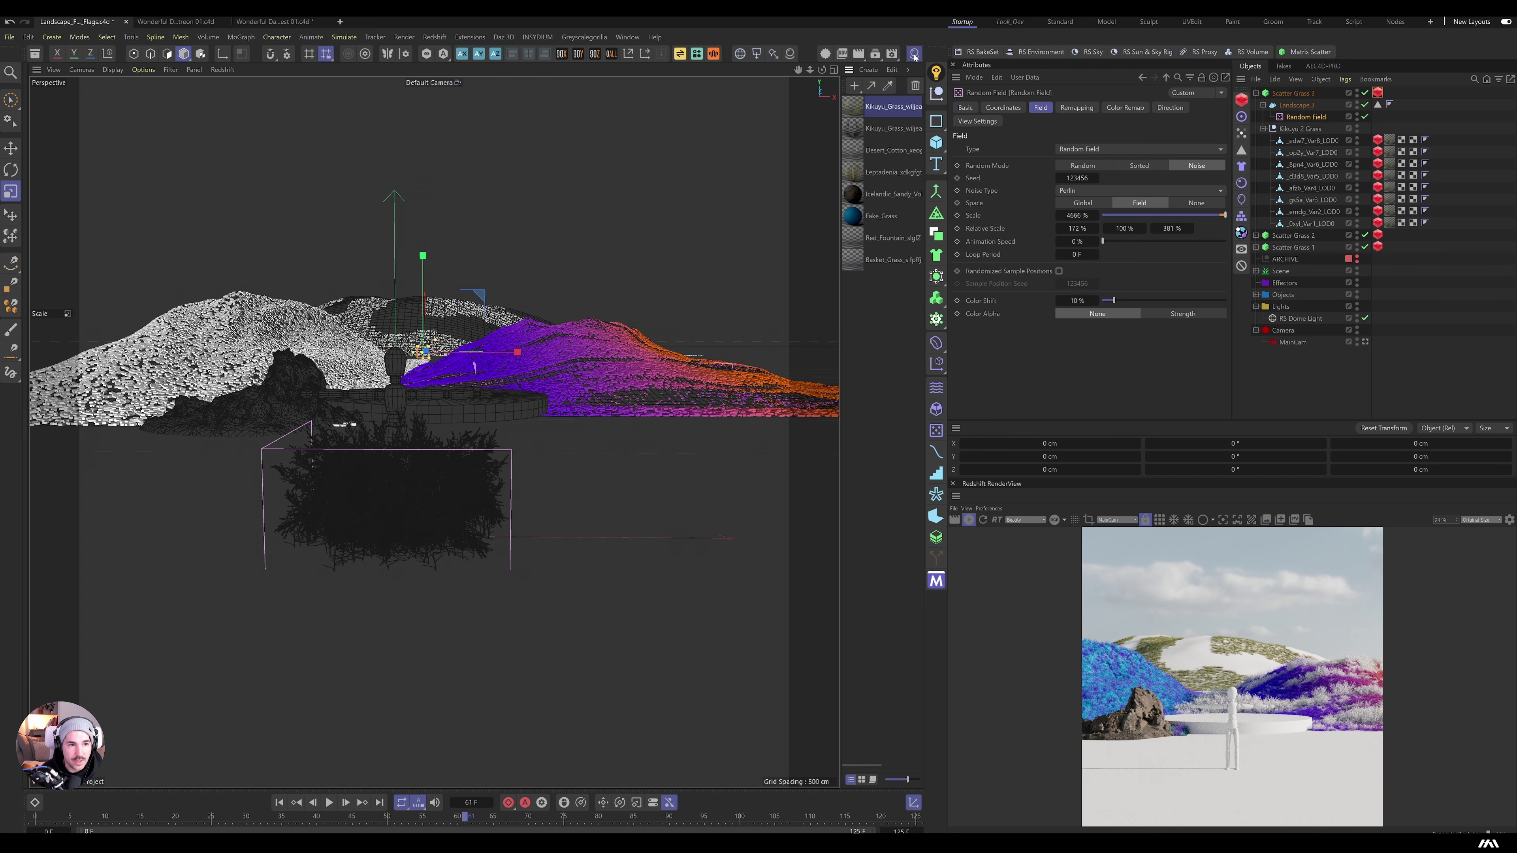
drag(1293, 122, 1298, 107)
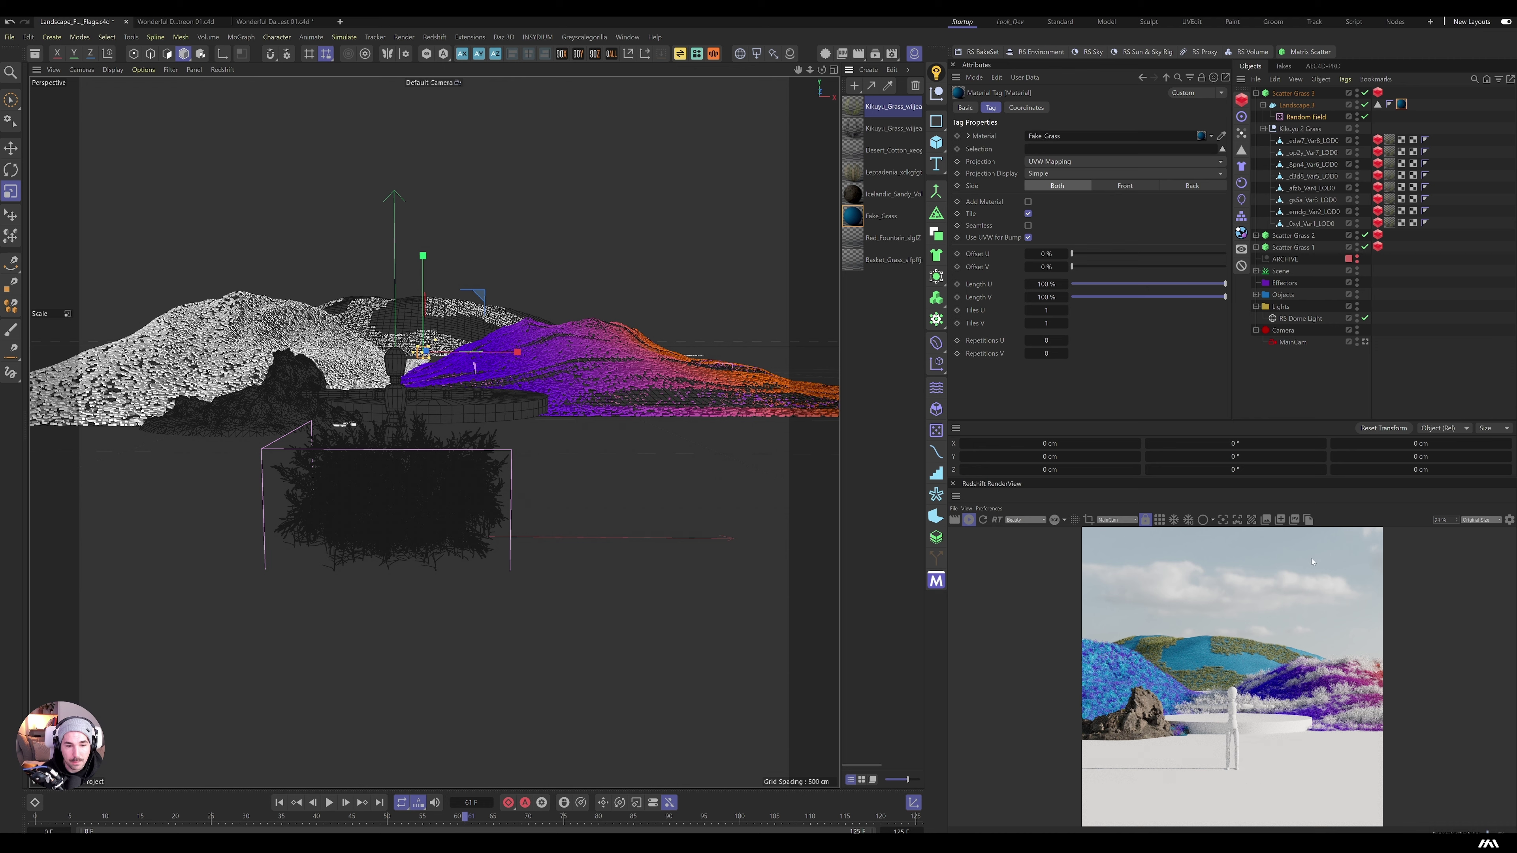
scroll(1209, 656, up, 10)
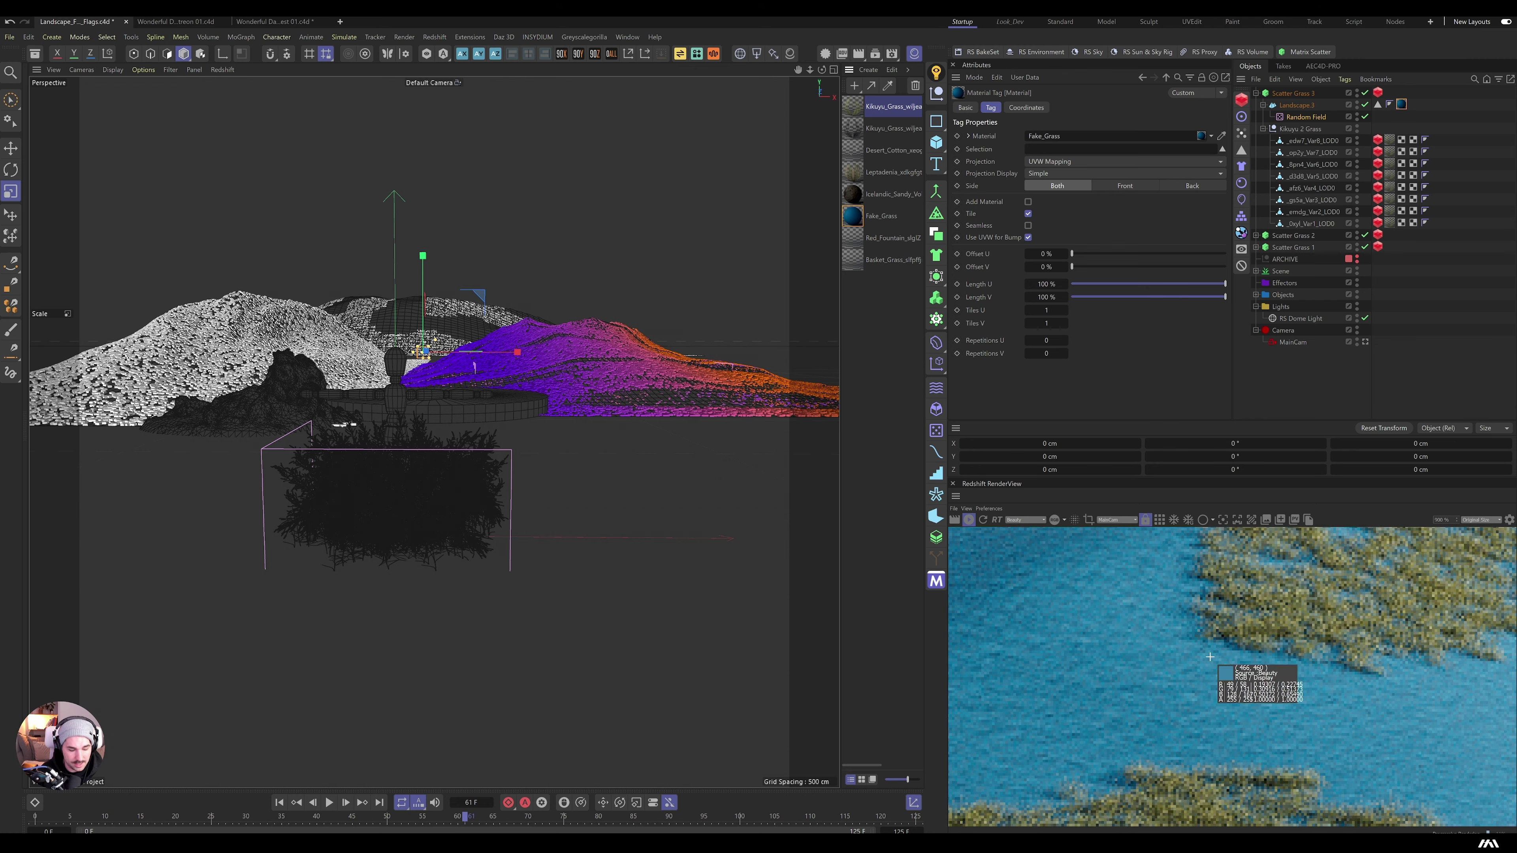
scroll(1281, 542, down, 10)
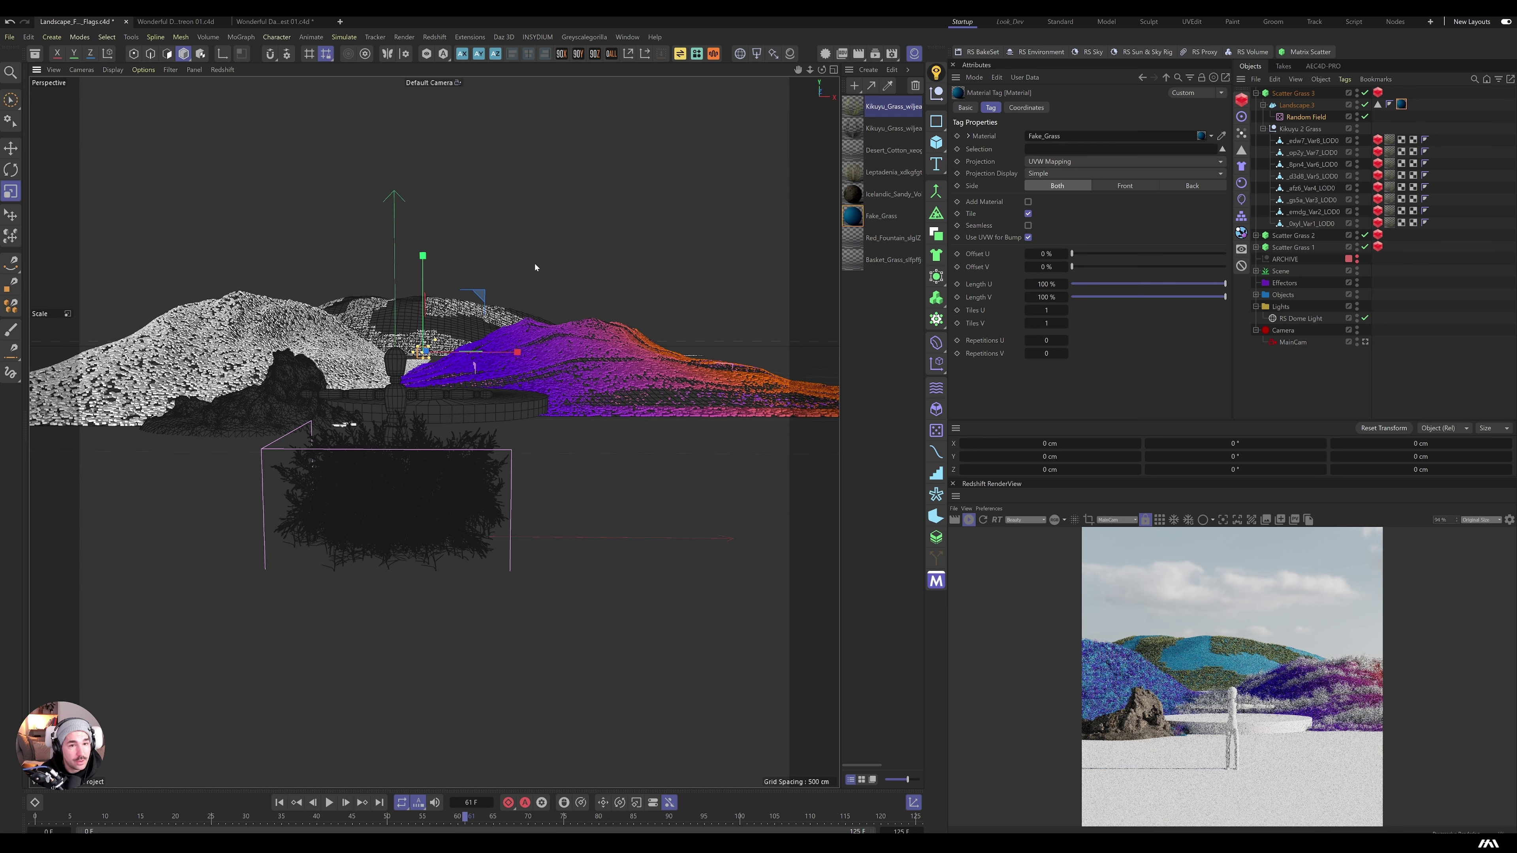
Step: Flatten Landscape.3's height to about 815 cm
click(1296, 106)
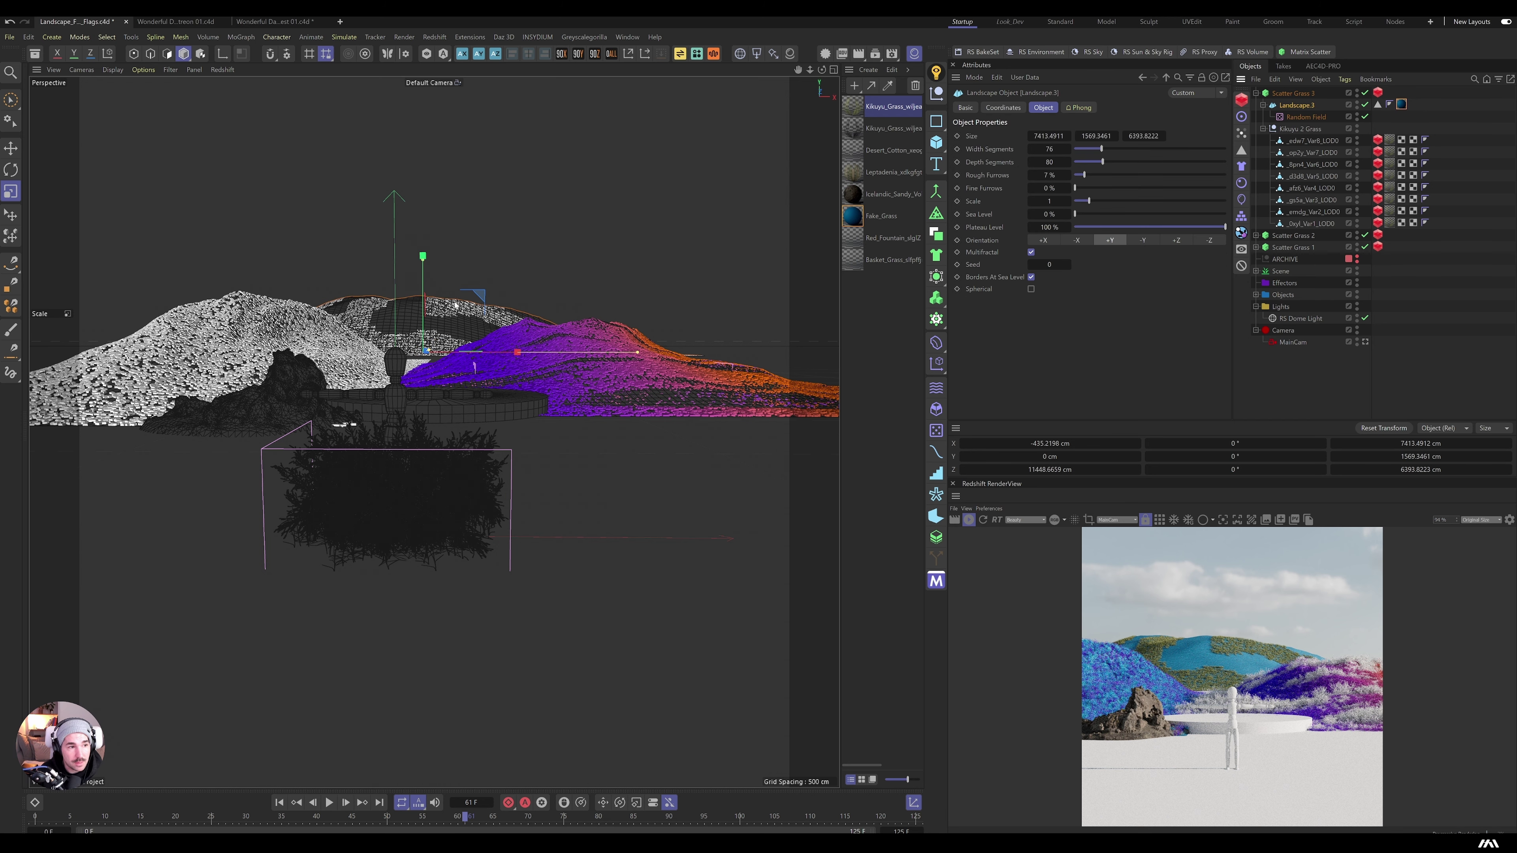
drag(422, 257, 444, 225)
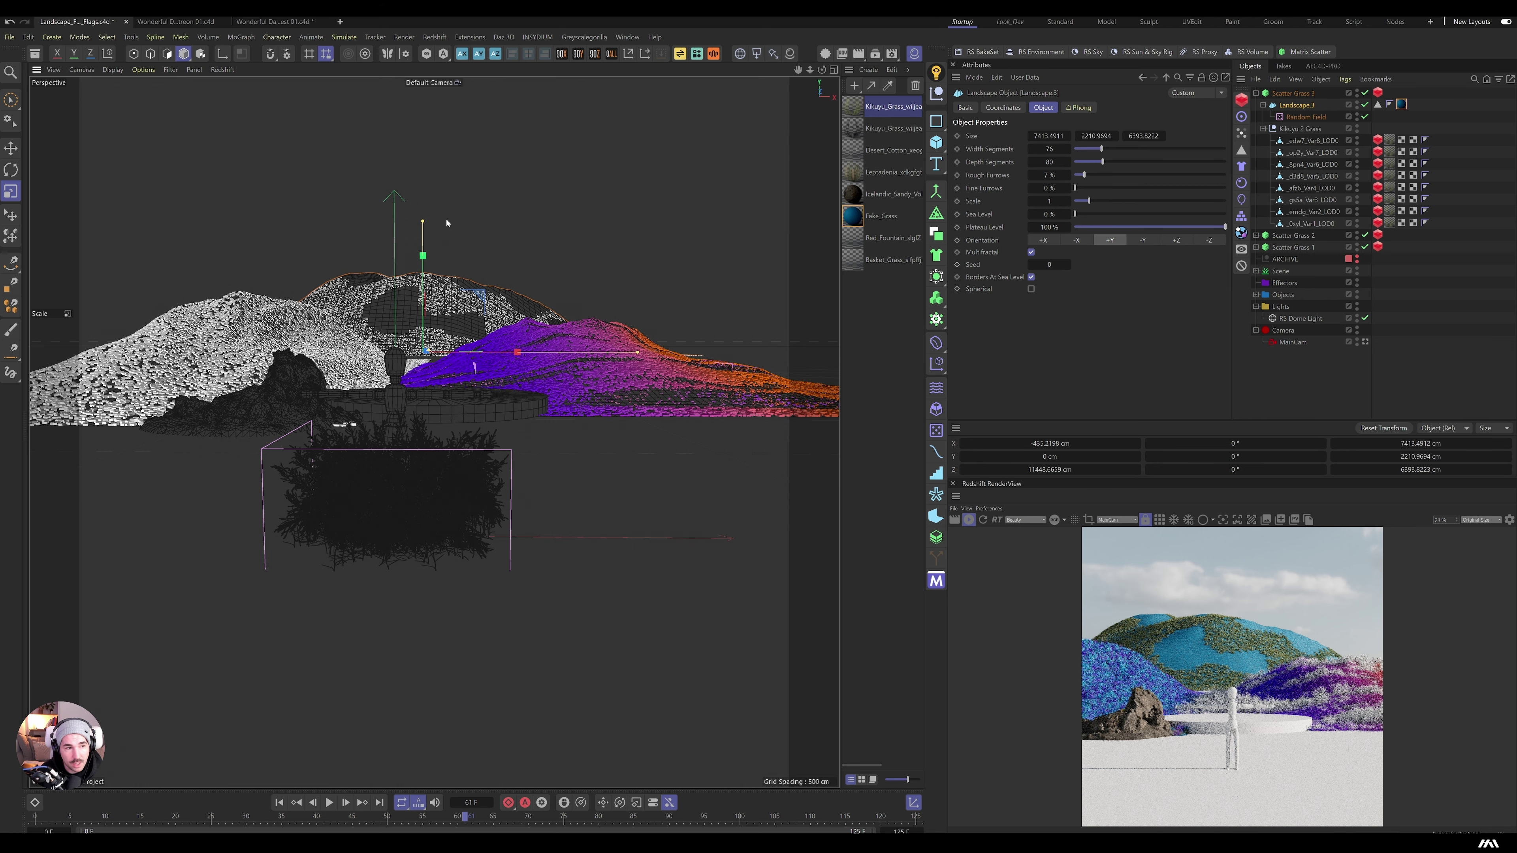
drag(423, 222, 573, 277)
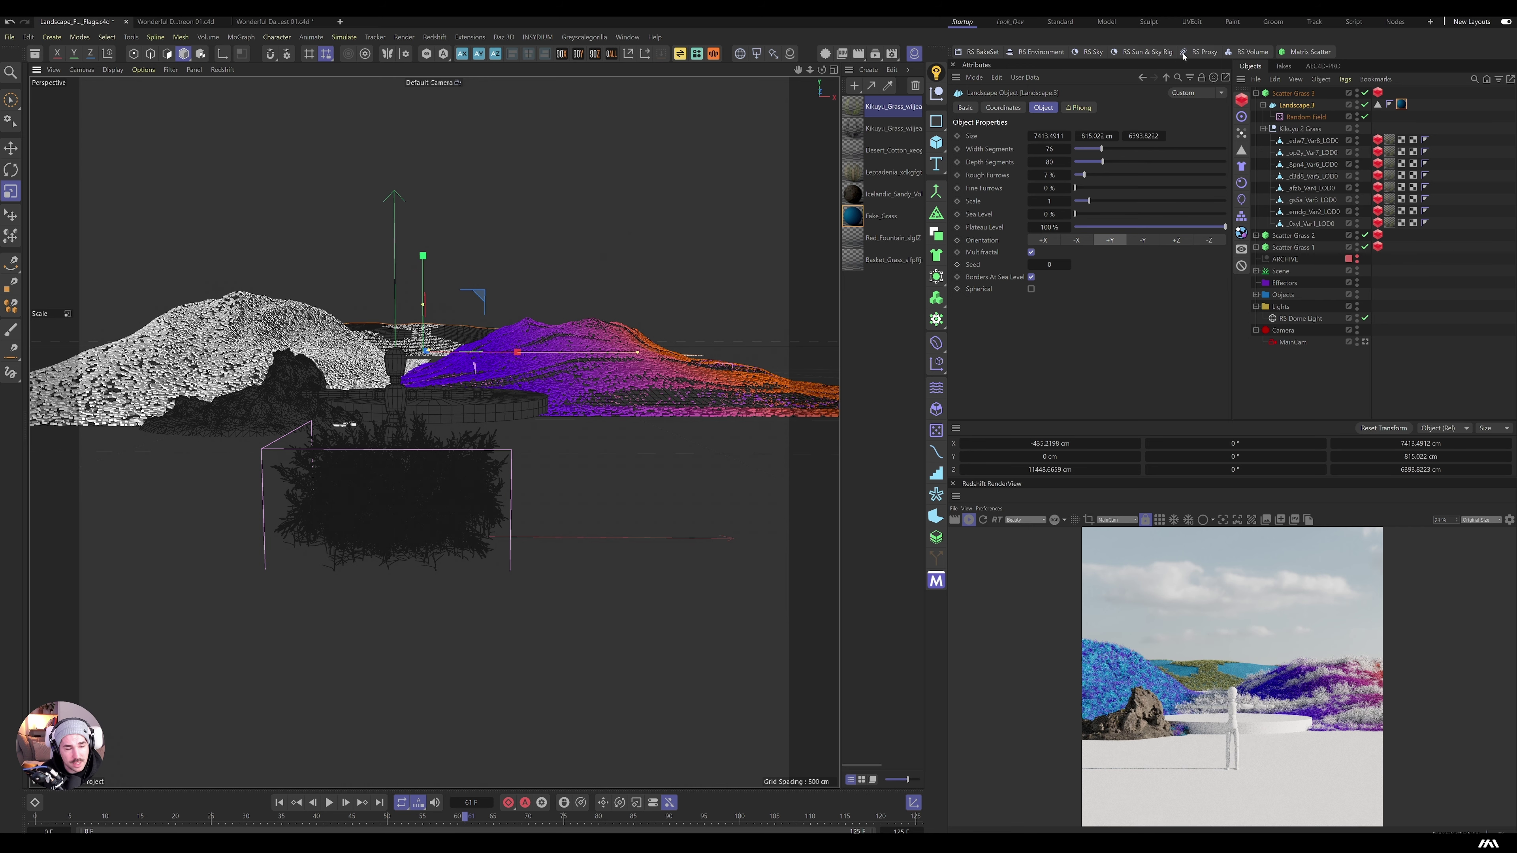
click(1402, 105)
Step: Tint the Fake_Grass material's base colour light blue in the node editor
click(853, 225)
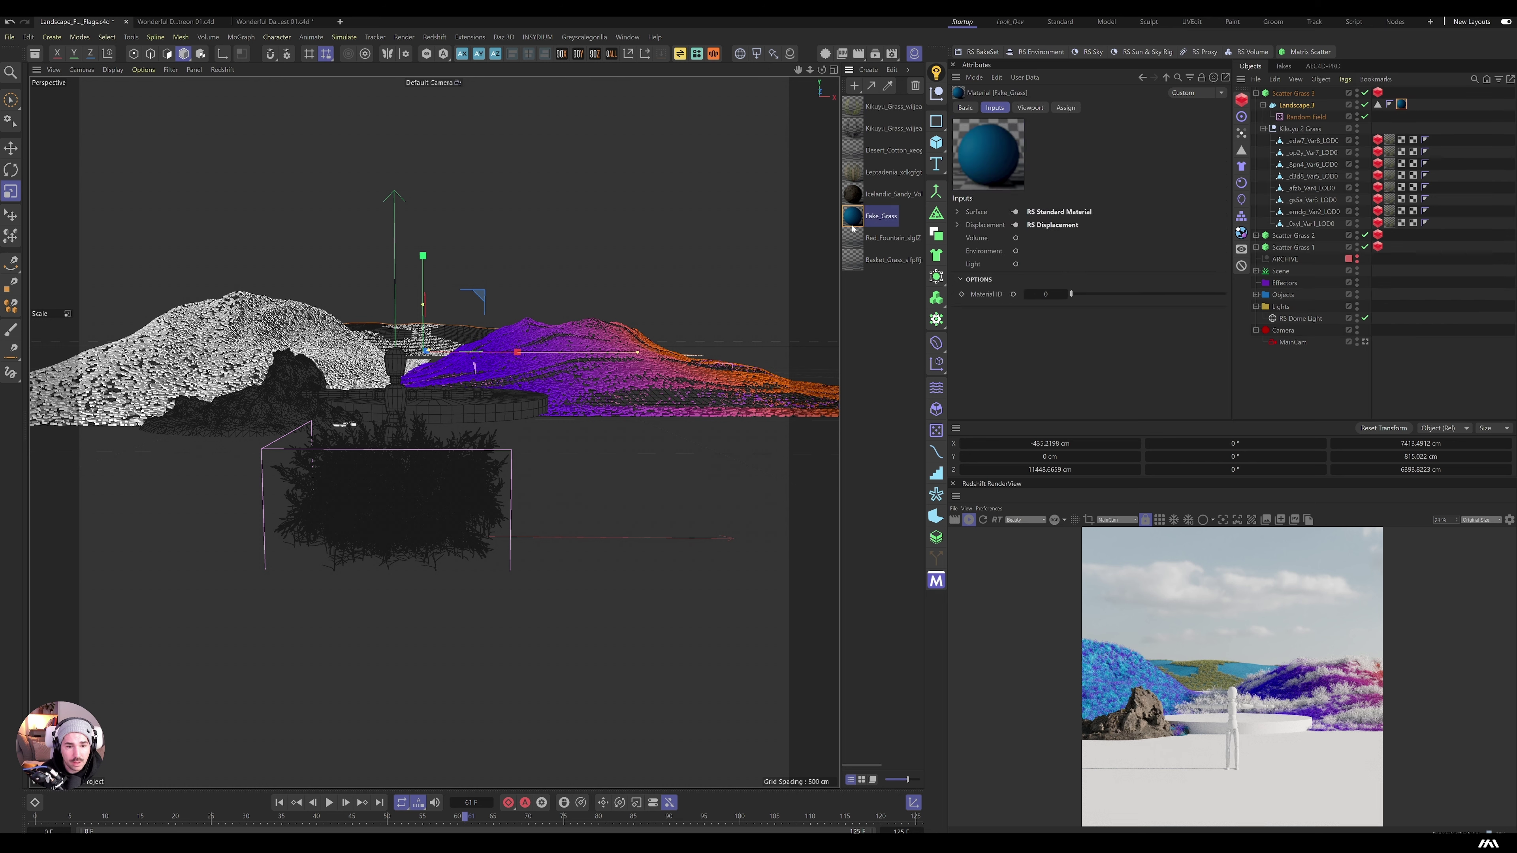
ctrl+drag(854, 223, 853, 285)
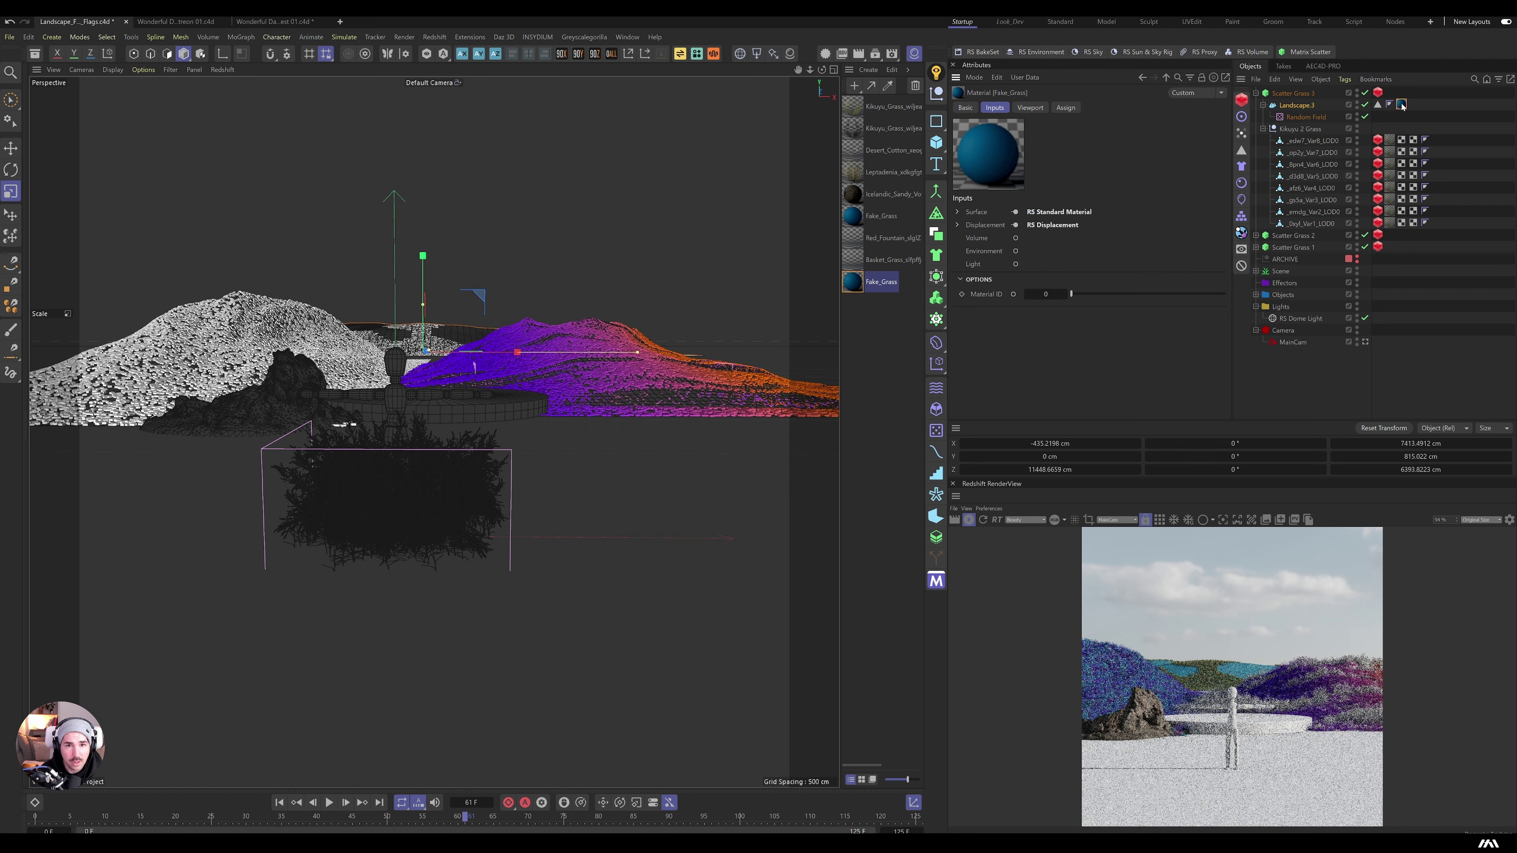
right_click(1025, 221)
click(1051, 366)
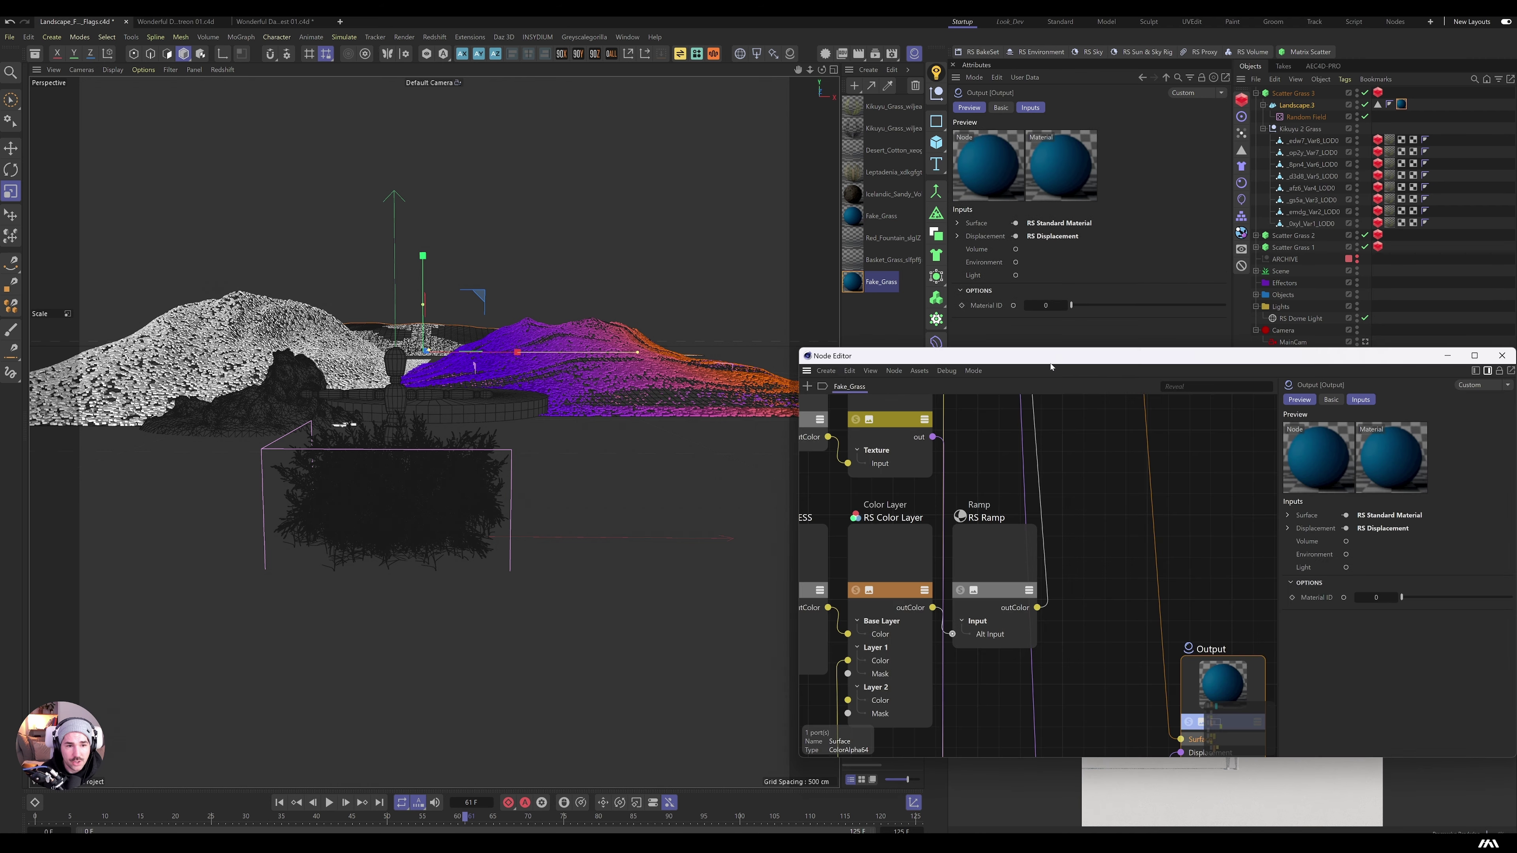
drag(1057, 360, 566, 215)
key(h)
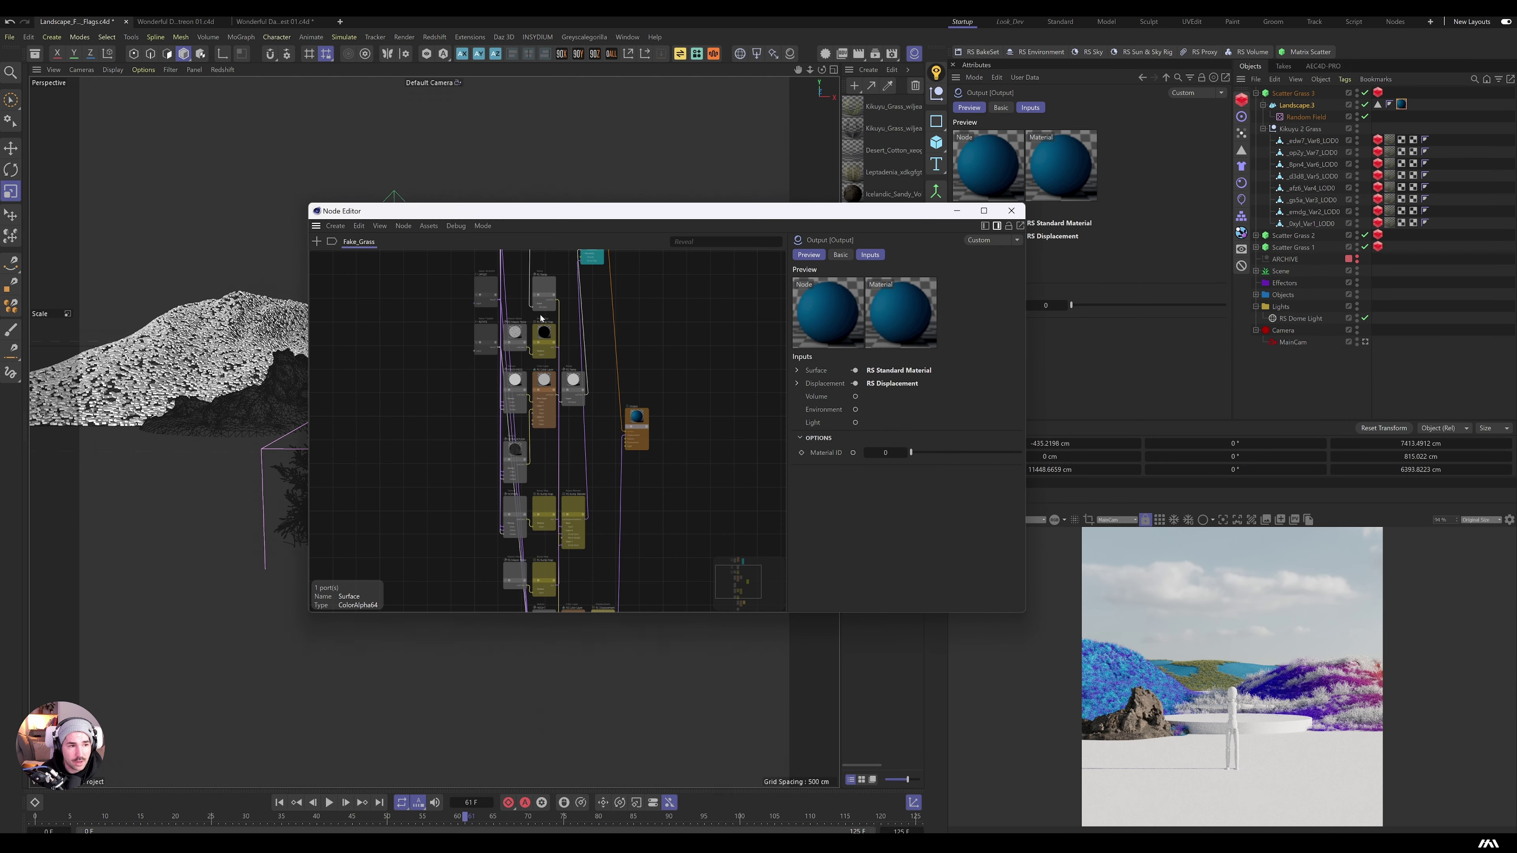
scroll(541, 318, up, 10)
click(585, 337)
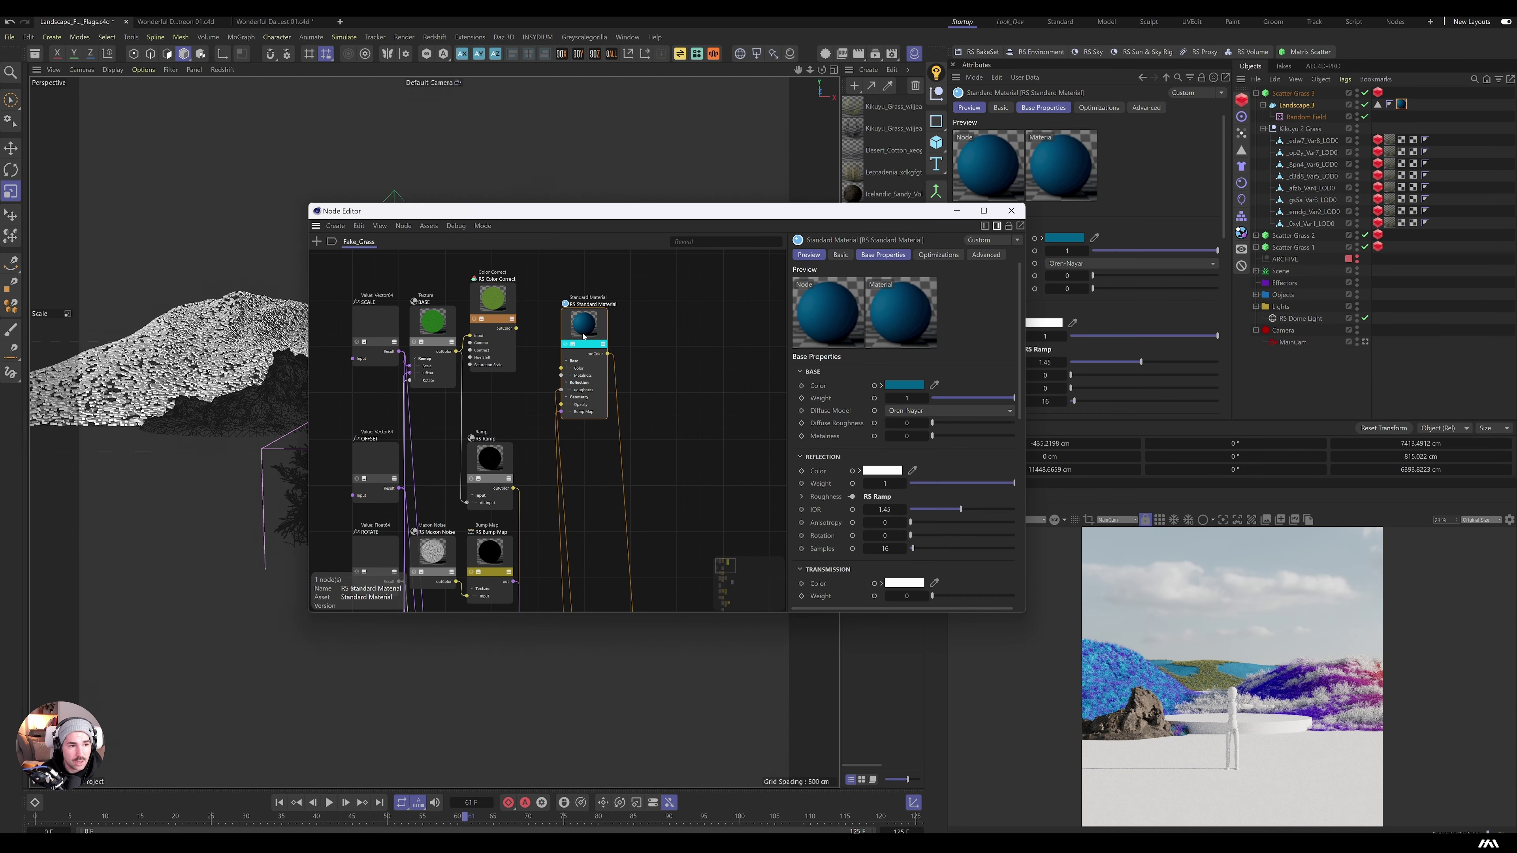
click(890, 386)
drag(828, 465, 788, 459)
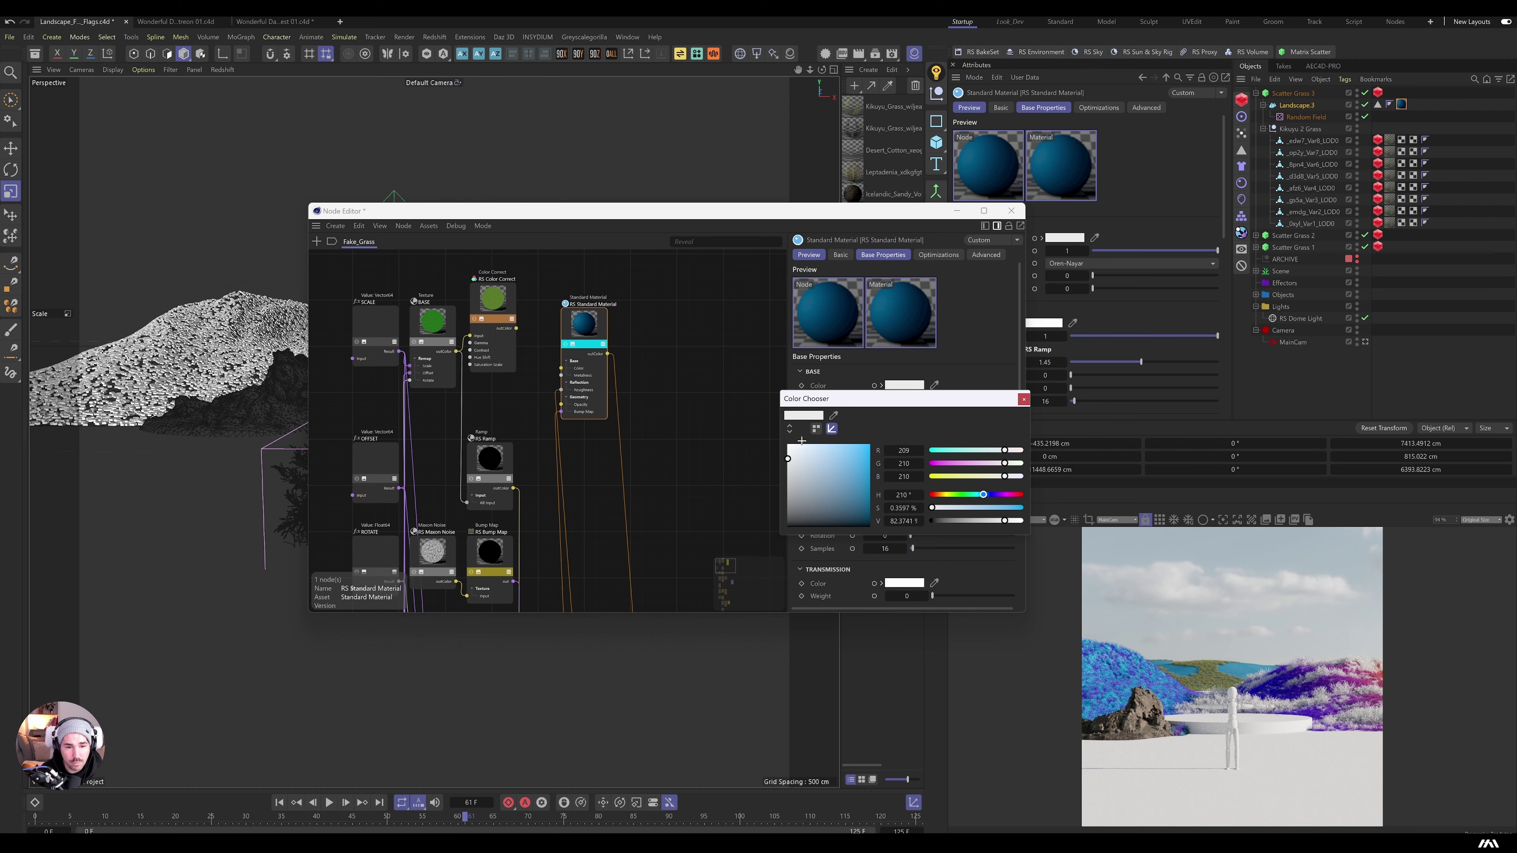
click(815, 467)
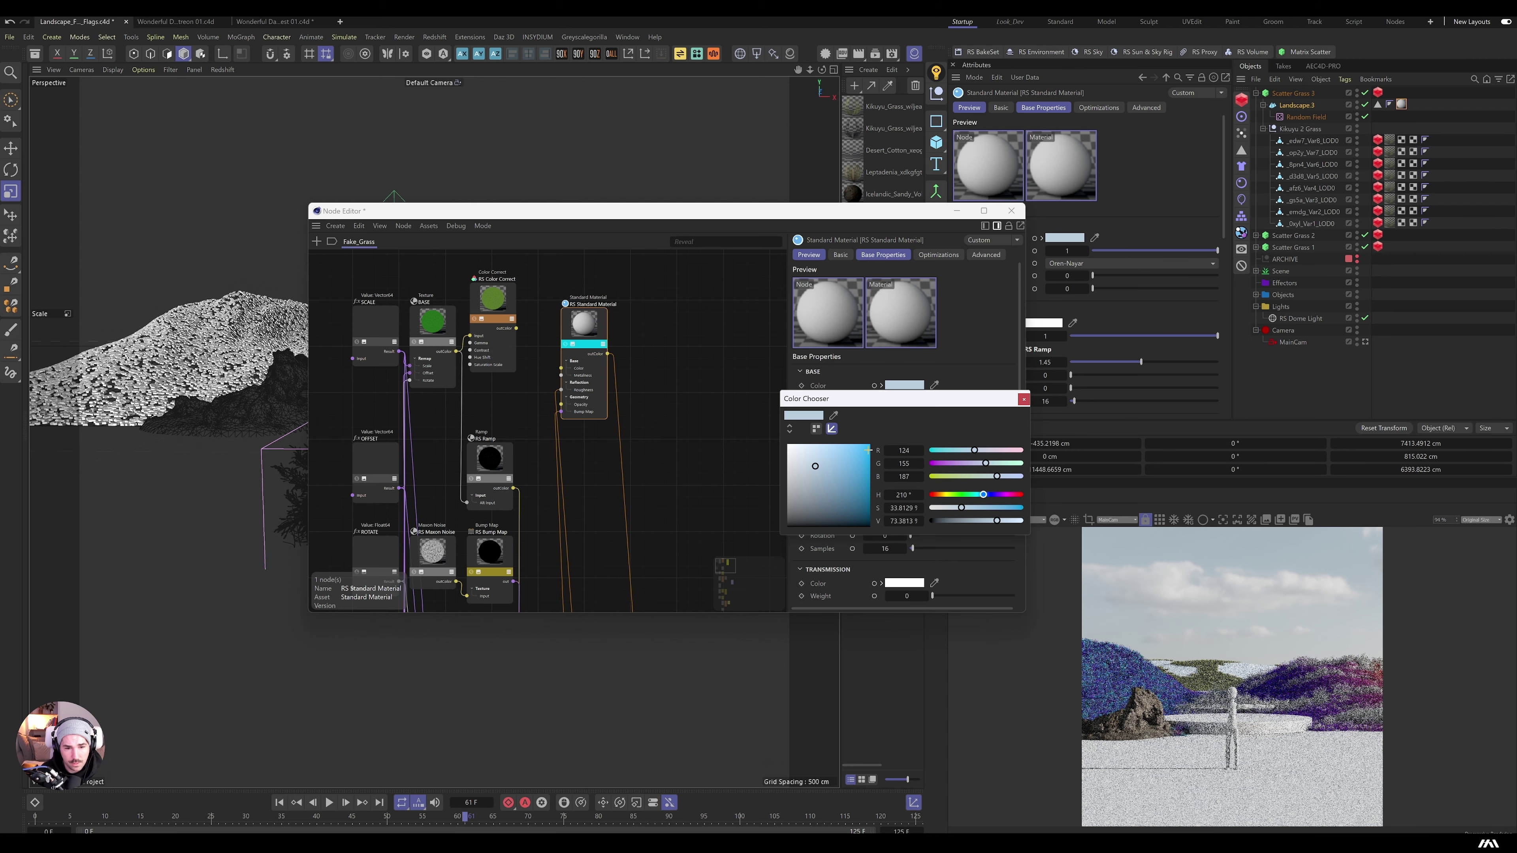
click(1023, 399)
click(1011, 210)
Step: Convert all materials to nodes via the command search
click(1390, 140)
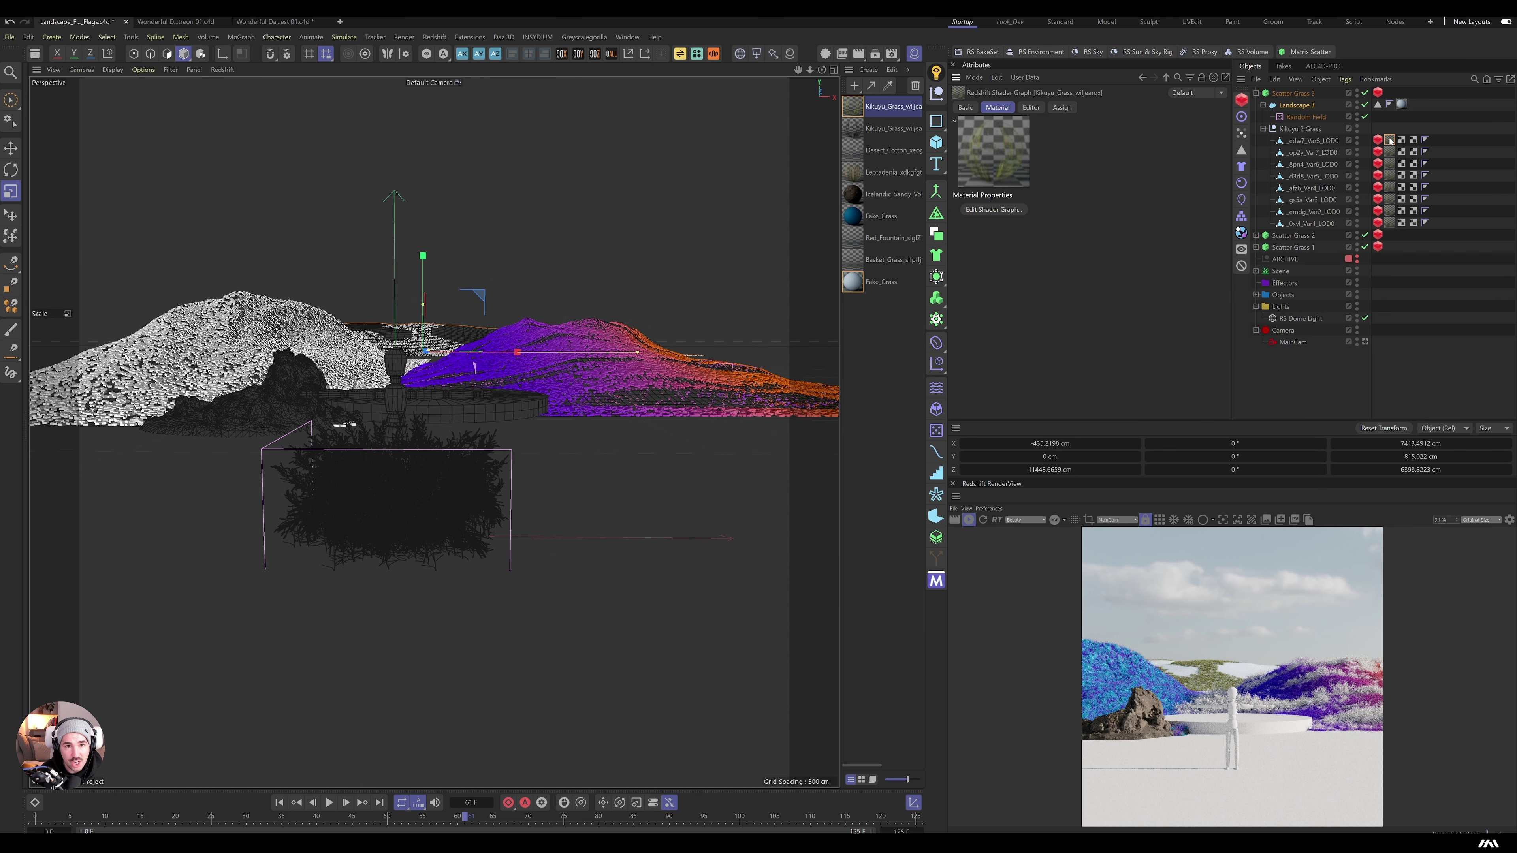
key(shift+c)
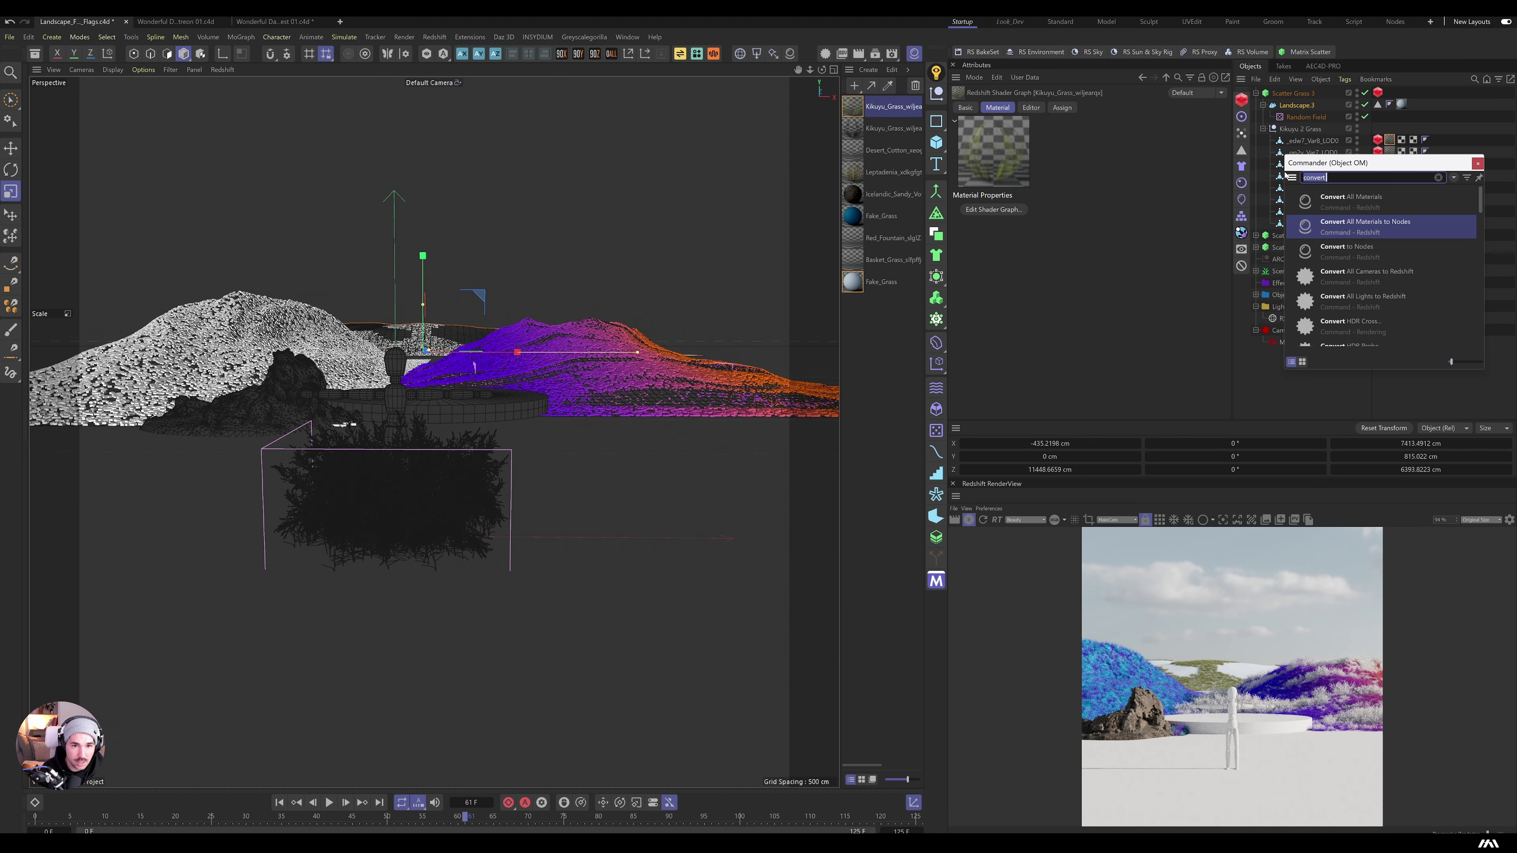
key(Return)
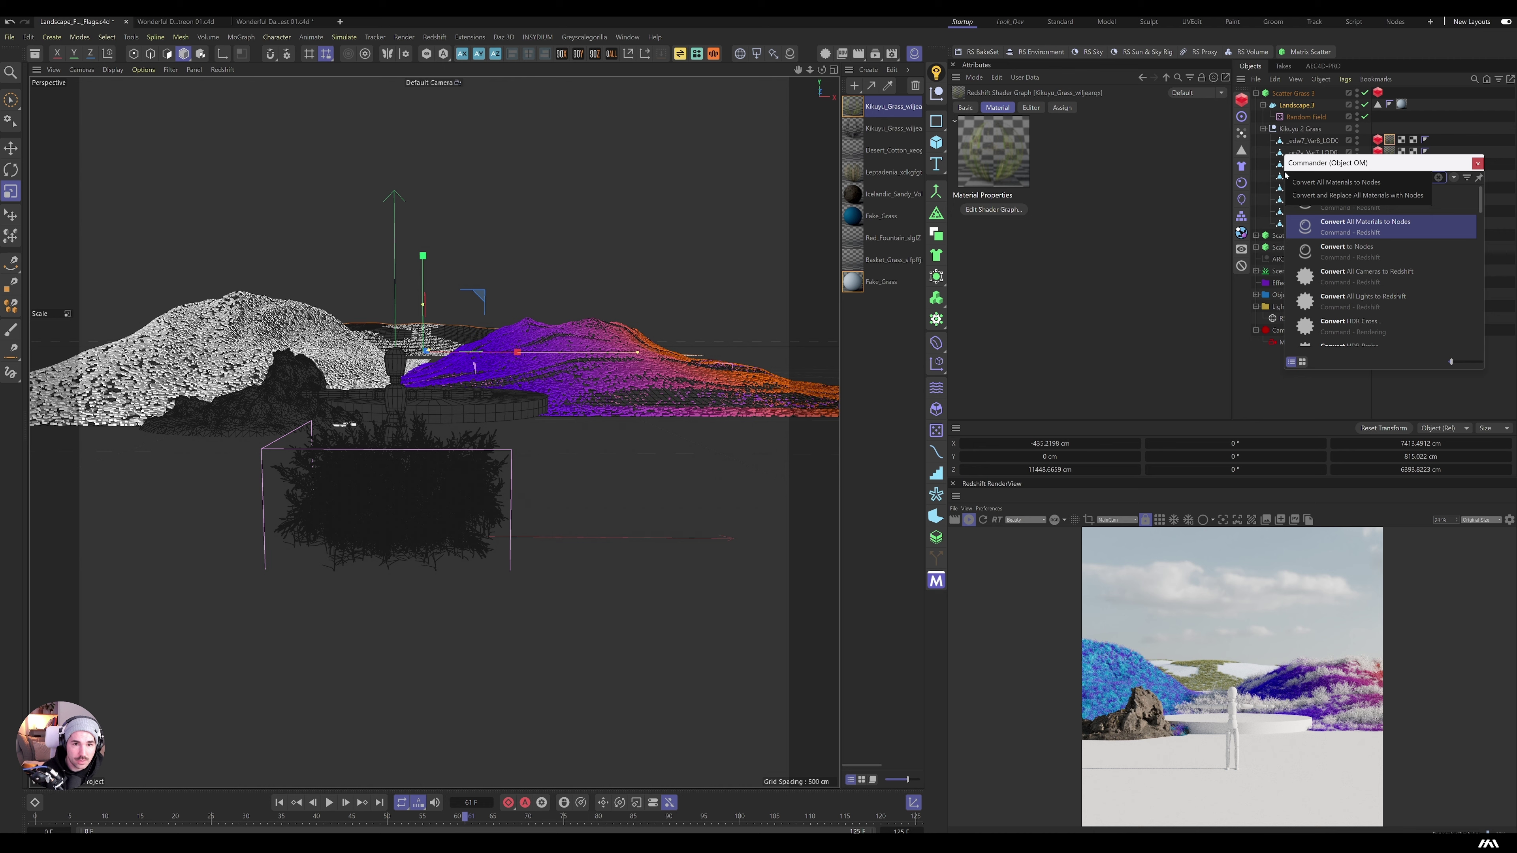
key(Return)
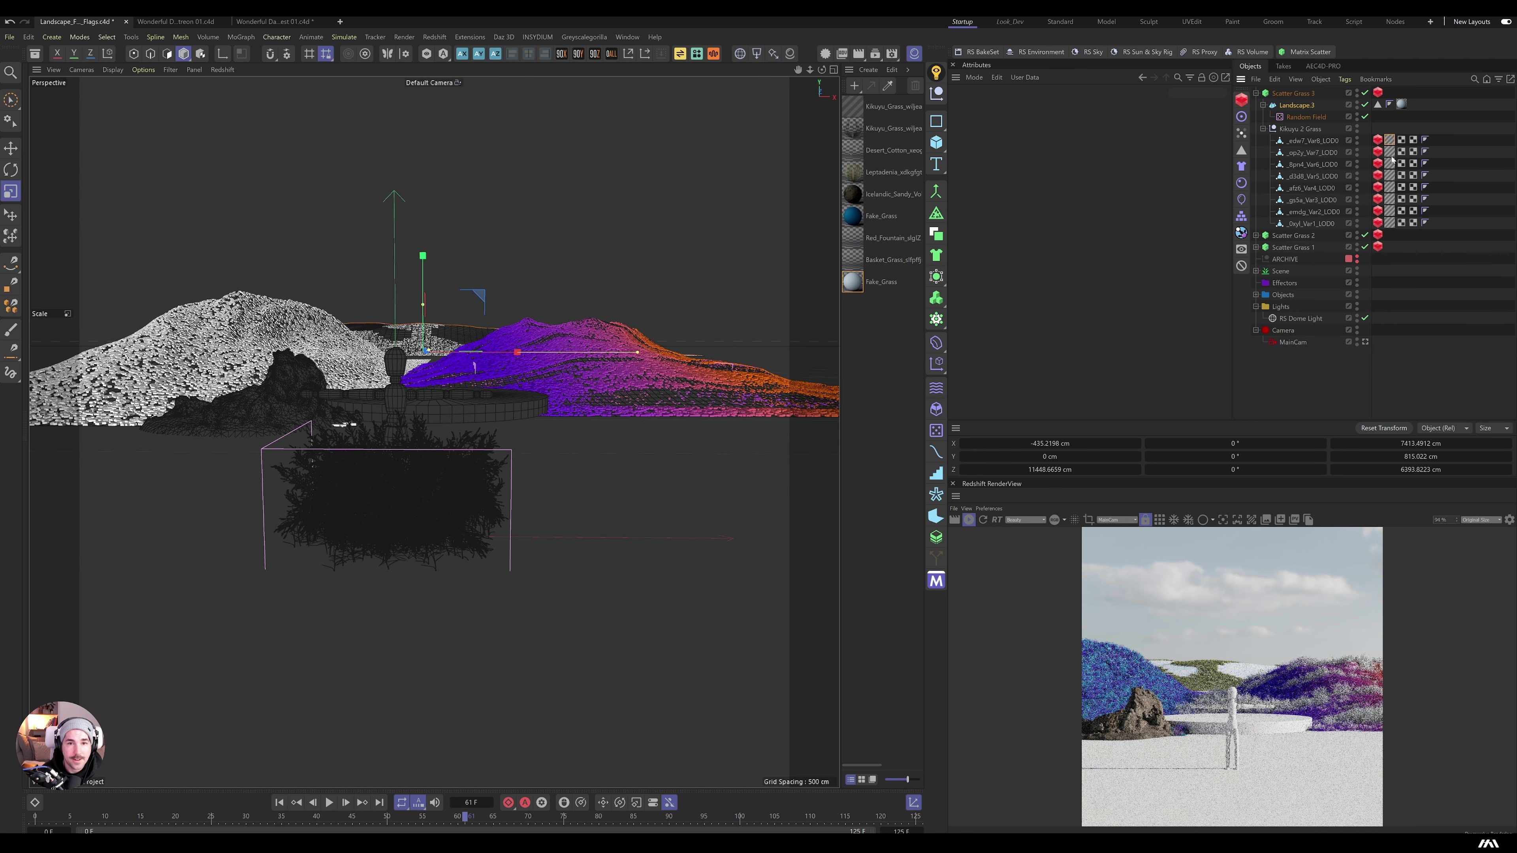
Step: Disconnect the Albedo texture from Kikuyu_Grass's base colour
click(881, 106)
right_click(1013, 211)
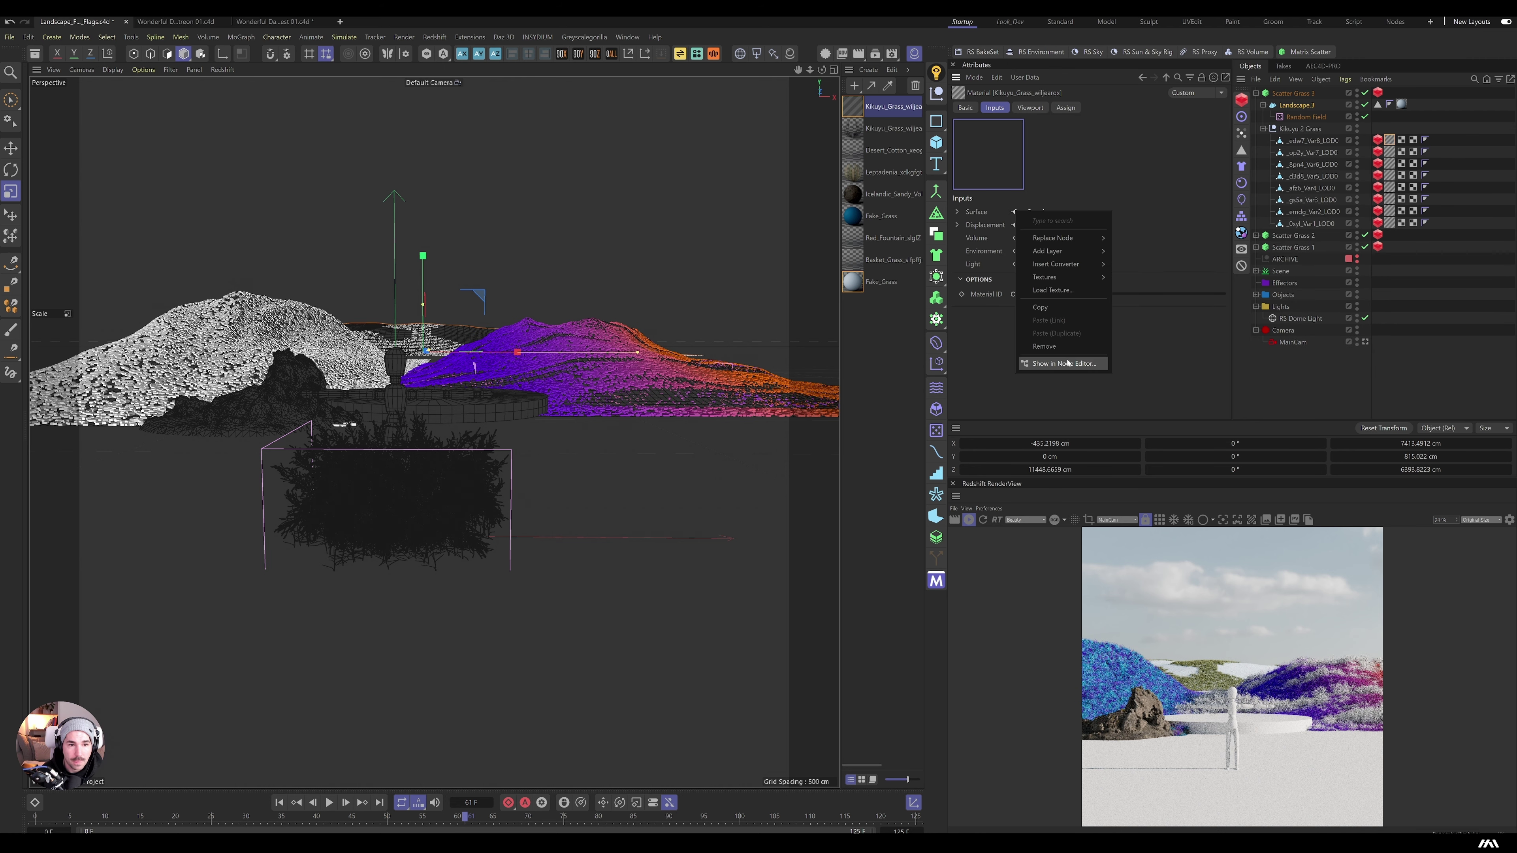
click(1068, 363)
drag(1015, 349, 398, 42)
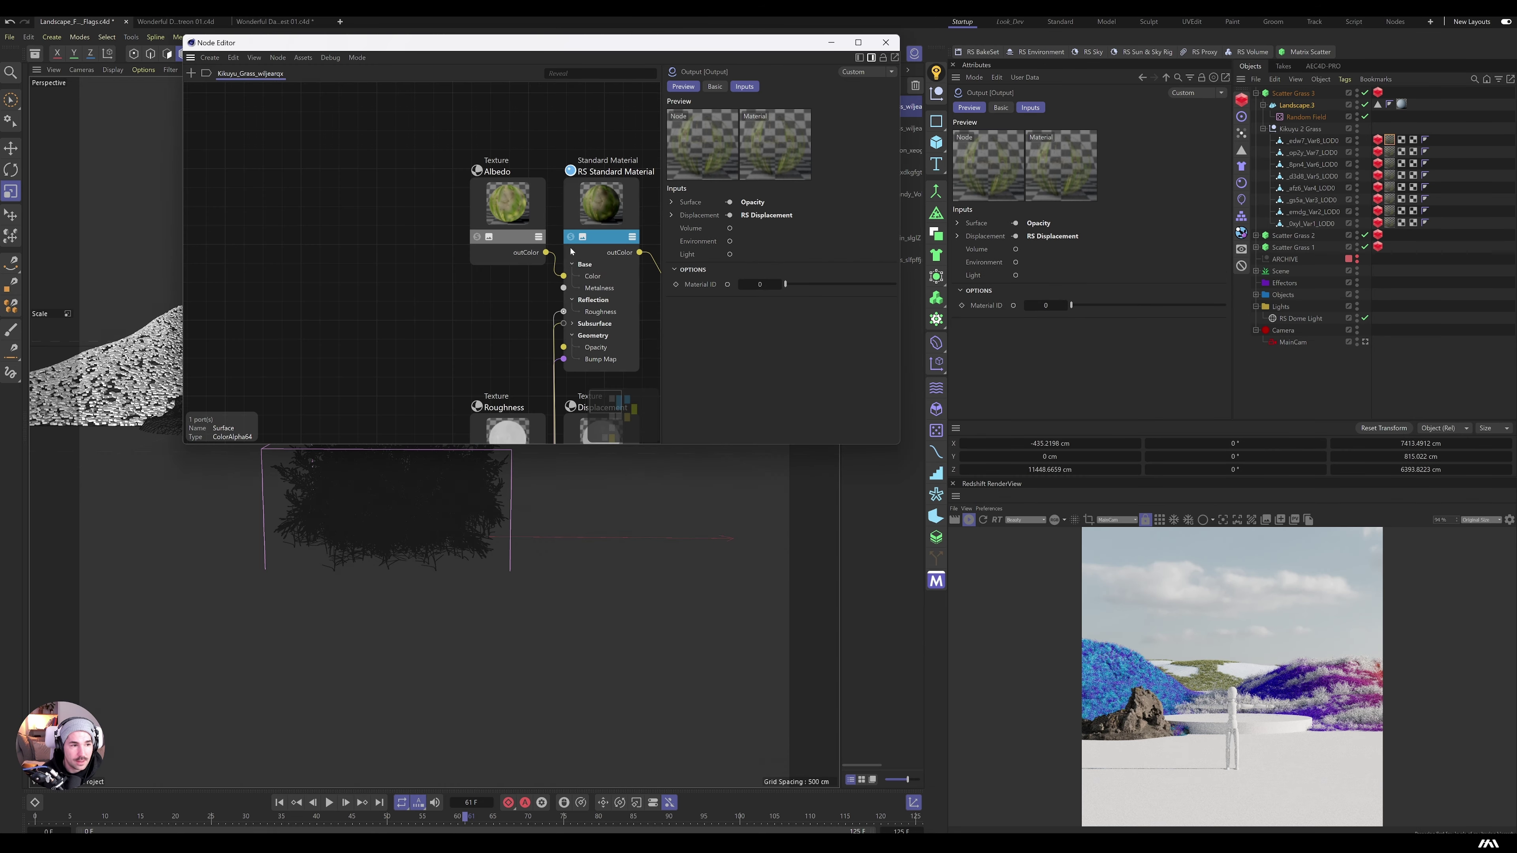
scroll(571, 252, down, 5)
scroll(418, 269, up, 4)
click(267, 206)
click(349, 246)
key(Delete)
Step: Set Kikuyu_Grass's base colour to light grey 223/223/223
click(456, 217)
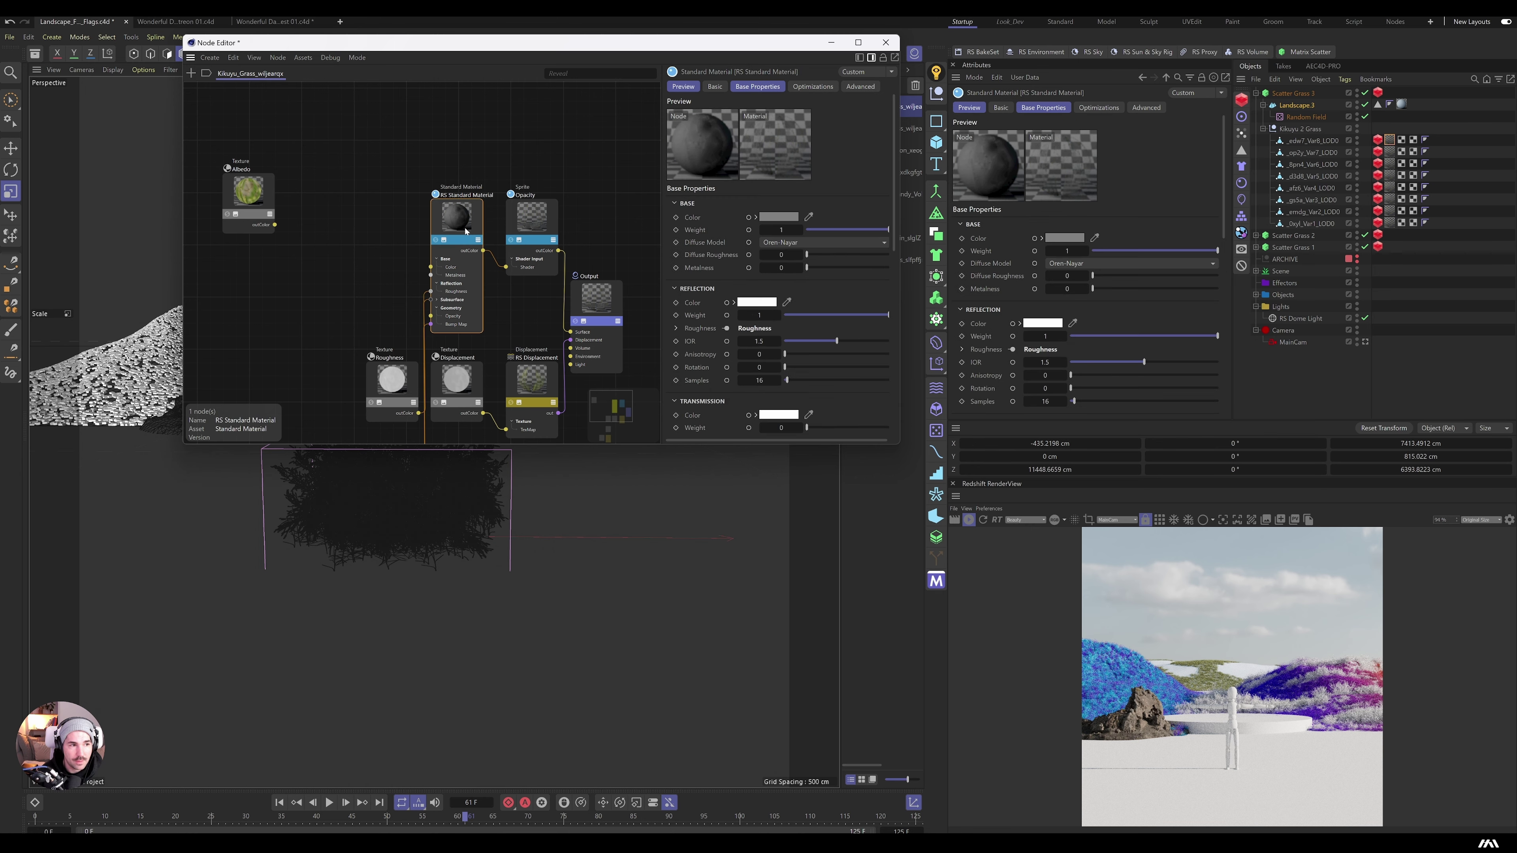
click(778, 216)
drag(894, 352, 884, 352)
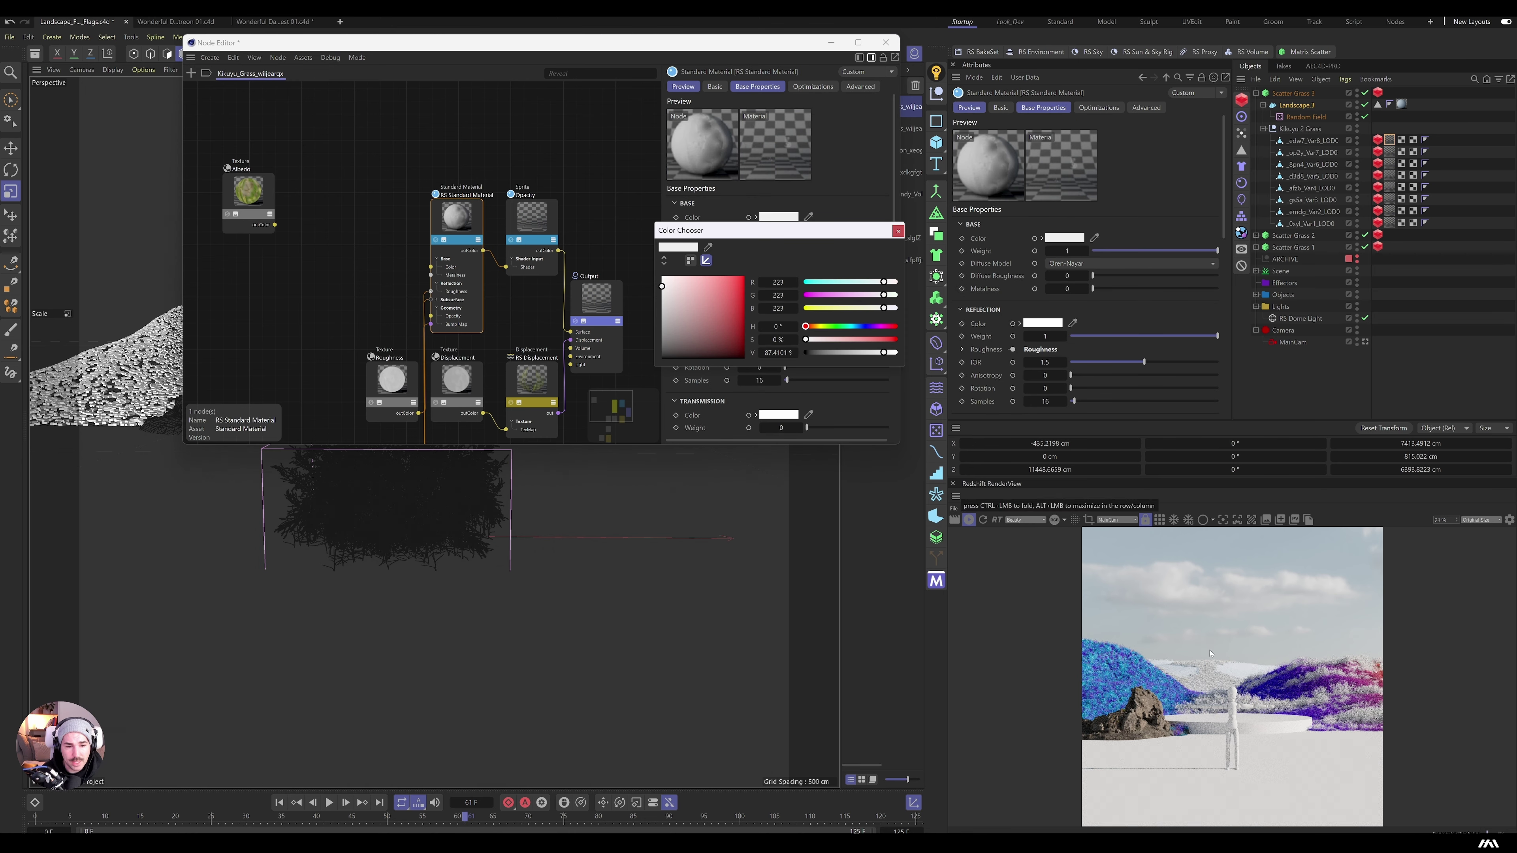
click(886, 41)
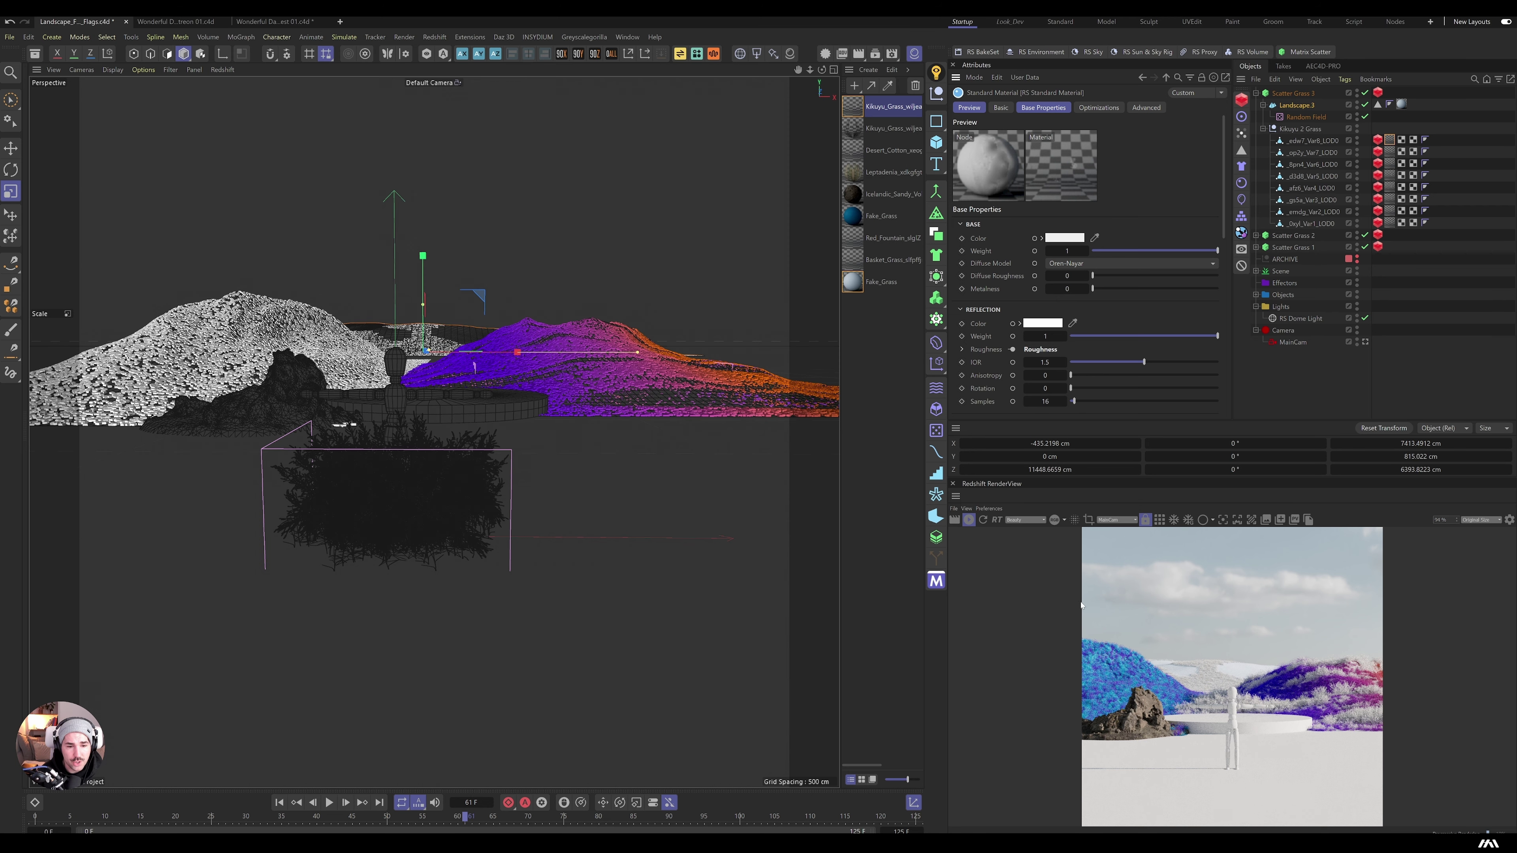
Step: Inspect the Desert_Cotton and Leptadenia material node graphs
click(1390, 174)
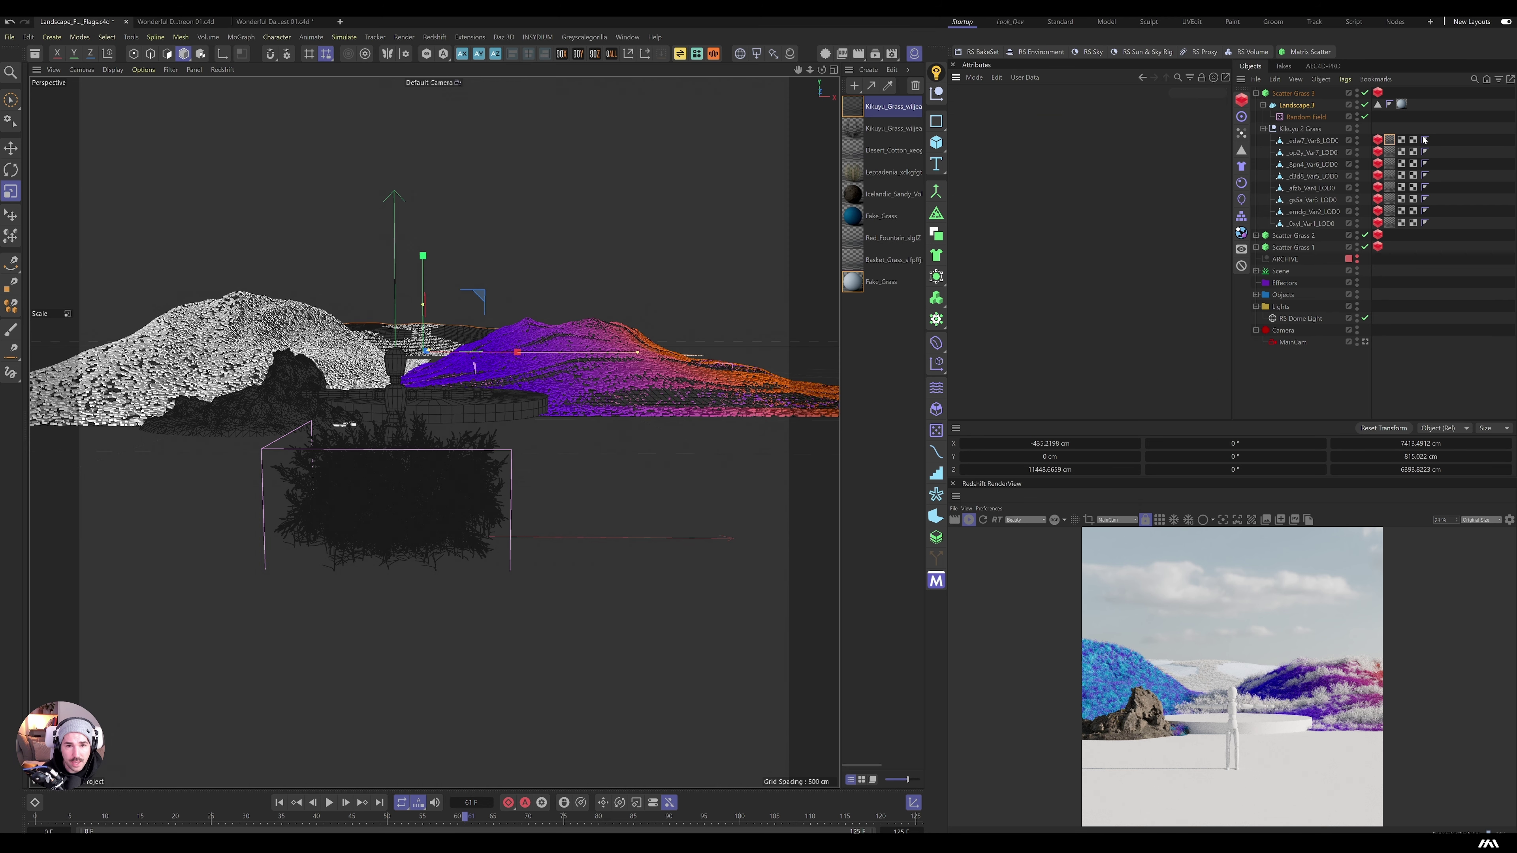
click(1263, 129)
click(1256, 93)
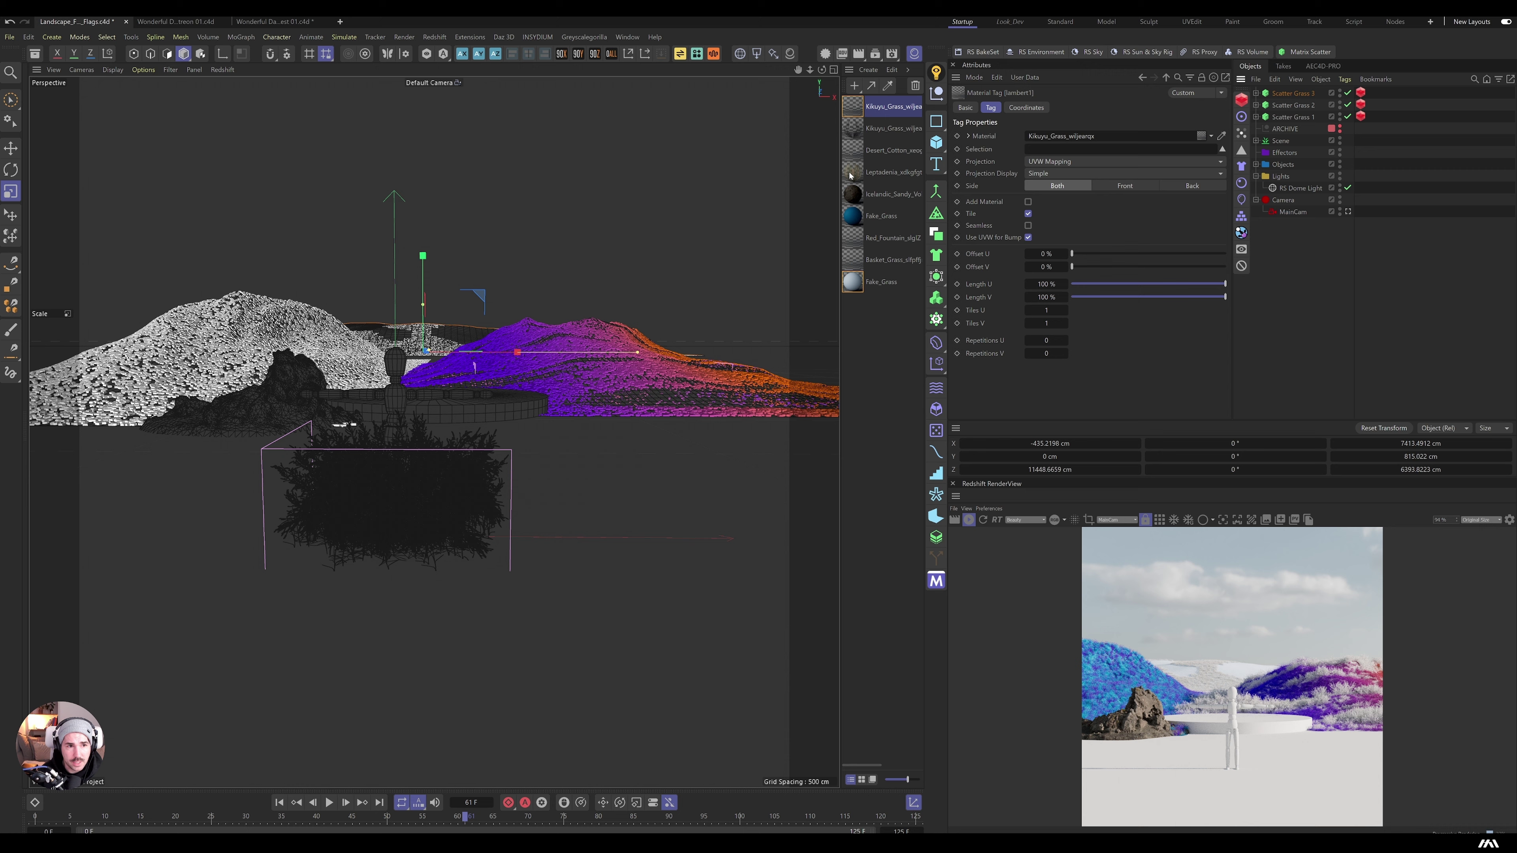
double_click(850, 157)
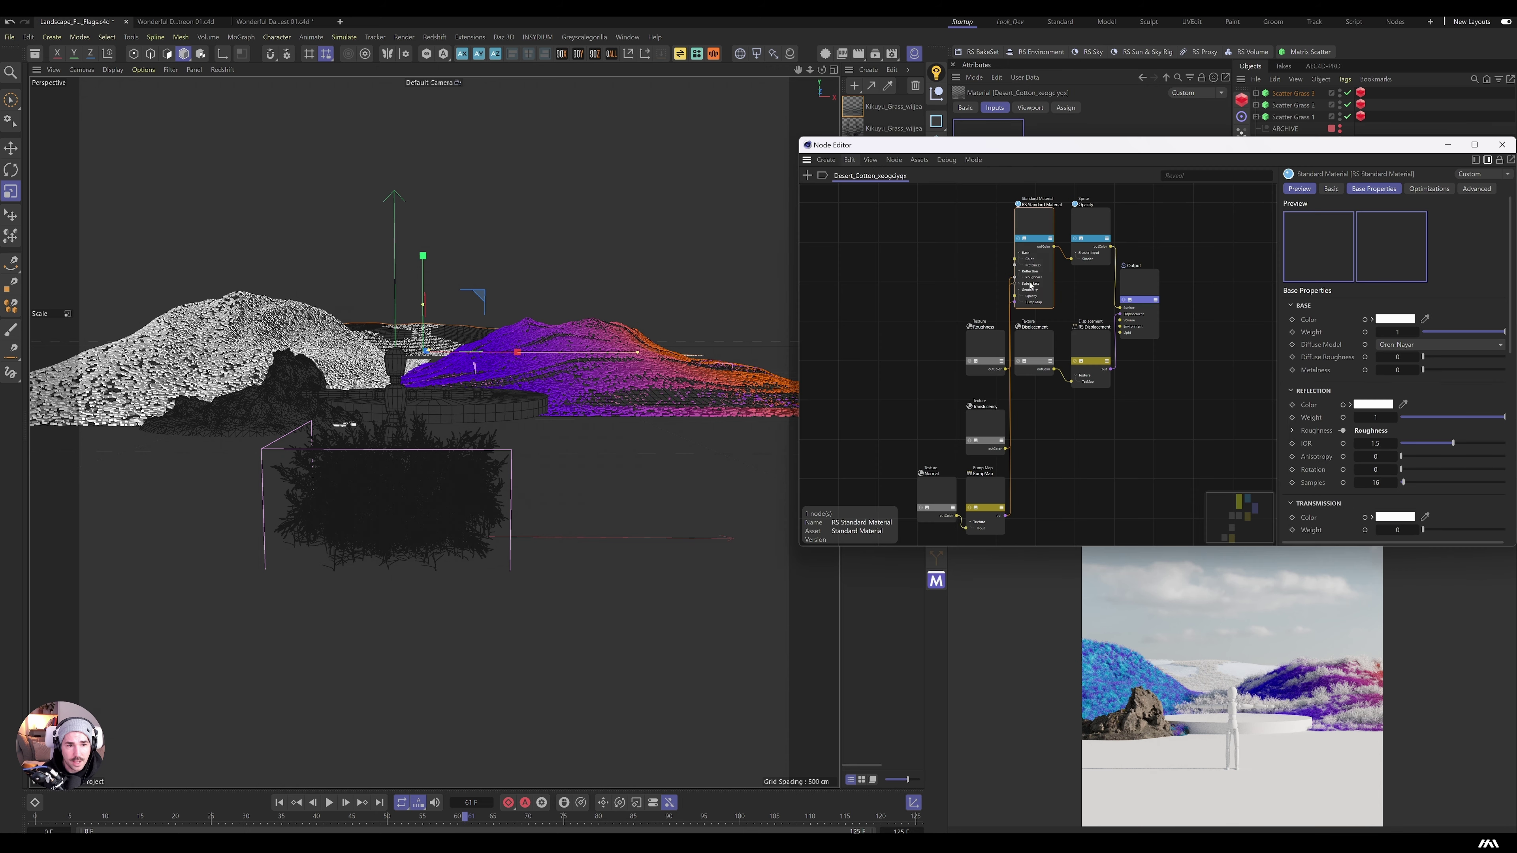
drag(1175, 154, 719, 136)
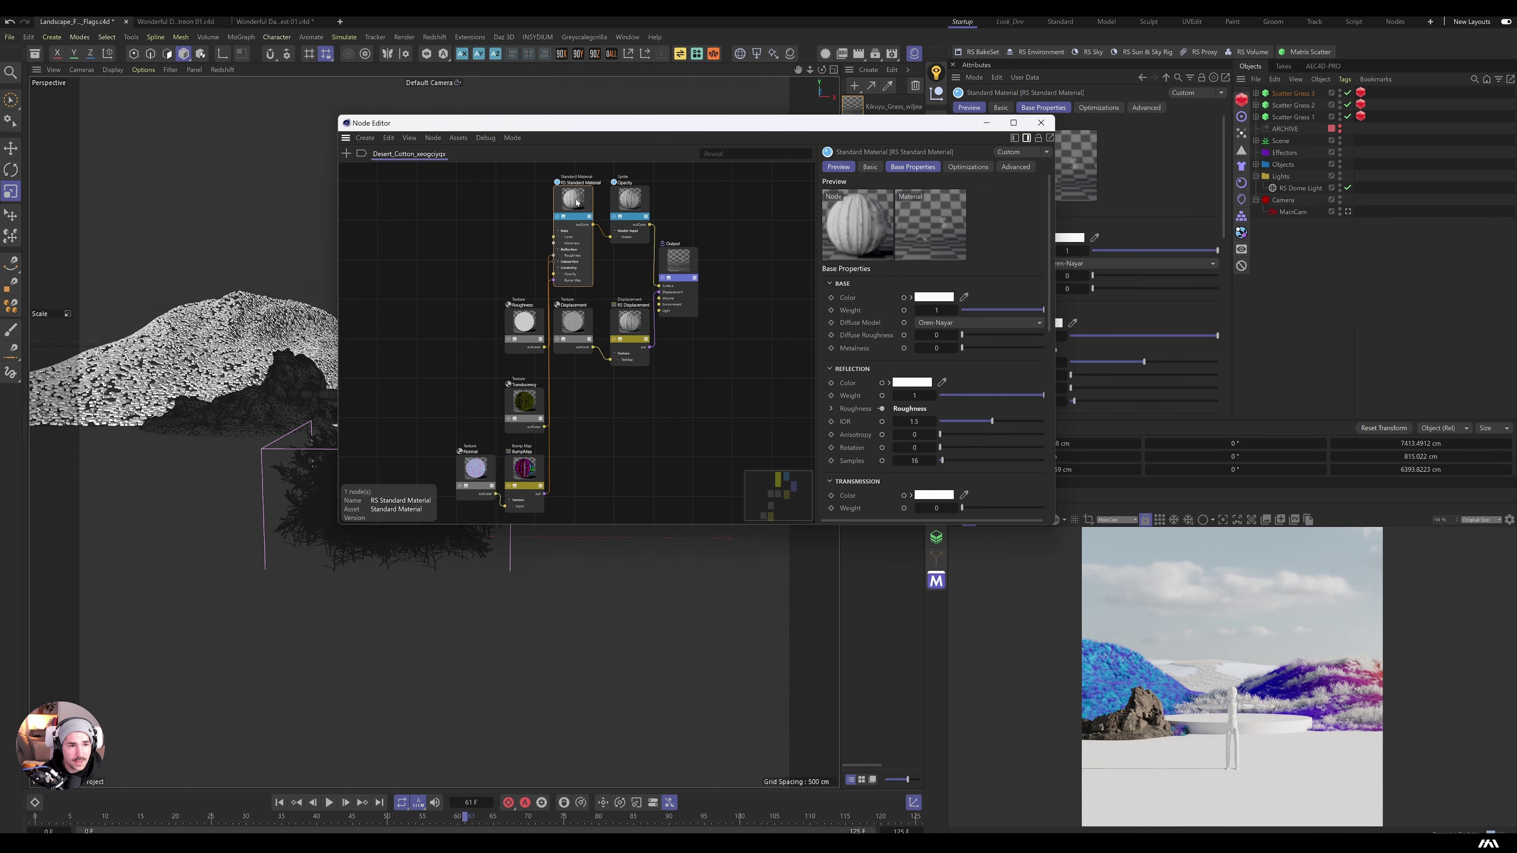
click(1041, 122)
double_click(864, 173)
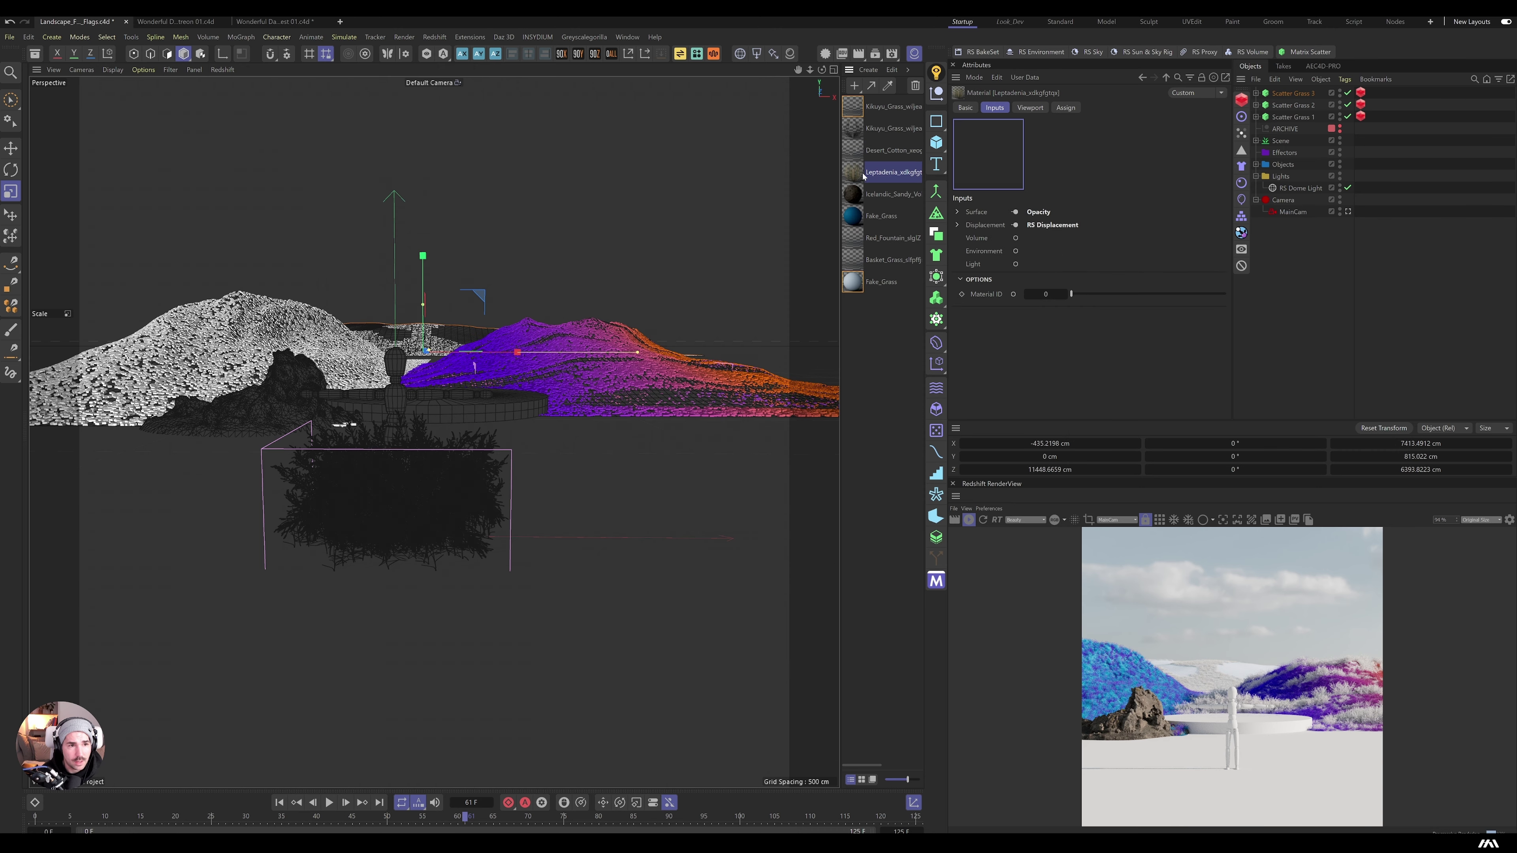
drag(1123, 327, 1062, 320)
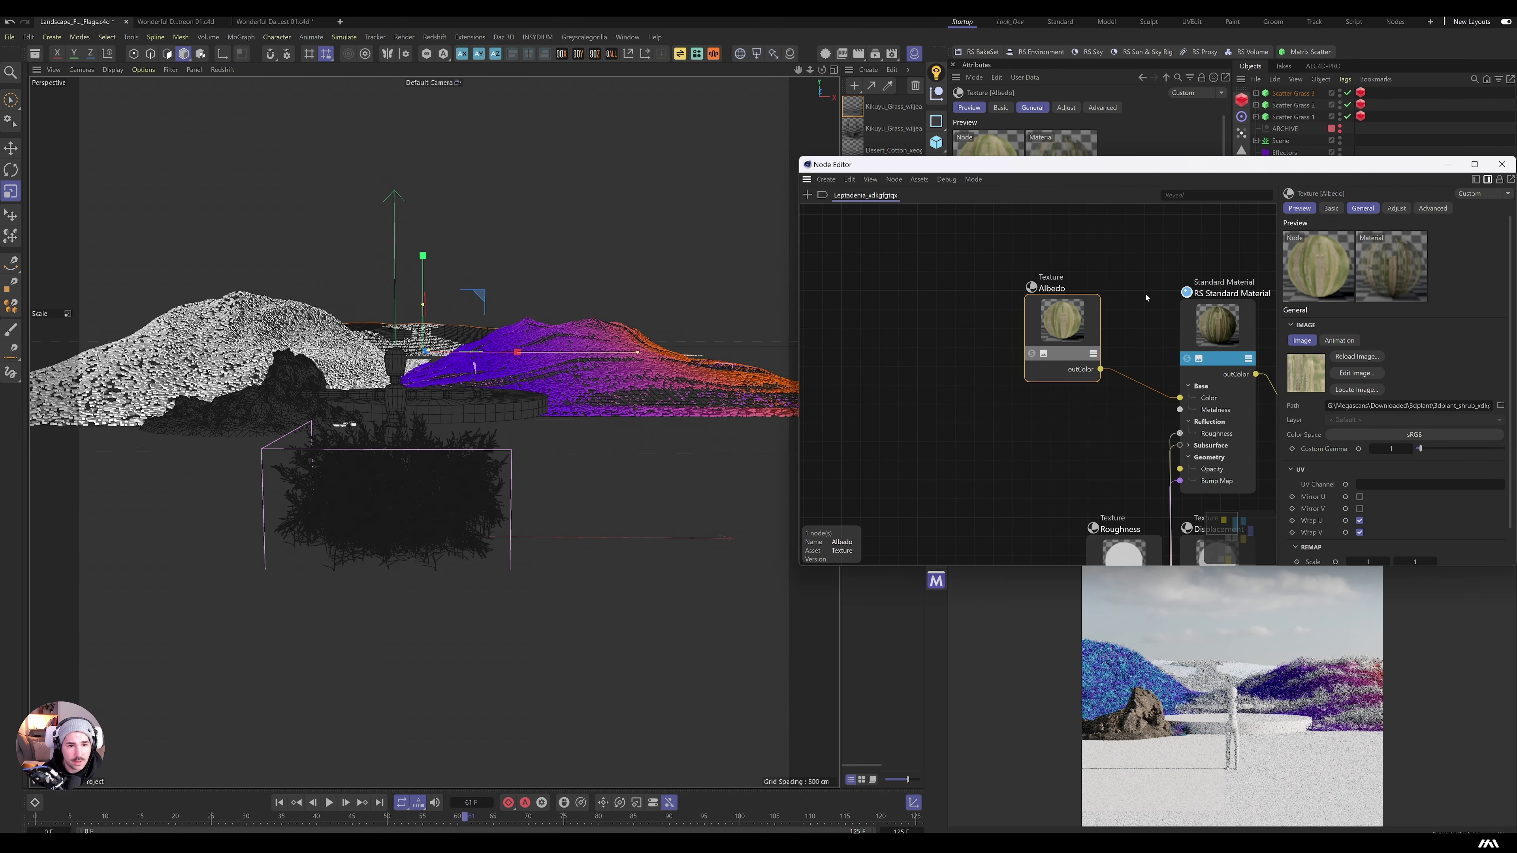
click(1501, 165)
click(1256, 117)
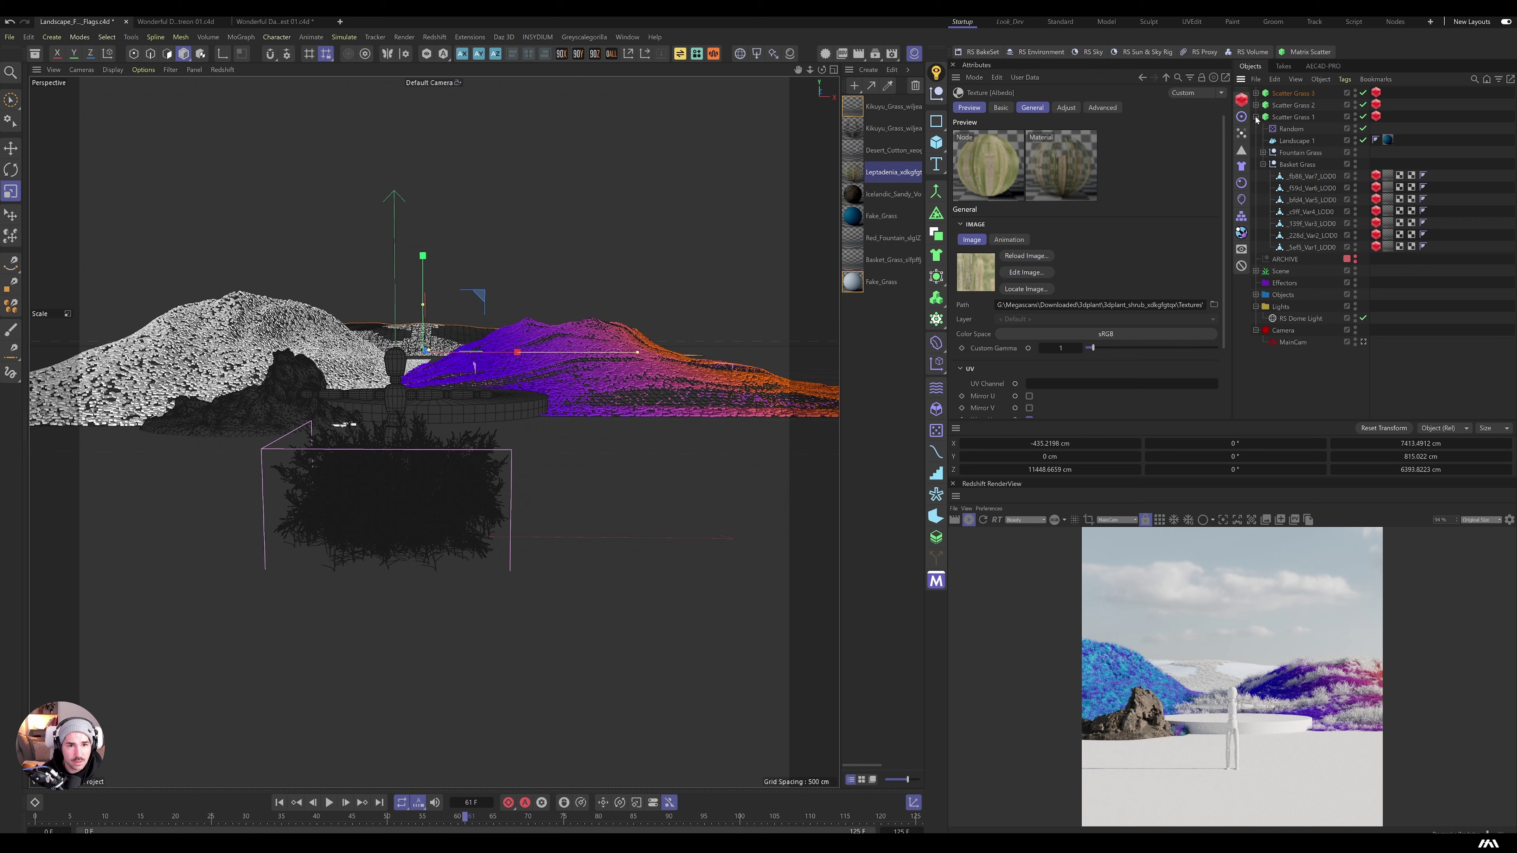
Step: Set the Basket_Grass Standard Material base colour to light blue 80/155/213
click(1388, 175)
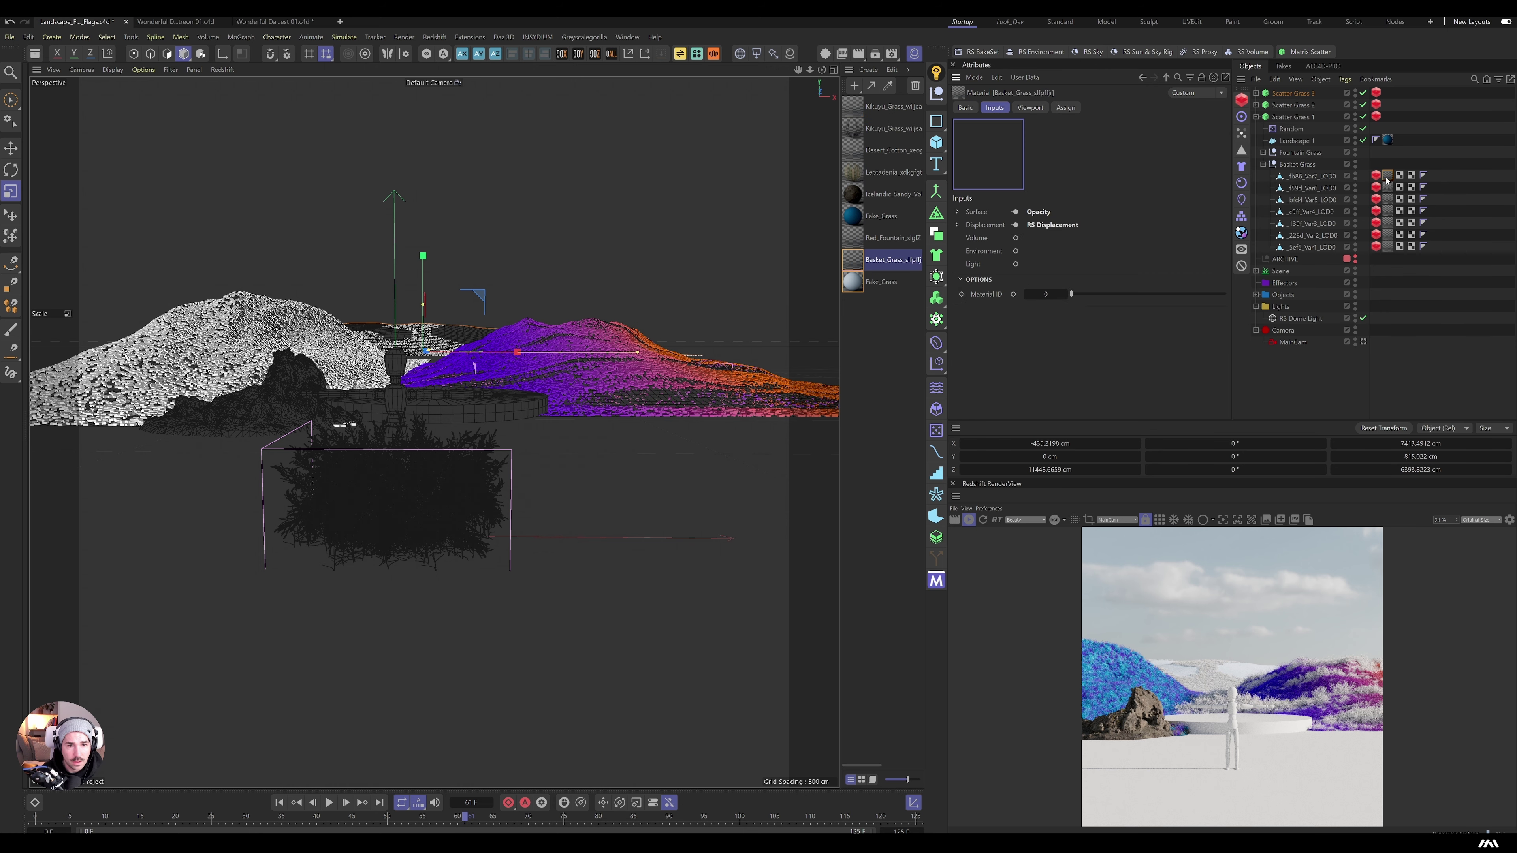
click(1015, 212)
click(1057, 363)
drag(1058, 363, 584, 242)
click(634, 412)
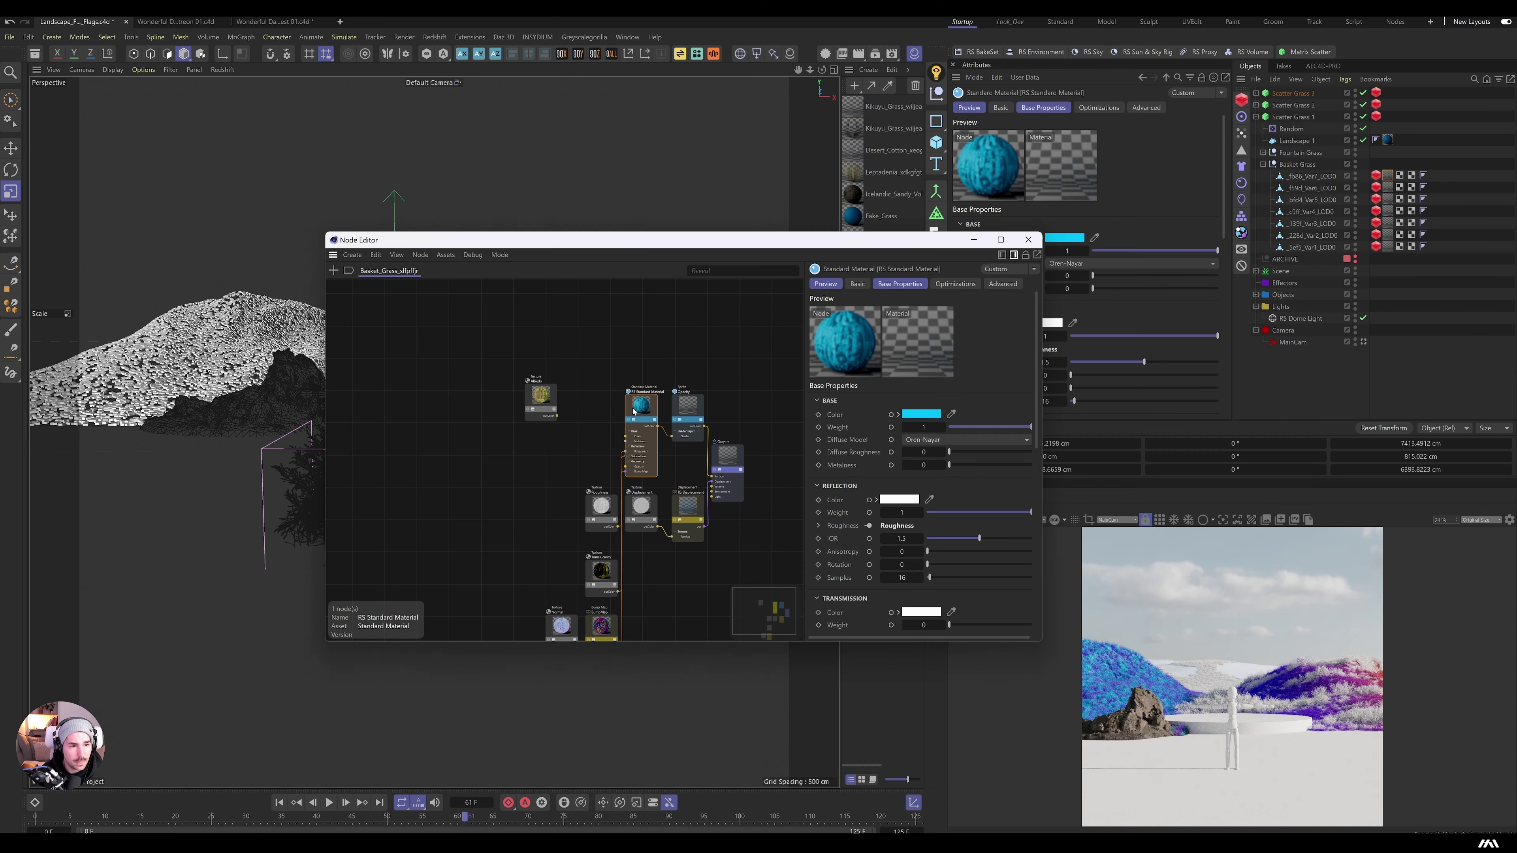
drag(918, 242, 658, 99)
click(660, 271)
click(595, 344)
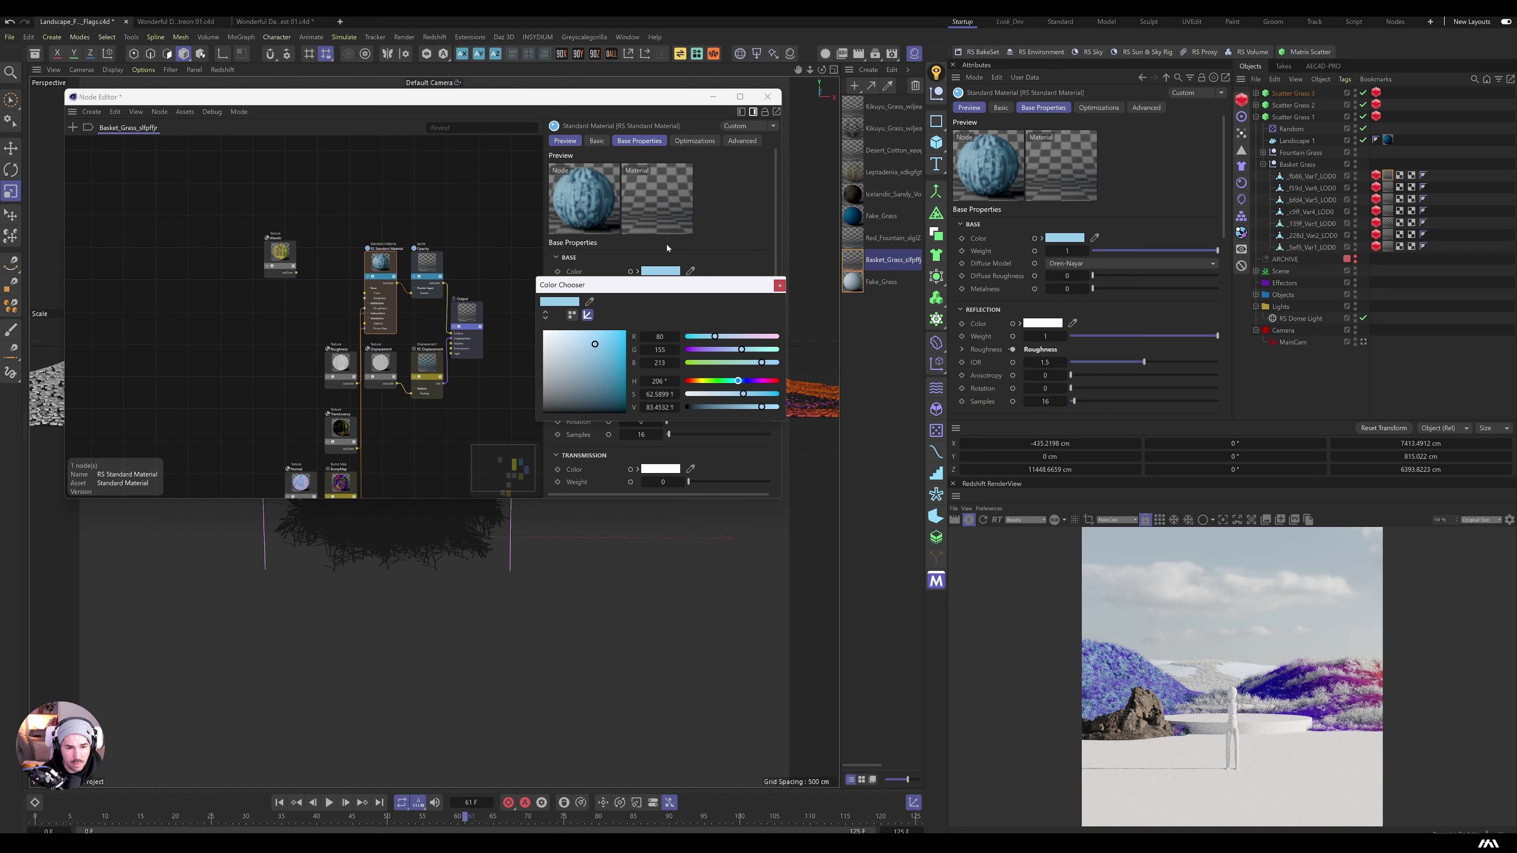
click(779, 287)
click(767, 97)
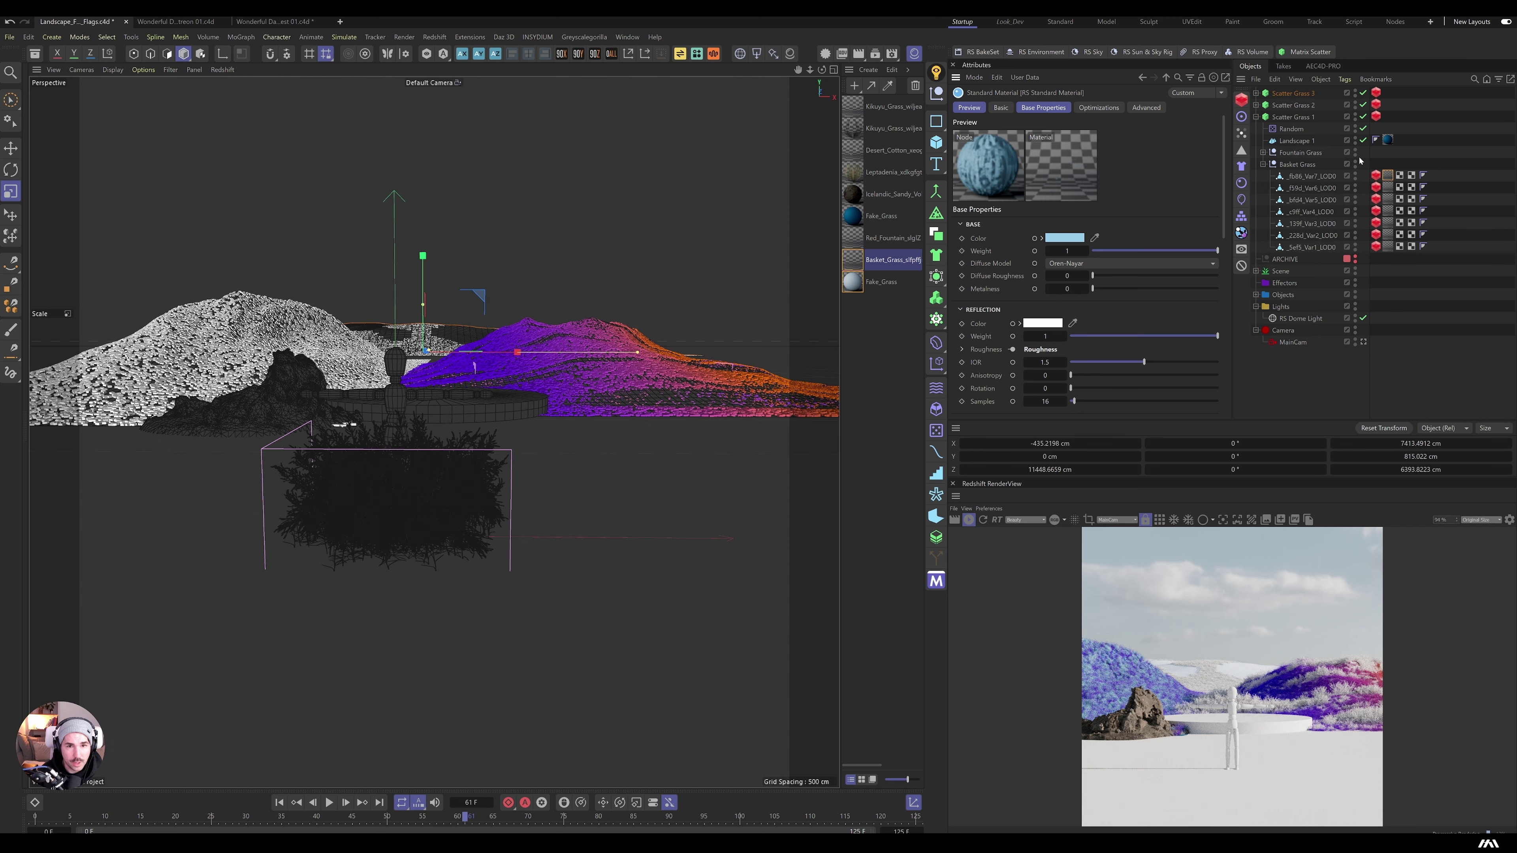
Step: Select the Color Grass effector under Scatter Grass 2 and bring up its field colour gradient
click(1256, 117)
click(1256, 104)
click(1295, 130)
click(1270, 129)
click(1304, 141)
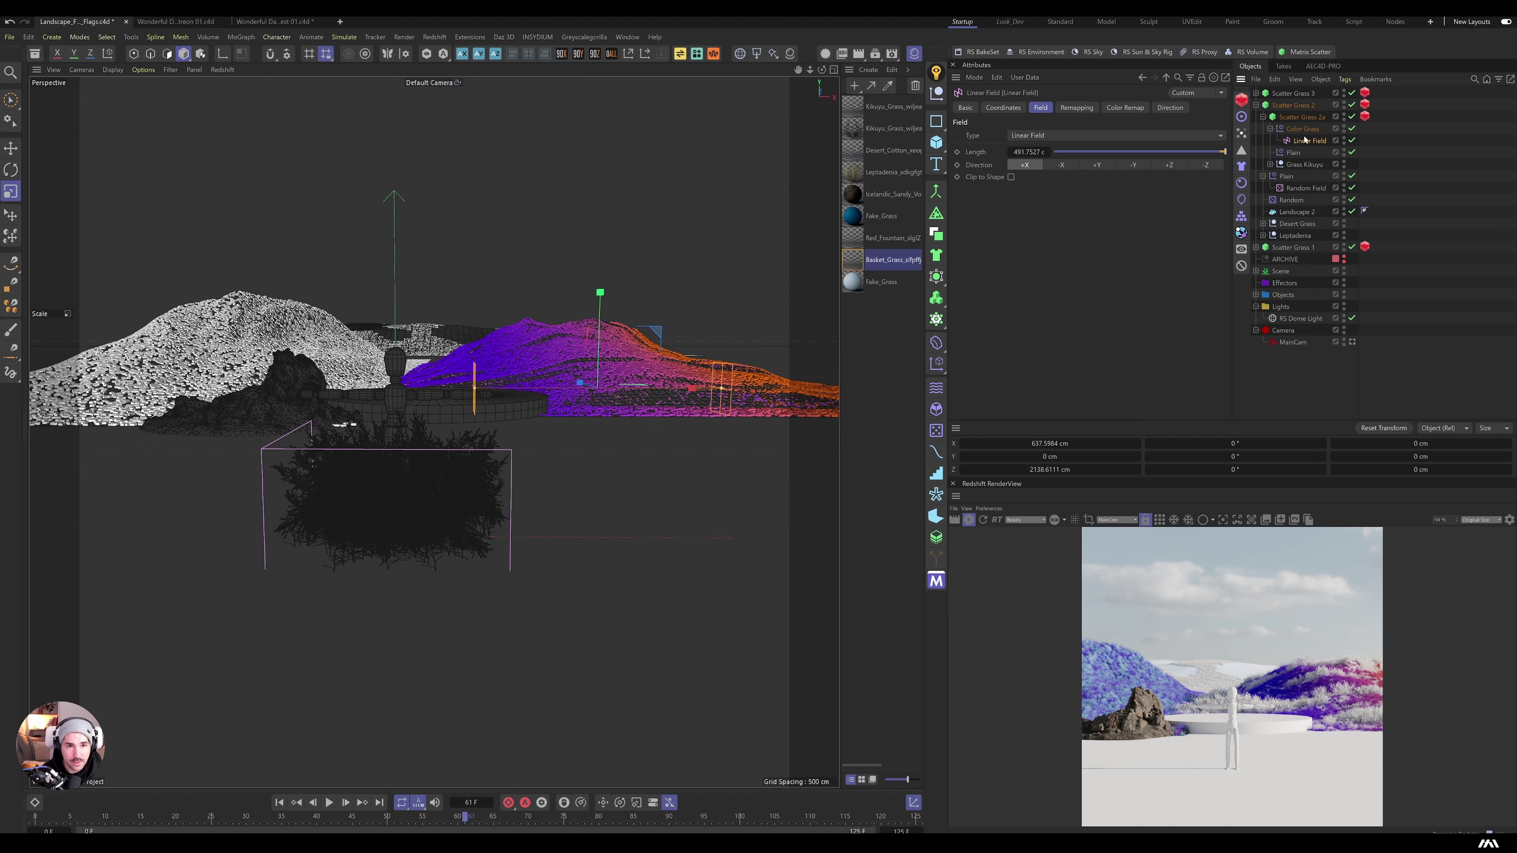
click(1306, 130)
click(1161, 108)
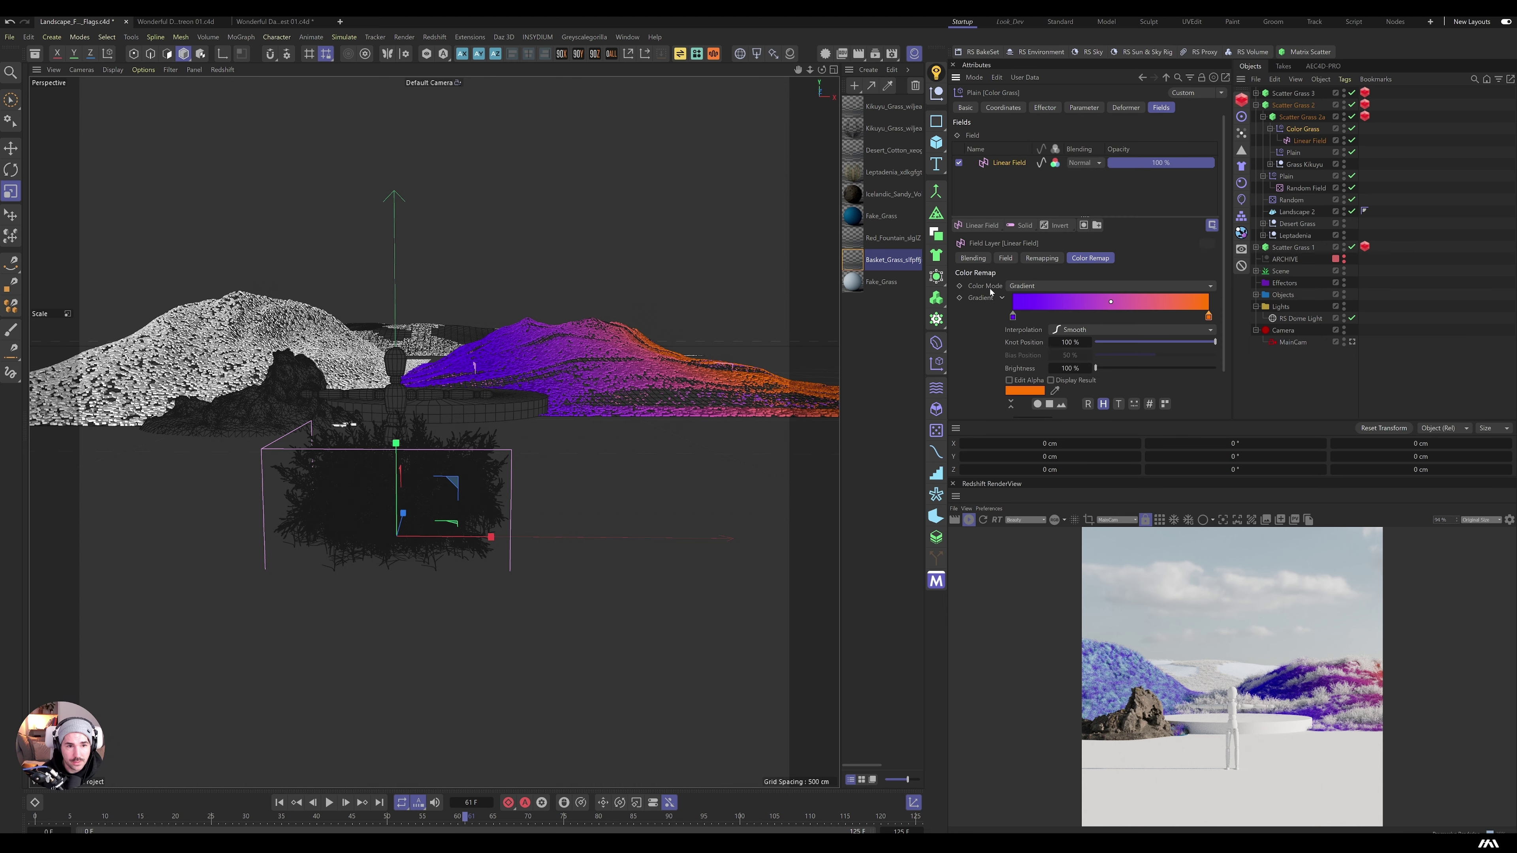
Step: Change the gradient's colour stops to light purple on the left and peach on the right
double_click(1013, 316)
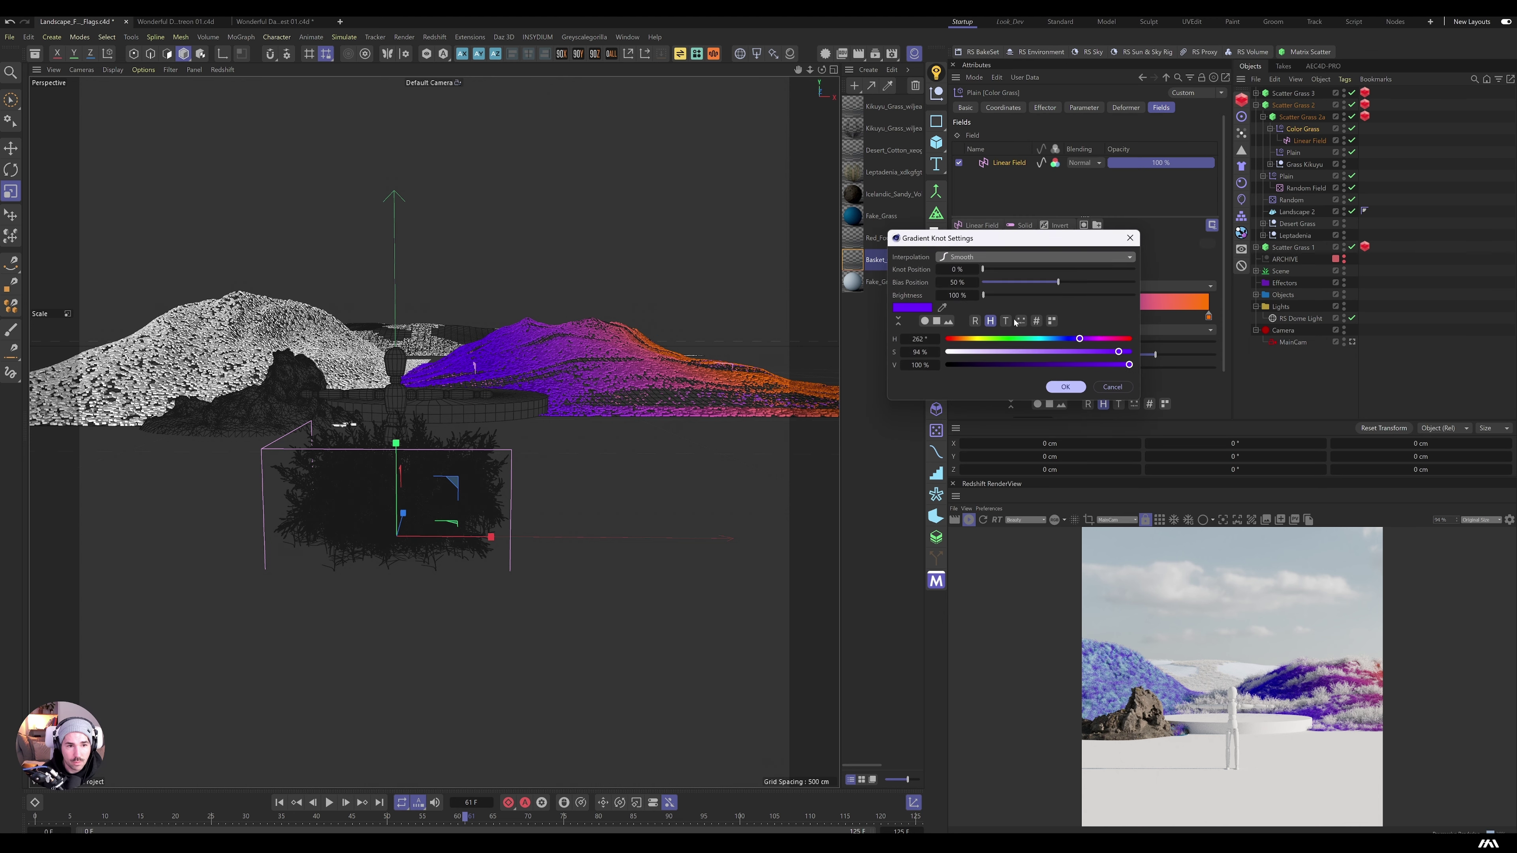
click(1067, 389)
double_click(1209, 315)
drag(1325, 352, 1222, 352)
click(1261, 387)
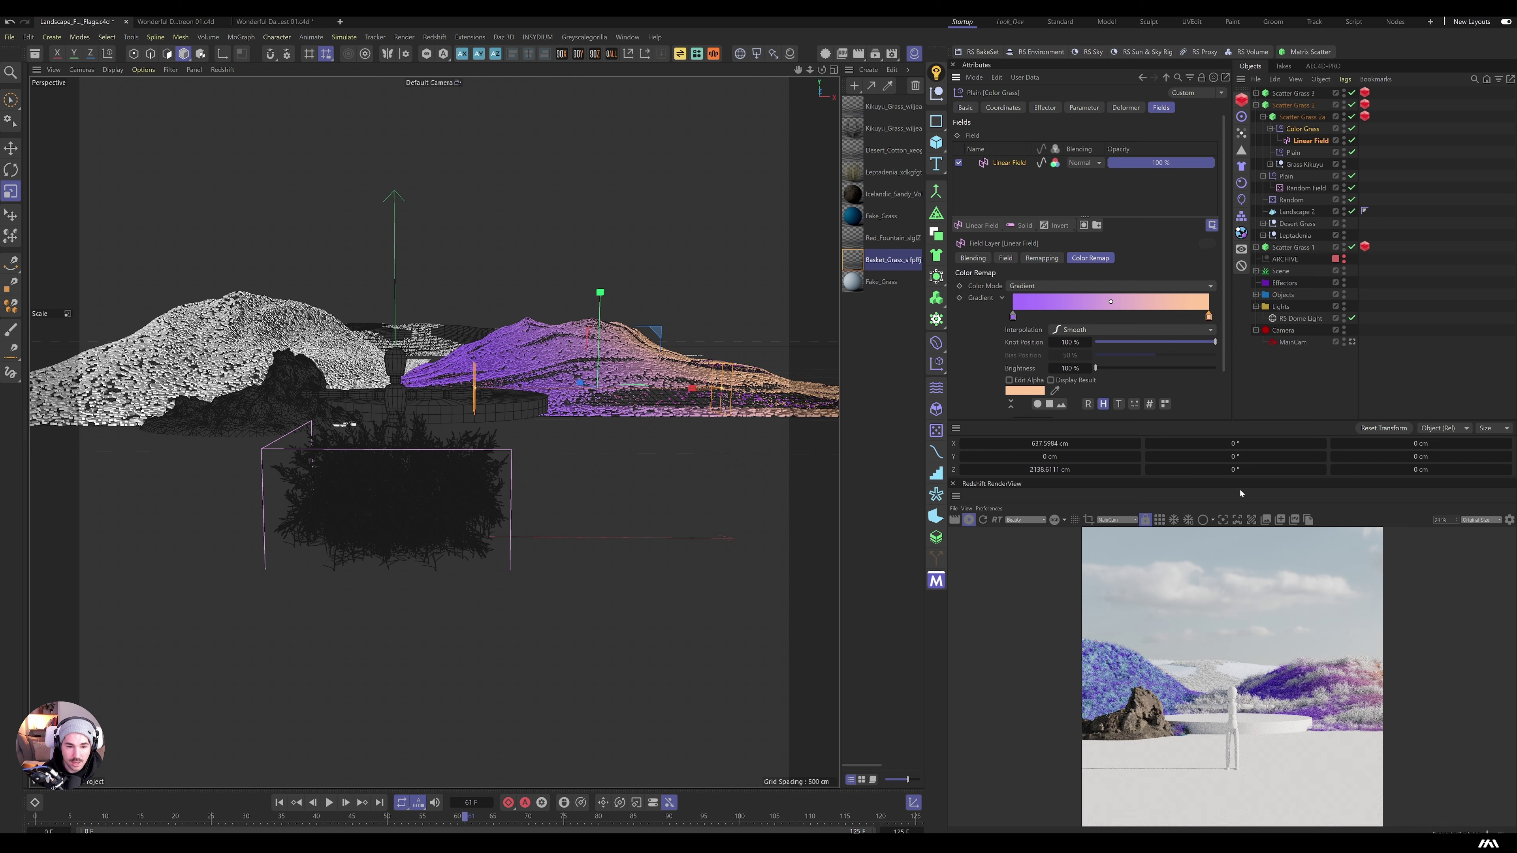
click(473, 415)
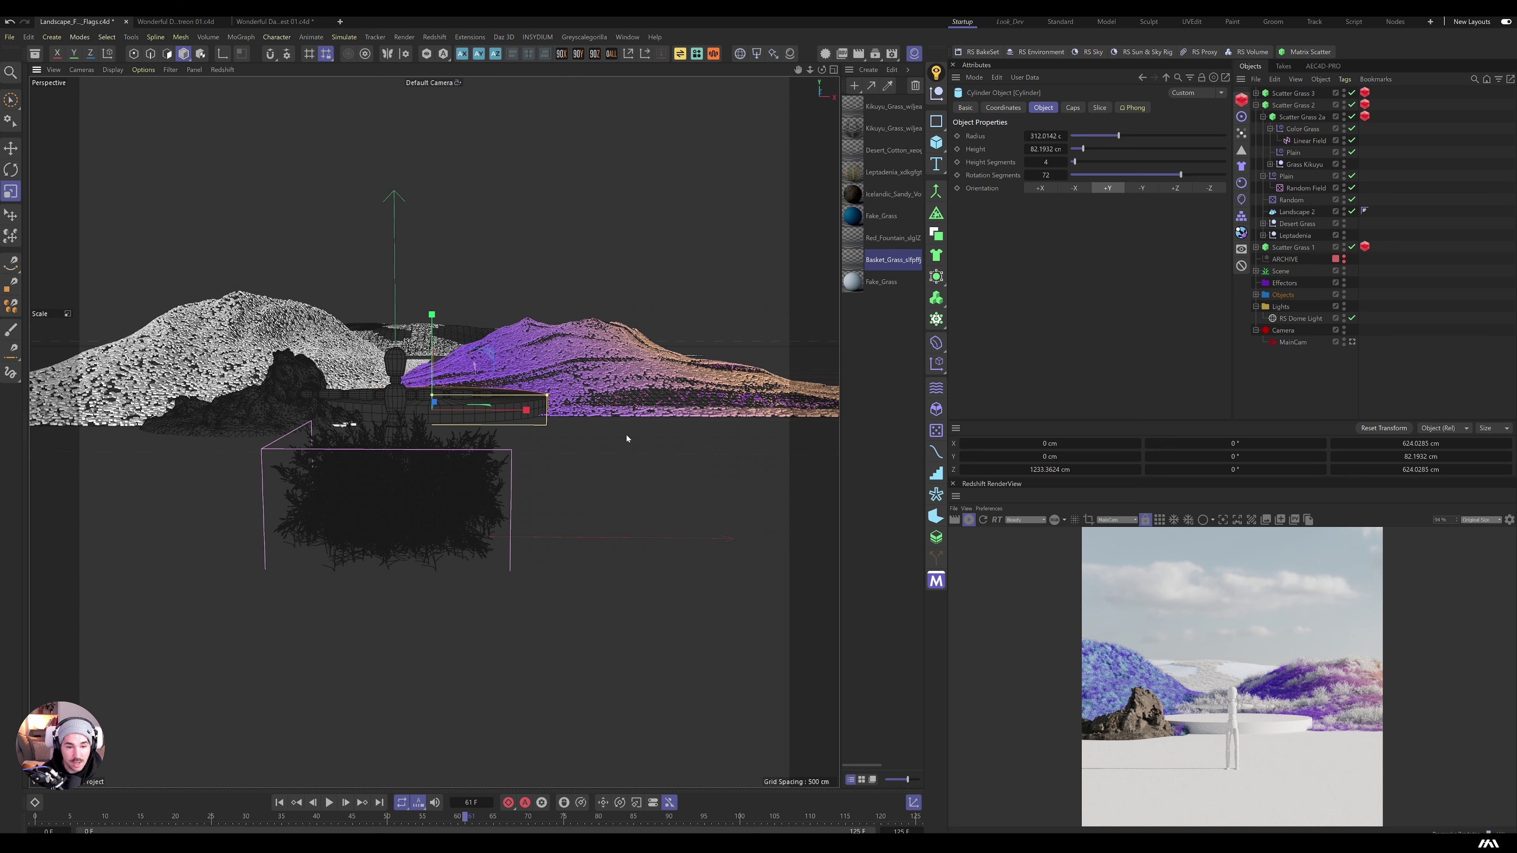
Step: Add primitive_shape_set_08_root from the asset library's Shapes category
click(35, 54)
click(60, 476)
double_click(198, 192)
click(545, 485)
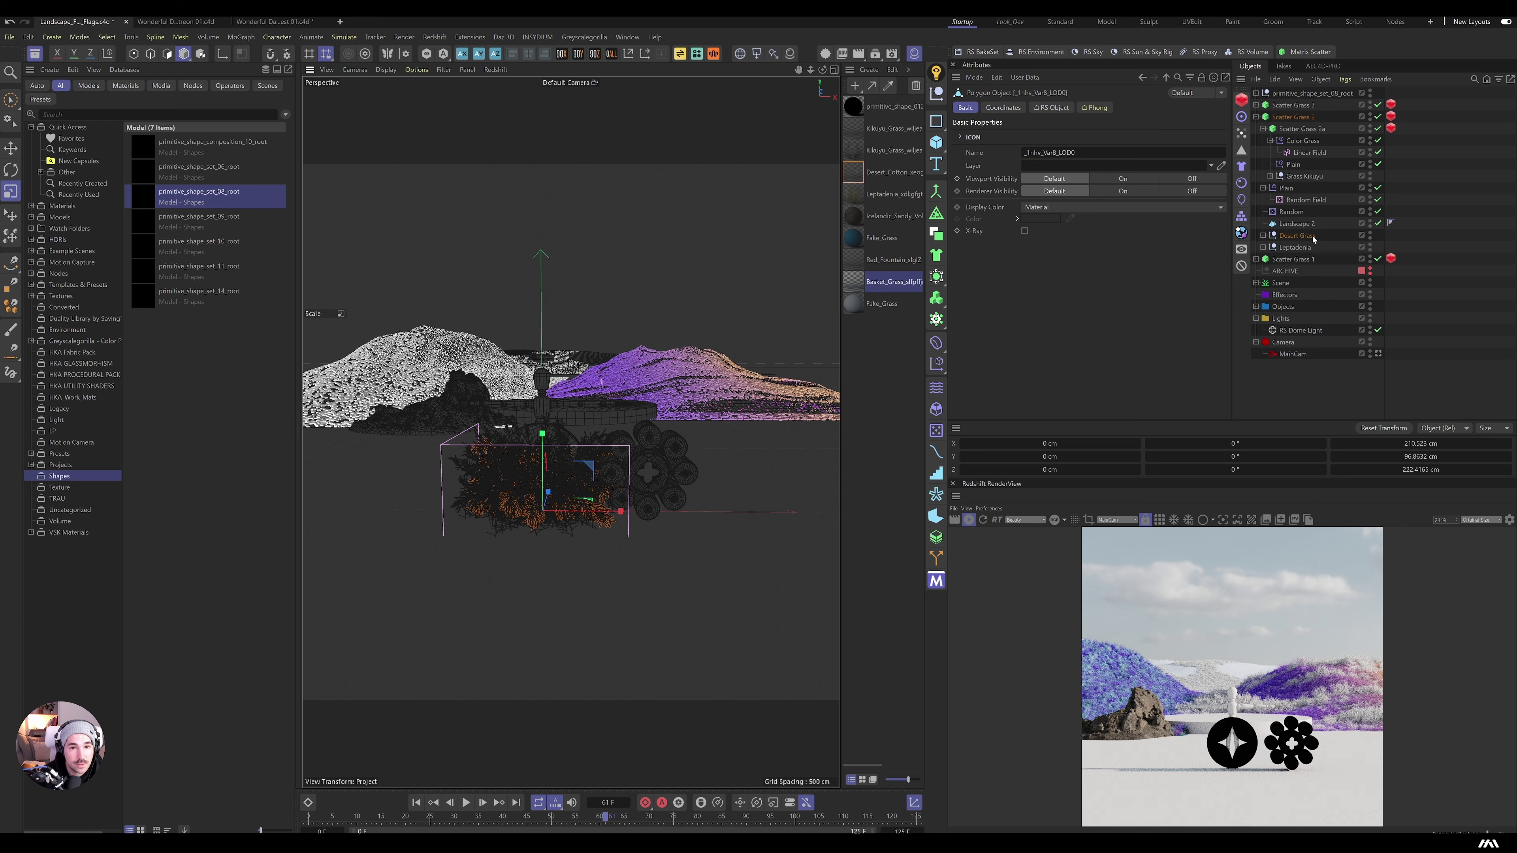
Step: Hide the Desert Grass and Kikuyu 2 Grass scatters in the viewport and collapse the scatter groups
click(1369, 233)
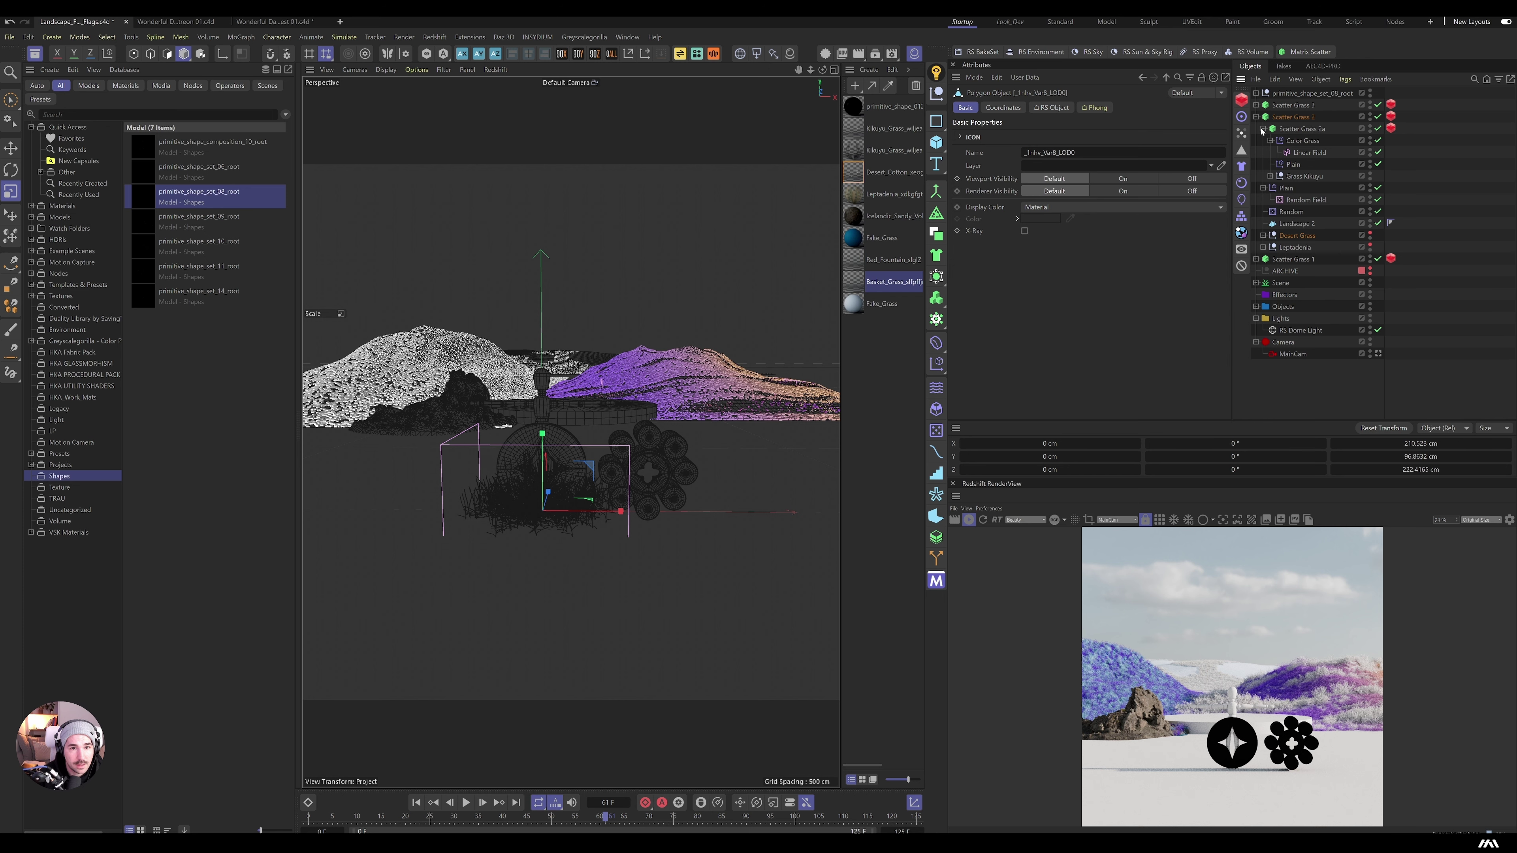
alt+double_click(1371, 177)
click(1263, 130)
key(ctrl+z)
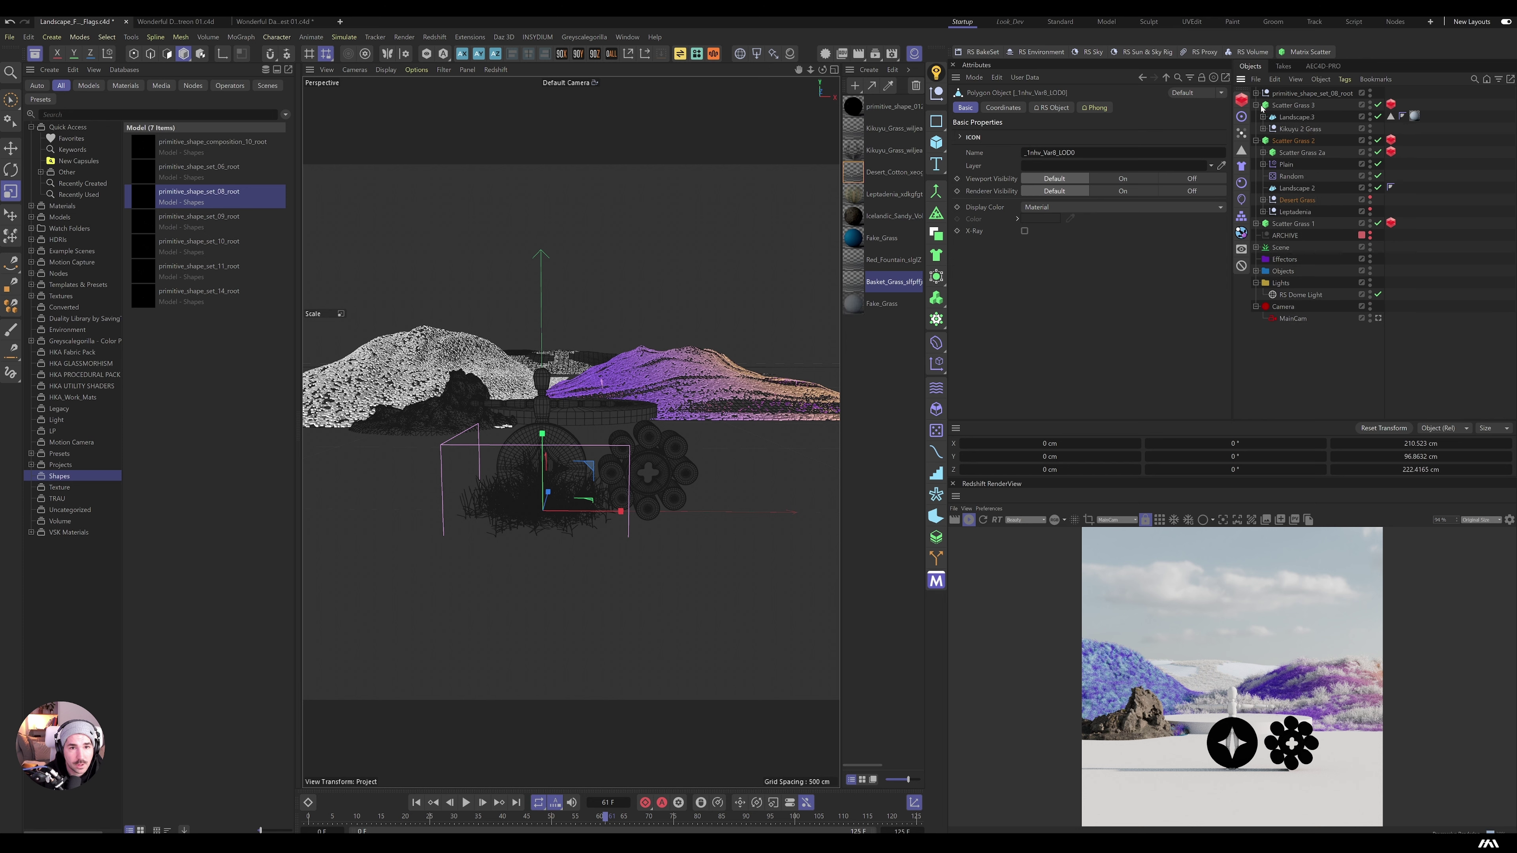
click(1369, 128)
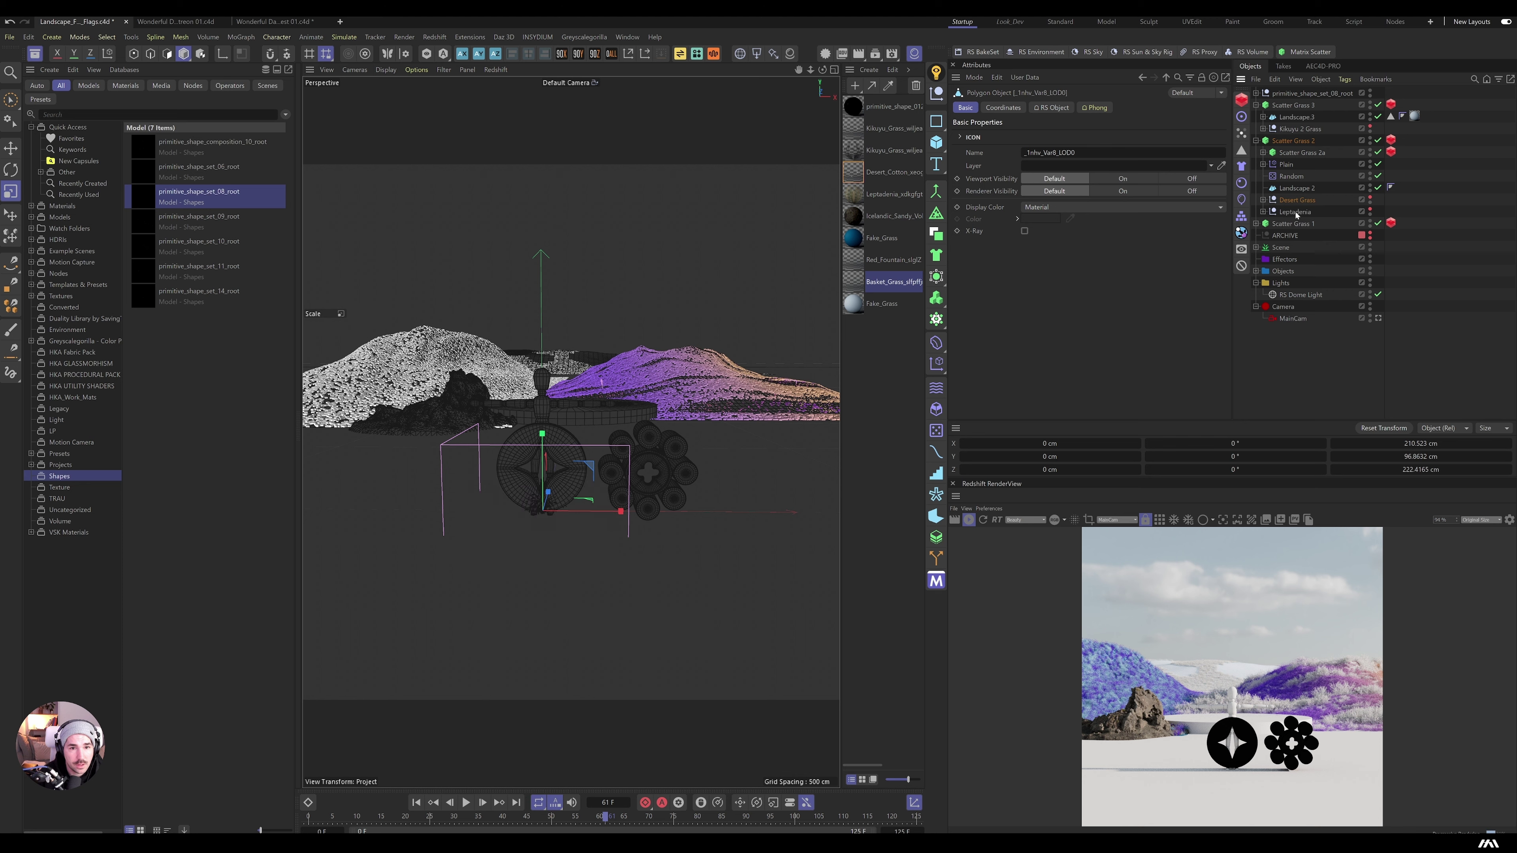
click(1257, 223)
click(1262, 270)
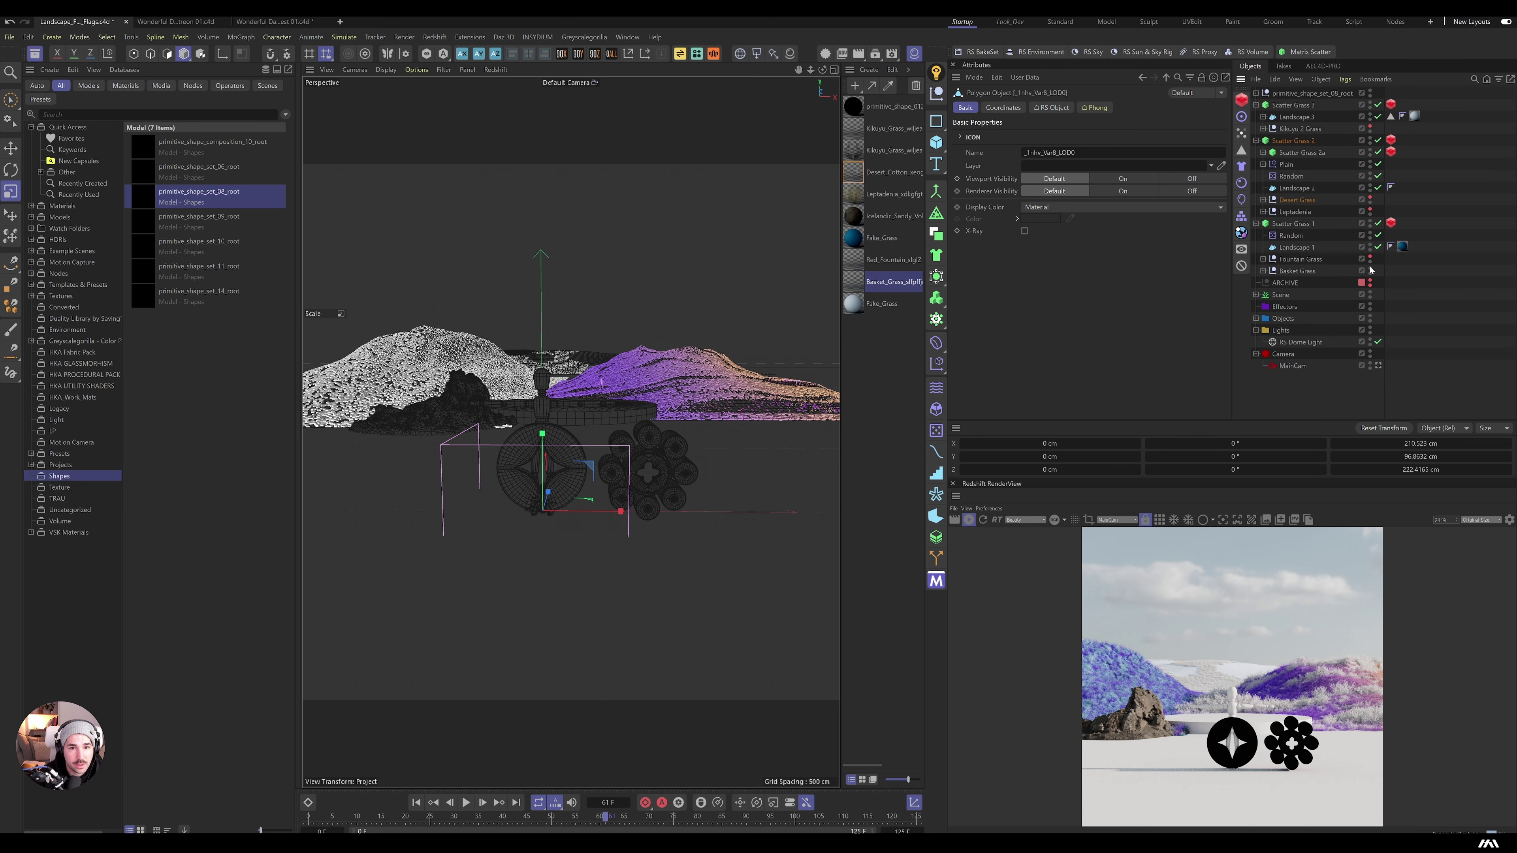
click(1256, 224)
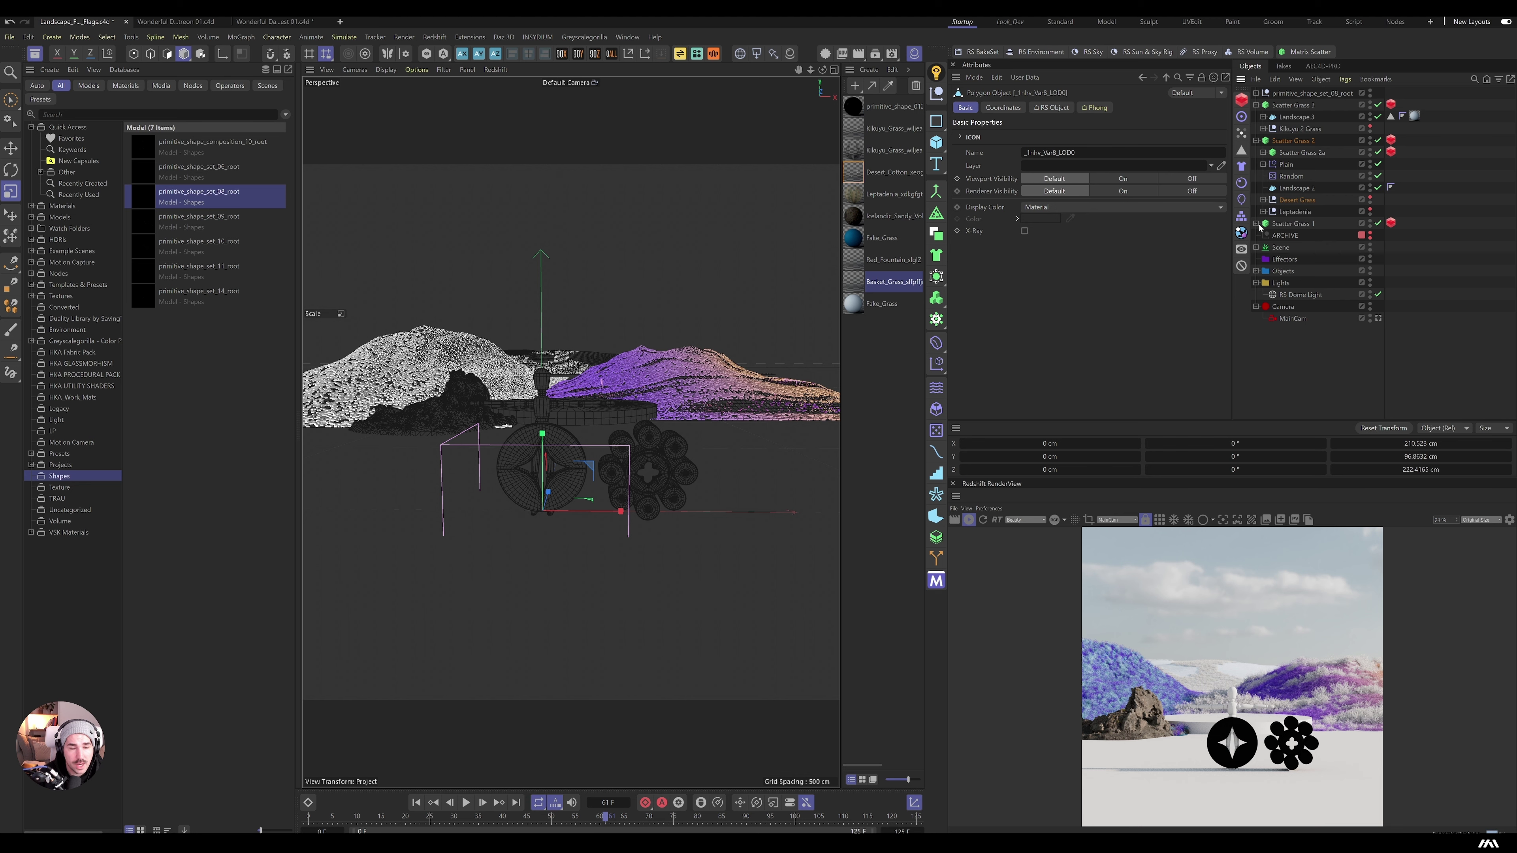
click(1256, 140)
click(1256, 105)
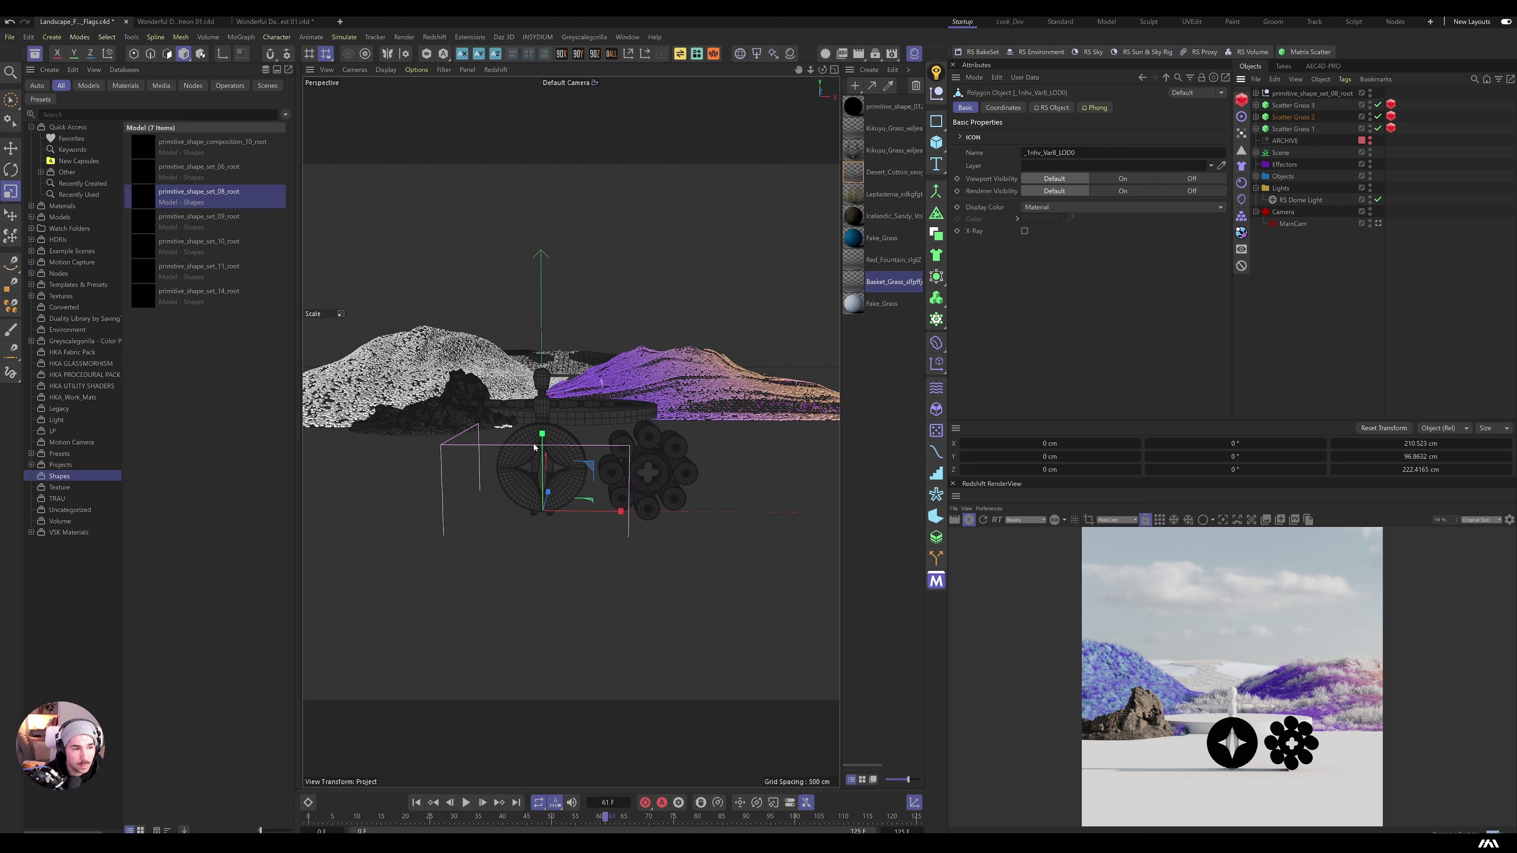
Step: Delete the black material tags from the three primitive_shape_12 meshes
click(1256, 94)
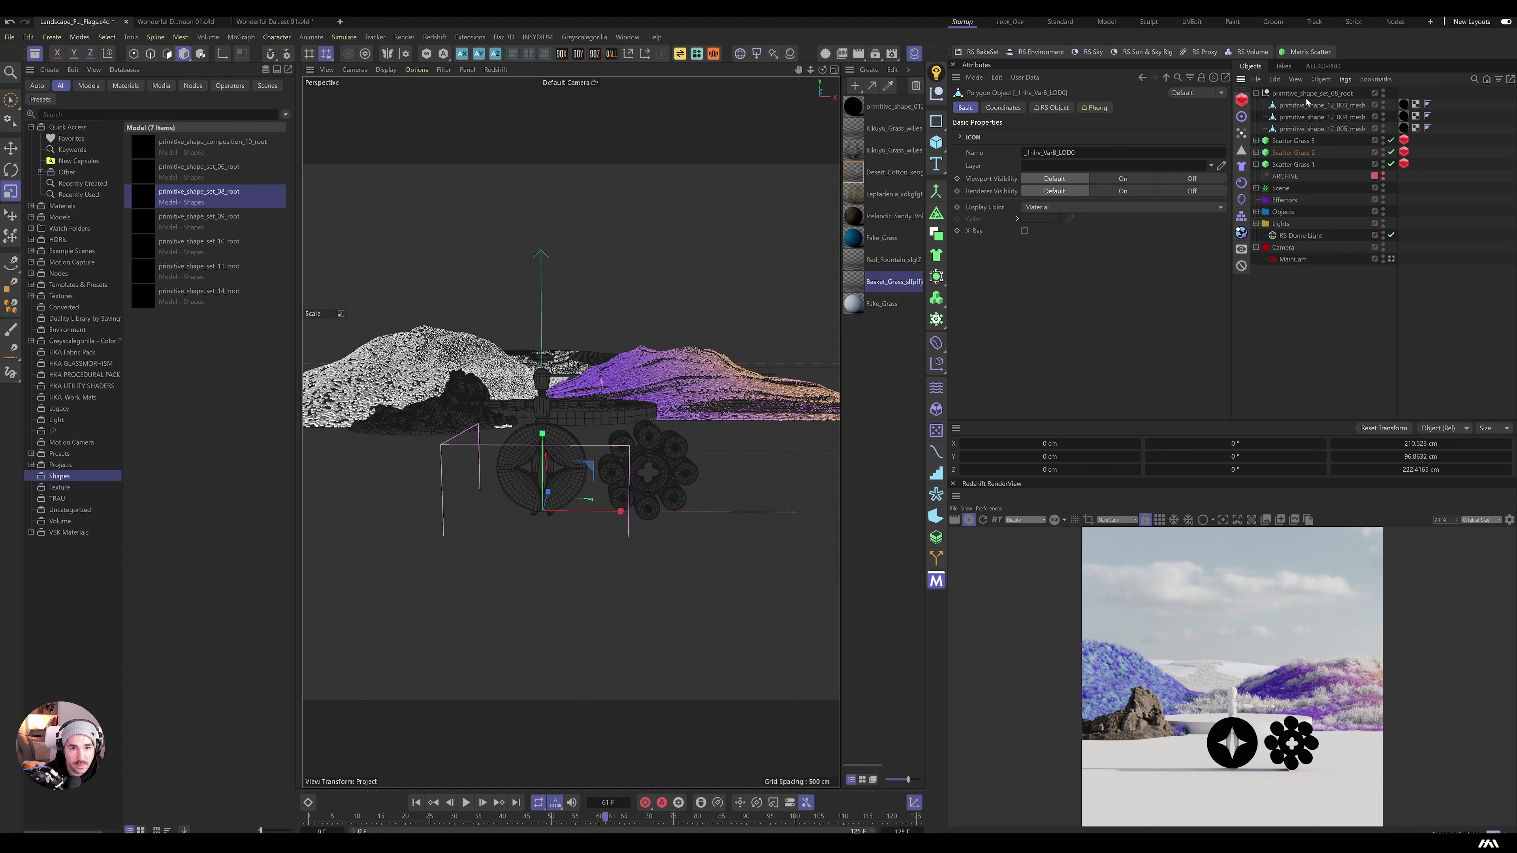
click(1403, 105)
key(Delete)
click(1403, 117)
key(Delete)
click(1404, 128)
key(Delete)
Step: Move the three meshes to top level and delete the empty primitive_shape_set_08_root group
click(1329, 116)
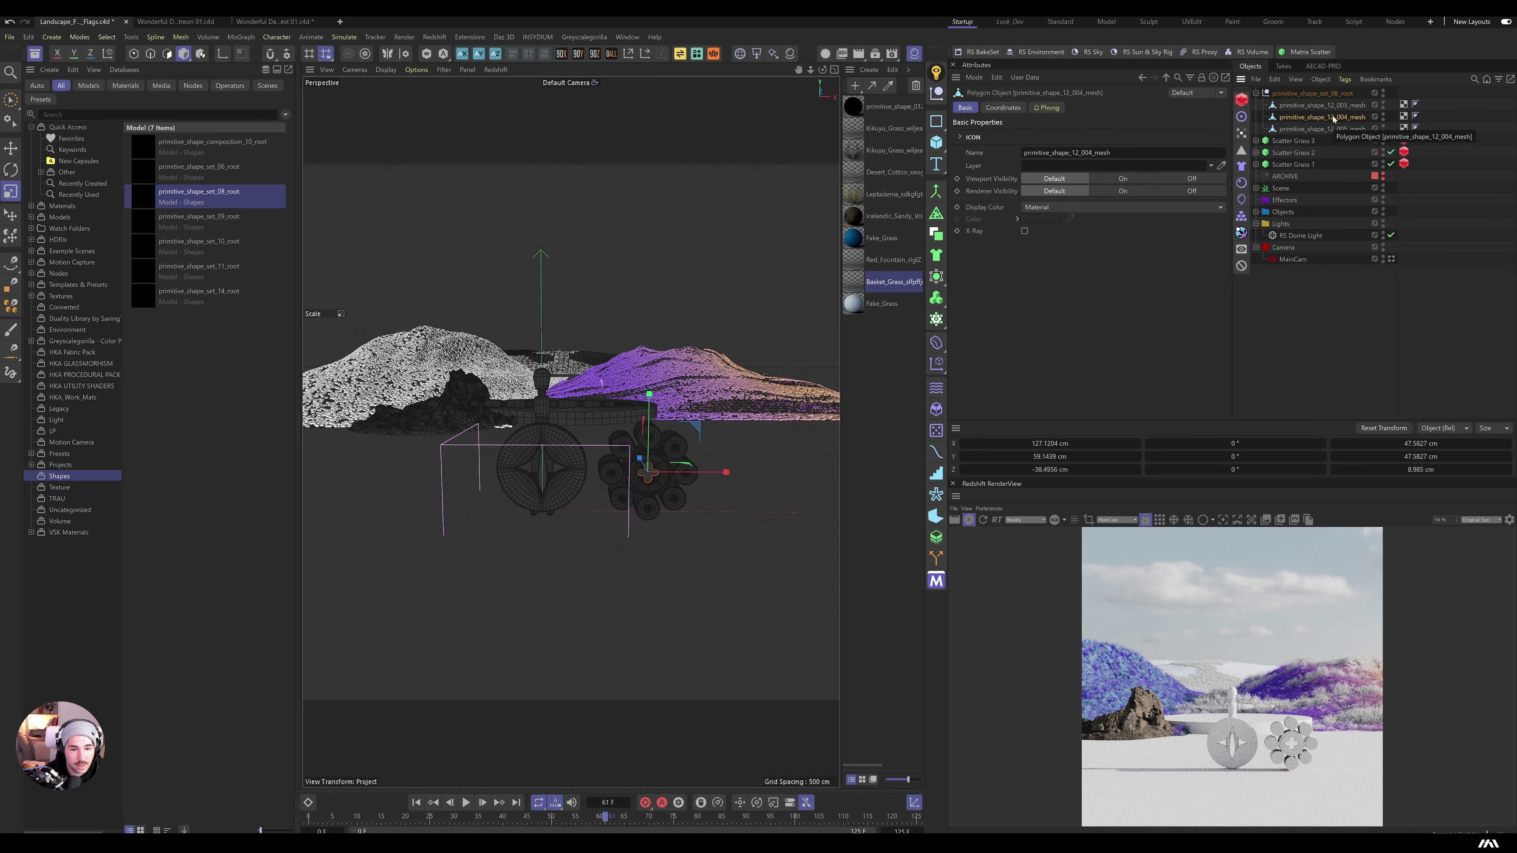
click(1311, 128)
shift+click(1311, 109)
drag(1312, 109, 1310, 90)
key(Delete)
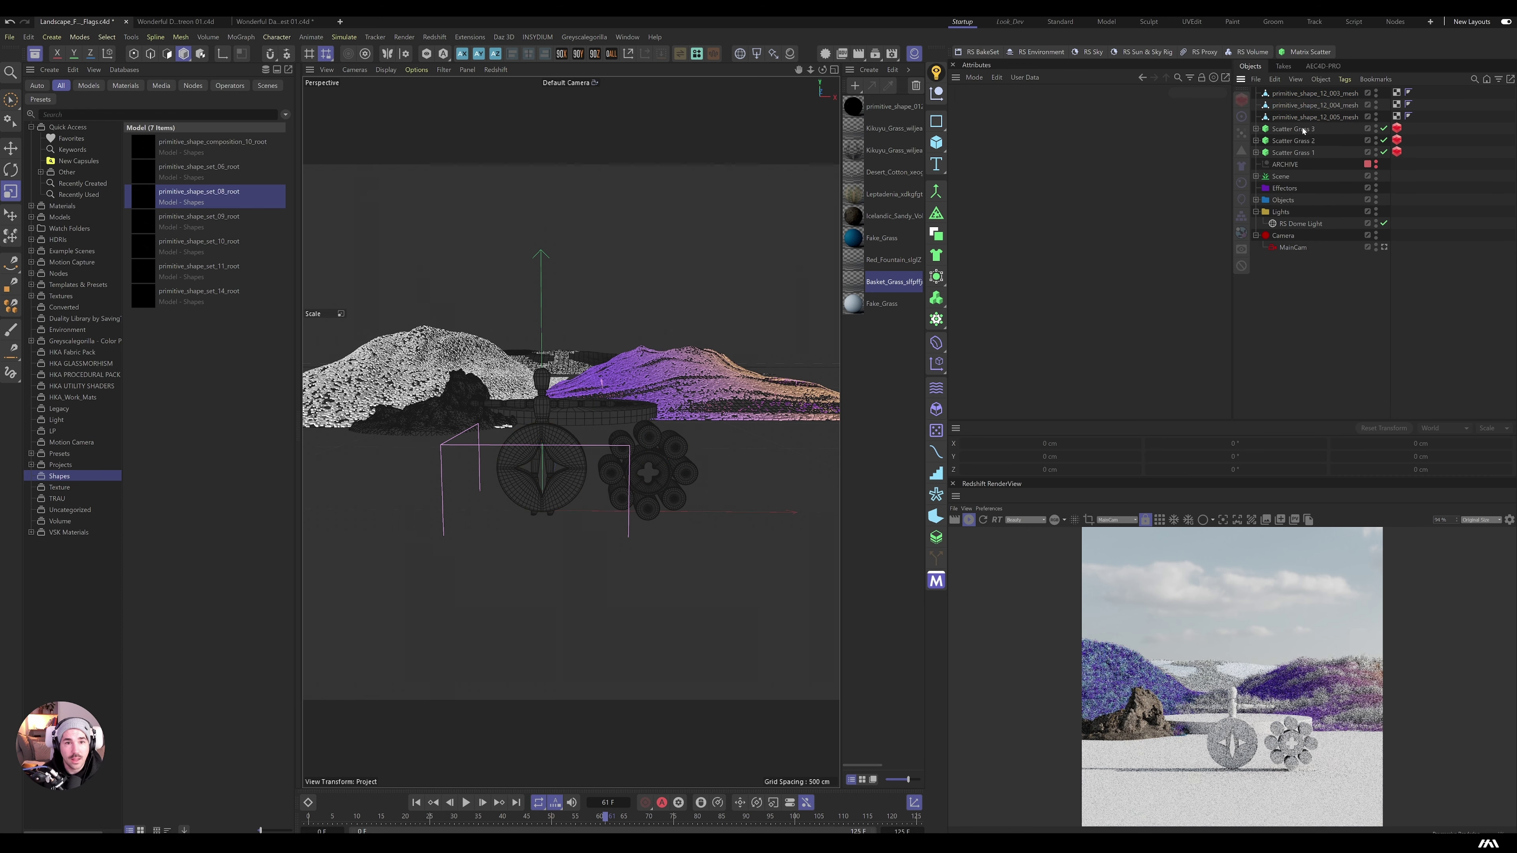
click(566, 457)
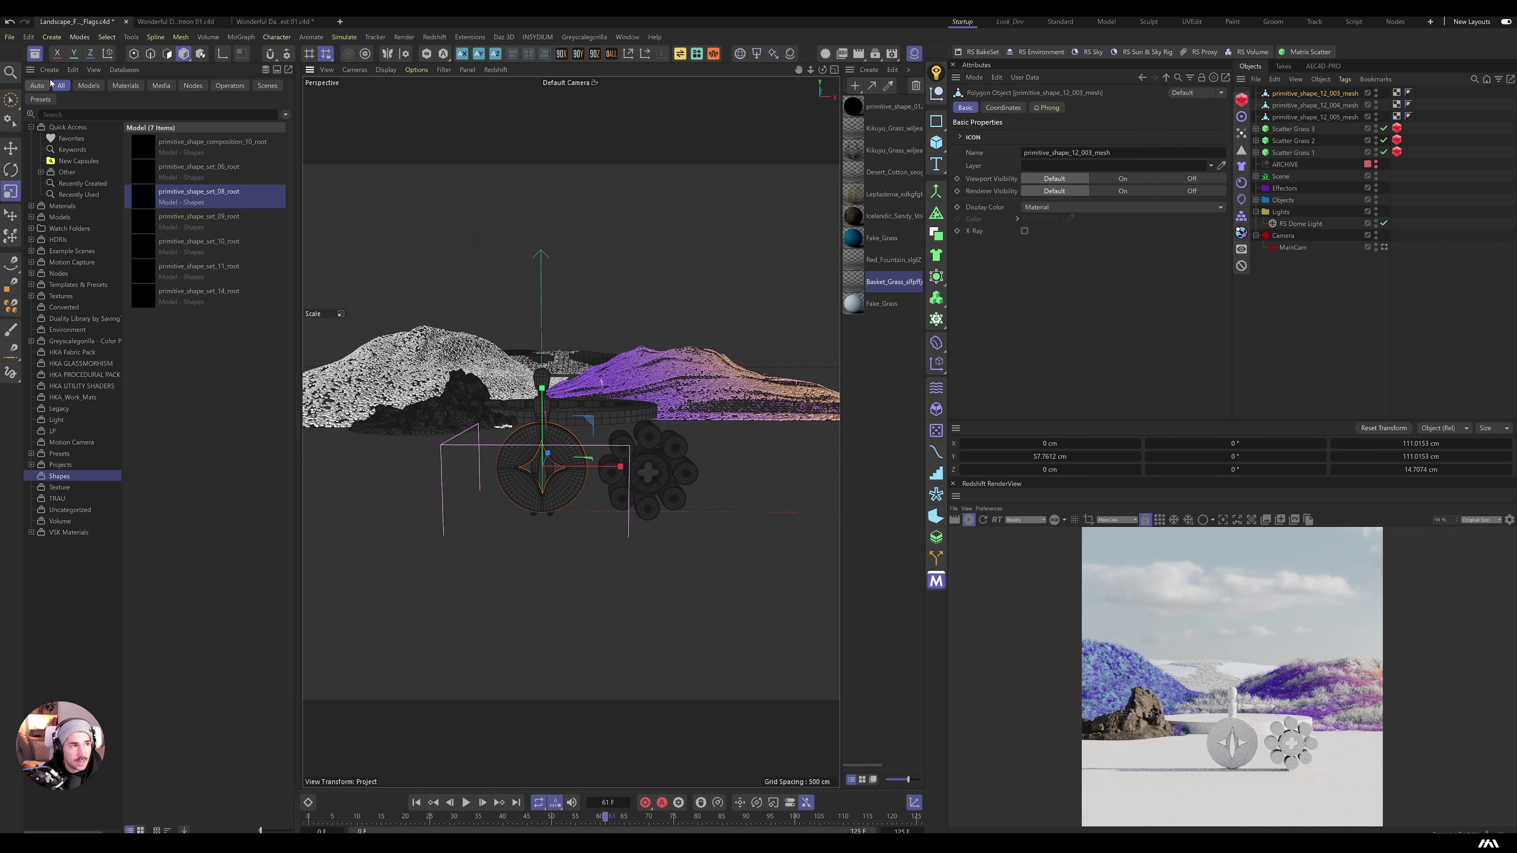
click(35, 54)
Step: Move the cylinder bundle and centre mesh back onto the round platform
alt+drag(406, 426, 440, 251)
key(e)
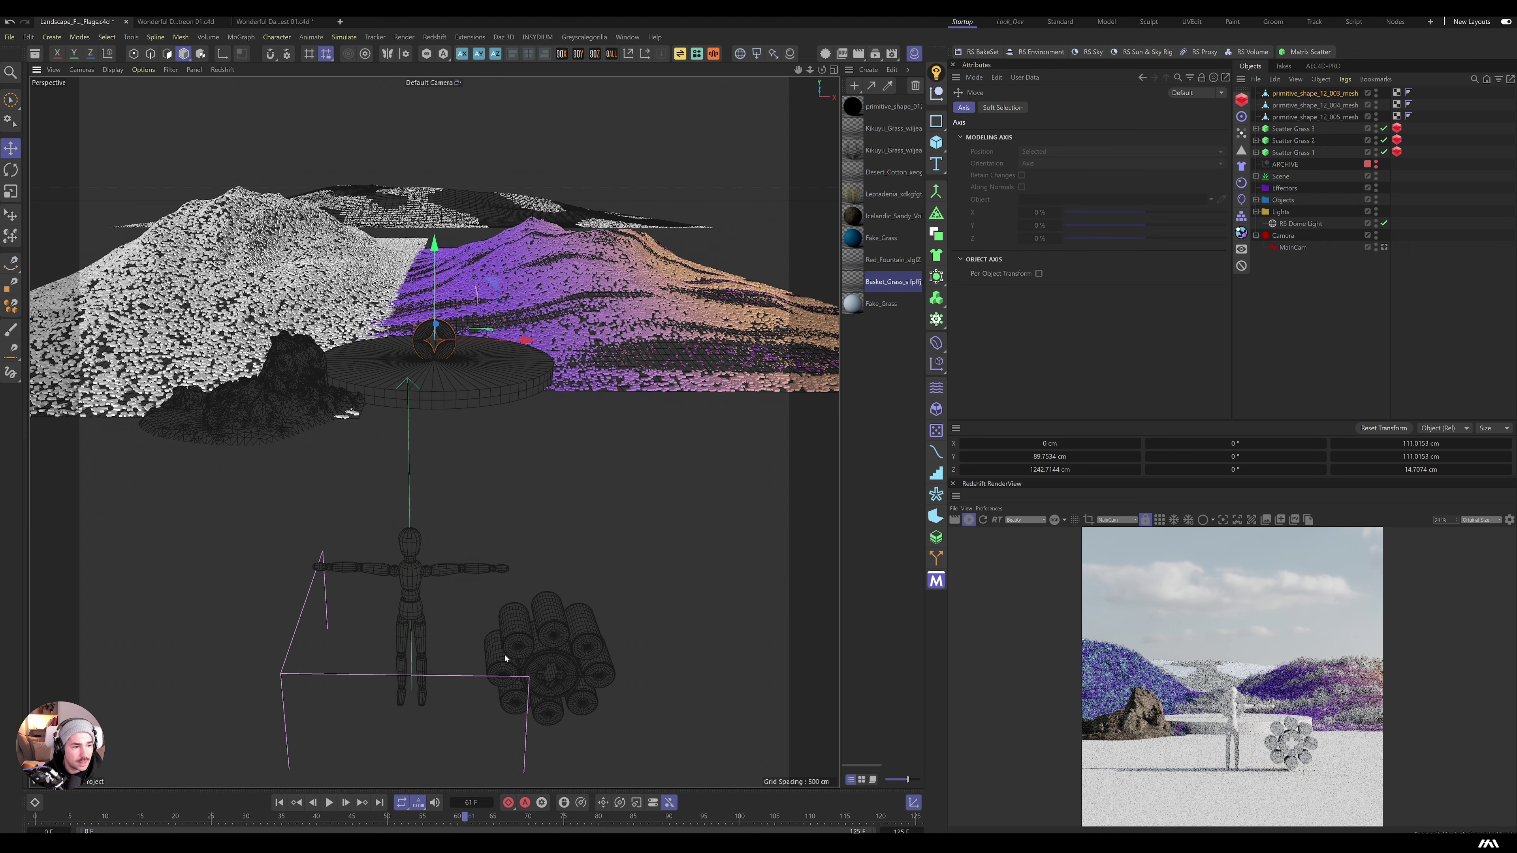
click(515, 668)
shift+click(550, 674)
drag(532, 590, 473, 335)
scroll(474, 340, up, 5)
drag(669, 571, 379, 462)
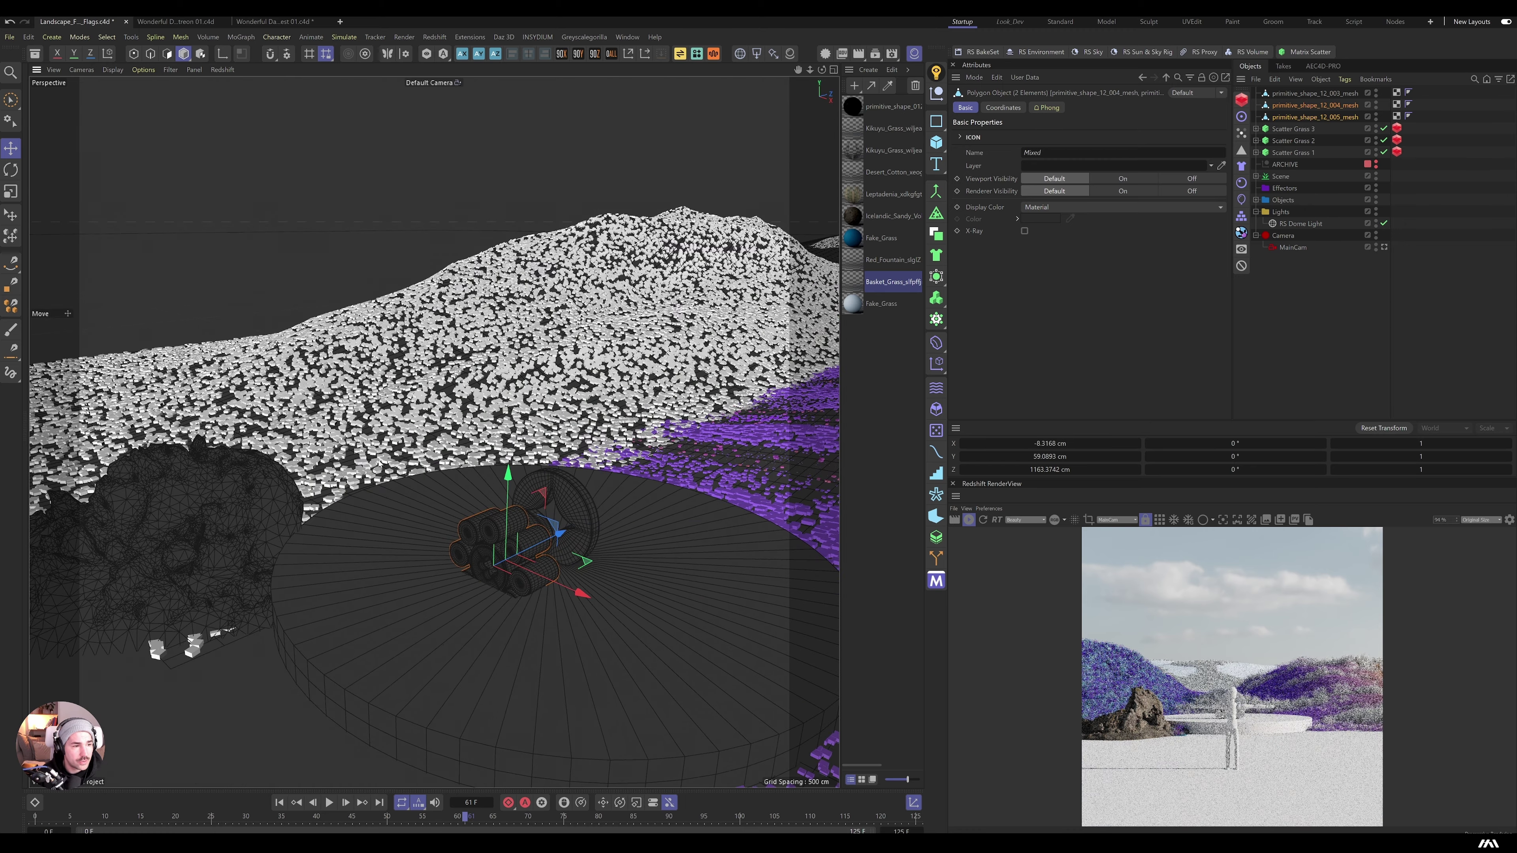
Step: Drop the cylinder bundle onto the disc with the Place tool, then undo the flat placement
click(10, 214)
drag(553, 481, 560, 474)
alt+drag(562, 478, 621, 433)
mouse_move(549, 477)
mouse_down()
mouse_move(546, 462)
mouse_move(573, 478)
mouse_move(554, 485)
mouse_up()
key(ctrl+z)
Step: Load primitive_shape_set_06 from the asset library, inspect its meshes, then delete the set
key(shift+F8)
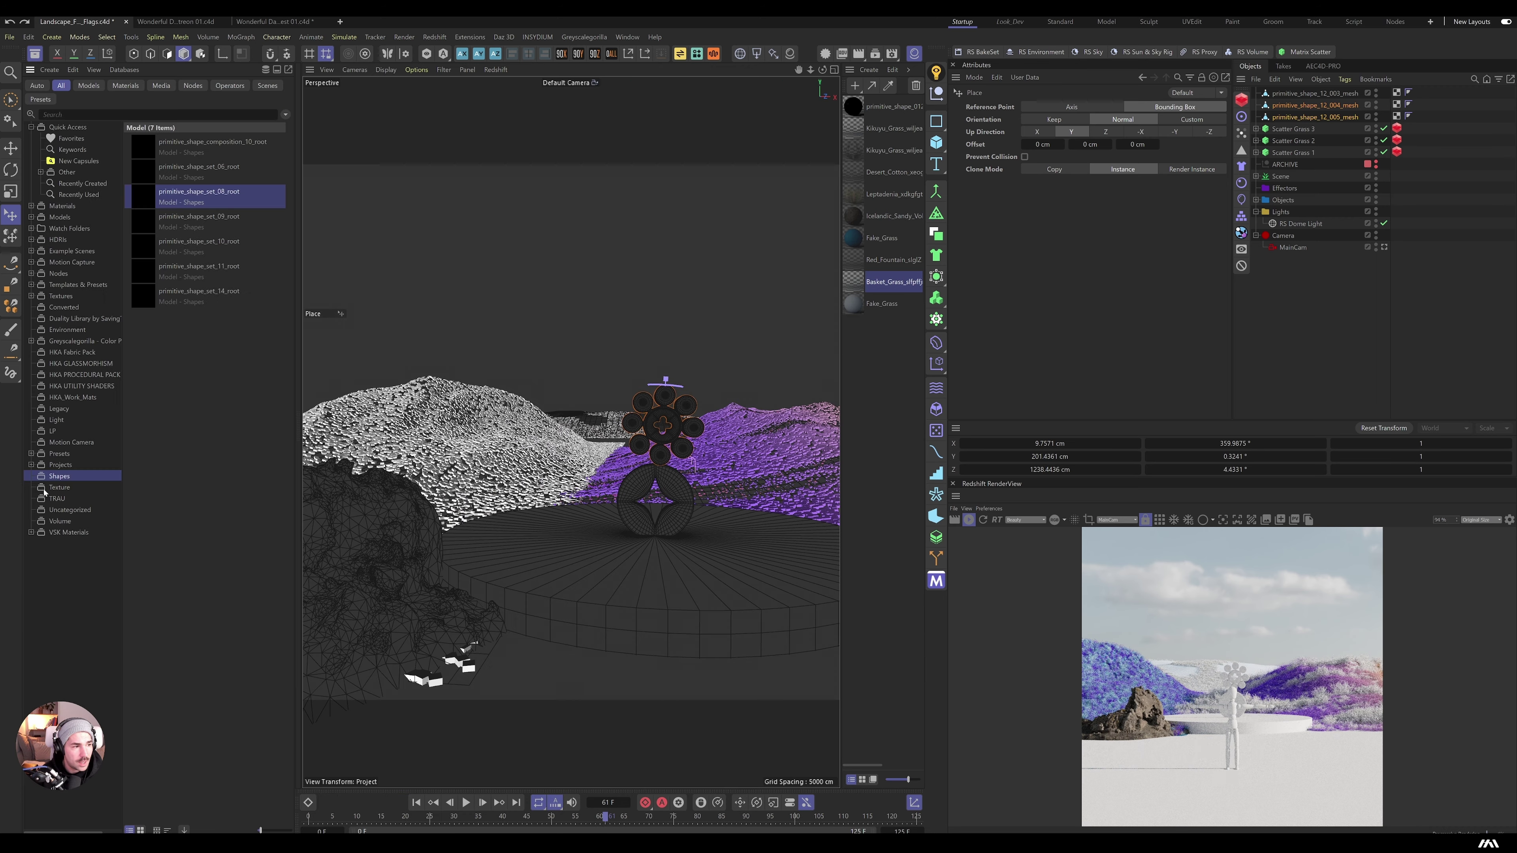
double_click(175, 176)
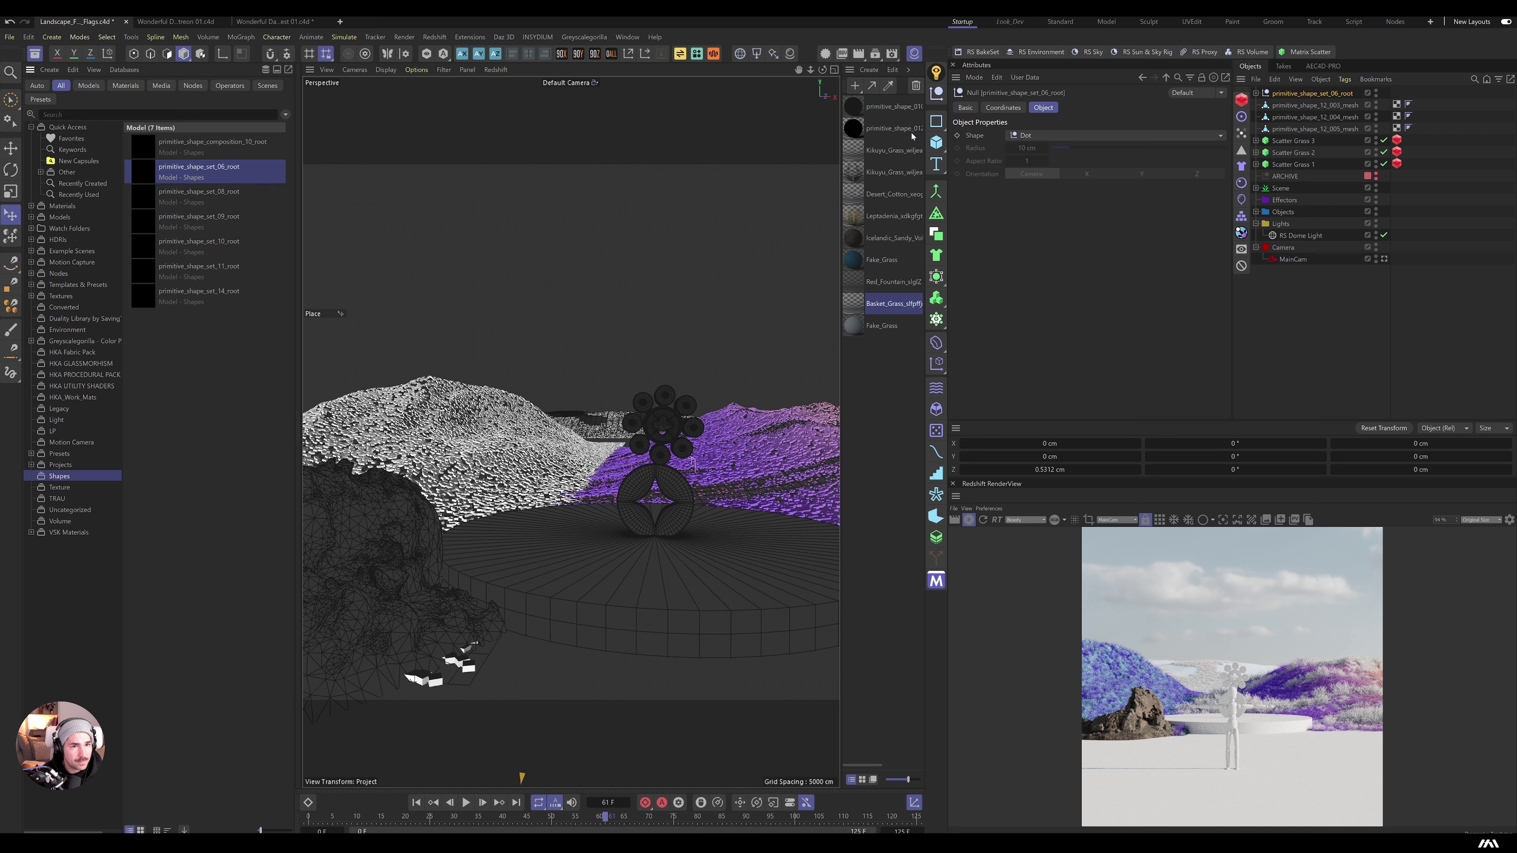
click(1300, 106)
click(1307, 153)
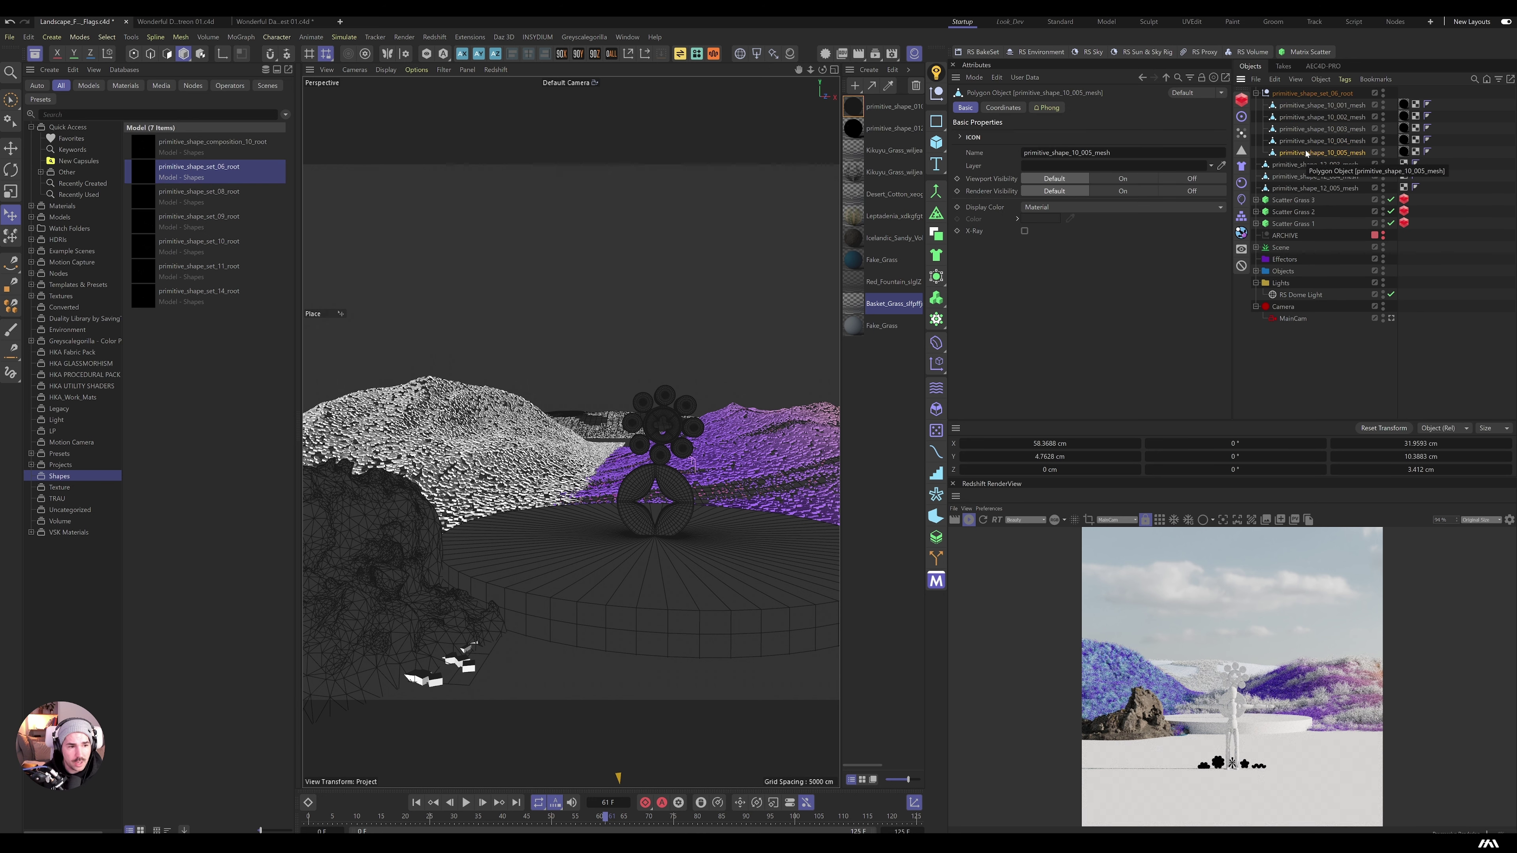
click(1320, 93)
key(Delete)
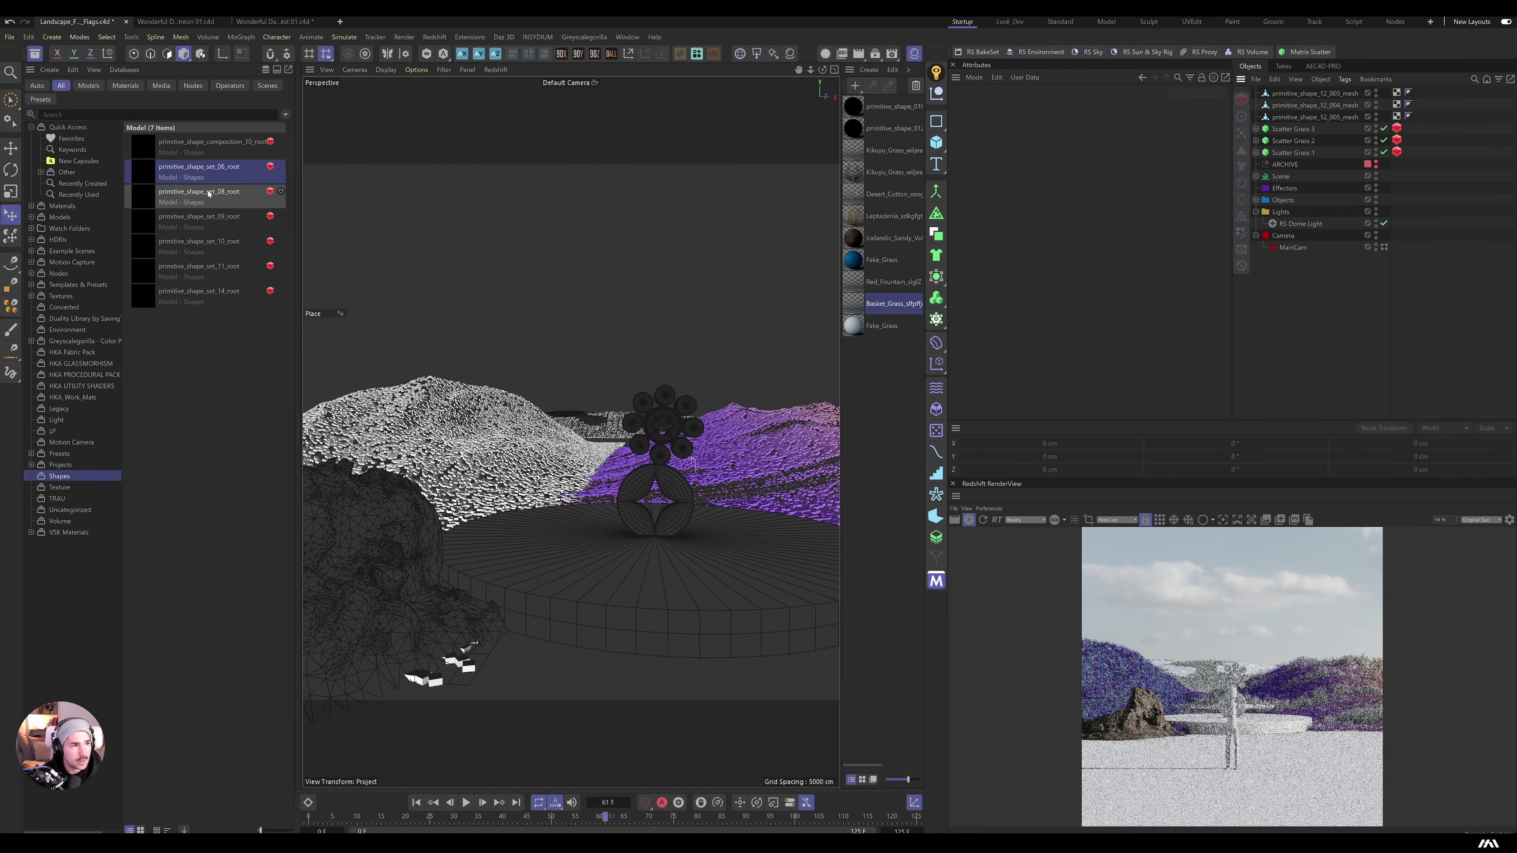
Step: Load primitive_shape_composition_10 and delete the mannequin figure from the scene
double_click(217, 150)
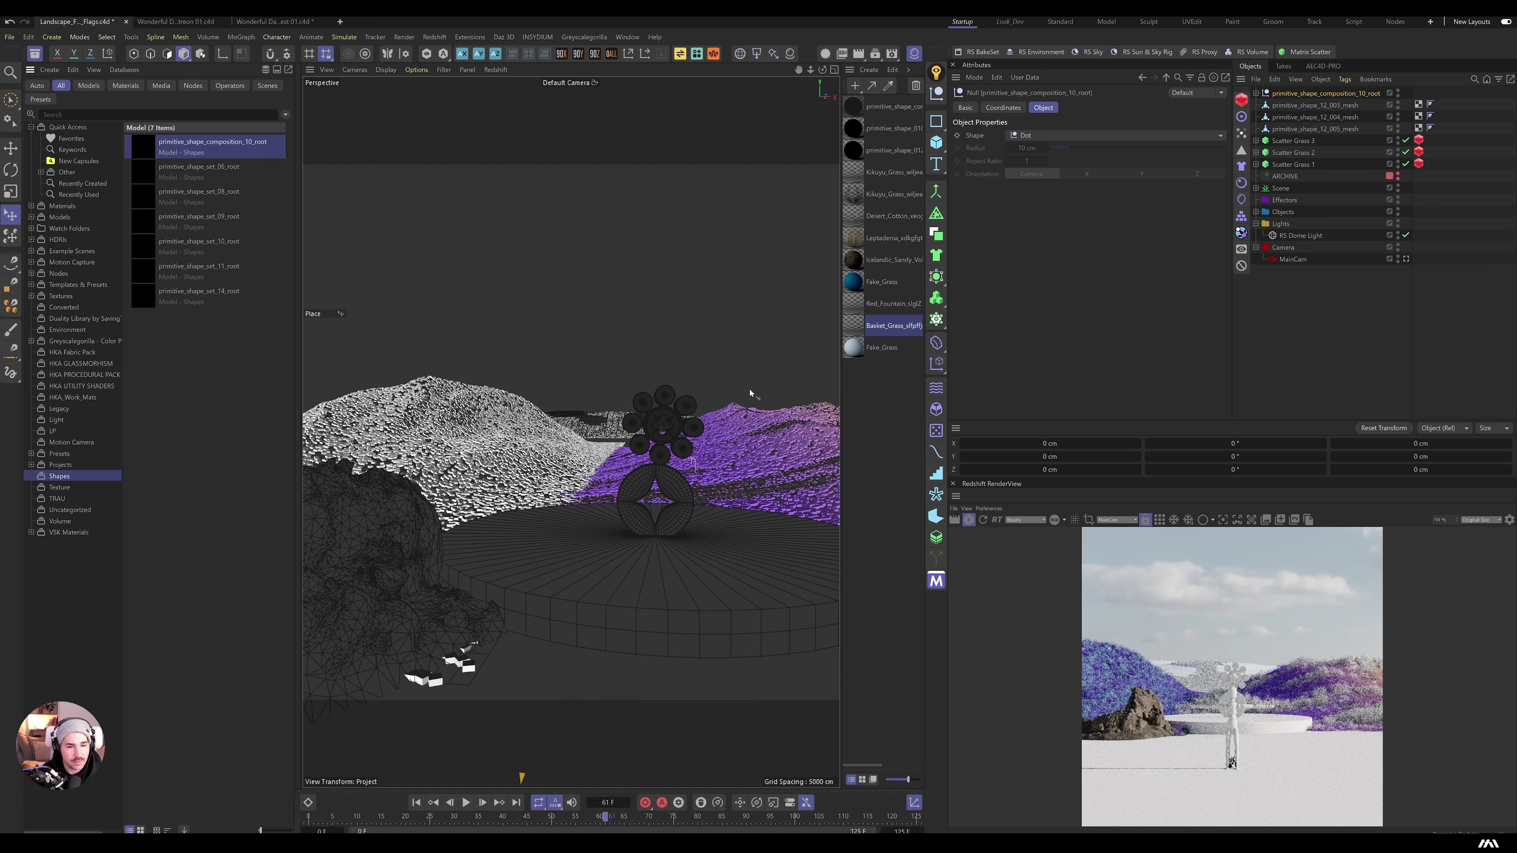
alt+right_drag(521, 525, 602, 633)
click(546, 352)
key(Delete)
alt+right_drag(540, 607, 640, 629)
alt+drag(640, 628, 522, 580)
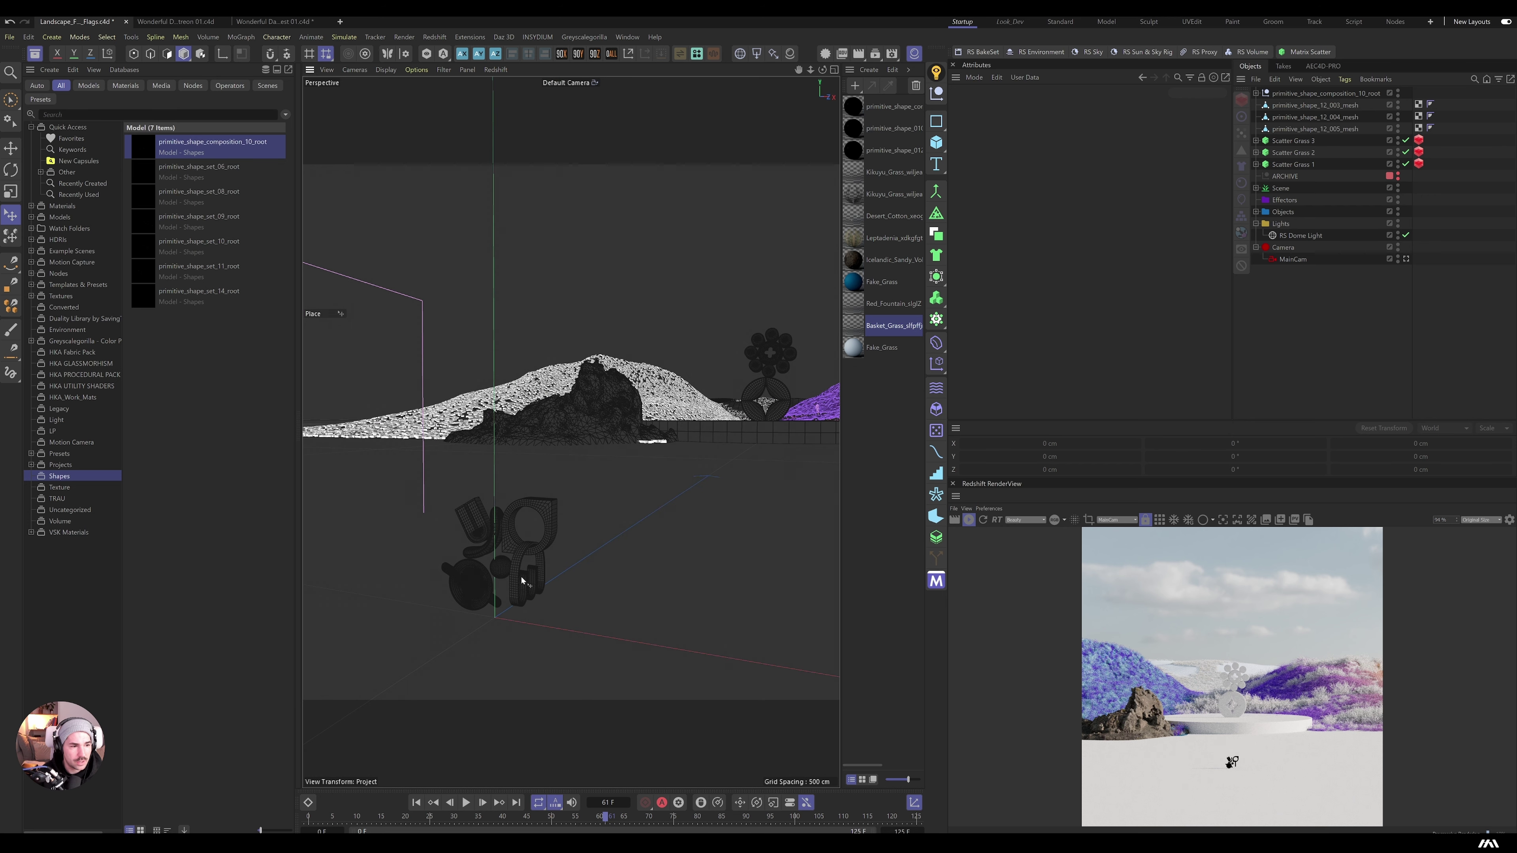
alt+drag(521, 579, 591, 584)
Step: Load primitive_shape_set_14 and another shape set, then delete the two older sets
double_click(226, 292)
double_click(226, 276)
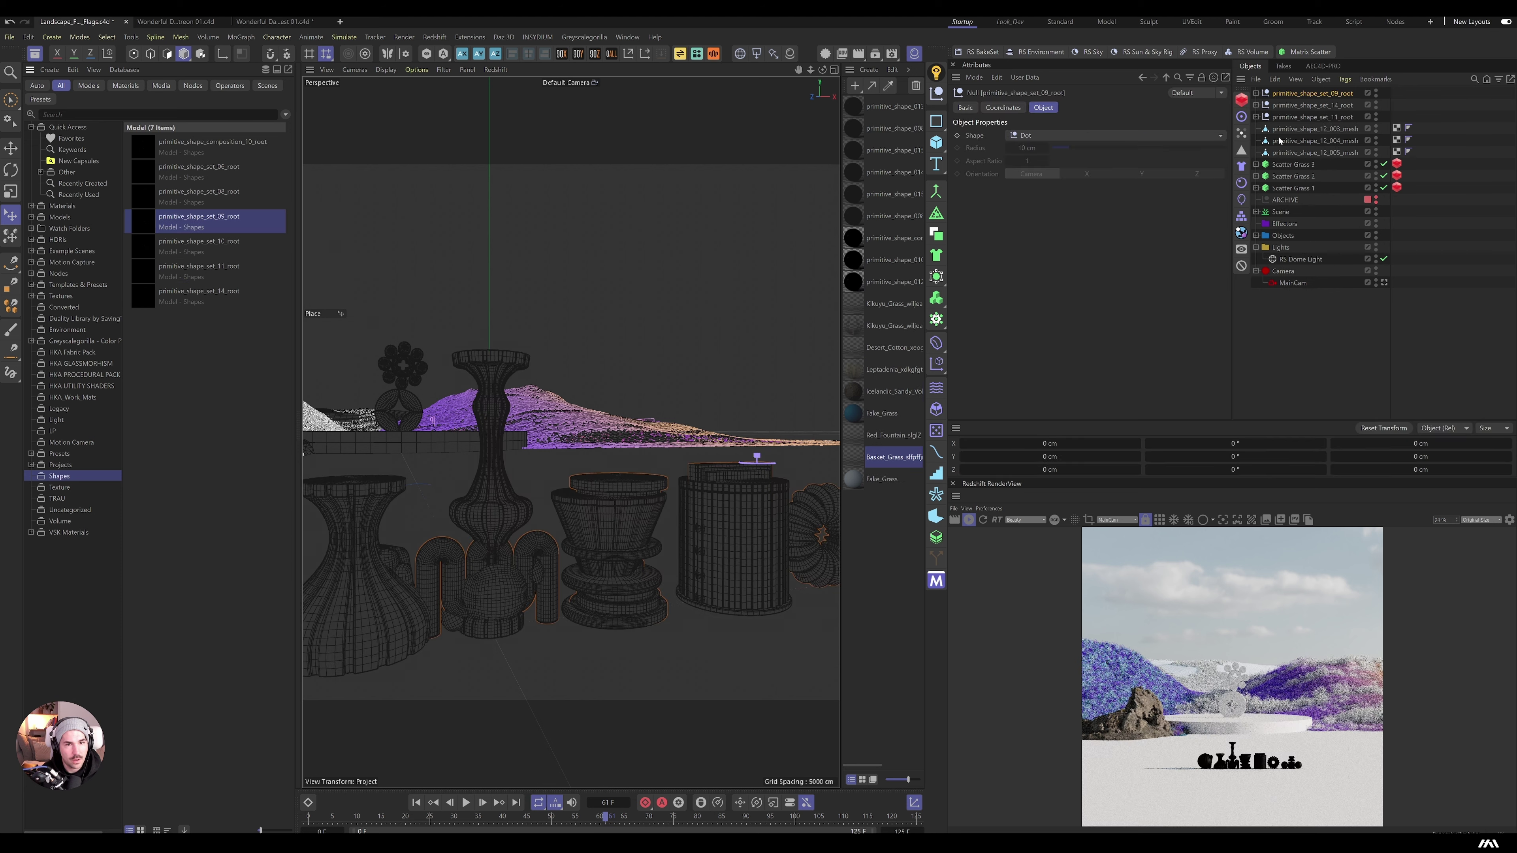
click(1337, 106)
shift+click(1337, 119)
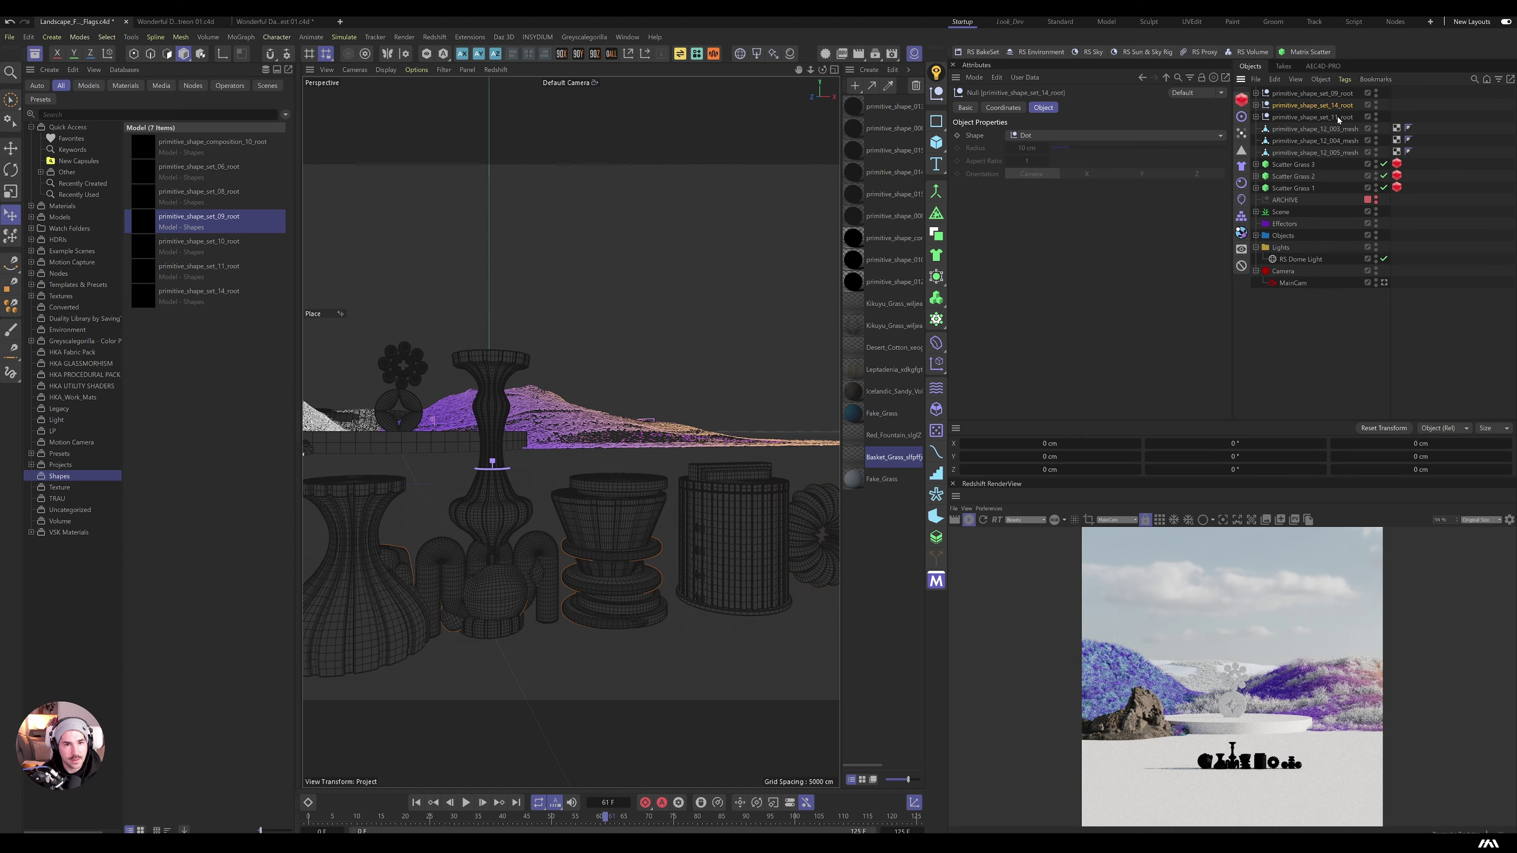
key(Delete)
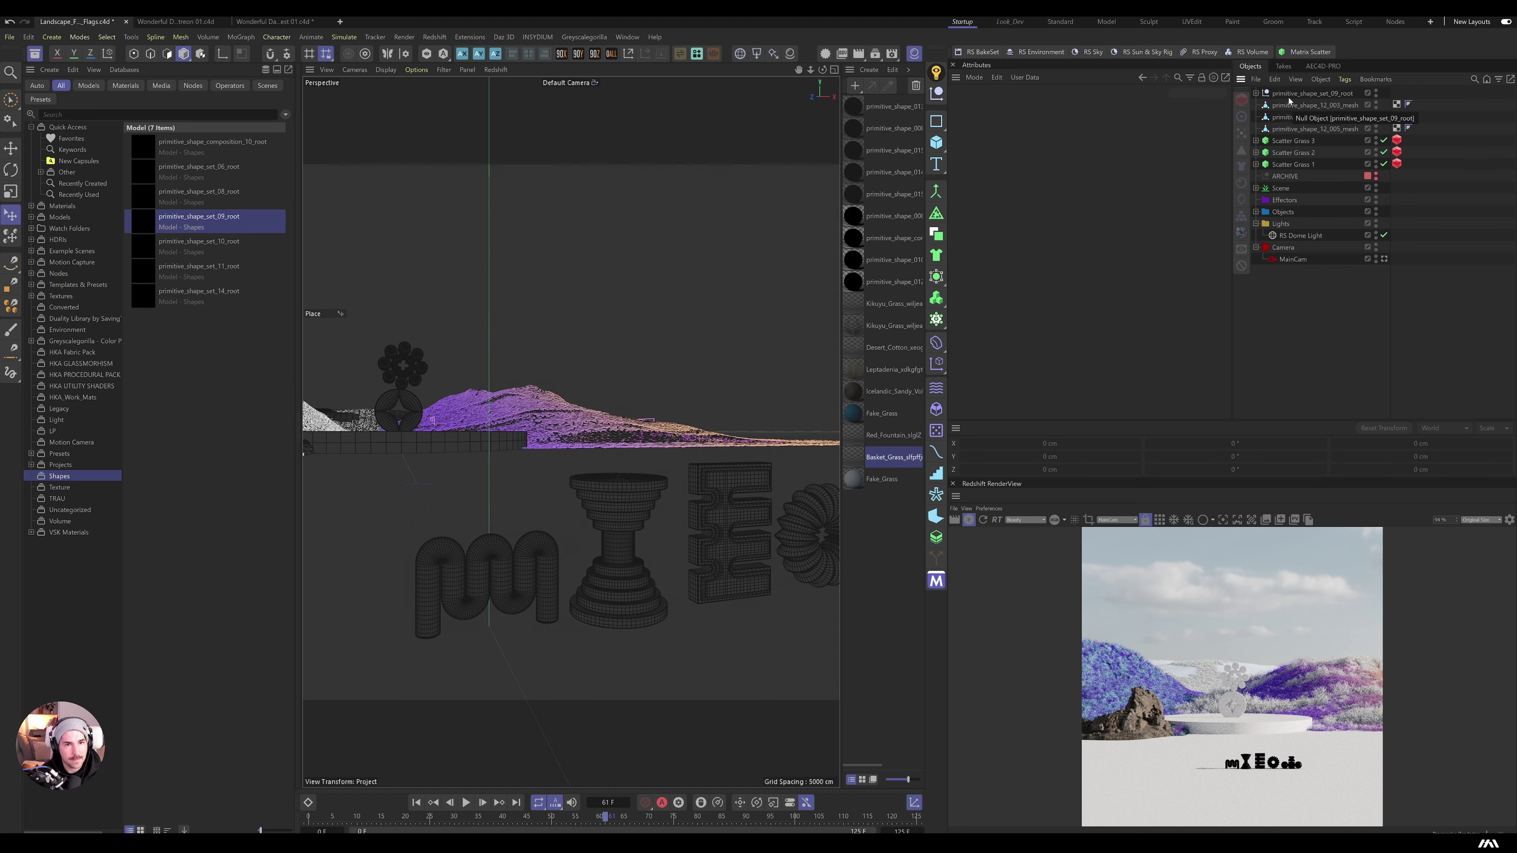
Step: Expand primitive_shape_set_09 and select its mm shape, viewing the platform from above
click(1256, 93)
scroll(591, 531, down, 3)
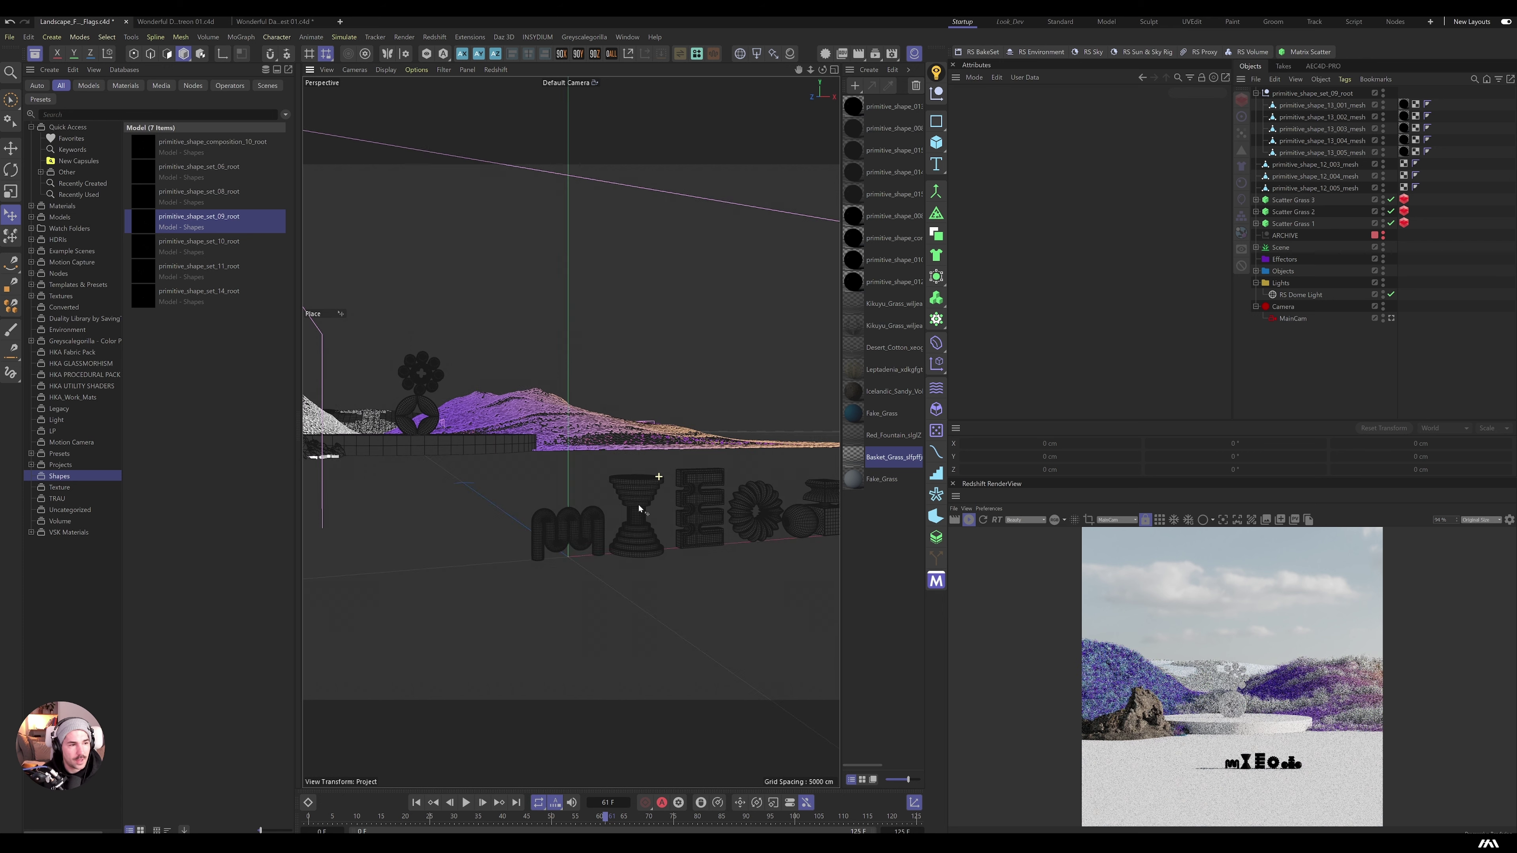
click(591, 530)
click(11, 147)
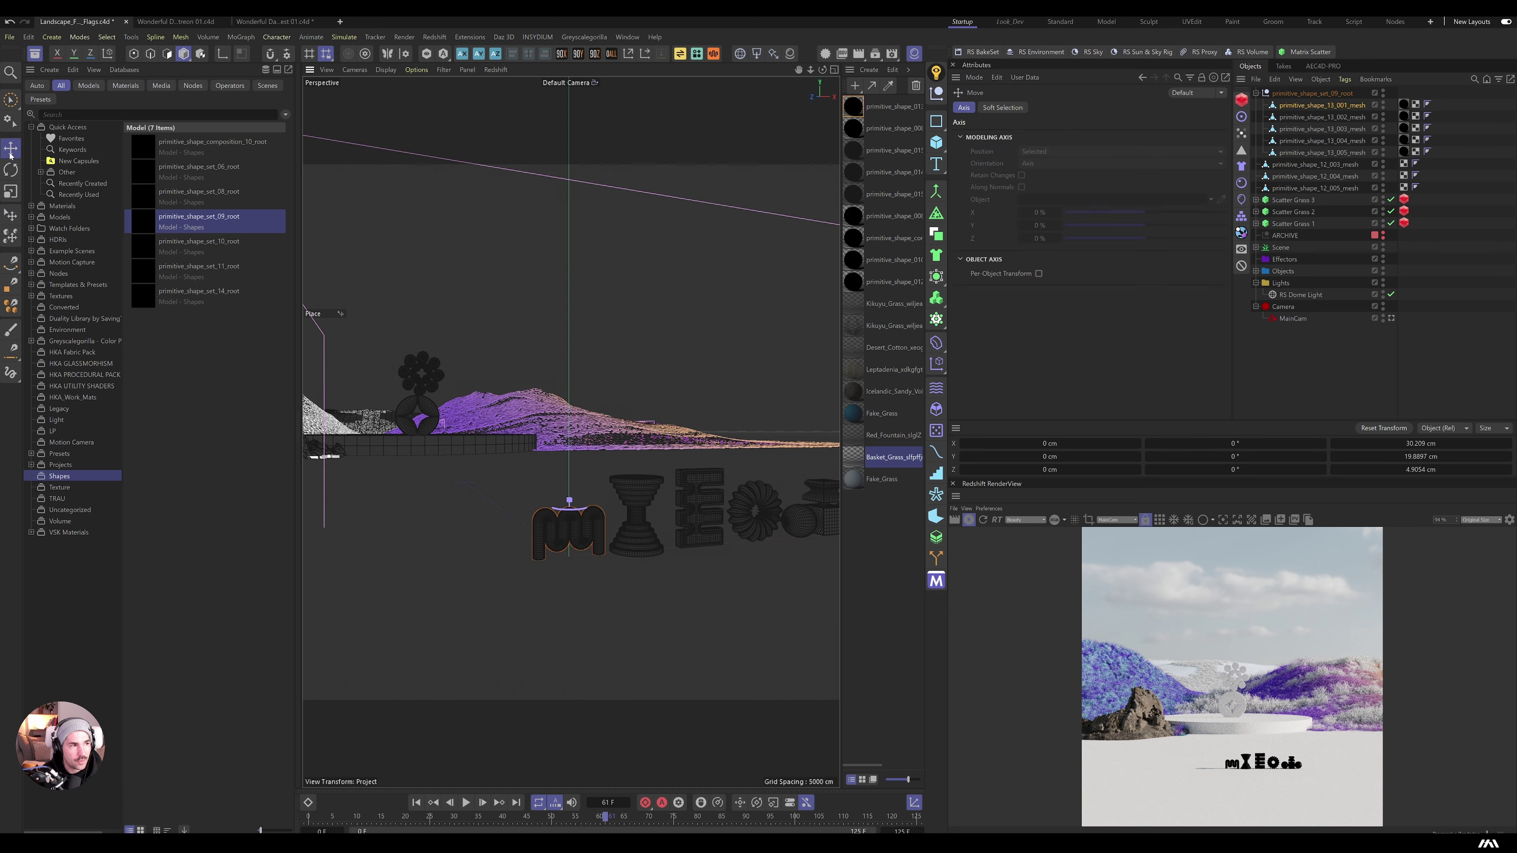
alt+drag(422, 431, 428, 374)
Step: Place the gear shape on the purple hillside beside the mm shape
click(11, 215)
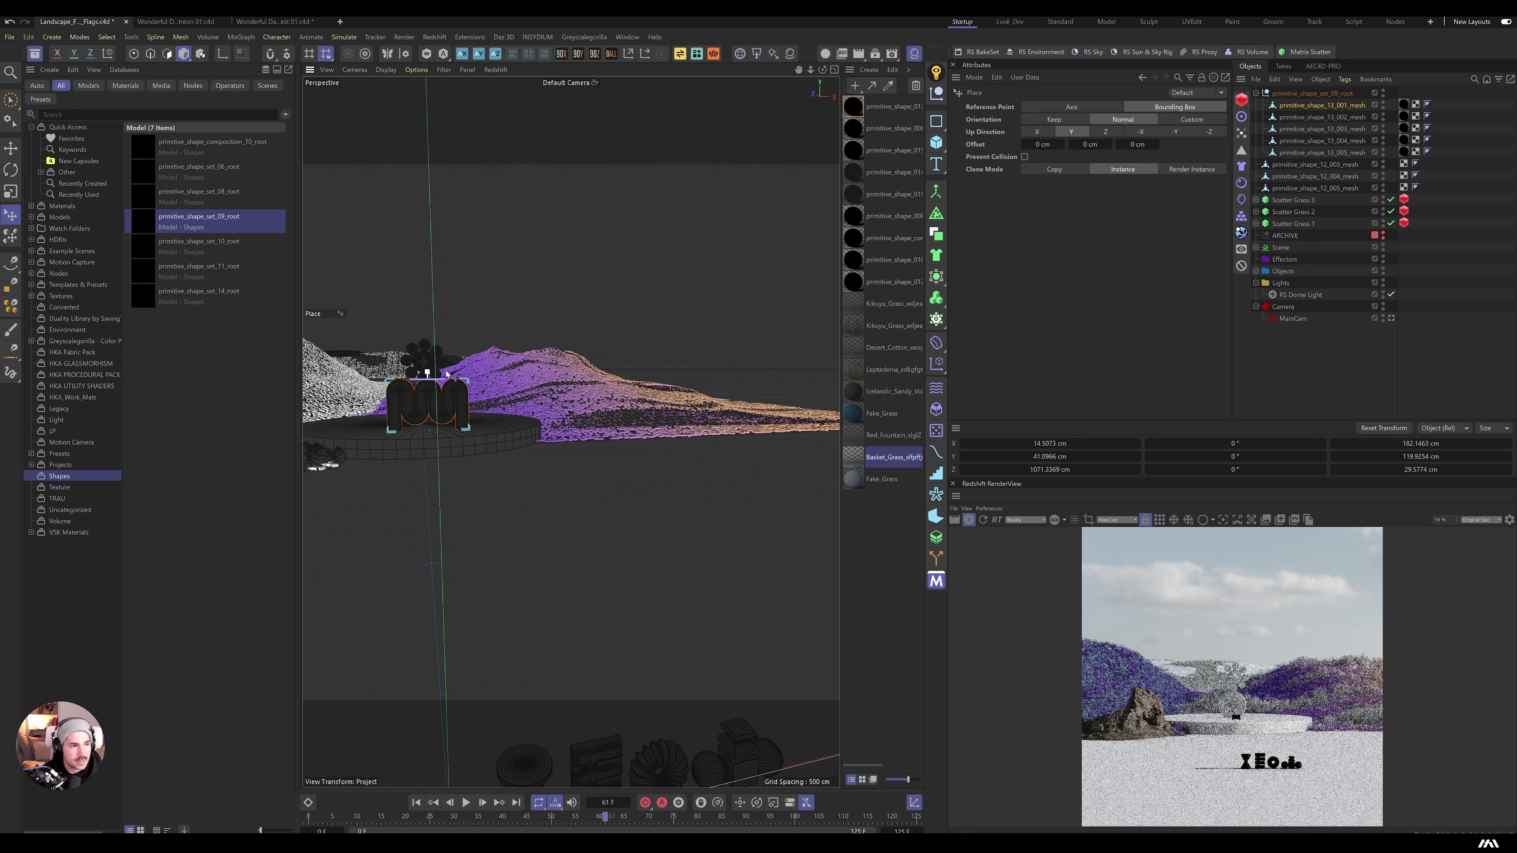
click(661, 774)
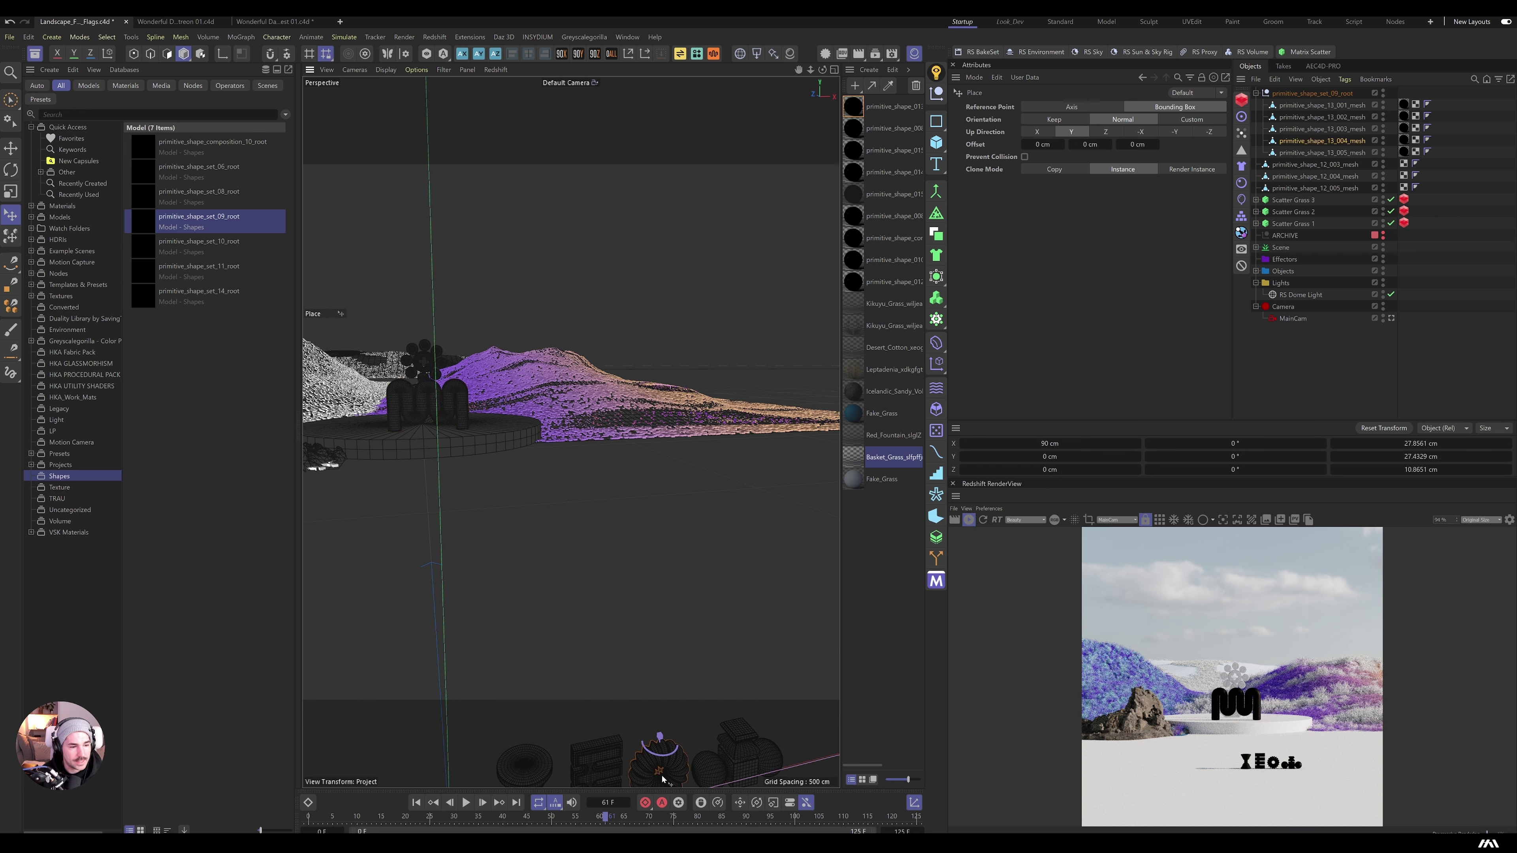
drag(496, 430, 488, 382)
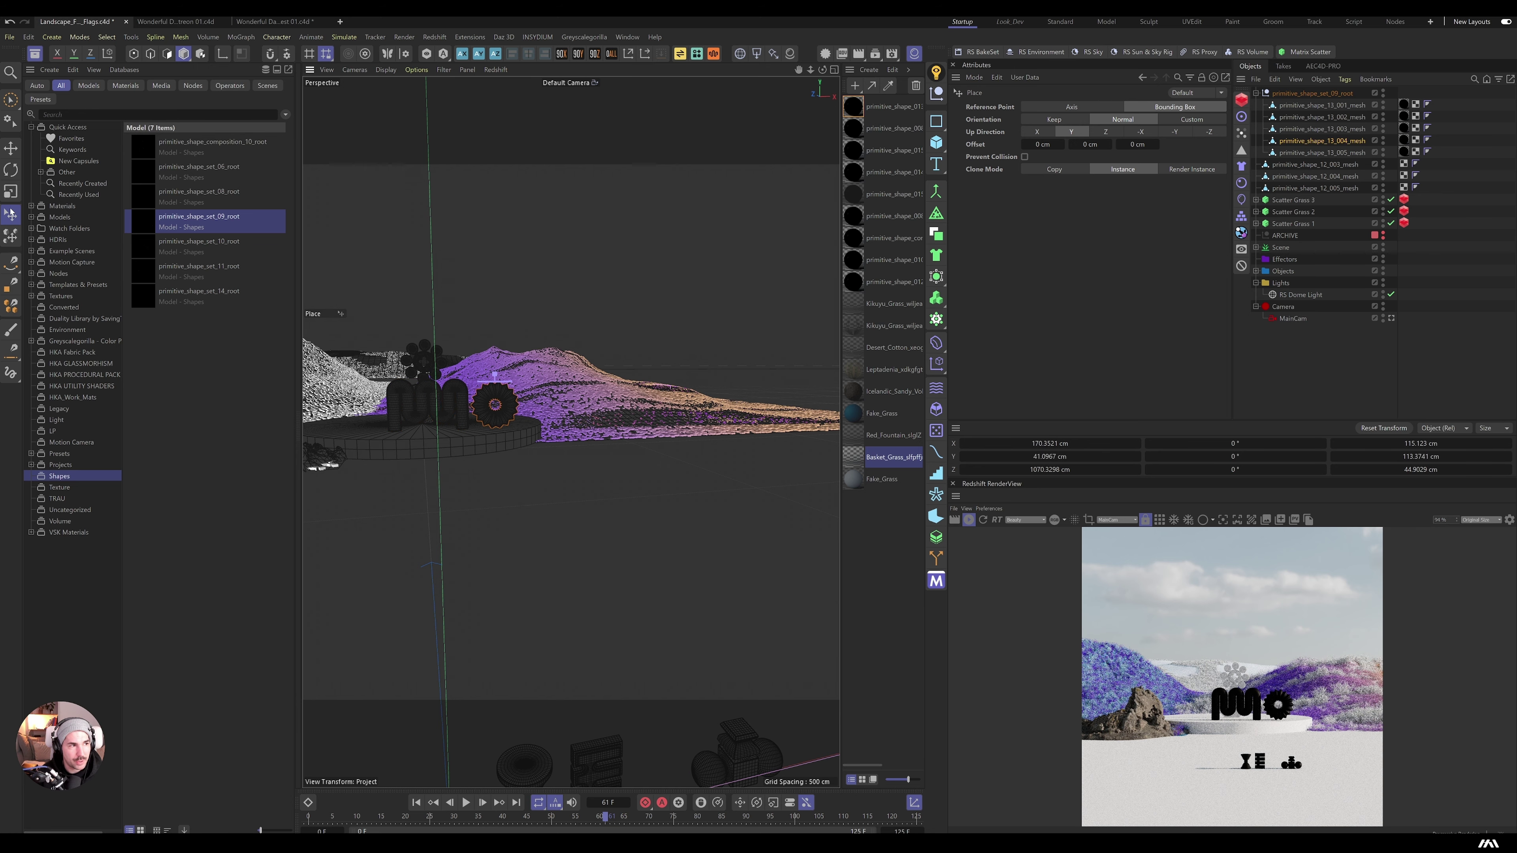
click(35, 54)
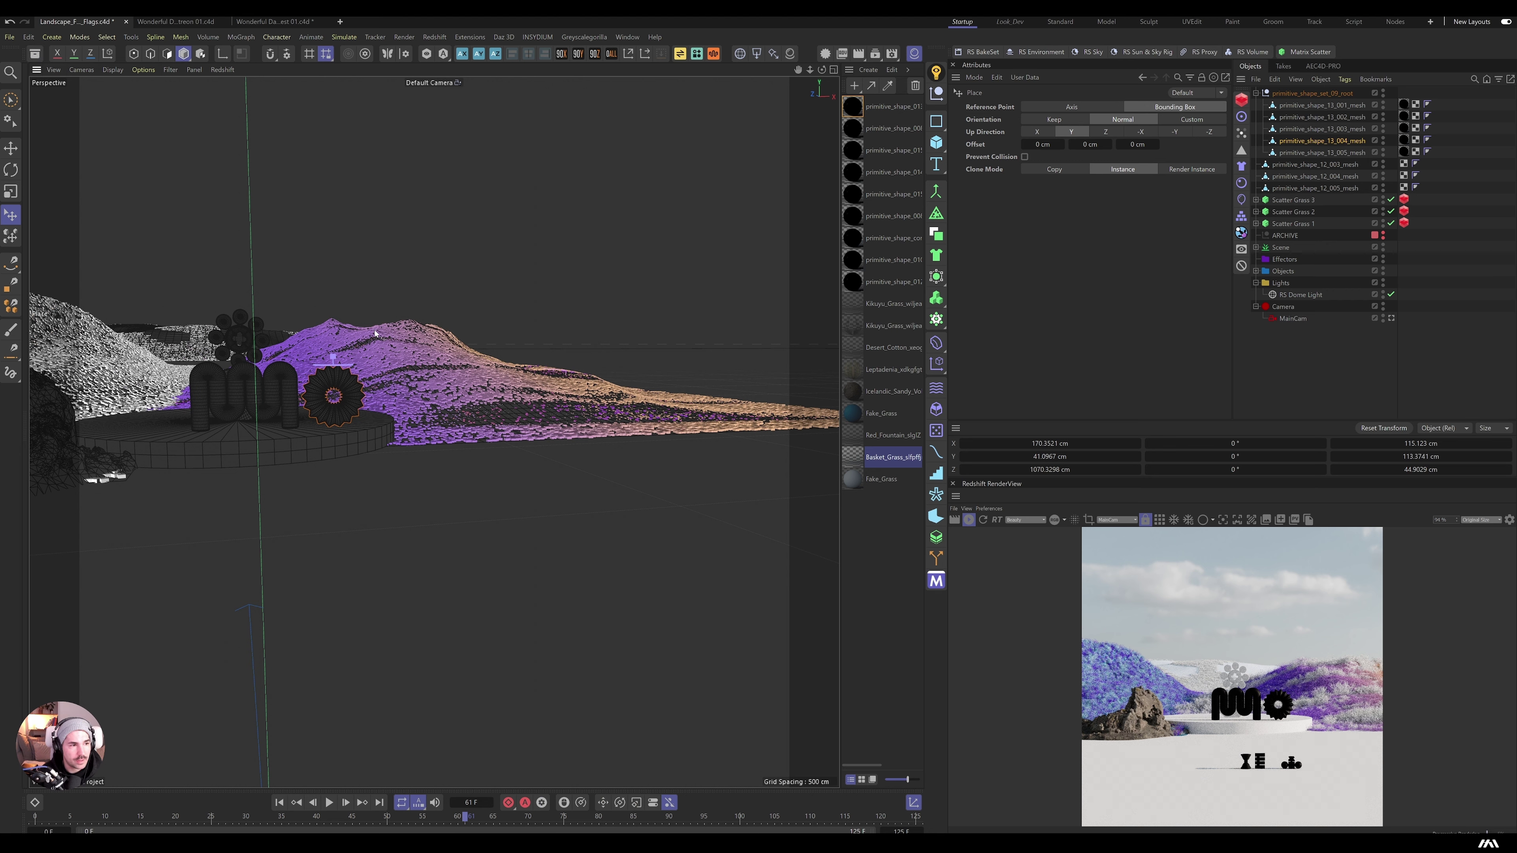
drag(375, 333, 382, 336)
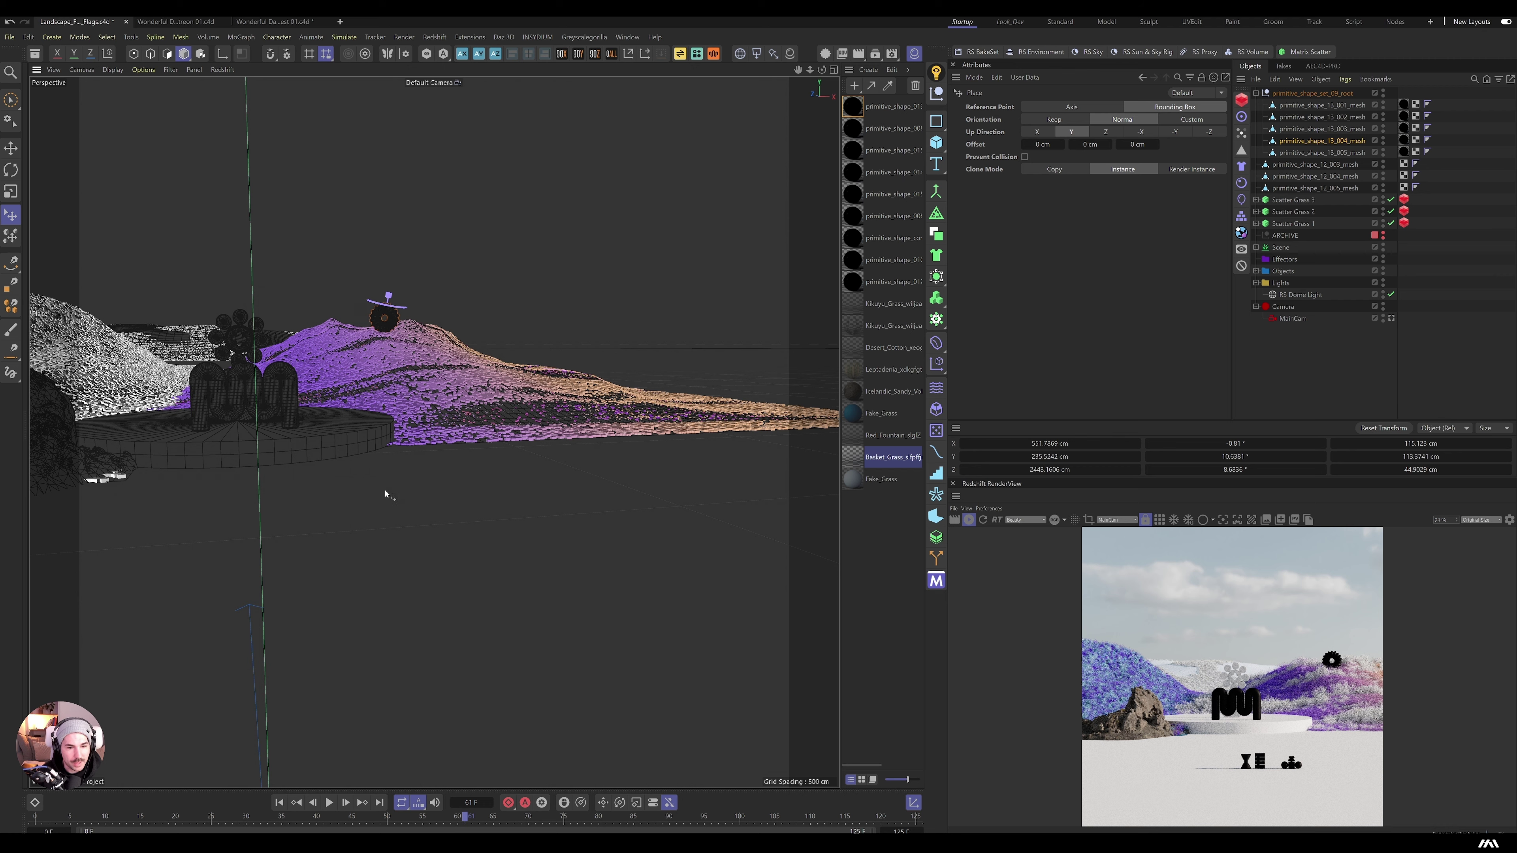
alt+middle_drag(294, 401, 328, 419)
alt+drag(328, 418, 149, 344)
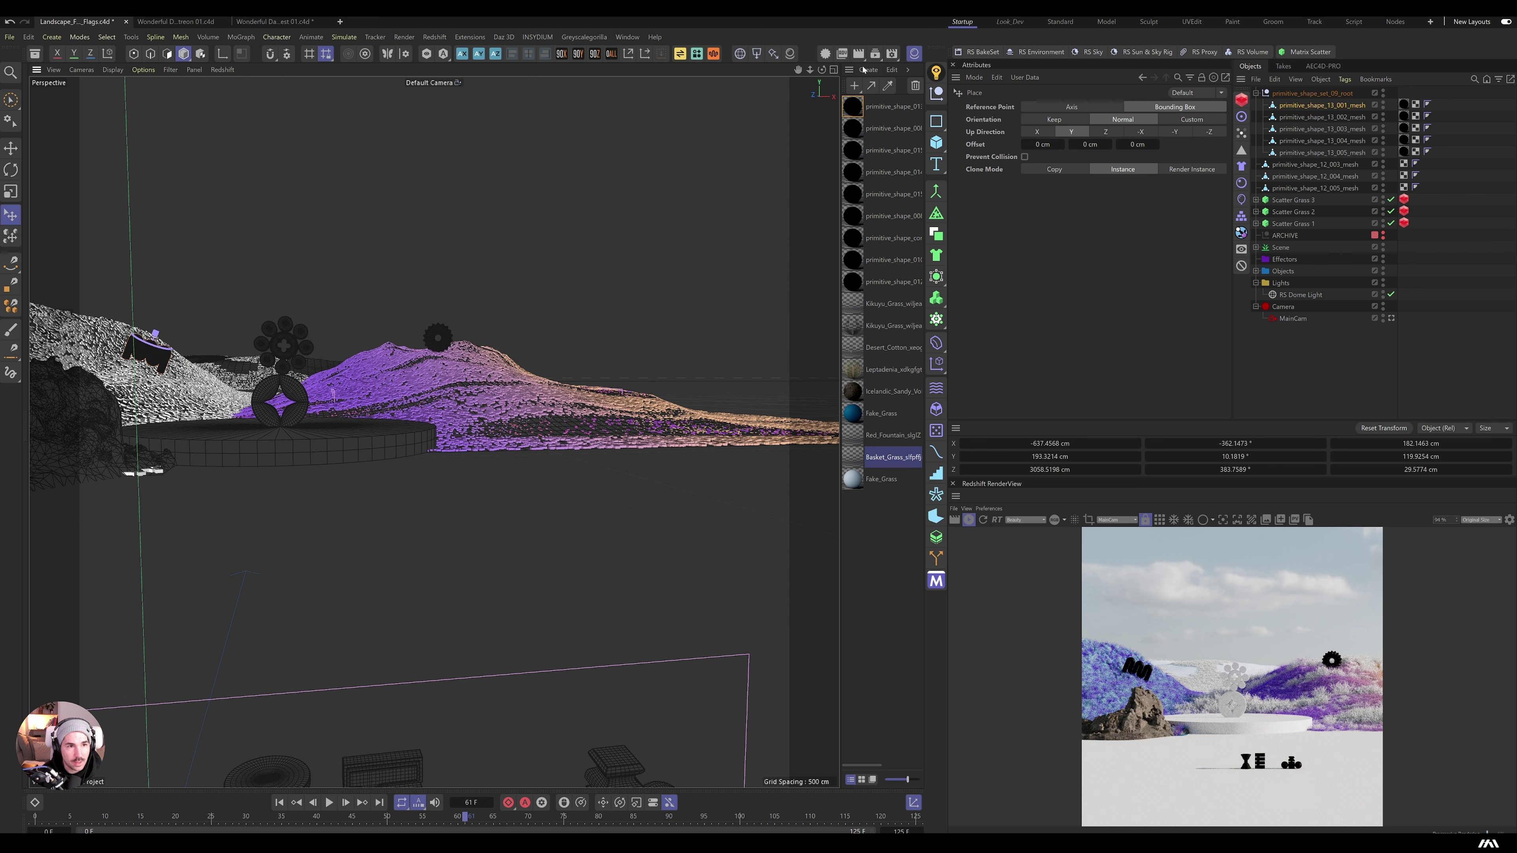
Step: Set the render output width to 1920
click(914, 55)
click(893, 55)
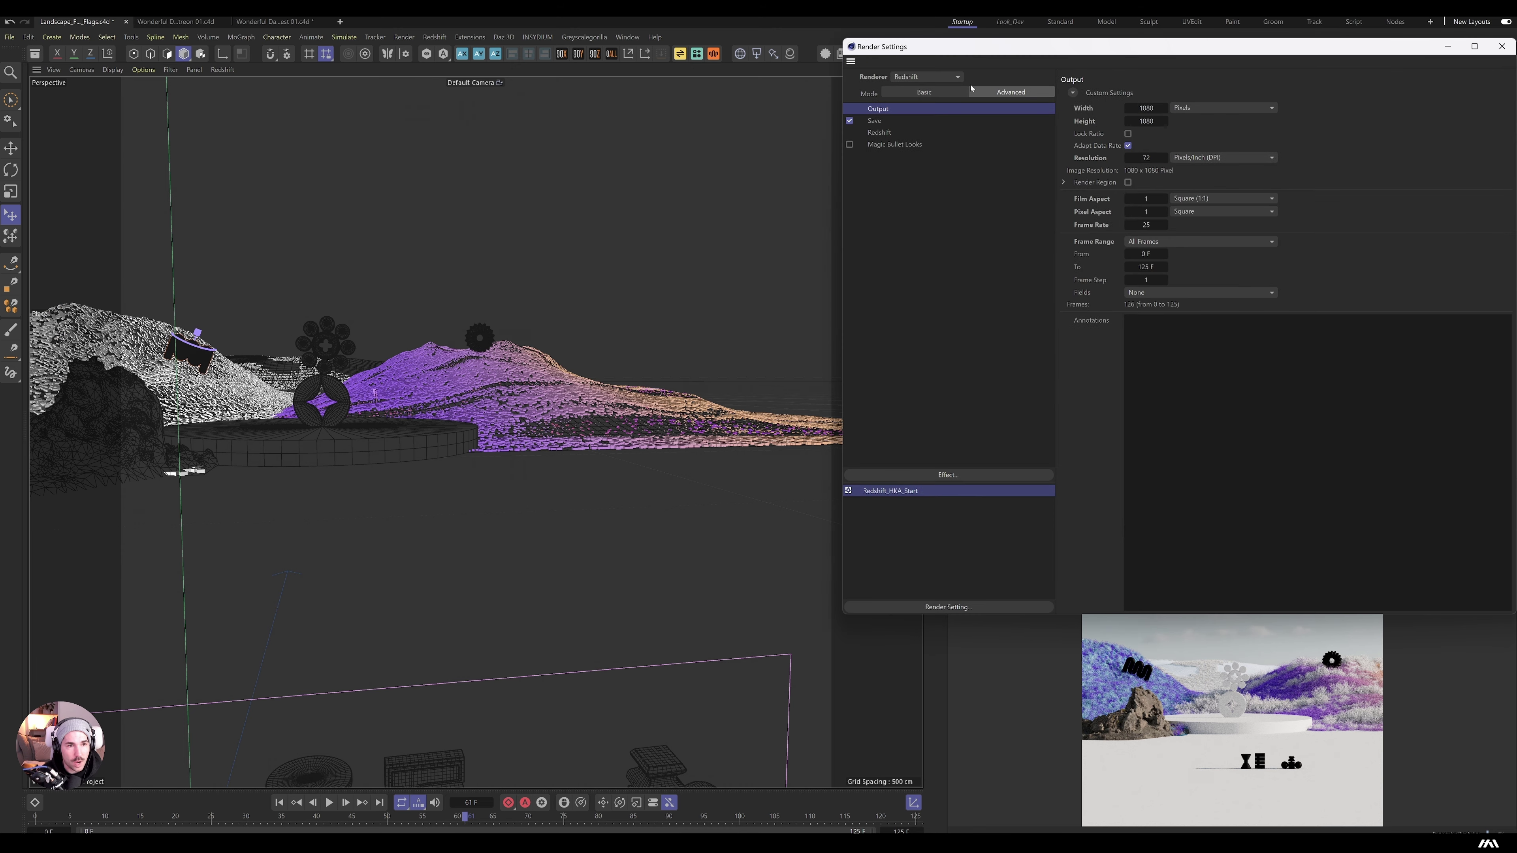
click(1148, 108)
text(192)
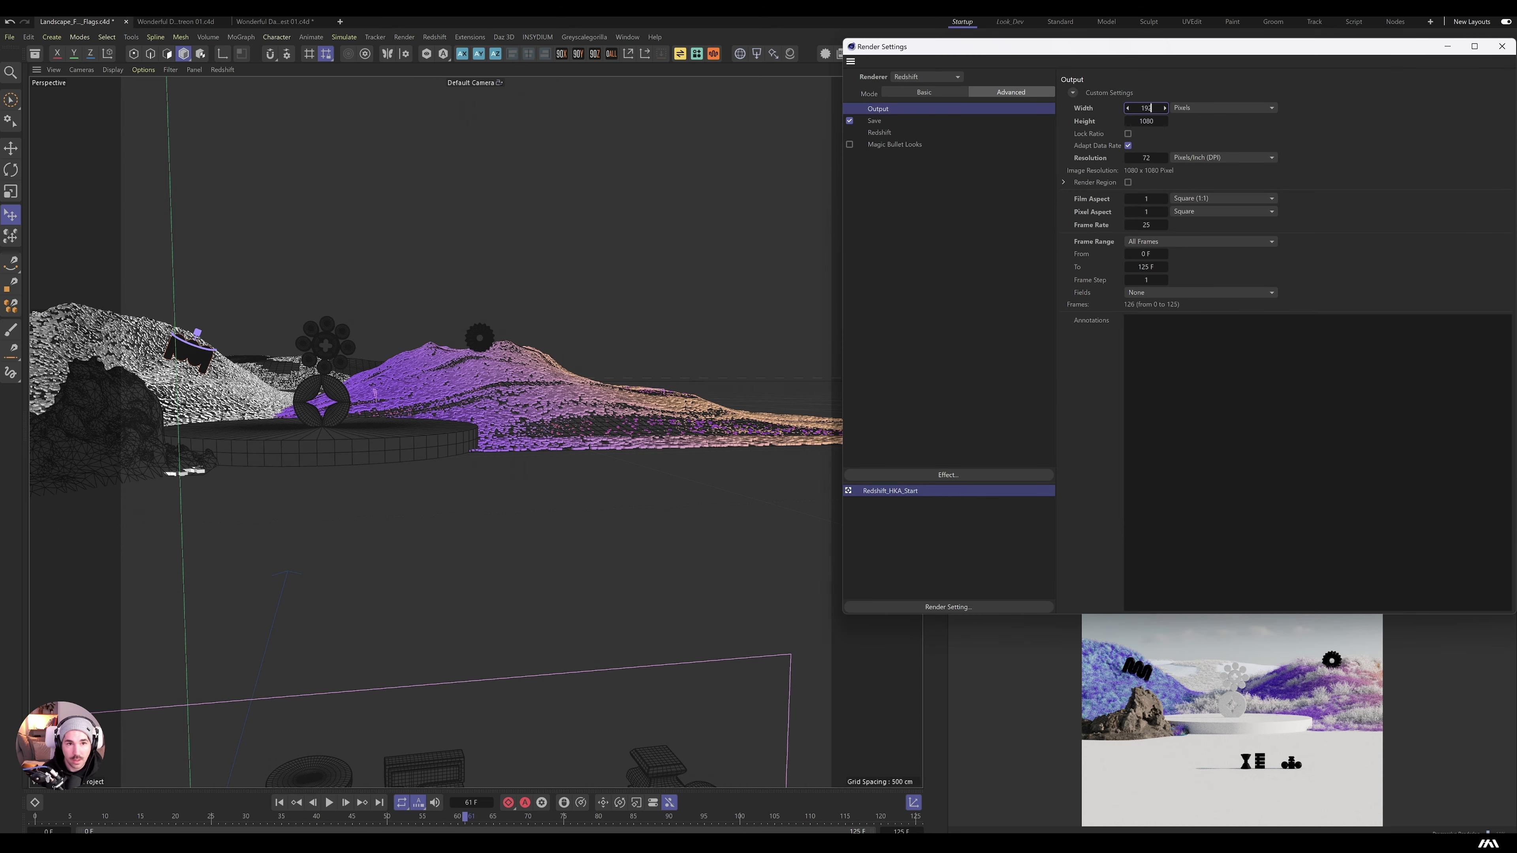
text(0)
key(Return)
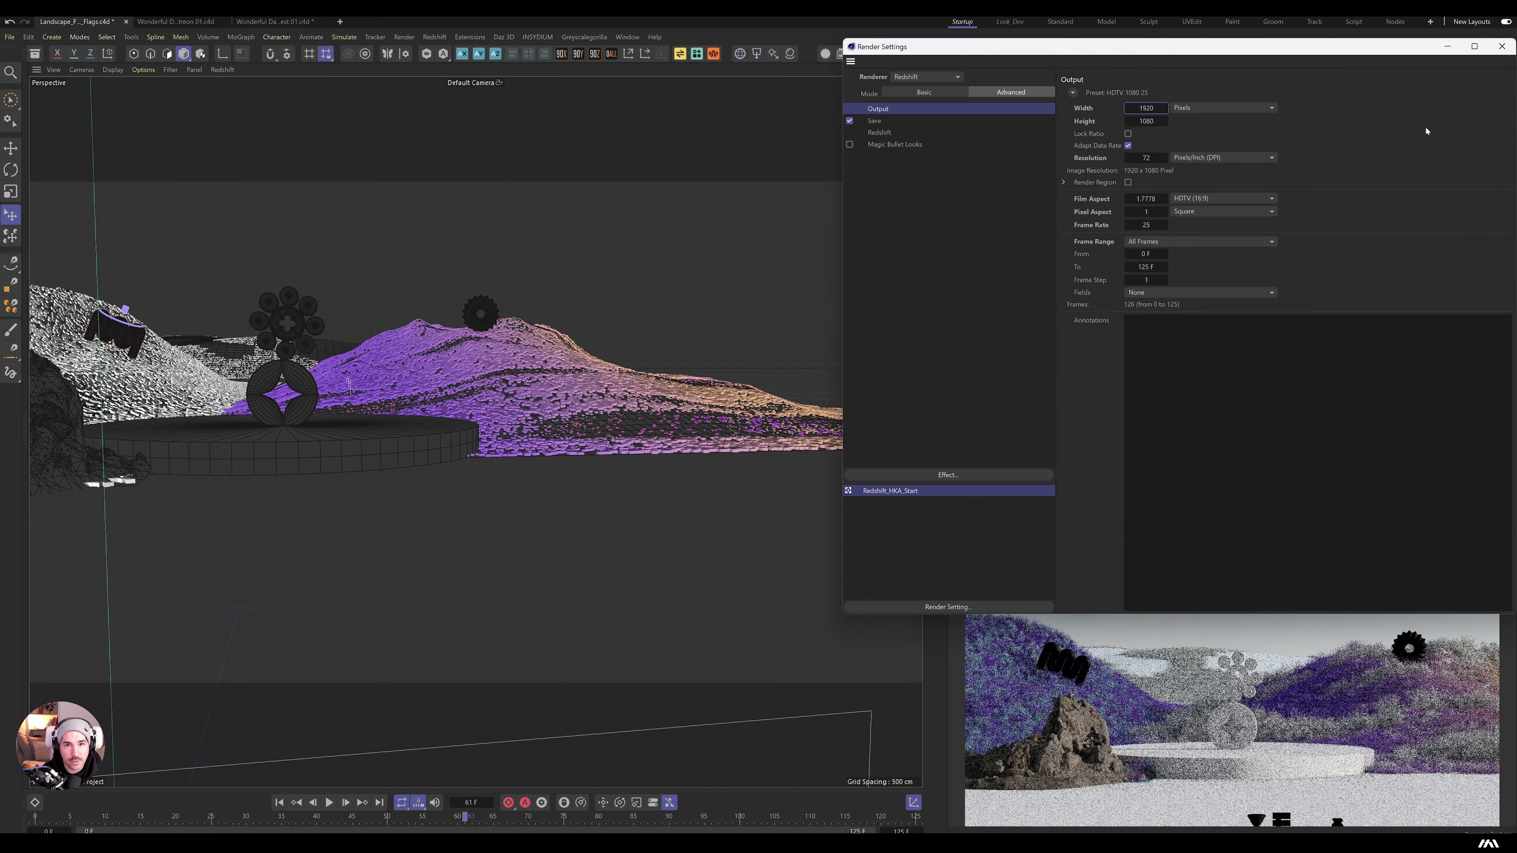
click(1500, 49)
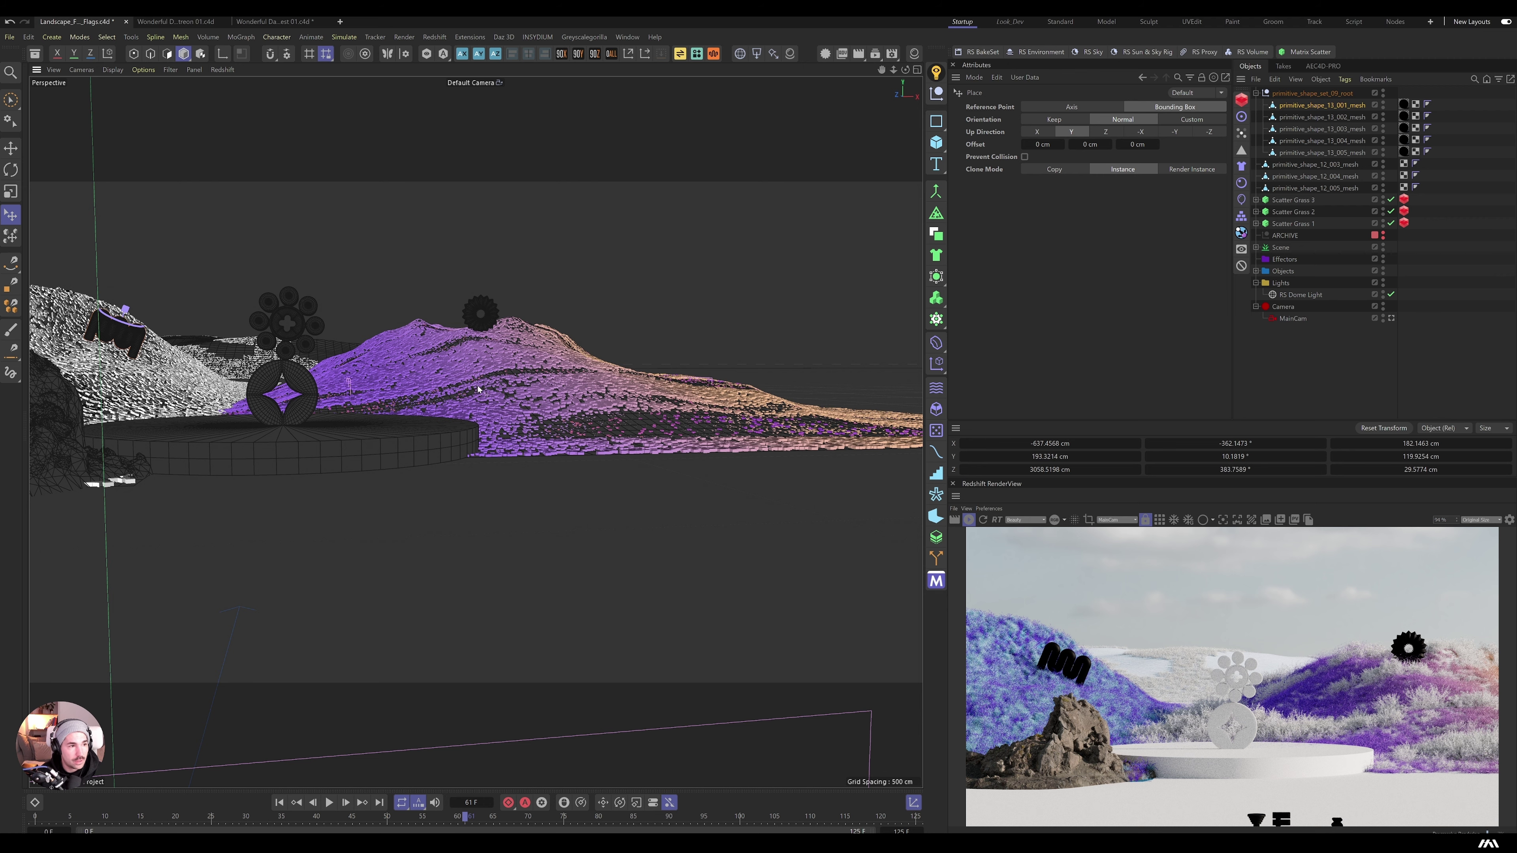
Step: Through MainCam, move the rock to the right side of the platform
click(1391, 318)
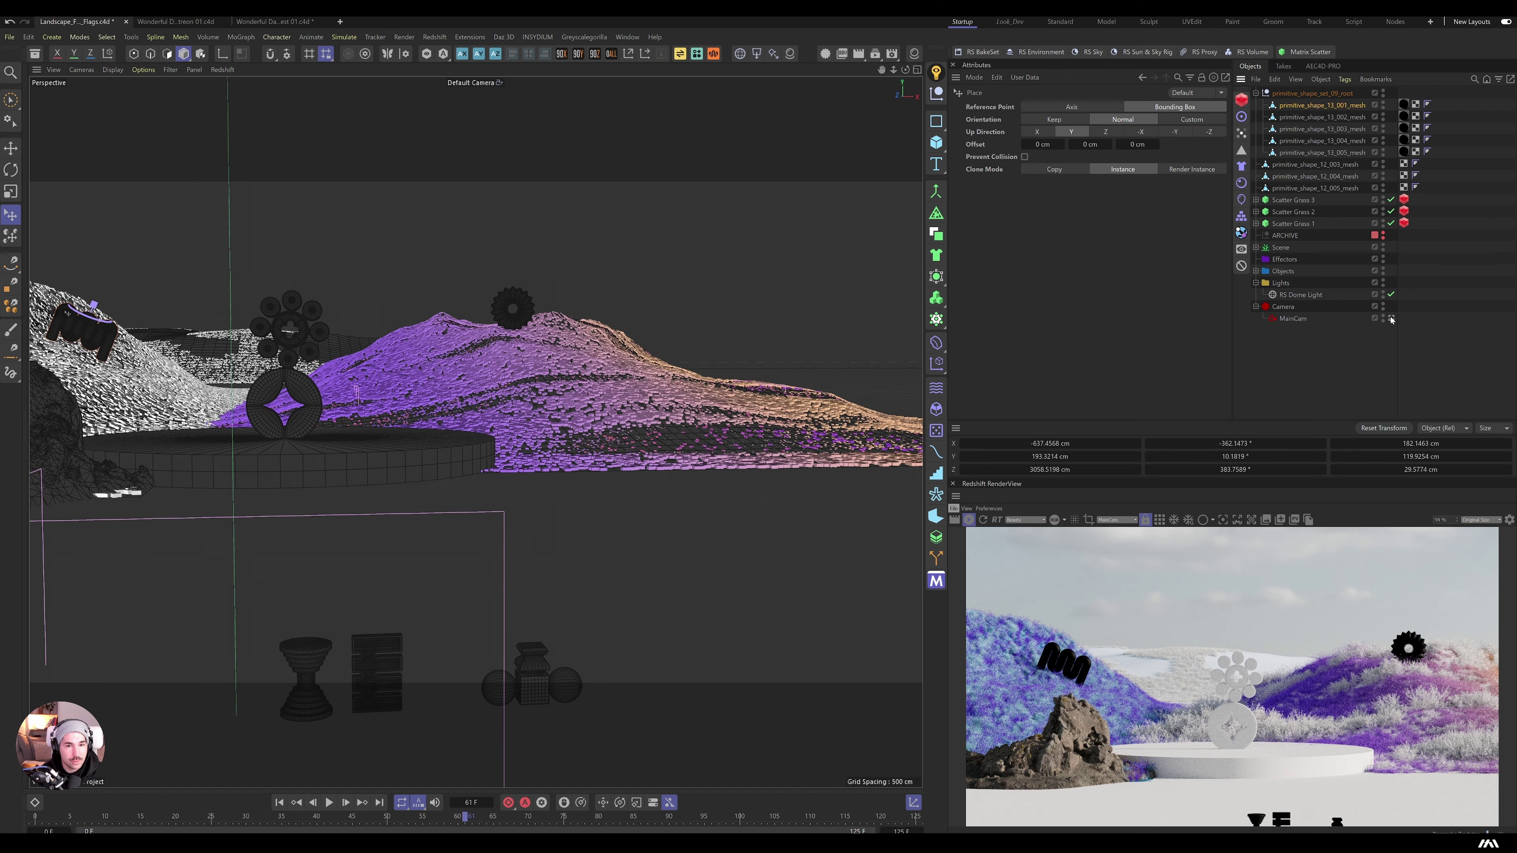
key(e)
click(229, 571)
drag(210, 584, 609, 654)
key(r)
key(t)
key(e)
drag(666, 610, 867, 571)
drag(729, 588, 688, 566)
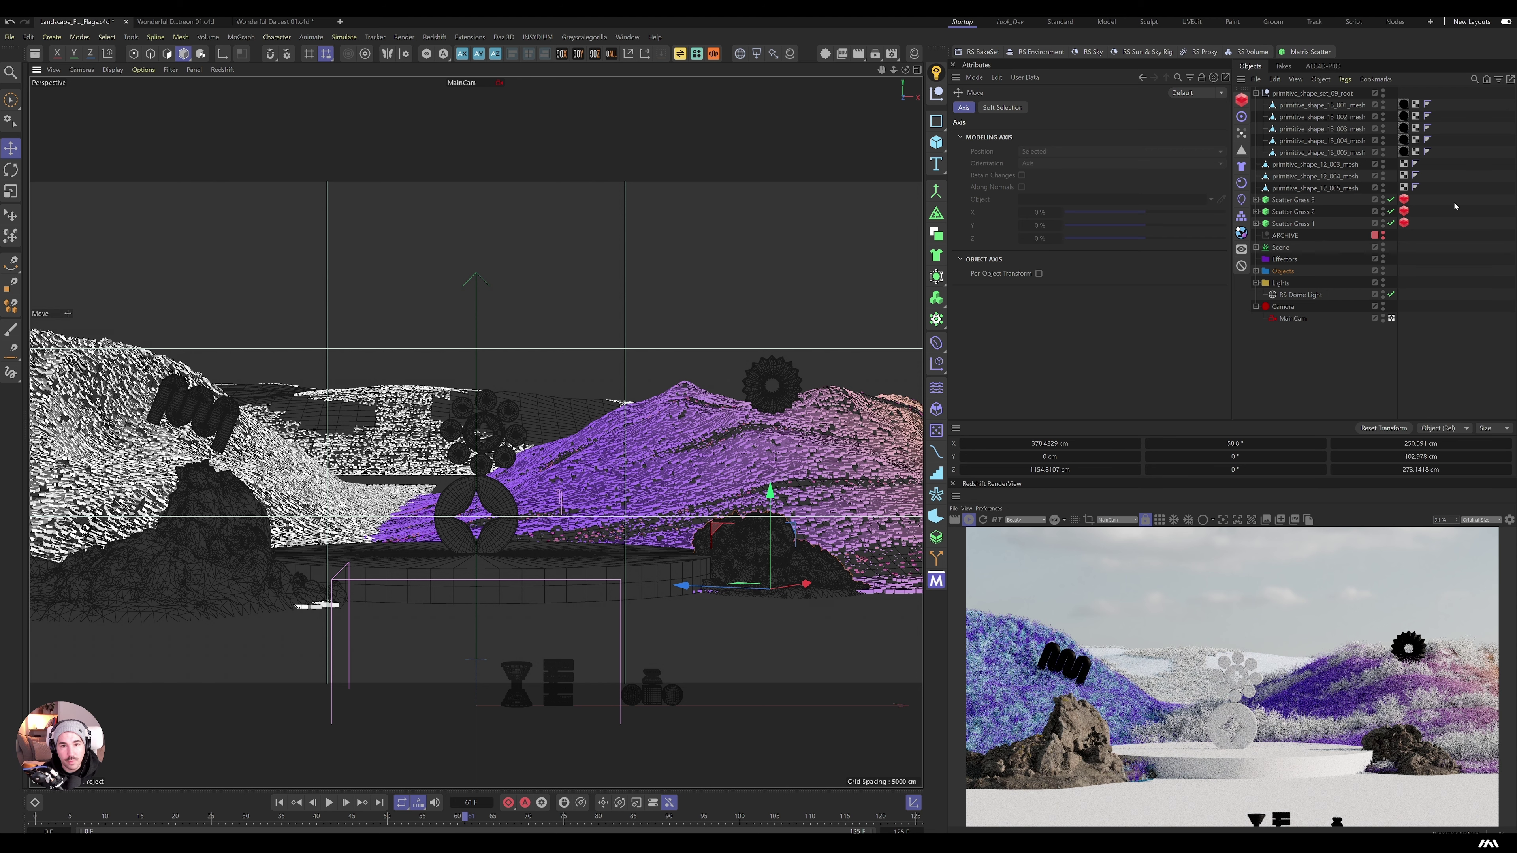
click(914, 54)
Step: Insert a Color Layer node between the Albedo texture and Base Color in the volcanic rock graph
double_click(850, 392)
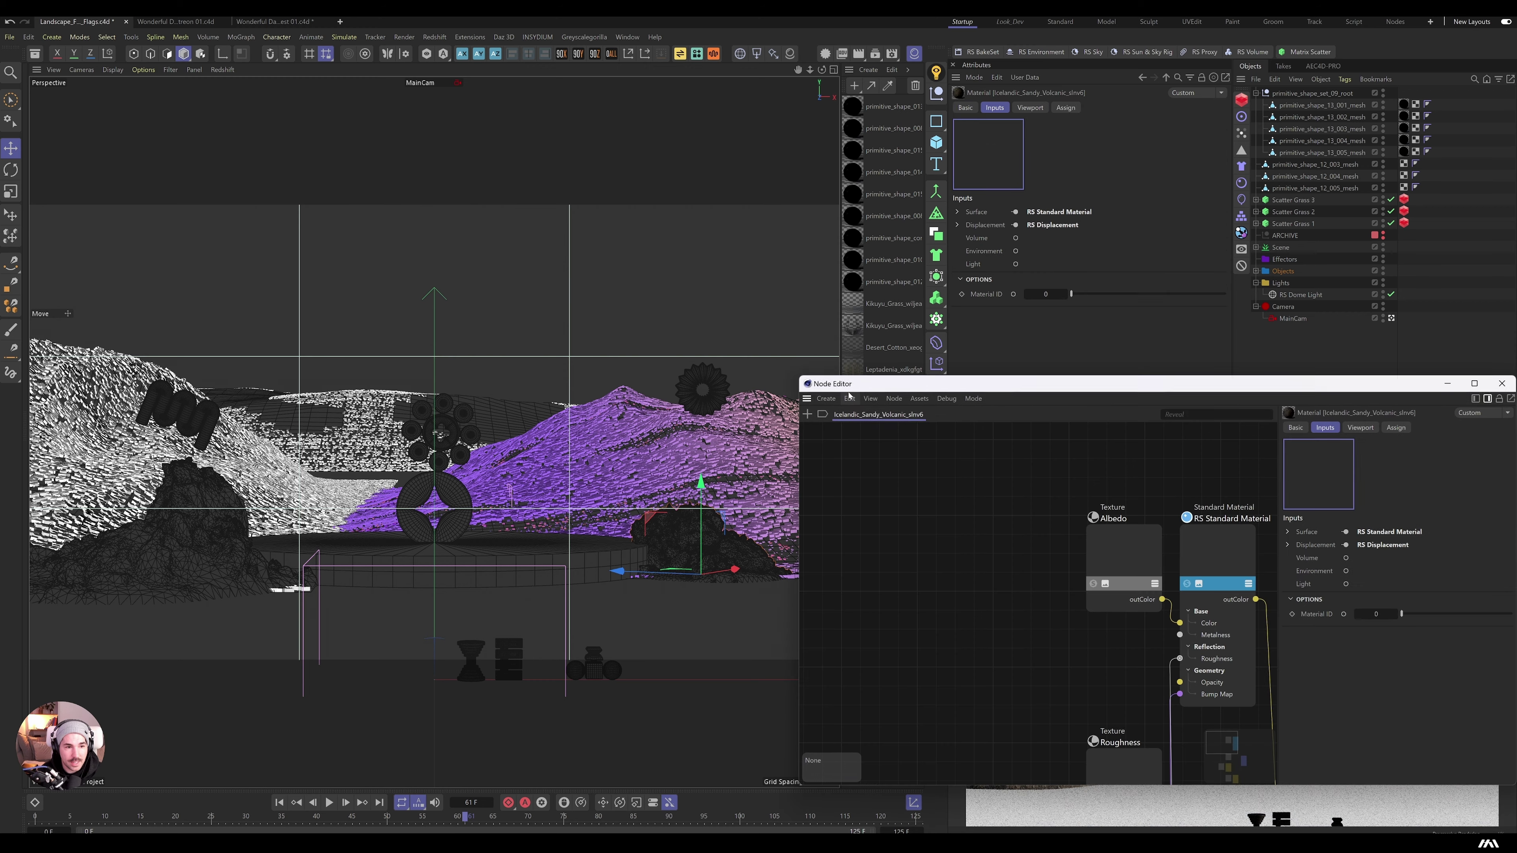
drag(849, 387, 407, 117)
click(459, 310)
drag(458, 311, 510, 300)
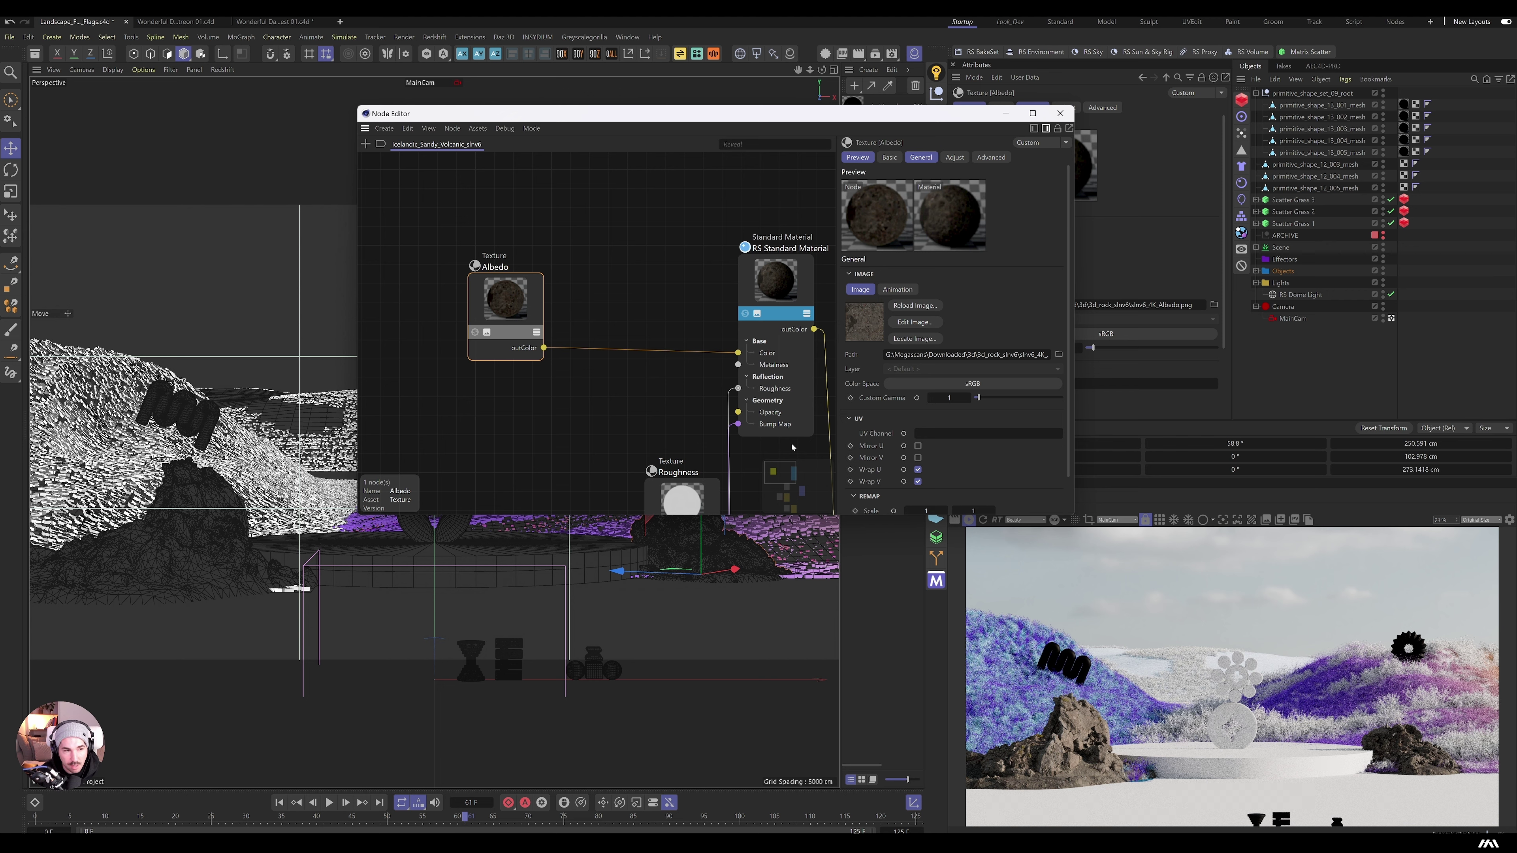
double_click(622, 245)
text(color layer)
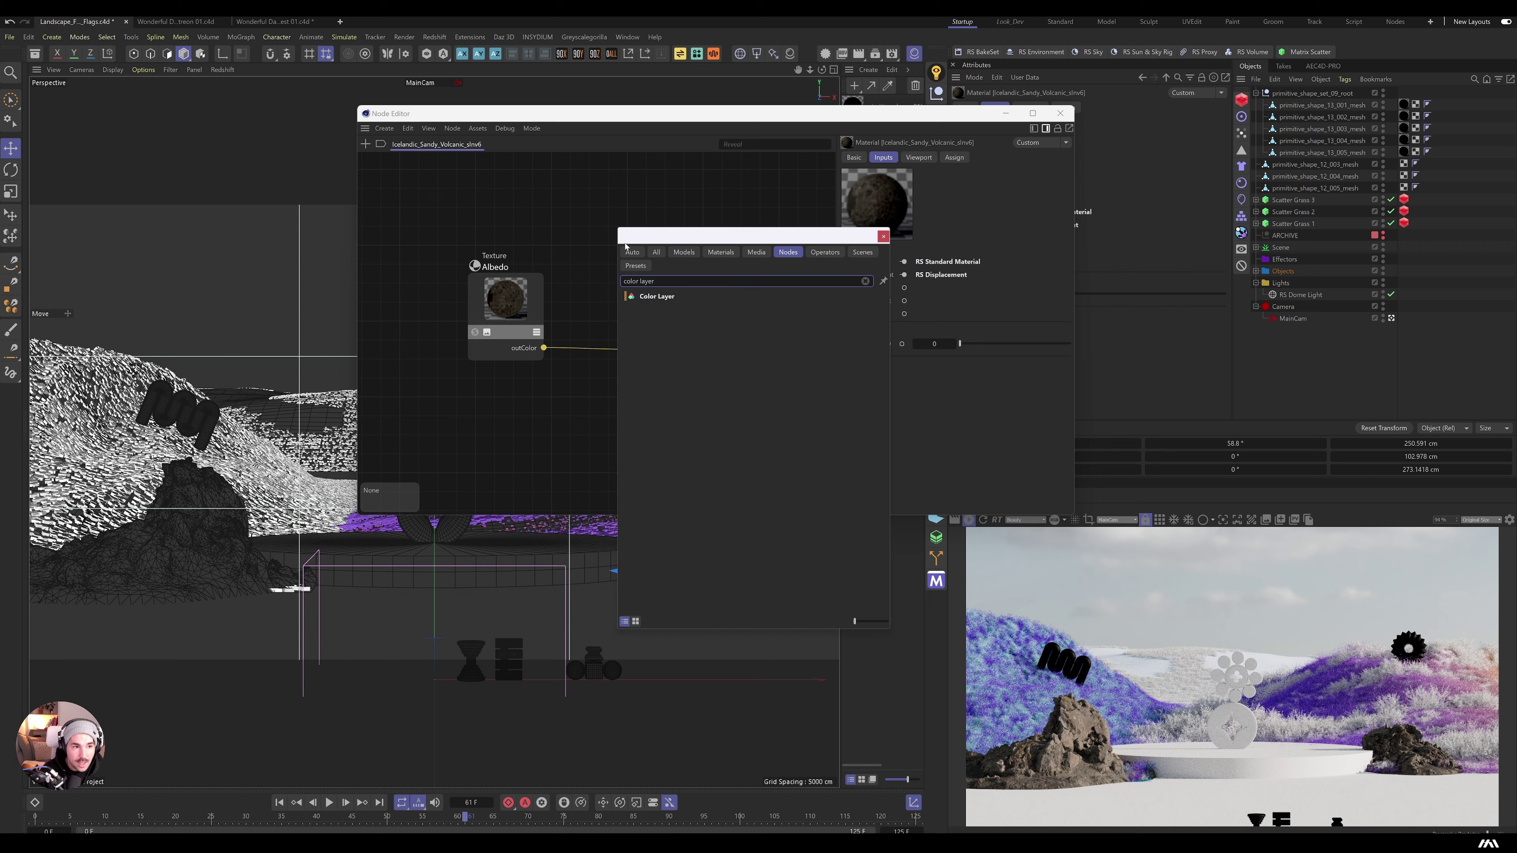
key(Return)
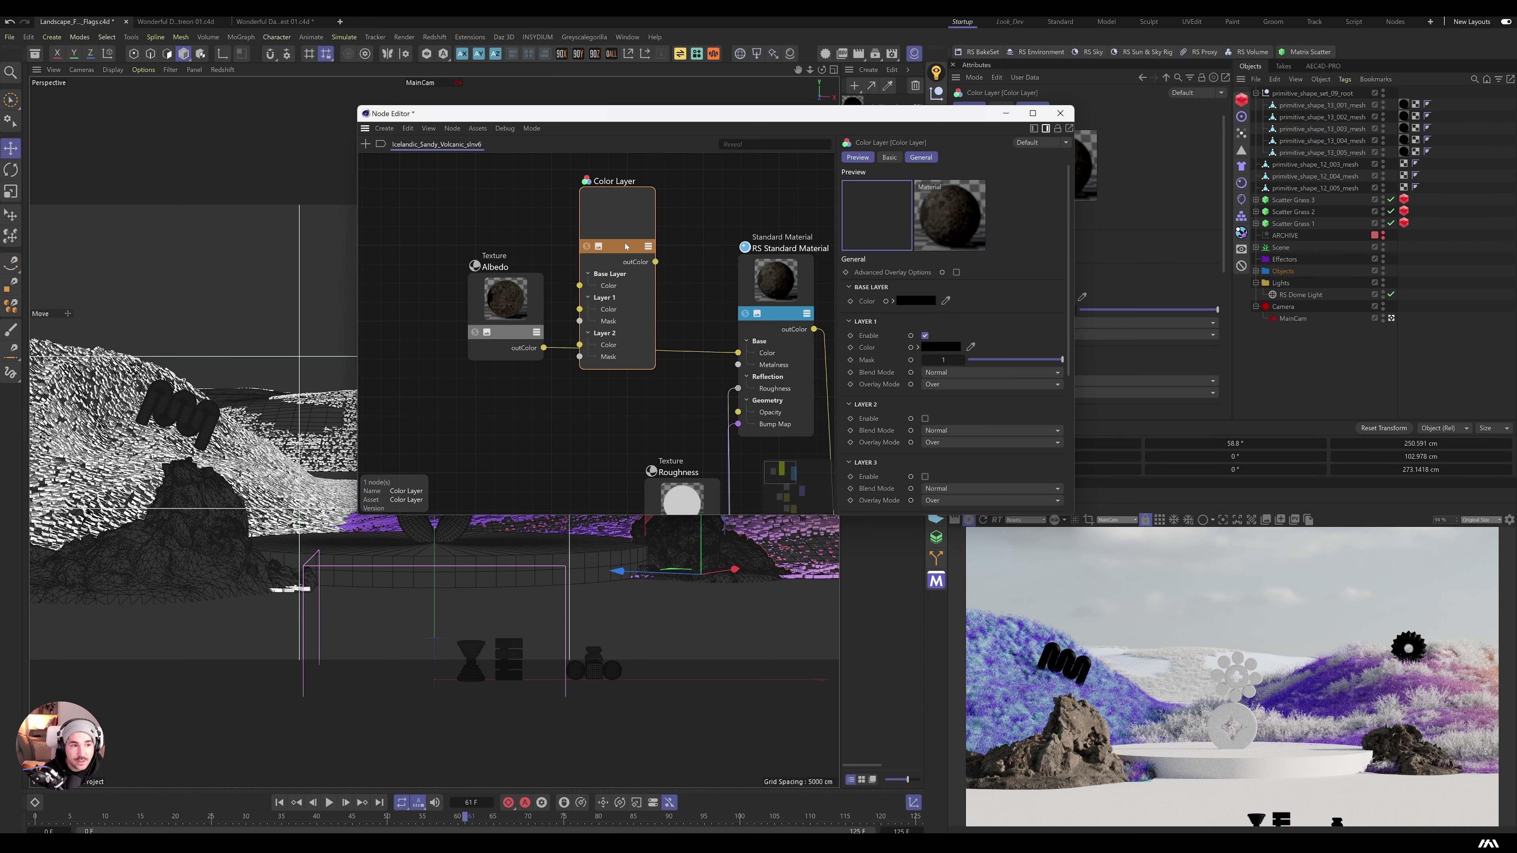
drag(506, 298, 413, 306)
drag(450, 356, 739, 352)
click(657, 266)
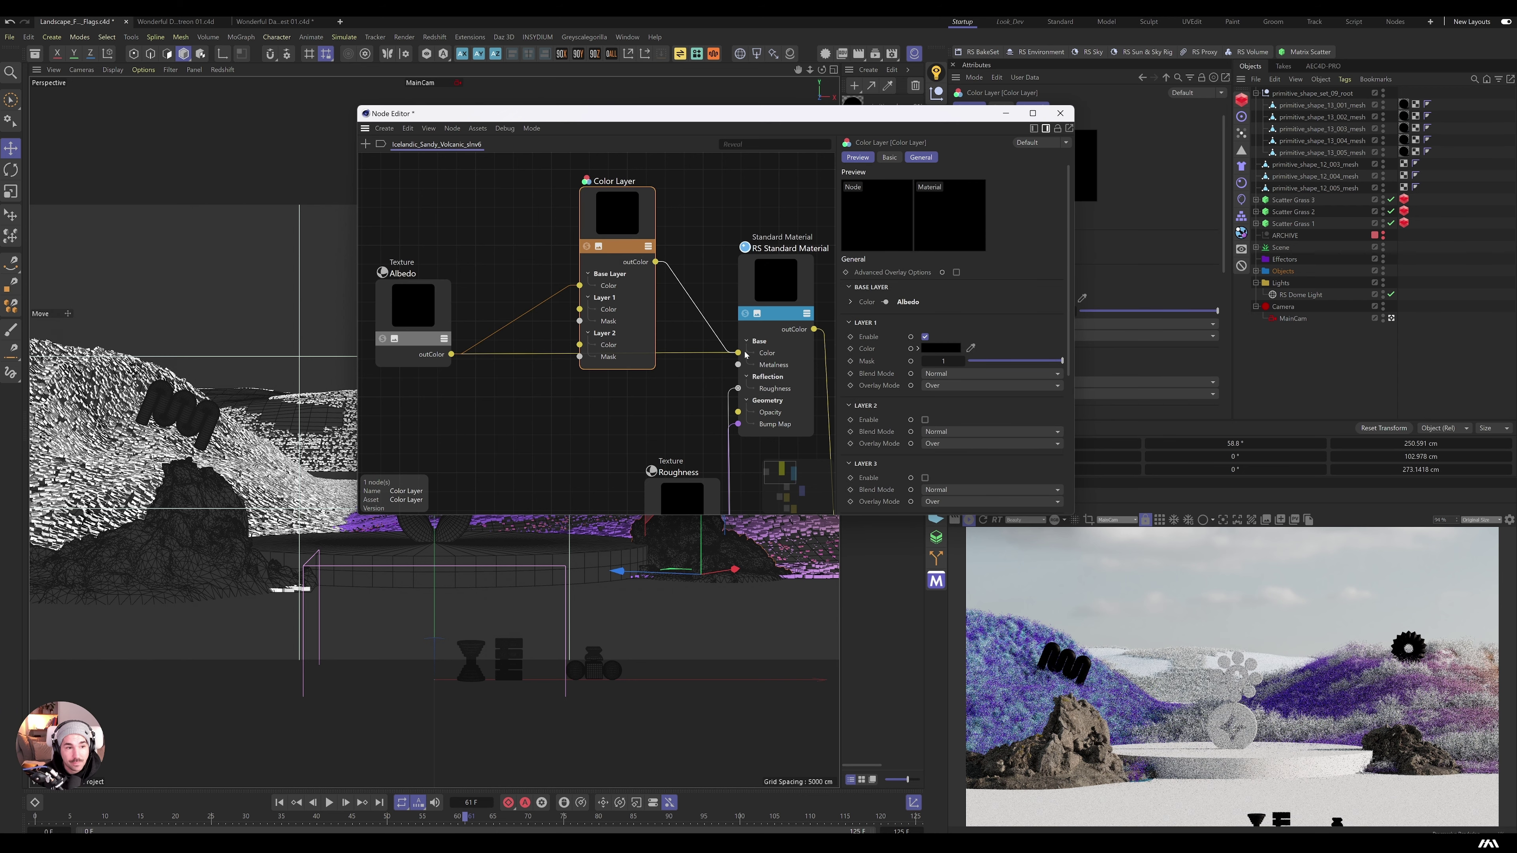
drag(403, 316, 430, 286)
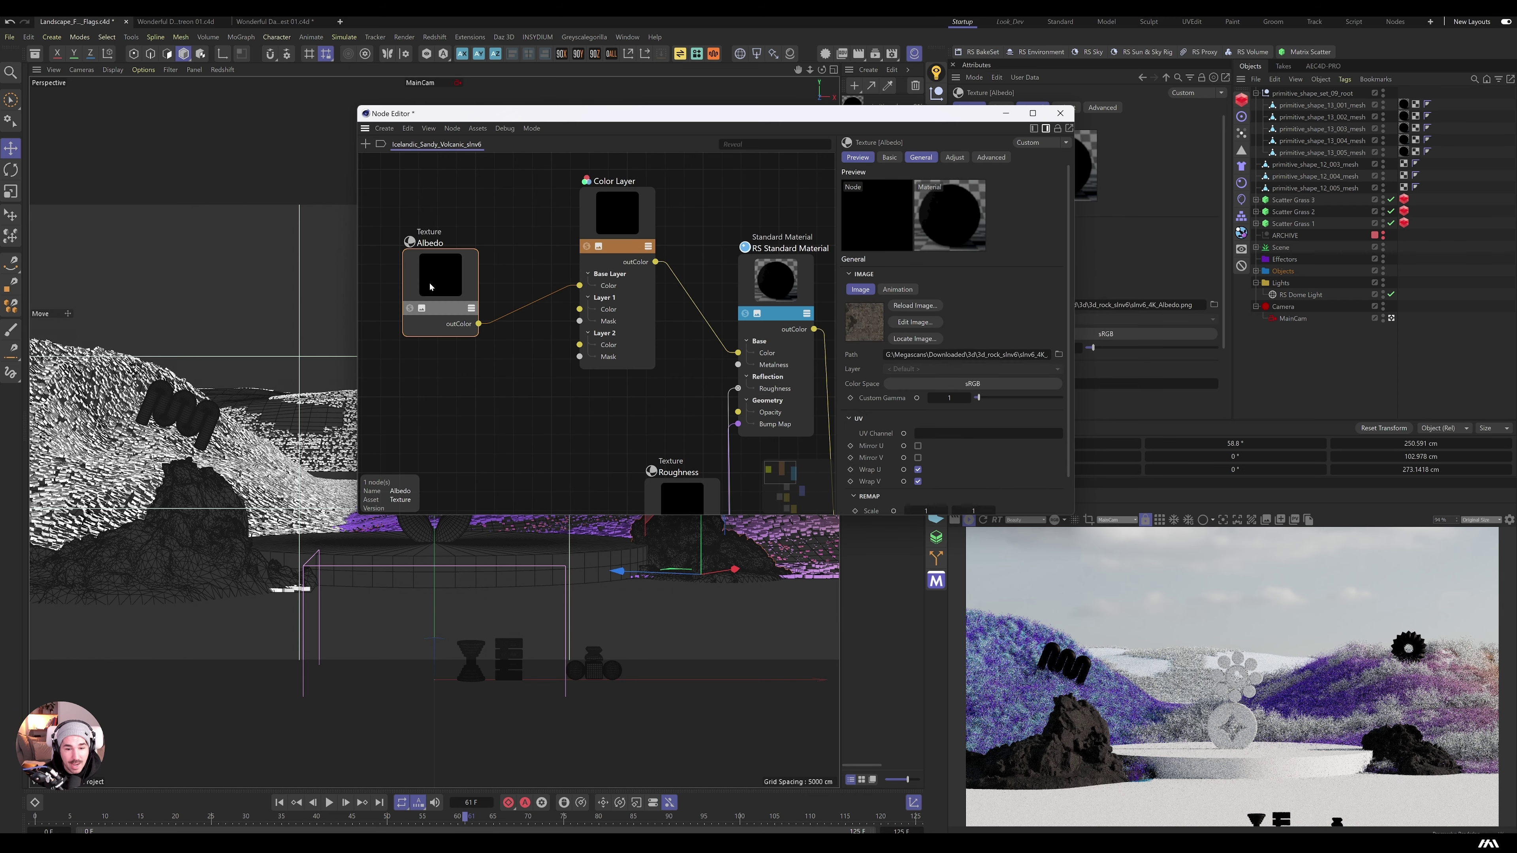
Step: Give the Color Layer's layer 1 a grey colour with Average blend mode
click(598, 335)
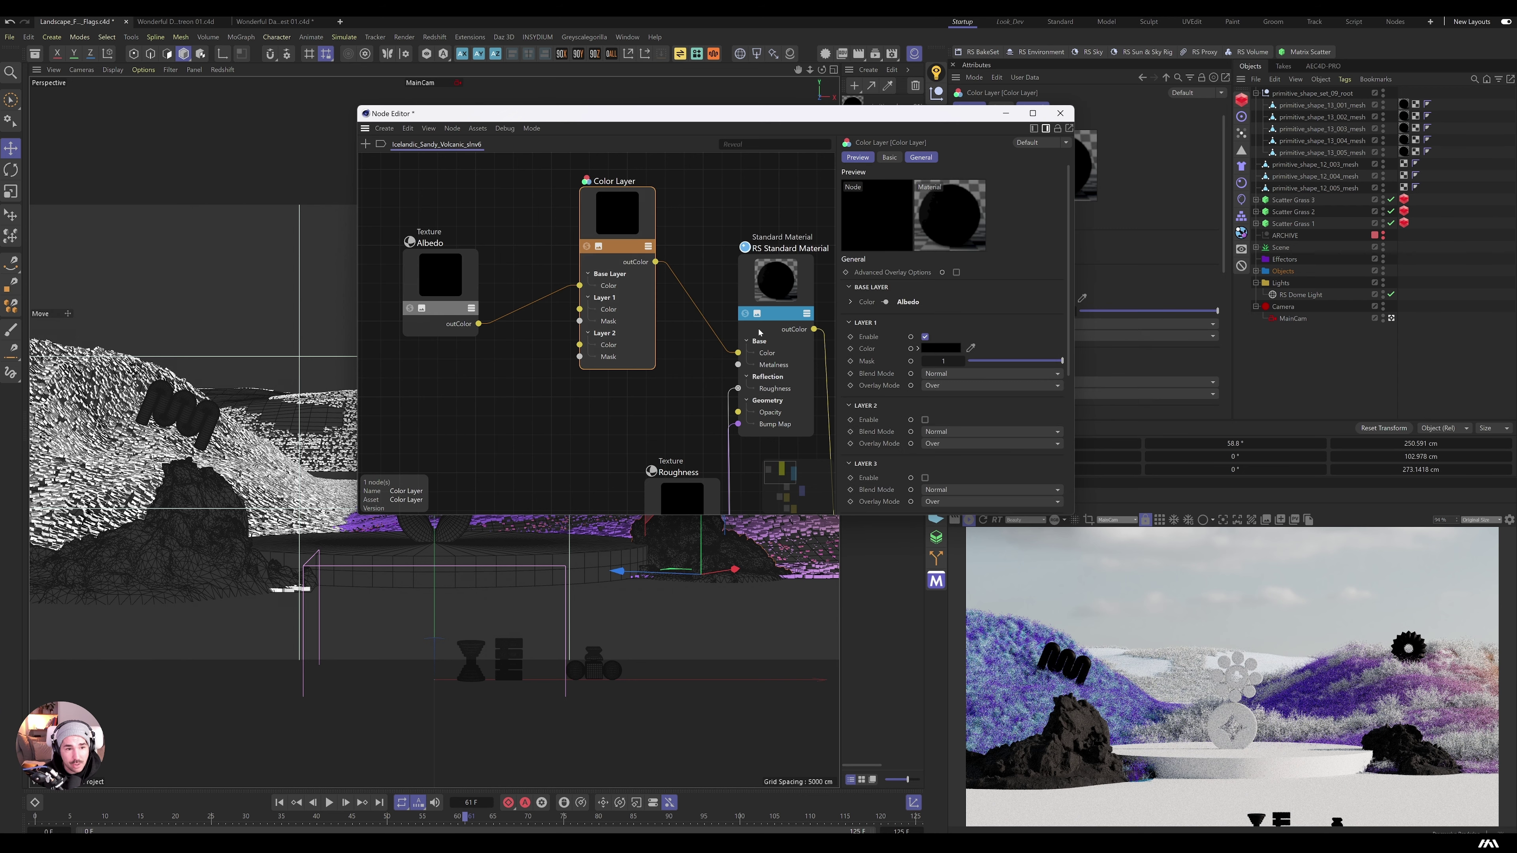
click(930, 348)
click(823, 442)
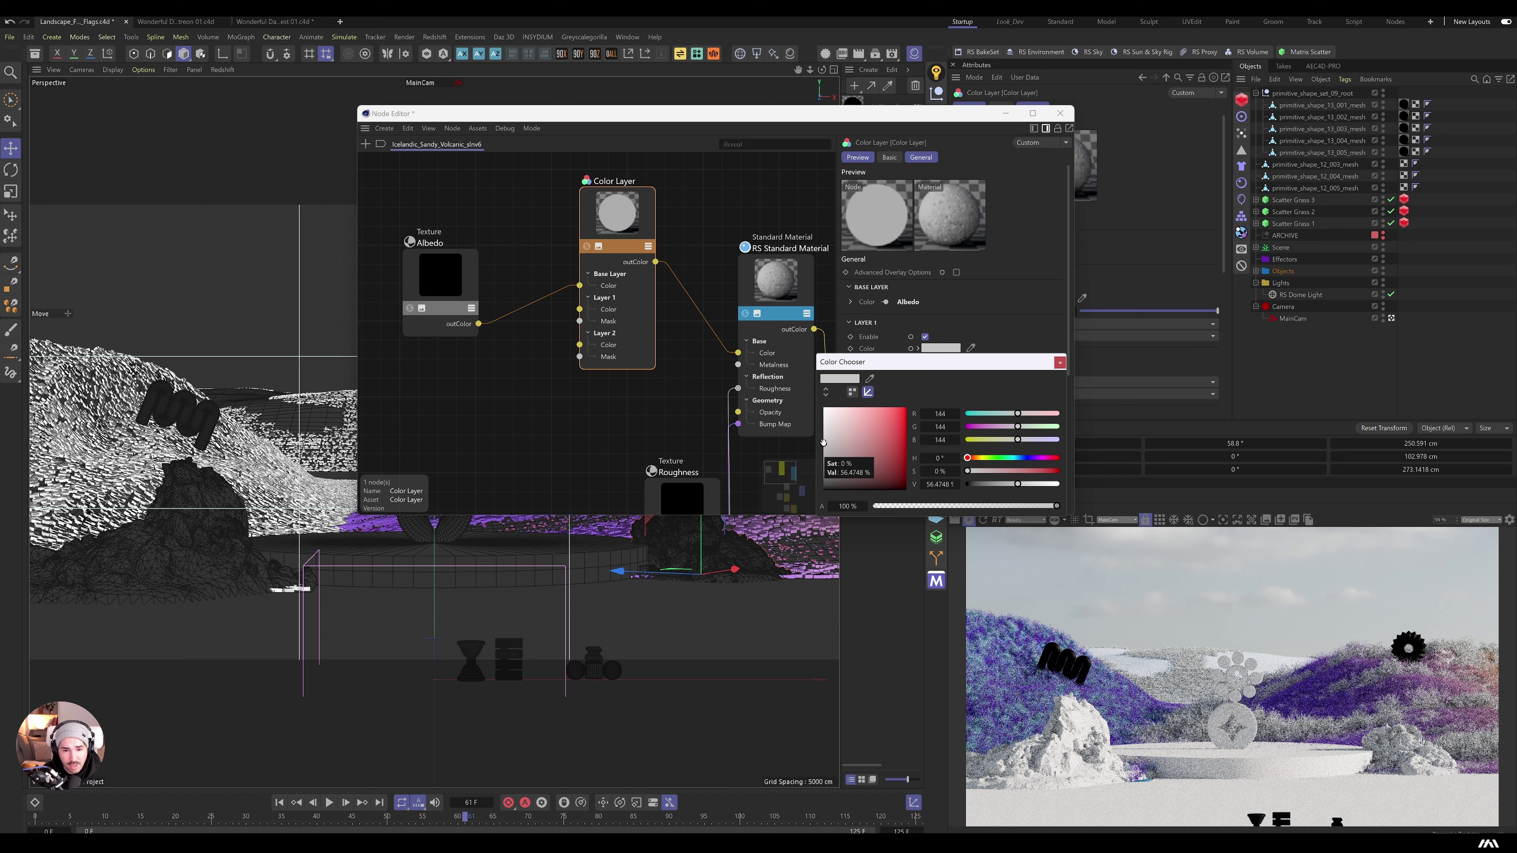
click(968, 323)
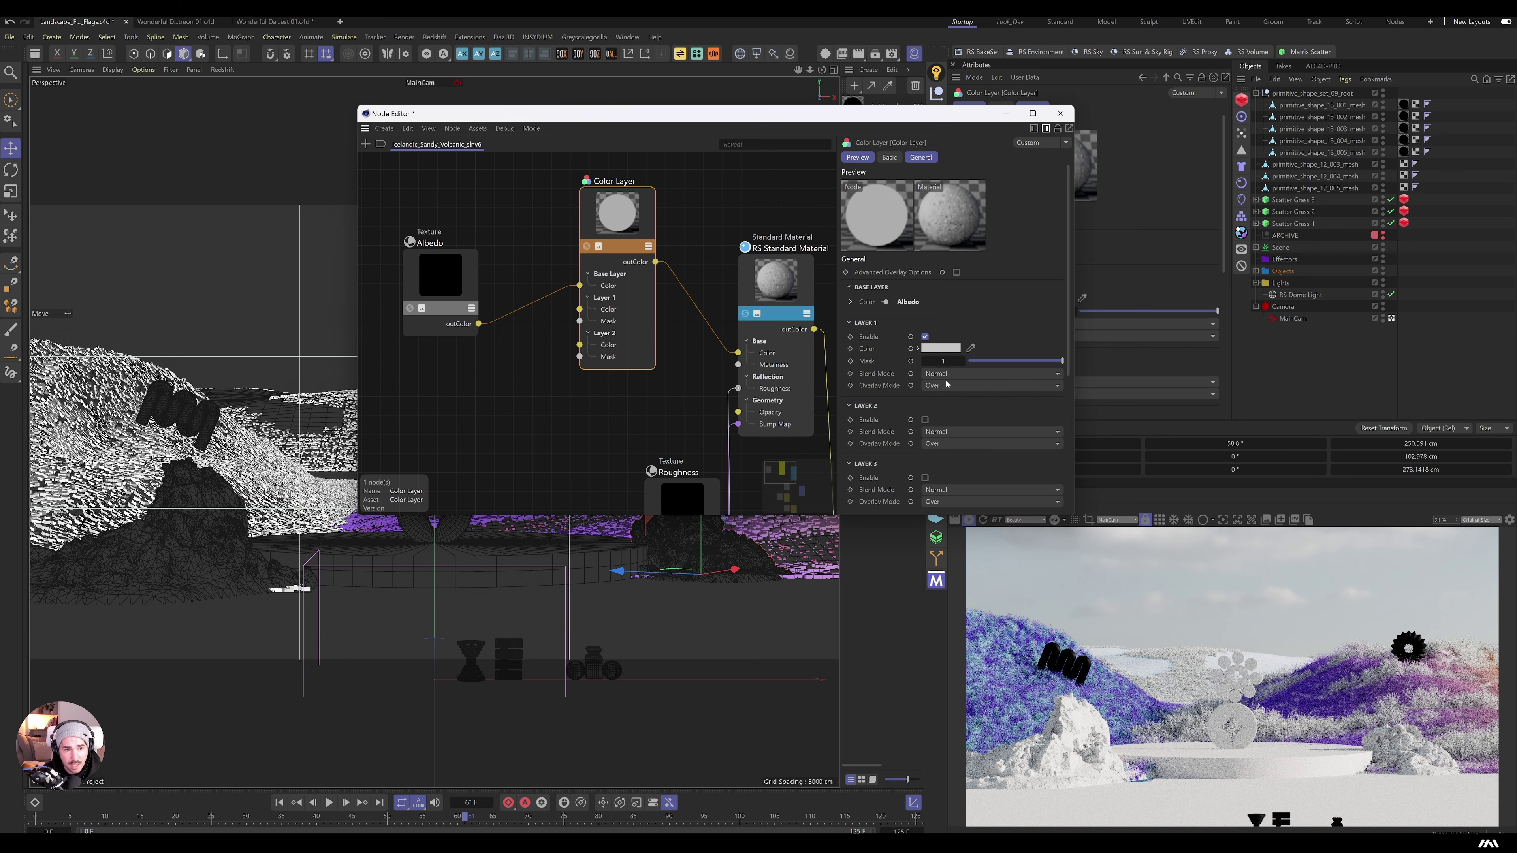
click(955, 374)
click(955, 412)
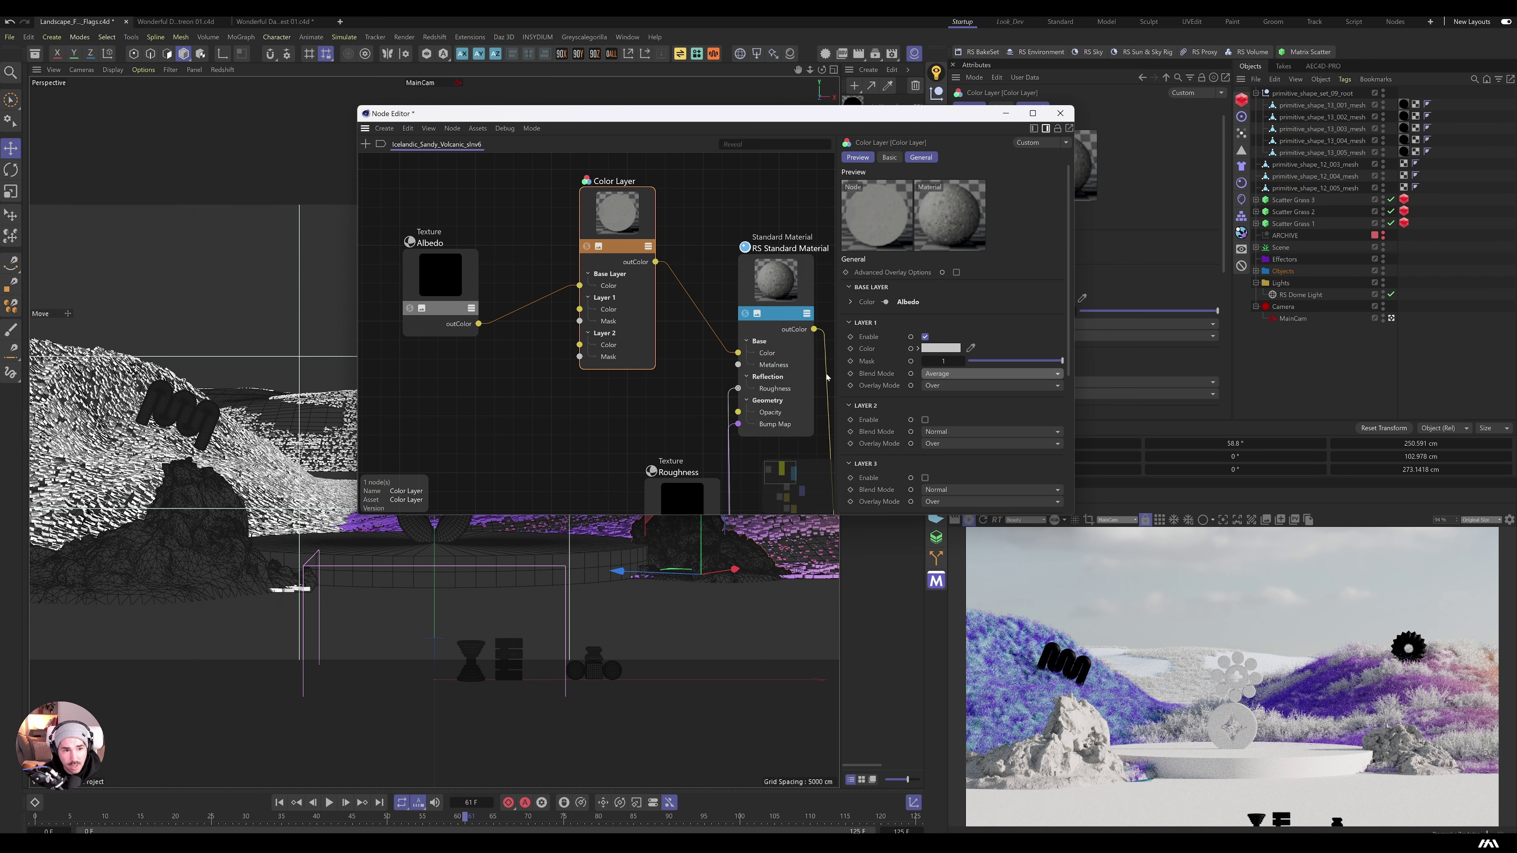
Step: Set layer 1's mask to 0.457 and its colour to near-white (233/233/233)
click(934, 348)
click(1027, 459)
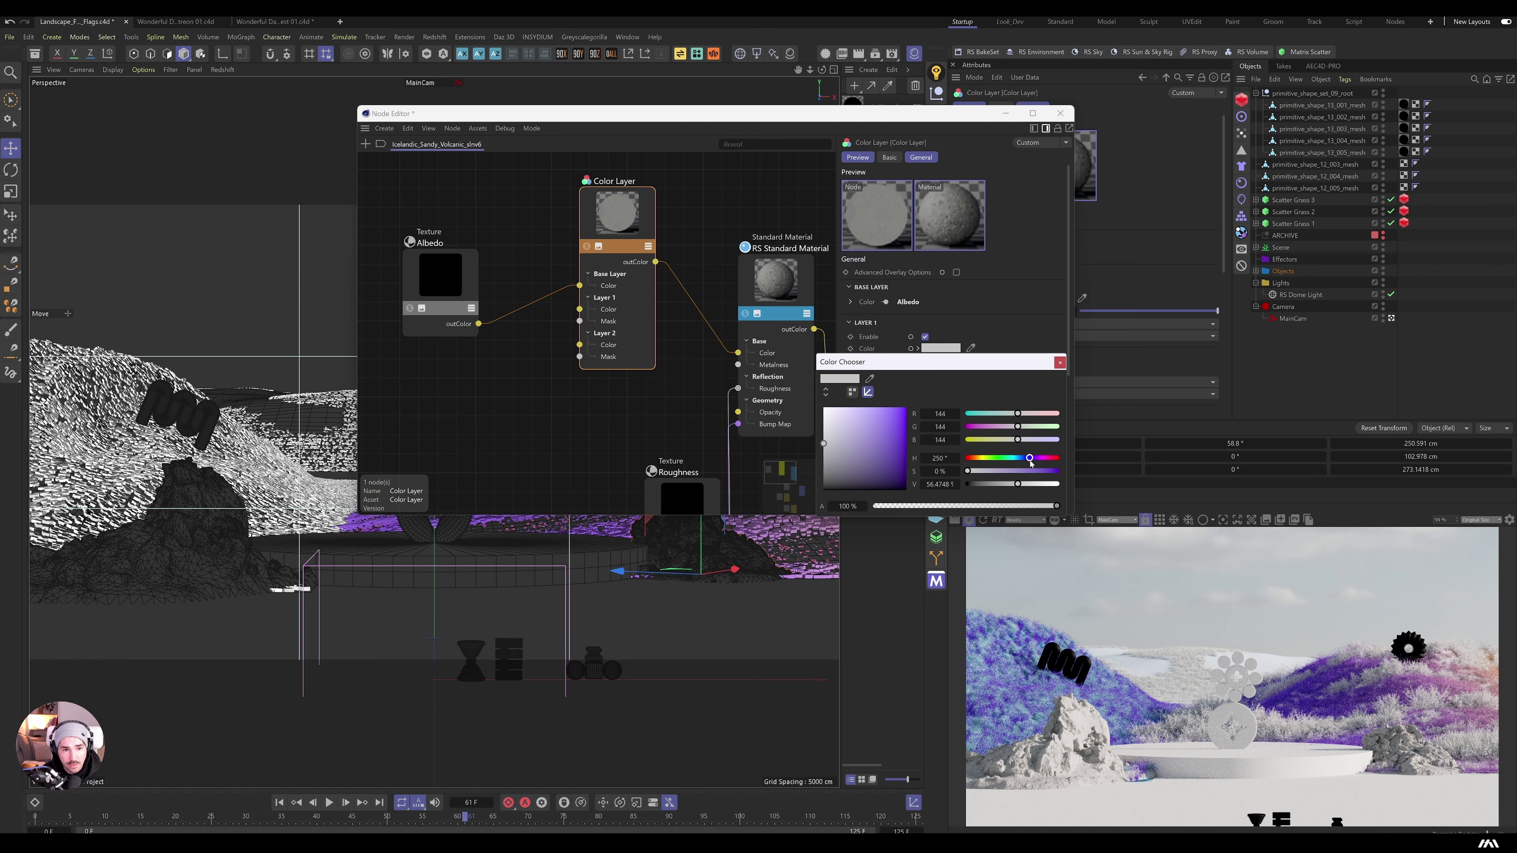
click(899, 435)
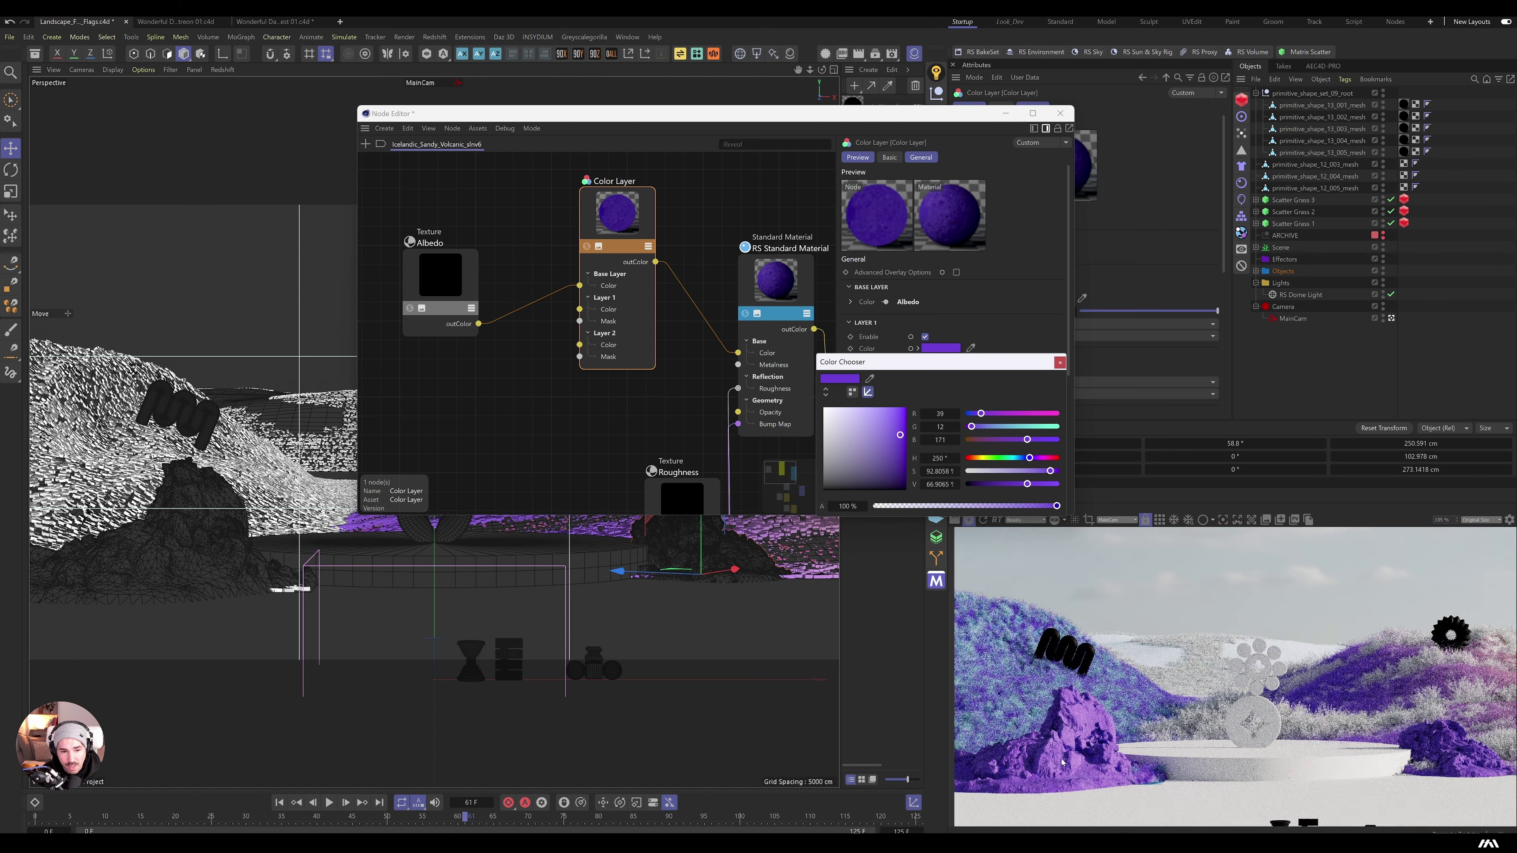
scroll(1066, 758, up, 5)
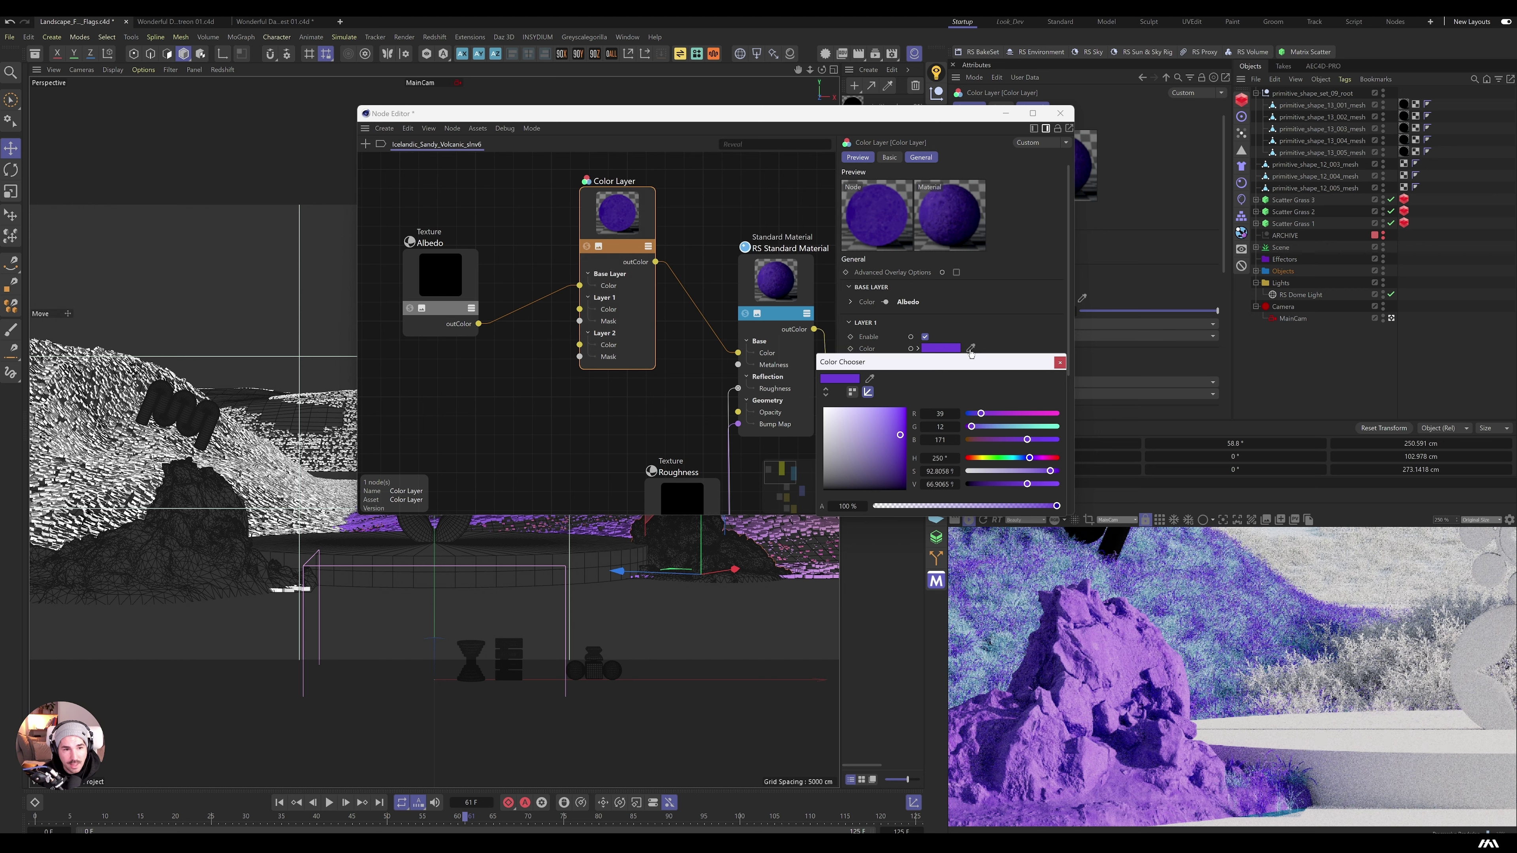
click(1059, 363)
click(1012, 362)
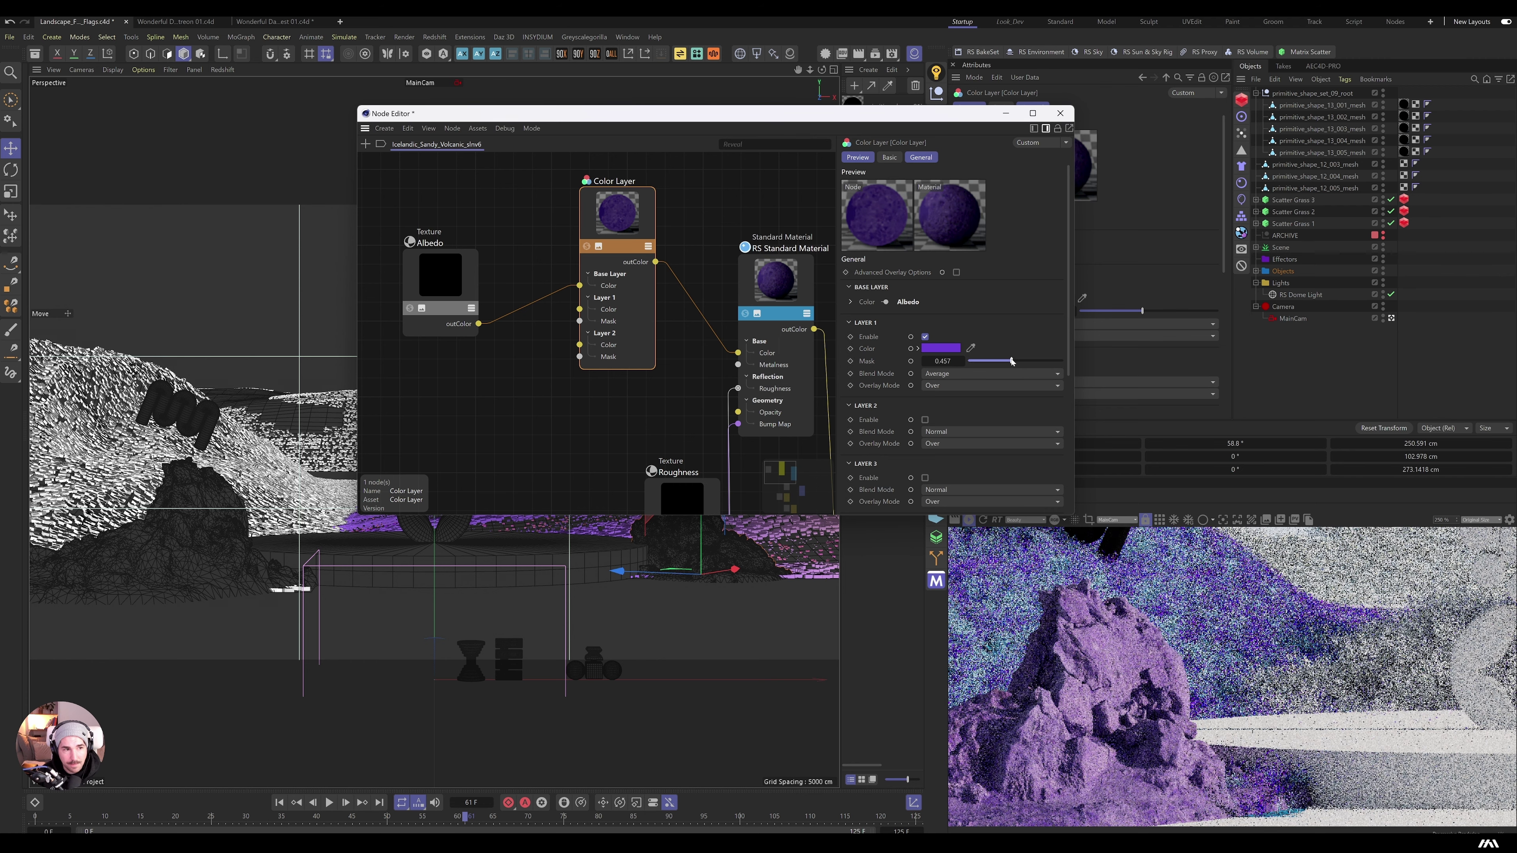
double_click(1105, 681)
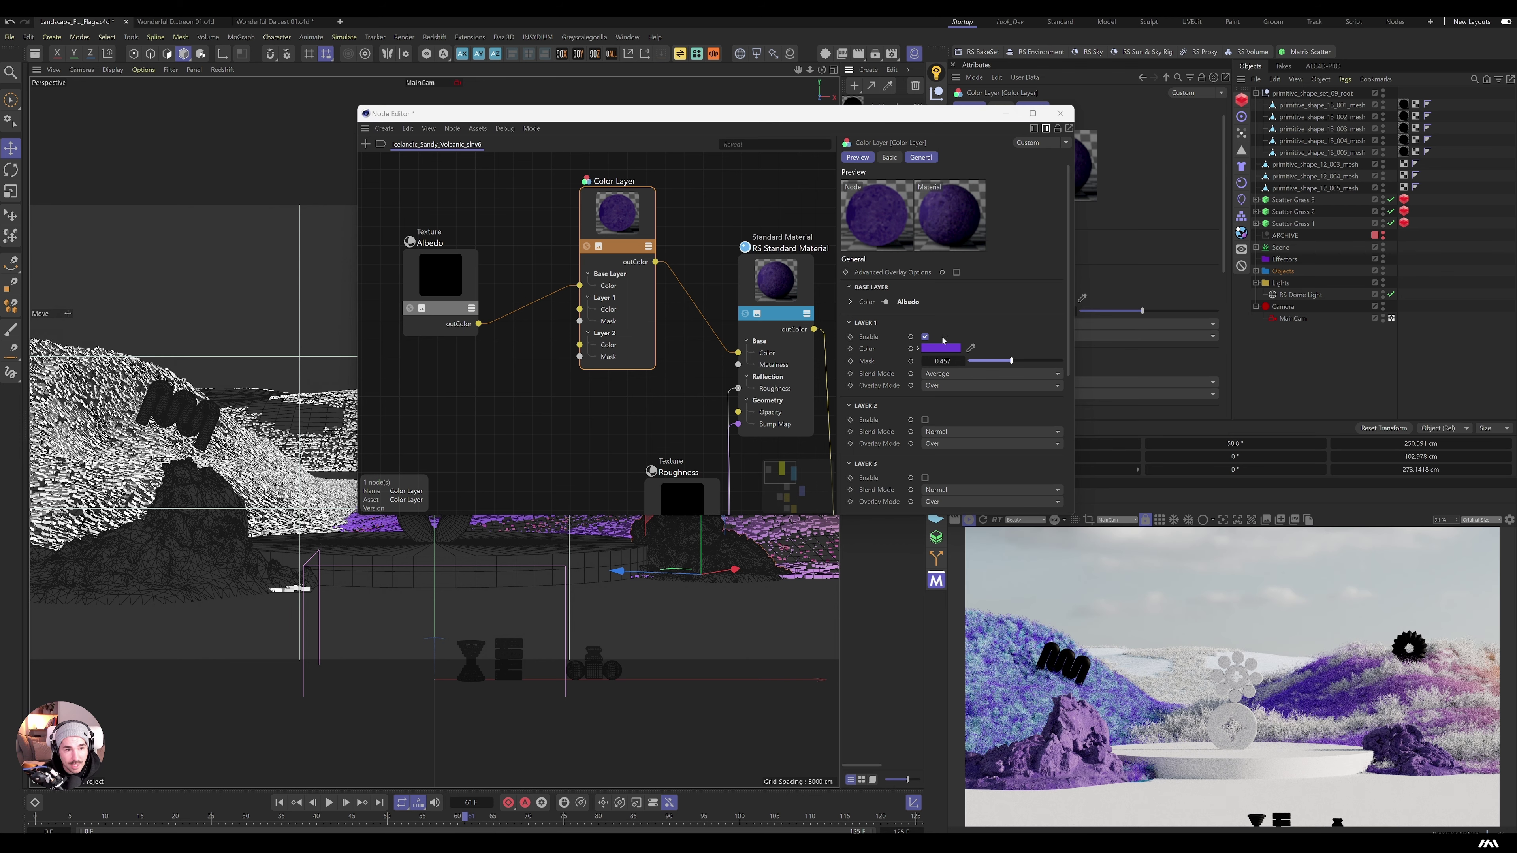
click(941, 348)
click(825, 427)
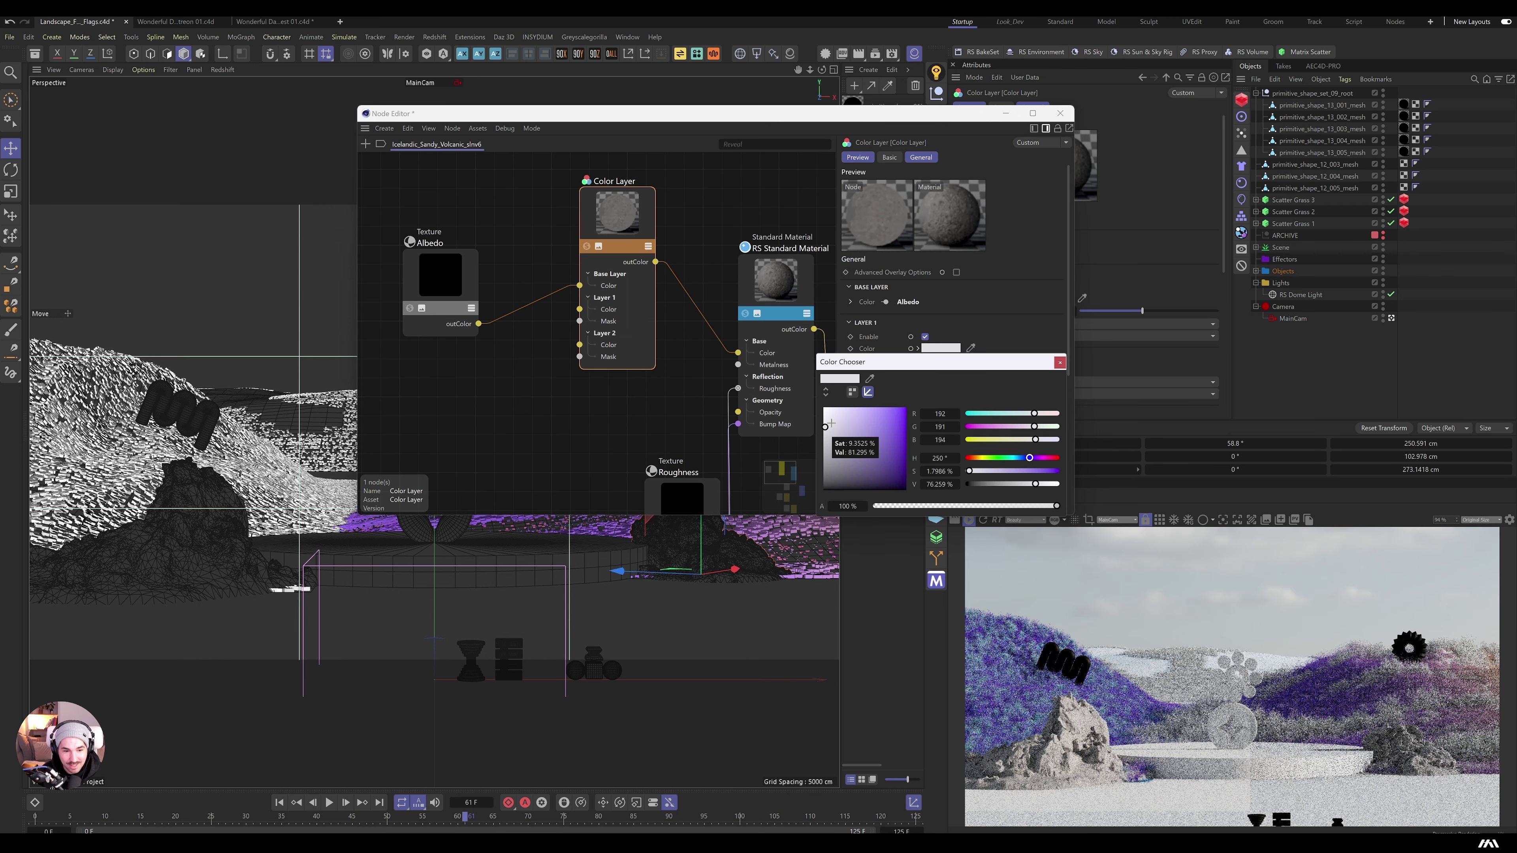
click(824, 414)
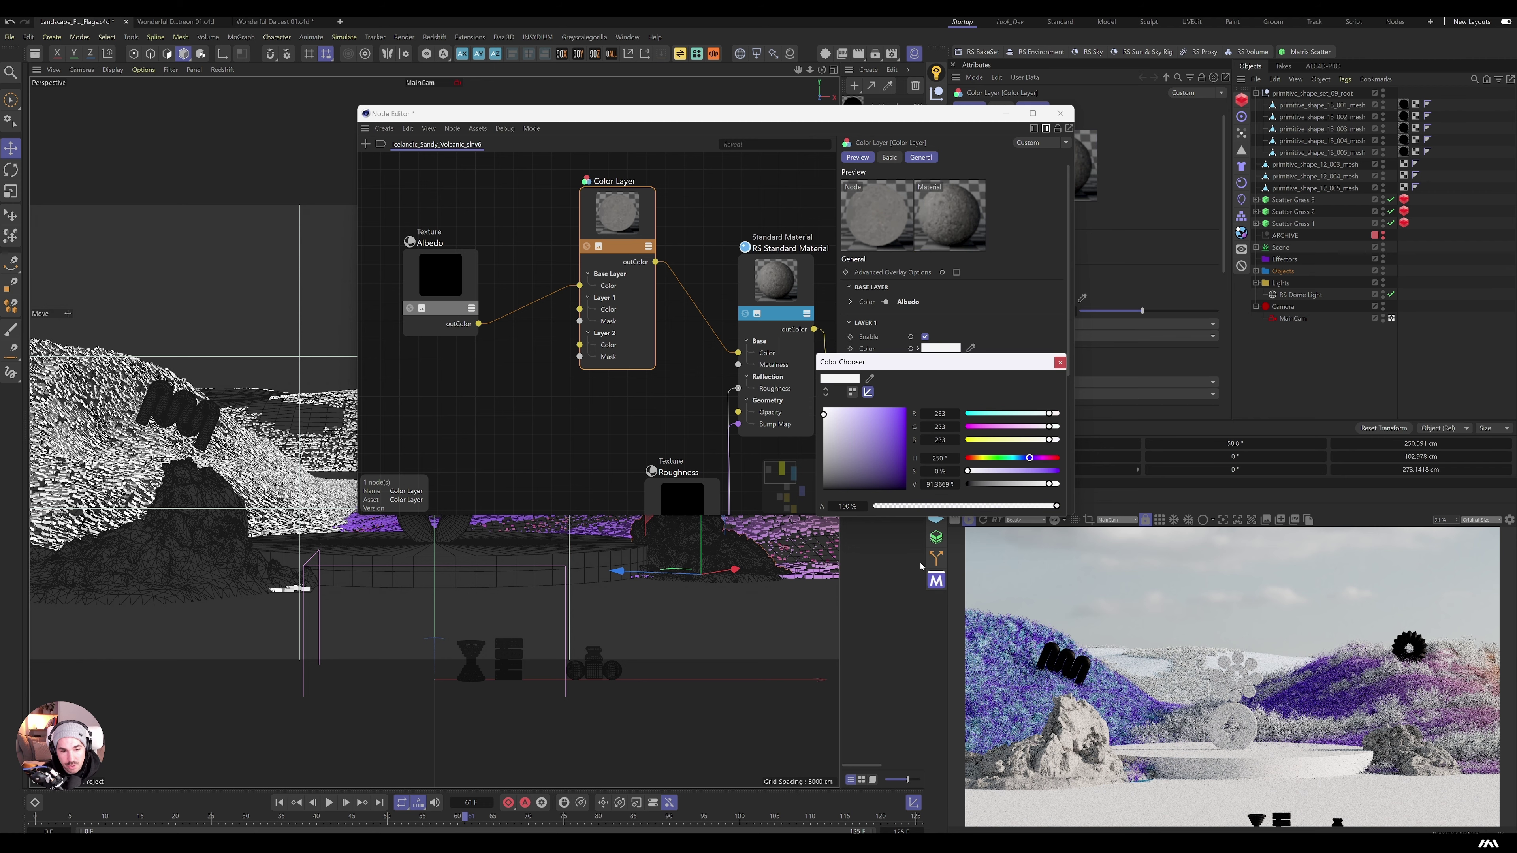
Step: Turn the right-hand rock around its heading
click(1060, 113)
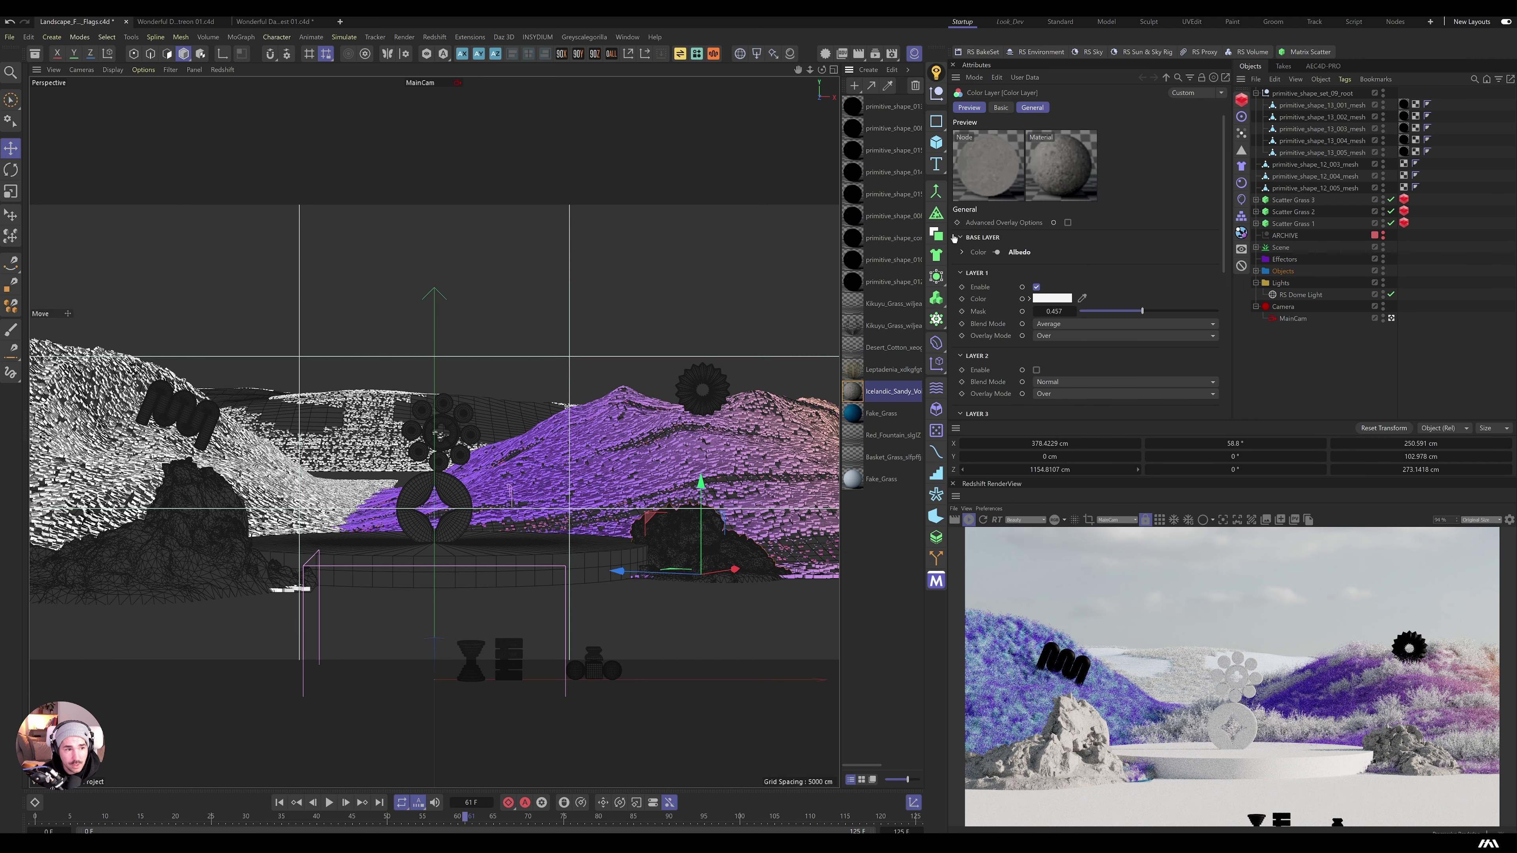
key(t)
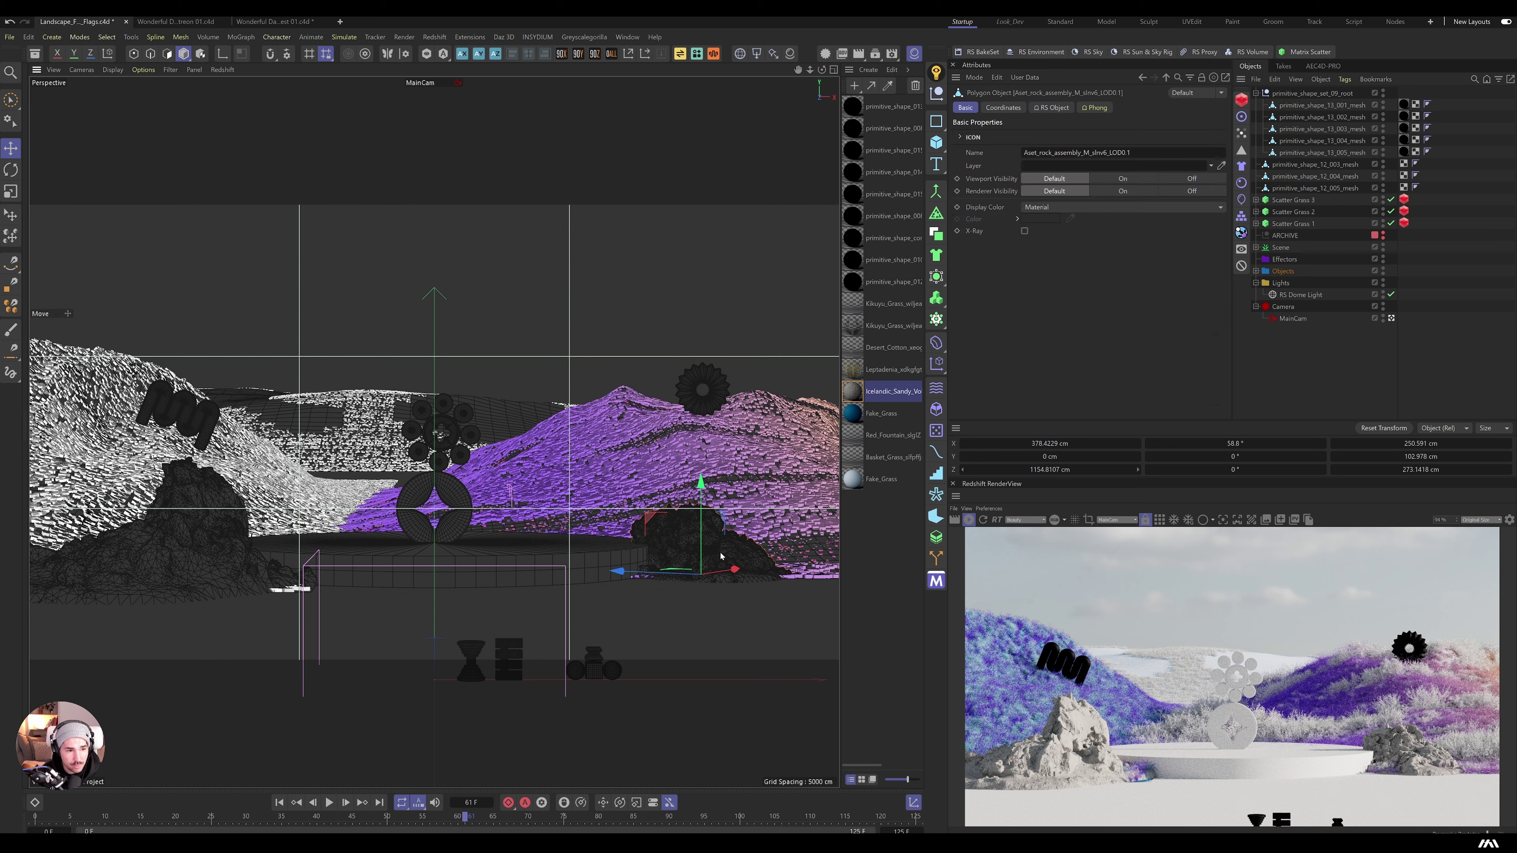
key(r)
drag(717, 580, 671, 596)
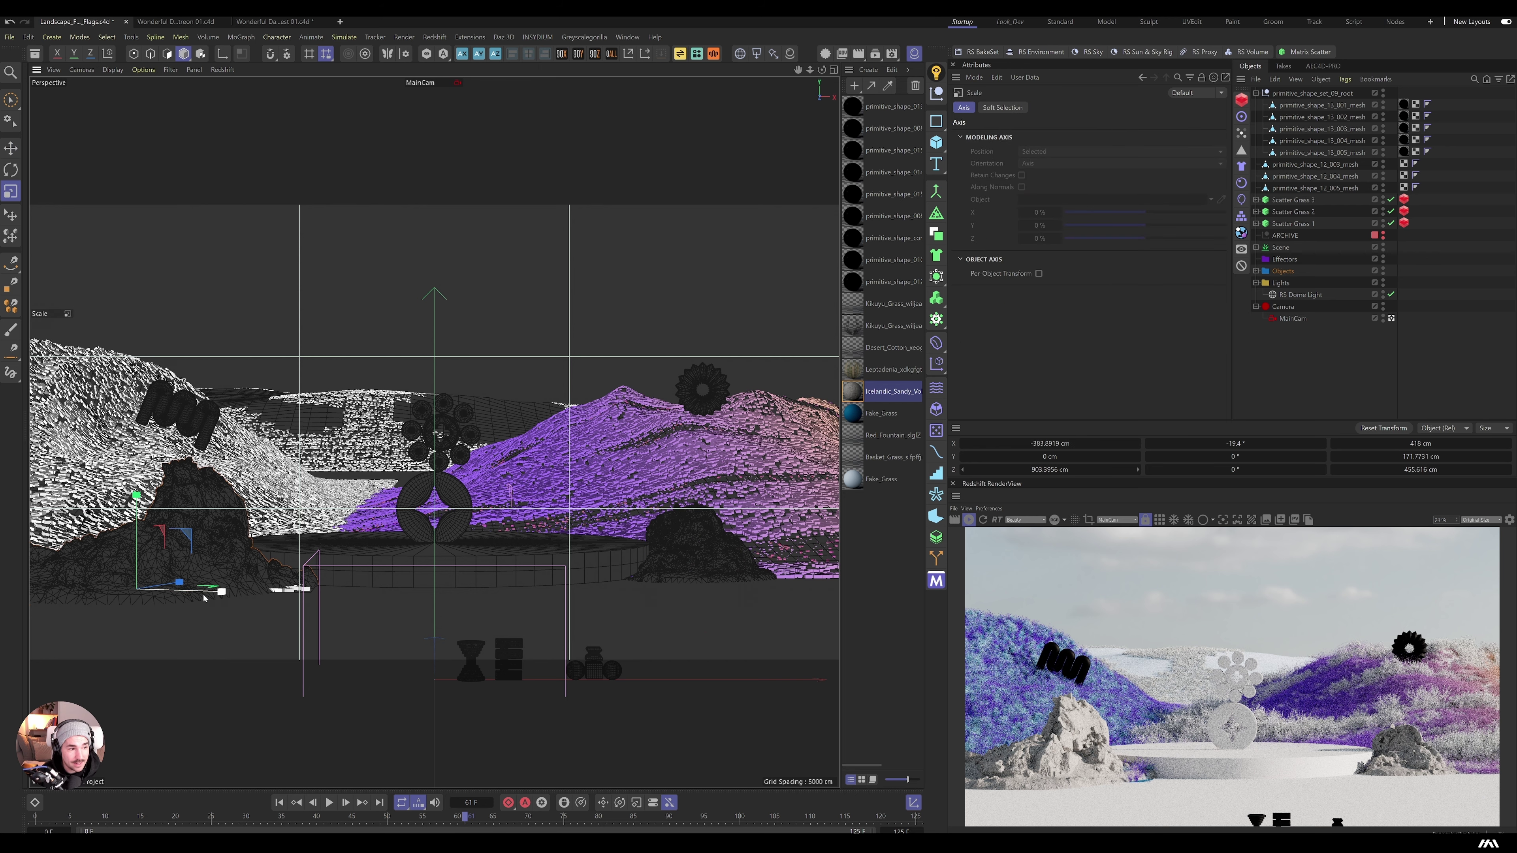
Step: Turn the left rock to 30°, shrink it to about 85%, and nudge the flower shape left
key(r)
drag(176, 600, 276, 588)
key(e)
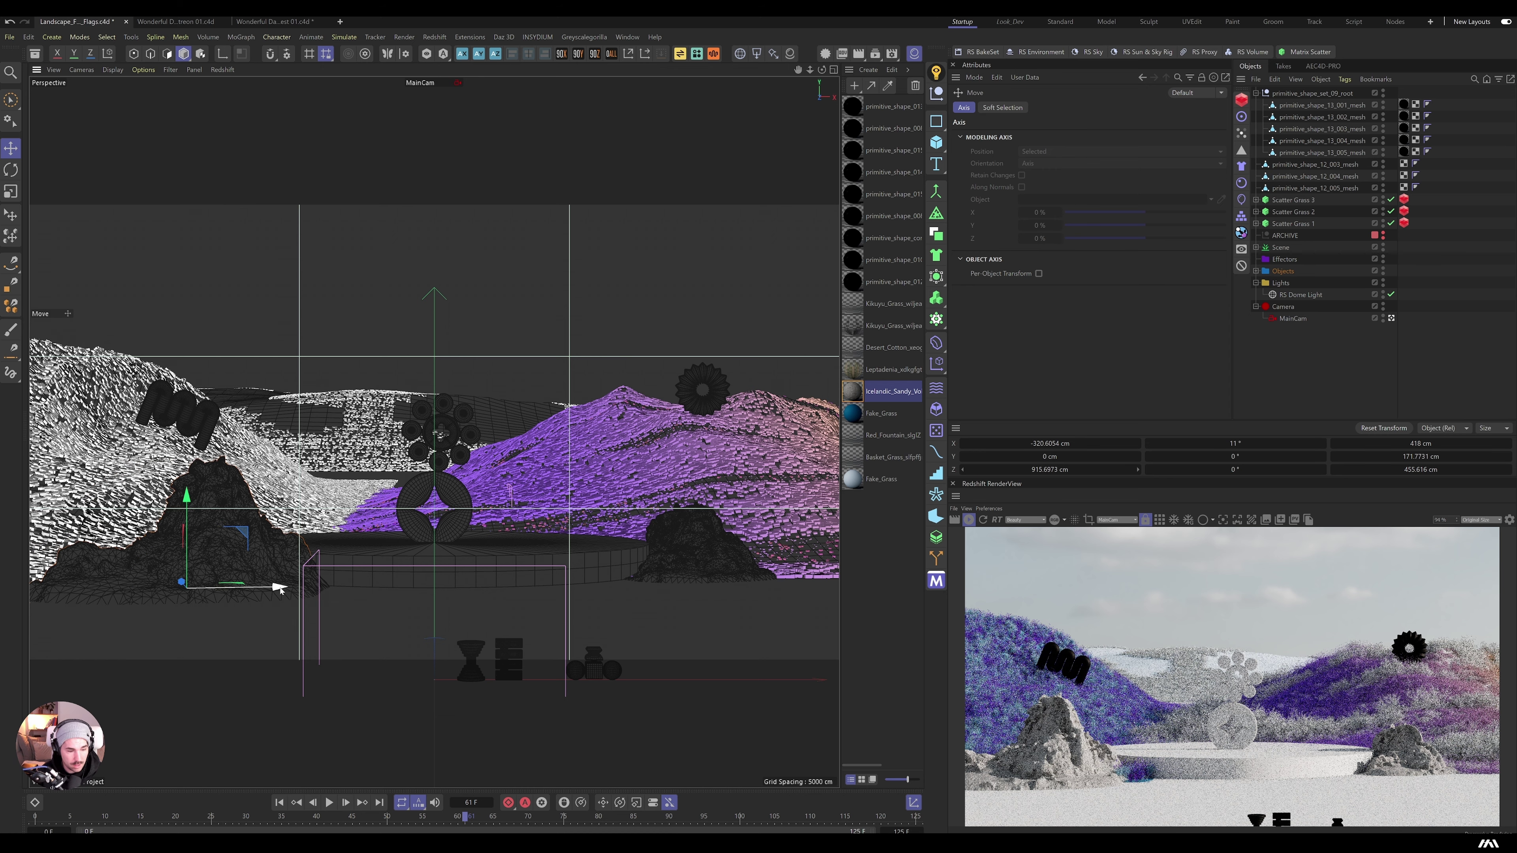
key(t)
drag(242, 528, 215, 526)
key(e)
drag(277, 587, 307, 587)
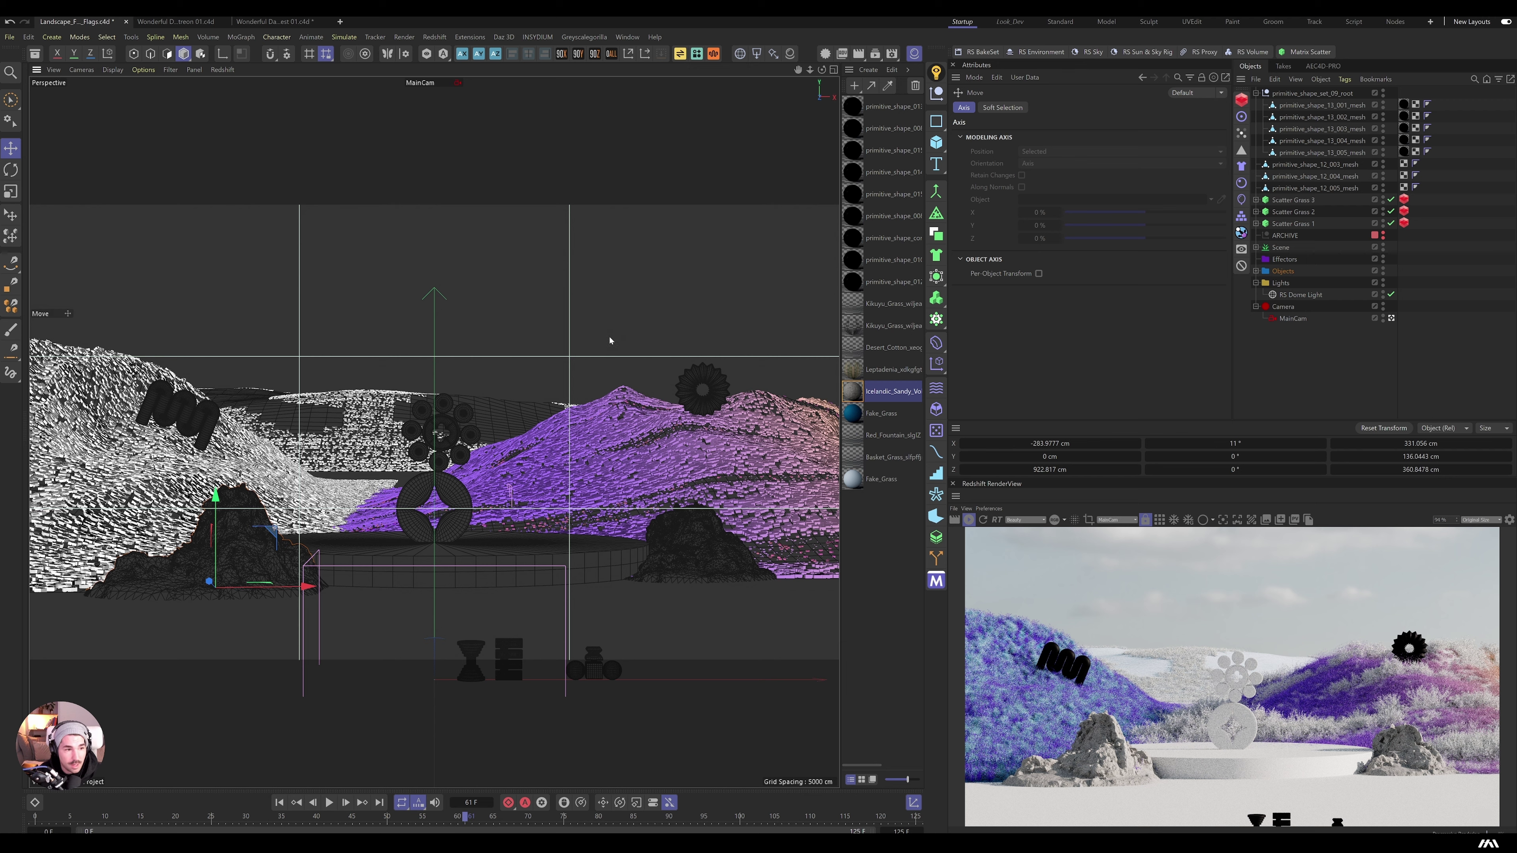
click(463, 443)
drag(519, 440, 515, 440)
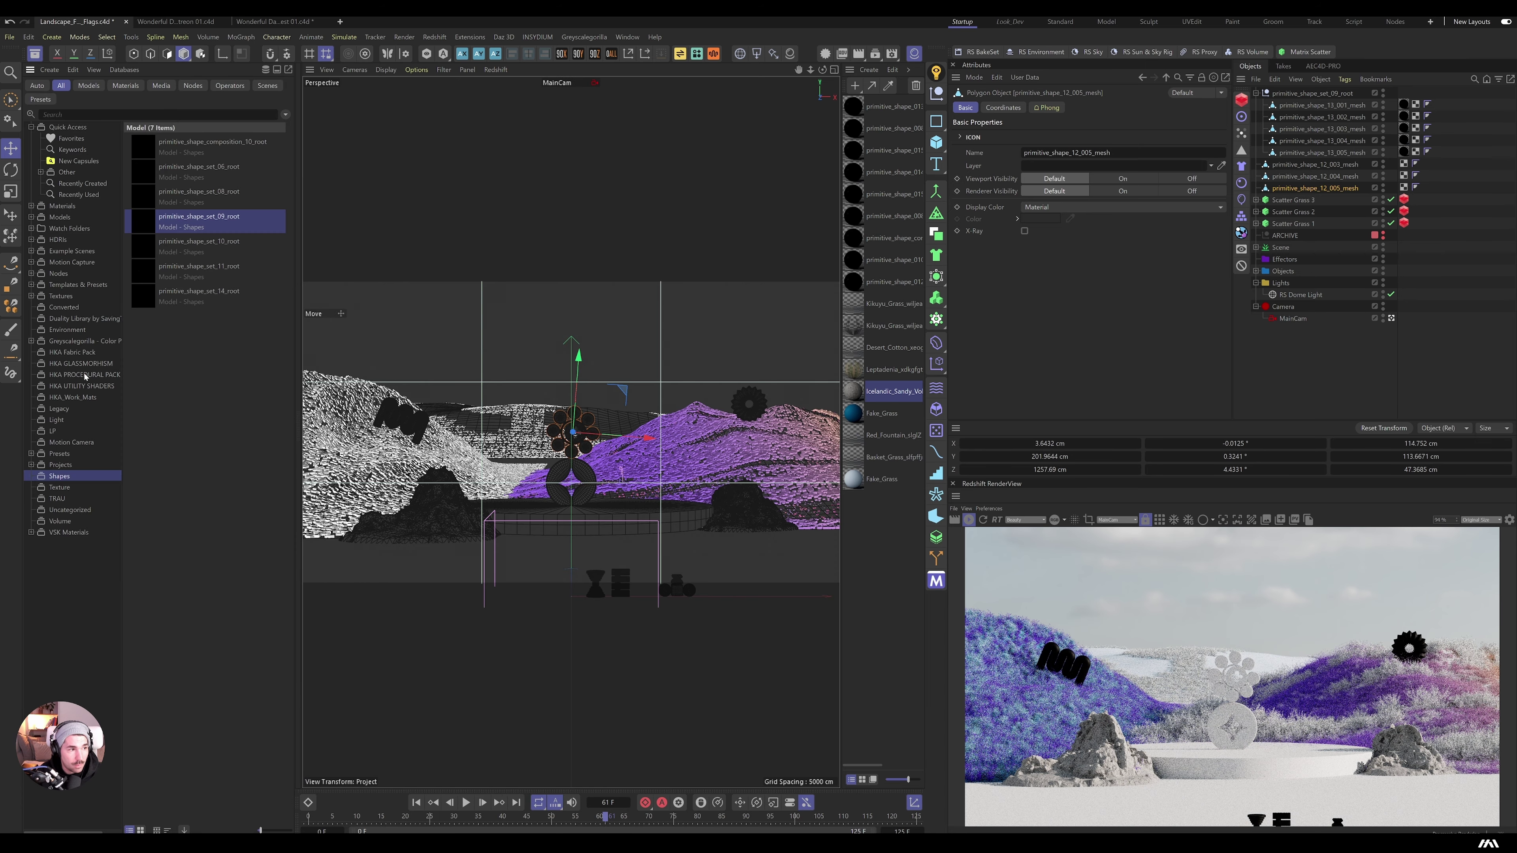
Step: Nudge the top stacked shape left and apply HKA's 12_Fancymat material to the gear shape
click(84, 374)
scroll(144, 358, down, 3)
drag(176, 149, 580, 474)
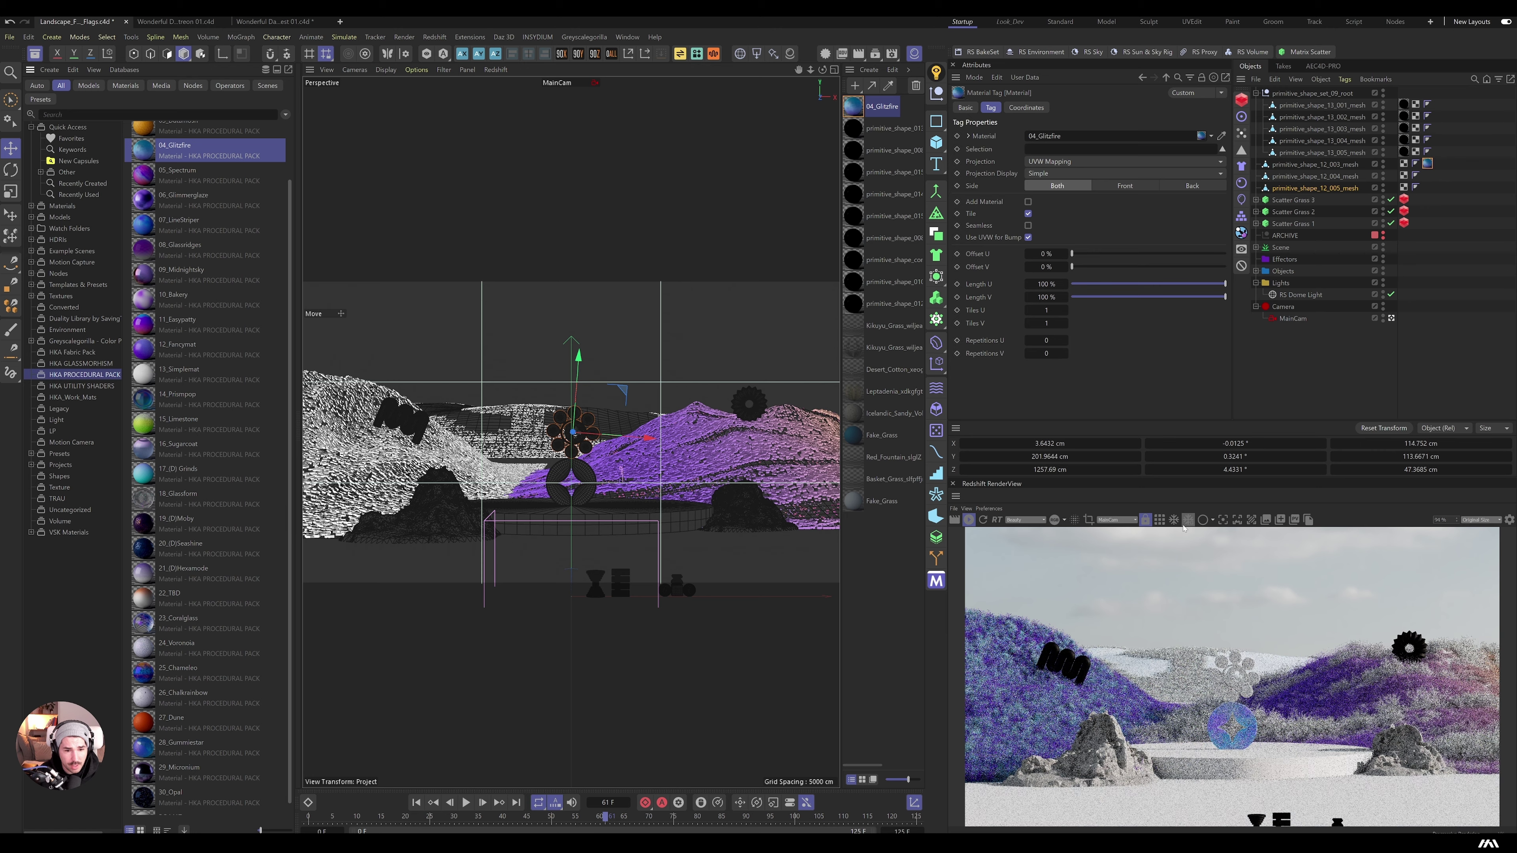
scroll(1242, 738, up, 4)
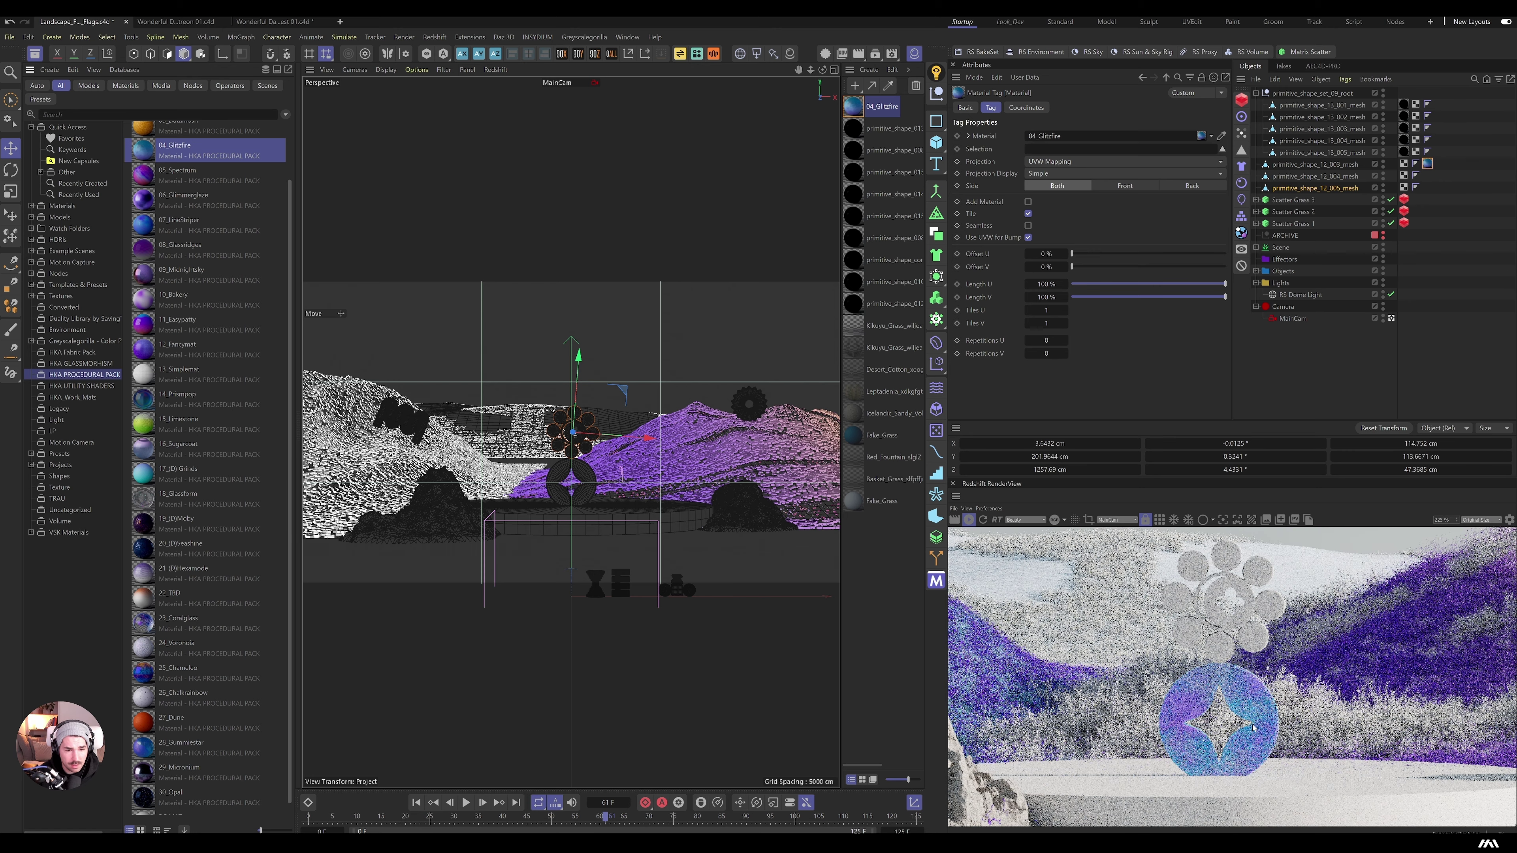
scroll(1241, 738, down, 4)
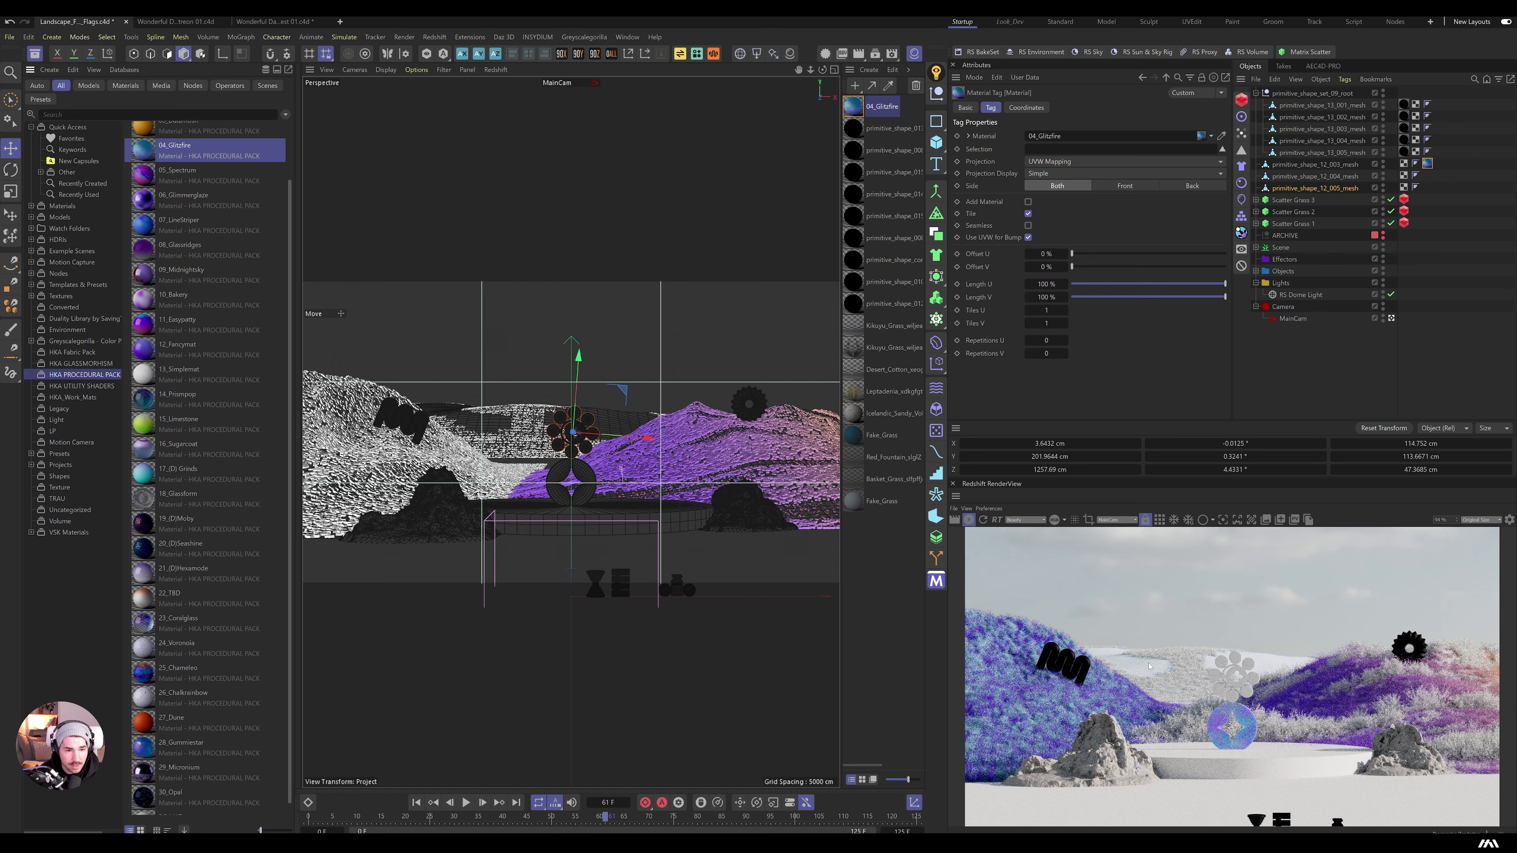
click(587, 437)
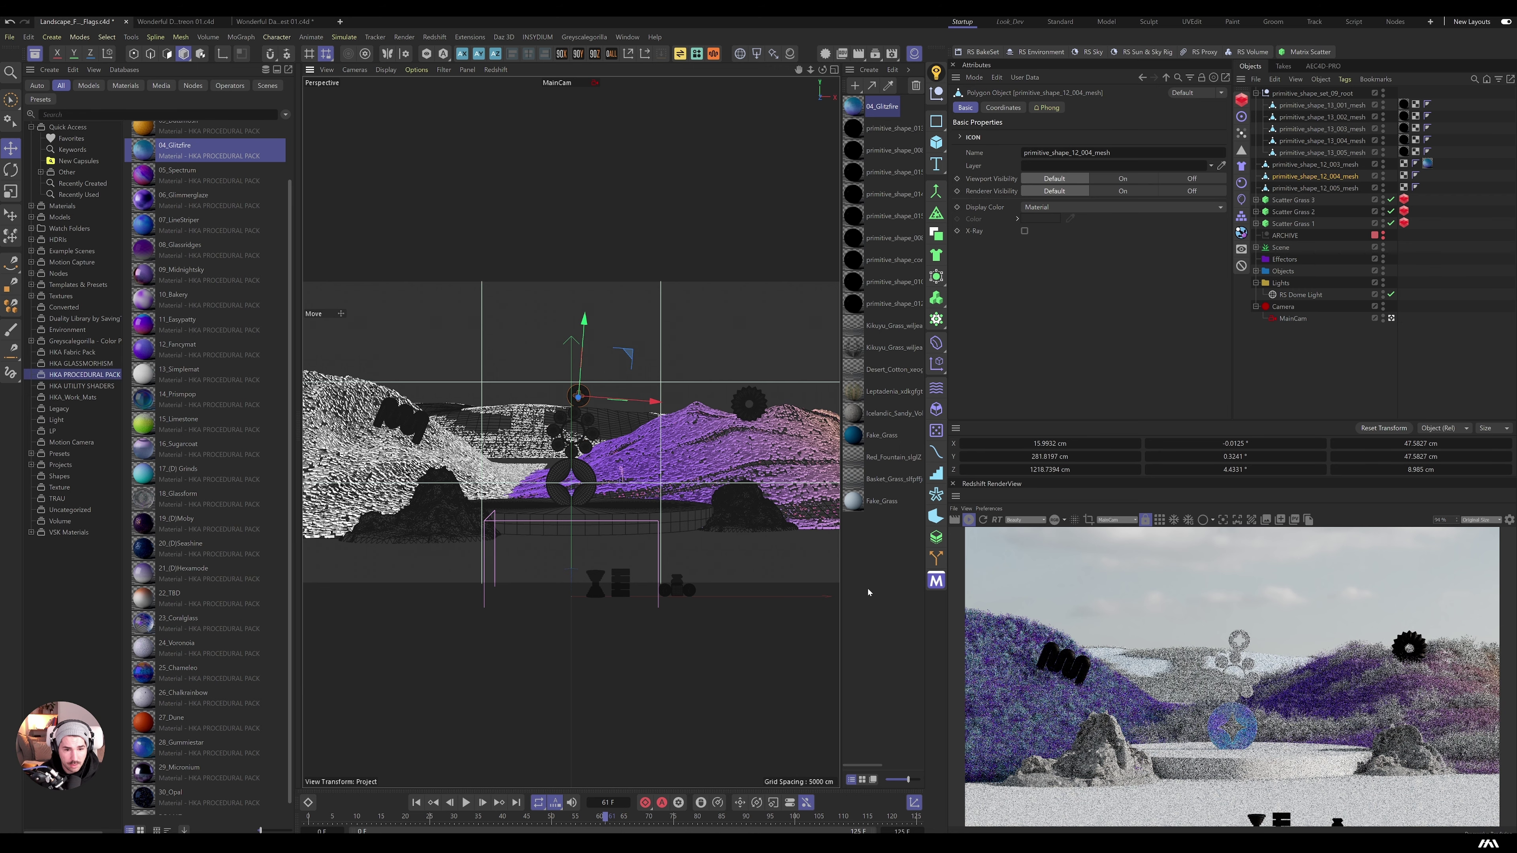
drag(666, 404, 661, 405)
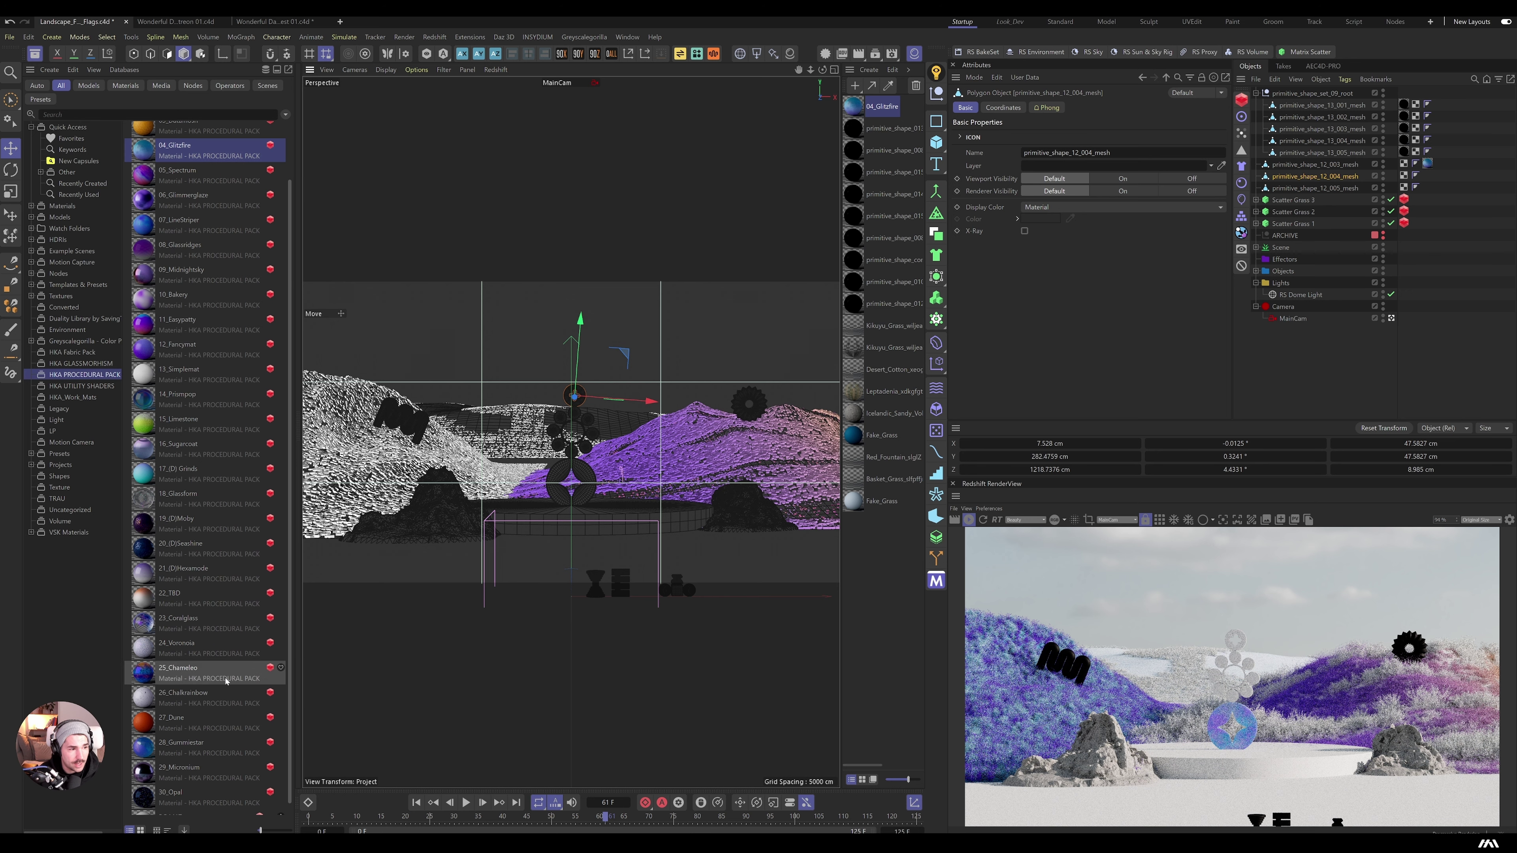
drag(180, 352, 767, 410)
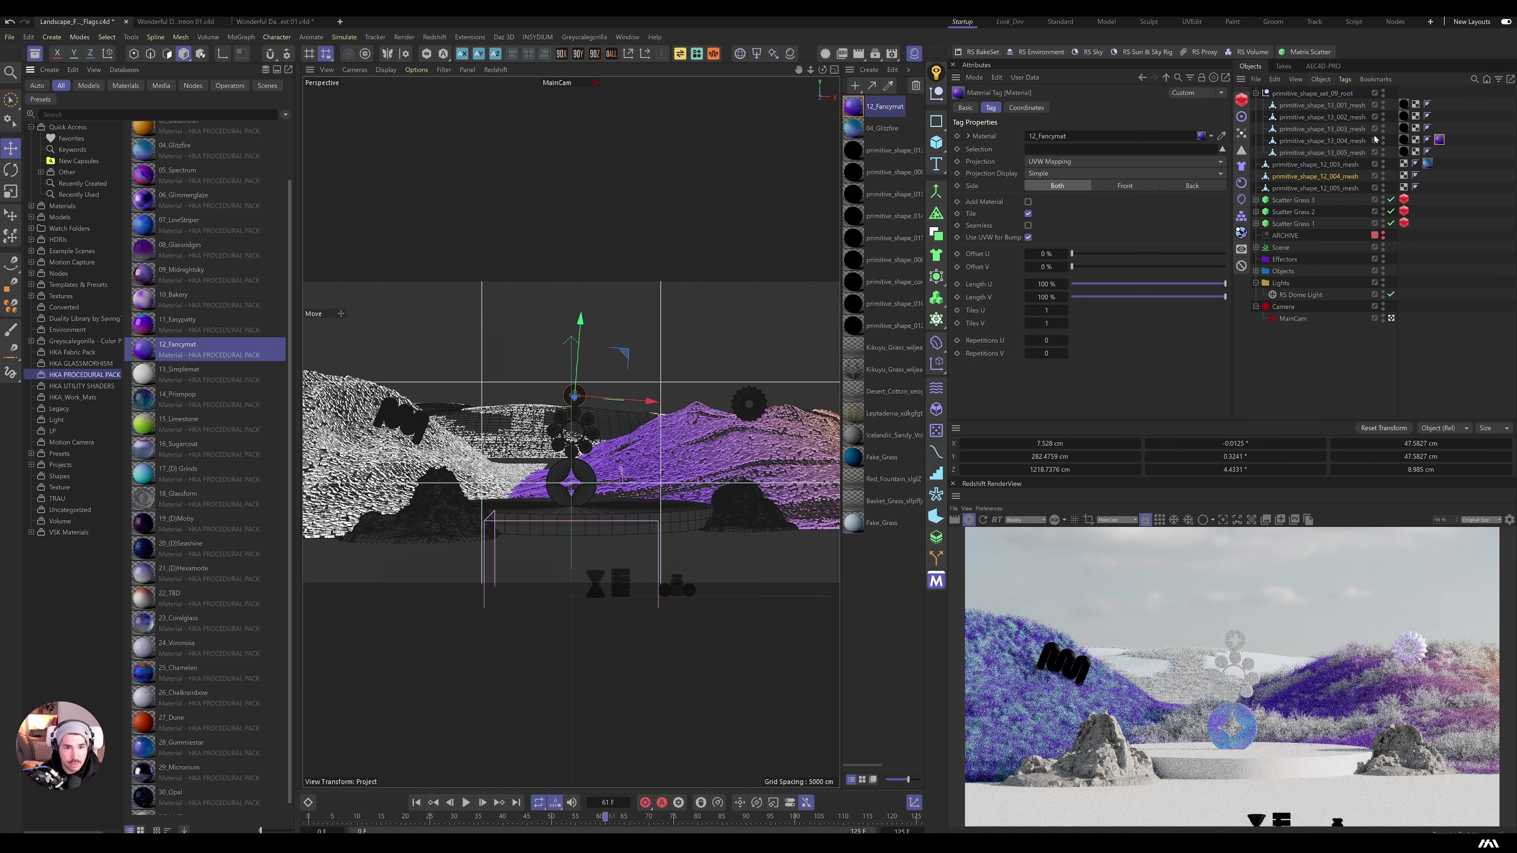
Step: Delete the five primitive_shape_13 material tags and nine unused materials, then apply 05_Spectrum to the letter shape
click(1402, 153)
shift+click(1403, 106)
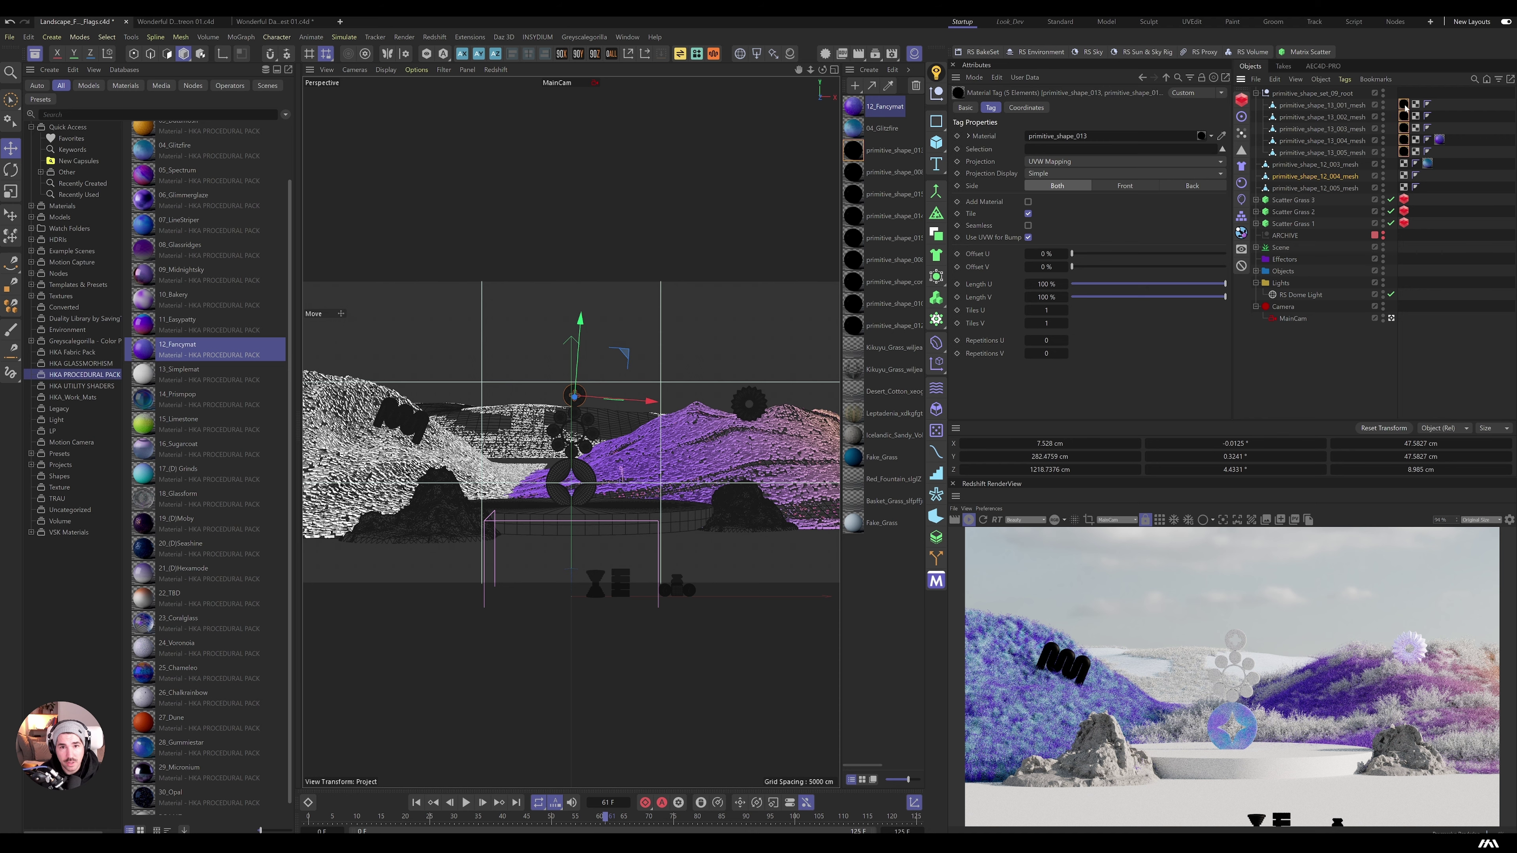
key(Delete)
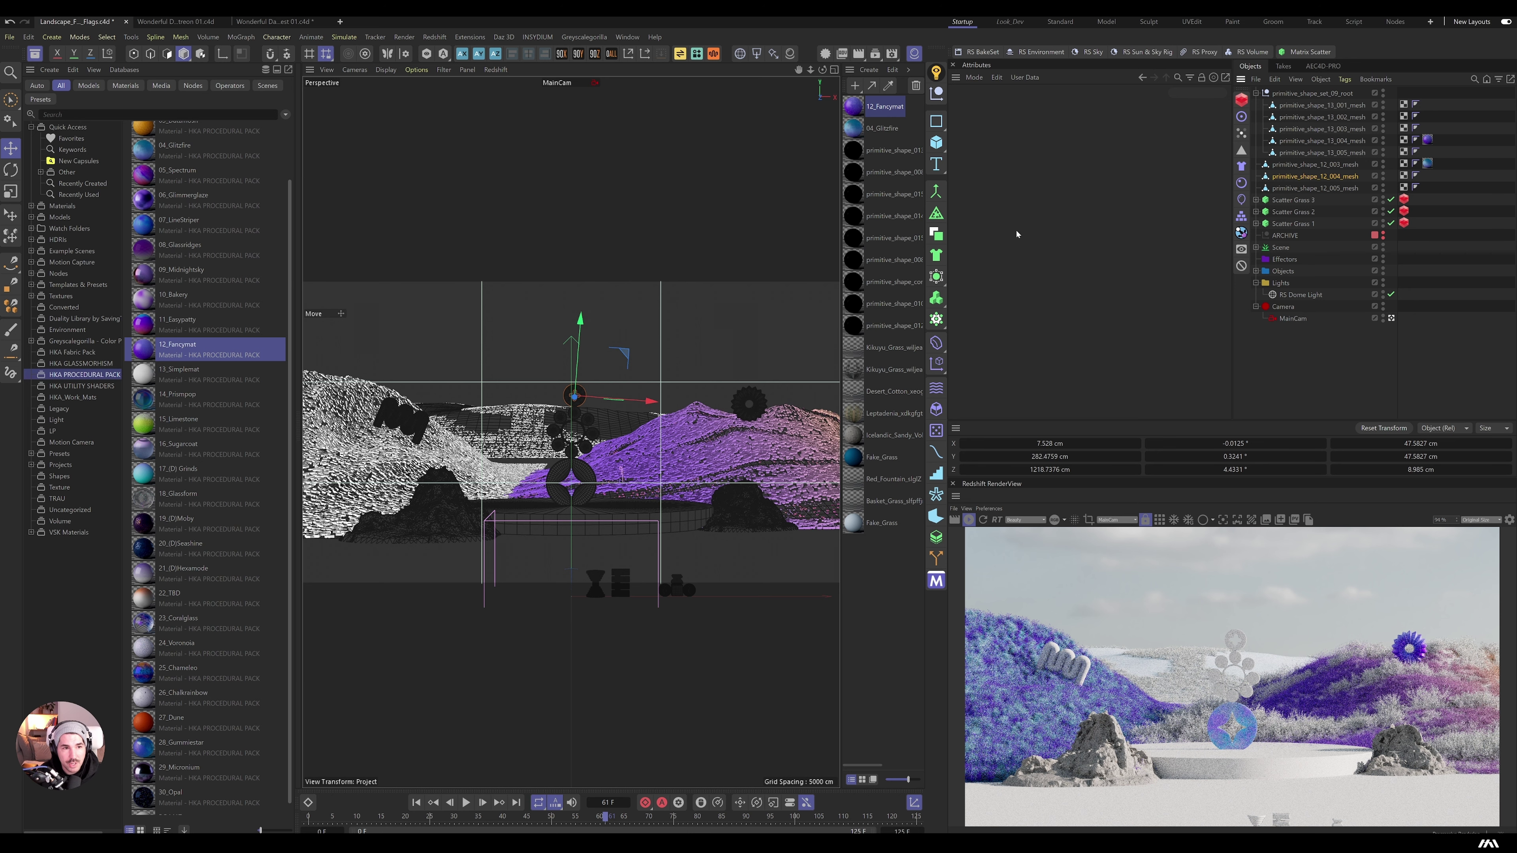
click(855, 158)
shift+click(863, 327)
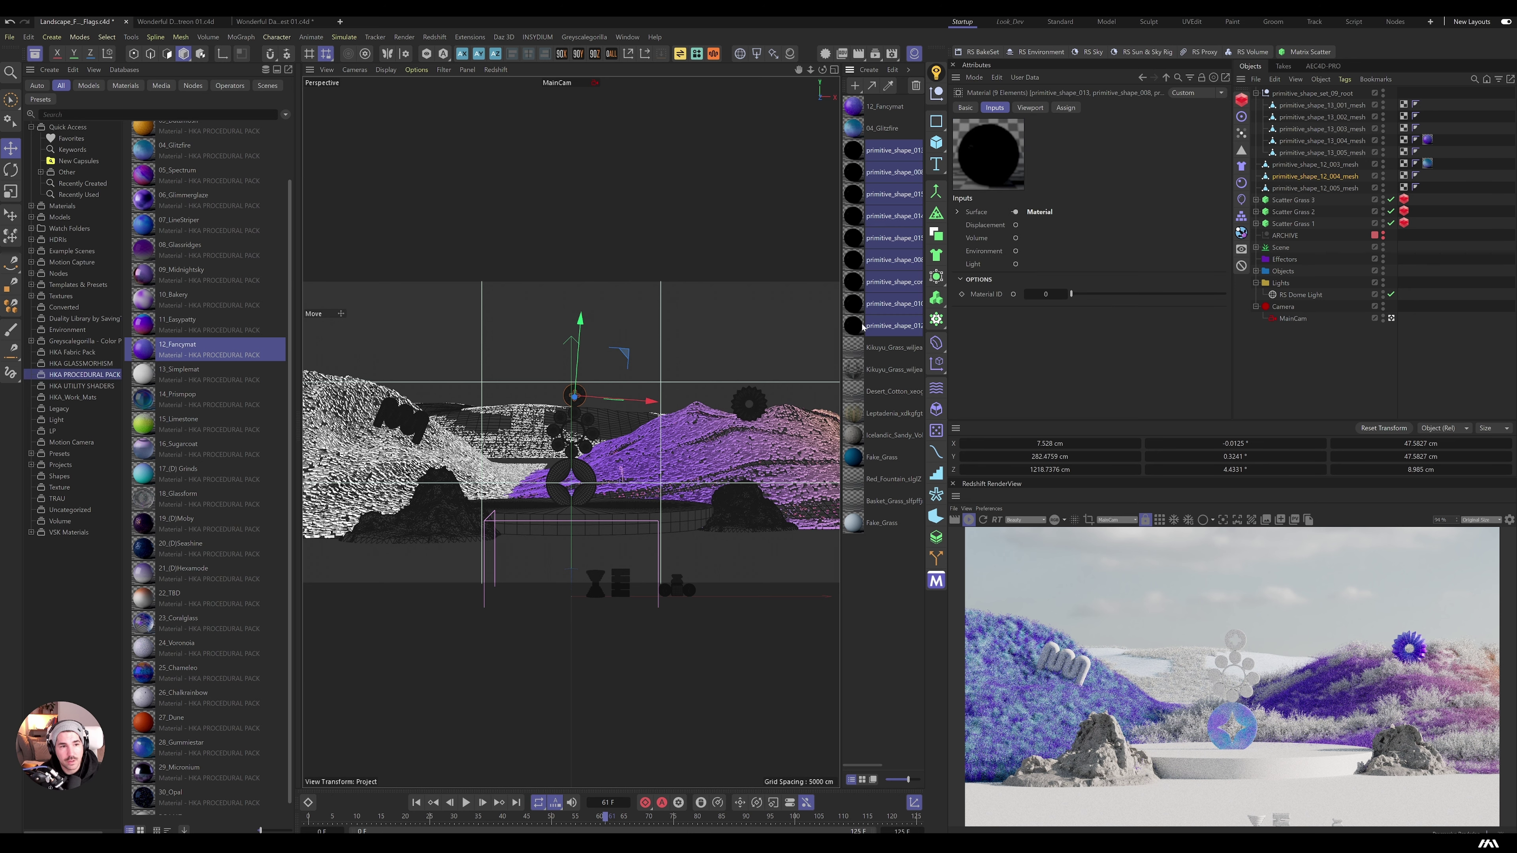
key(Delete)
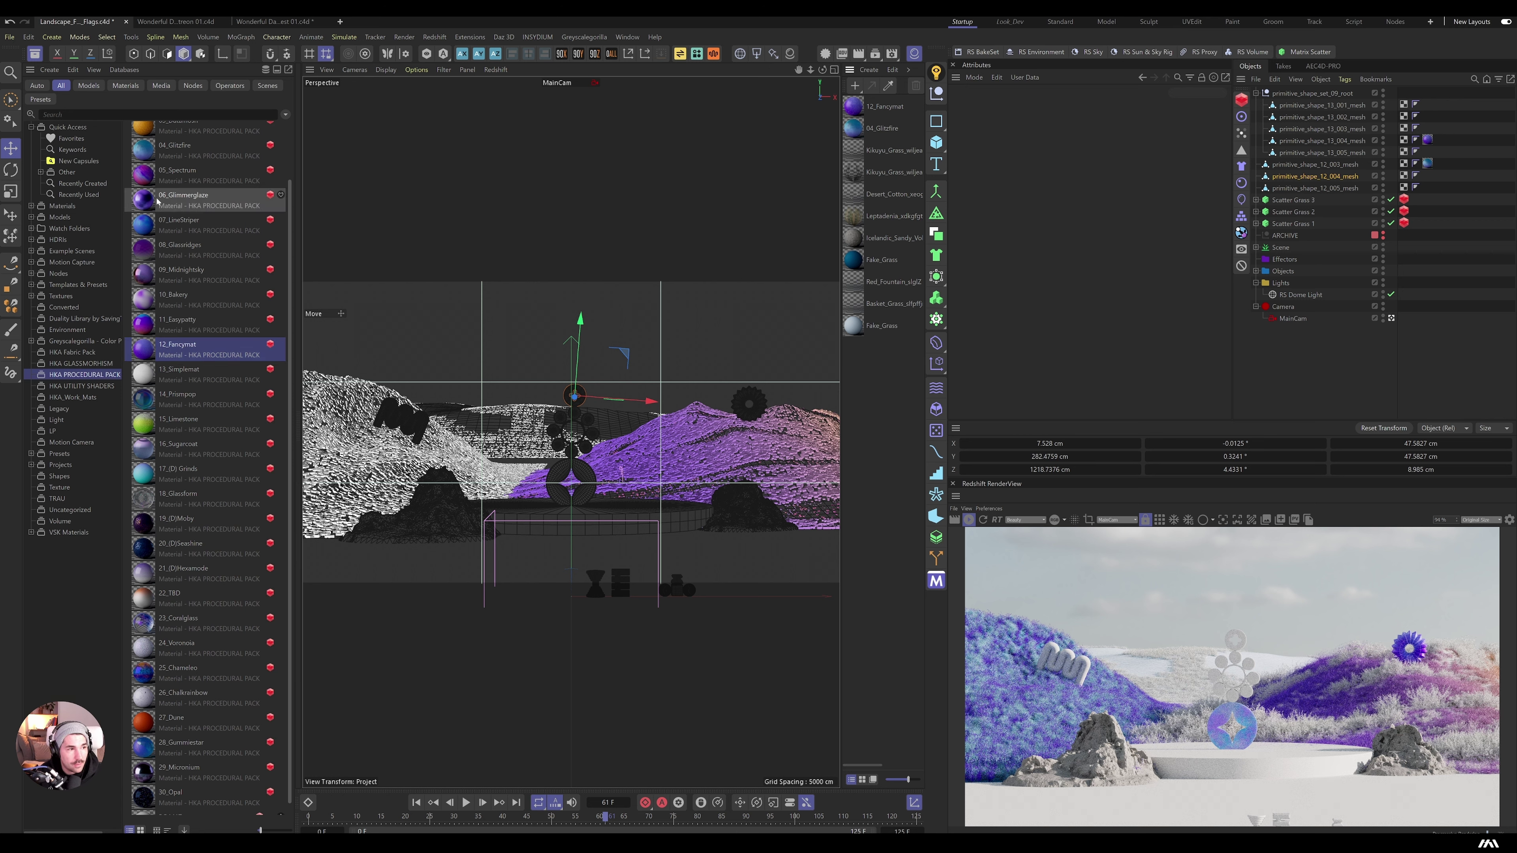
drag(159, 174, 414, 426)
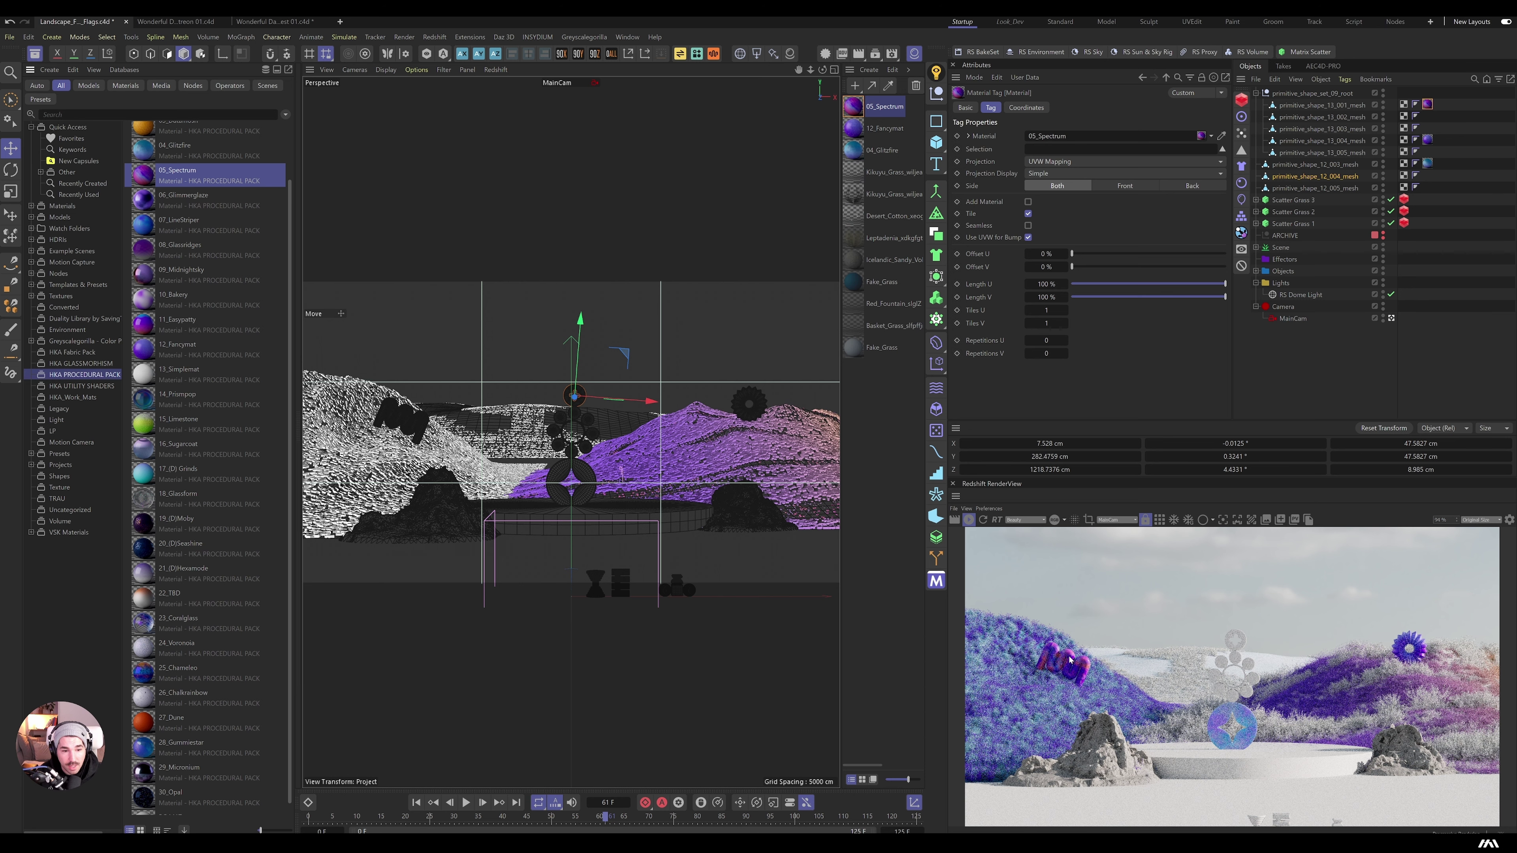
Step: Raise the 05_Spectrum Scale Noise above 1.504 and its Scale to 0.32
double_click(1427, 105)
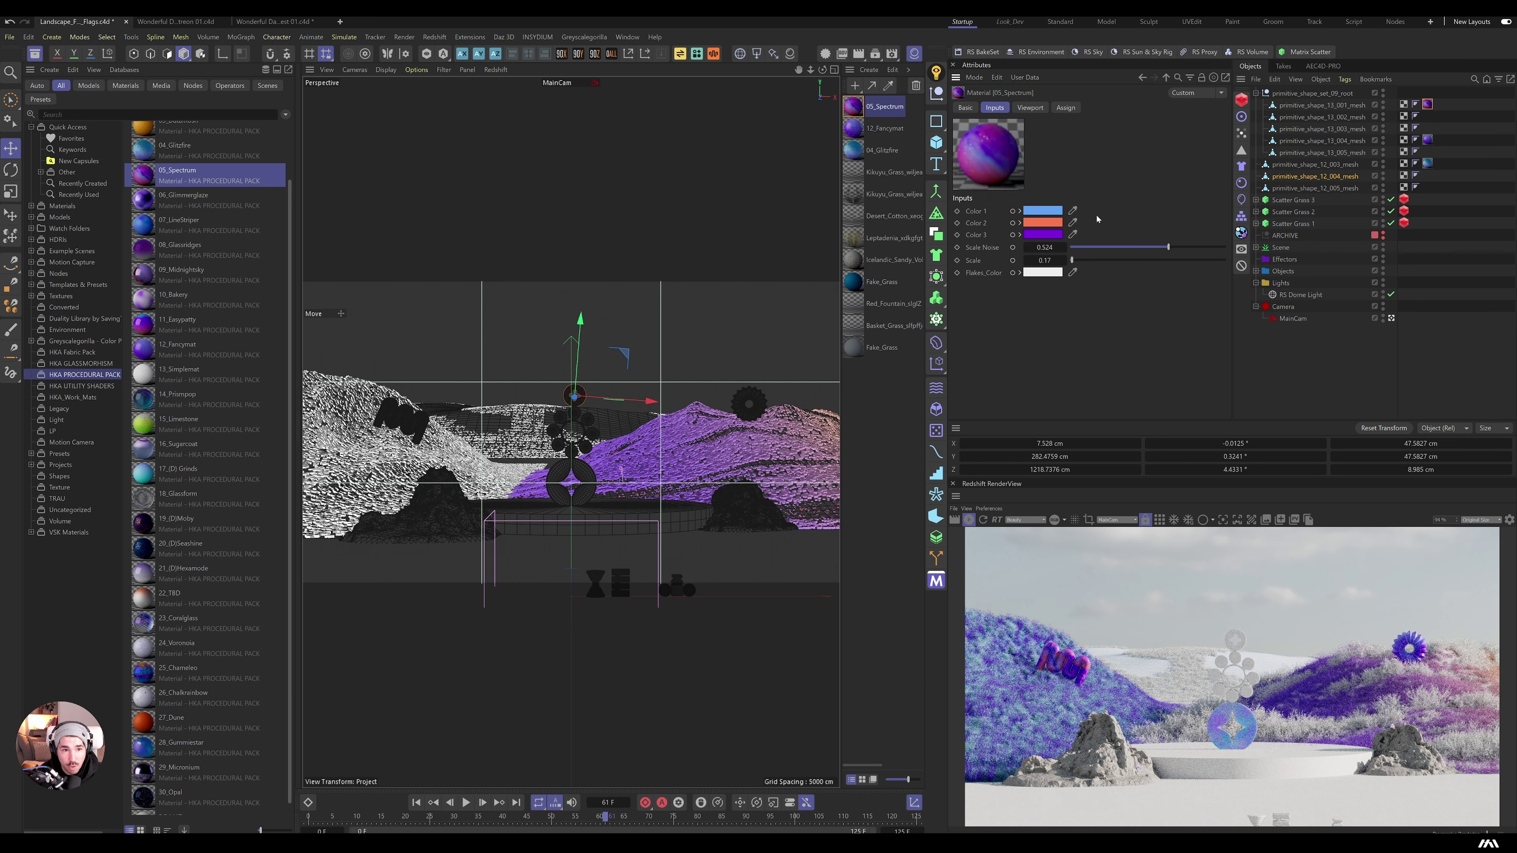
mouse_move(1042, 247)
mouse_down()
mouse_move(1100, 247)
mouse_move(1069, 247)
mouse_up()
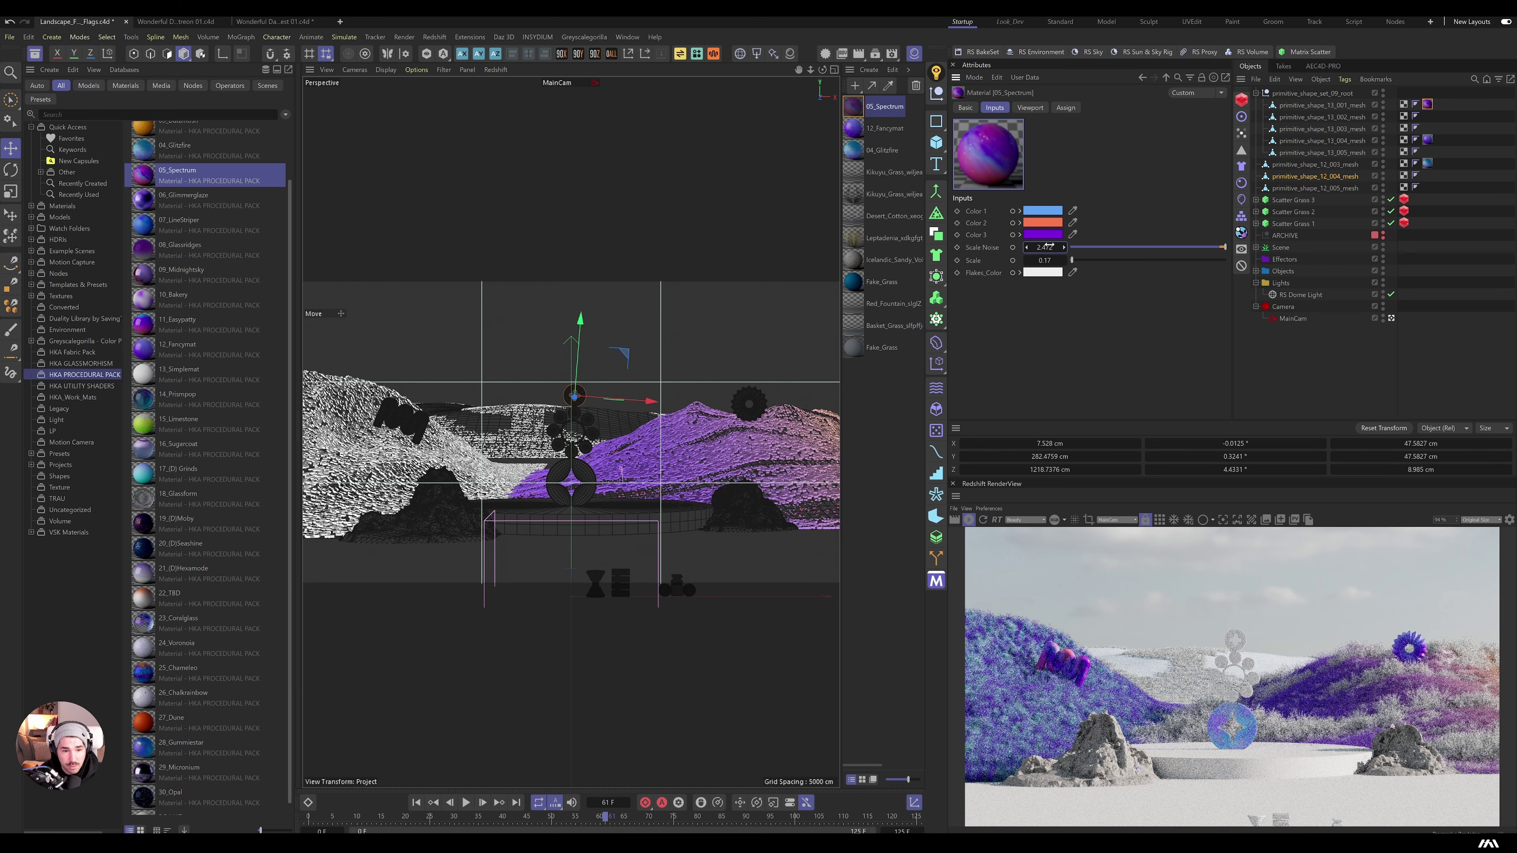
drag(1045, 260, 1052, 260)
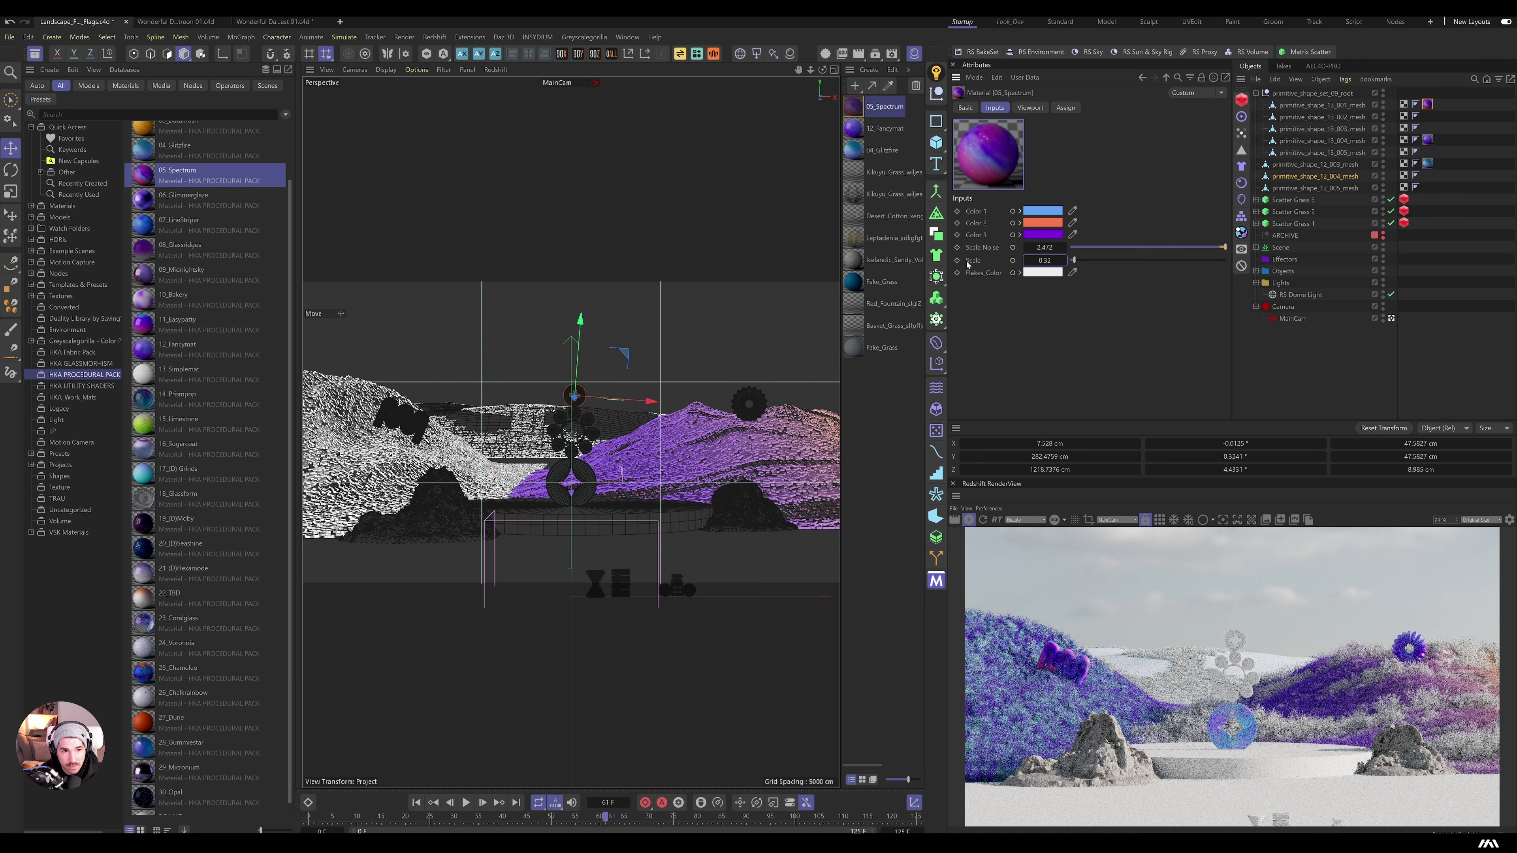
drag(1045, 246, 1069, 247)
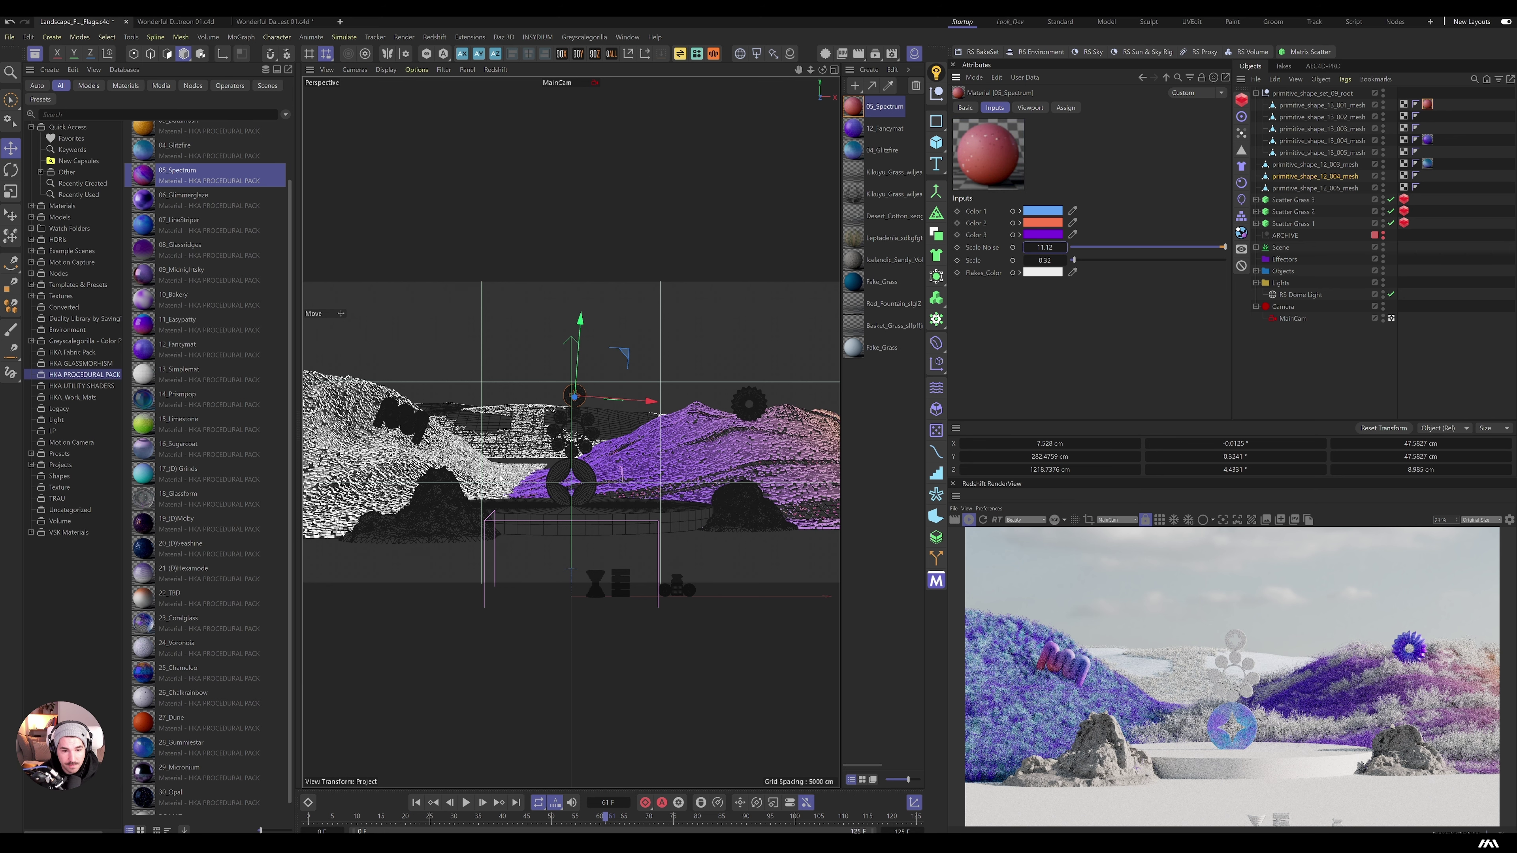
Step: Apply 23_Coralglass to the flower object and increase its Scale_mask and Scale
drag(144, 627, 522, 508)
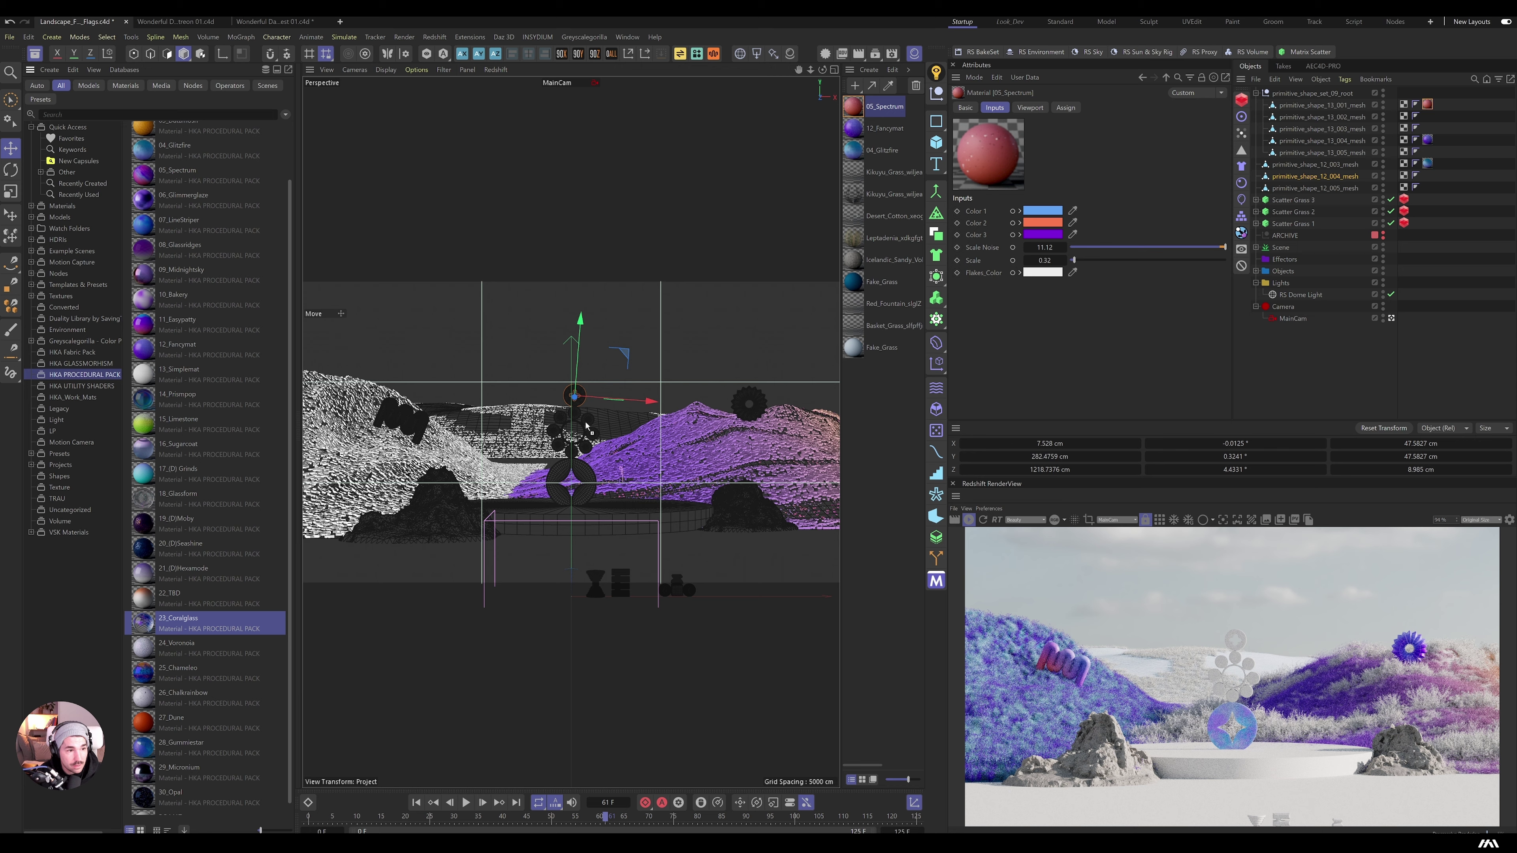
drag(587, 428, 587, 427)
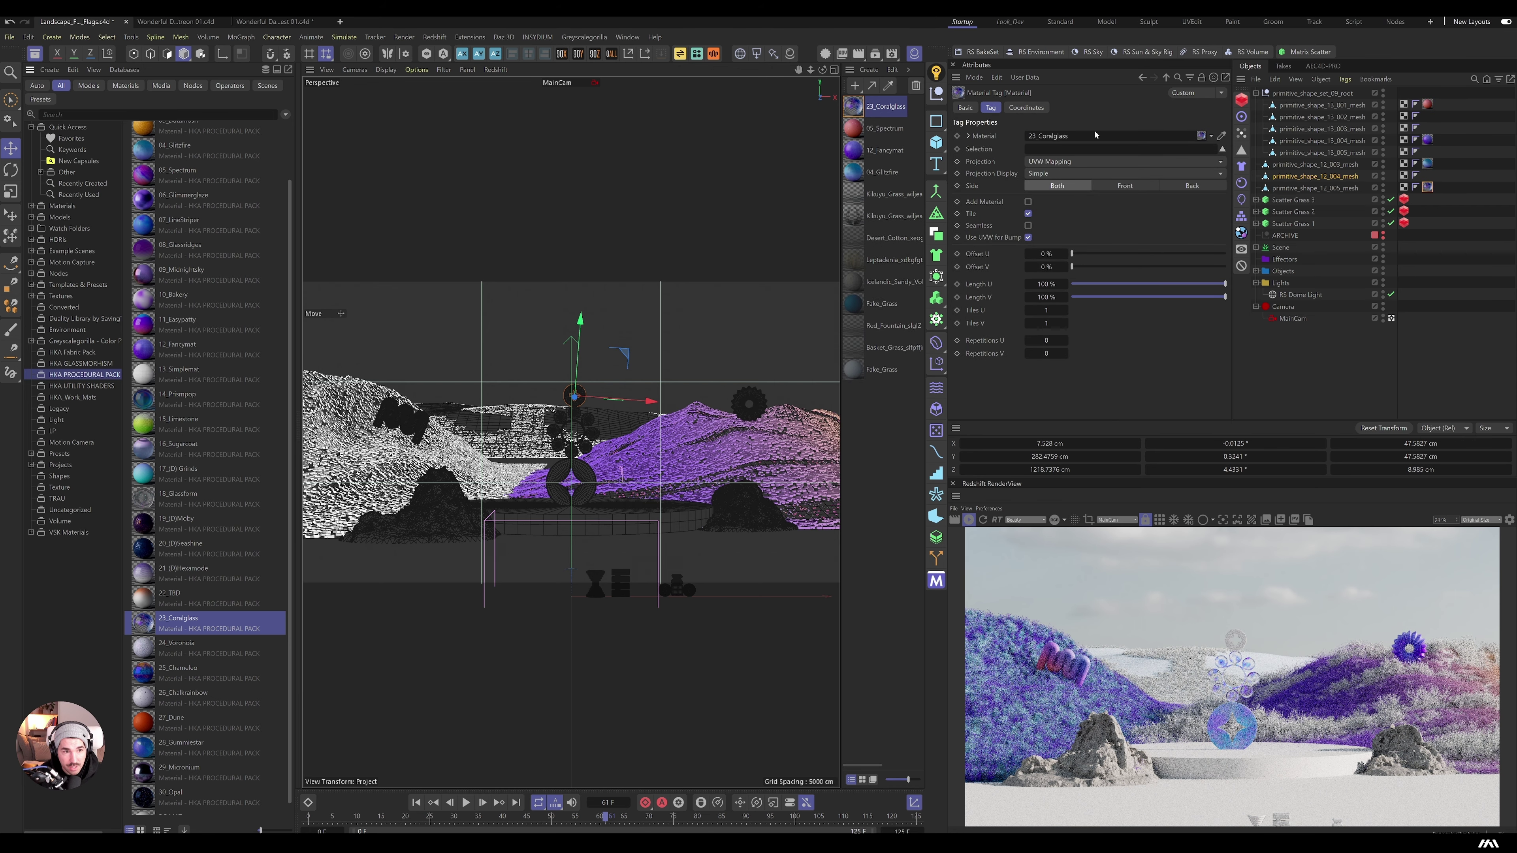
double_click(1427, 187)
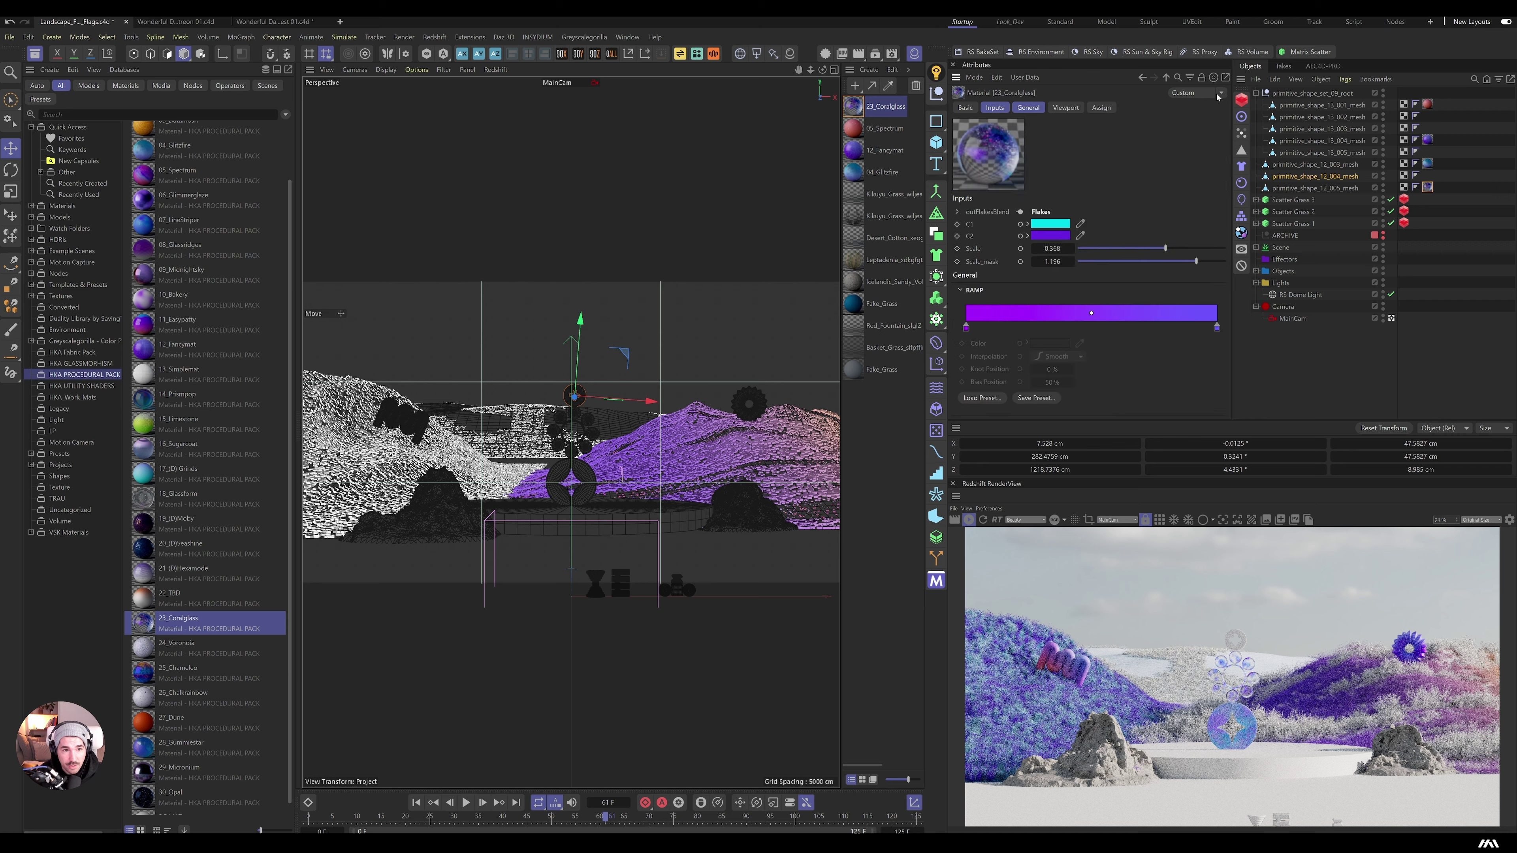
drag(1052, 261, 1152, 262)
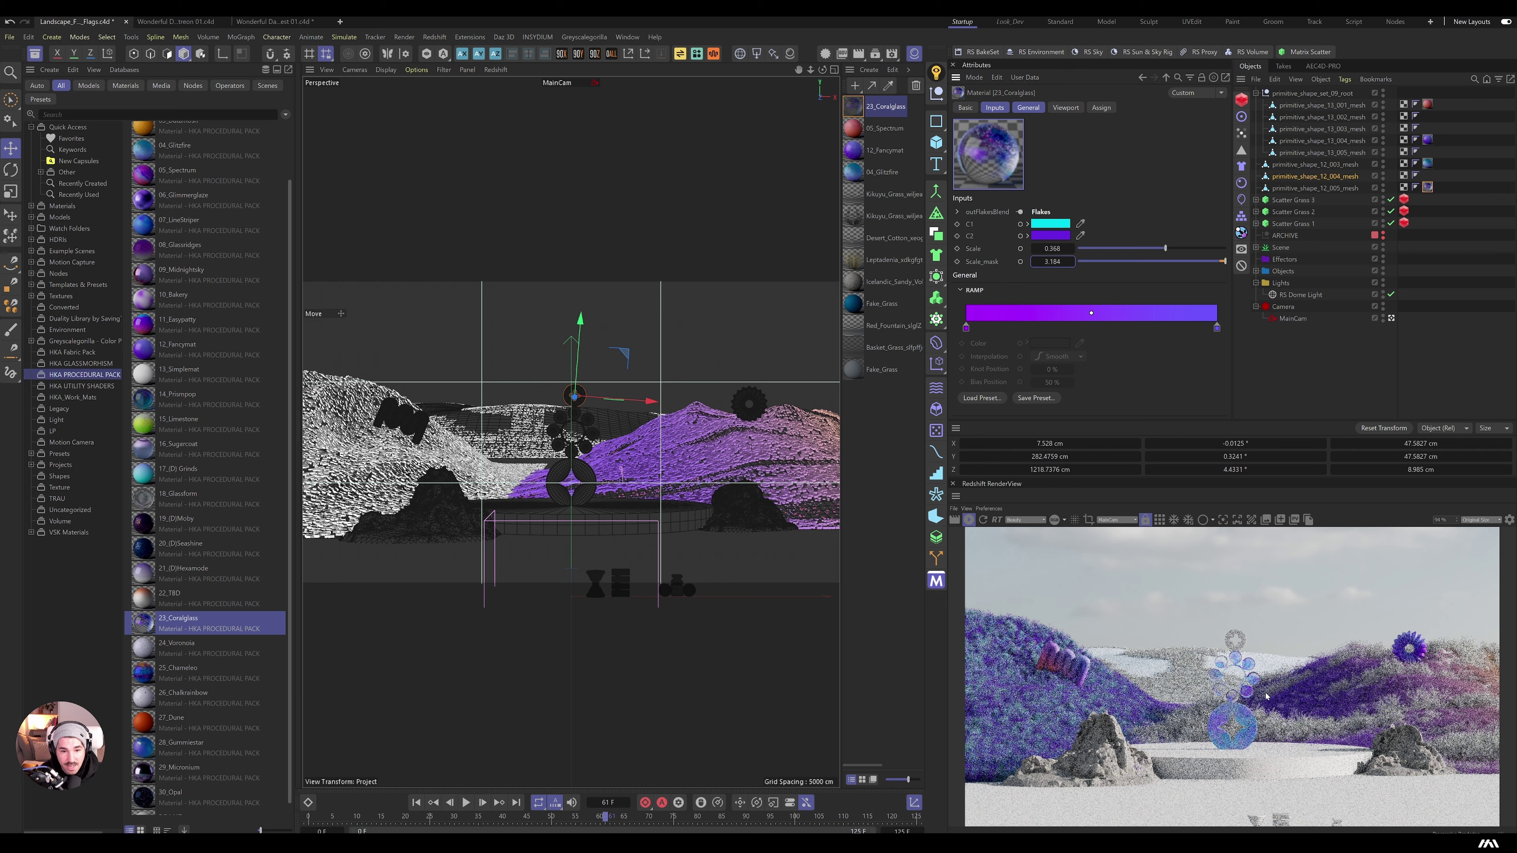
mouse_move(1074, 248)
mouse_down()
mouse_move(1093, 263)
mouse_move(1052, 248)
mouse_up()
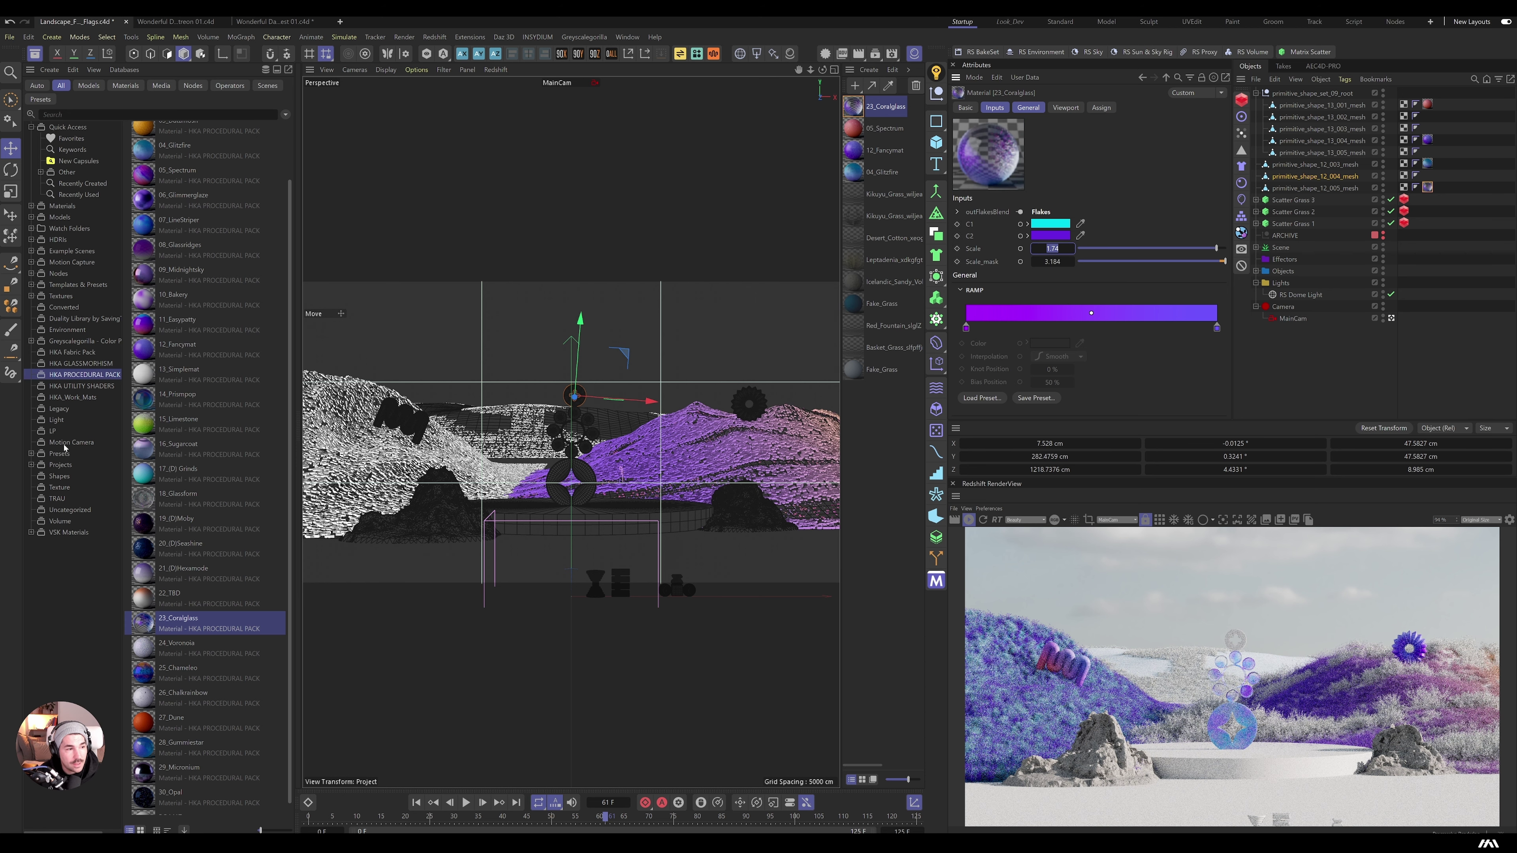
Step: Apply 25_Chameleo to a stacked shape and 28_Gummiestar to primitive_shape_12_004_mesh
scroll(275, 743, down, 1)
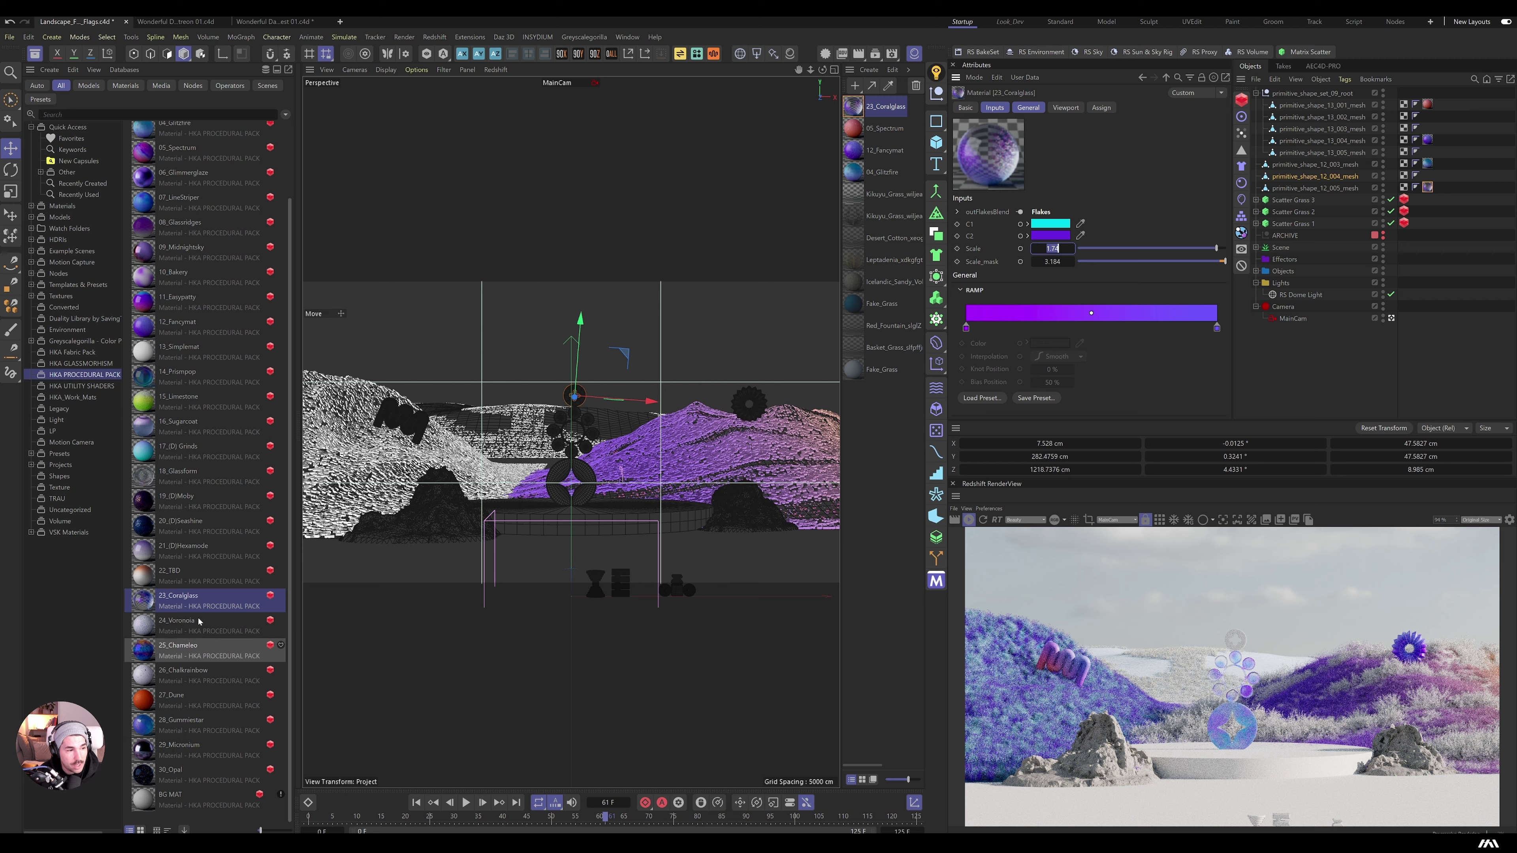
drag(147, 657, 567, 405)
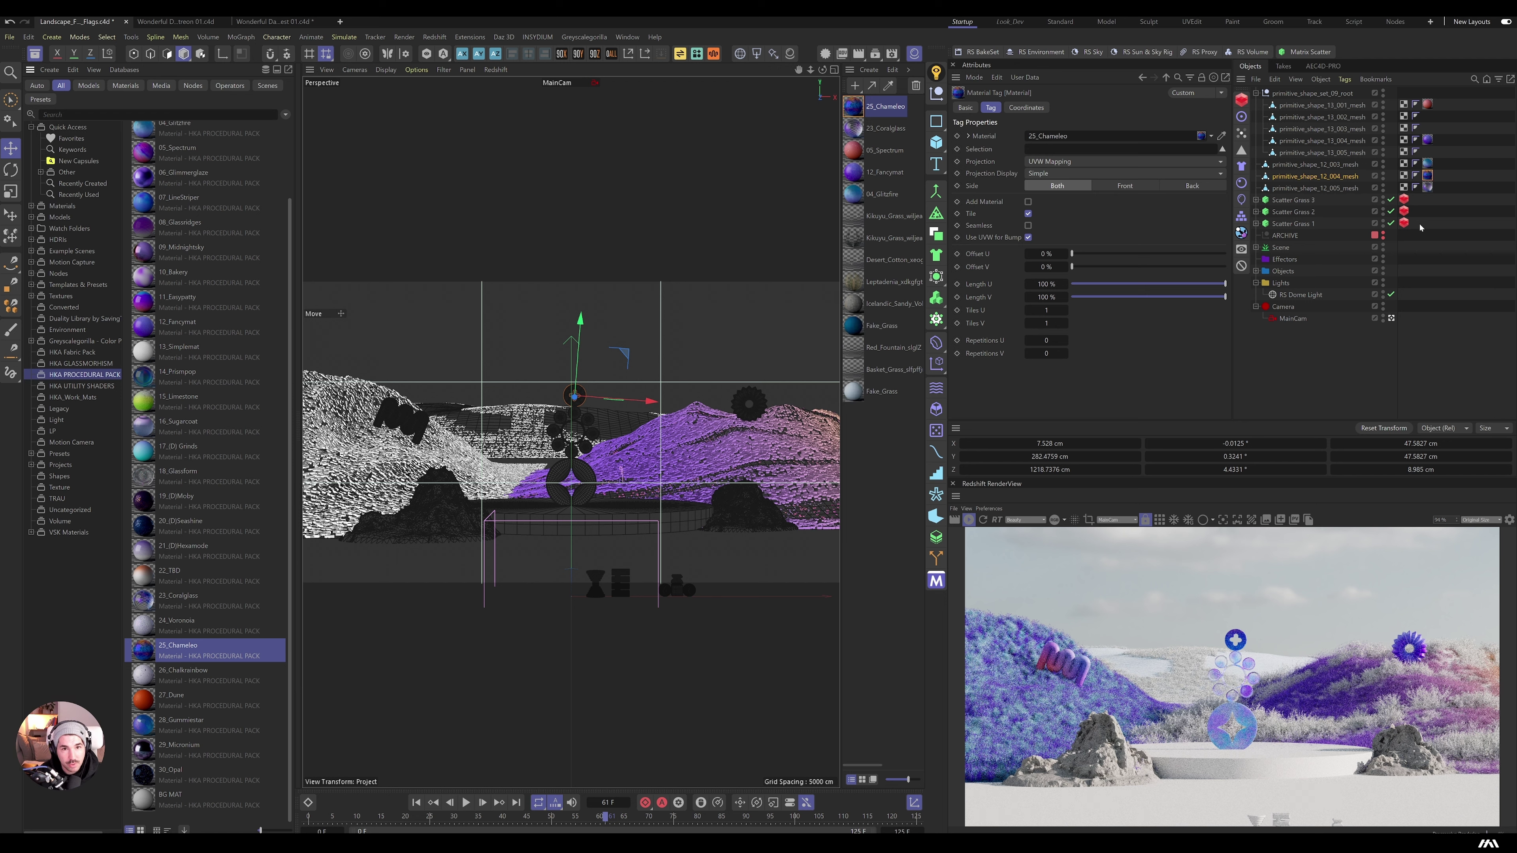
drag(199, 724, 1427, 177)
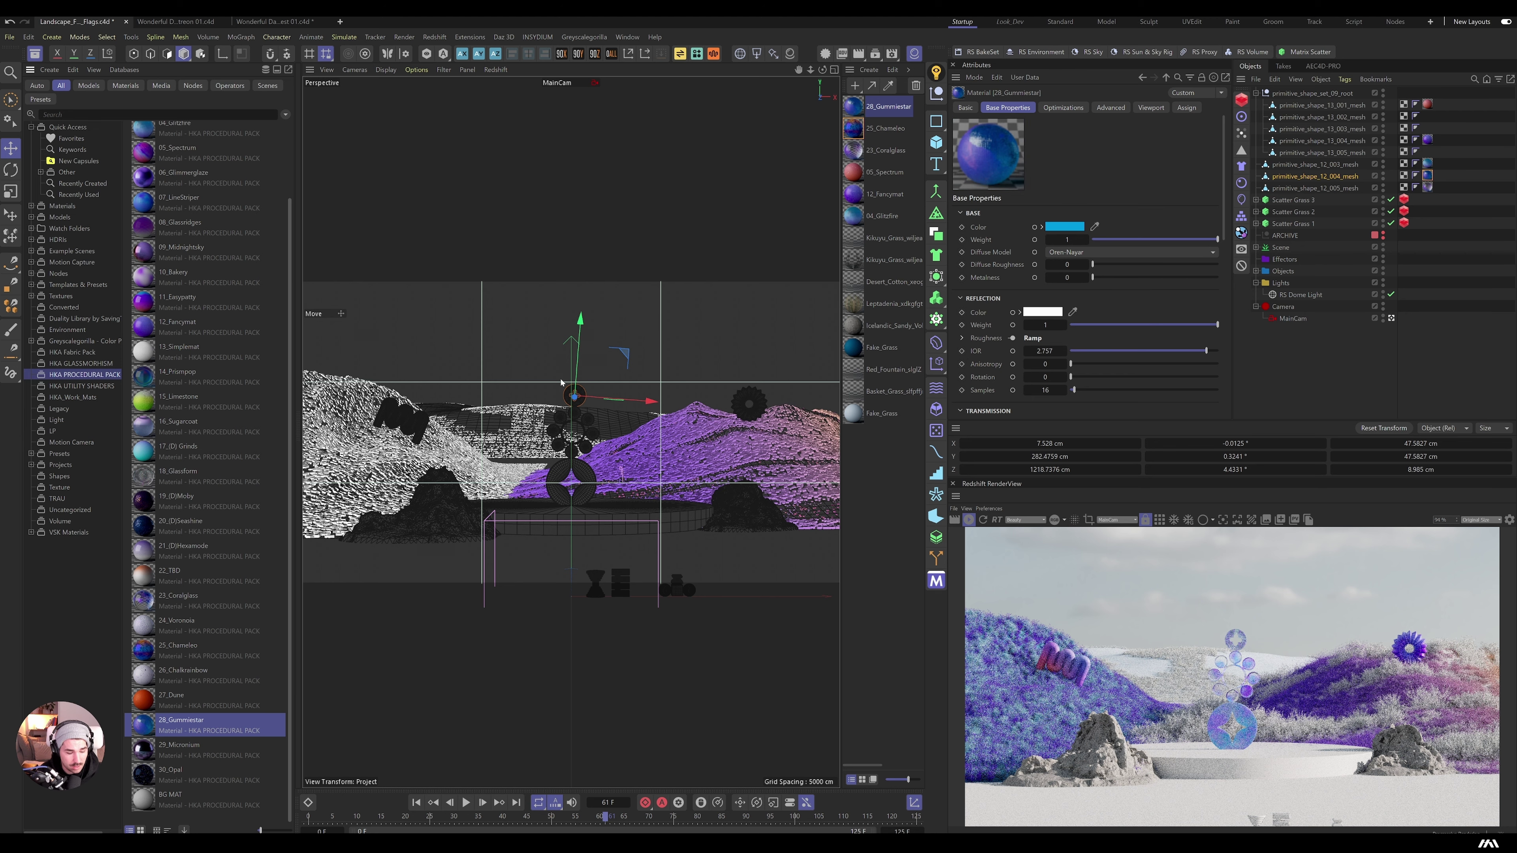
Step: Rotate primitive_shape_12_005_mesh to about a -24° heading
key(r)
click(590, 451)
drag(589, 440, 584, 420)
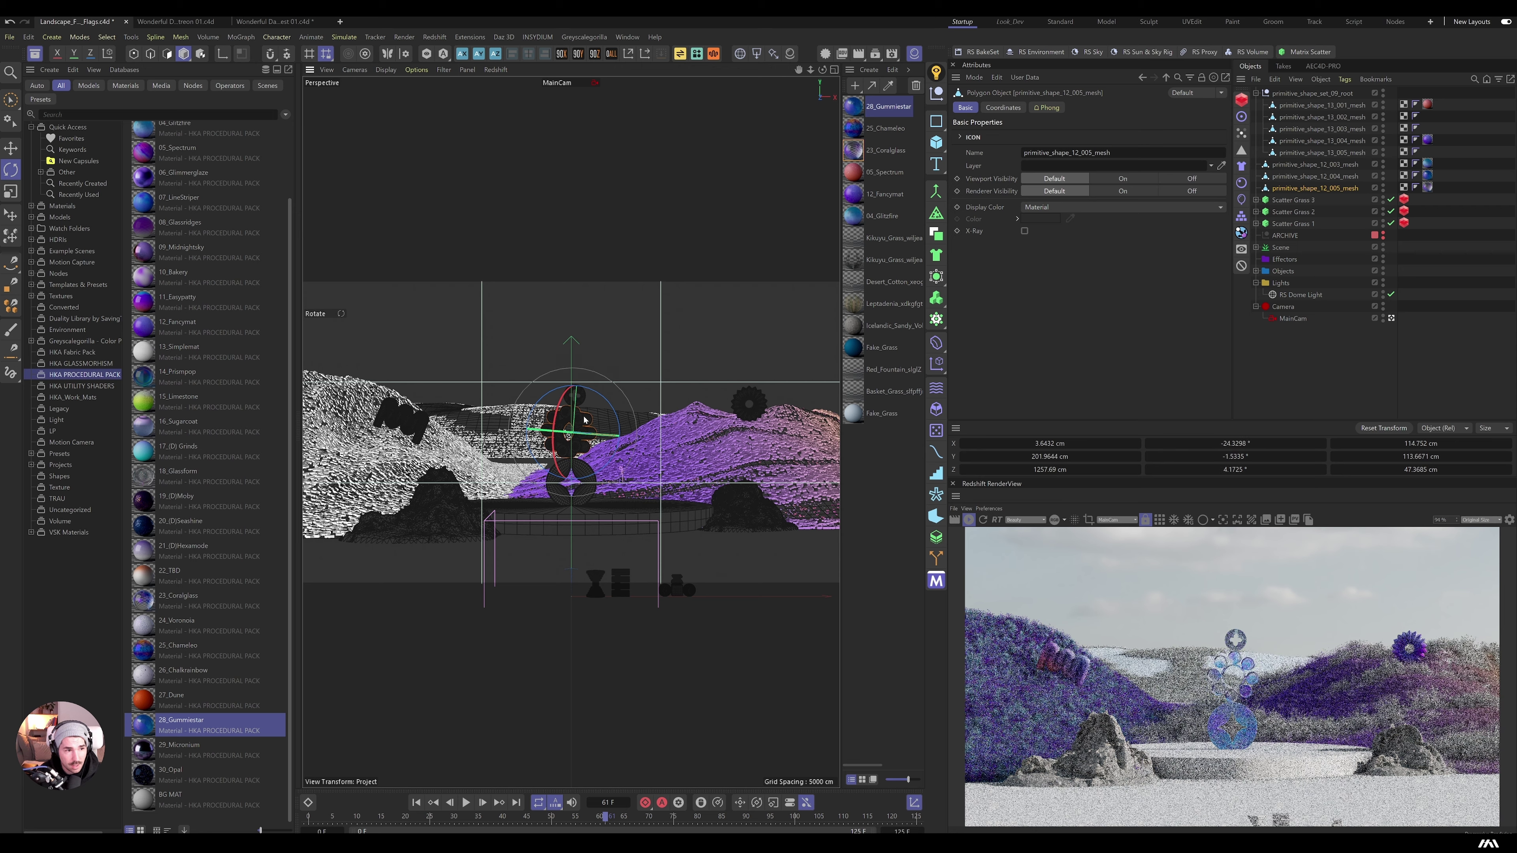
Step: Enlarge primitive_shape_12_004_mesh and reseat it, tilted, on top of the stack
click(585, 401)
click(11, 215)
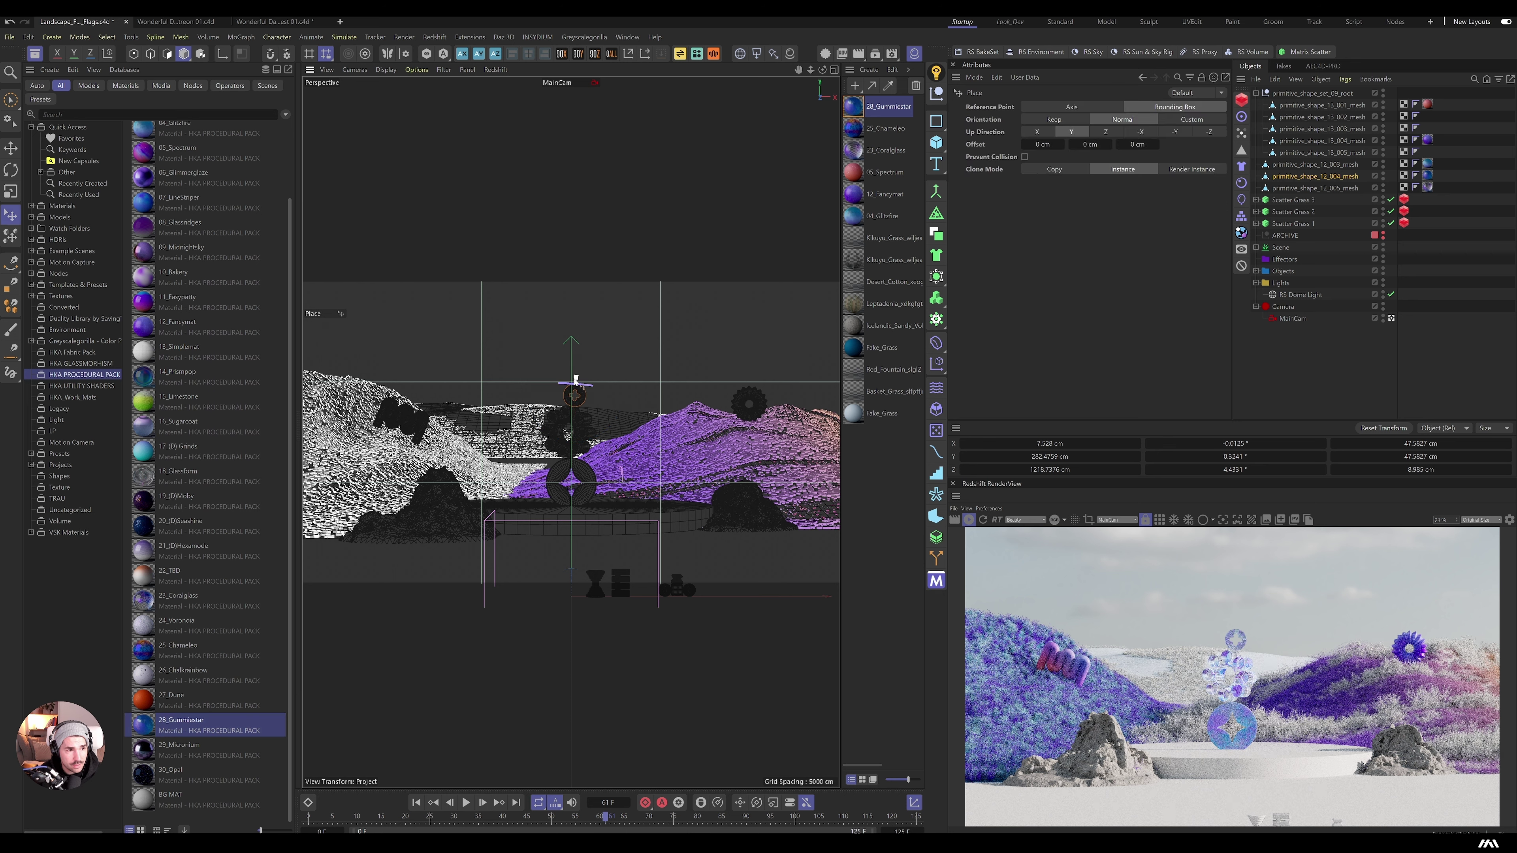
drag(576, 369, 697, 401)
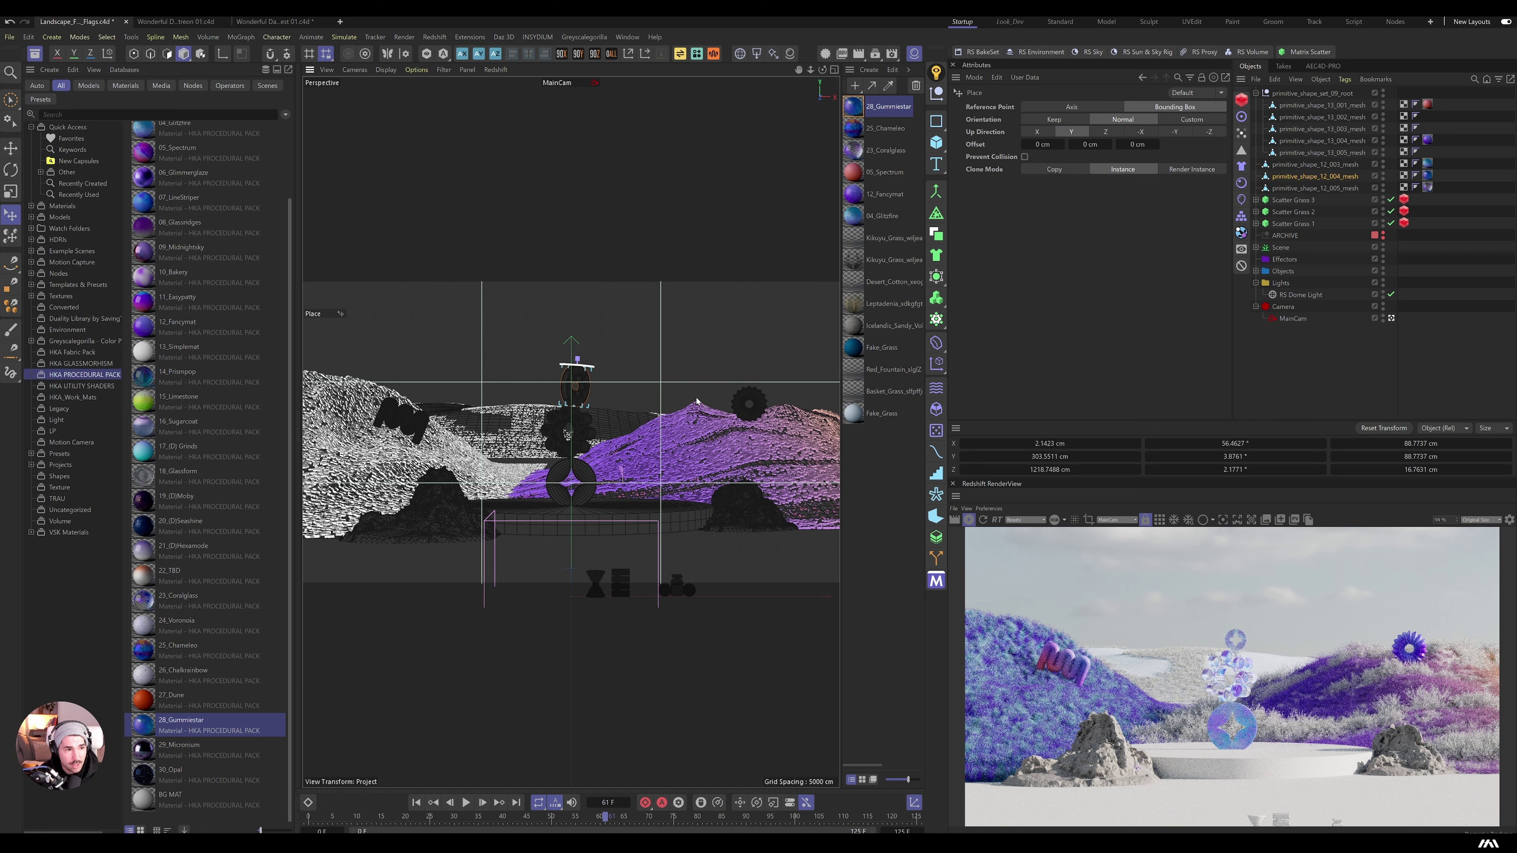
drag(566, 413, 555, 423)
Step: From a free camera, snap the torus onto the surface below it, then return to MainCam
click(1392, 318)
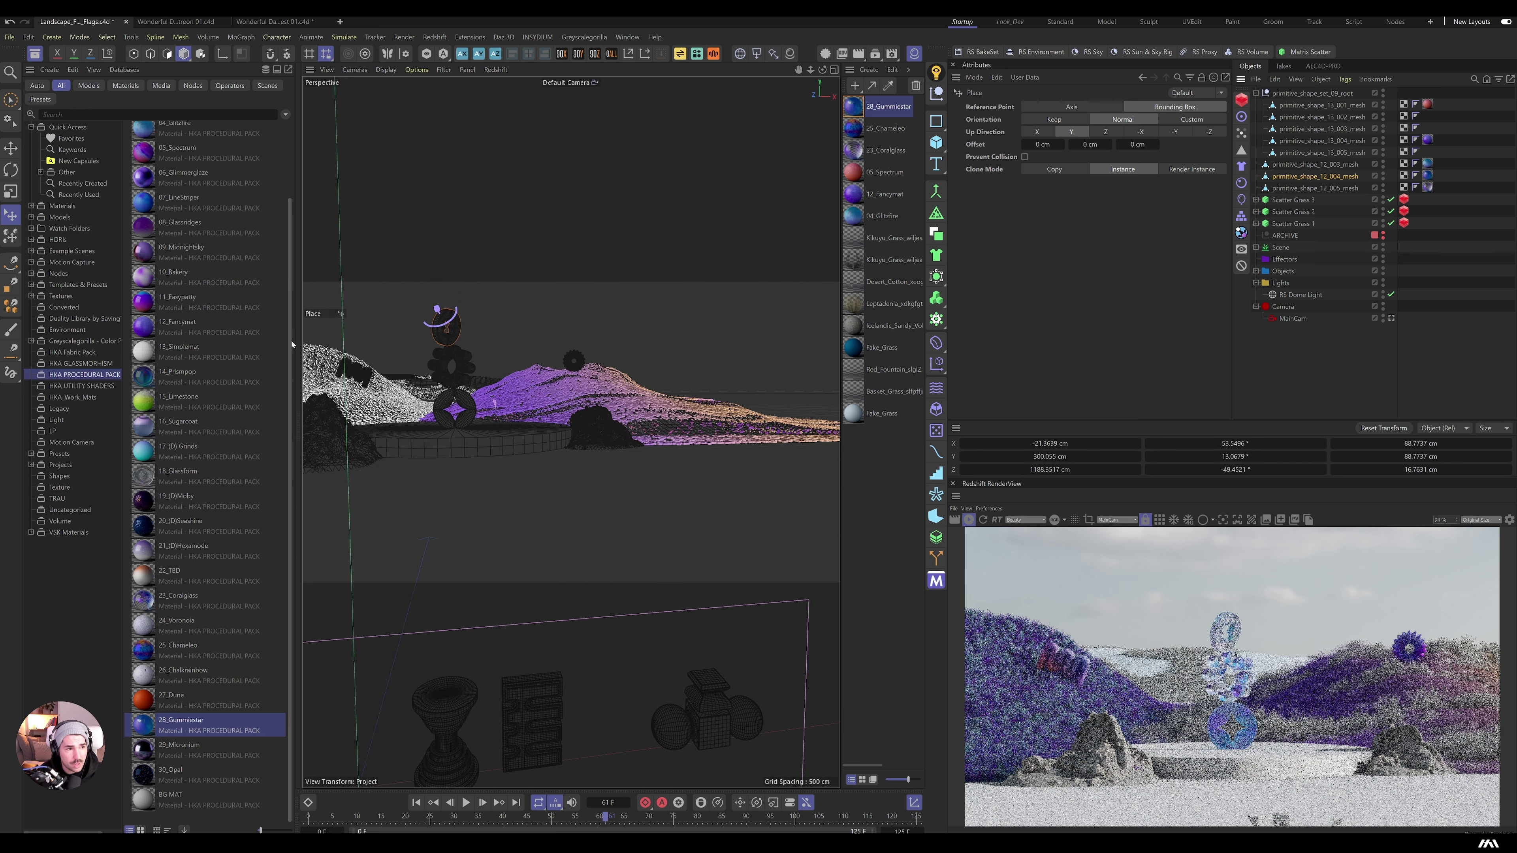
alt+drag(456, 409, 511, 524)
alt+right_drag(510, 524, 654, 529)
alt+drag(599, 422, 489, 427)
drag(562, 392, 669, 344)
alt+right_drag(669, 344, 573, 347)
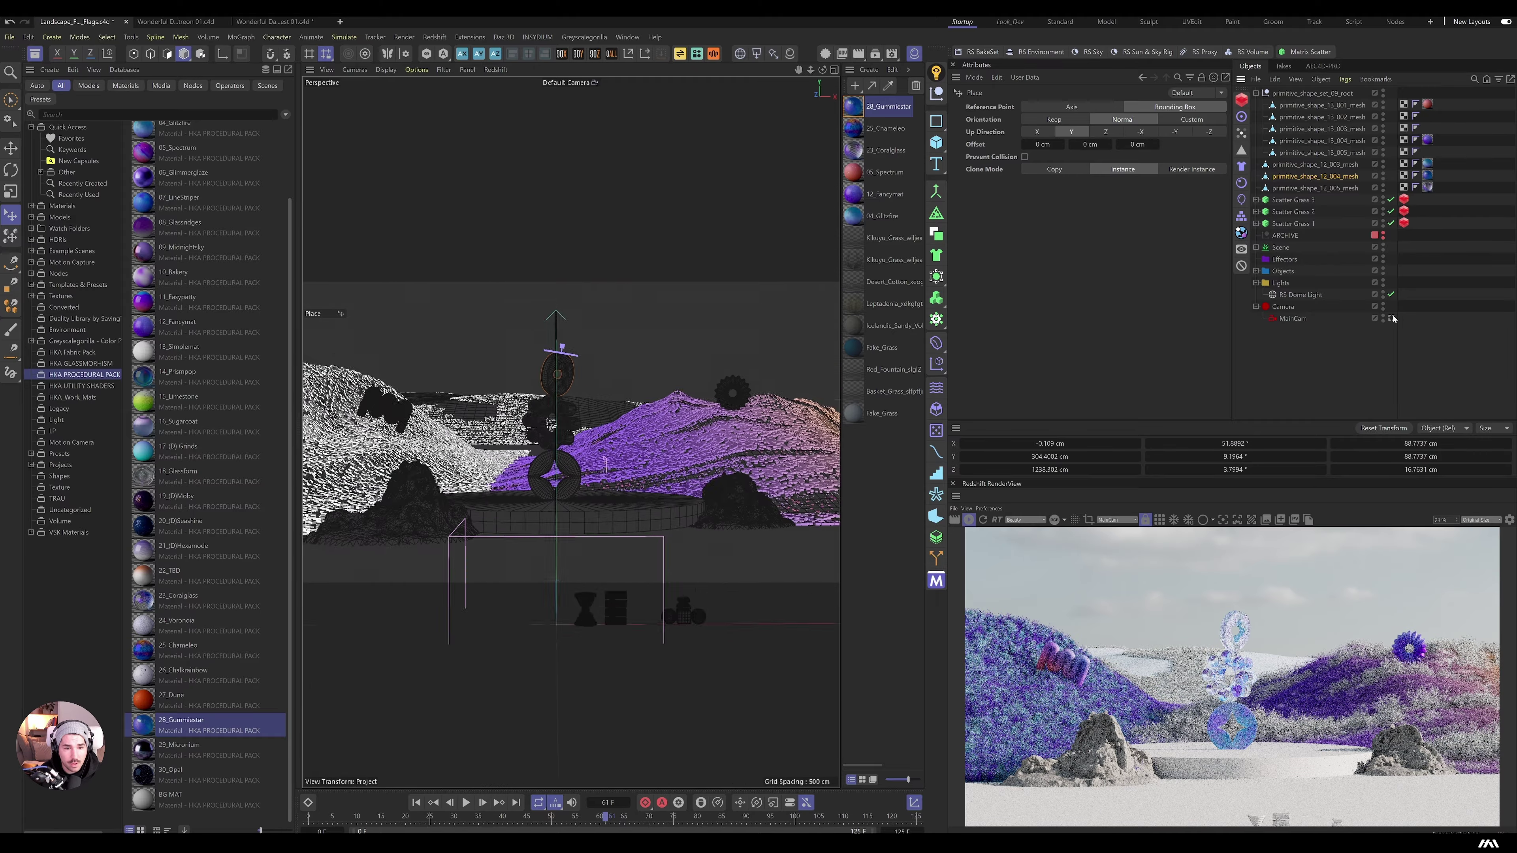
click(1391, 318)
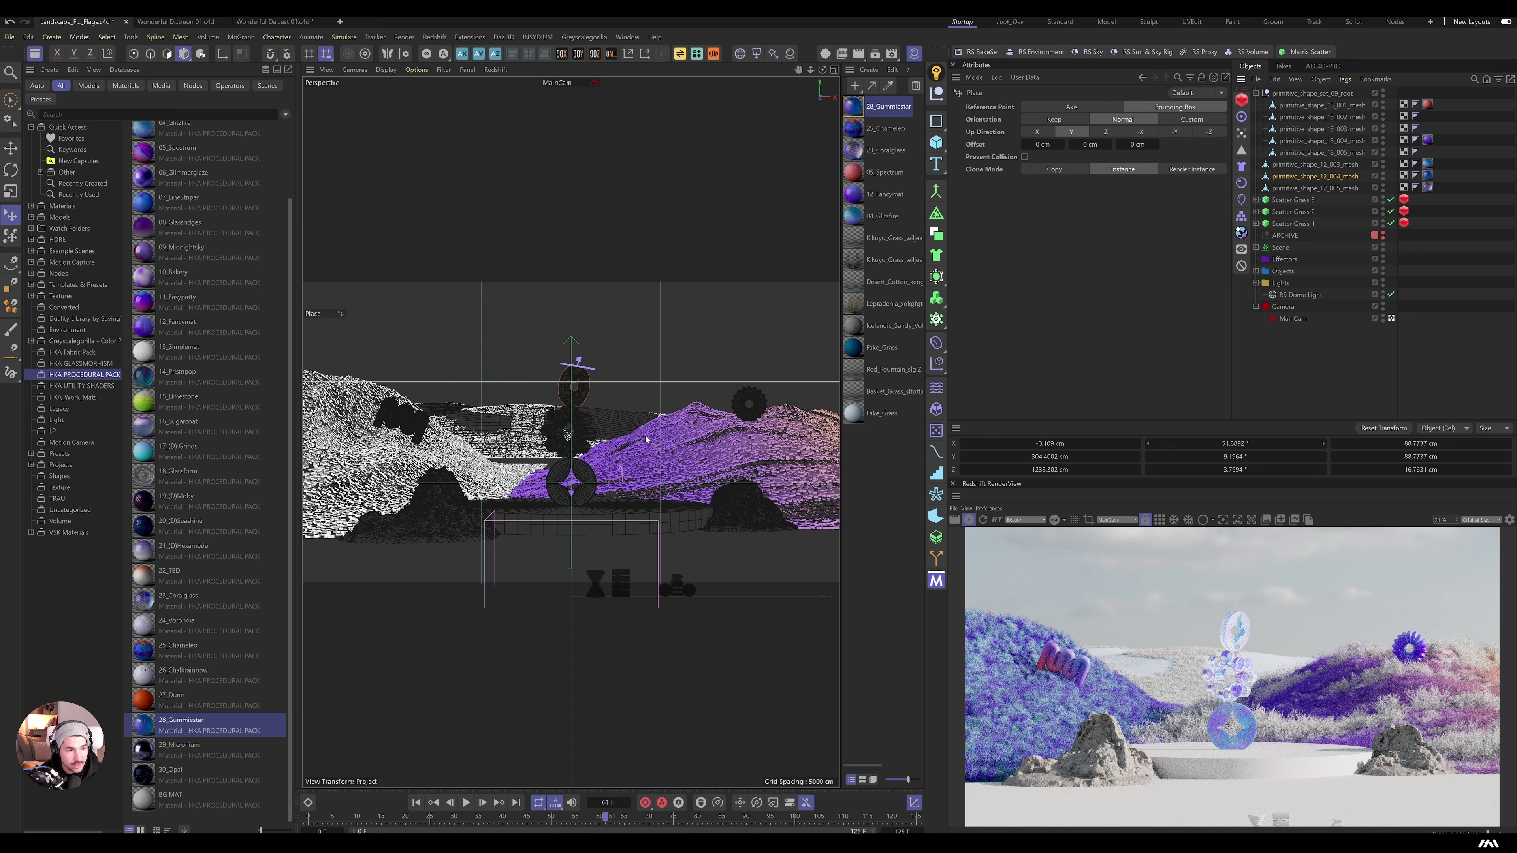
Step: Reposition and tilt the top disc into its final spot on the stack, ending in MainCam
mouse_move(574, 392)
mouse_down()
mouse_move(566, 411)
mouse_move(577, 386)
mouse_up()
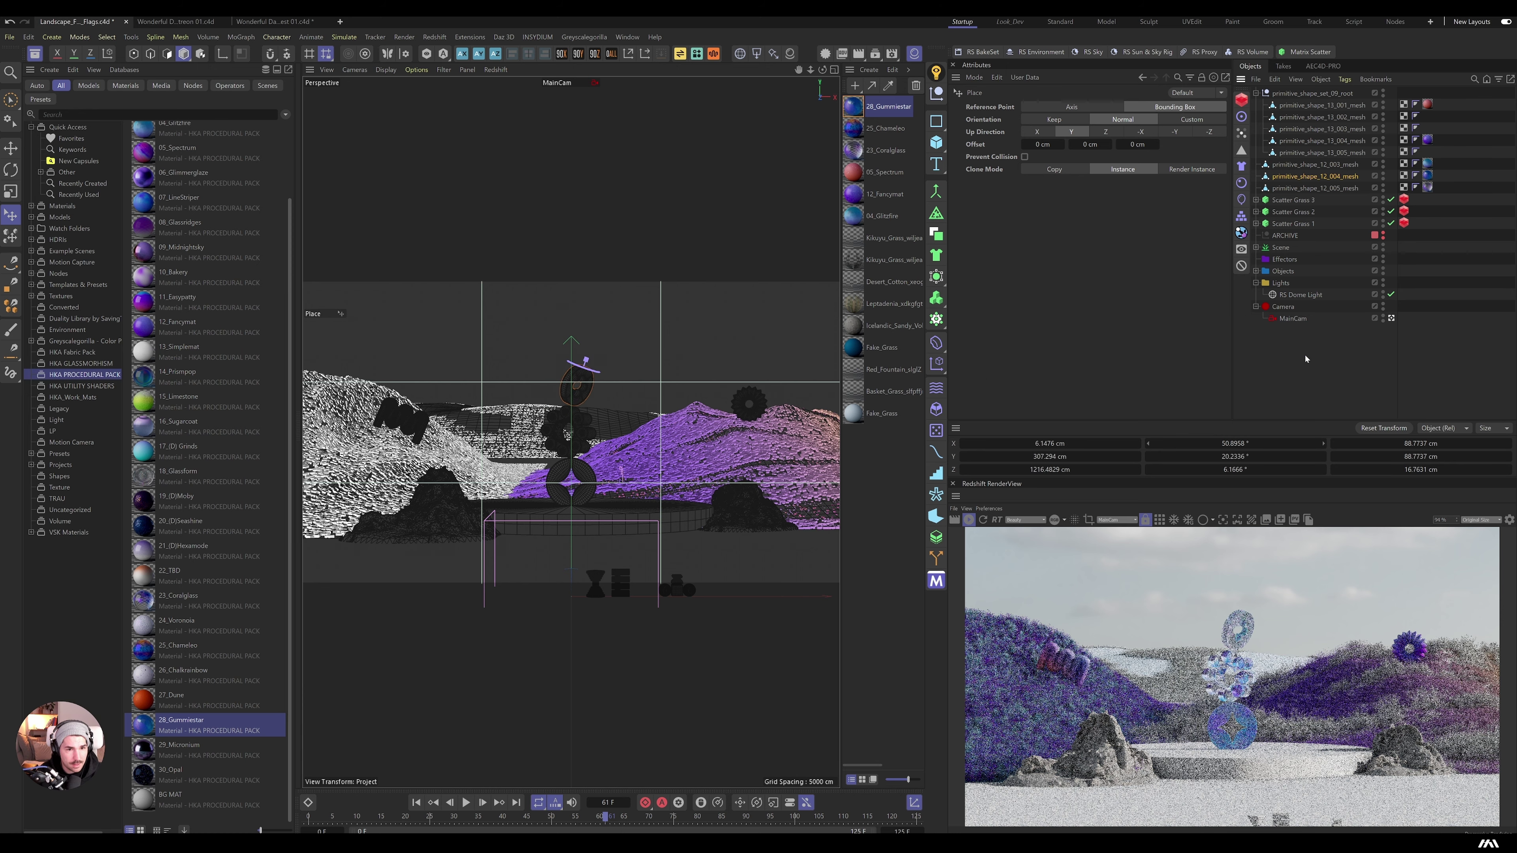
click(1391, 318)
scroll(562, 387, up, 8)
drag(572, 365, 573, 372)
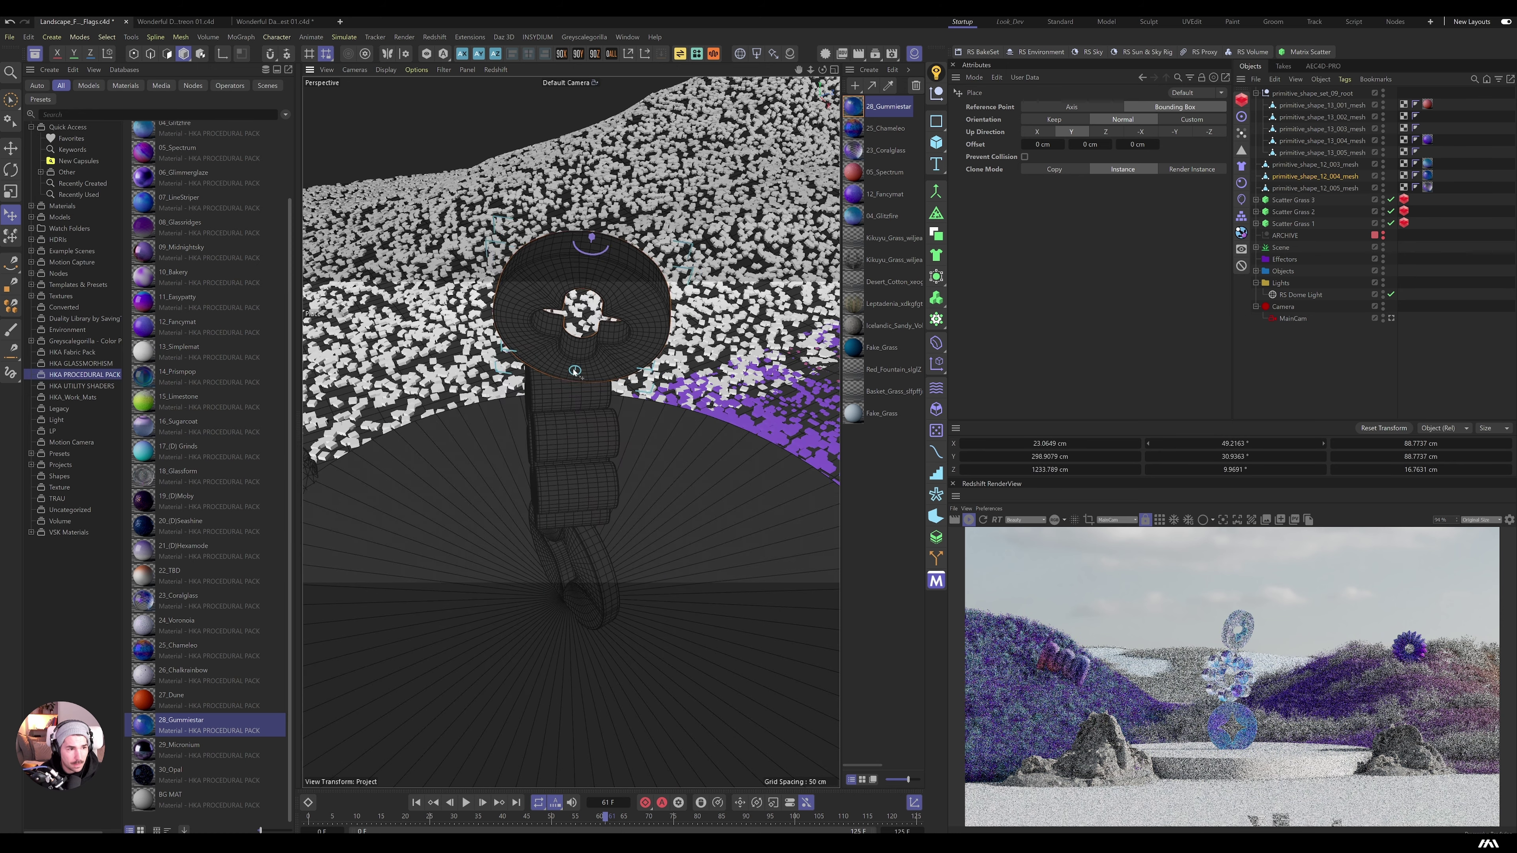
drag(573, 371, 573, 363)
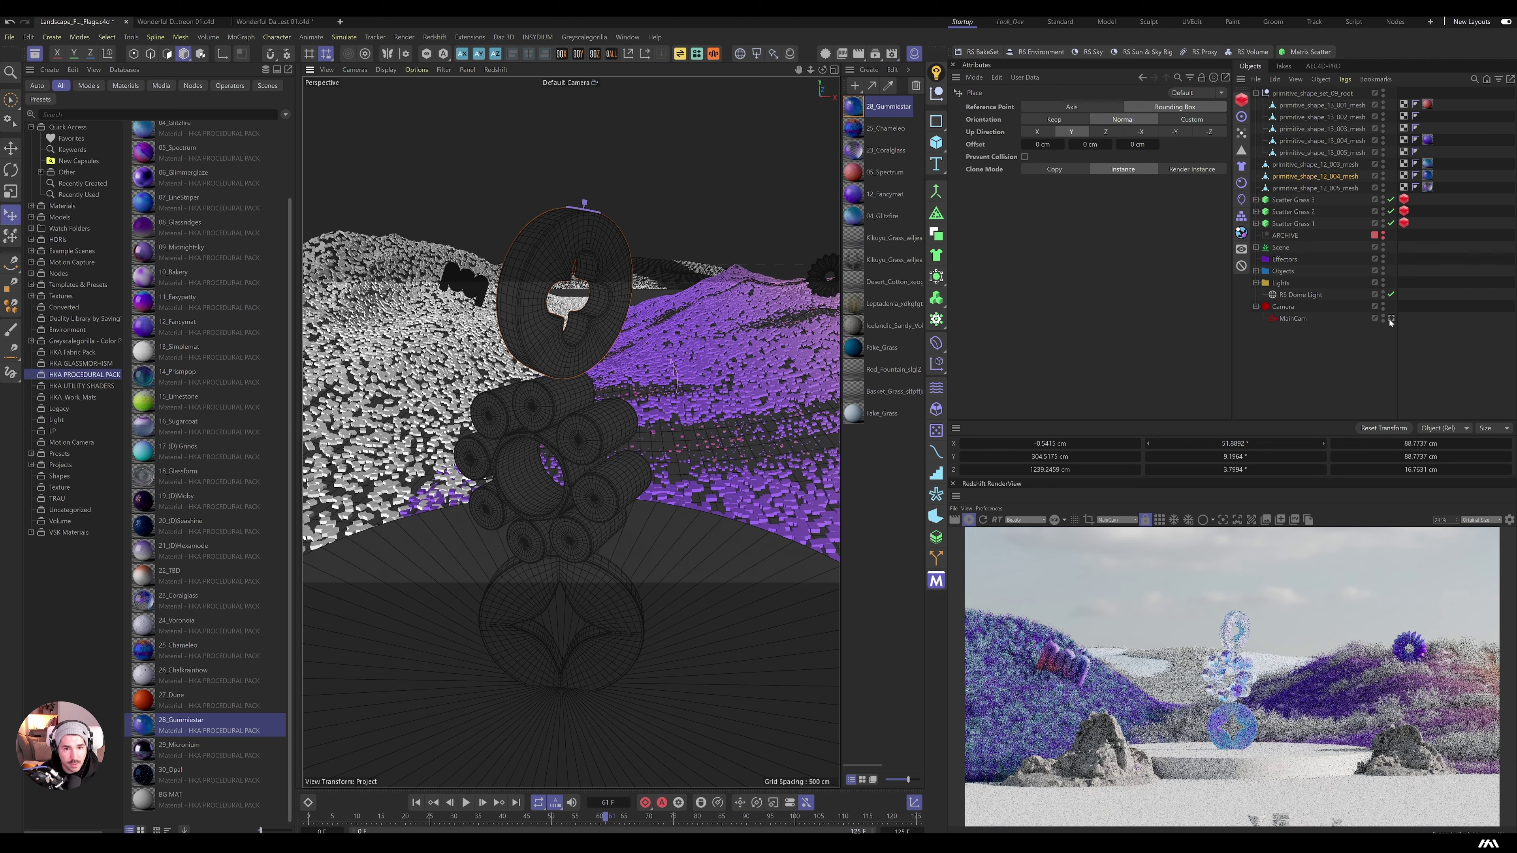
click(1391, 318)
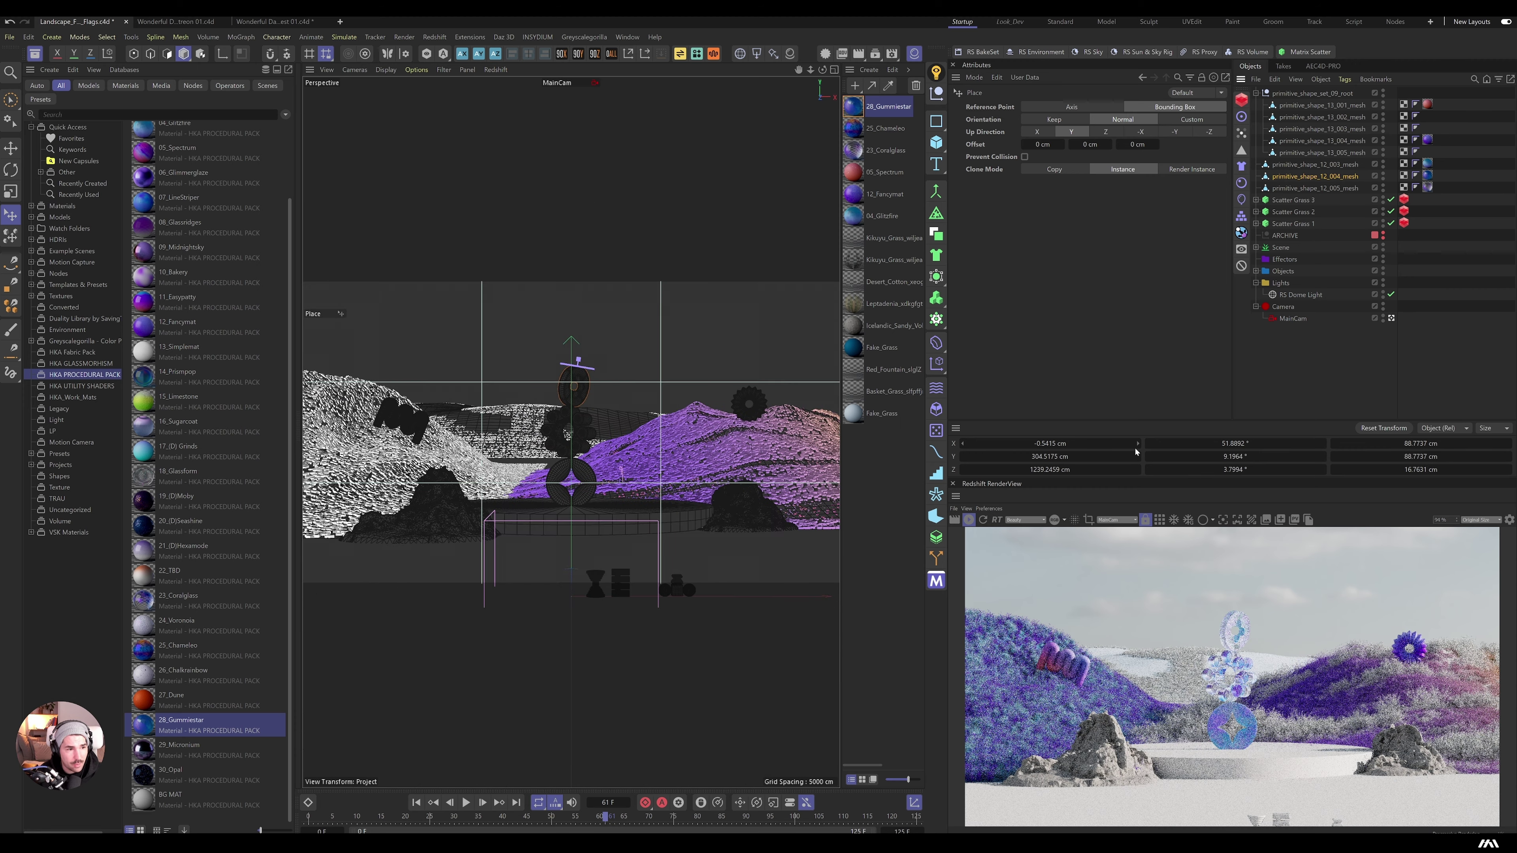
click(1301, 321)
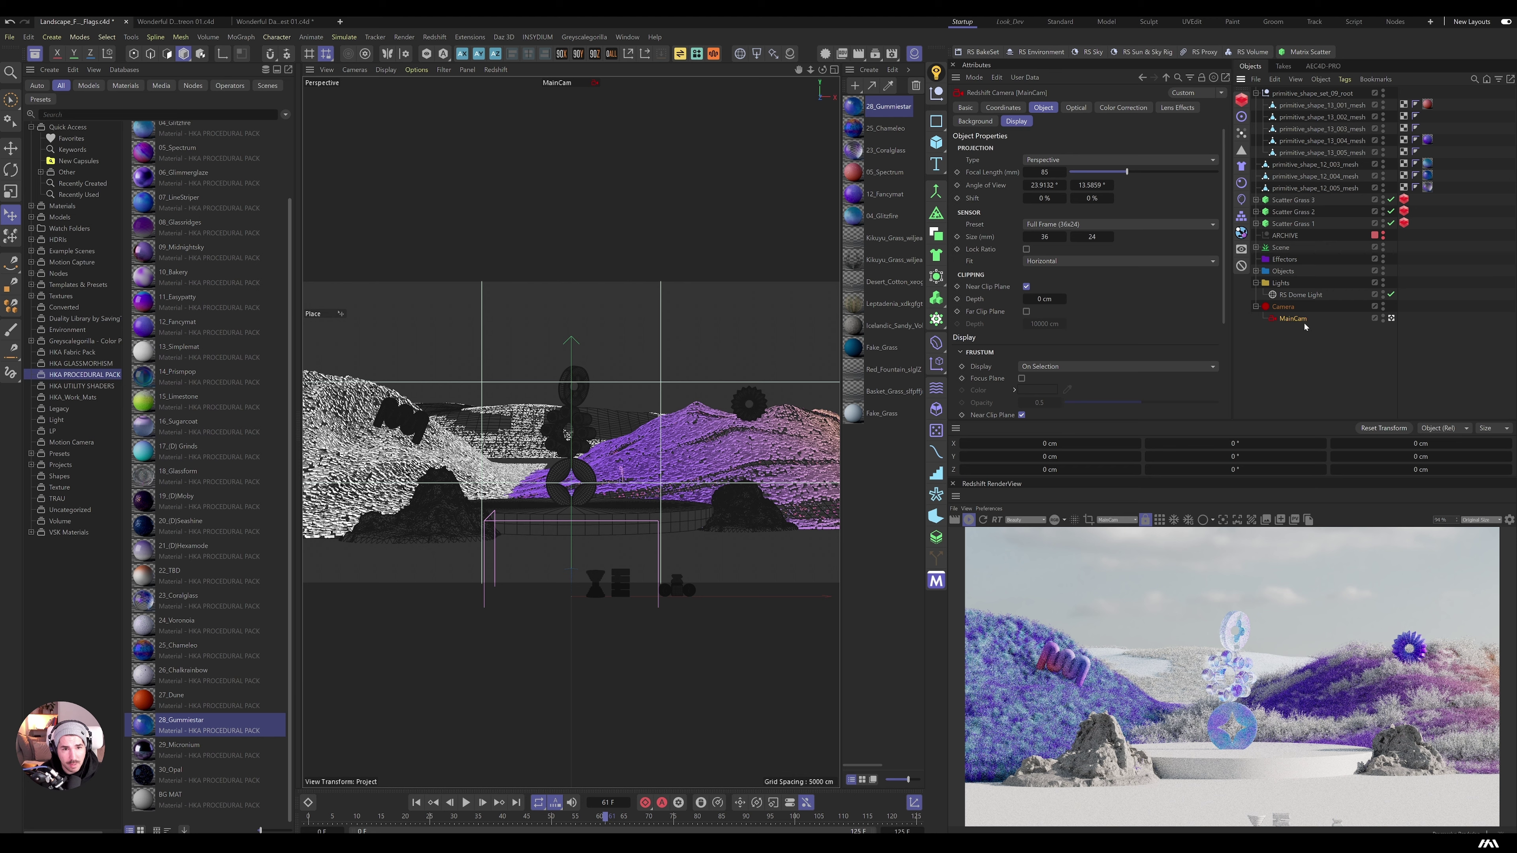
click(1243, 266)
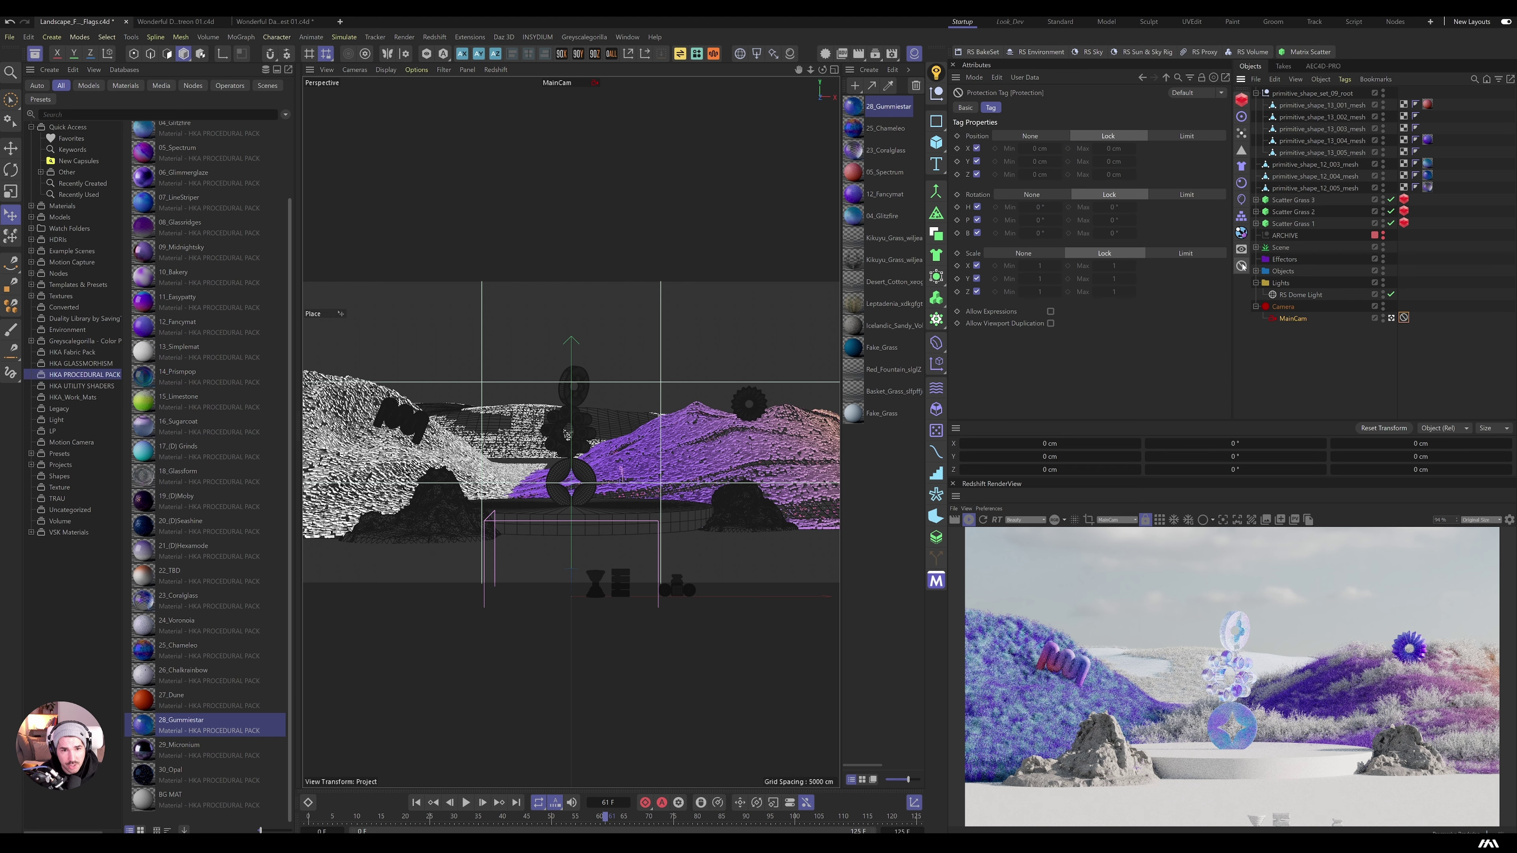
right_click(1299, 323)
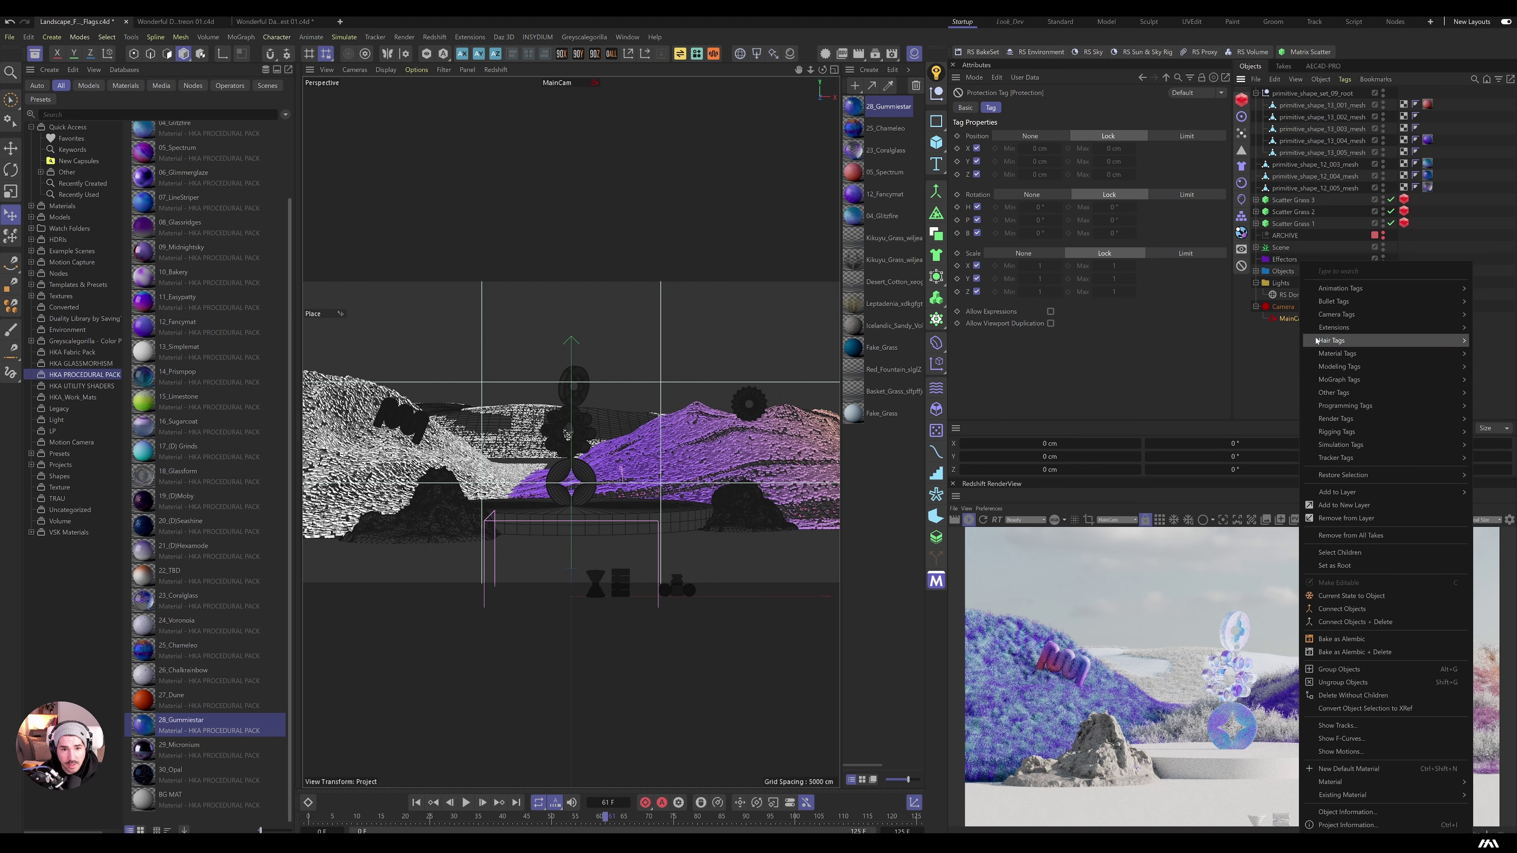
mouse_move(1335, 434)
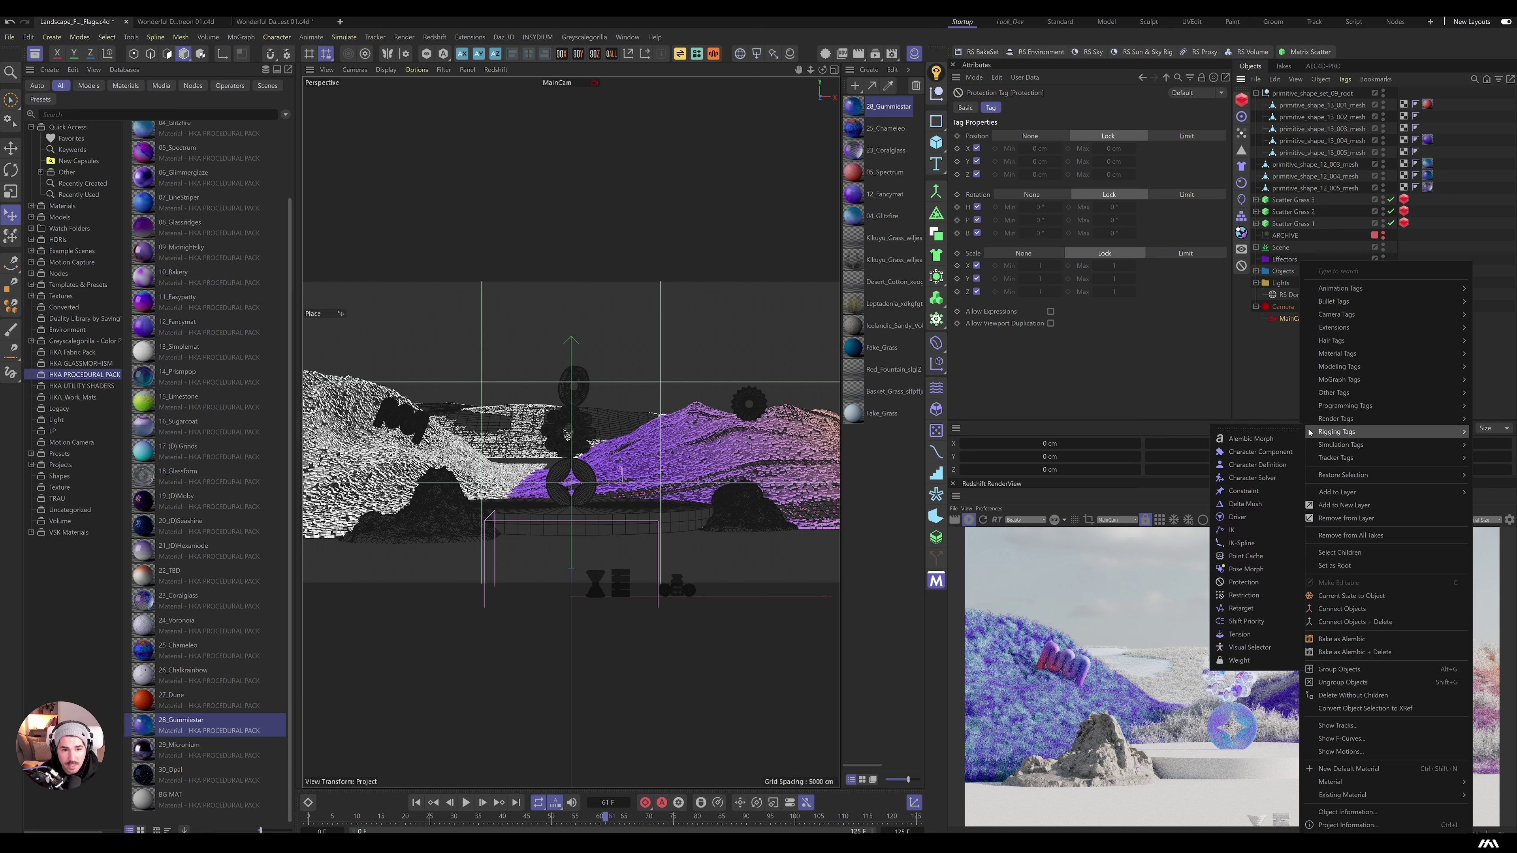
click(1244, 582)
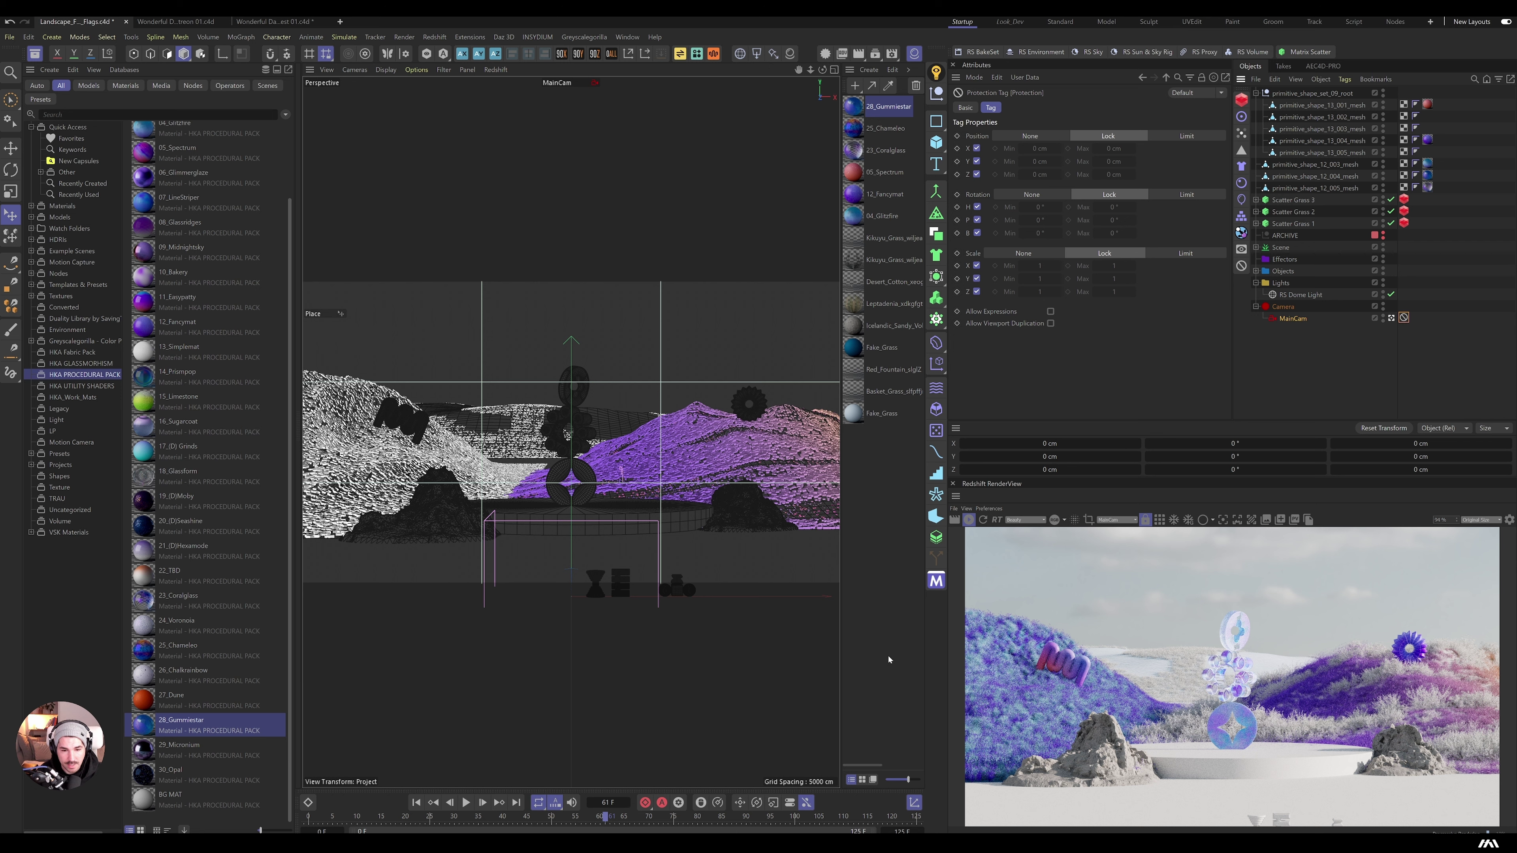
Step: Pull the shape meshes out of primitive_shape_set_09_root and delete the old set
click(1320, 93)
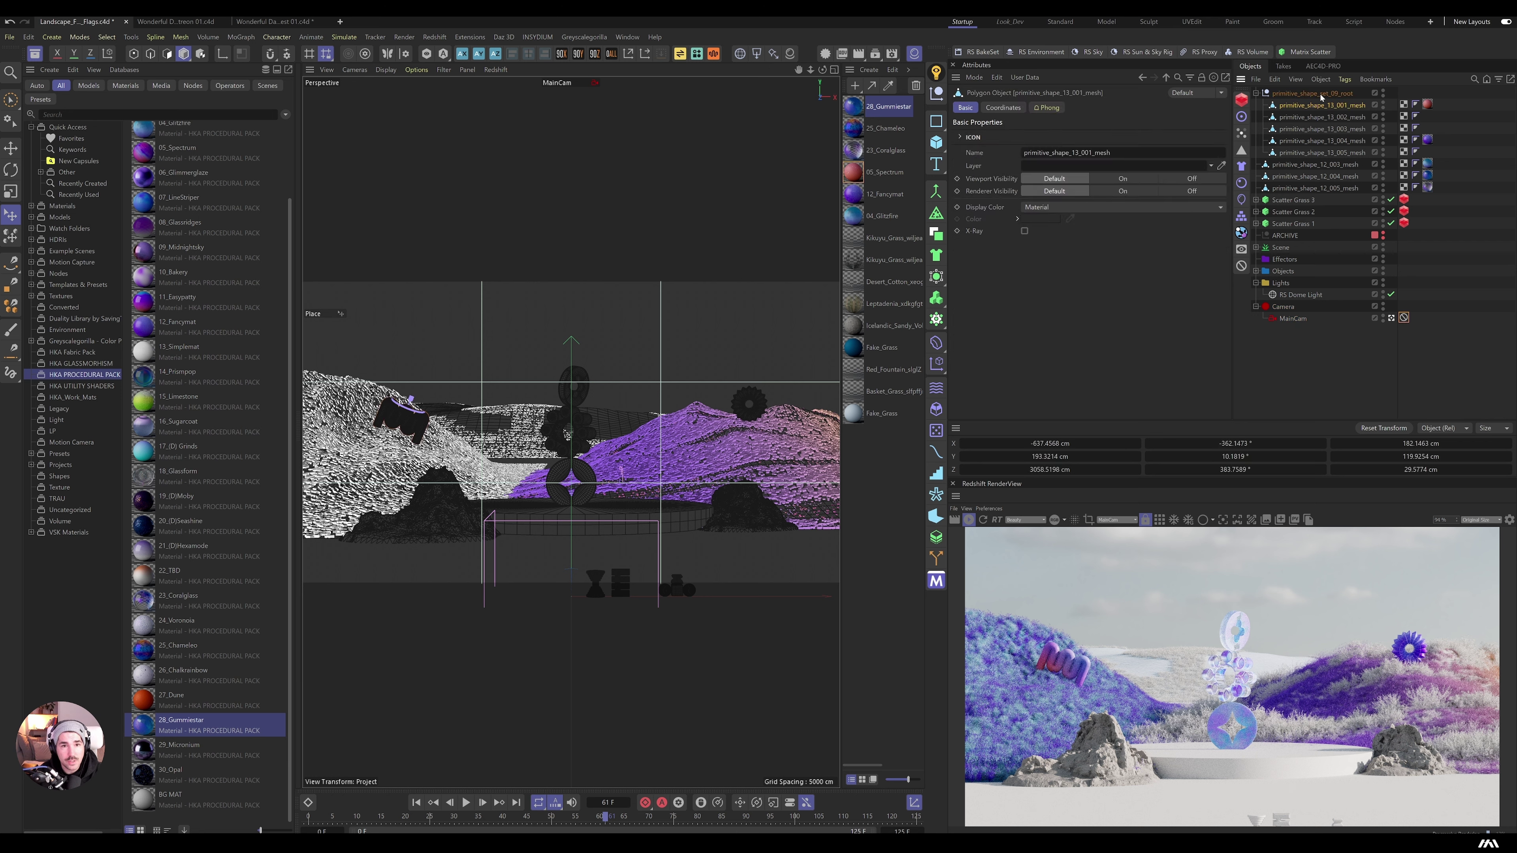
click(1335, 105)
ctrl+click(1349, 141)
drag(1348, 141, 1359, 163)
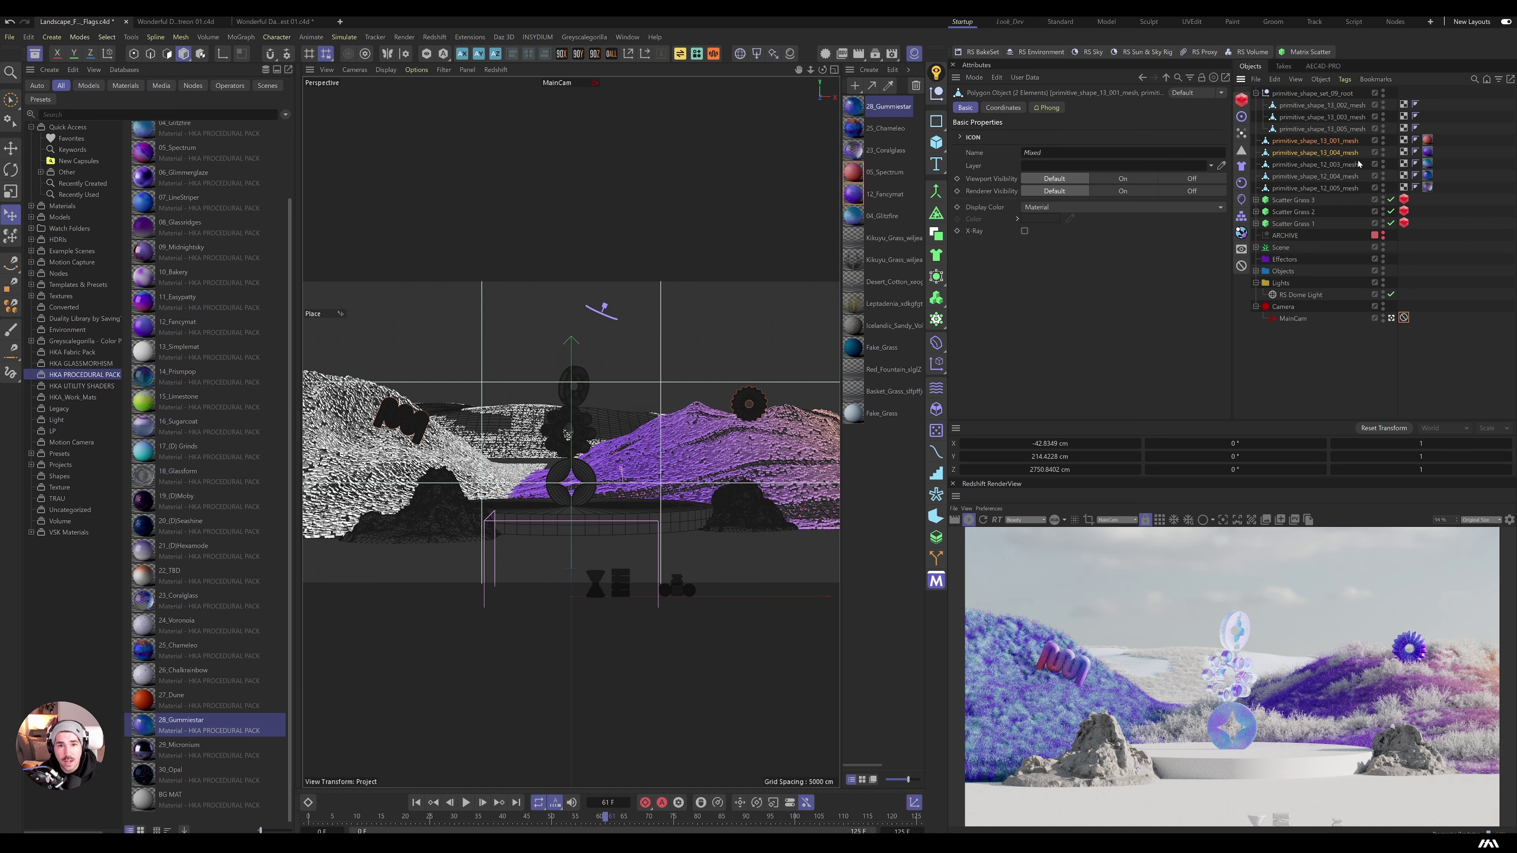
click(1338, 127)
click(1336, 95)
key(Delete)
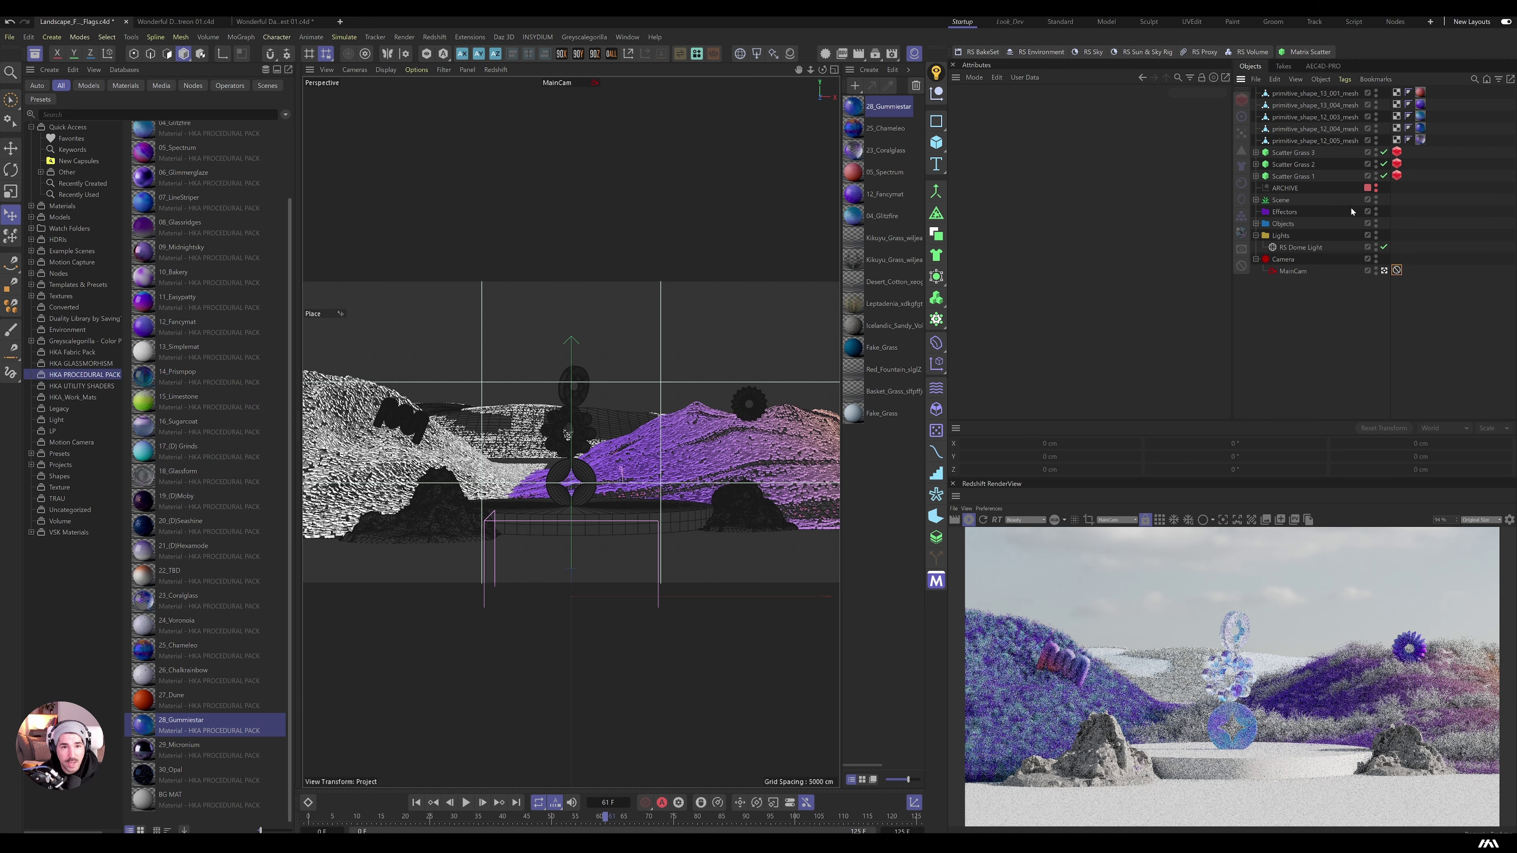
Step: Group the five shape meshes into a null named Shapes inside the Objects group
click(1307, 141)
shift+click(1311, 95)
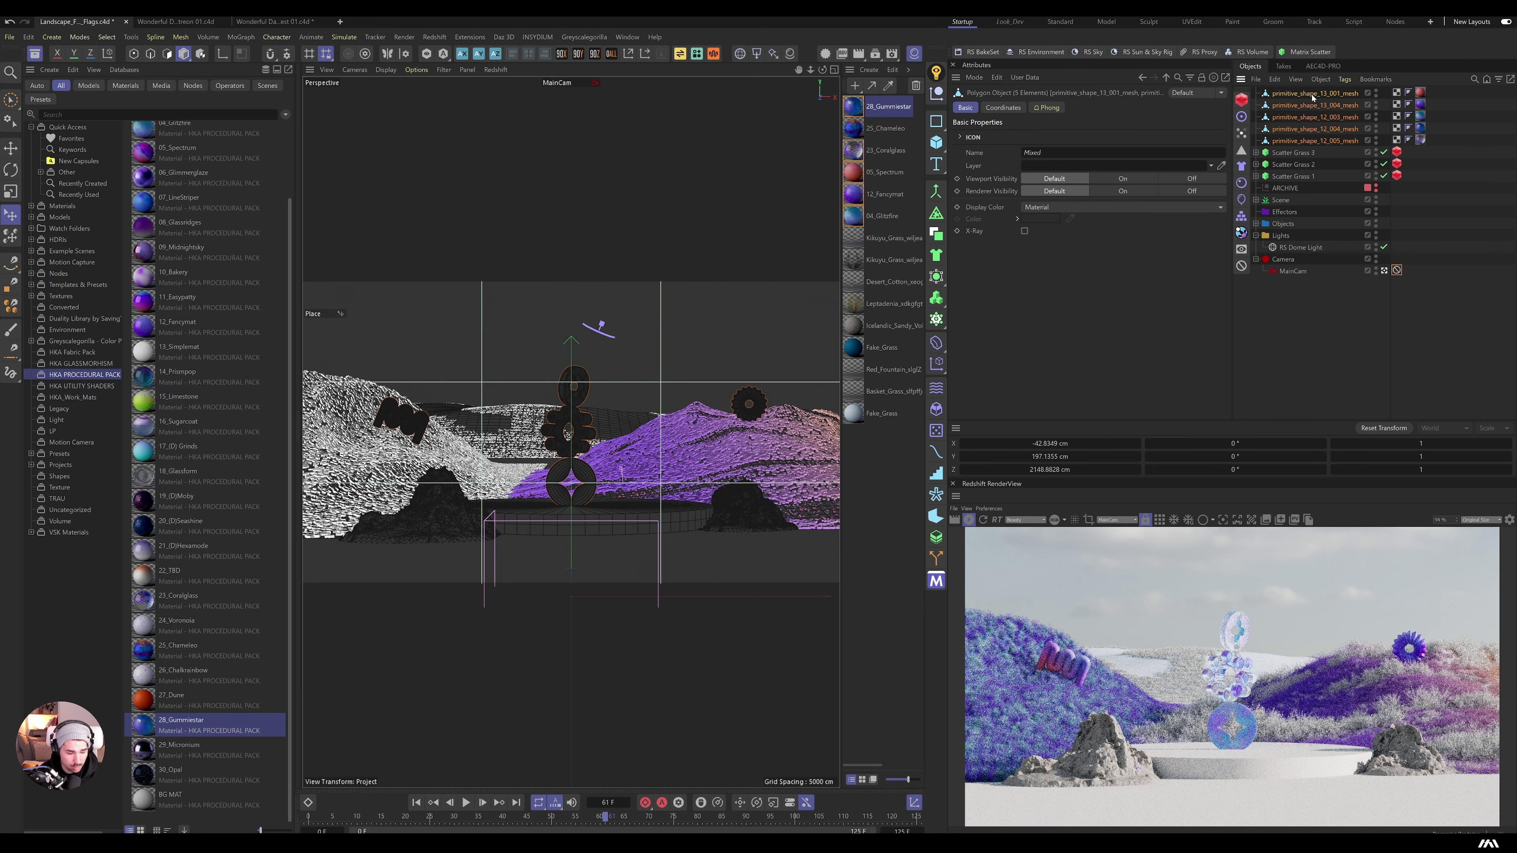
key(alt+g)
double_click(1278, 94)
text(Shapes)
key(Return)
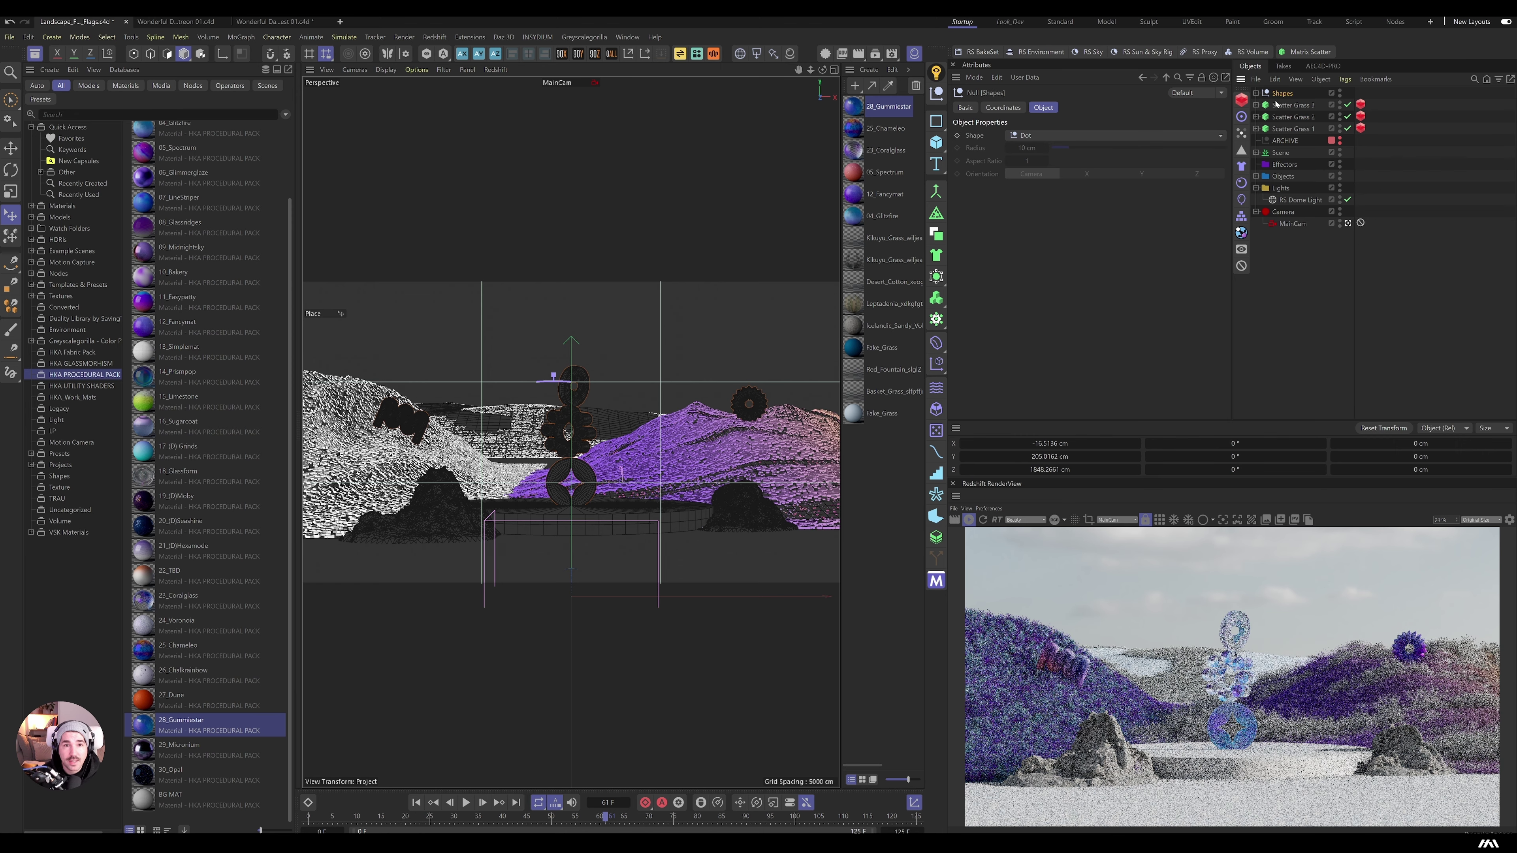
mouse_move(1283, 98)
mouse_down()
mouse_move(1284, 180)
mouse_move(1270, 89)
mouse_up()
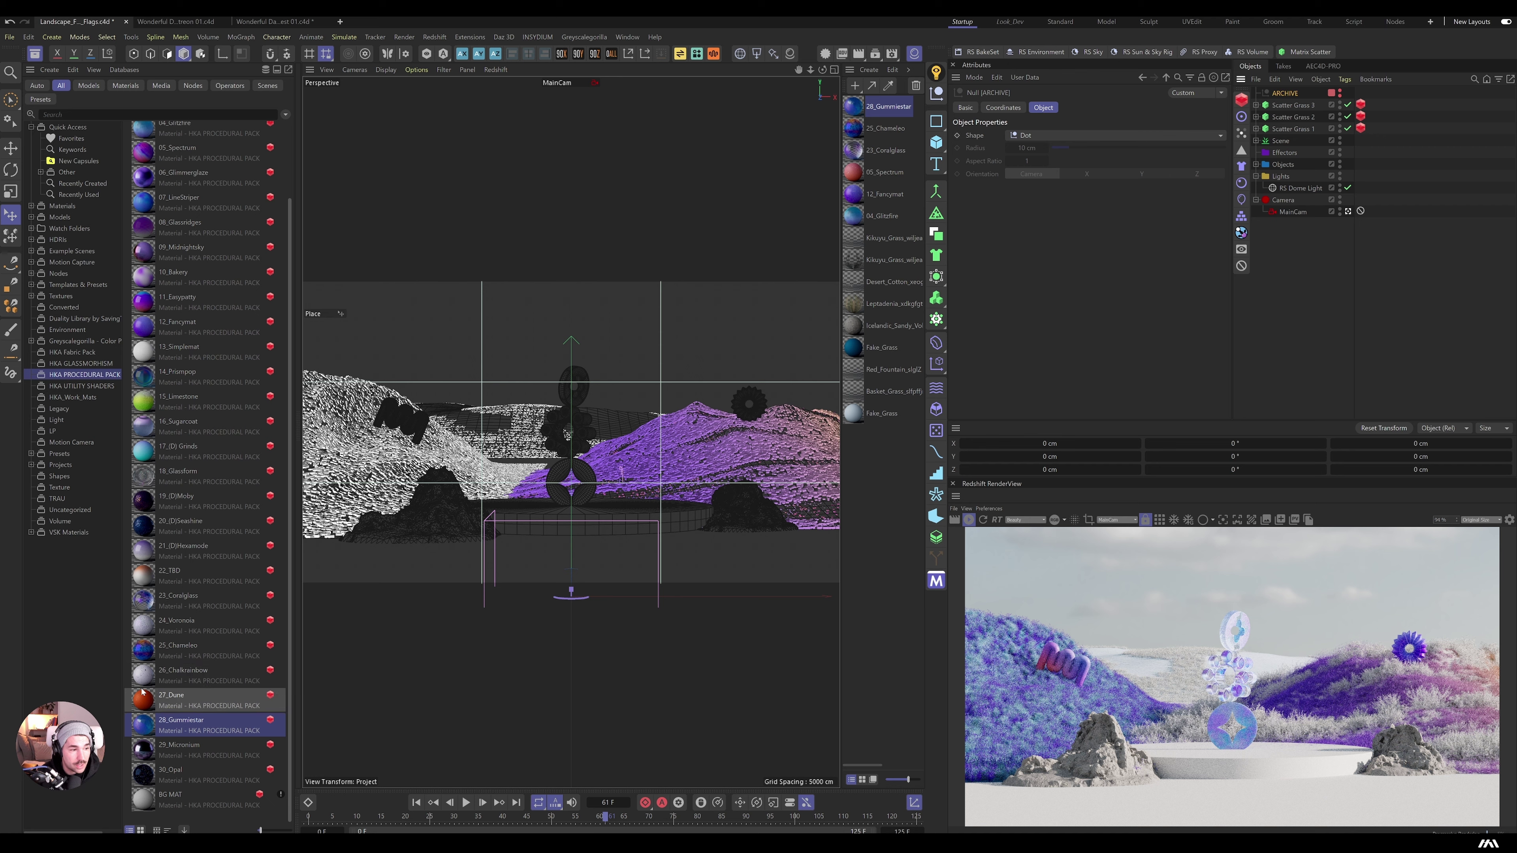
Step: Apply the 26_Chalkrainbow material to the base disc
click(146, 673)
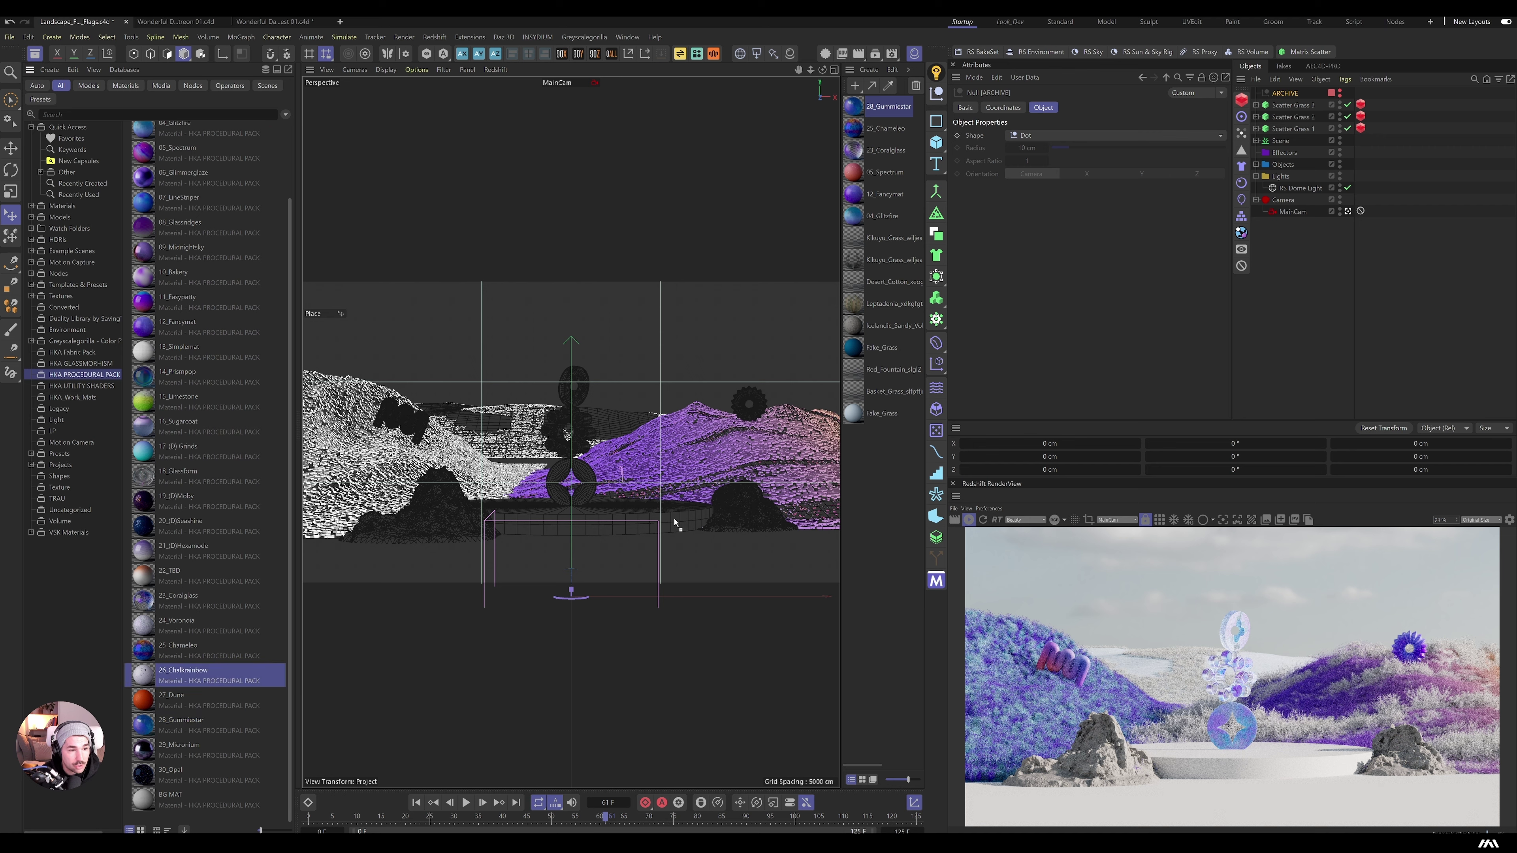
drag(674, 523, 674, 520)
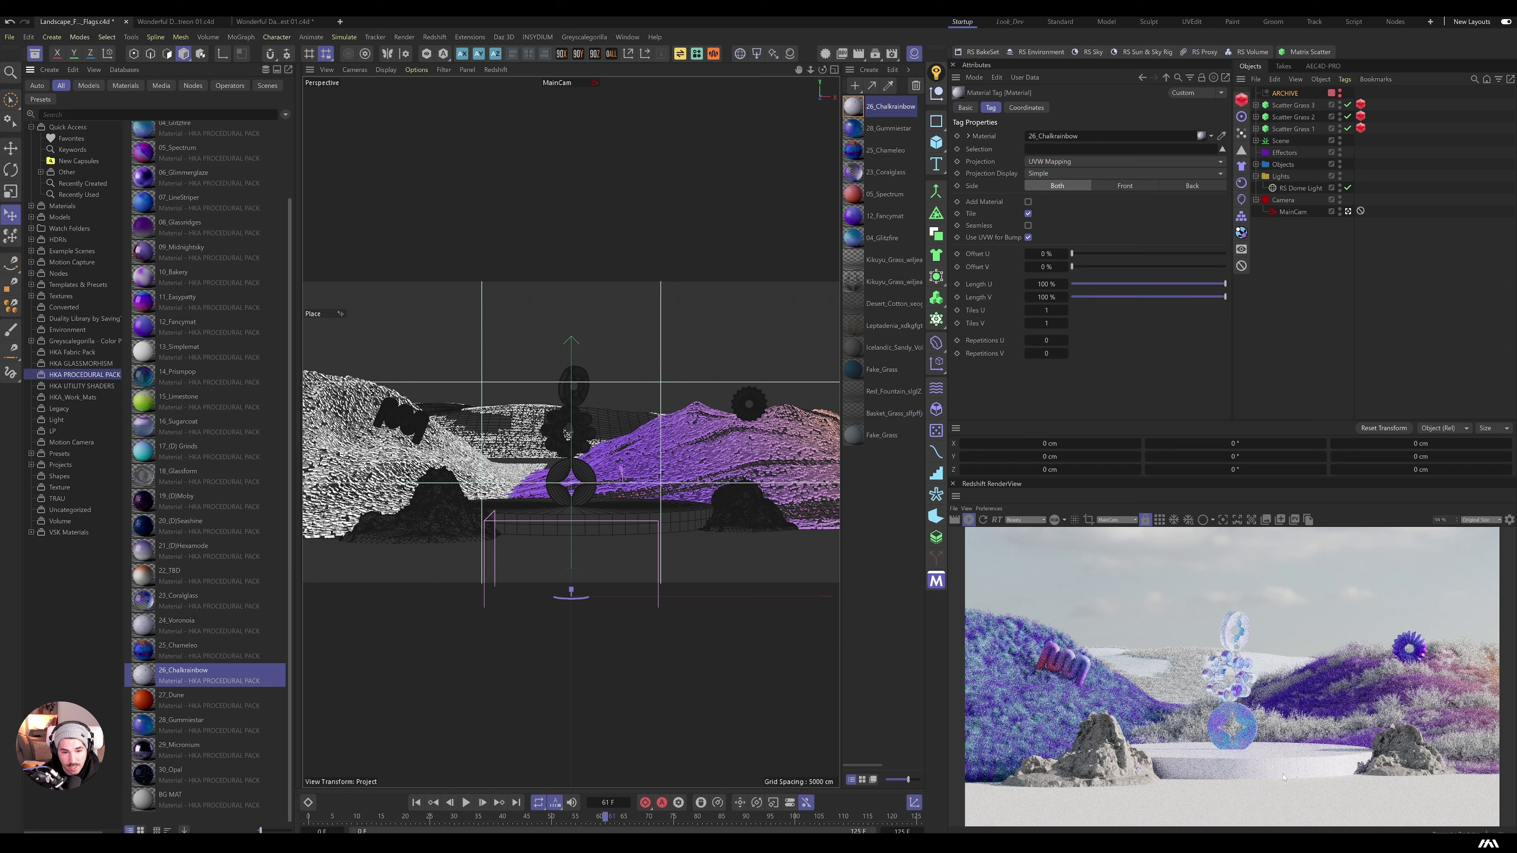
scroll(1283, 777, up, 5)
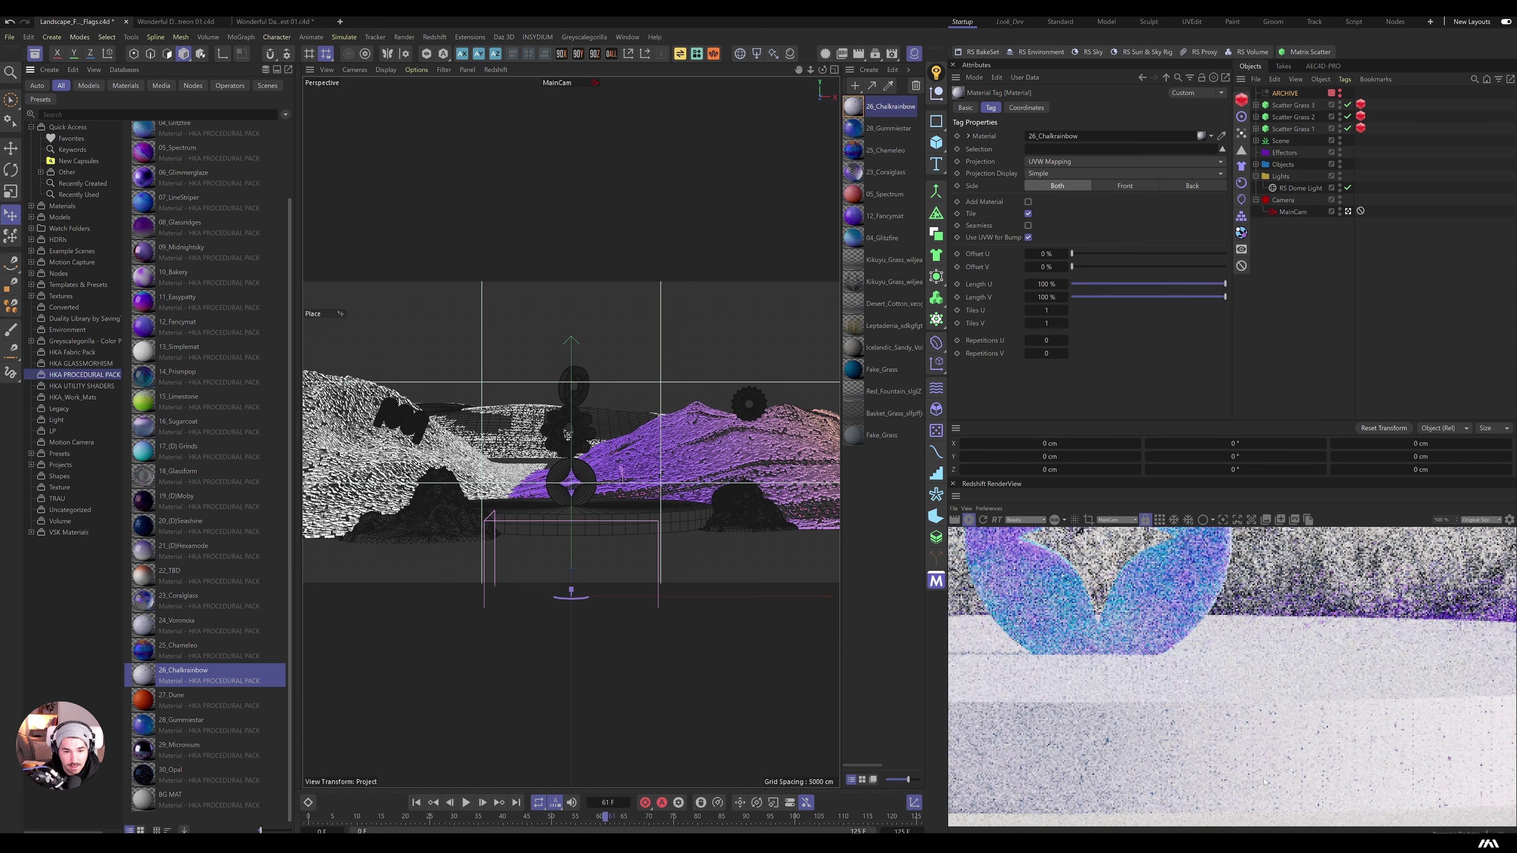
scroll(1264, 782, down, 4)
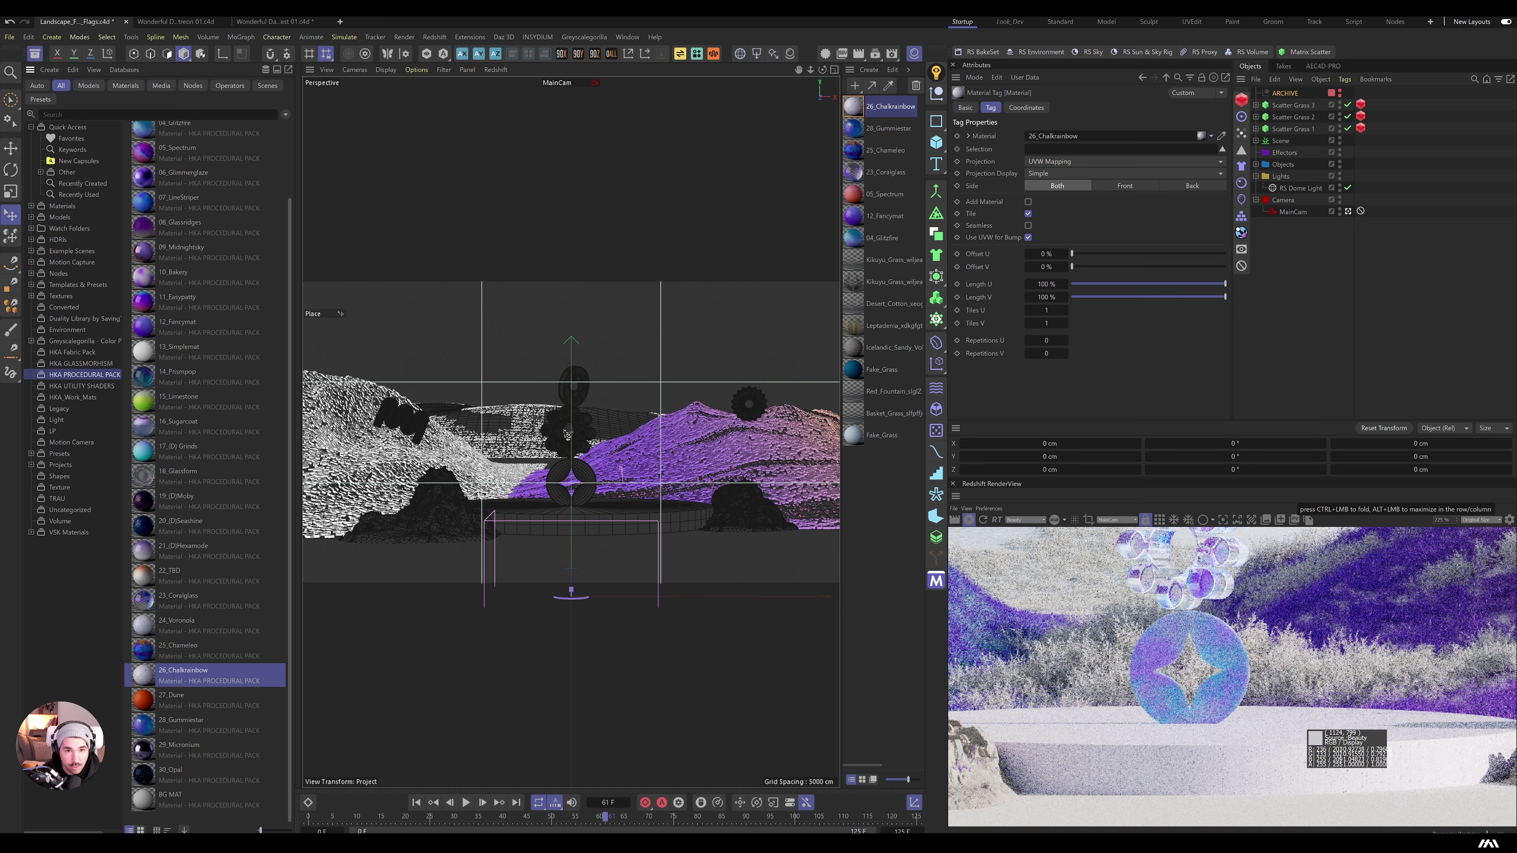
Step: Rename the base Cylinder to Platform
click(636, 518)
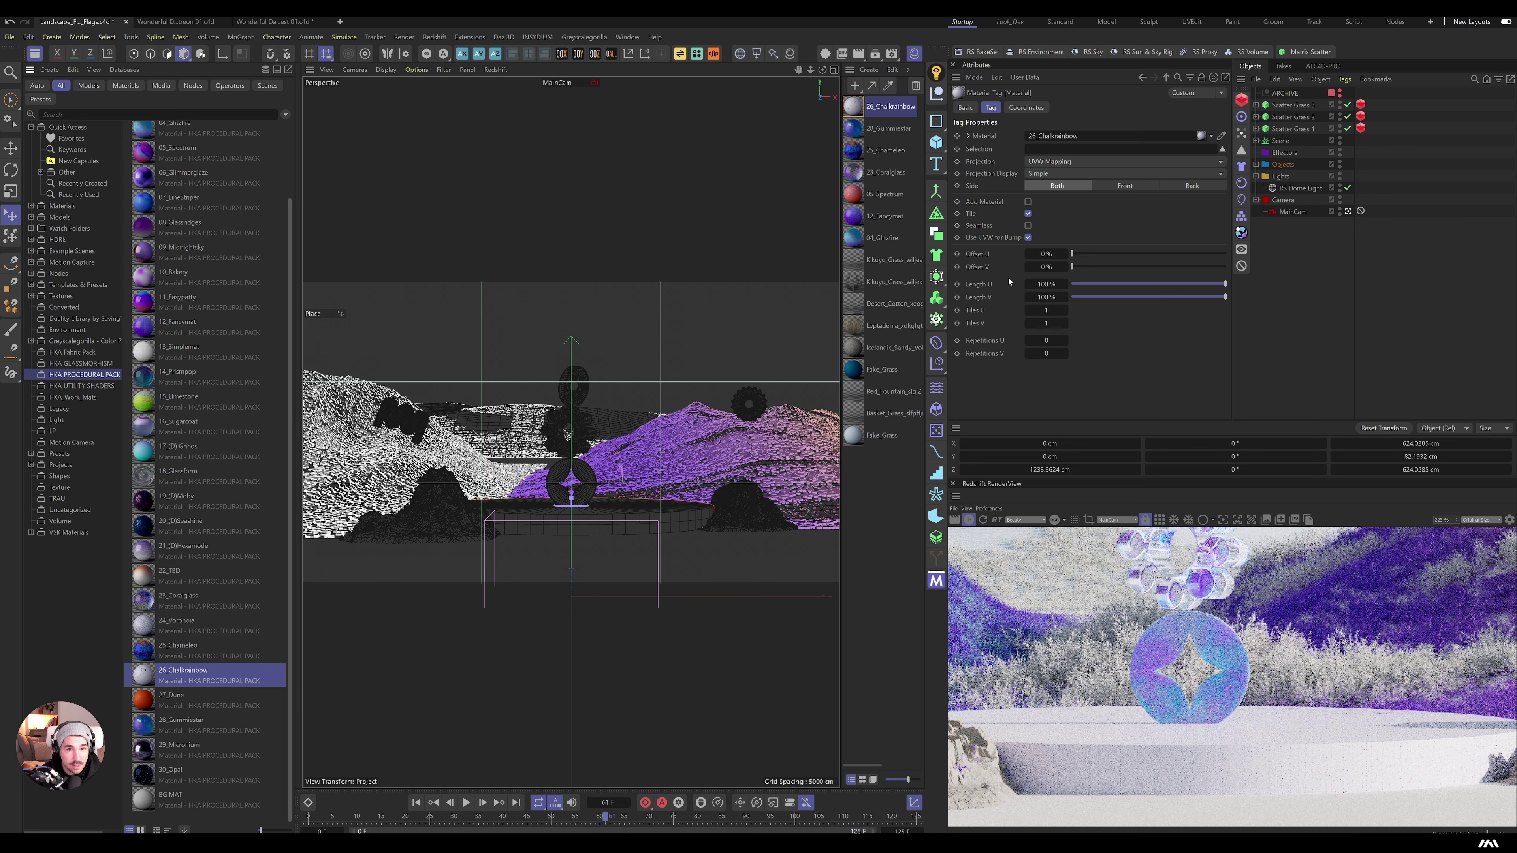
click(1256, 164)
double_click(1295, 188)
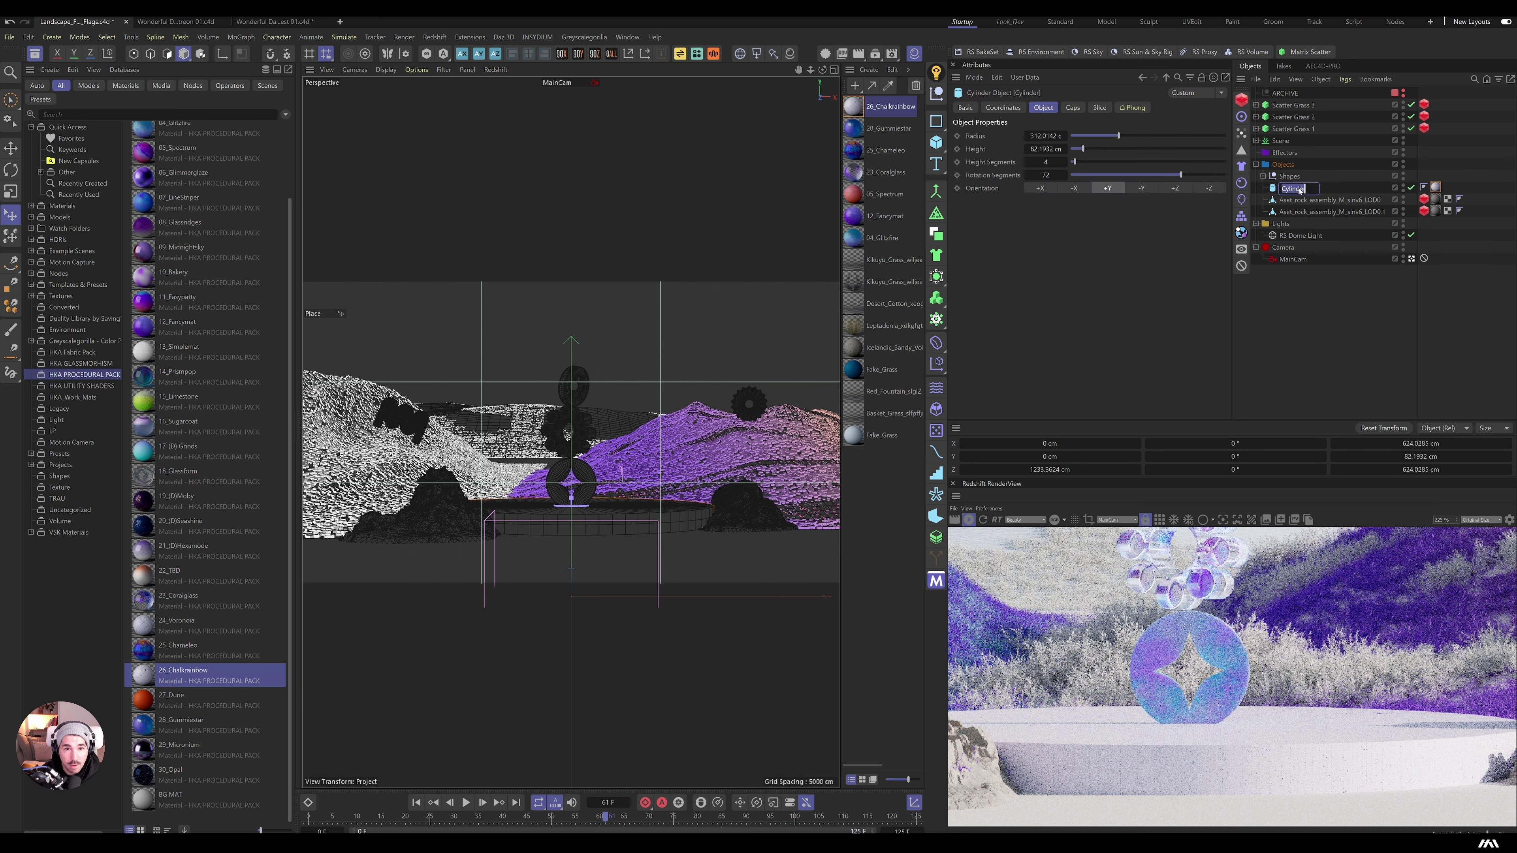
text(Platform)
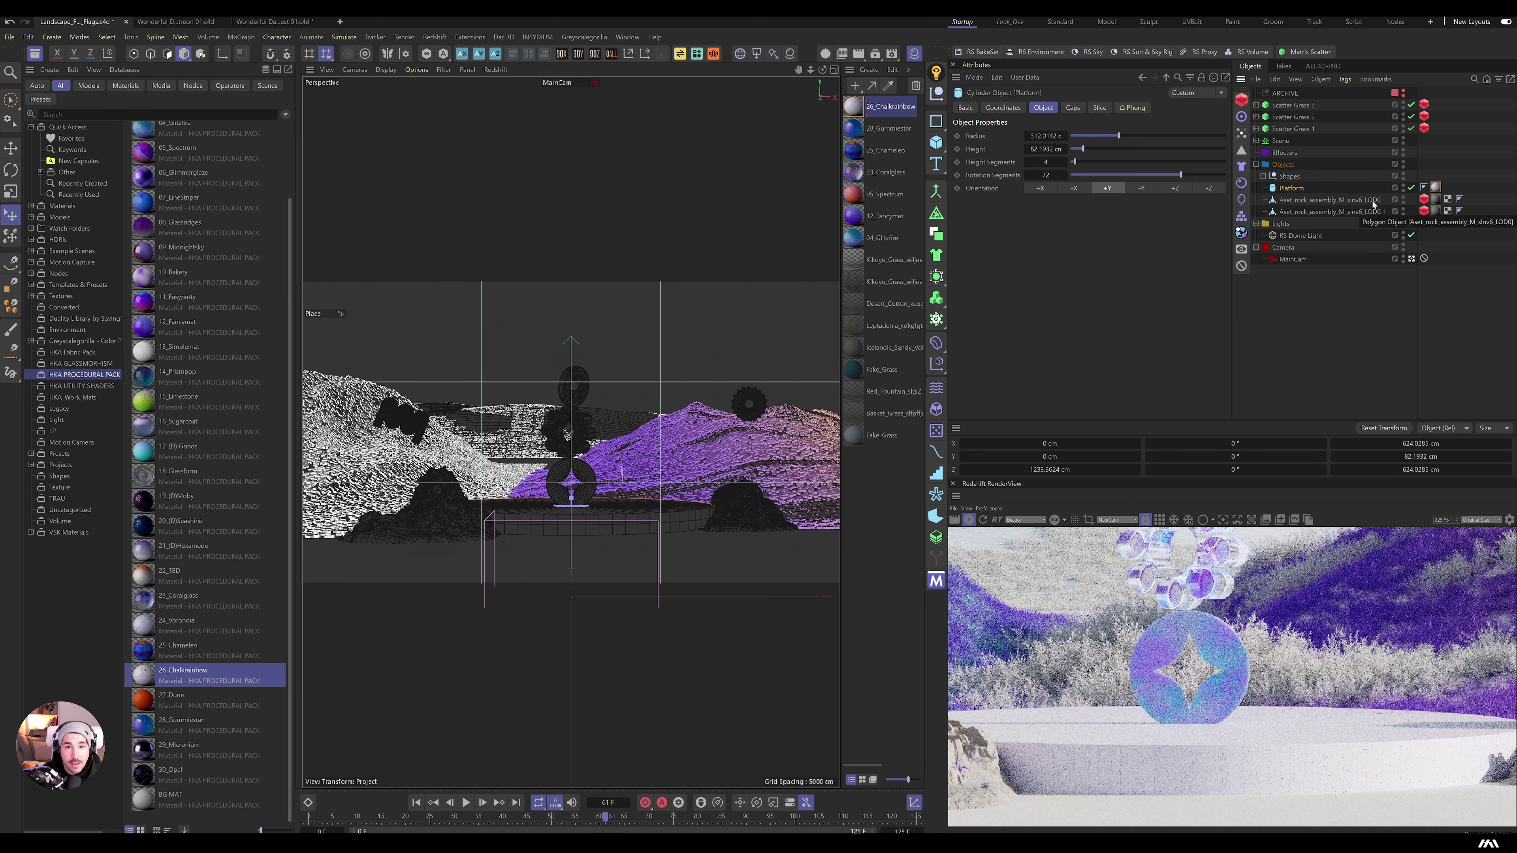
key(Return)
Step: Raise the Platform material's Scale Noise from 0.2 to 1.16
click(1434, 188)
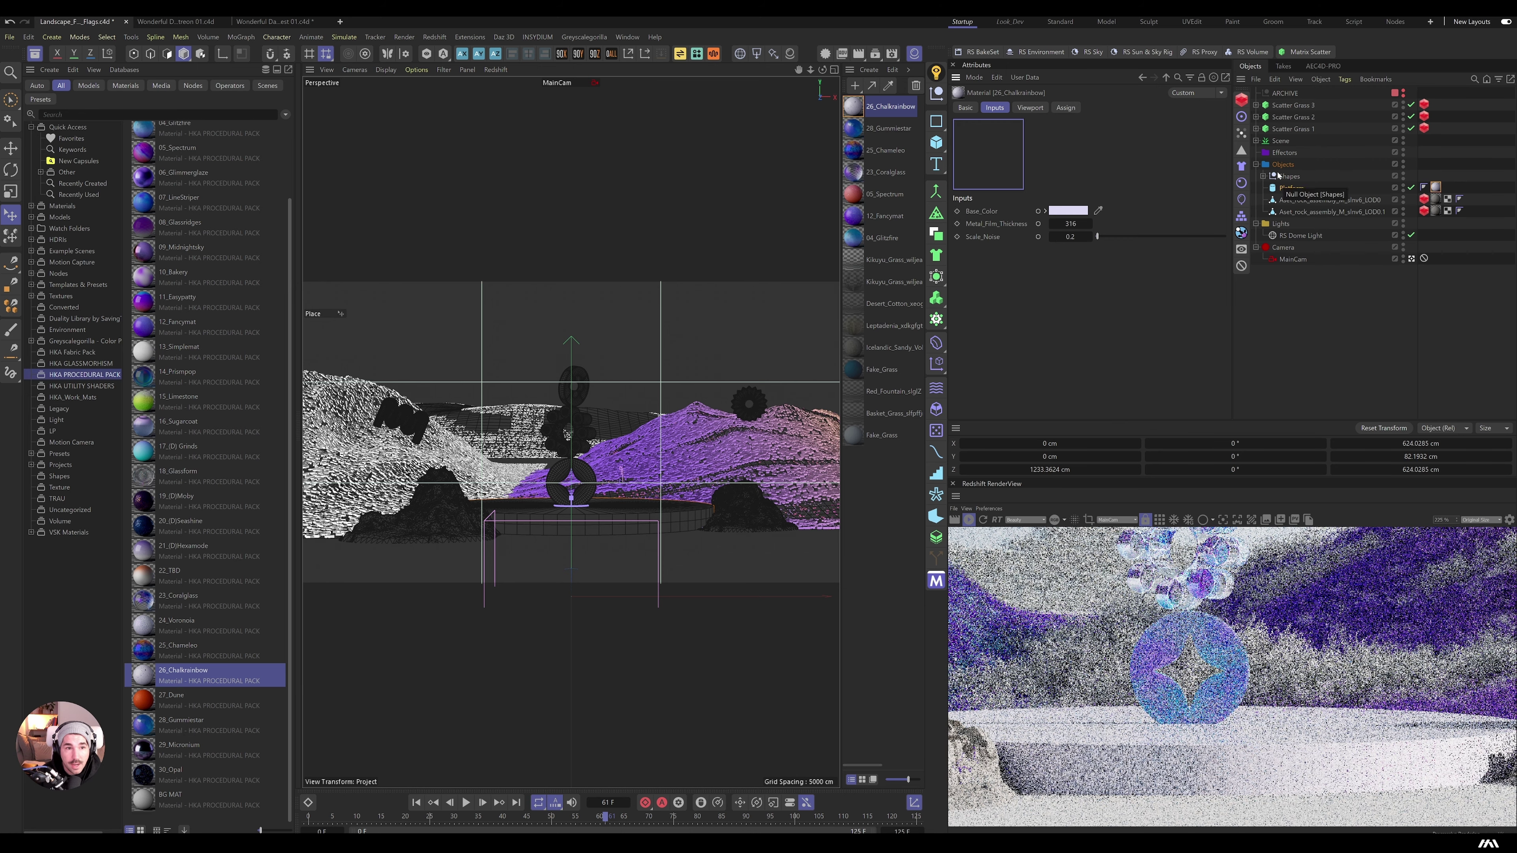
drag(1073, 237, 1131, 238)
scroll(1264, 763, down, 5)
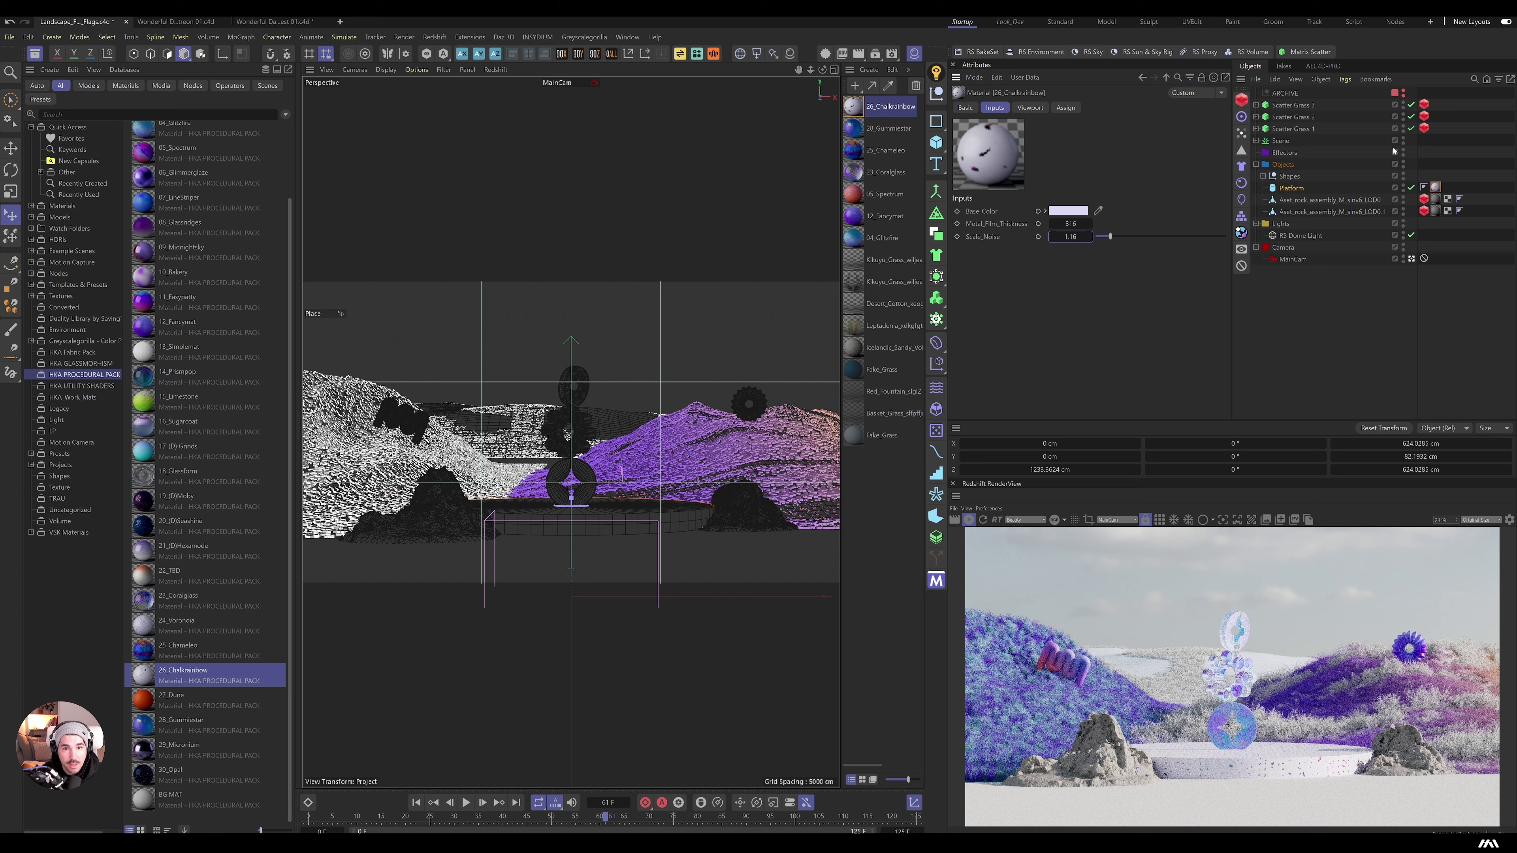
click(1257, 117)
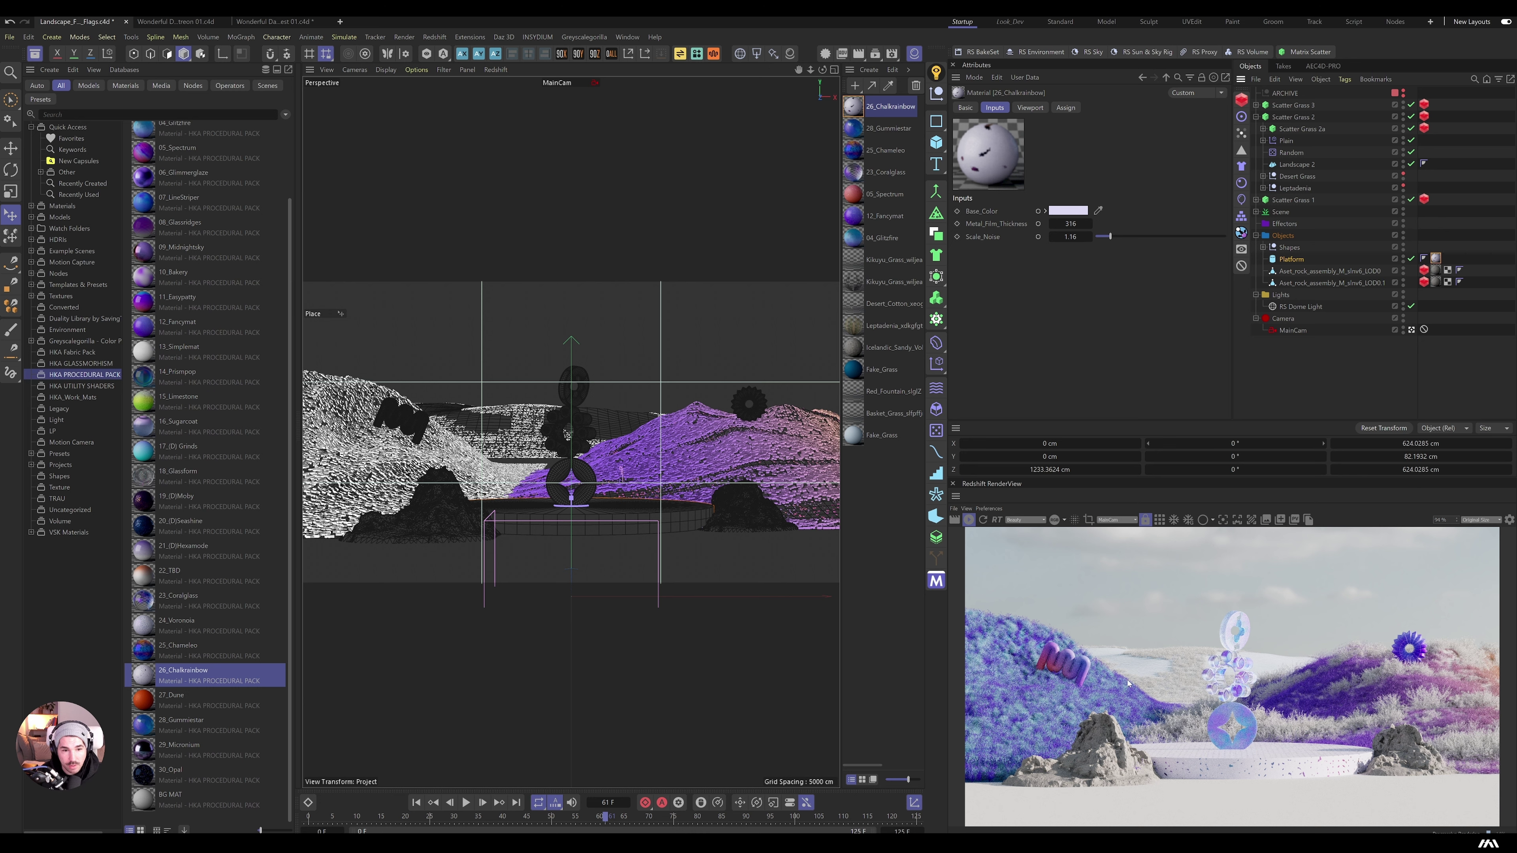
Step: In the Color Grass gradient, tint the left knot a greyer blue sampled from the render
click(1286, 142)
click(1262, 129)
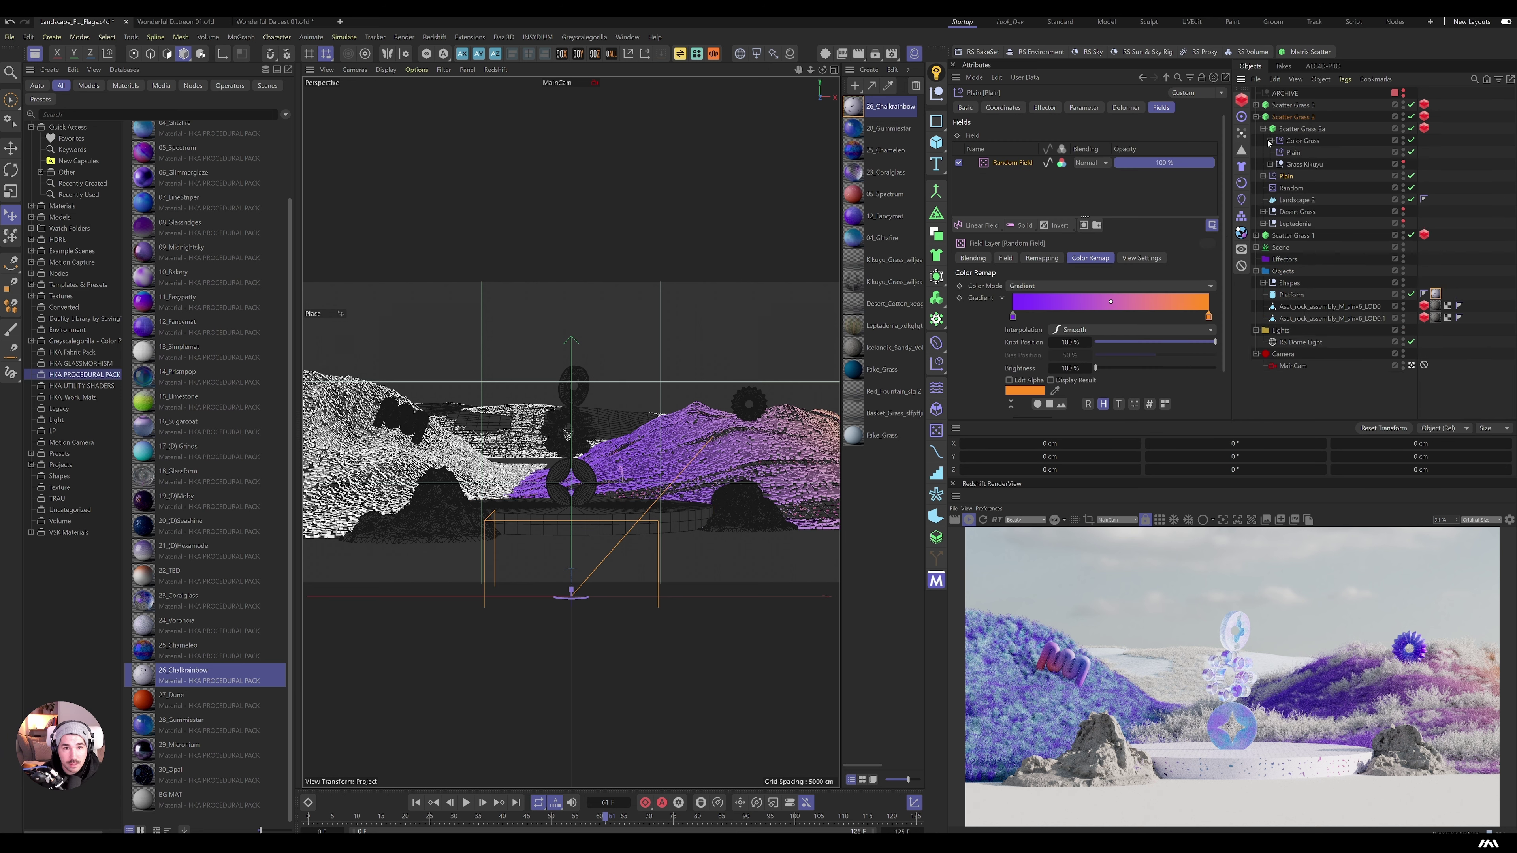
click(1303, 141)
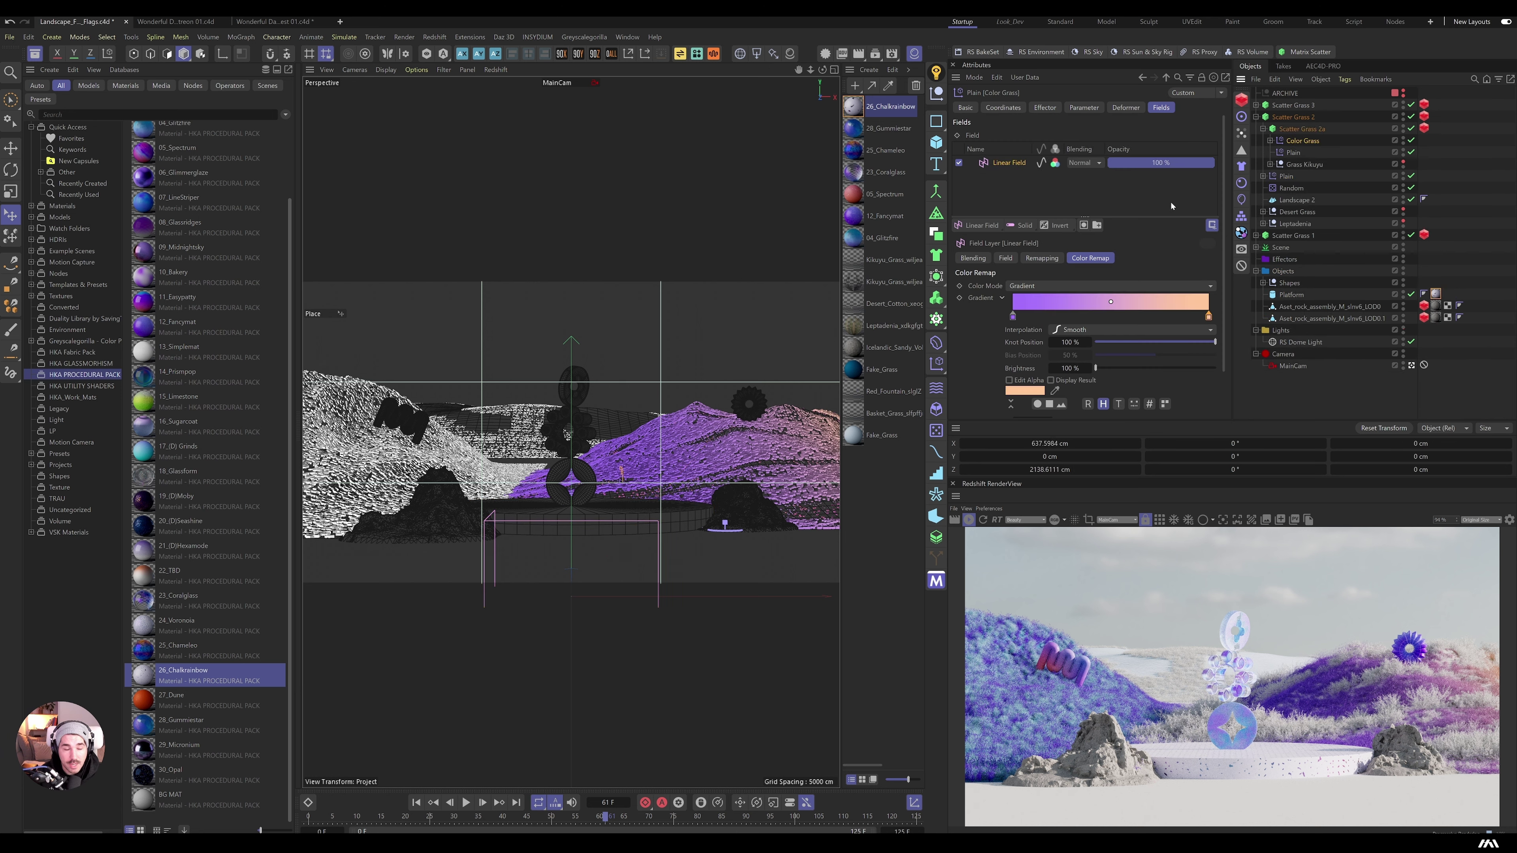
double_click(1012, 316)
drag(1067, 344, 1053, 342)
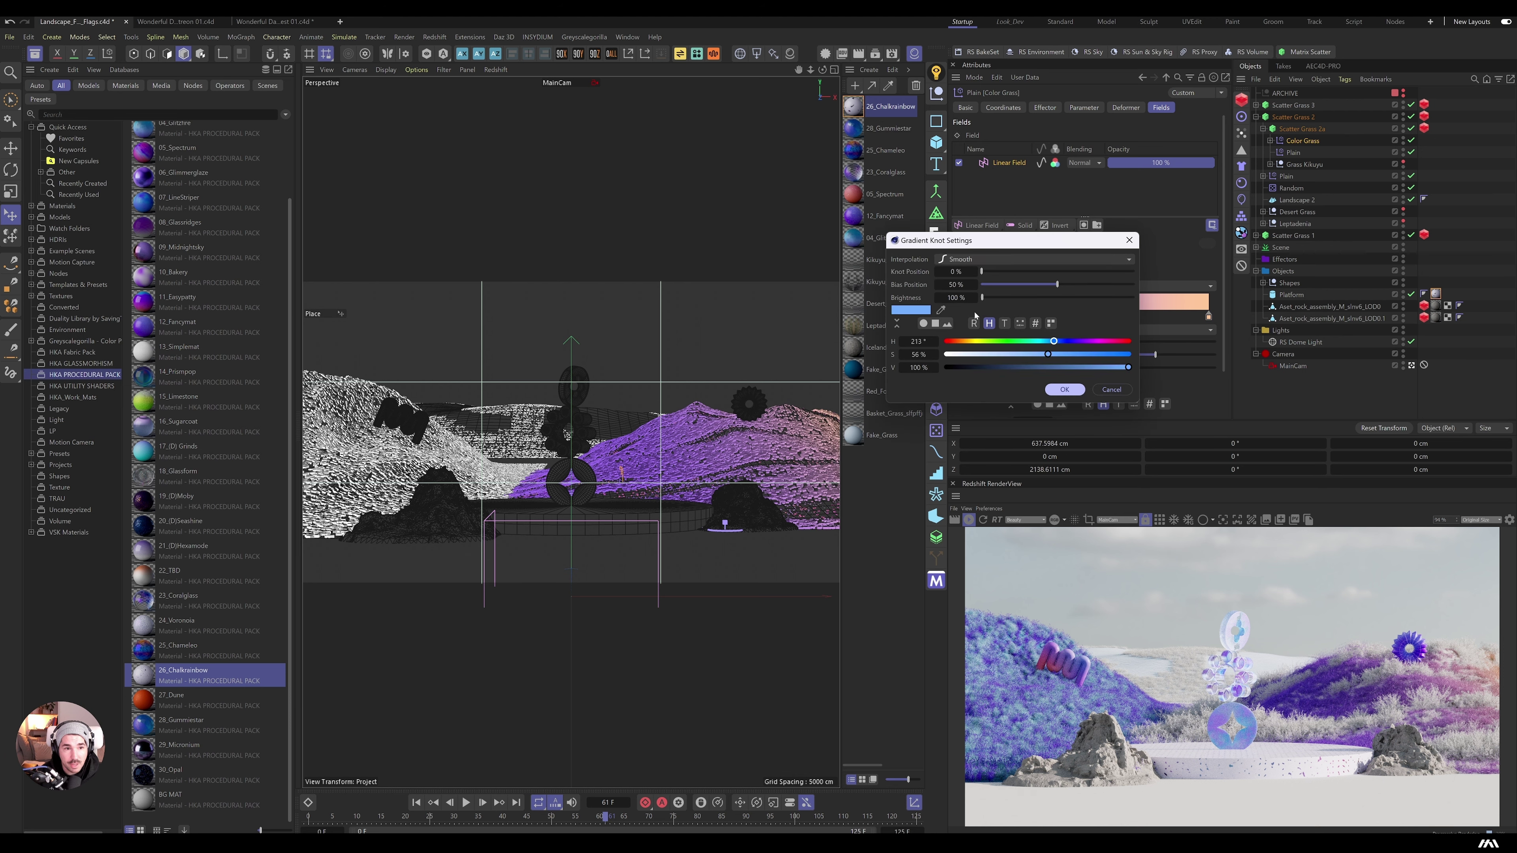
click(1145, 709)
click(1065, 389)
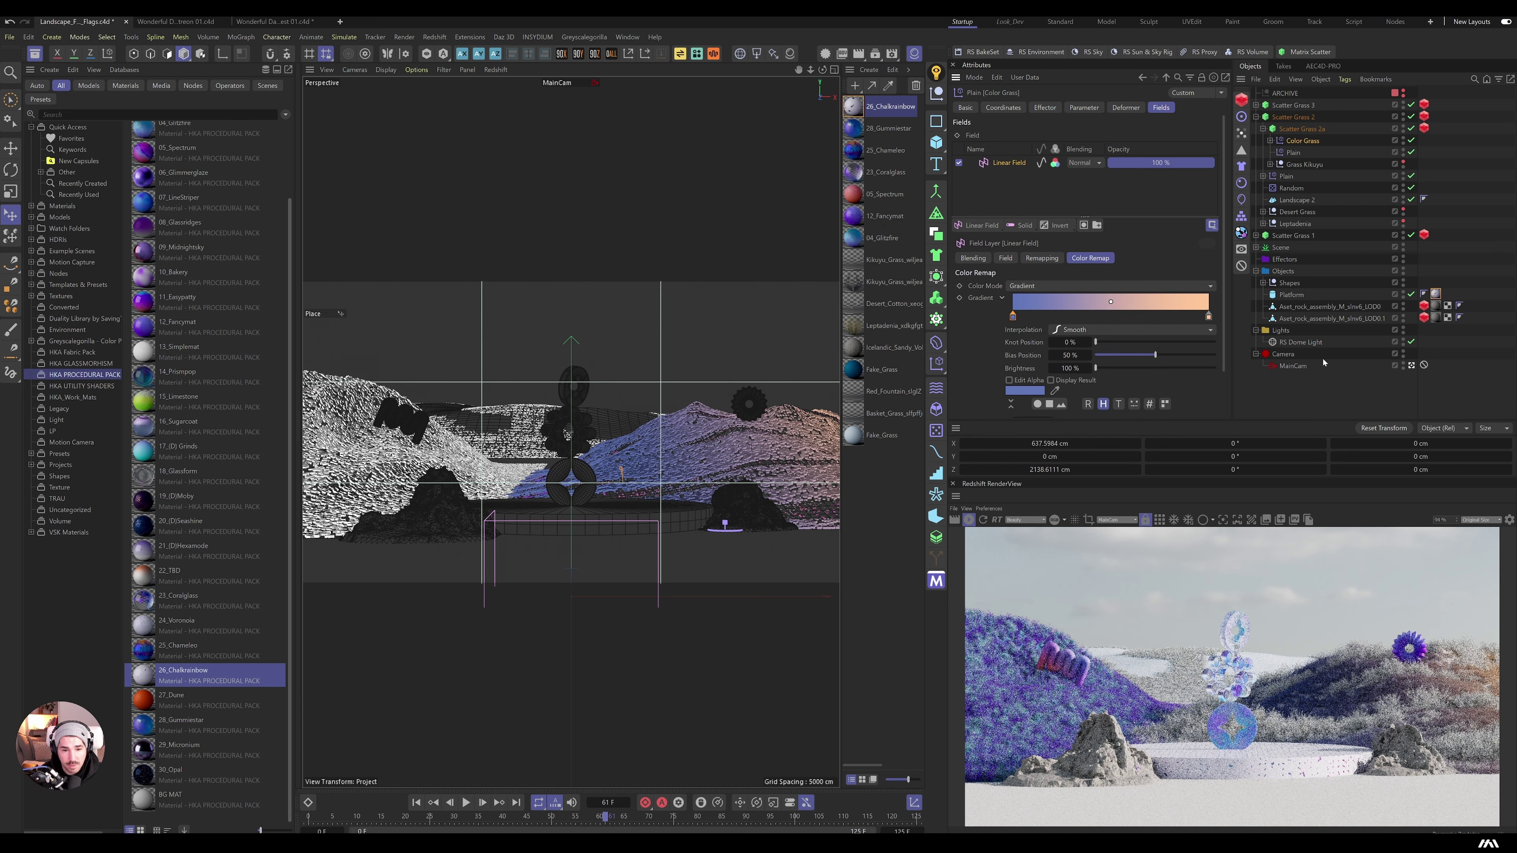
Step: Try yellow and cyan on the left gradient knot before settling on blue
double_click(1012, 316)
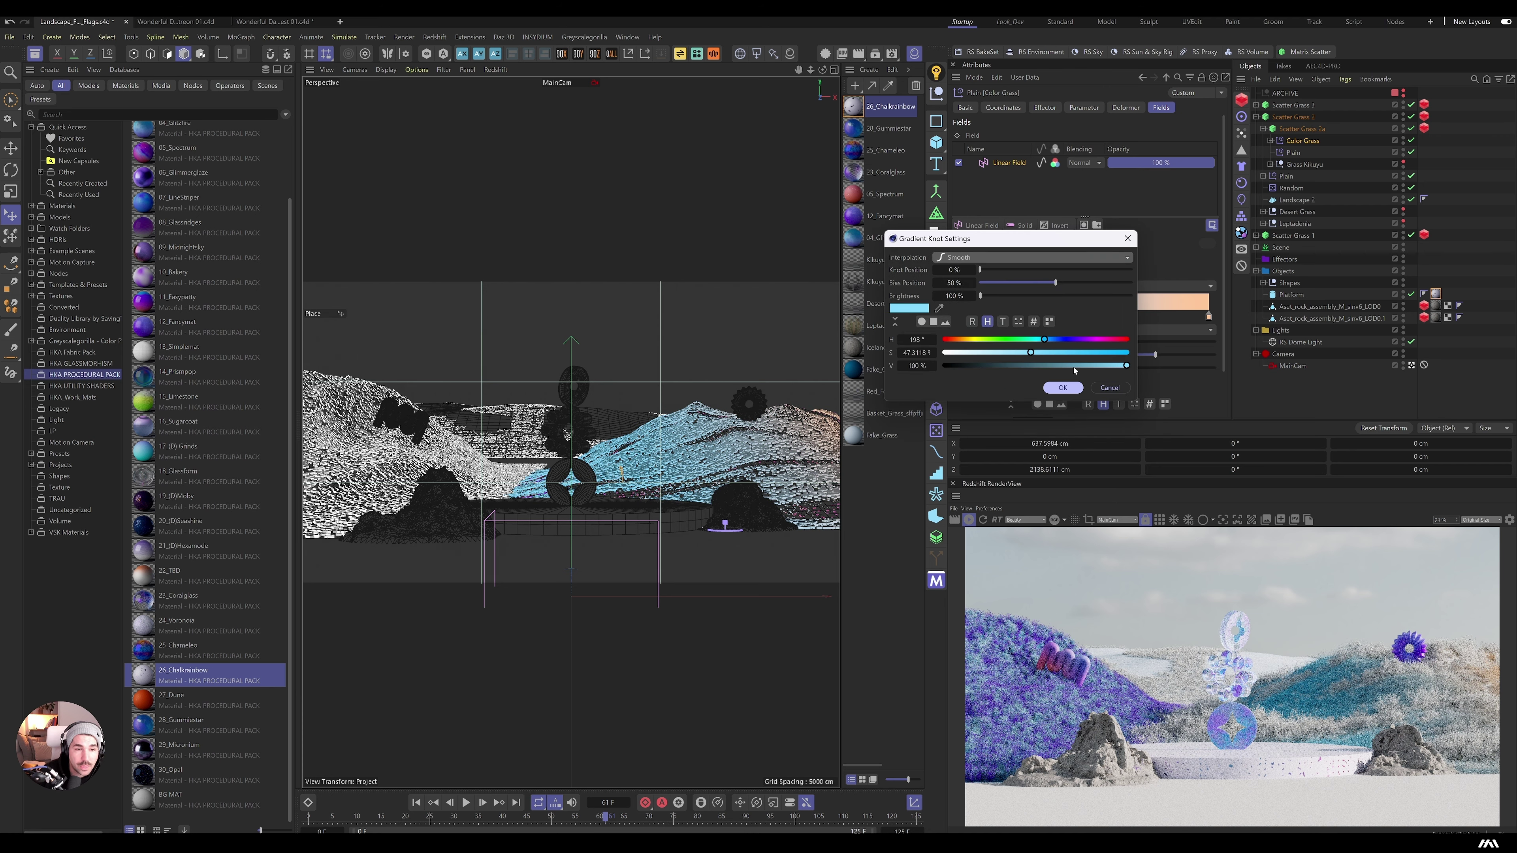
drag(982, 340, 1127, 353)
click(1063, 387)
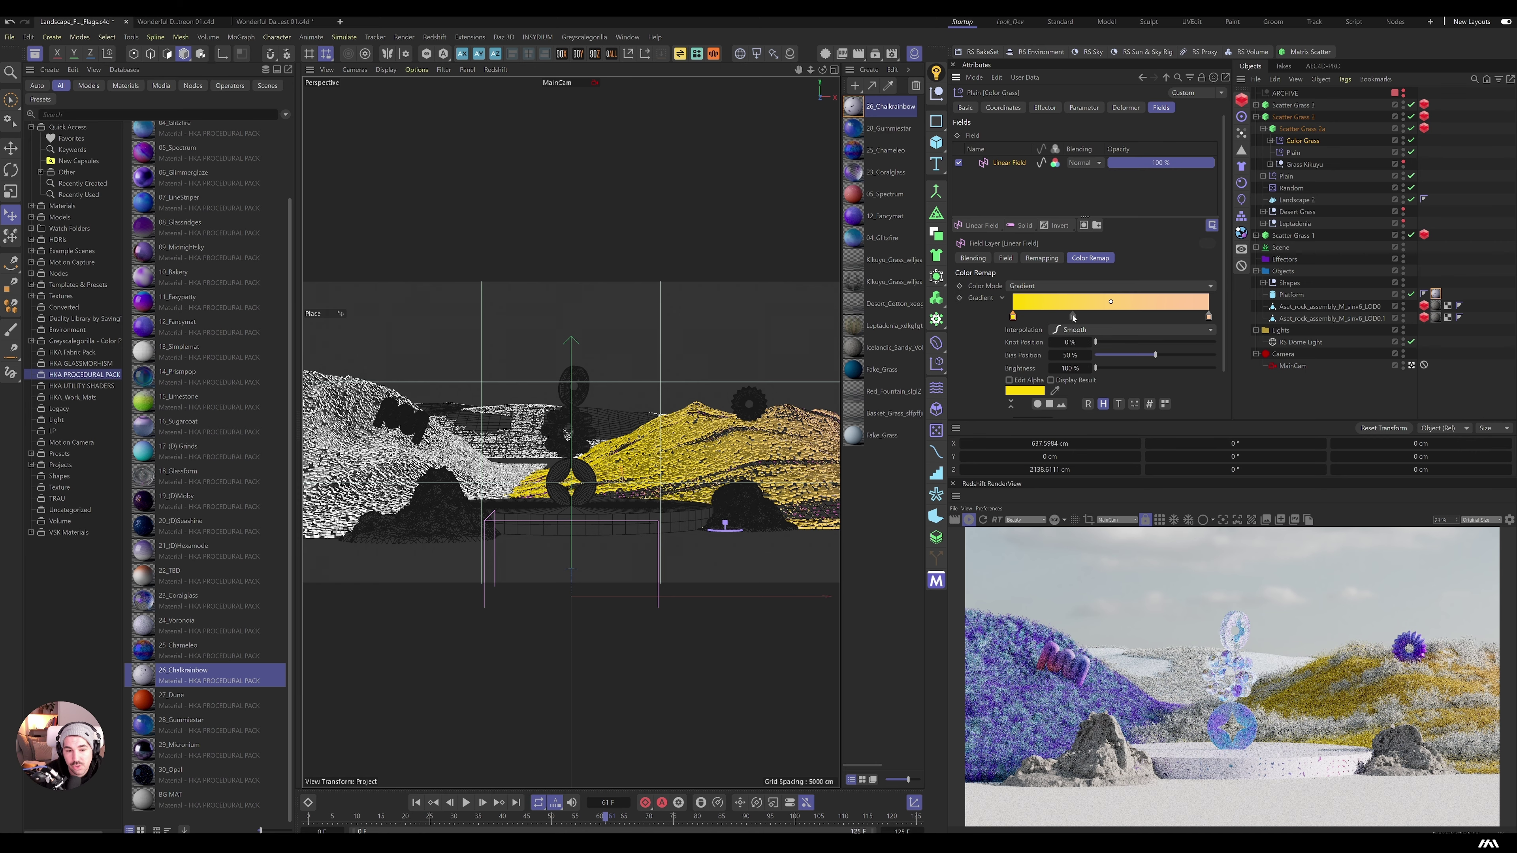
double_click(1013, 315)
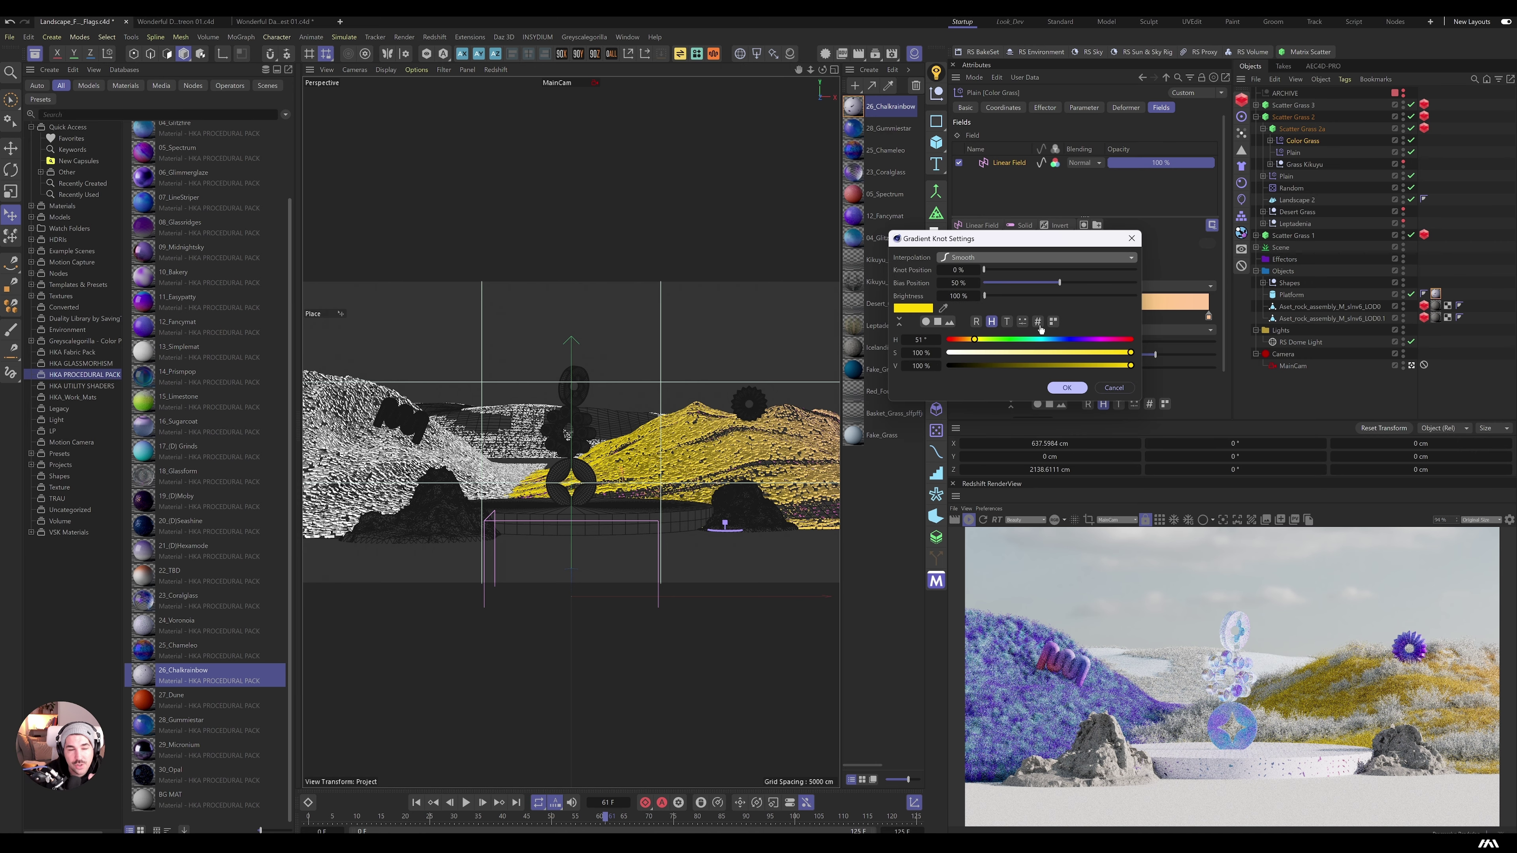
click(1052, 339)
click(1036, 341)
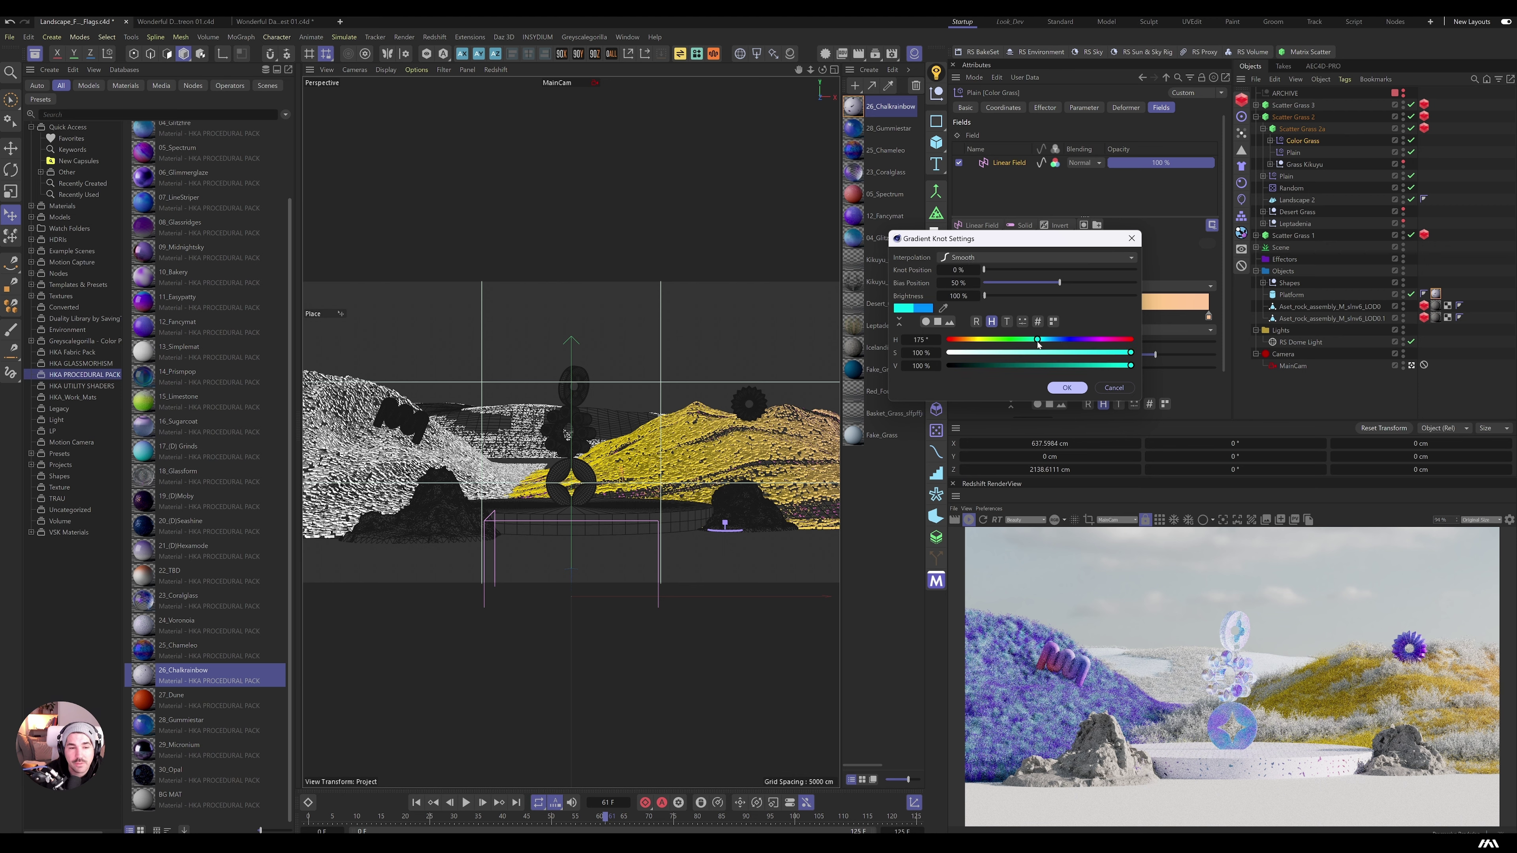
click(1067, 387)
double_click(1013, 315)
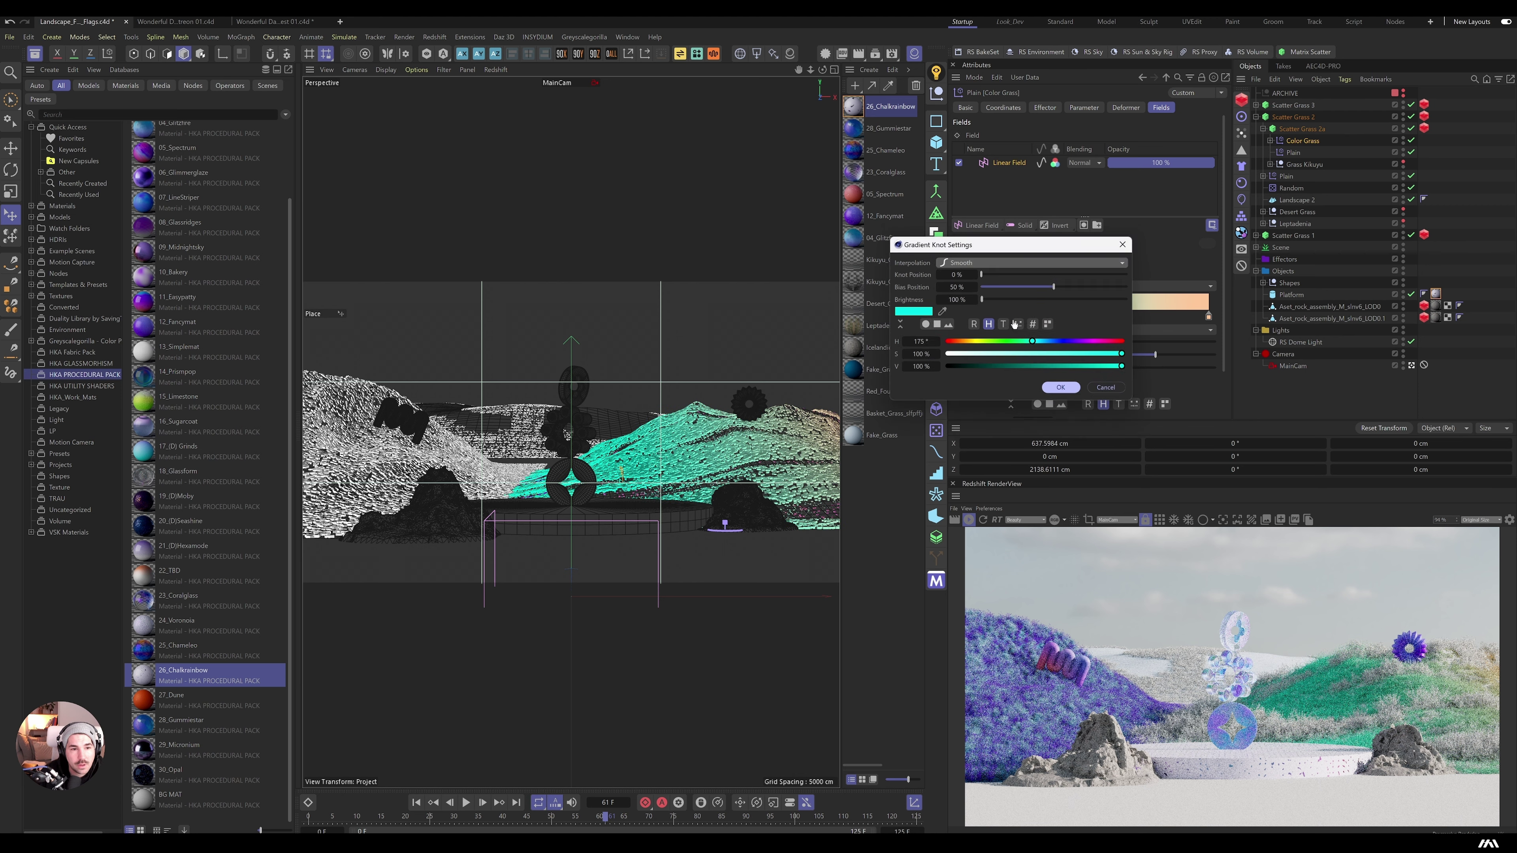
click(1047, 343)
click(1064, 390)
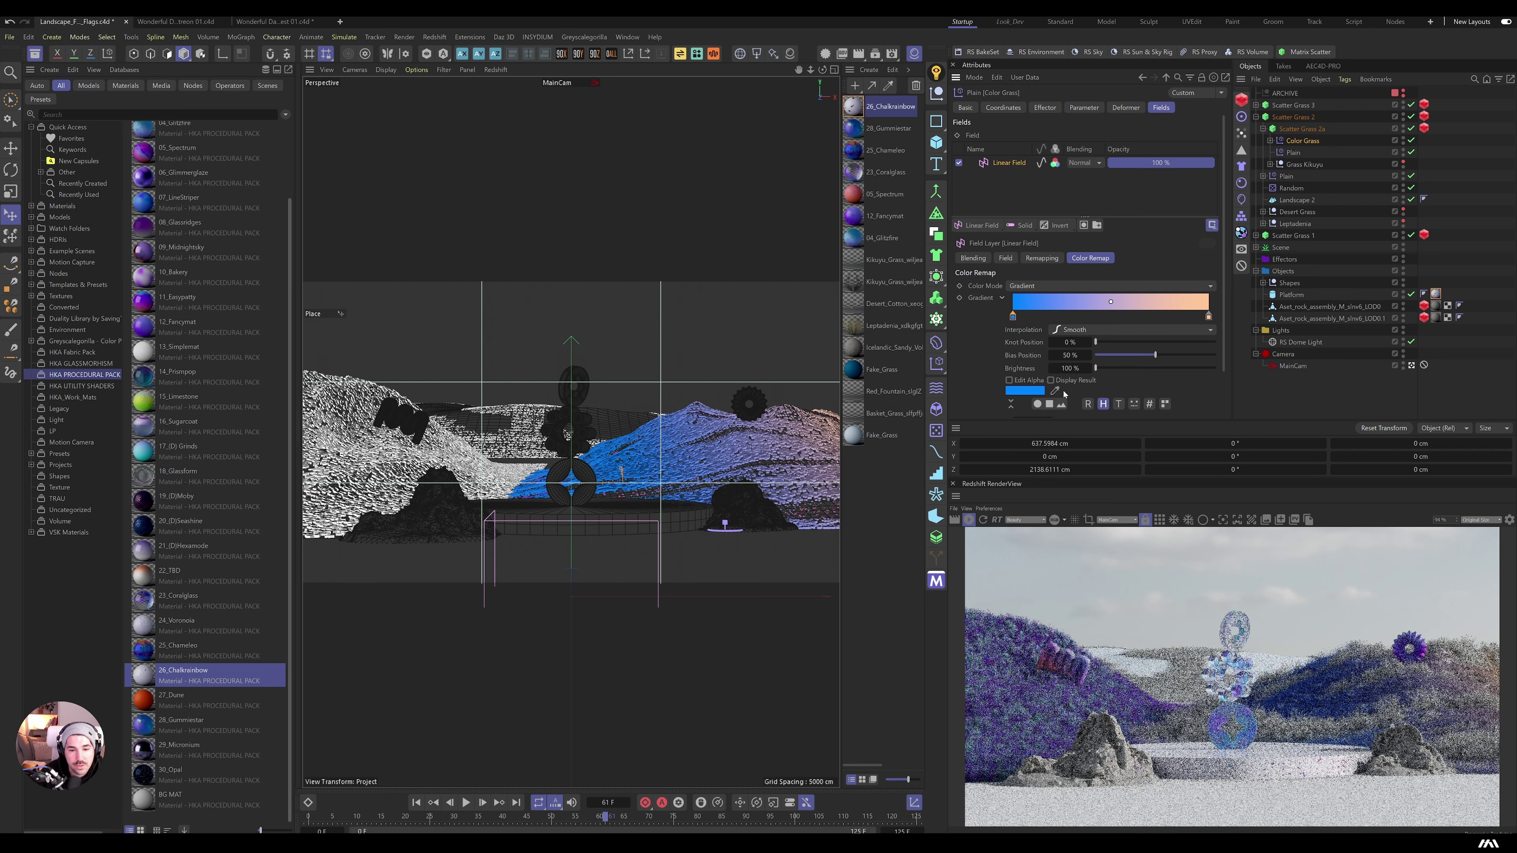
Step: Test a new colour on the right gradient knot, then undo it back to peach
double_click(1208, 316)
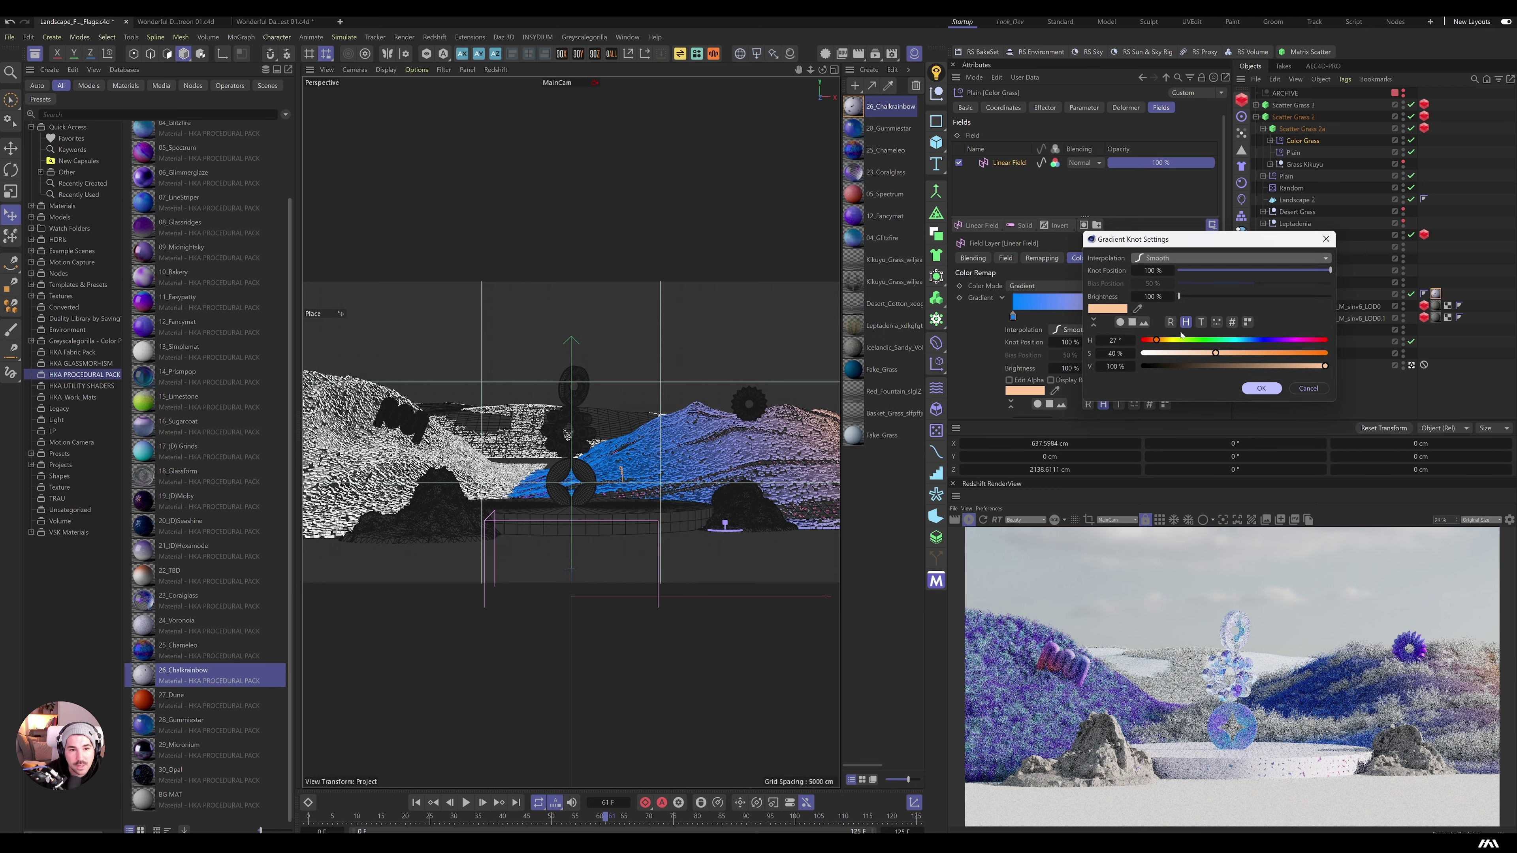
click(1243, 340)
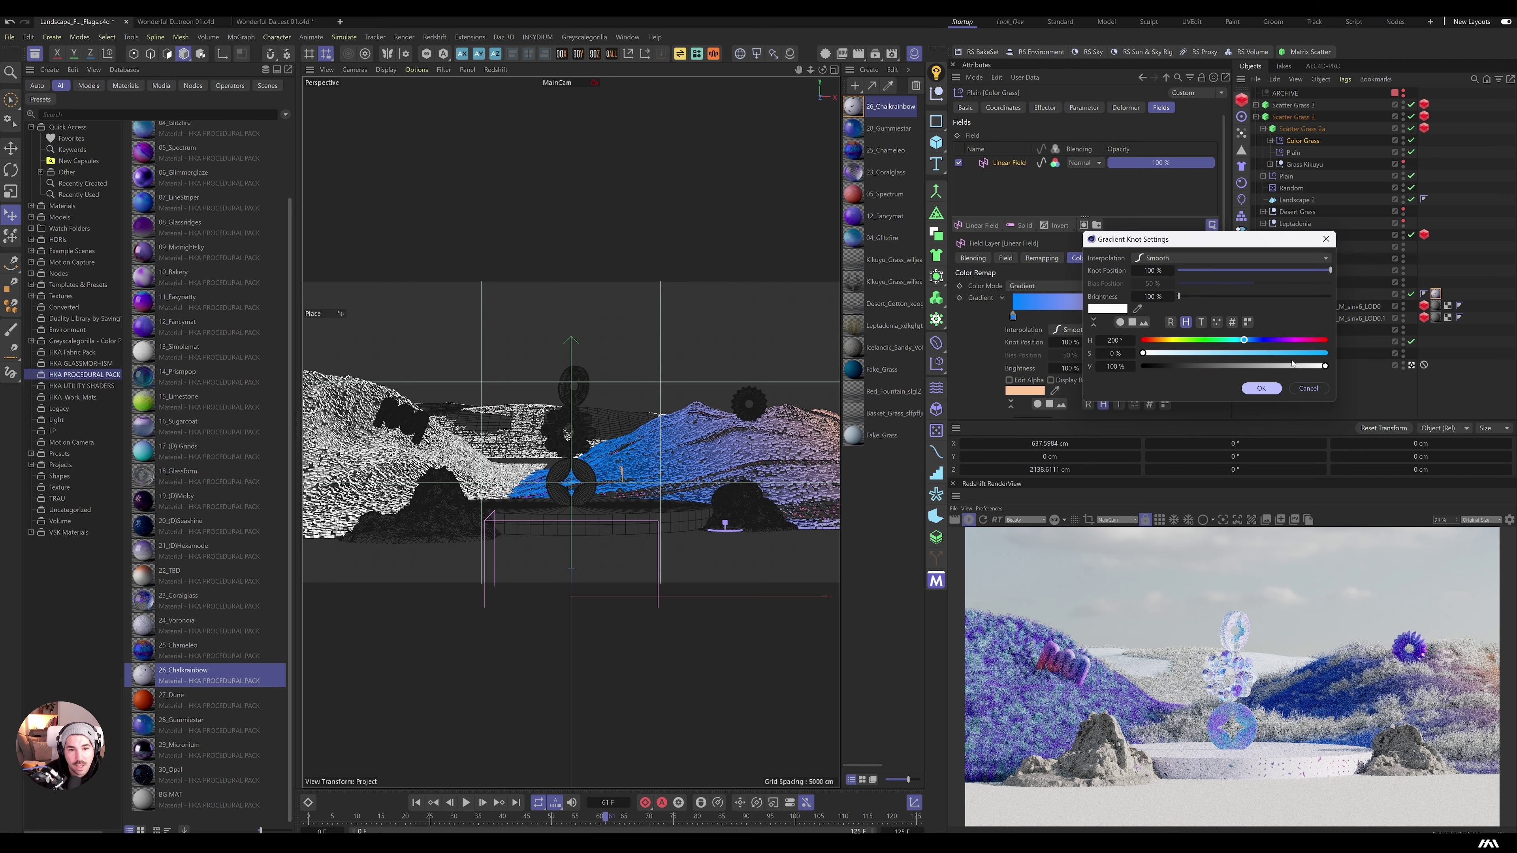
click(1264, 388)
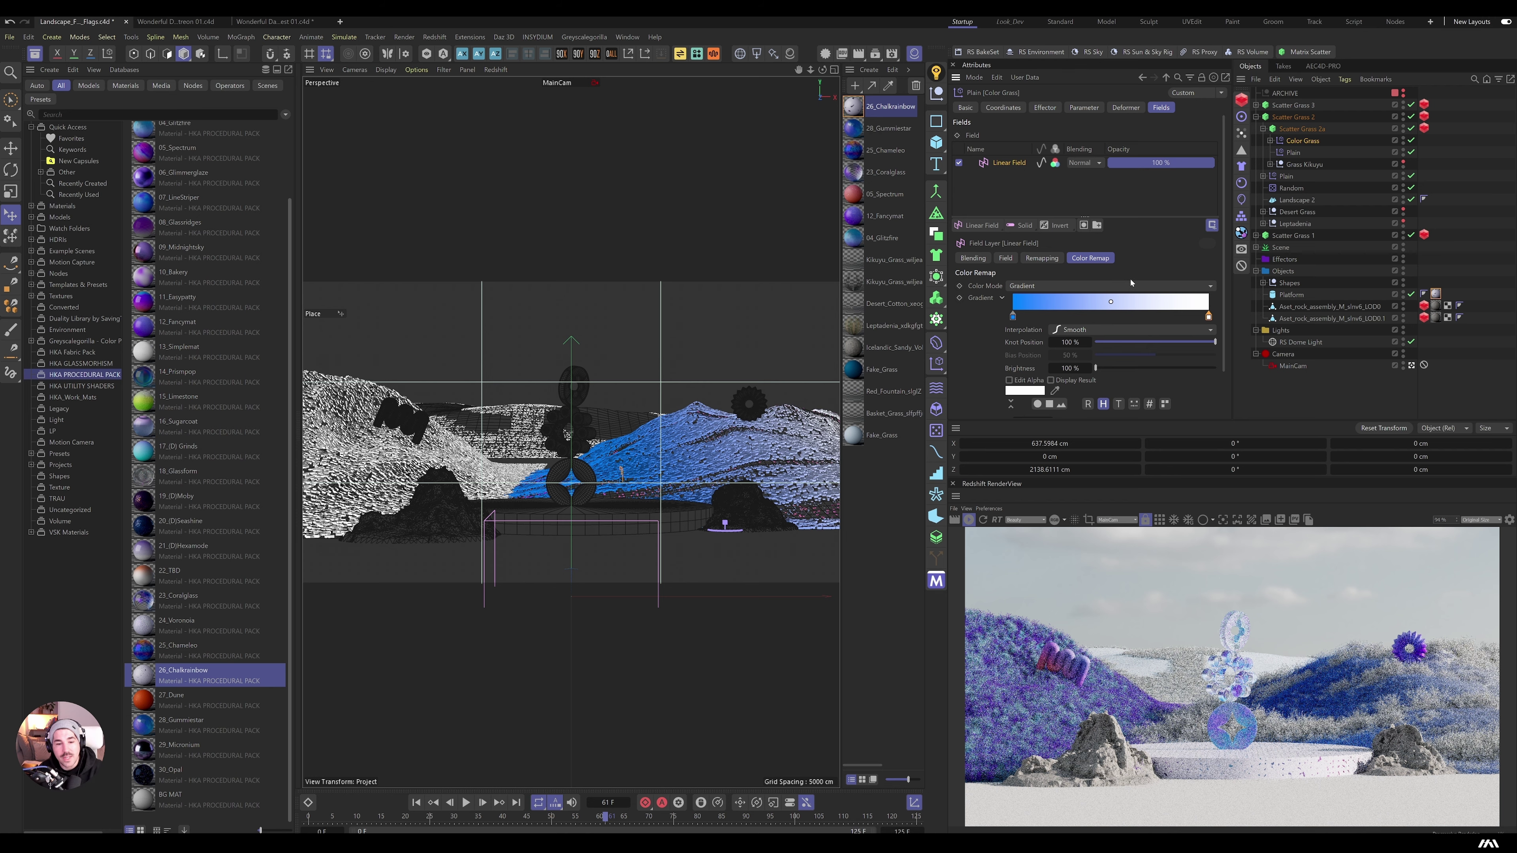
key(ctrl+z)
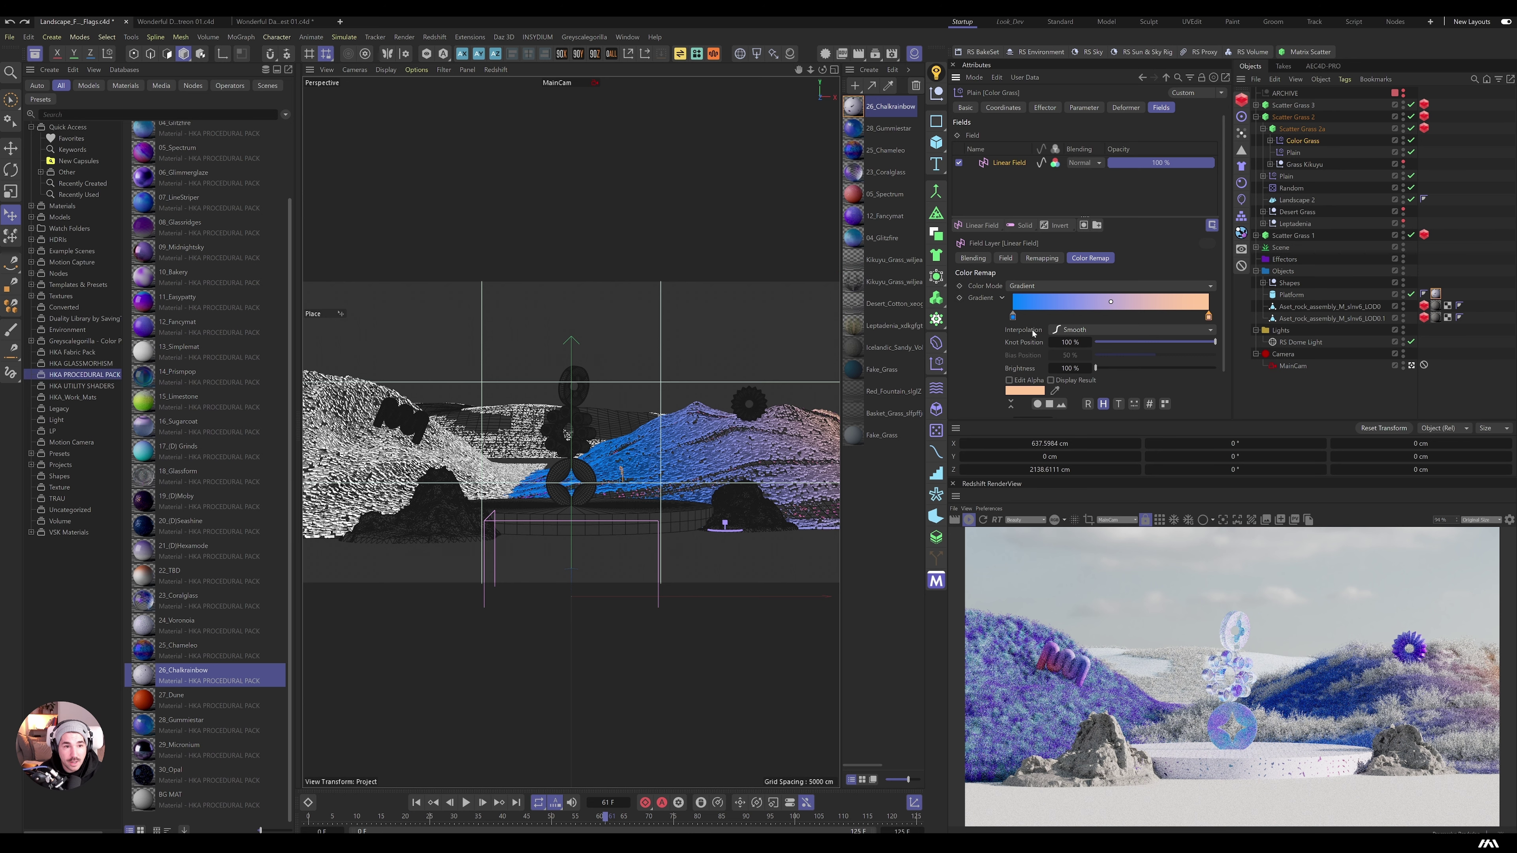
Step: Make the left knot white and add a saturated blue middle knot at 46.67%
double_click(1013, 316)
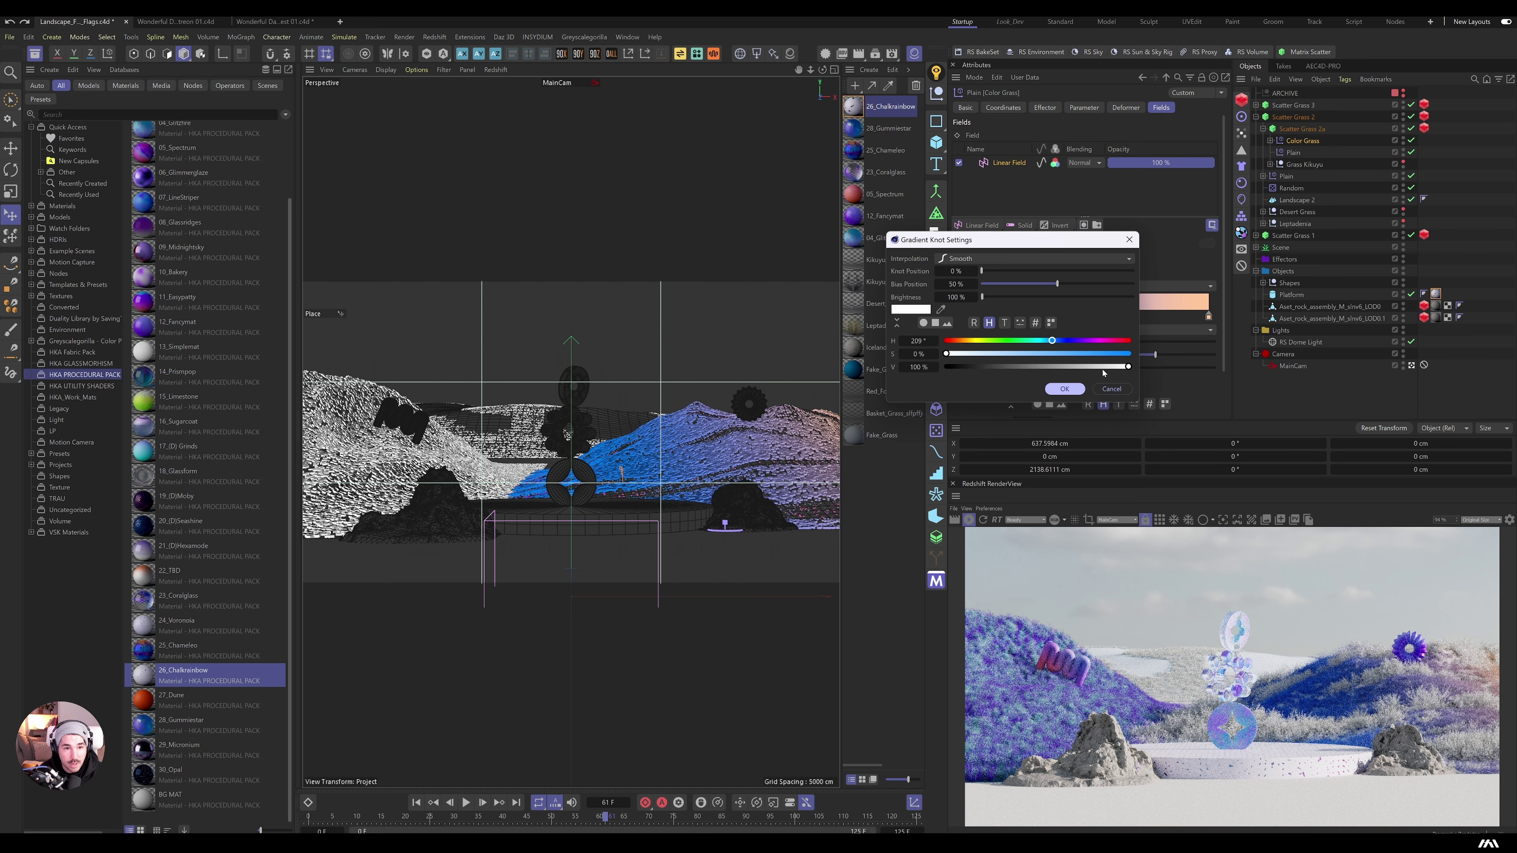
click(1064, 389)
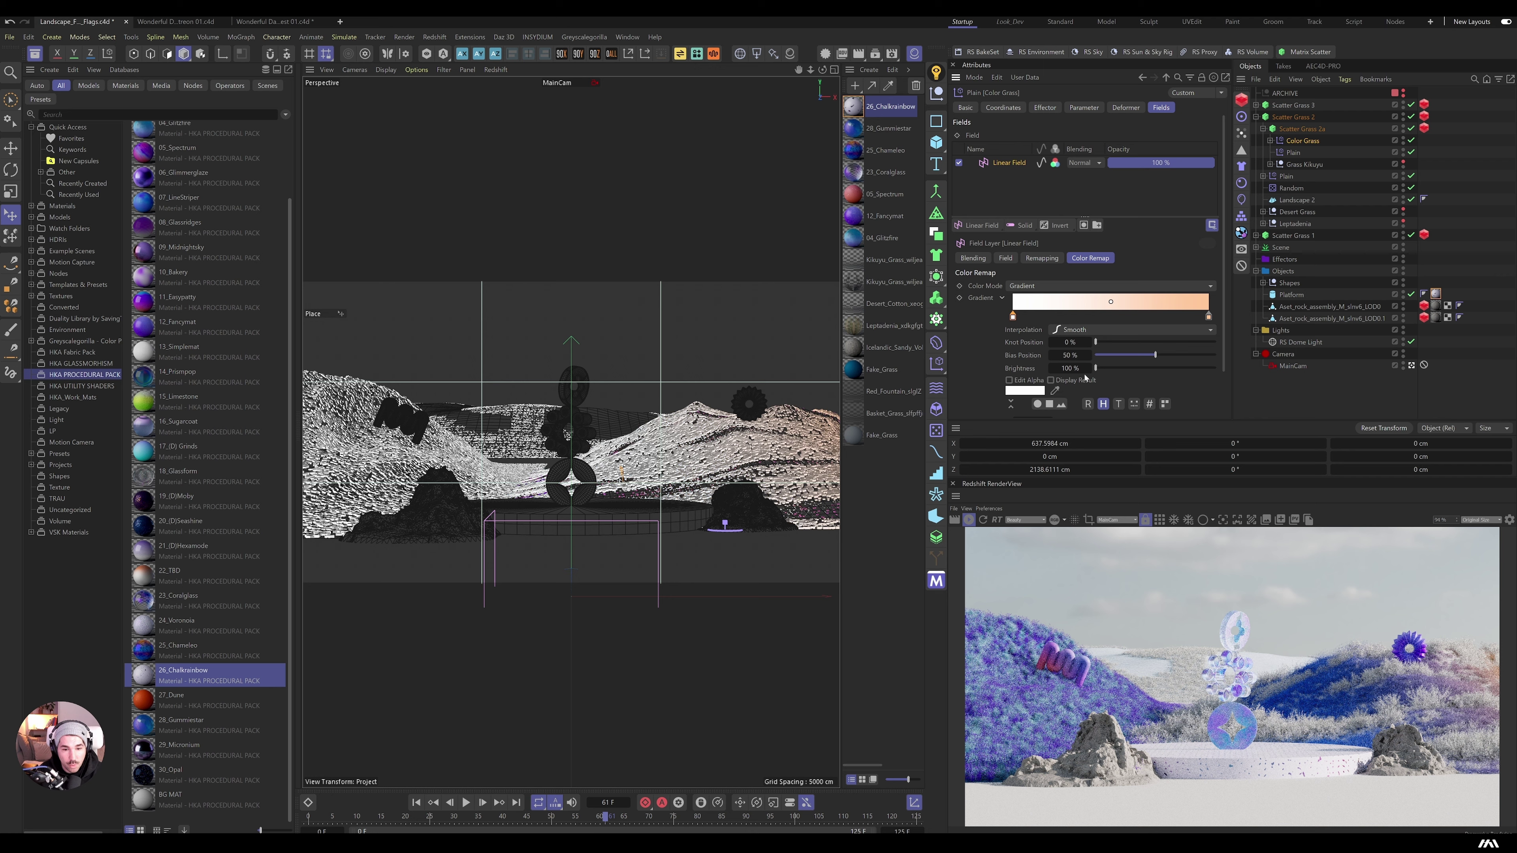
click(1104, 302)
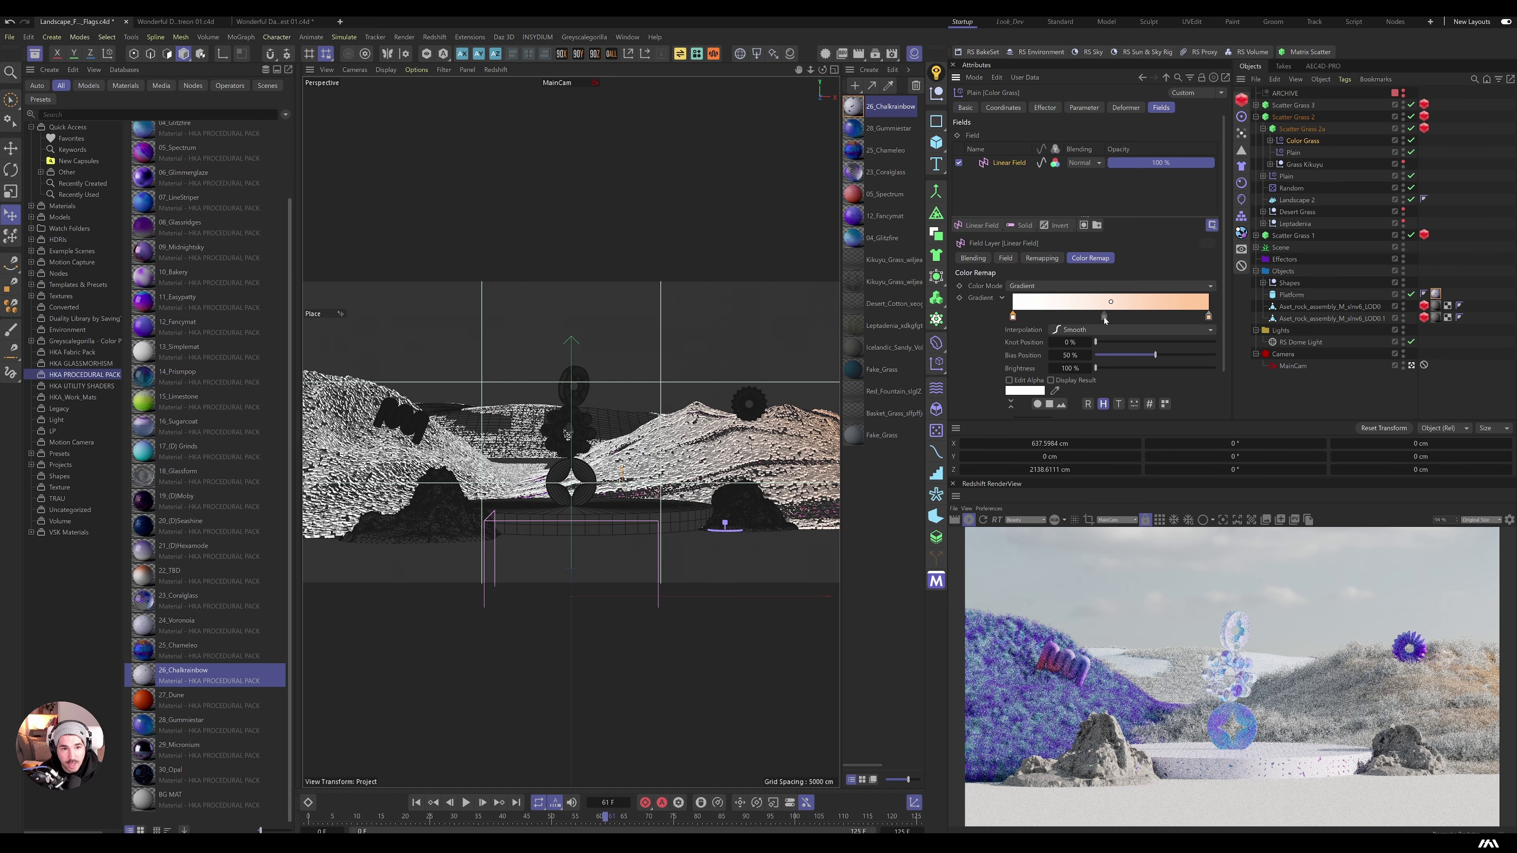
double_click(1104, 316)
click(1176, 356)
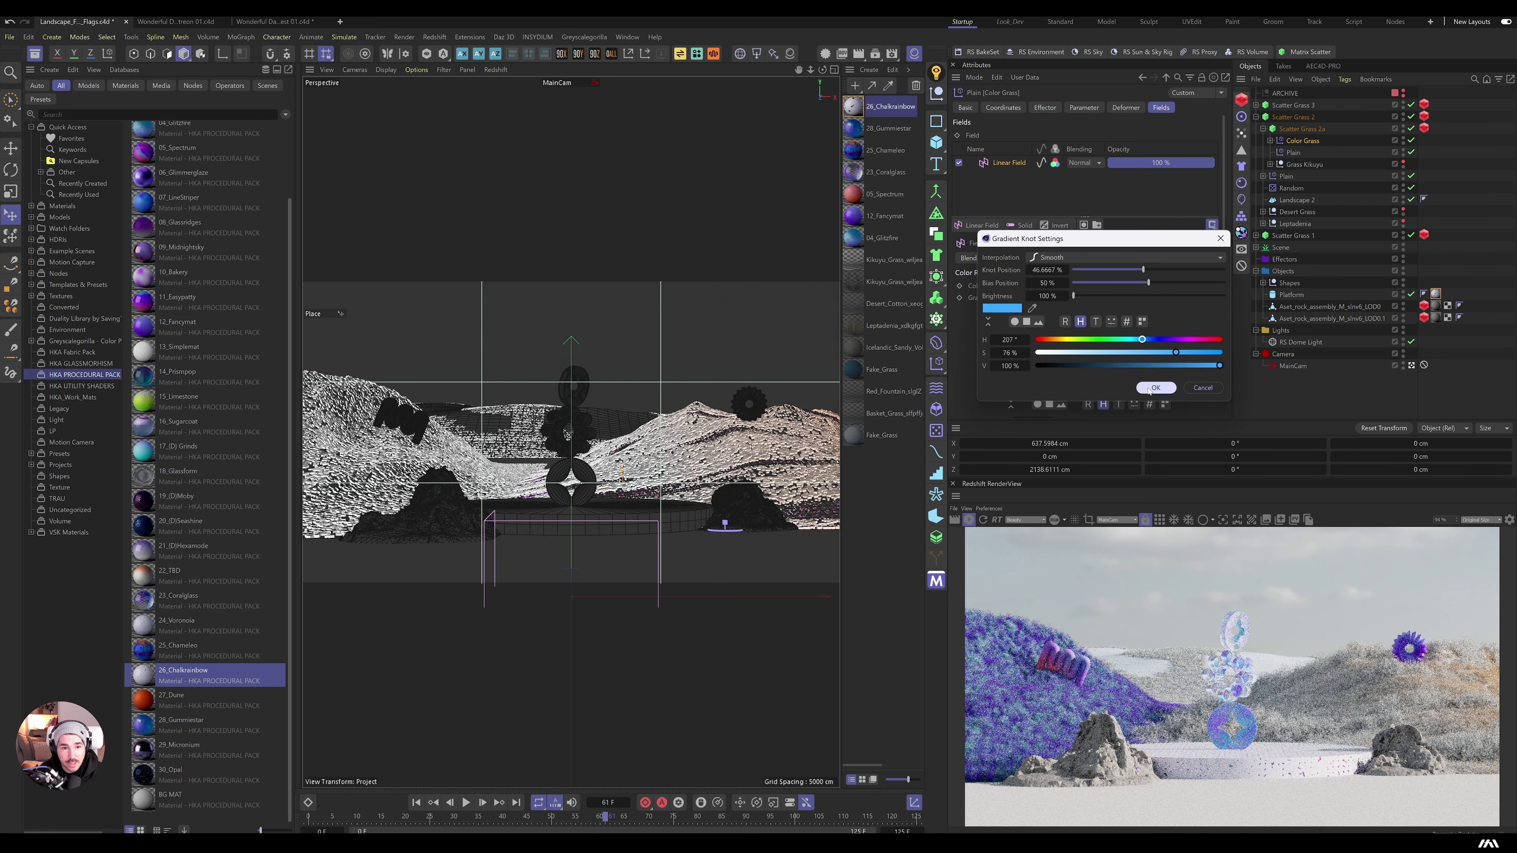
click(1156, 387)
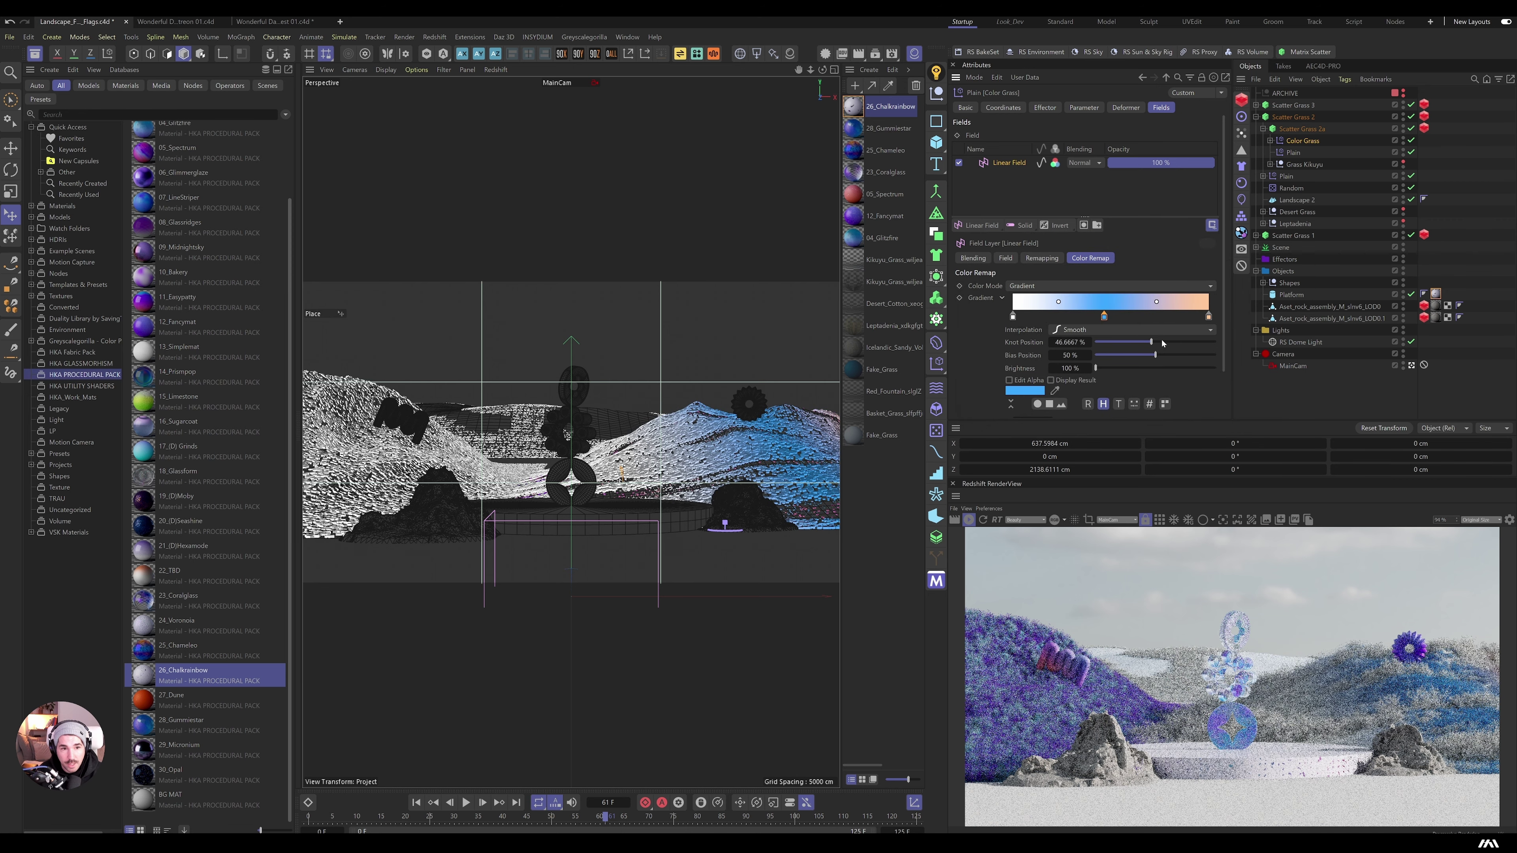
click(1270, 140)
click(1309, 152)
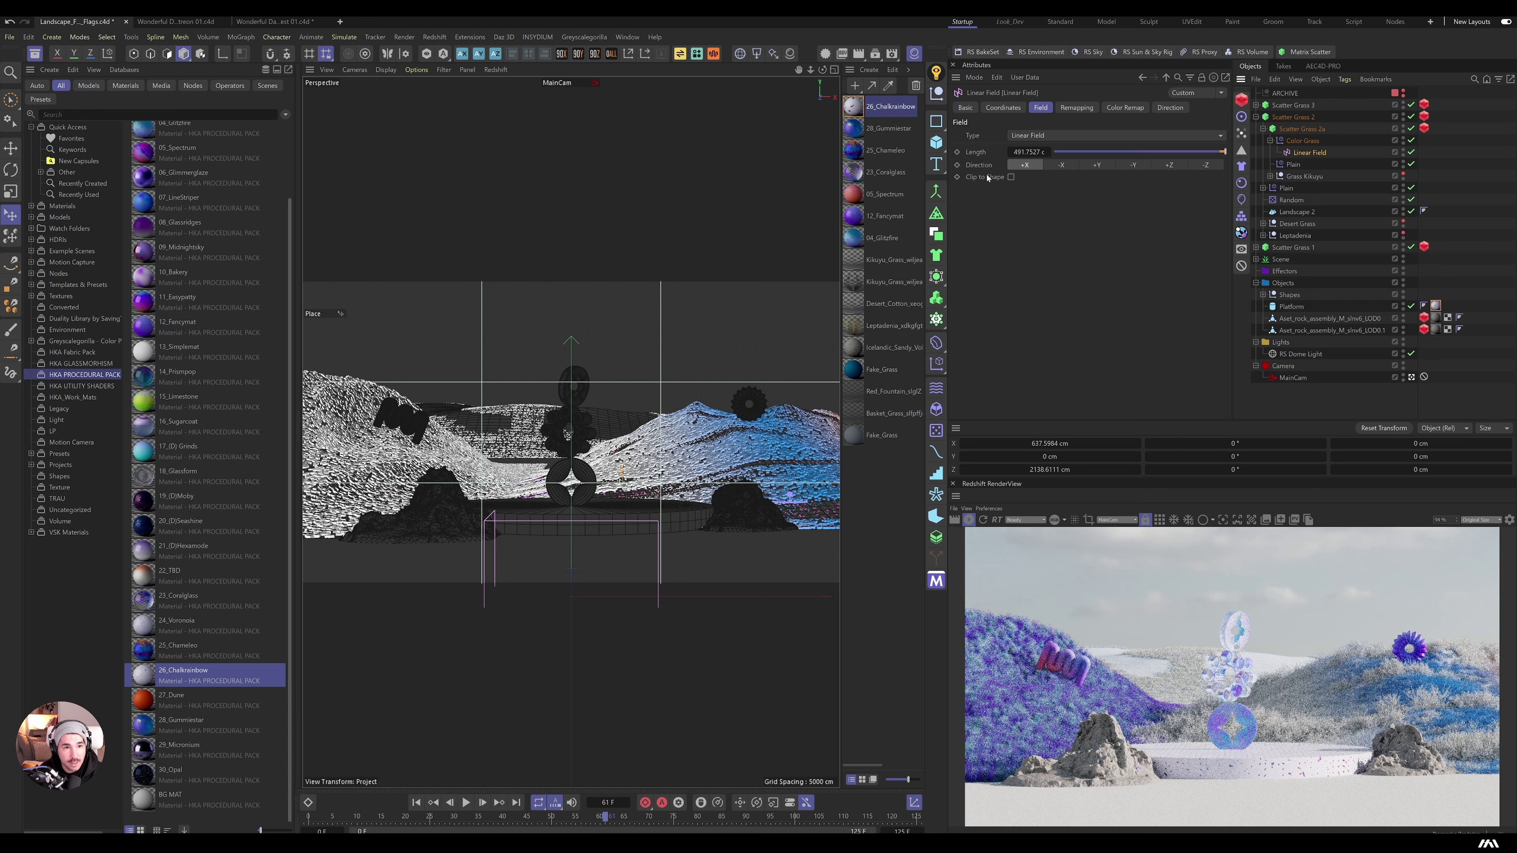
Step: Slide the Linear Field along X and push its colour remap bias to the right
click(1003, 108)
drag(1008, 151, 854, 152)
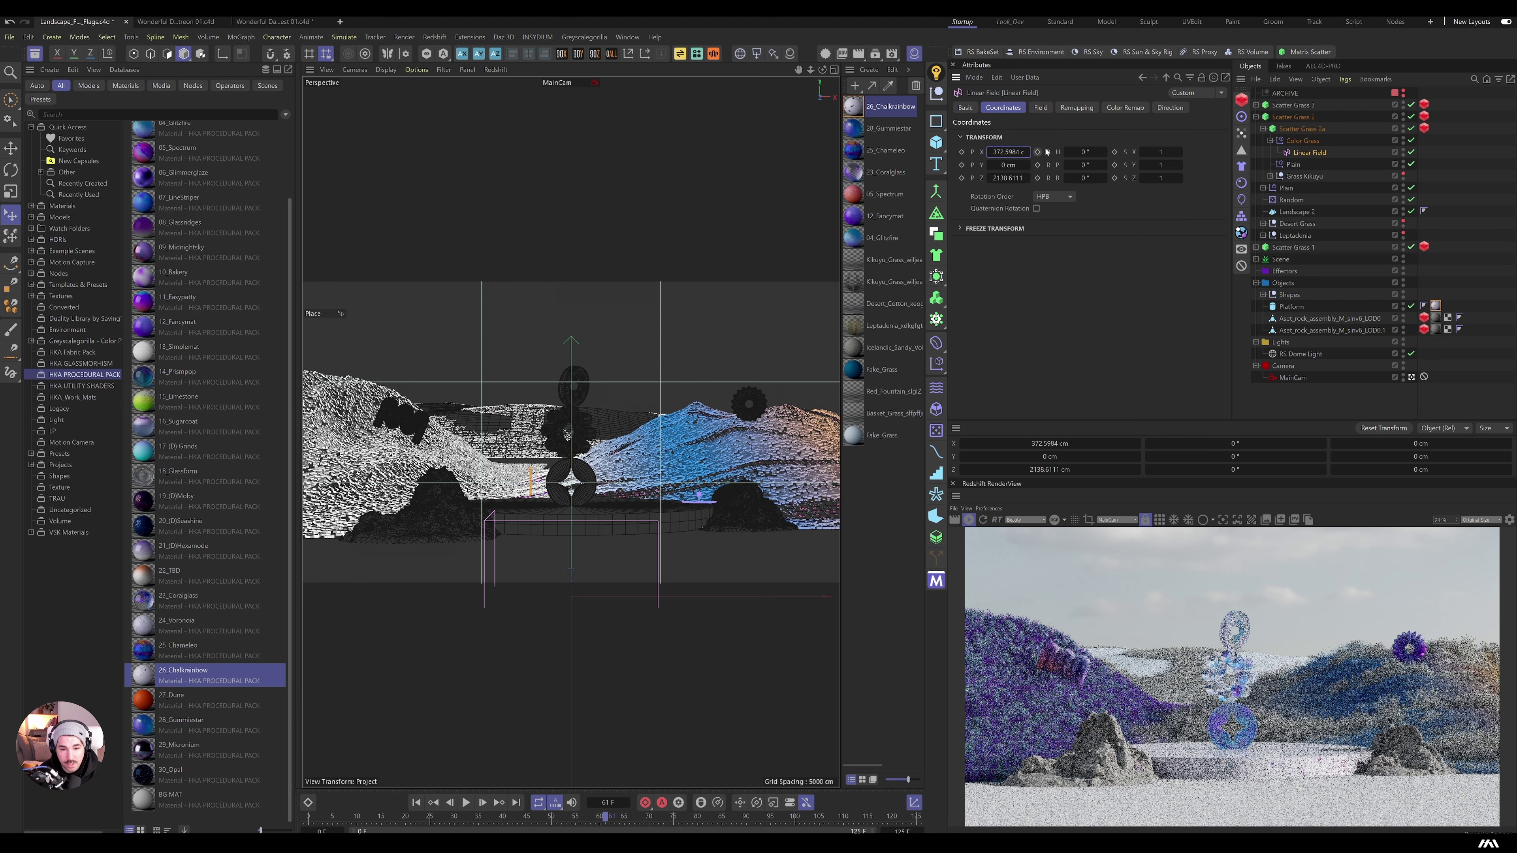
click(1123, 107)
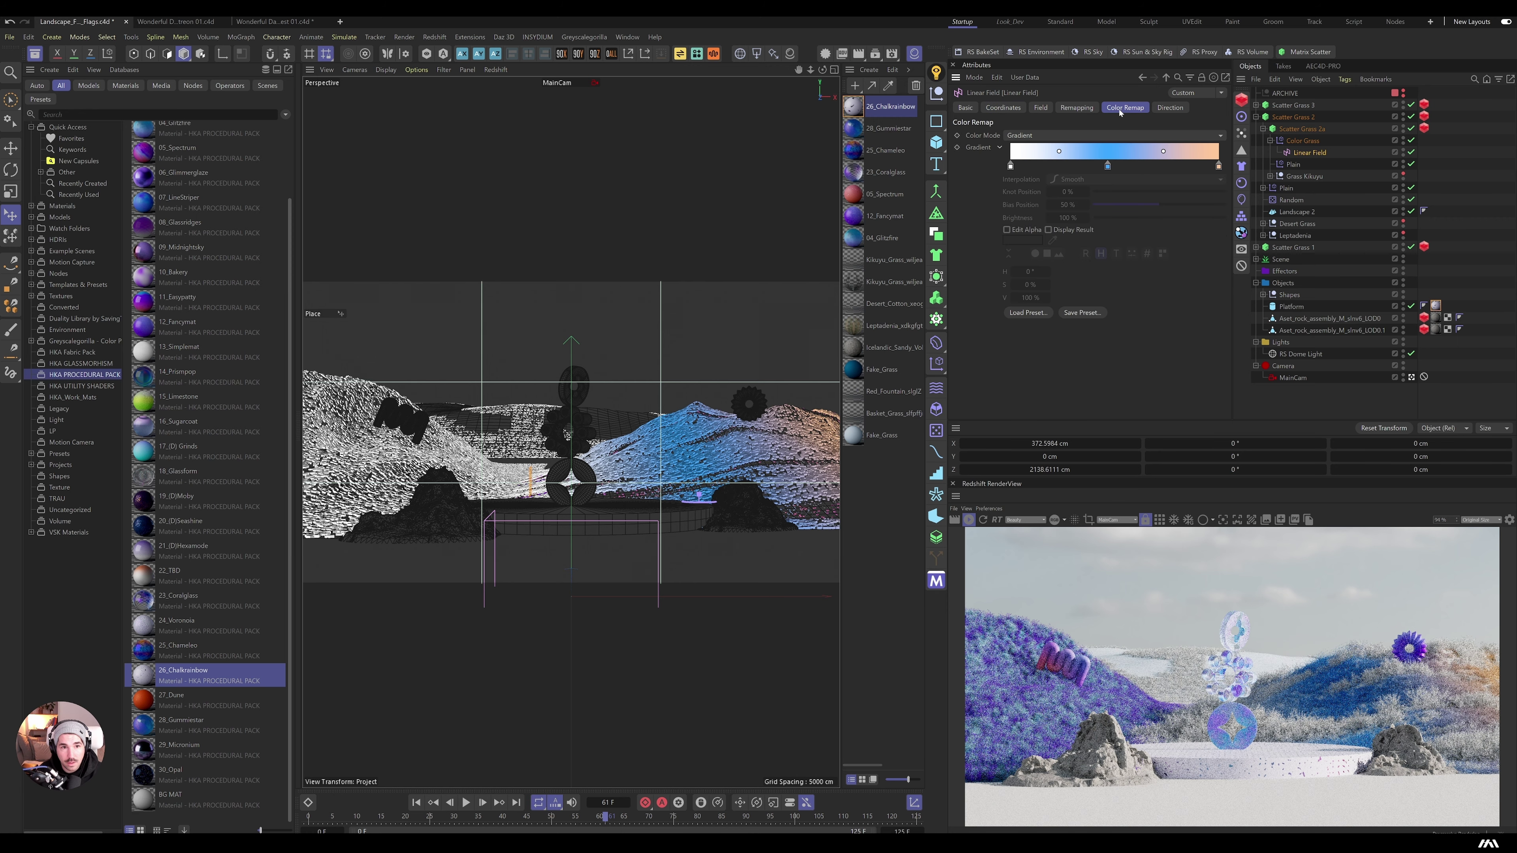
drag(1058, 151, 1132, 152)
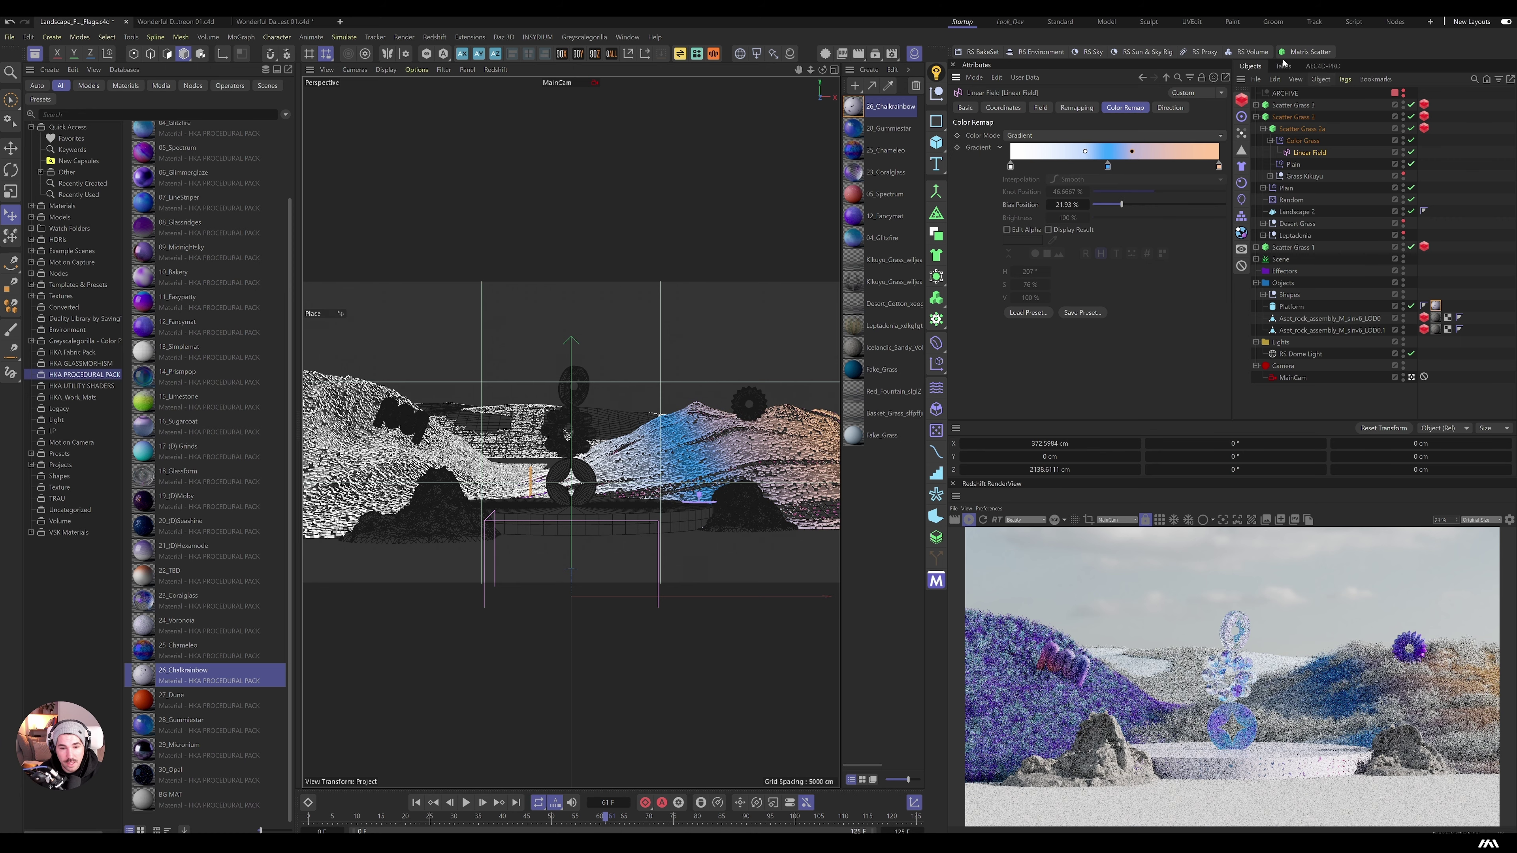
Step: Turn the gradient's middle knot violet (H 263°, S 73%) after trying light green
double_click(1108, 169)
click(1108, 190)
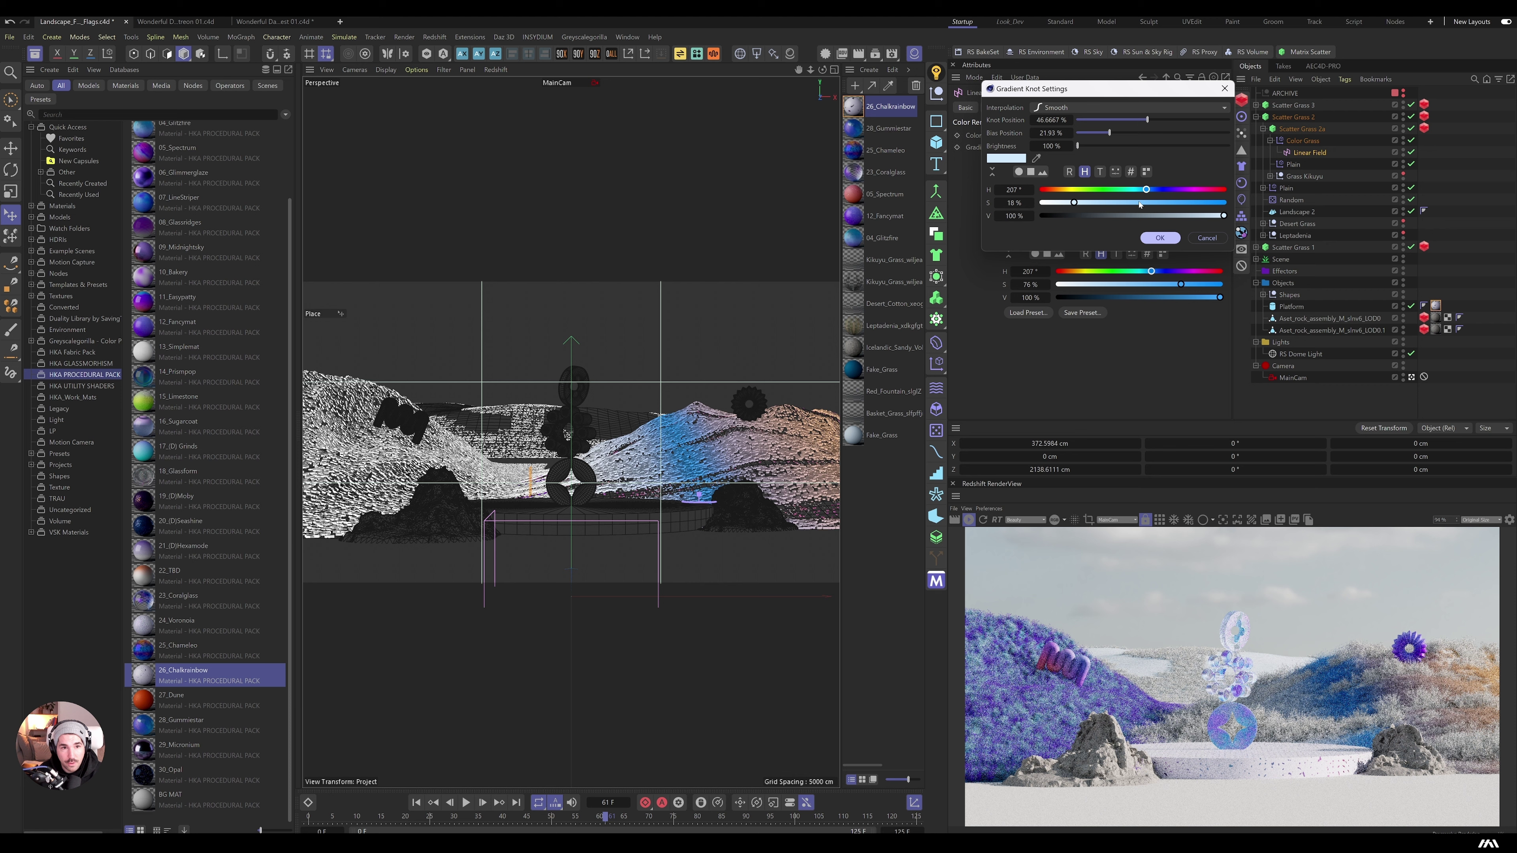
drag(1108, 190, 1106, 190)
click(1160, 239)
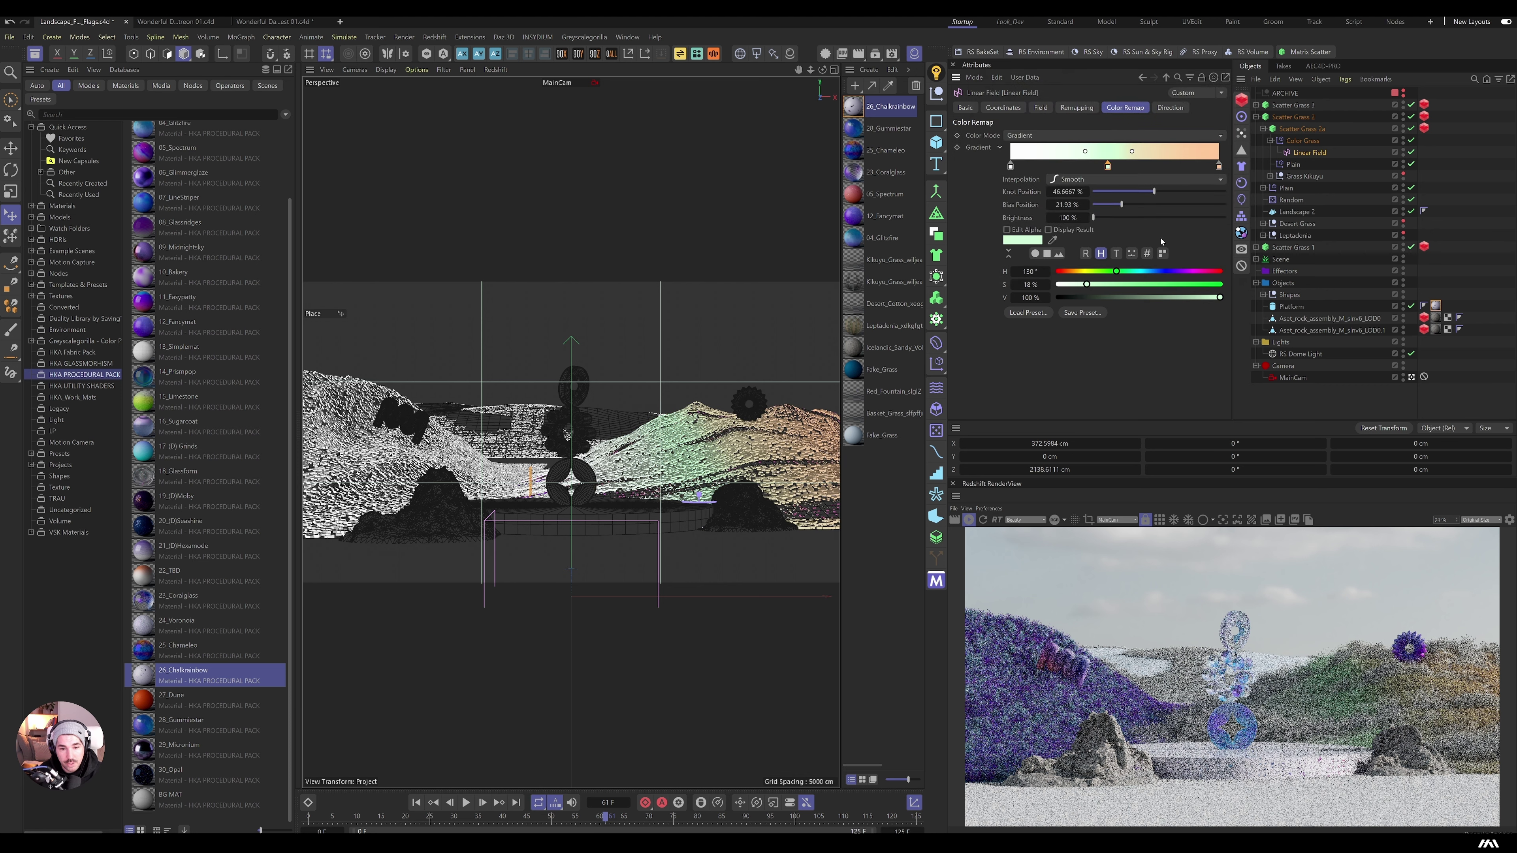
click(1176, 271)
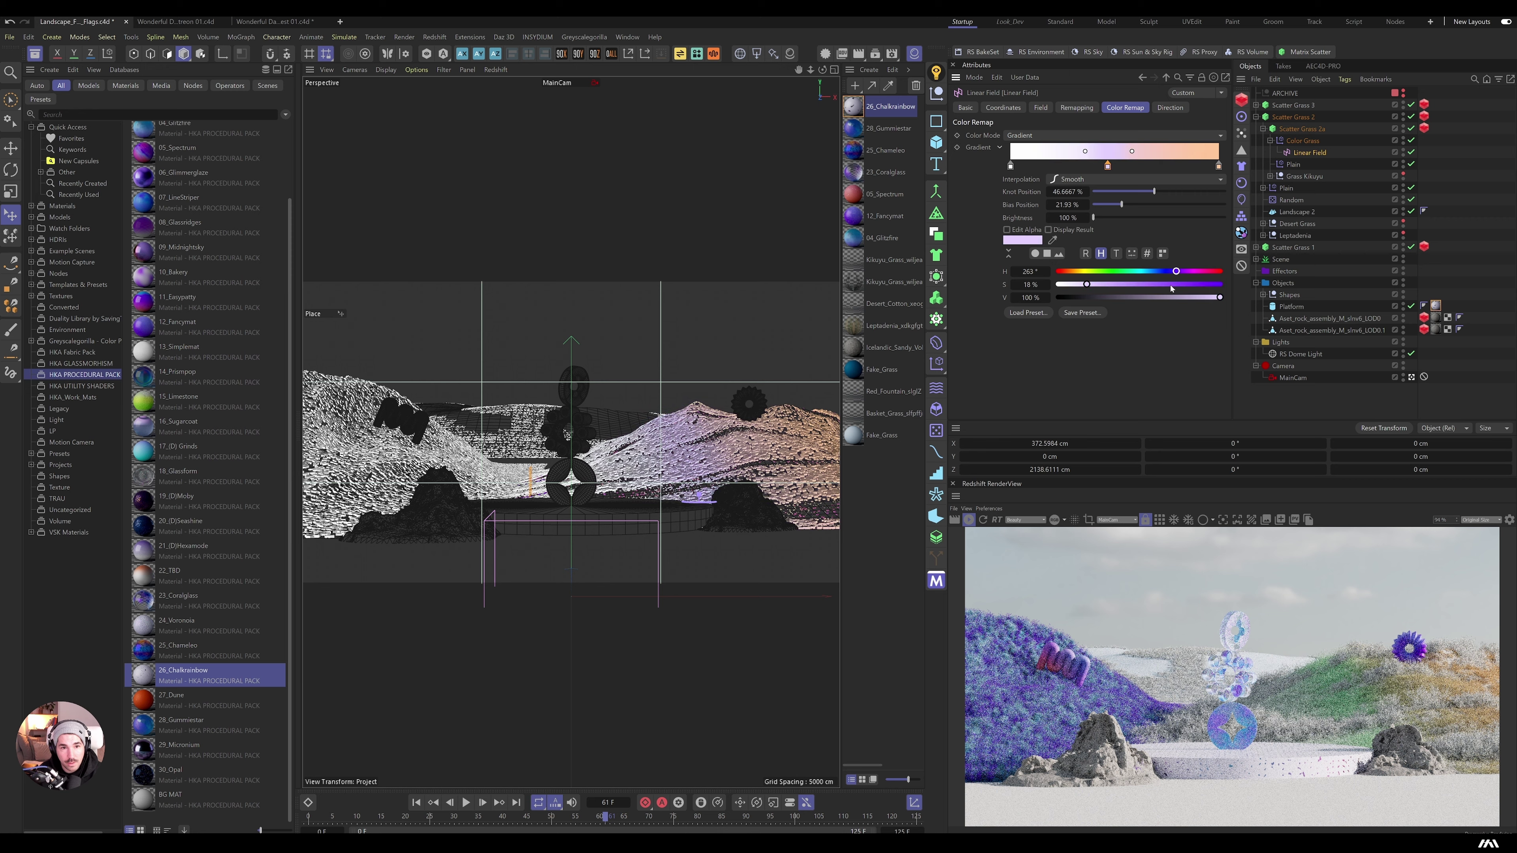
click(1176, 285)
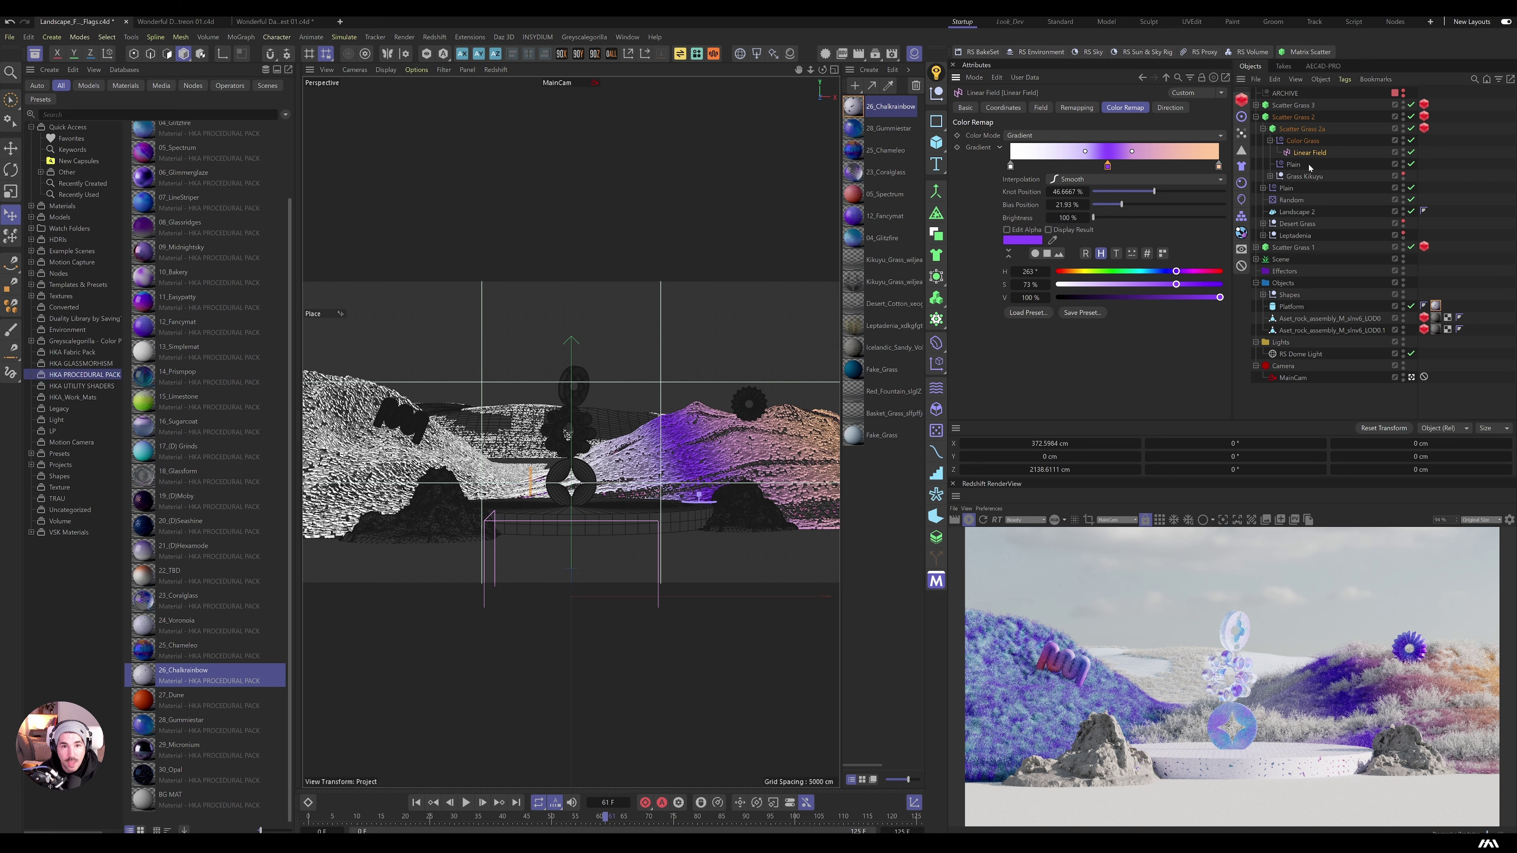
click(1258, 125)
click(1256, 117)
click(1257, 117)
click(1264, 129)
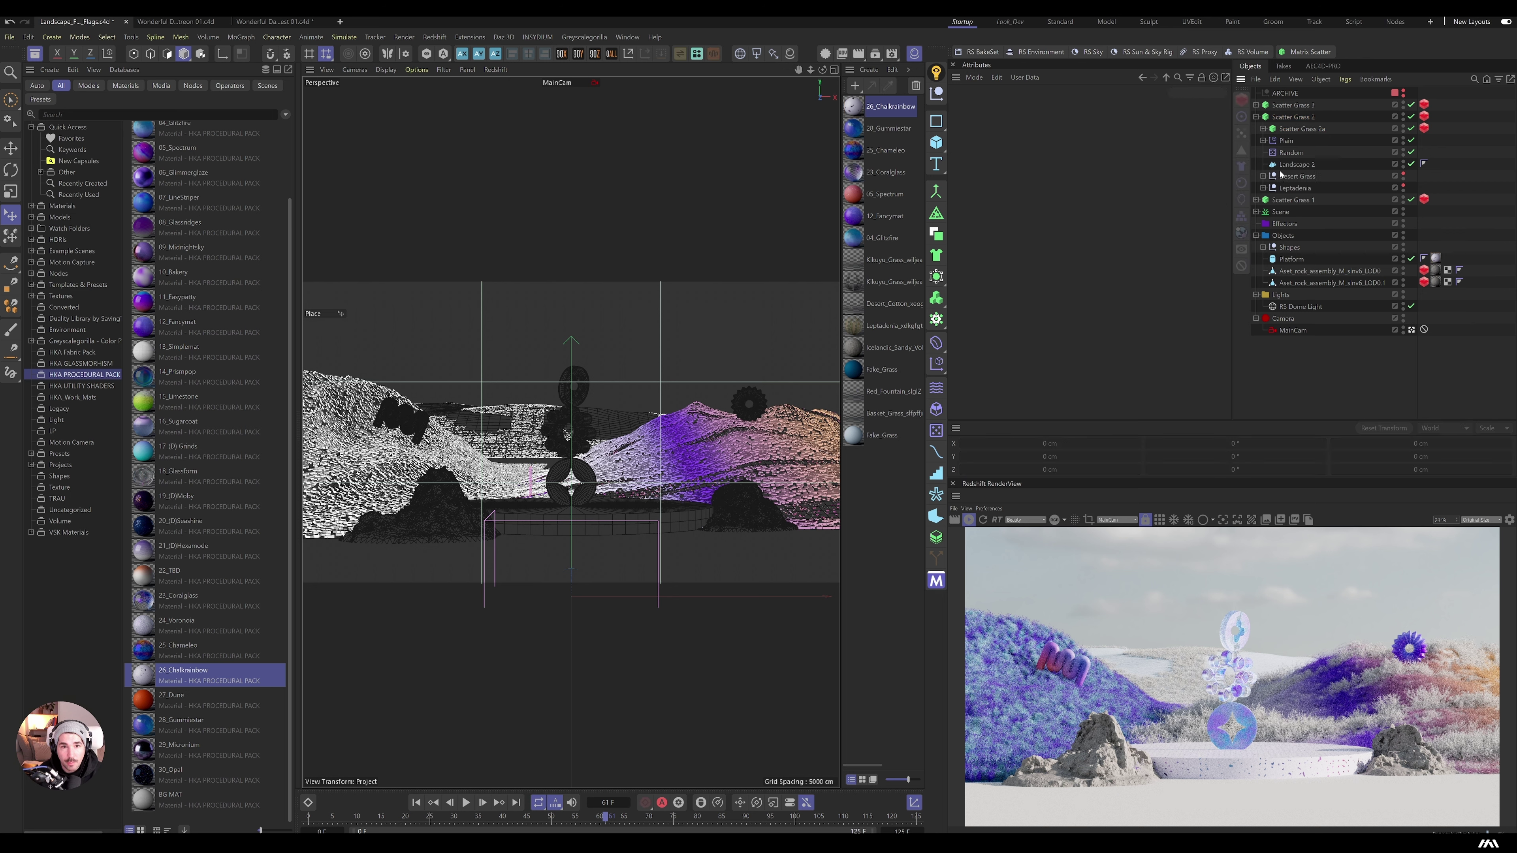
click(1300, 118)
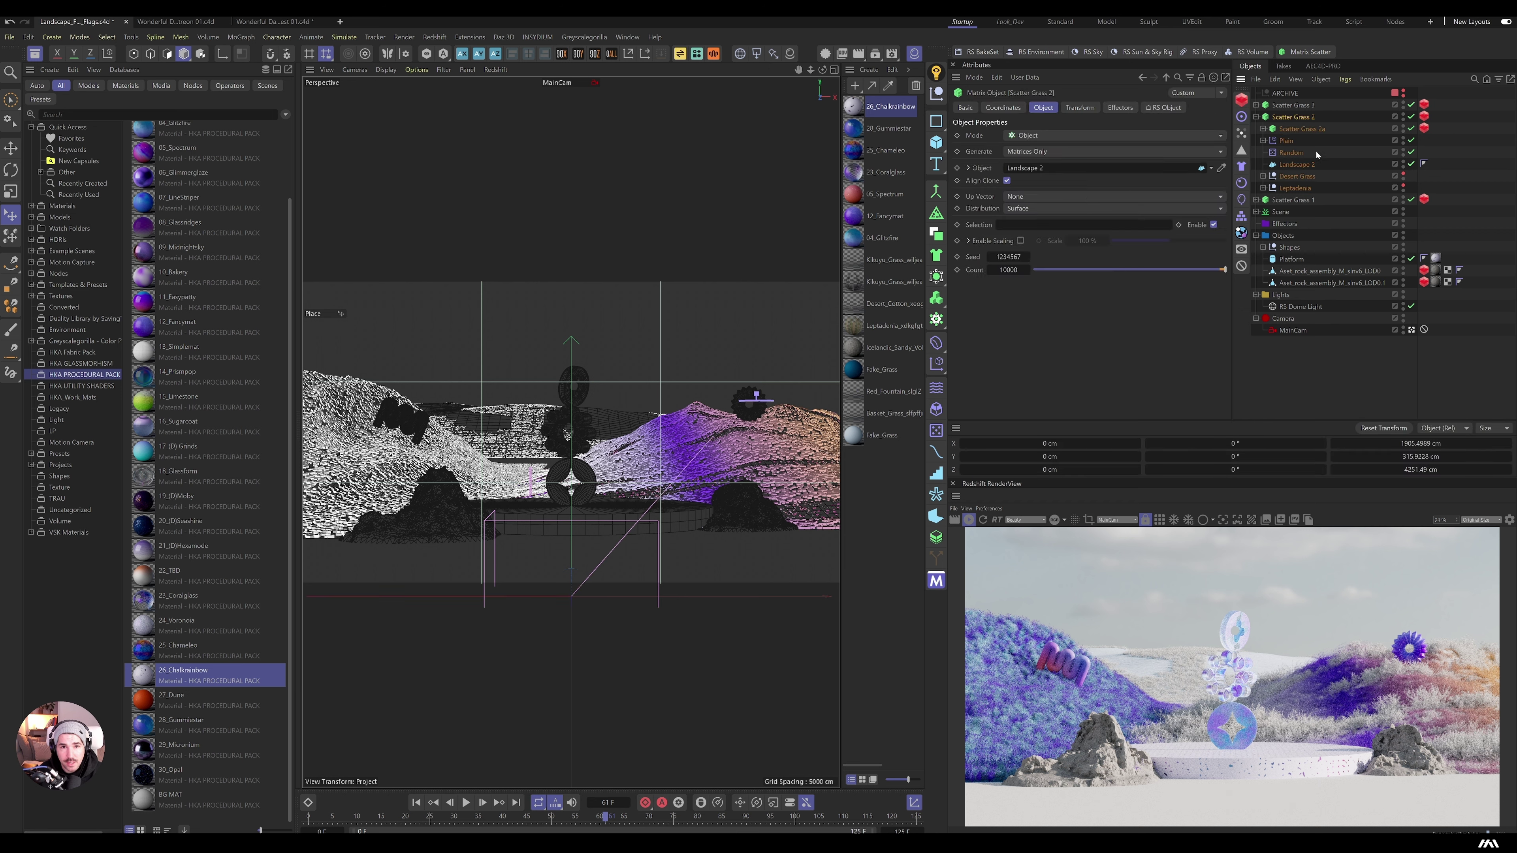
Step: Open the Desert Cotton material's node graph and select its standard material node
click(1263, 176)
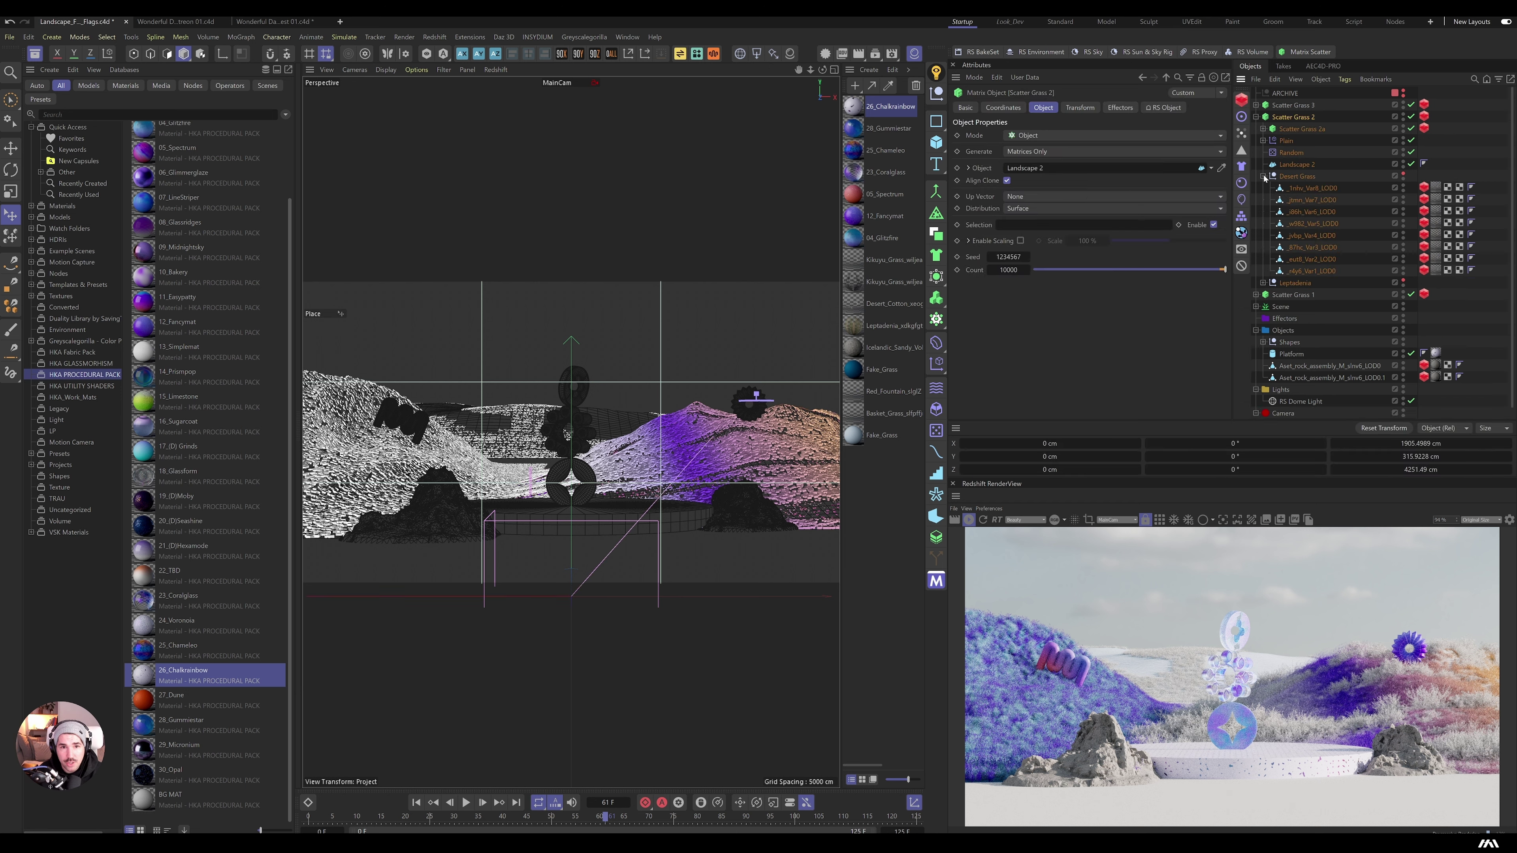
click(1435, 187)
right_click(1017, 212)
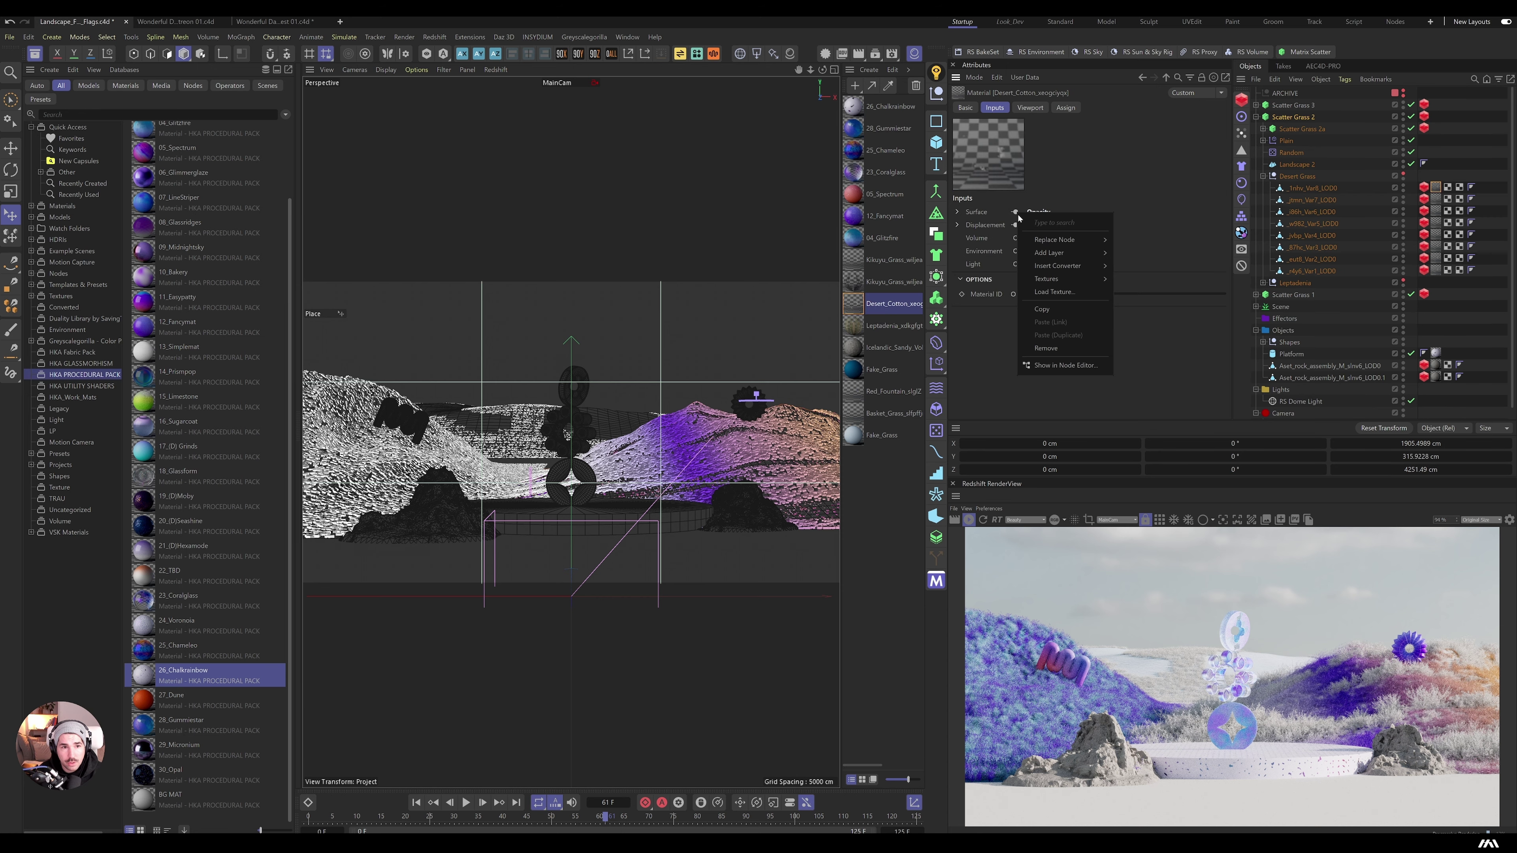
click(1057, 366)
drag(1057, 349, 666, 208)
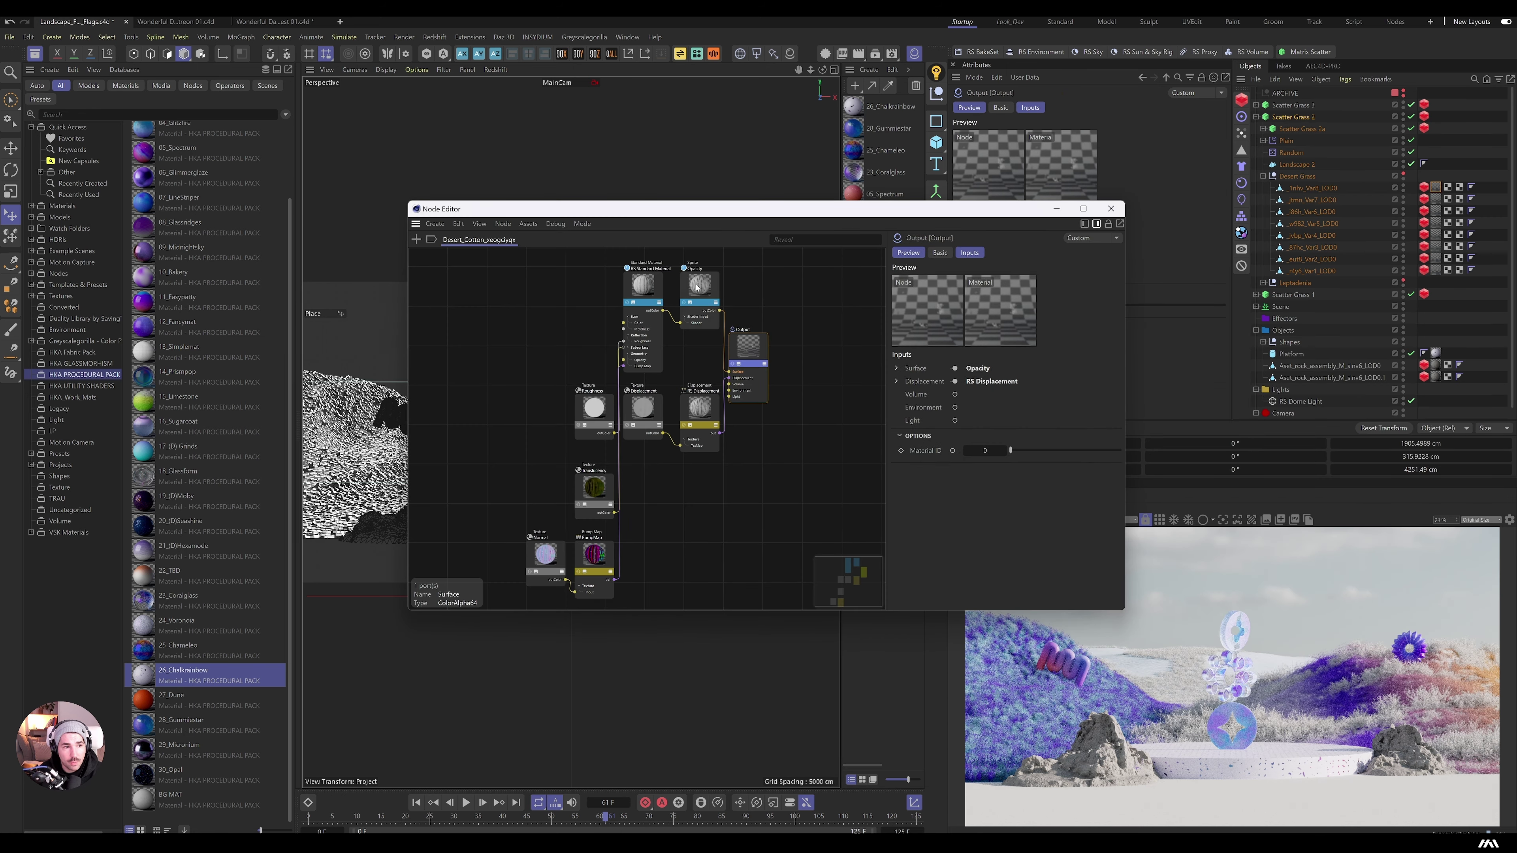
click(643, 285)
Step: Set the base colour to saturated orange (248/83/37) after trying cyan and blue
click(1004, 383)
click(1077, 493)
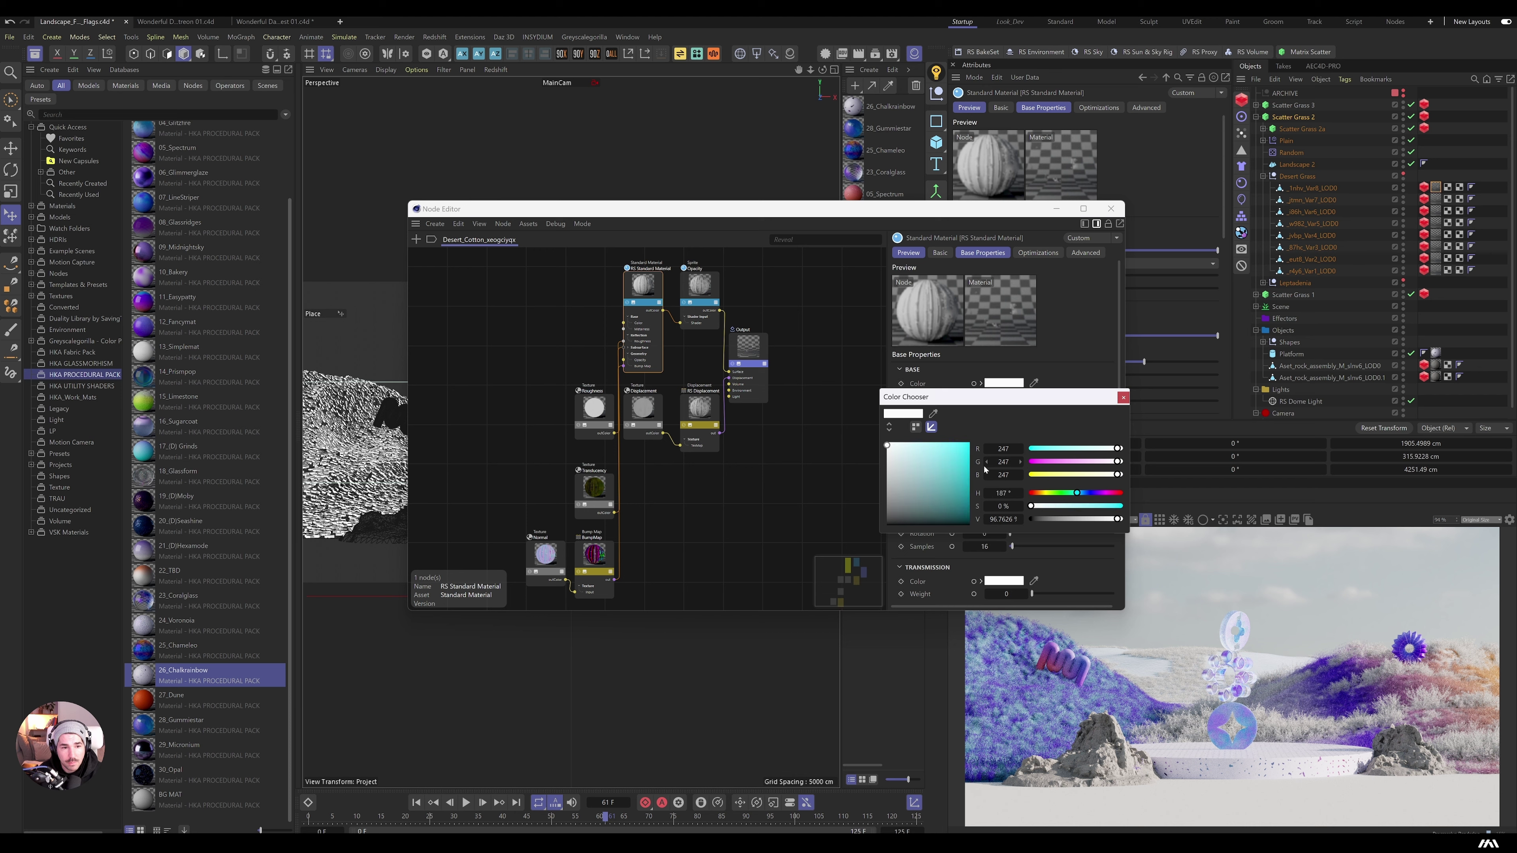
click(968, 448)
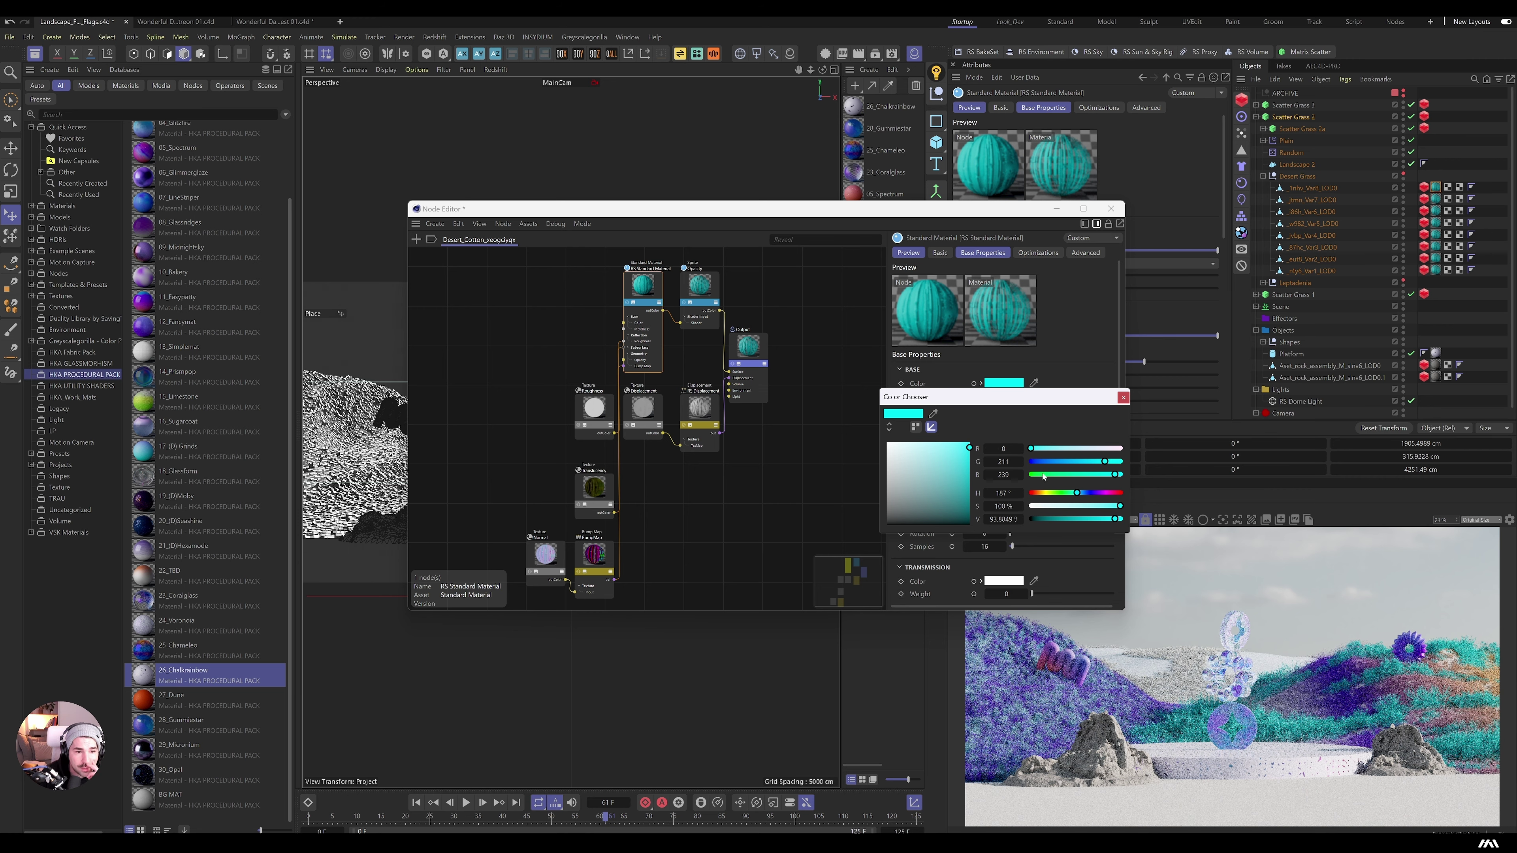
click(1085, 493)
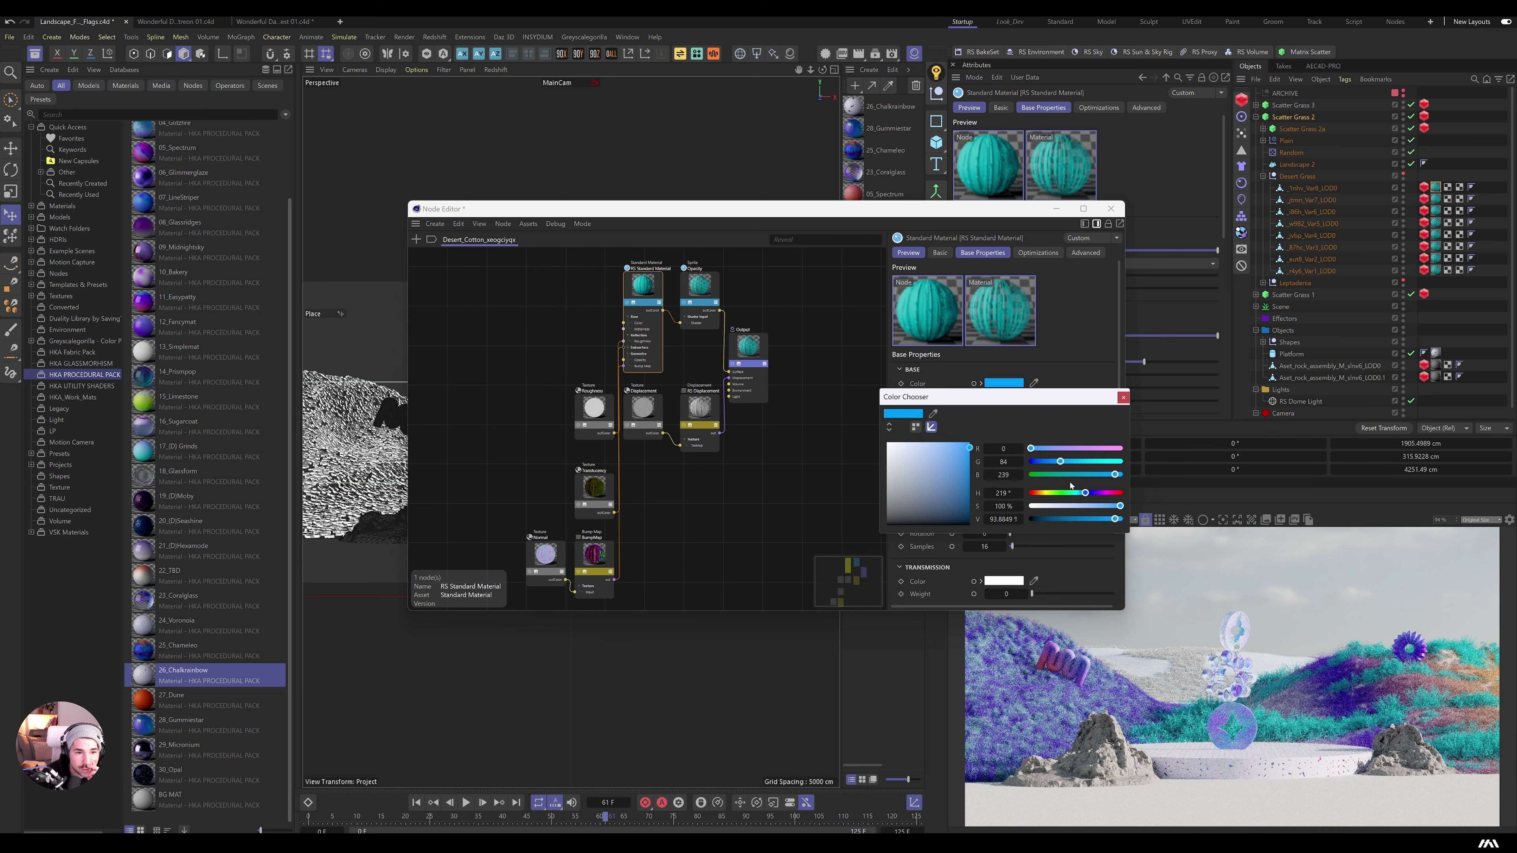
click(917, 454)
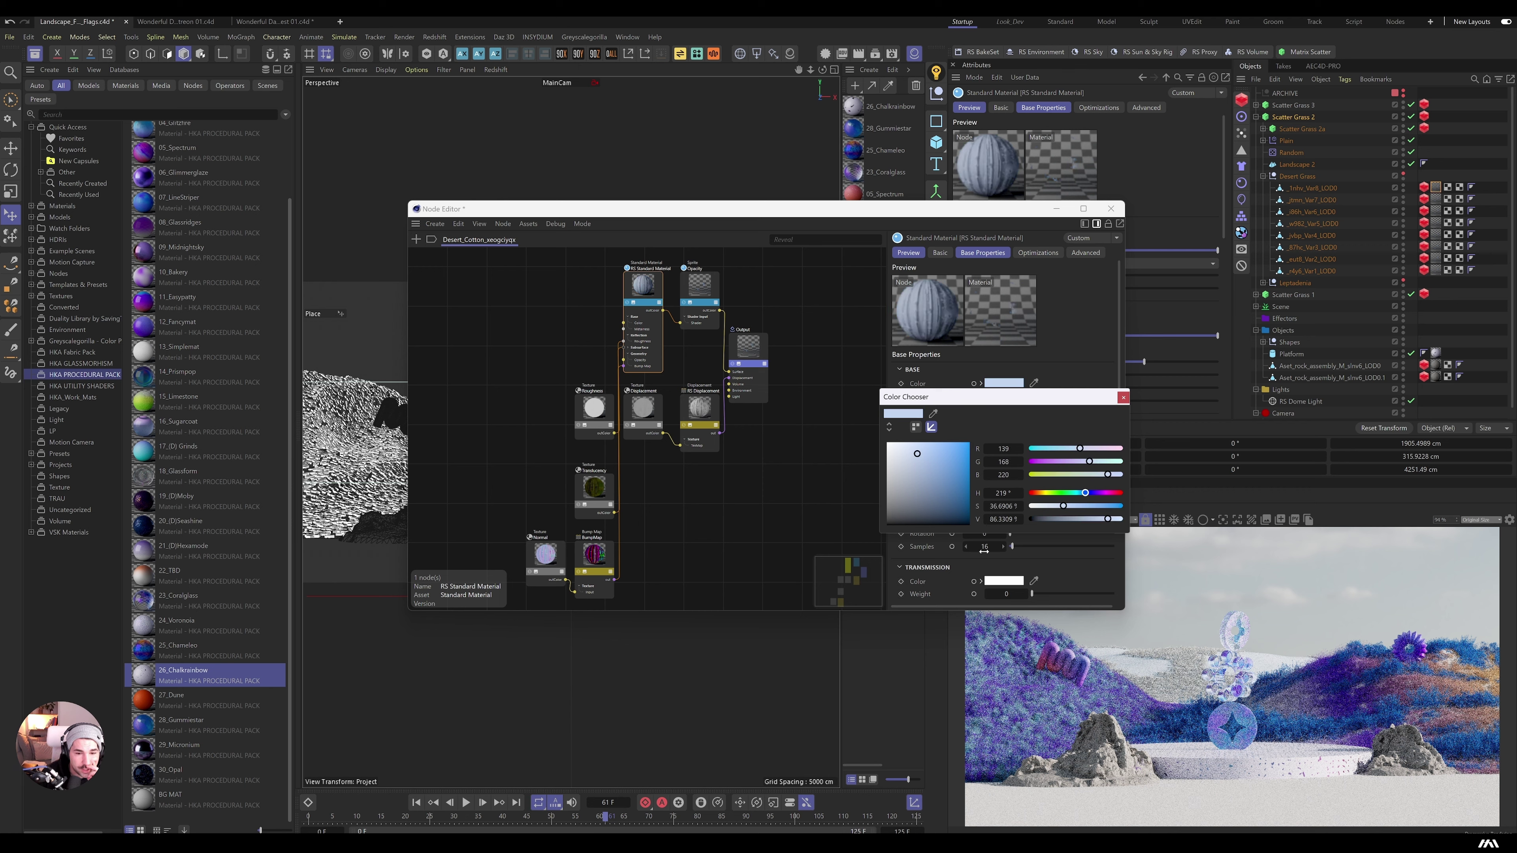
click(903, 457)
click(1034, 493)
click(956, 445)
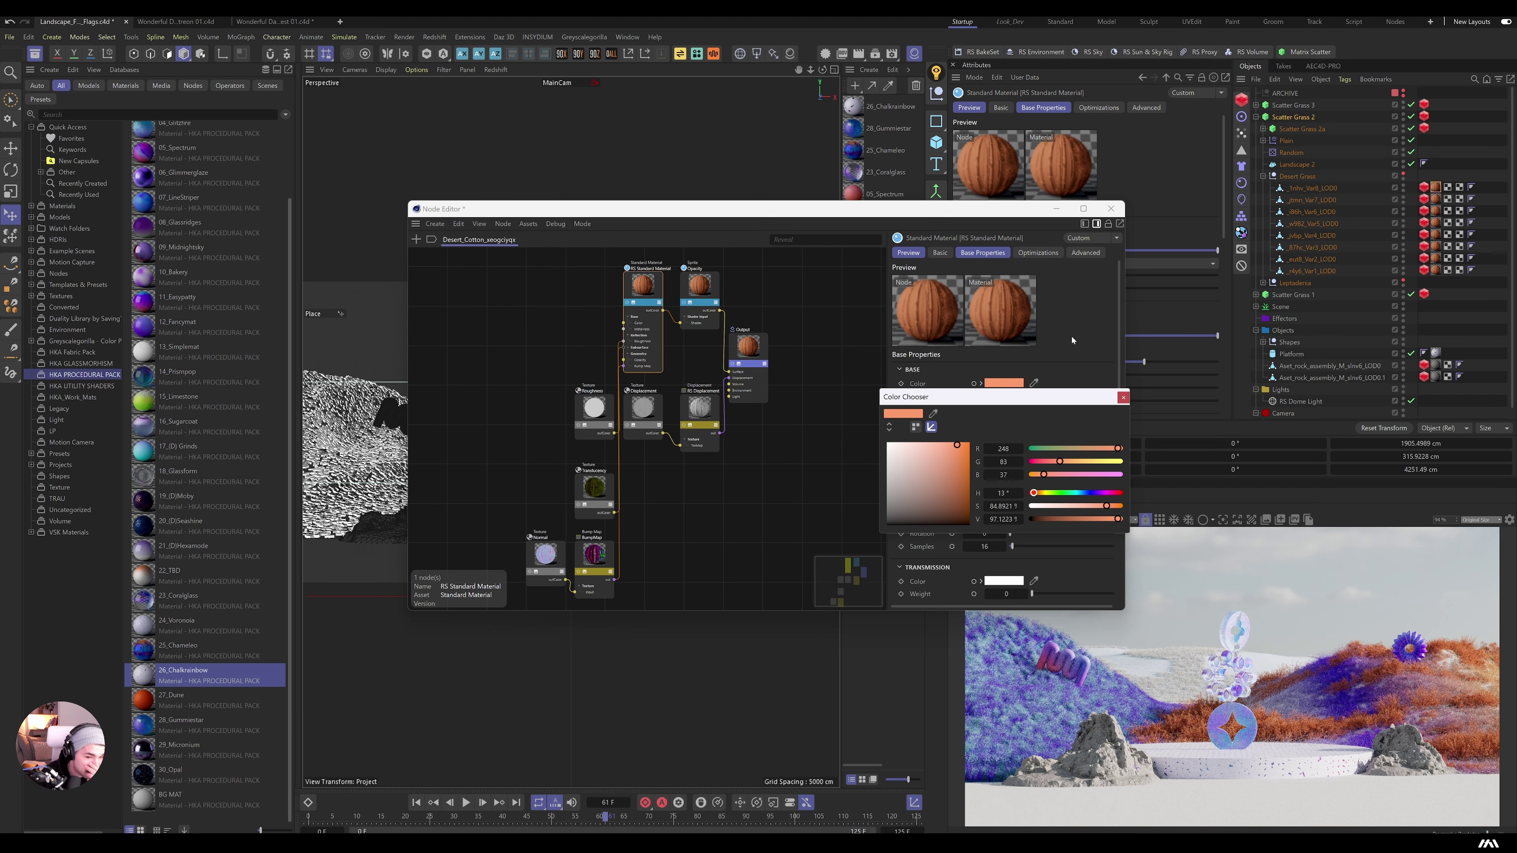
click(1111, 209)
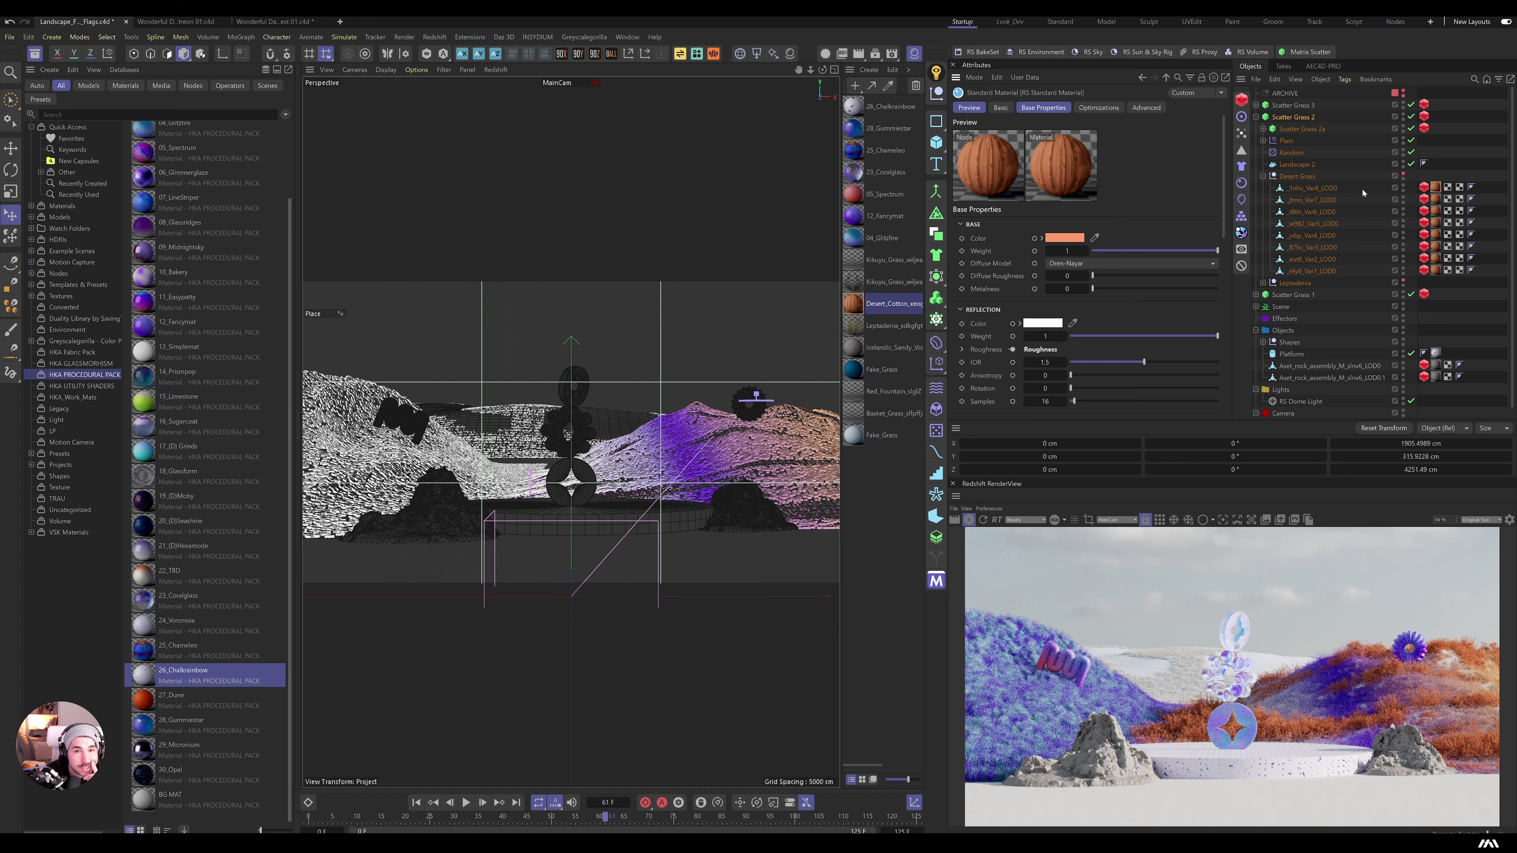
Step: Keep the Color Grass middle knot purple and move it left to about 15%
click(1263, 129)
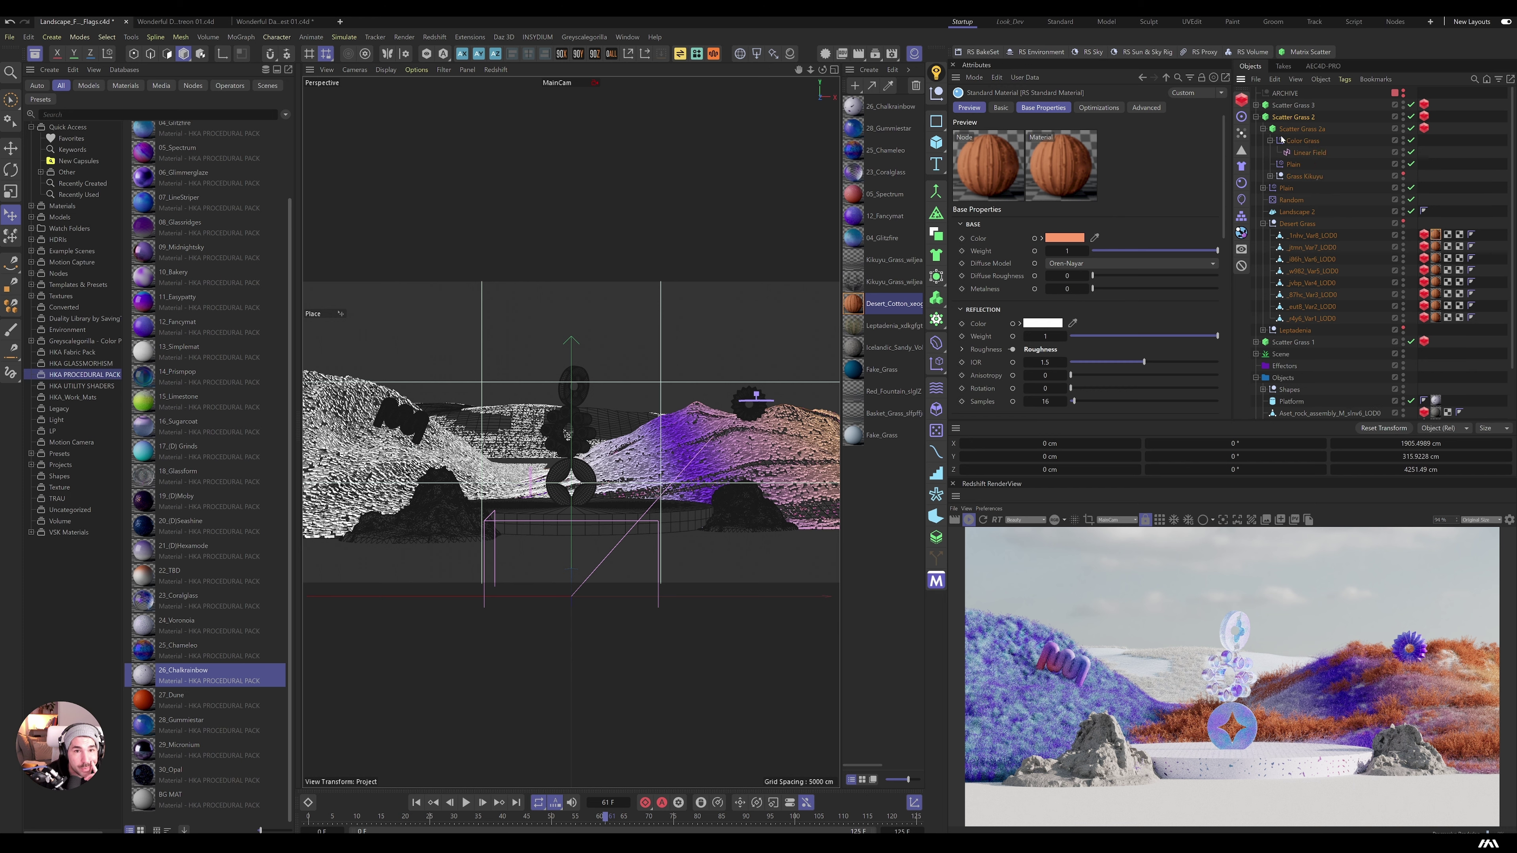
click(1301, 141)
double_click(1103, 317)
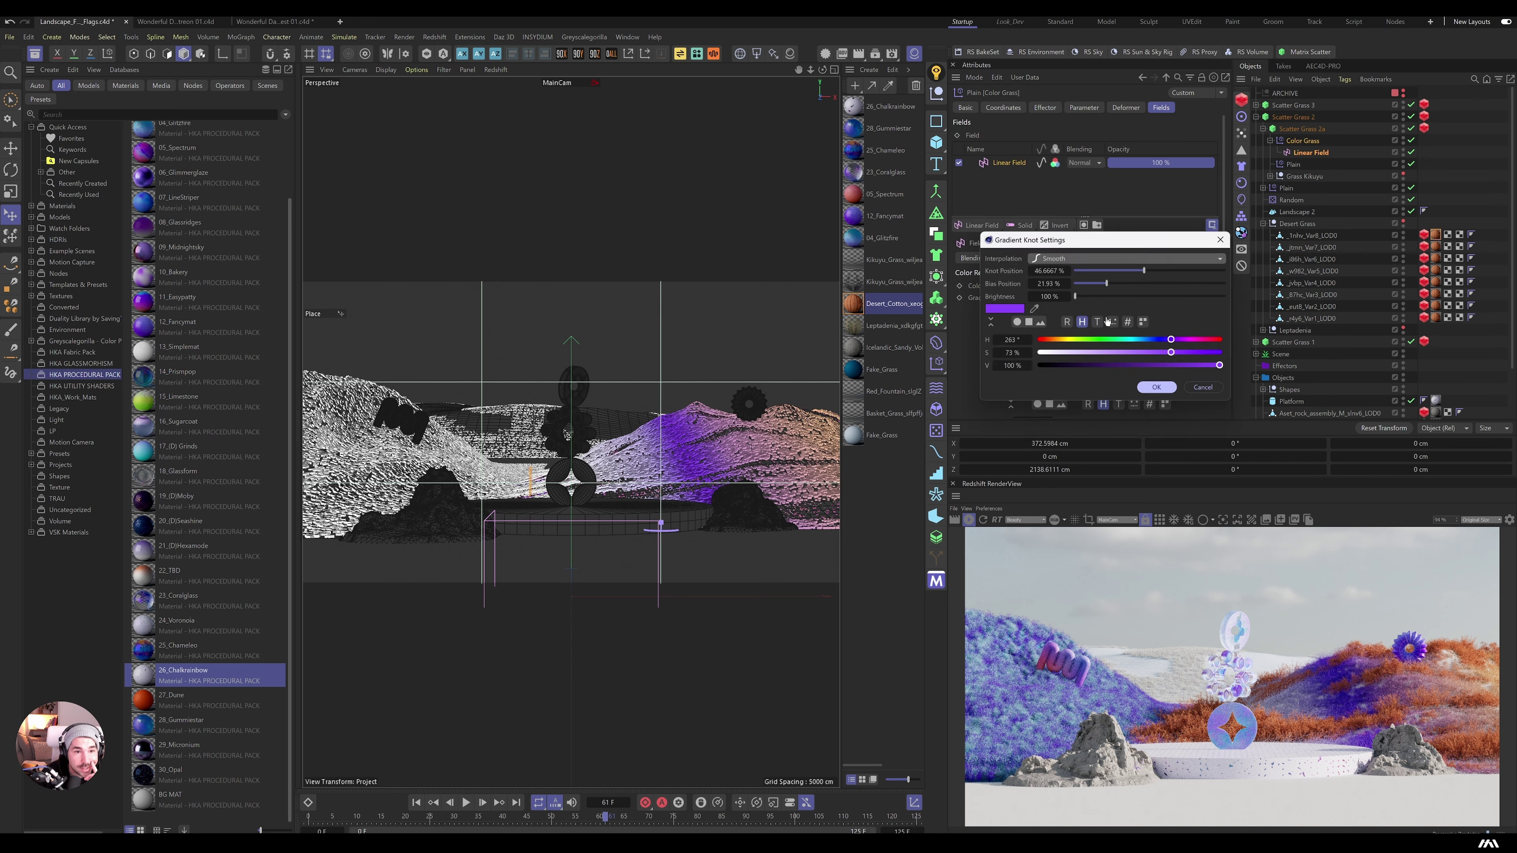
click(1059, 340)
drag(1171, 363, 1199, 357)
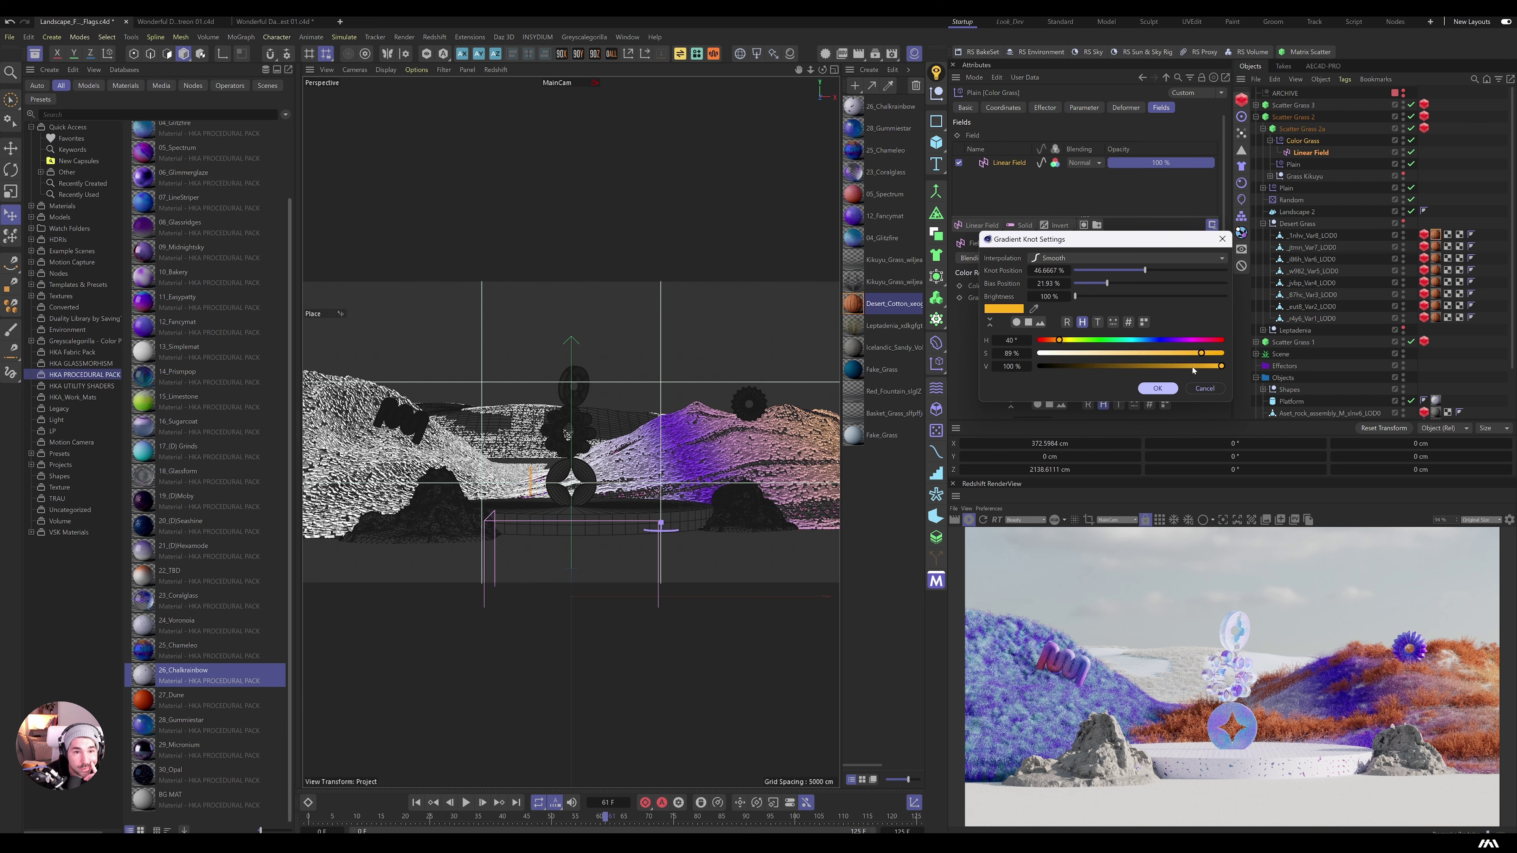
click(1170, 345)
click(1154, 389)
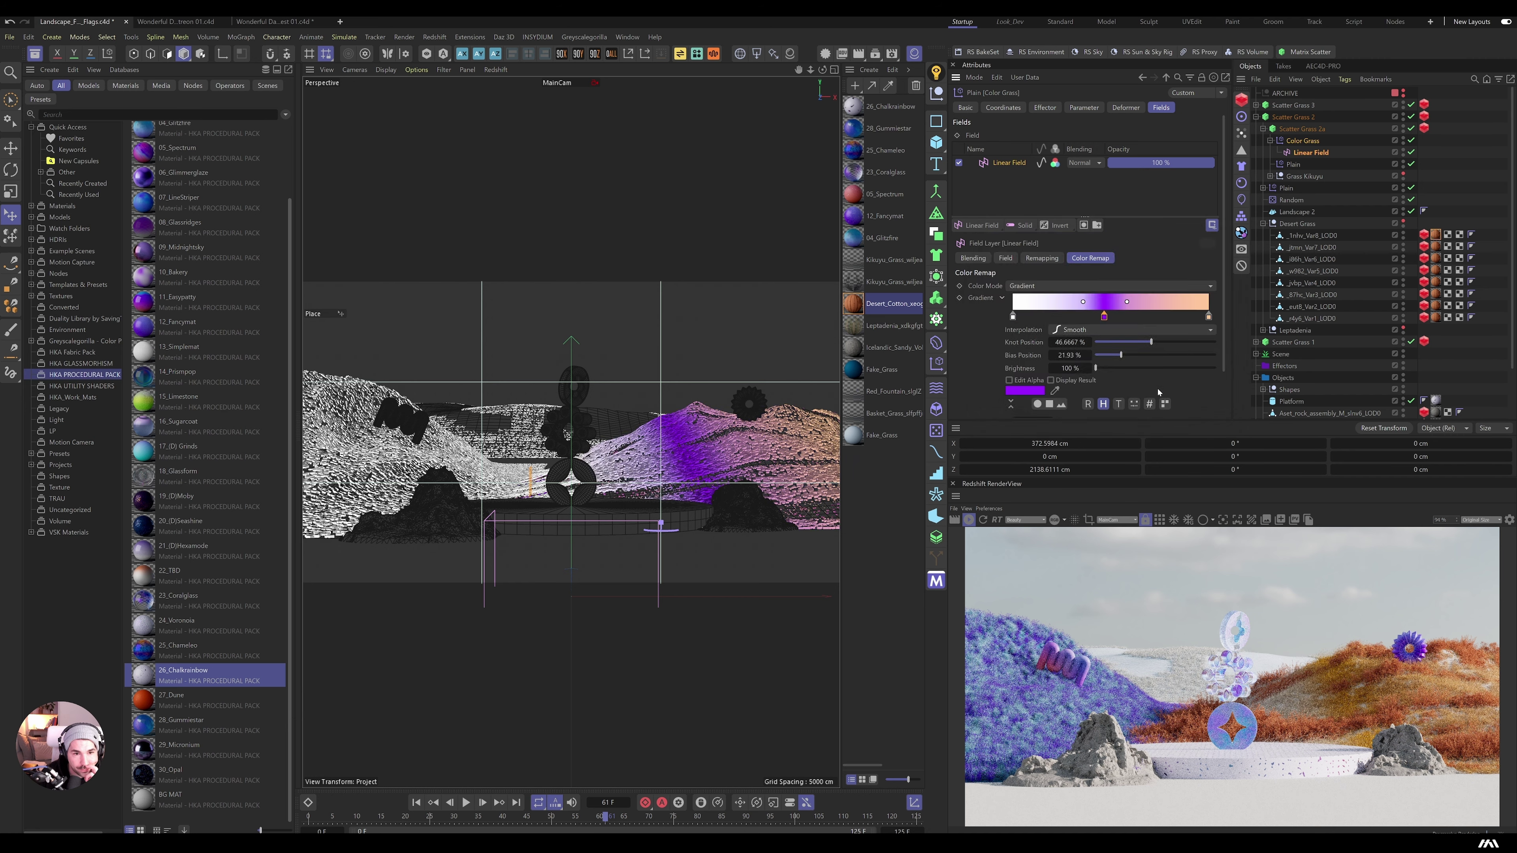
drag(1104, 315, 1043, 315)
Step: Try orange then white on the right end knot and move the knot to the start
double_click(1209, 319)
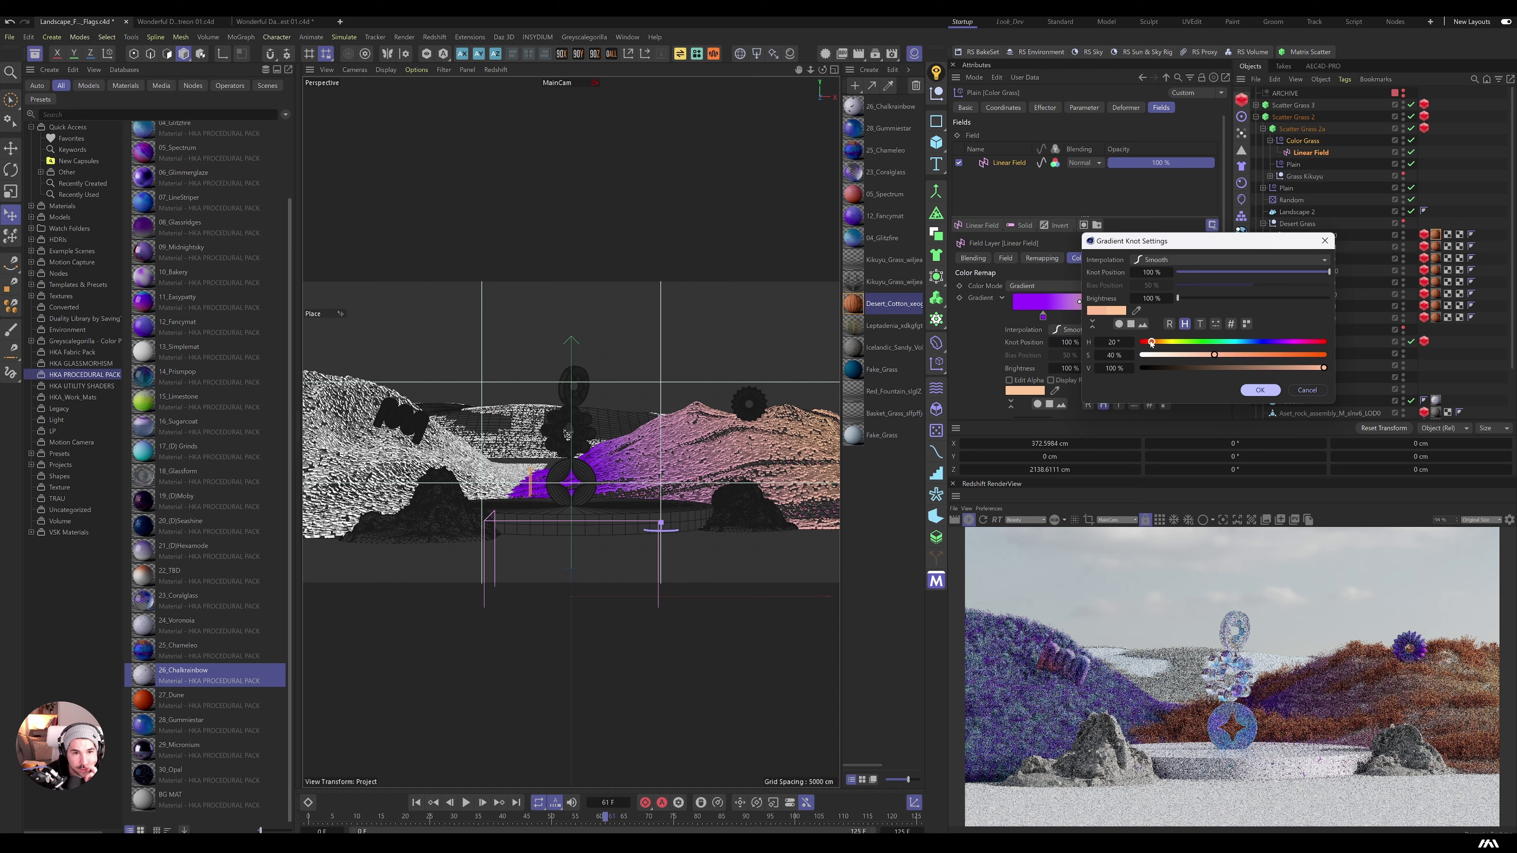
click(1307, 355)
click(1259, 389)
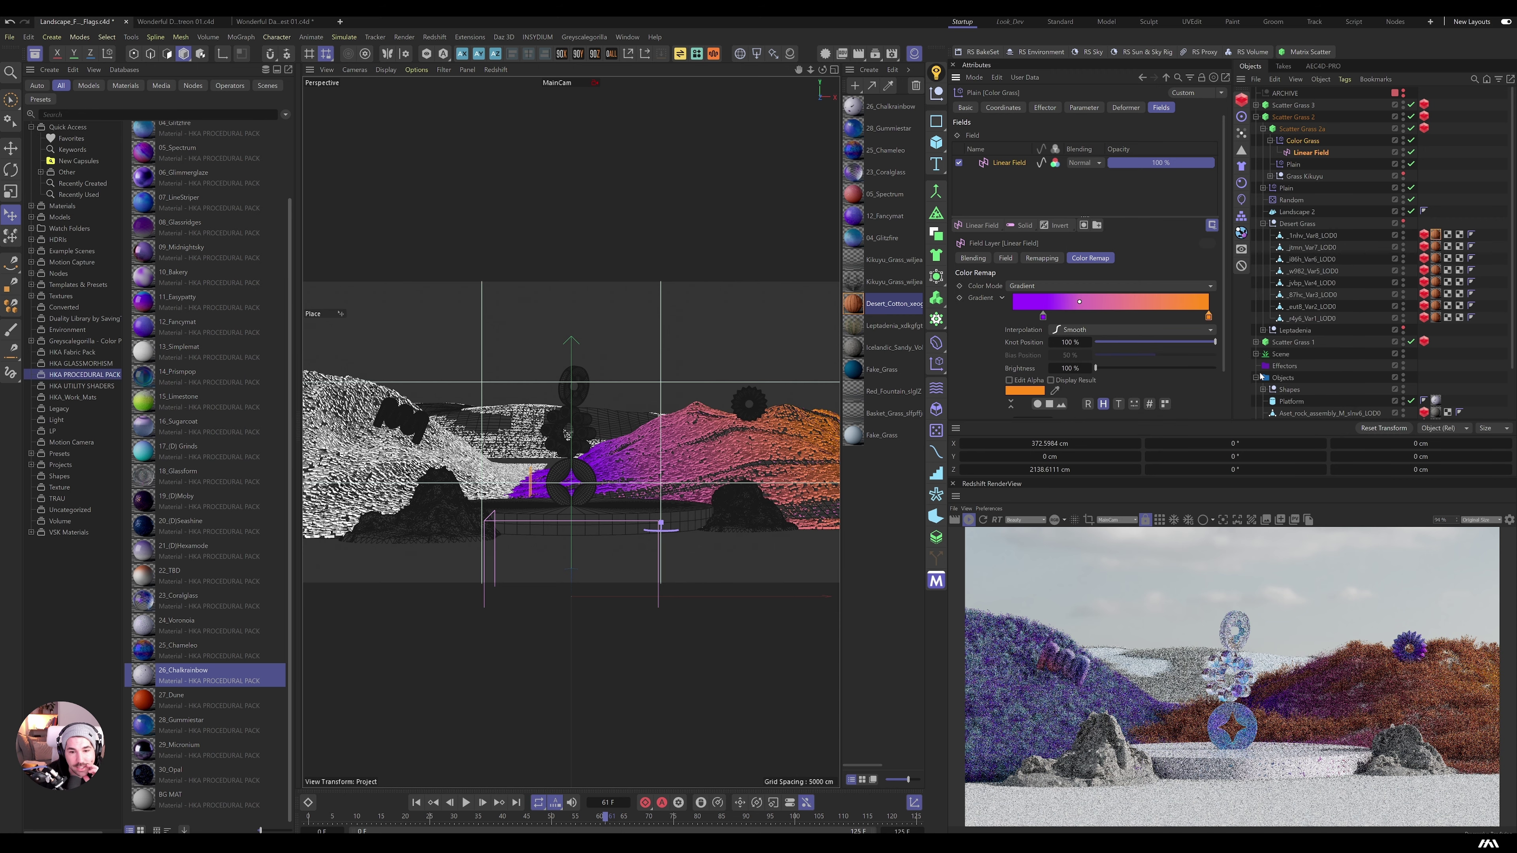
double_click(1209, 316)
drag(1184, 352, 1158, 353)
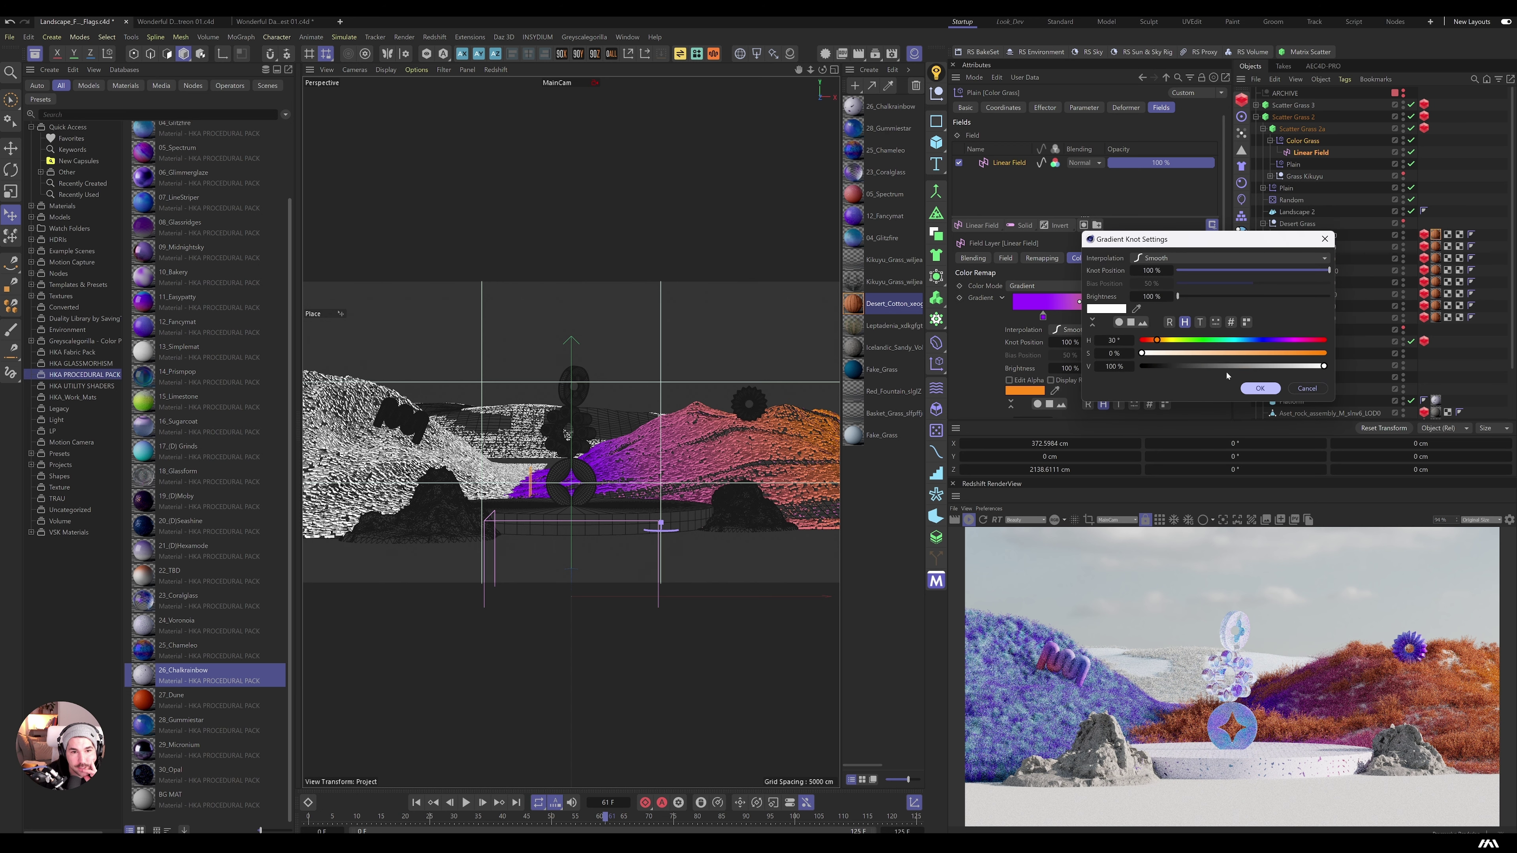
click(1259, 388)
drag(1042, 316, 1160, 305)
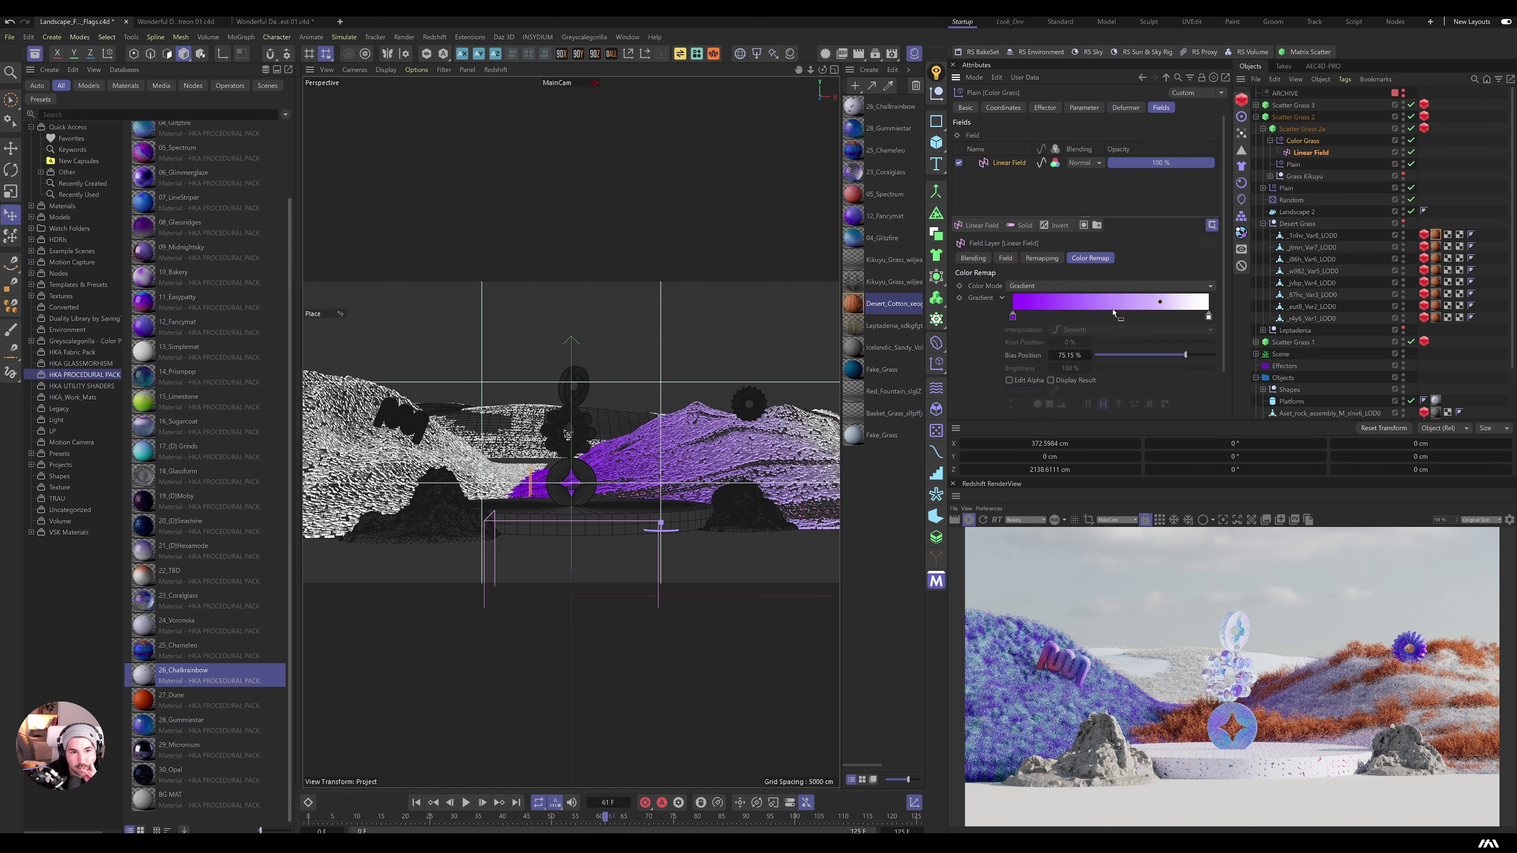
Step: Make the left knot blue at 66% saturation, after pink and white trials, and the right knot orange
double_click(1012, 317)
click(1072, 354)
click(1114, 340)
click(1068, 388)
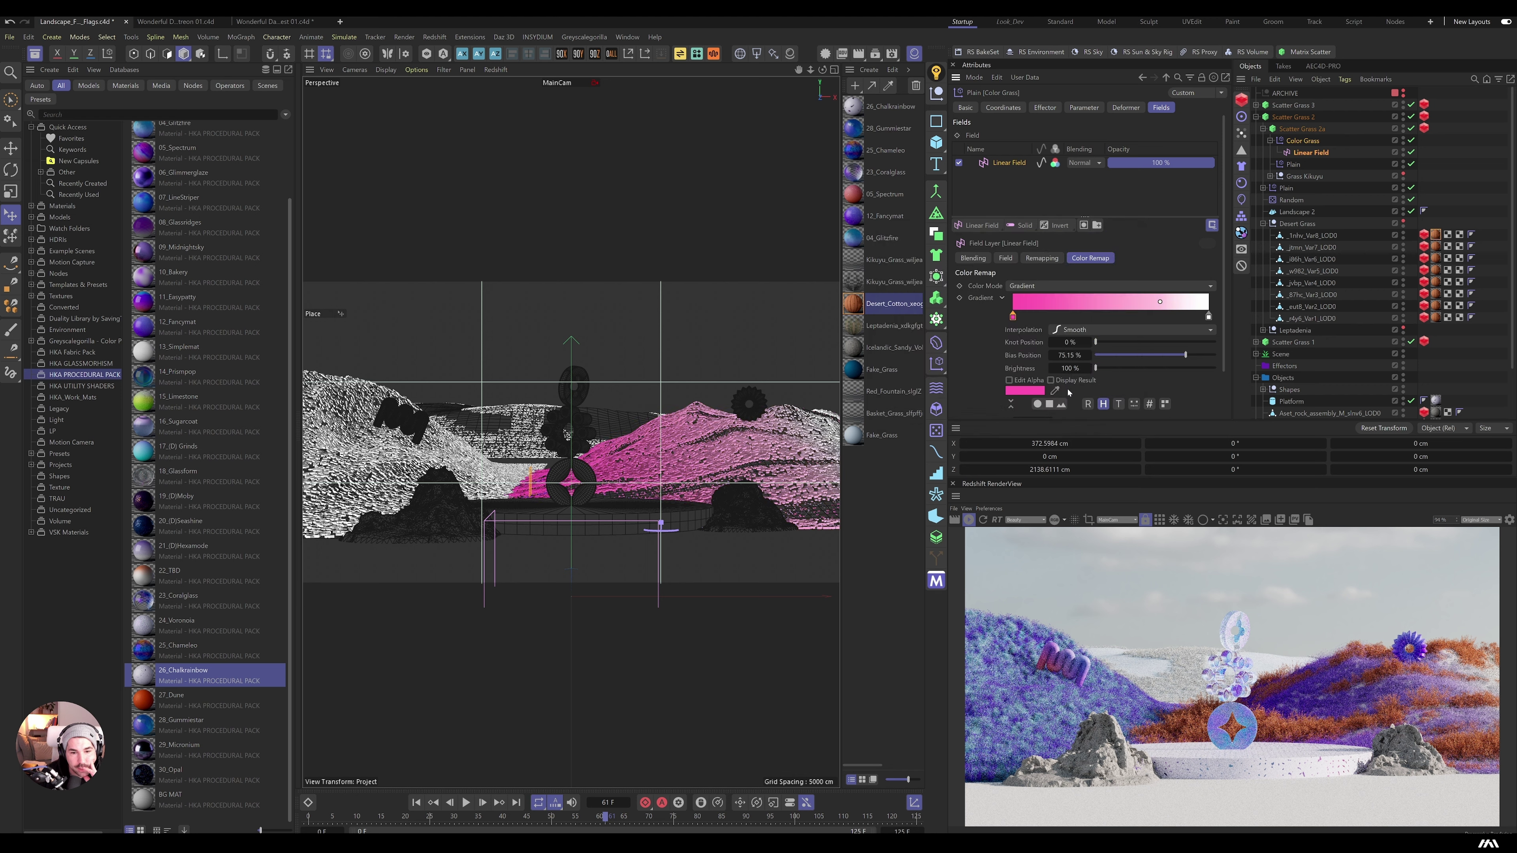
double_click(1013, 317)
click(944, 354)
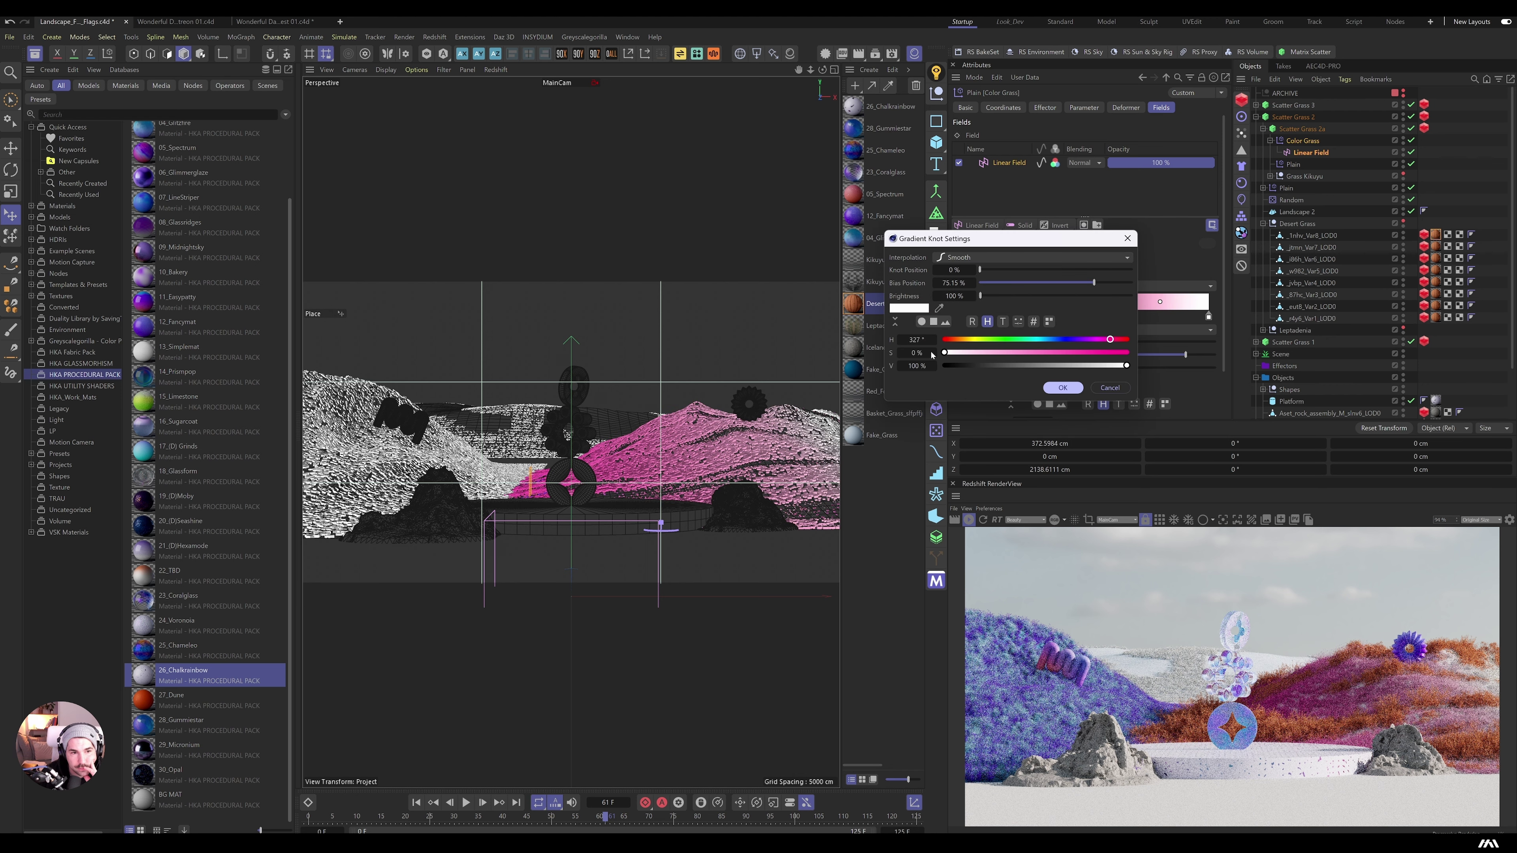
click(1068, 391)
double_click(1012, 319)
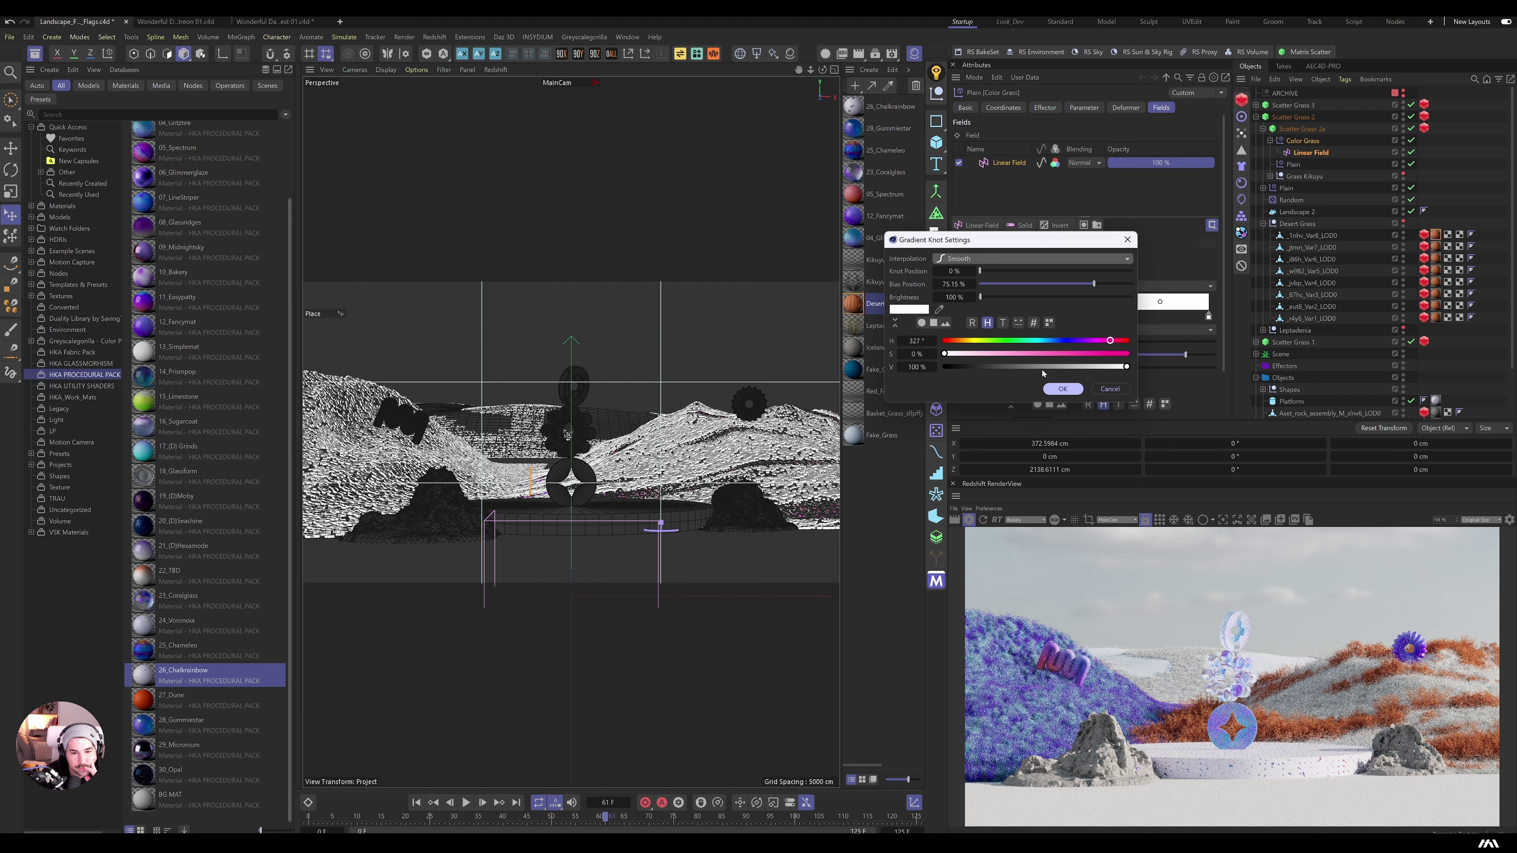
click(1058, 340)
click(1064, 353)
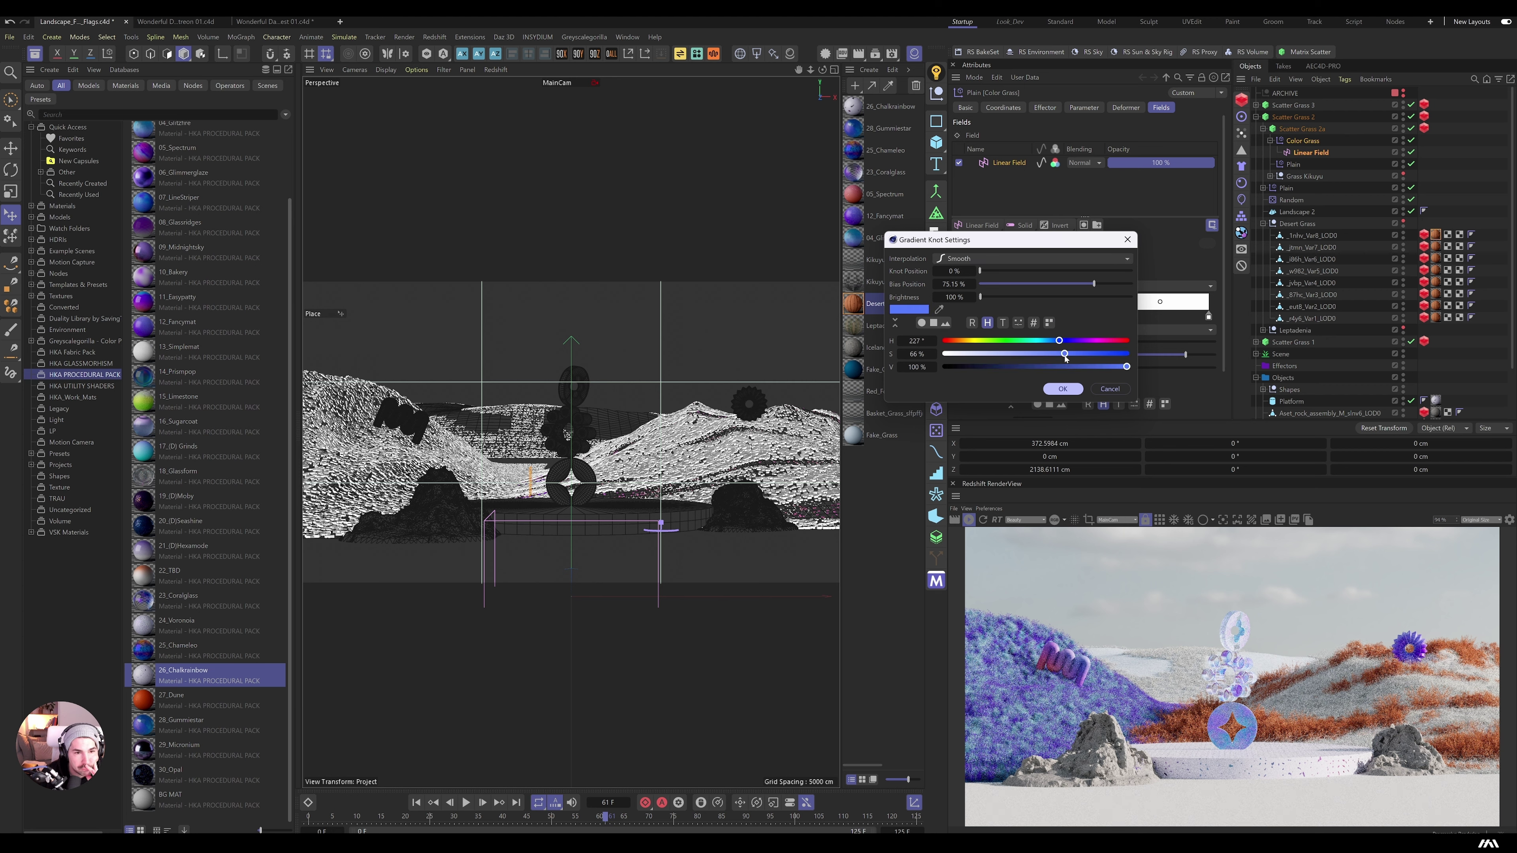
click(1066, 389)
click(1153, 338)
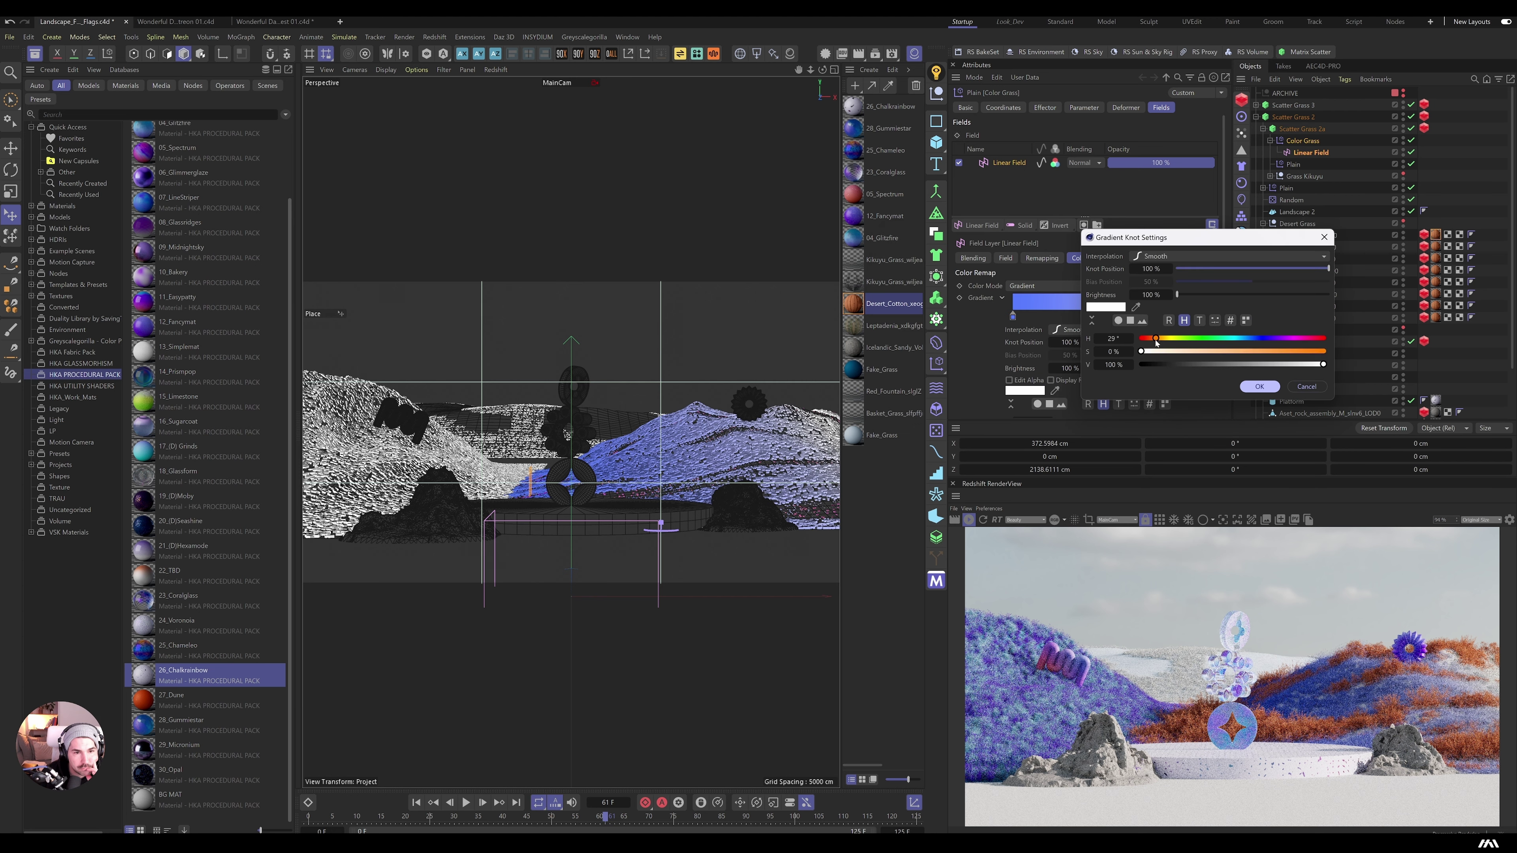
click(1266, 351)
Step: Reopen the Desert Cotton material's Surface input options
click(1259, 387)
click(854, 304)
click(1015, 212)
Step: In the Desert Cotton node graph, set the RS Standard Material base colour to pale lavender (224/214/238)
click(1050, 365)
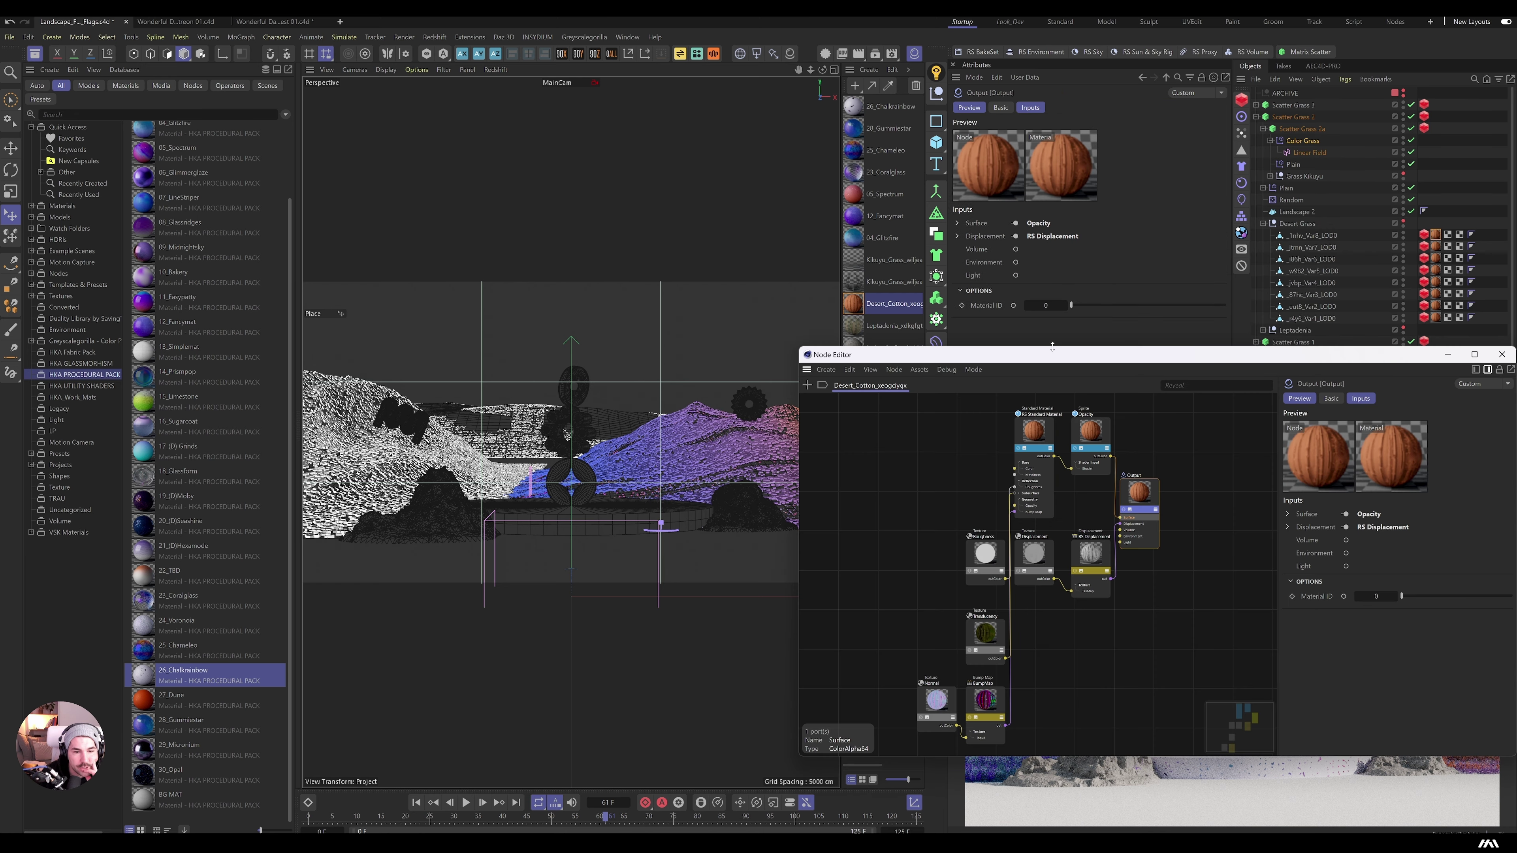
drag(1101, 358, 790, 157)
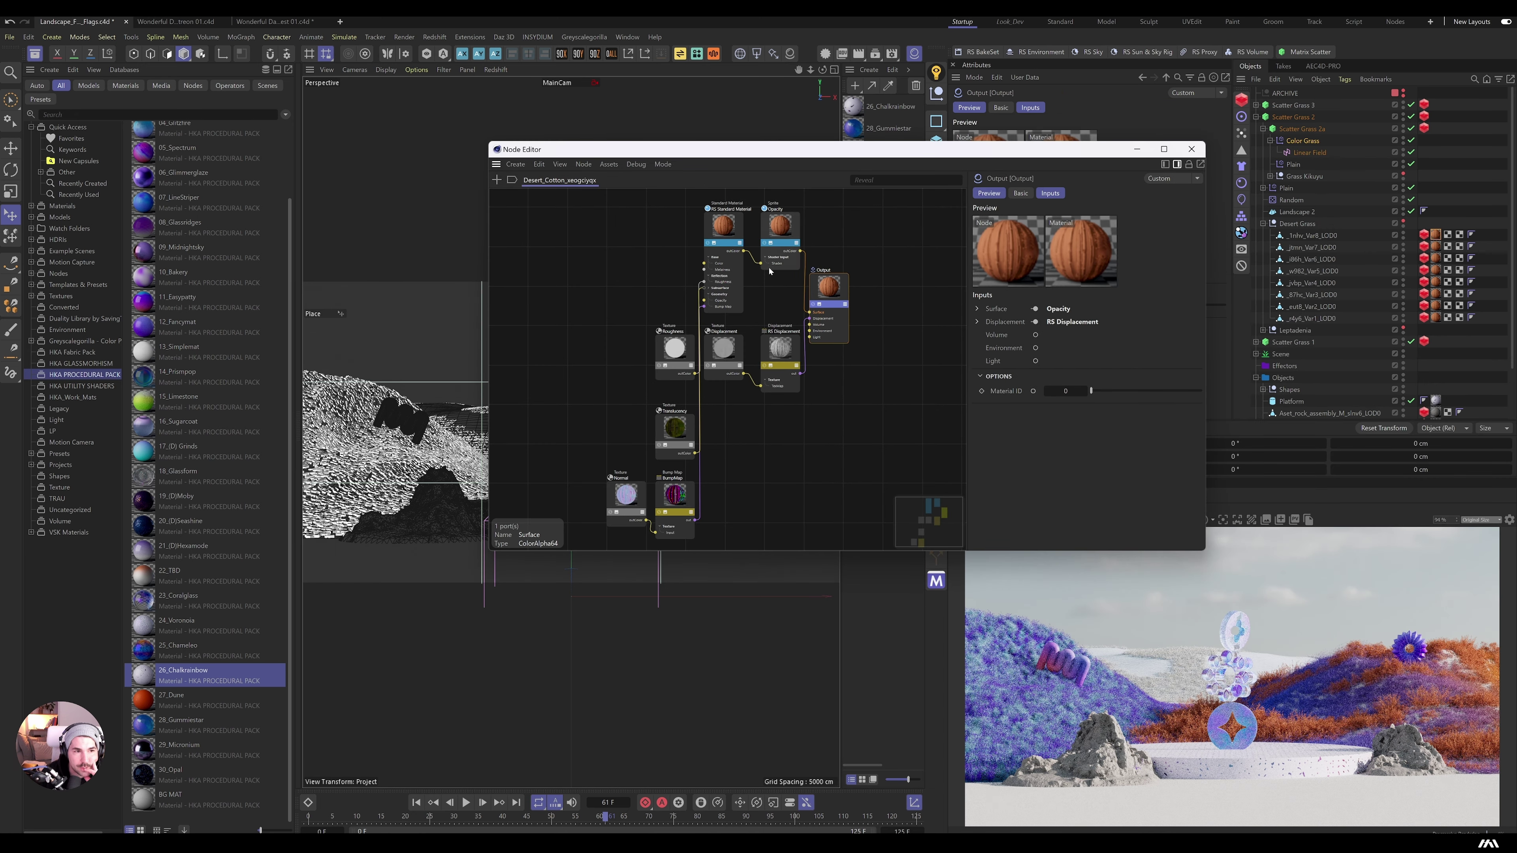
click(723, 226)
click(1073, 324)
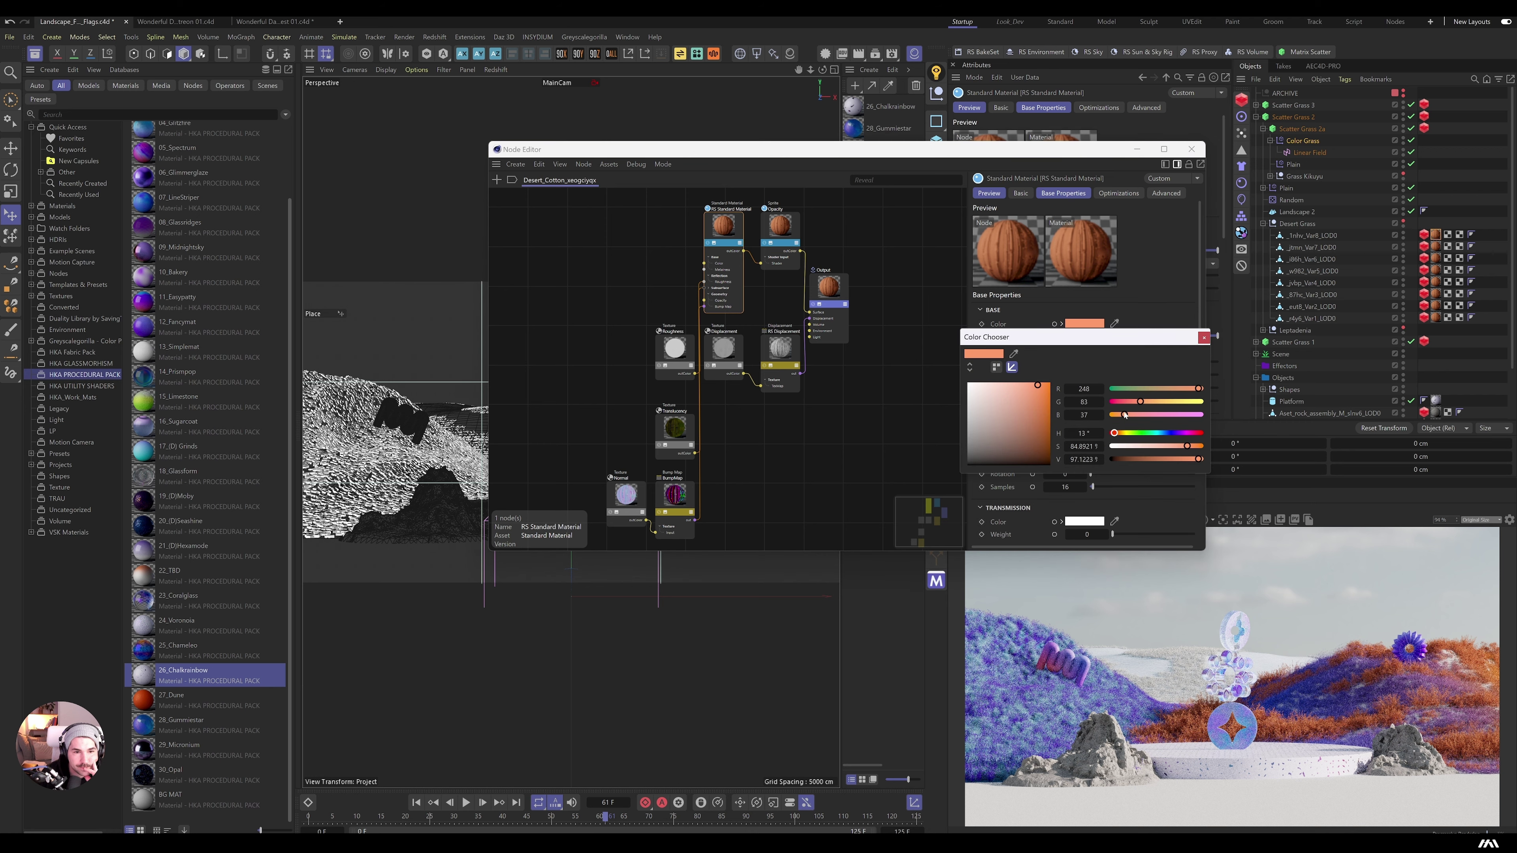
click(1155, 433)
click(975, 388)
click(1175, 434)
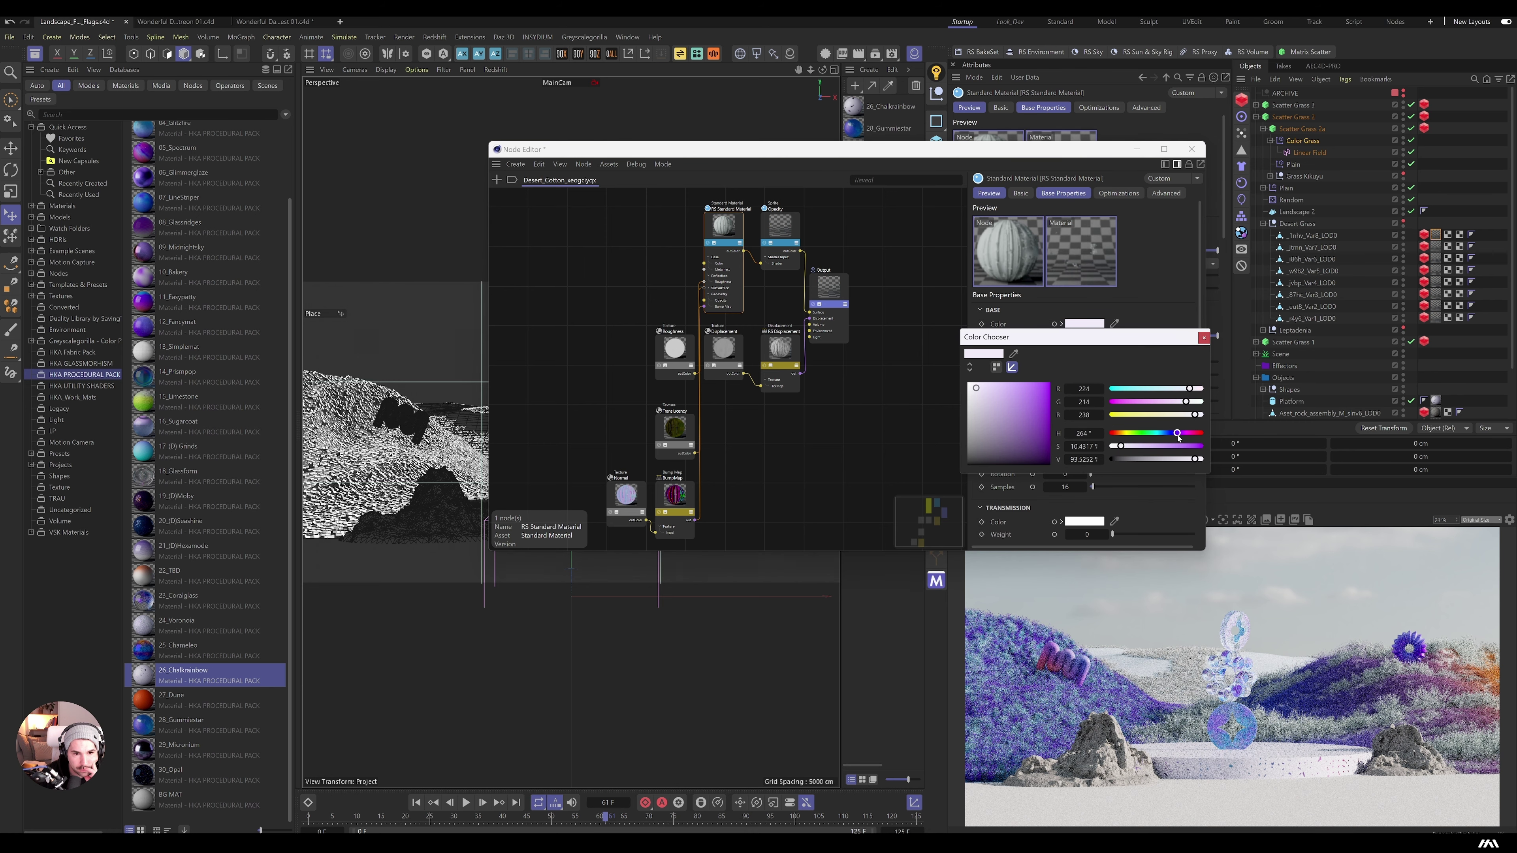
Step: Close the node graph and asset browser, and collapse the Scatter Grass 2 hierarchy
click(1192, 149)
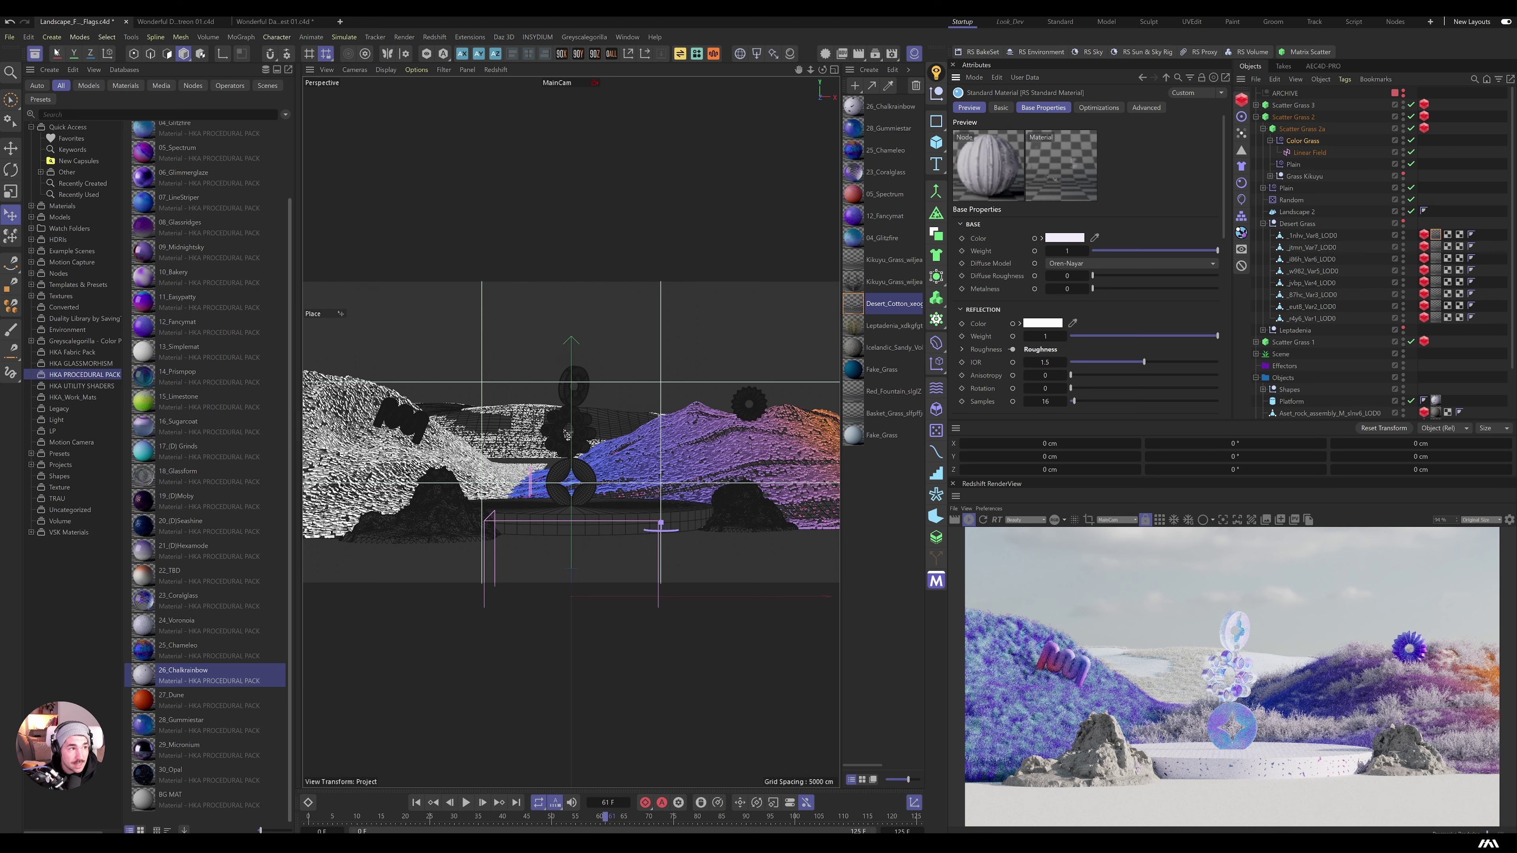
click(35, 54)
click(1256, 117)
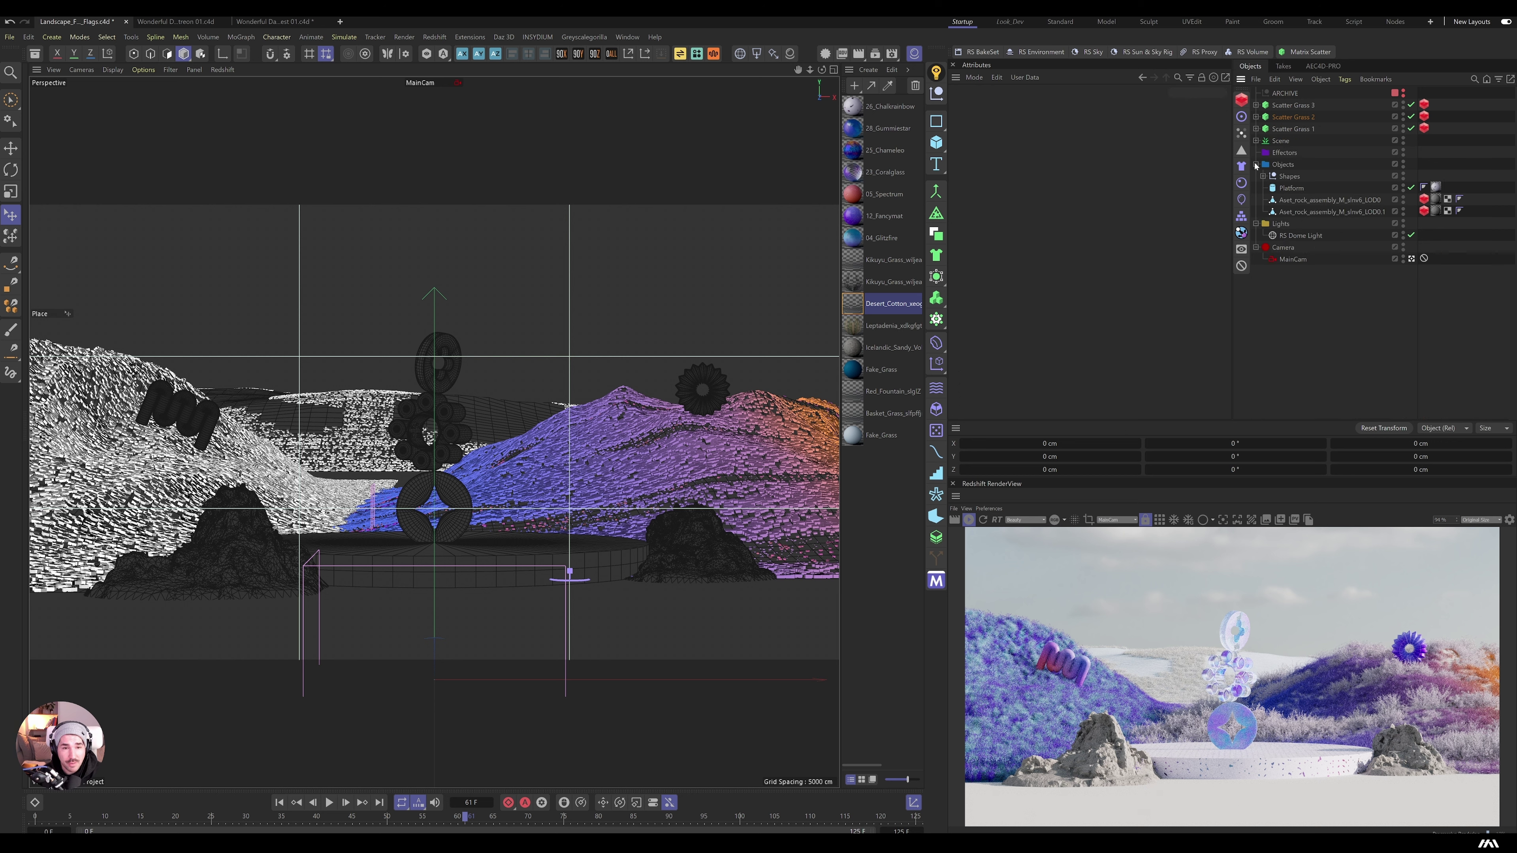
Step: Select the FLoor plane and raise it slightly along Y
click(1284, 152)
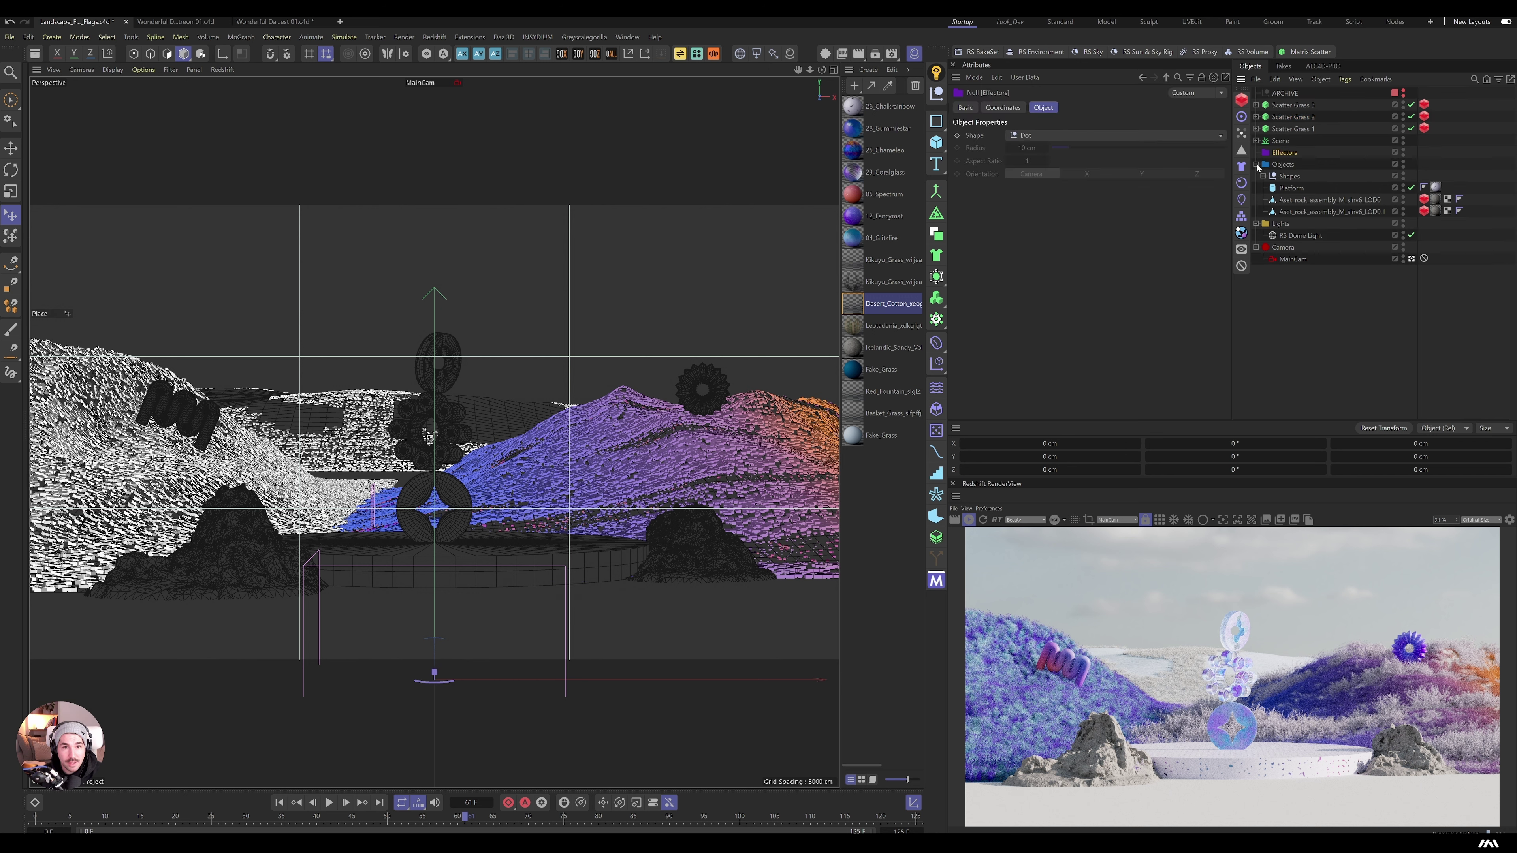
click(1256, 164)
click(1256, 140)
click(1287, 152)
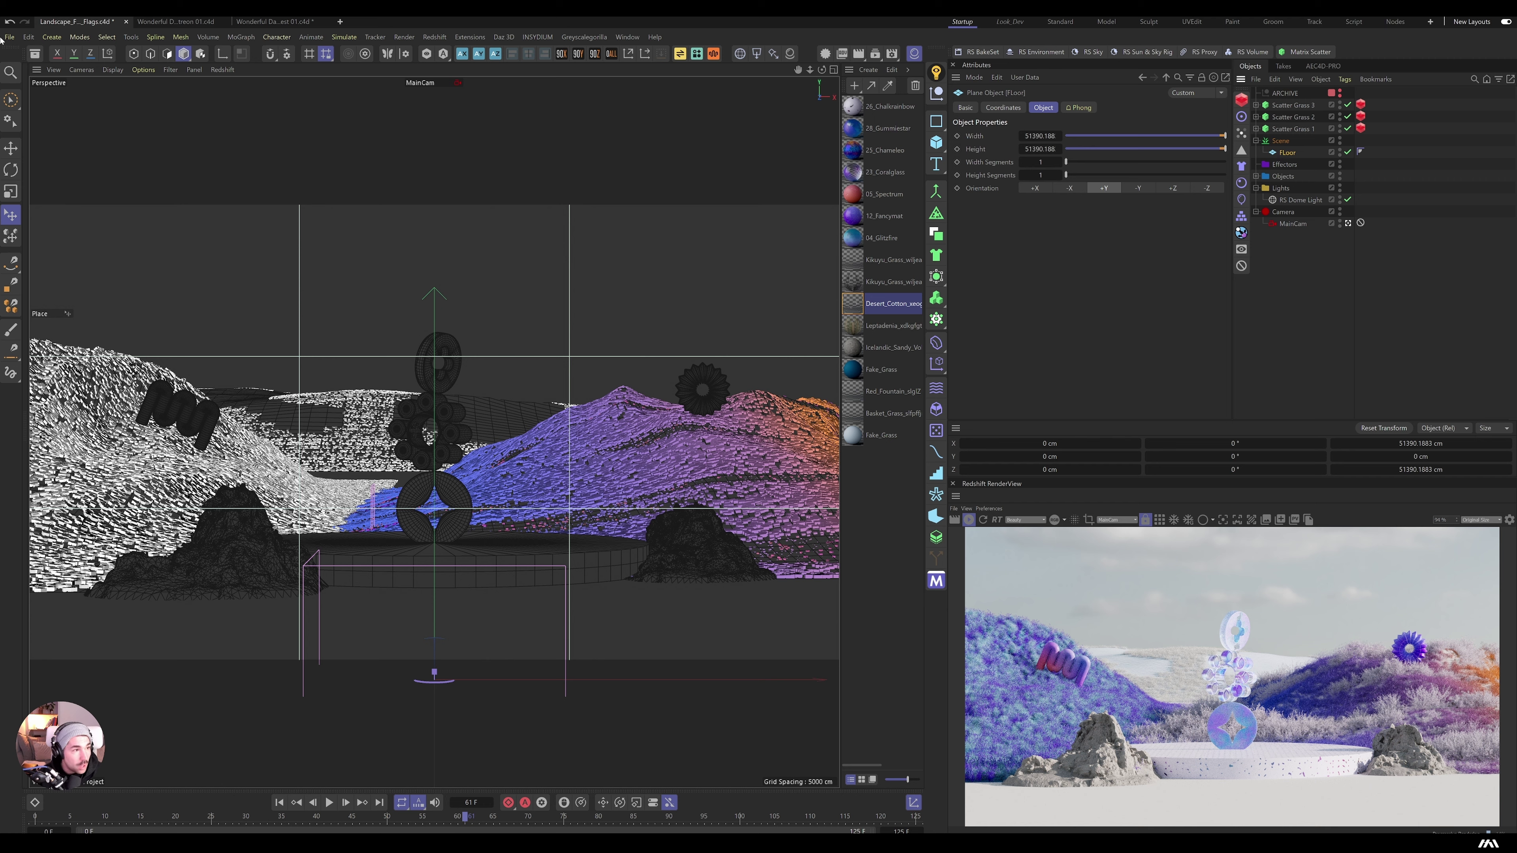
key(e)
drag(433, 597, 437, 577)
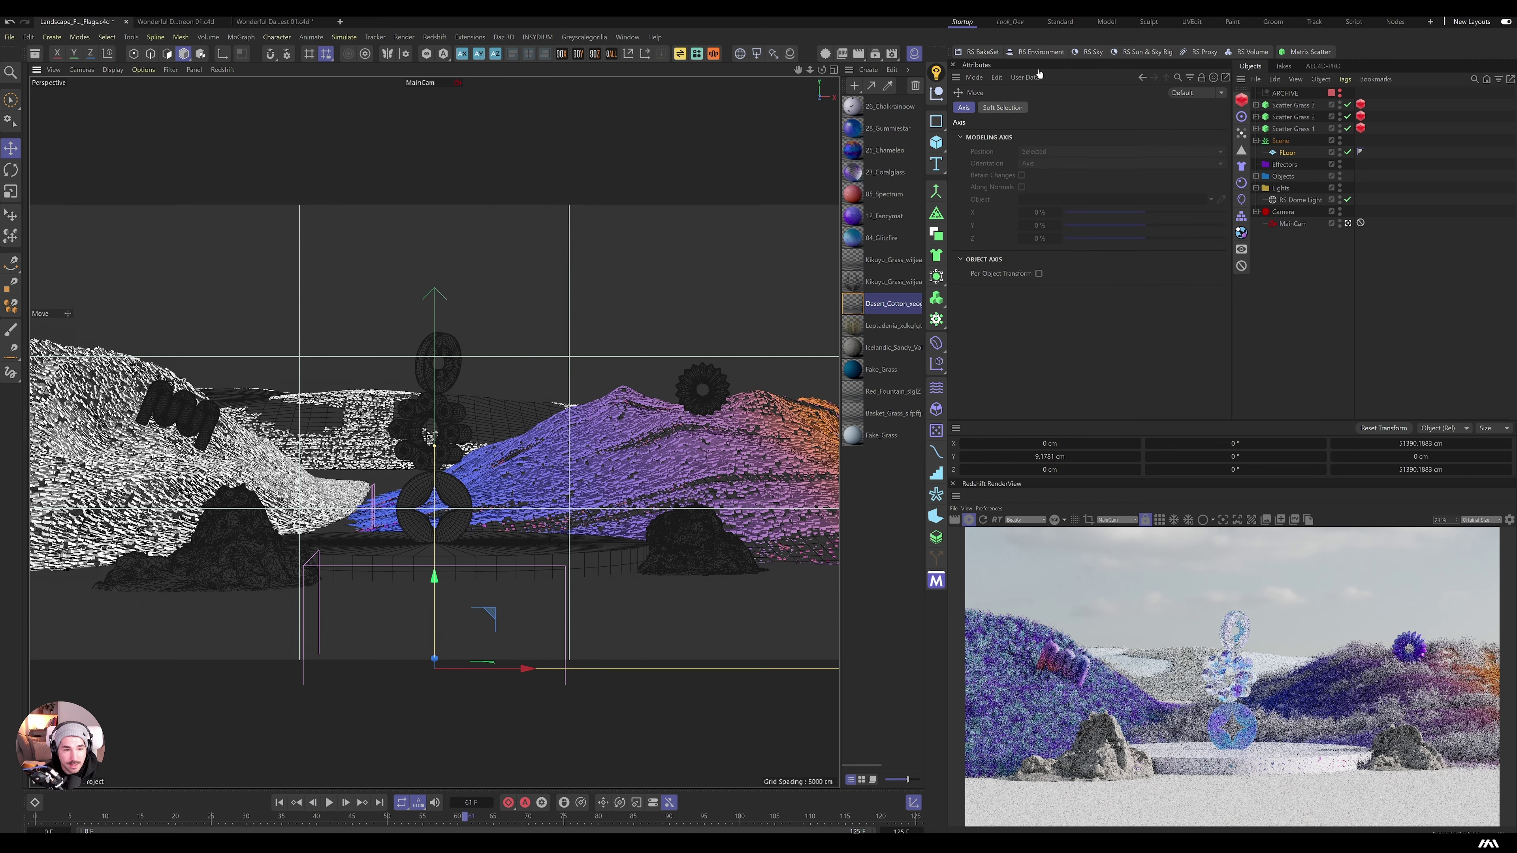
Step: Give the FLoor plane 1000 width segments and 1000 height segments
click(1287, 154)
text(1000)
key(Tab)
text(1000)
key(Return)
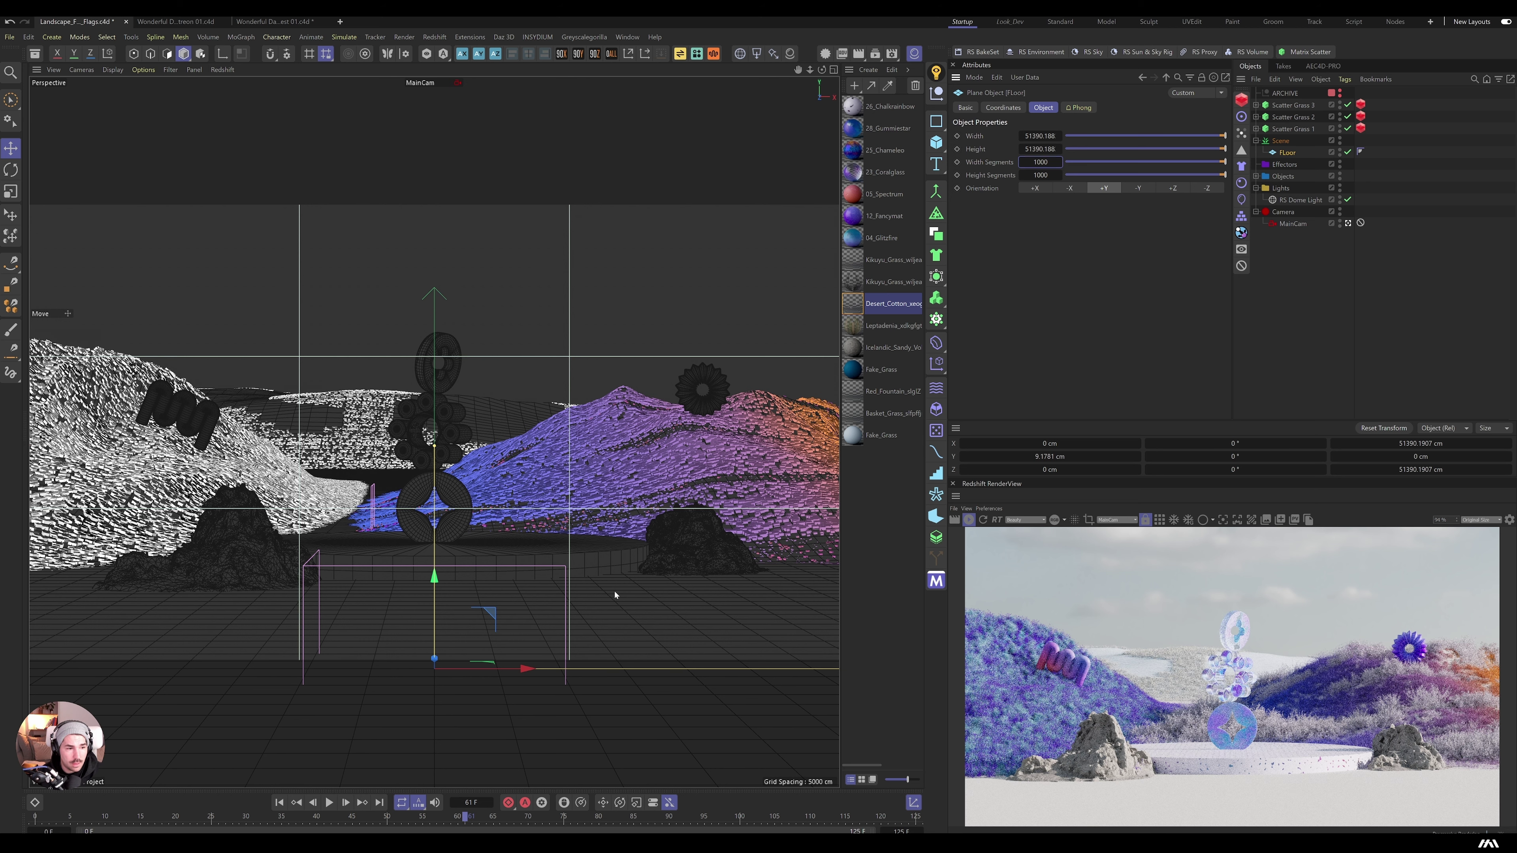
Step: Scale the floor plane down to about 32967 cm
key(t)
drag(565, 633, 470, 664)
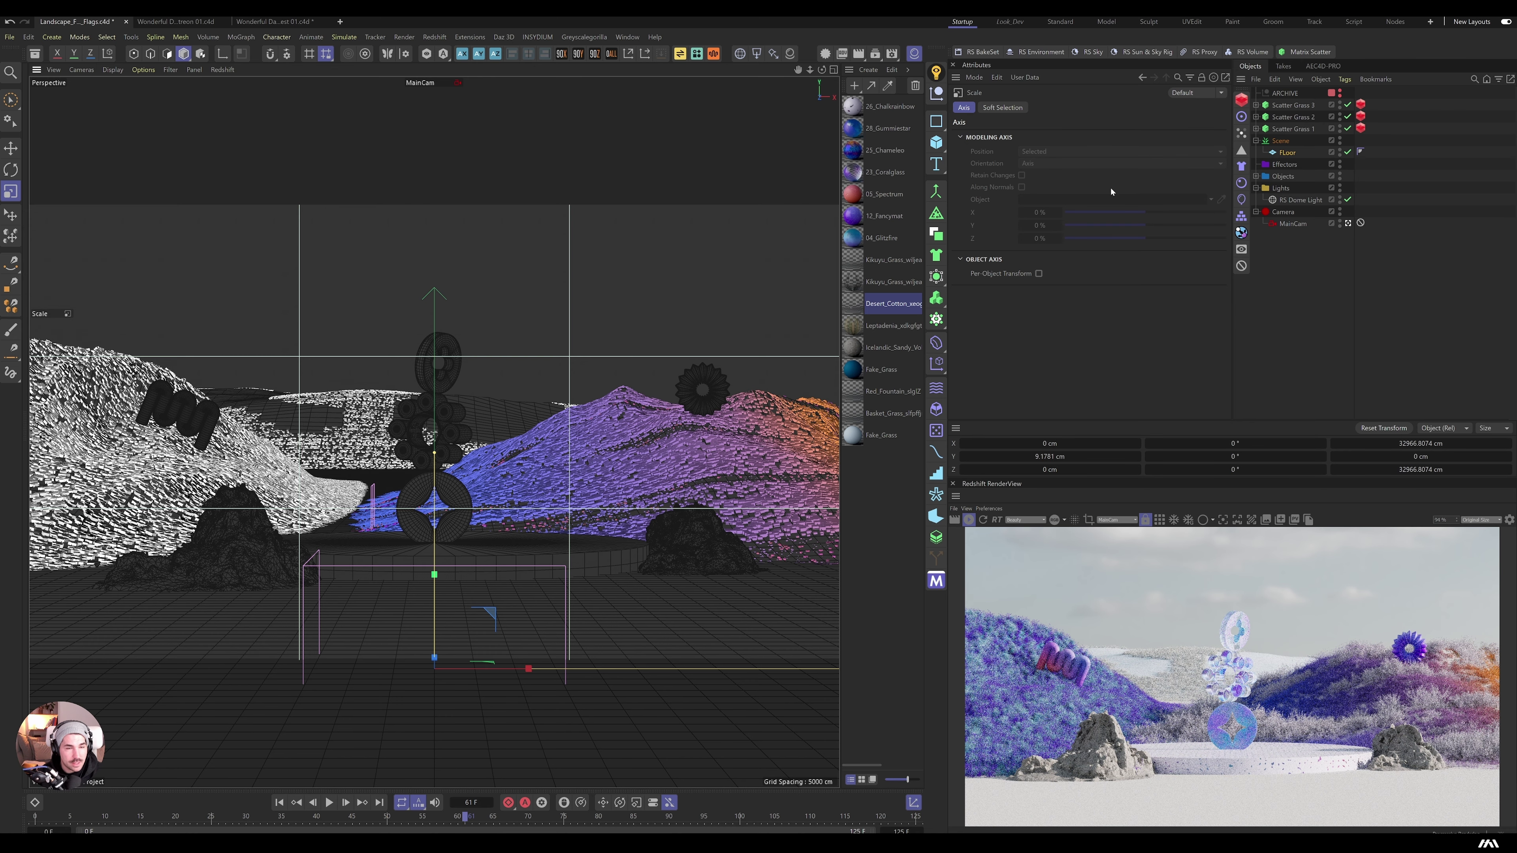
click(790, 54)
Step: Create a trial RS Standard material on the floor, then delete it from the floor
click(856, 65)
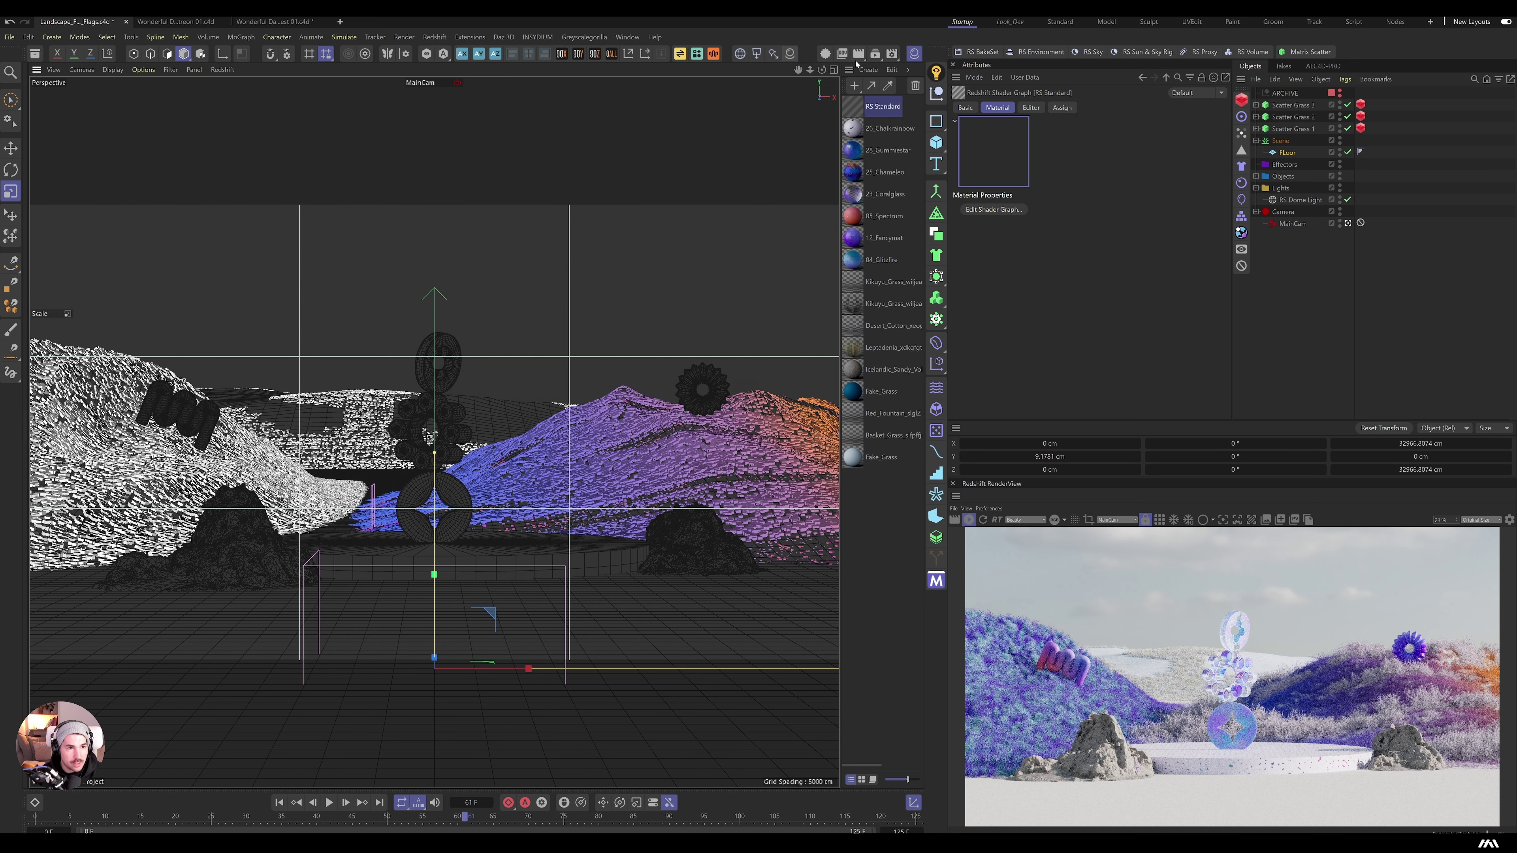
drag(979, 159, 1286, 153)
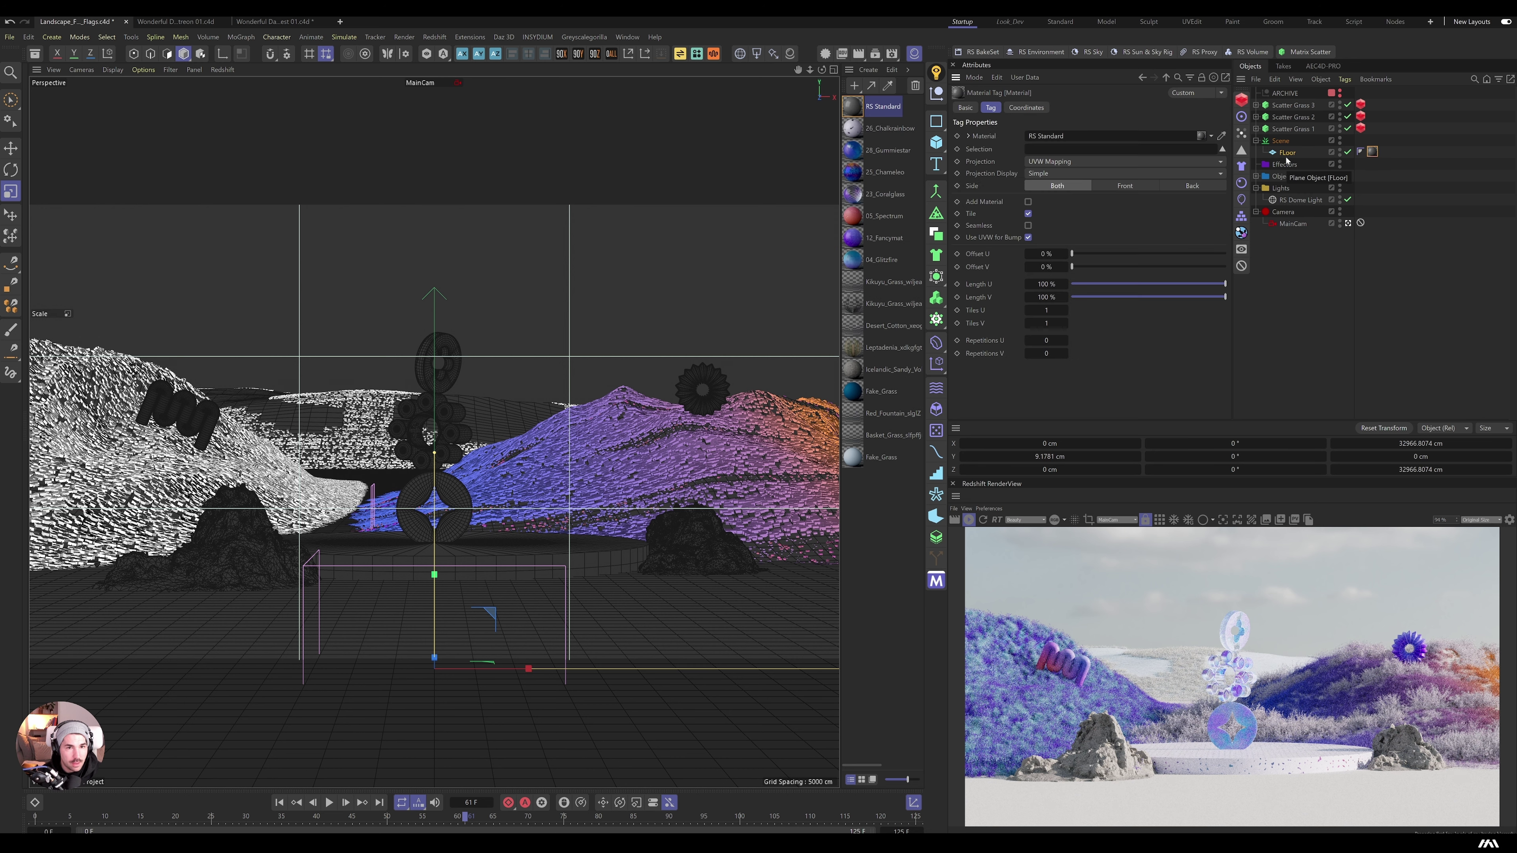
double_click(1371, 153)
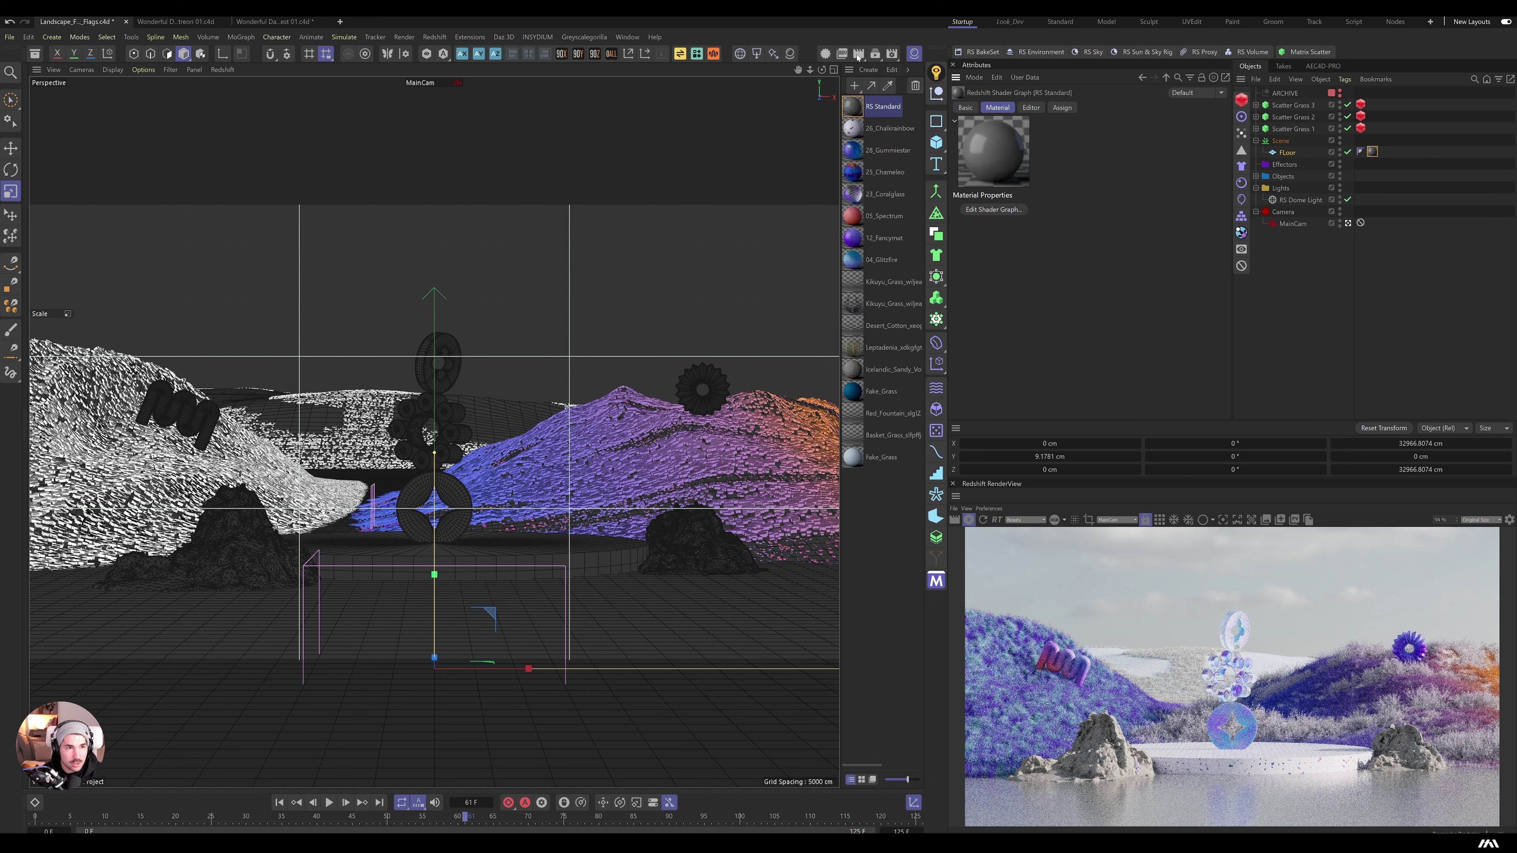
click(826, 53)
click(1371, 153)
key(Delete)
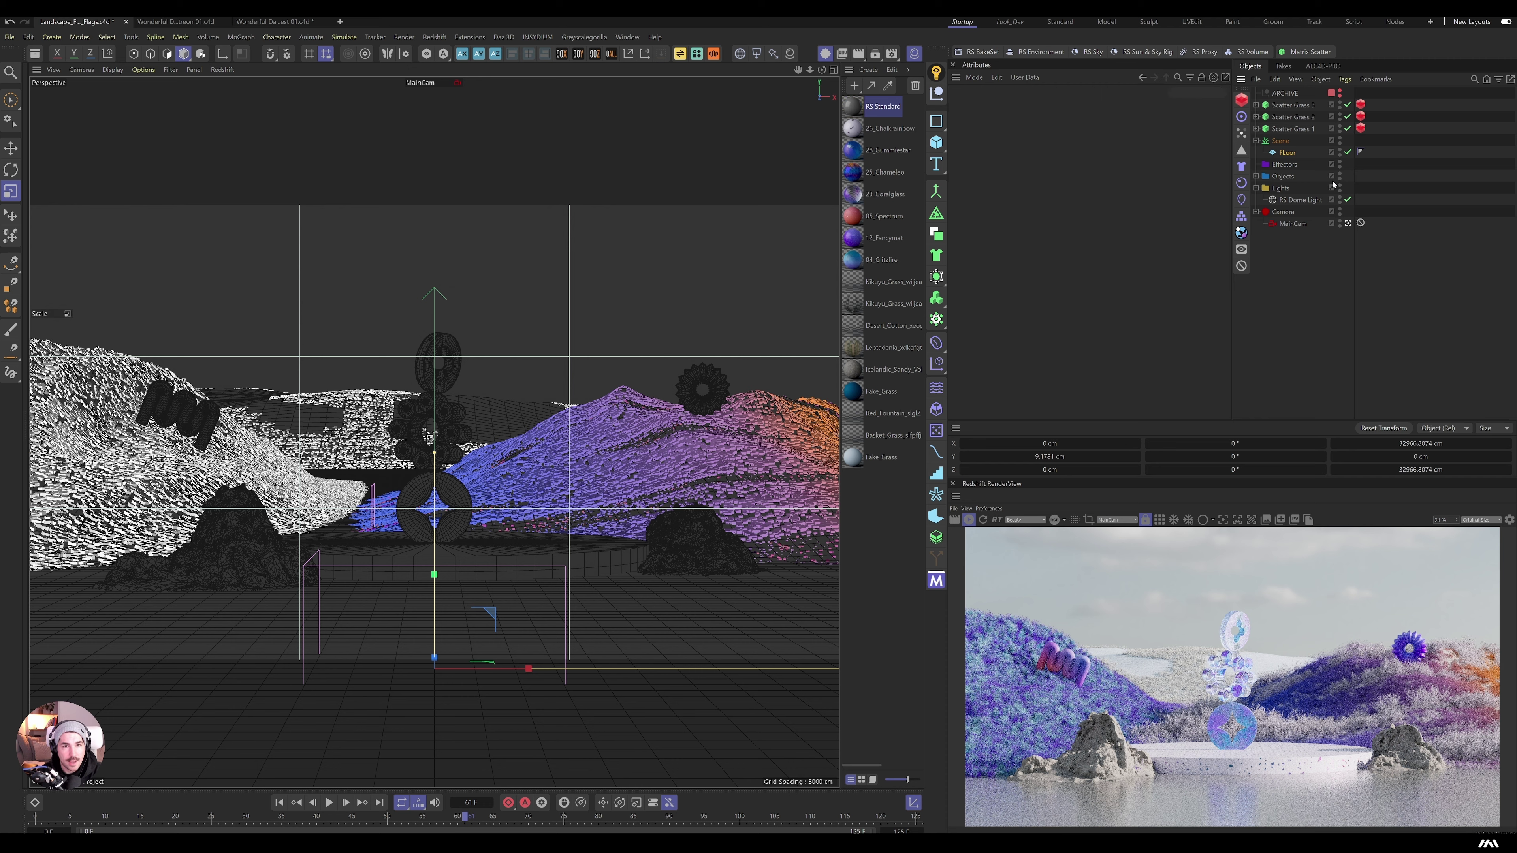
Step: Create a new RS Standard material with a Maxon Noise node feeding a Bump Map
click(788, 55)
click(863, 62)
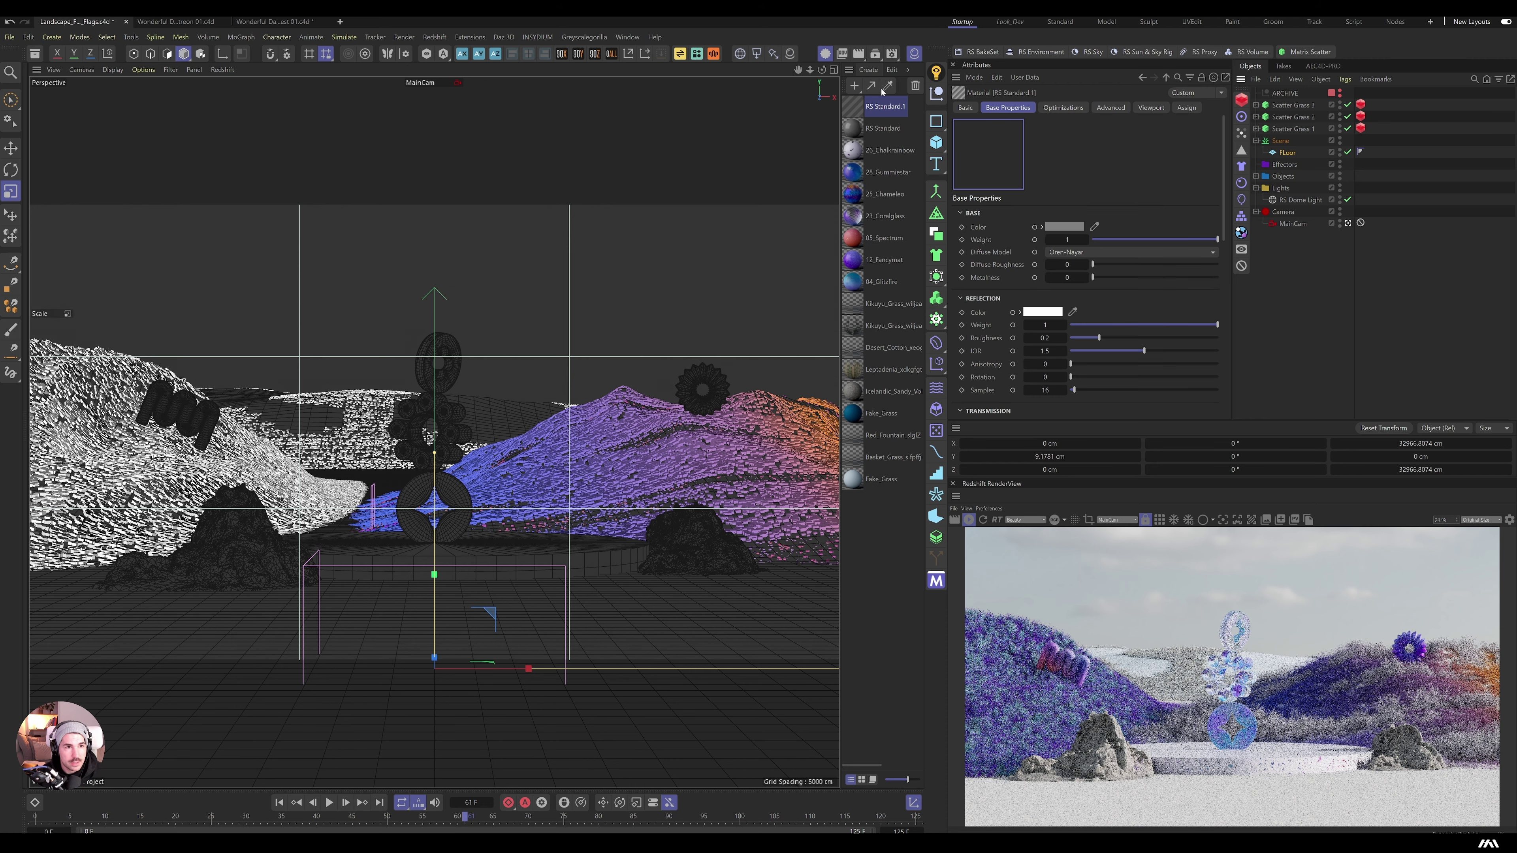
click(1037, 228)
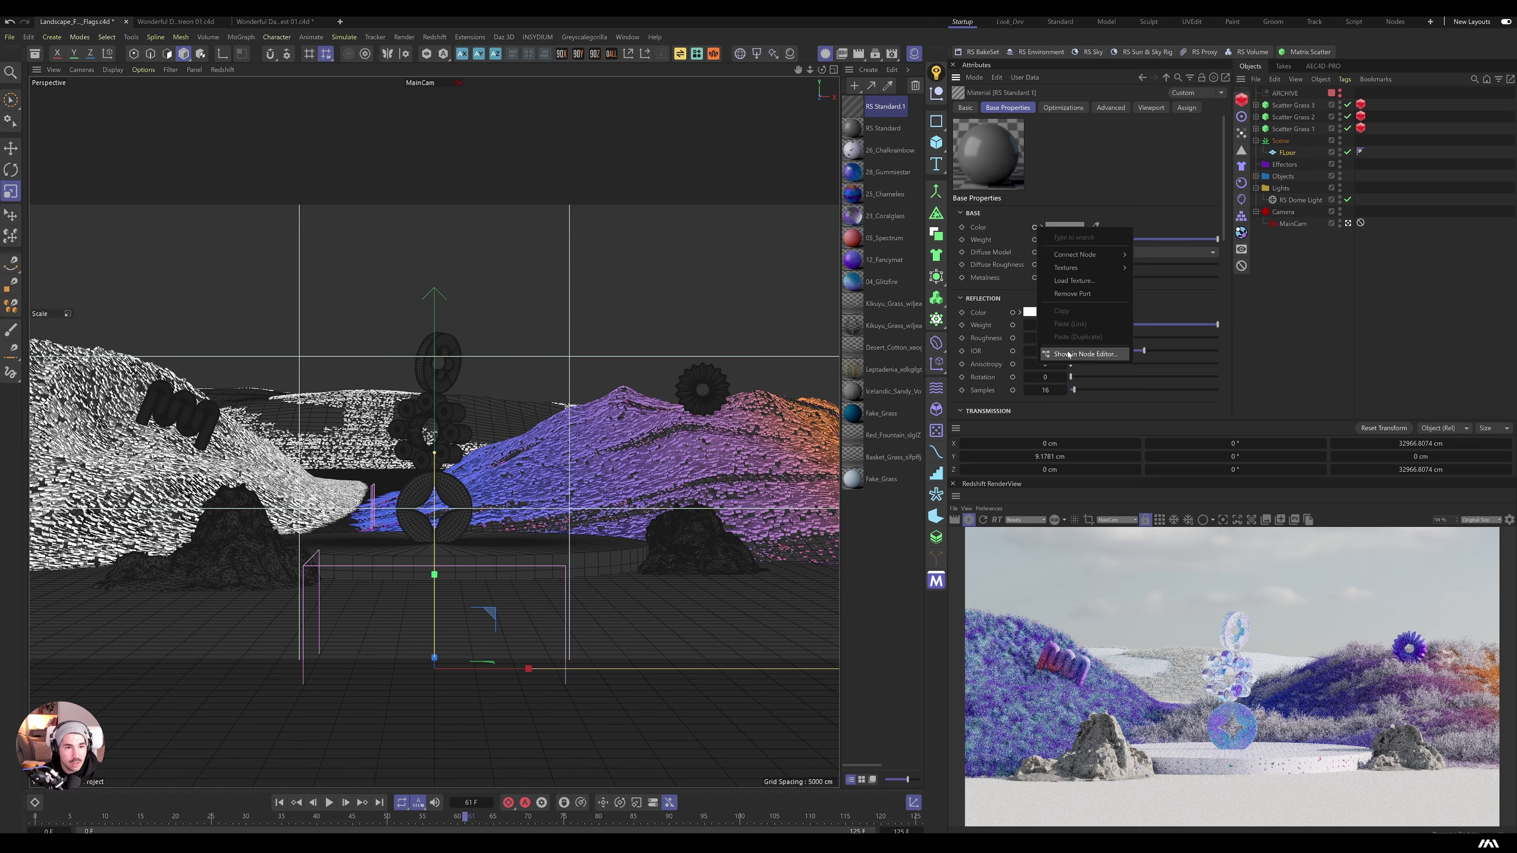
click(1075, 353)
text(maxon noise)
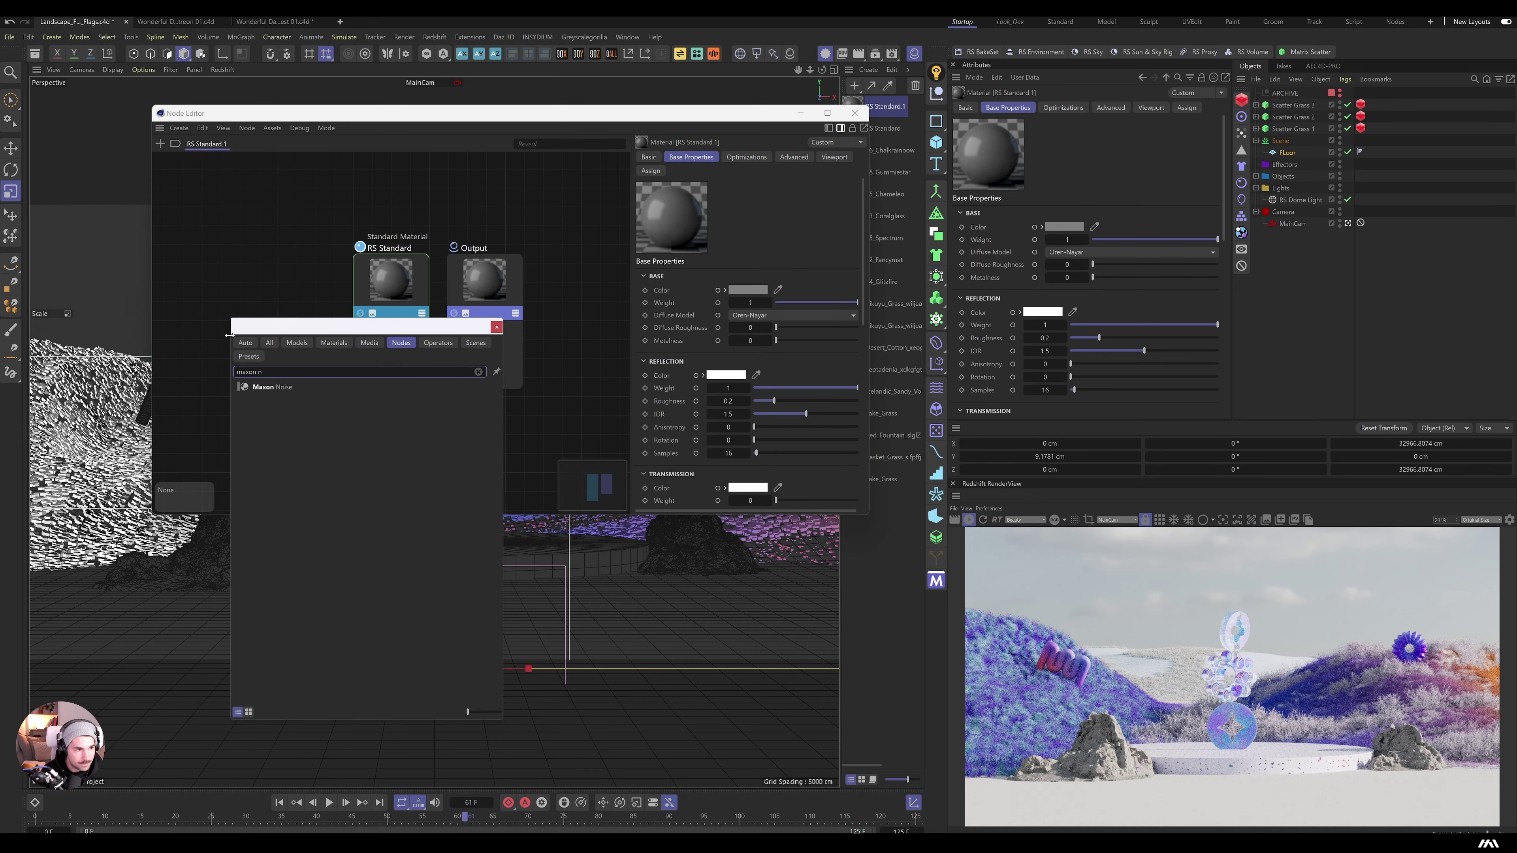
key(Return)
double_click(302, 445)
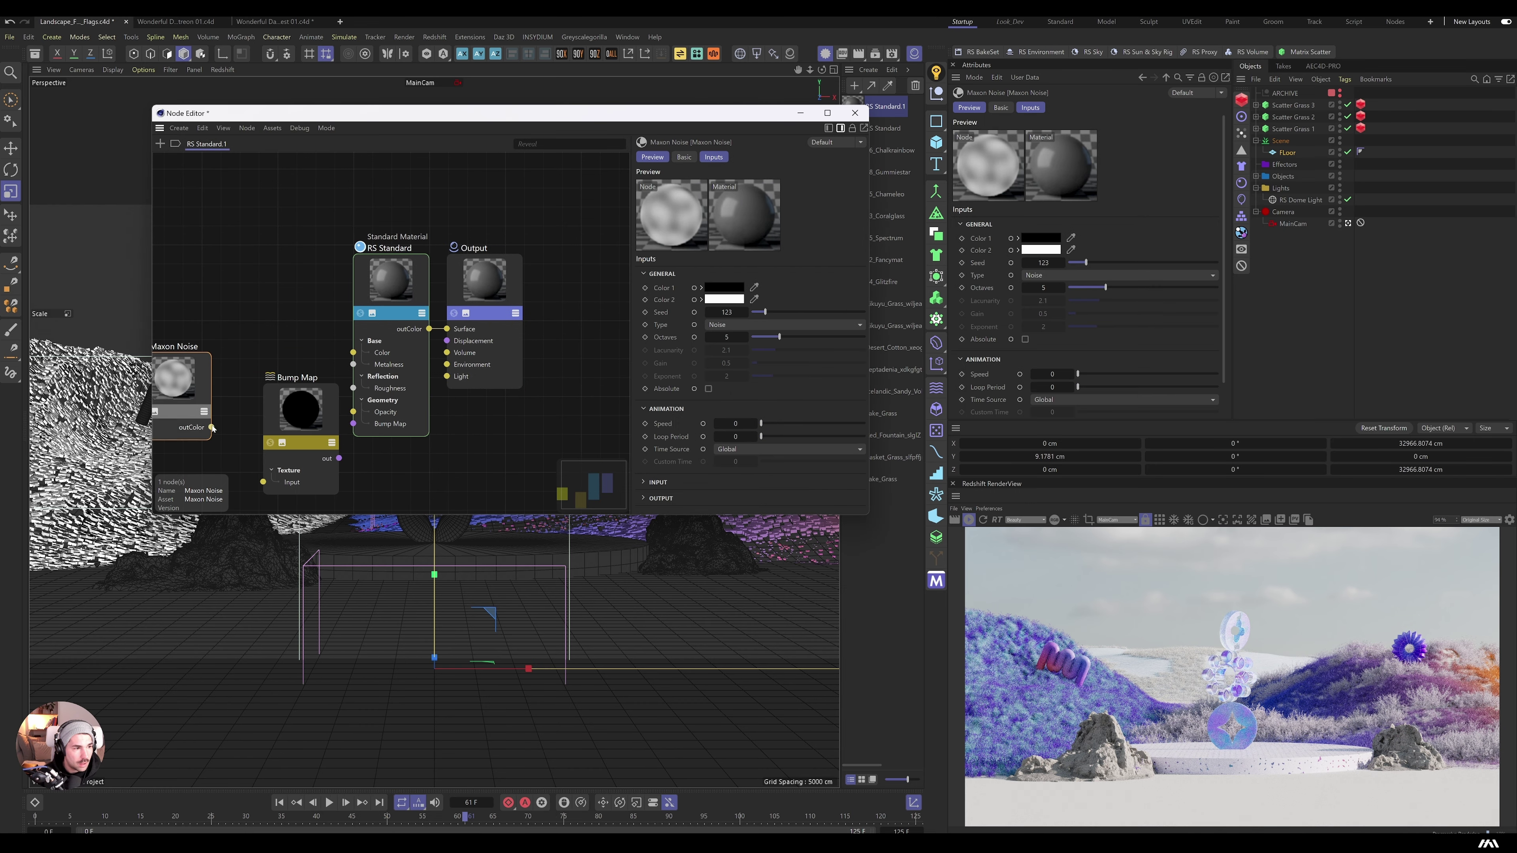
drag(211, 427, 354, 424)
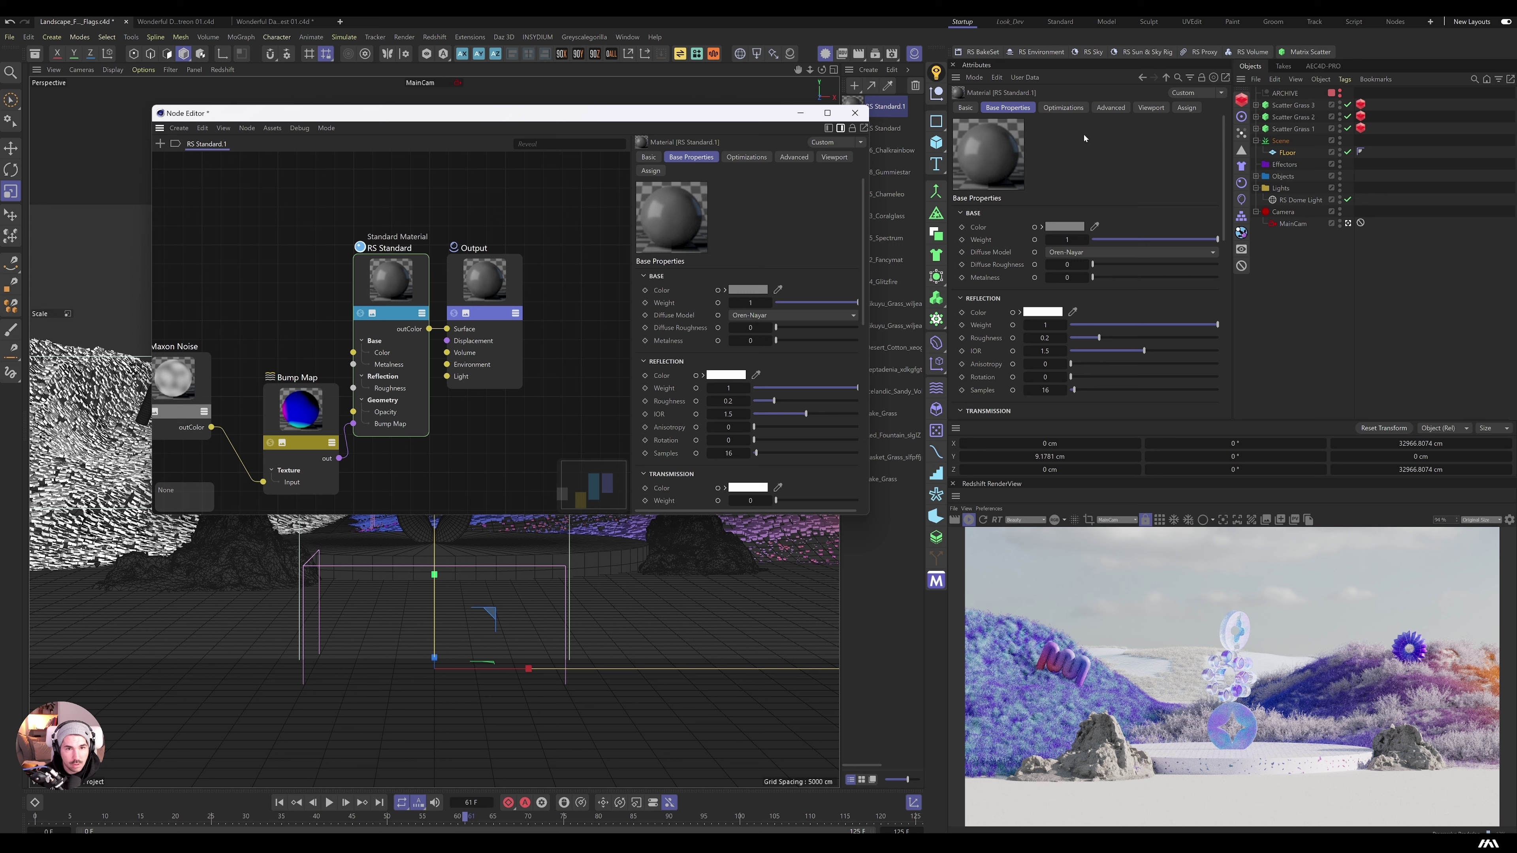
Step: Rename the new material 'Water' and apply it to the floor
double_click(906, 107)
text(Water)
key(Return)
drag(911, 103, 1288, 155)
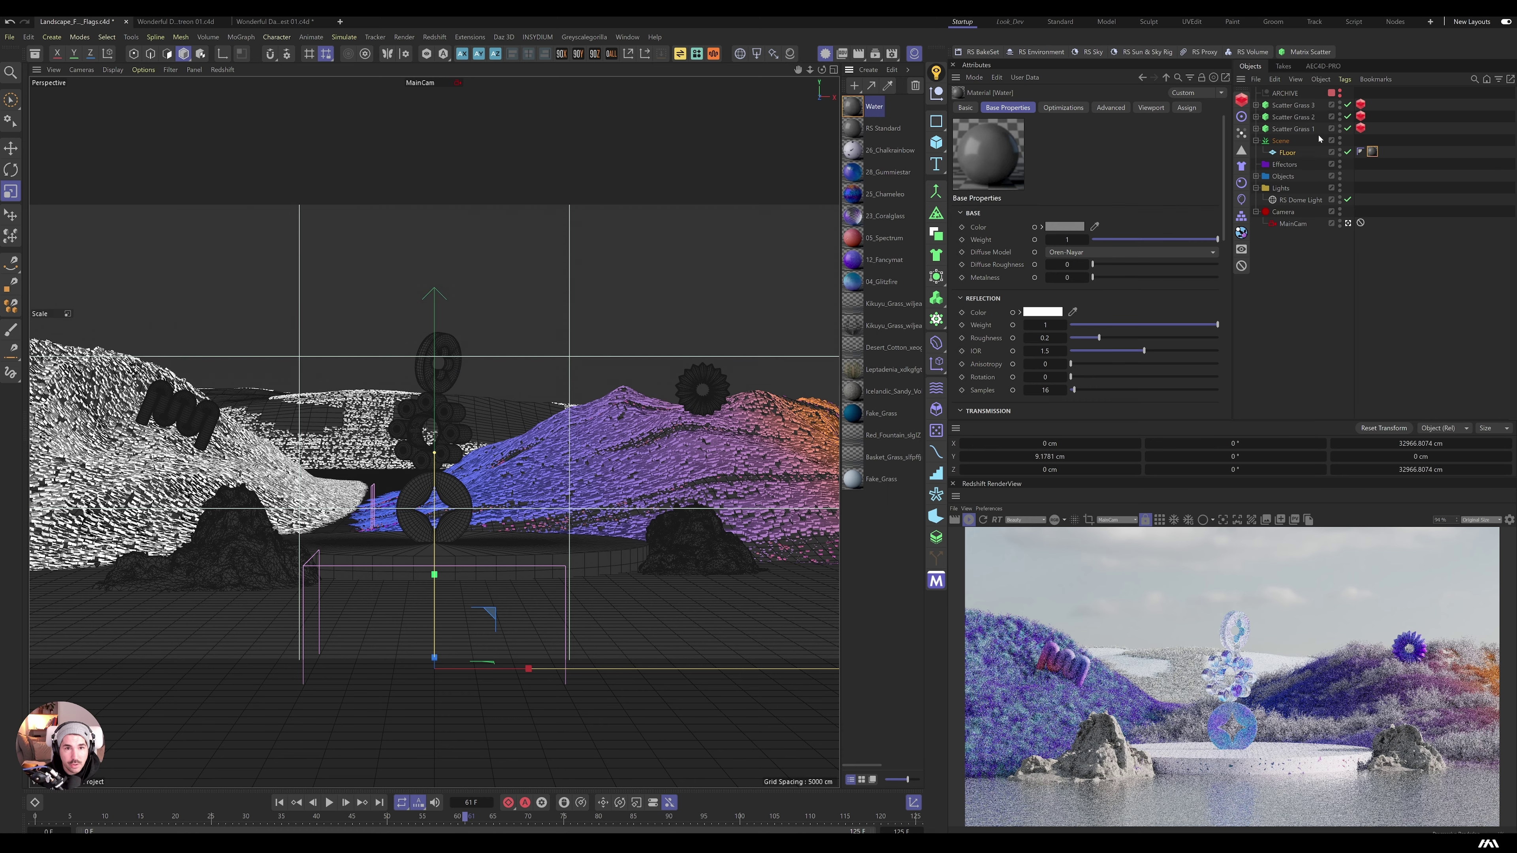
Step: Set the floor plane's width and height segments back to 1
click(1286, 155)
click(1055, 163)
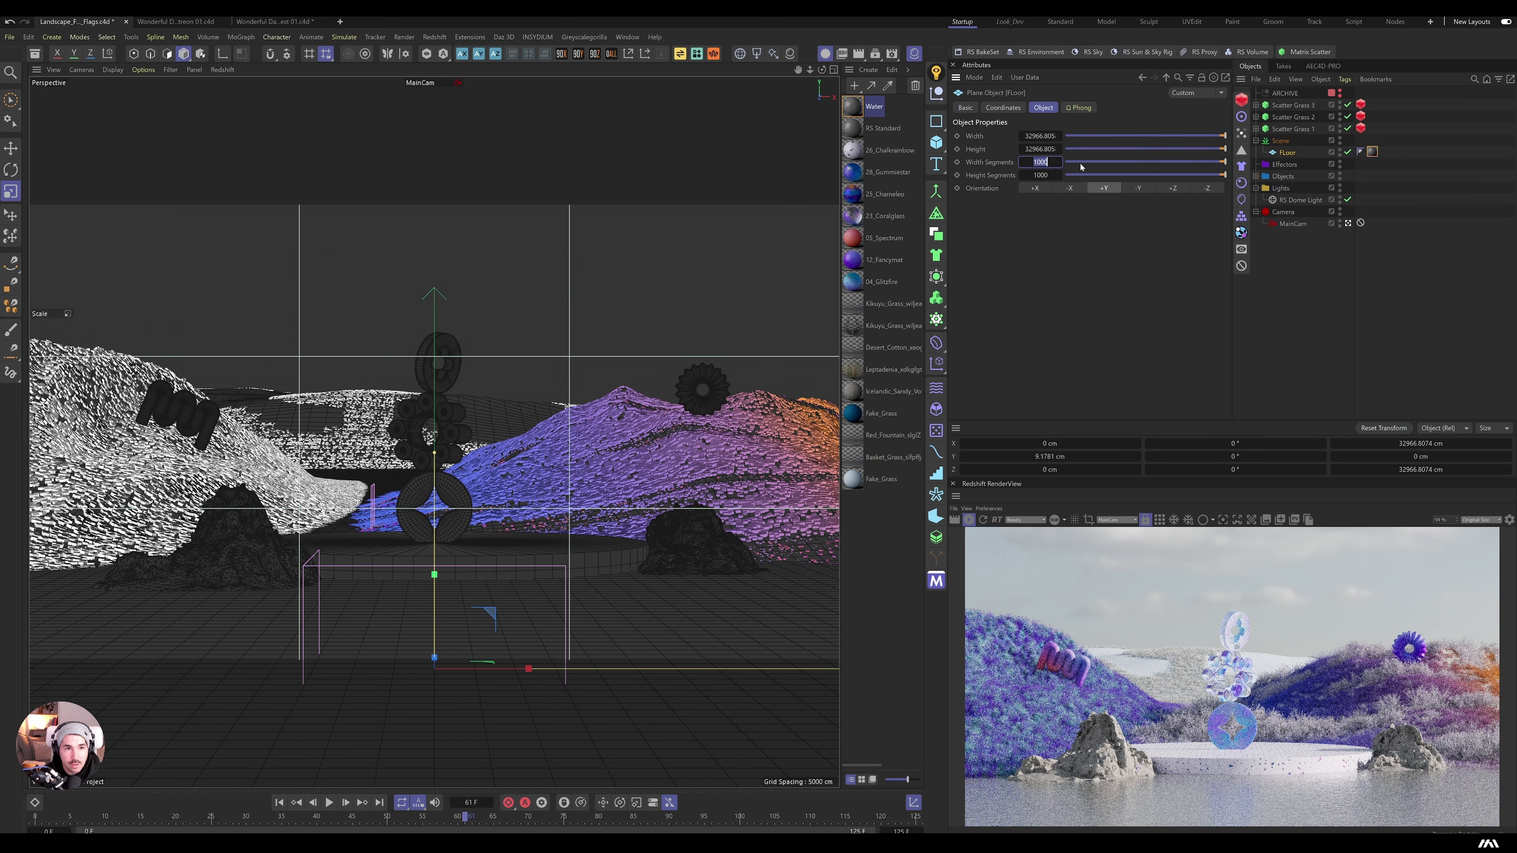
text(1)
key(Tab)
text(1)
key(Return)
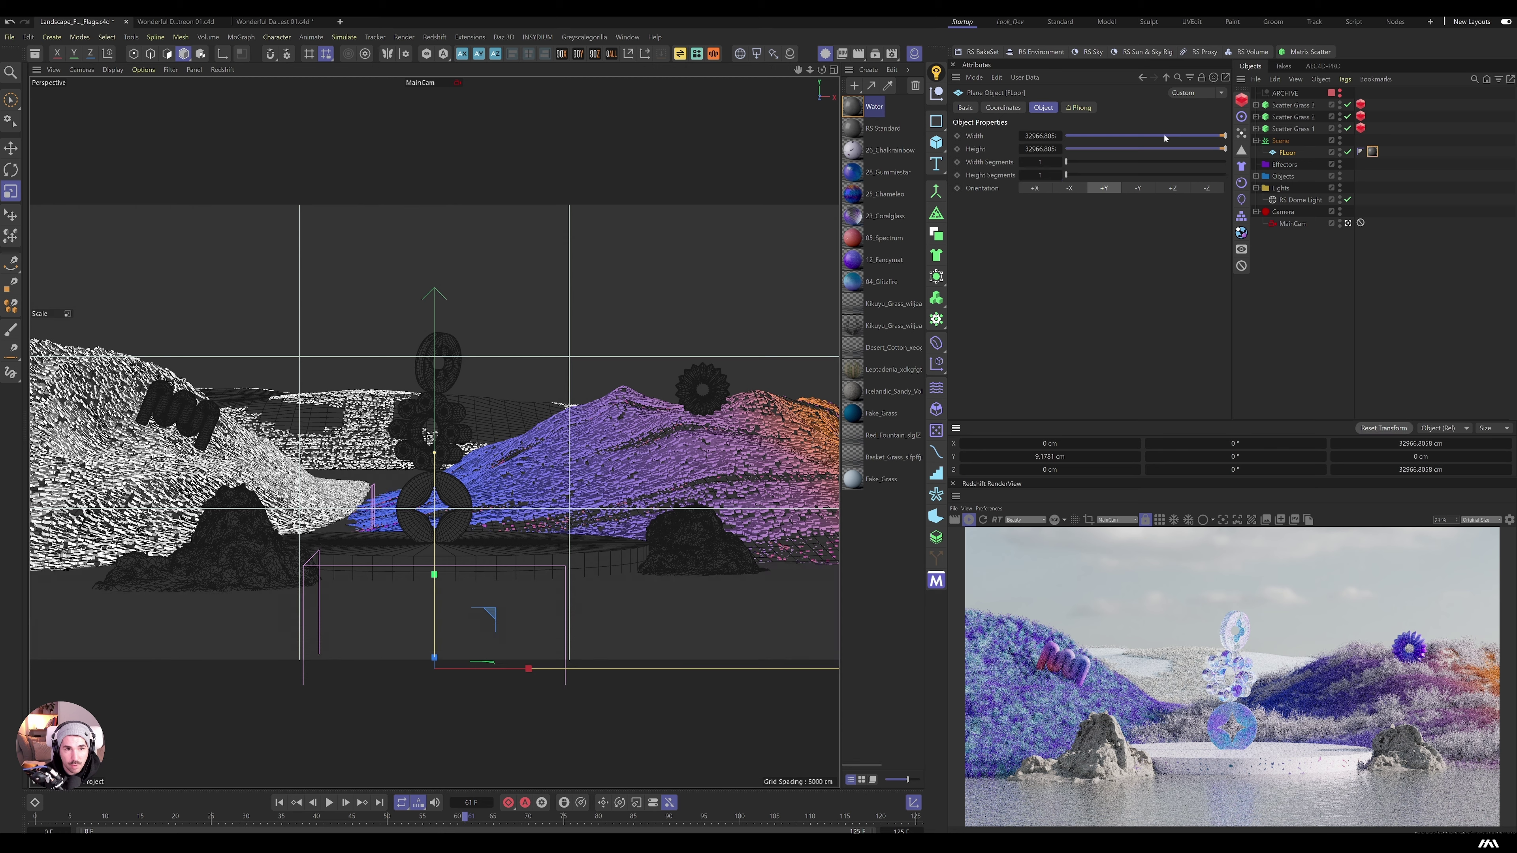
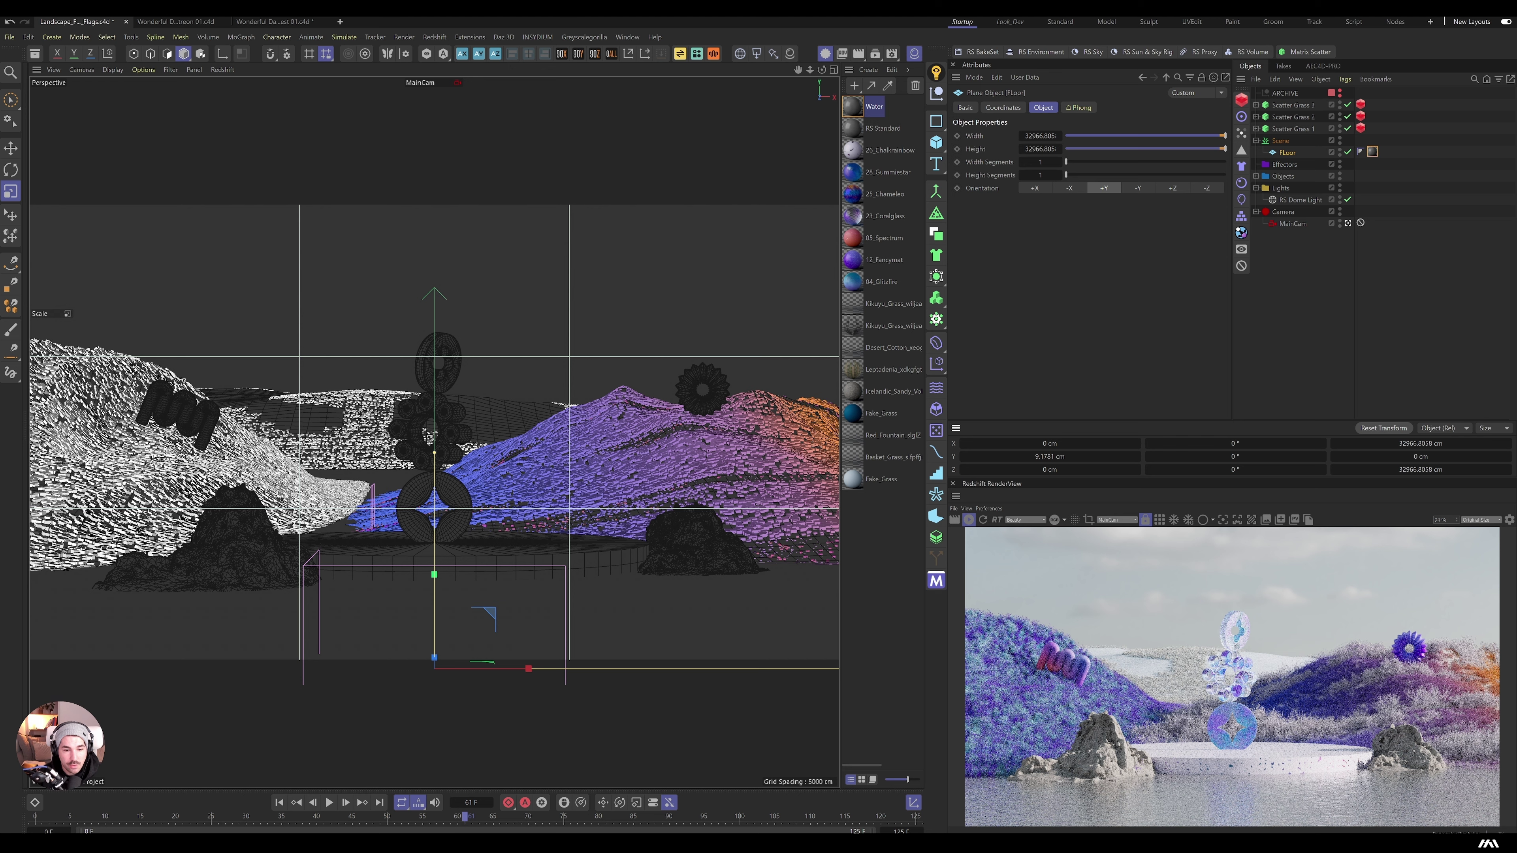
Step: Open the Water material in the Node Editor and set the Maxon Noise overall scale to 4.32
click(1373, 152)
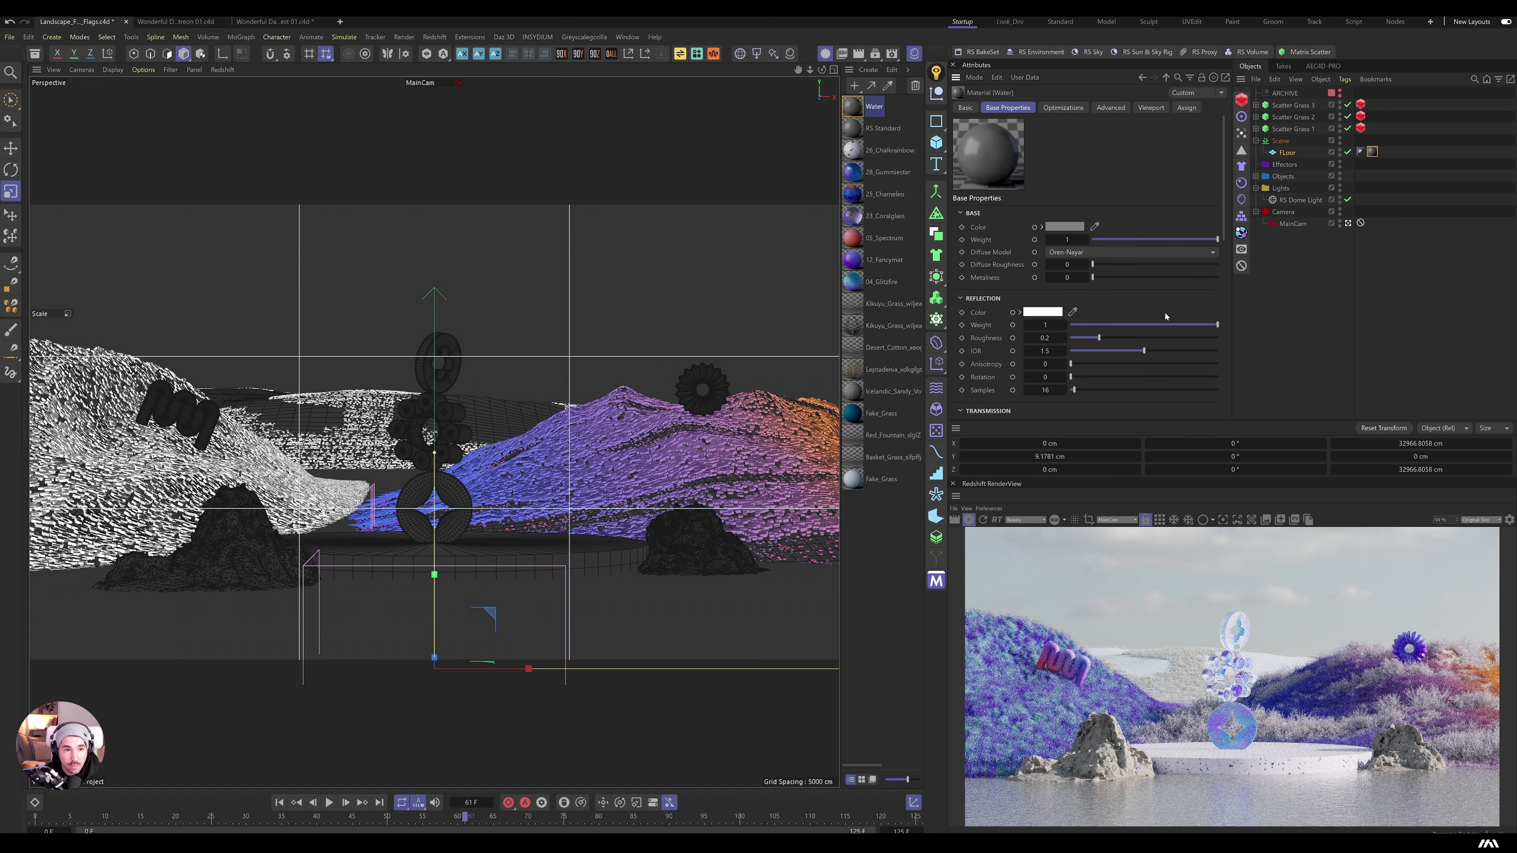
scroll(1093, 266, down, 6)
right_click(1020, 256)
click(1058, 383)
drag(1125, 374, 661, 182)
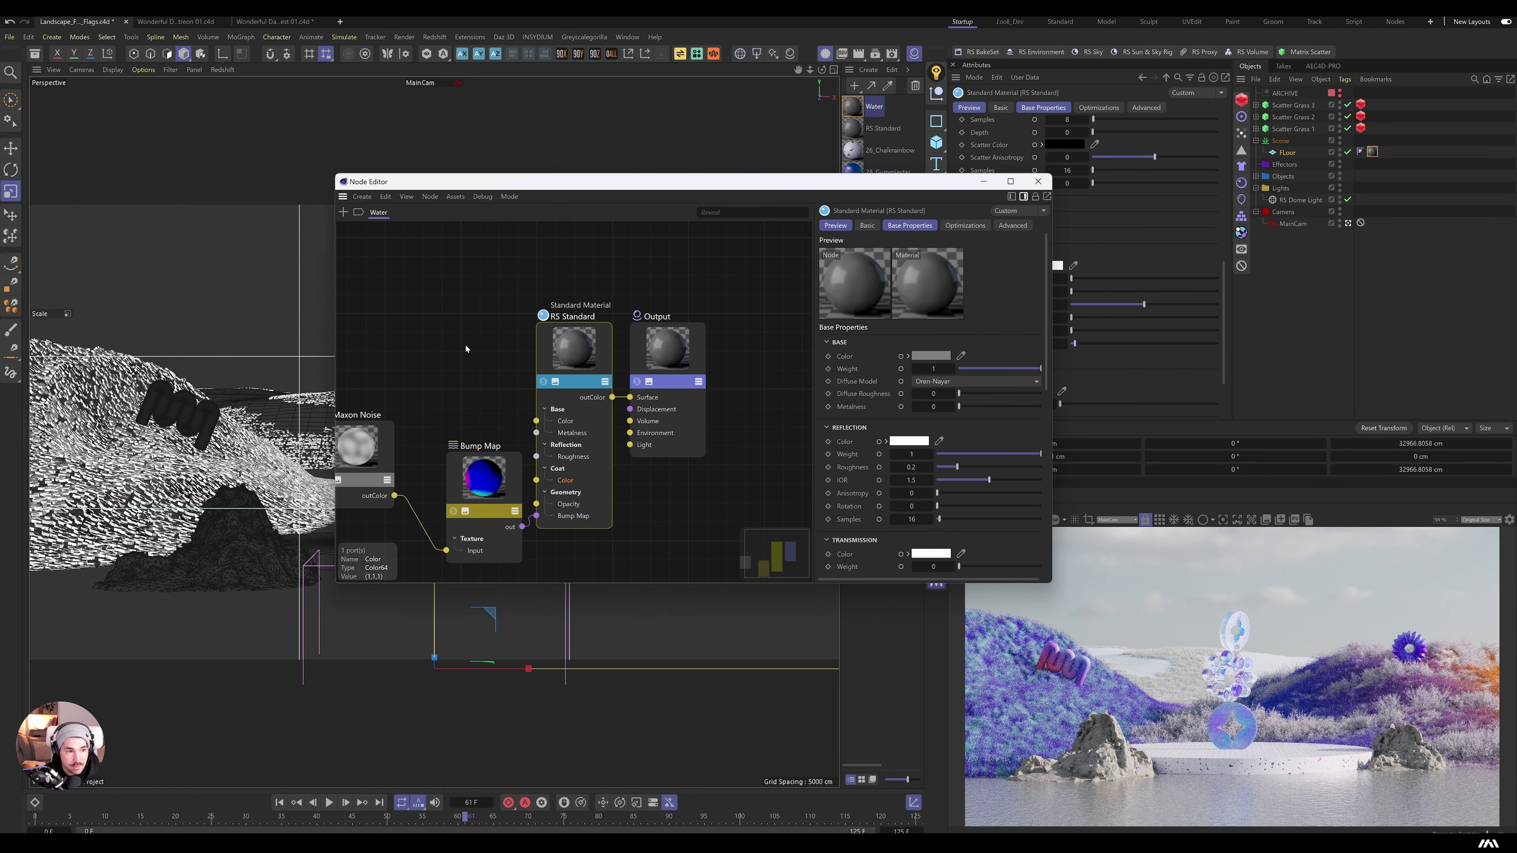
click(368, 456)
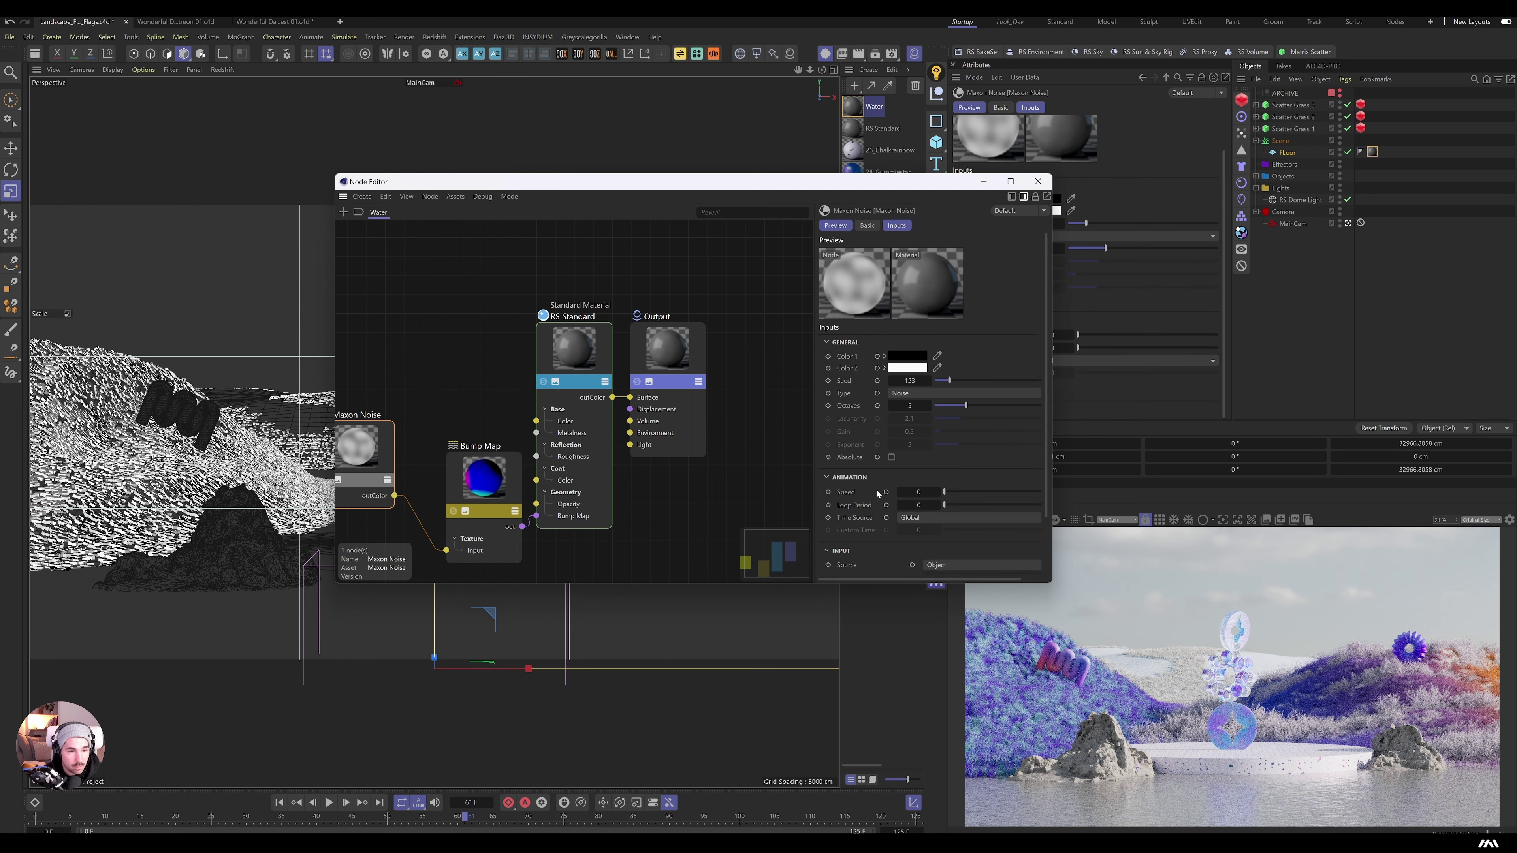
scroll(902, 439, down, 2)
drag(944, 523, 945, 519)
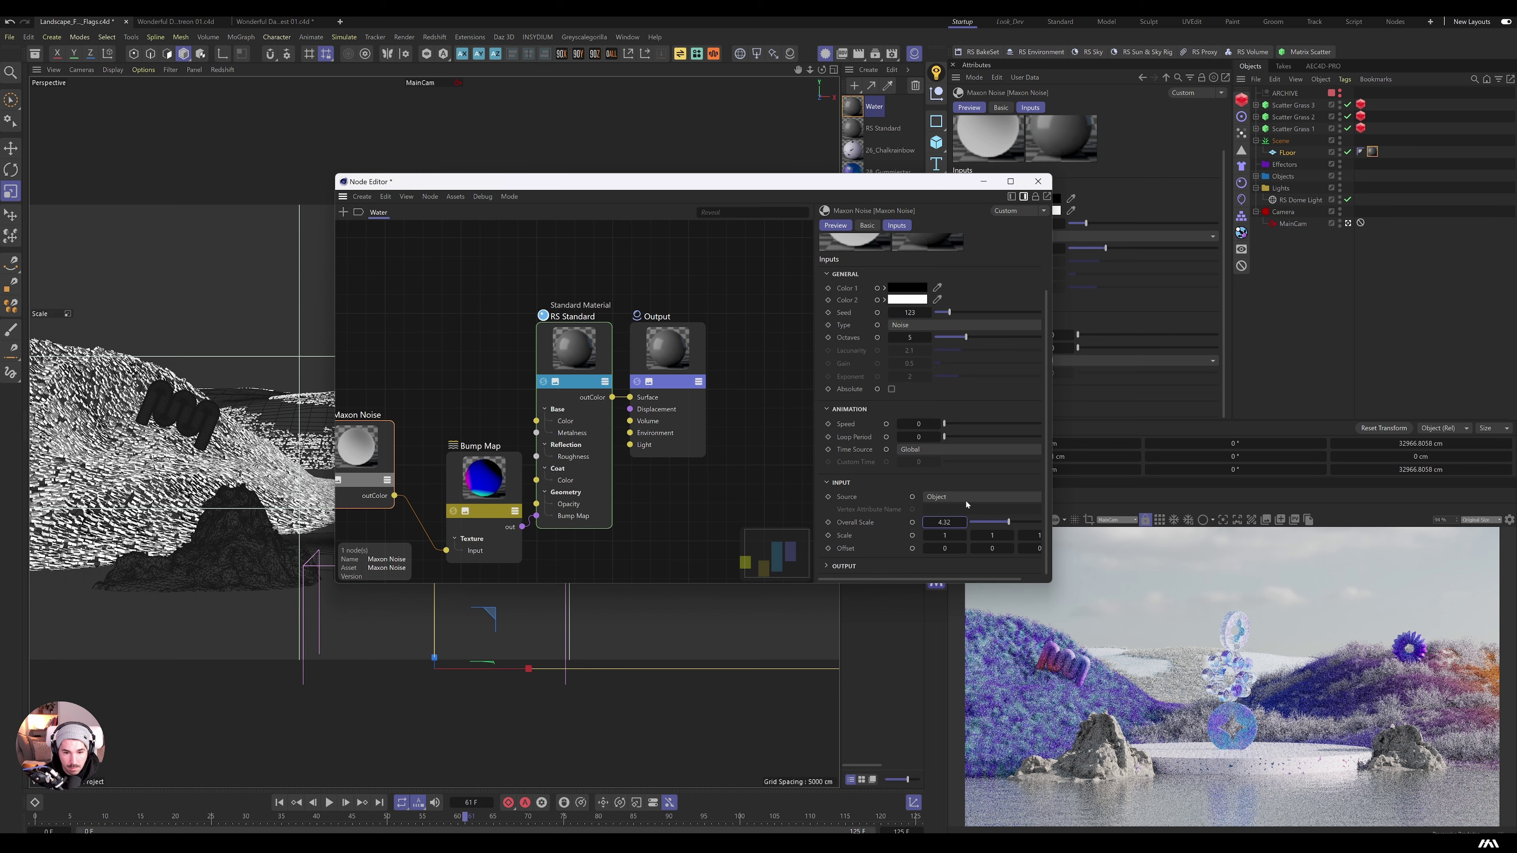
Step: Give the RS Standard node a saturated deep blue base colour with 0.07 reflection roughness
click(580, 345)
click(931, 288)
click(1015, 398)
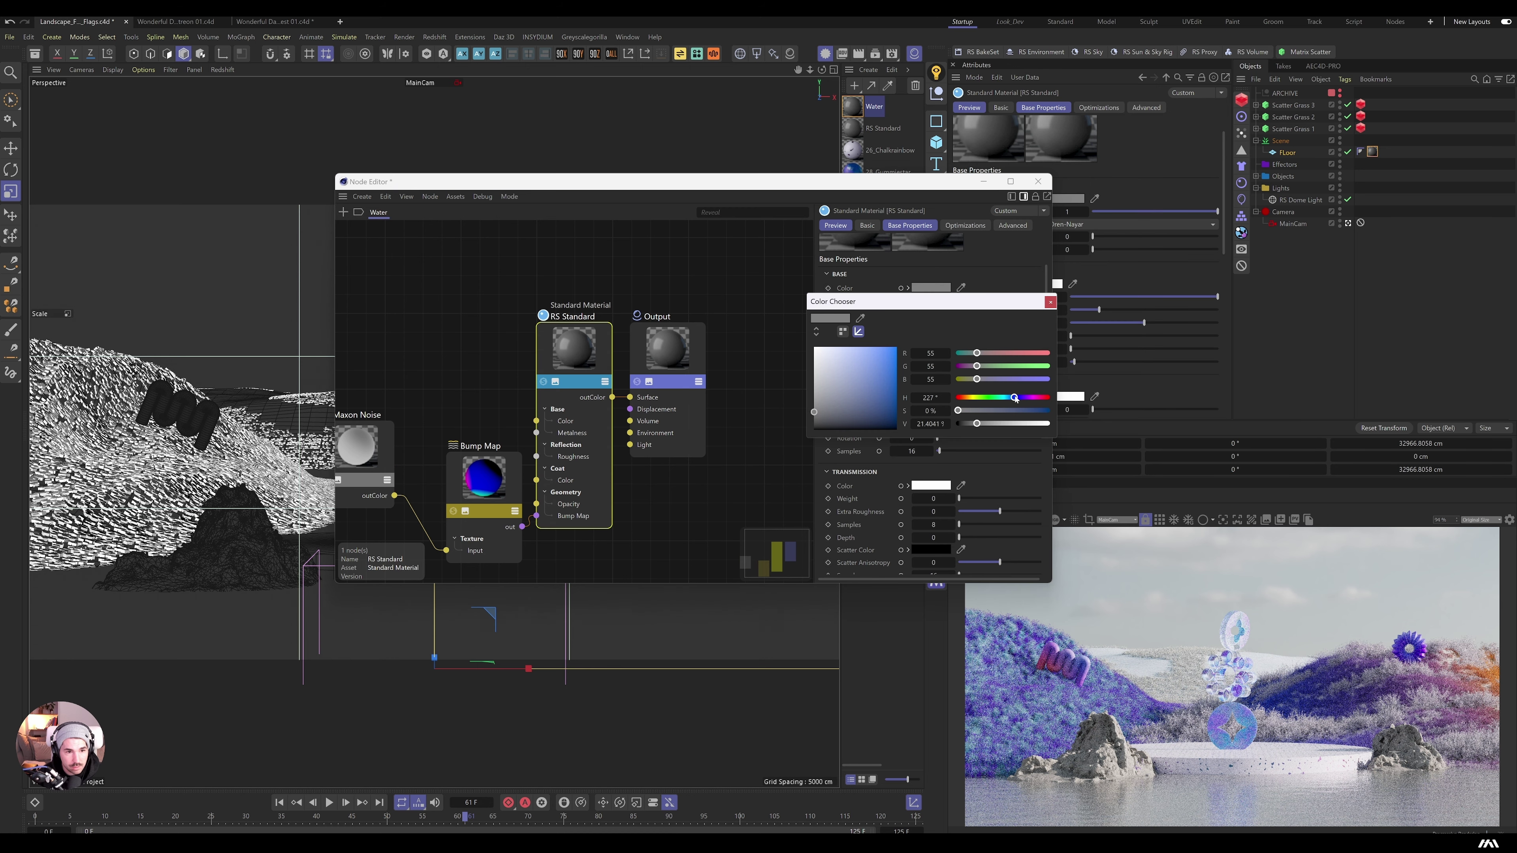
mouse_move(888, 402)
mouse_down()
mouse_move(896, 374)
mouse_move(880, 411)
mouse_up()
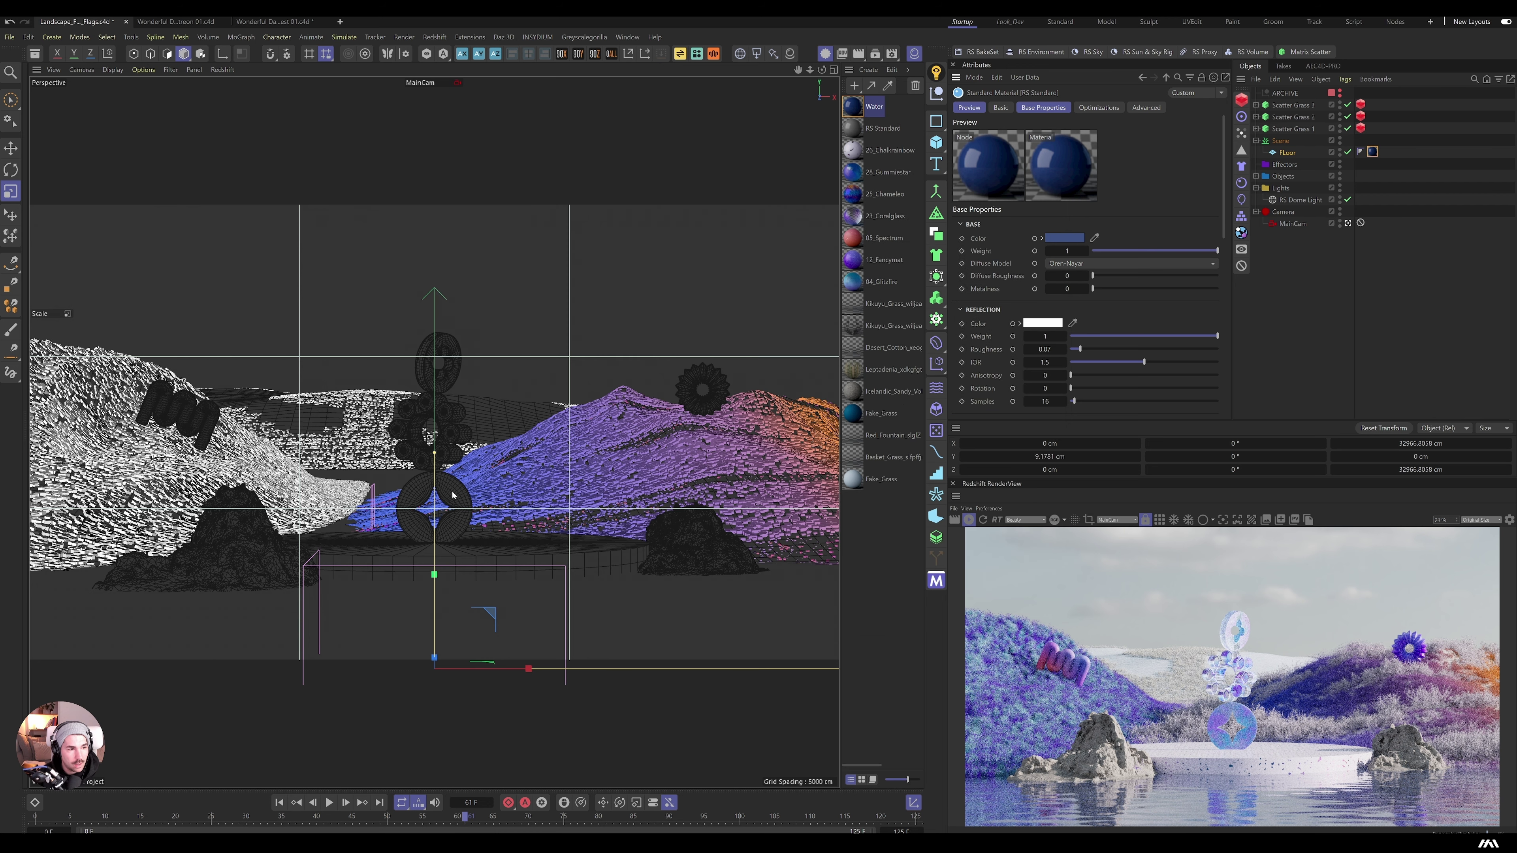
click(457, 490)
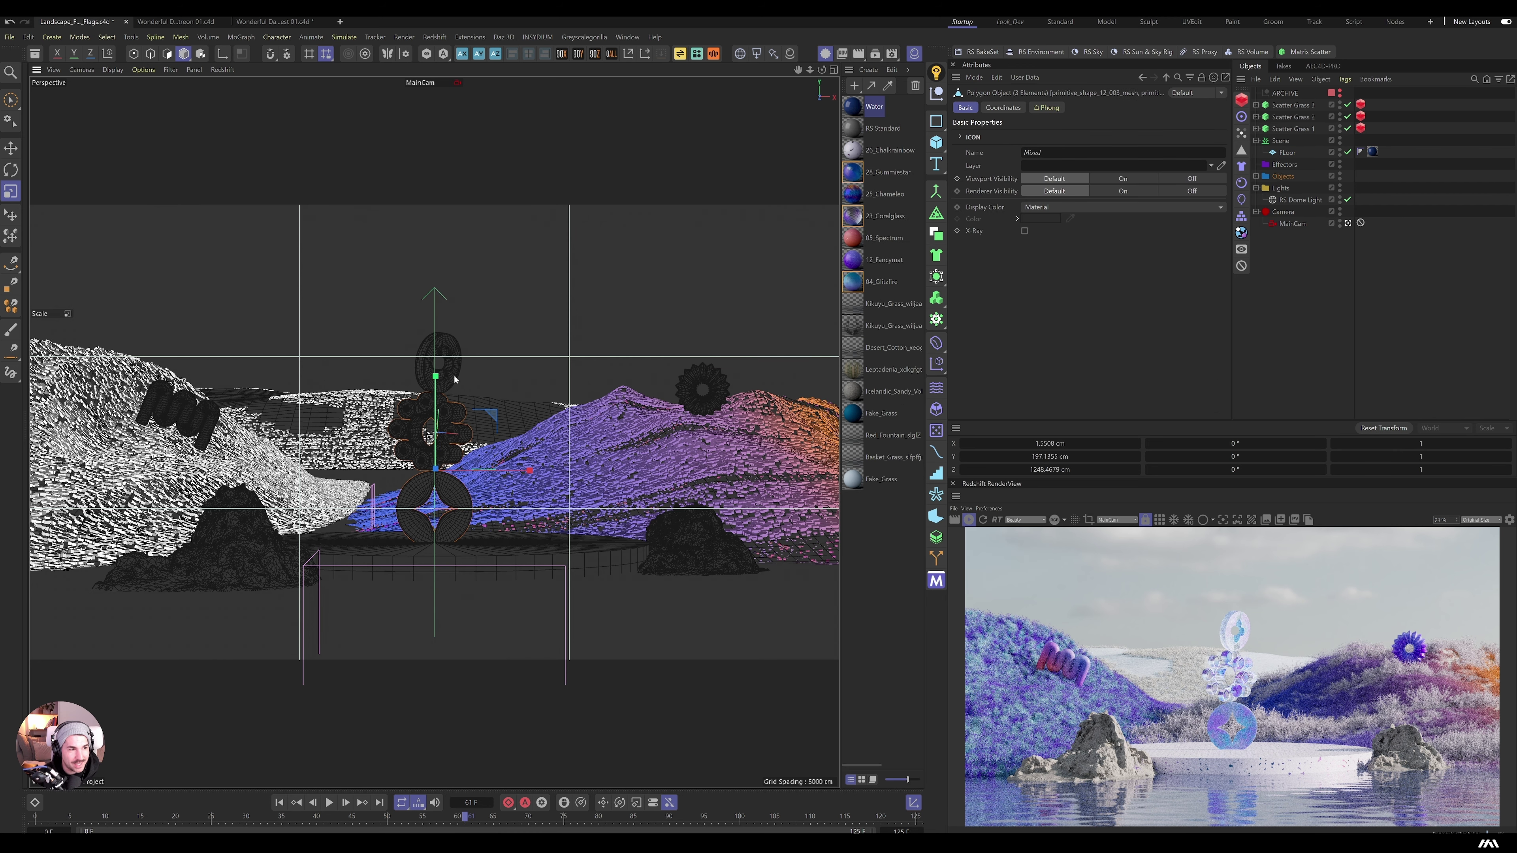
Step: Raise the upper ring shapes of the stack slightly
click(435, 385)
key(e)
drag(436, 385, 436, 379)
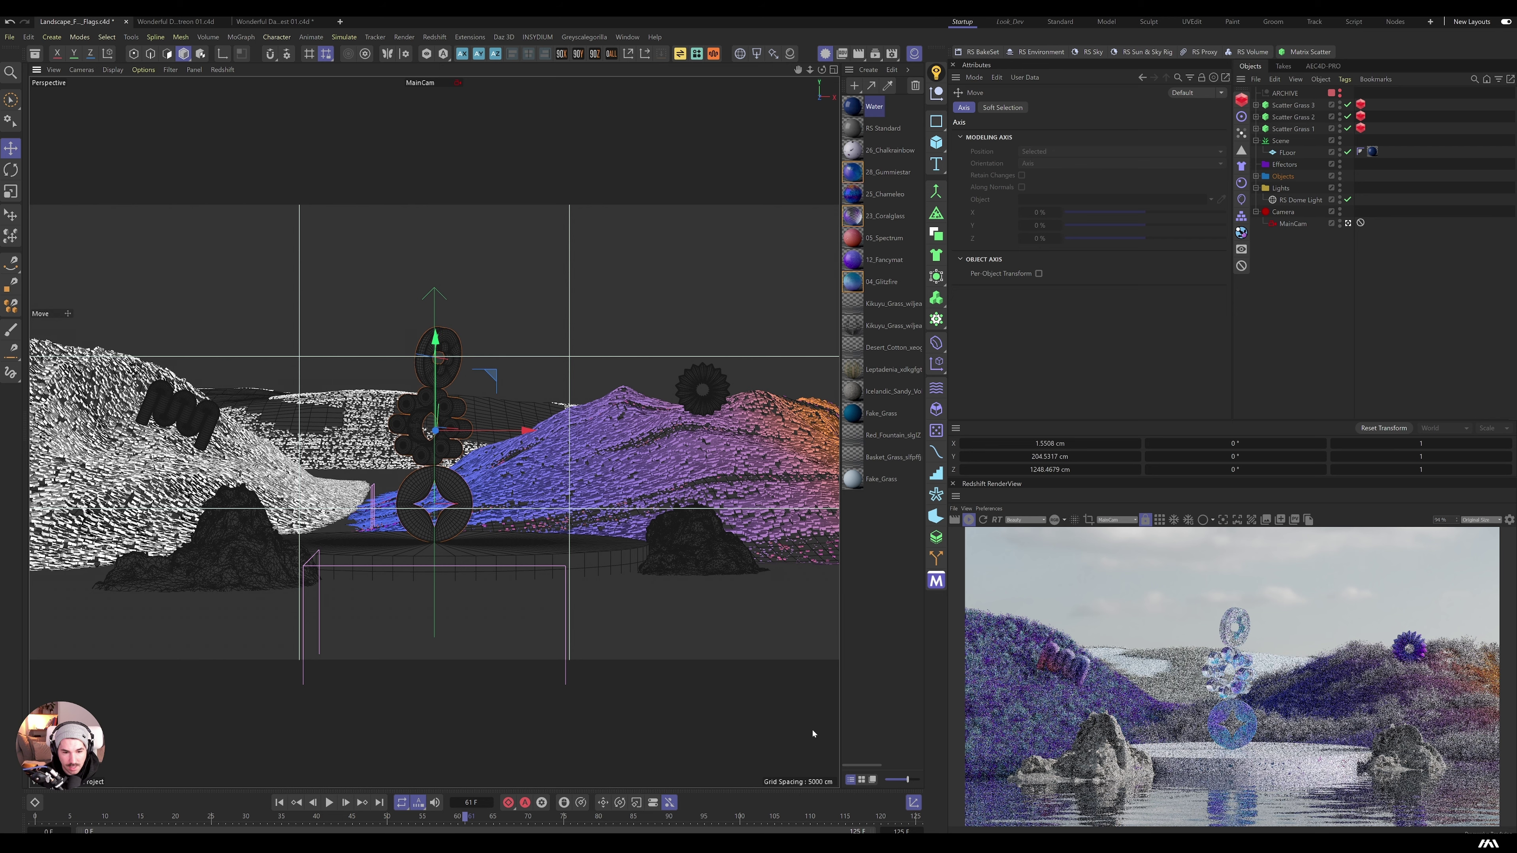
Step: Rotate the top ring about 32° on its heading
click(448, 347)
key(r)
mouse_move(448, 350)
mouse_down()
mouse_move(424, 346)
mouse_move(444, 331)
mouse_up()
key(e)
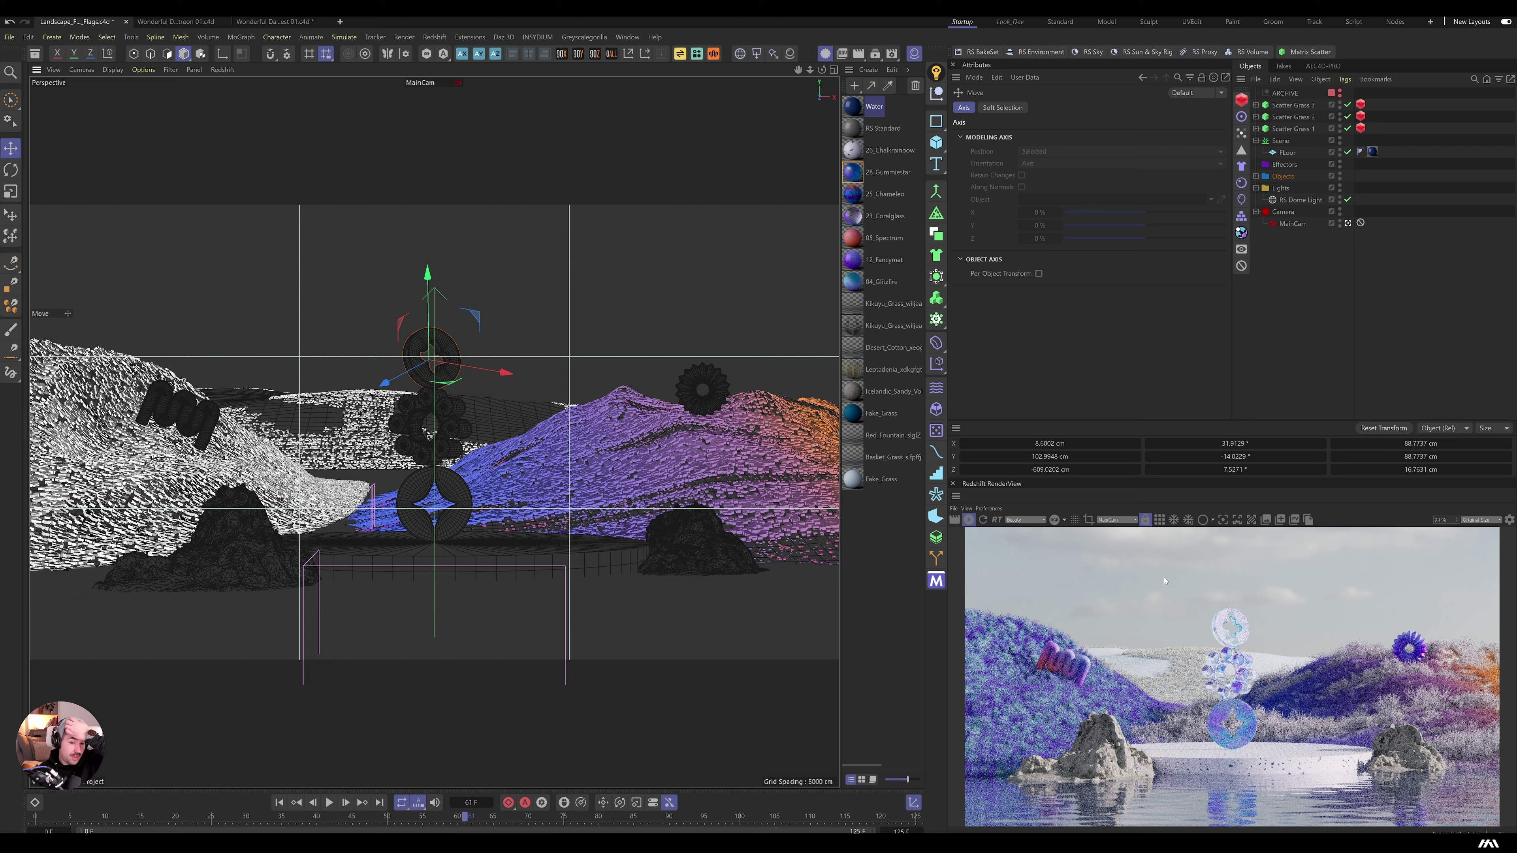
Step: Set the RS Dome Light exposure to -6.527
click(1294, 201)
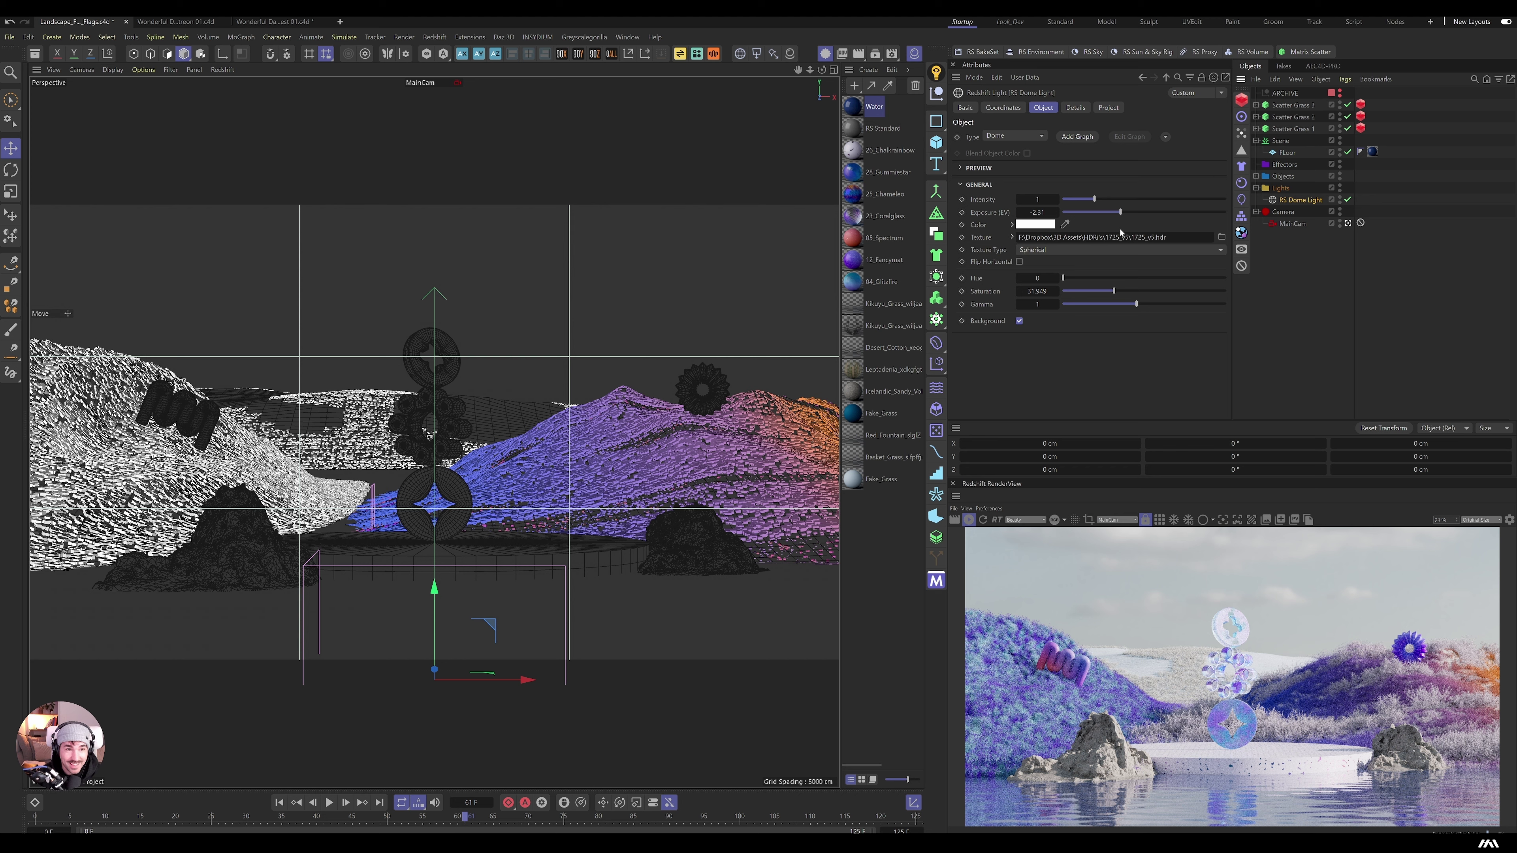
click(1077, 213)
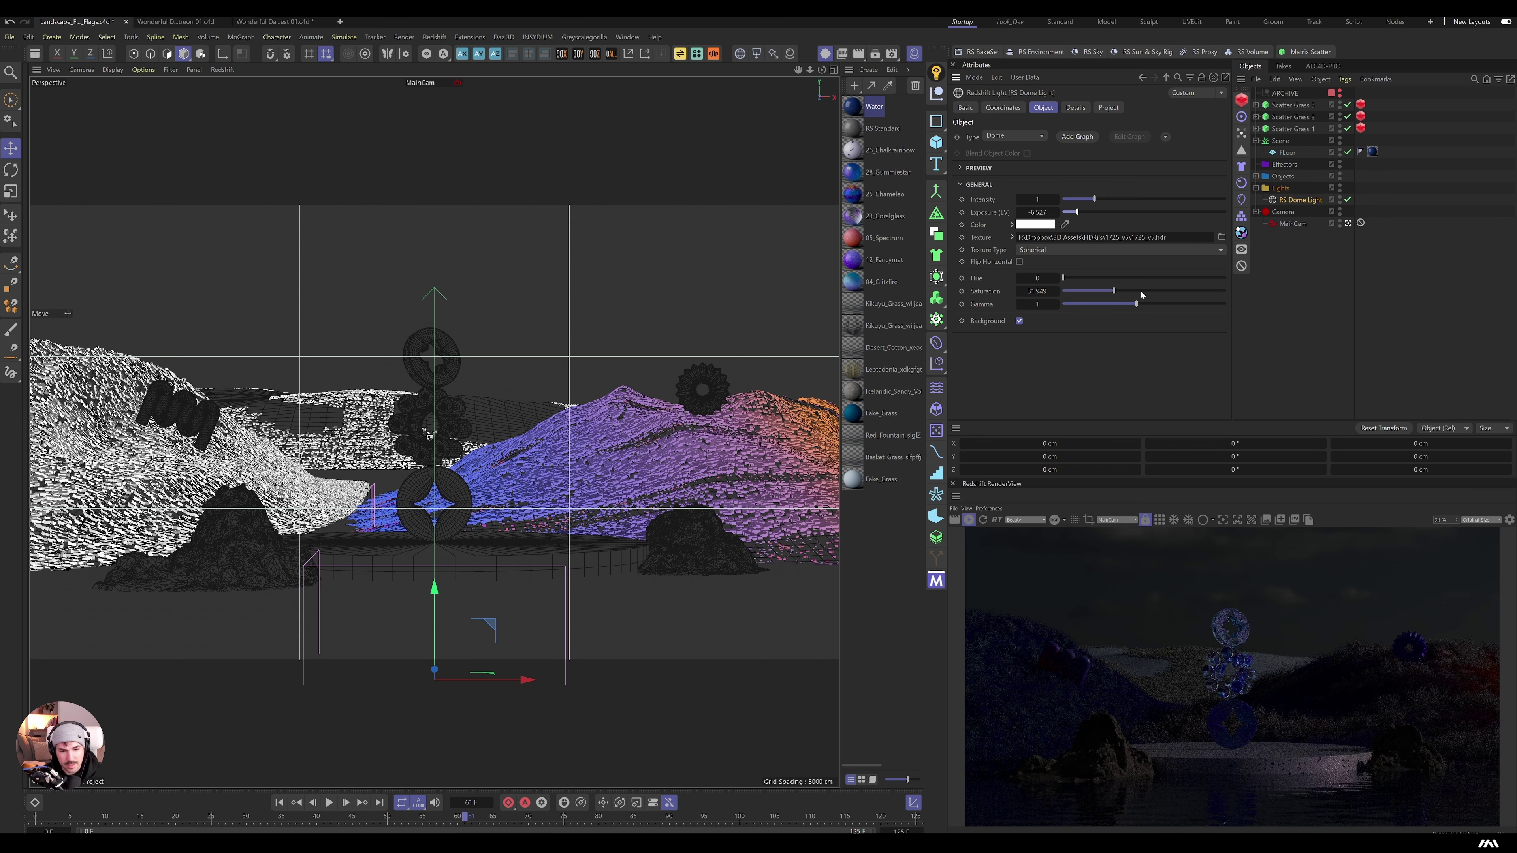
Step: Create an RS Spot Light with a Target tag aimed at the Platform object
click(773, 55)
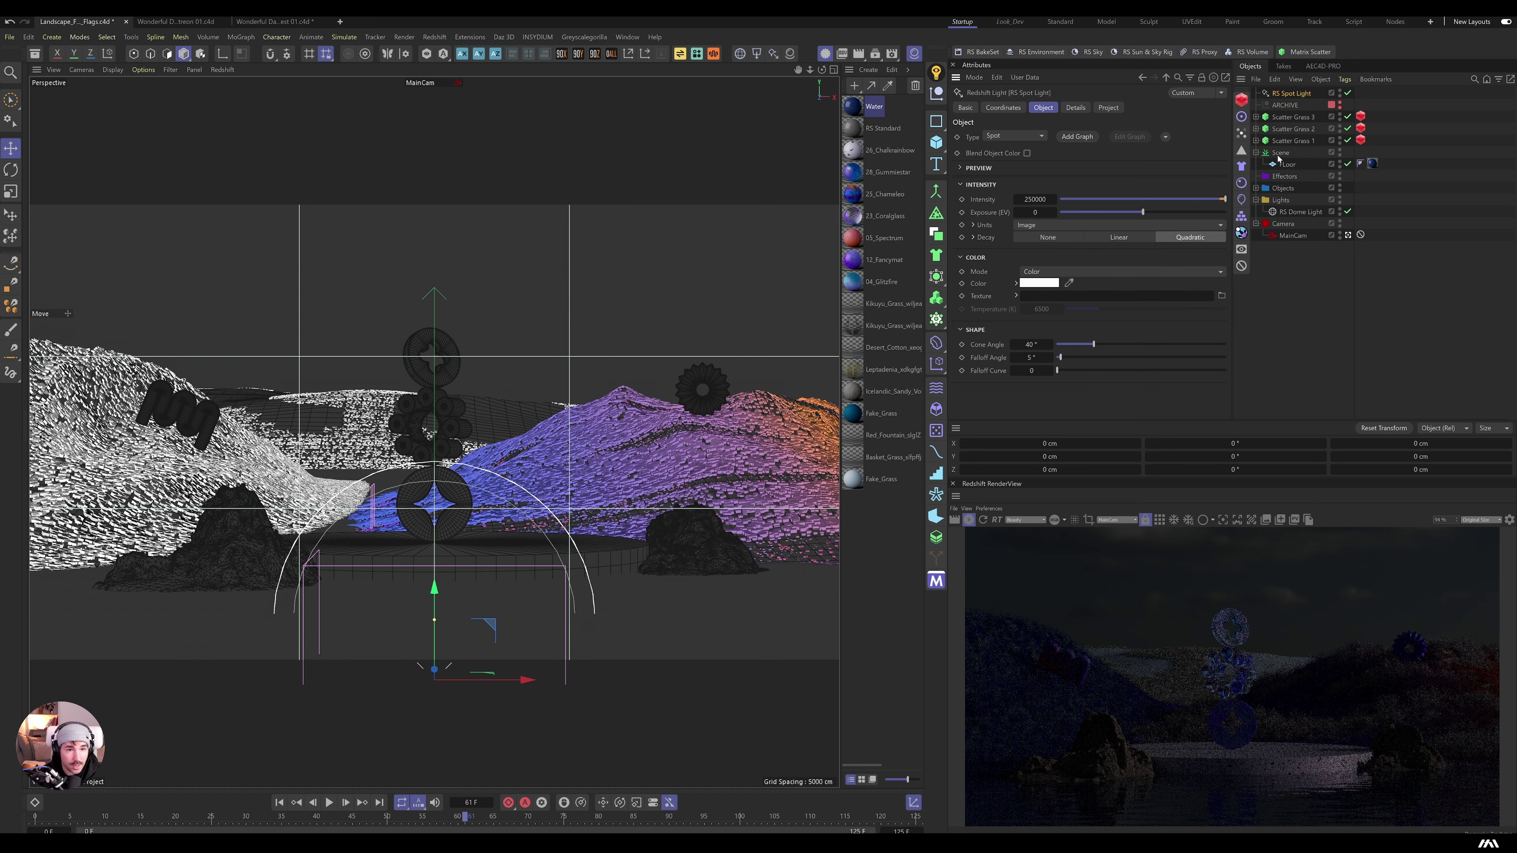
click(1242, 118)
right_click(1290, 97)
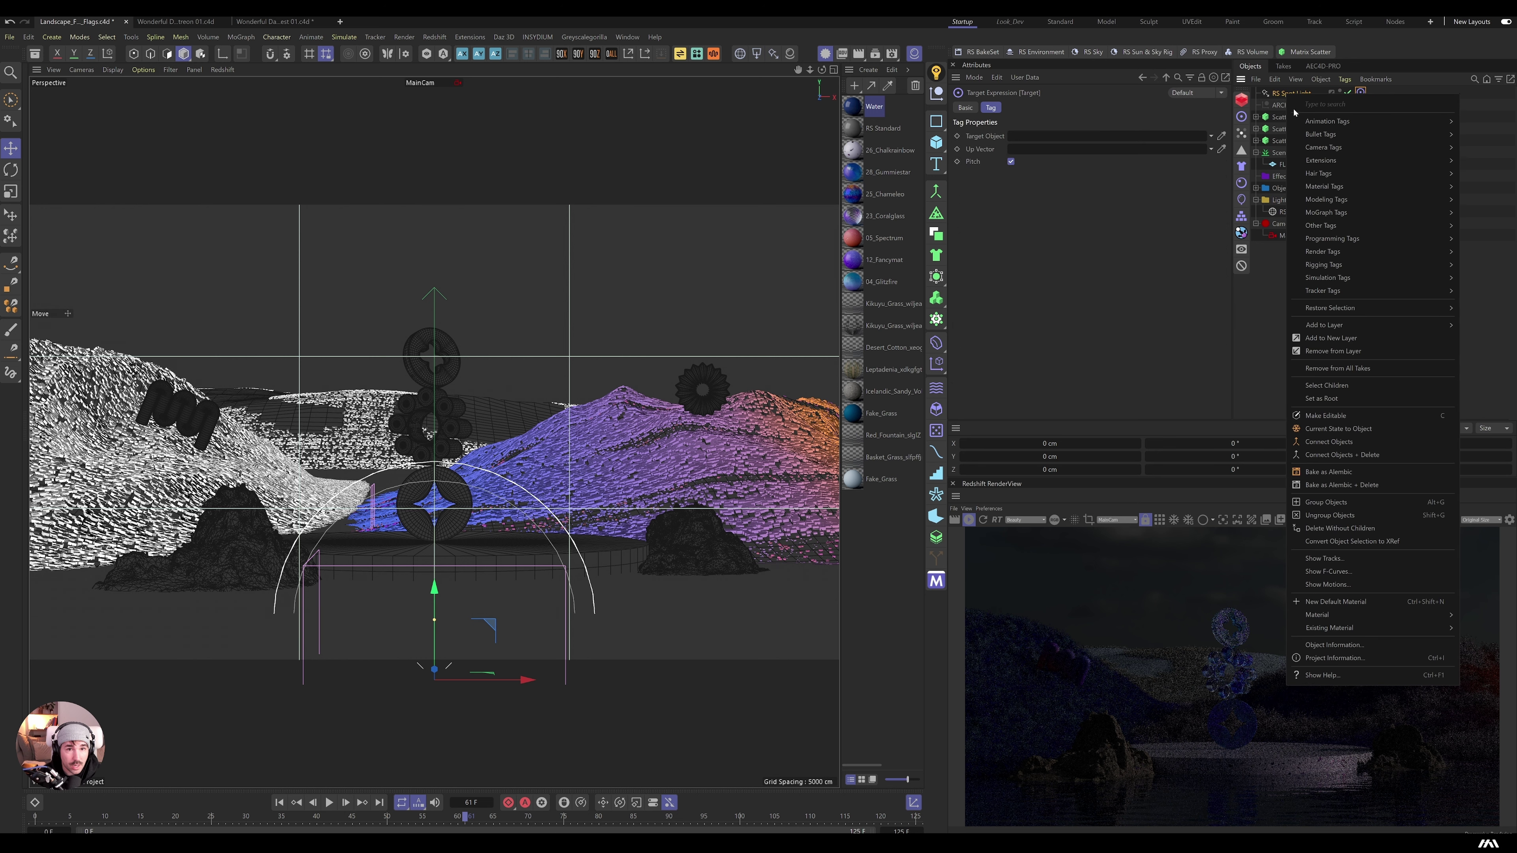
mouse_move(1328, 121)
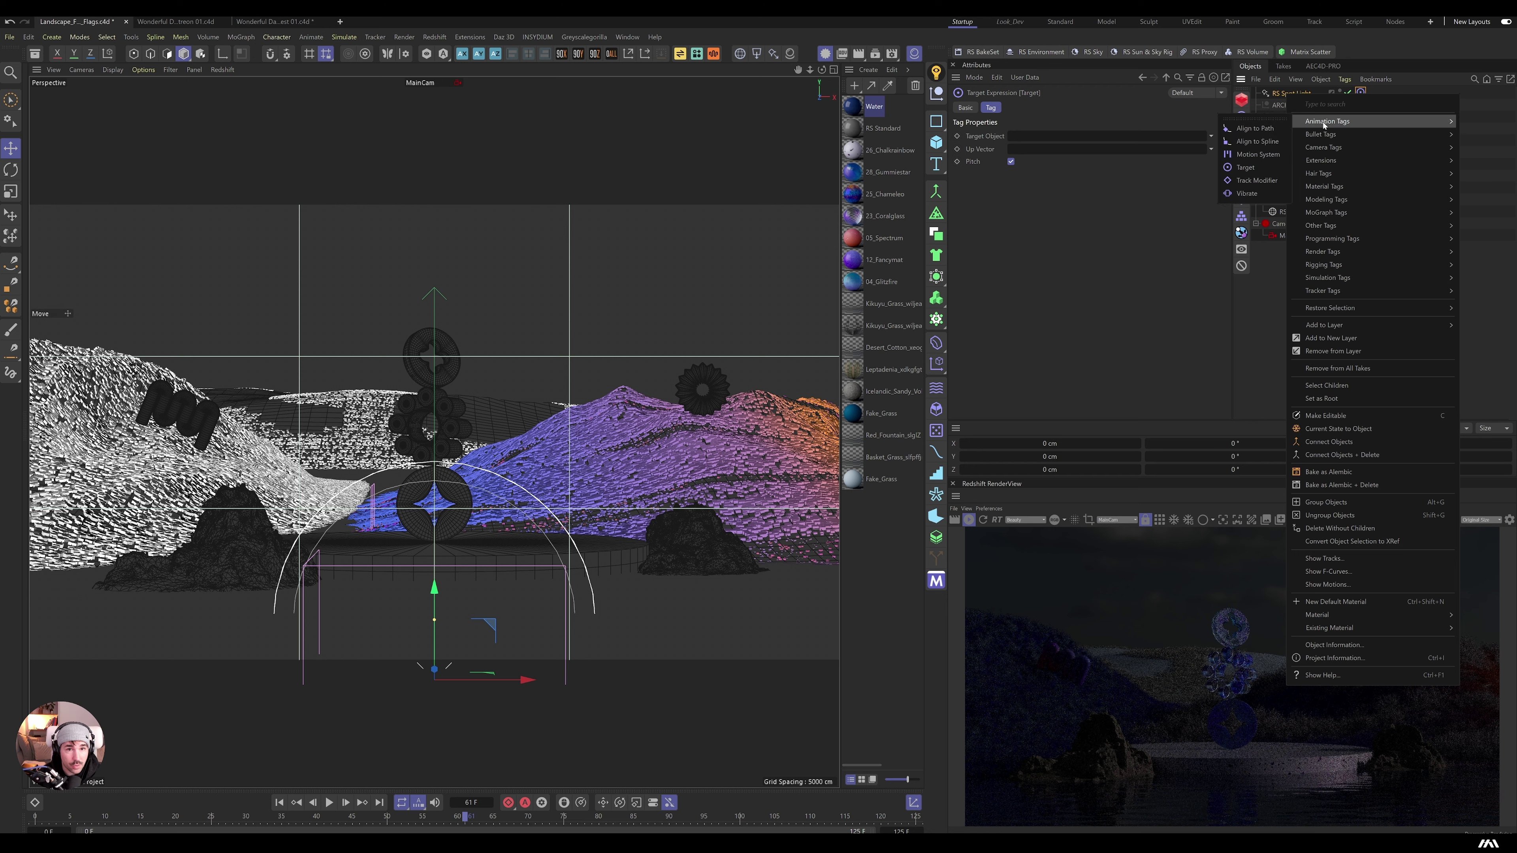
click(1361, 92)
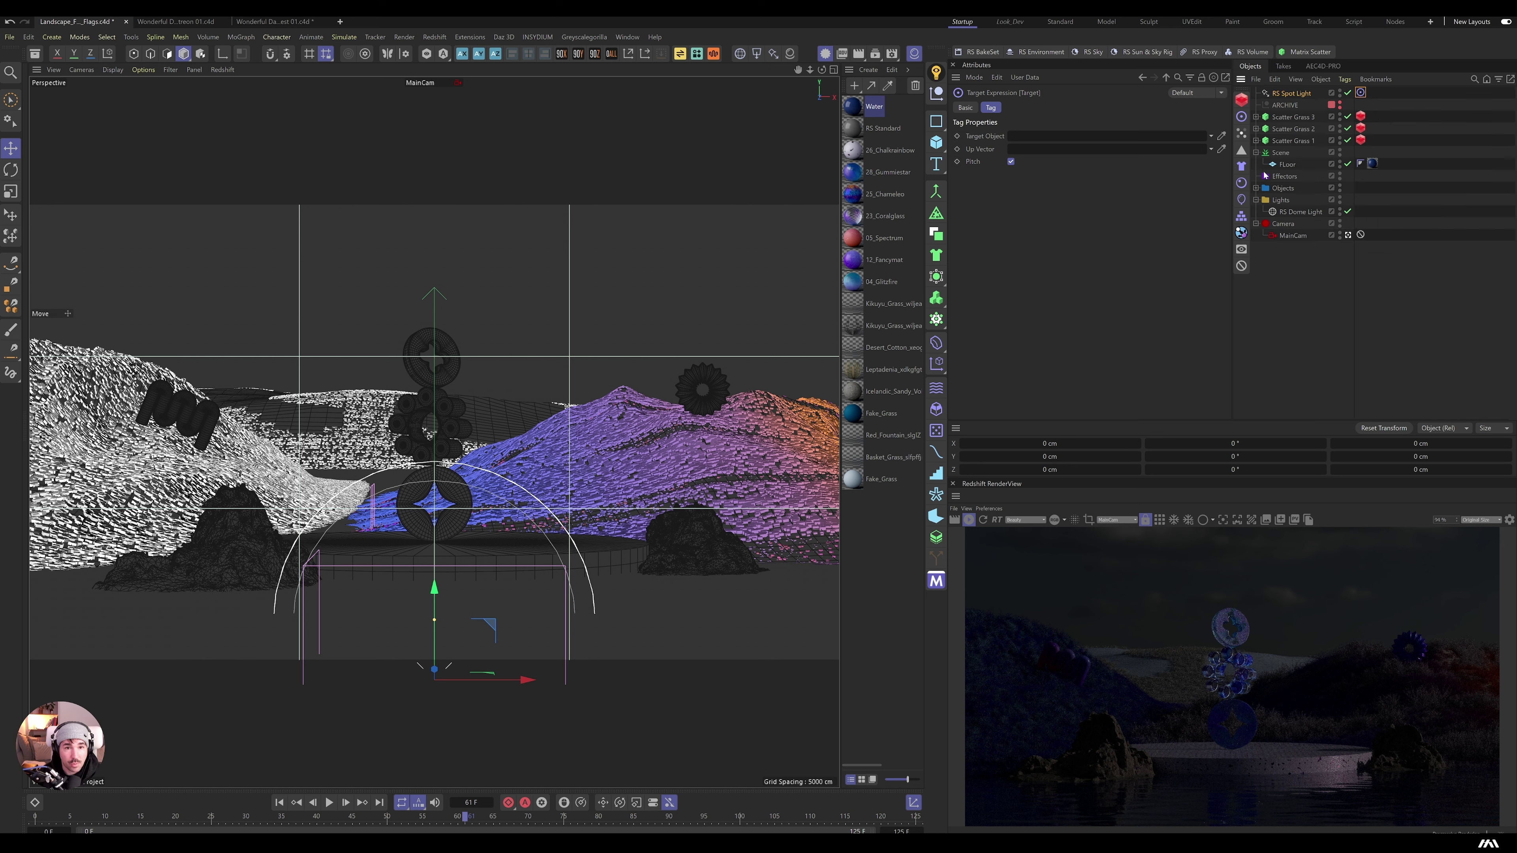
click(1255, 187)
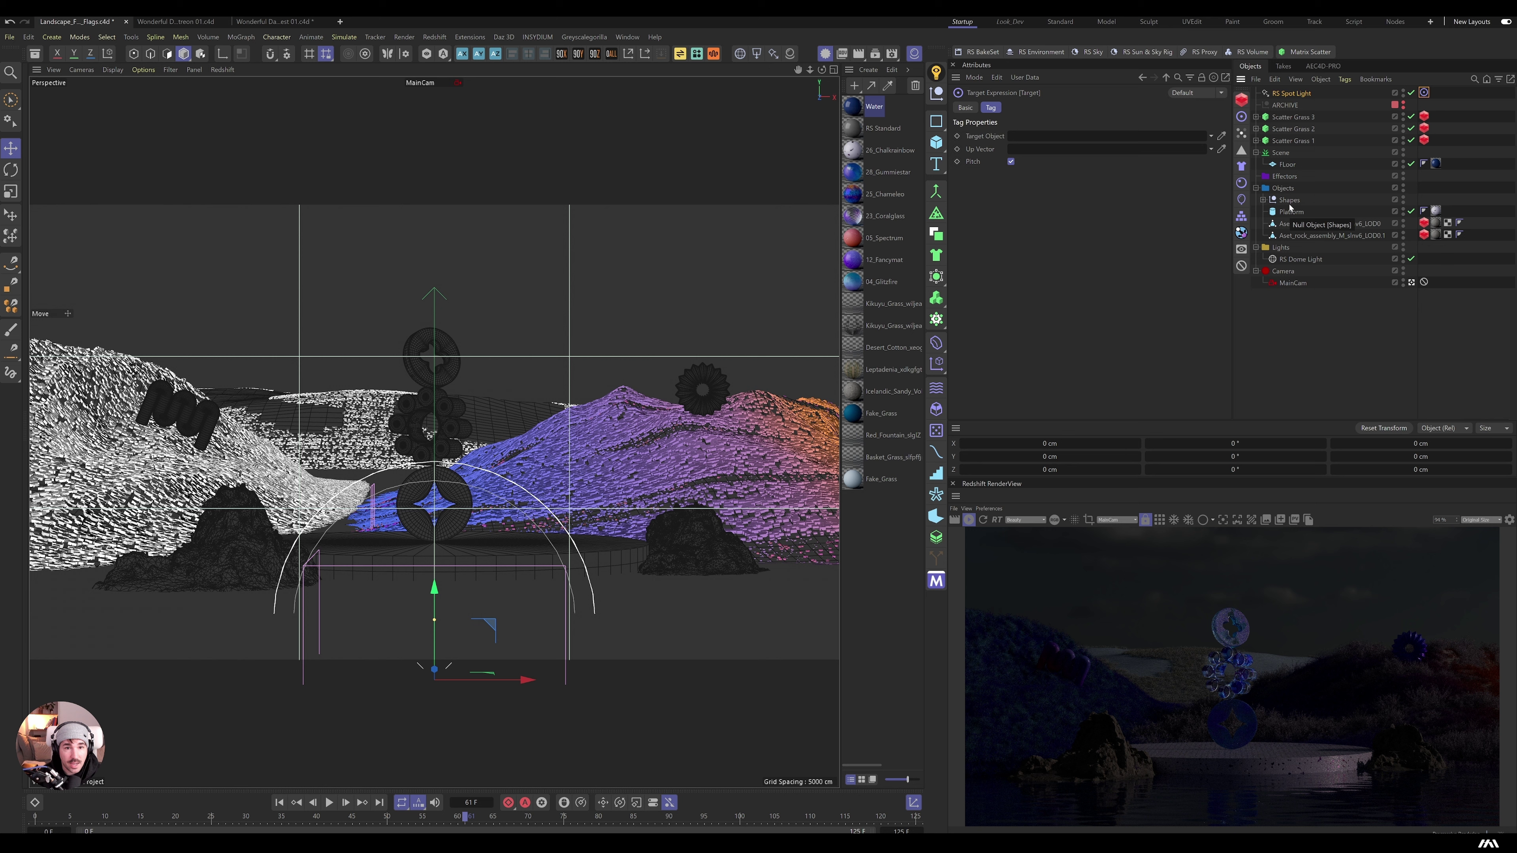
drag(1293, 214, 1139, 137)
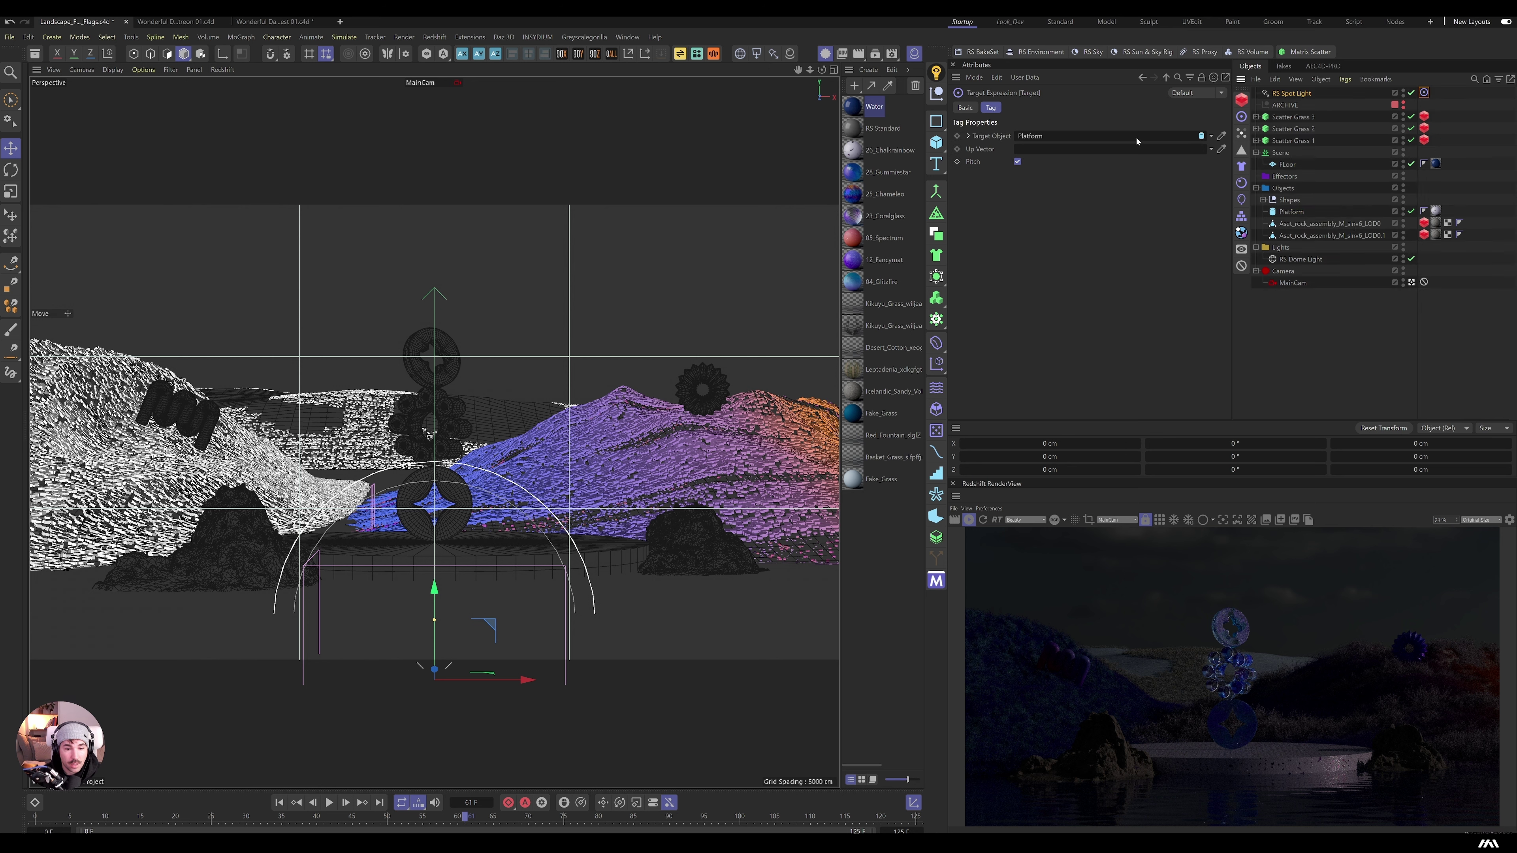
Step: Position the spot light at 532, 1043, -969 cm and raise its exposure to 6.762
click(1293, 93)
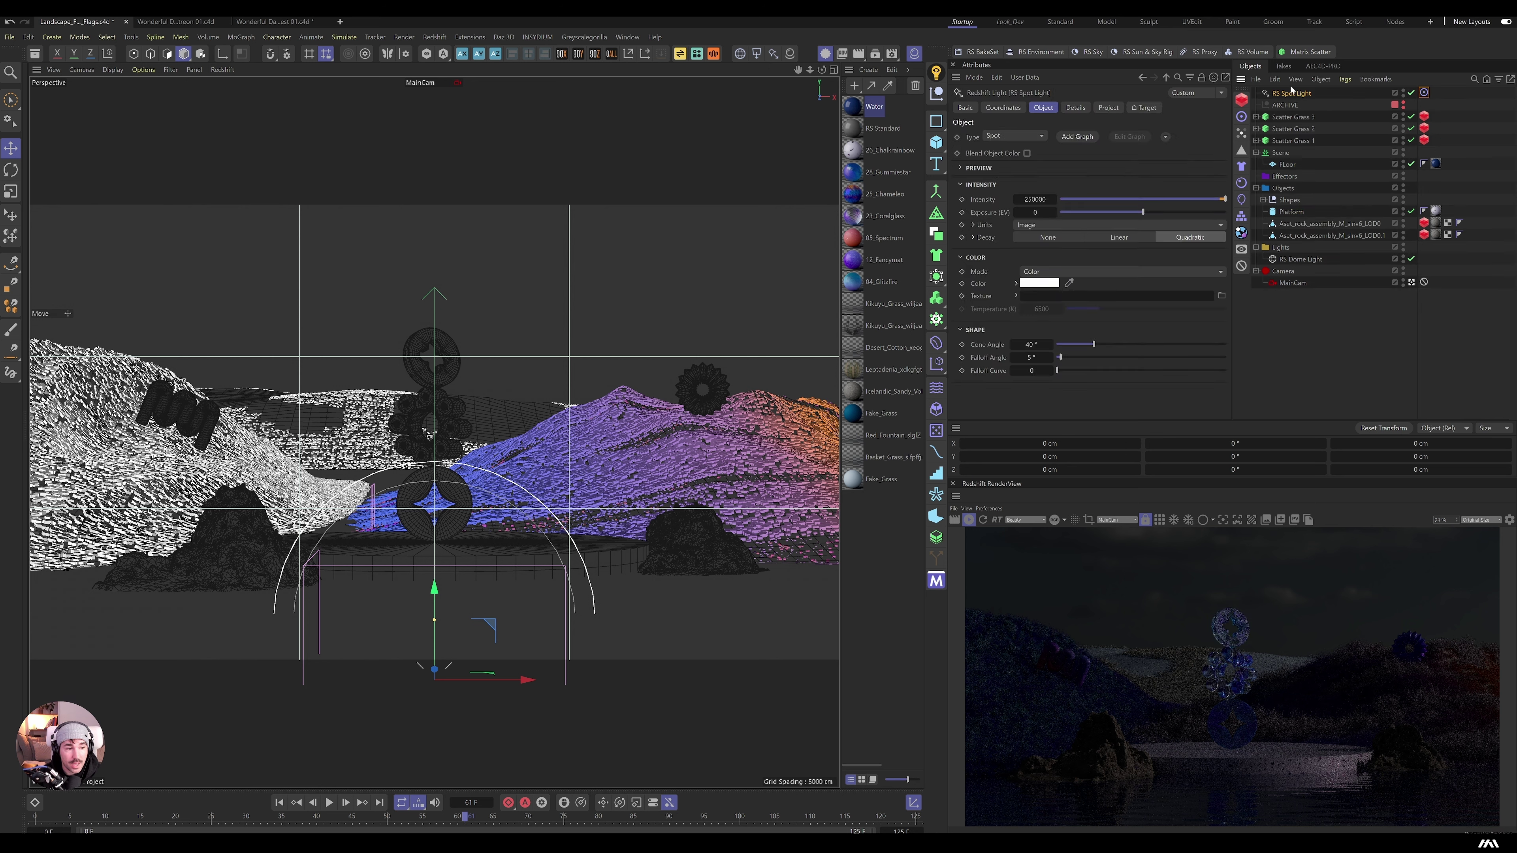
click(1003, 108)
drag(1008, 165, 1126, 165)
click(1042, 107)
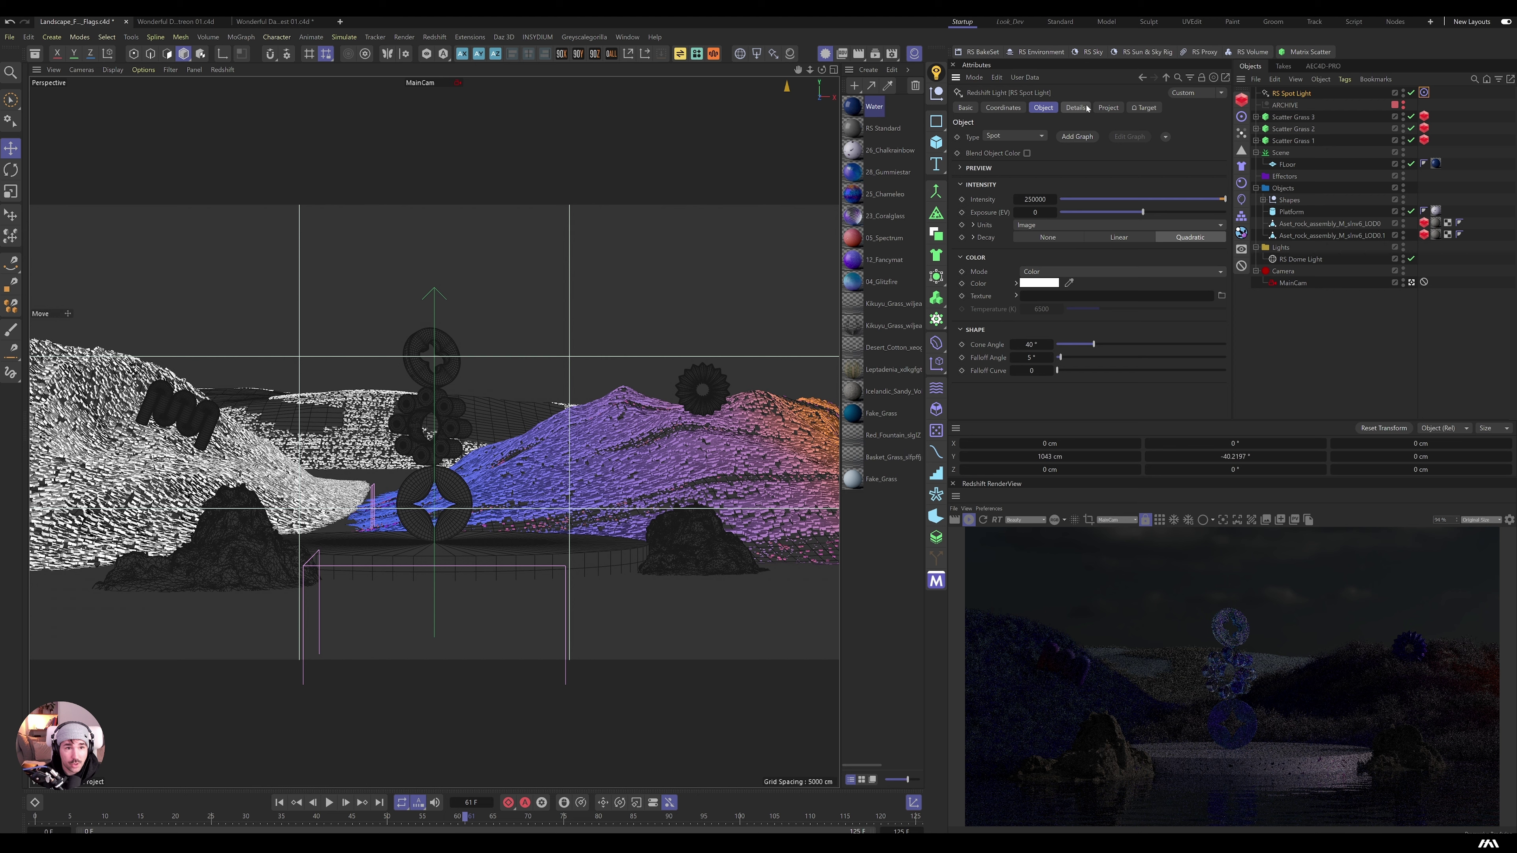
click(1075, 108)
click(1044, 108)
drag(1142, 212, 1200, 213)
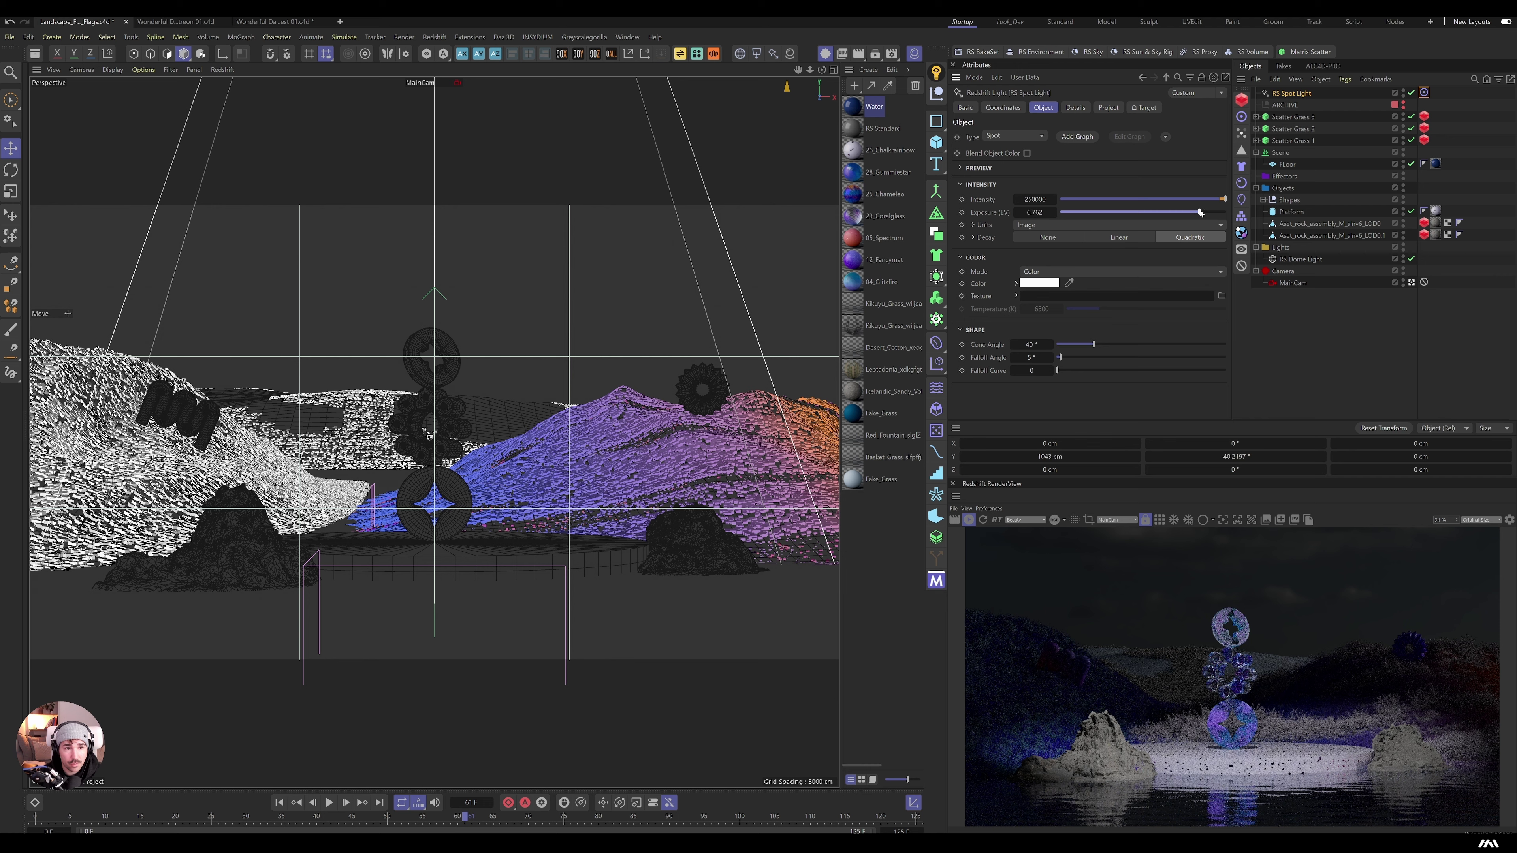
click(1003, 108)
drag(1008, 152, 1325, 151)
mouse_move(1009, 179)
mouse_down()
mouse_move(780, 179)
mouse_move(998, 188)
mouse_up()
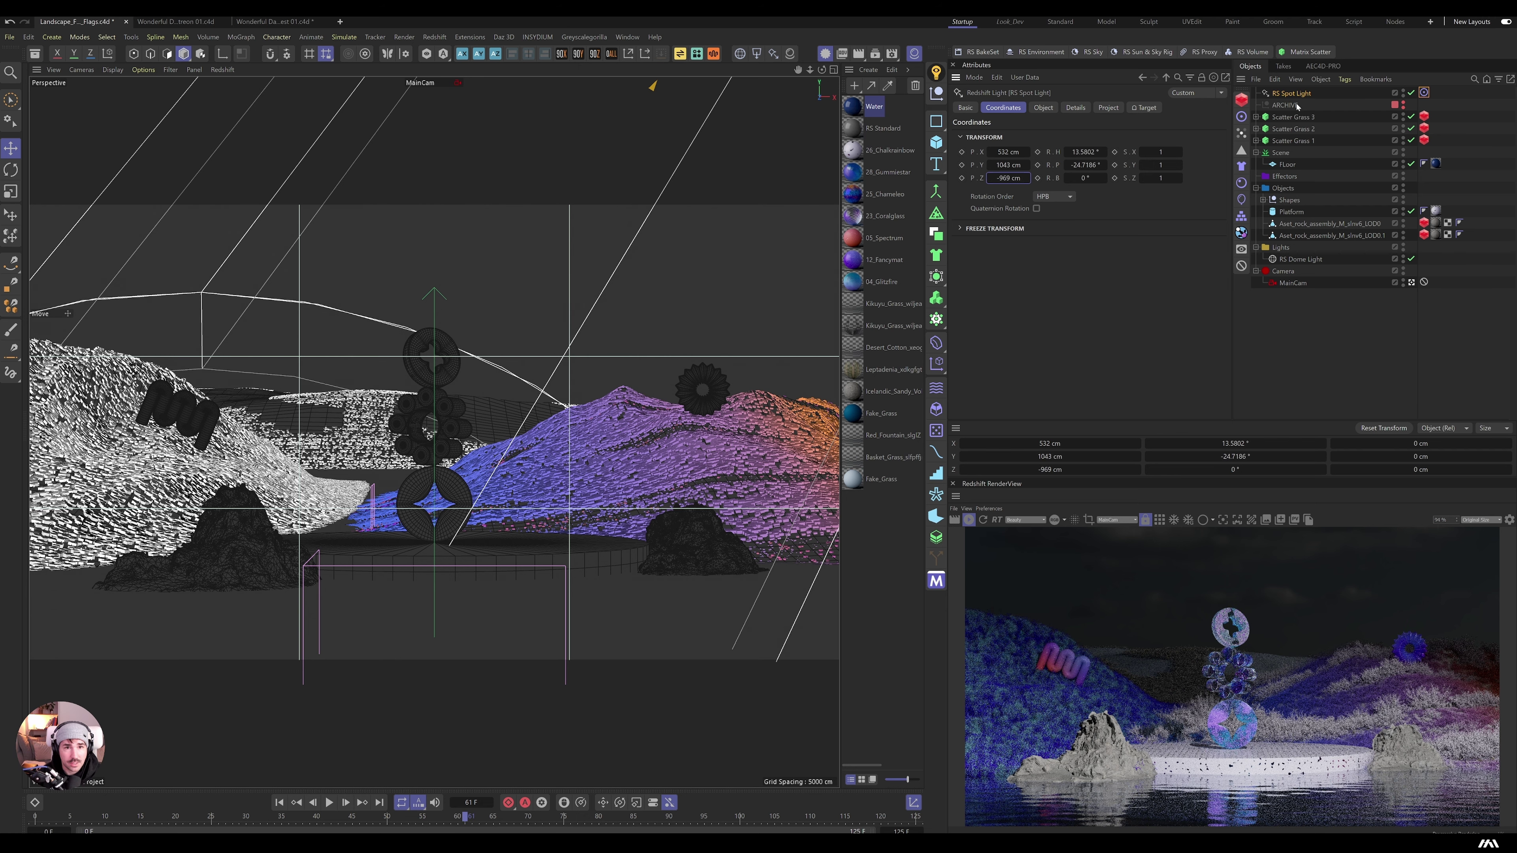
click(1043, 108)
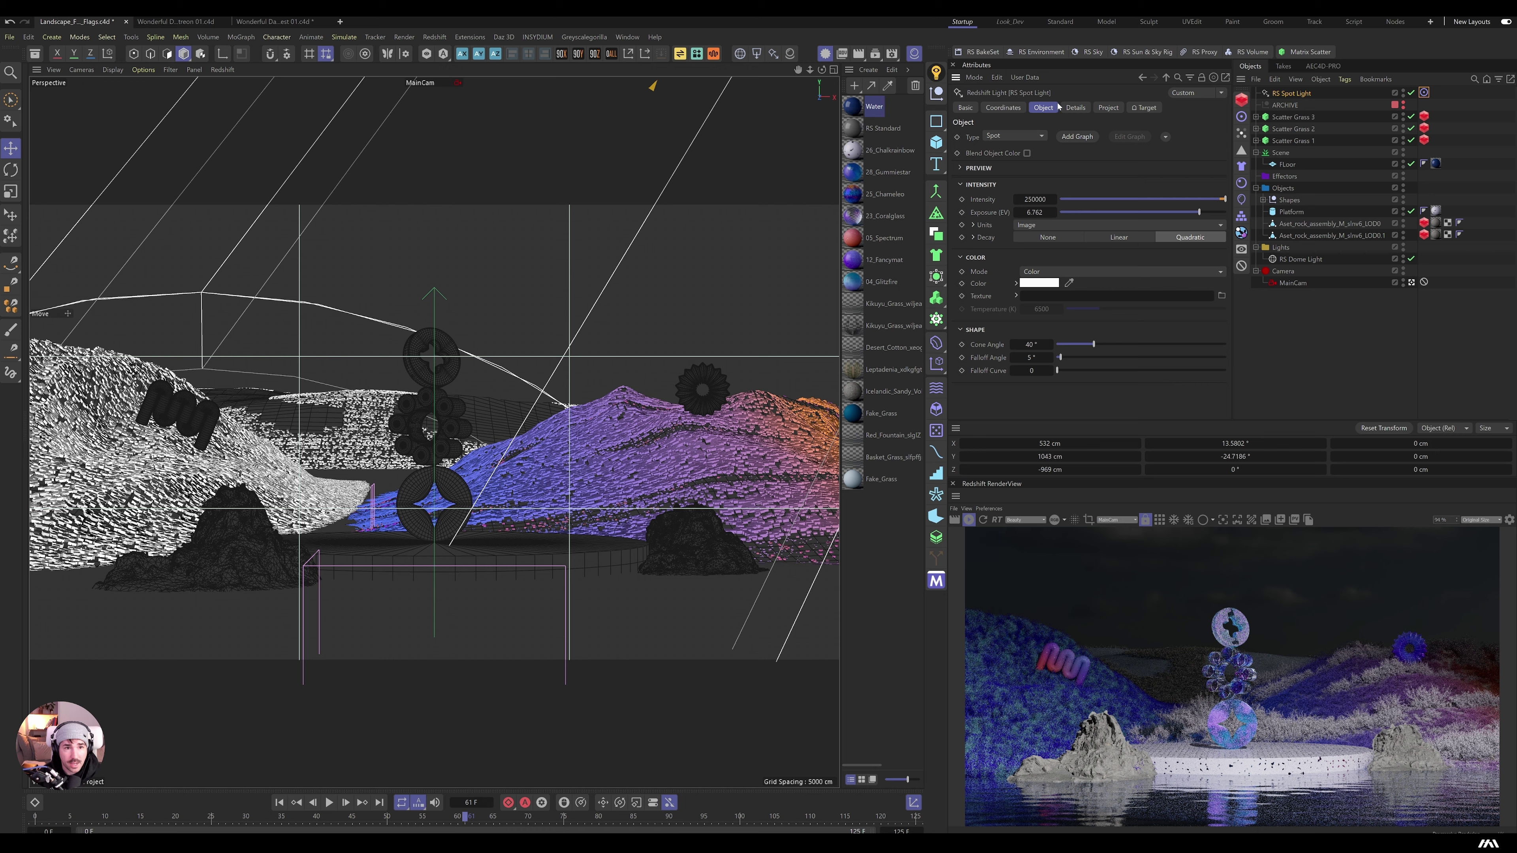
Step: Load a Very_Speckled_01 image from the Animated Gobos shadow pack as the spot light texture
click(1222, 297)
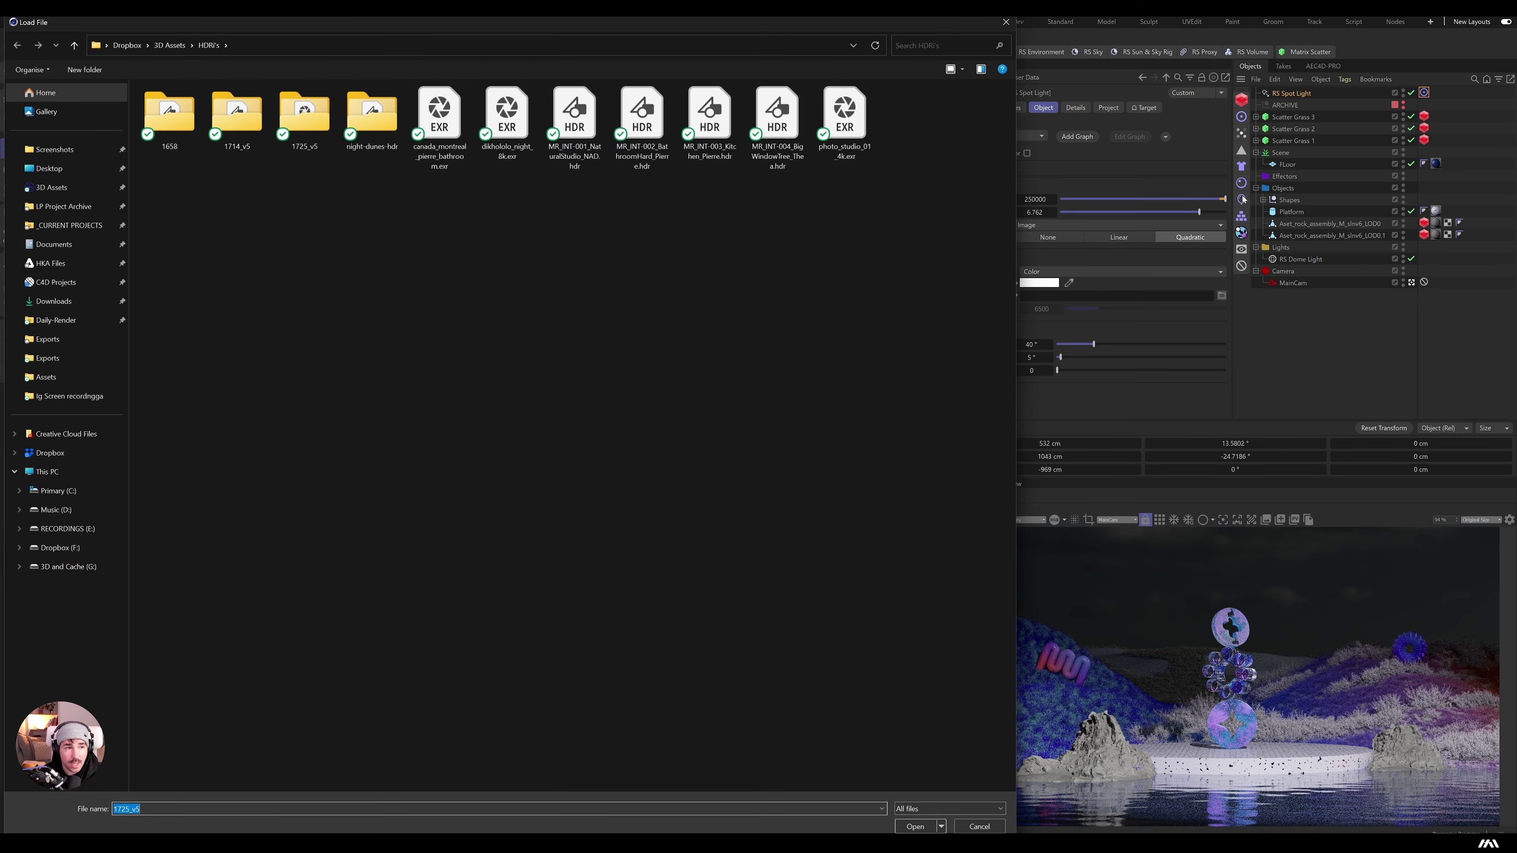
click(160, 47)
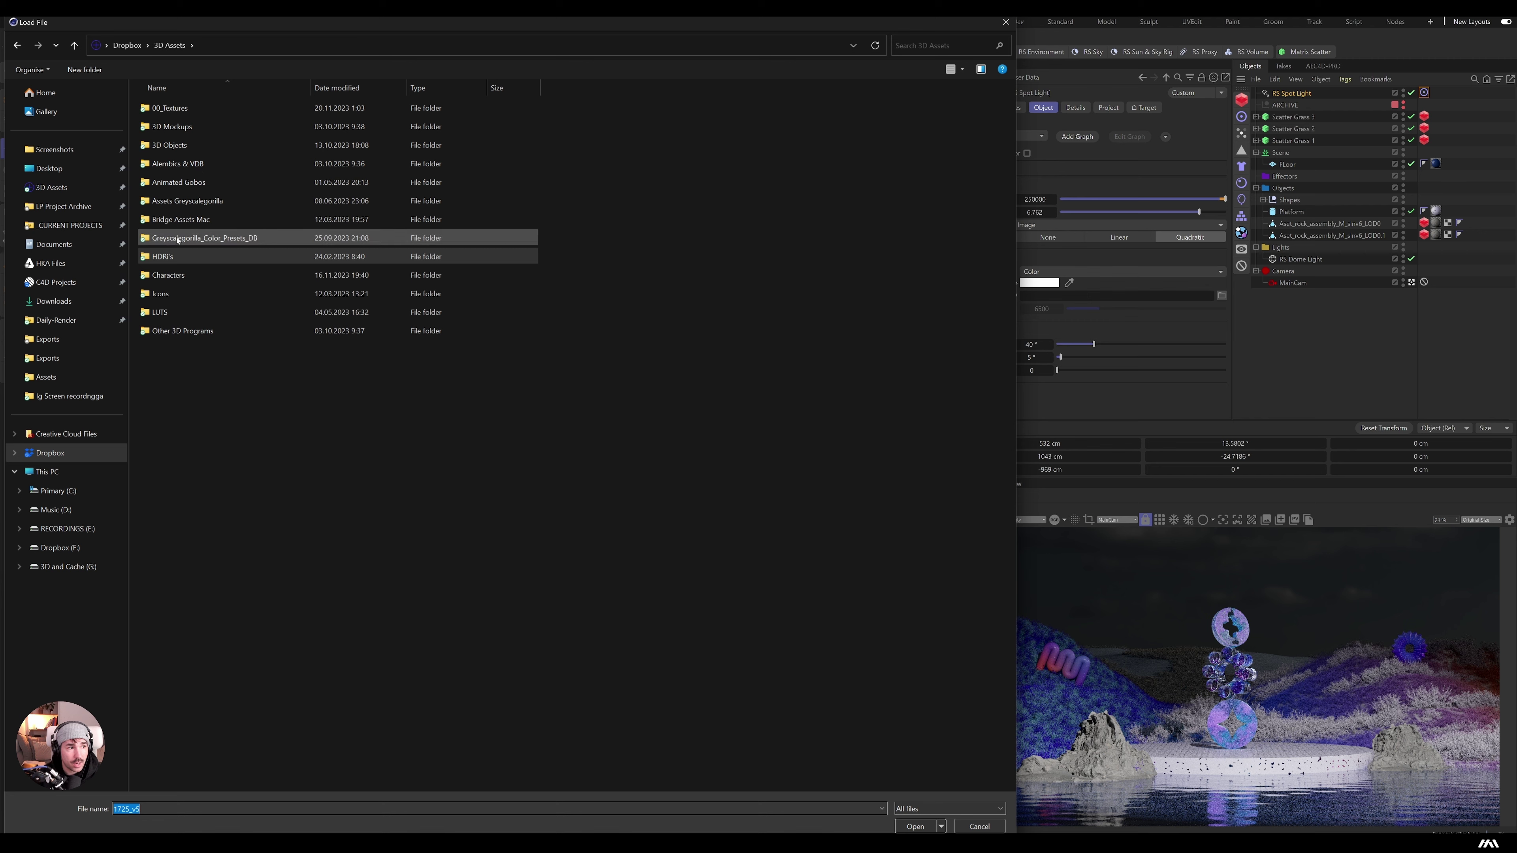
double_click(198, 186)
double_click(197, 238)
double_click(197, 109)
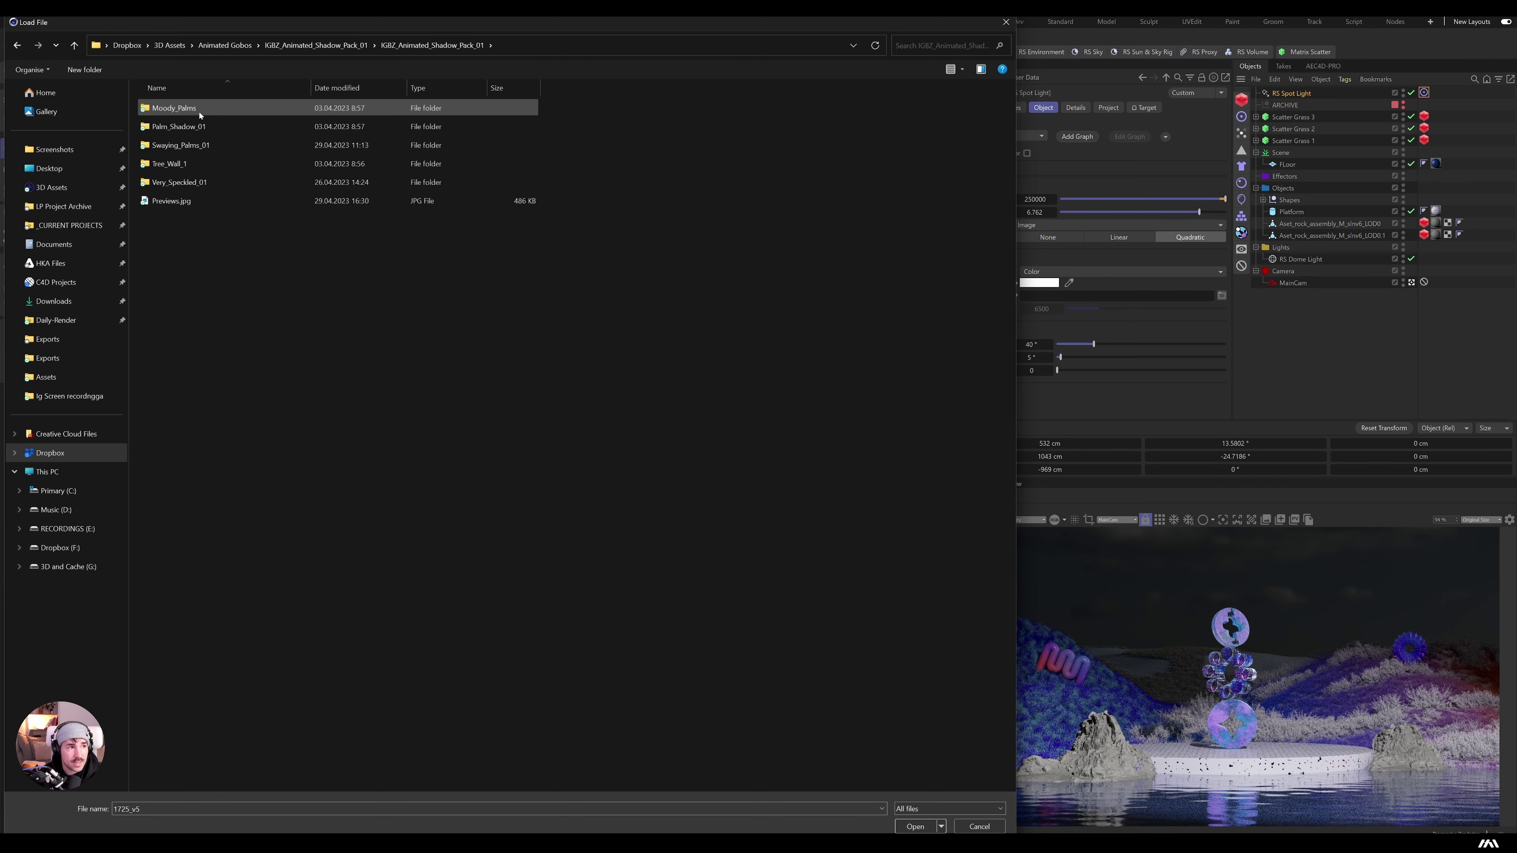
double_click(180, 182)
double_click(244, 130)
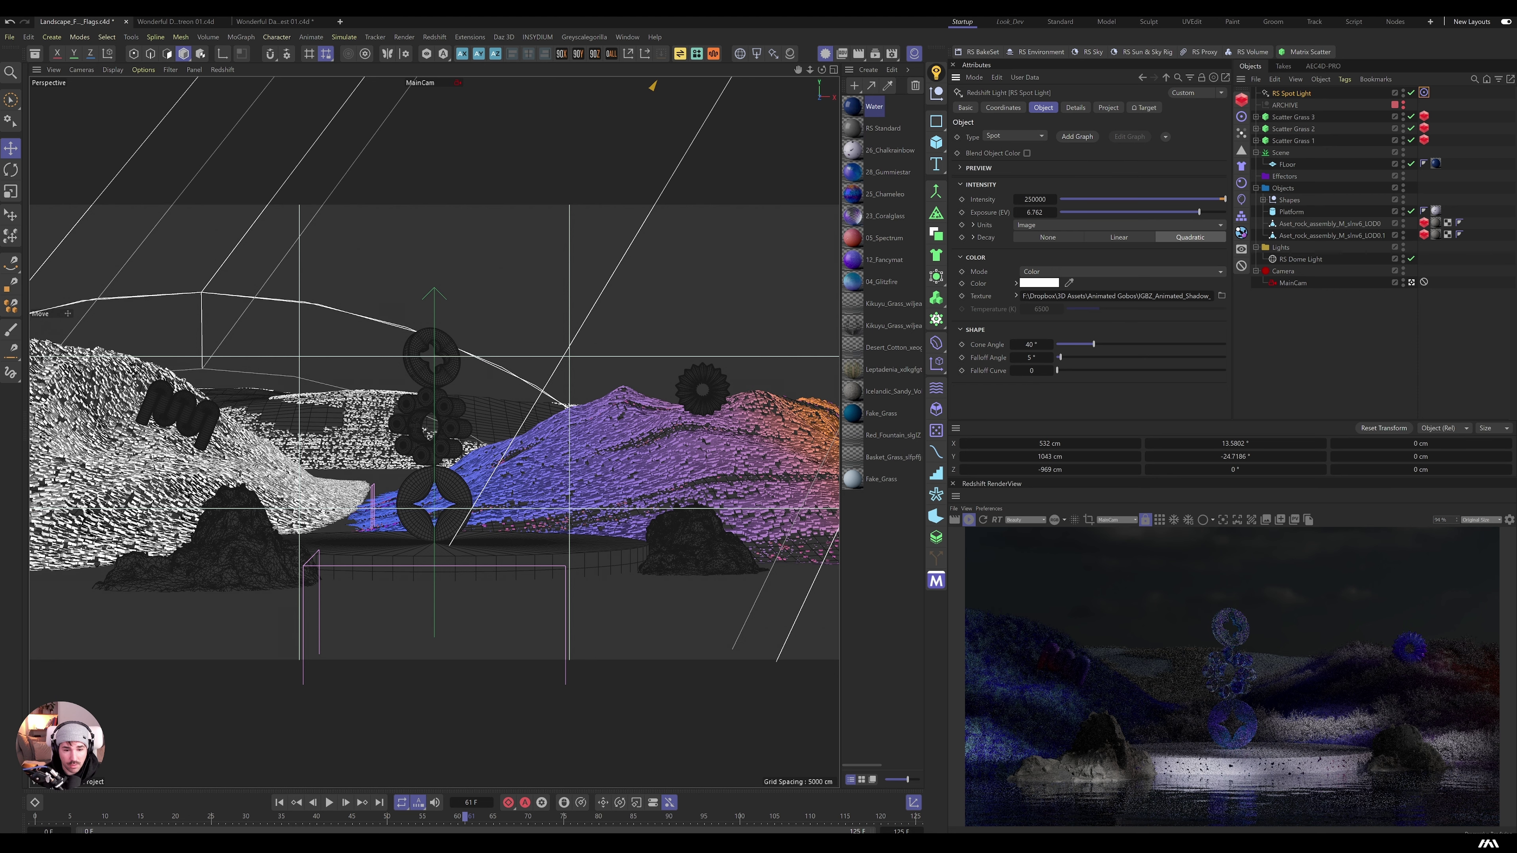
Step: Raise the spot light exposure to 7.638, widen its cone to 60°, and shift it to X 807 cm
drag(1034, 212, 1098, 213)
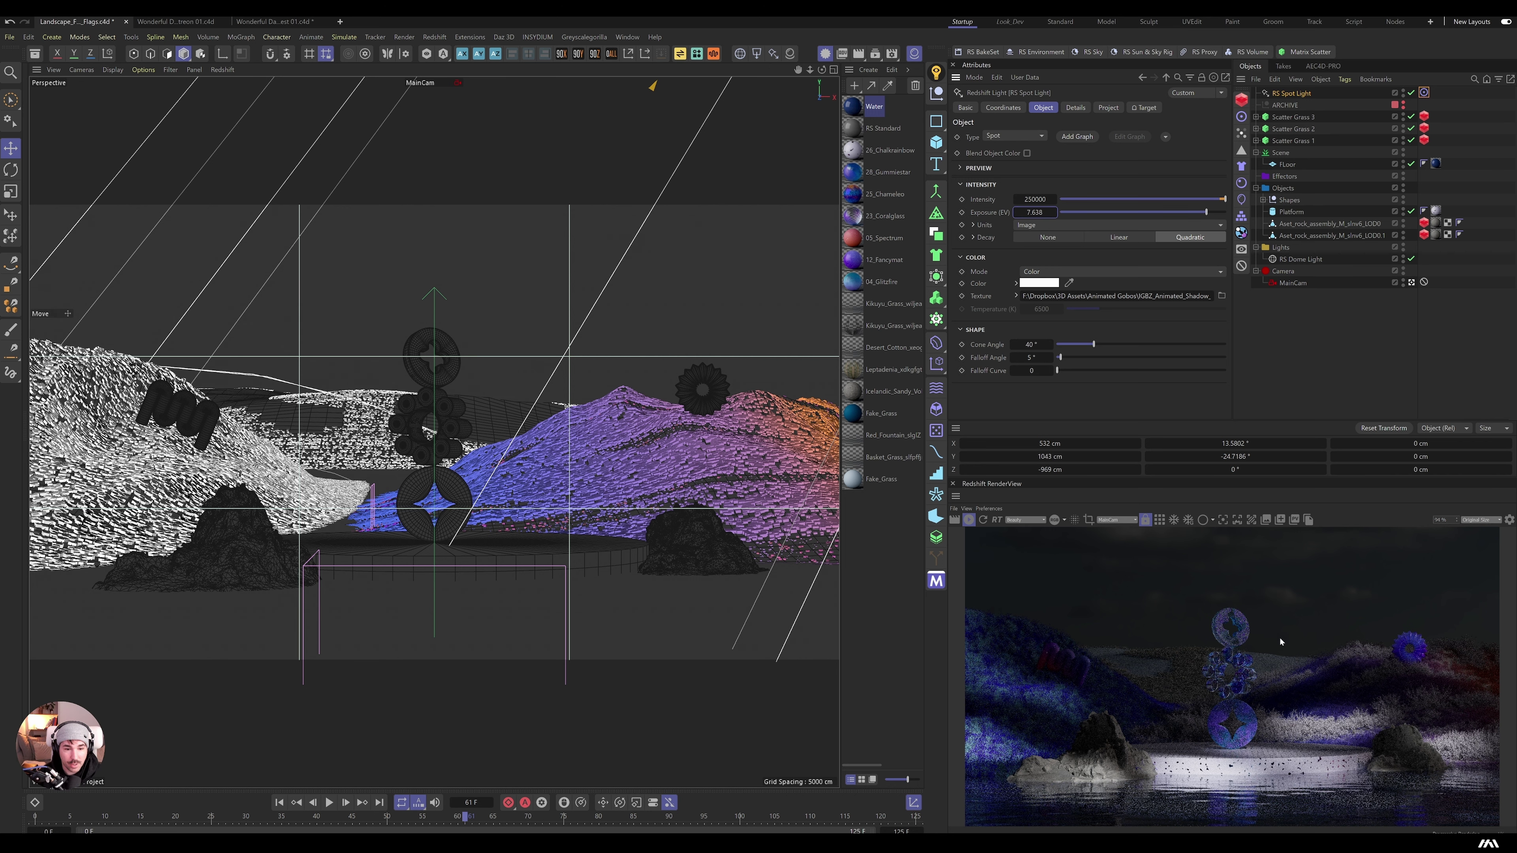
drag(1030, 344, 1040, 342)
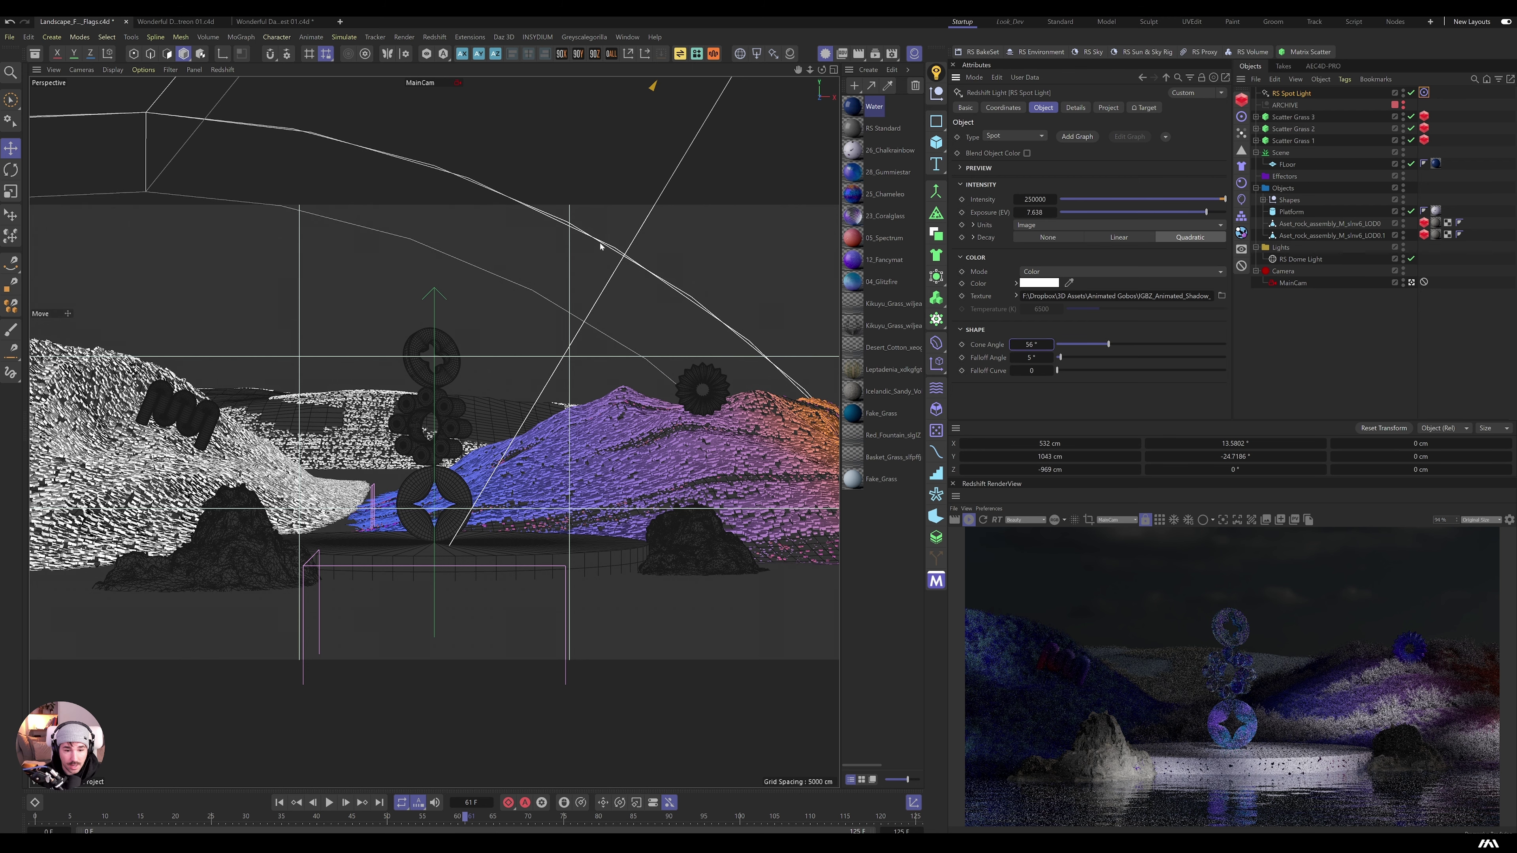
drag(1022, 344, 1026, 342)
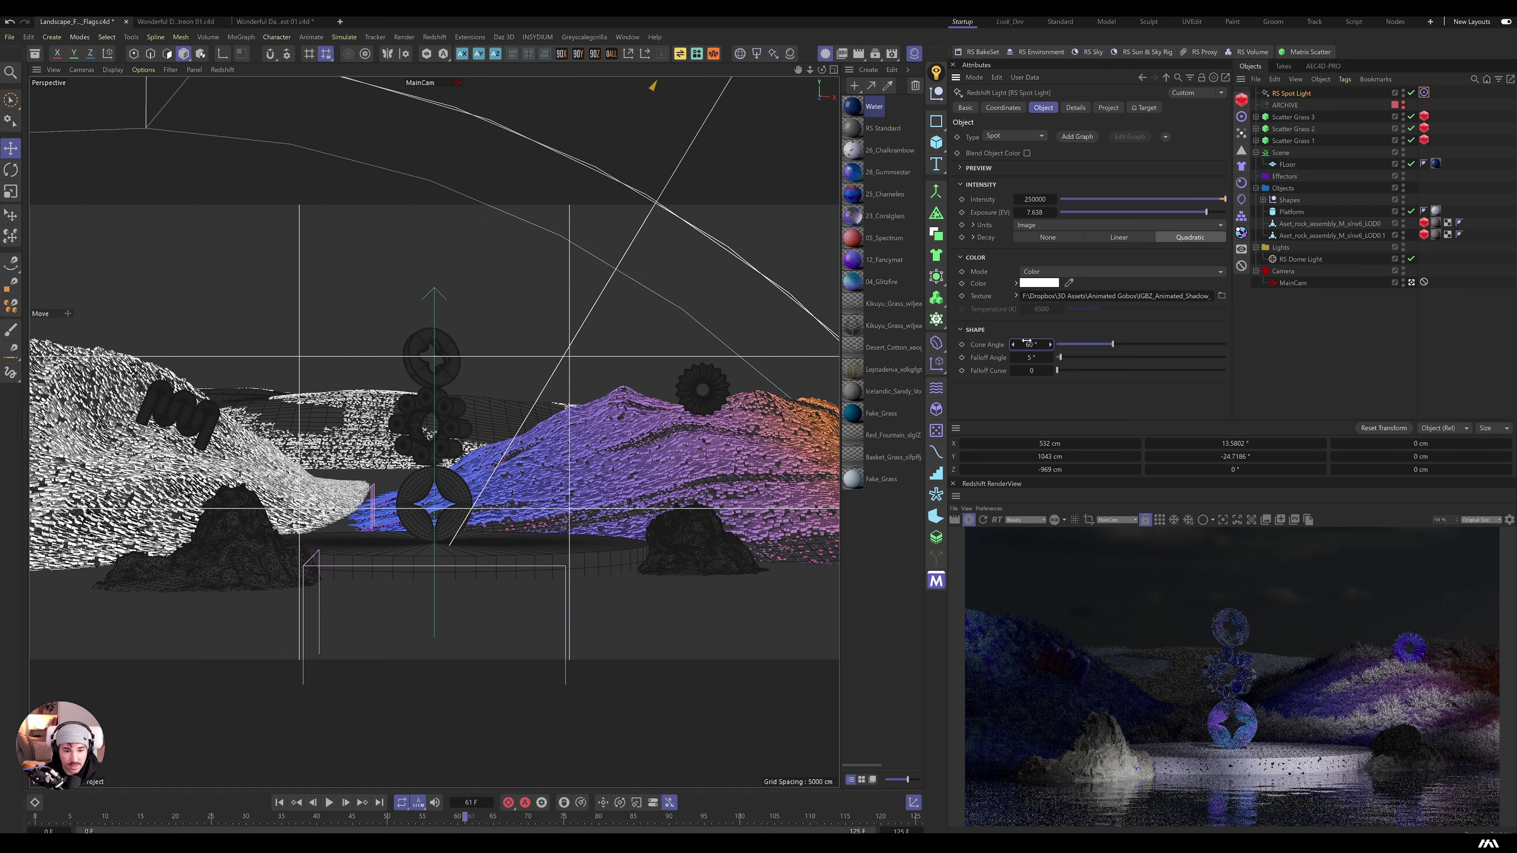
click(1003, 108)
mouse_move(1008, 153)
mouse_down()
mouse_move(1069, 154)
mouse_move(1014, 152)
mouse_up()
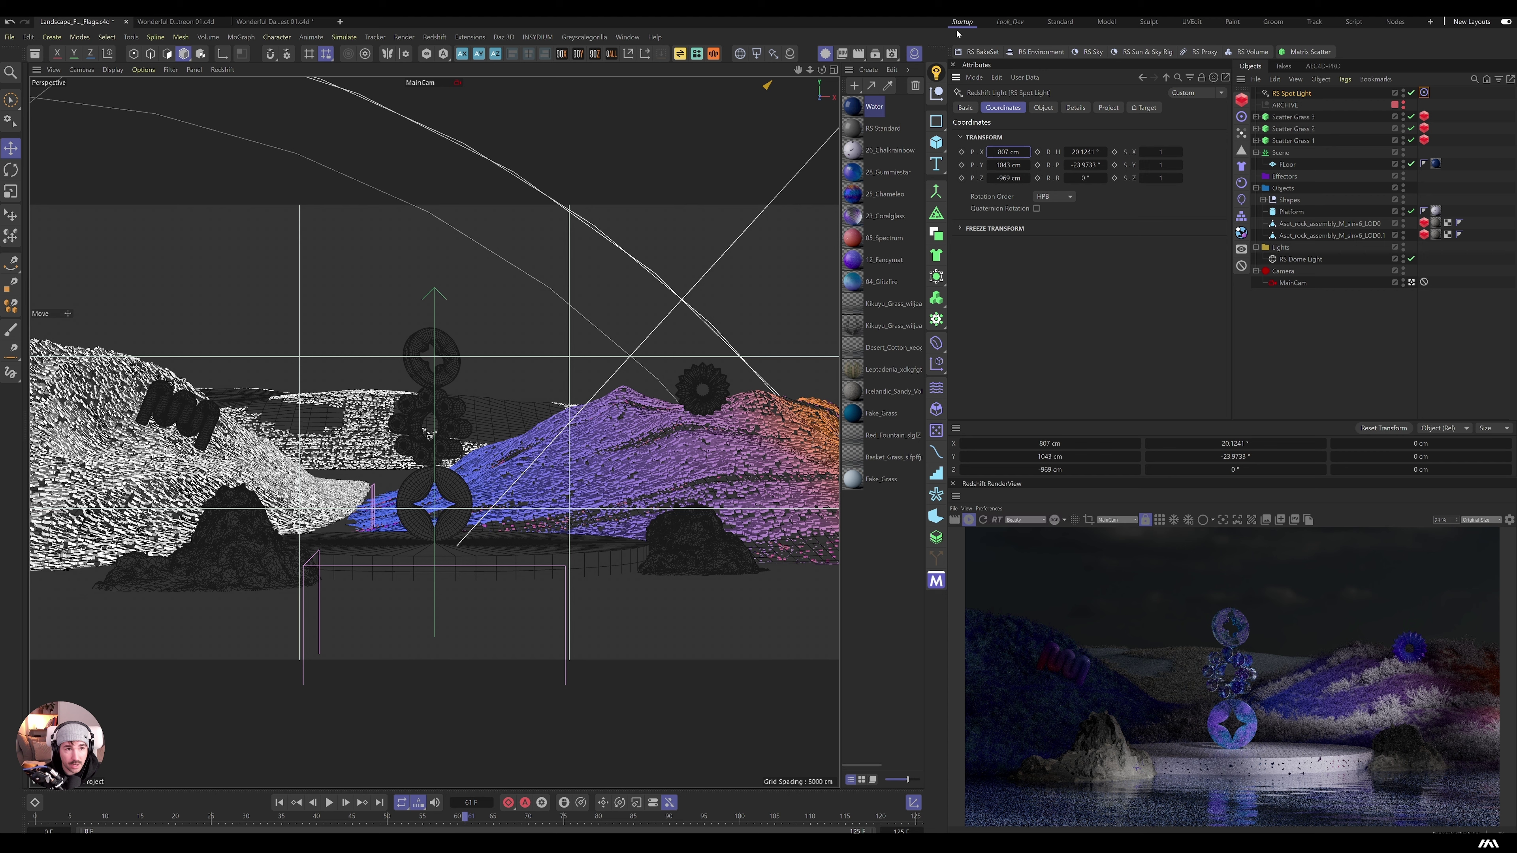
Step: Add an RS Area Light, raising it and angling it toward the scene
click(756, 54)
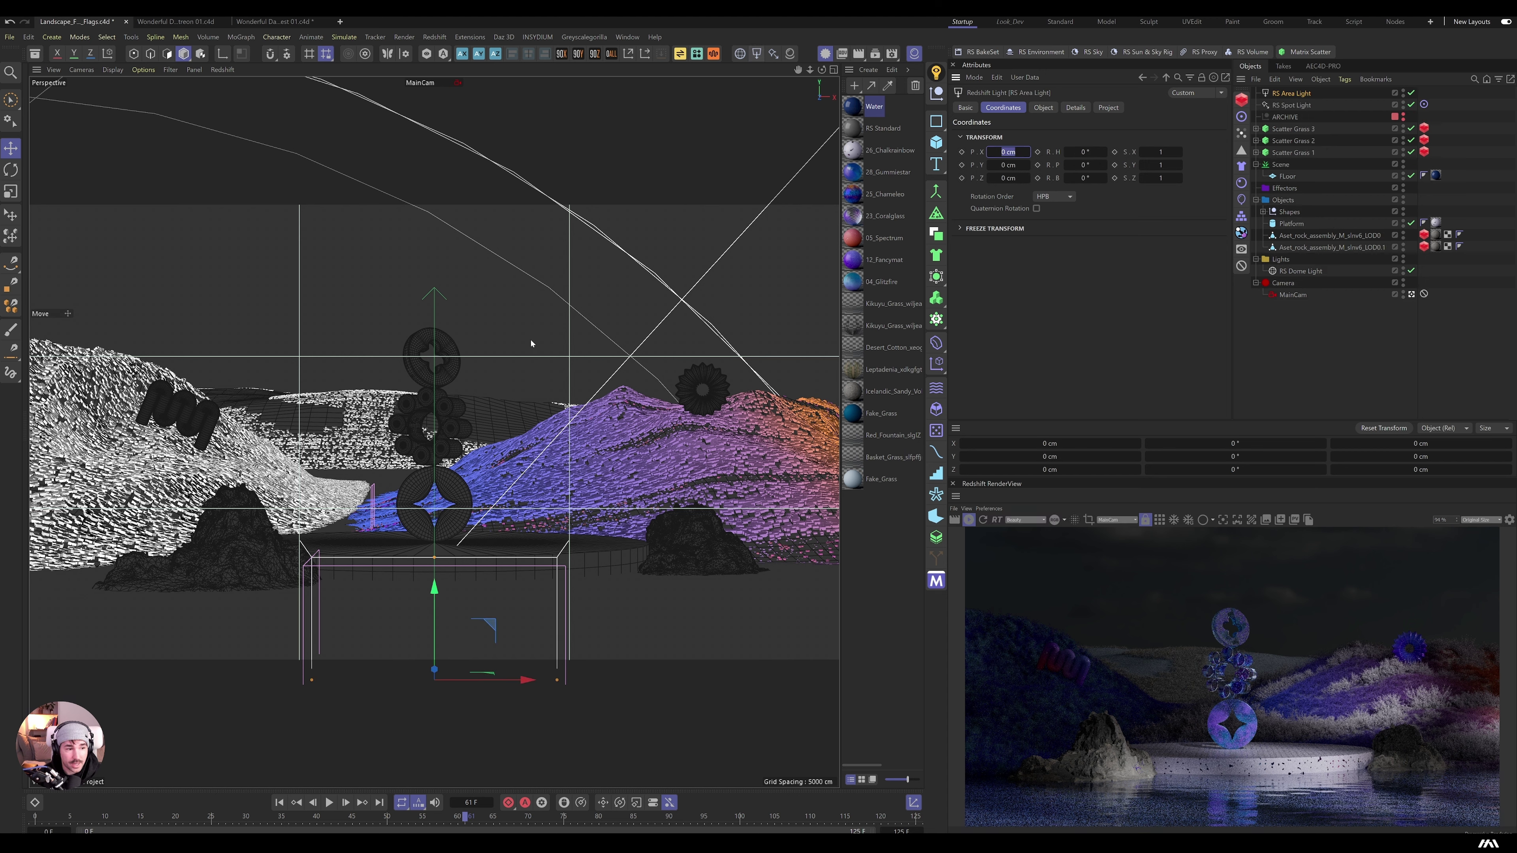
drag(434, 598, 456, 138)
key(r)
drag(447, 220, 333, 230)
key(e)
key(r)
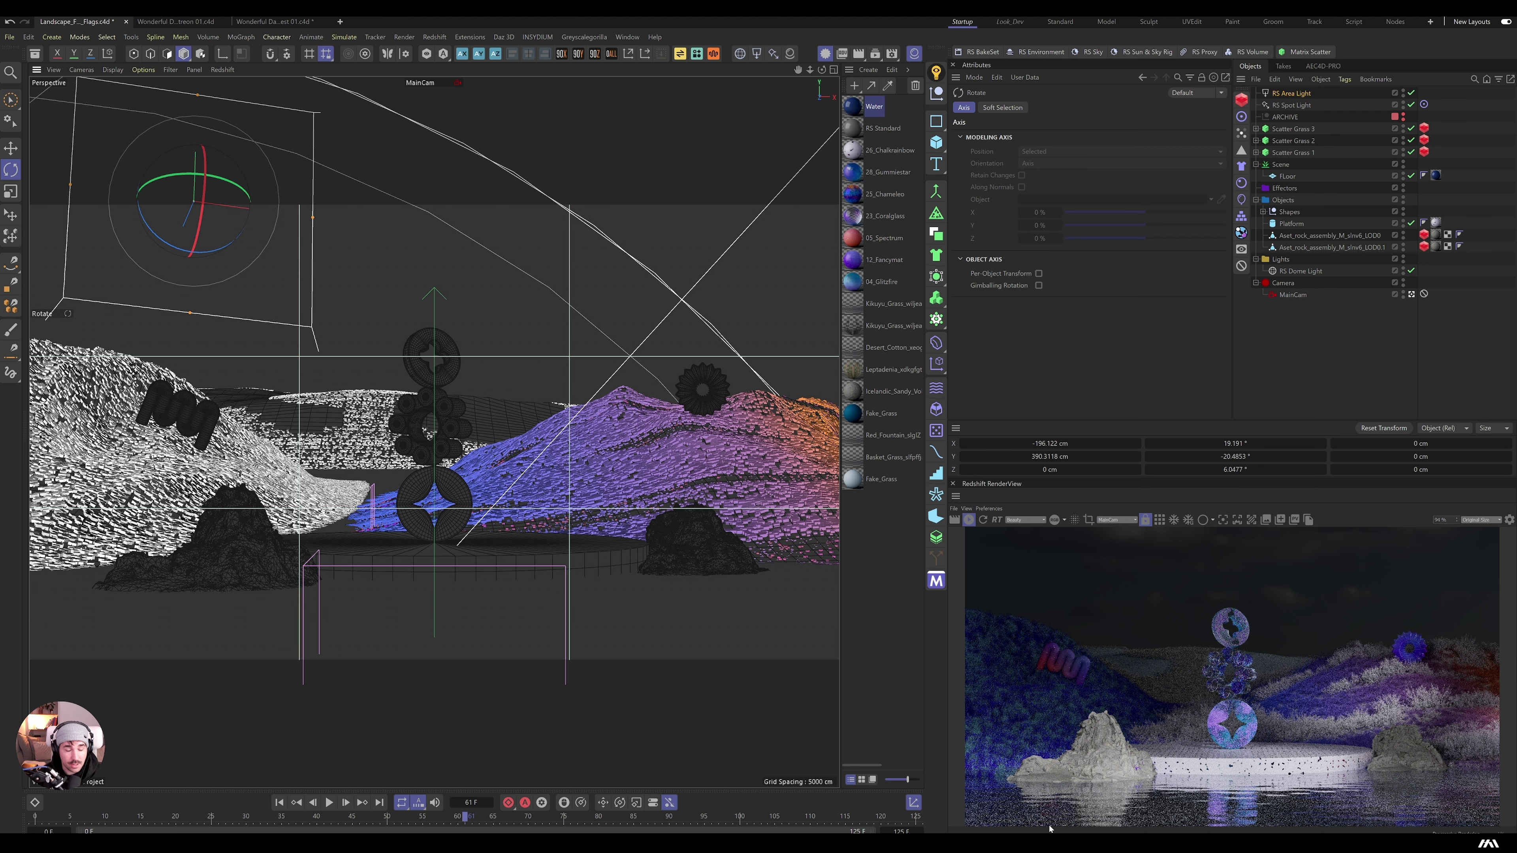
Step: Lock the render view to MainCam and orbit the viewport to a high view over the landscape
click(1411, 294)
scroll(804, 352, up, 10)
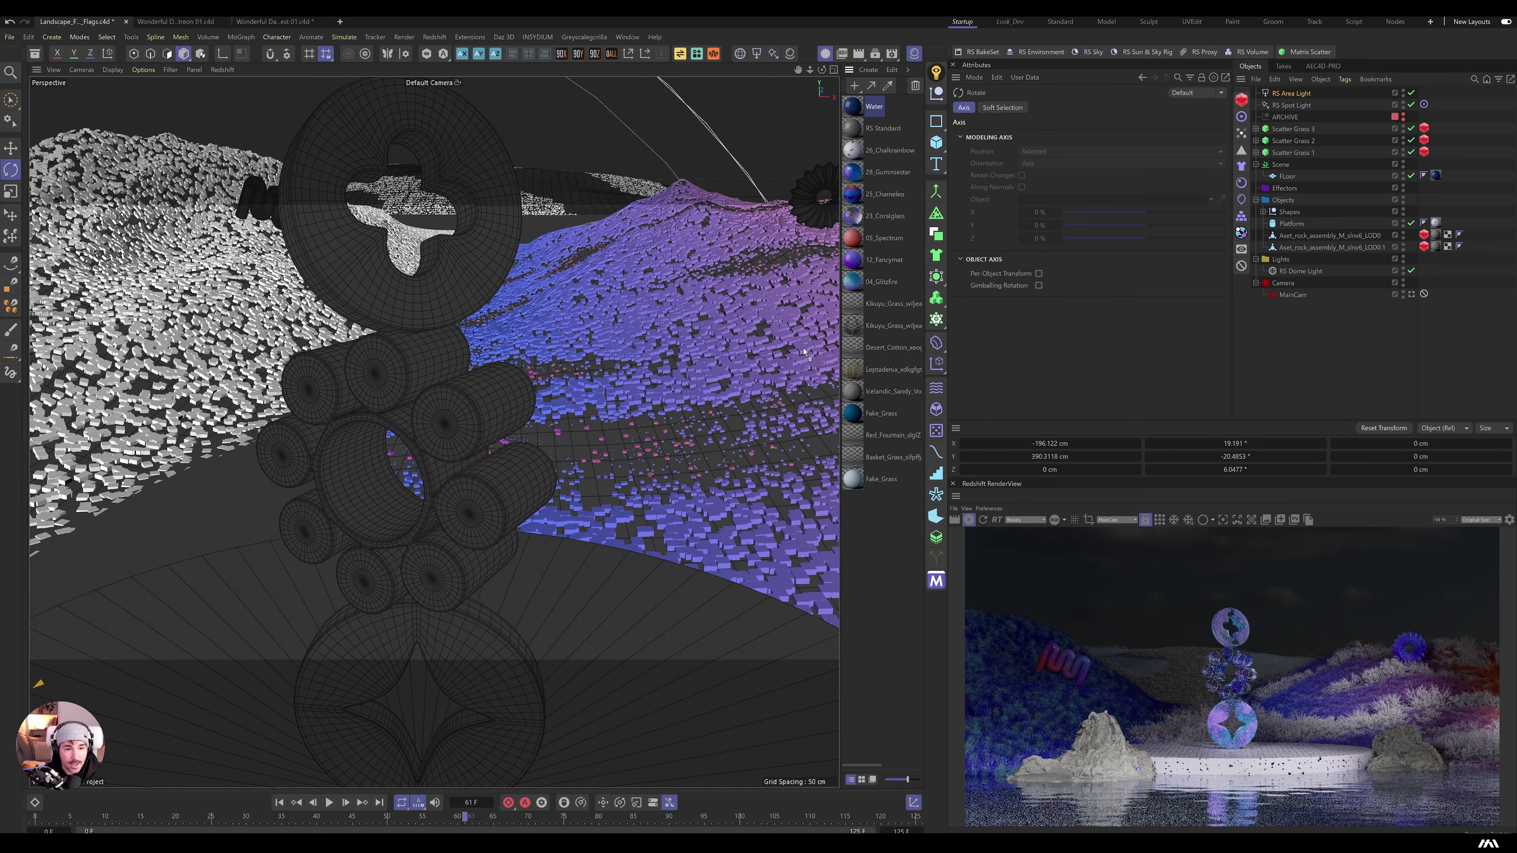
click(804, 352)
click(1116, 522)
click(1118, 532)
click(1148, 524)
click(1116, 519)
click(1123, 547)
scroll(558, 411, down, 10)
mouse_move(559, 411)
alt+mouse_down()
mouse_move(578, 420)
mouse_move(558, 437)
alt+mouse_up()
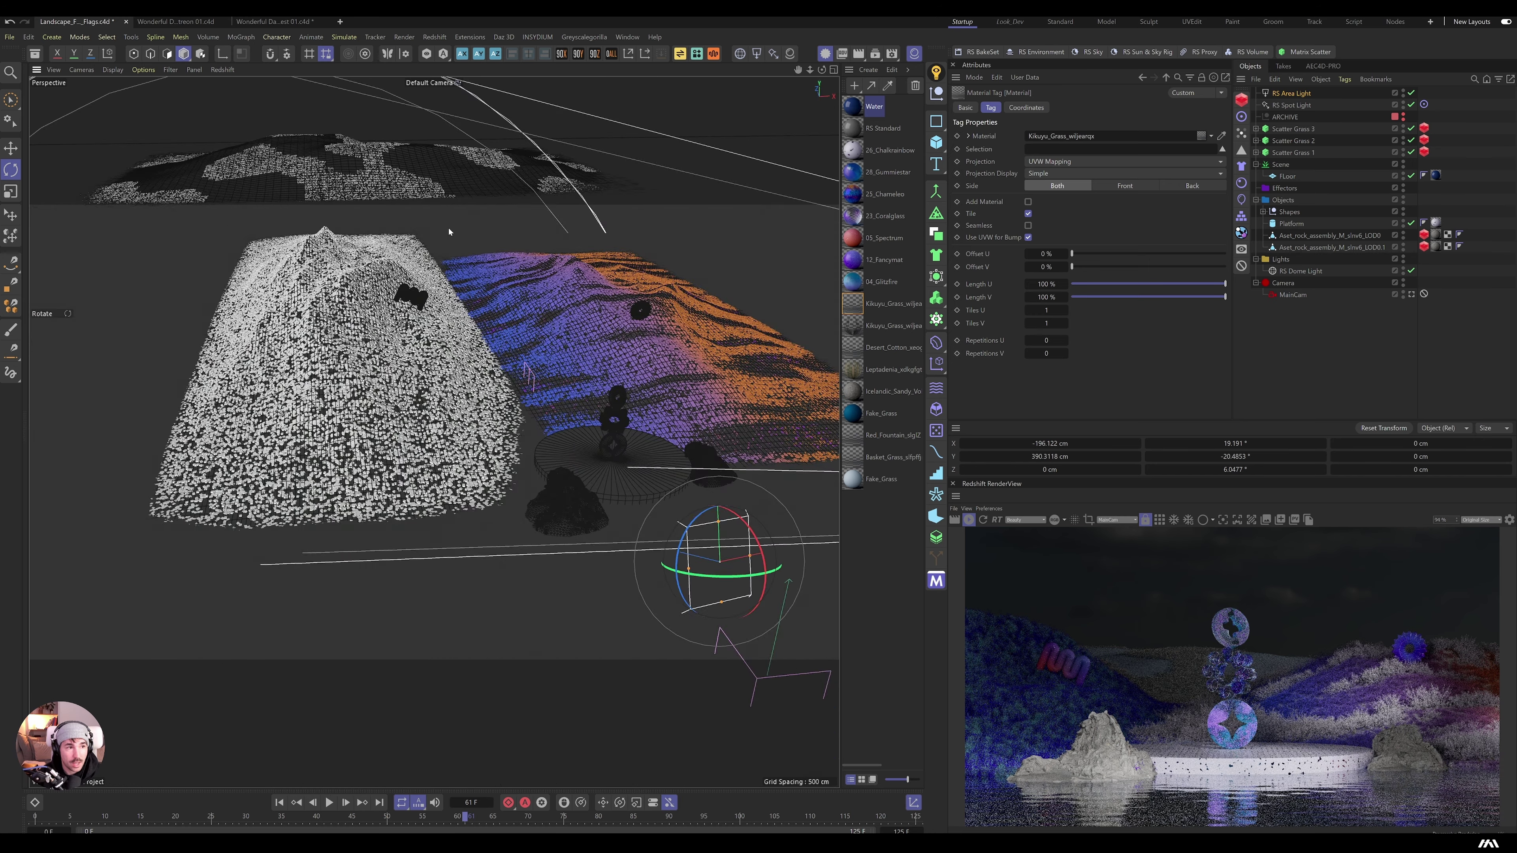
Step: Raise the area light higher above the hills and level its tilt to about 1°
key(e)
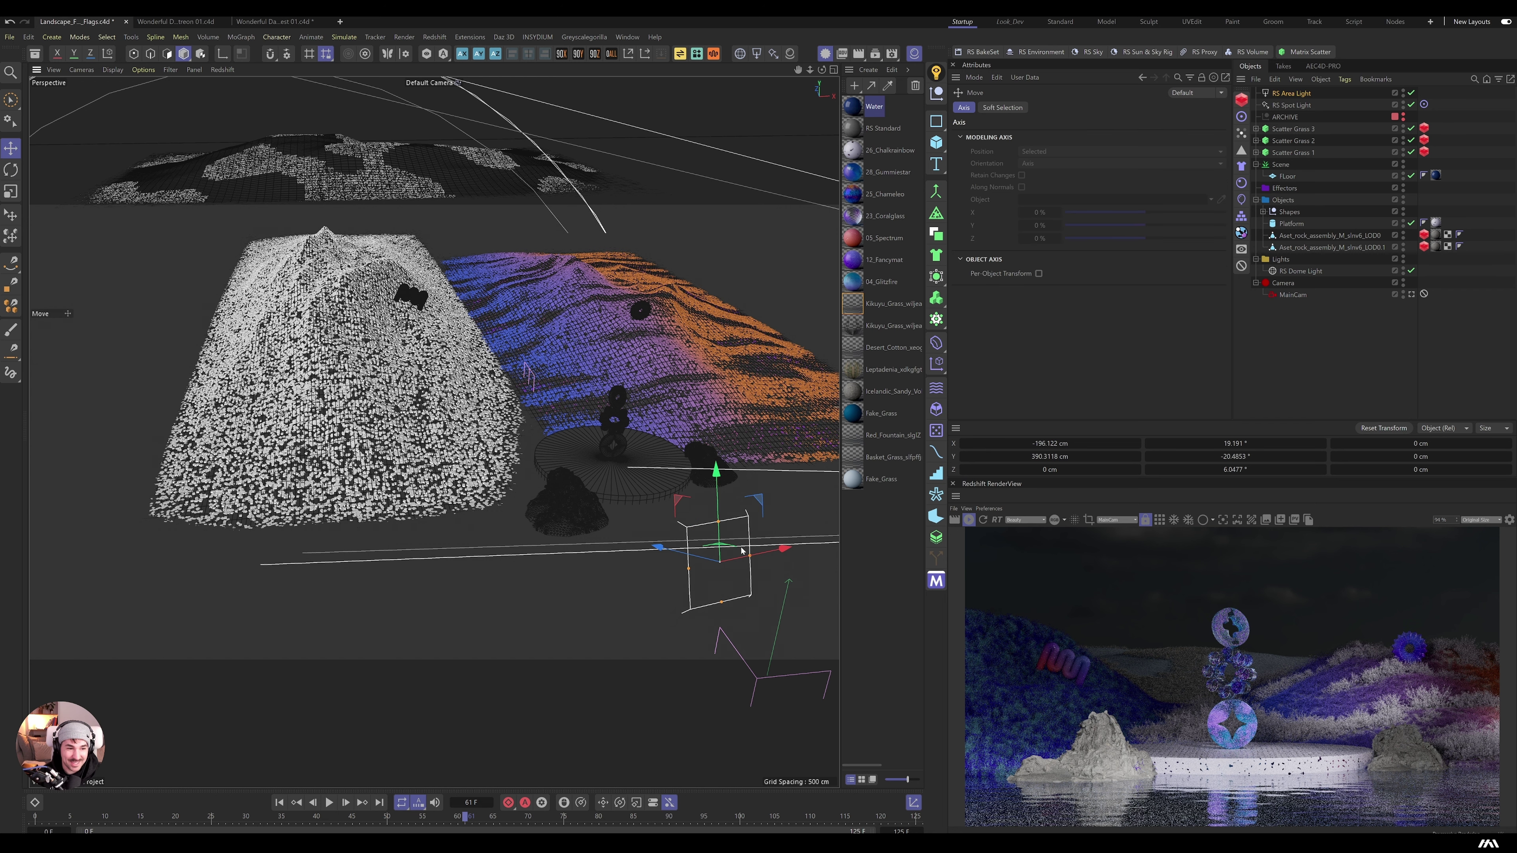
drag(727, 525, 535, 126)
key(r)
drag(560, 283, 534, 273)
Step: Set the area light's spread to 0.172 and lower its exposure to about -5
click(1290, 93)
click(1043, 107)
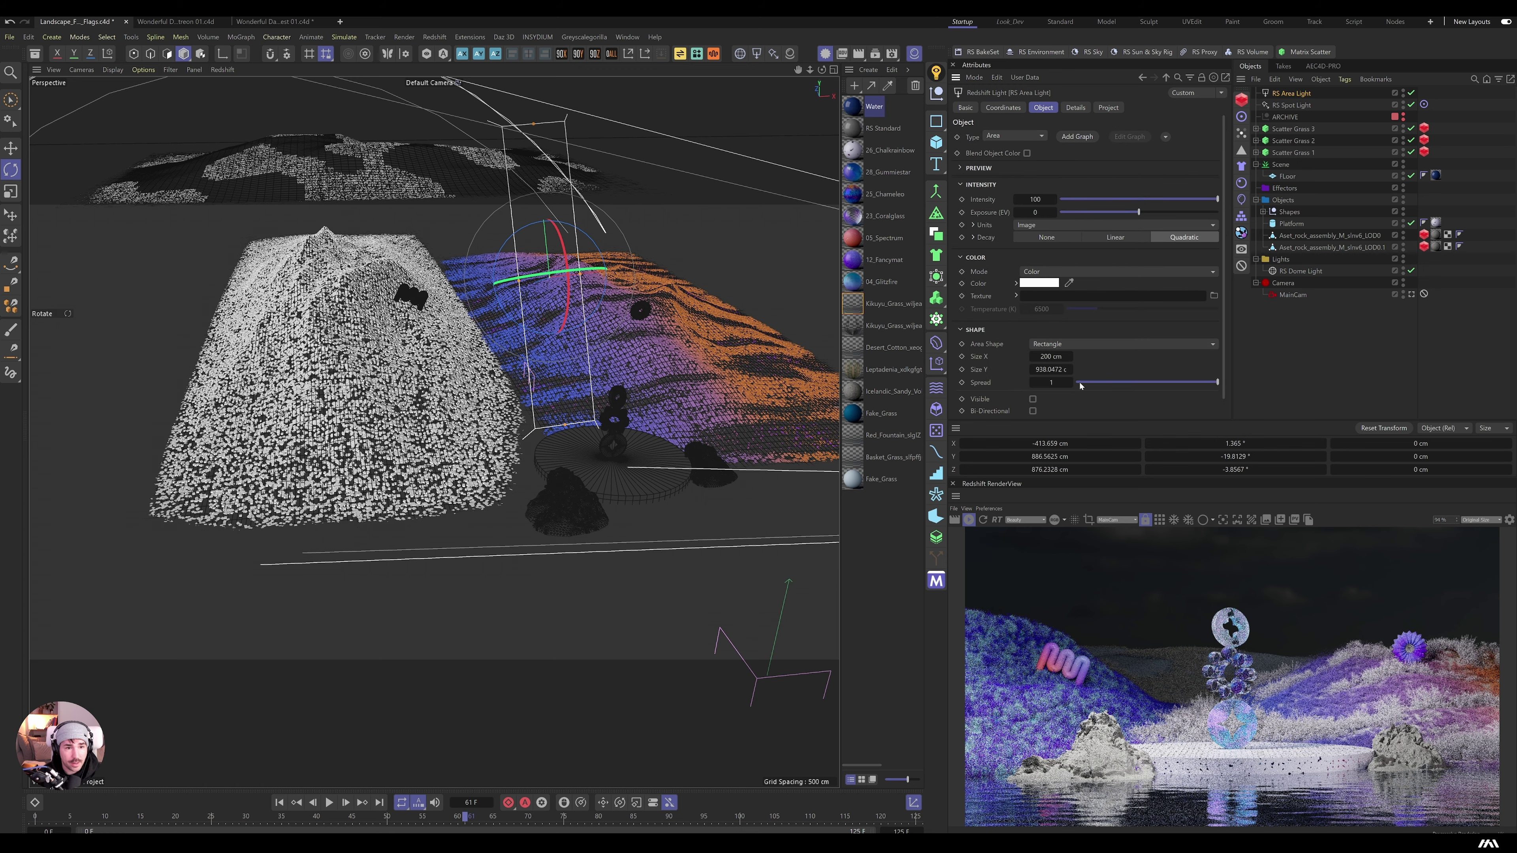
click(1100, 383)
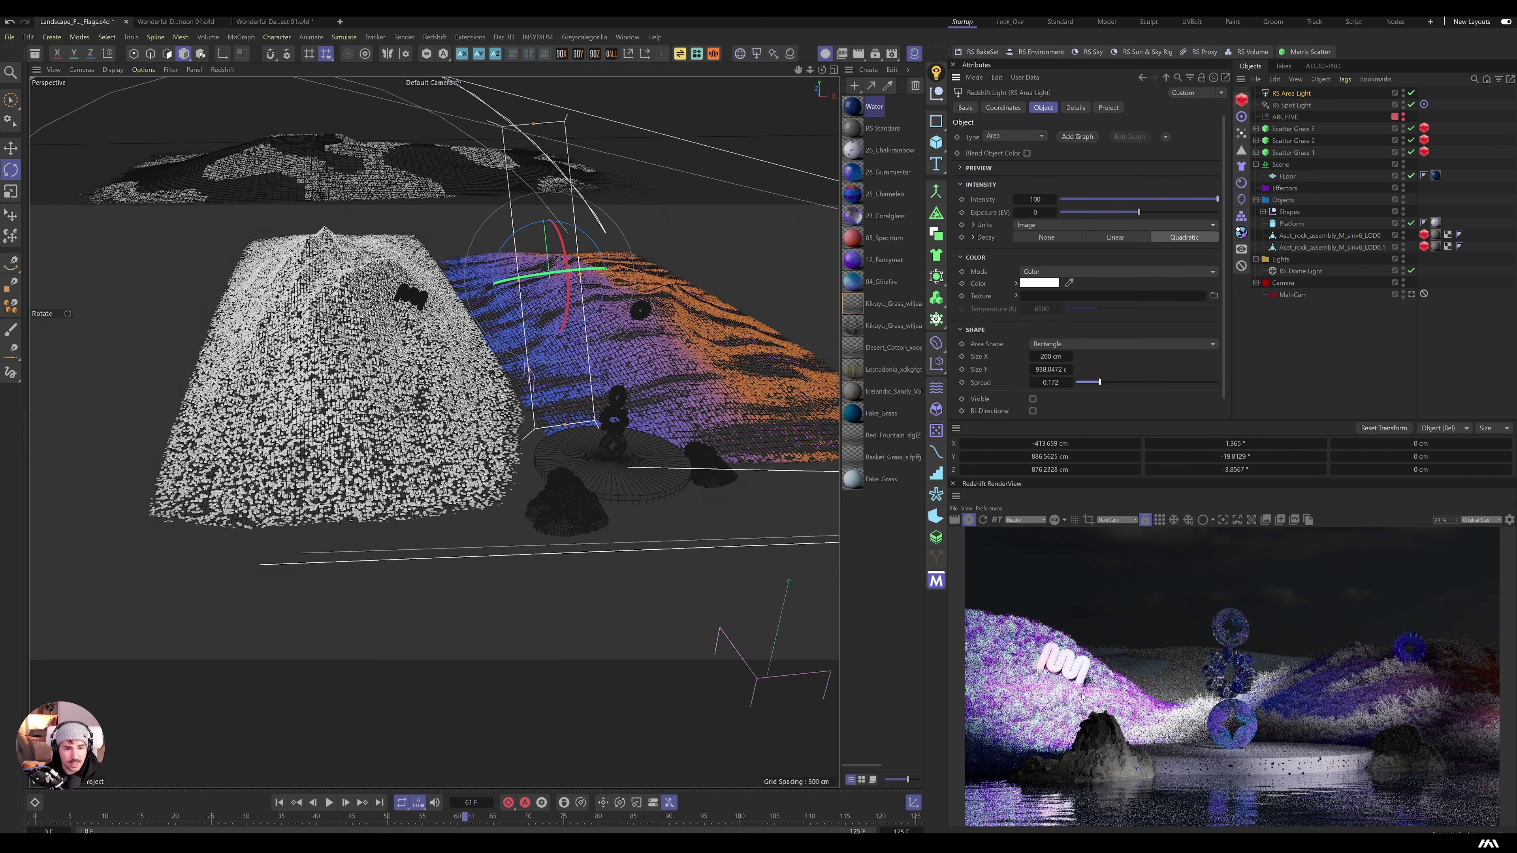
click(1115, 212)
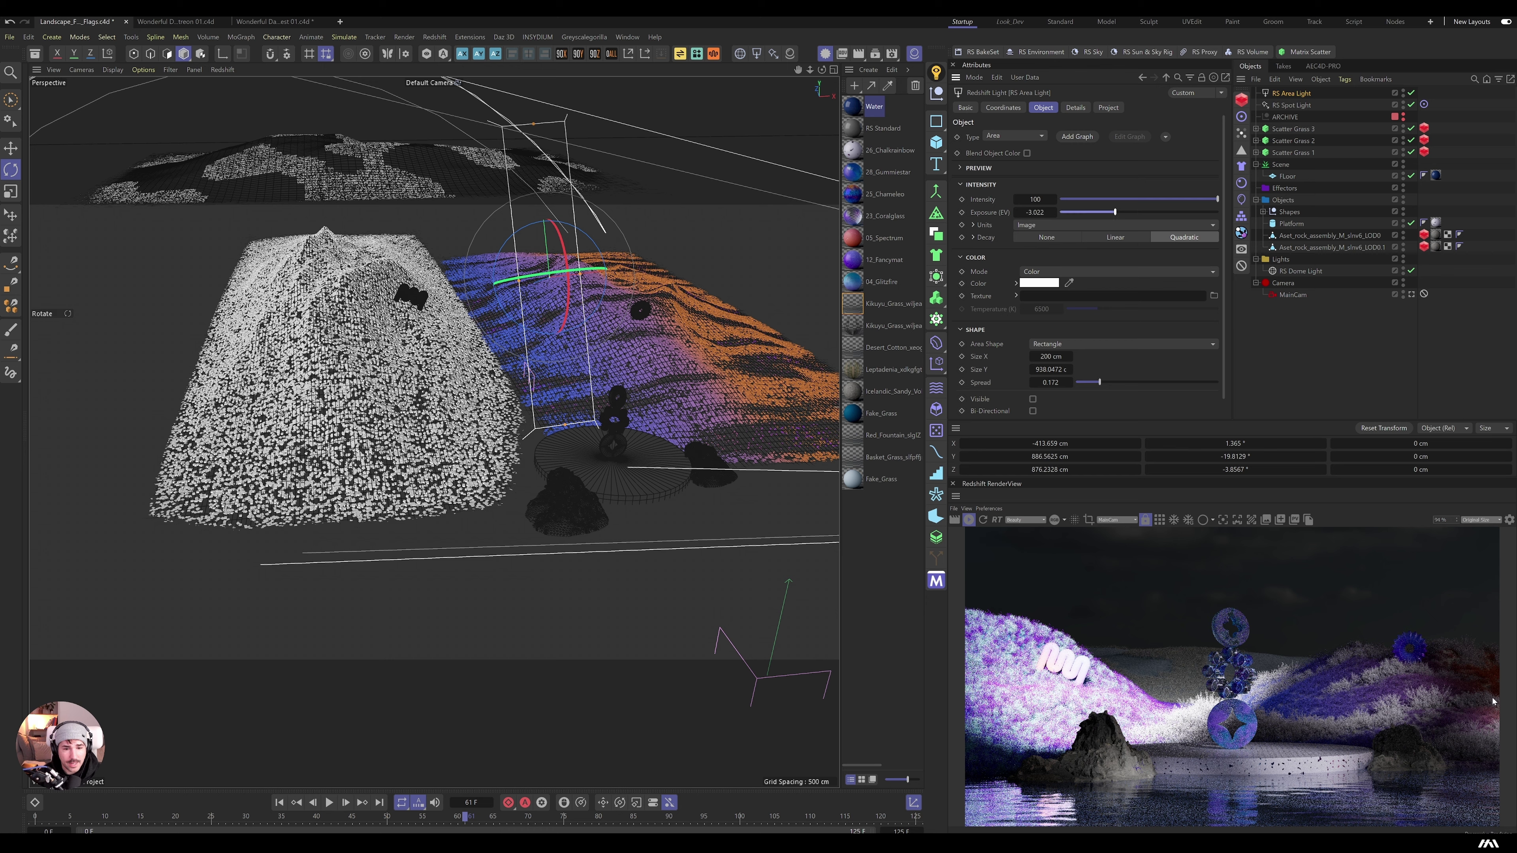
drag(1104, 214, 1106, 214)
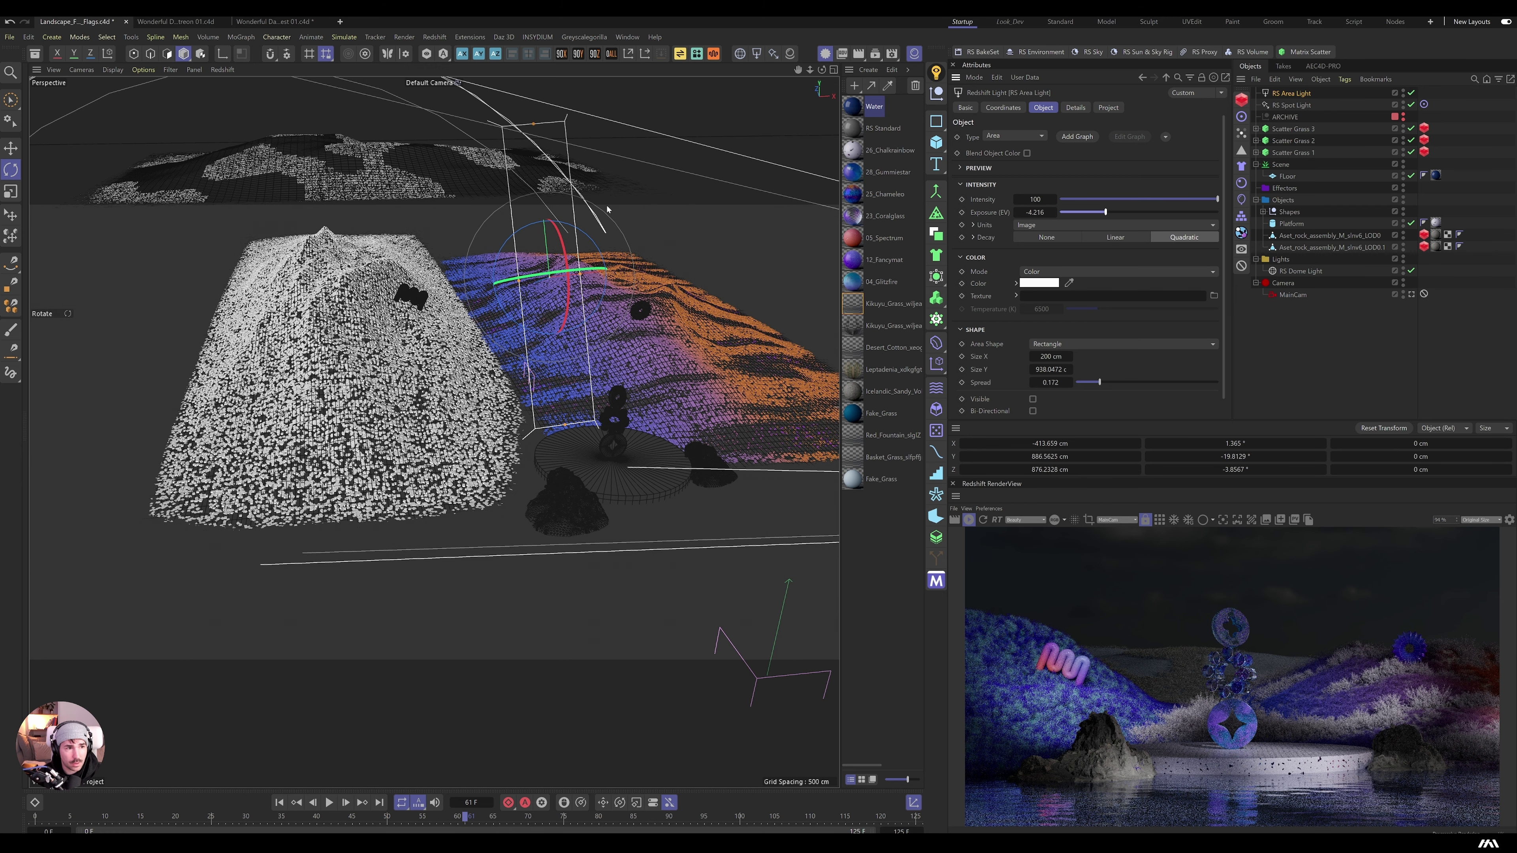
Step: Duplicate the area light and move the copy higher and further back
key(e)
drag(526, 280, 483, 294)
drag(485, 203, 466, 36)
drag(457, 139, 420, 197)
key(r)
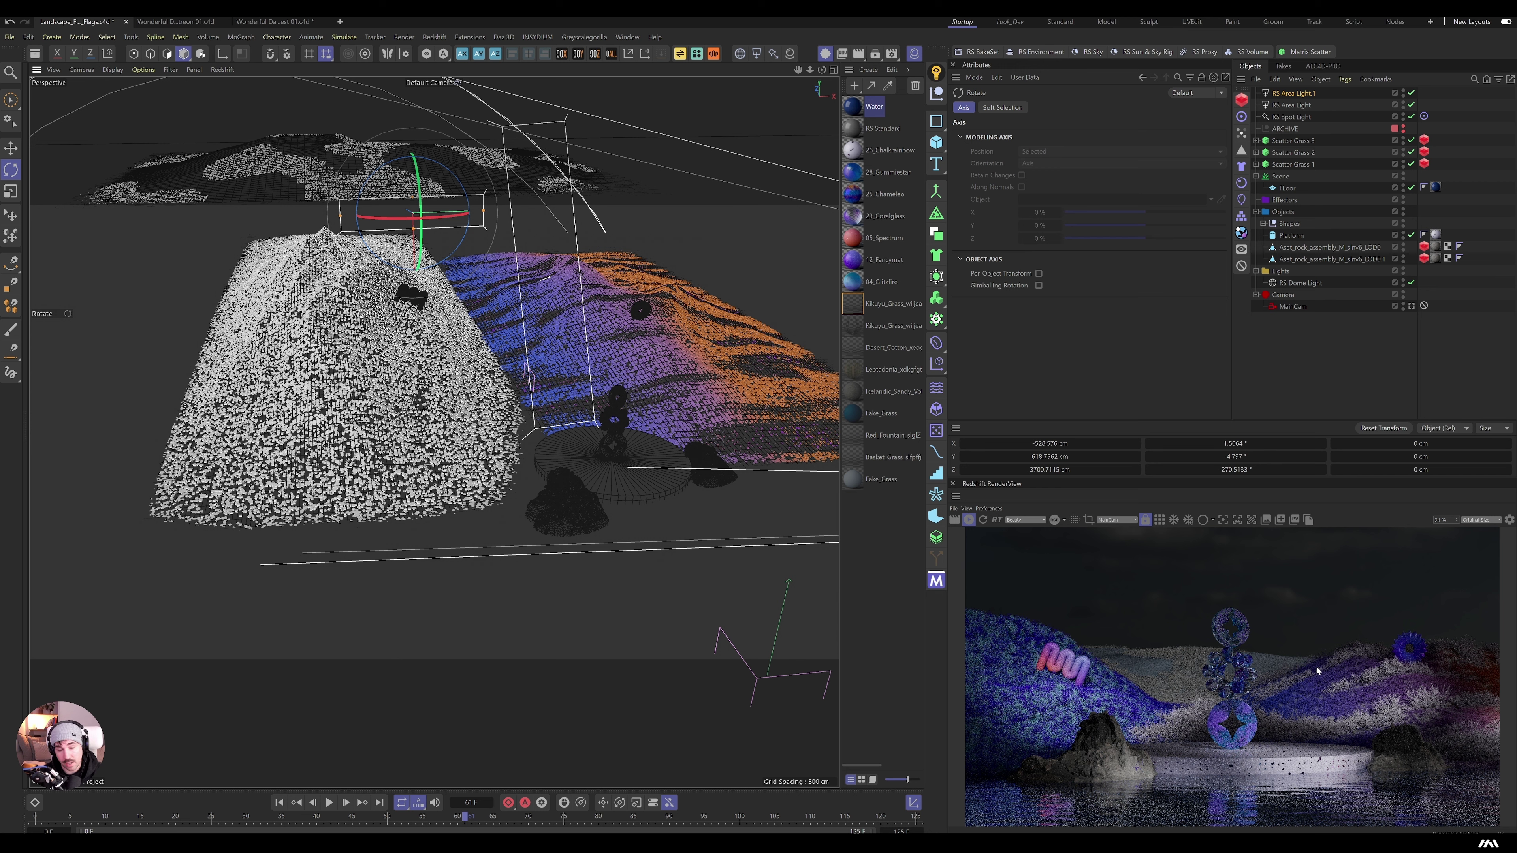
Step: Push the copied area light further back and group the three new lights under the Lights null
key(e)
drag(404, 208, 370, 188)
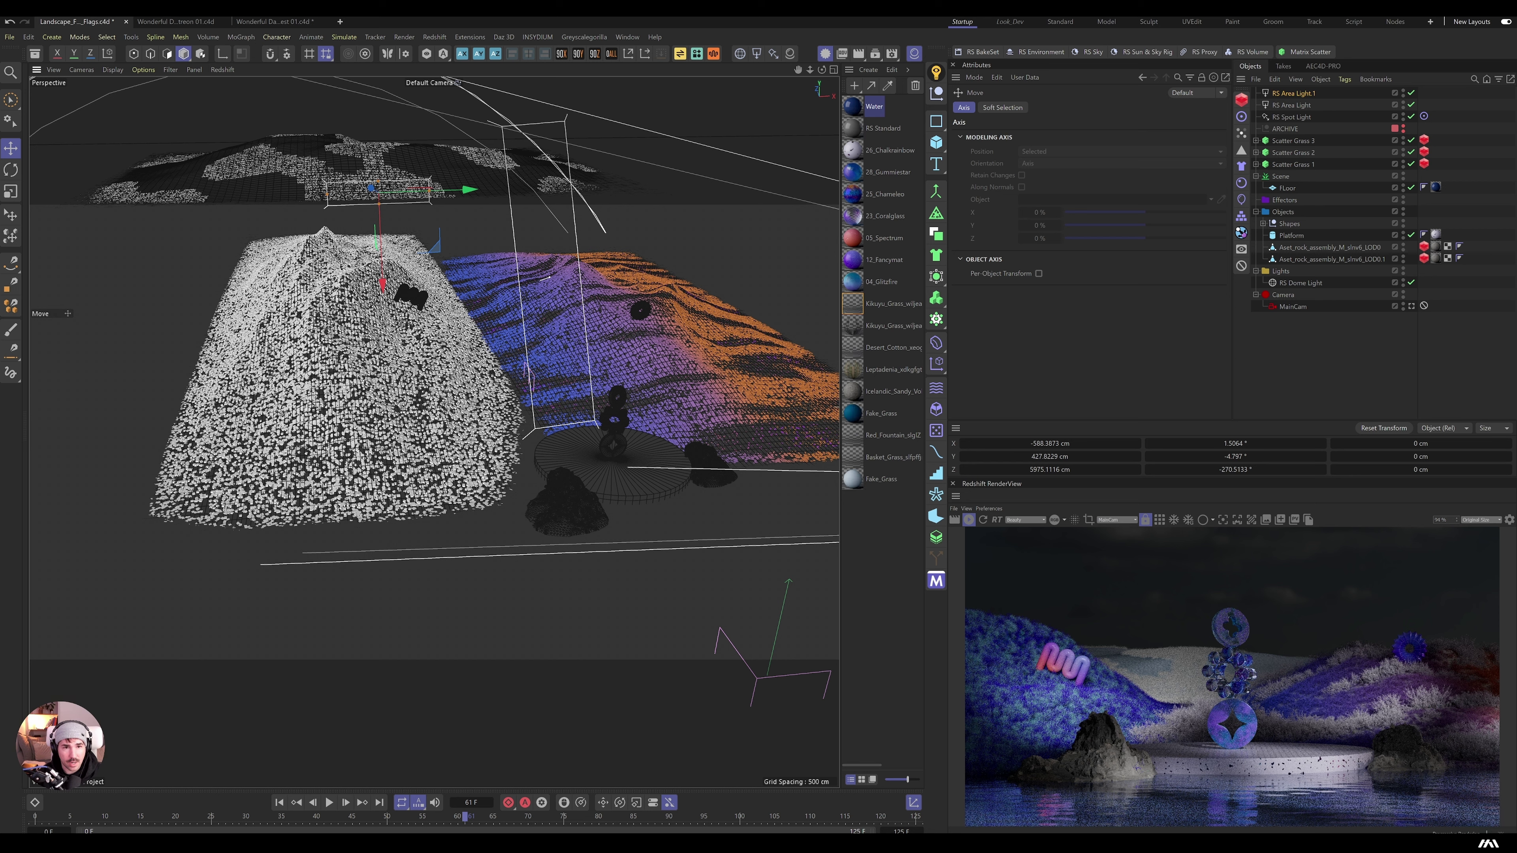
shift+click(1296, 118)
drag(1304, 94, 1310, 279)
Step: Set the dome light exposure to -5.199, hide it as background, and add a Plane primitive
click(1308, 281)
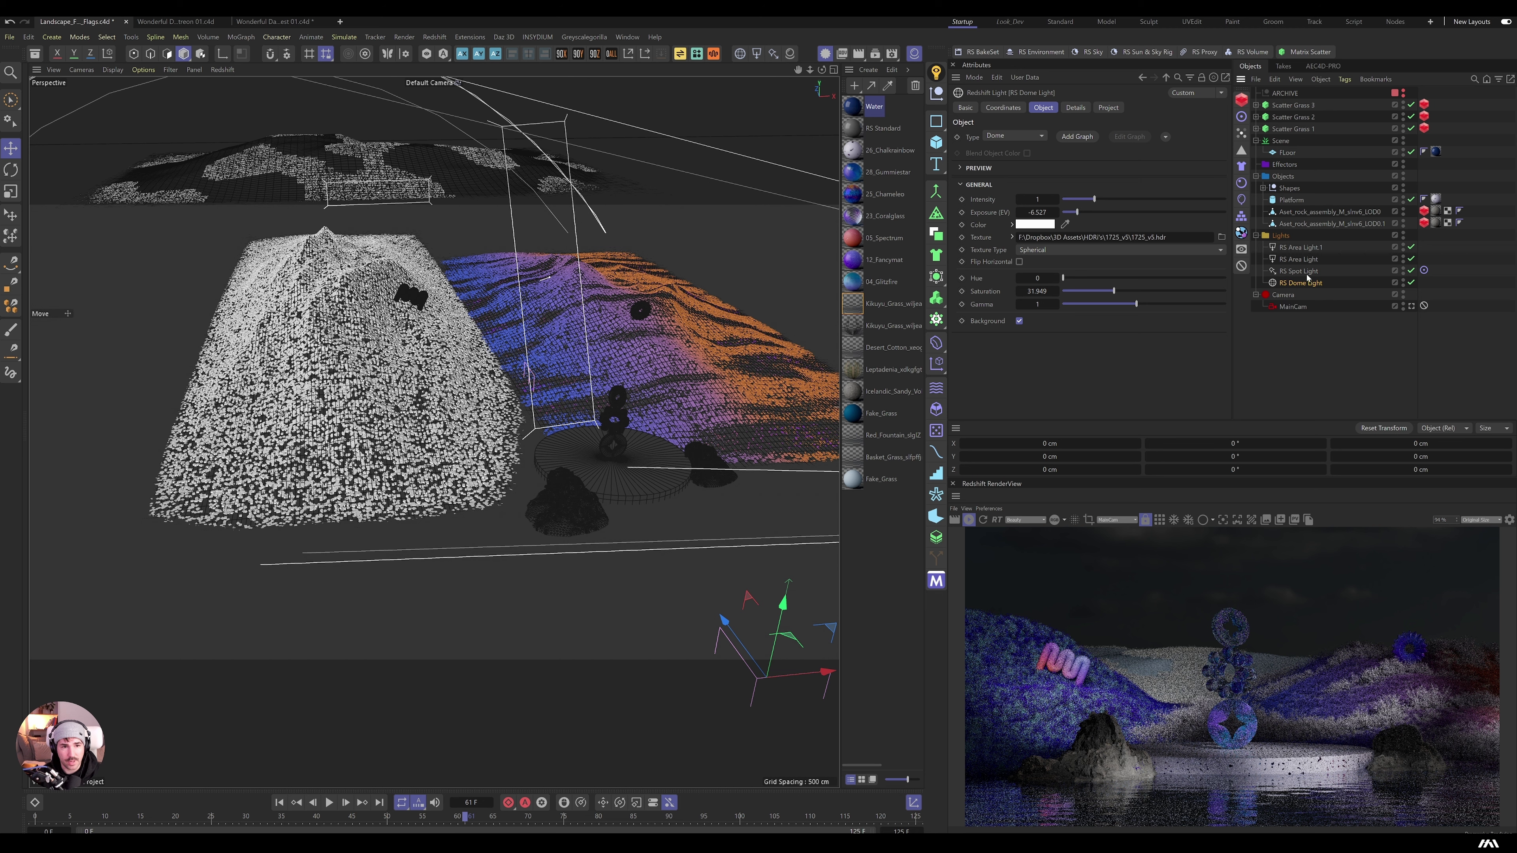
click(1090, 212)
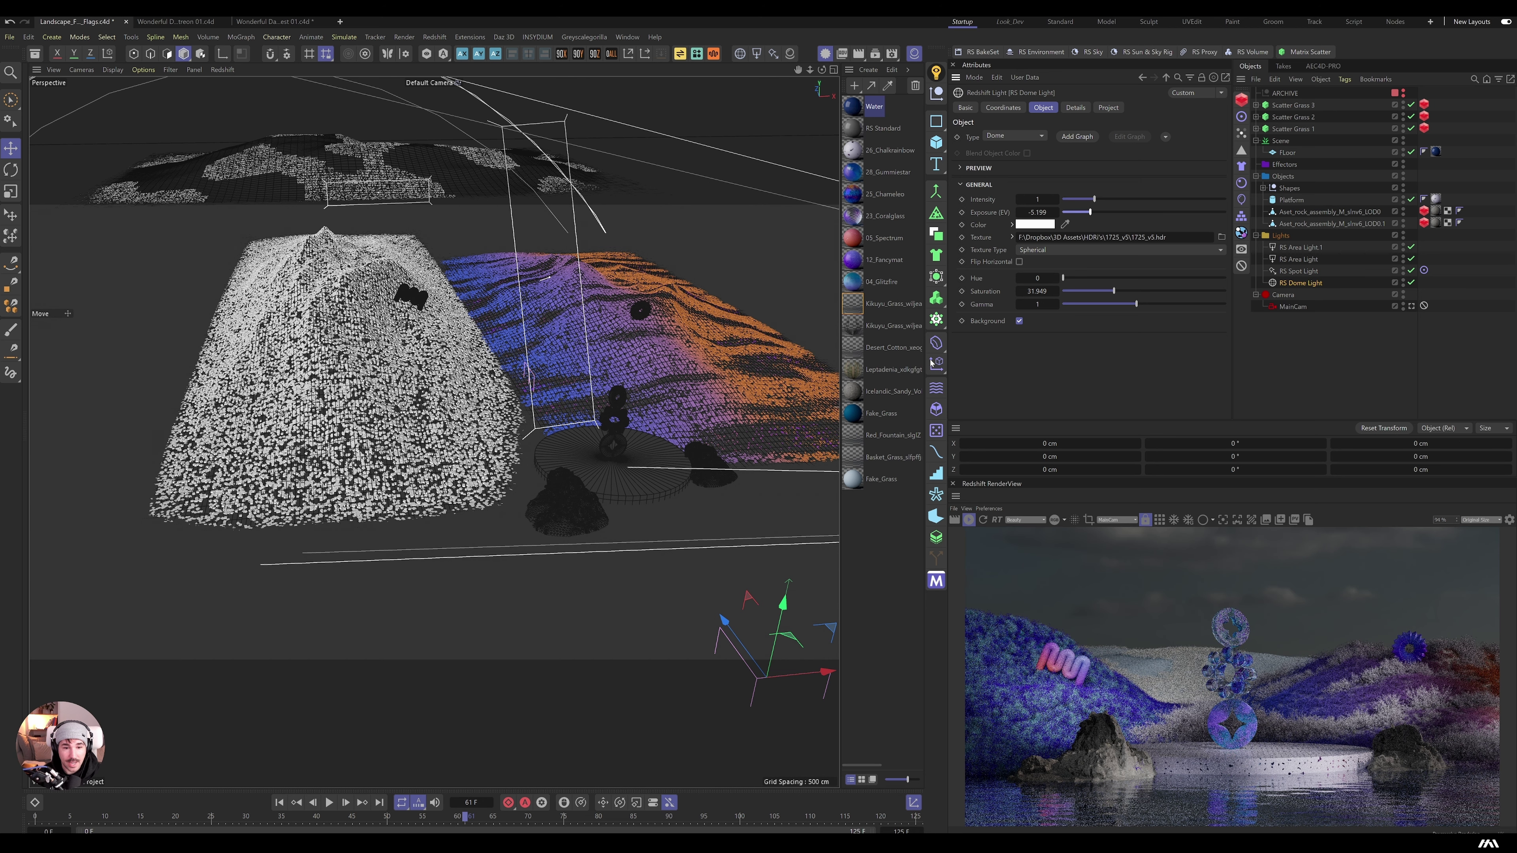
click(1019, 321)
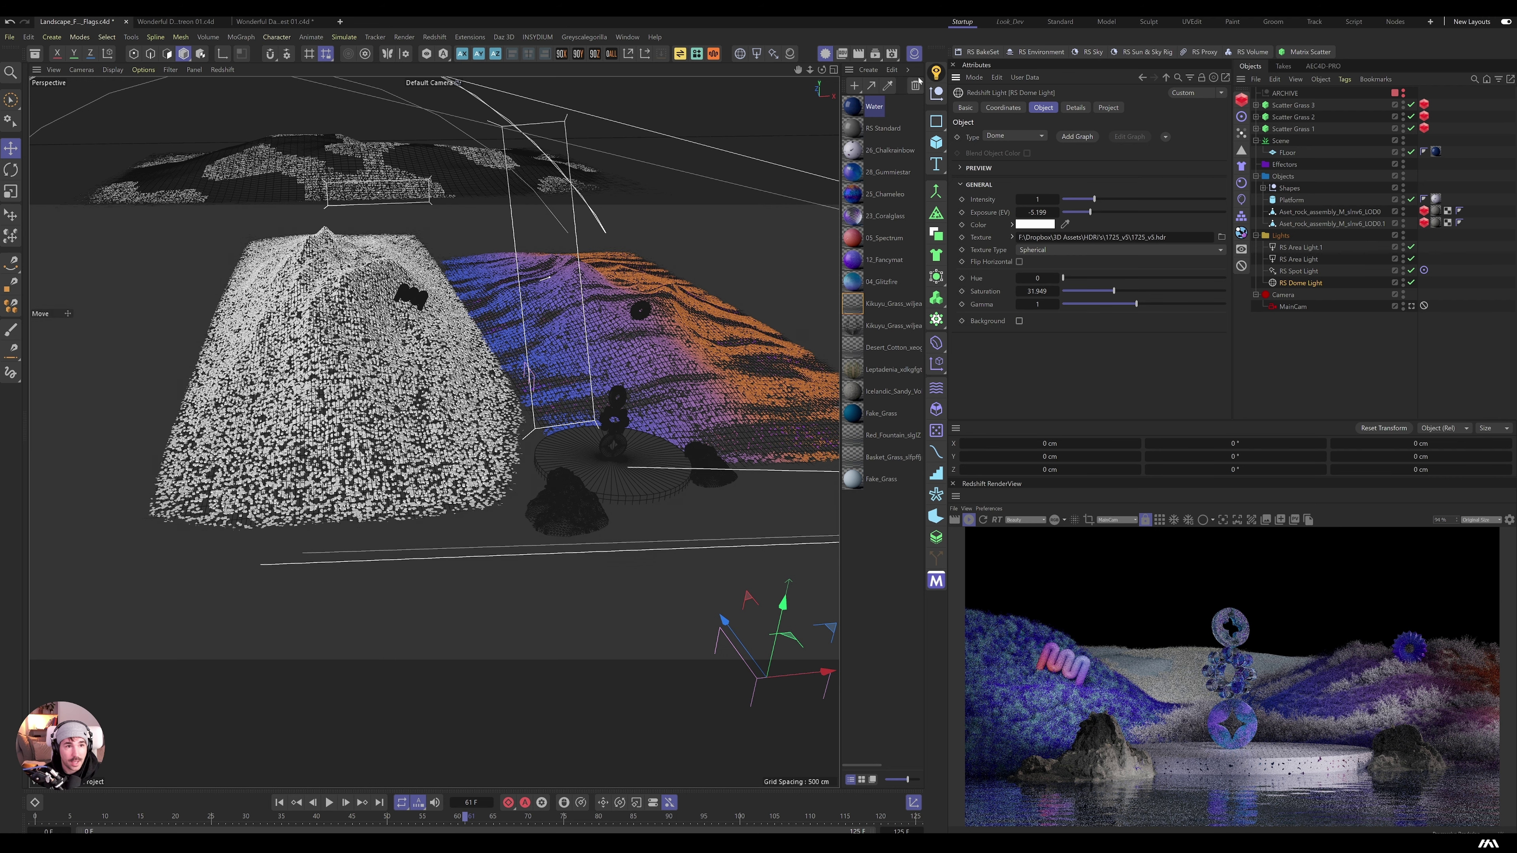
click(914, 55)
drag(936, 143, 986, 186)
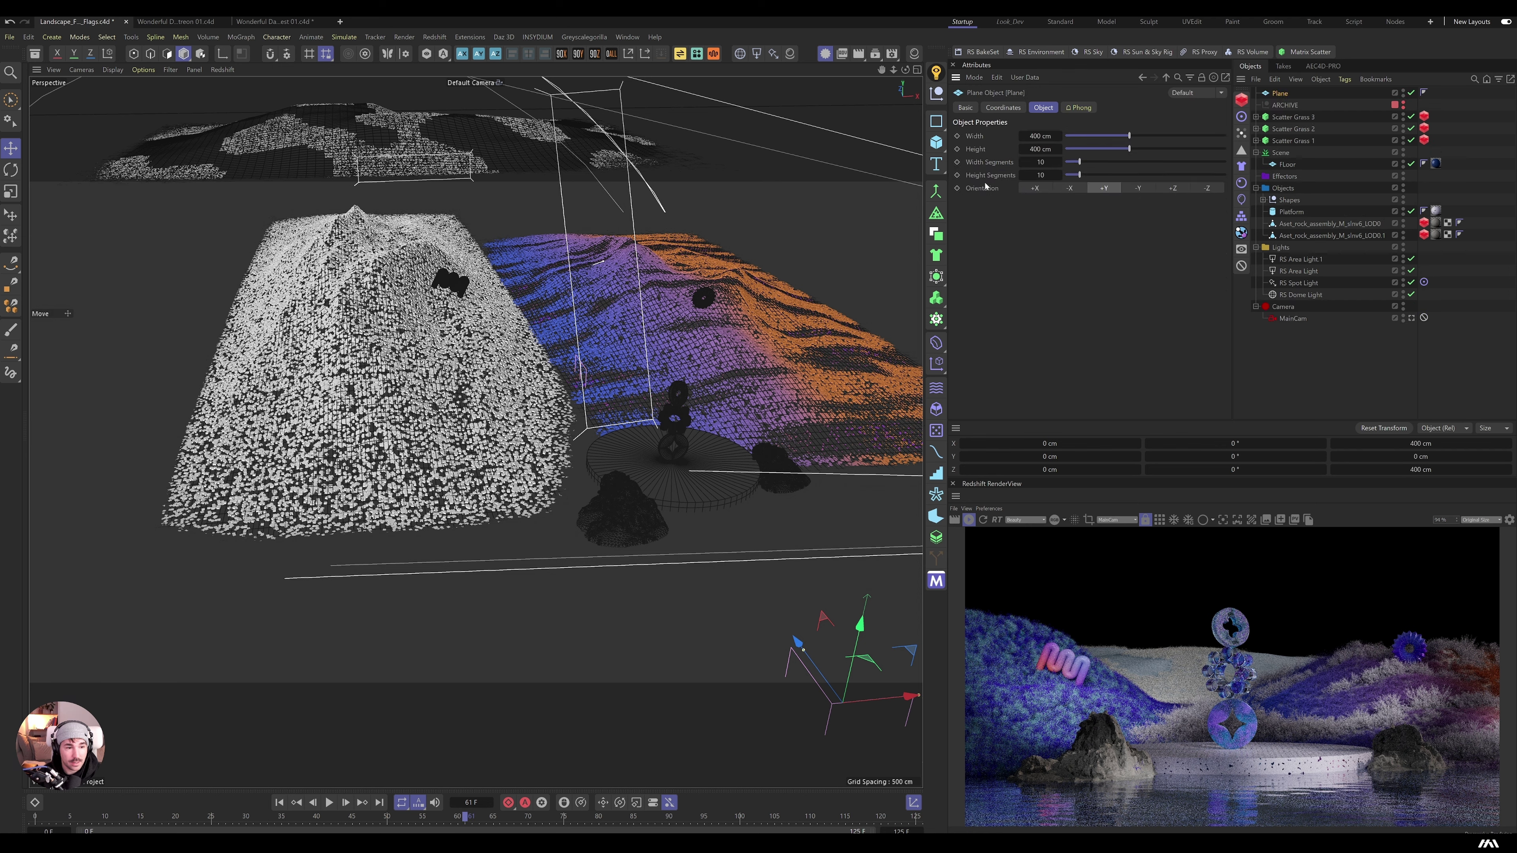
Step: Stand the Plane upright at 90° and scale it to about 30748 cm as a distant backdrop
drag(860, 625, 877, 543)
key(r)
drag(891, 601, 406, 101)
key(e)
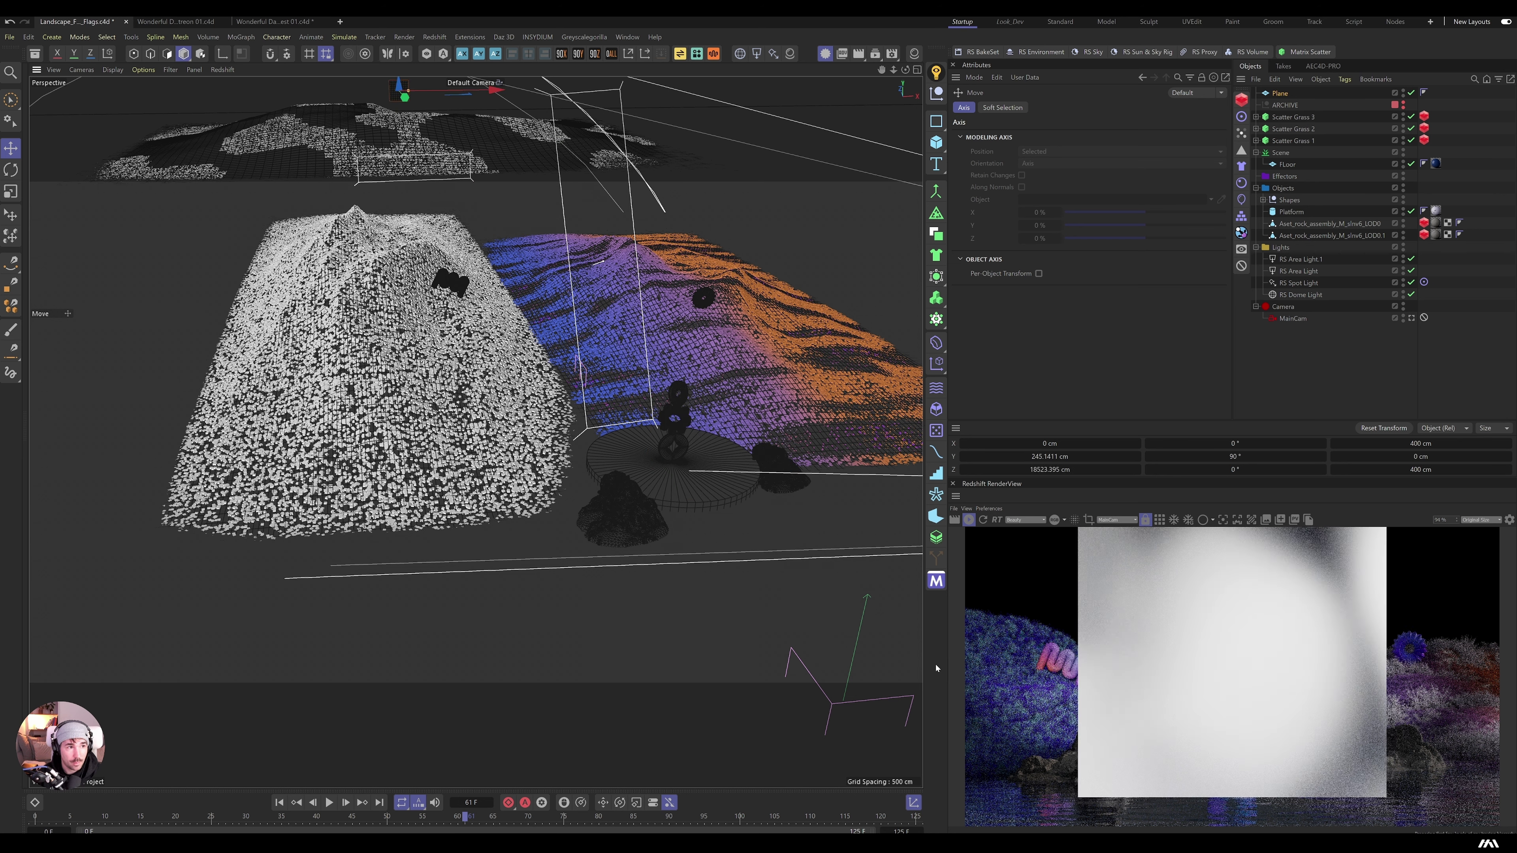
key(t)
drag(853, 278, 1104, 263)
drag(399, 96, 581, 31)
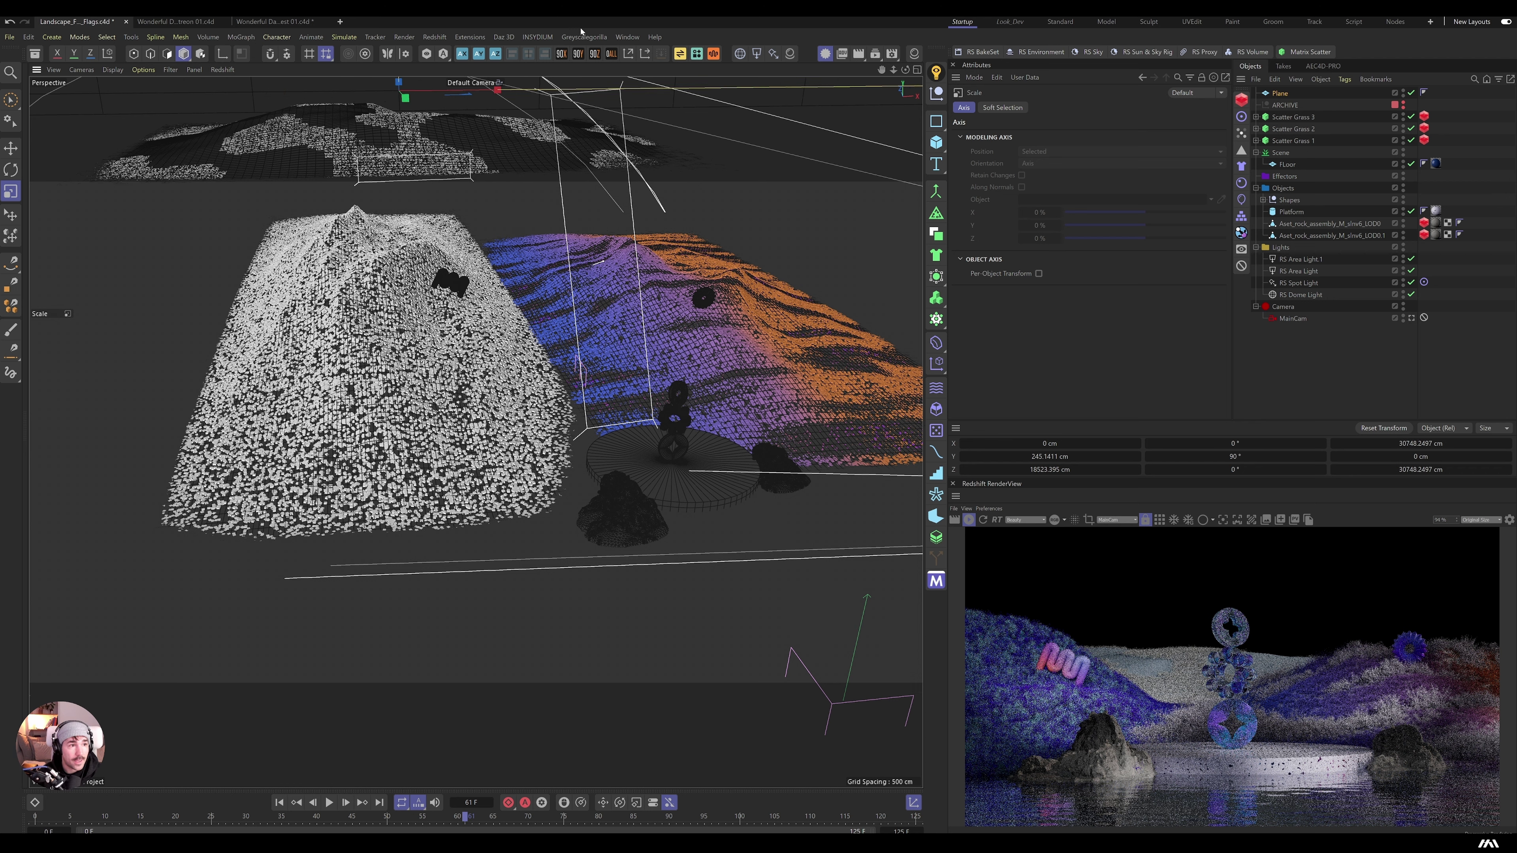
Step: Set the plane's width and height segments to 1 and create a new RS Standard material
click(1296, 96)
double_click(1042, 162)
text(1)
key(Tab)
text(1)
key(Return)
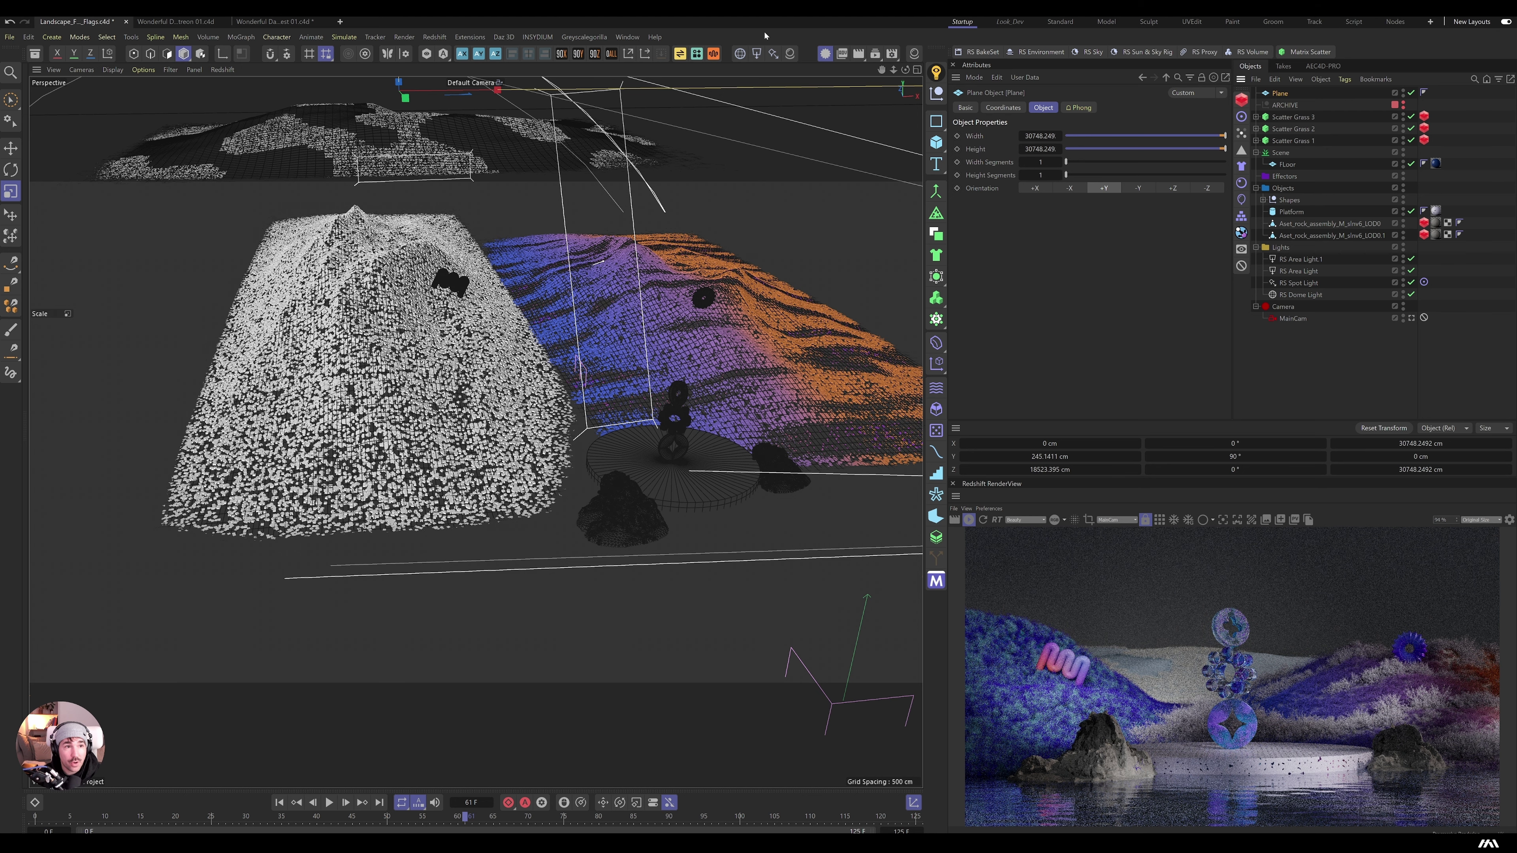
click(790, 54)
Step: Add a Redshift Standard material, rename the plane Sky and nest it under Lights
mouse_move(813, 58)
click(864, 64)
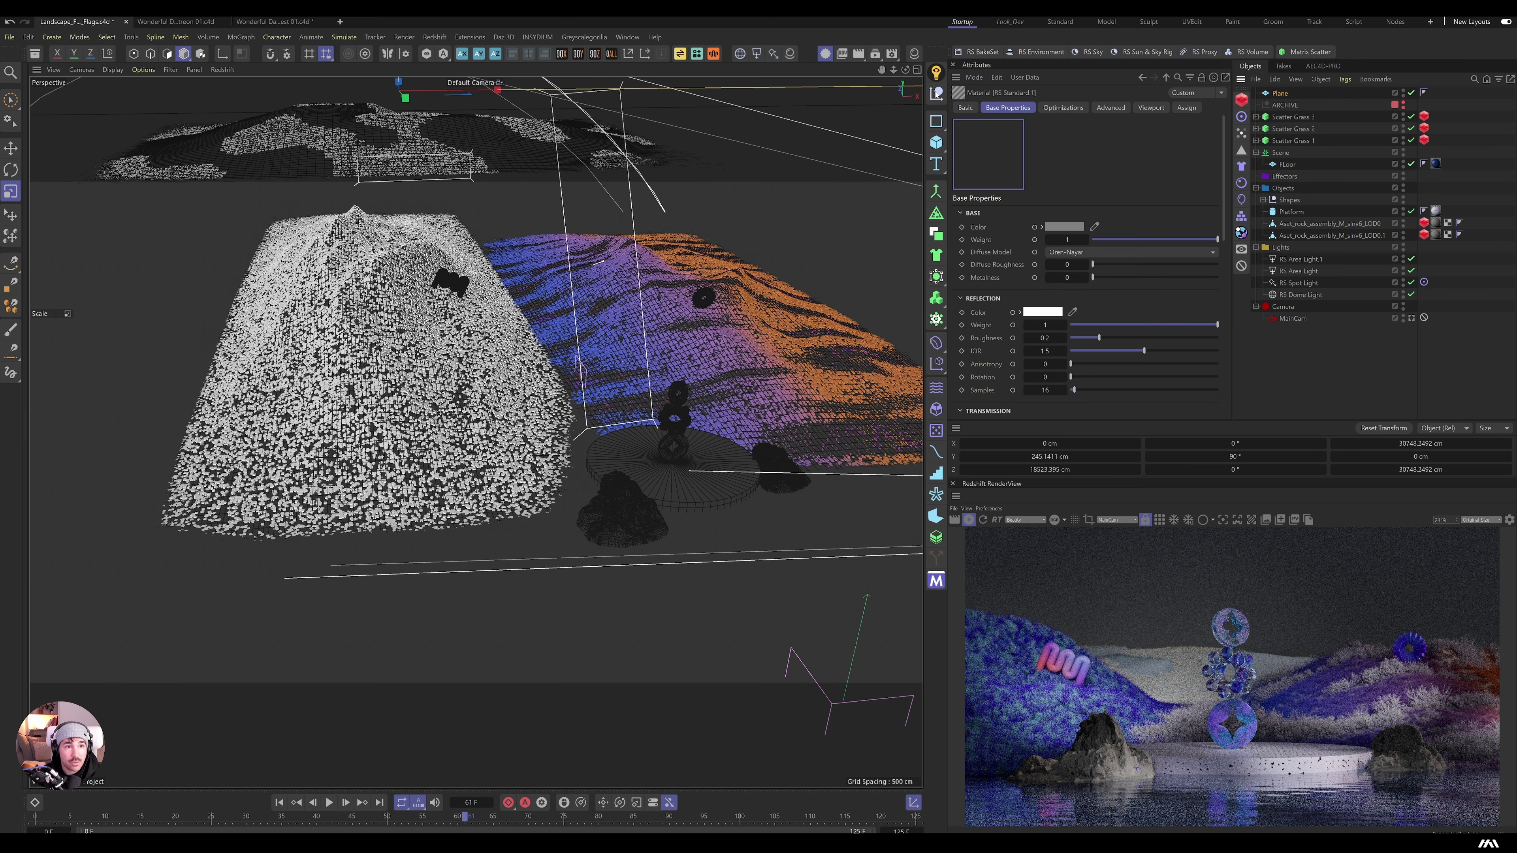
double_click(1281, 94)
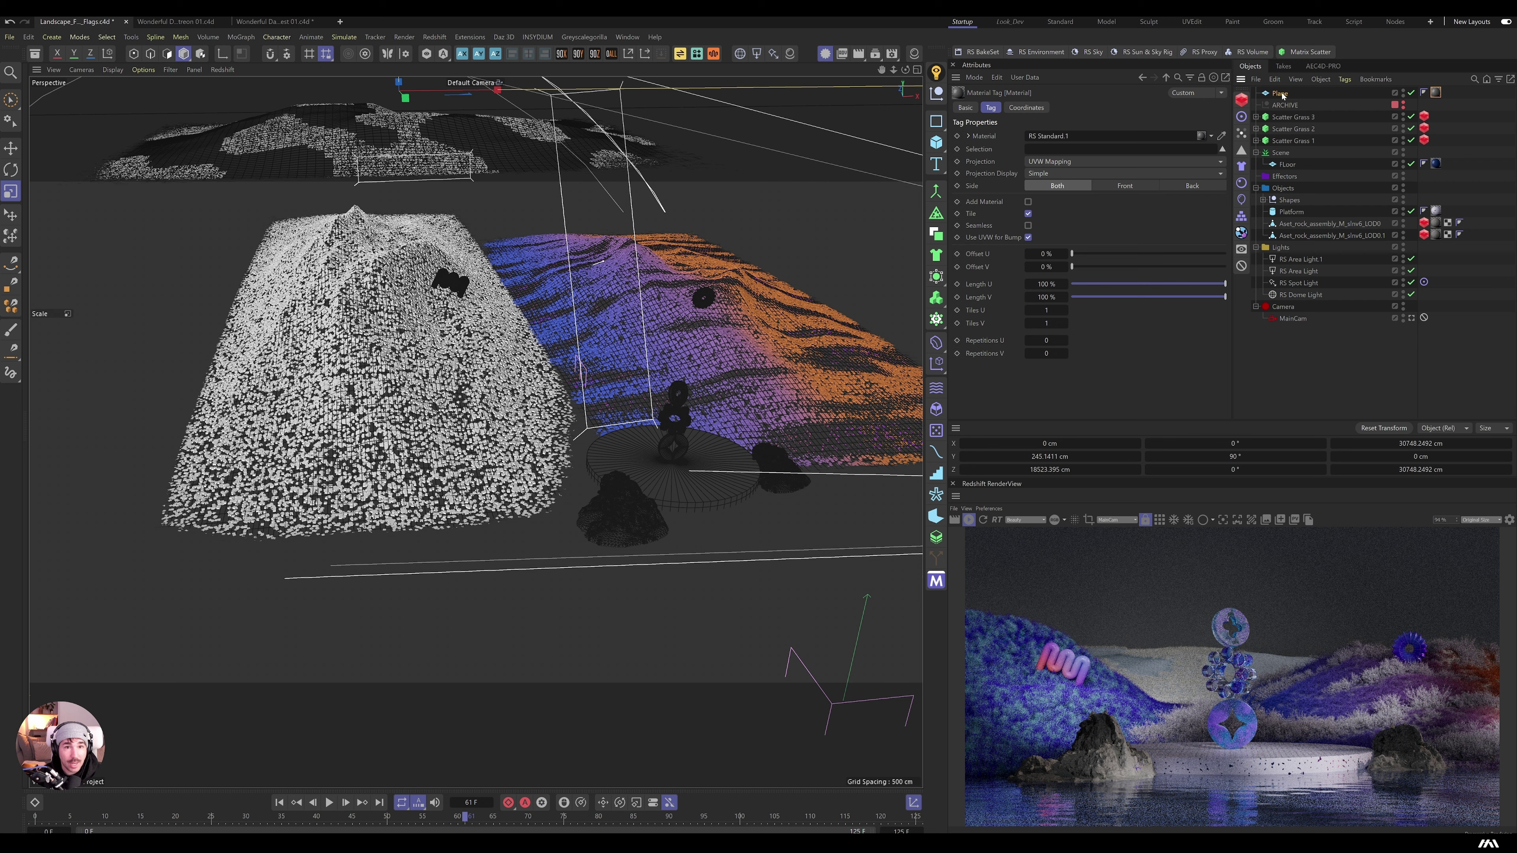
text(Sky)
key(Return)
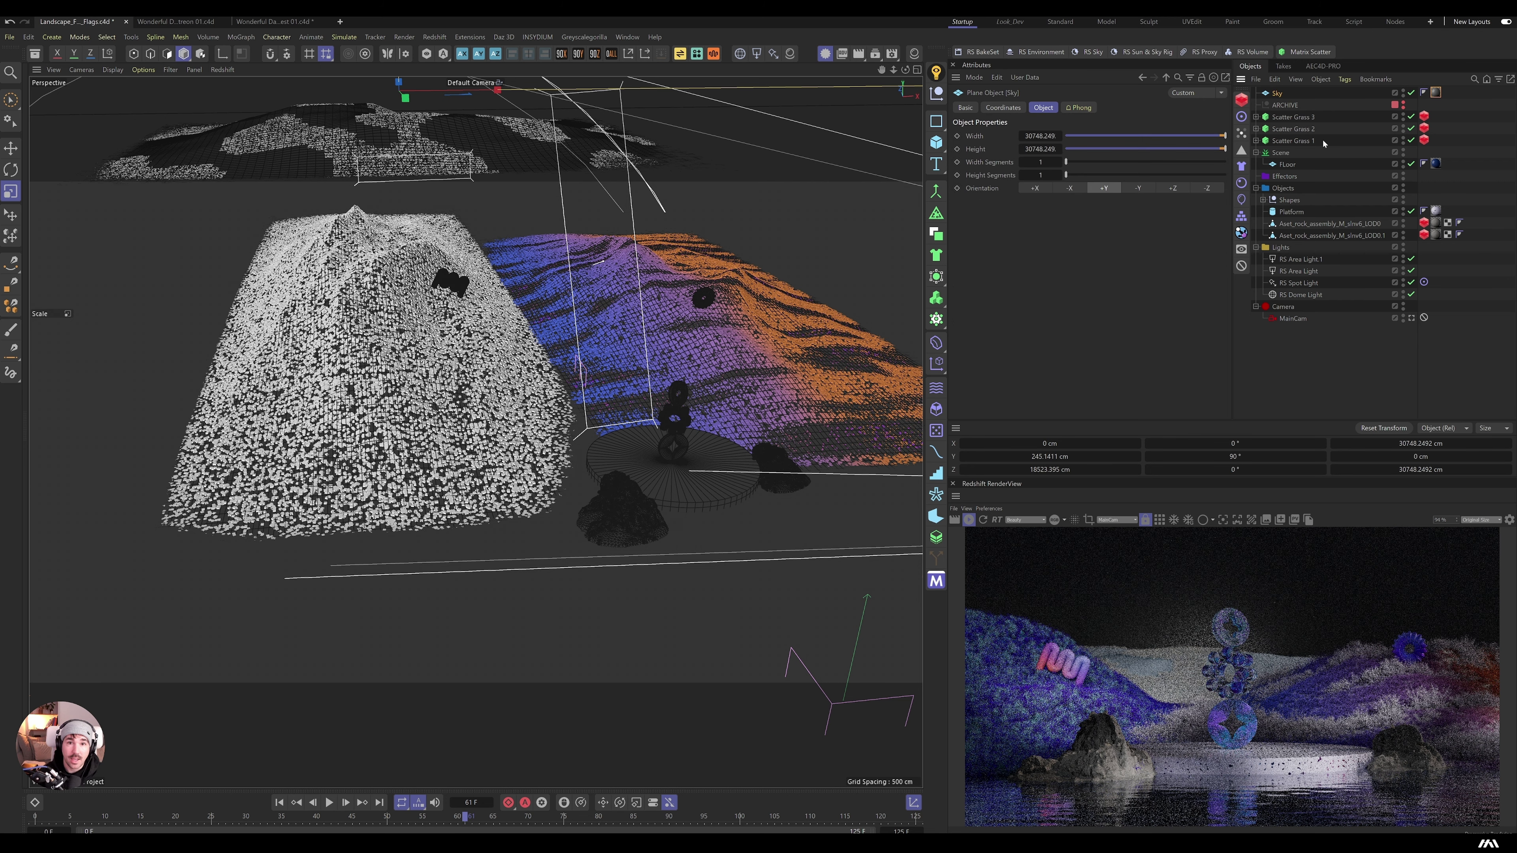
drag(1275, 95, 1281, 247)
Step: Make the Sky material purely emissive: base weight 0, emission weight 1.944
click(1435, 247)
click(1092, 240)
scroll(1084, 322, down, 6)
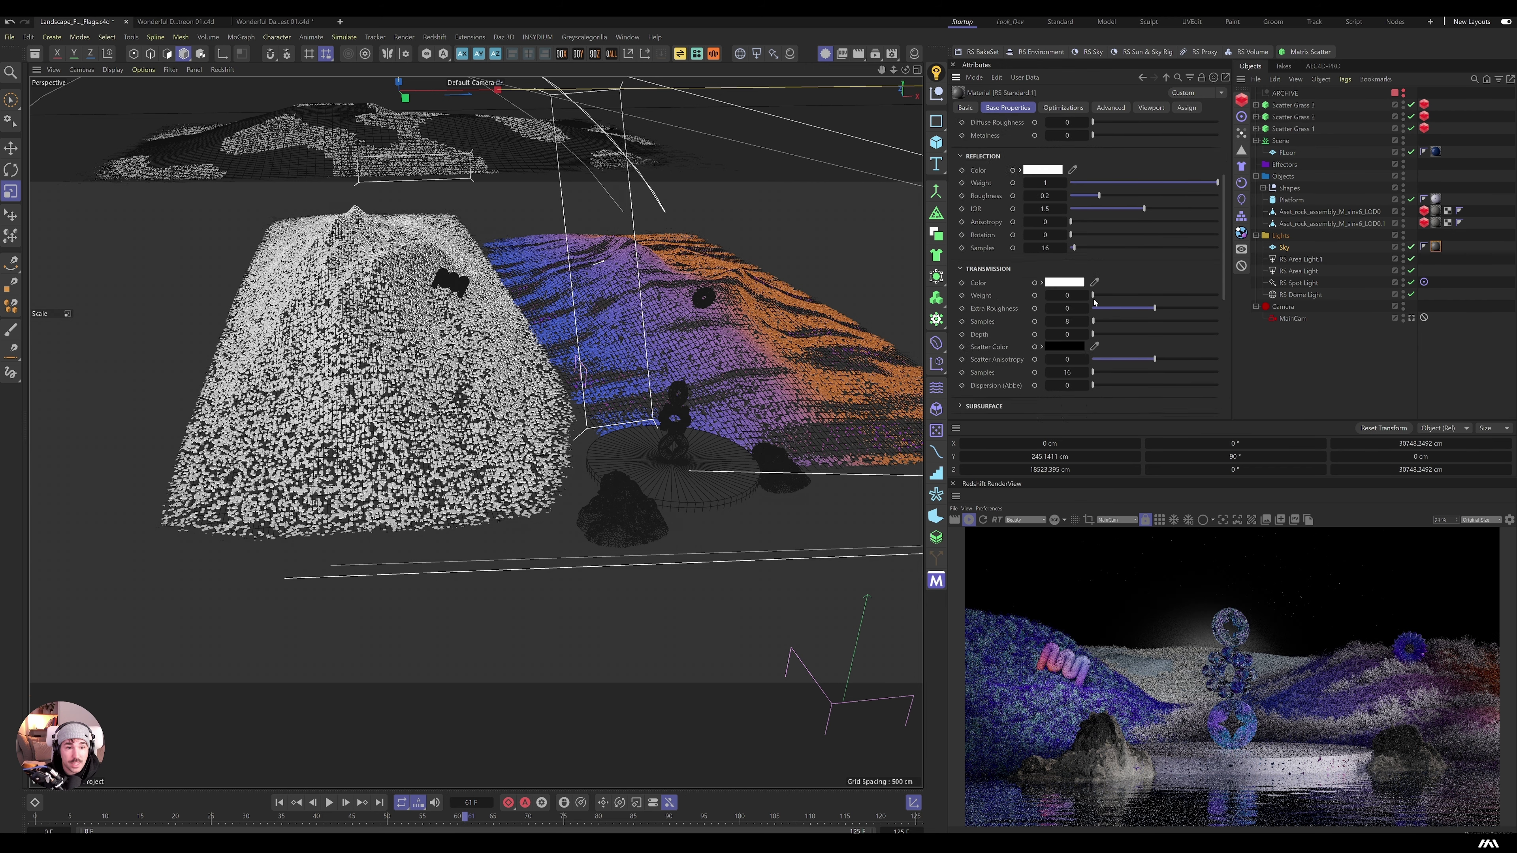
drag(1089, 393, 1212, 393)
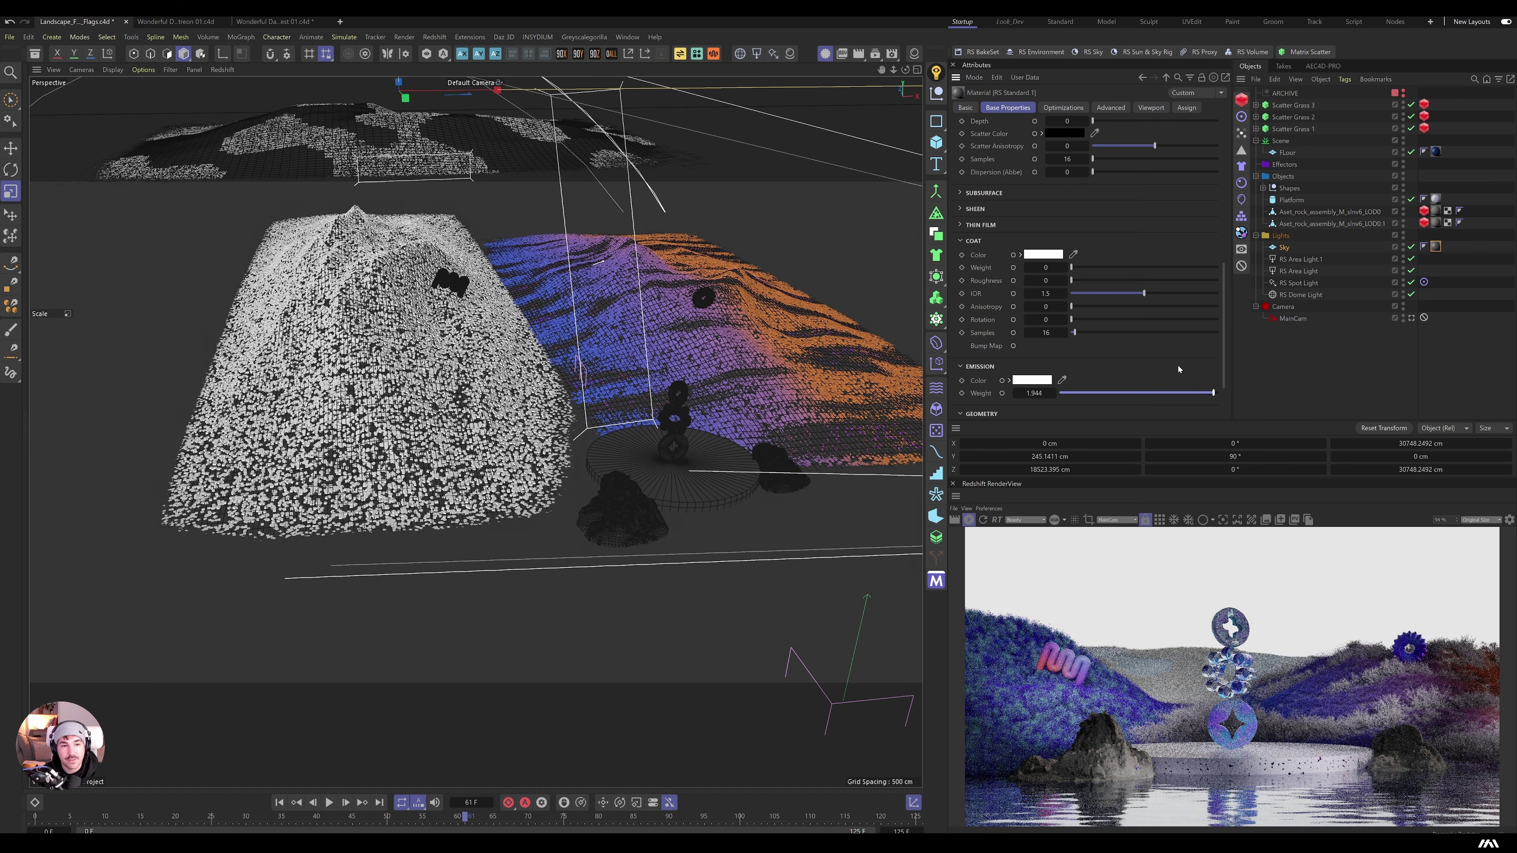
Step: Show the emission colour in the Node Editor and bring up the node search
right_click(1003, 380)
click(1048, 511)
drag(1072, 458, 440, 93)
double_click(306, 228)
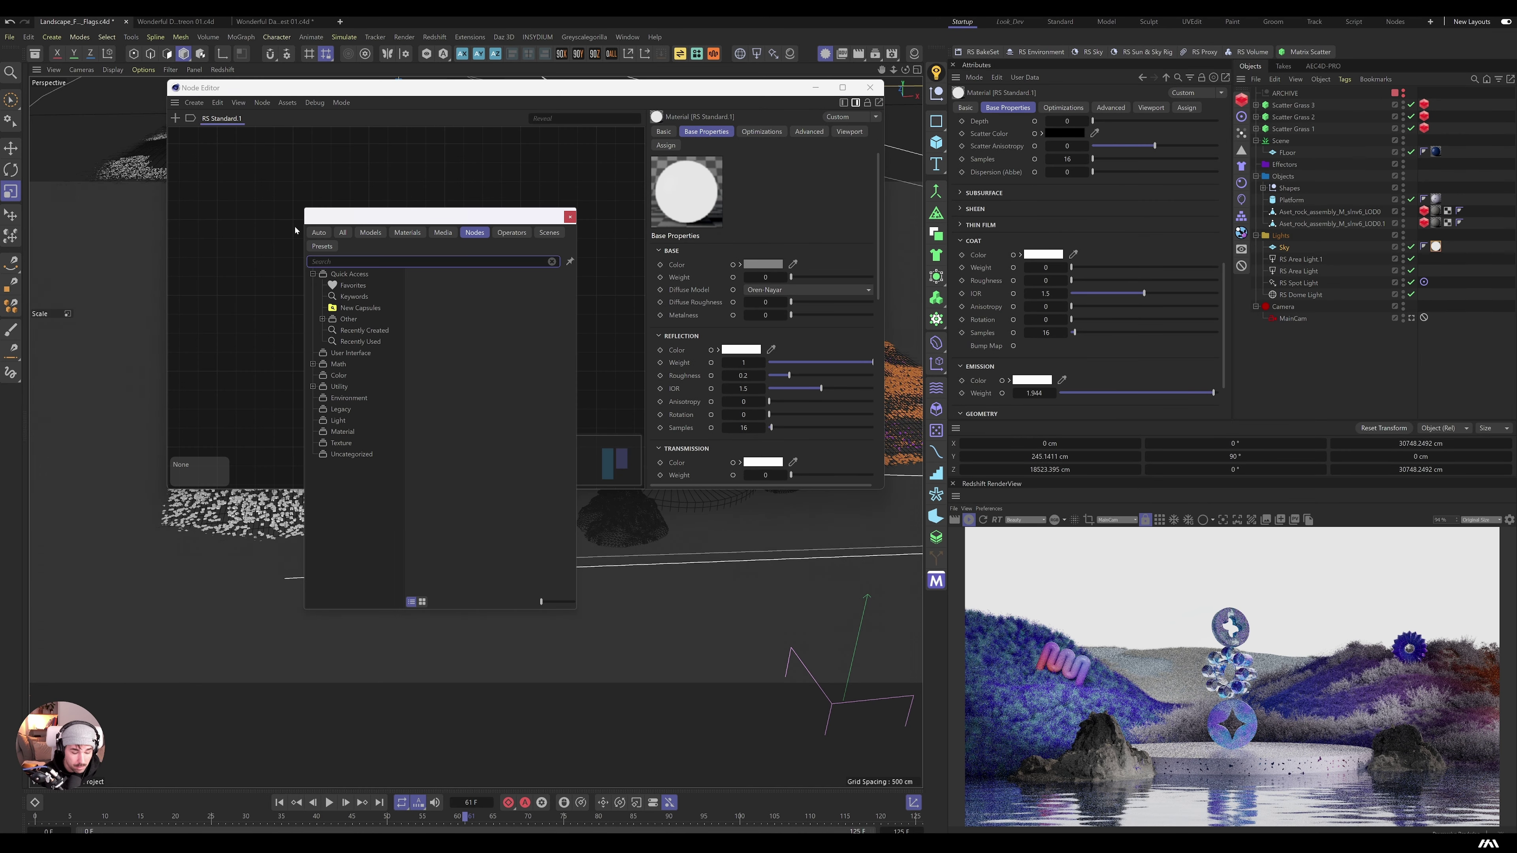
Step: Add a Ramp node and wire its output into the Sky emission colour
text(ramp)
key(Return)
drag(305, 208, 382, 280)
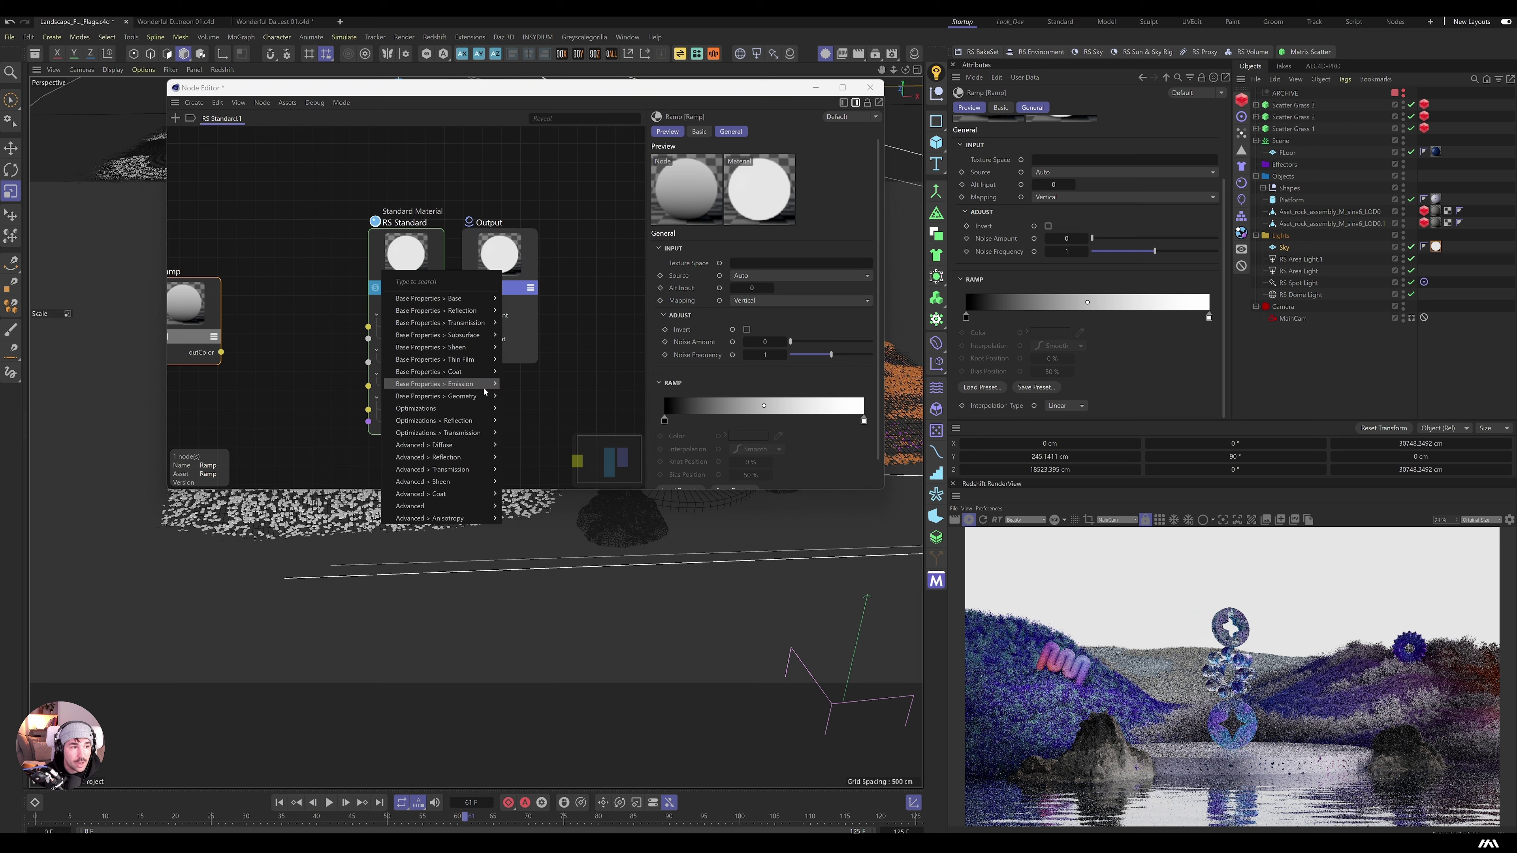
click(517, 387)
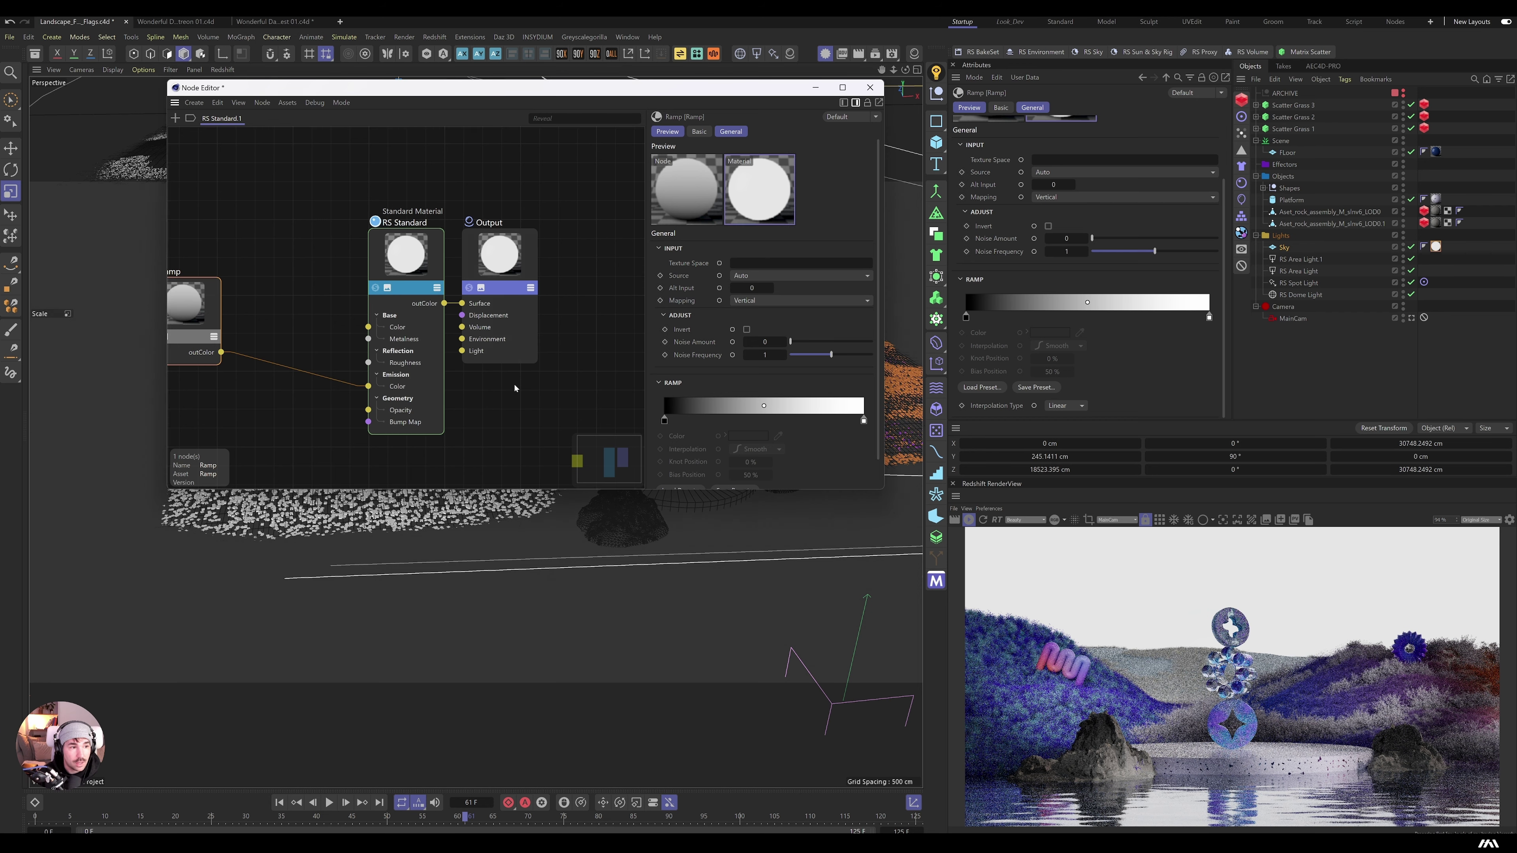
Step: Colour the ramp's left knot peach and right knot violet-blue, then close the editor
double_click(665, 421)
drag(705, 434, 613, 435)
click(717, 483)
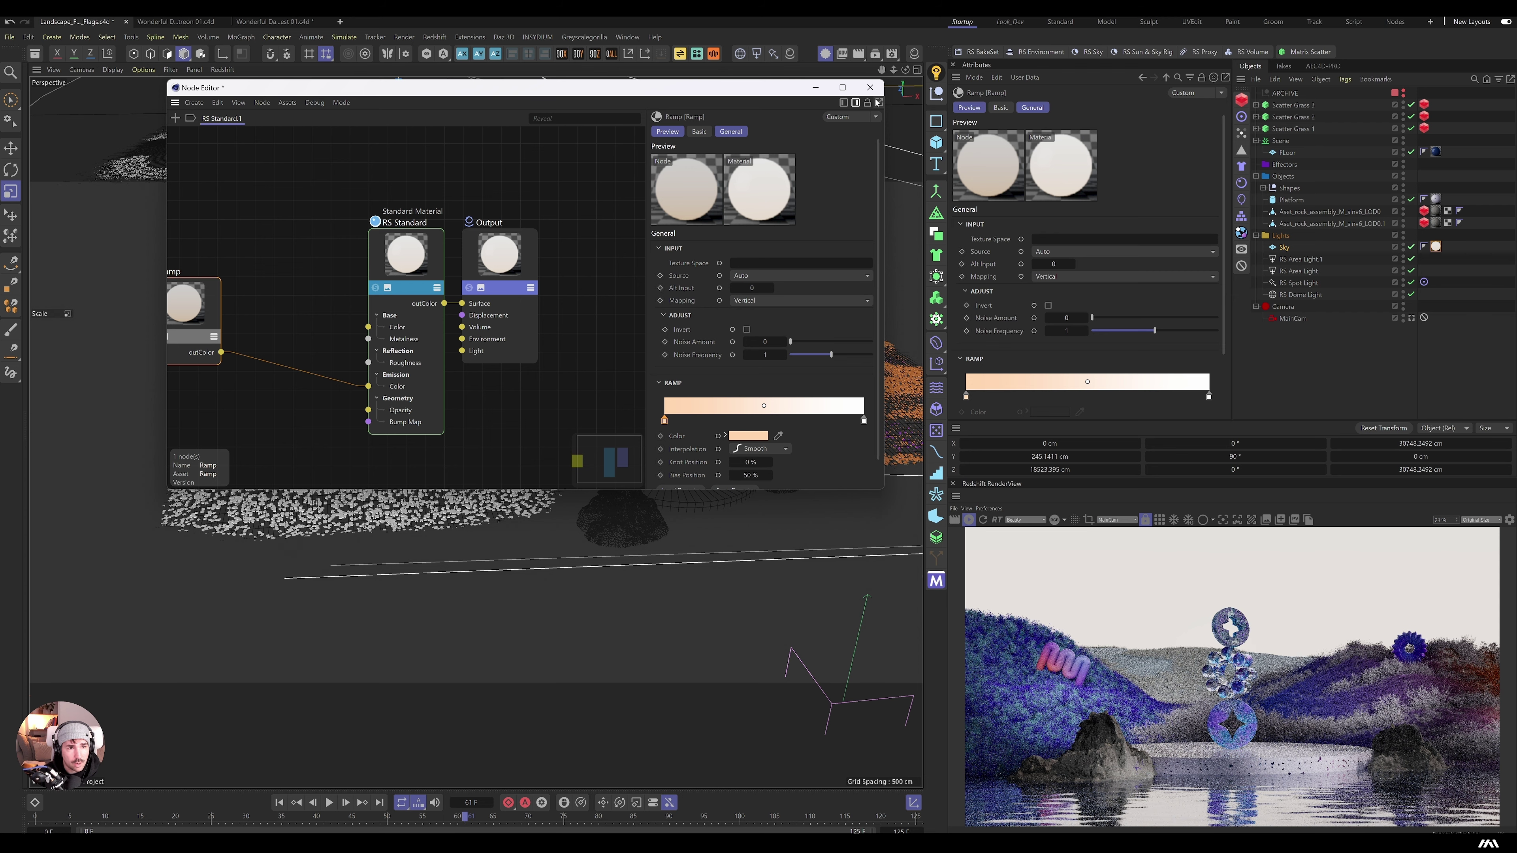
click(863, 421)
double_click(863, 422)
drag(885, 430, 918, 429)
click(912, 443)
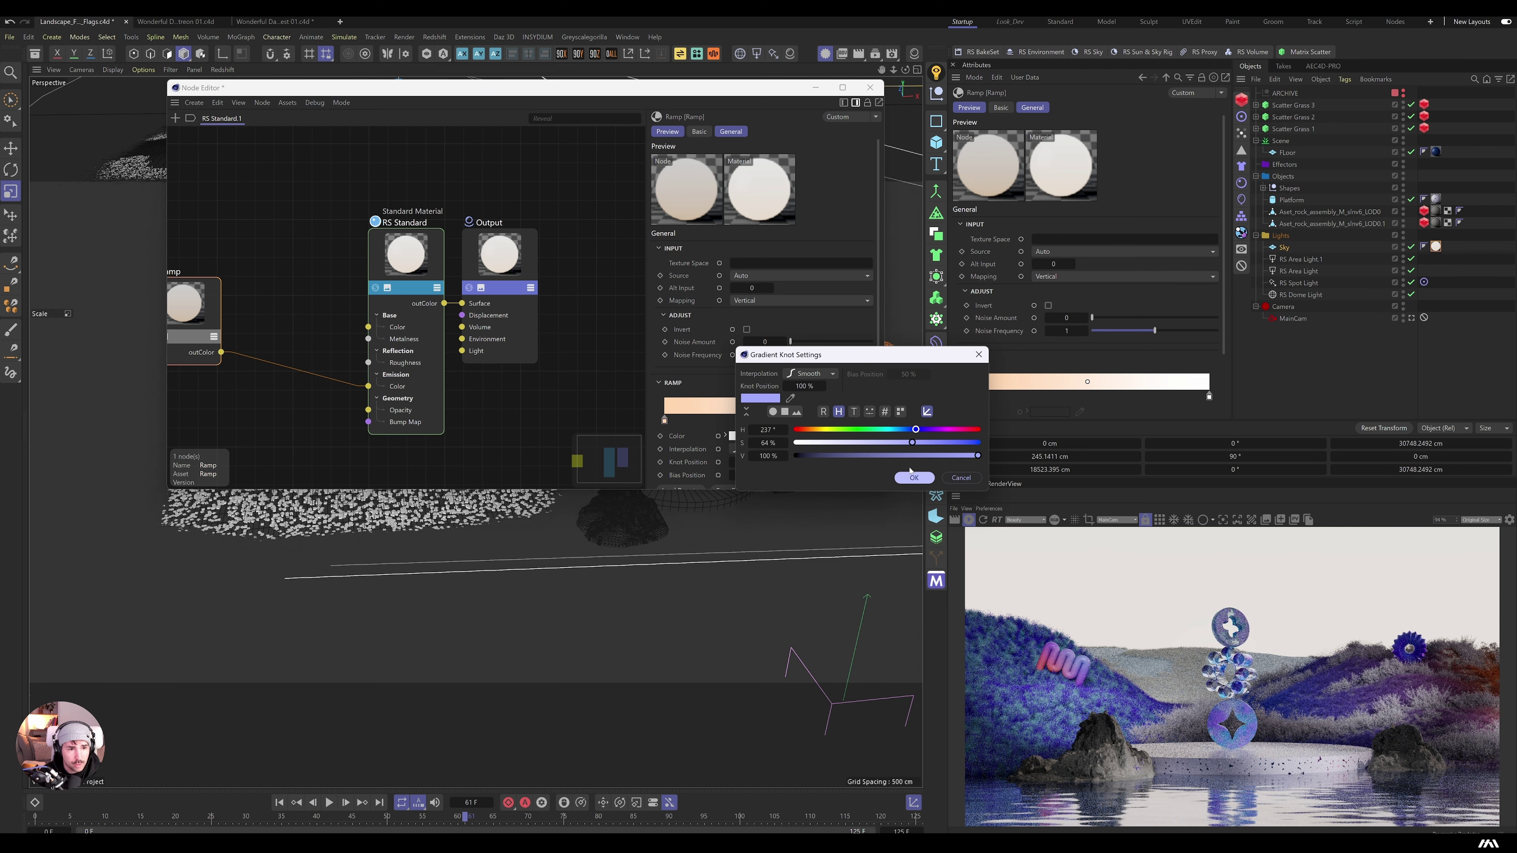
click(915, 478)
click(869, 88)
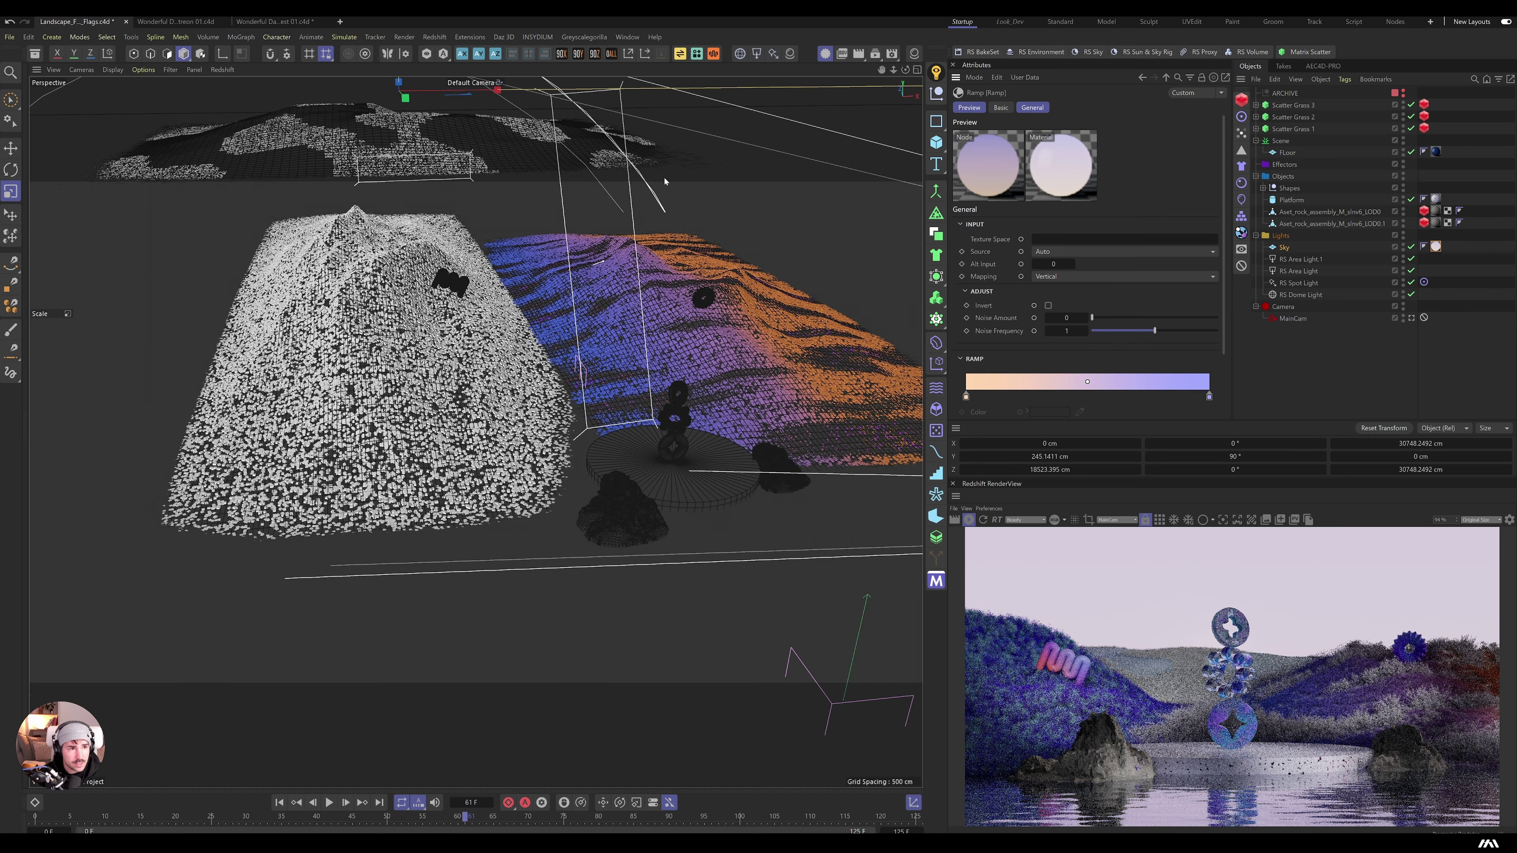
Step: Scale the Sky plane down to 17215 cm wide and reduce its depth
alt+drag(911, 206, 747, 225)
alt+middle_drag(746, 225, 586, 431)
alt+drag(586, 430, 650, 305)
alt+right_drag(717, 293, 538, 364)
alt+drag(758, 272, 551, 301)
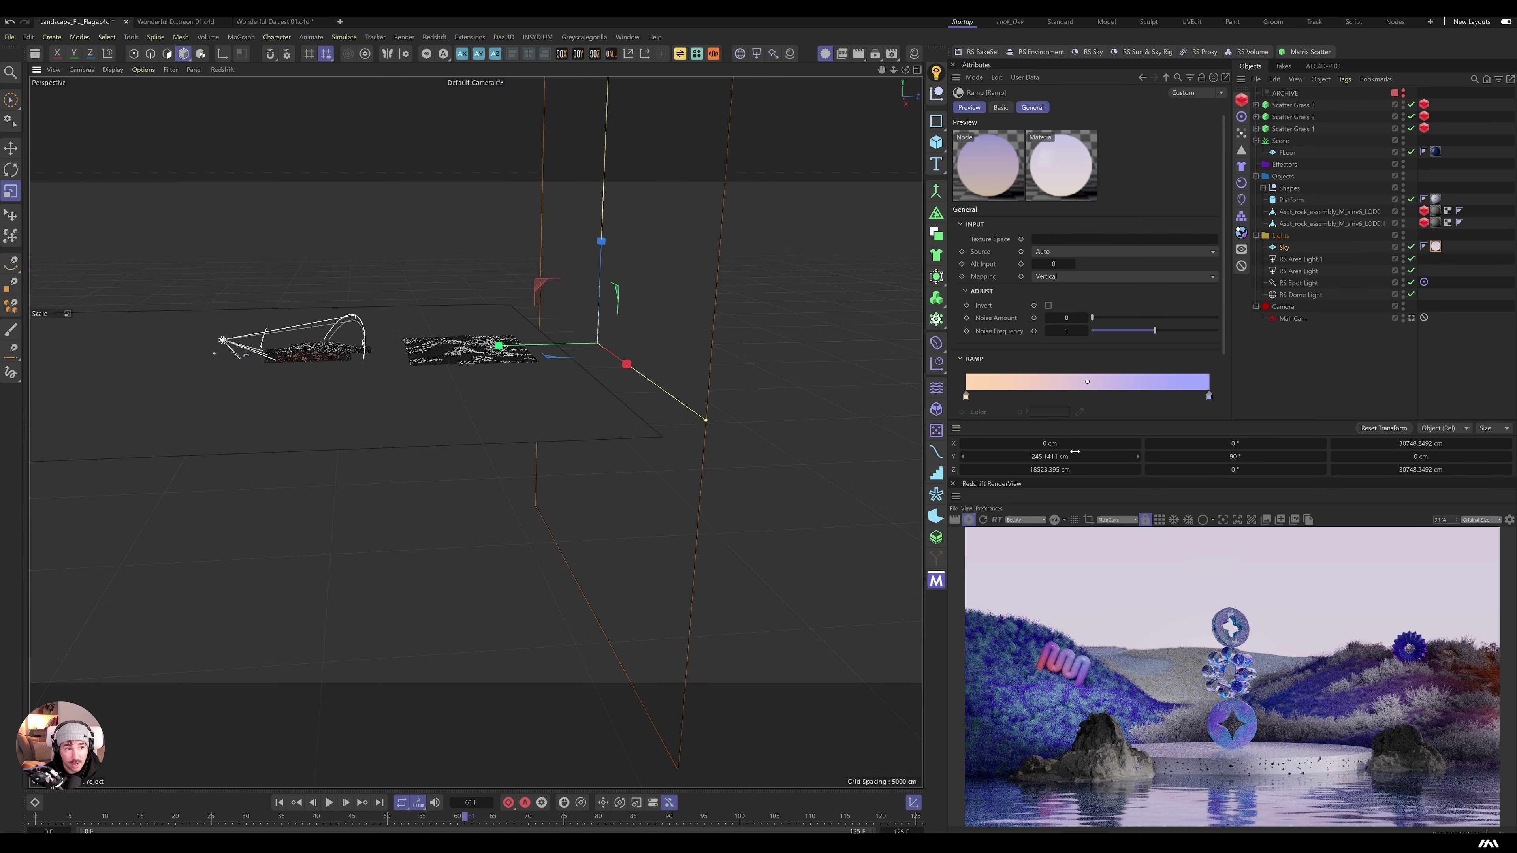
key(t)
drag(639, 153, 570, 290)
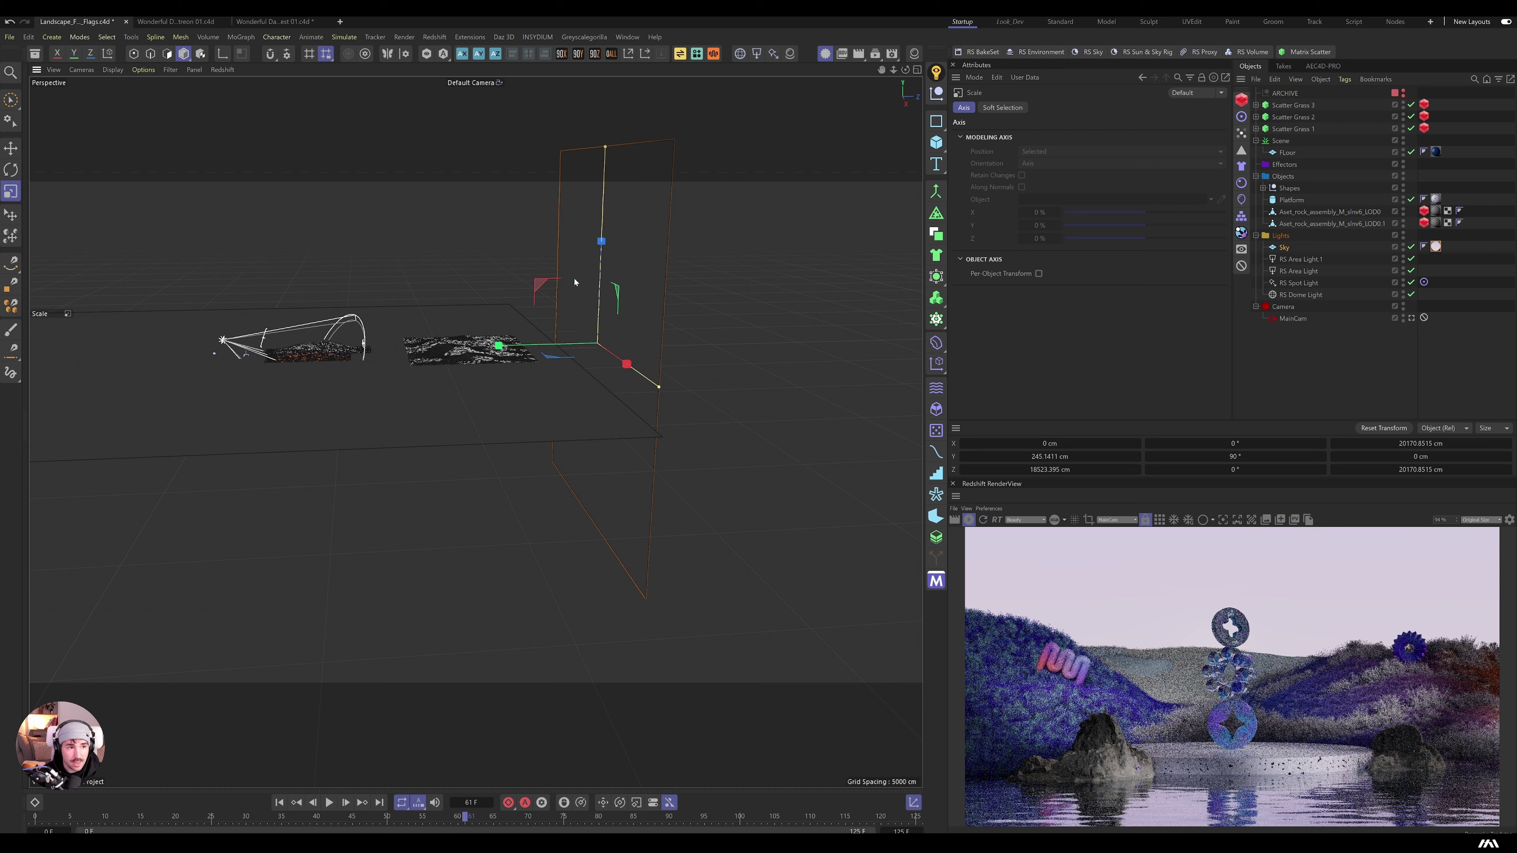
drag(605, 147, 604, 245)
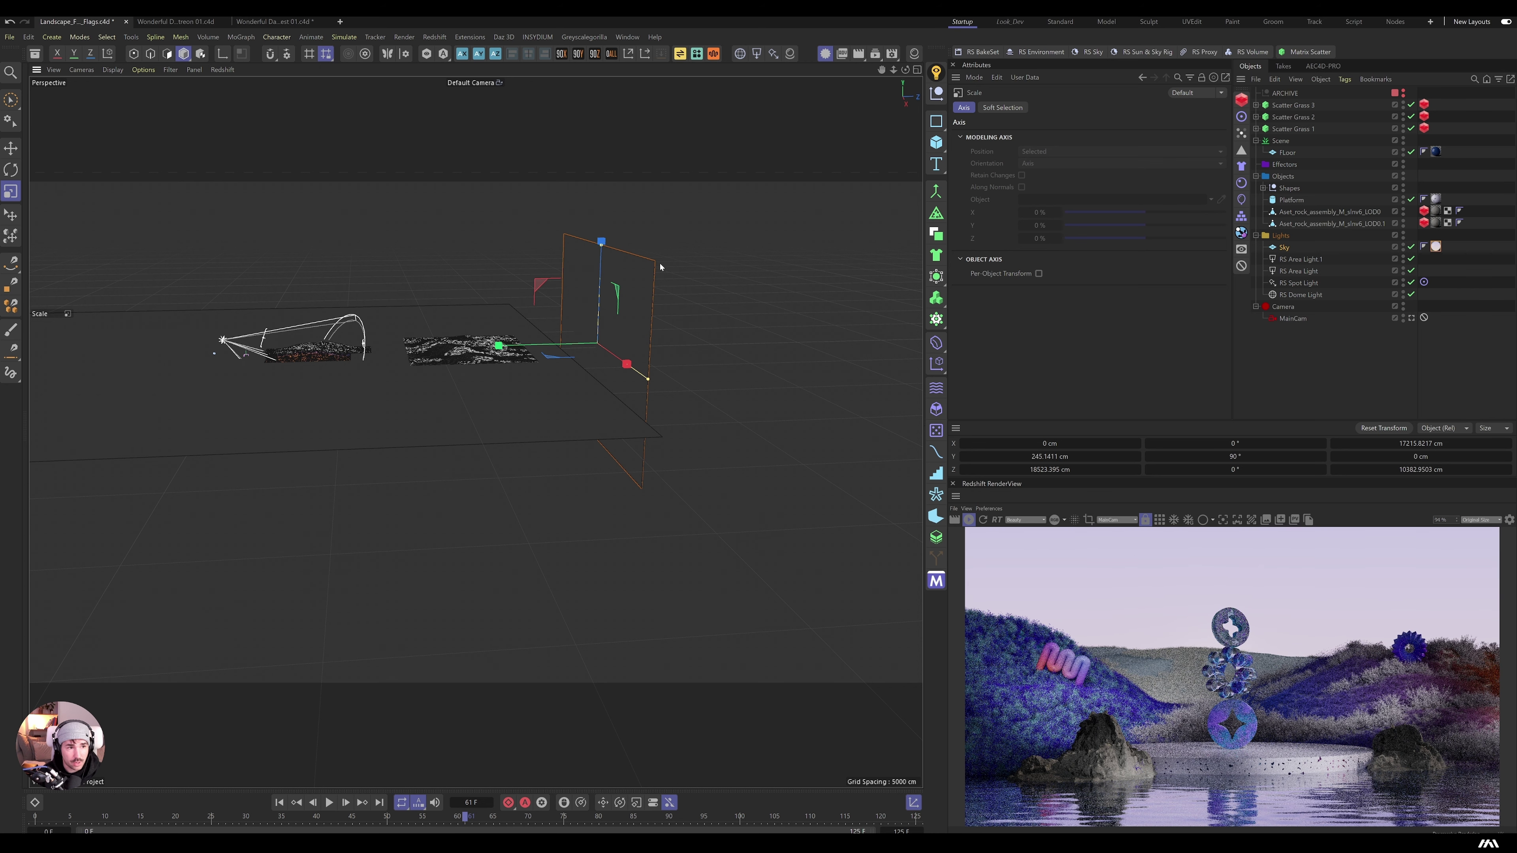
mouse_move(599, 249)
mouse_down()
mouse_move(603, 217)
mouse_move(600, 253)
mouse_up()
Step: Move the Sky plane vertically to a height of about 2094 cm
key(e)
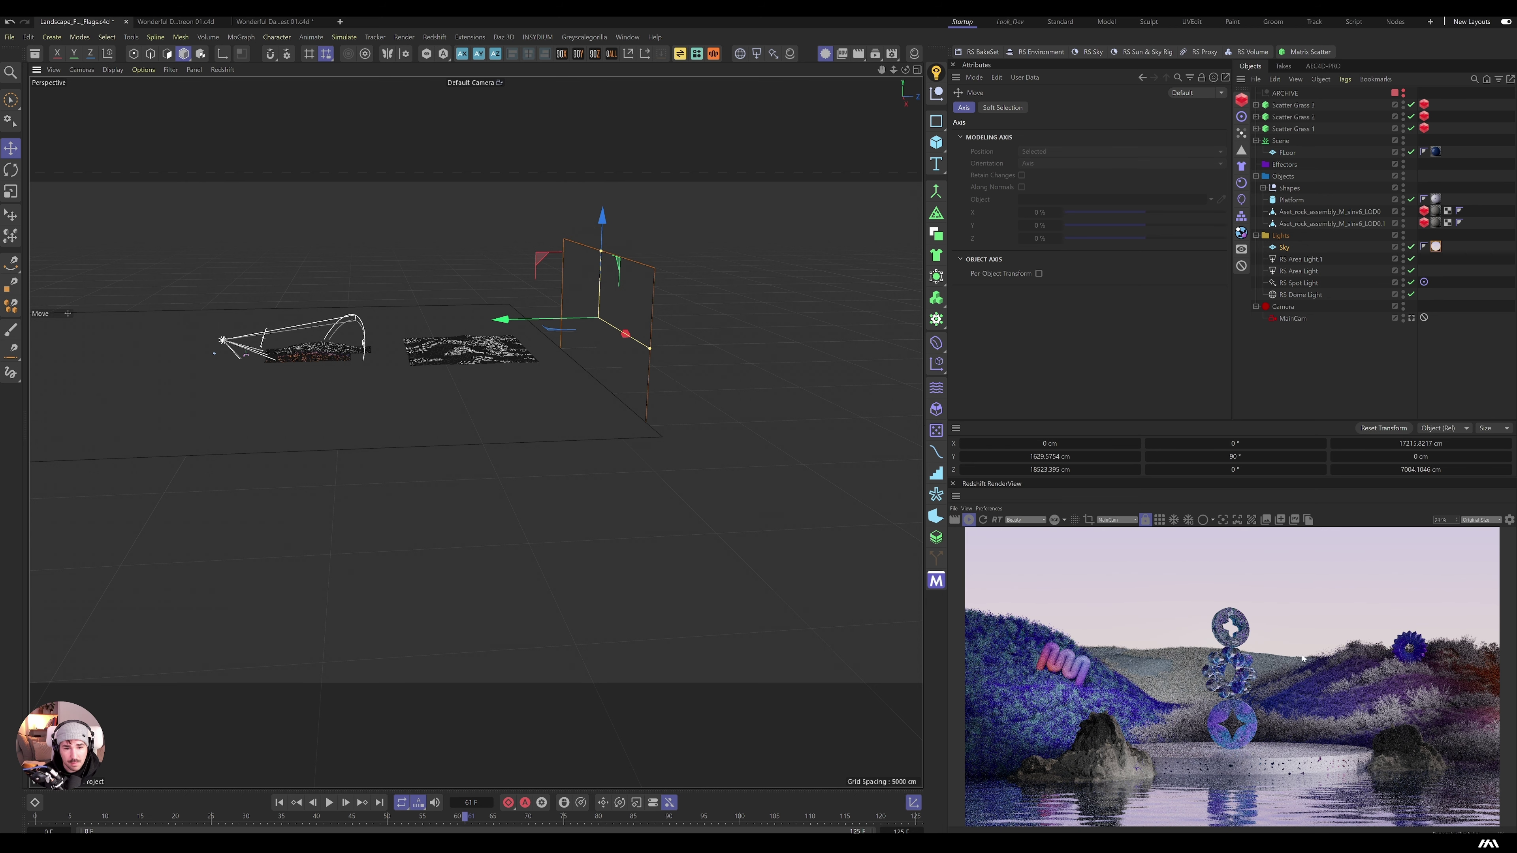
drag(602, 218, 604, 190)
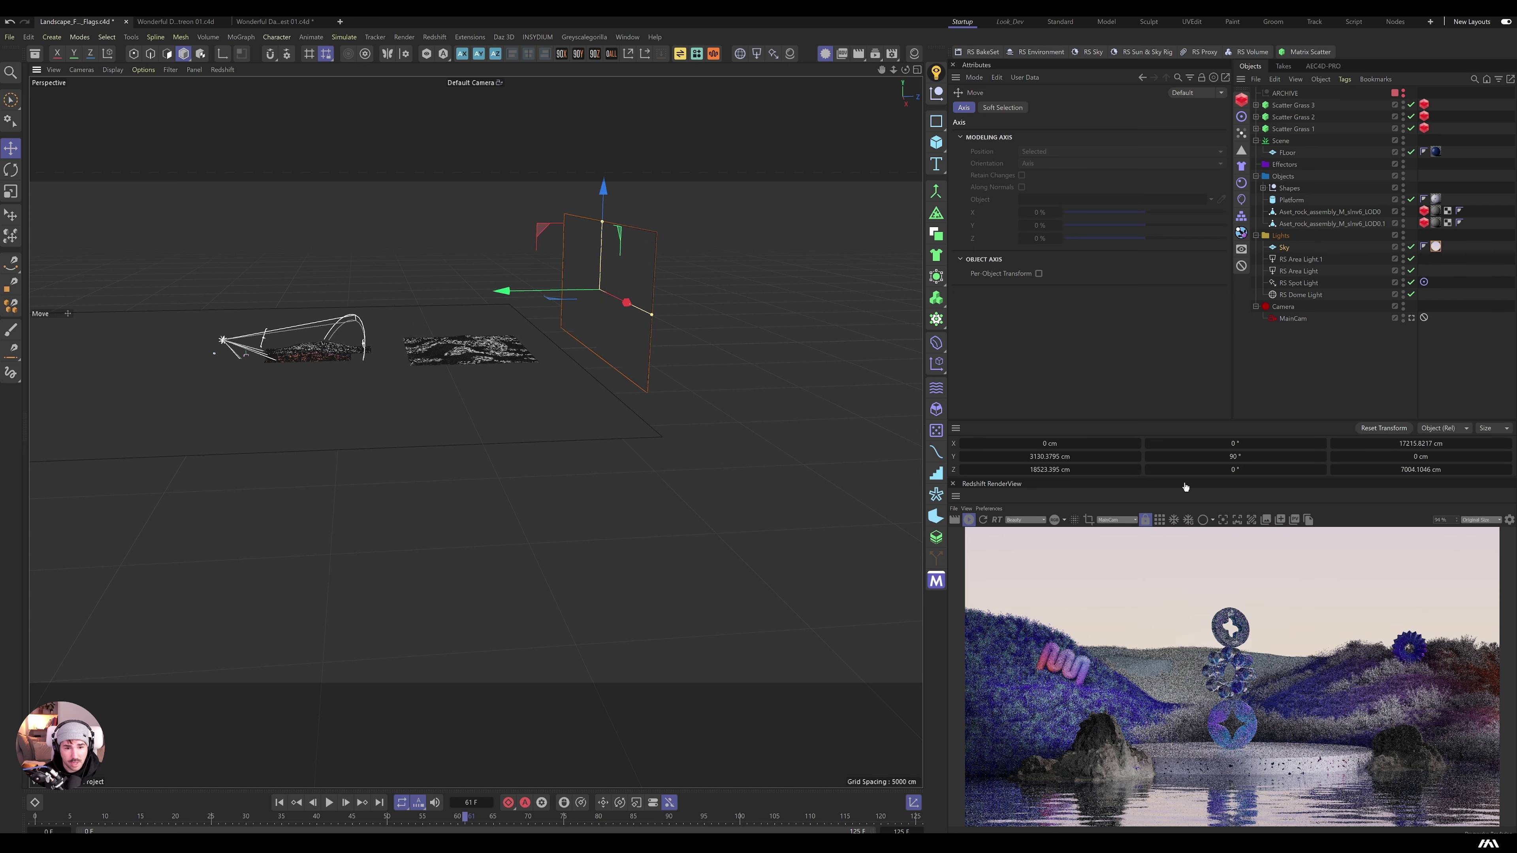
drag(607, 196, 602, 209)
Step: Saturate the Sky ramp's left knot from pale peach to a strong orange
click(1436, 247)
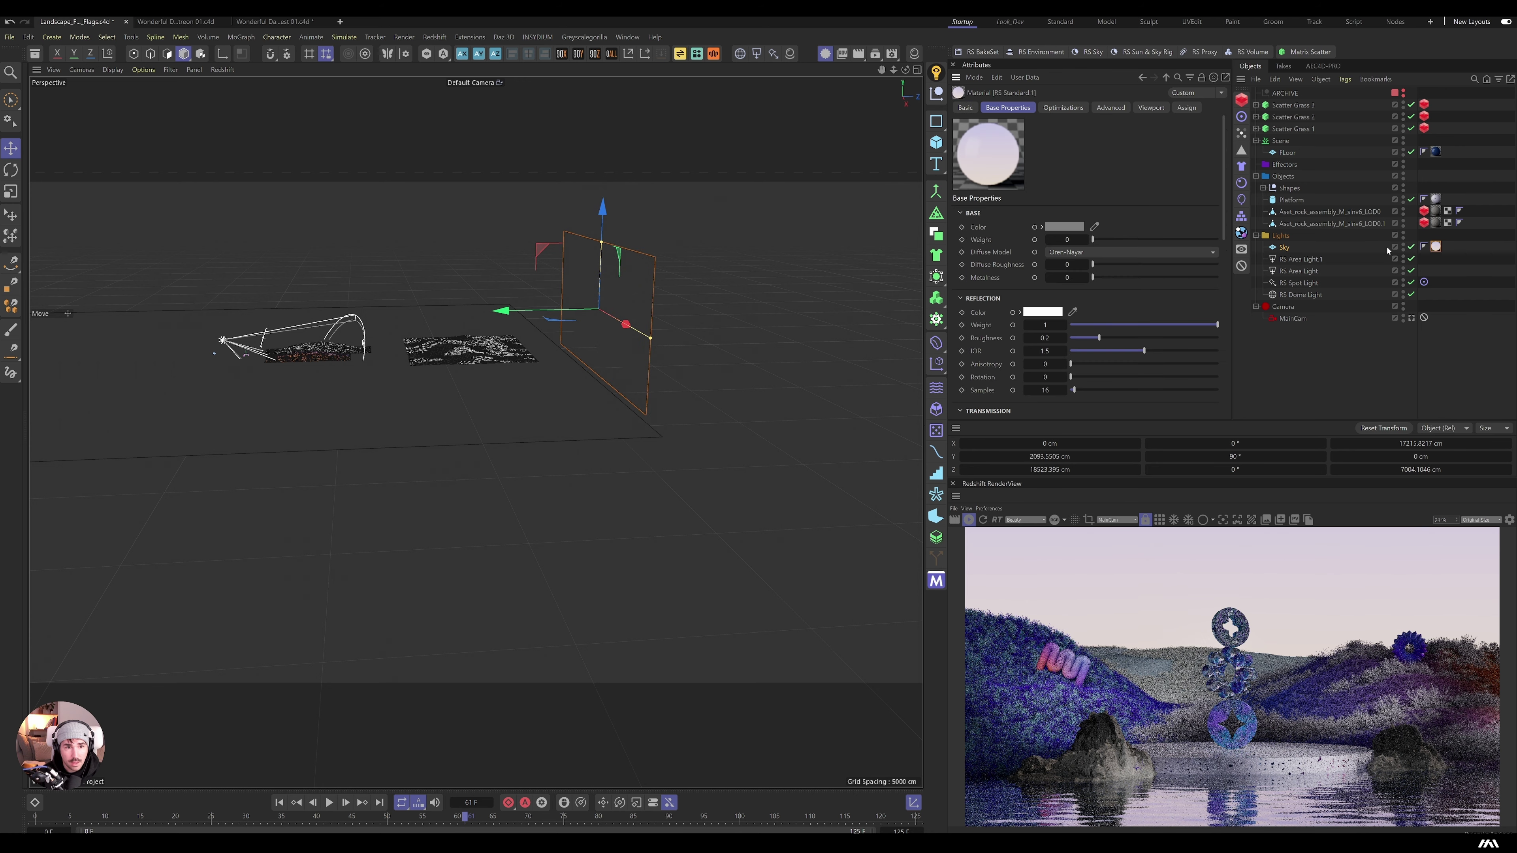
scroll(1101, 292, down, 8)
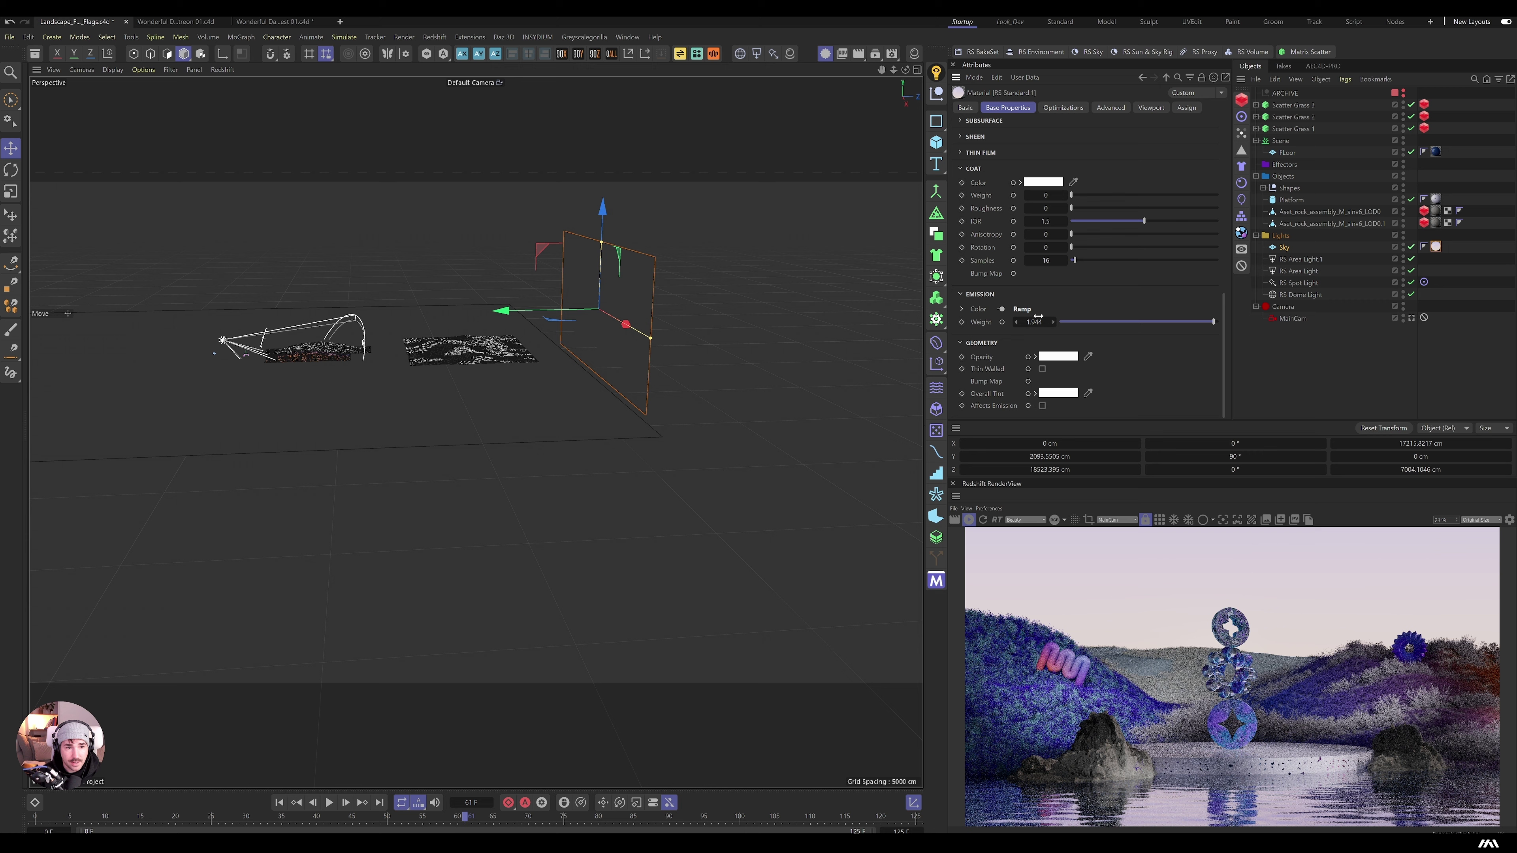
click(1027, 311)
double_click(966, 317)
drag(1009, 341, 1078, 342)
click(1019, 377)
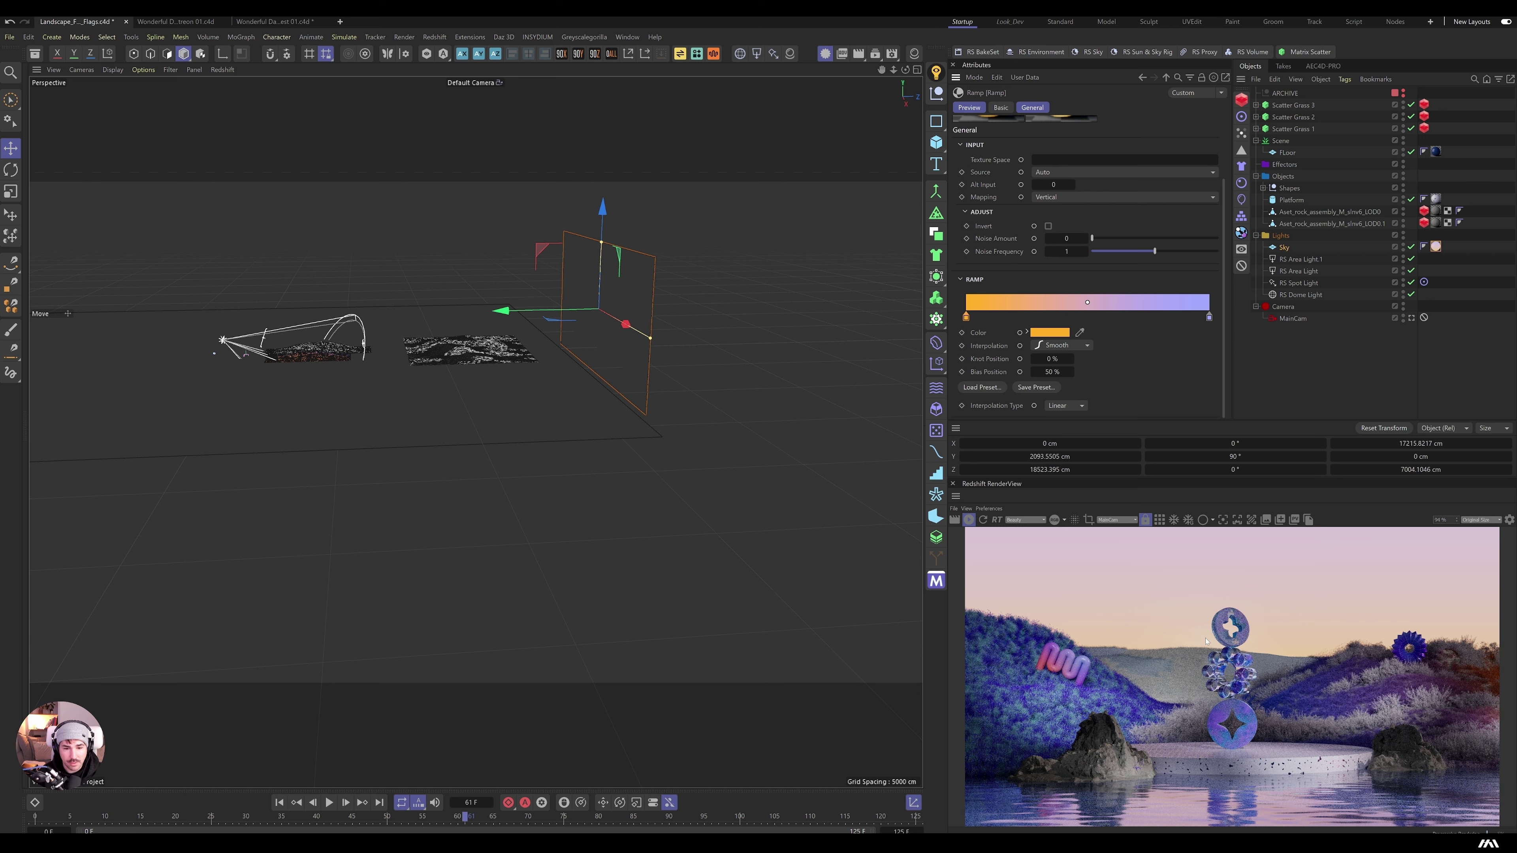
click(1435, 211)
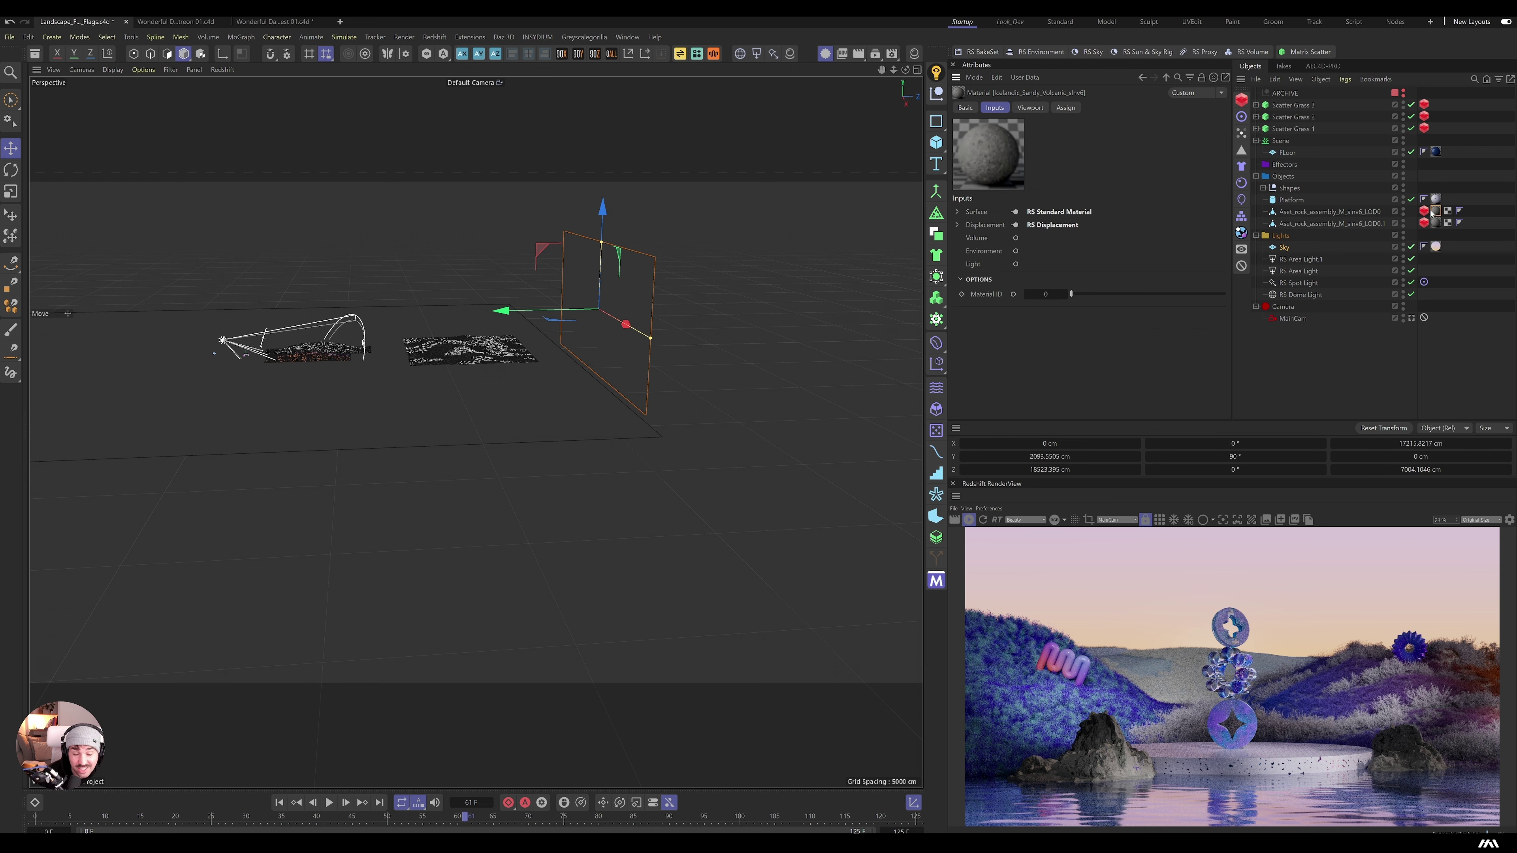
Step: In the rock material's node graph, set Color Layer's Layer 1 to Add at mask 0.991
right_click(1016, 213)
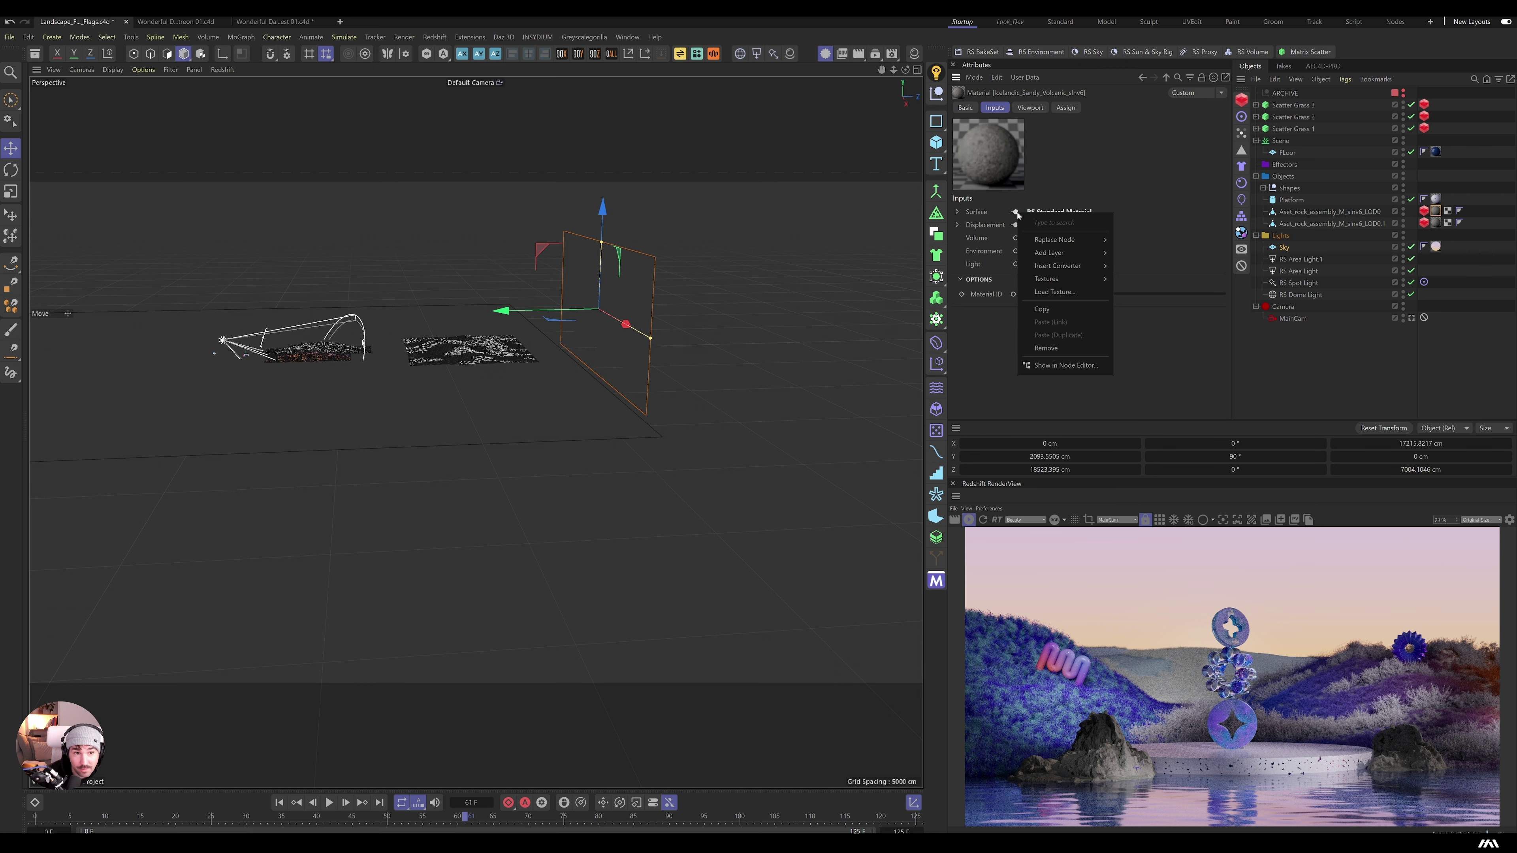
click(1073, 366)
drag(1088, 355, 602, 236)
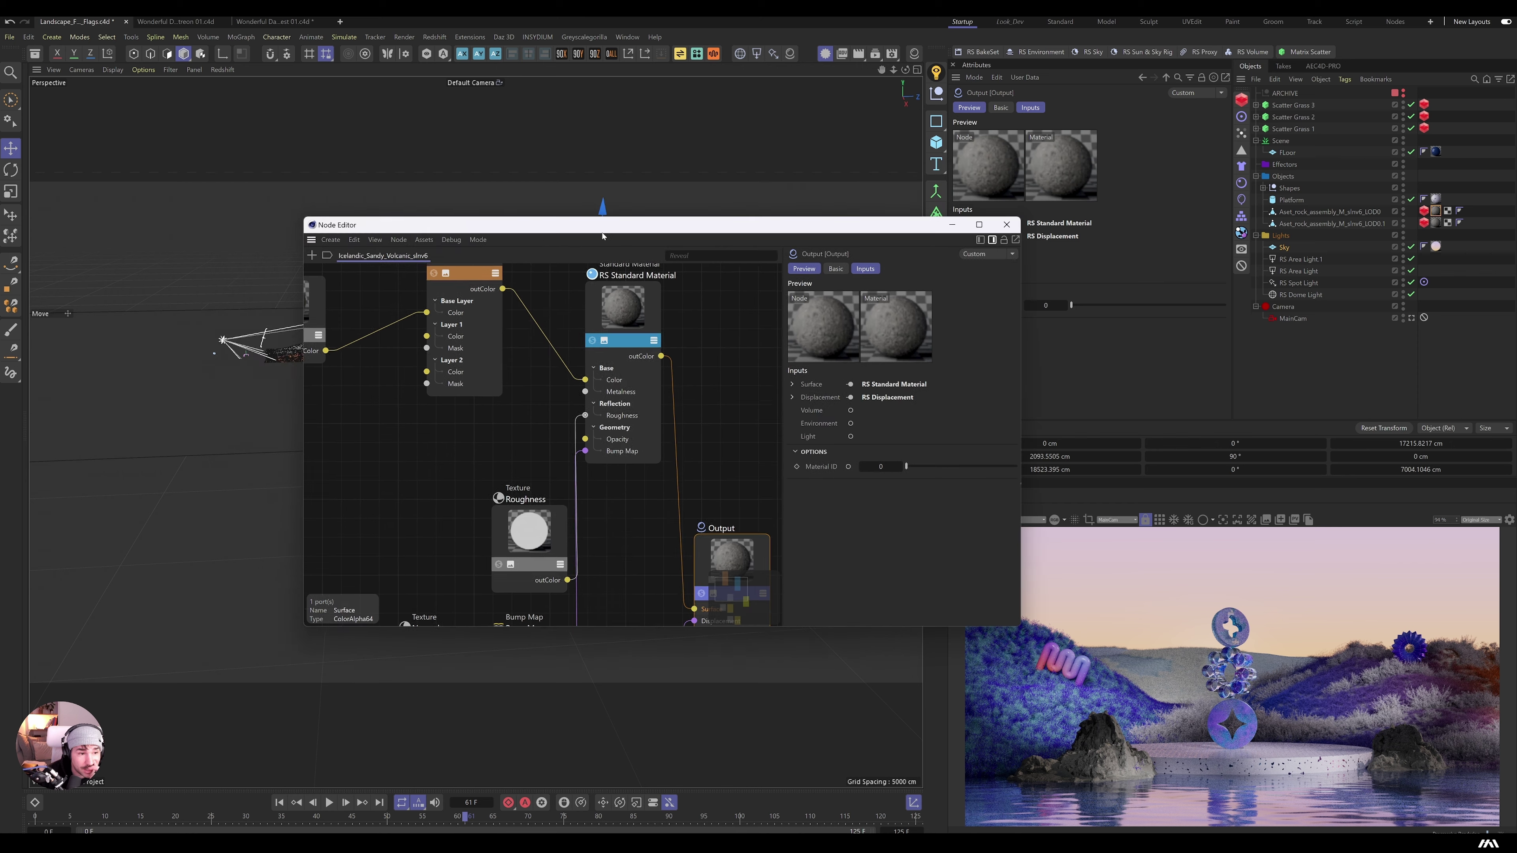
click(494, 318)
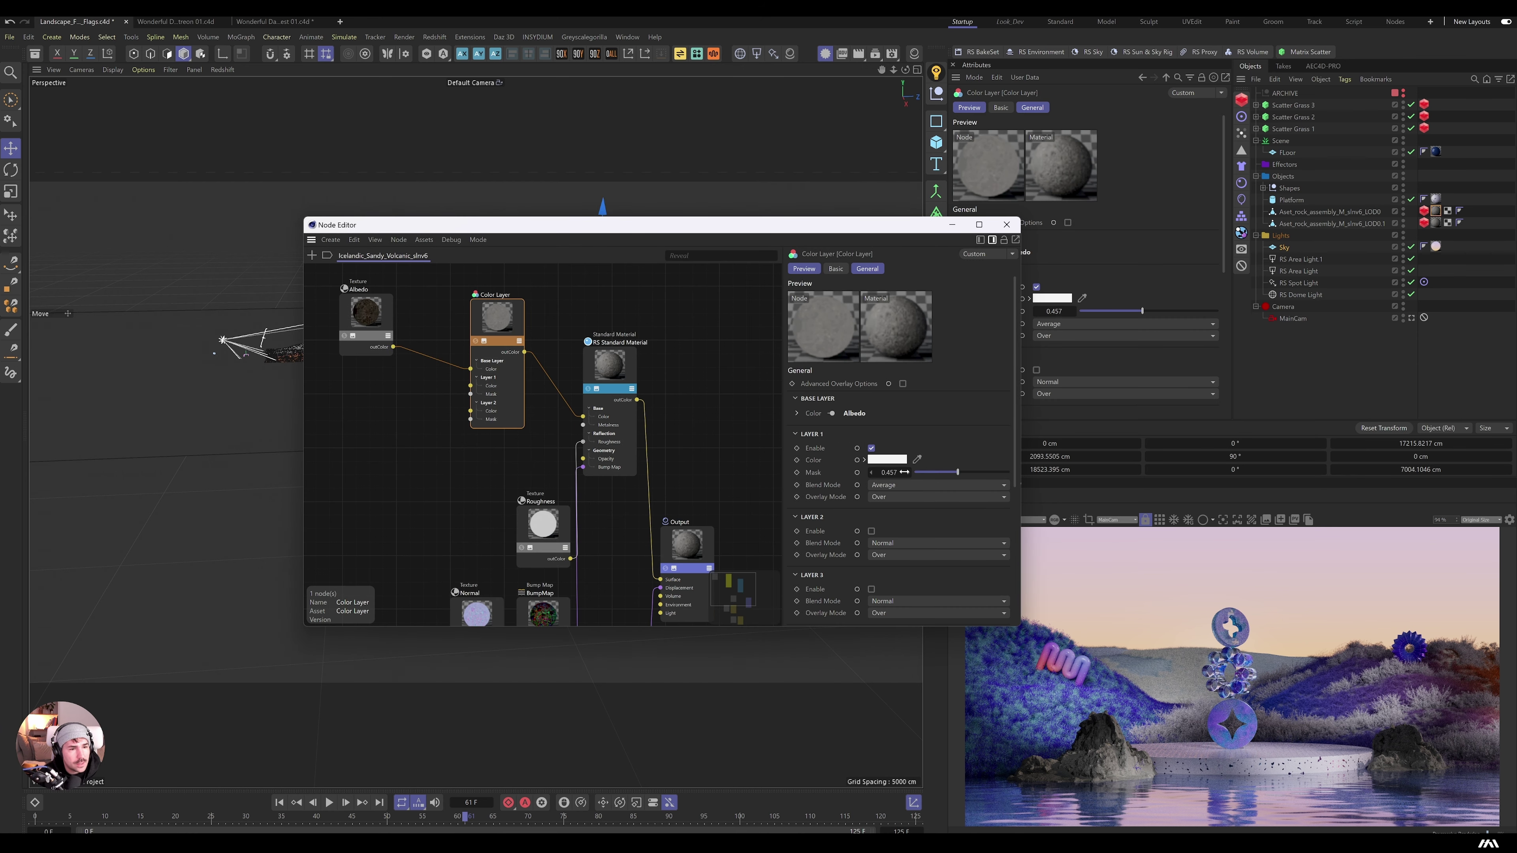
click(931, 485)
click(928, 544)
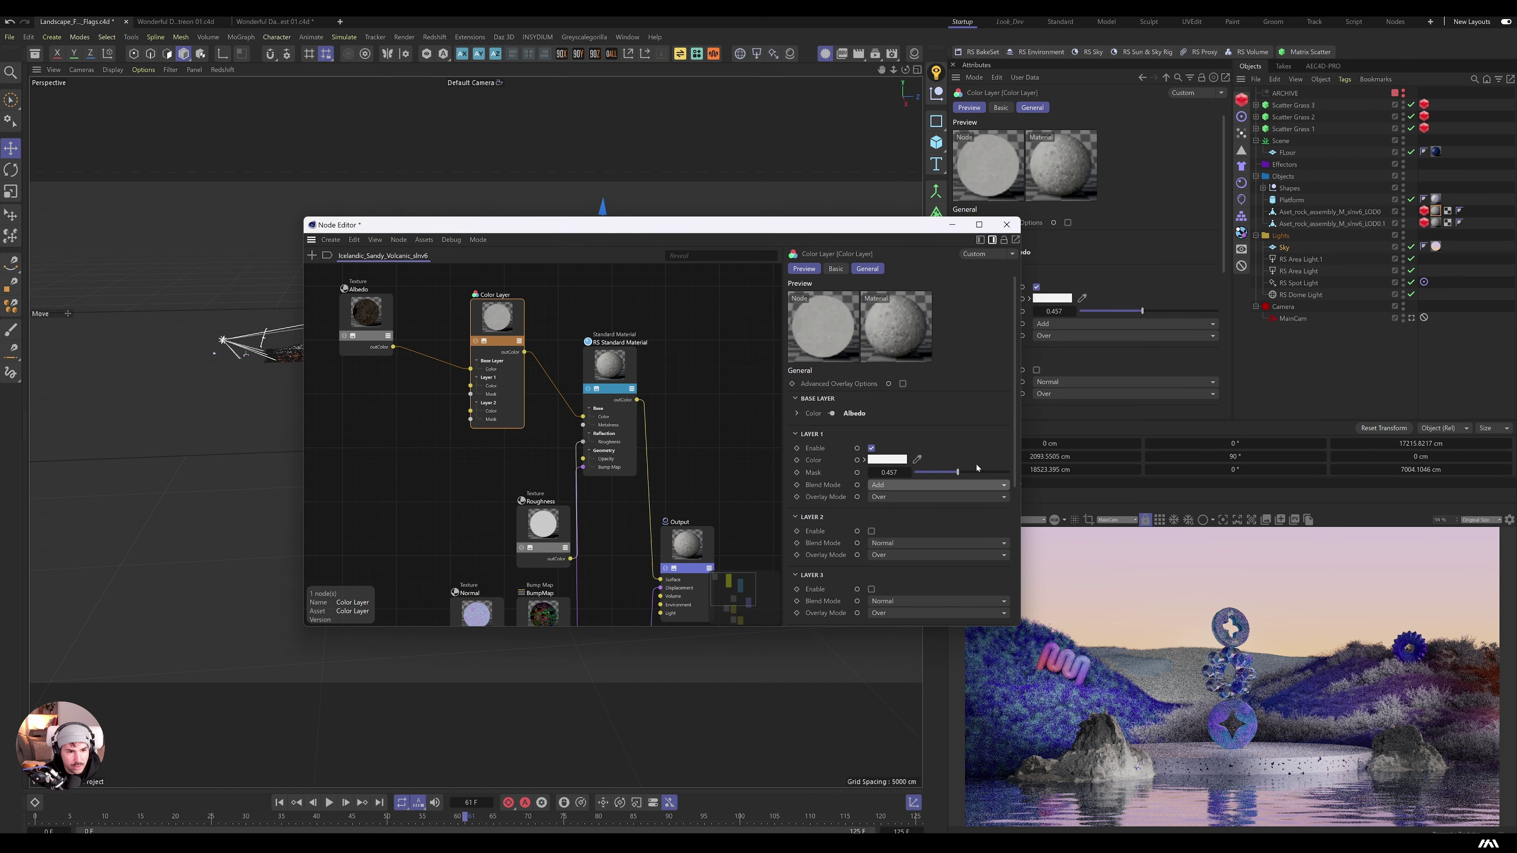
drag(957, 472, 1008, 472)
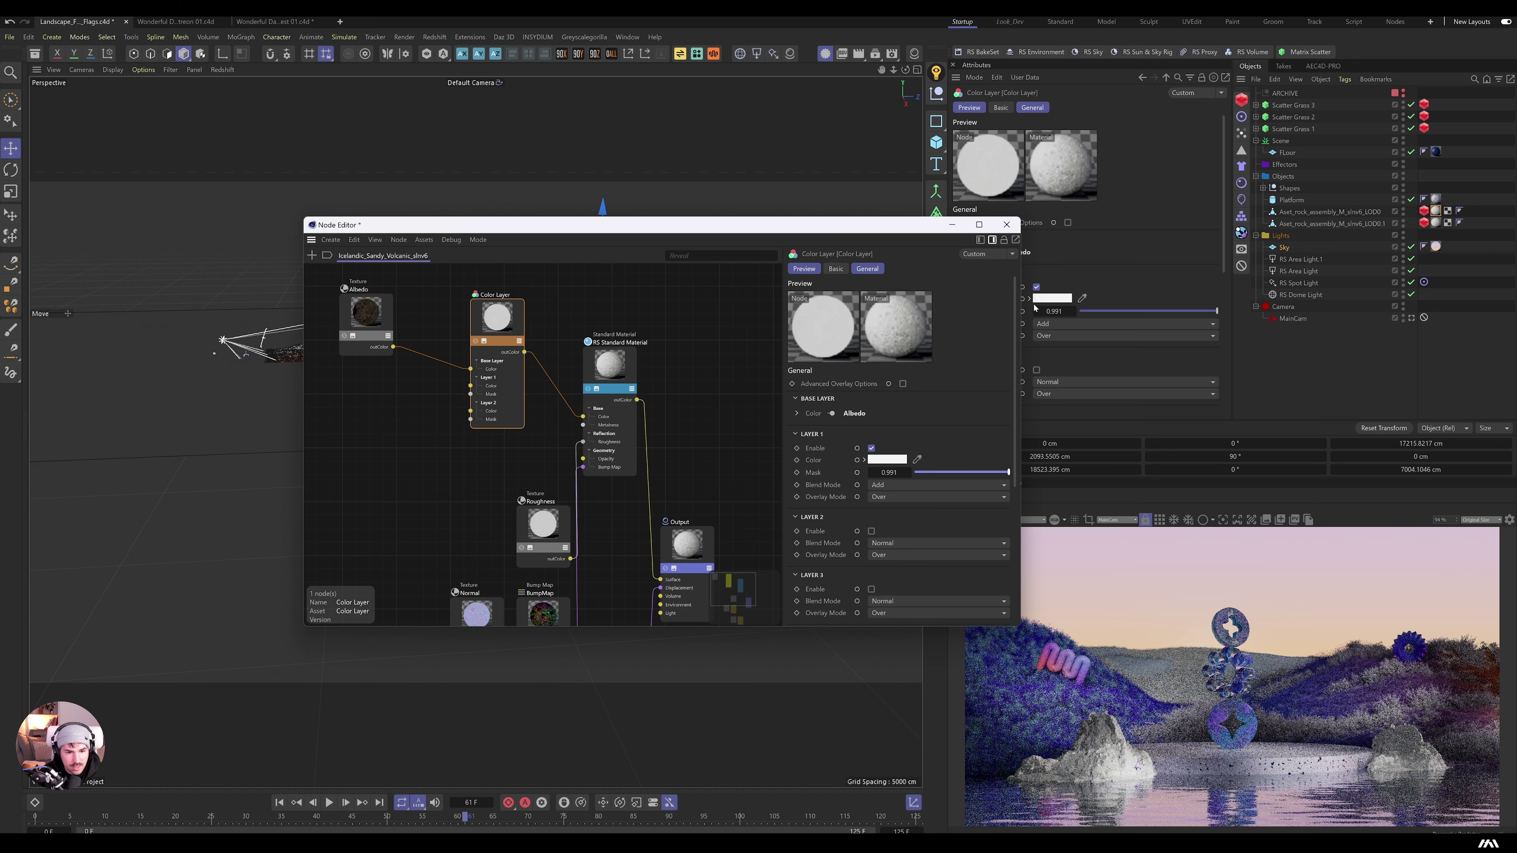
Step: Pick a greyish purple colour for the rock's Layer 1
drag(656, 225, 342, 306)
click(572, 540)
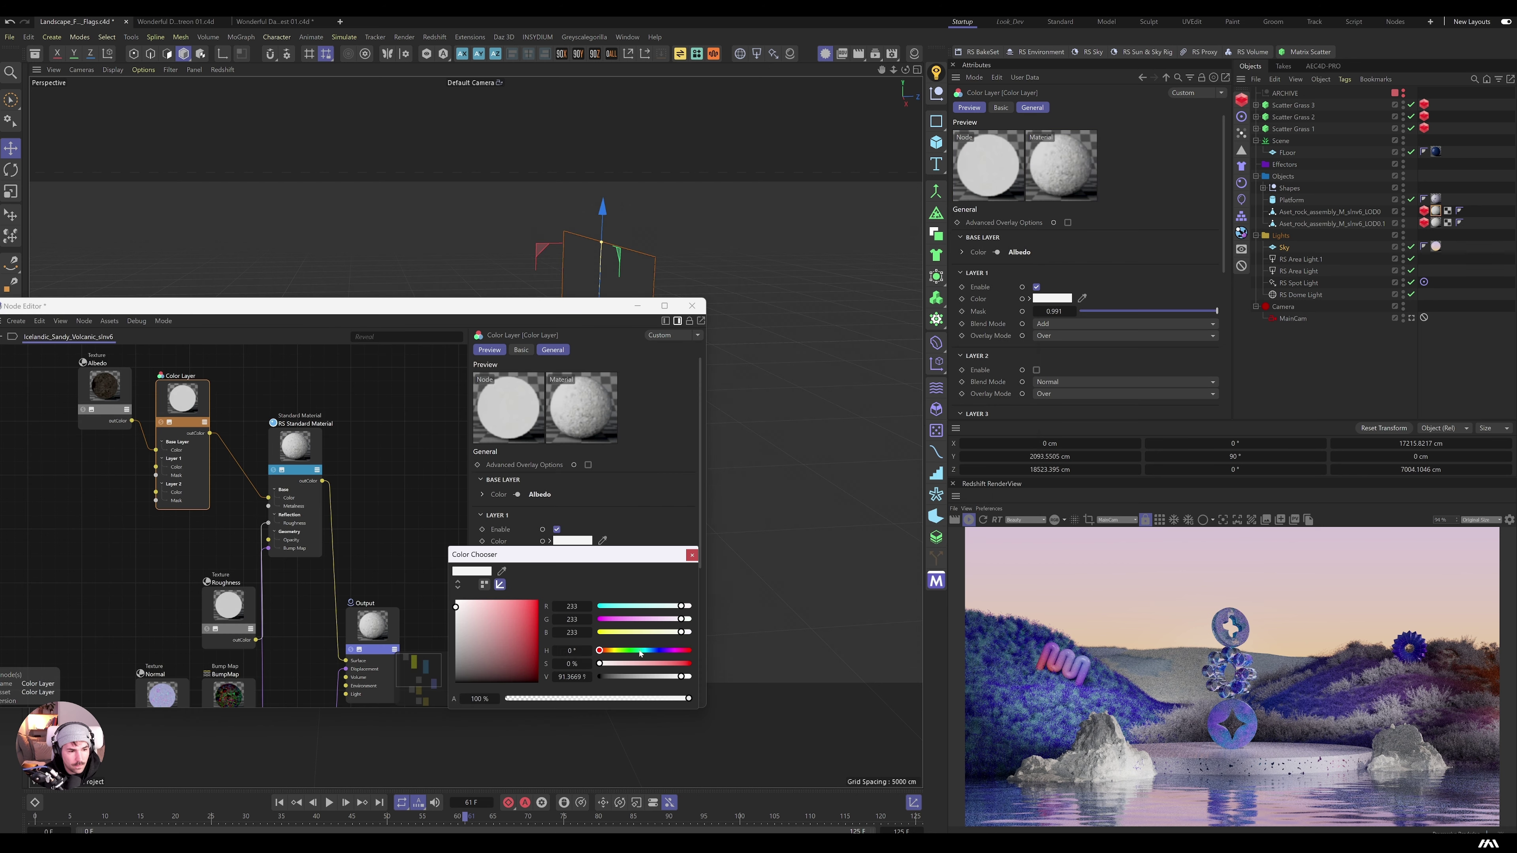
drag(660, 677, 640, 677)
click(650, 651)
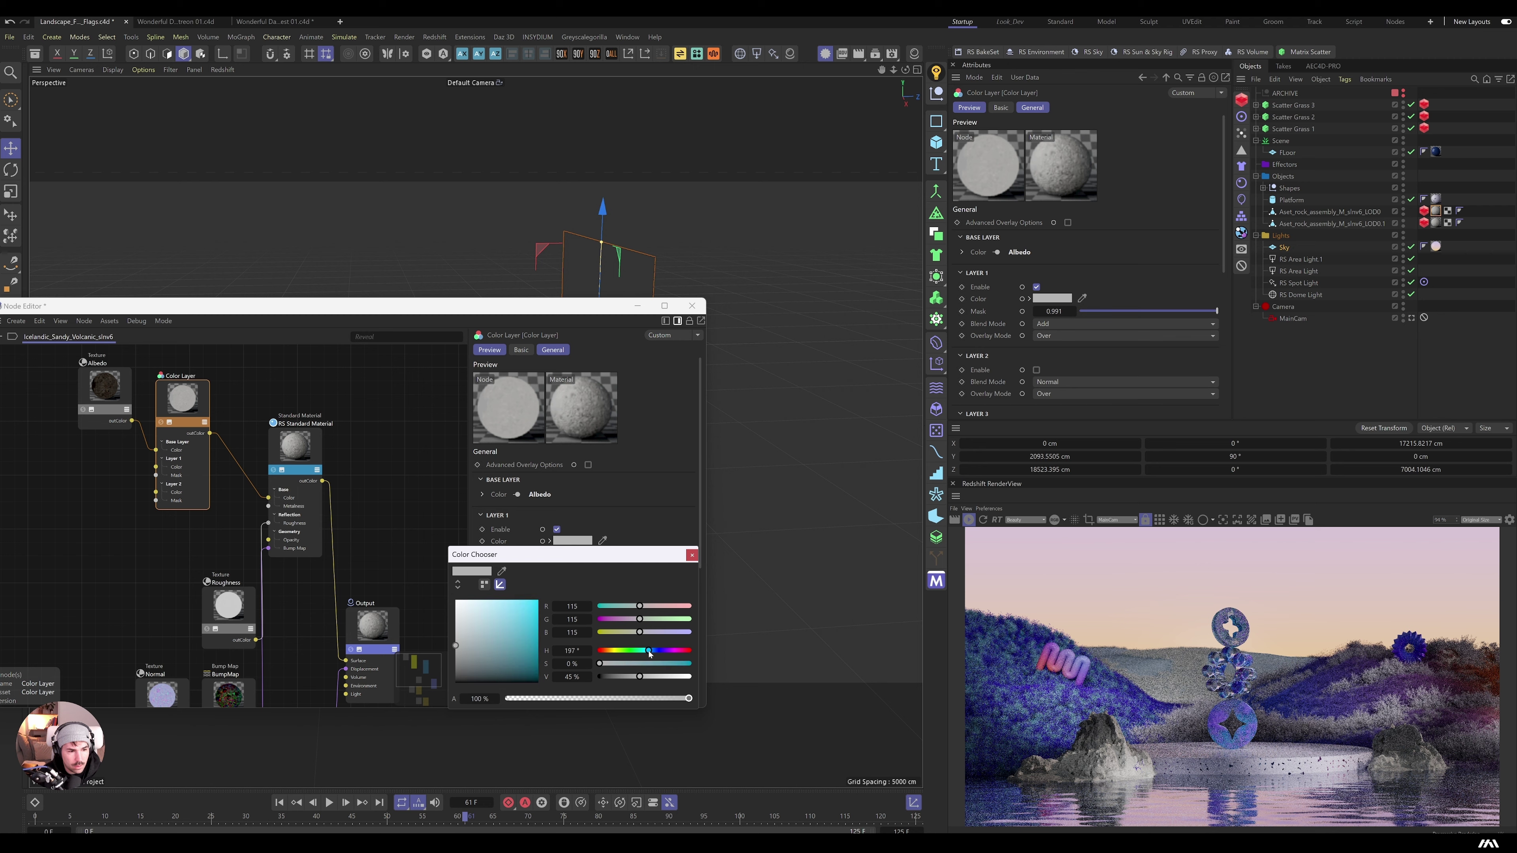
click(490, 653)
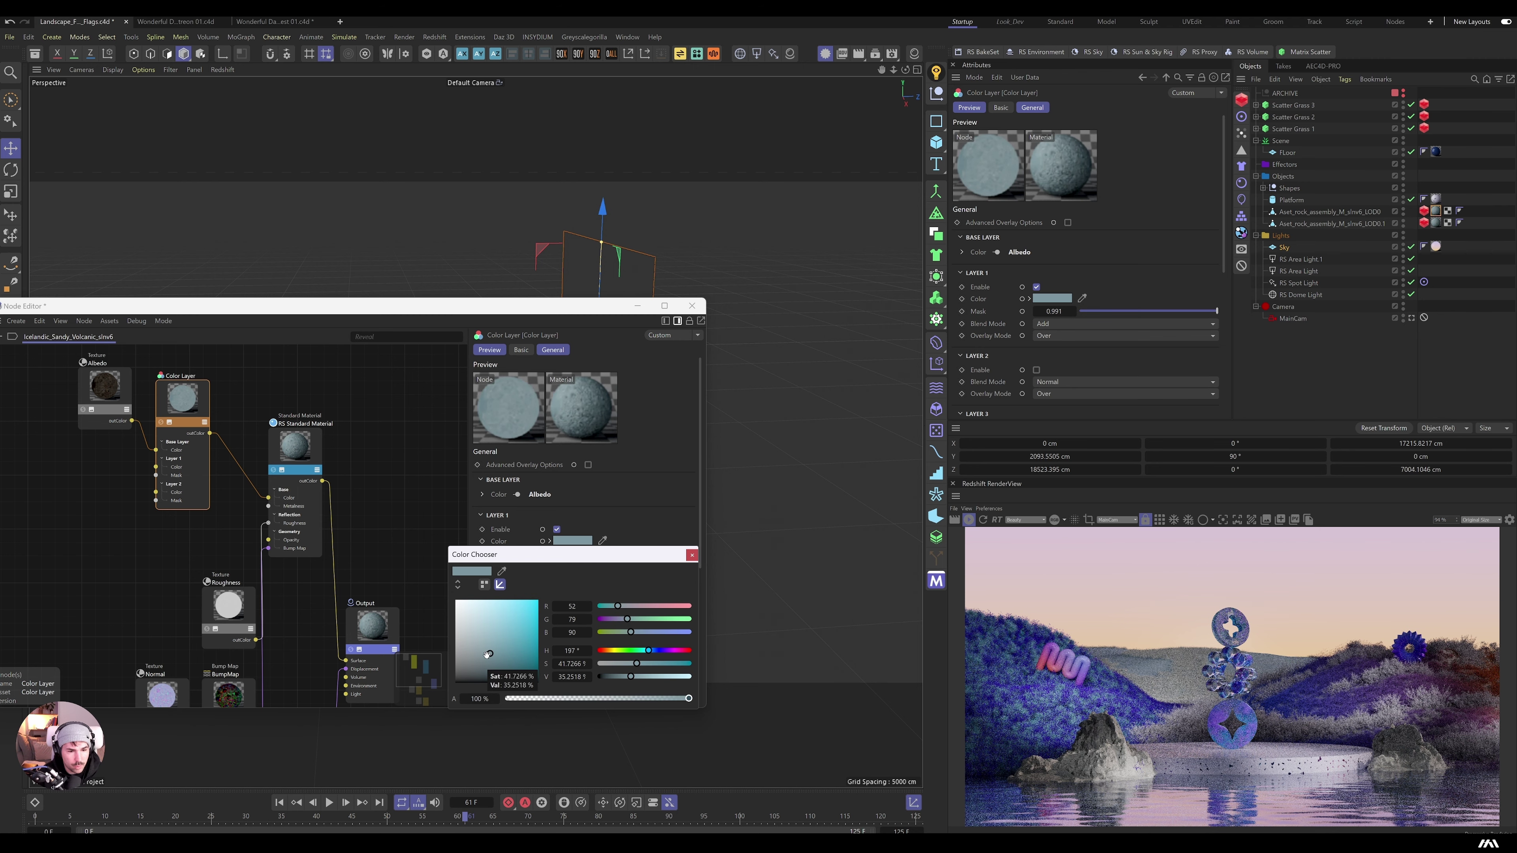
click(472, 646)
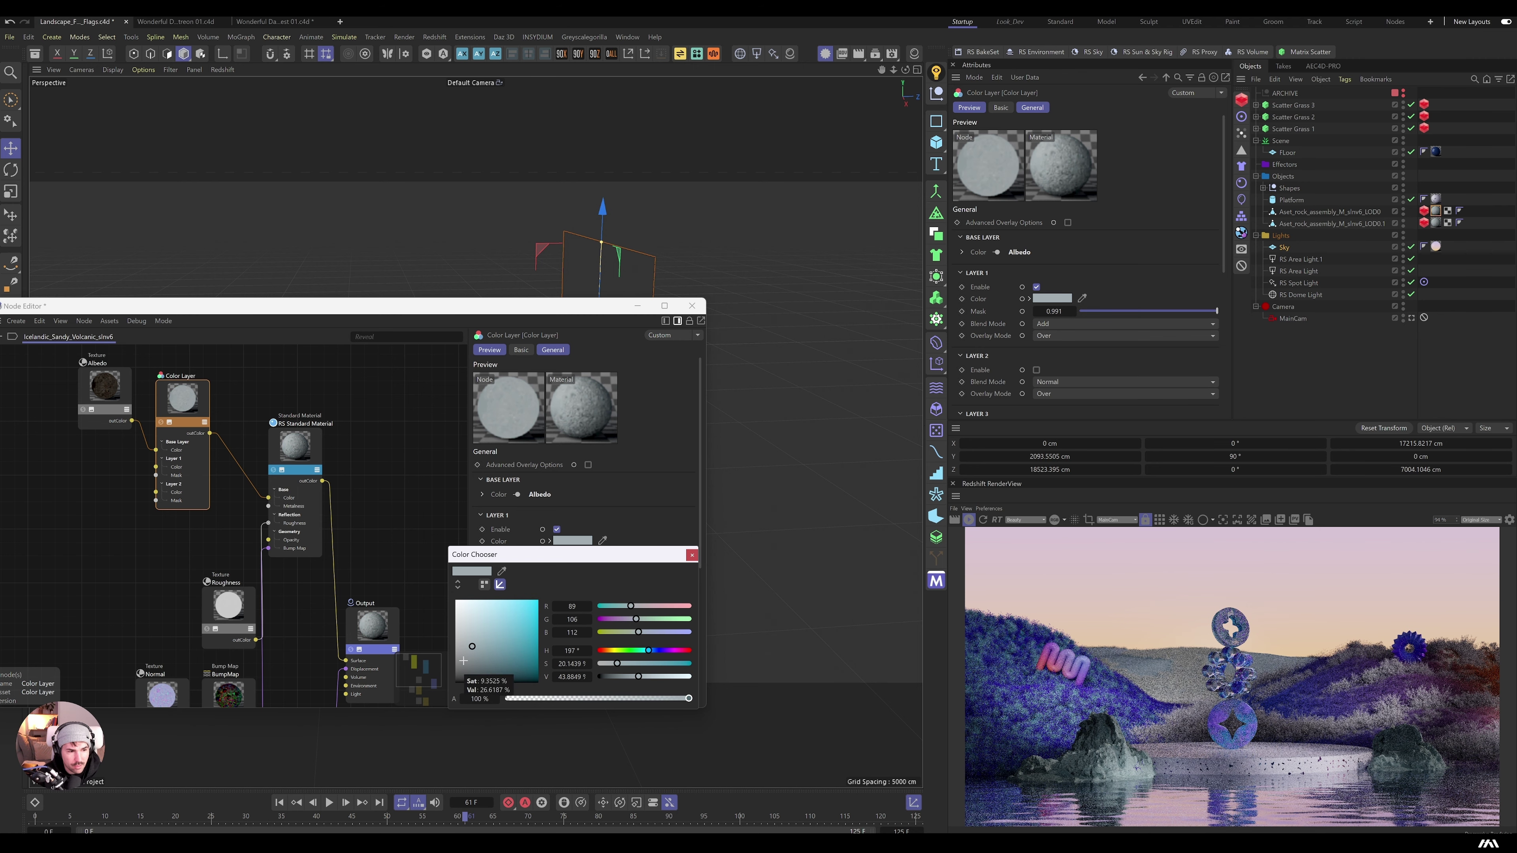
click(665, 650)
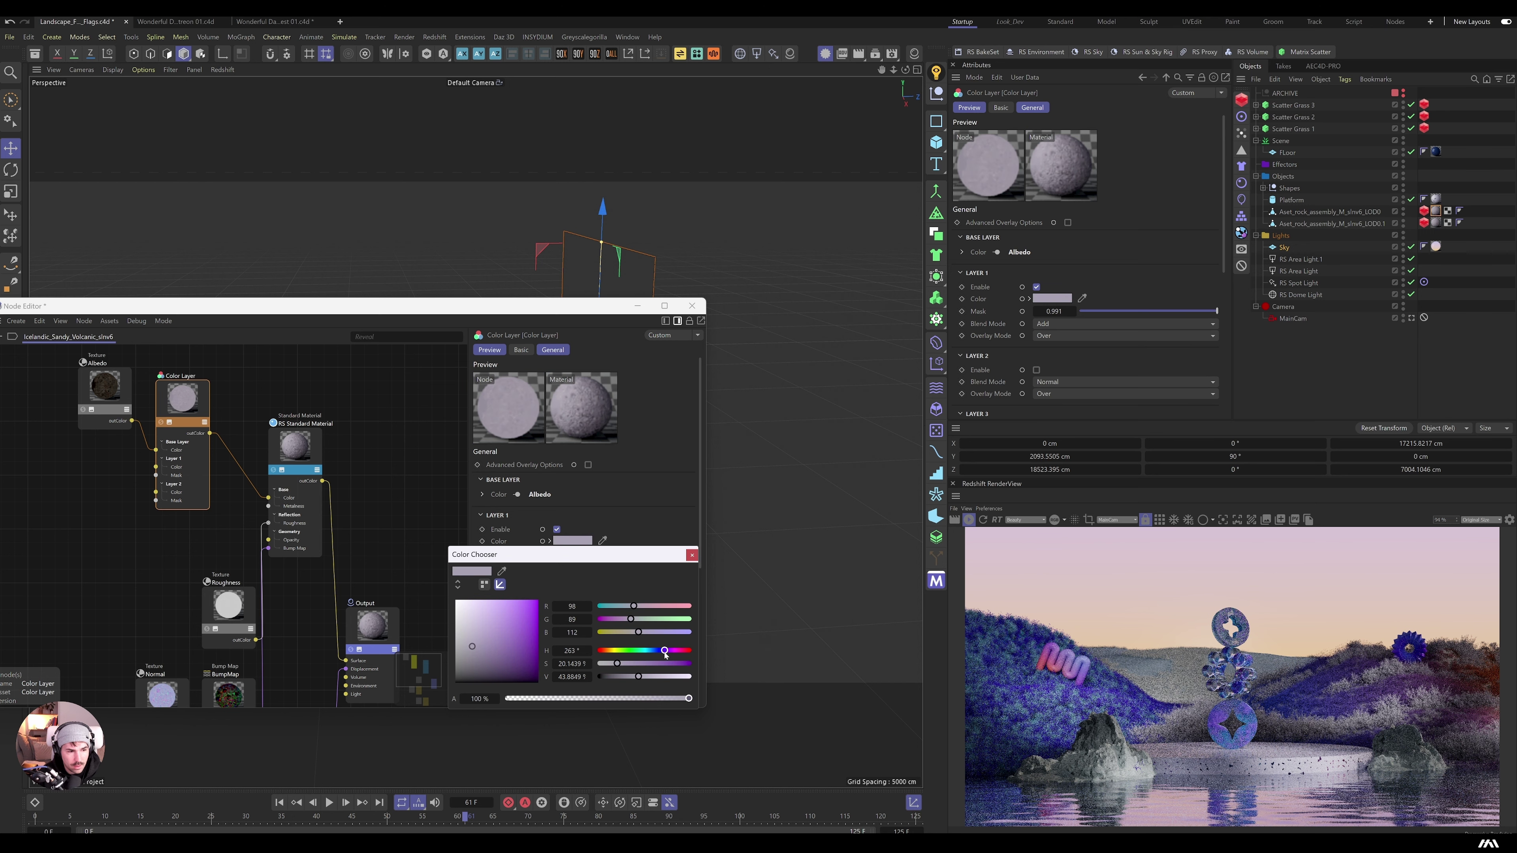
Step: Try maximum displacement 0.1 and displacement scale 5 on both rocks' Redshift object tags
click(691, 305)
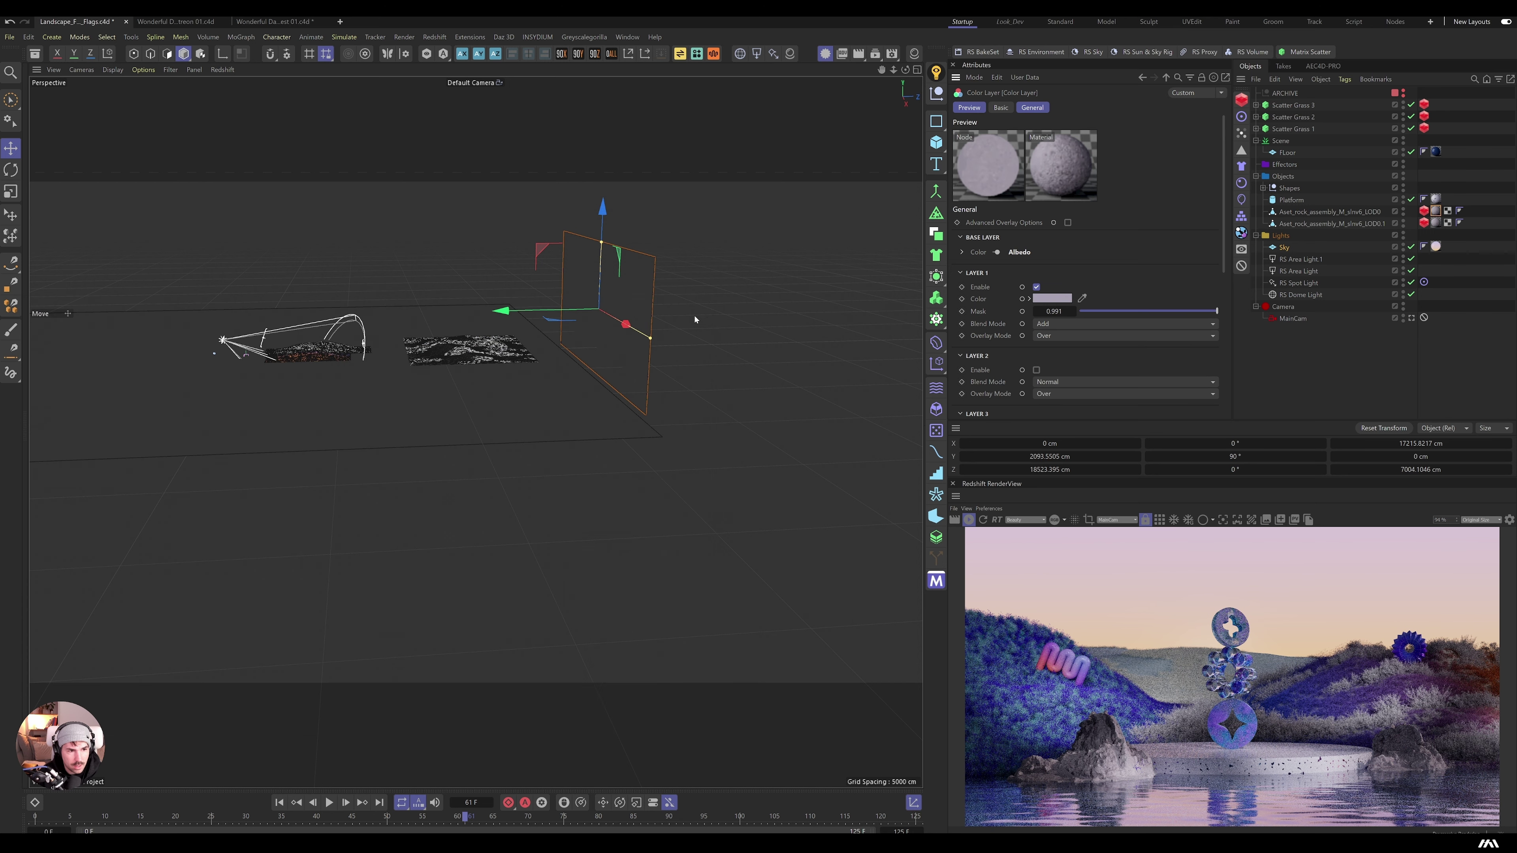
click(1424, 213)
ctrl+click(1423, 222)
click(1037, 107)
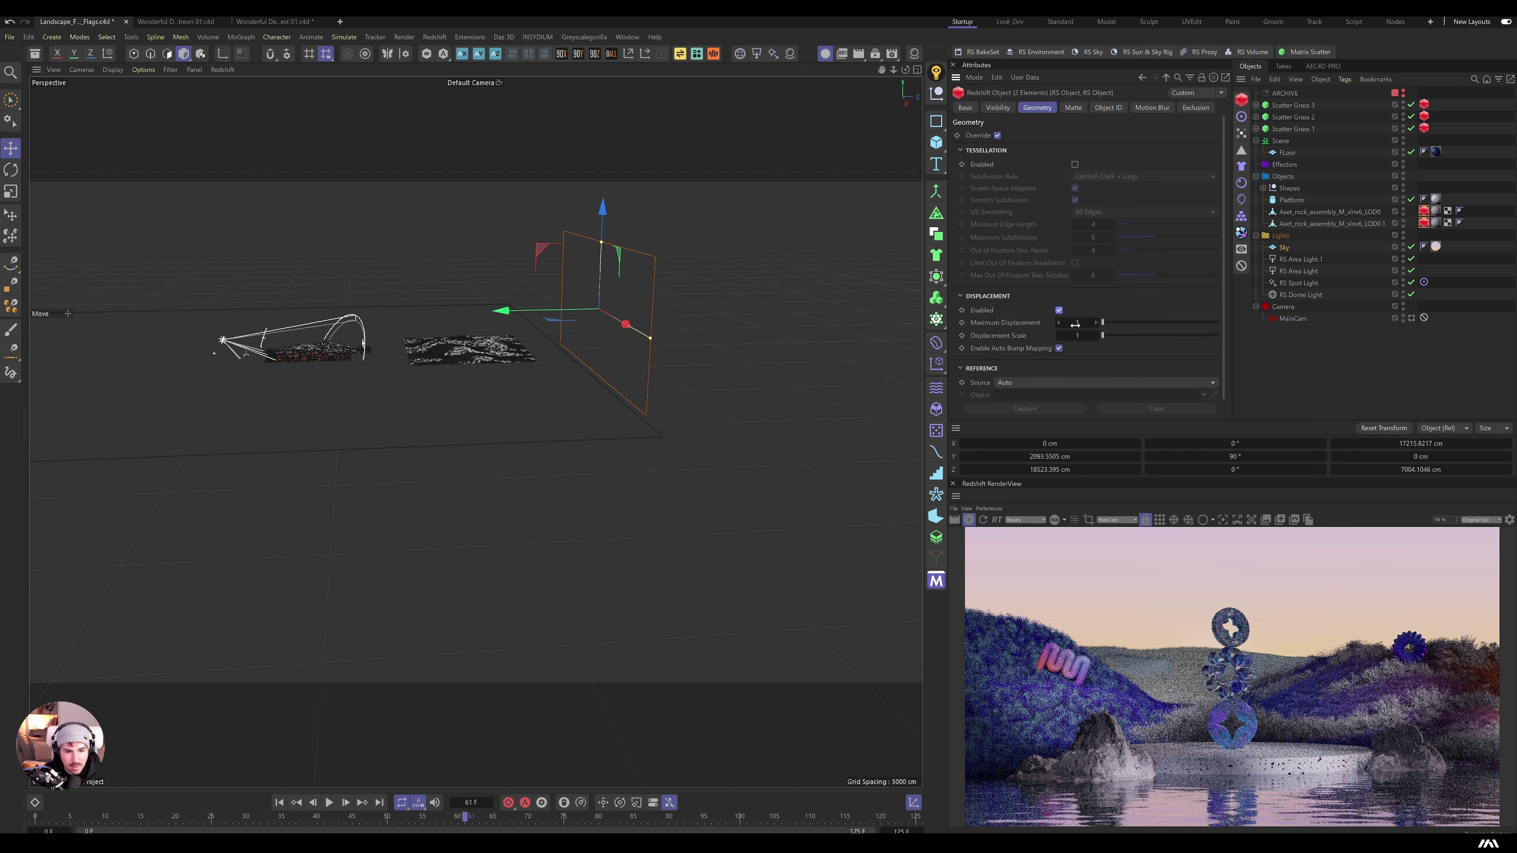
click(1075, 324)
text(0.1)
key(Tab)
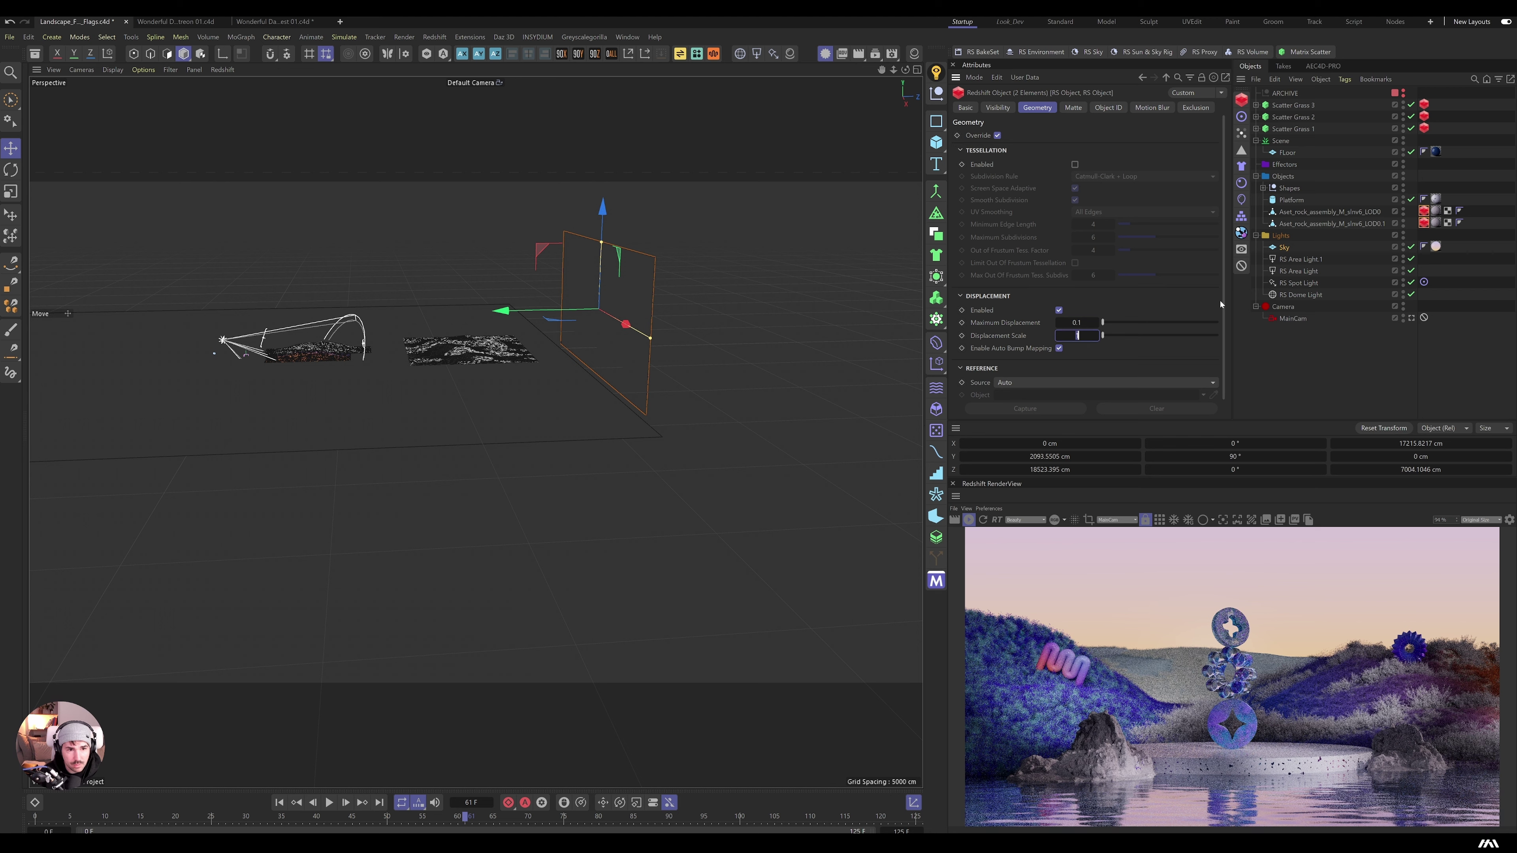
text(5)
key(shift+Tab)
key(Tab)
scroll(1105, 767, up, 3)
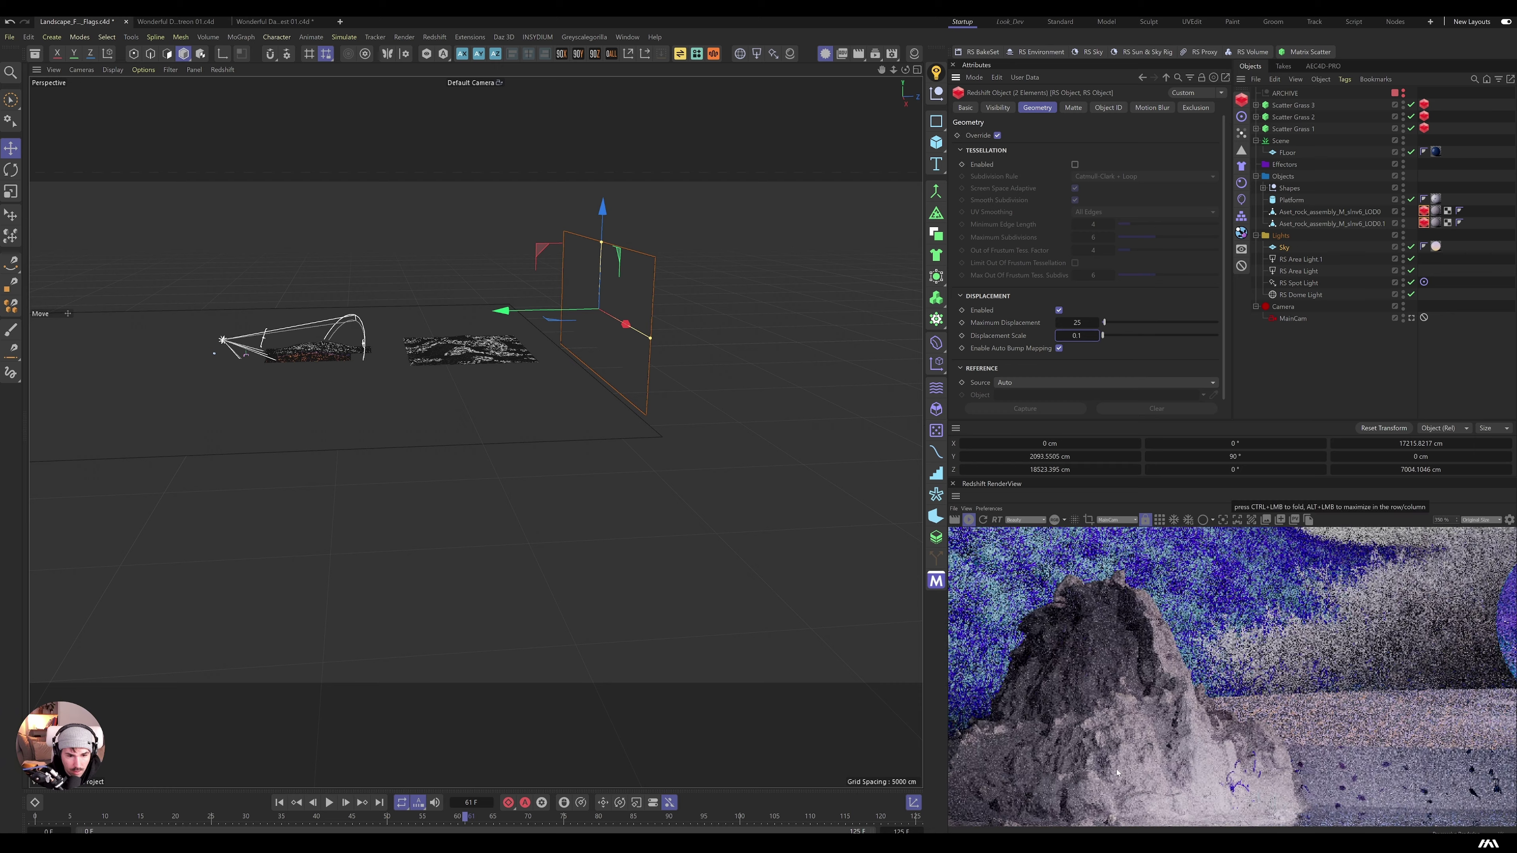
key(shift+Tab)
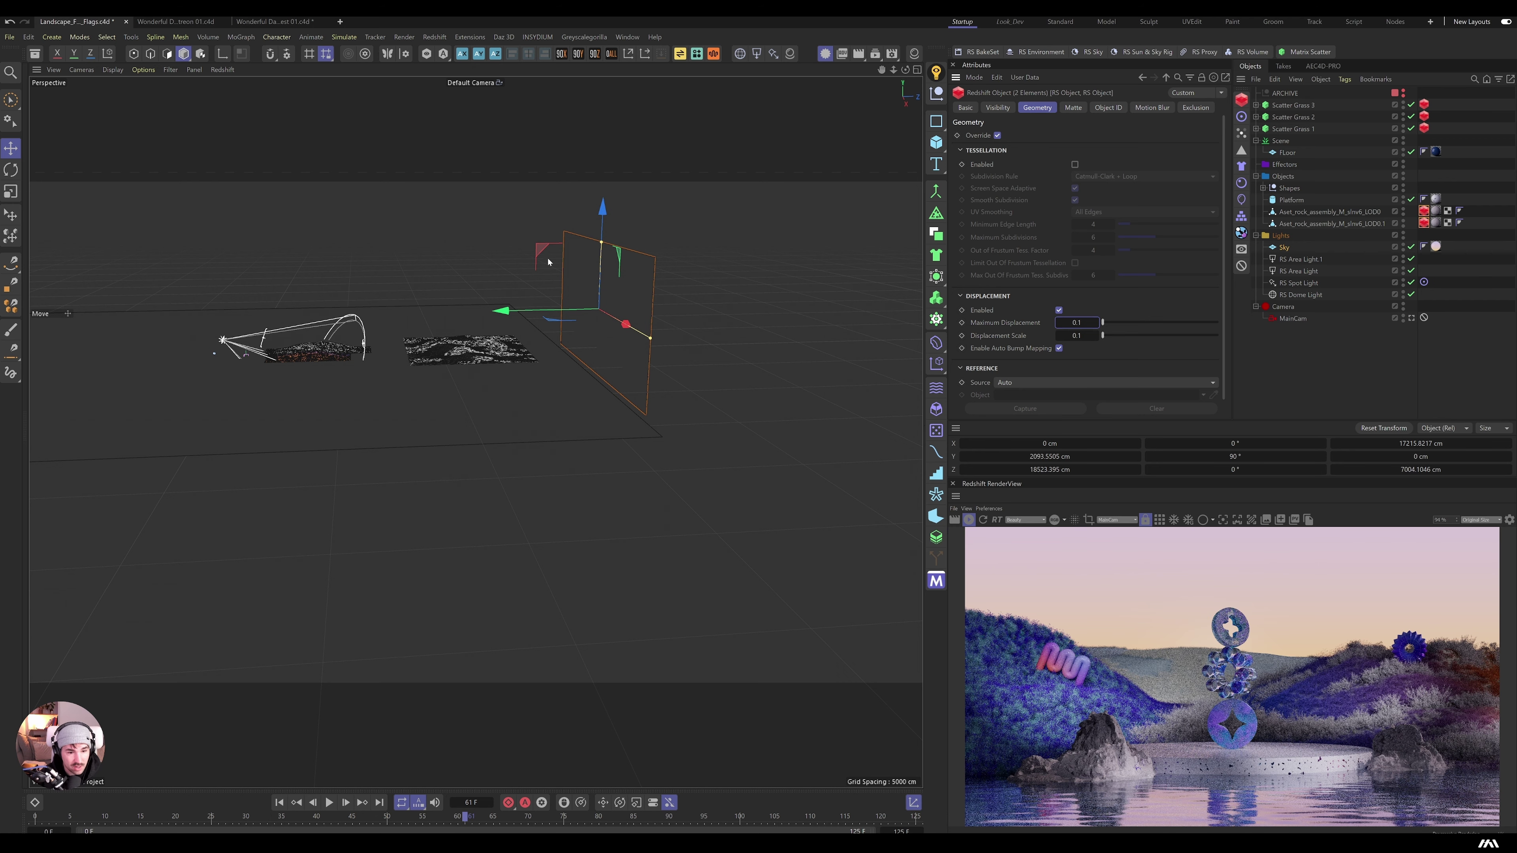
Step: Delete both rock assemblies from the scene
click(1327, 214)
shift+click(1335, 224)
key(Delete)
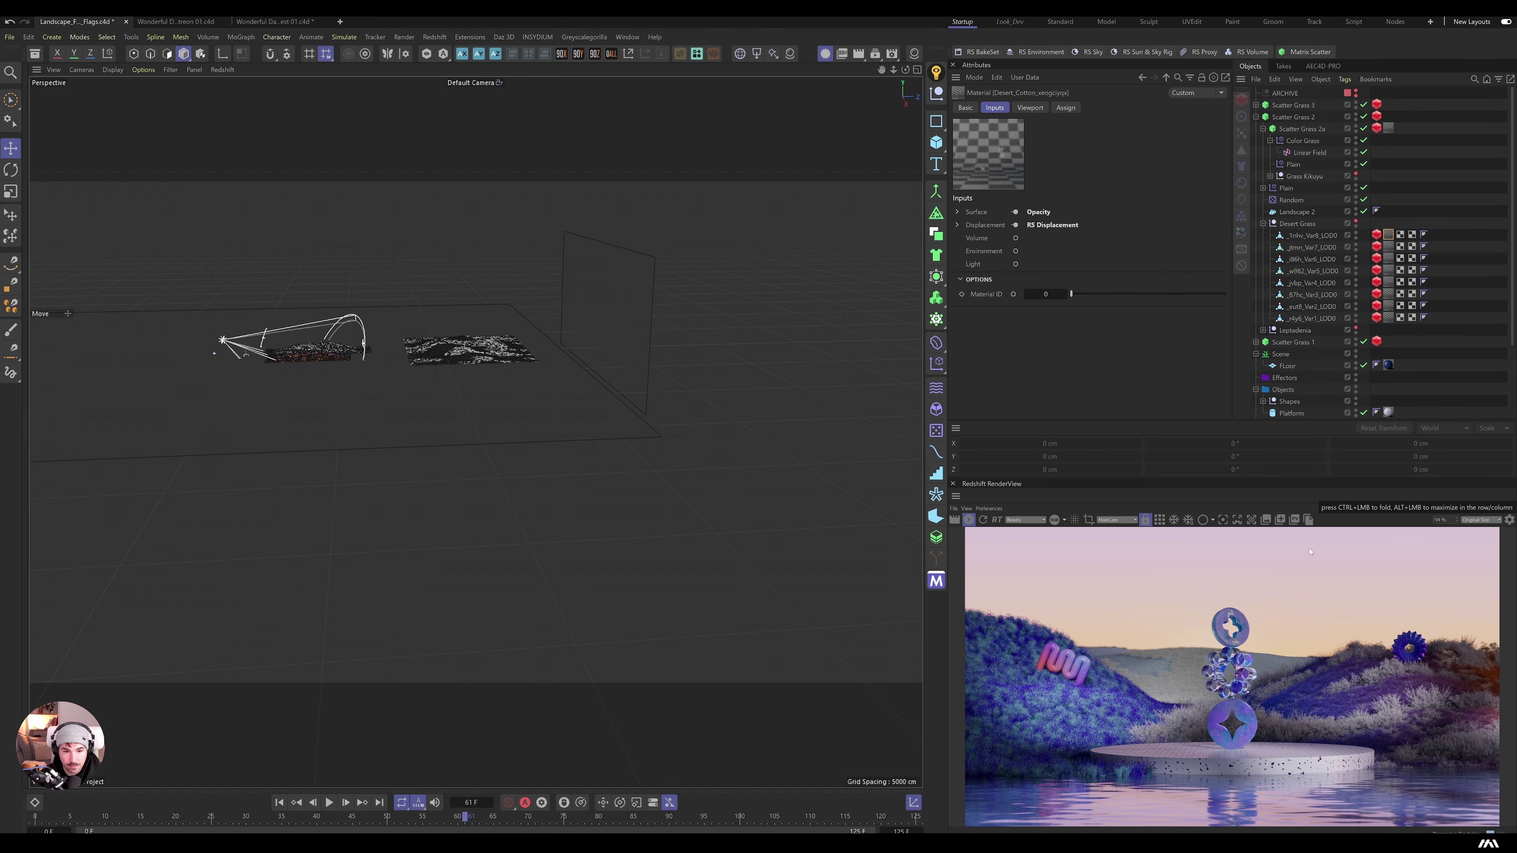
Step: Add an RS Area Light pointing straight down, raise it, and set spread to 0.234
click(936, 73)
alt+drag(418, 358, 537, 406)
key(r)
drag(491, 363, 465, 283)
key(e)
drag(478, 383, 450, 291)
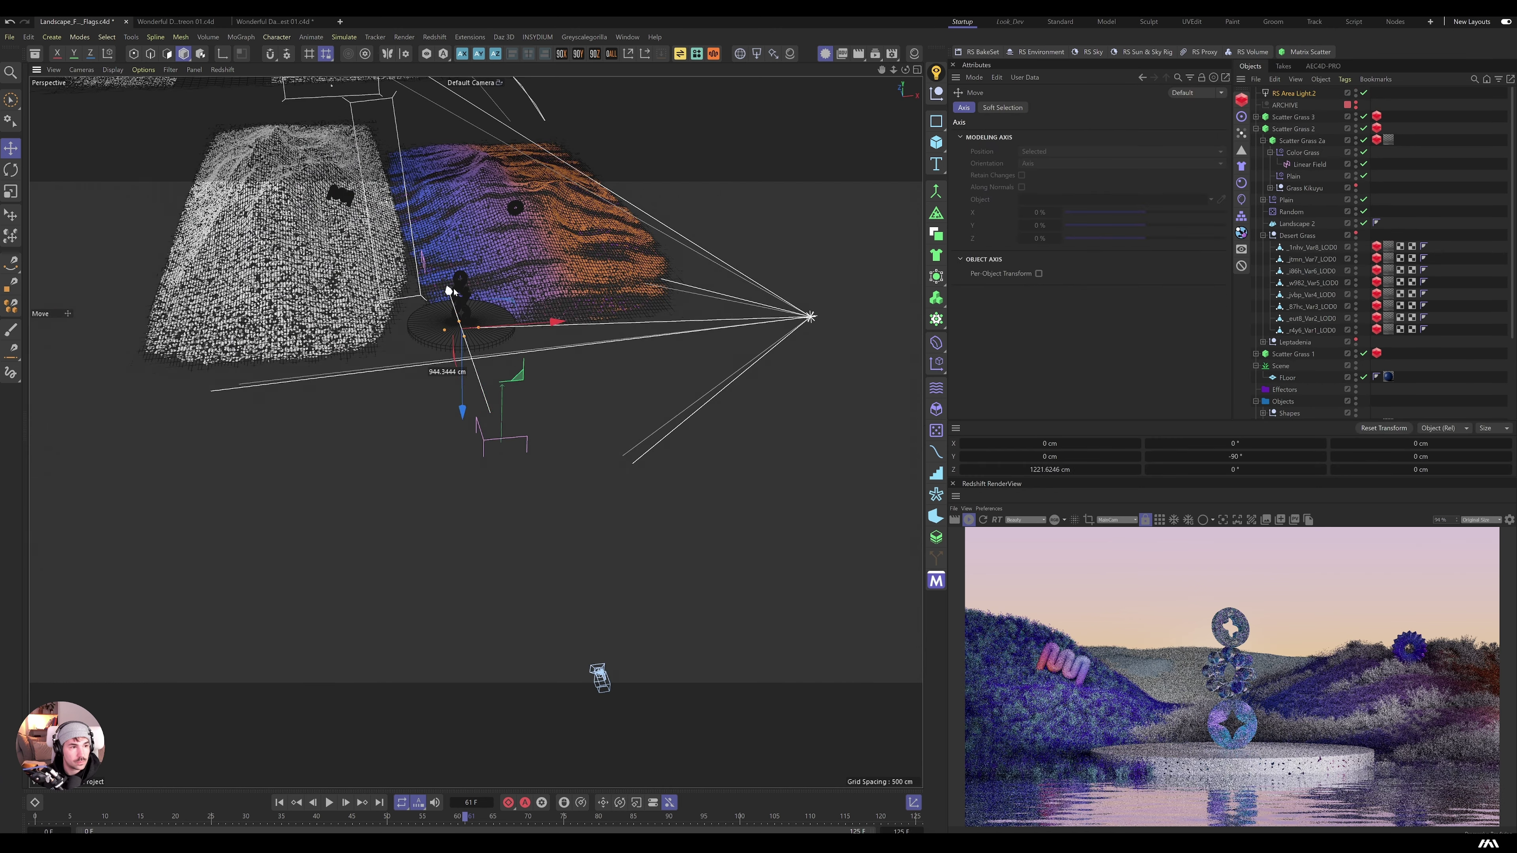
drag(462, 409, 460, 246)
click(1294, 93)
drag(1217, 382, 1108, 383)
Step: Narrow the Landscape.3 hill to 6917 cm wide and view its grass material's node graph
click(1293, 117)
key(r)
click(1256, 354)
click(1256, 117)
click(1297, 129)
drag(1049, 136, 901, 137)
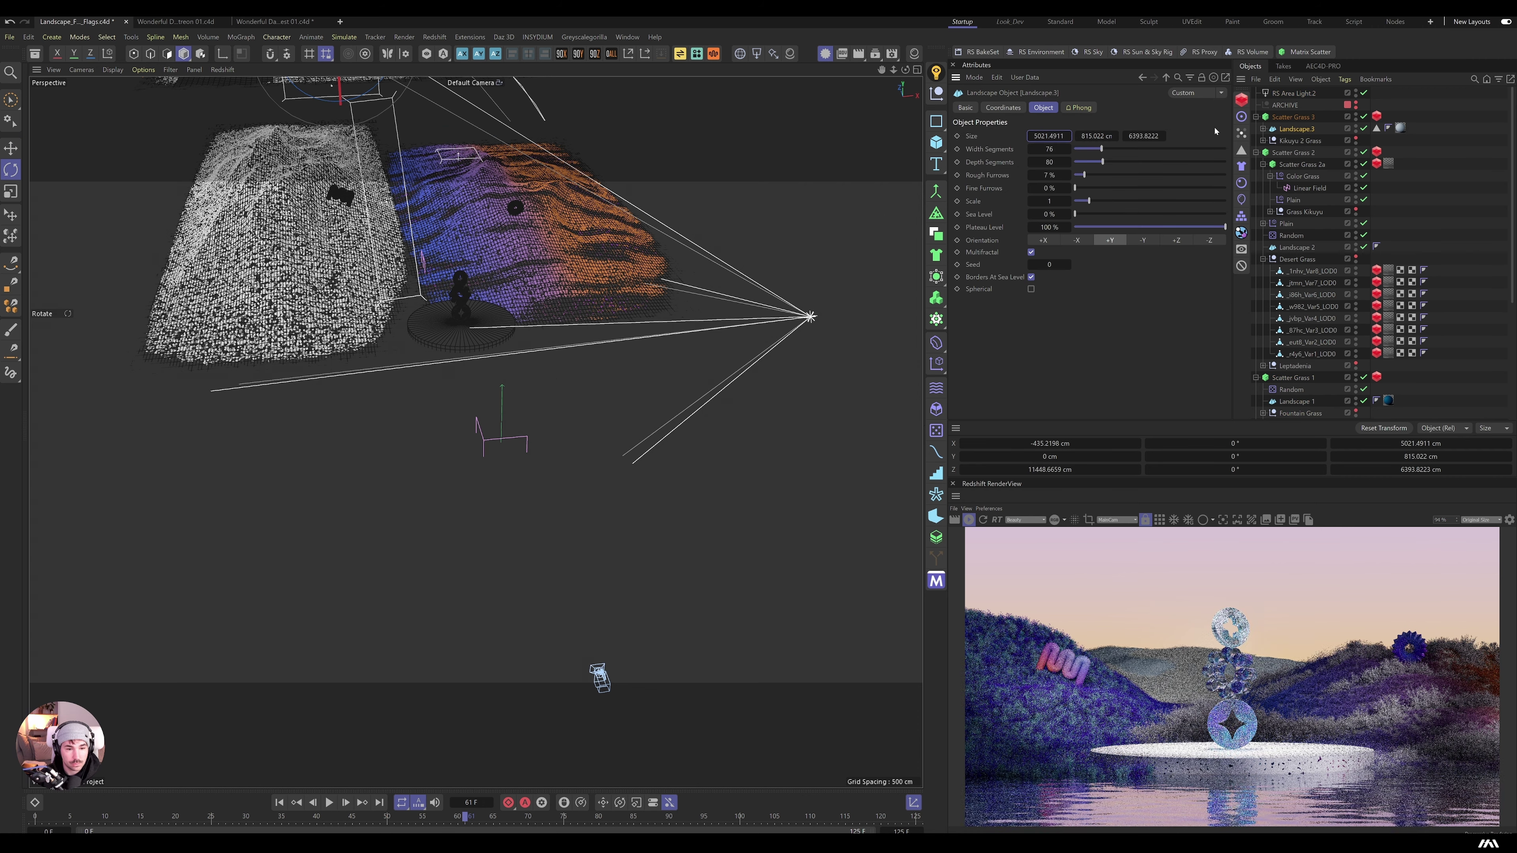
click(1399, 128)
click(1027, 211)
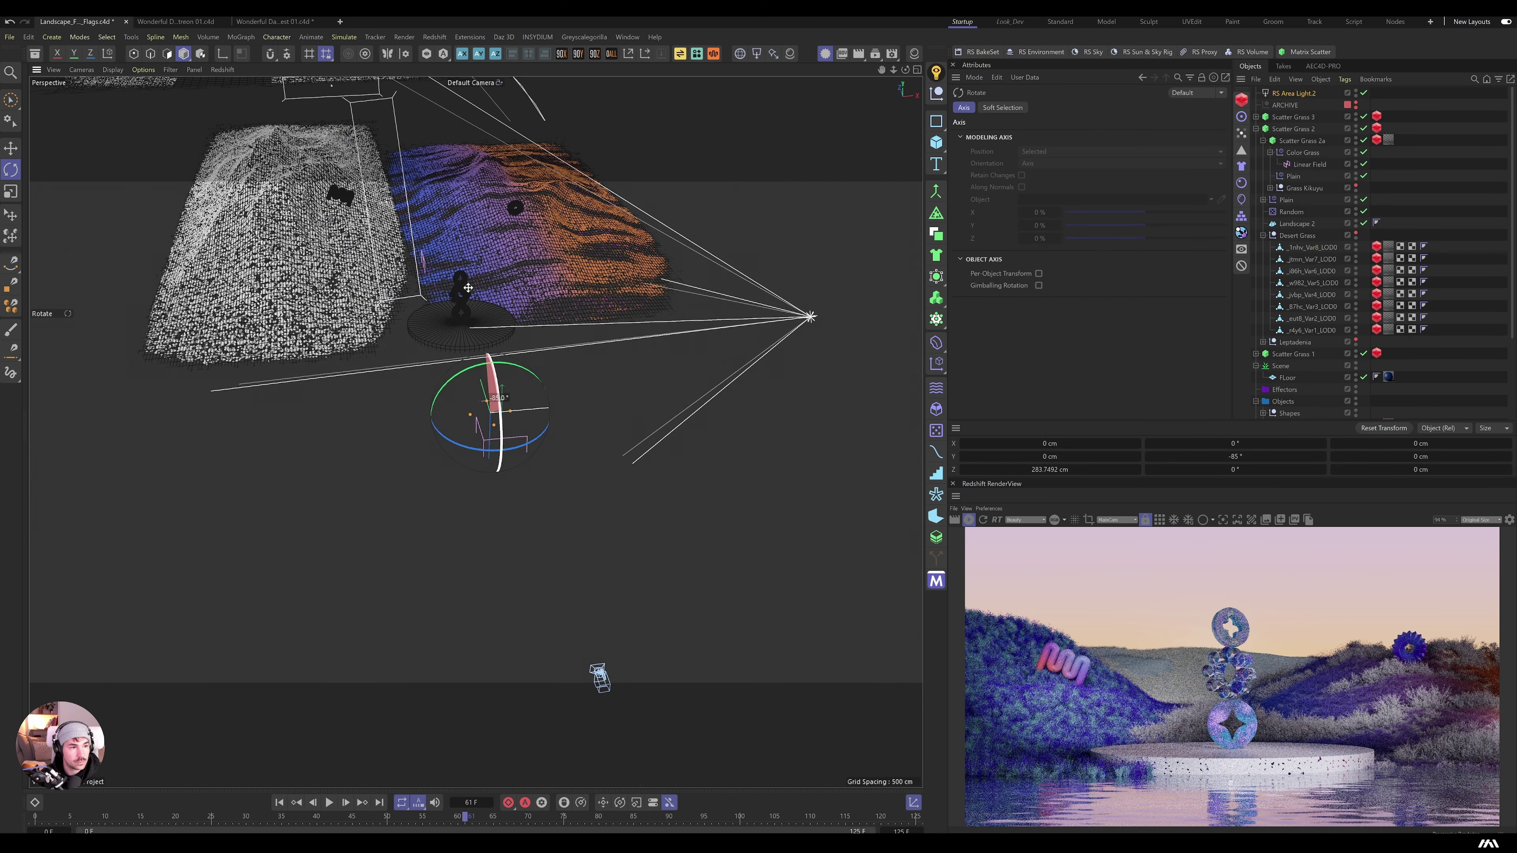
Step: Raise the area light further and narrow Landscape.3 to about 5190 cm
drag(470, 334, 461, 239)
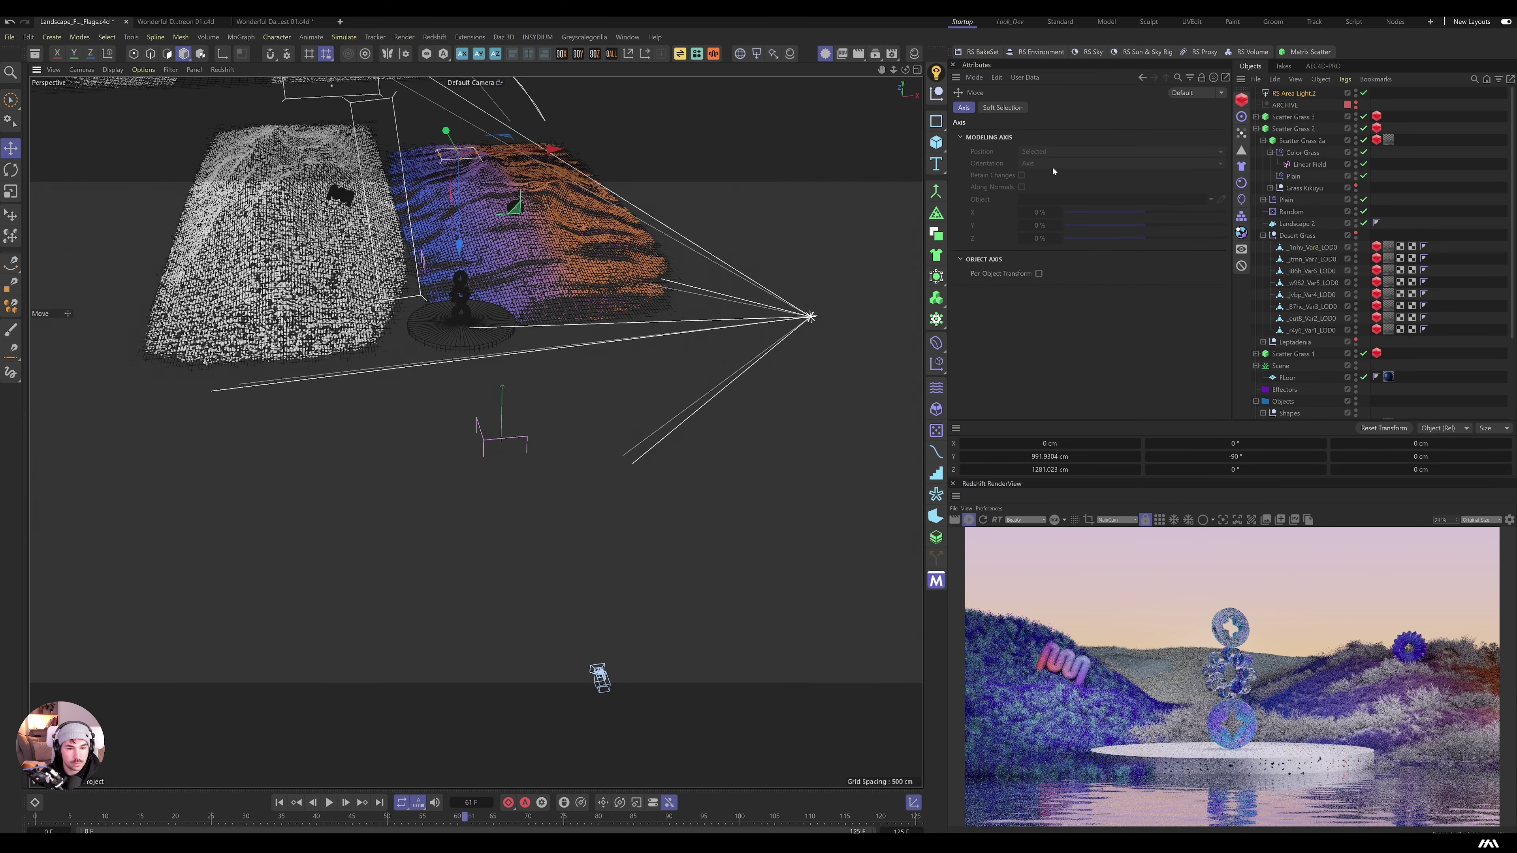
click(1294, 93)
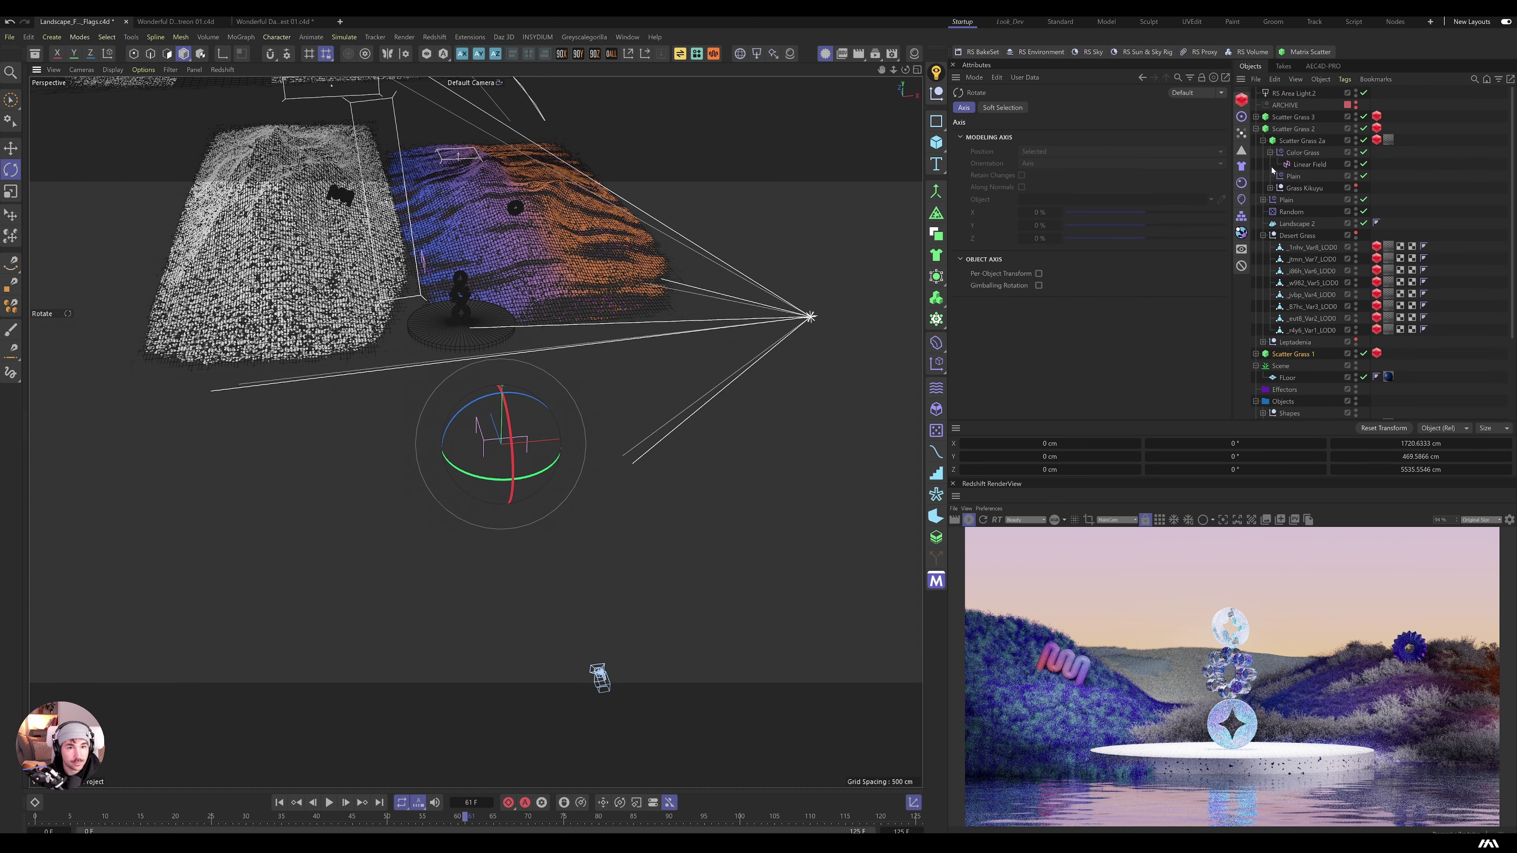
click(1256, 354)
click(1256, 117)
click(1296, 129)
mouse_move(1049, 137)
mouse_down()
mouse_move(1015, 136)
mouse_move(1039, 136)
mouse_up()
double_click(1400, 129)
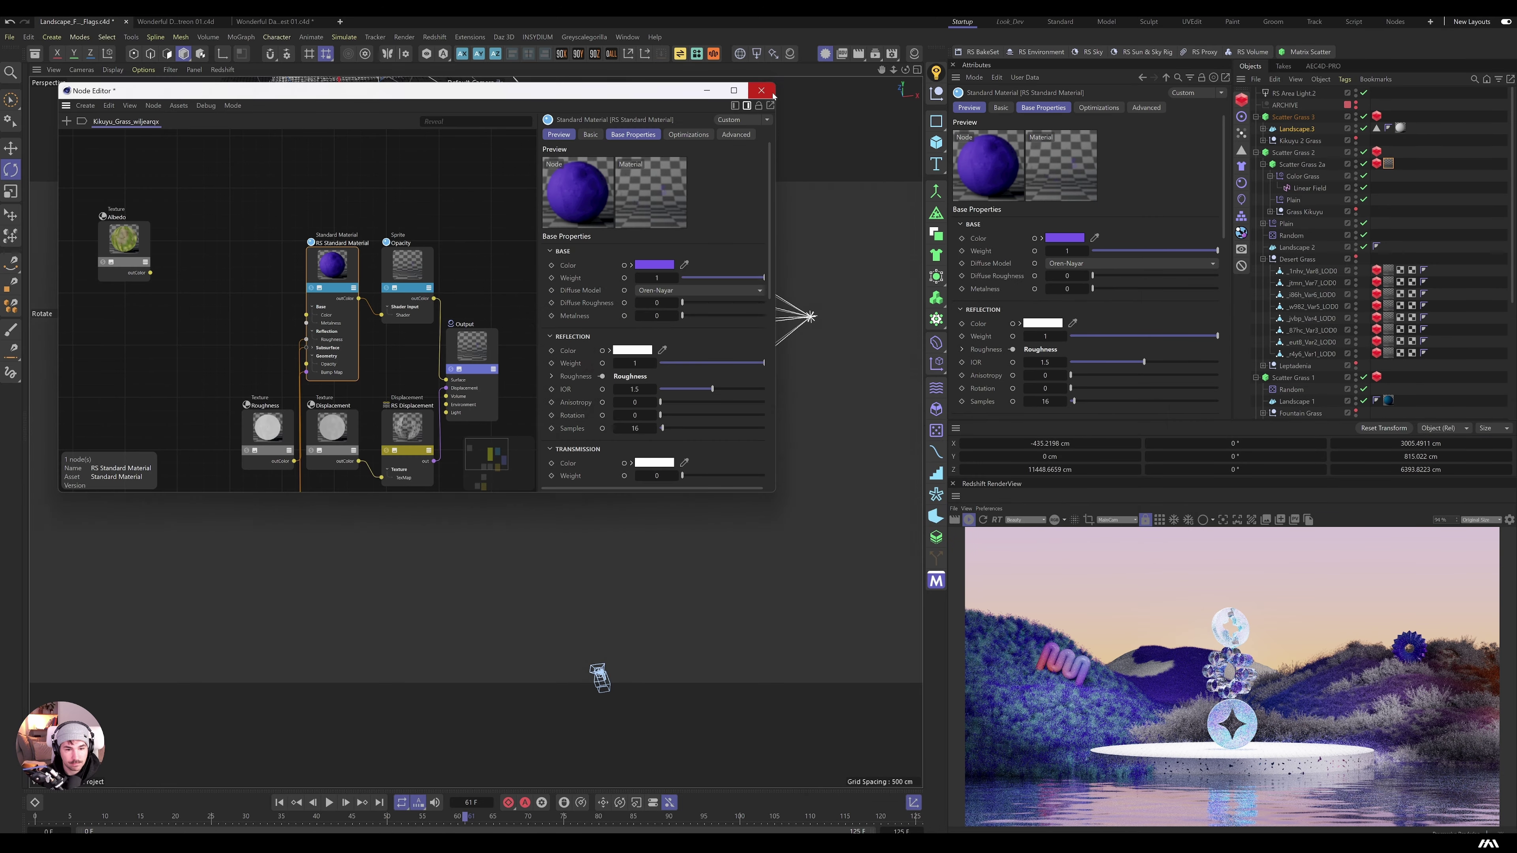
Step: Recolour the Sky ramp knots pale cyan on the left and navy on the right
click(762, 90)
scroll(1314, 415, down, 5)
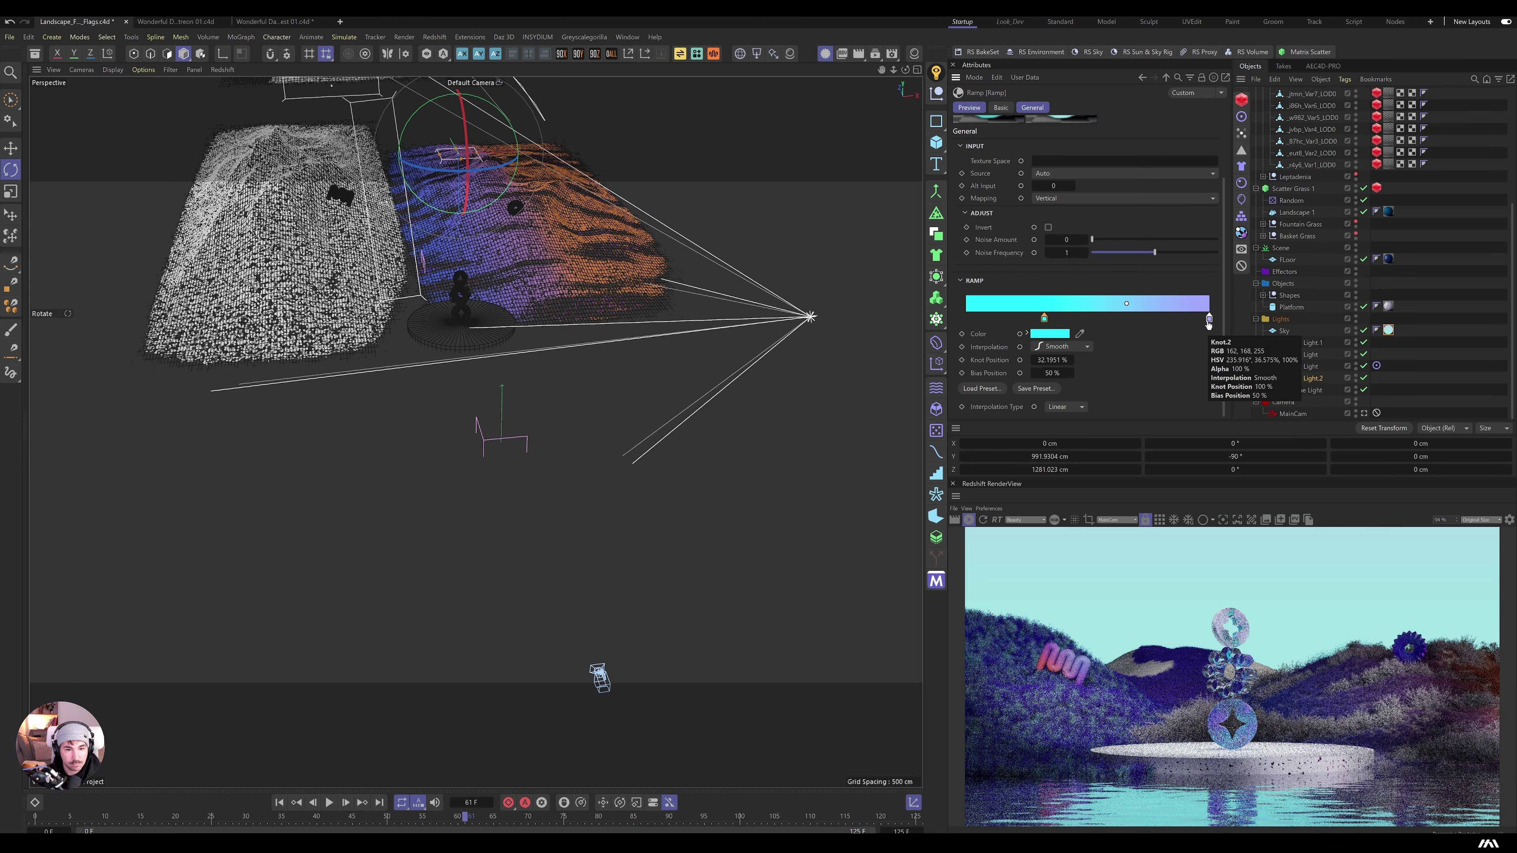
double_click(1209, 318)
key(Escape)
double_click(971, 318)
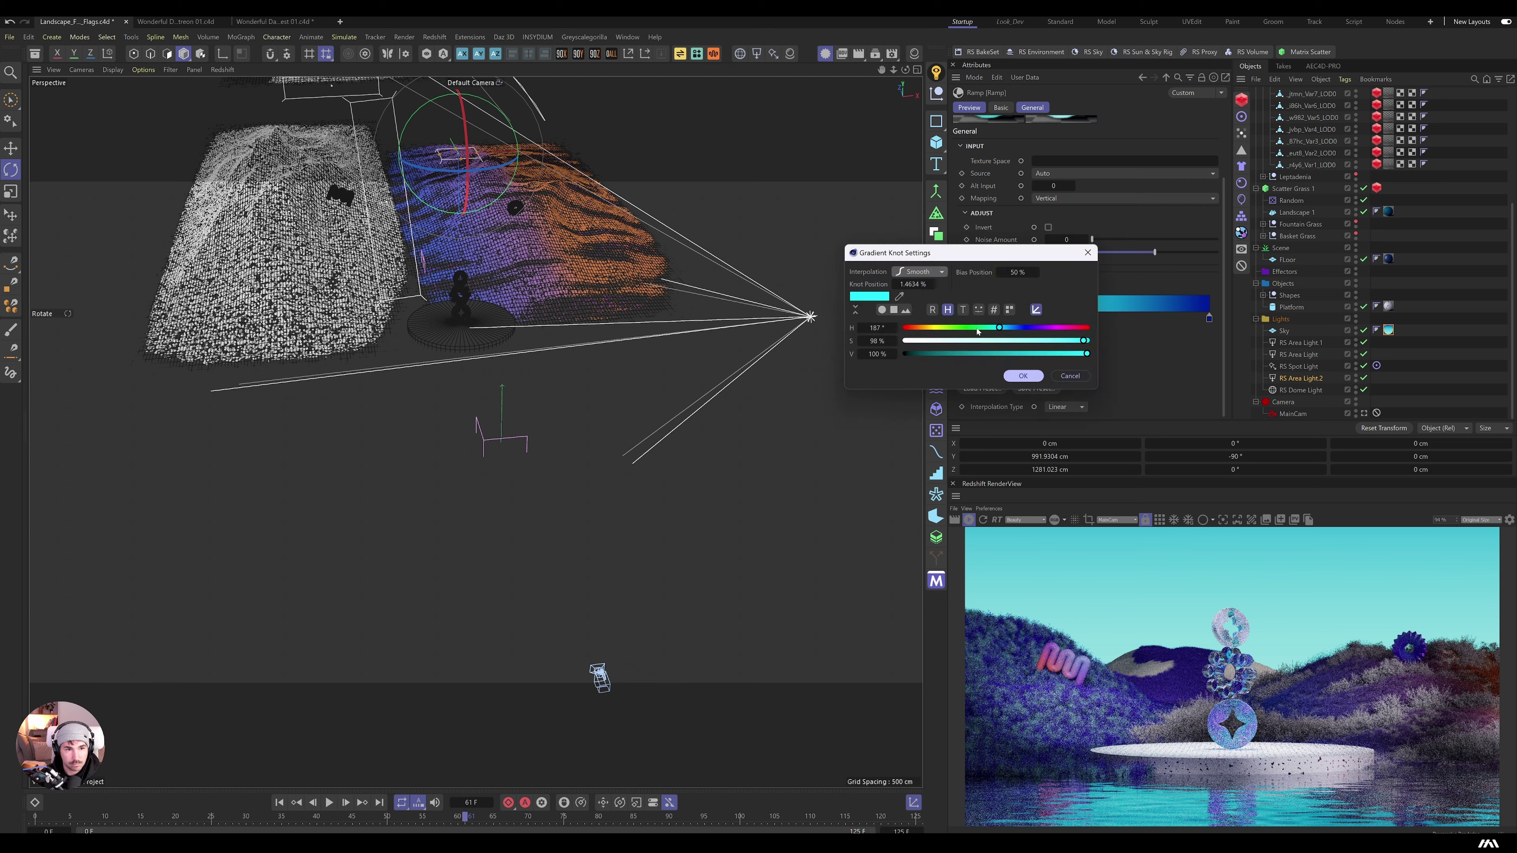
drag(1083, 340, 940, 340)
click(1023, 377)
double_click(1117, 318)
drag(1209, 319, 1101, 353)
click(1169, 376)
drag(1116, 319, 1209, 320)
Step: Switch the Sky ramp's interpolation to Linear
click(1055, 350)
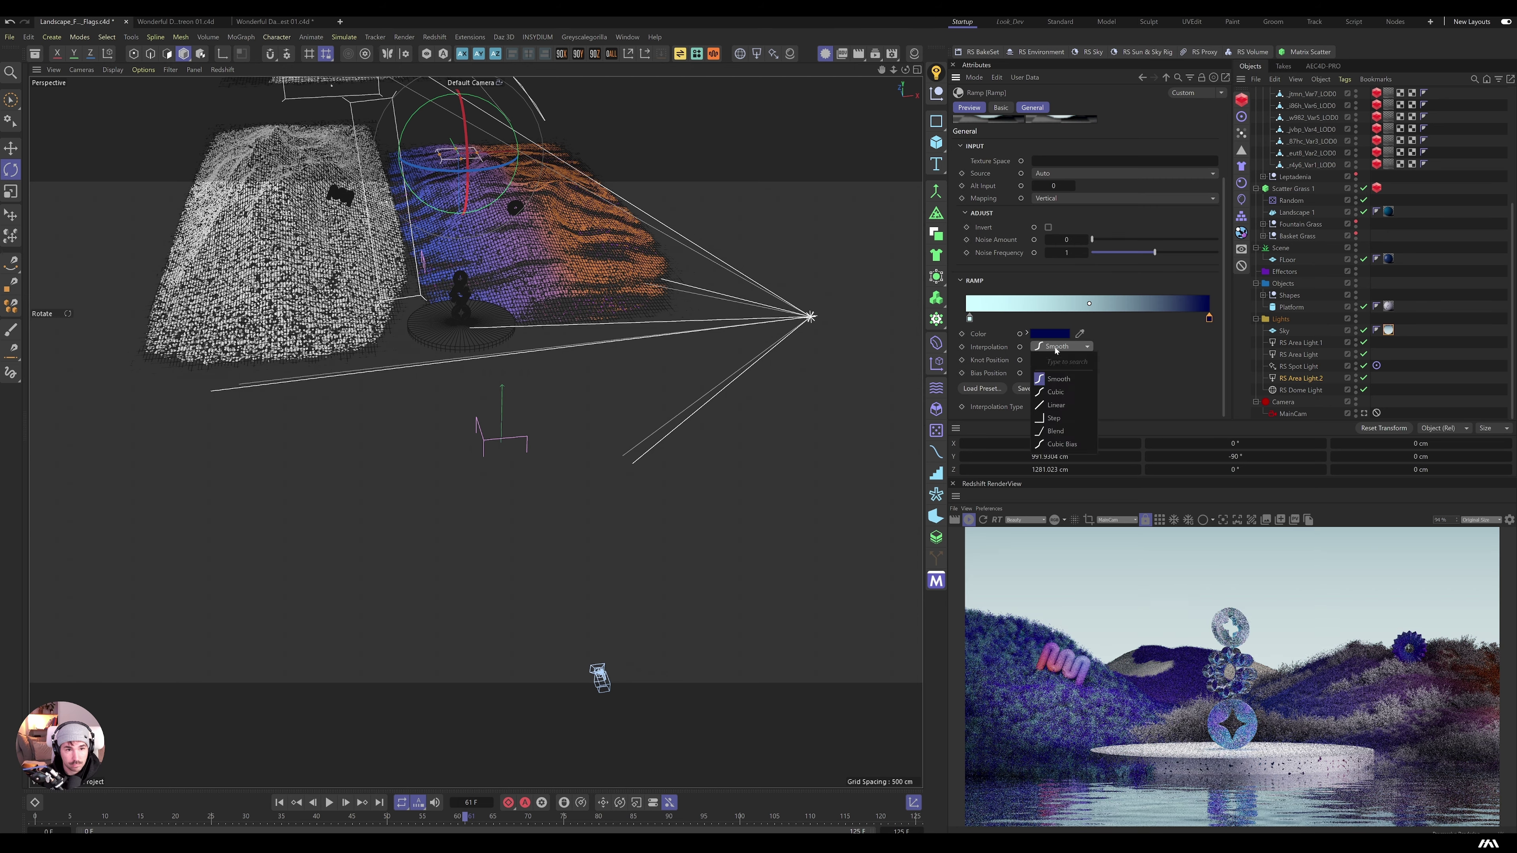
click(1056, 405)
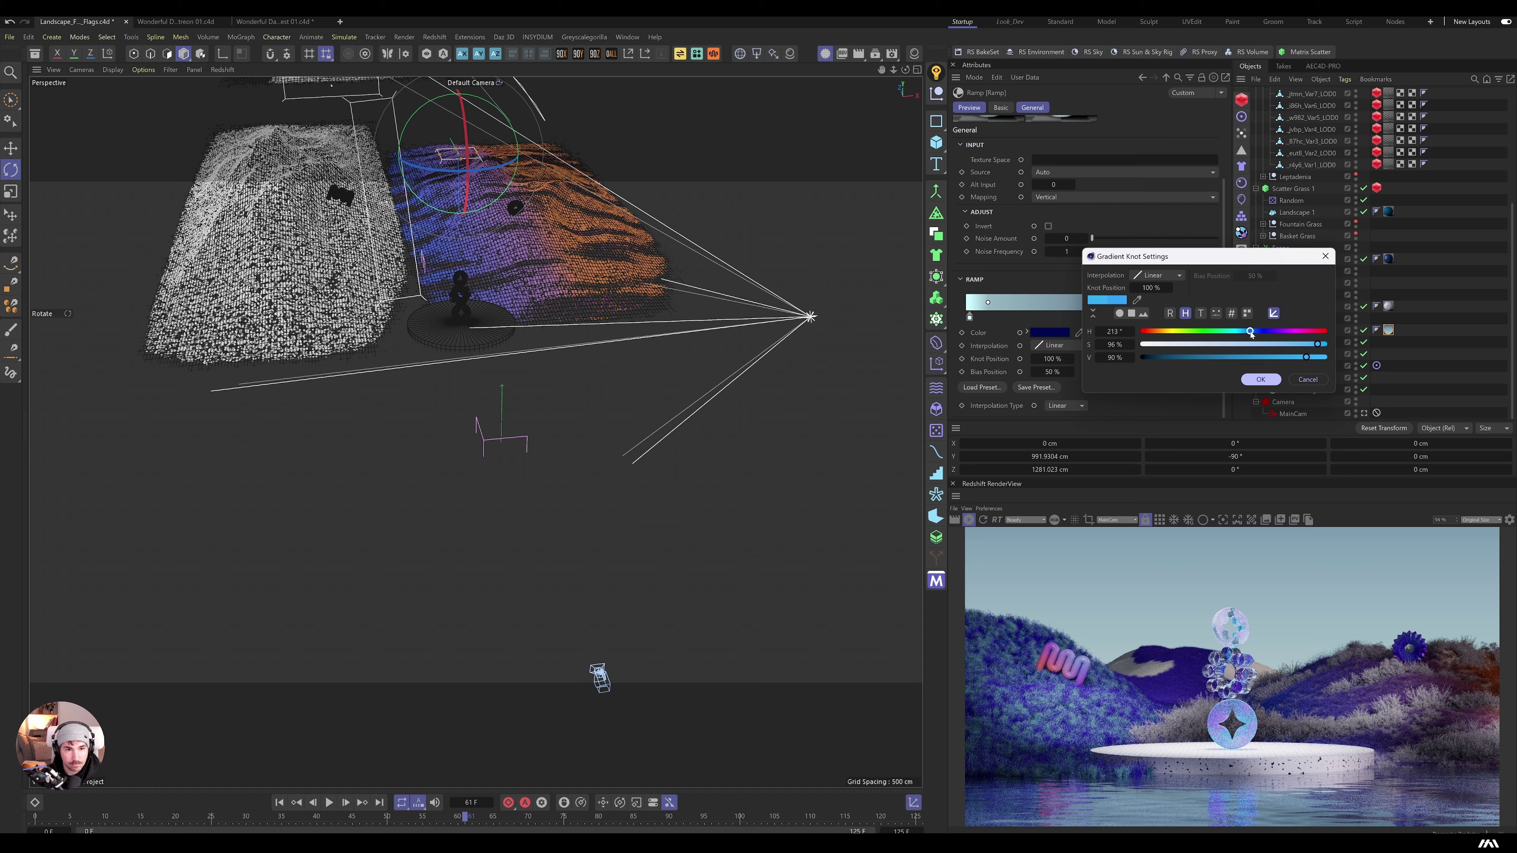
click(1244, 365)
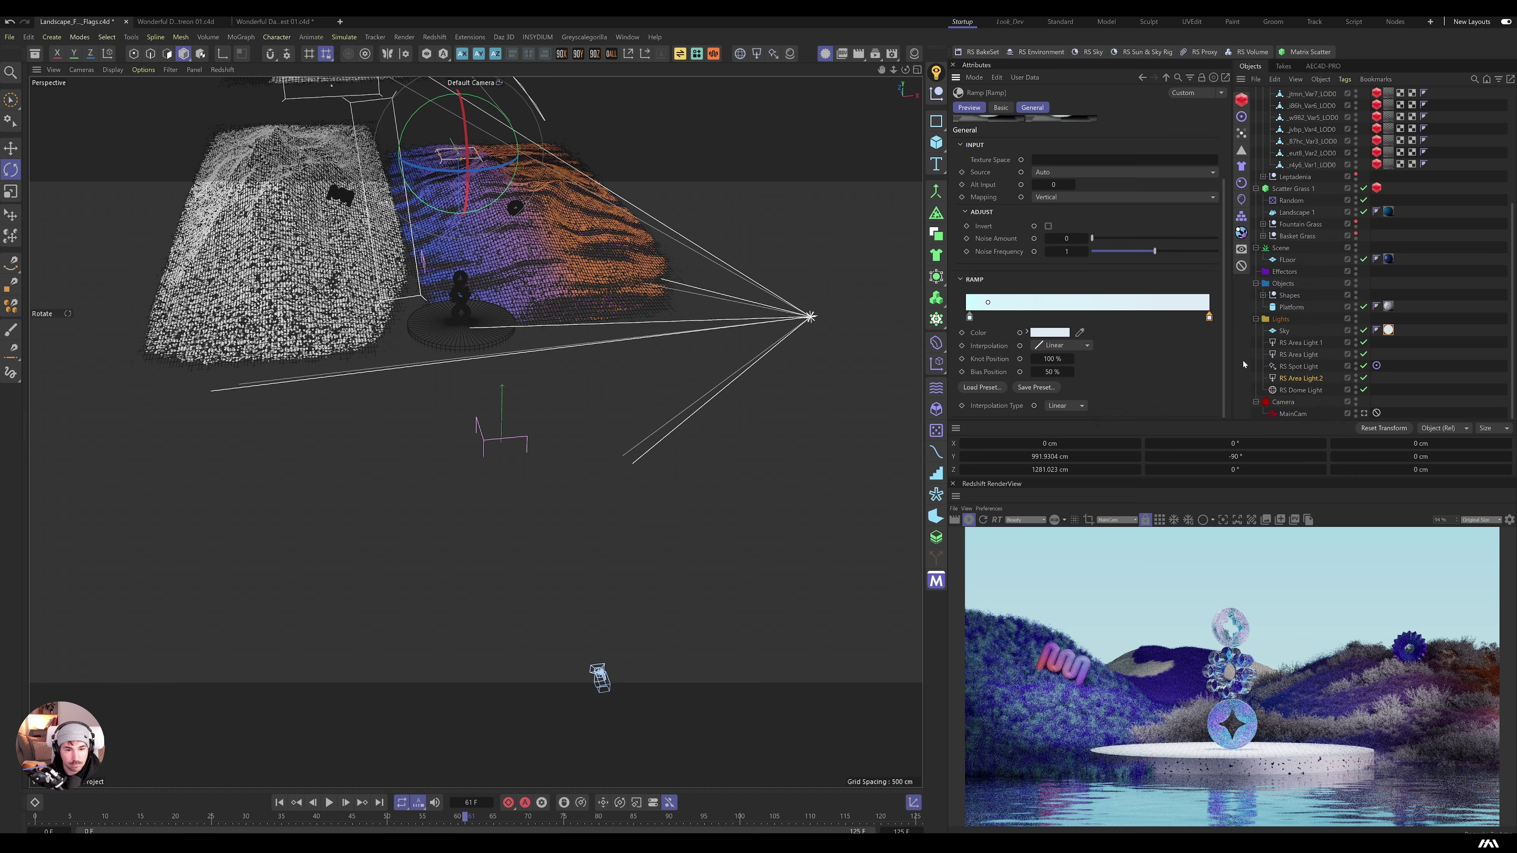
double_click(970, 318)
click(1033, 375)
Step: Set the ramp to run from an orange left knot to a blue right knot
drag(1209, 318, 973, 318)
double_click(1202, 322)
drag(1149, 344, 1320, 345)
click(1255, 380)
double_click(968, 319)
mouse_move(915, 344)
mouse_down()
mouse_move(1085, 345)
mouse_move(912, 332)
mouse_up()
click(1021, 380)
double_click(969, 319)
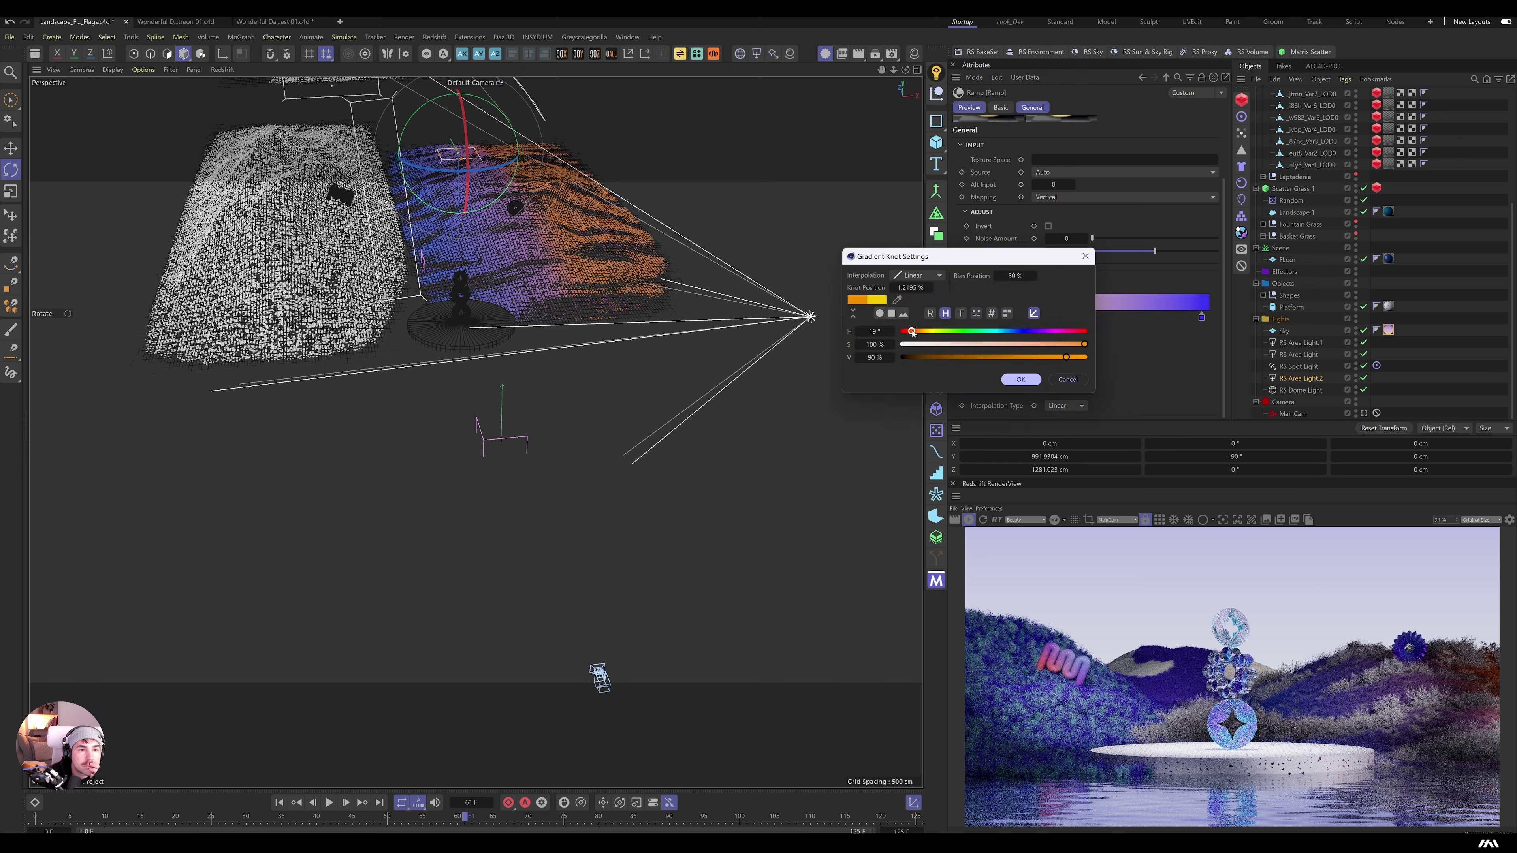
click(1020, 379)
Step: Switch the spot light to Color and Temperature, raise its exposure to about 9.1, and tweak an area light
click(1298, 366)
click(1057, 272)
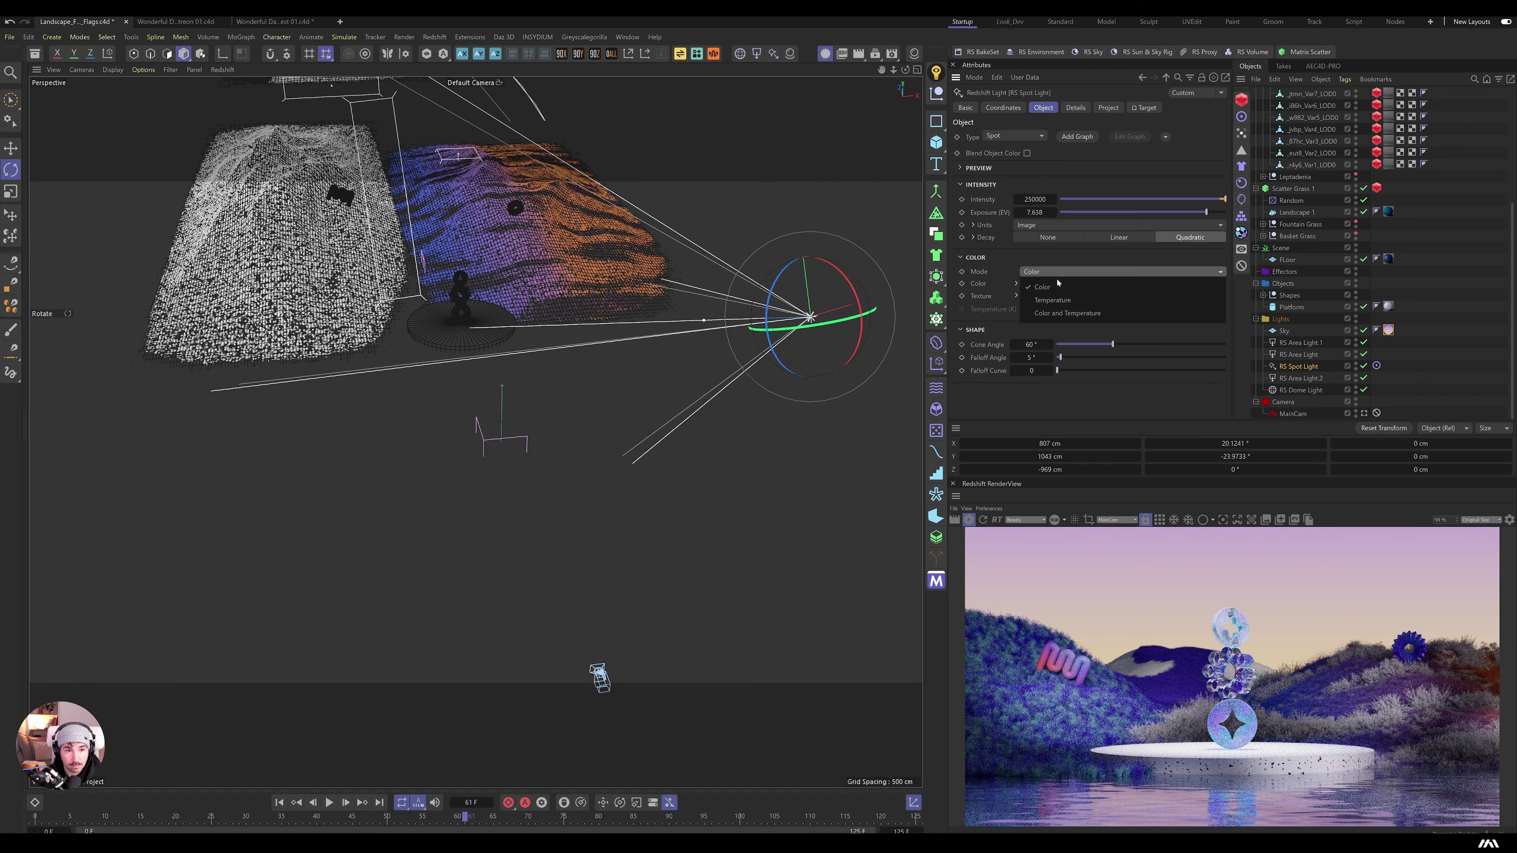
click(1067, 313)
drag(1206, 212, 1219, 213)
click(1300, 378)
drag(1100, 383, 1084, 383)
Step: Move the Shapes object upward and switch to placing it onto surfaces
click(340, 196)
key(e)
mouse_move(340, 169)
mouse_down()
mouse_move(340, 134)
mouse_move(293, 182)
mouse_move(339, 180)
mouse_up()
key(shift+t)
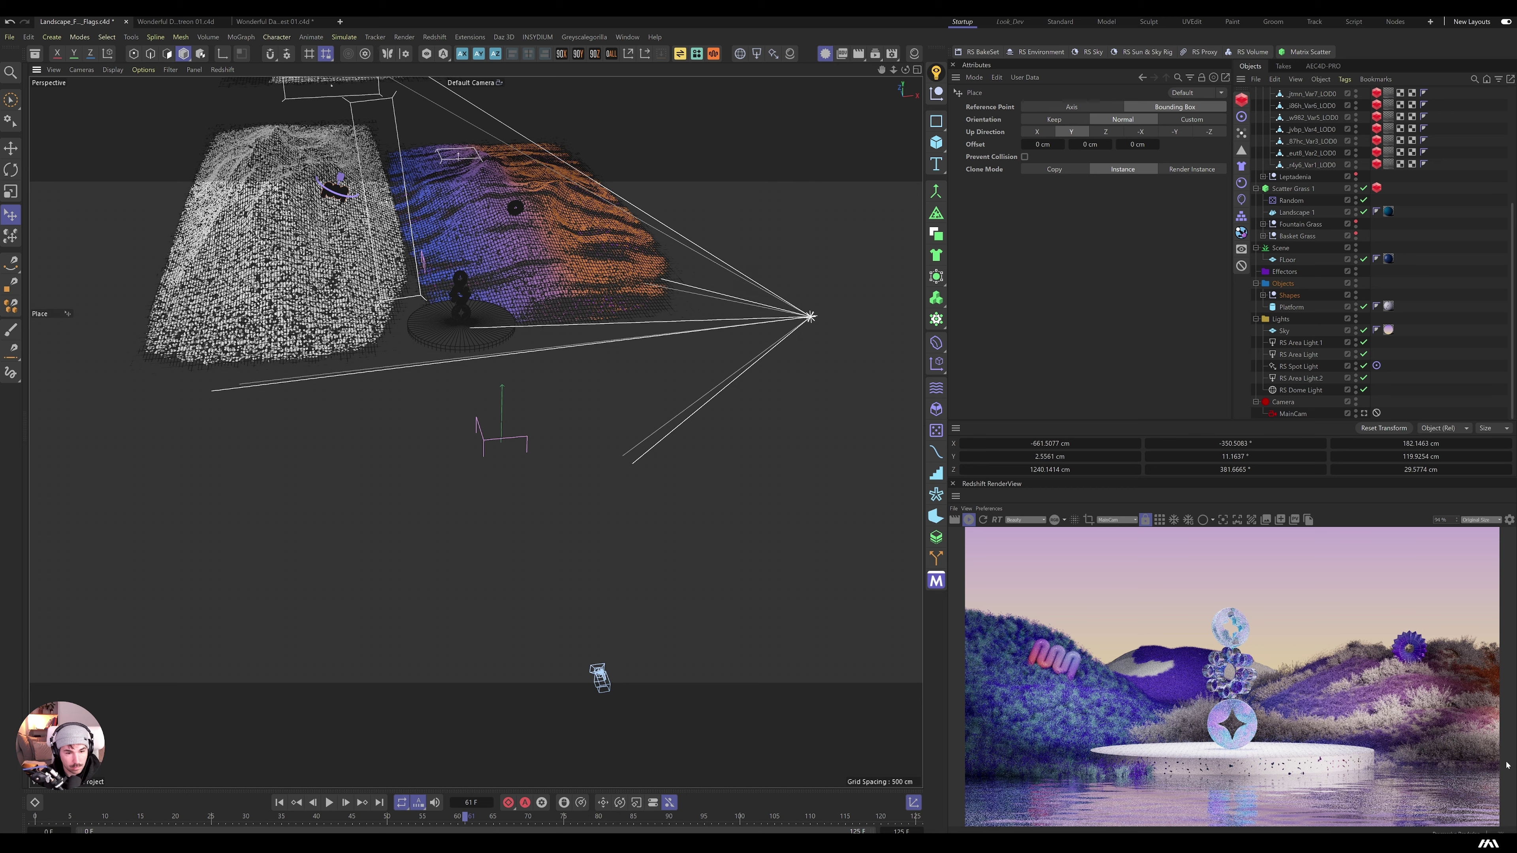
Step: Set Tiles U to 20 on Landscape.3's Fake_Grass material tag
click(1386, 333)
scroll(1388, 323, up, 5)
click(1400, 117)
double_click(1046, 310)
text(20)
key(Tab)
text(20)
key(Tab)
click(1256, 140)
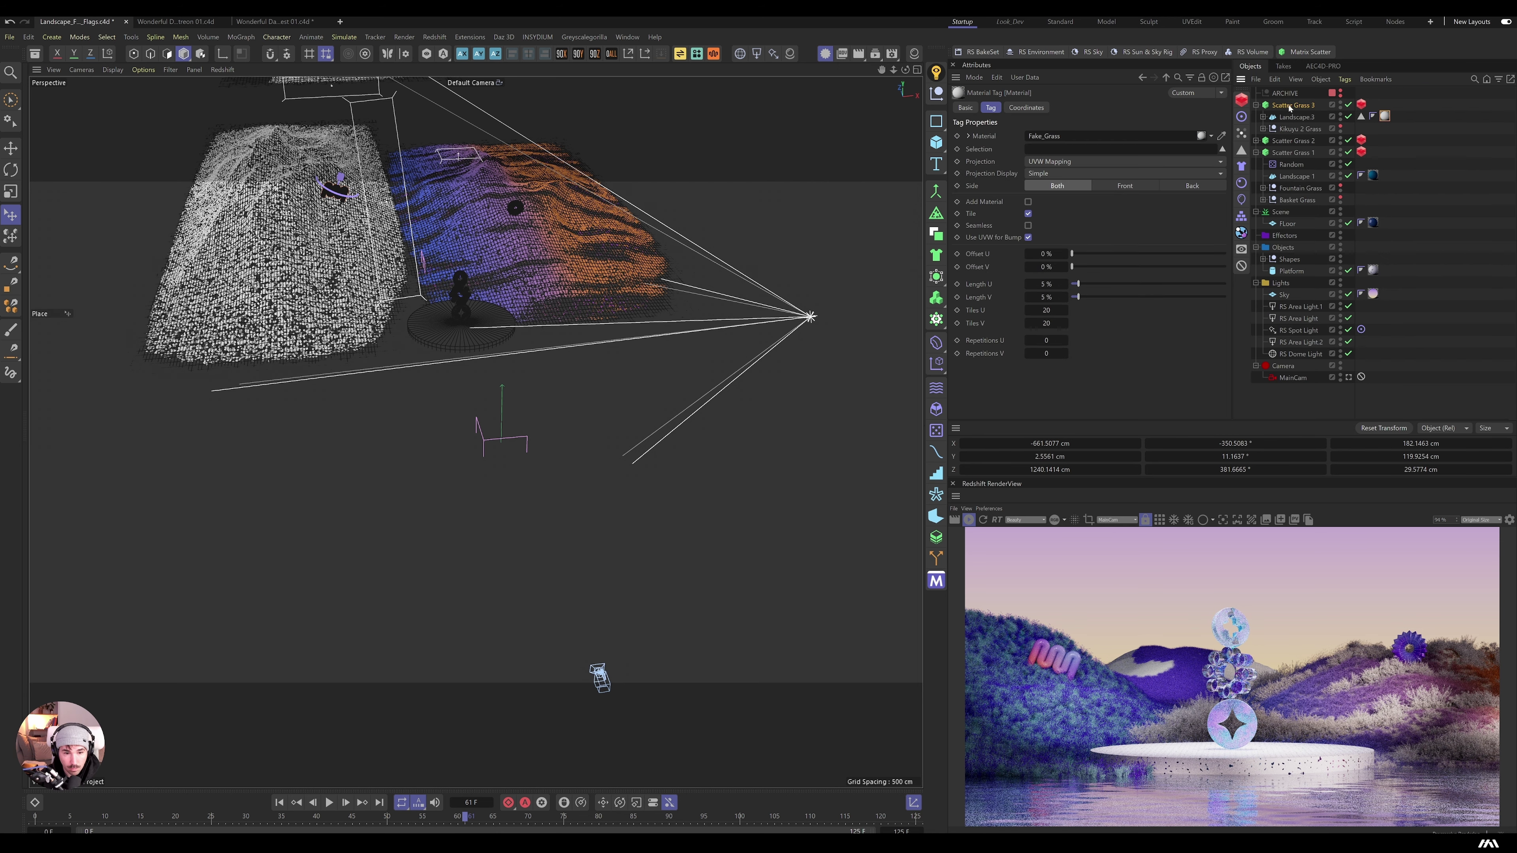
click(1292, 105)
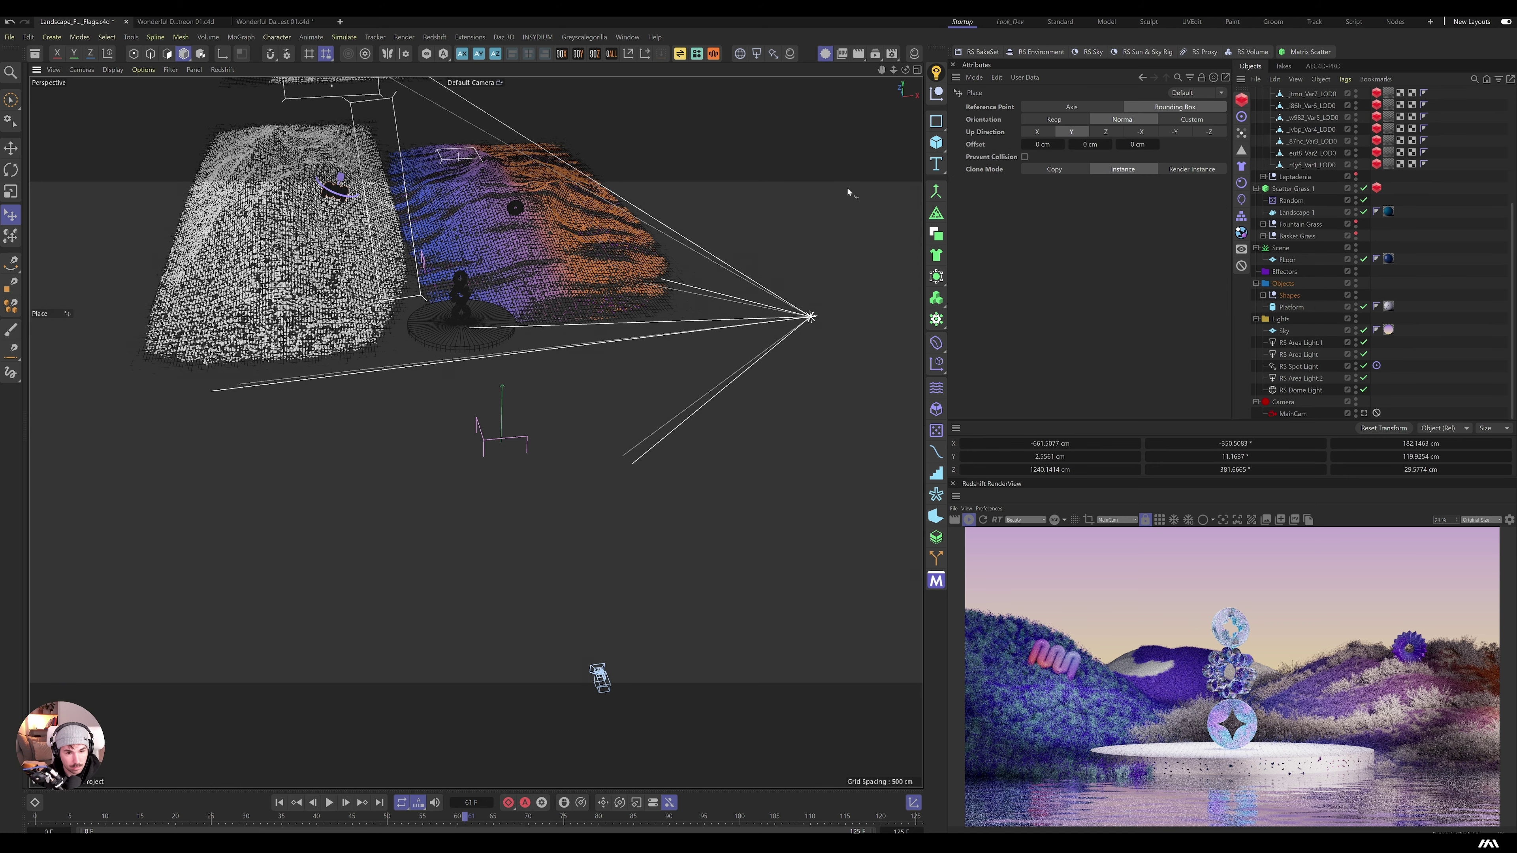
Step: Set Tiles V and the repetitions to 20 on the same material tag
click(1388, 212)
scroll(1387, 226, up, 5)
click(1400, 116)
double_click(1046, 310)
text(20)
key(Tab)
text(20)
key(Tab)
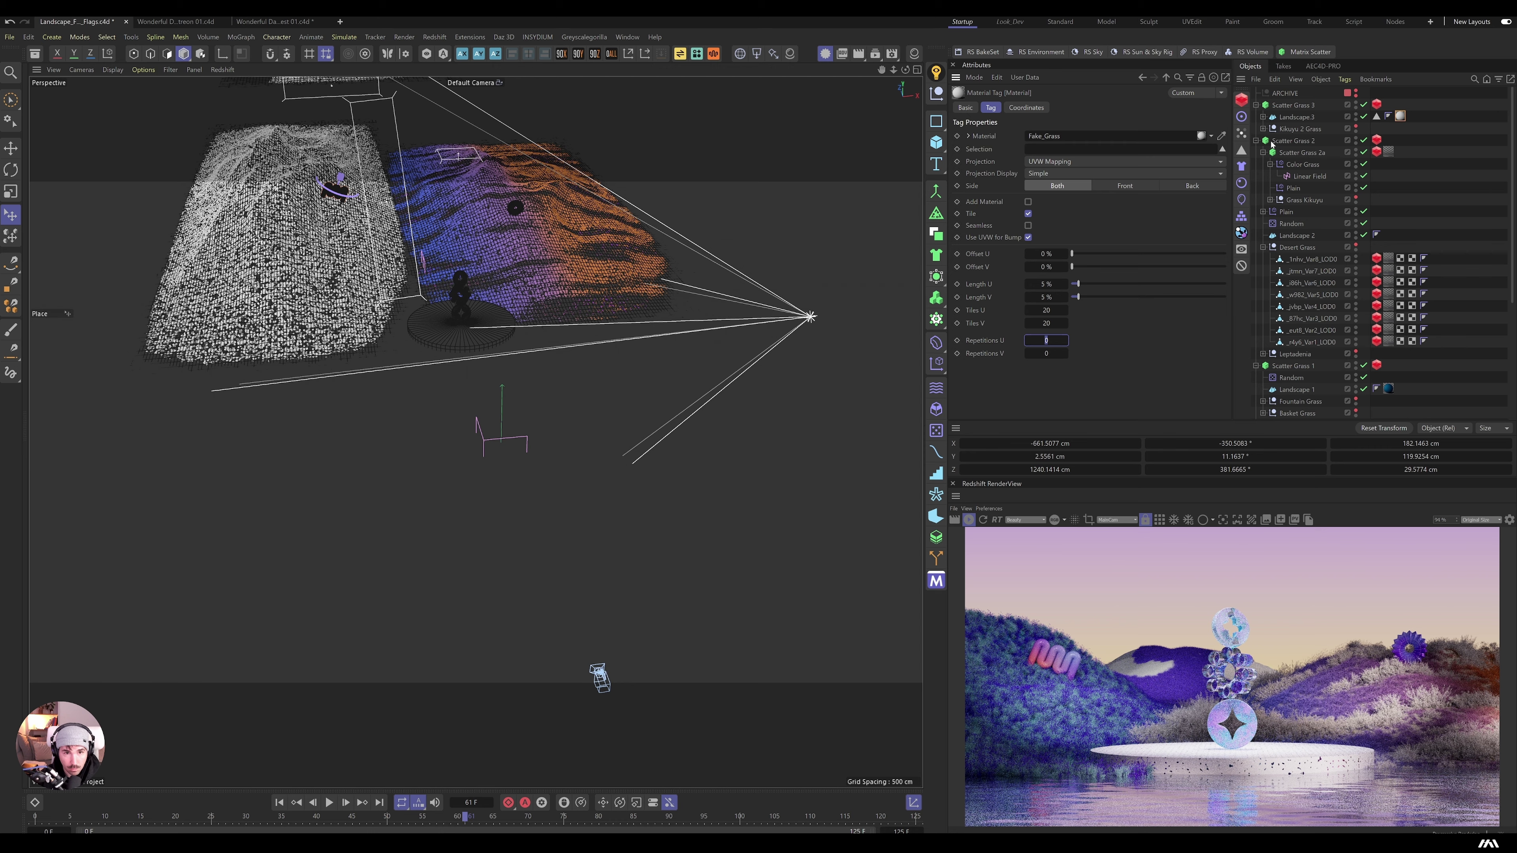
Step: Add a Random effector to Scatter Grass 3
click(1255, 141)
click(1293, 105)
click(1077, 108)
Step: Set the Random effector's position offsets to 20 cm and enable rotation with heading 360°
shift+click(935, 430)
click(984, 226)
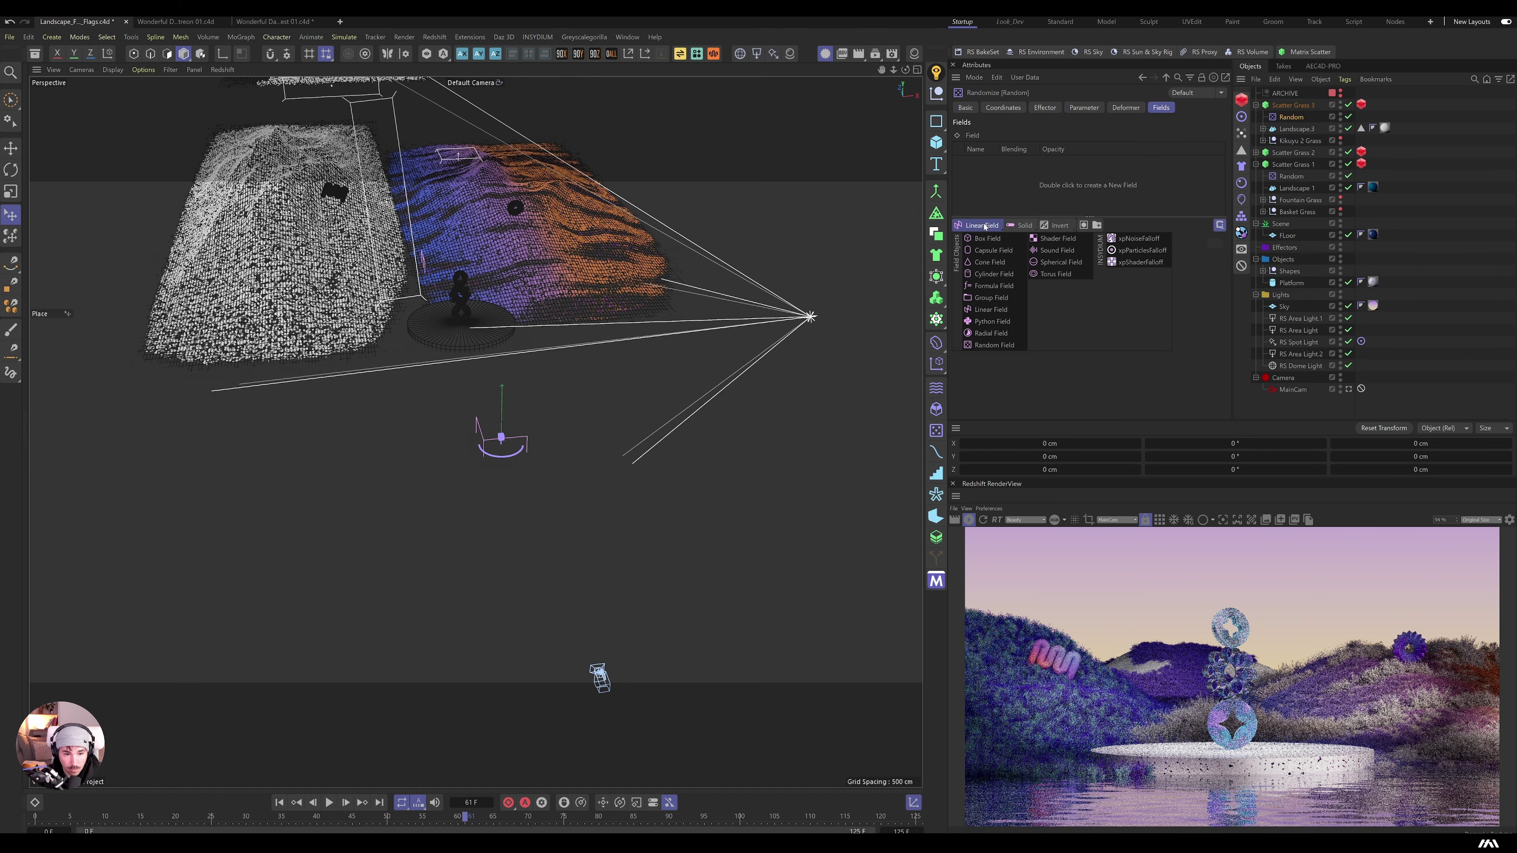
click(1084, 107)
double_click(1043, 189)
text(20)
key(Tab)
text(20)
click(1025, 227)
double_click(1043, 240)
text(360)
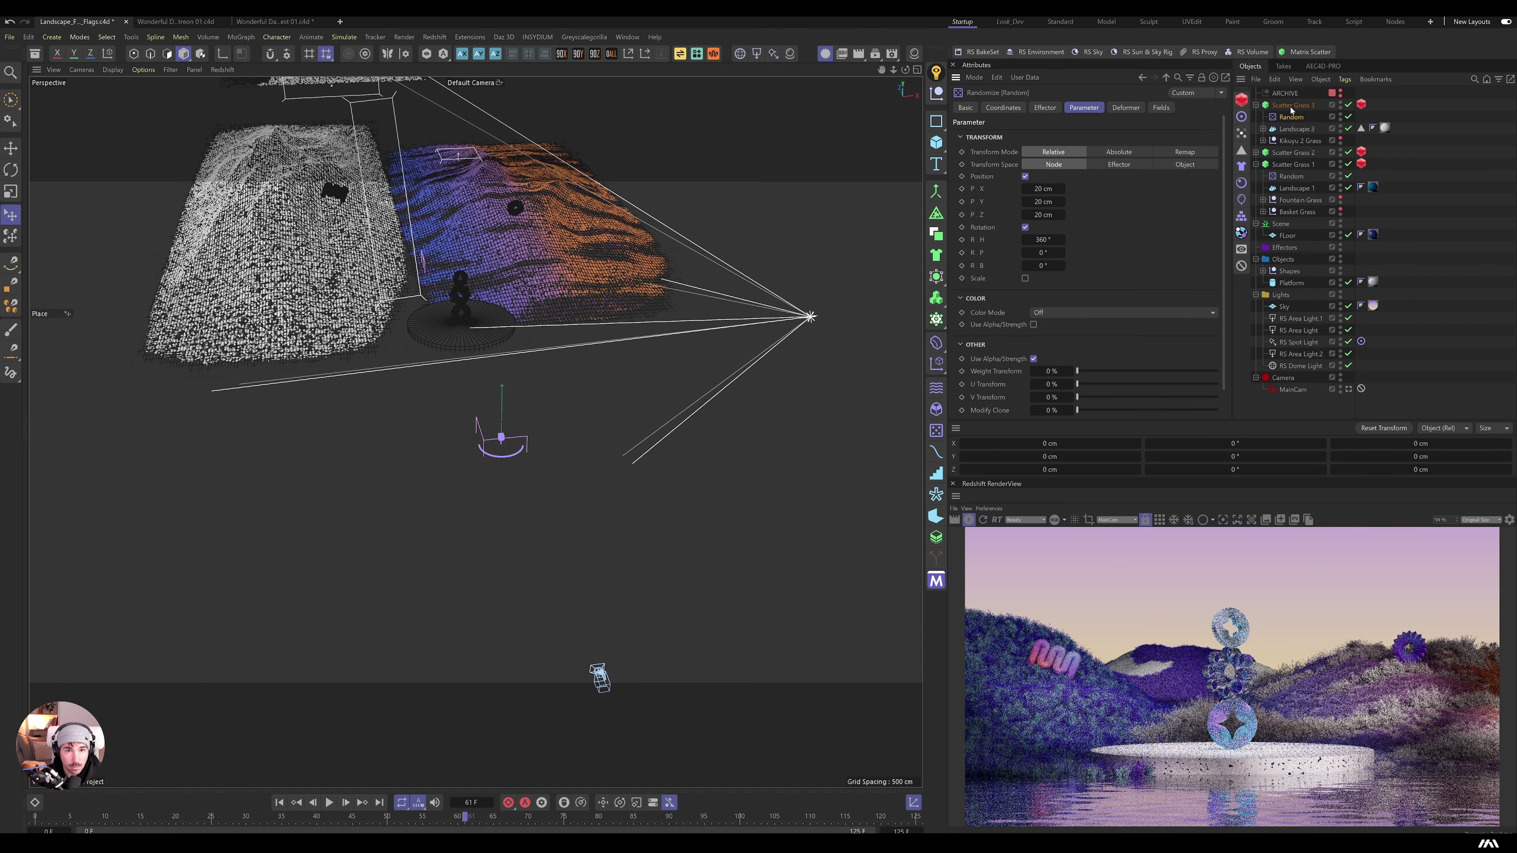
Step: On a freshly added default Random effector, set position to 20 cm and rotation to 360°
click(1294, 153)
shift+click(935, 430)
drag(1033, 188, 1077, 178)
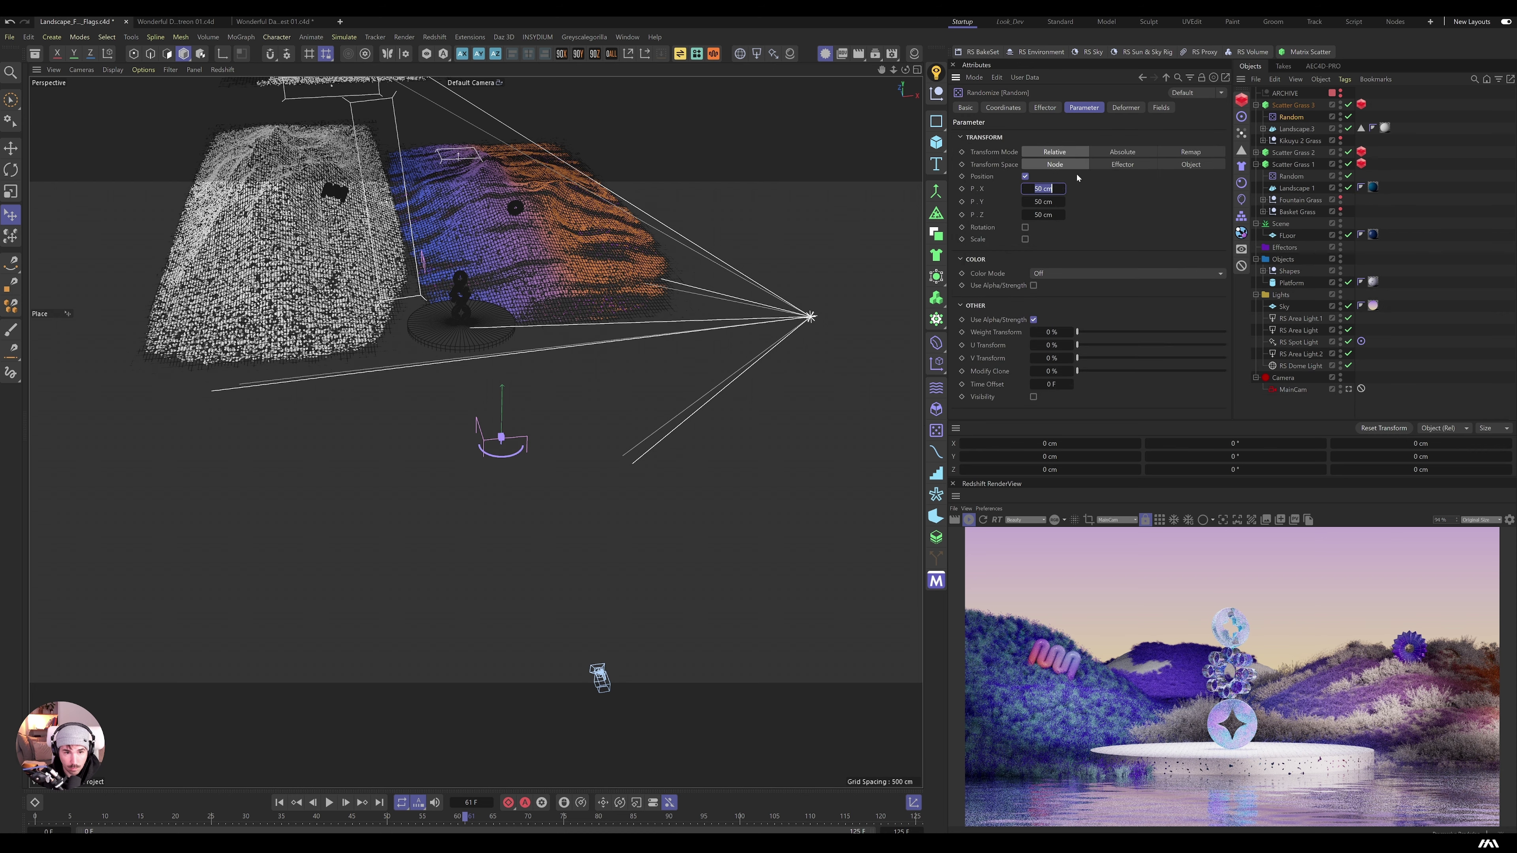
text(20)
click(1025, 227)
drag(1052, 240, 1011, 241)
text(360)
click(1293, 105)
Step: Adjust the scale of the Random Field under Landscape.3
click(1263, 129)
click(1306, 140)
click(1040, 108)
mouse_move(1095, 217)
mouse_down()
mouse_move(1127, 212)
mouse_move(1118, 242)
mouse_move(1096, 242)
mouse_up()
Step: Select the Scatter Grass groups together and shift them along X
click(528, 257)
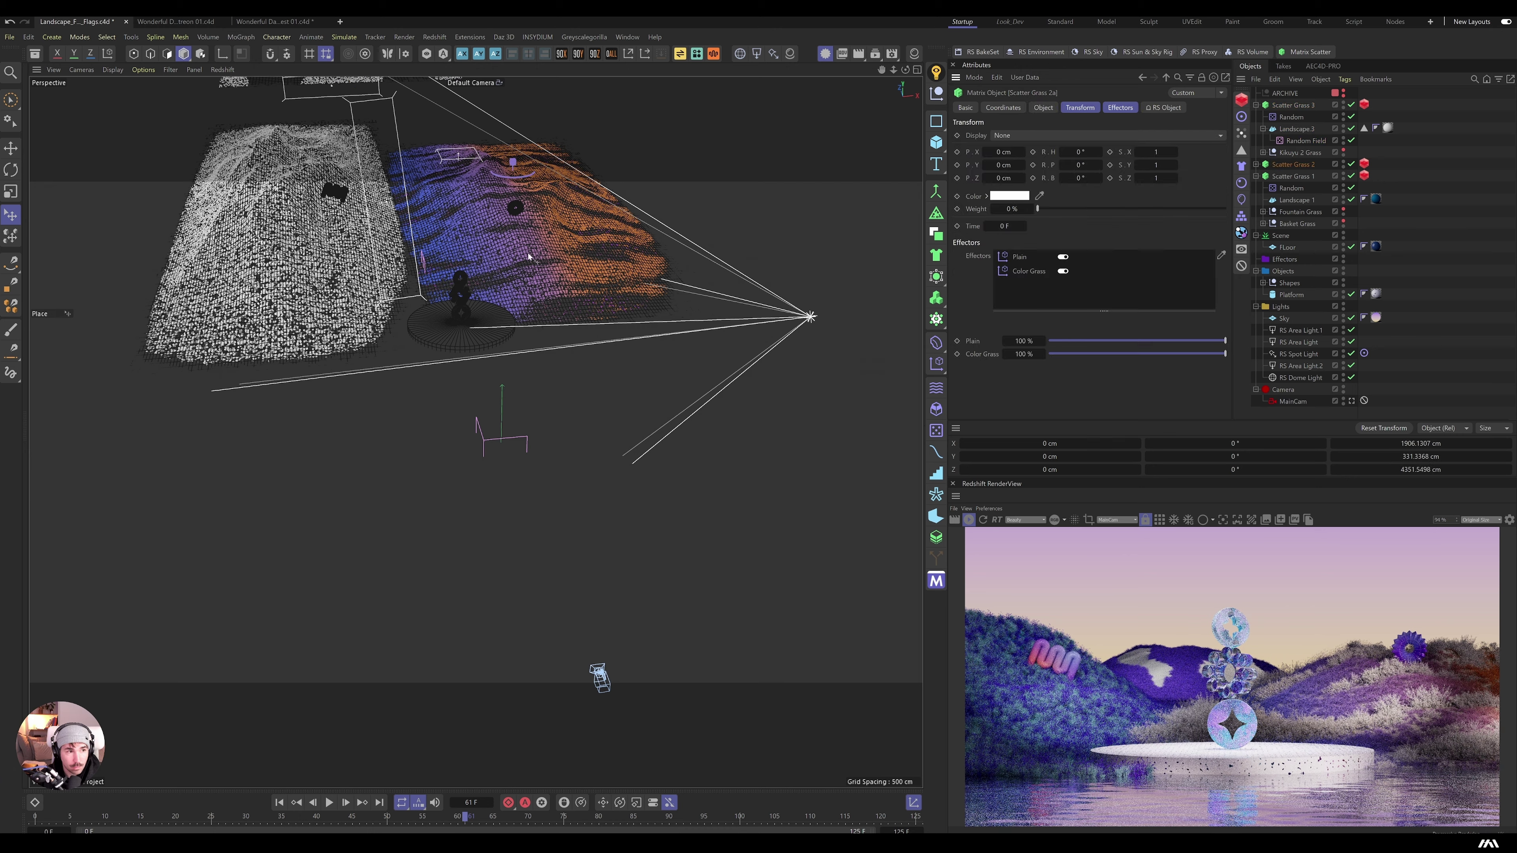
click(1256, 105)
click(1256, 129)
click(1293, 106)
shift+click(1293, 129)
key(e)
drag(596, 436, 611, 435)
Step: Open the Kikuyu 2 grass material in the Node Editor
click(1308, 108)
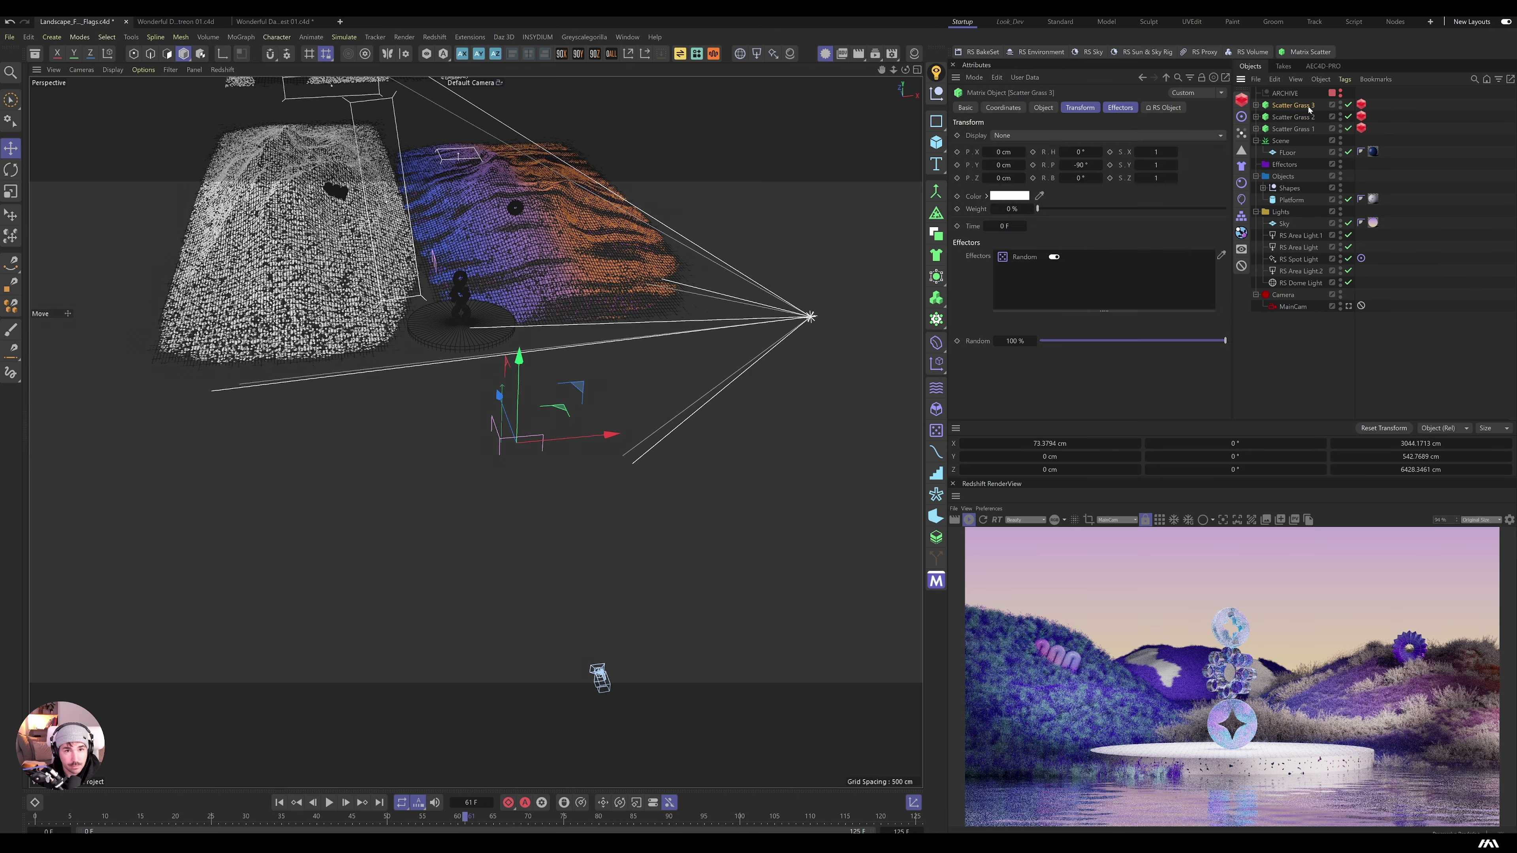
double_click(1025, 256)
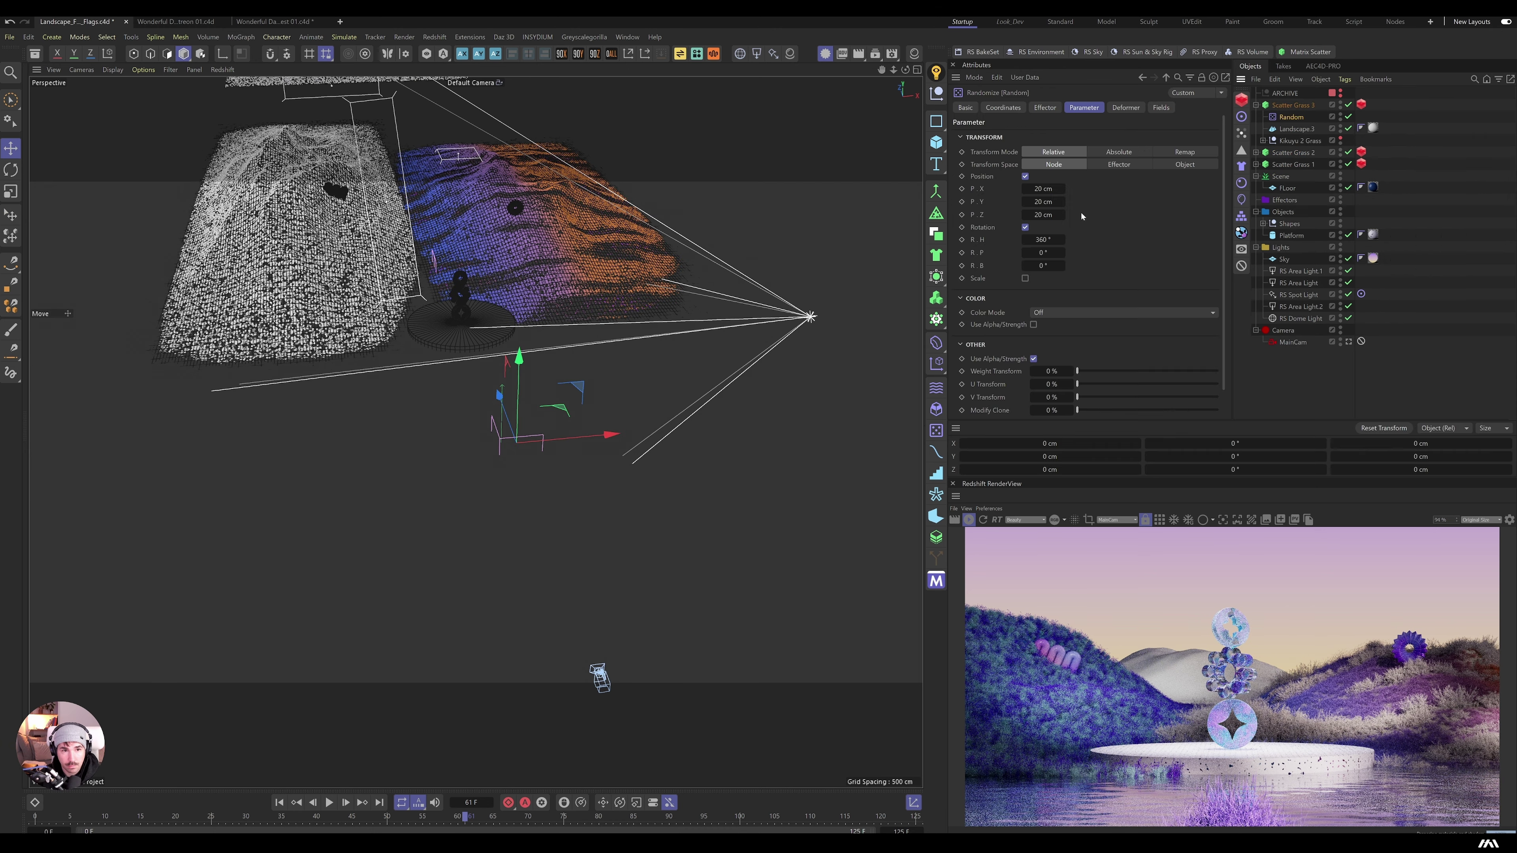
click(1263, 140)
click(1390, 152)
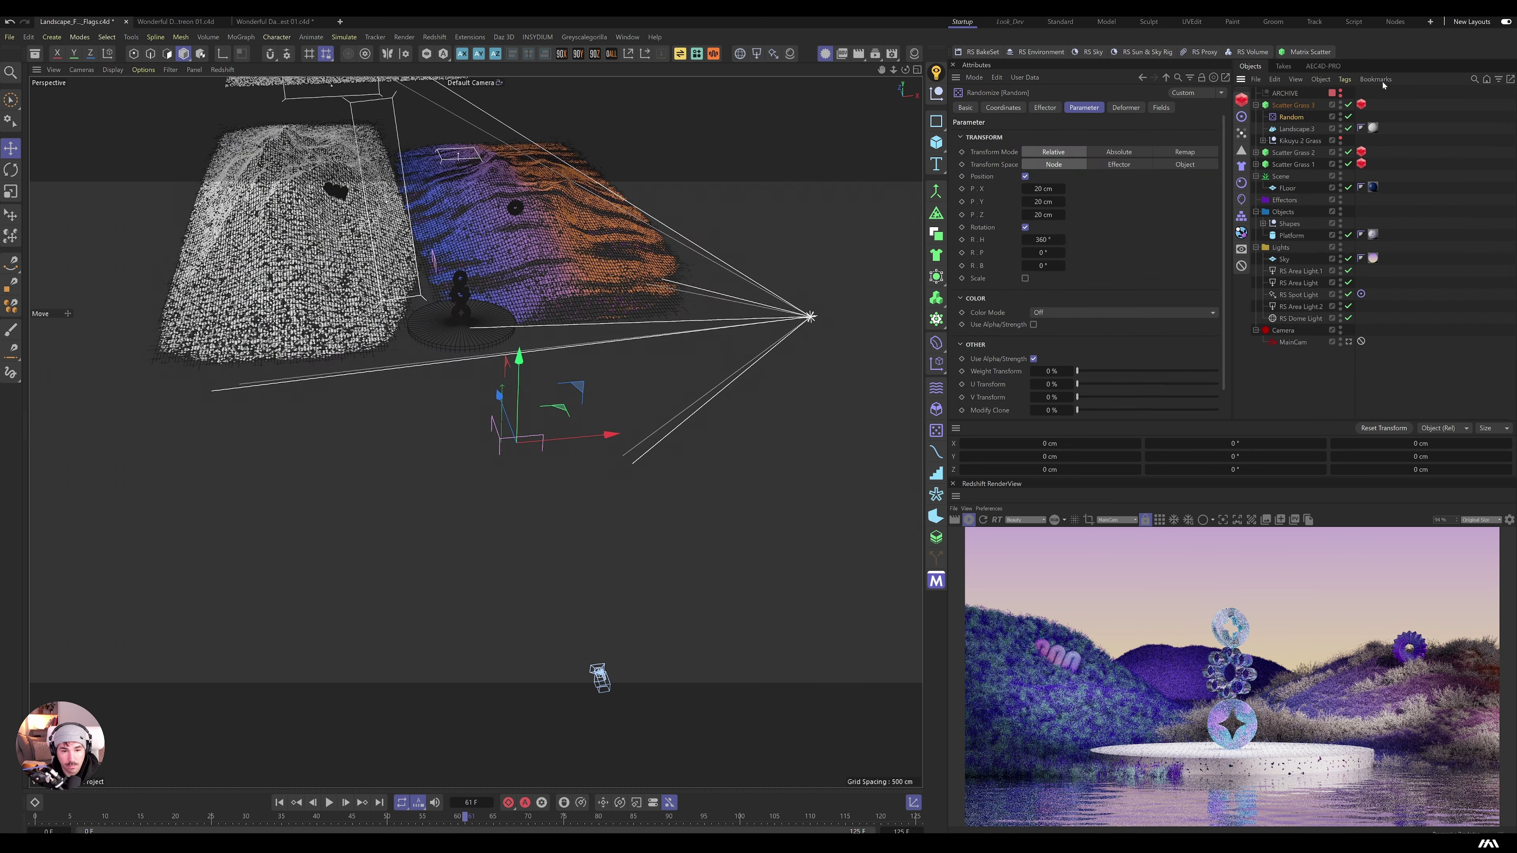
click(1263, 140)
double_click(1389, 152)
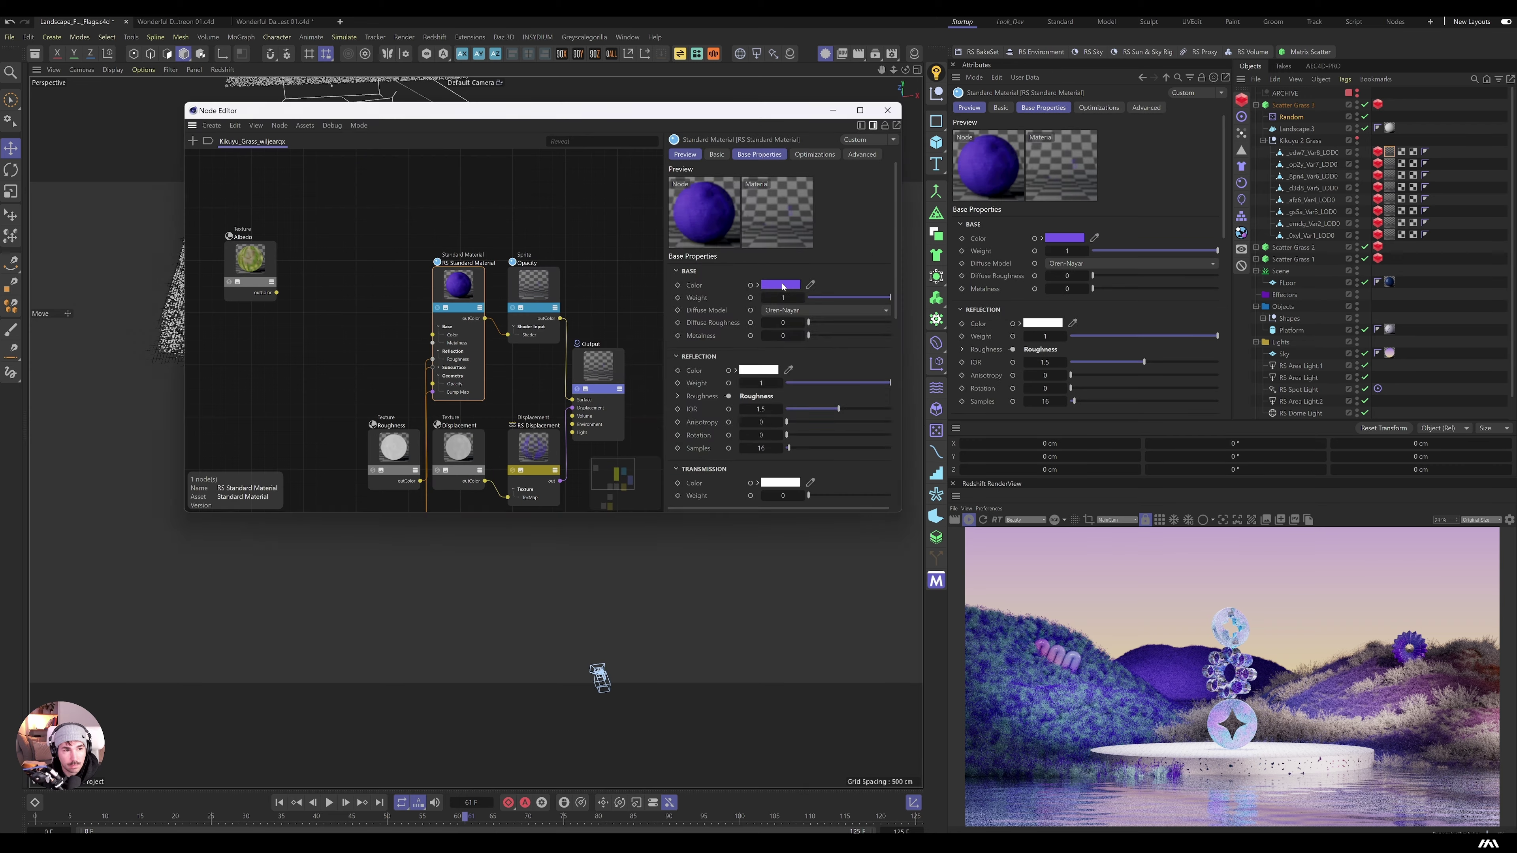
Step: Make the Kikuyu grass Base Color a deep saturated blue-violet and close the Node Editor
click(781, 285)
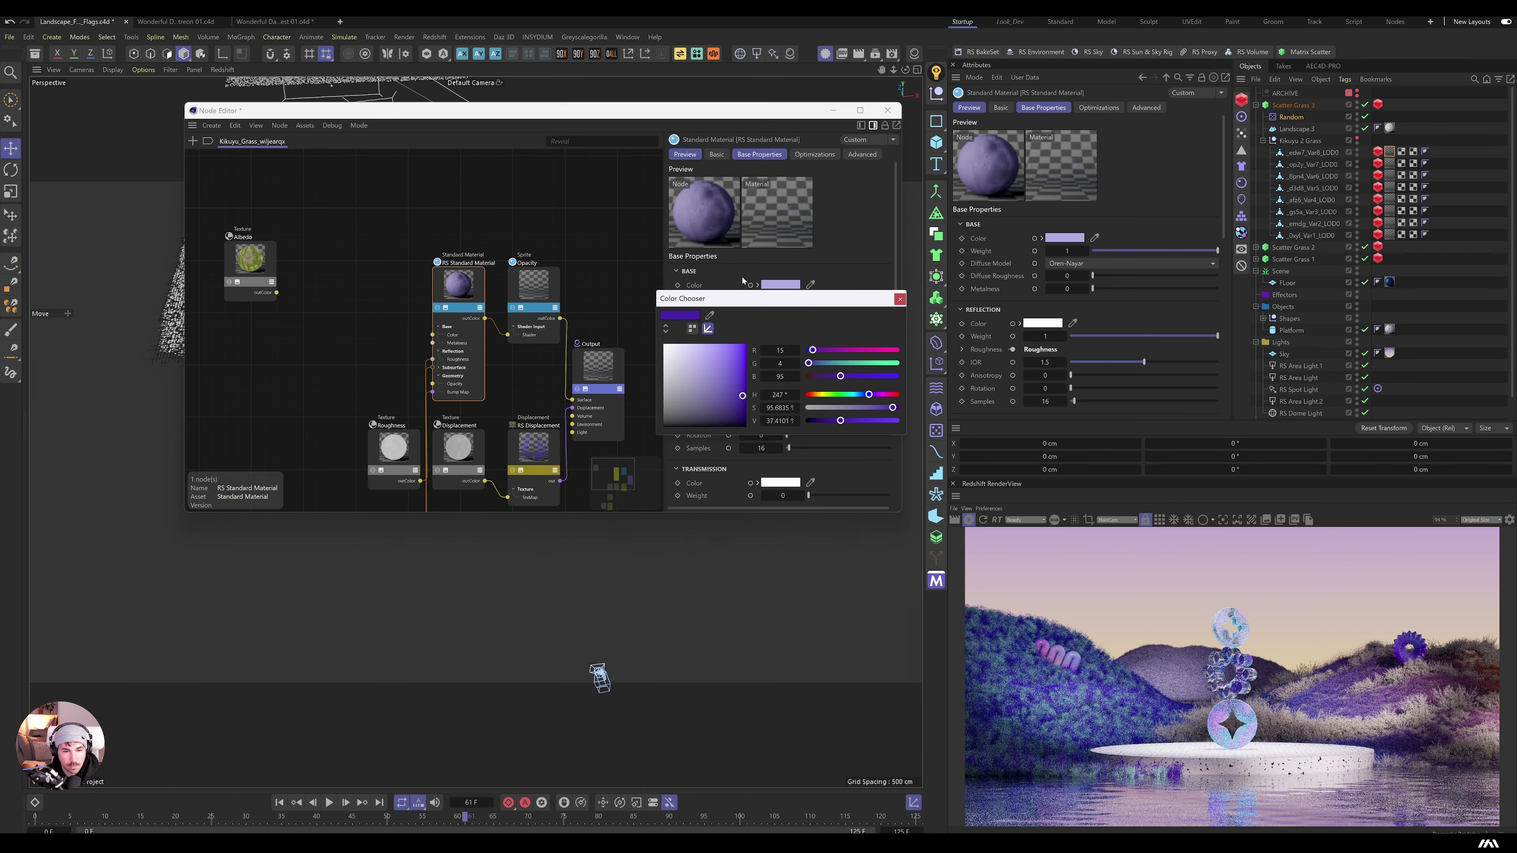
drag(737, 346, 742, 358)
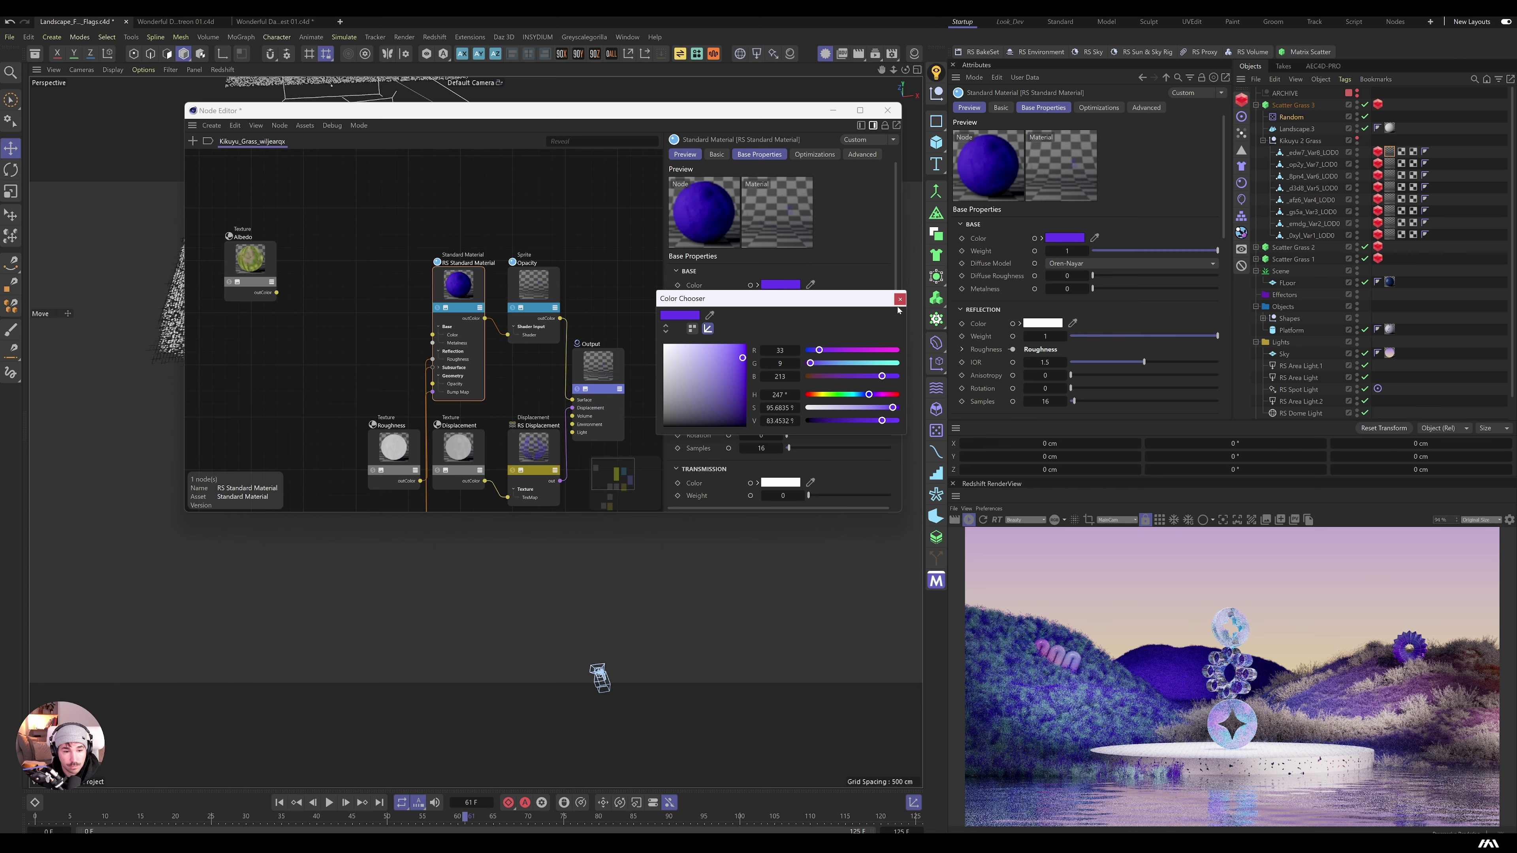
click(901, 298)
click(888, 111)
Step: Open Scatter Grass 2a's Desert_Cotton material in the Node Editor
click(1263, 141)
click(1256, 153)
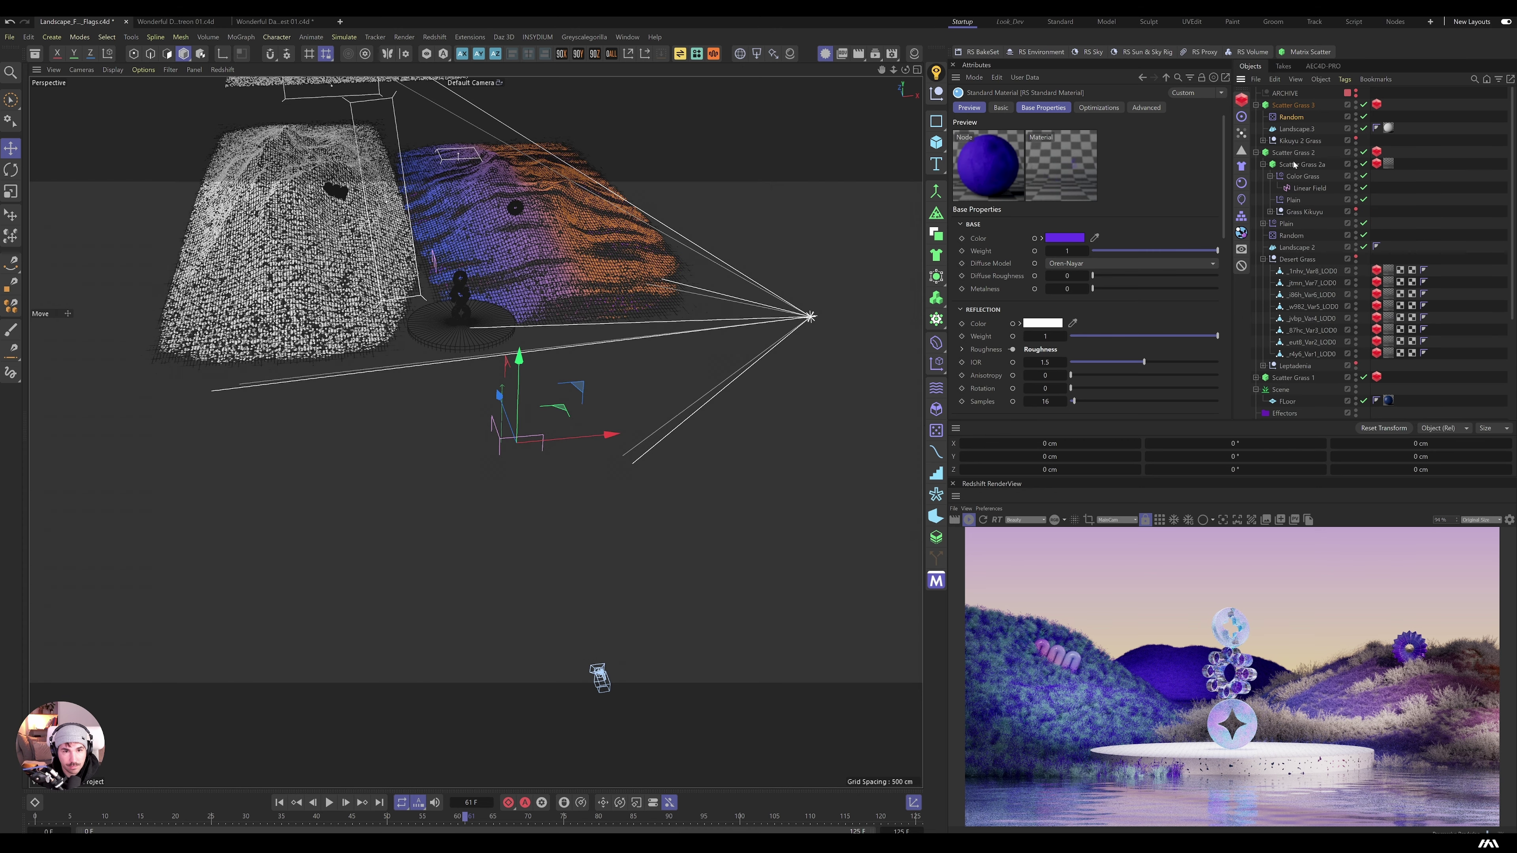
click(1301, 164)
double_click(1388, 270)
click(1015, 212)
click(1057, 370)
Step: Add a Color User Data node with attribute RSMGColor wired into the Desert_Cotton material
double_click(551, 230)
text(data)
double_click(592, 298)
drag(569, 251, 661, 277)
click(1132, 326)
click(1146, 338)
click(1141, 165)
Step: Reopen the Kikuyu grass material and select its RS Standard Material node
click(1256, 152)
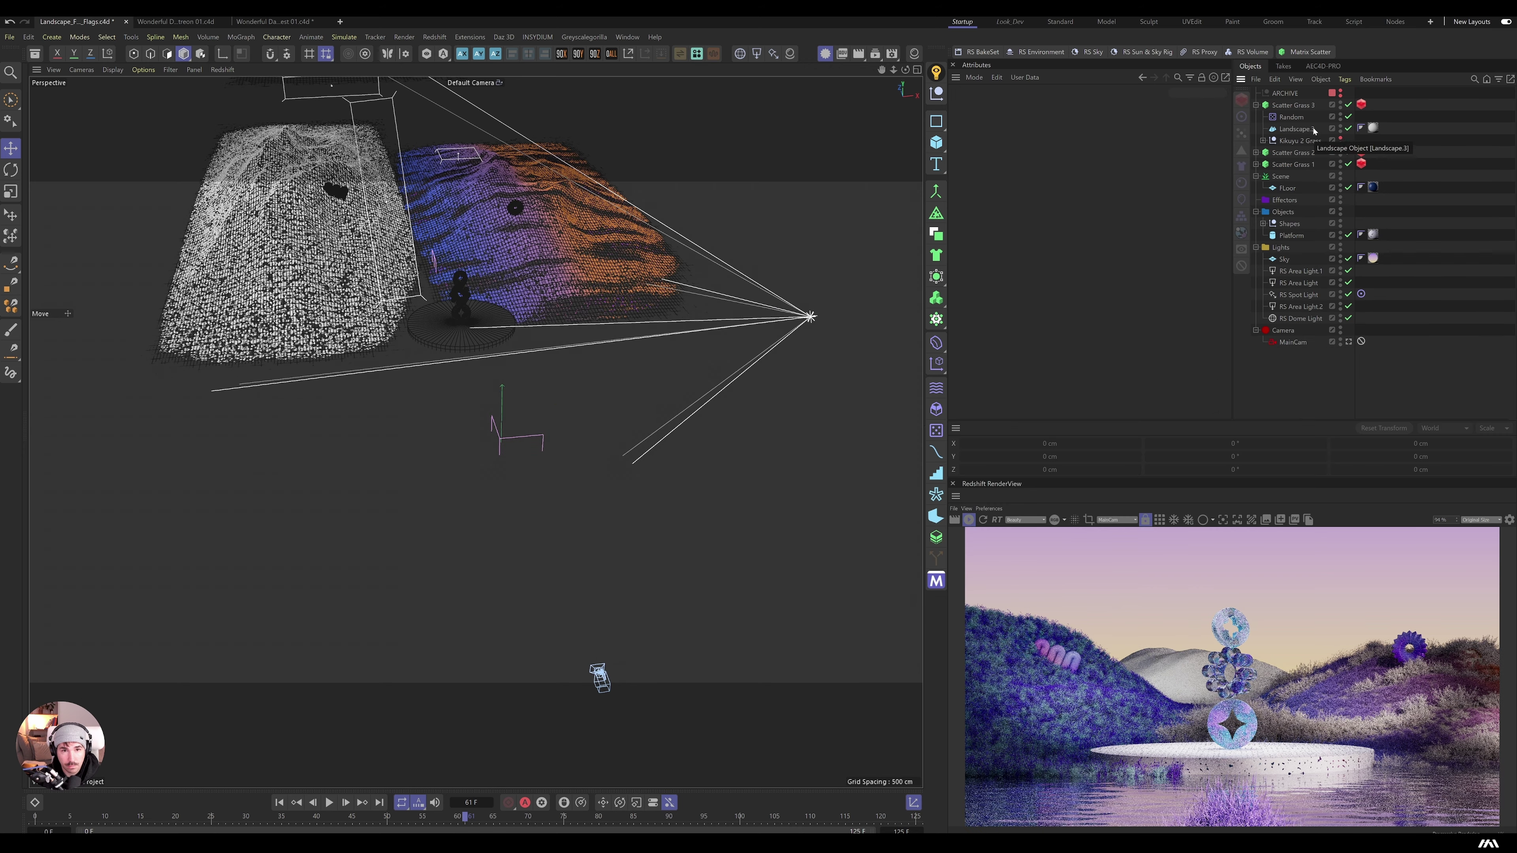
click(1291, 117)
click(1263, 140)
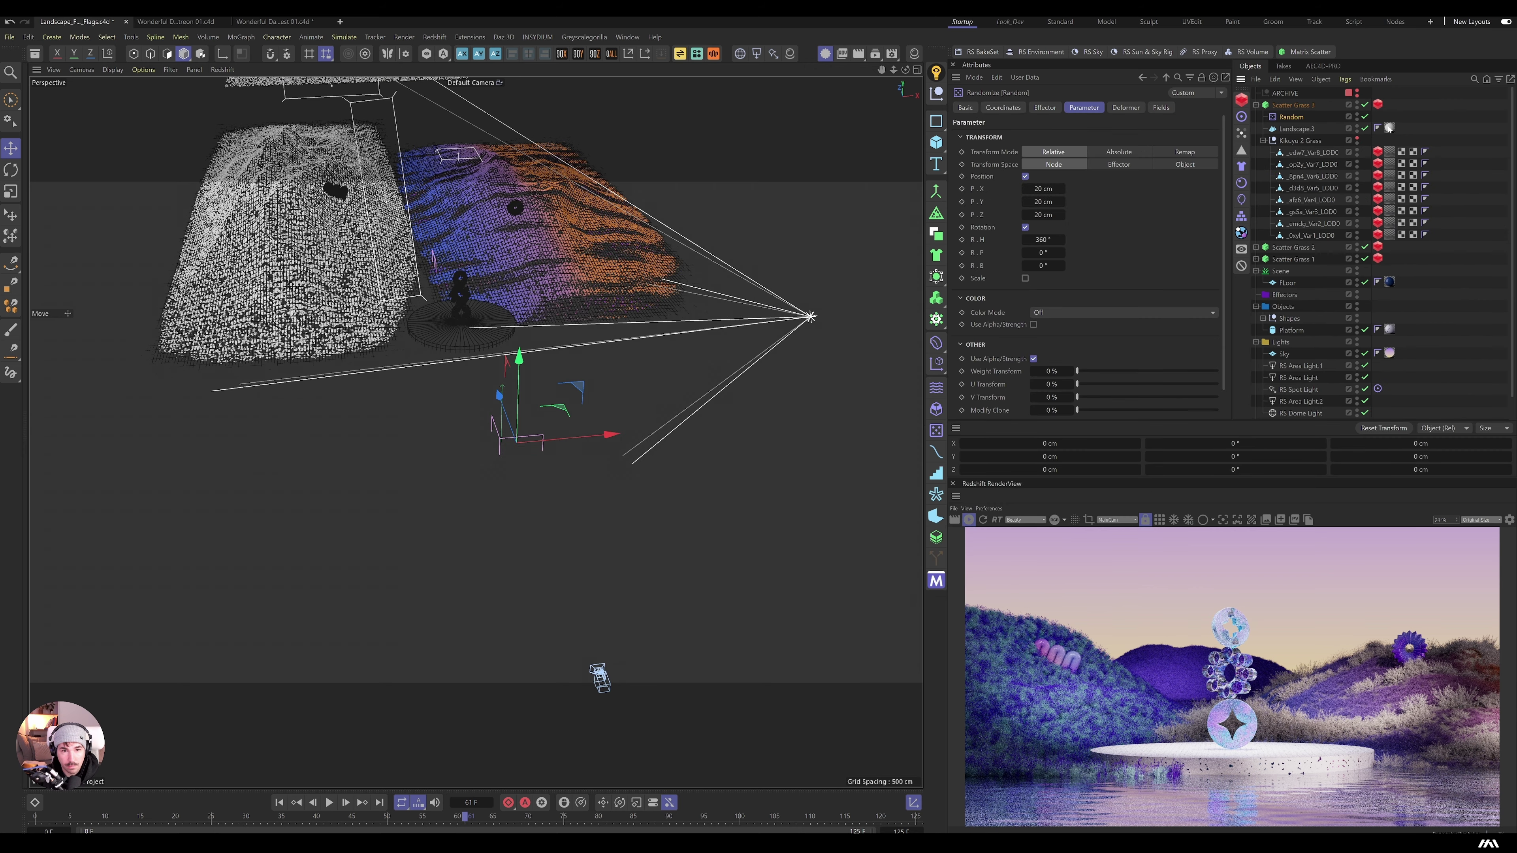
double_click(1390, 152)
click(1015, 212)
click(1061, 367)
Step: Try purple, lavender and blue-violet base colours, settling on deep violet RGB 33/9/213
click(459, 287)
click(781, 285)
click(868, 394)
drag(738, 352, 717, 352)
click(701, 364)
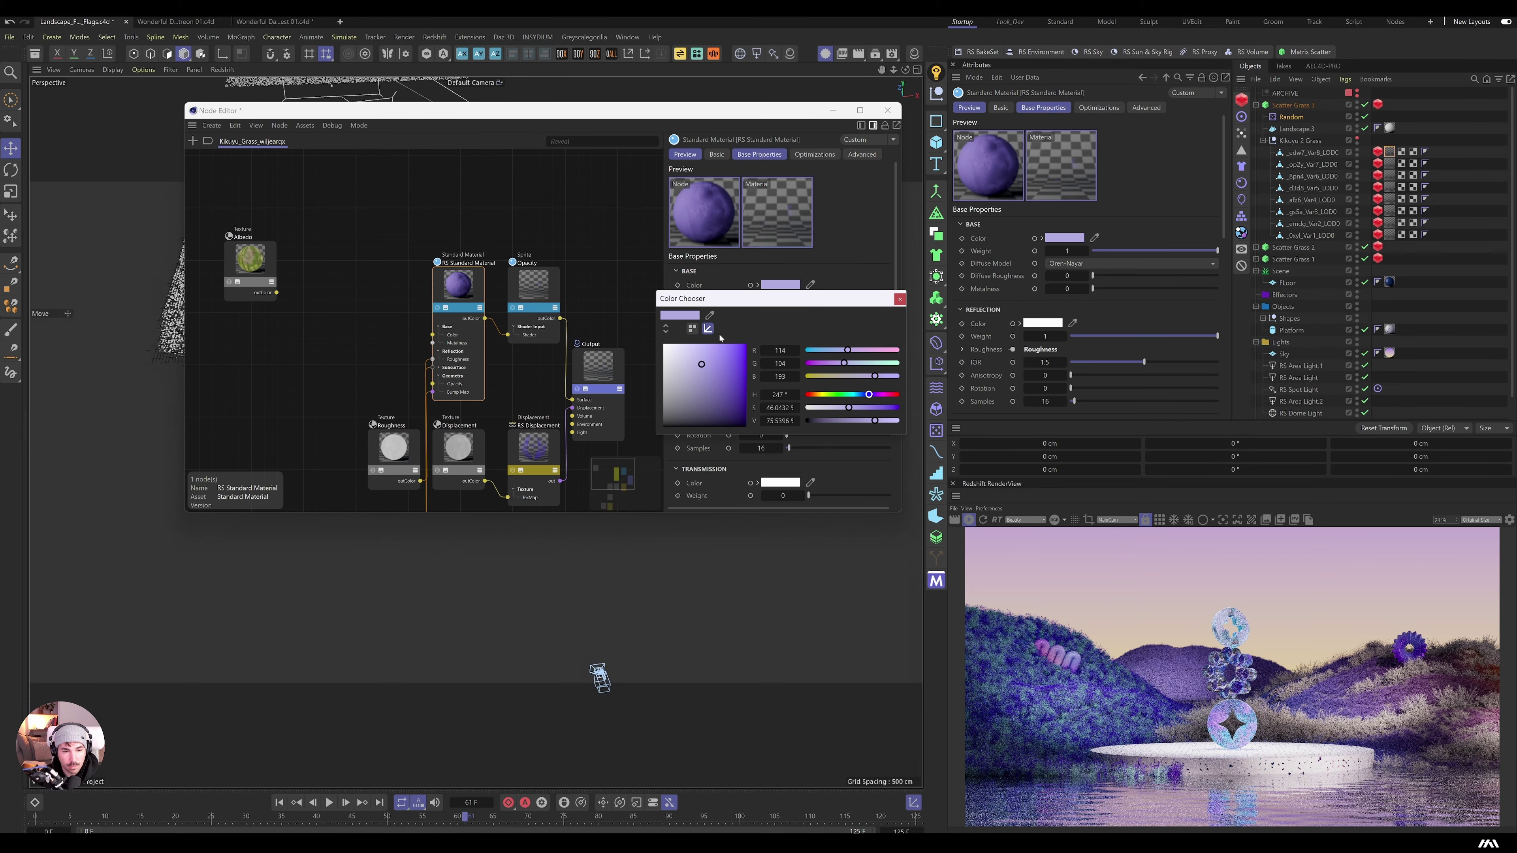
click(716, 352)
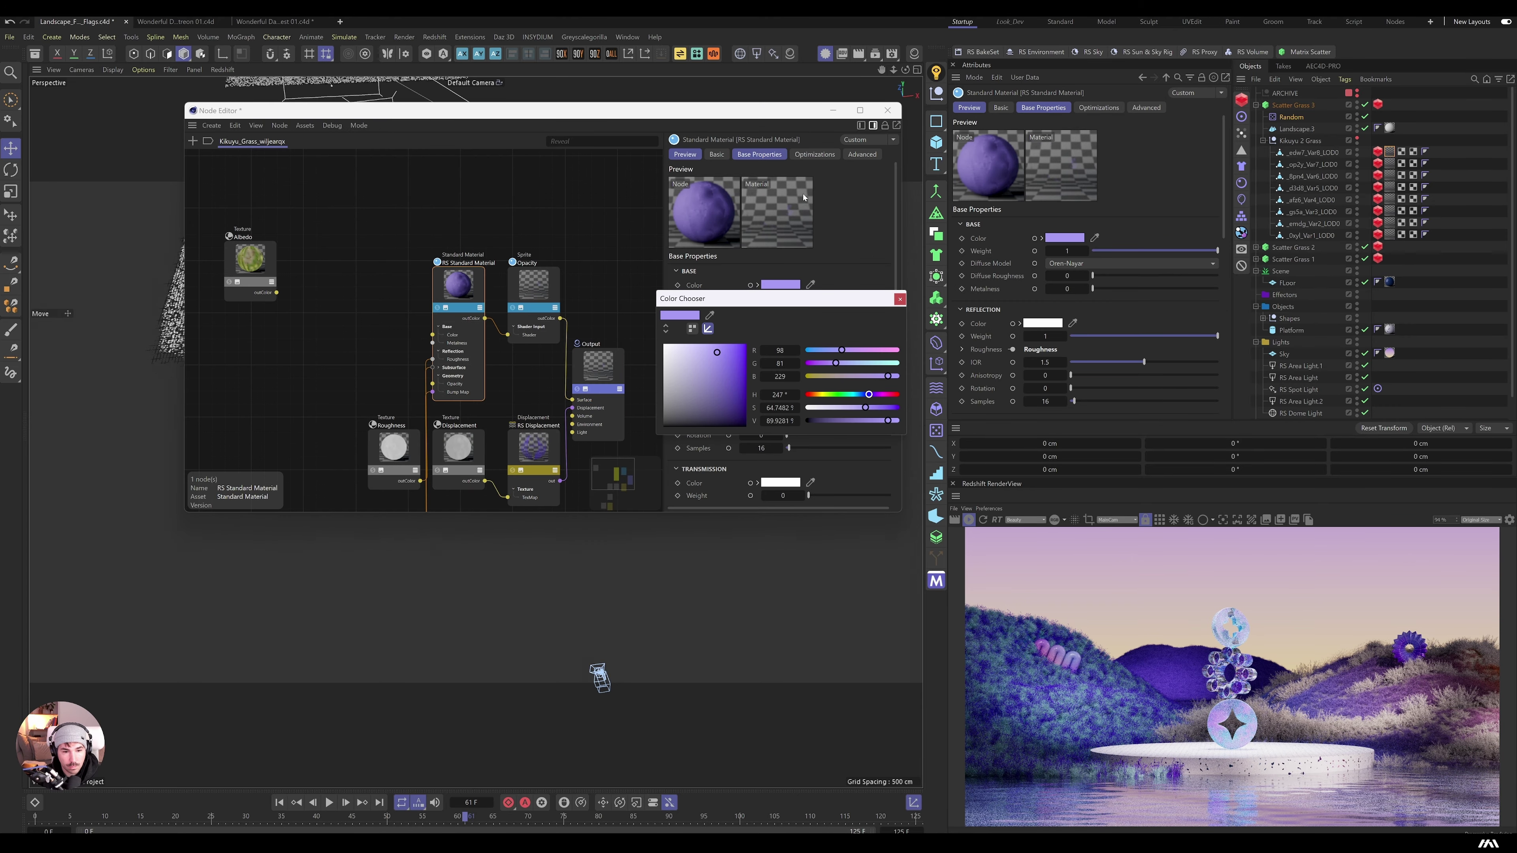
click(701, 364)
click(742, 396)
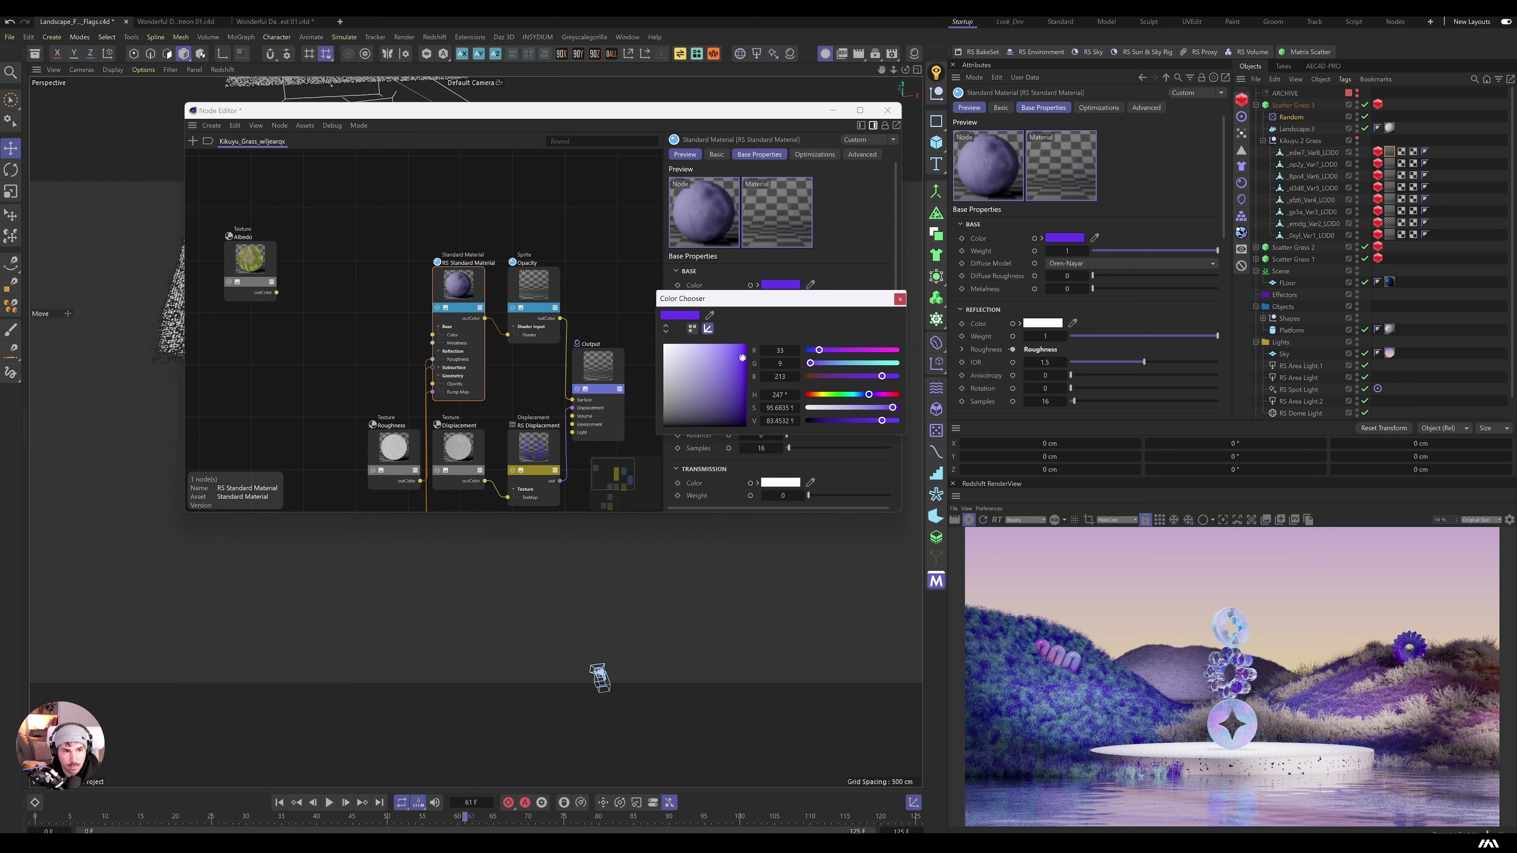
click(900, 298)
click(888, 109)
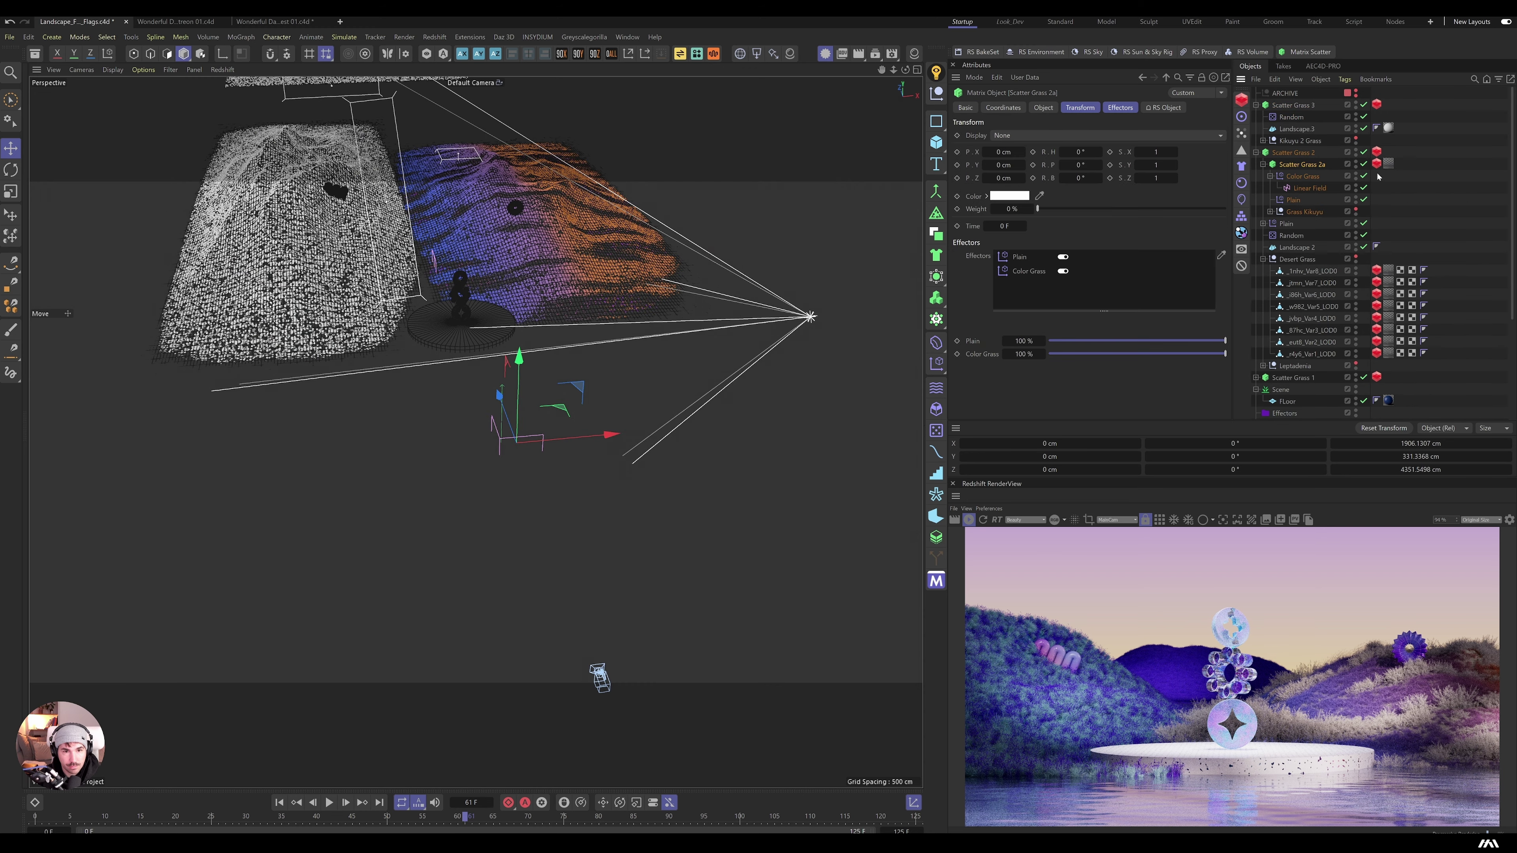
Step: Inspect the Color User Data node and the Color Grass effector's linear field remap
click(1015, 213)
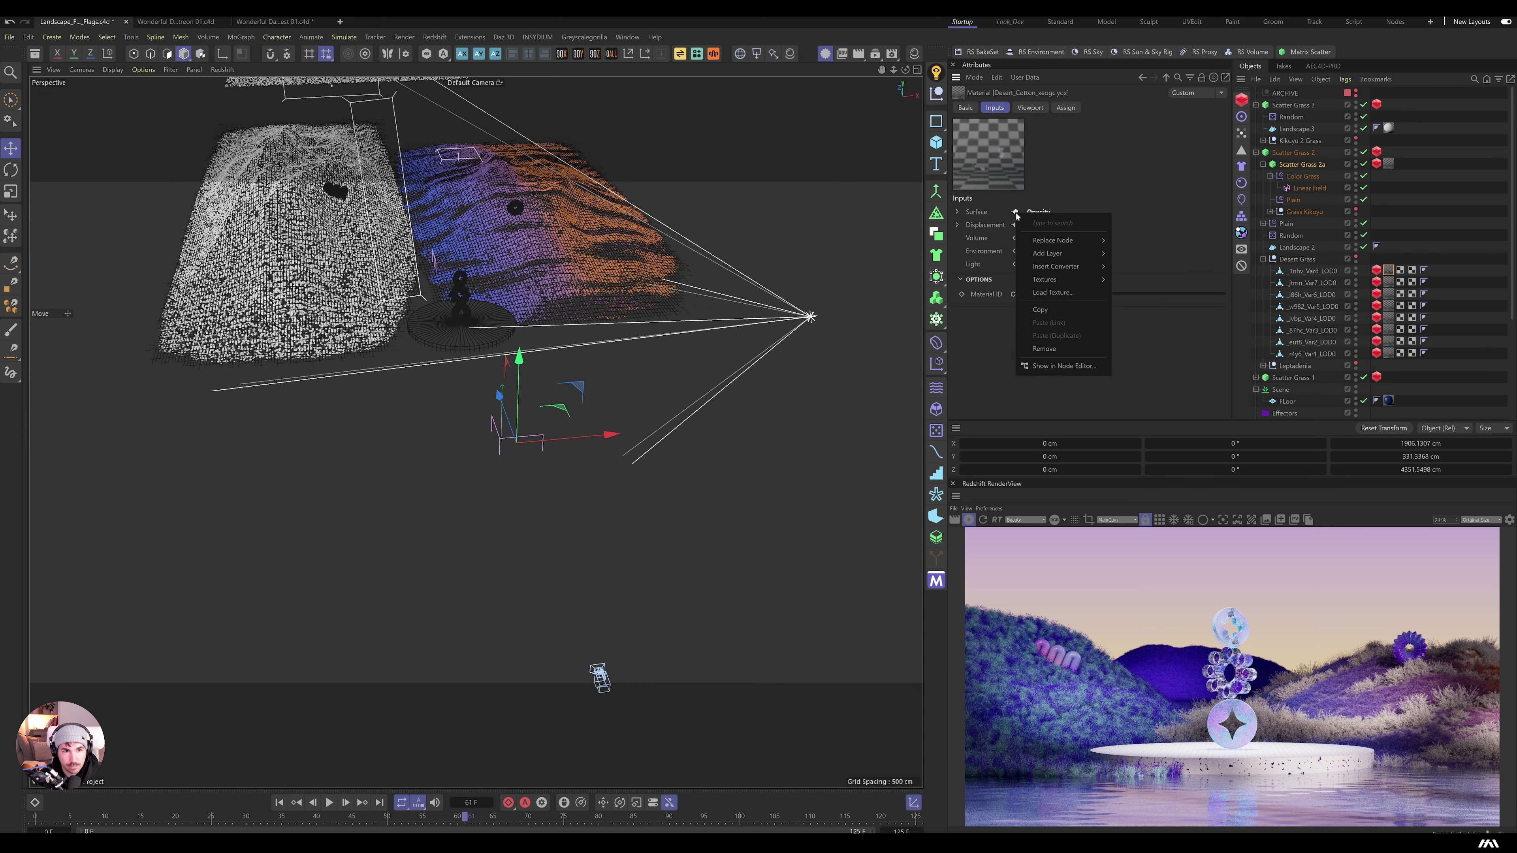
click(1063, 366)
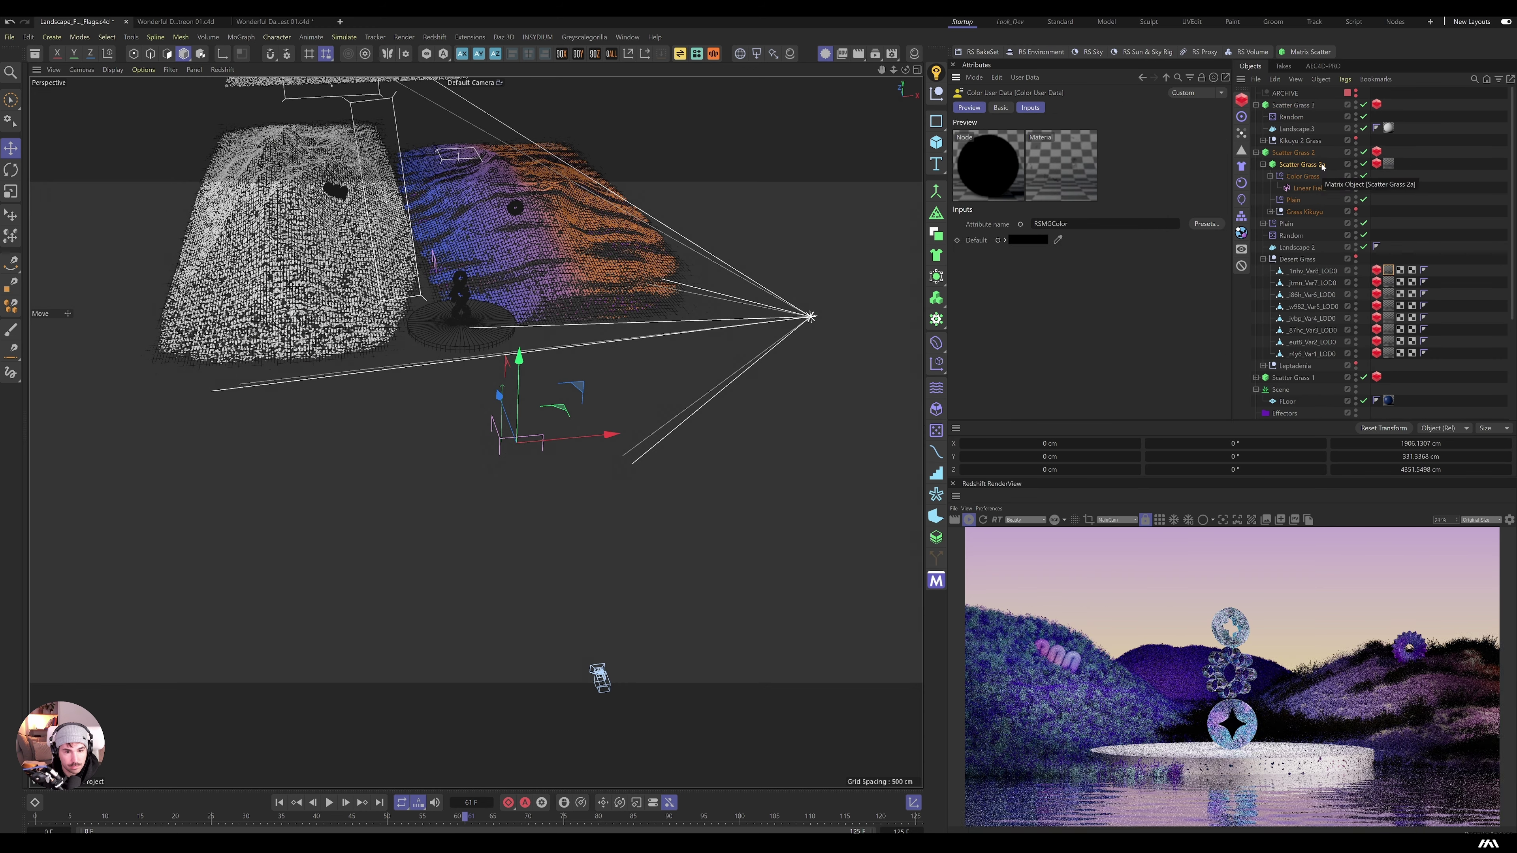
click(1302, 176)
click(1307, 189)
Step: Give Scatter Grass 2 a Plain effector with position off and a purple Gradient-remapped Linear Field
click(1126, 107)
click(1292, 153)
shift+click(936, 363)
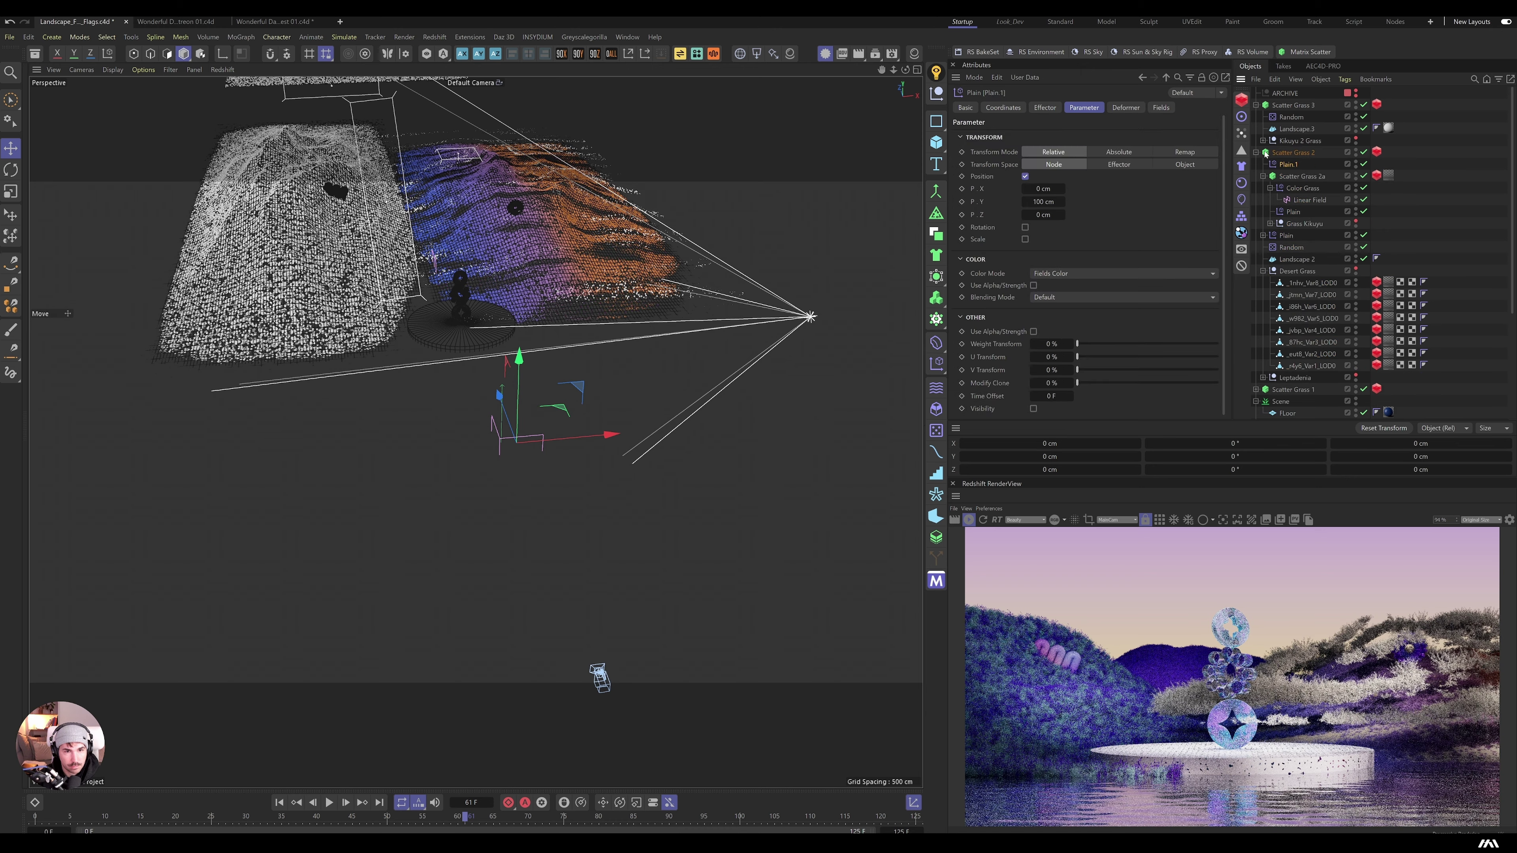
click(1025, 176)
click(1161, 107)
click(982, 225)
click(1063, 286)
click(1060, 304)
double_click(1014, 317)
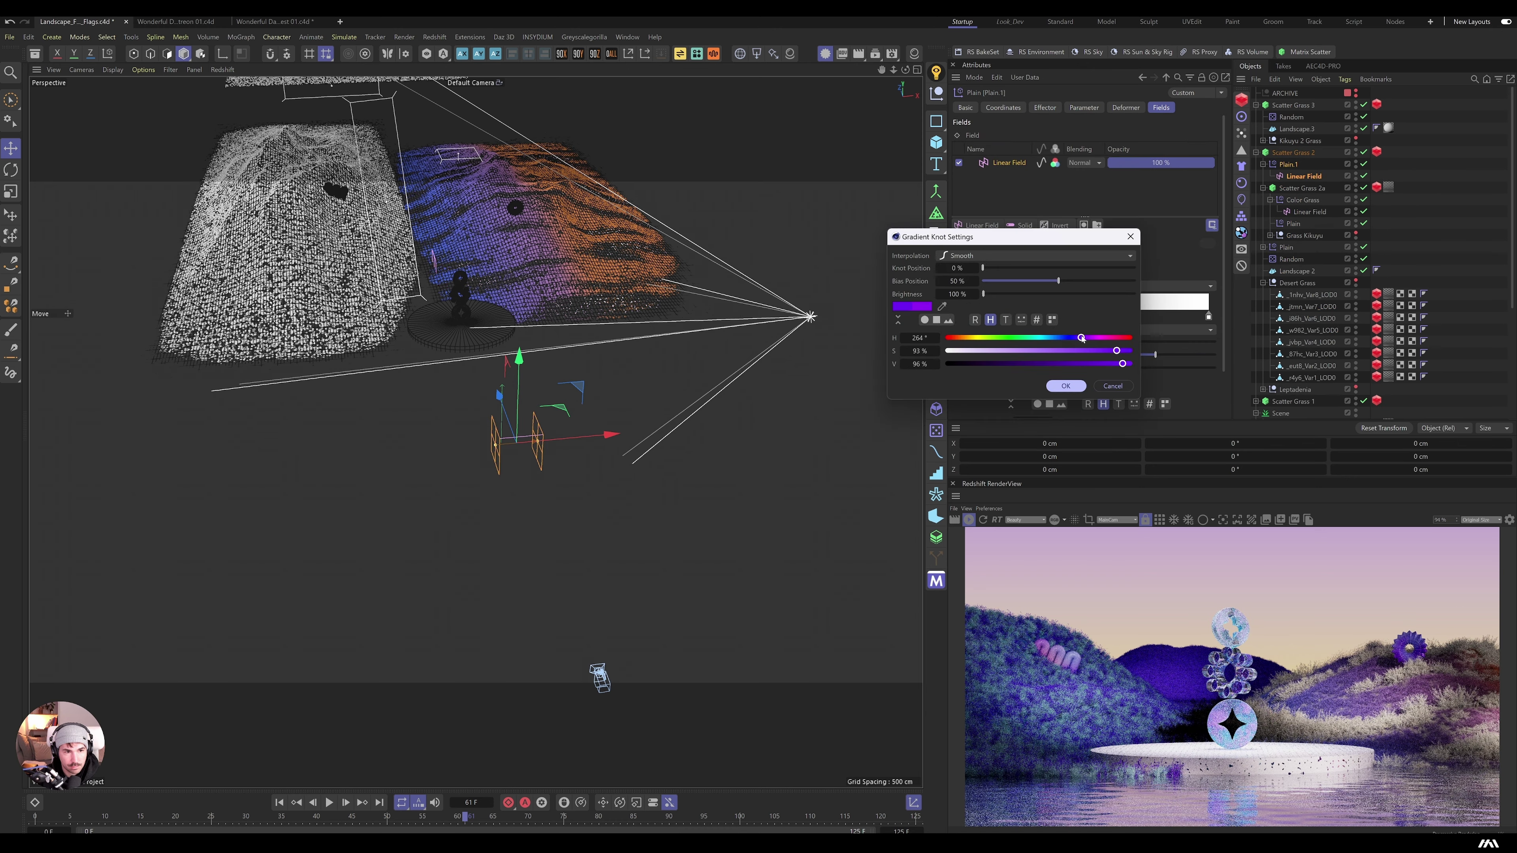
click(1065, 385)
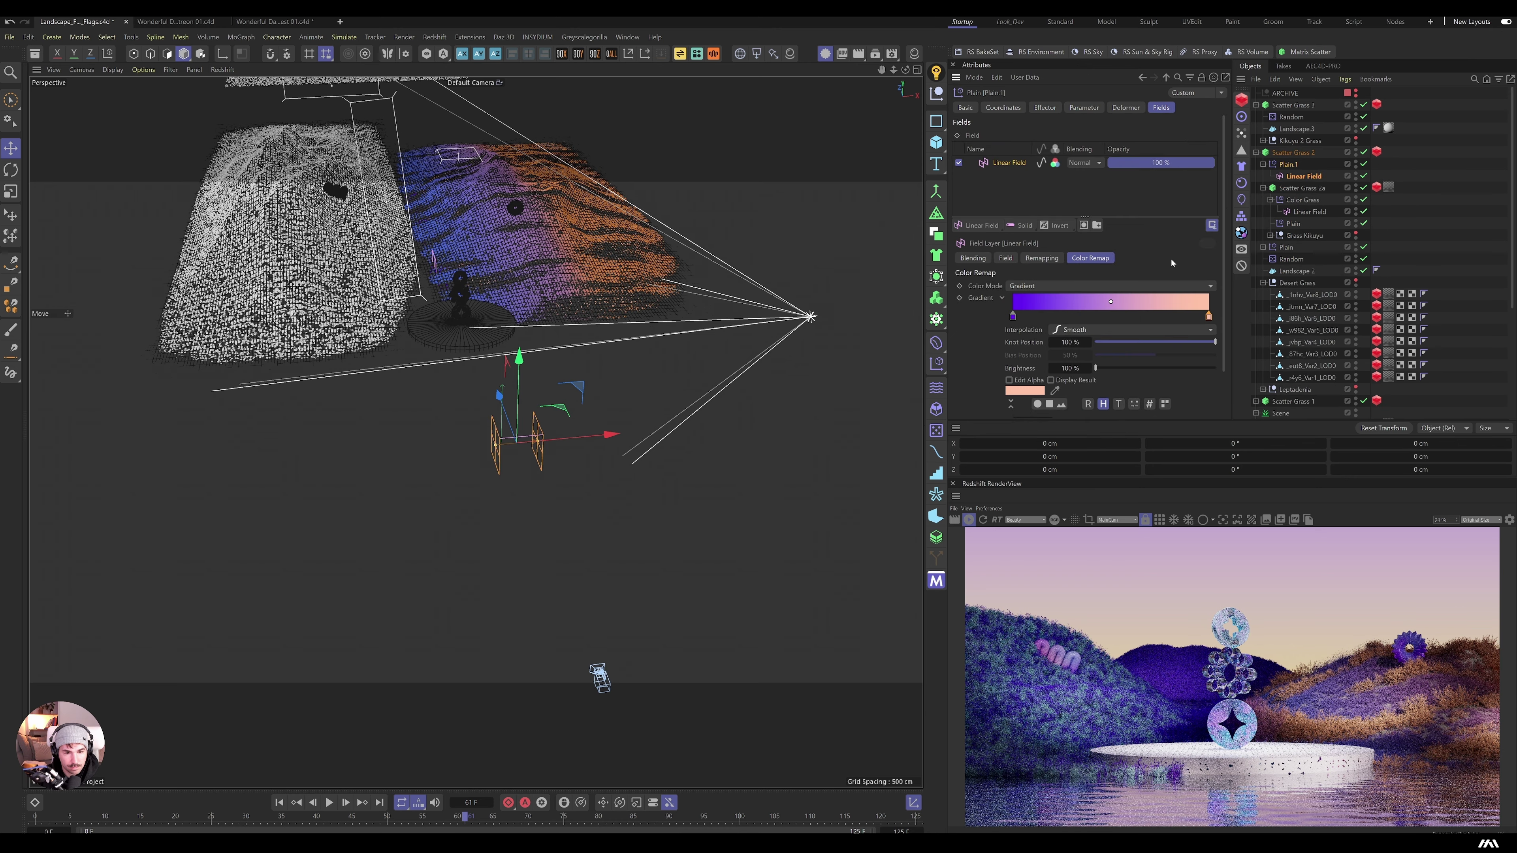
Step: Stretch the Random Field's relative scale X to 39.01 %
click(1376, 151)
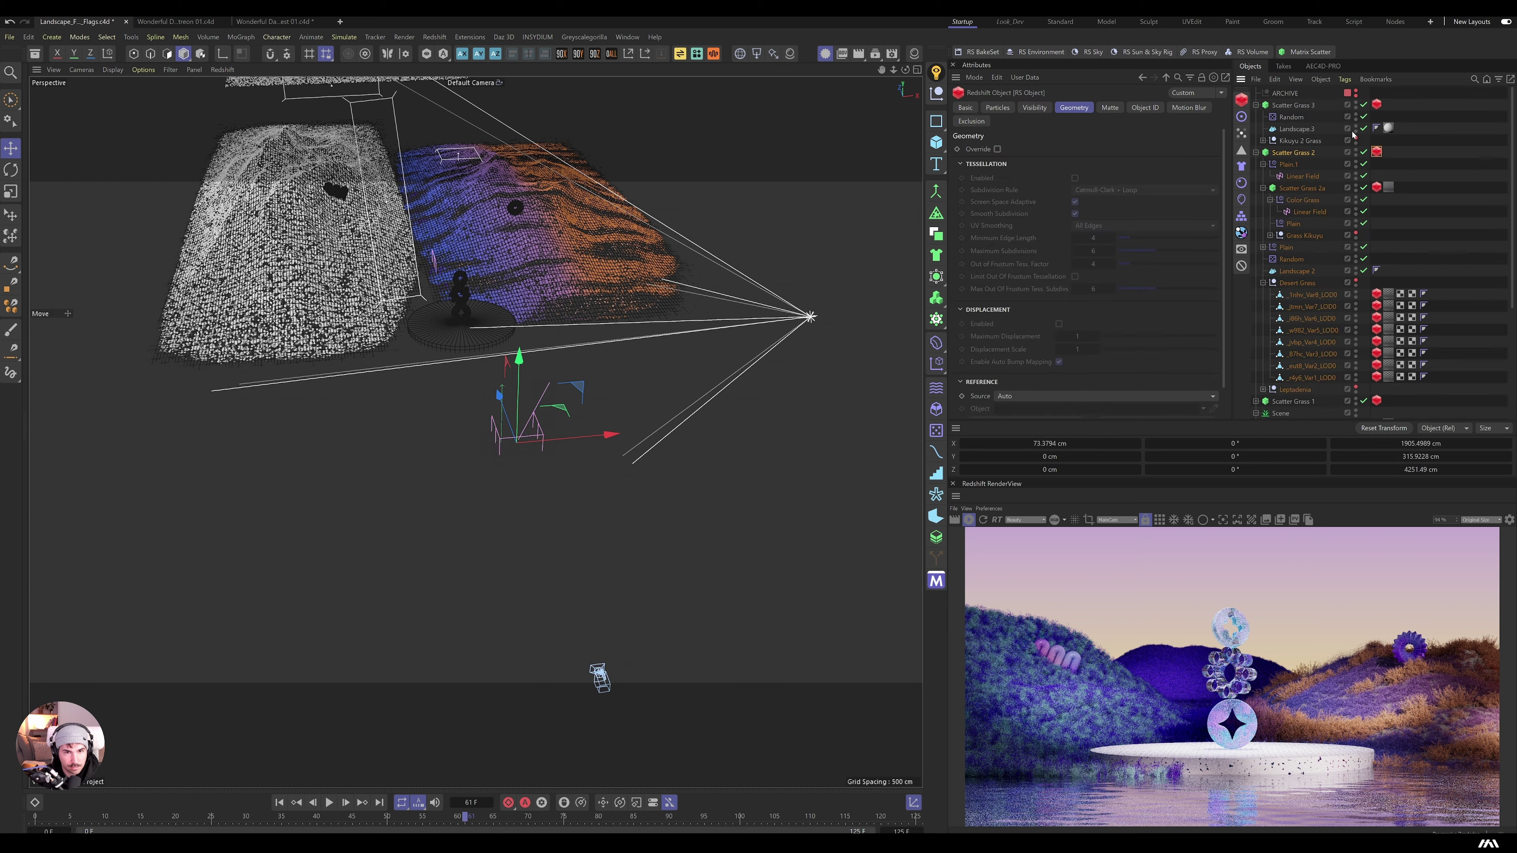
click(1298, 260)
click(1296, 223)
mouse_move(1098, 350)
mouse_down()
mouse_move(1079, 331)
mouse_move(1097, 351)
mouse_up()
Step: Check Scatter Grass 1's Color Grass fields and shift a grass material's base colour toward blue
click(593, 138)
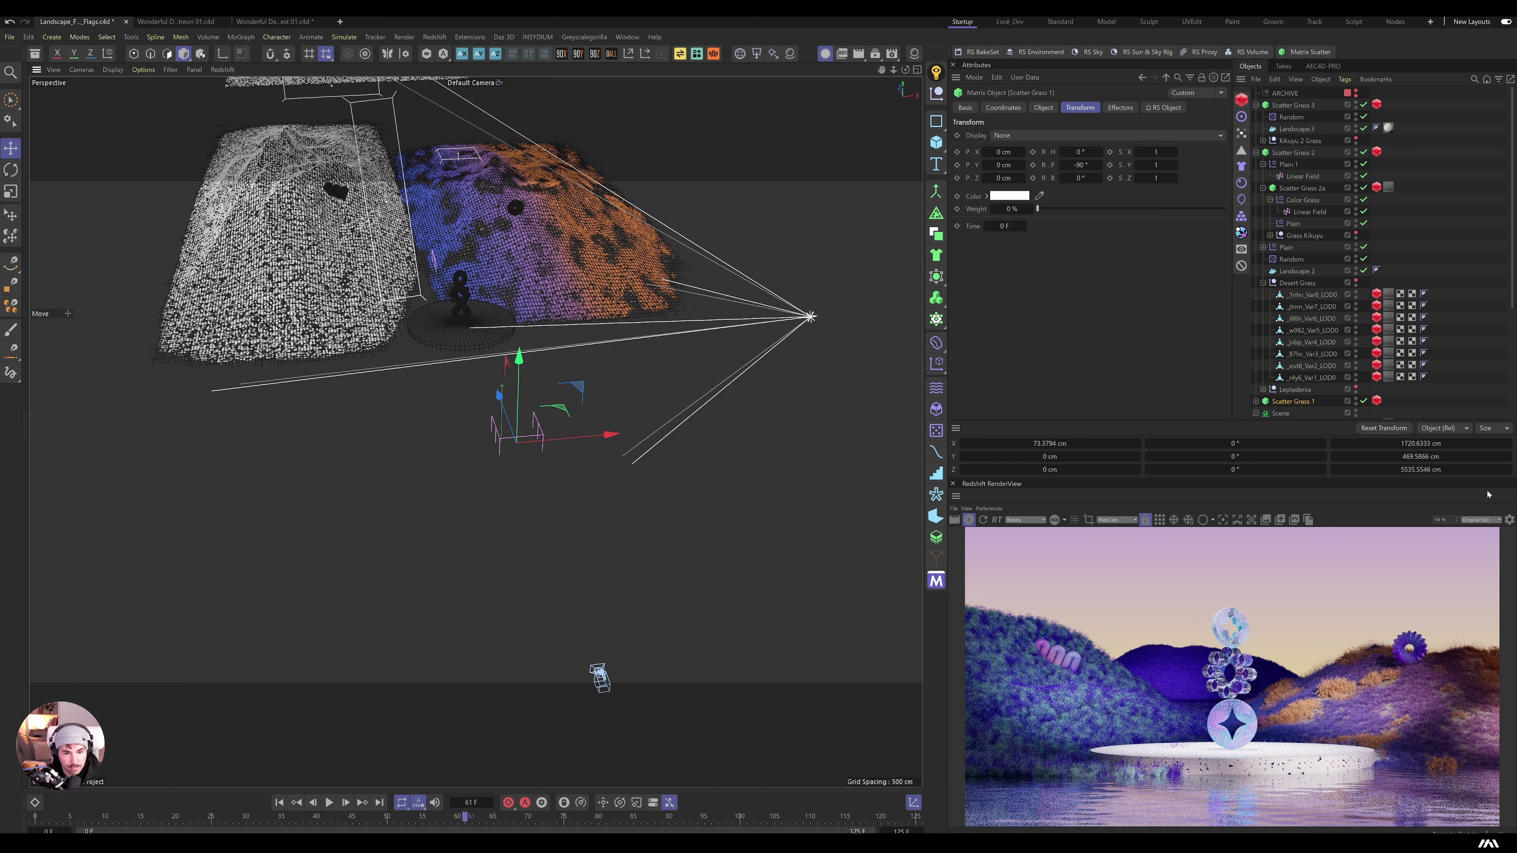
click(1309, 212)
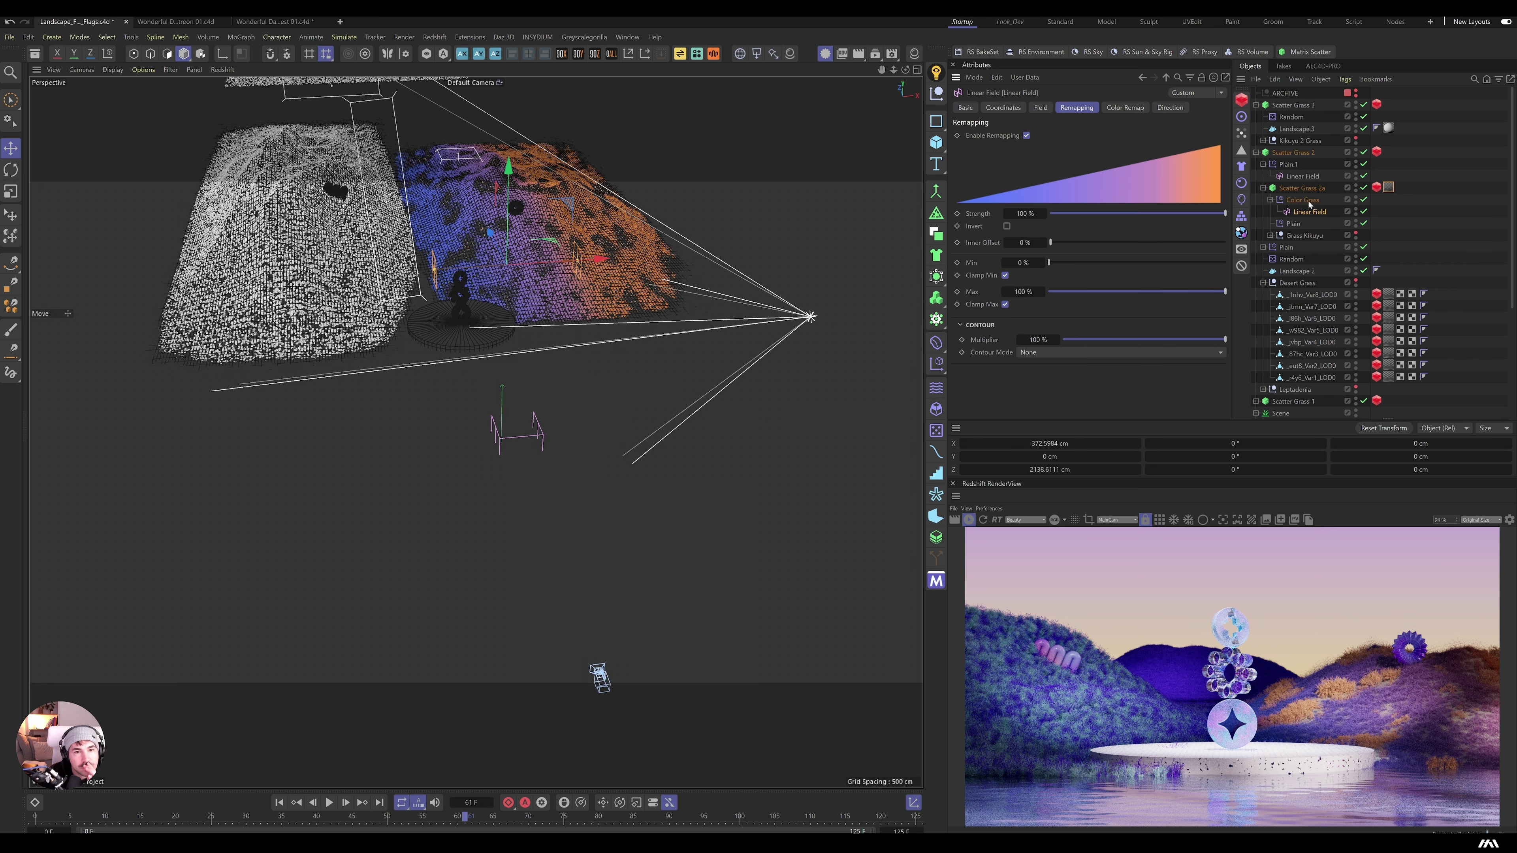
click(1293, 223)
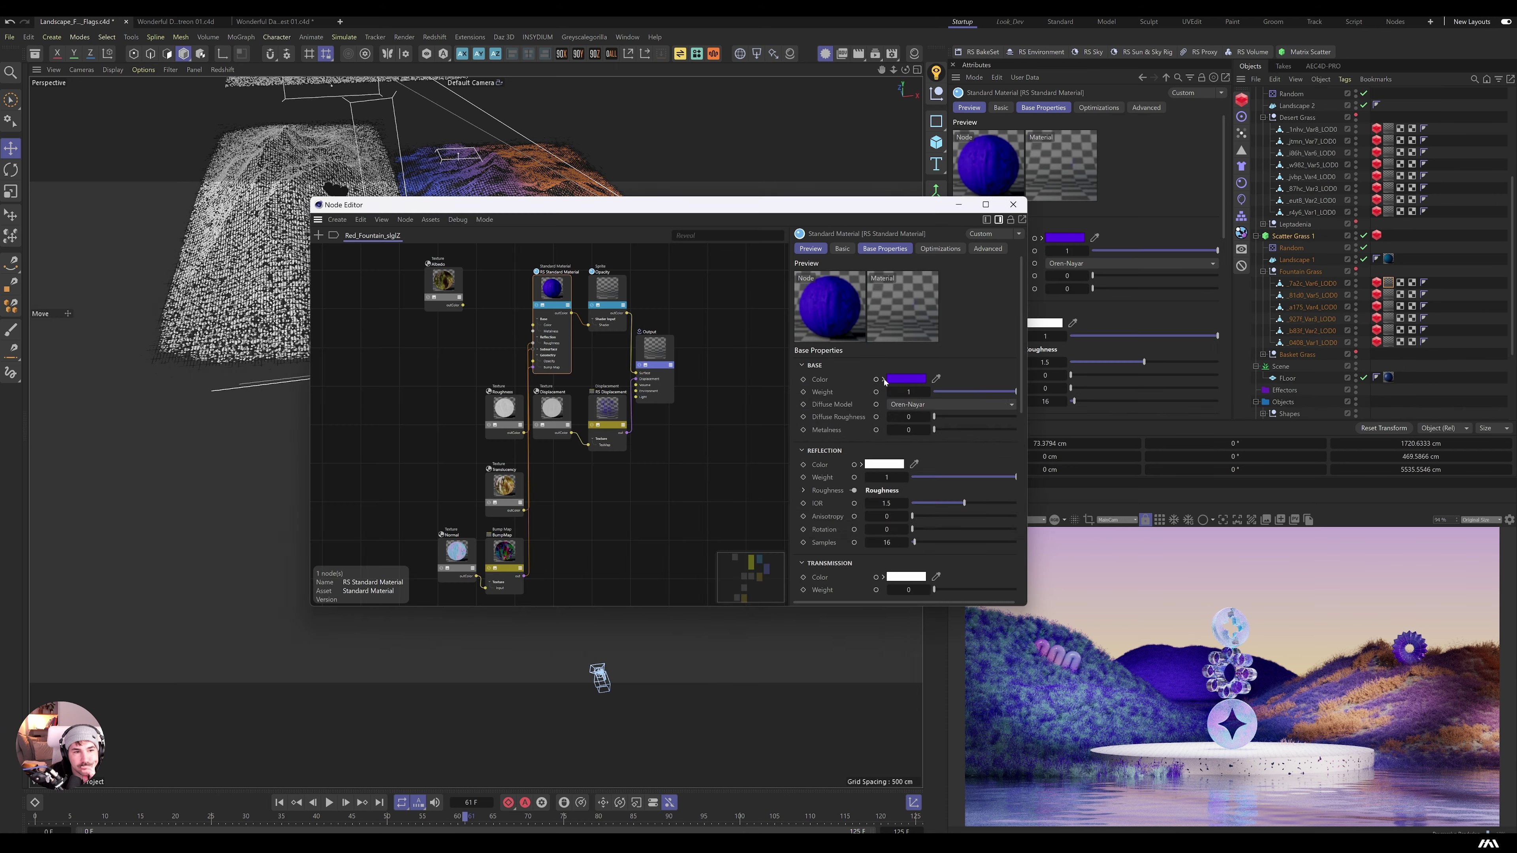
click(905, 379)
drag(843, 444, 871, 452)
mouse_move(994, 488)
mouse_down()
mouse_move(941, 489)
mouse_move(976, 488)
mouse_up()
click(993, 489)
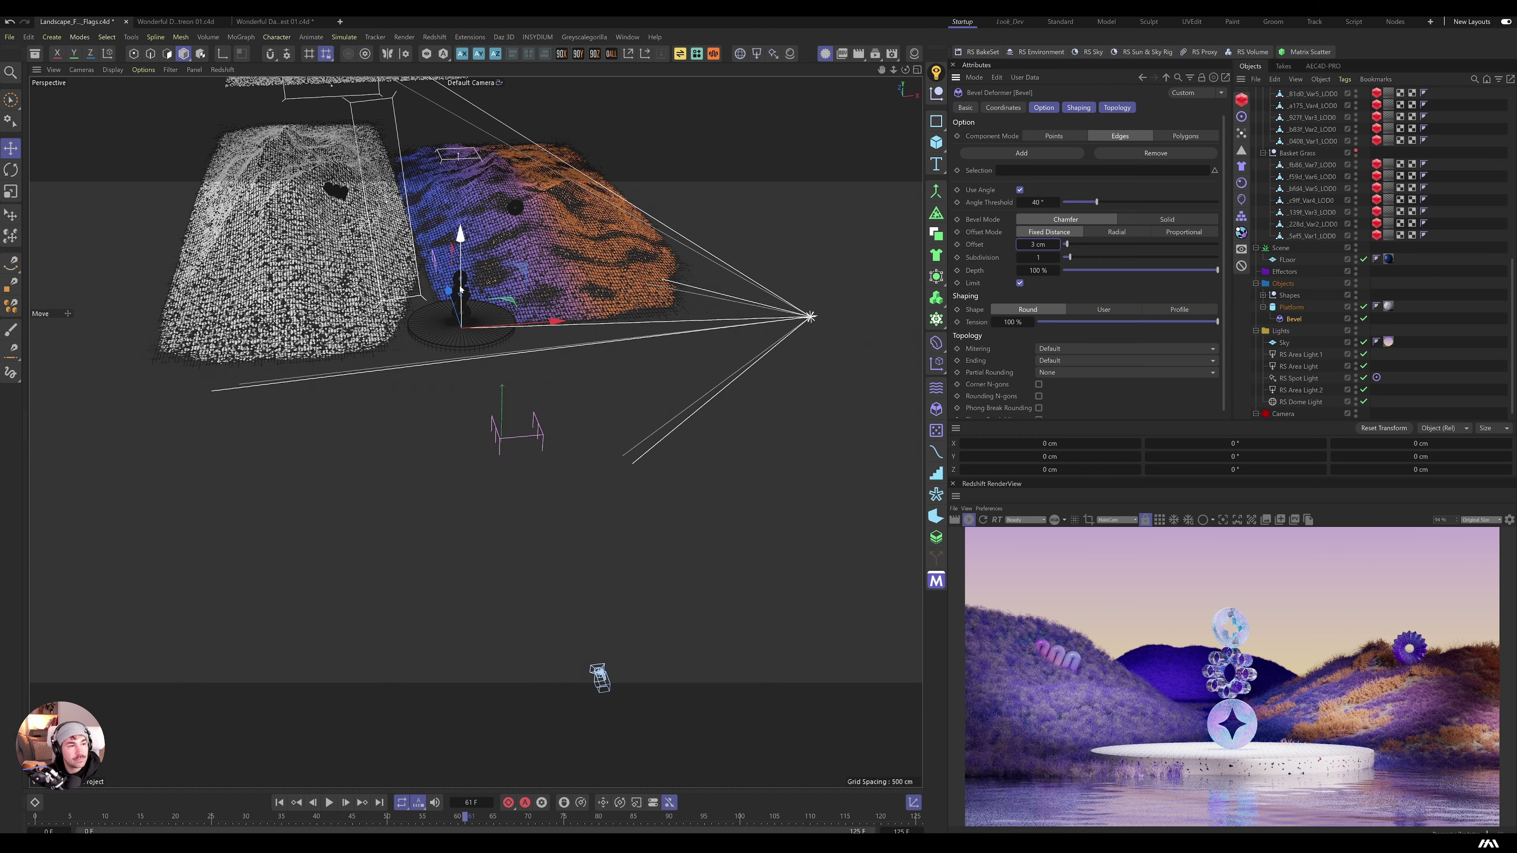
Step: Scale the n-shaped sculpture up to about 118%
scroll(461, 290, up, 8)
alt+drag(461, 290, 457, 239)
click(442, 334)
alt+drag(442, 335, 454, 382)
click(423, 159)
click(175, 353)
key(t)
drag(241, 317, 286, 308)
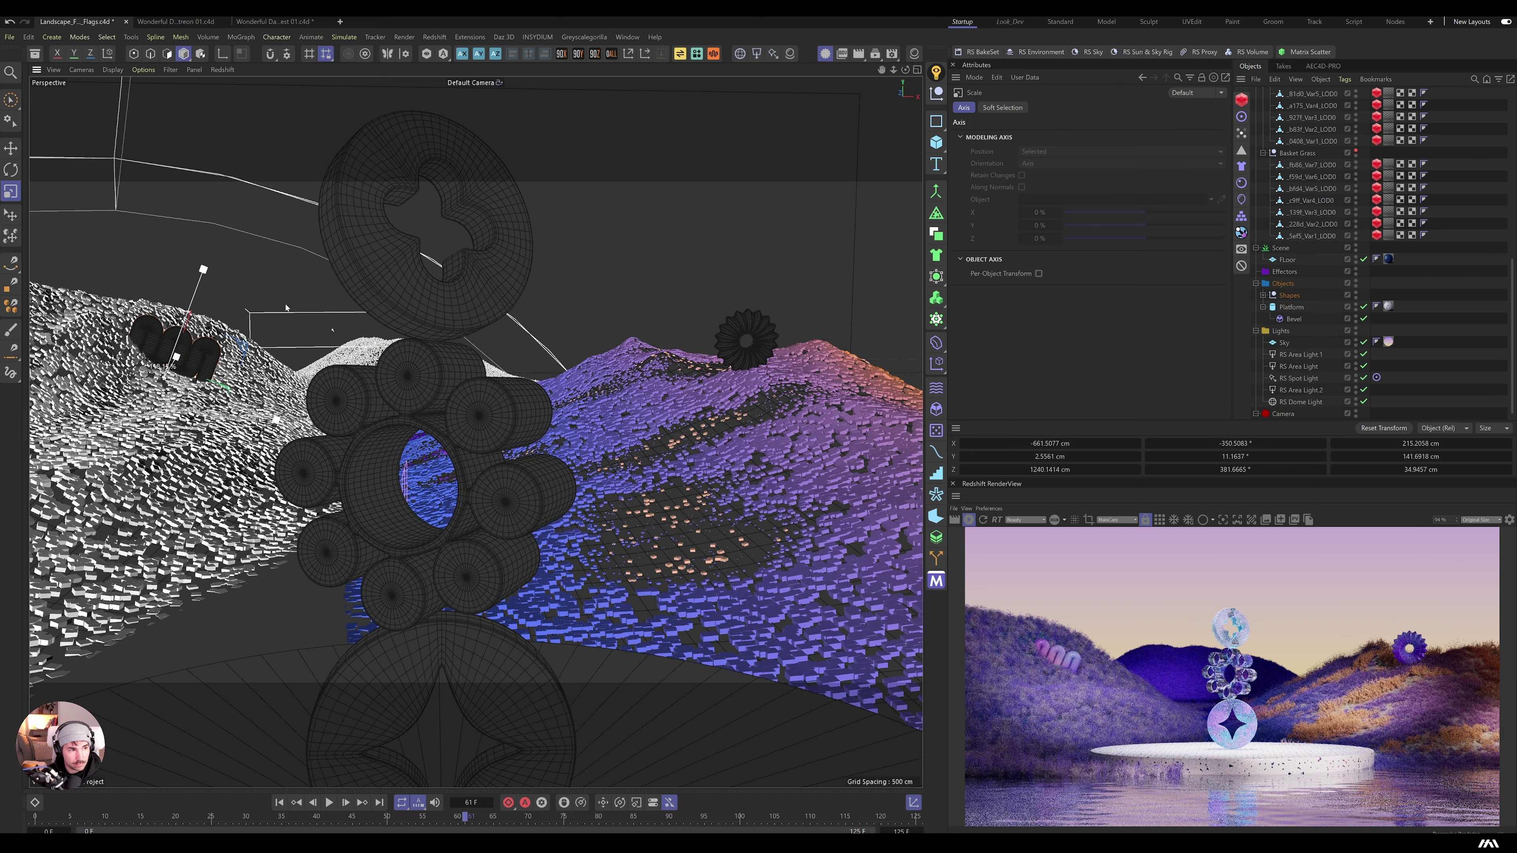
Step: Make Landscape.3 narrower (2371.49 cm wide) and taller (757.022 cm high)
click(300, 333)
drag(1032, 137, 1013, 136)
click(1002, 107)
drag(993, 154, 1090, 133)
click(1044, 108)
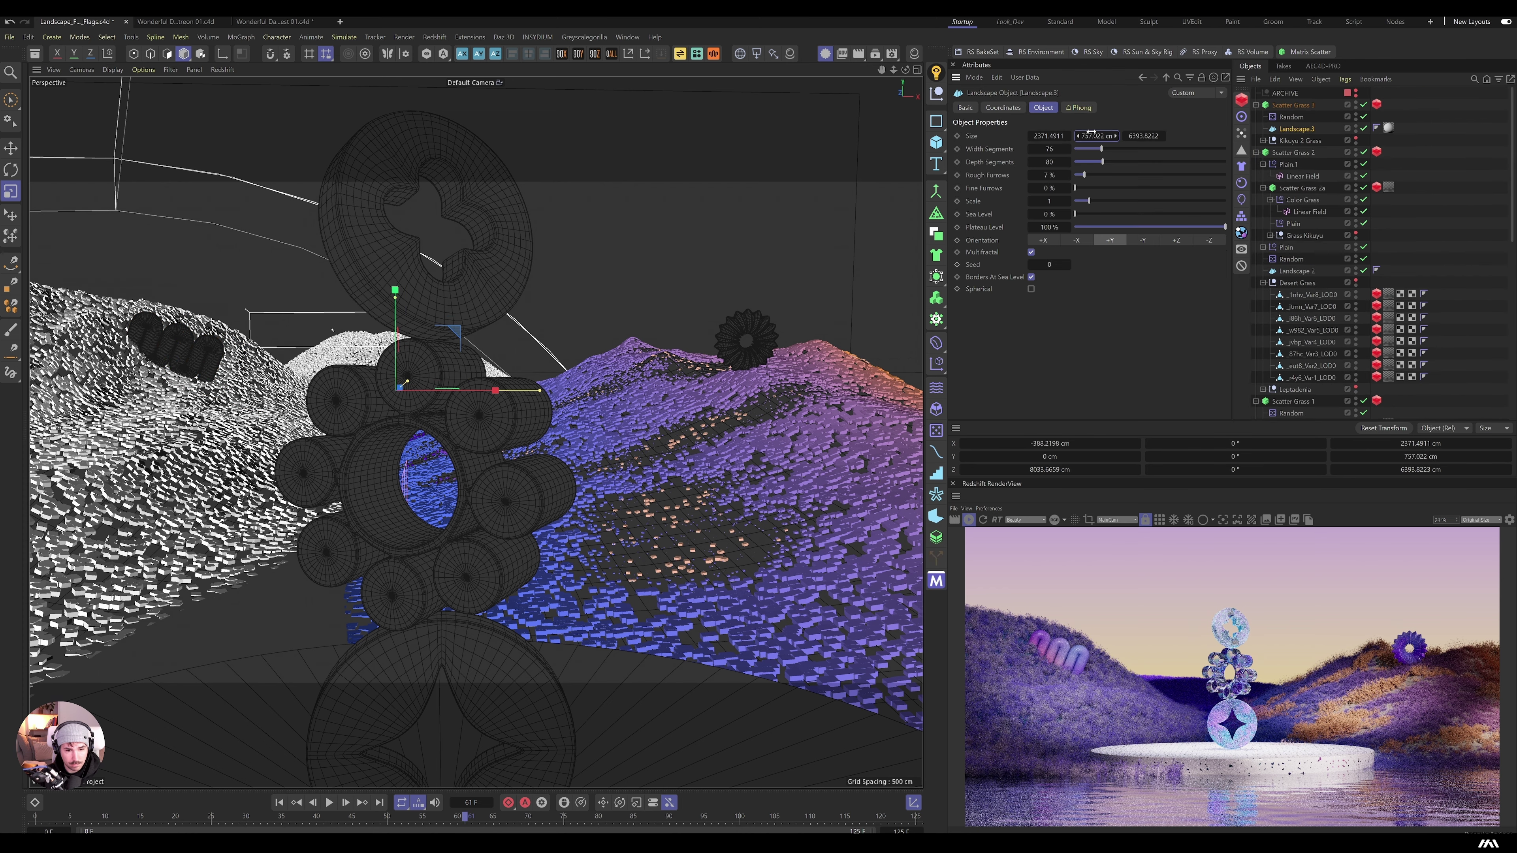
Step: Rotate RS Area Light.1 to turn it toward the scene
scroll(1314, 358, down, 7)
alt+drag(478, 359, 514, 466)
click(1301, 343)
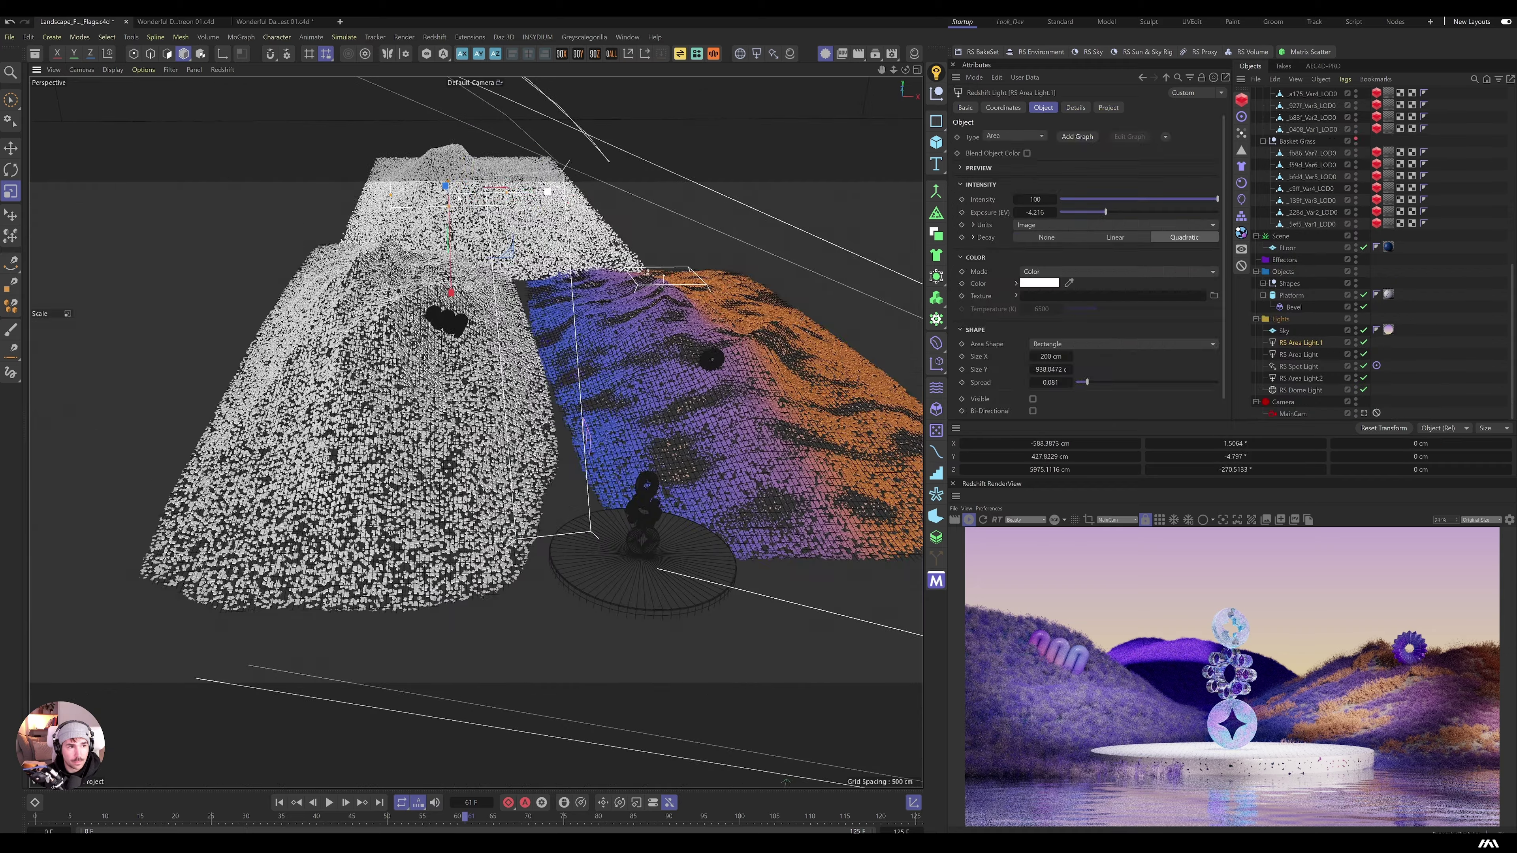
key(e)
key(r)
alt+drag(454, 335, 469, 197)
key(e)
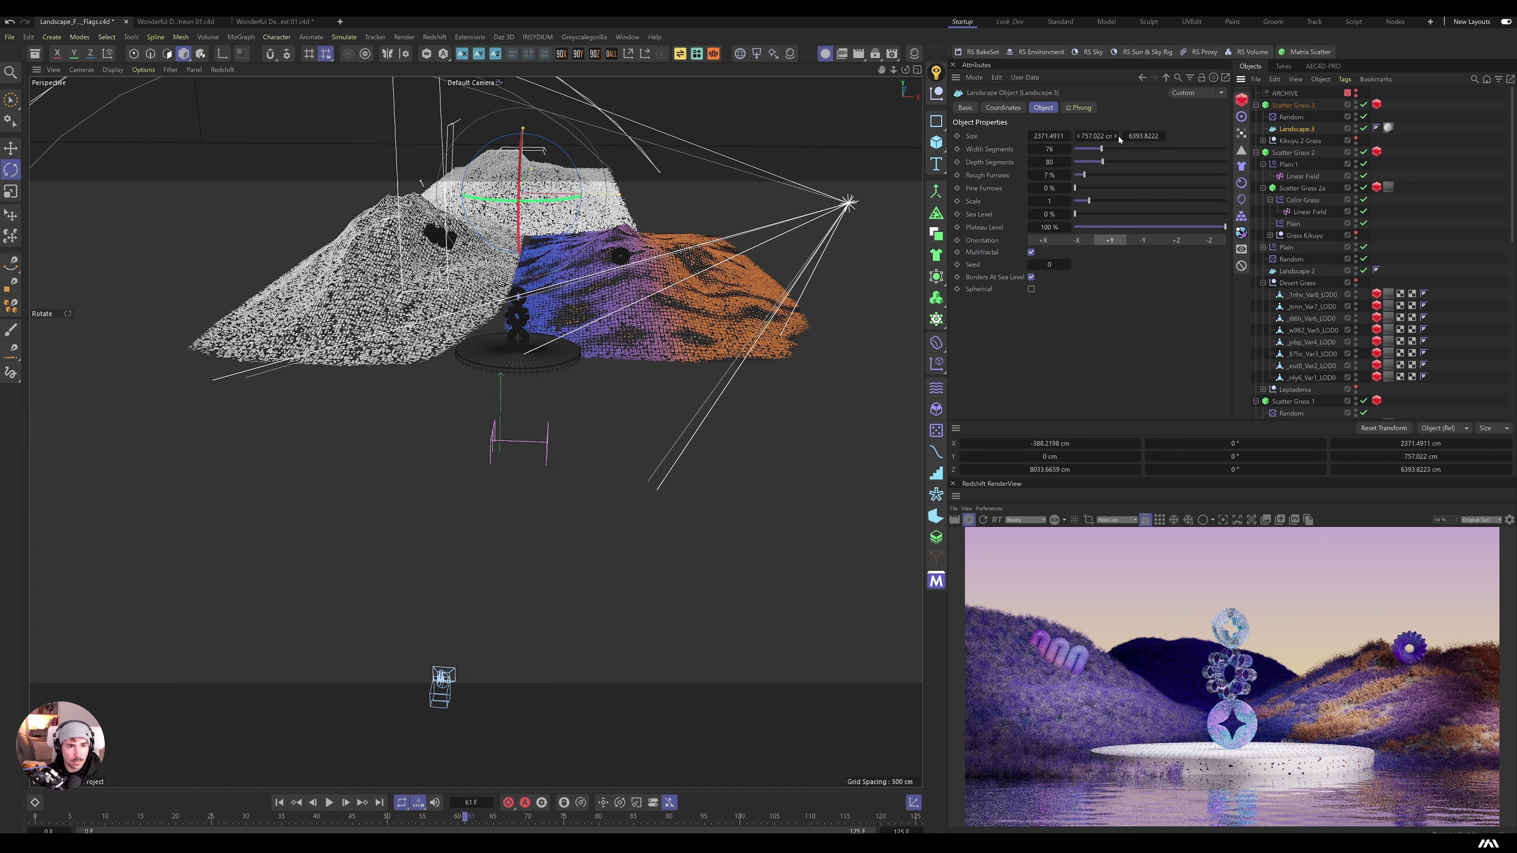
key(e)
scroll(1314, 239, down, 10)
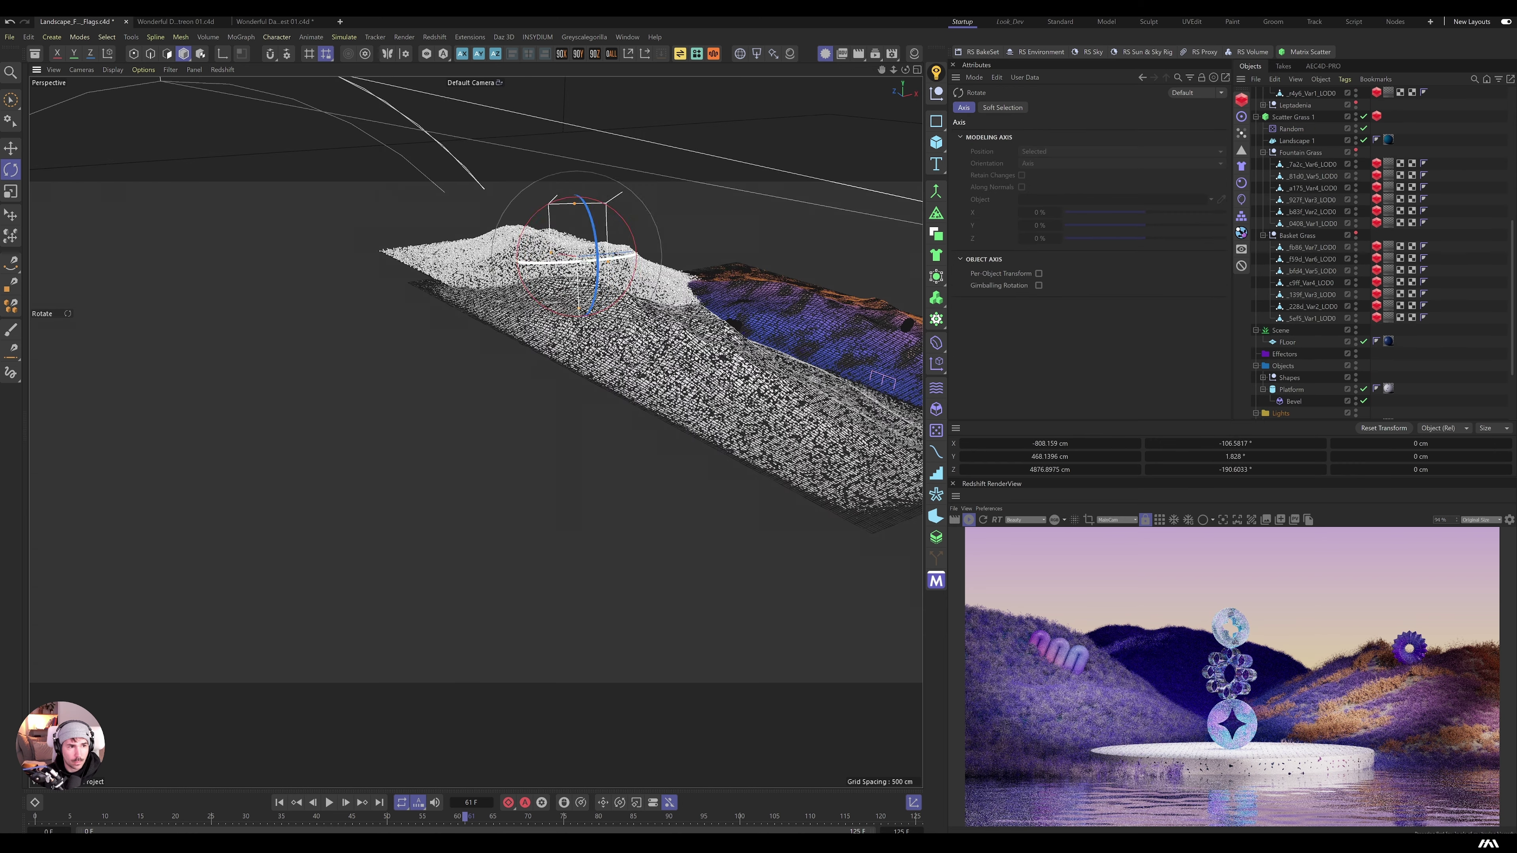
drag(633, 257, 648, 247)
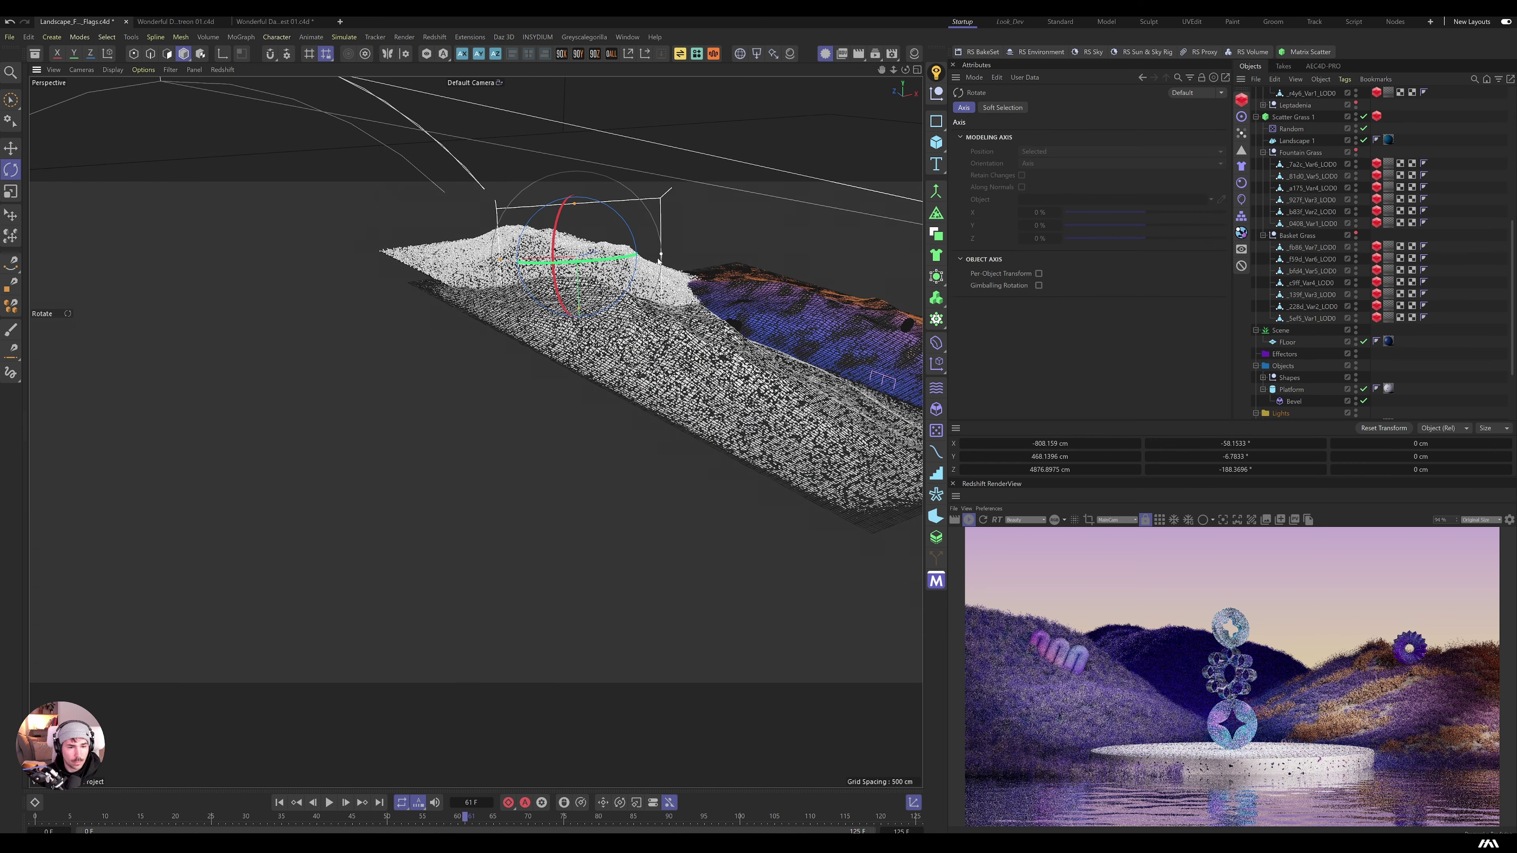
Step: Dim the area light to -5.485 exposure, narrow its width and lower it beside the hills
scroll(1311, 118, down, 3)
click(1301, 342)
drag(1105, 213, 1095, 213)
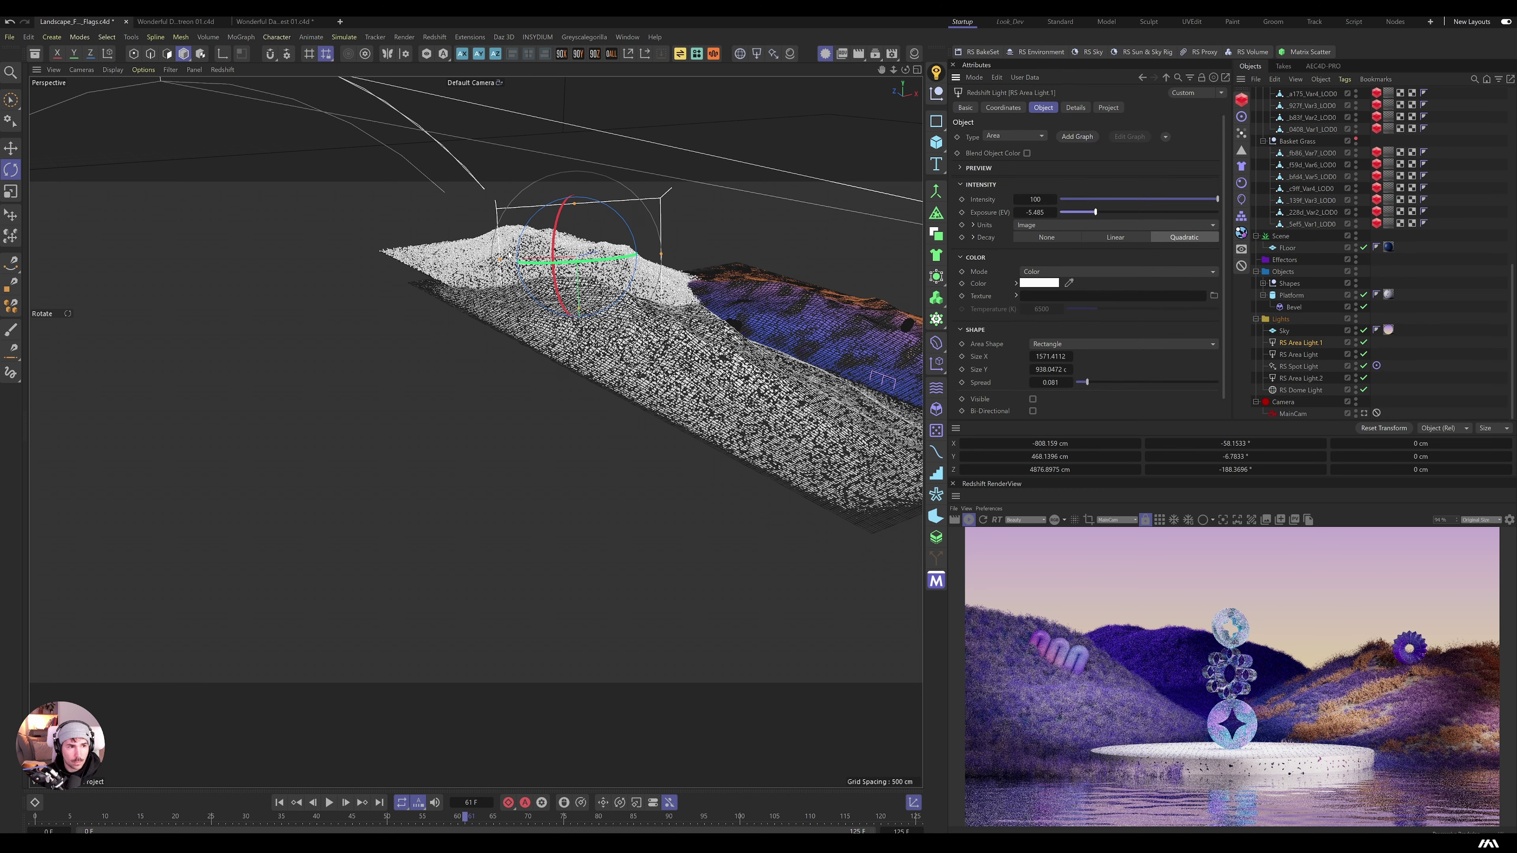
drag(661, 254, 647, 255)
key(e)
drag(612, 111, 629, 236)
click(530, 274)
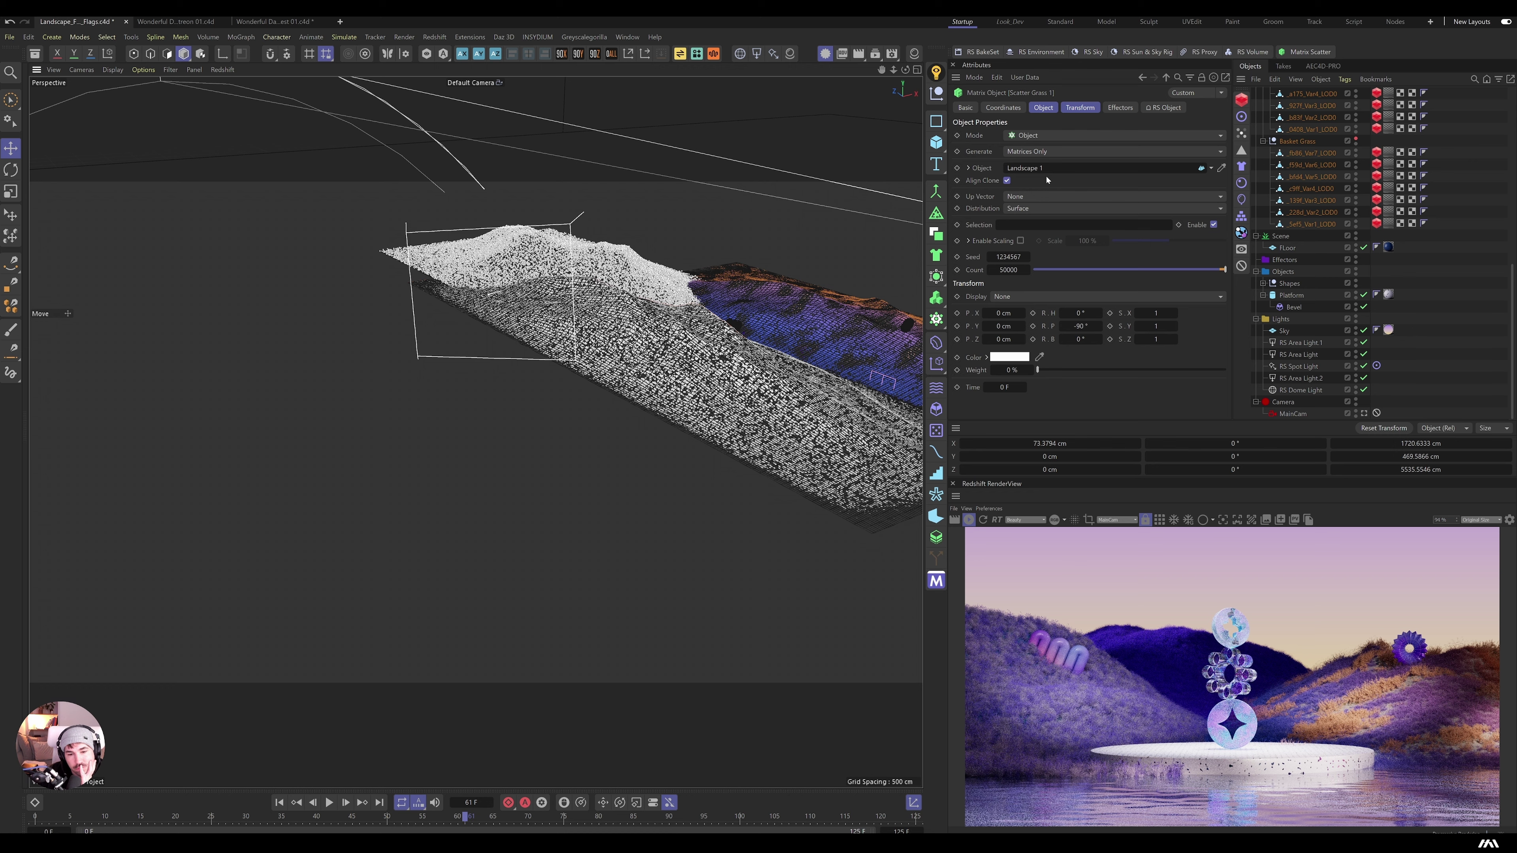
click(1256, 117)
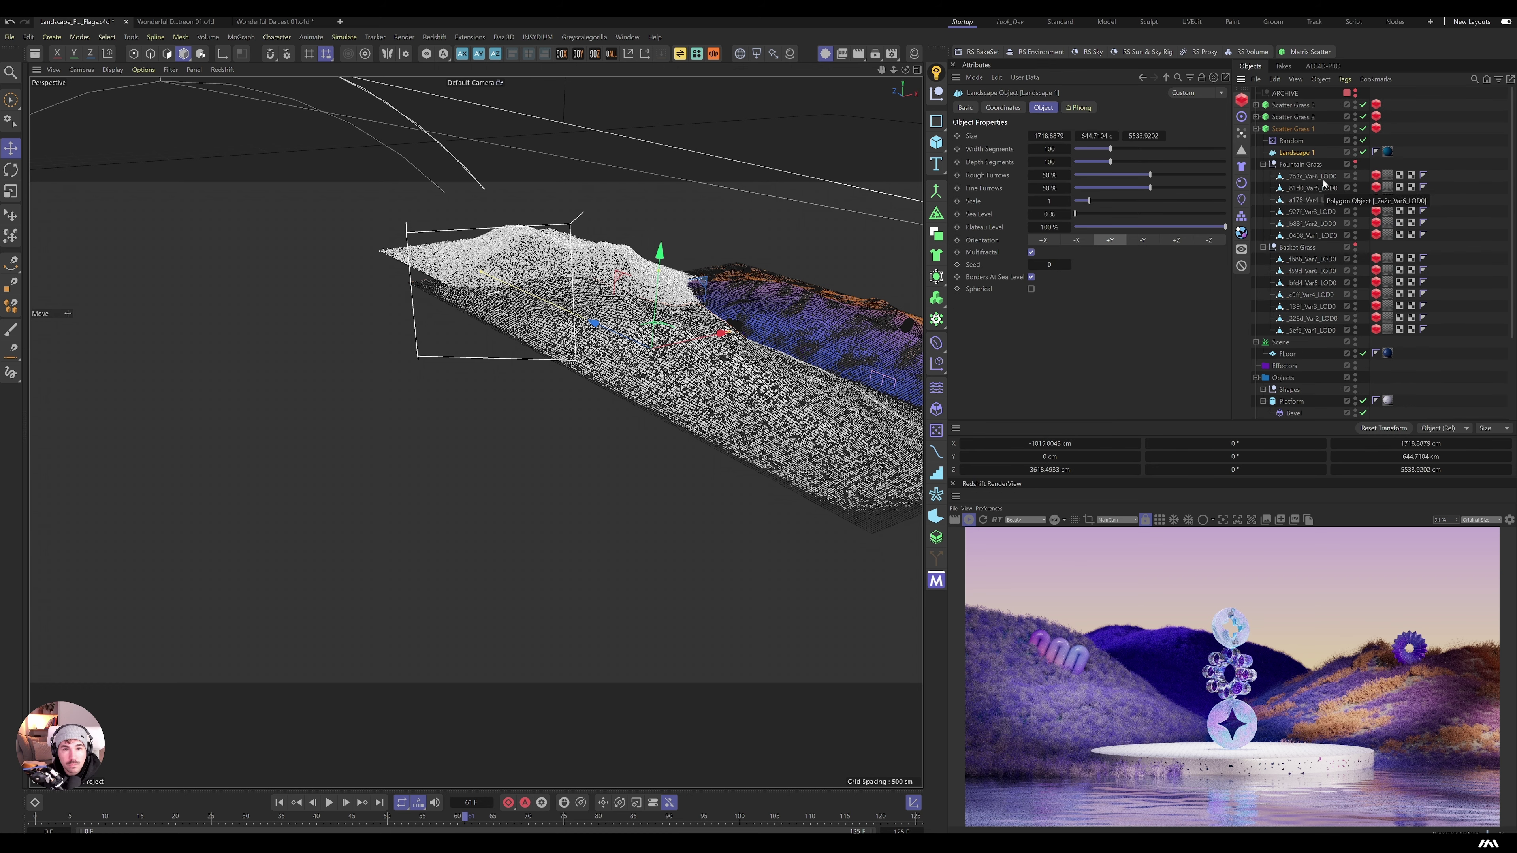
Step: Shift the Basket_Grass base colour to a bluer purple in its node graph
click(1387, 258)
click(1013, 210)
click(1067, 365)
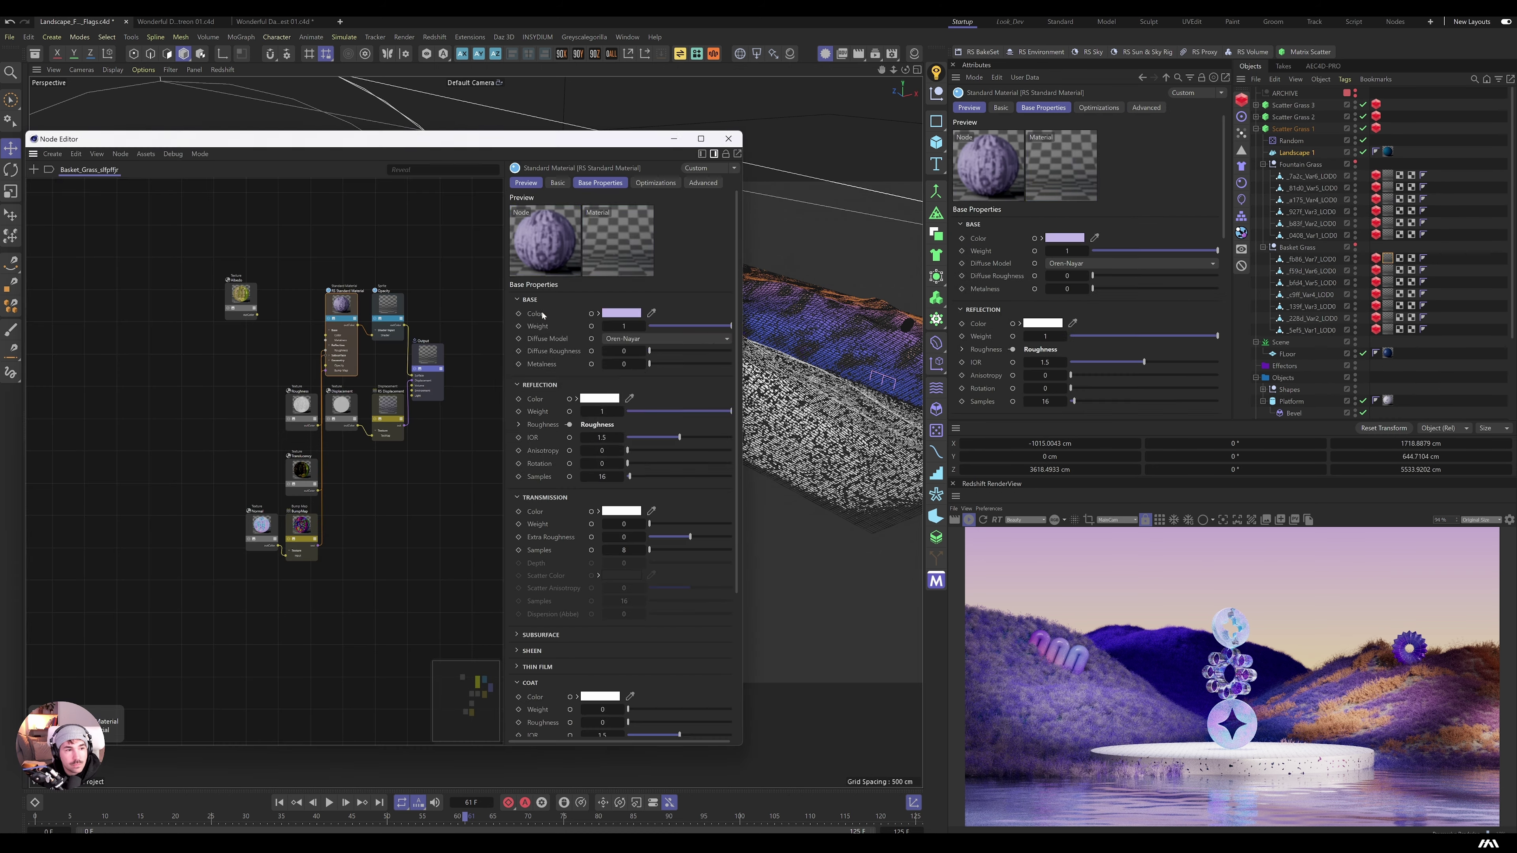
click(621, 314)
drag(579, 394, 579, 381)
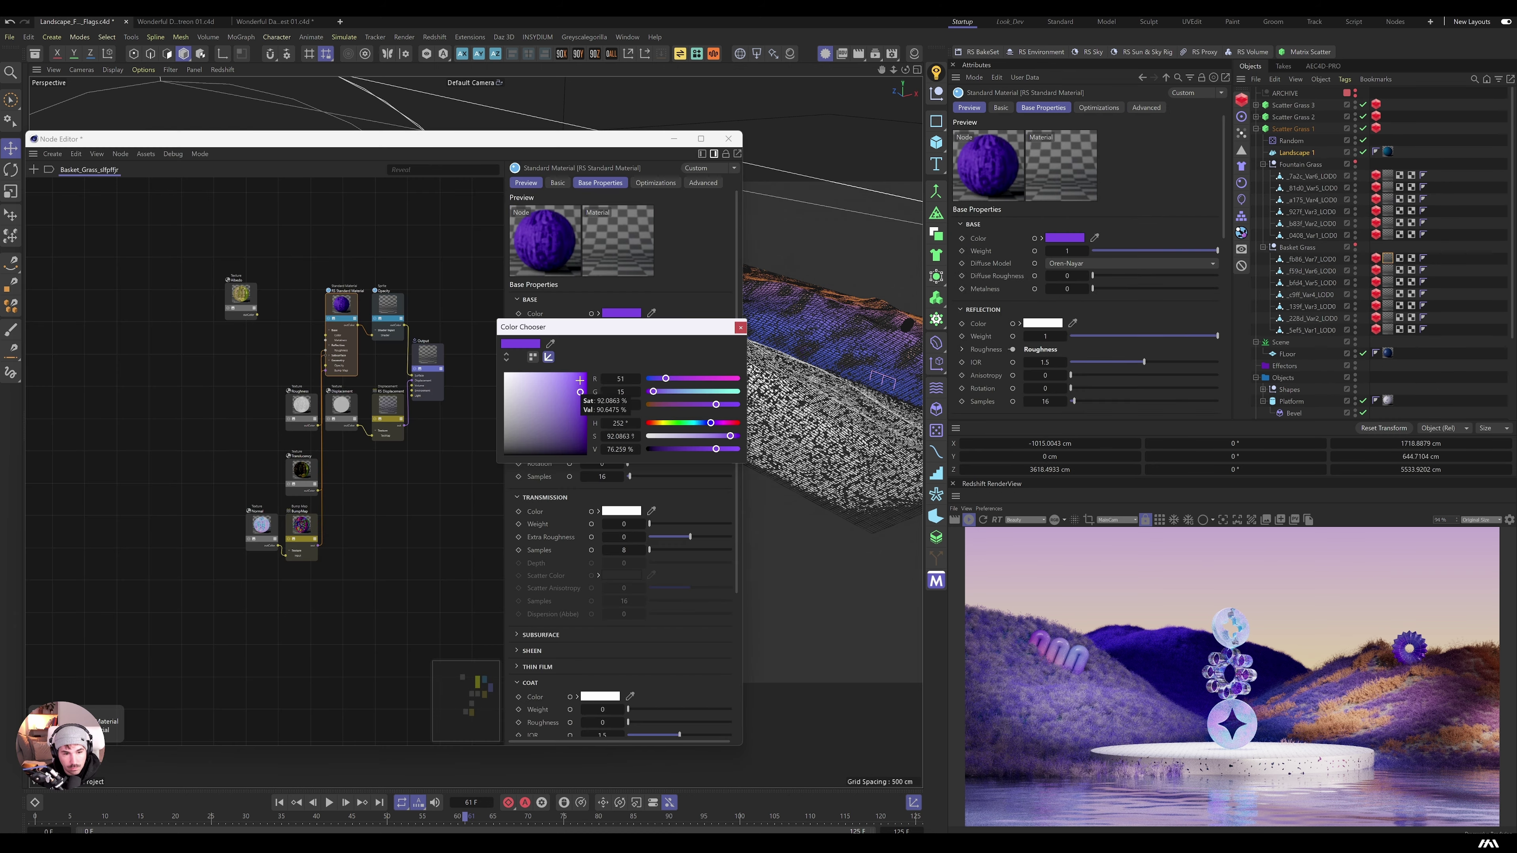
drag(675, 378, 664, 379)
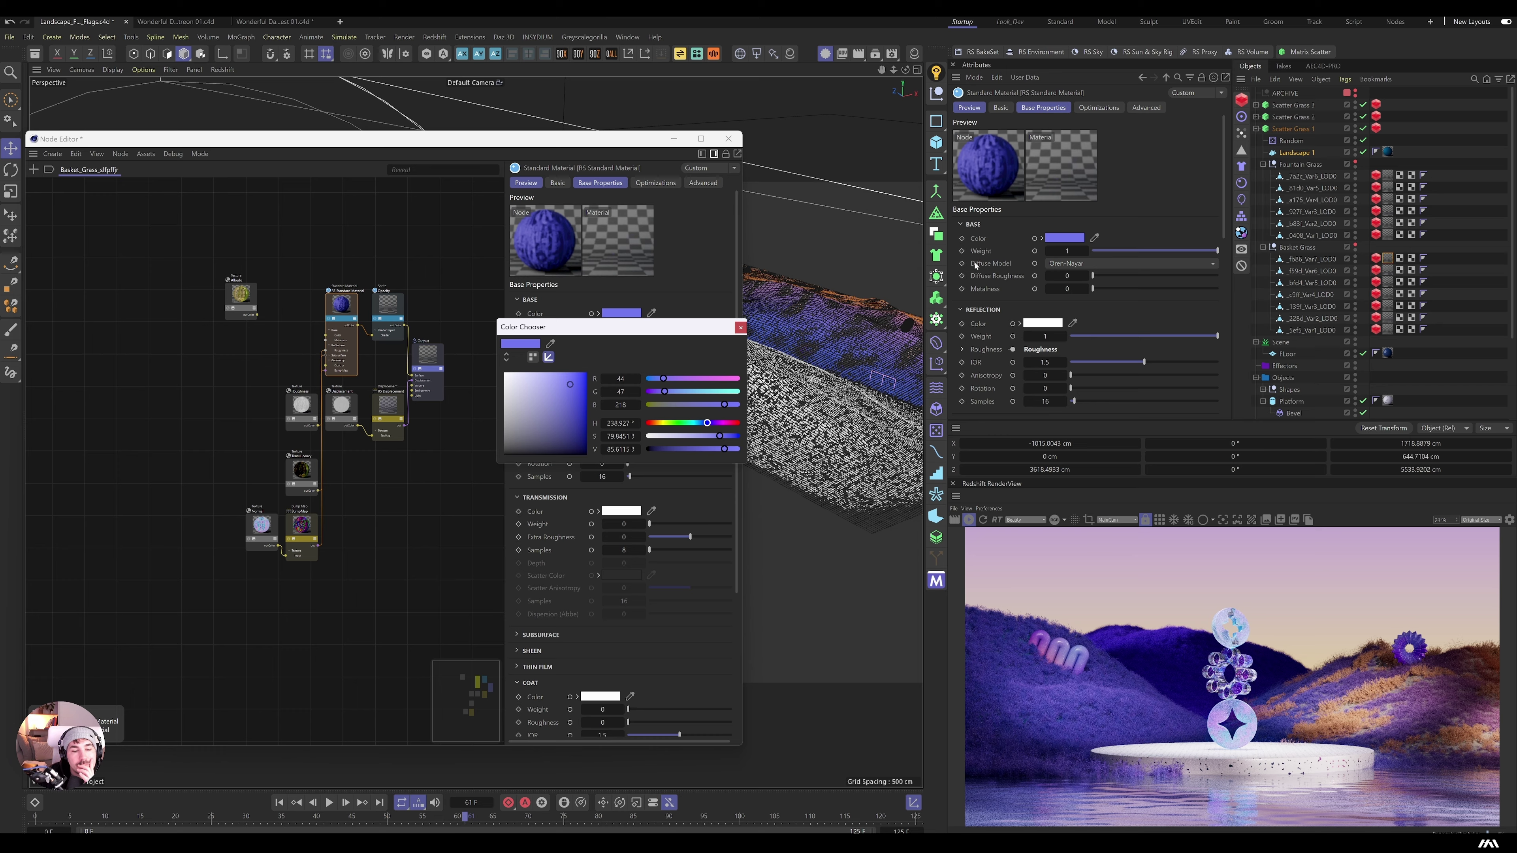
click(728, 139)
Step: Apply the 30_Opal material from the Asset Browser to the top stacked shape
click(35, 54)
scroll(160, 735, down, 5)
drag(1303, 109, 1433, 296)
scroll(1288, 393, down, 4)
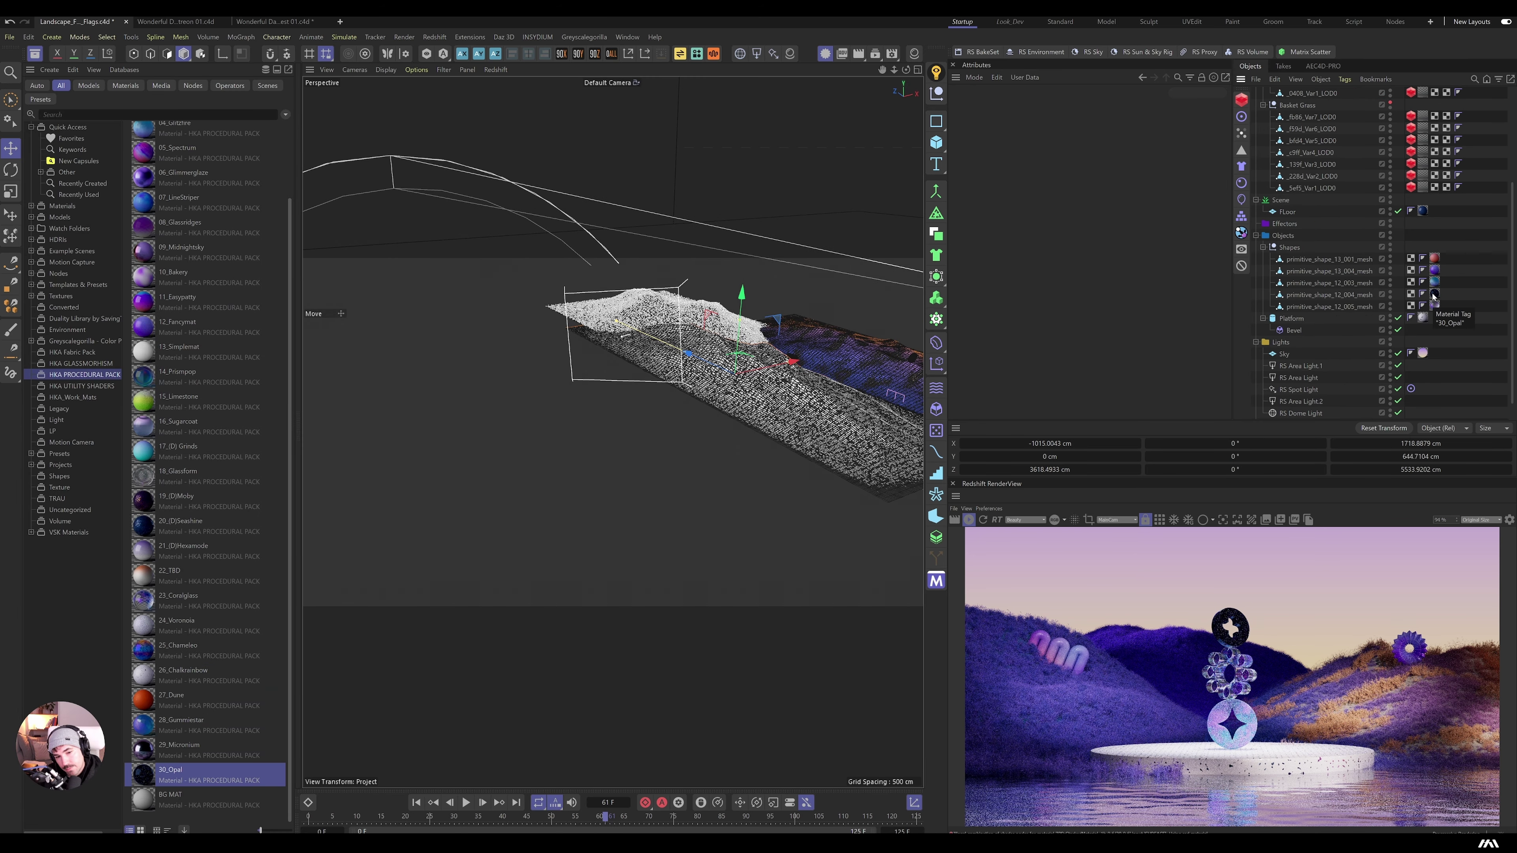
Step: Apply 27_Dune to the star shape, tint it blue, and try 29_Micronium on a stacked shape
click(1434, 294)
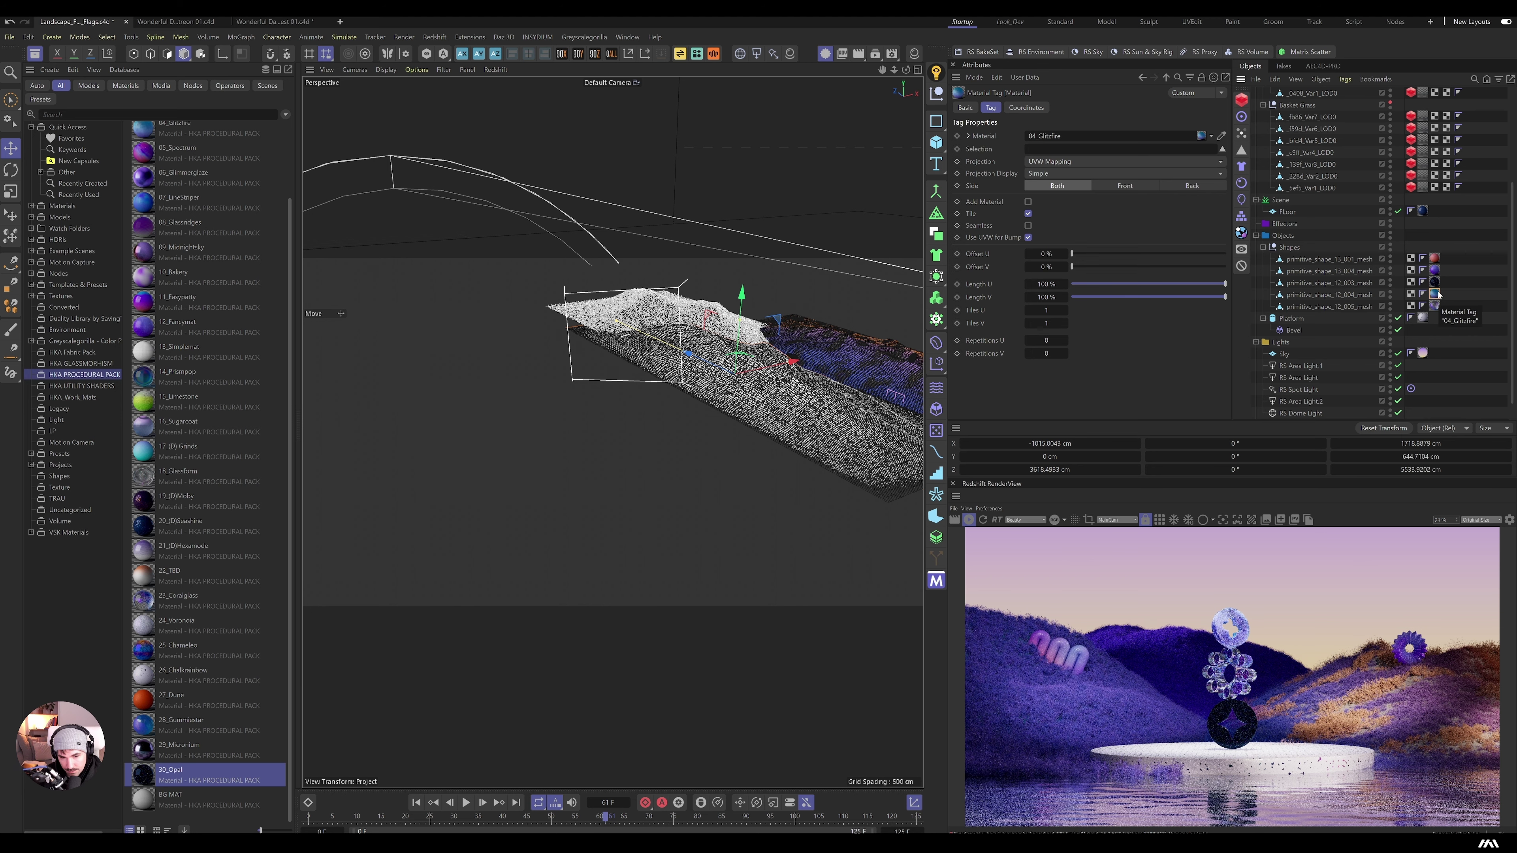
drag(172, 696, 1434, 282)
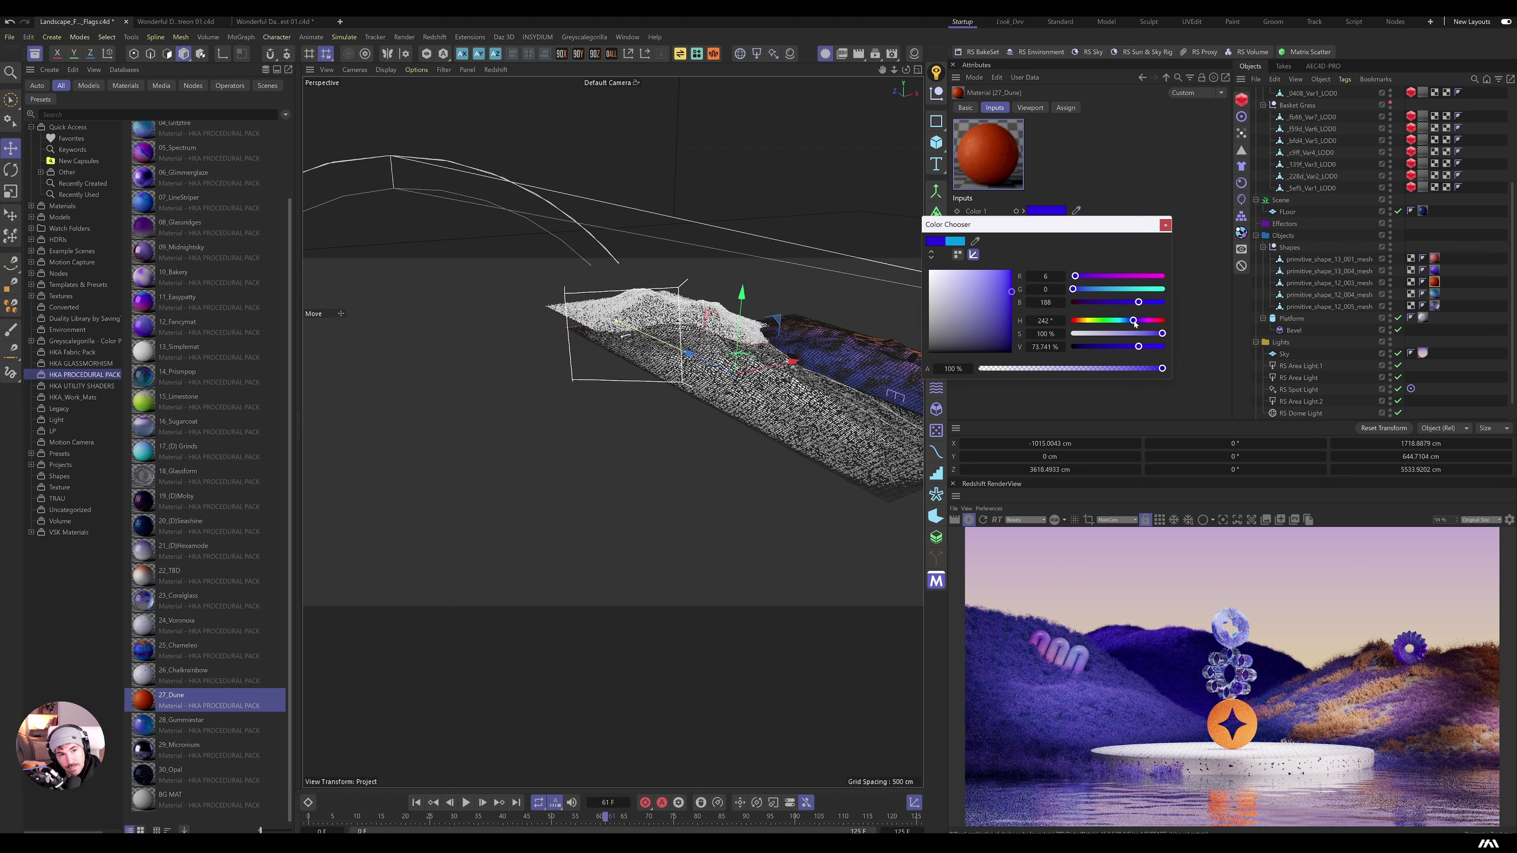
drag(1132, 323, 1115, 323)
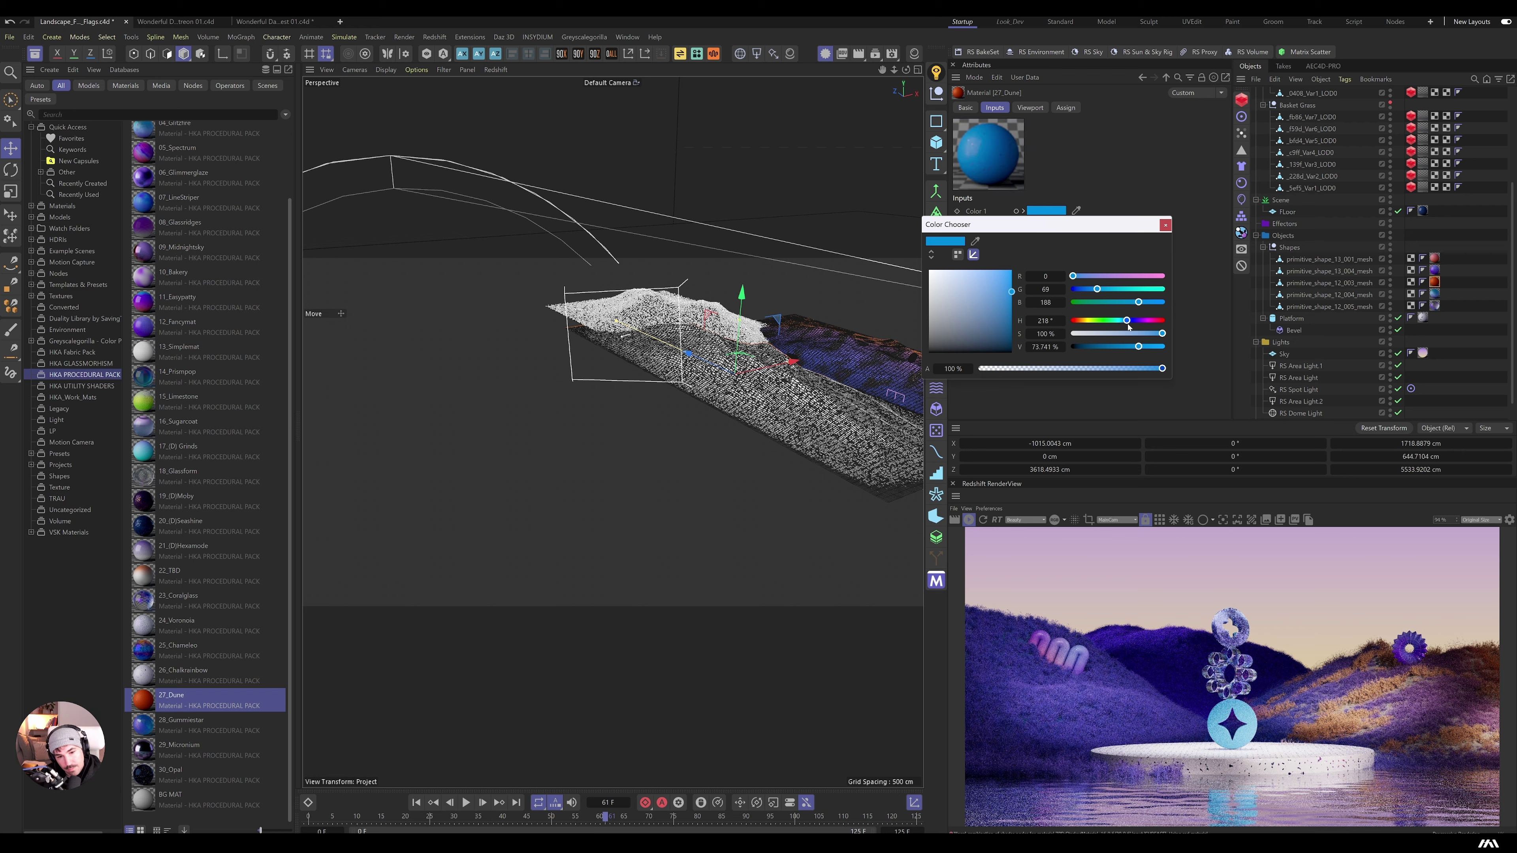
drag(180, 747, 1436, 295)
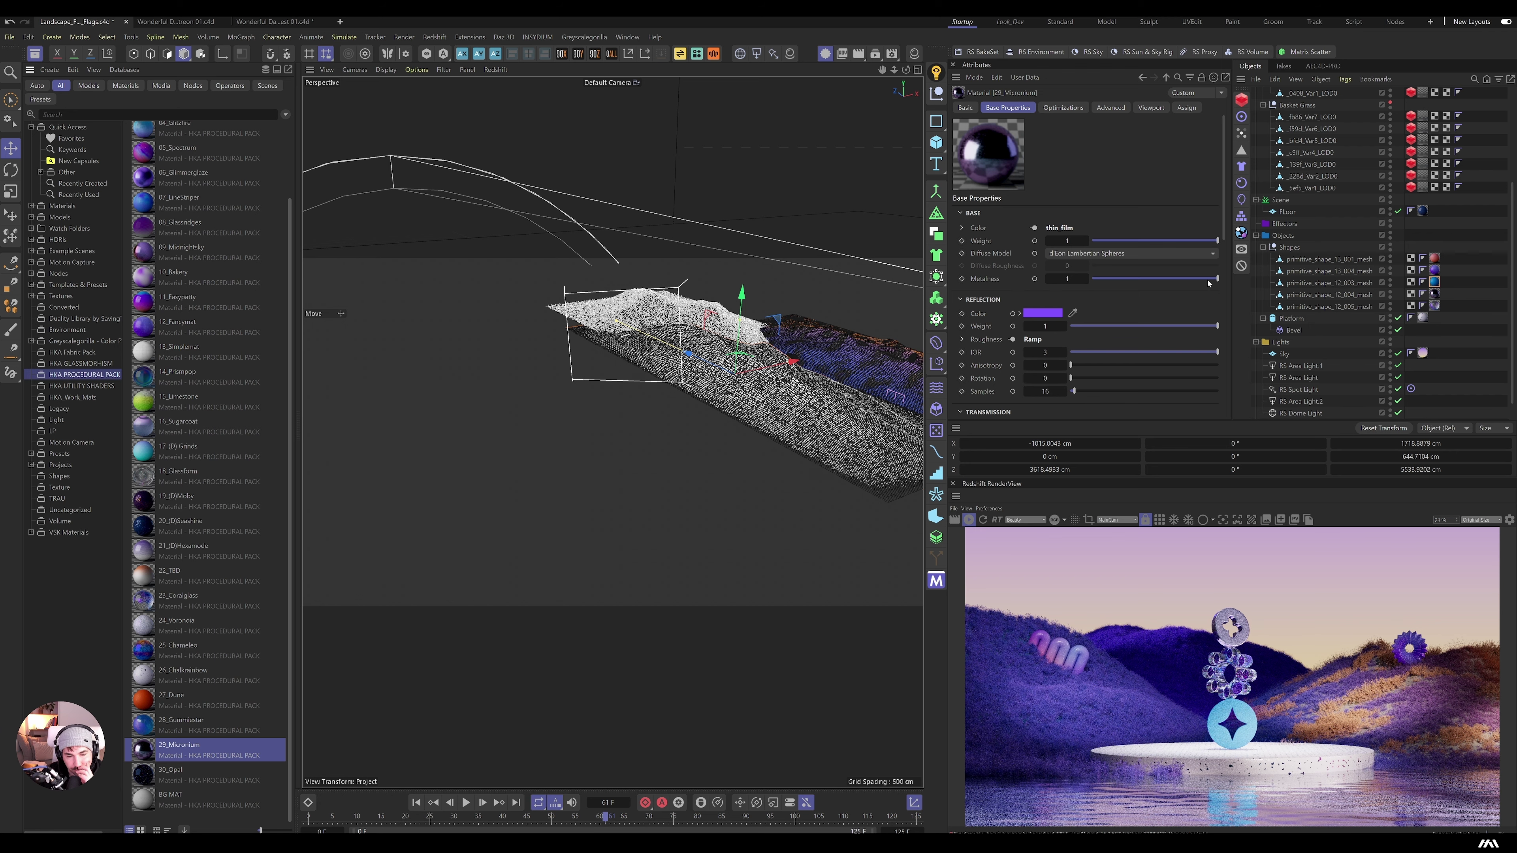
key(ctrl+shift+z)
key(ctrl+shift+z)
Step: Delete the star shape and the top disc
click(644, 504)
key(Delete)
click(639, 218)
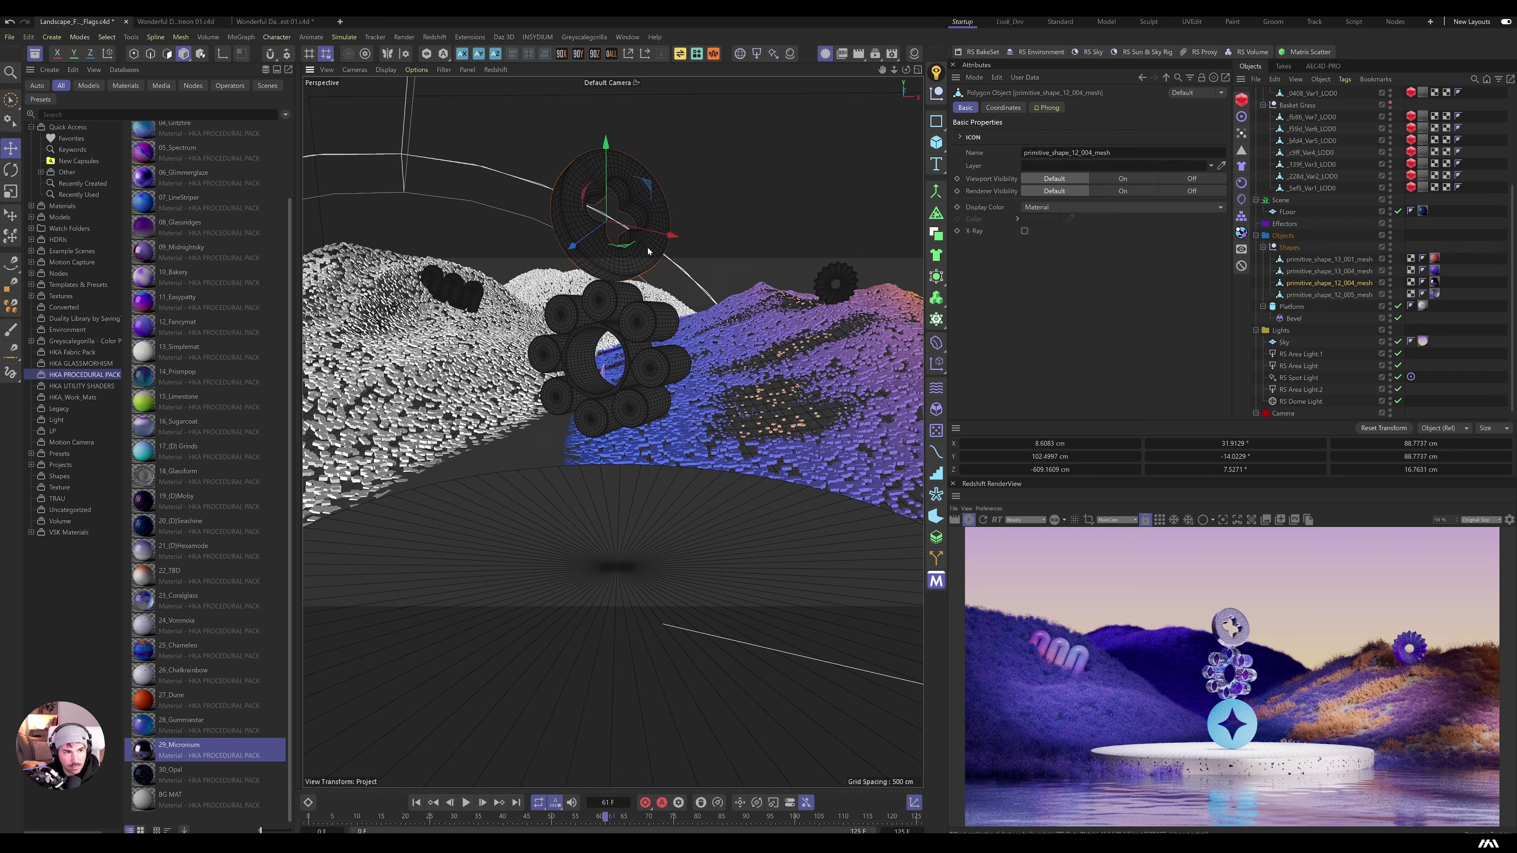
key(Delete)
Step: Stand the flower-shaped ring upright, reset its transform, and place it at Z -667 cm
click(662, 391)
key(r)
drag(664, 389, 635, 408)
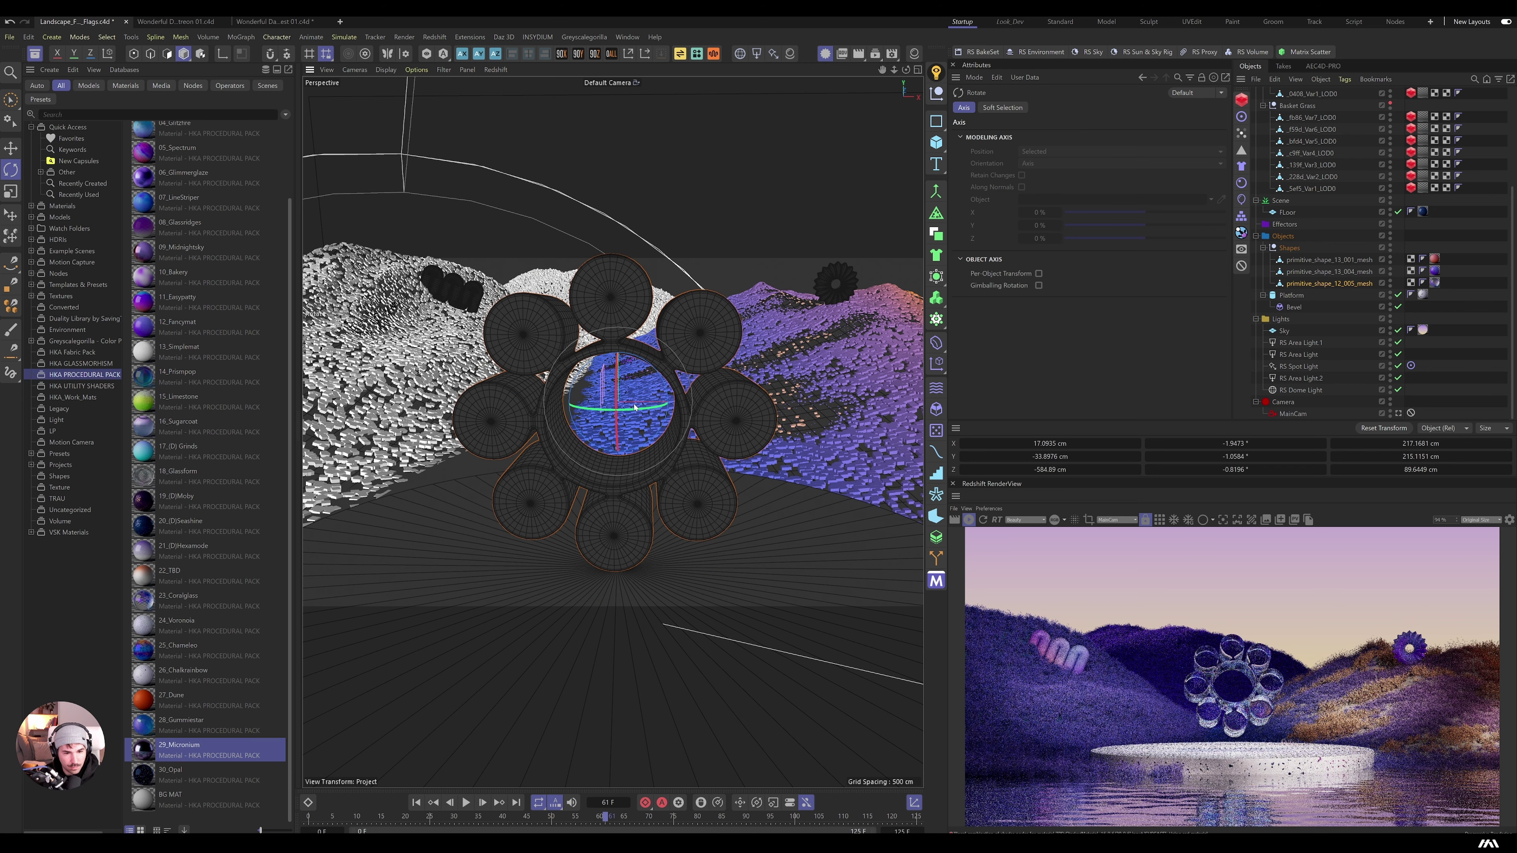
drag(795, 429, 648, 418)
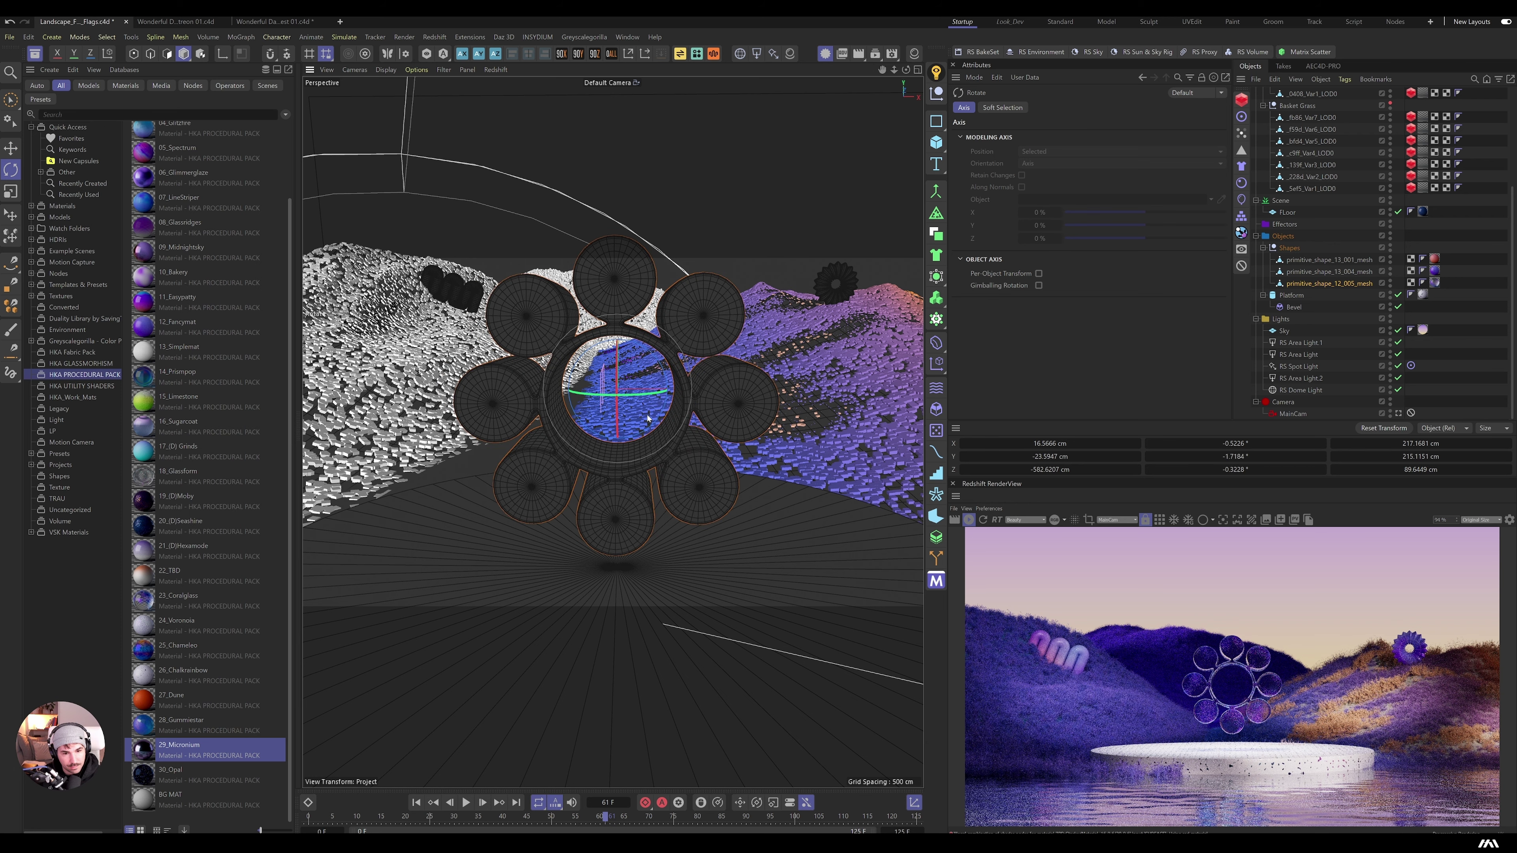
click(1384, 428)
key(e)
click(1142, 77)
drag(1027, 178, 1037, 177)
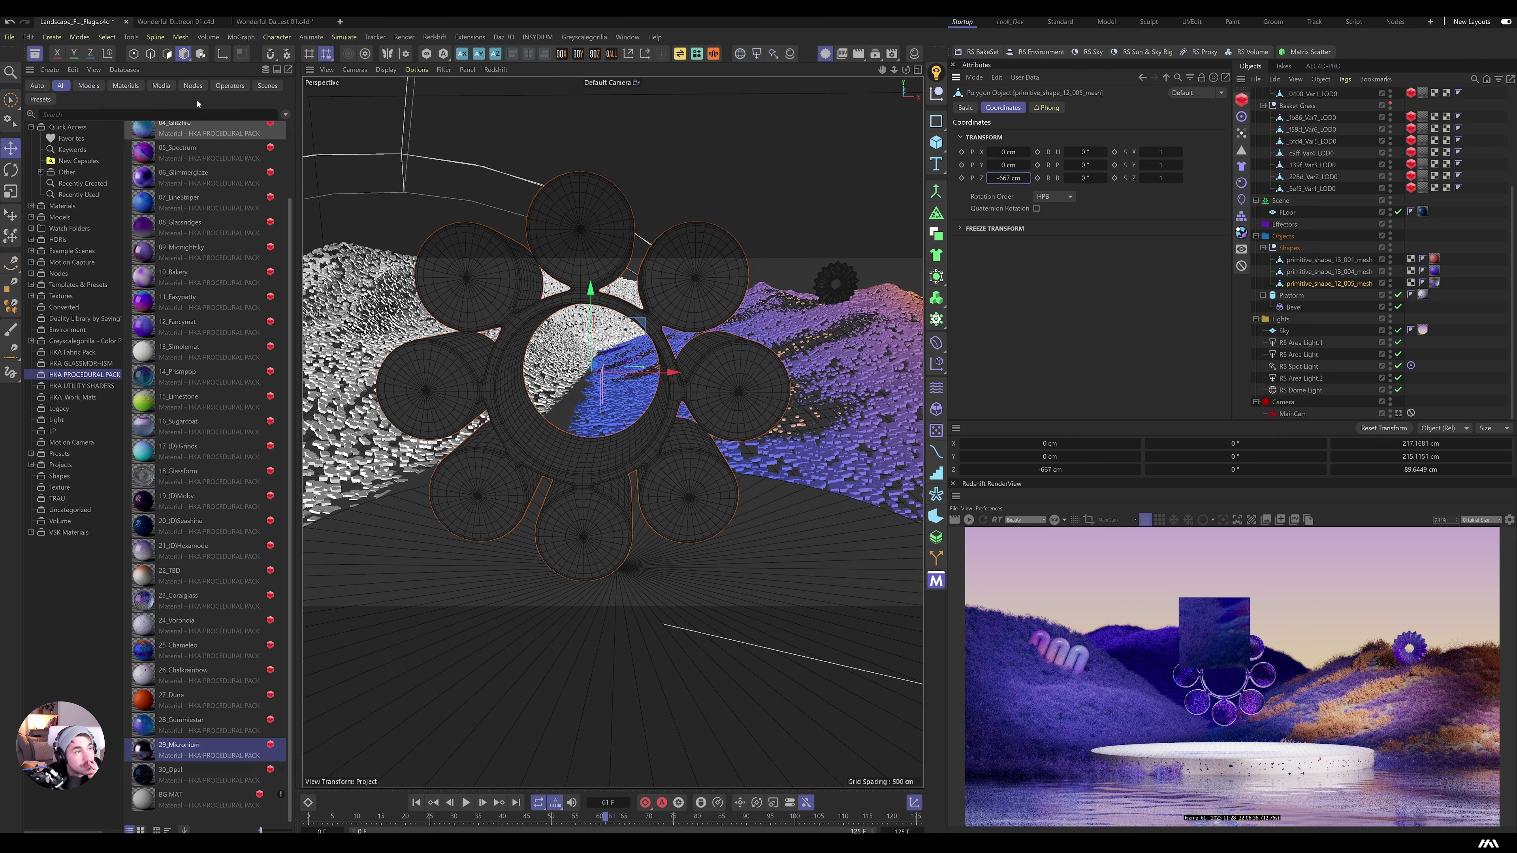
Step: Close the Asset Browser, refresh the render, and view through MainCam
click(35, 53)
click(955, 520)
click(1398, 414)
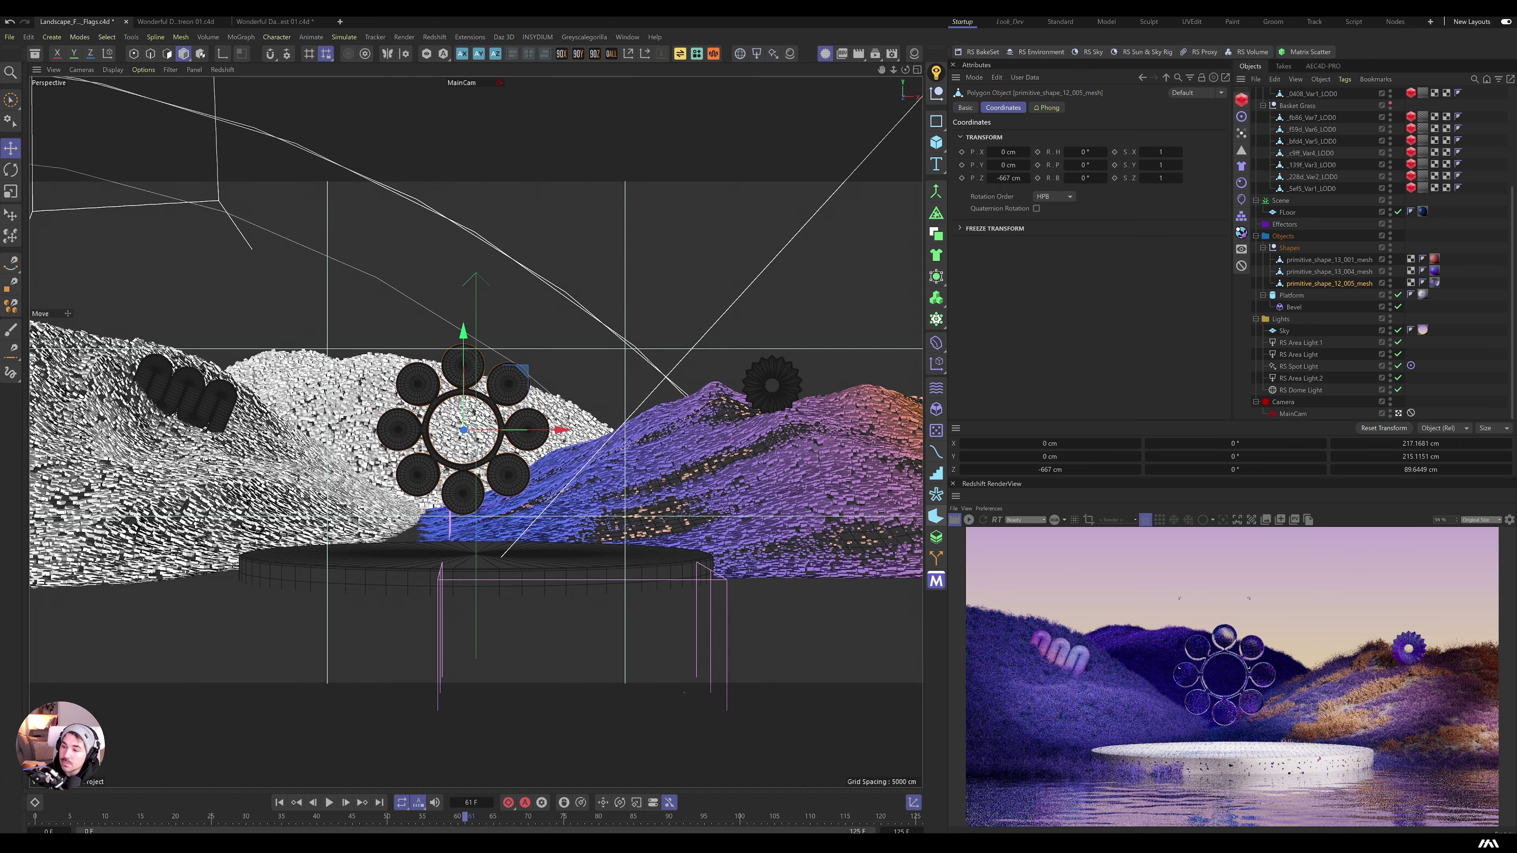